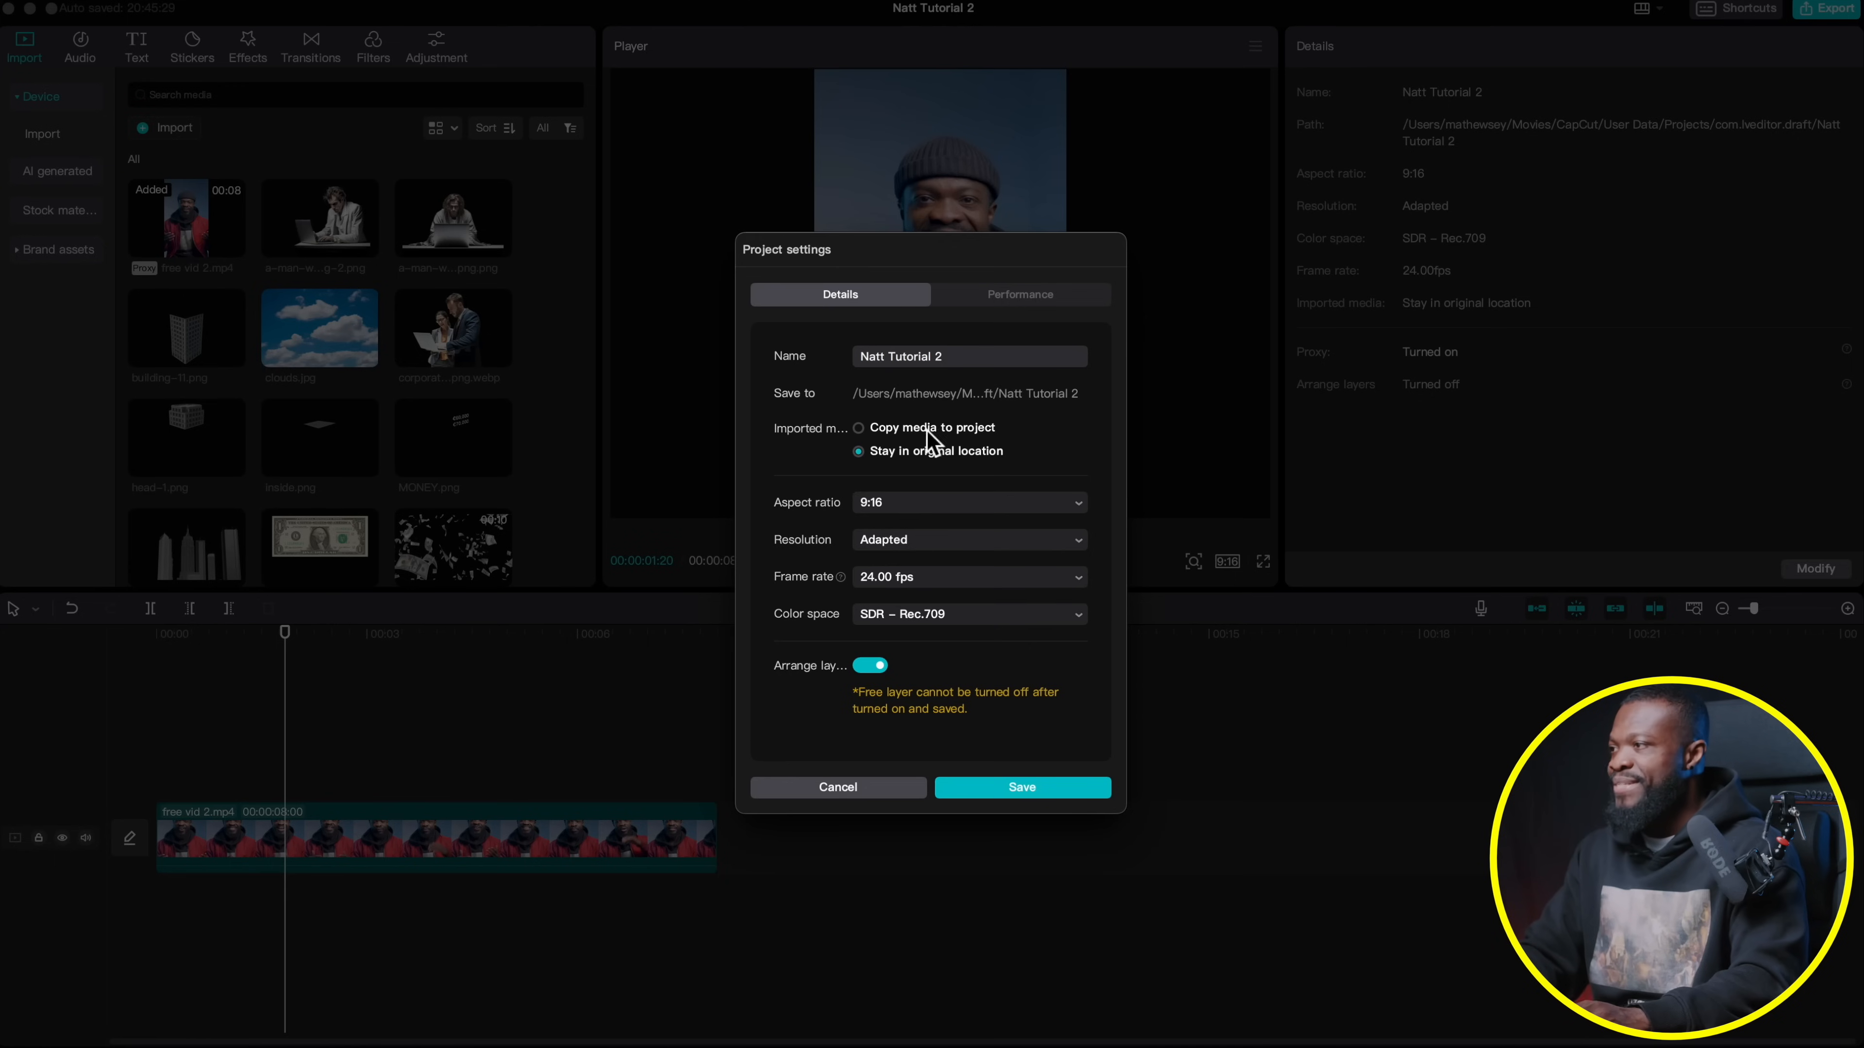
Set the project to use a proxy at 720P resolution in the performance settings and save the project settings
{"action": "left_click", "coordinate": [1043, 298]}
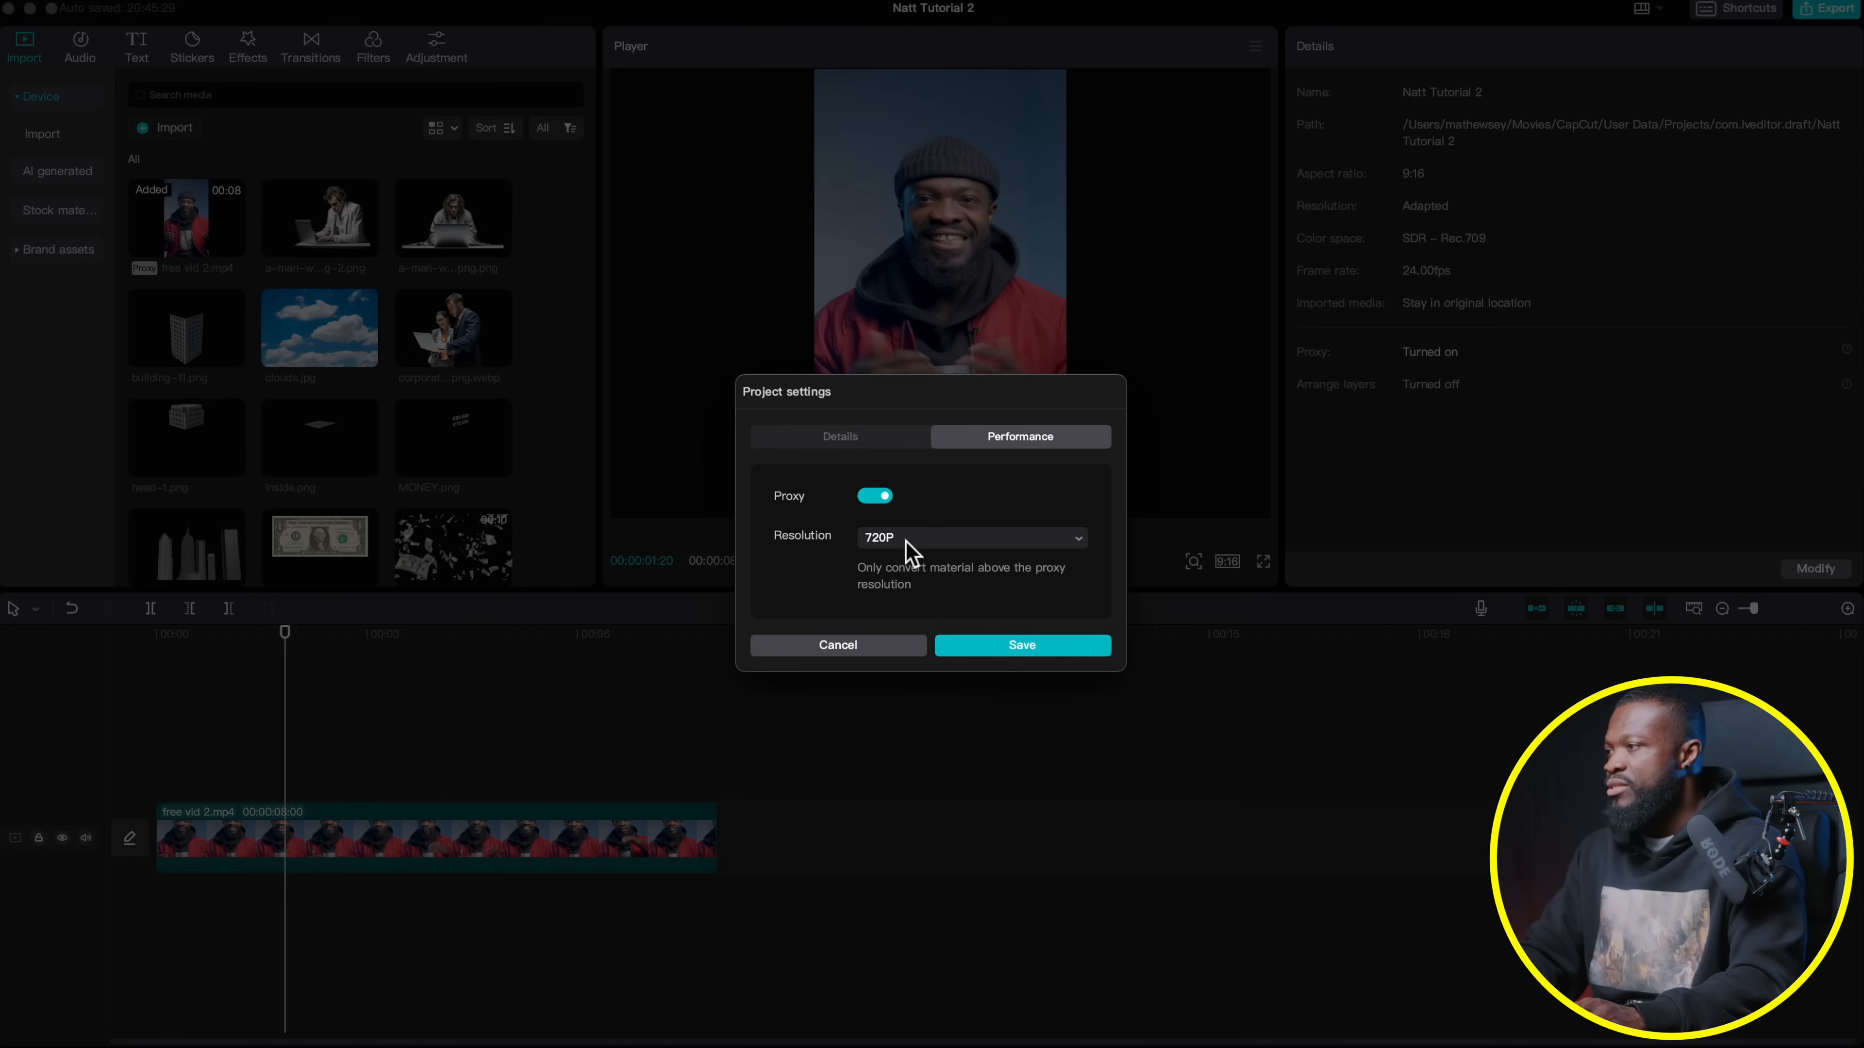
{"action": "left_click", "coordinate": [875, 497]}
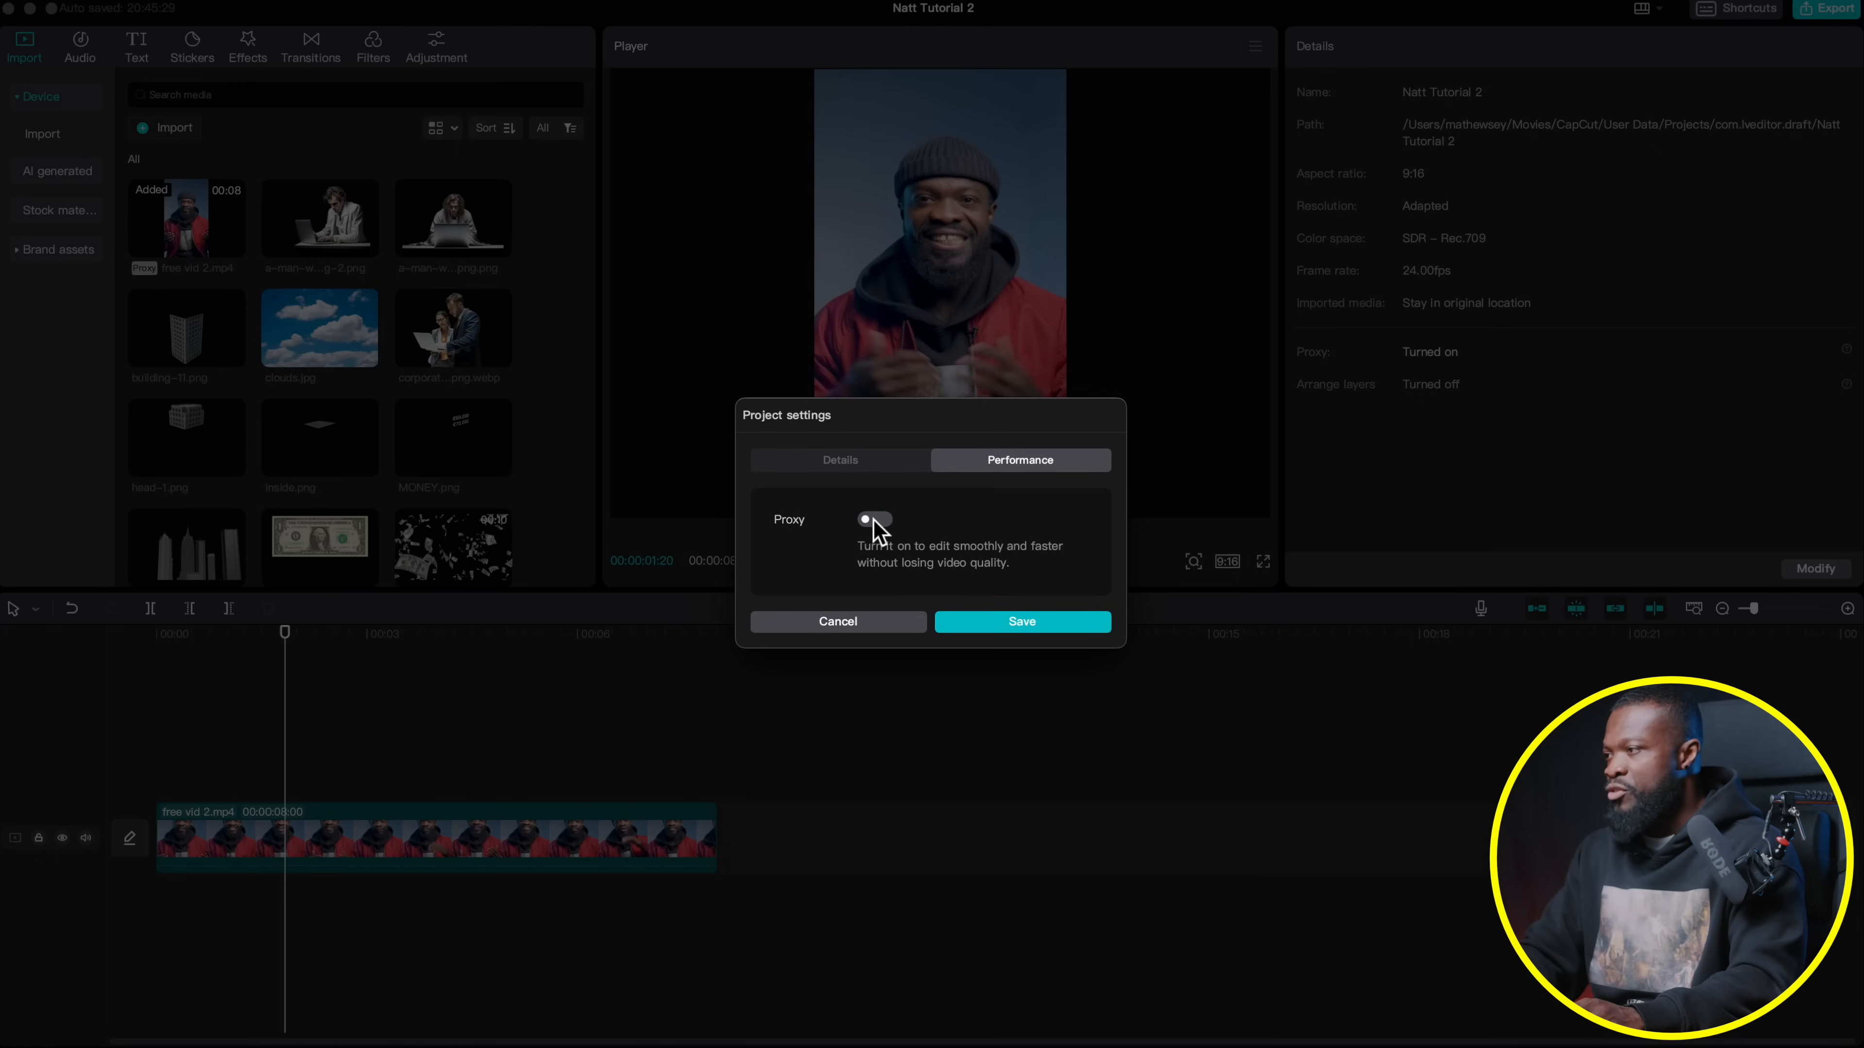
{"action": "left_click", "coordinate": [876, 519]}
{"action": "left_click", "coordinate": [908, 550]}
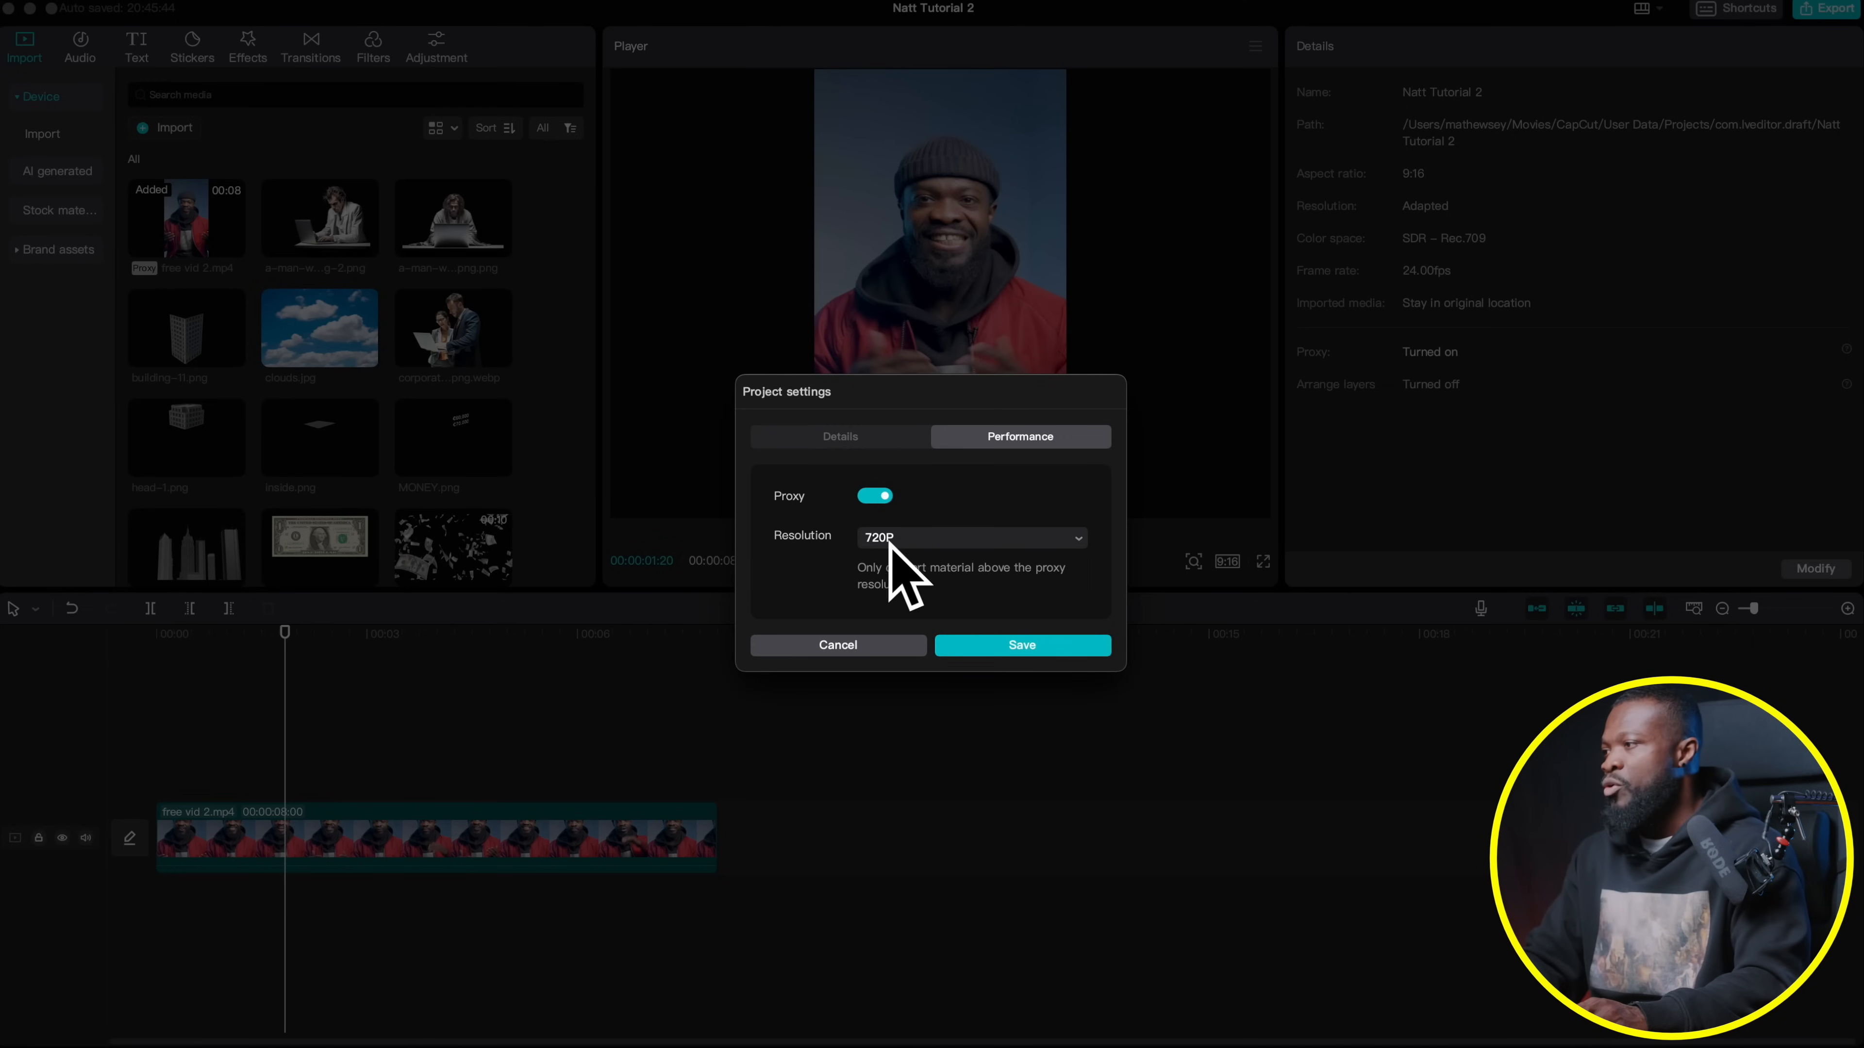
{"action": "left_click", "coordinate": [990, 653]}
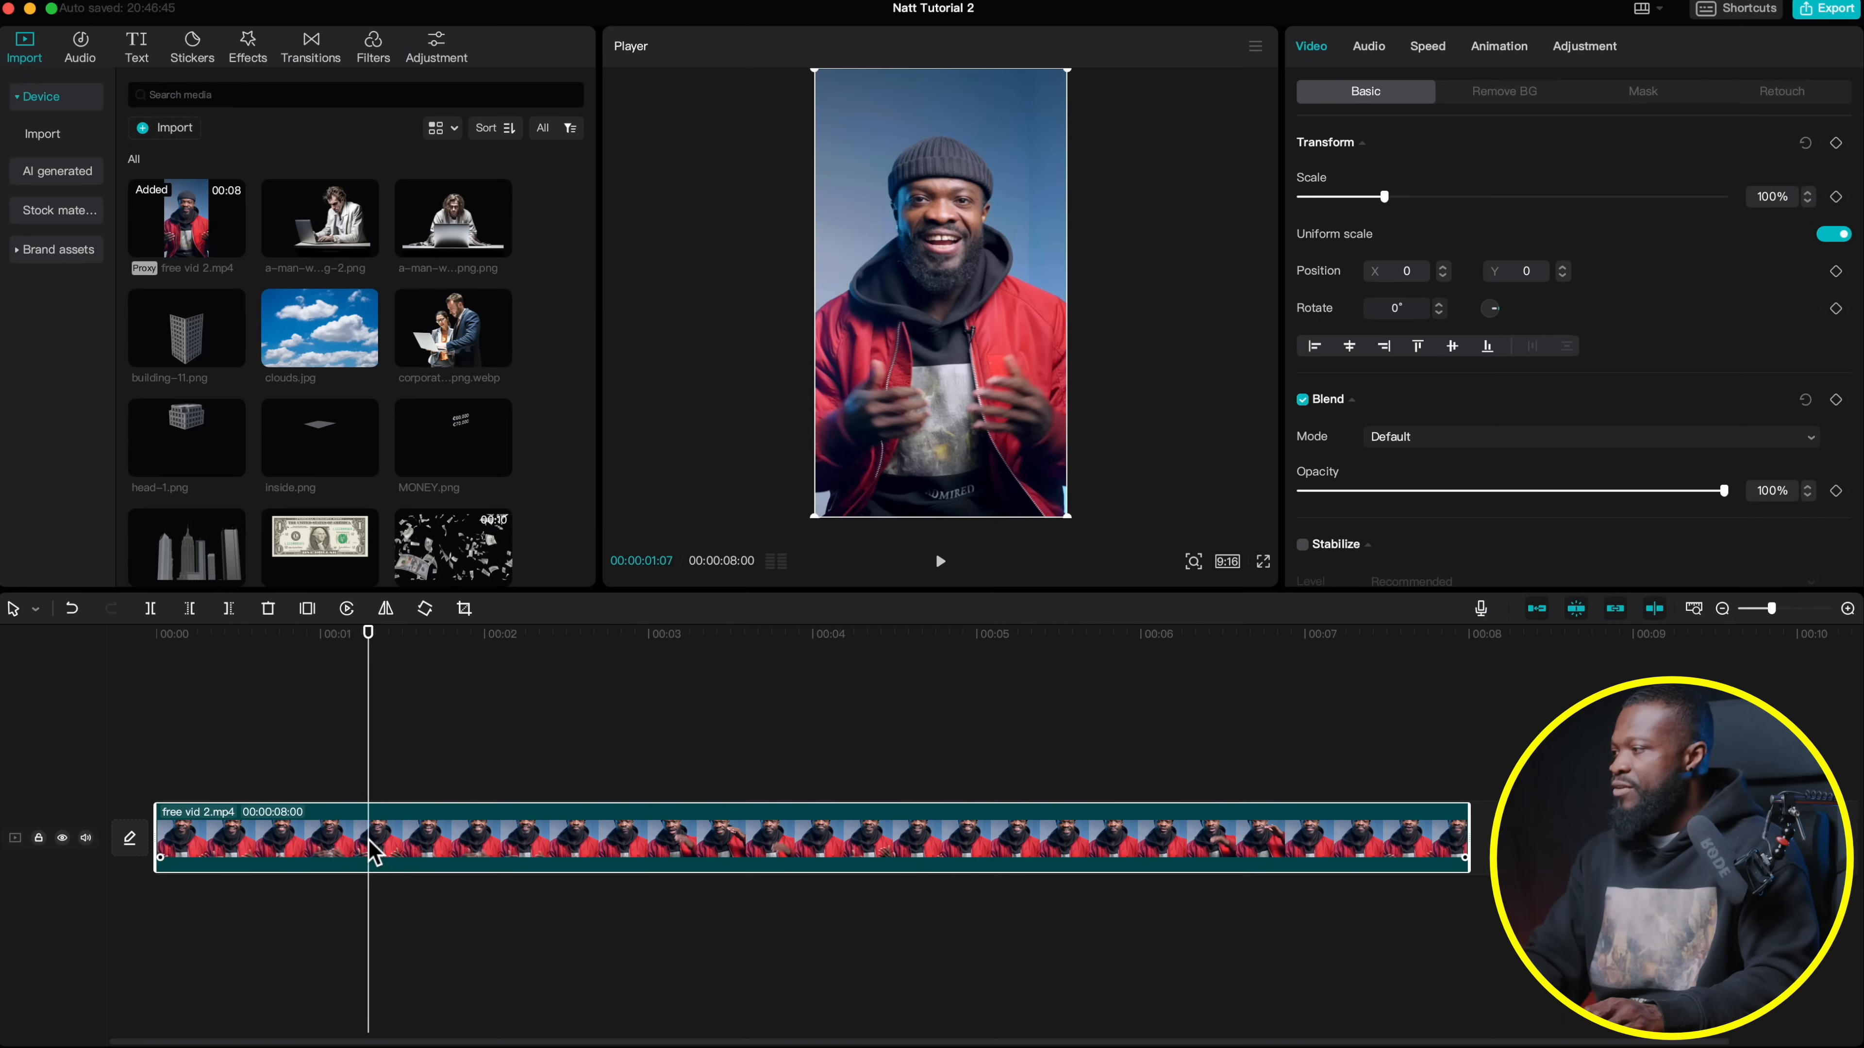
Duplicate the free vid 2.mp4 clip onto the track above and disable the original clip on the lower track
{"action": "left_click_drag", "start_coordinate": [369, 844], "coordinate": [369, 771]}
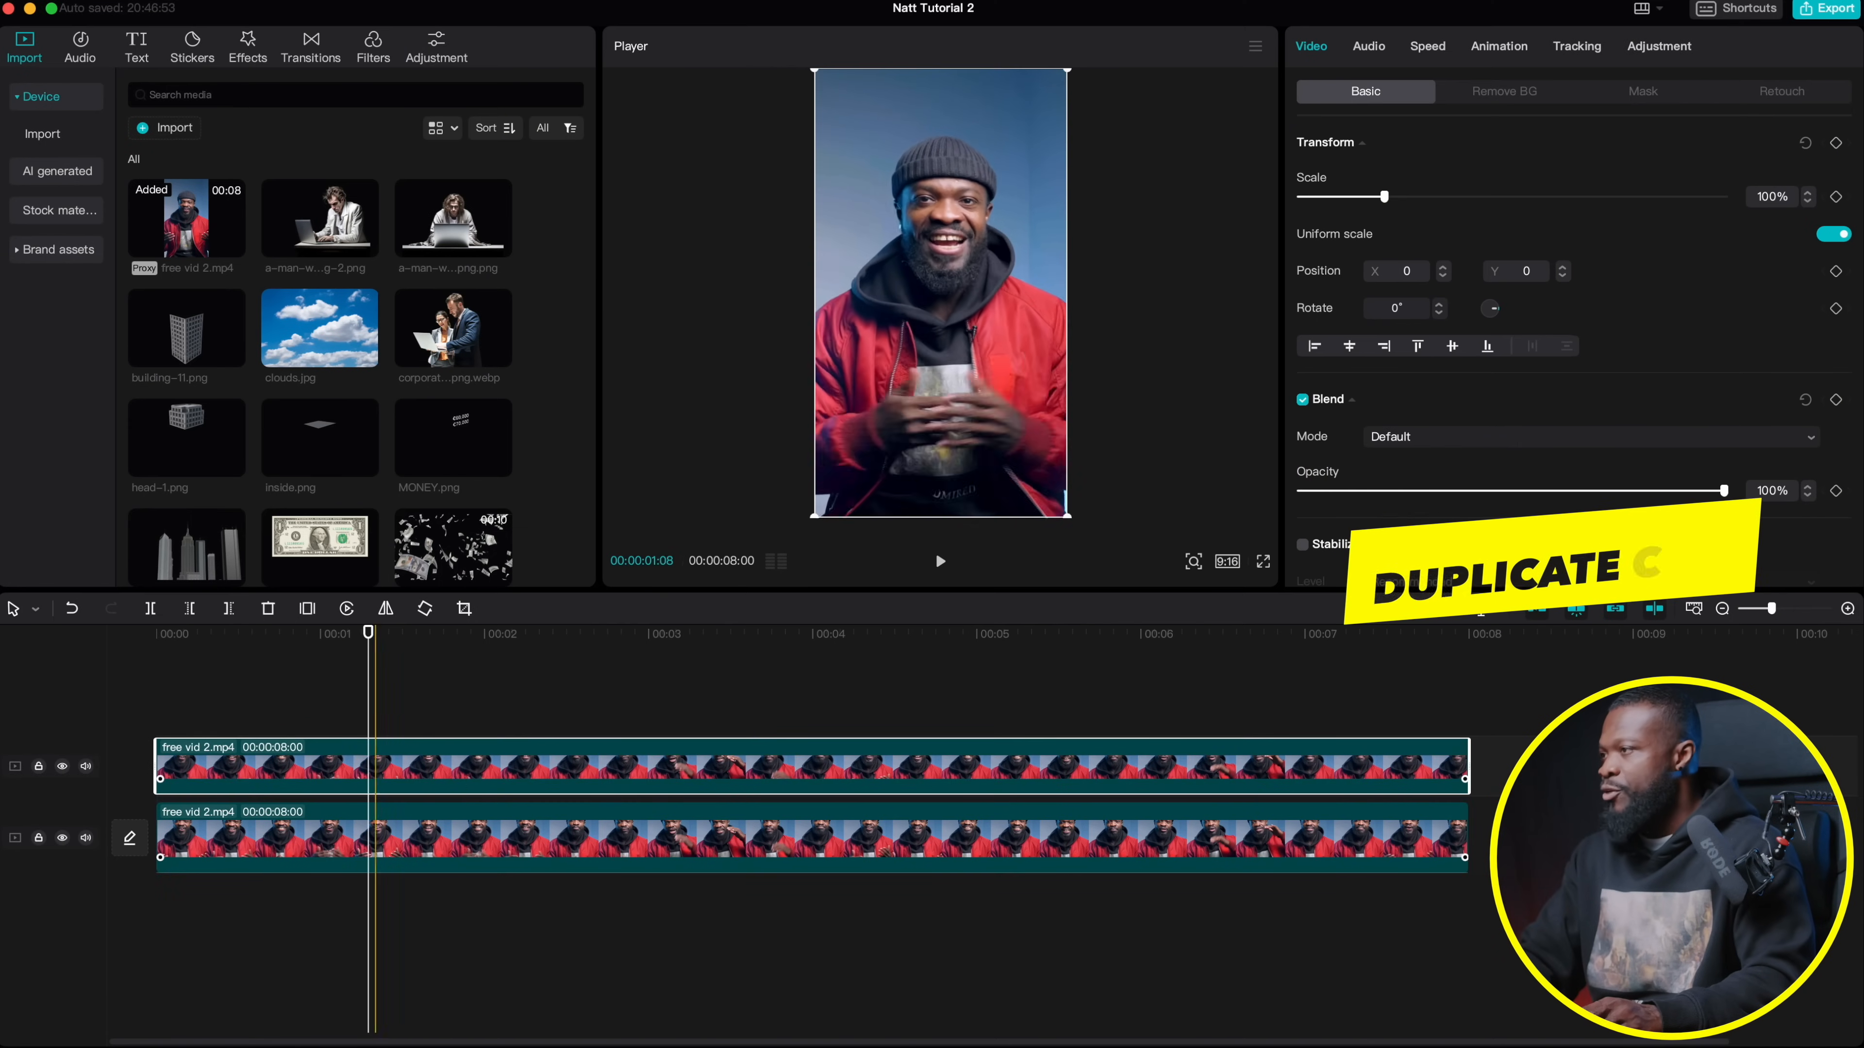
{"action": "left_click", "coordinate": [385, 855]}
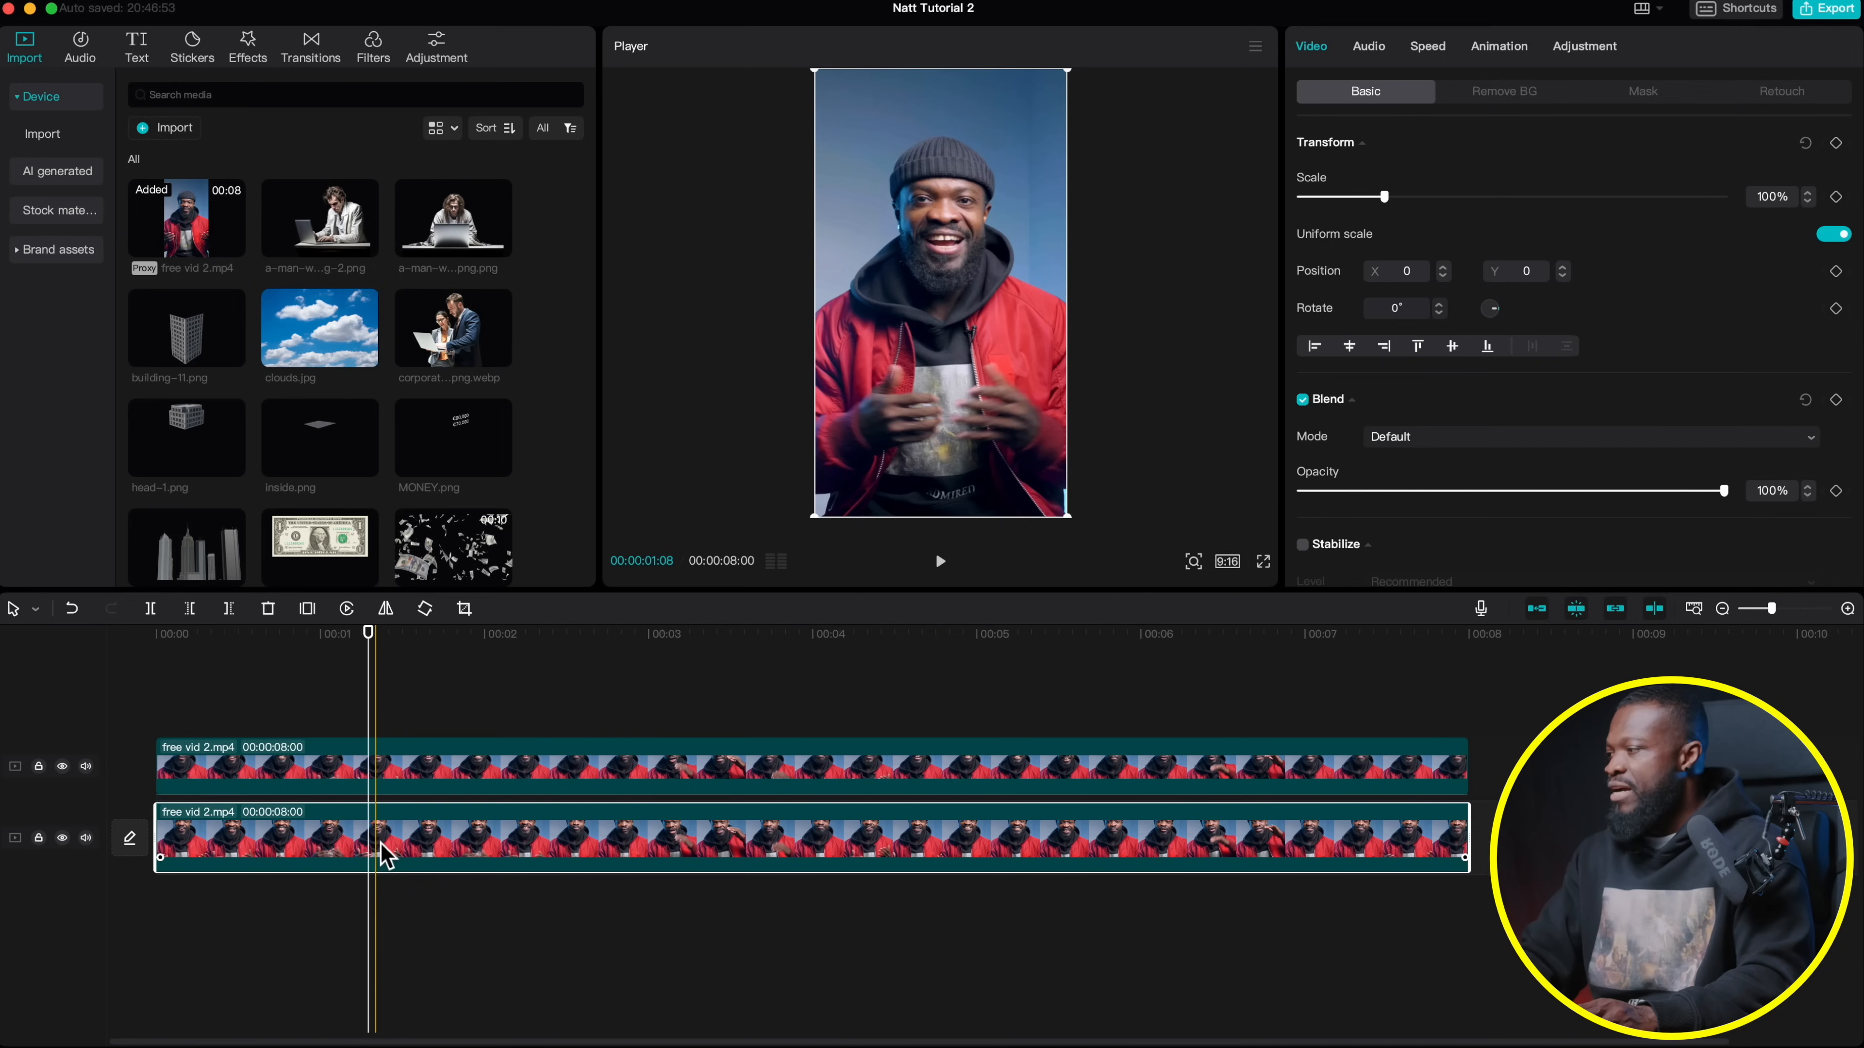
{"action": "key", "text": "v"}
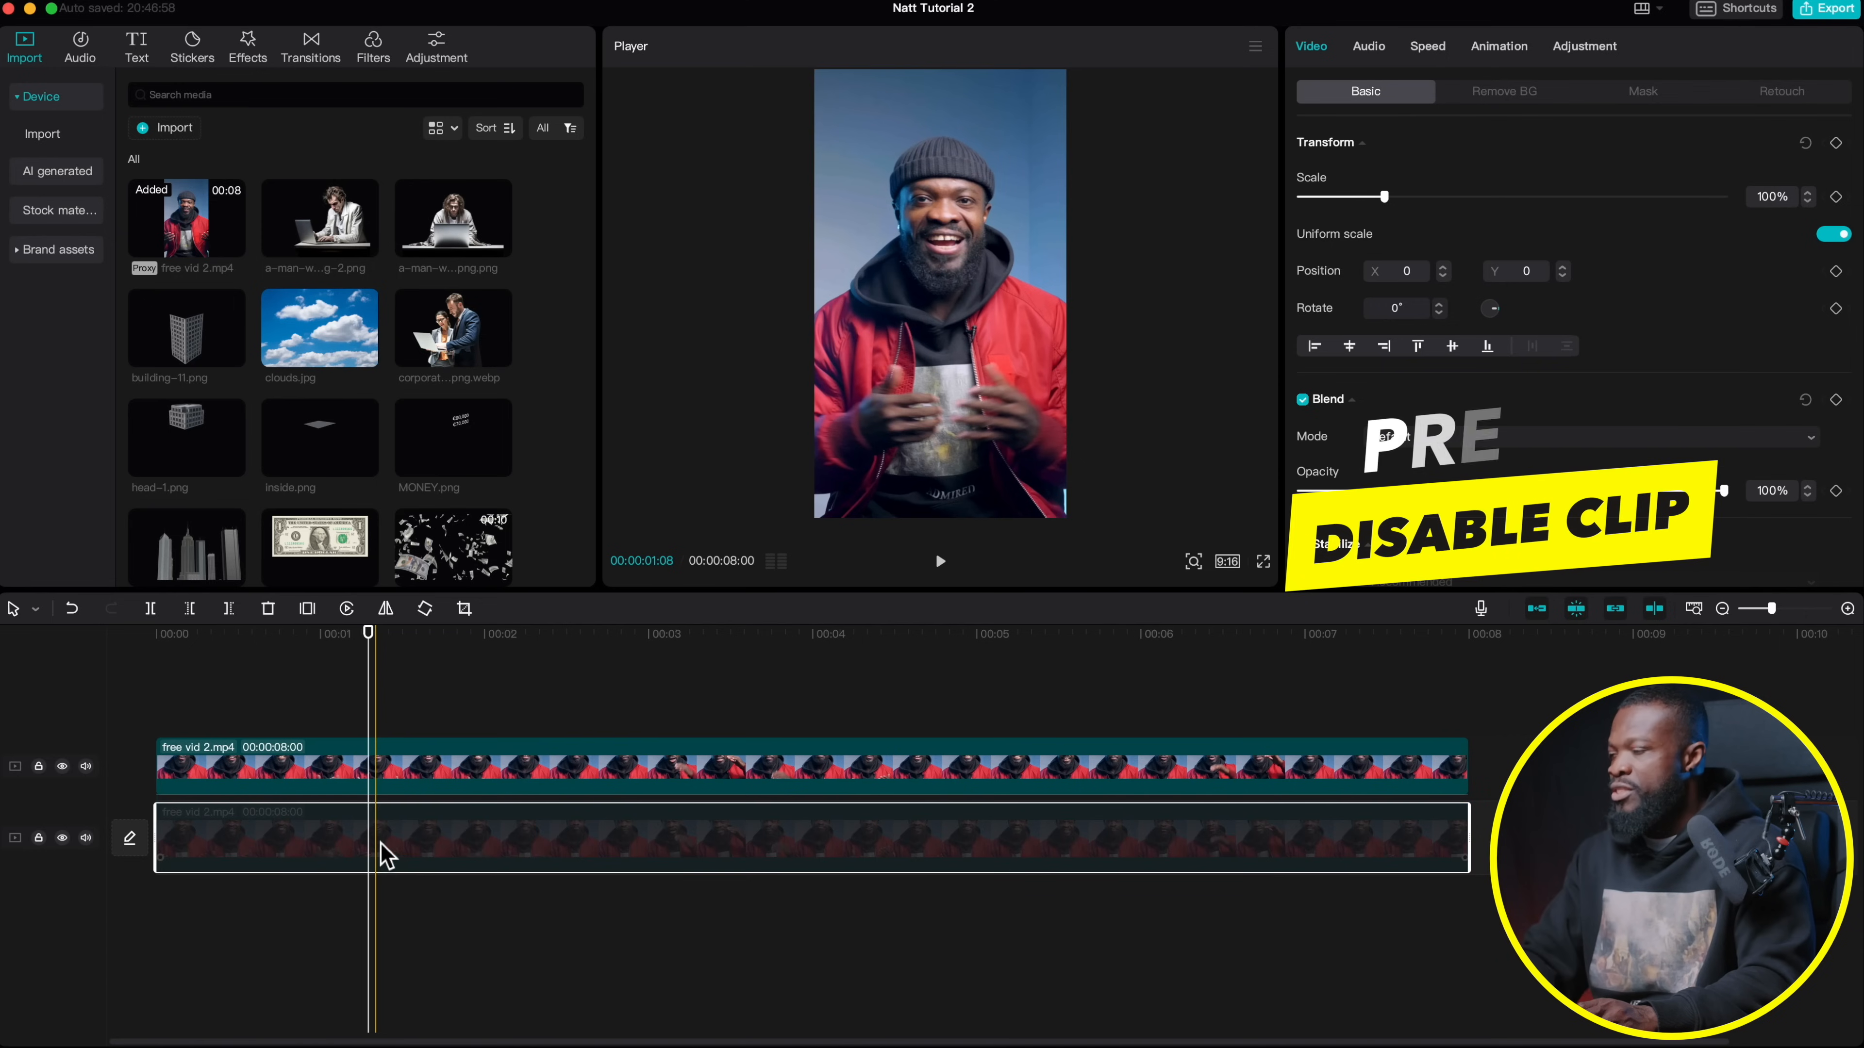
Cut out the person in the upper clip with auto background removal and re-enable the lower clip
{"action": "left_click", "coordinate": [388, 767]}
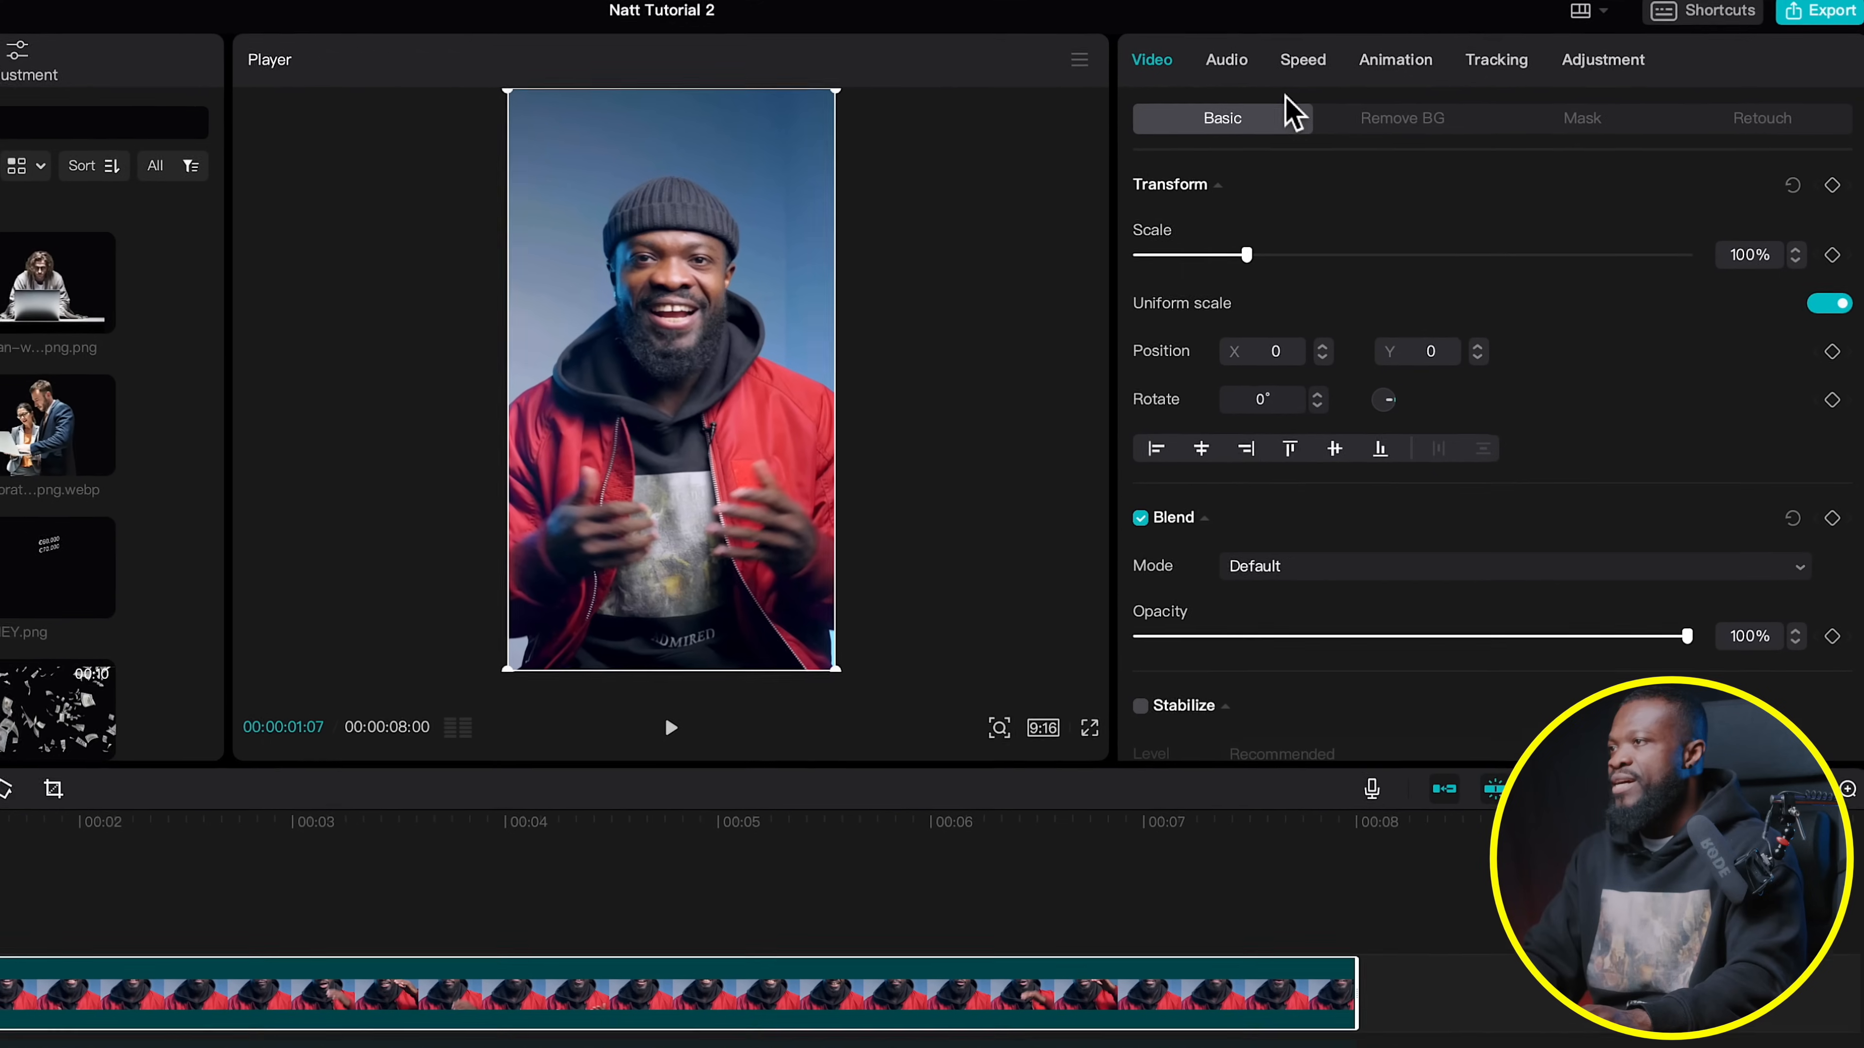
{"action": "left_click", "coordinate": [1396, 121]}
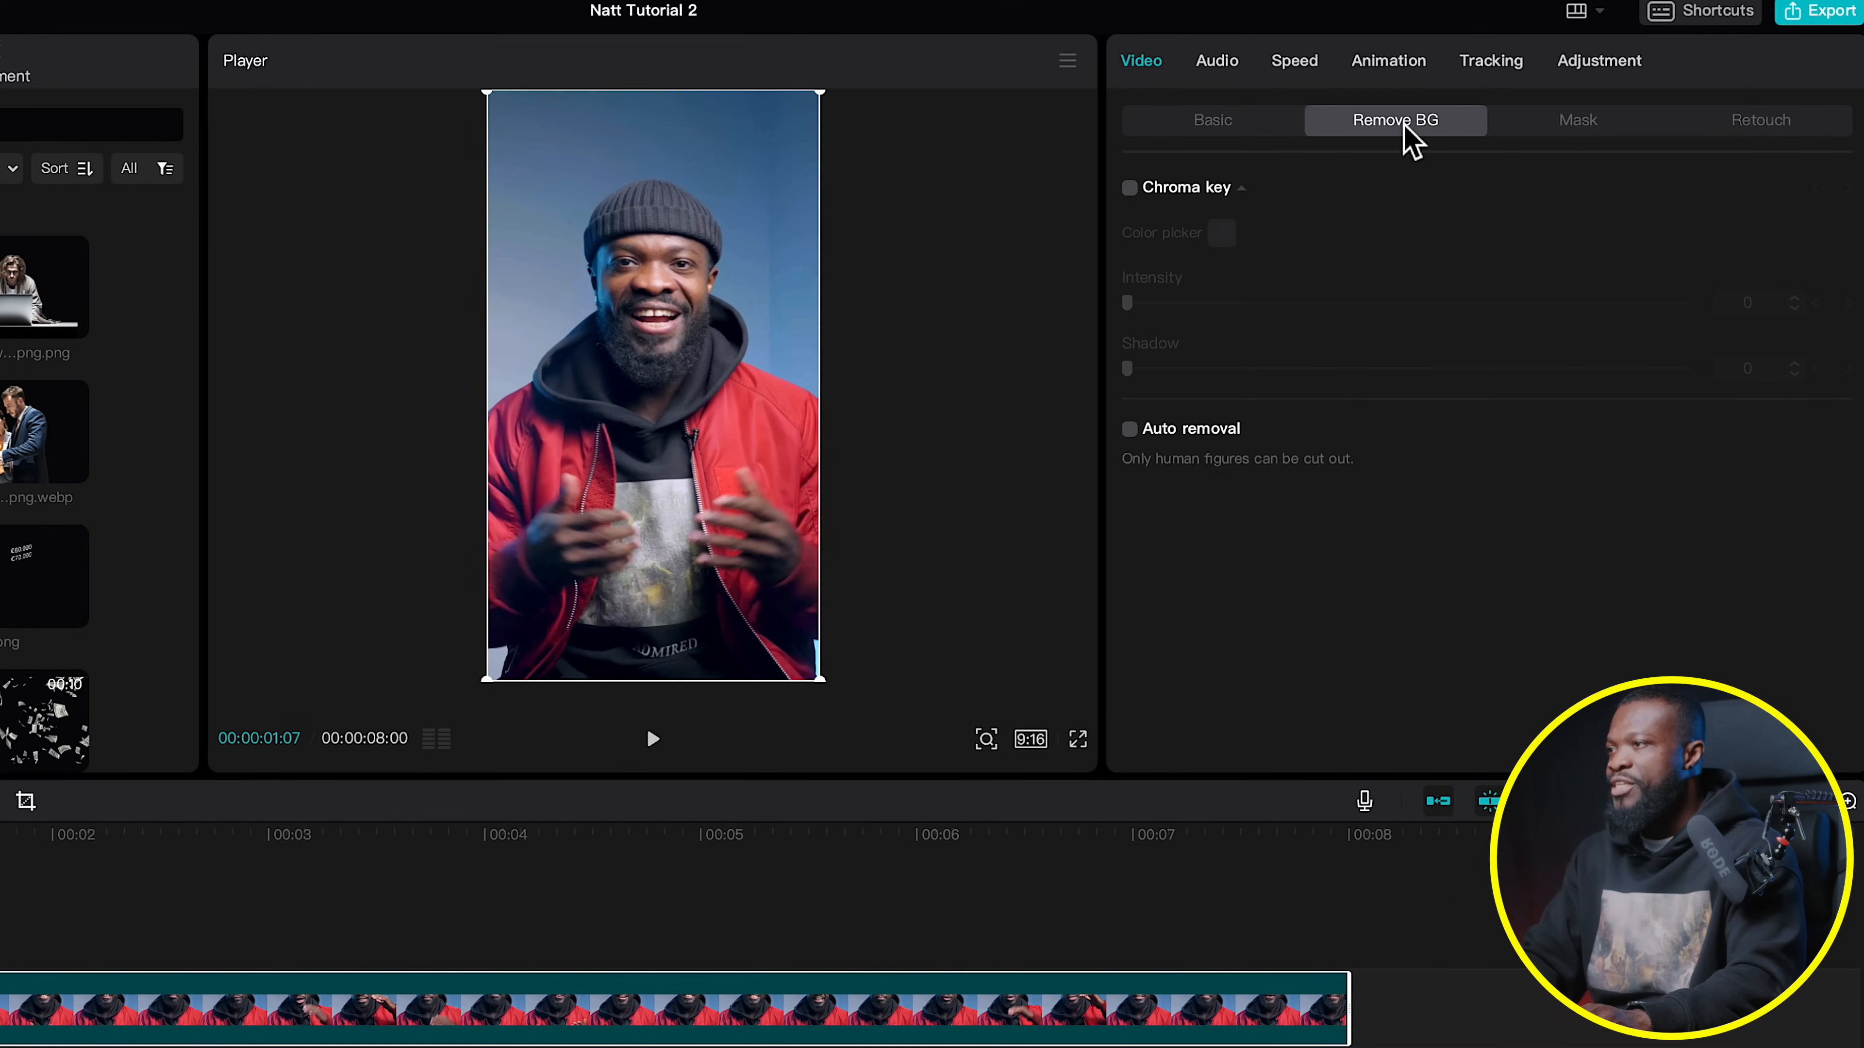
{"action": "left_click", "coordinate": [1130, 433]}
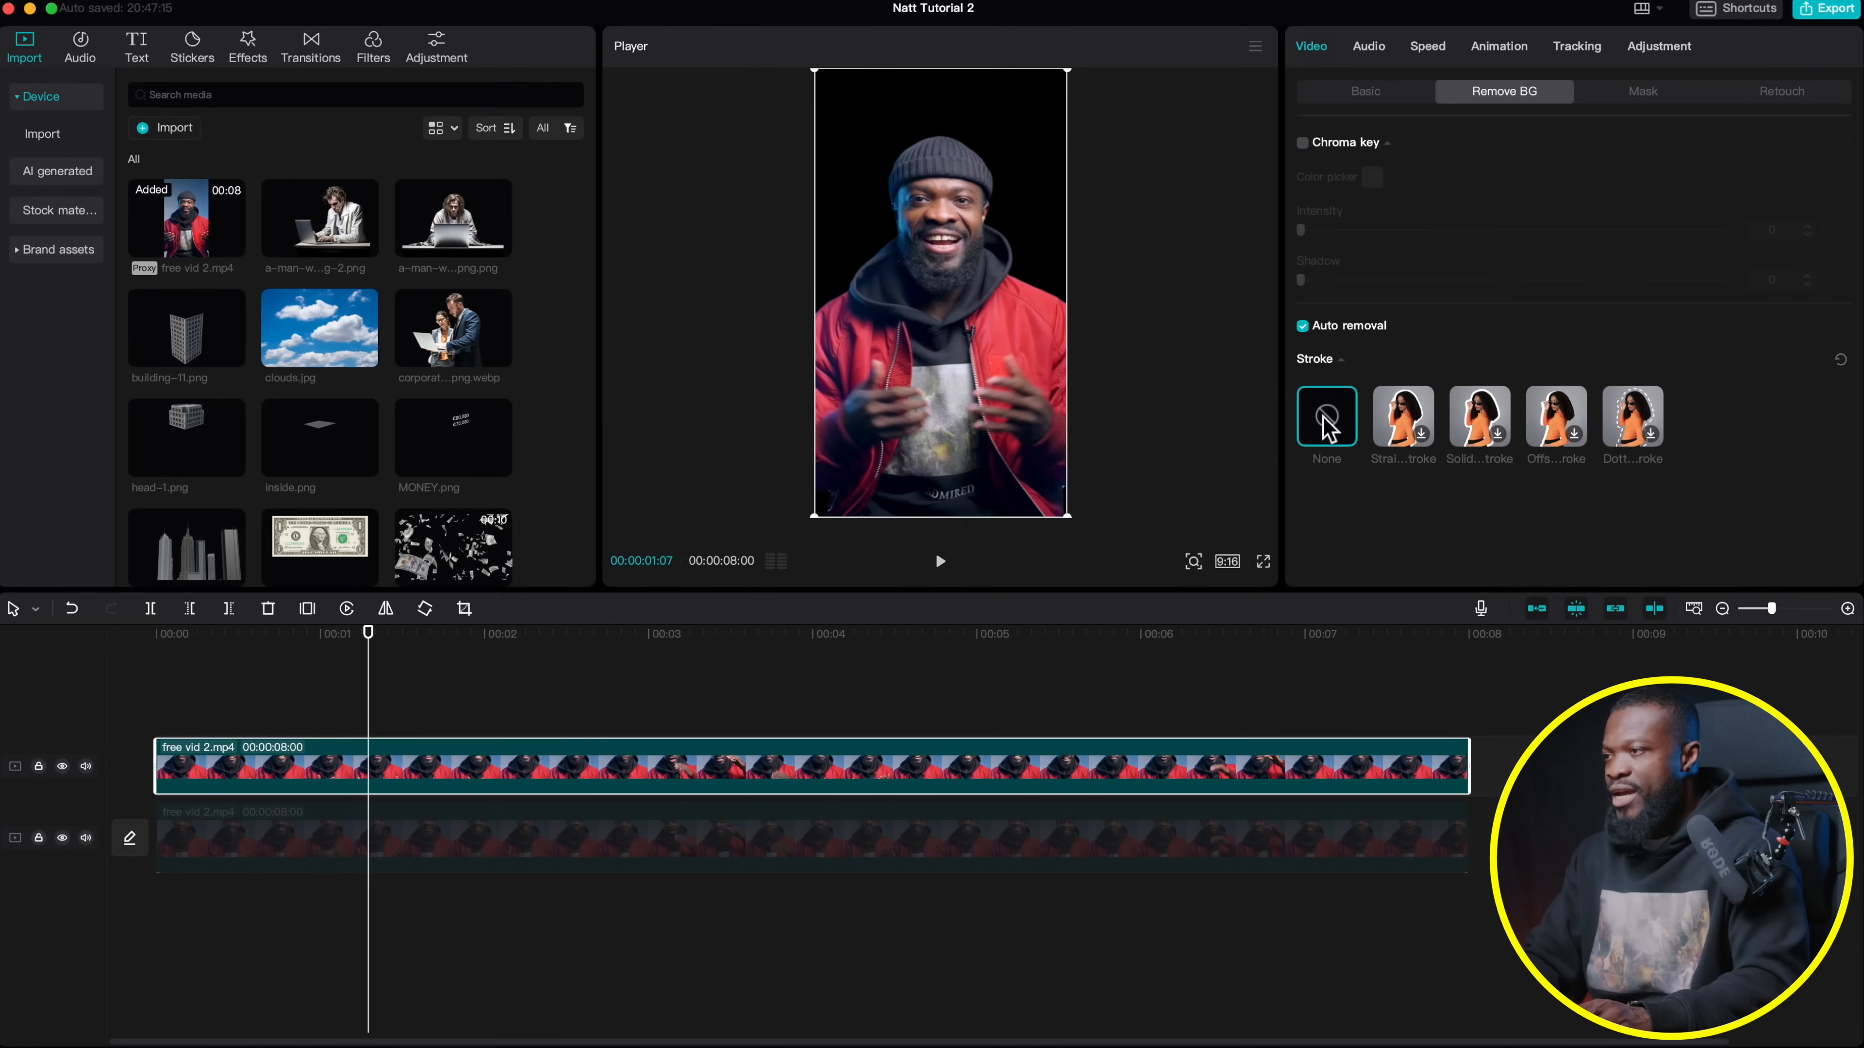
{"action": "left_click", "coordinate": [355, 858]}
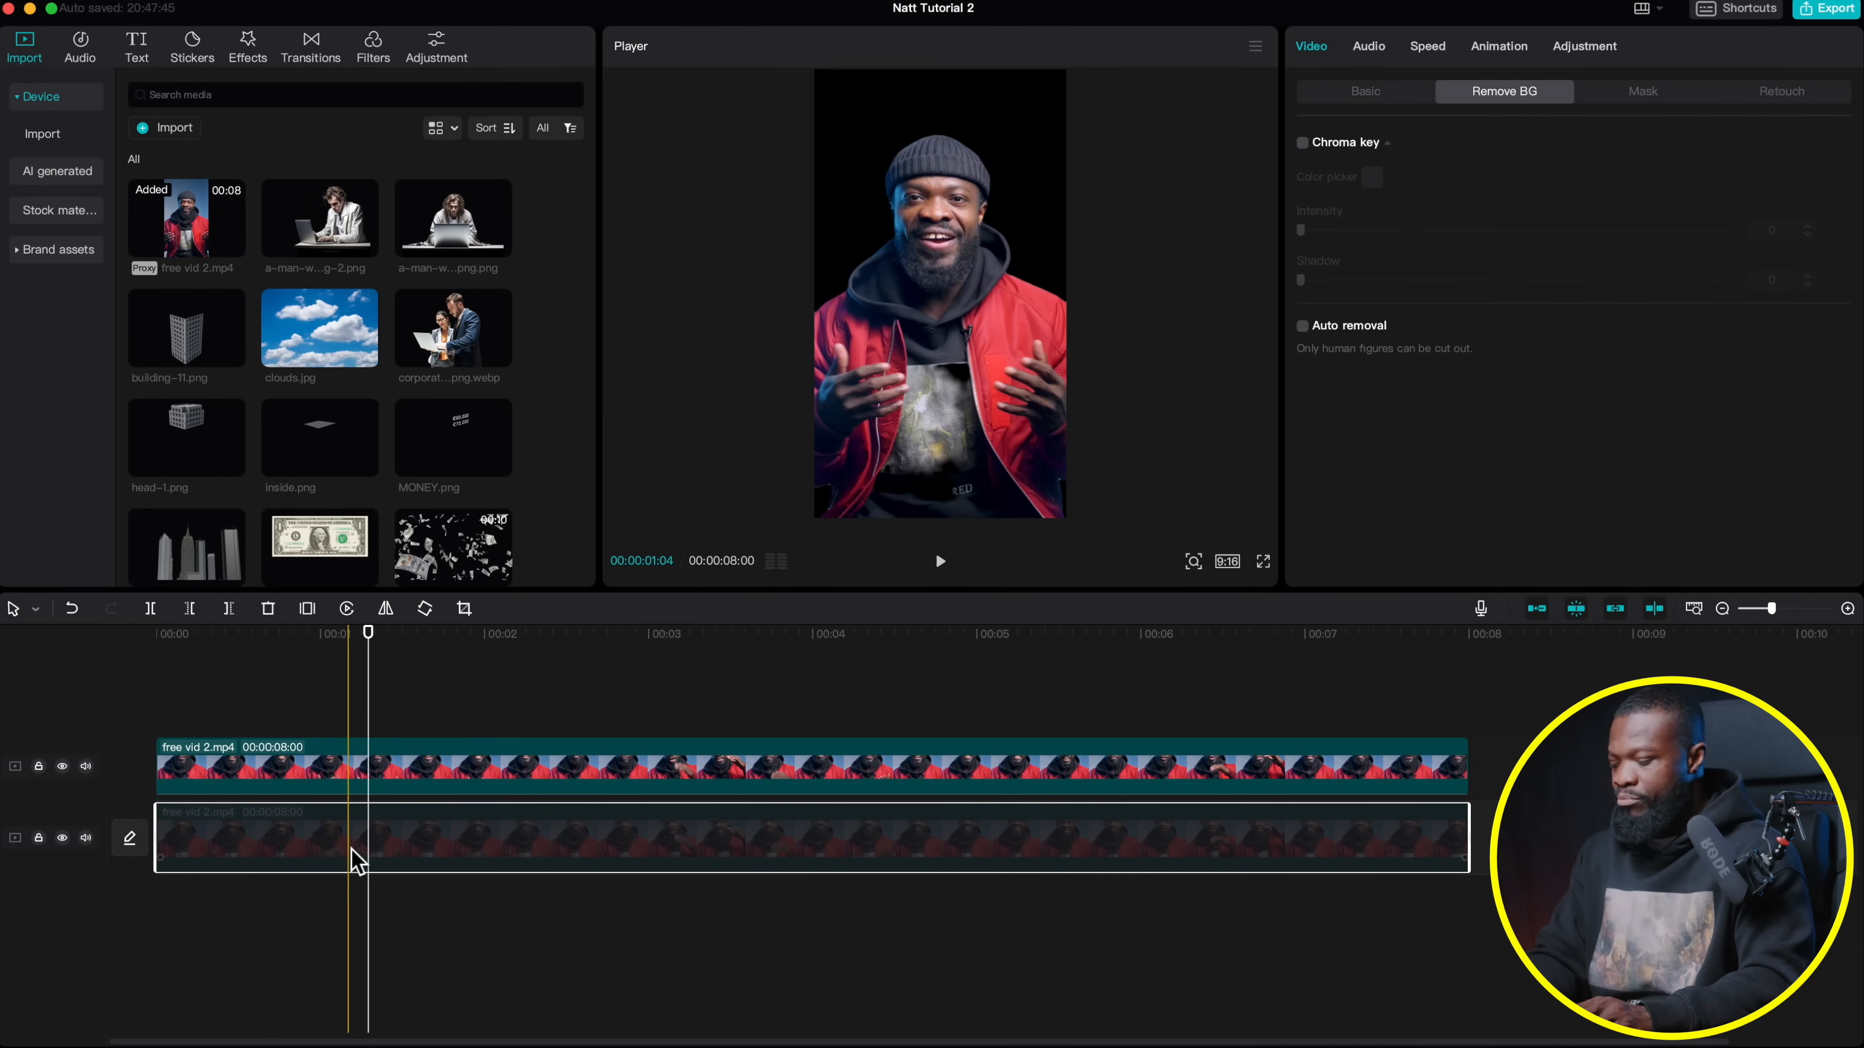
{"action": "key", "text": "v"}
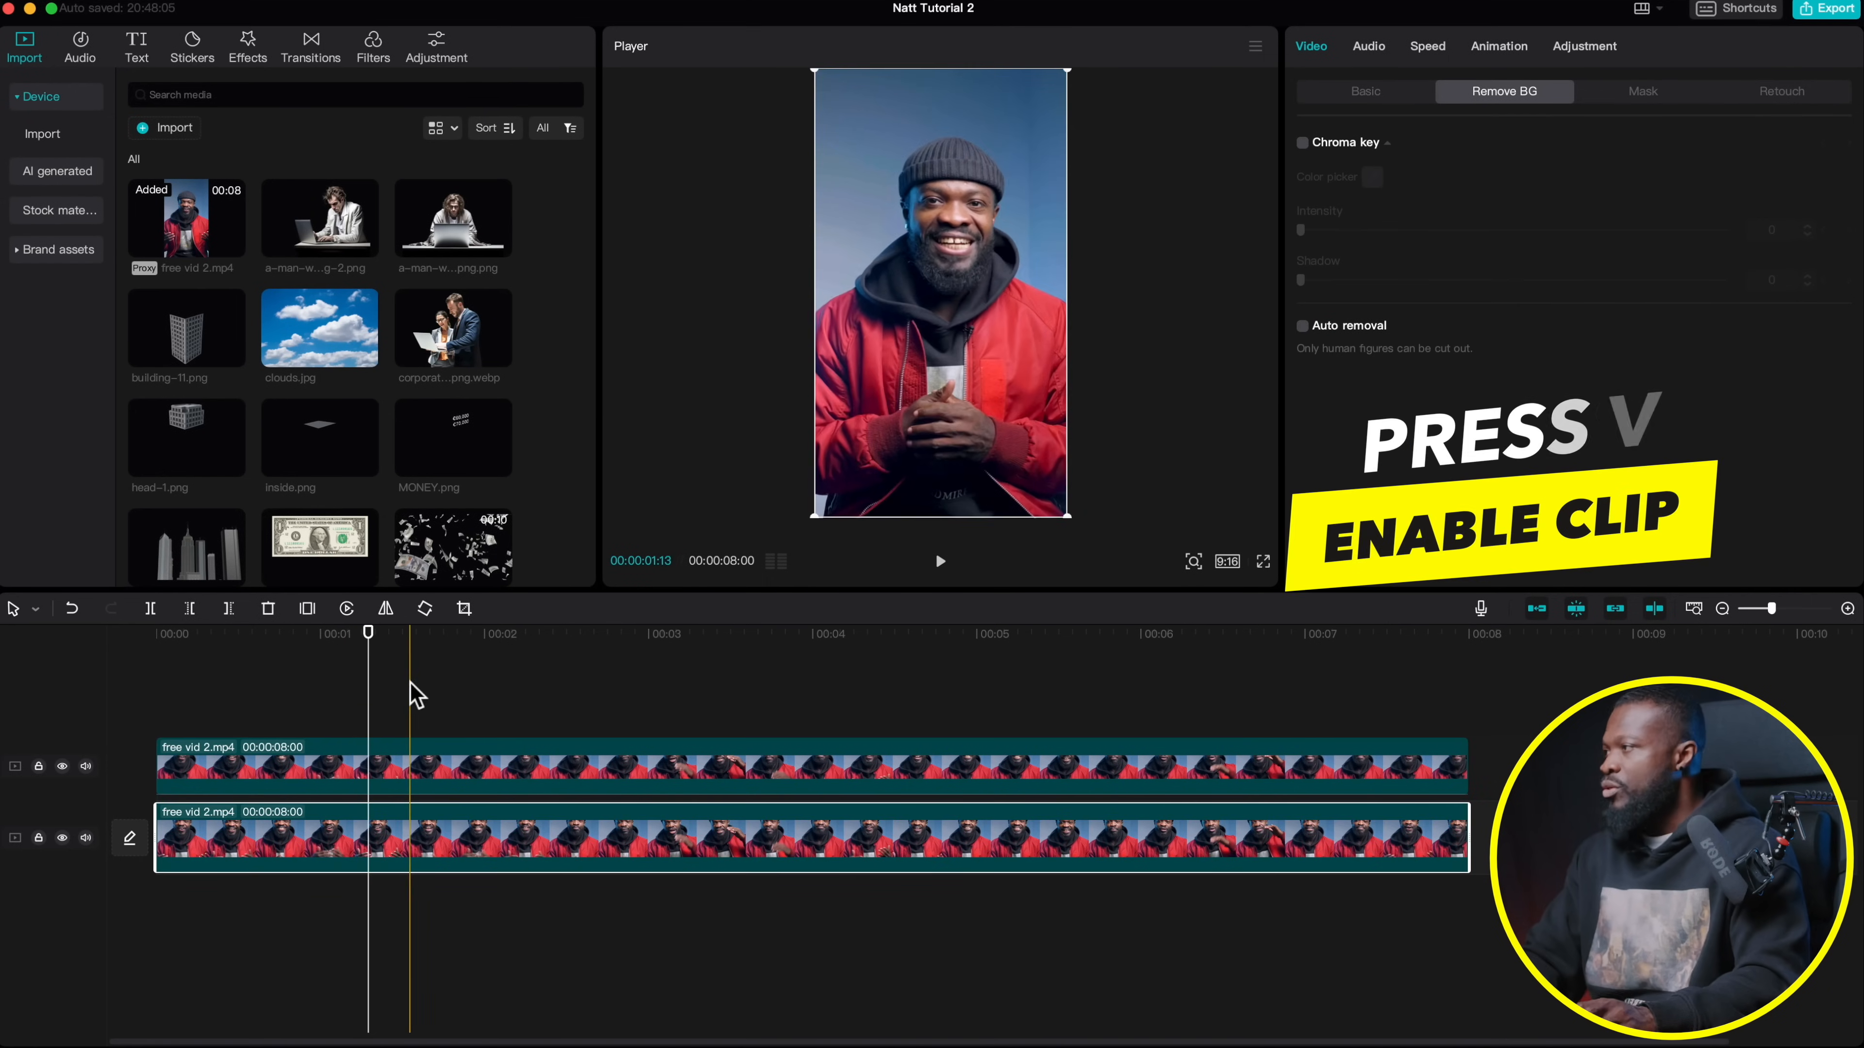
Insert the Vertical white_1.png grid between the two video clips and extend it to their full 8-second length
{"action": "scroll", "coordinate": [334, 433], "scroll_direction": "down", "scroll_amount": 3}
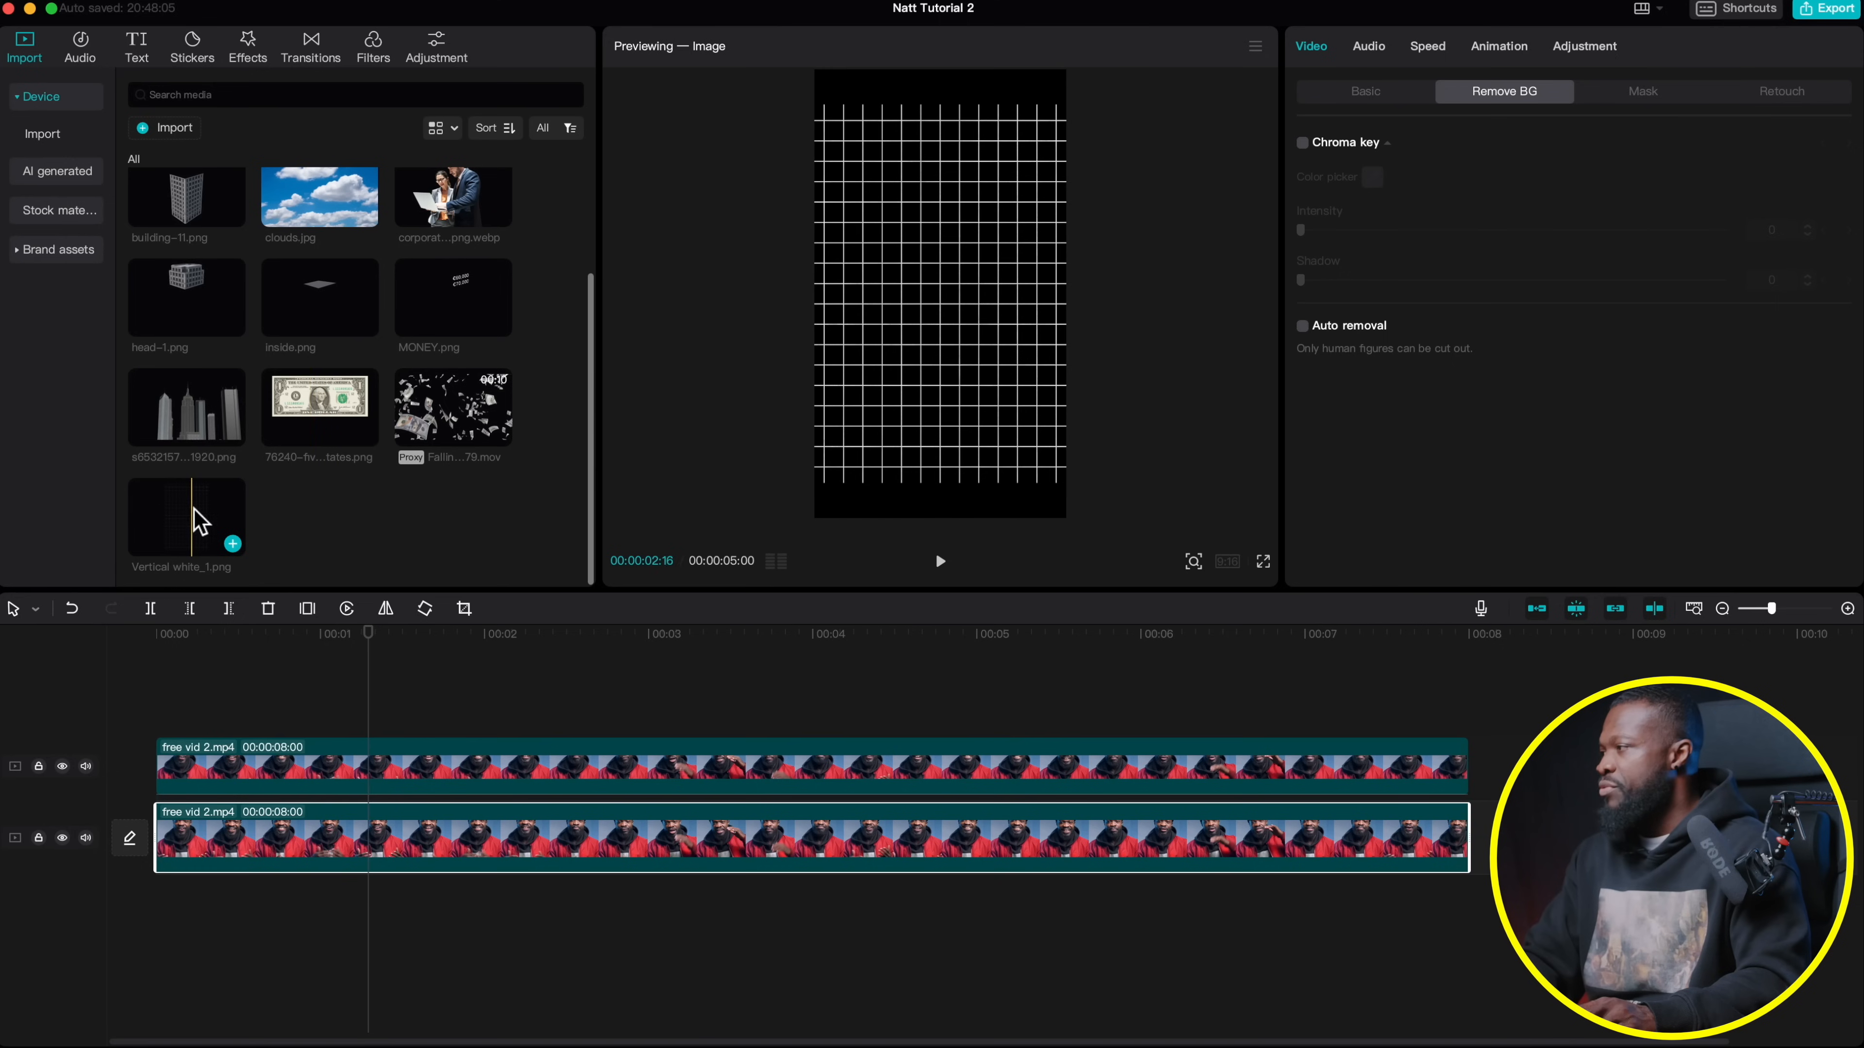
{"action": "left_click_drag", "start_coordinate": [185, 520], "coordinate": [182, 791]}
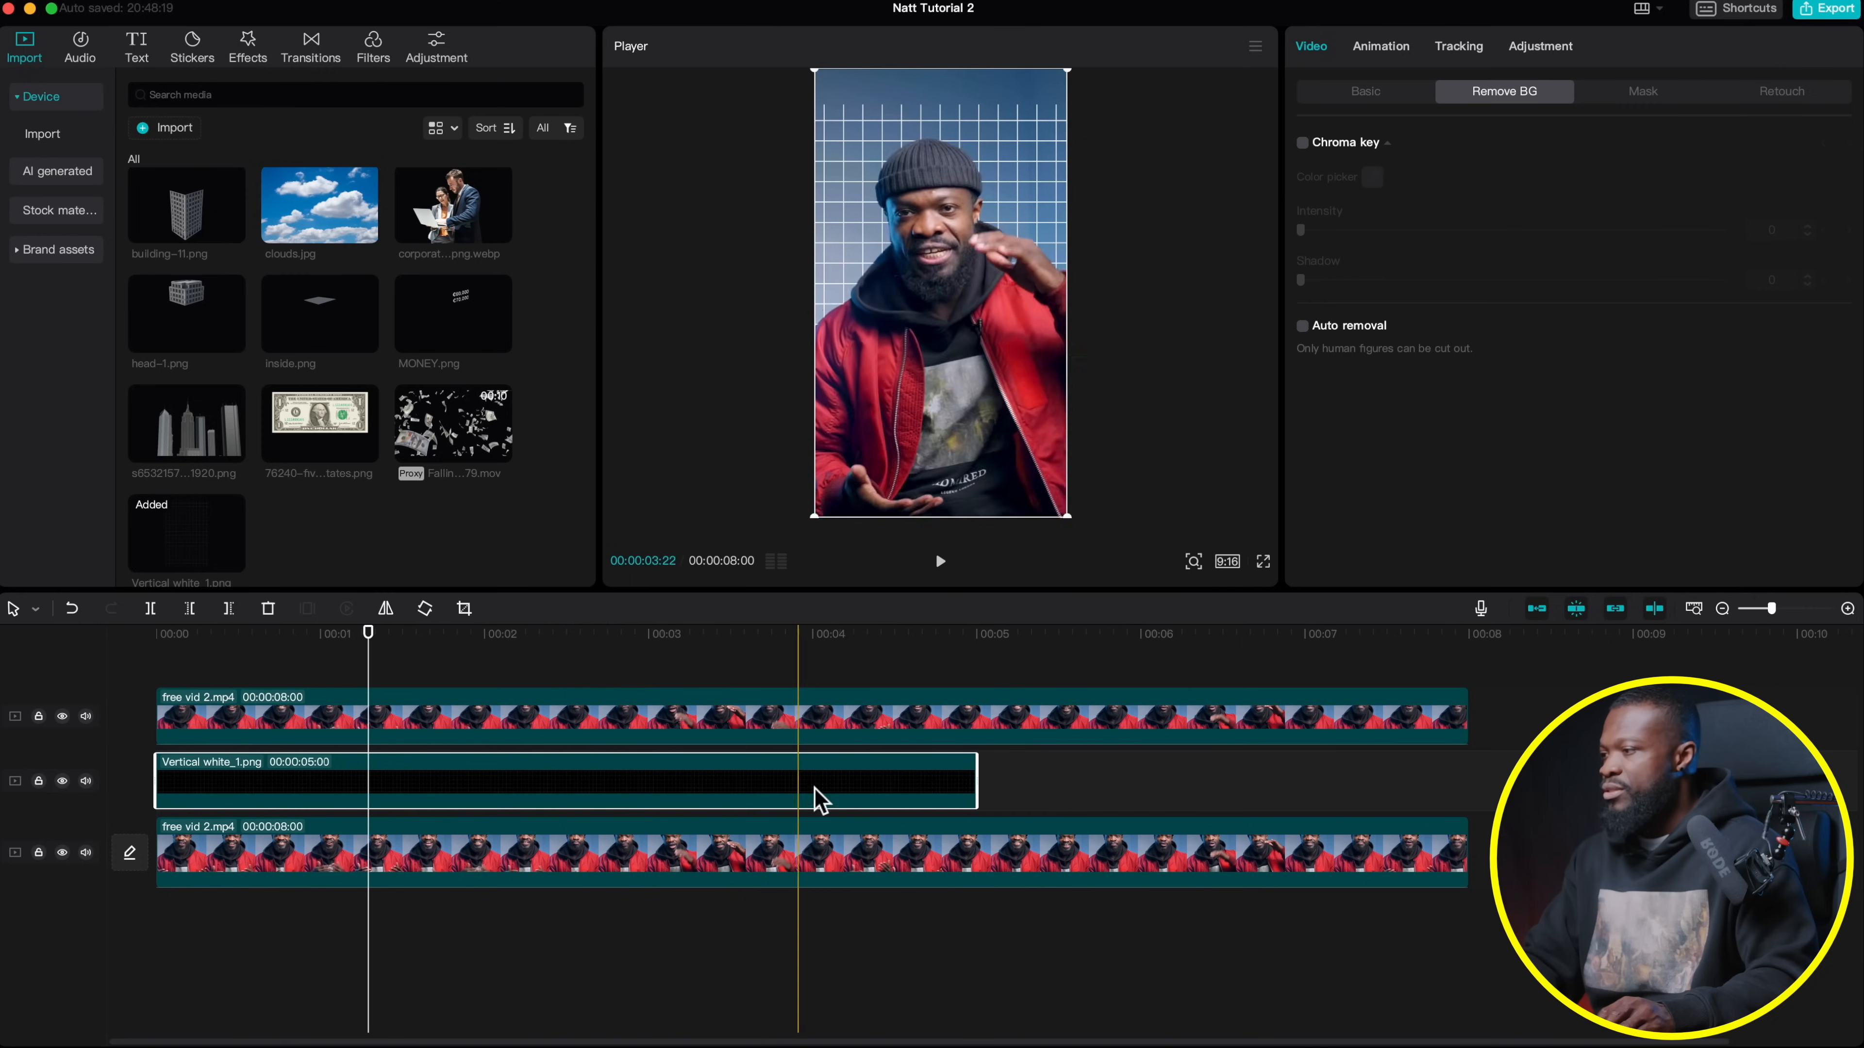
{"action": "left_click_drag", "start_coordinate": [981, 792], "coordinate": [1324, 788]}
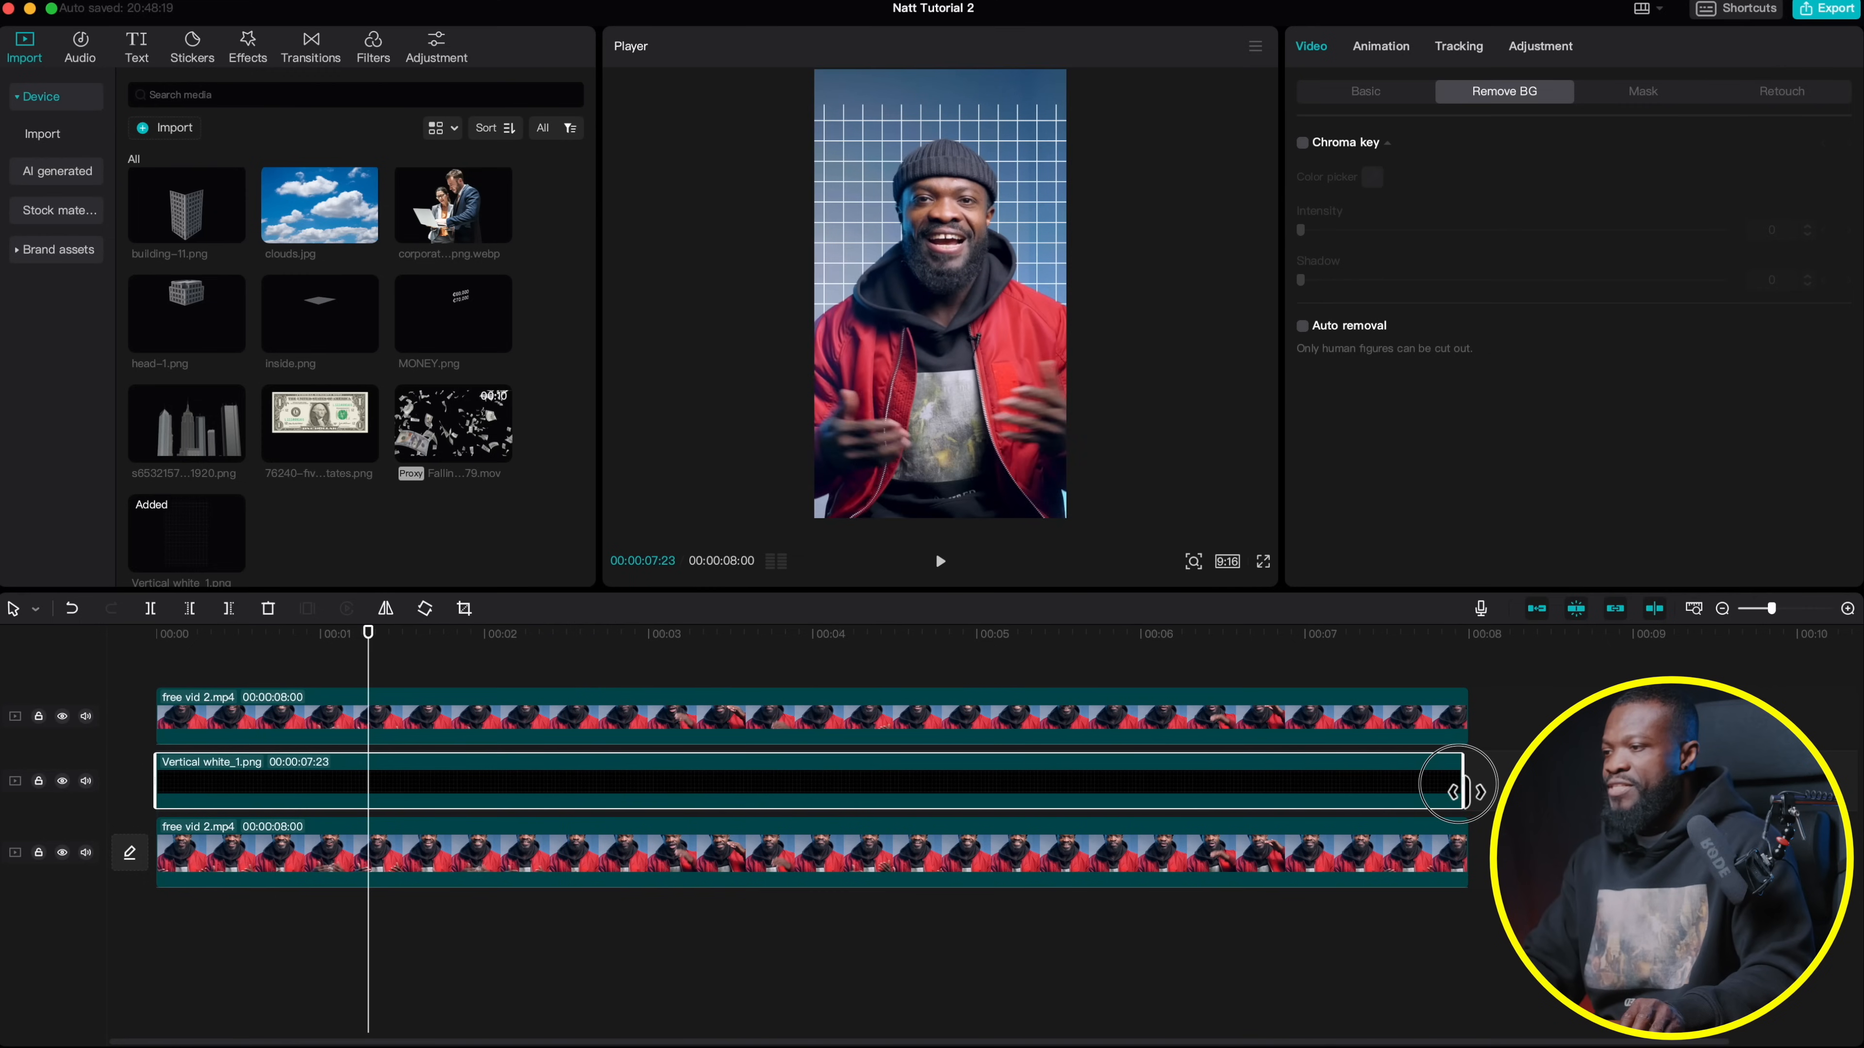
{"action": "left_click_drag", "start_coordinate": [1465, 791], "coordinate": [1468, 791]}
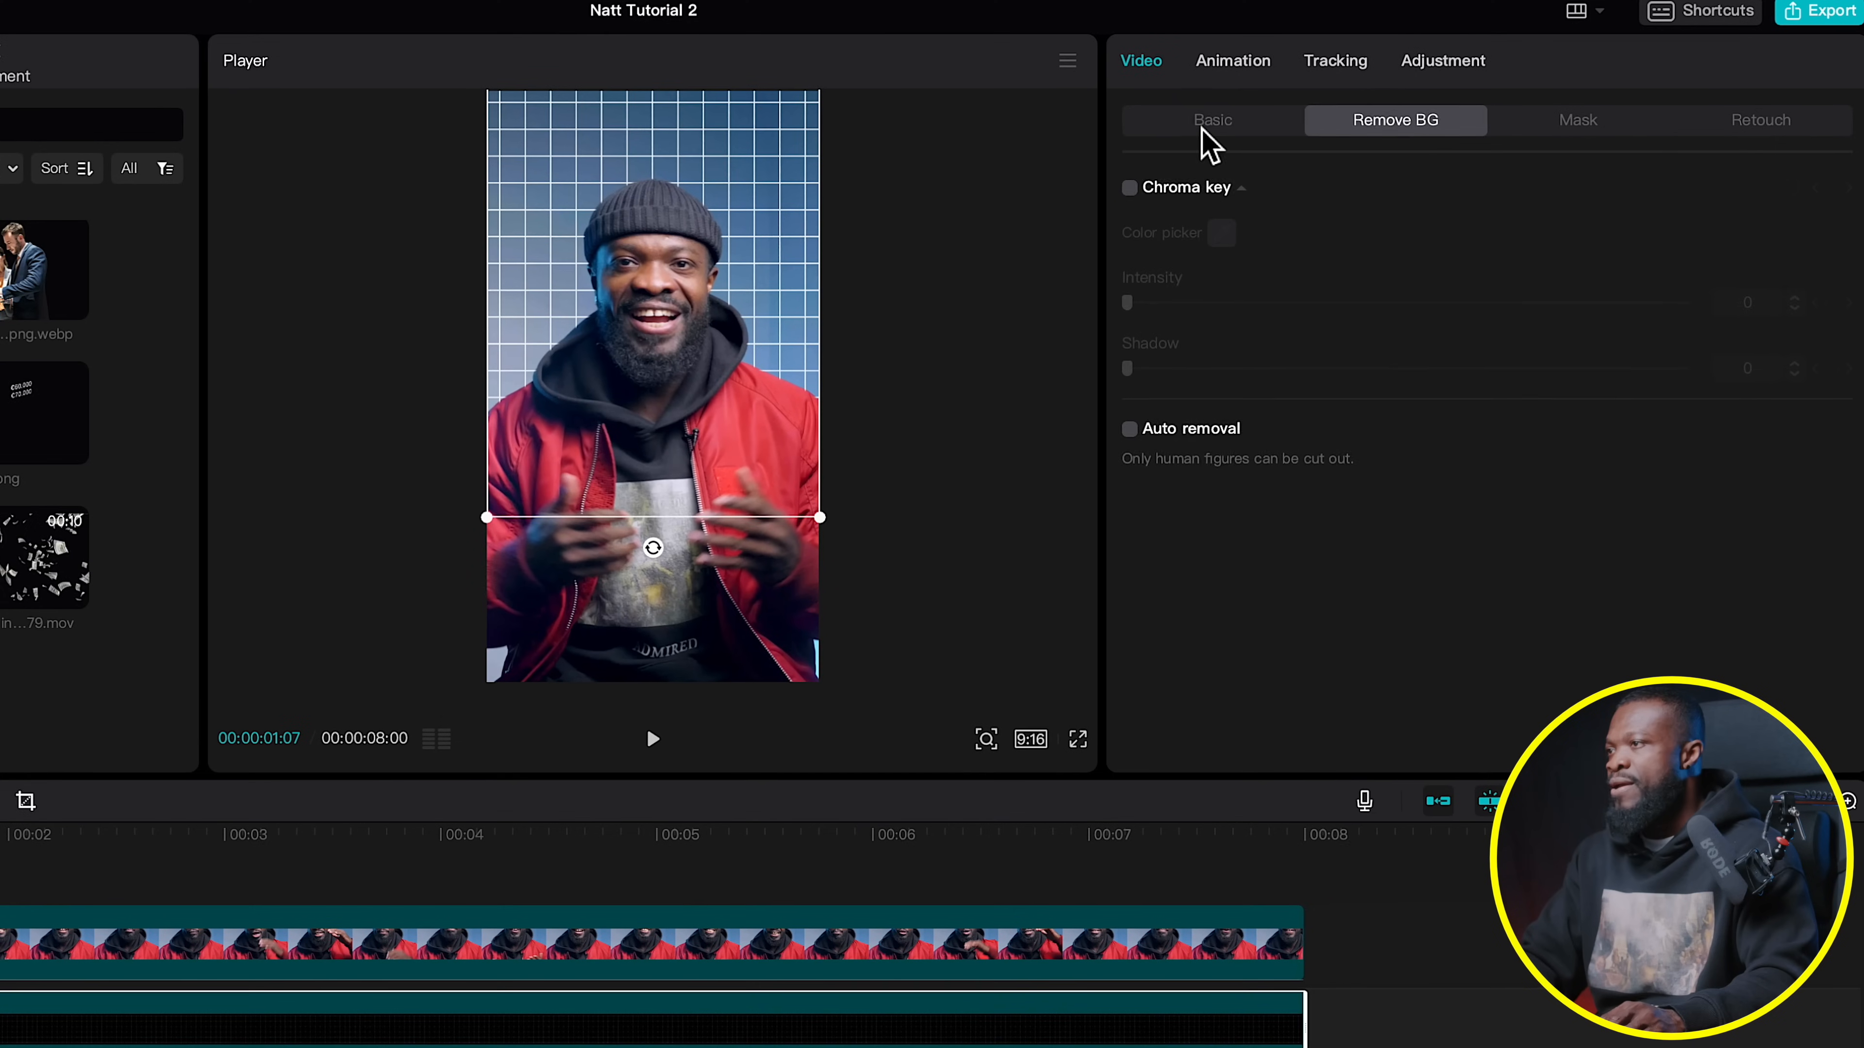
Lower the grid image's opacity to 15%
{"action": "left_click", "coordinate": [1361, 95]}
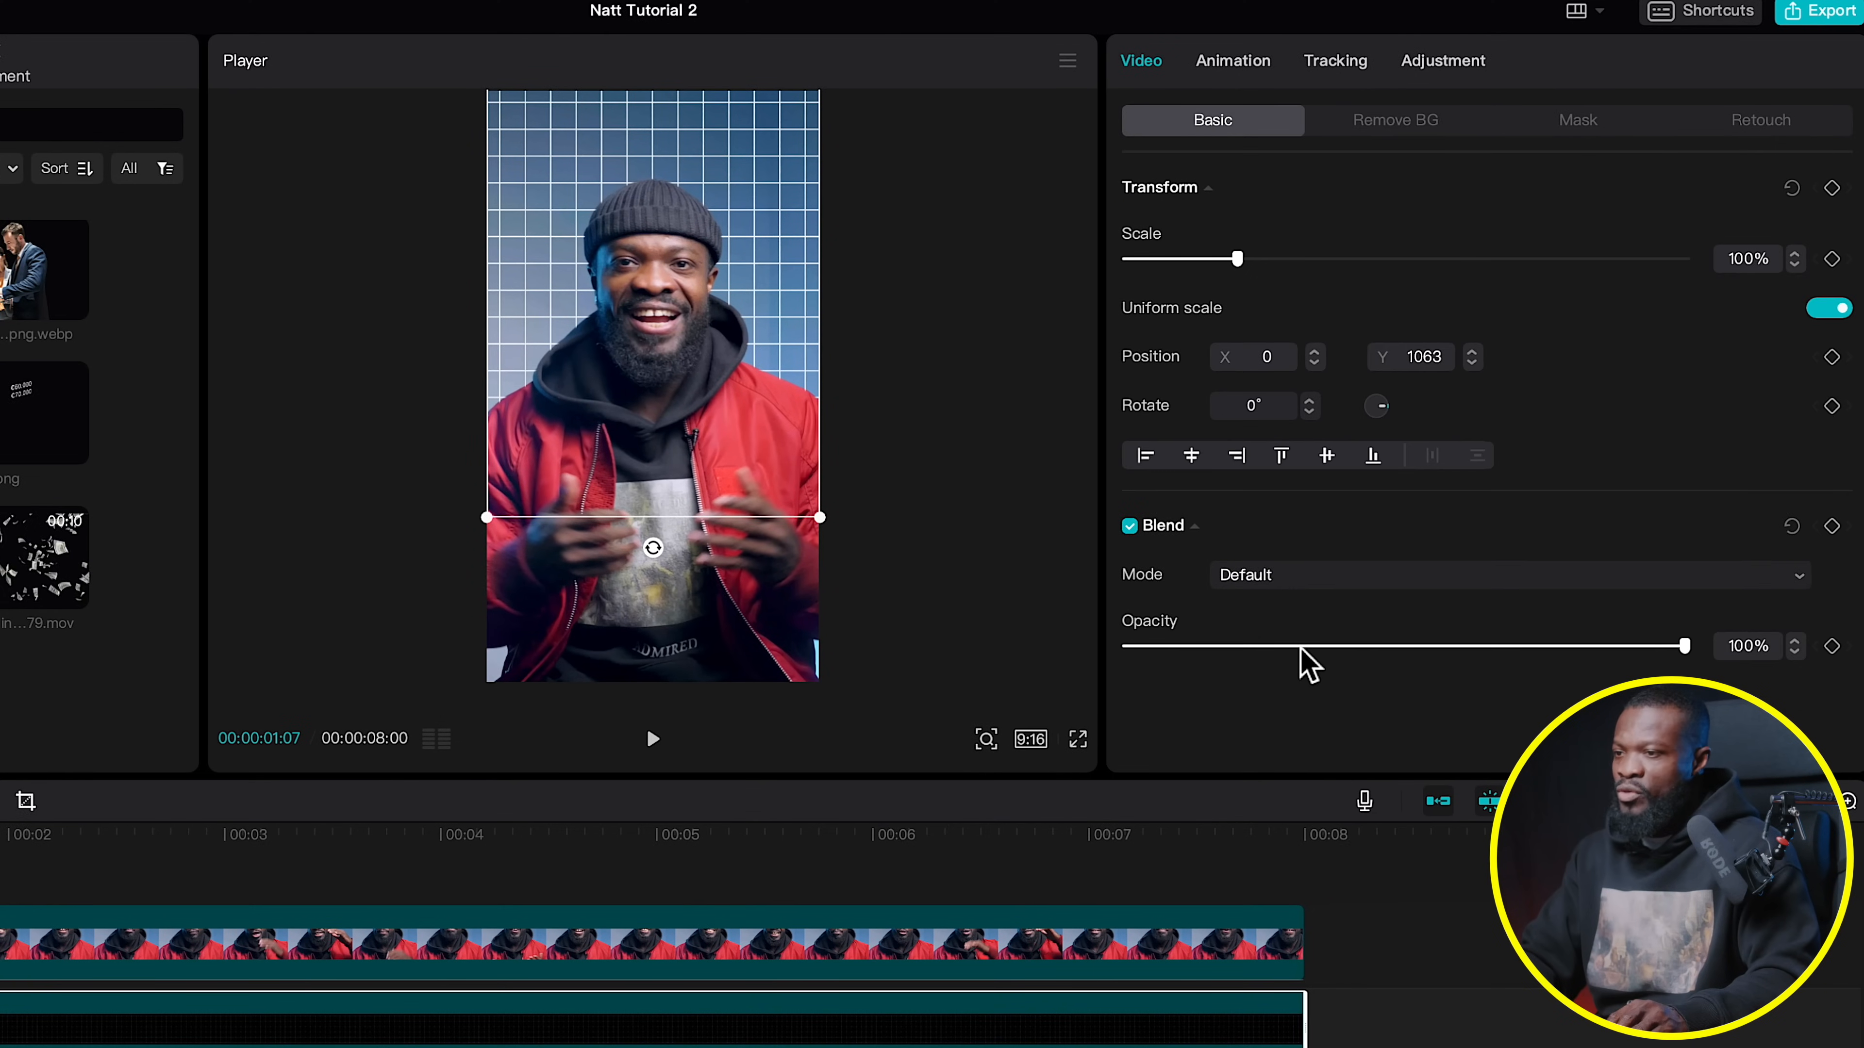
{"action": "left_click_drag", "start_coordinate": [1301, 647], "coordinate": [1207, 646]}
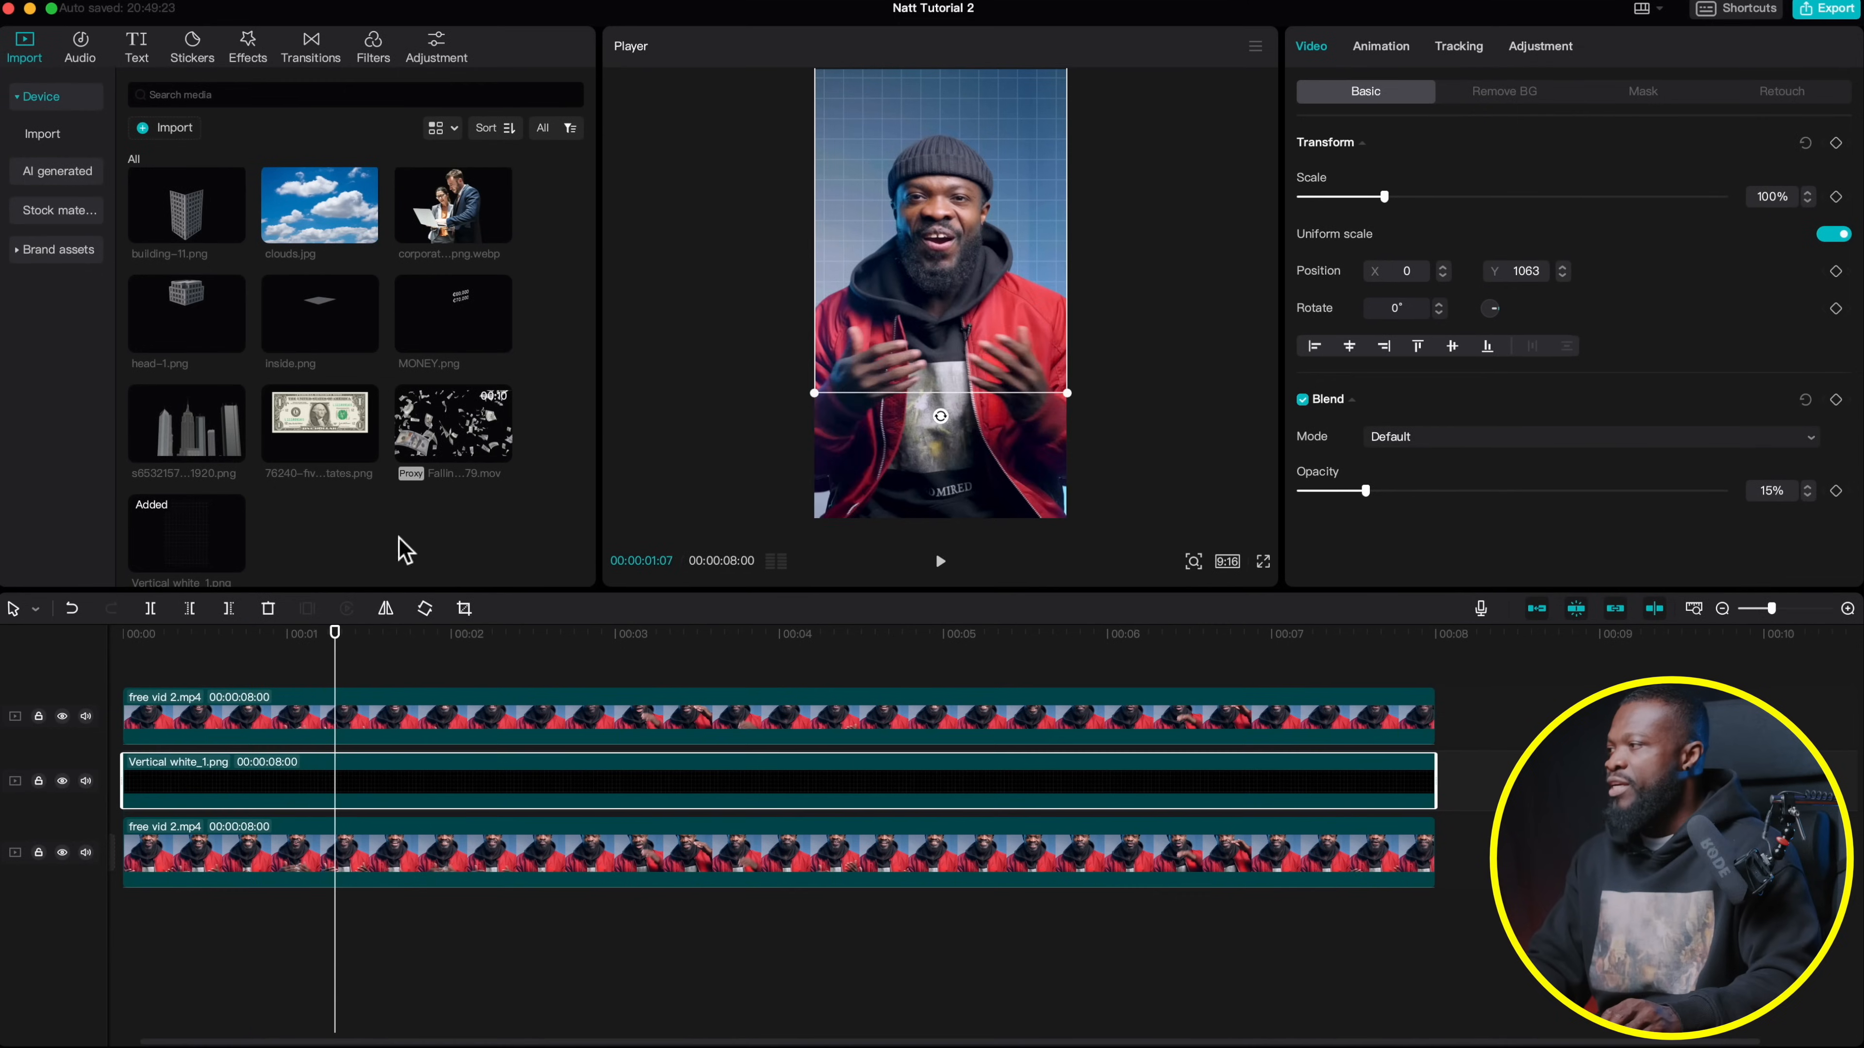
Place the falling hundred-dollar-bills video between the grid and the bottom clip, scaled to 239% and raised to Y position 828
{"action": "left_click", "coordinate": [470, 430]}
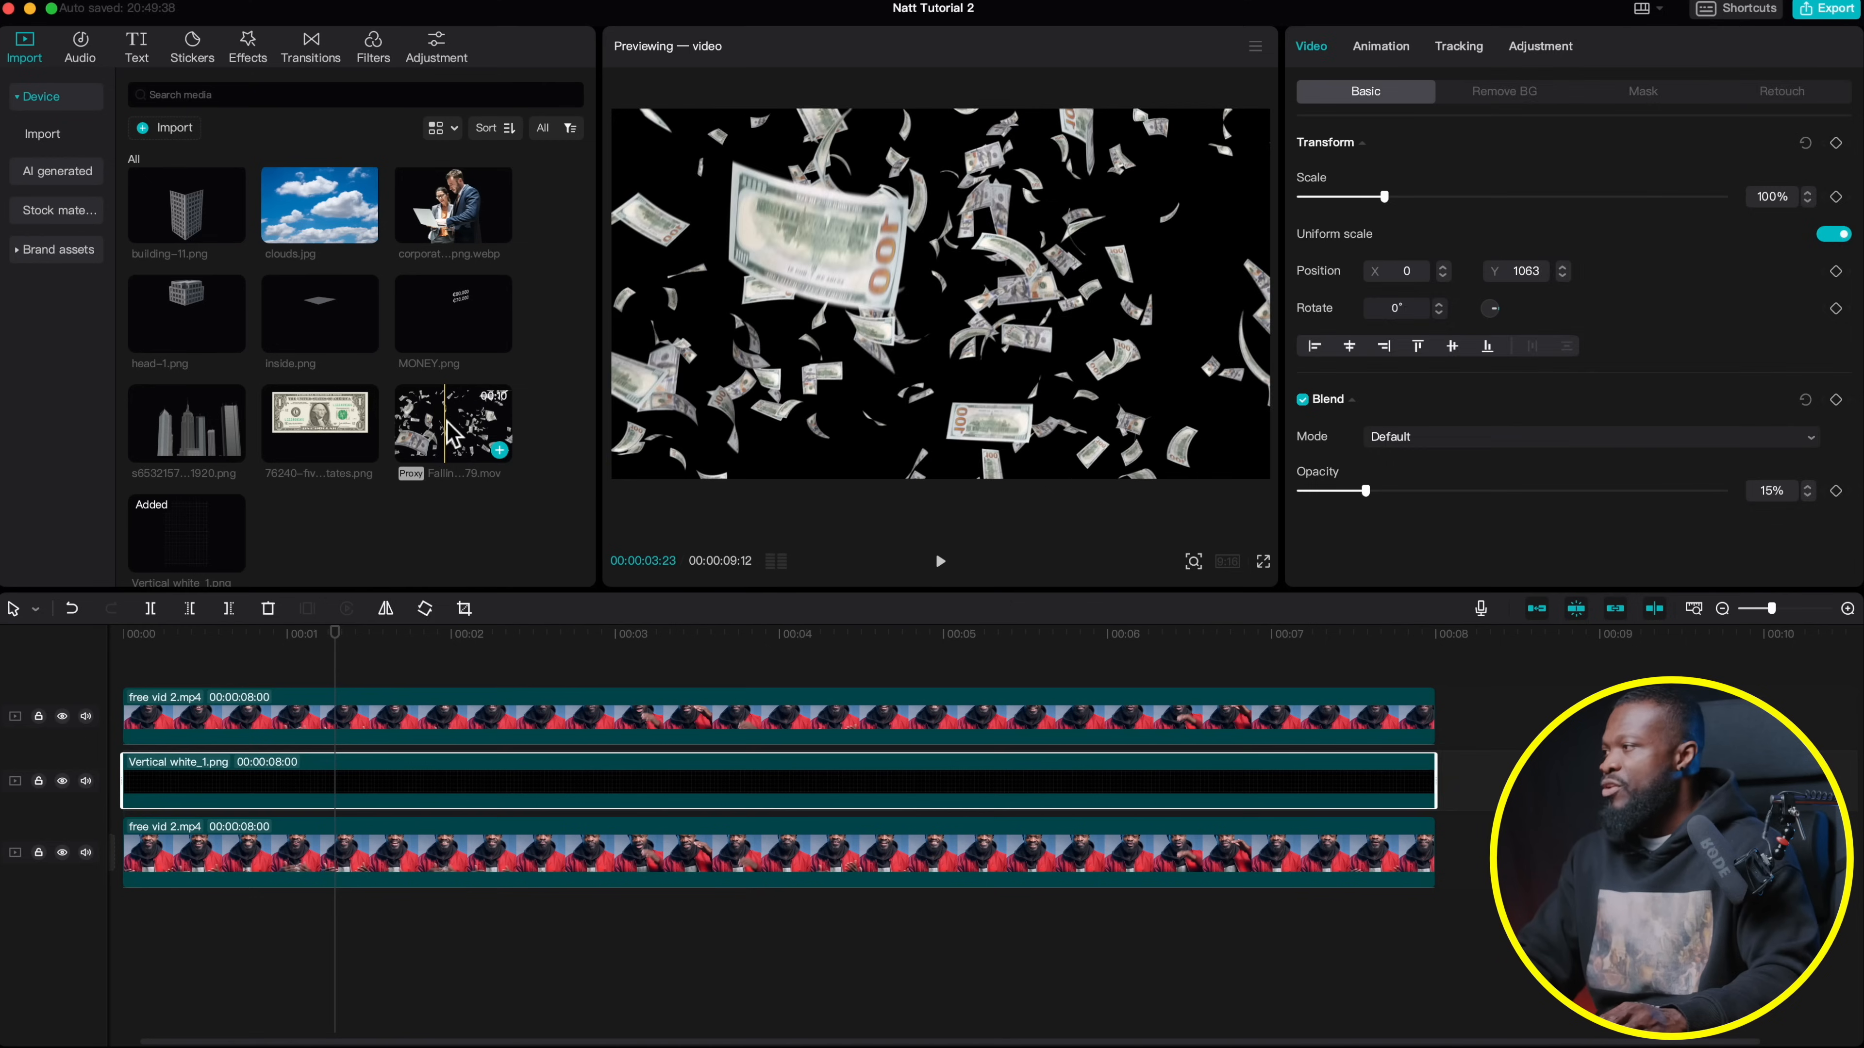
{"action": "left_click_drag", "start_coordinate": [447, 433], "coordinate": [124, 822]}
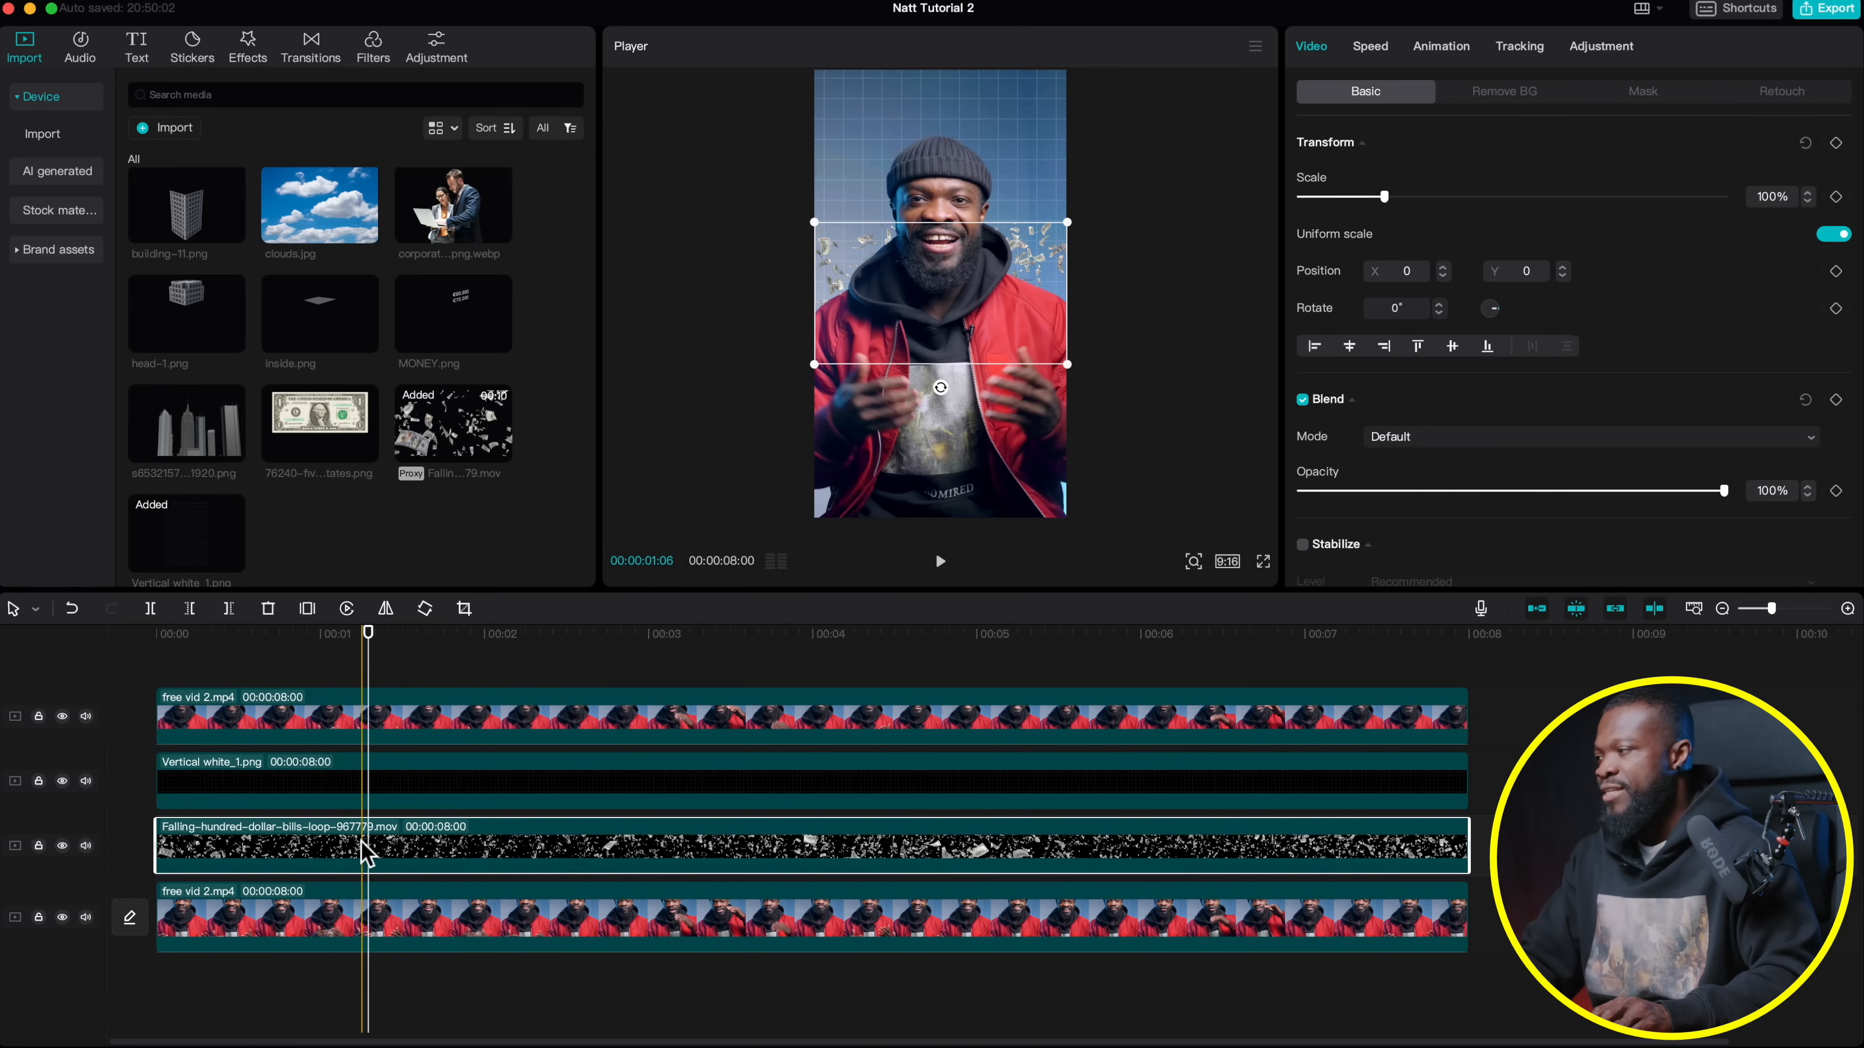
{"action": "left_click_drag", "start_coordinate": [1067, 221], "coordinate": [1098, 257]}
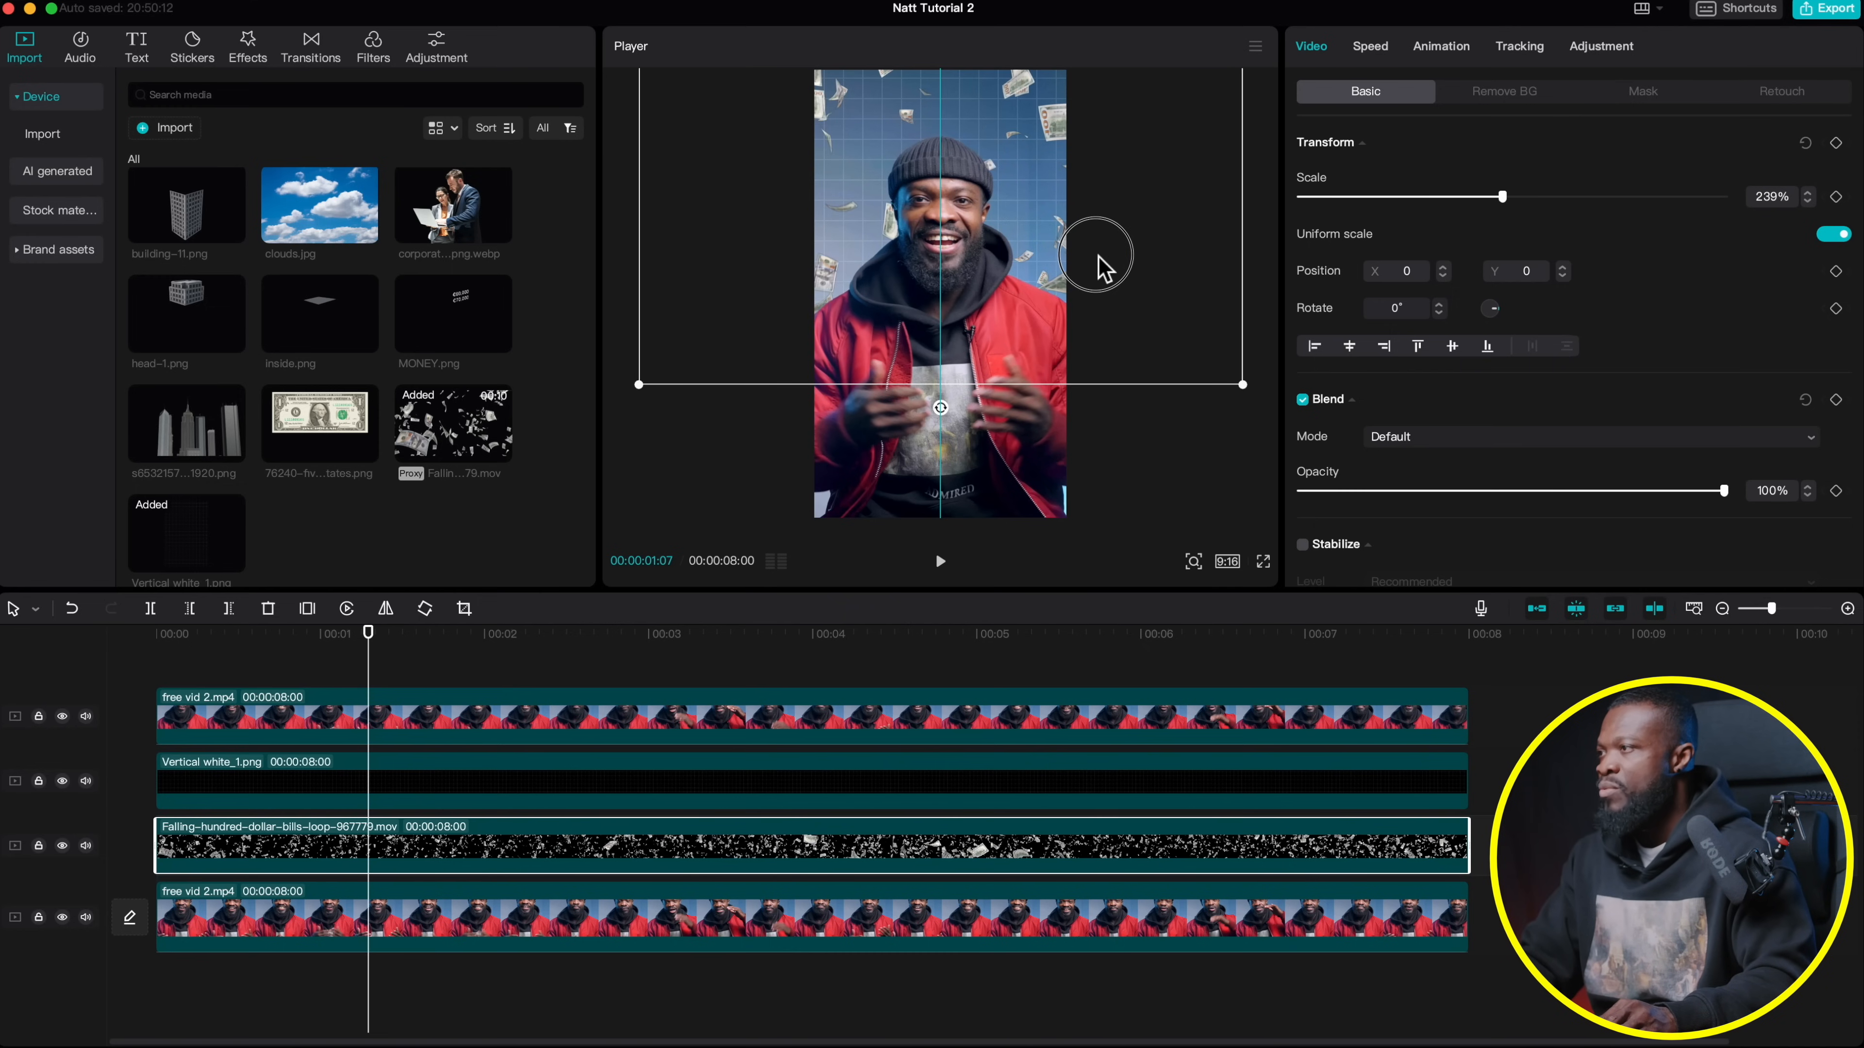
{"action": "left_click_drag", "start_coordinate": [1061, 346], "coordinate": [1060, 326]}
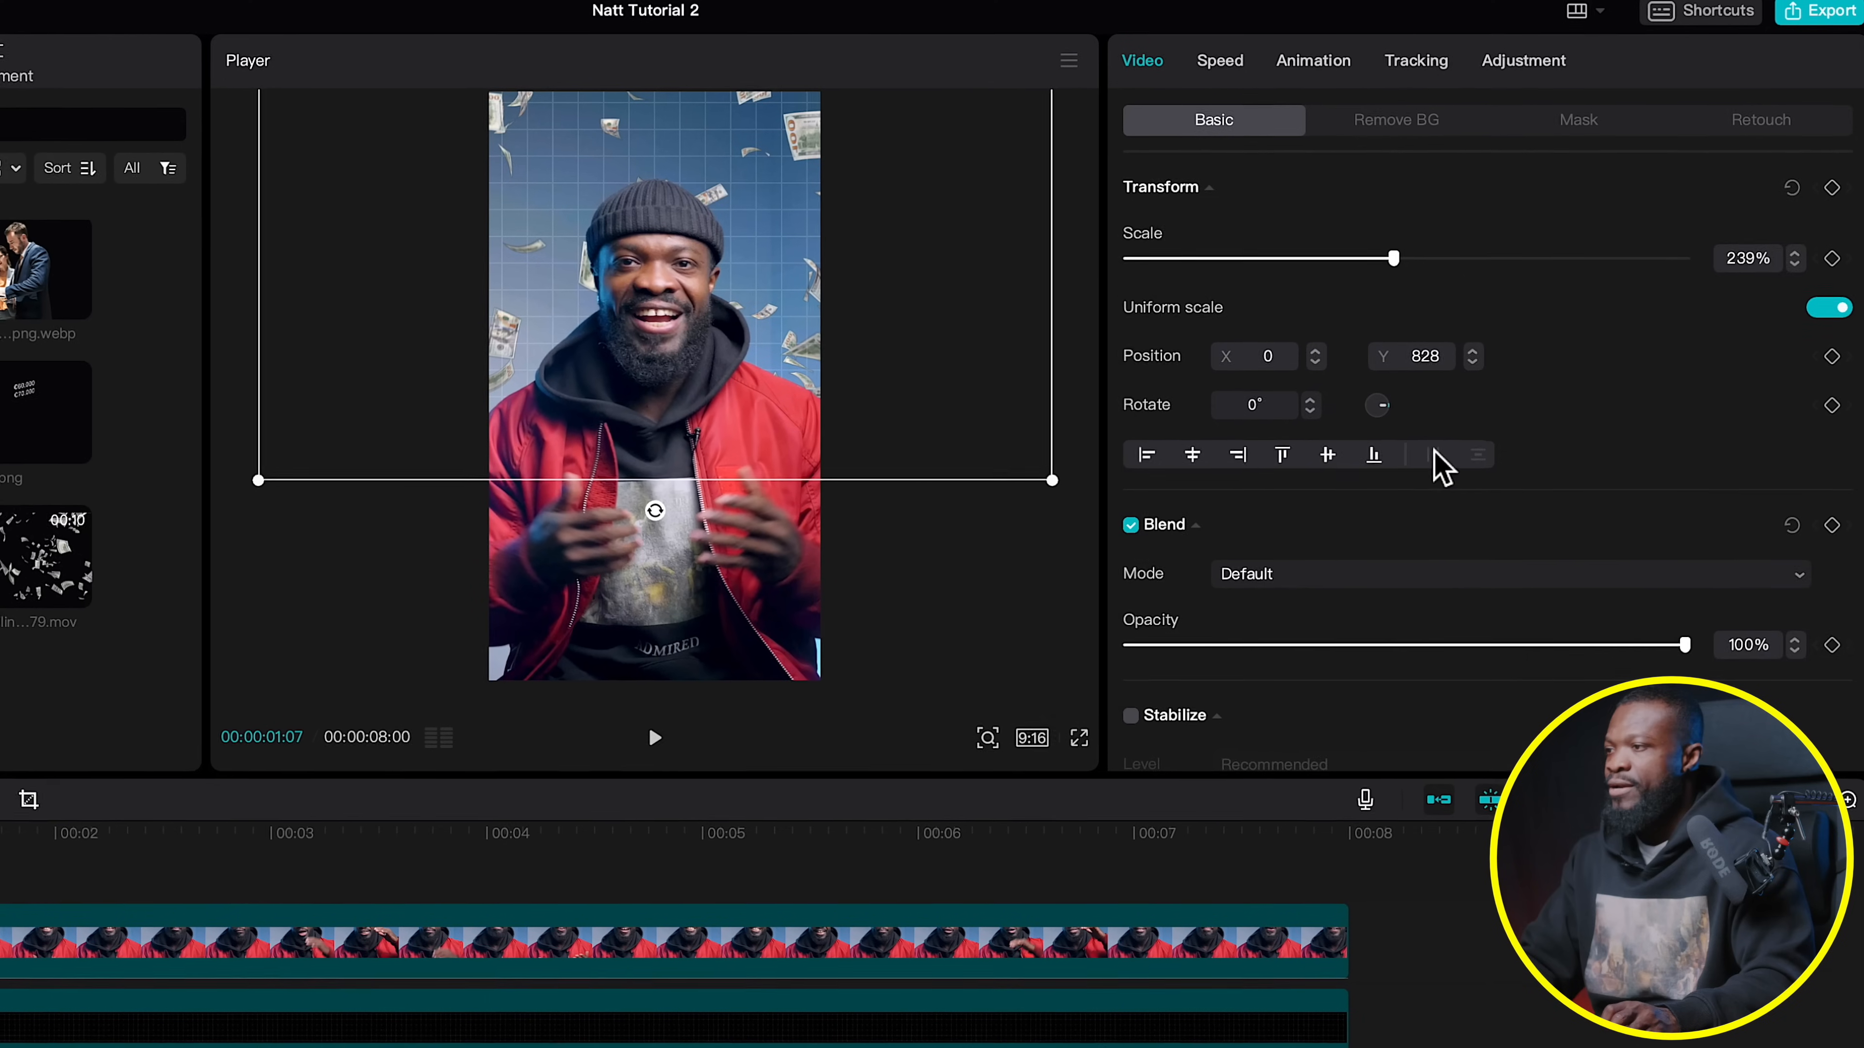
Reduce the falling-bills clip's opacity to about 34%
{"action": "scroll", "coordinate": [1416, 507], "scroll_direction": "down", "scroll_amount": 2}
{"action": "left_click", "coordinate": [1369, 545]}
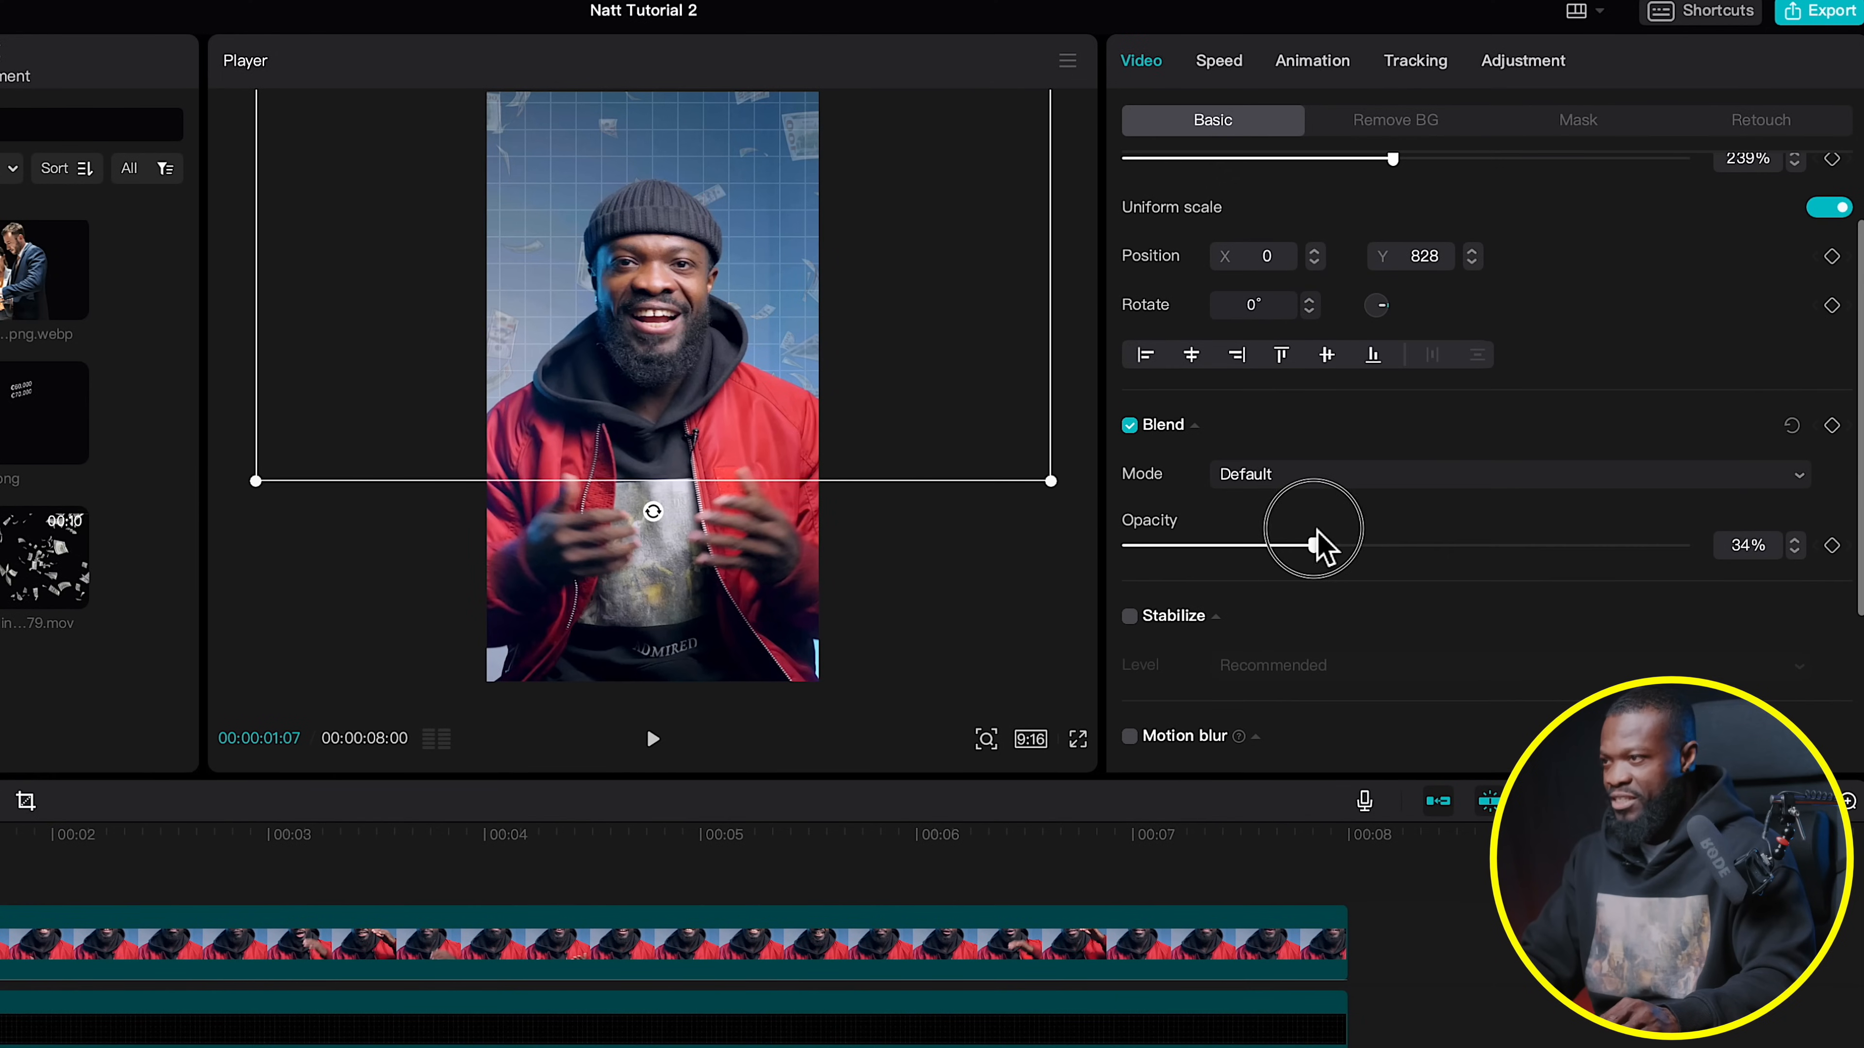
{"action": "left_click_drag", "start_coordinate": [1312, 547], "coordinate": [1319, 546]}
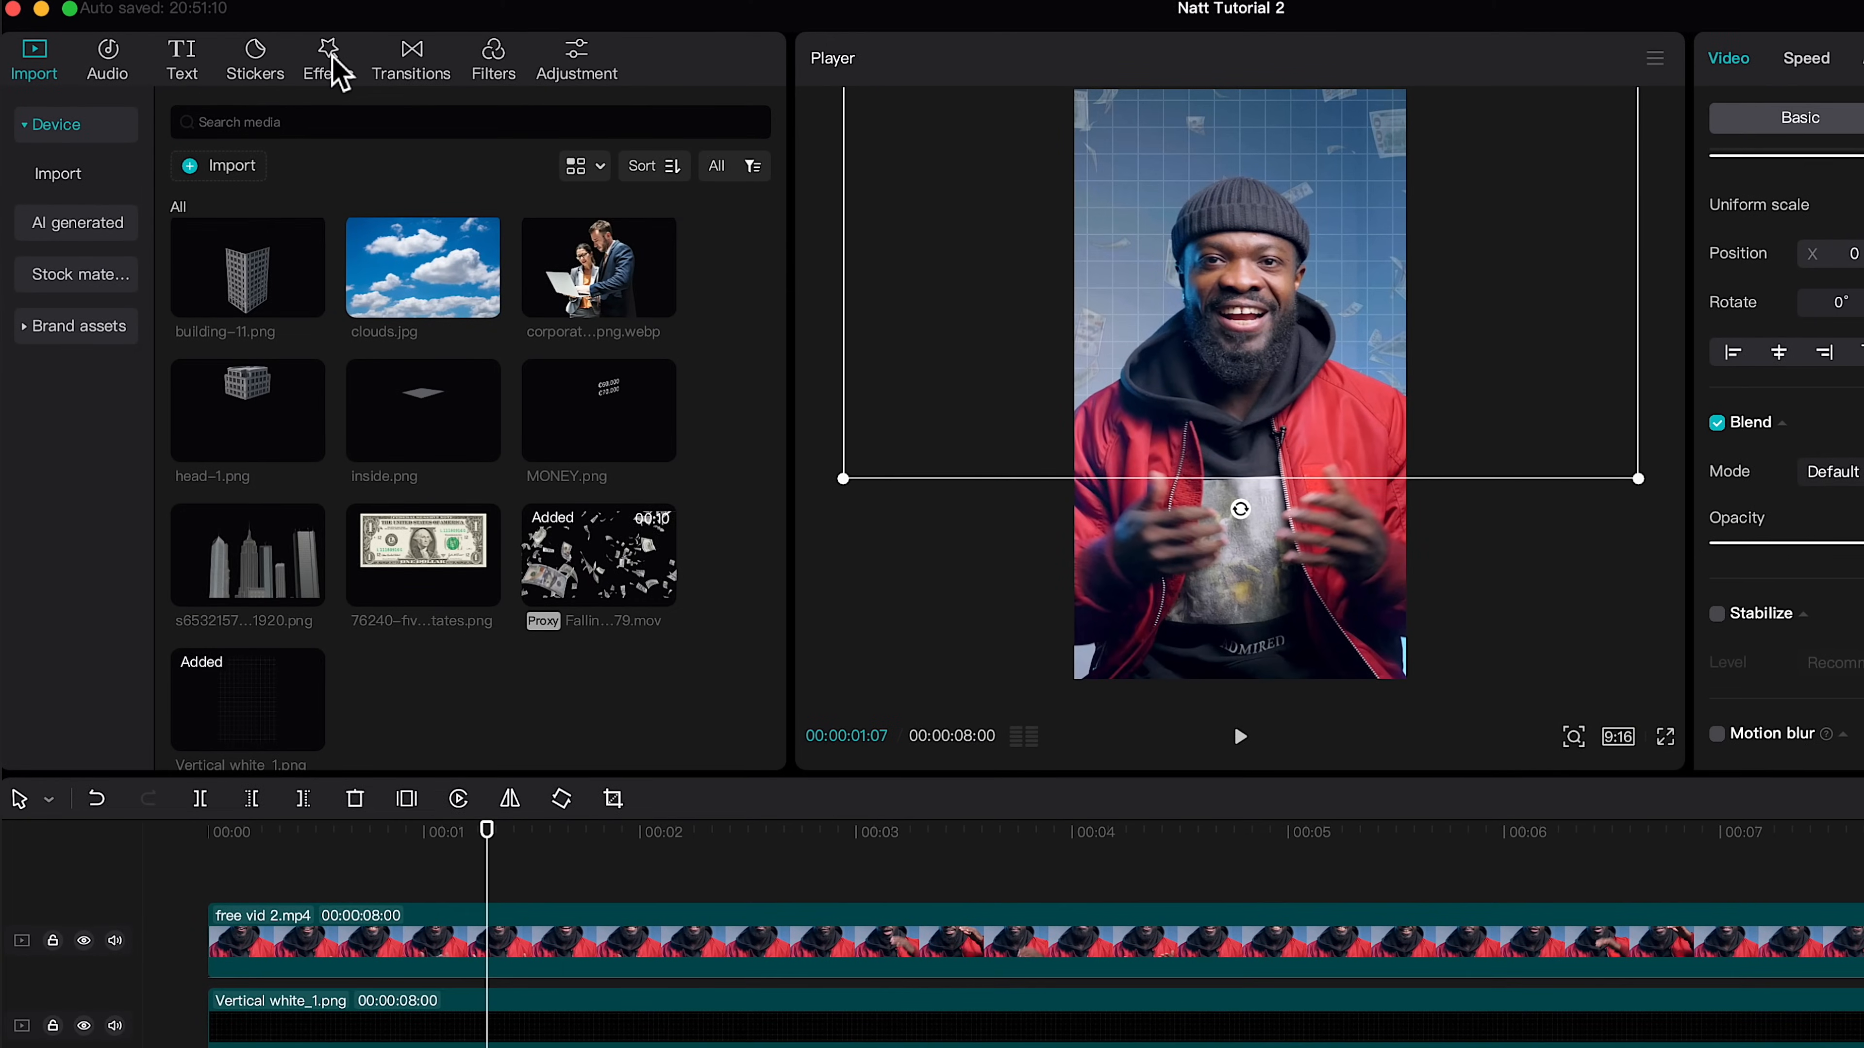
Apply the Silhouette effect from the favorite video effects to the falling-bills clip and reduce its Filters strength
{"action": "left_click", "coordinate": [330, 66]}
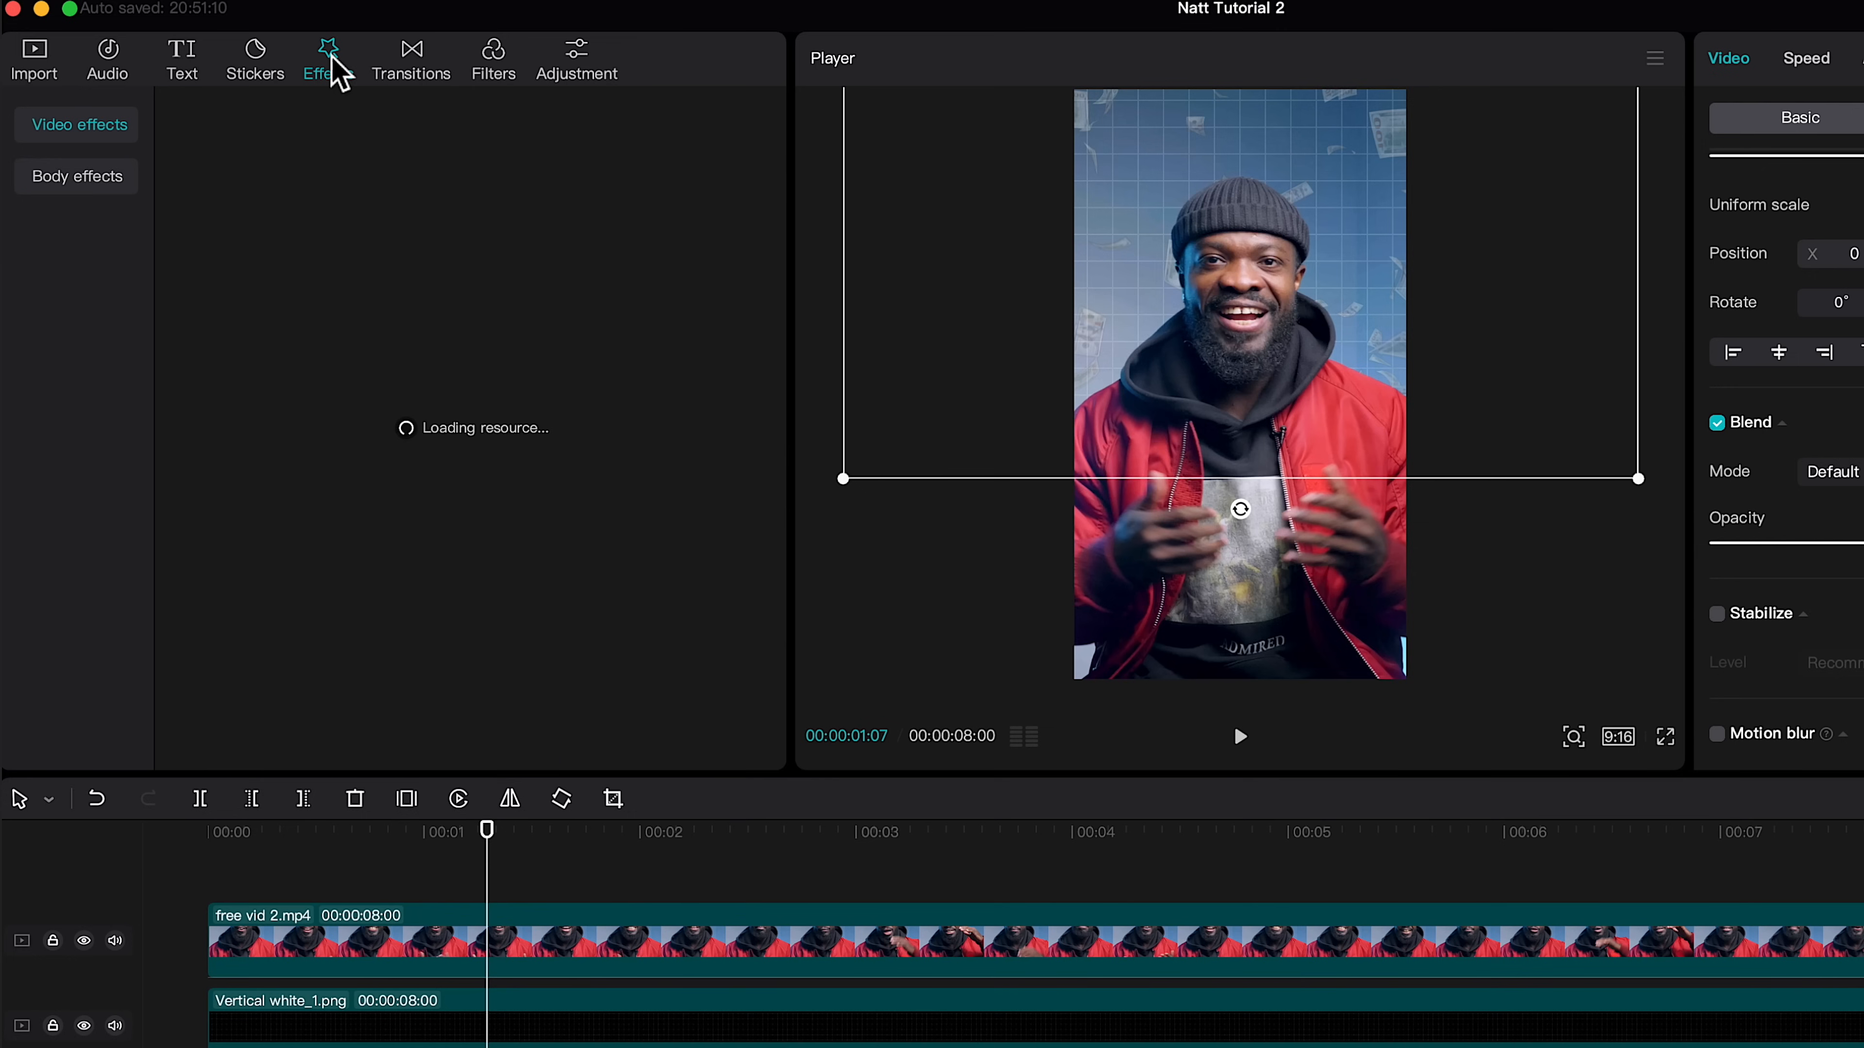
{"action": "left_click", "coordinate": [63, 182]}
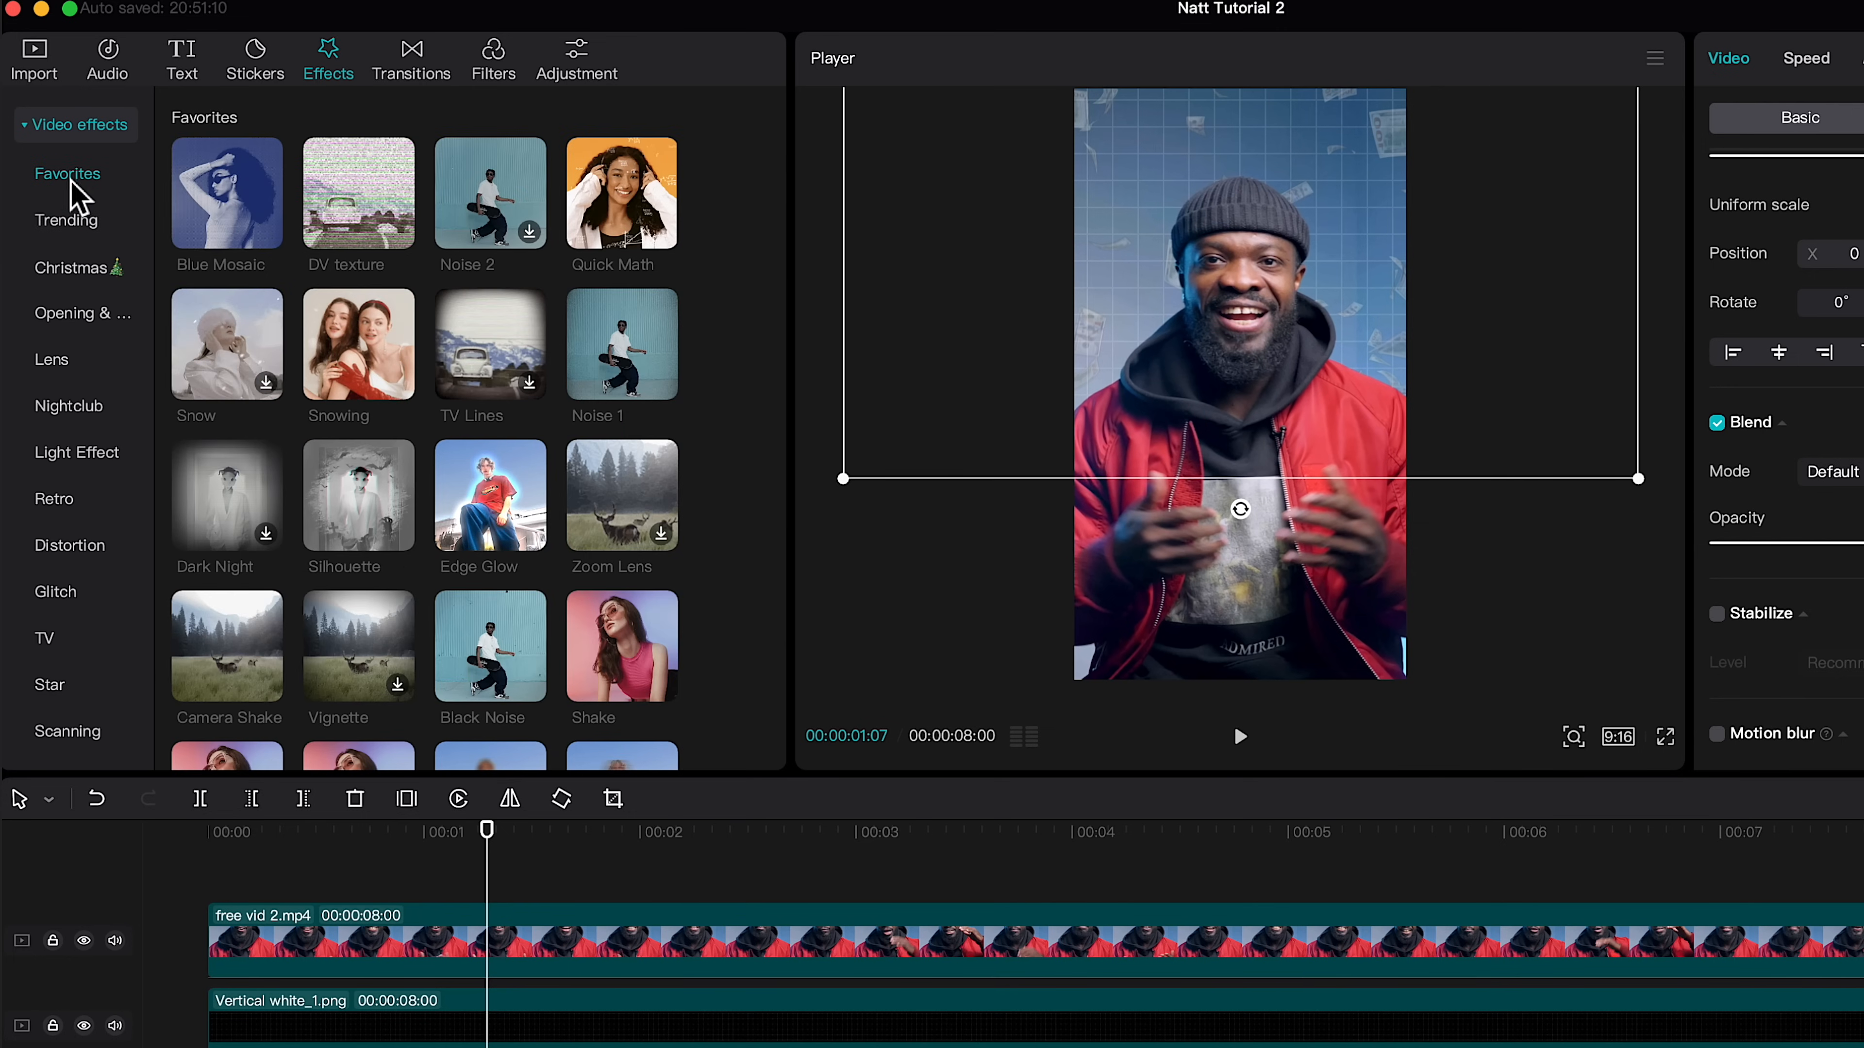
{"action": "left_click", "coordinate": [366, 518]}
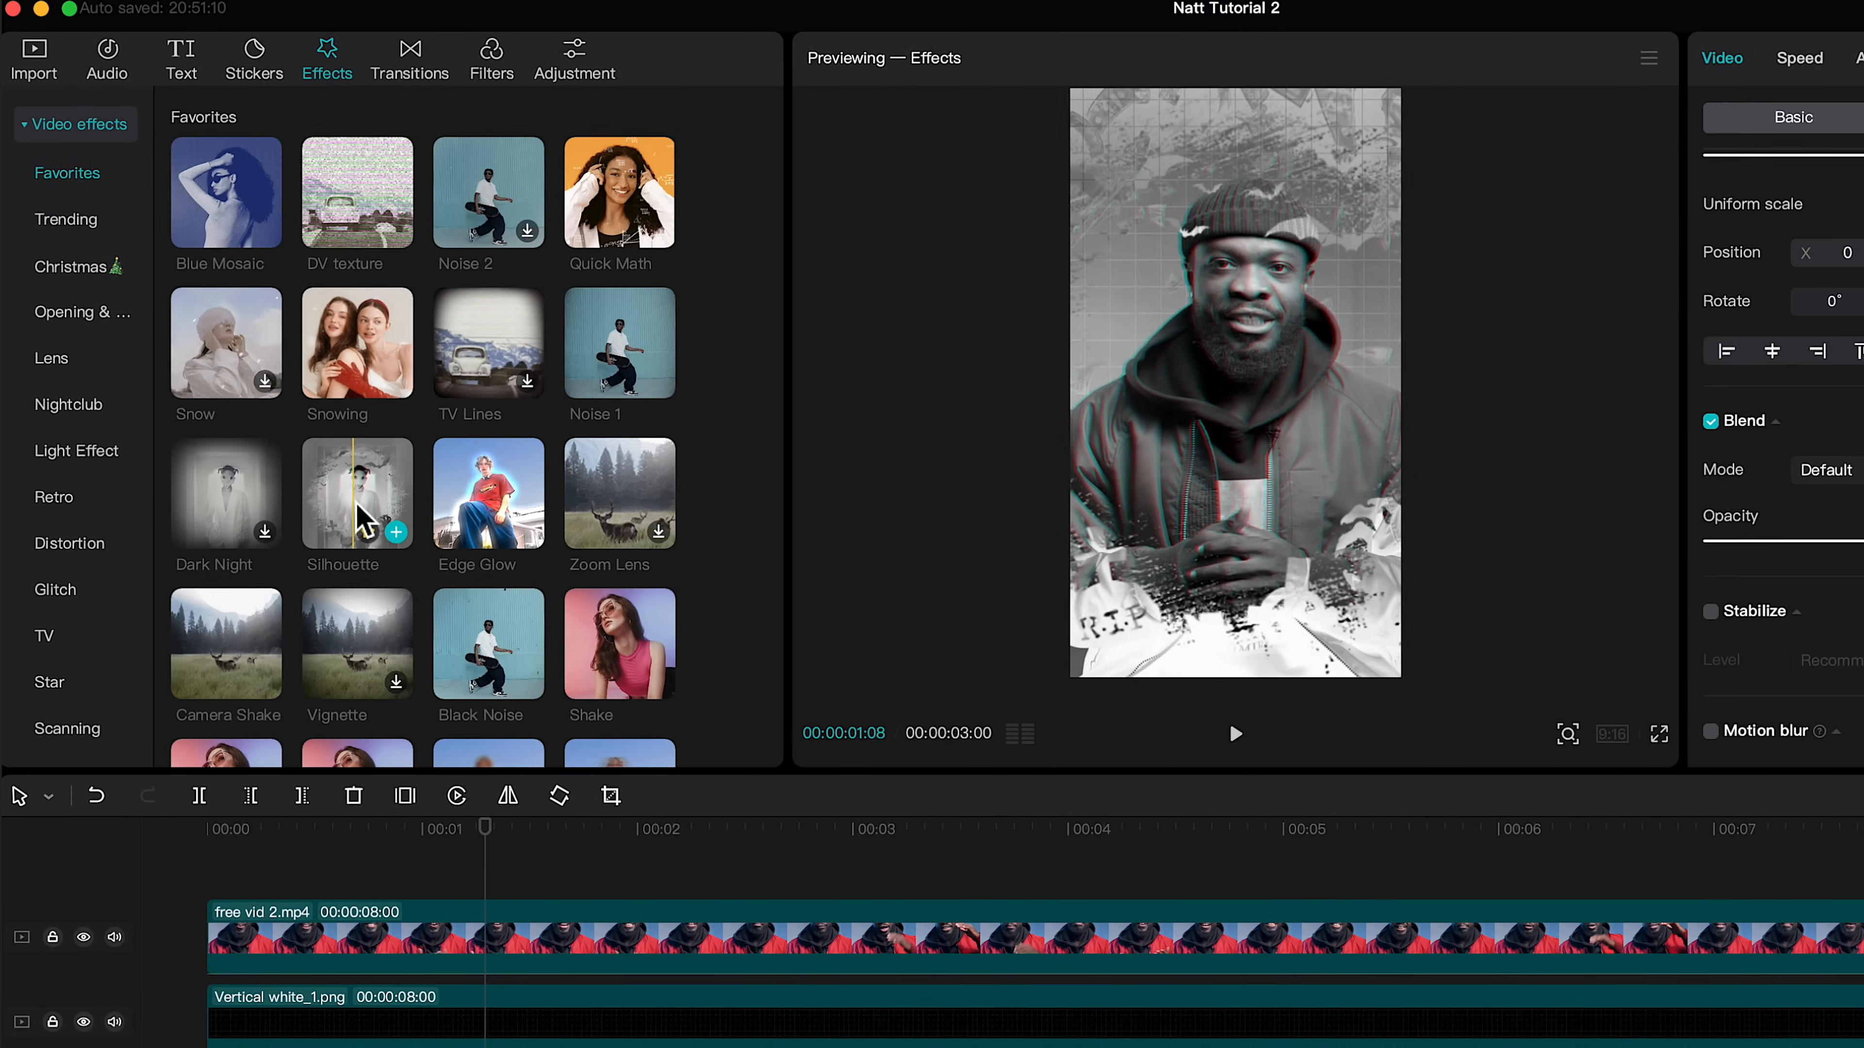
{"action": "left_click_drag", "start_coordinate": [271, 378], "coordinate": [257, 860]}
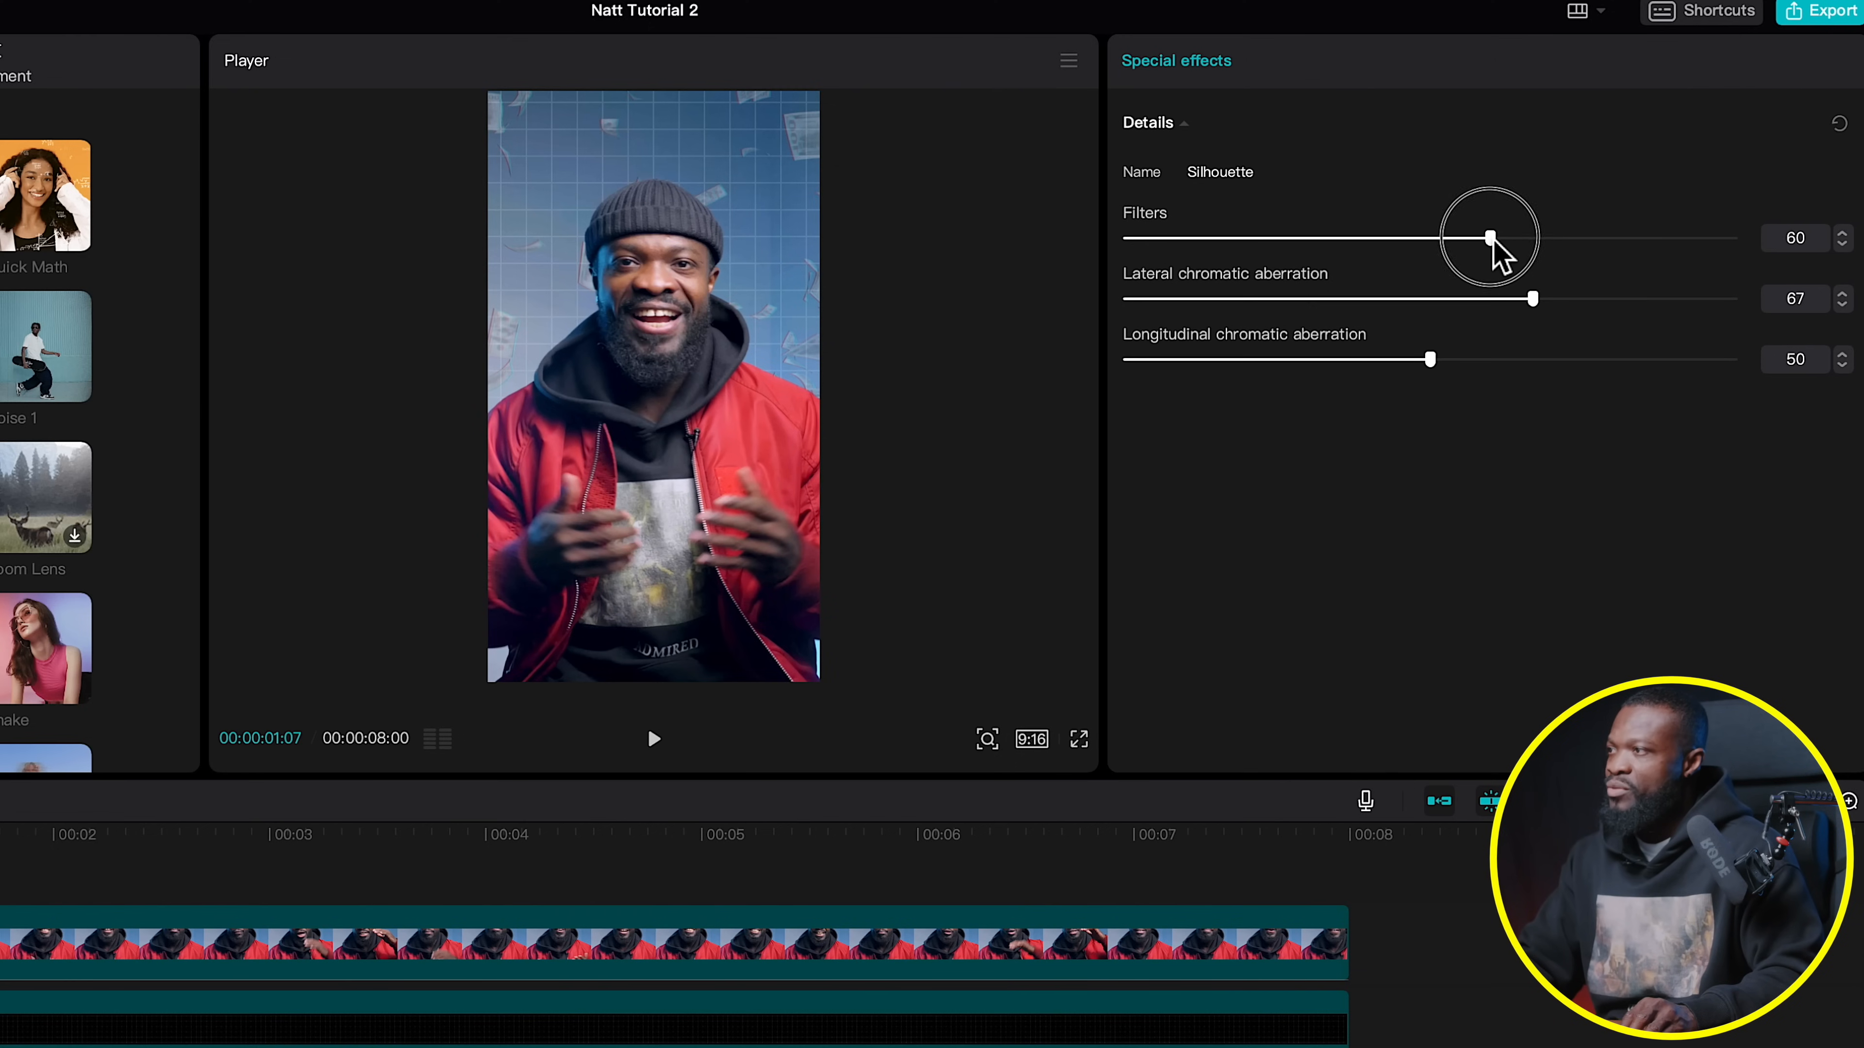
{"action": "left_click_drag", "start_coordinate": [1409, 246], "coordinate": [1387, 246]}
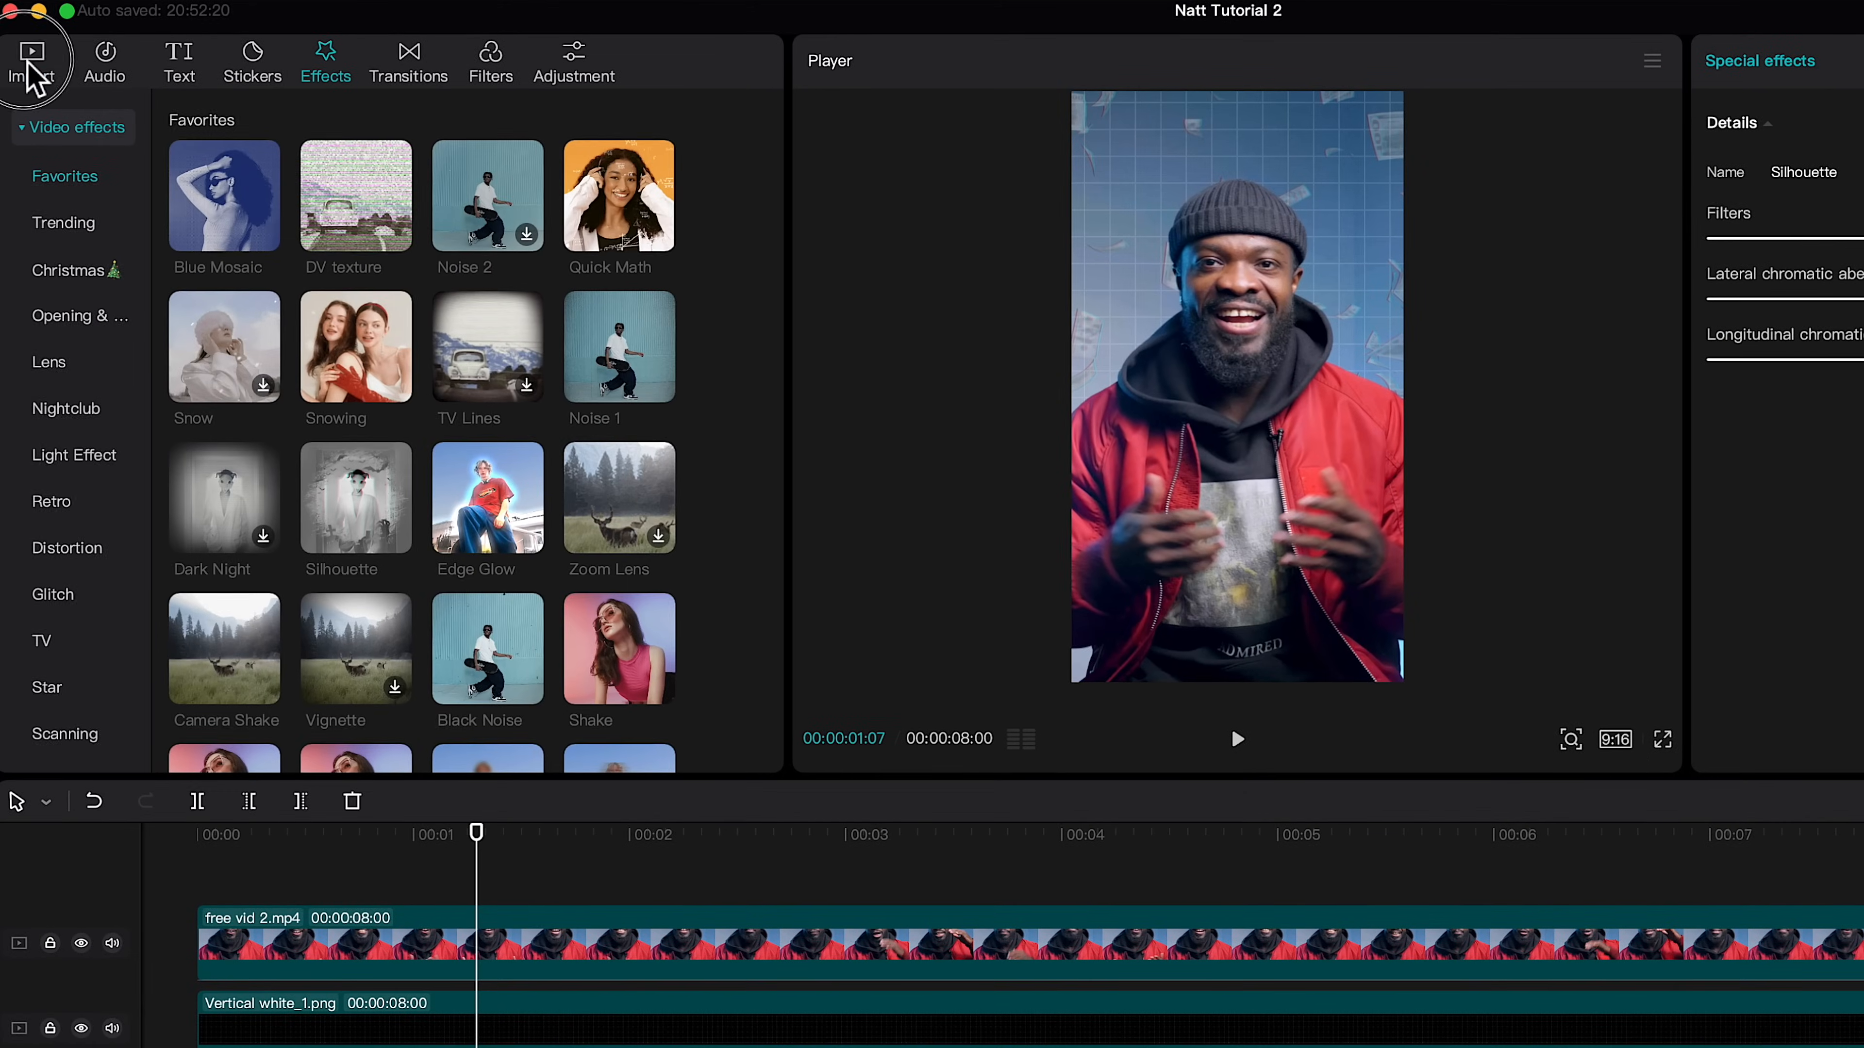
Place the black clip from the favorite stock materials on a new track above all clips, starting at time zero
{"action": "left_click", "coordinate": [33, 73]}
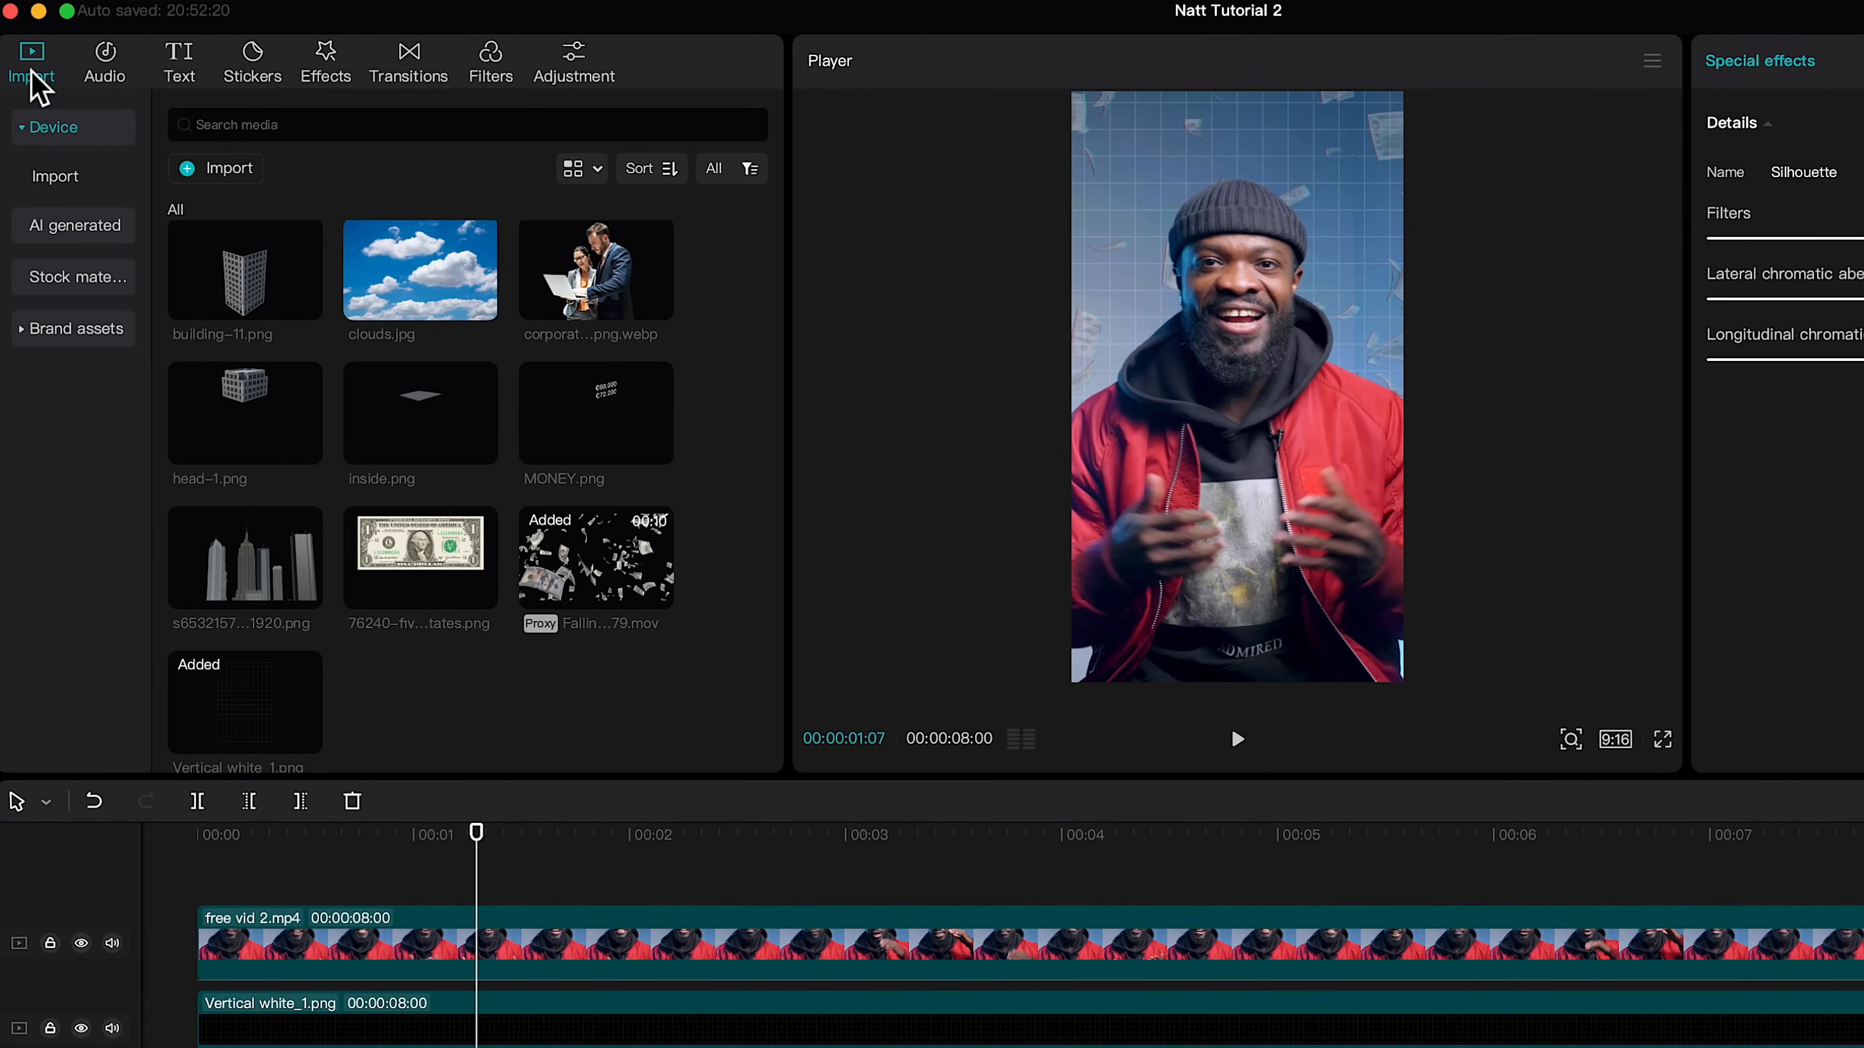
{"action": "left_click", "coordinate": [71, 276]}
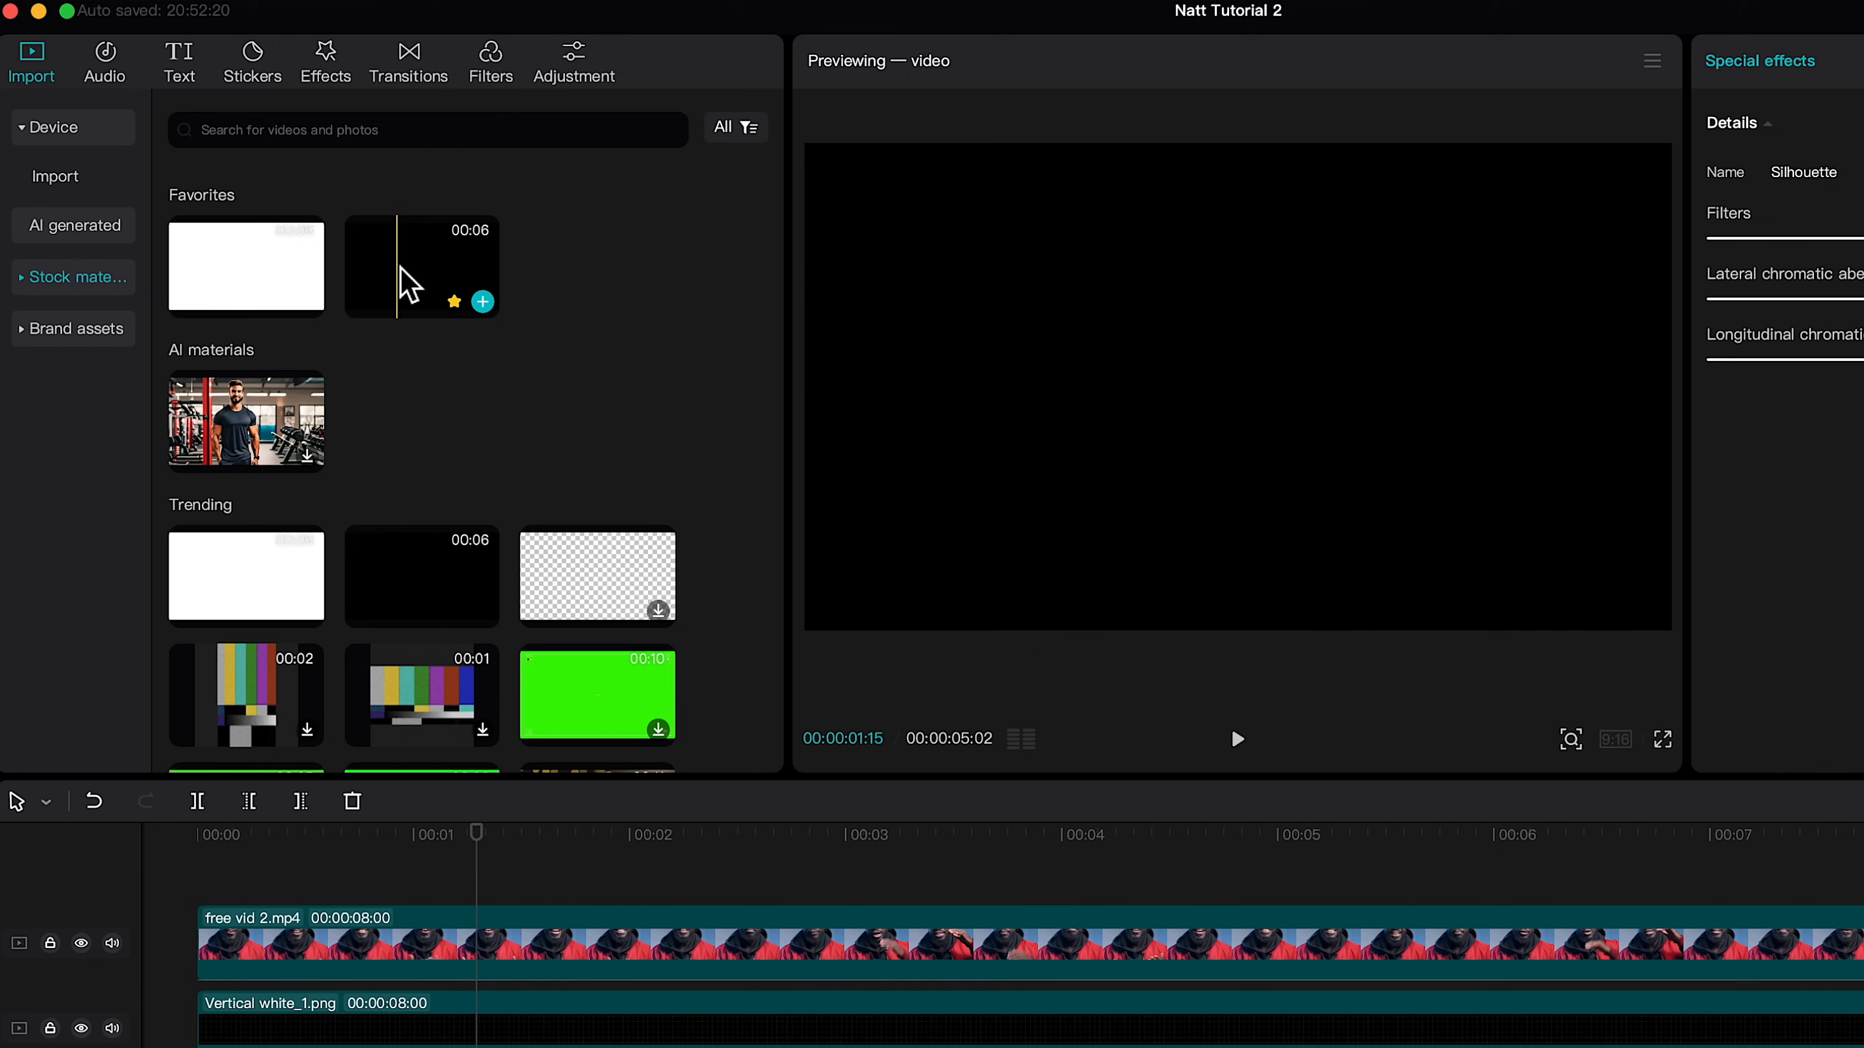
{"action": "left_click_drag", "start_coordinate": [420, 283], "coordinate": [387, 922]}
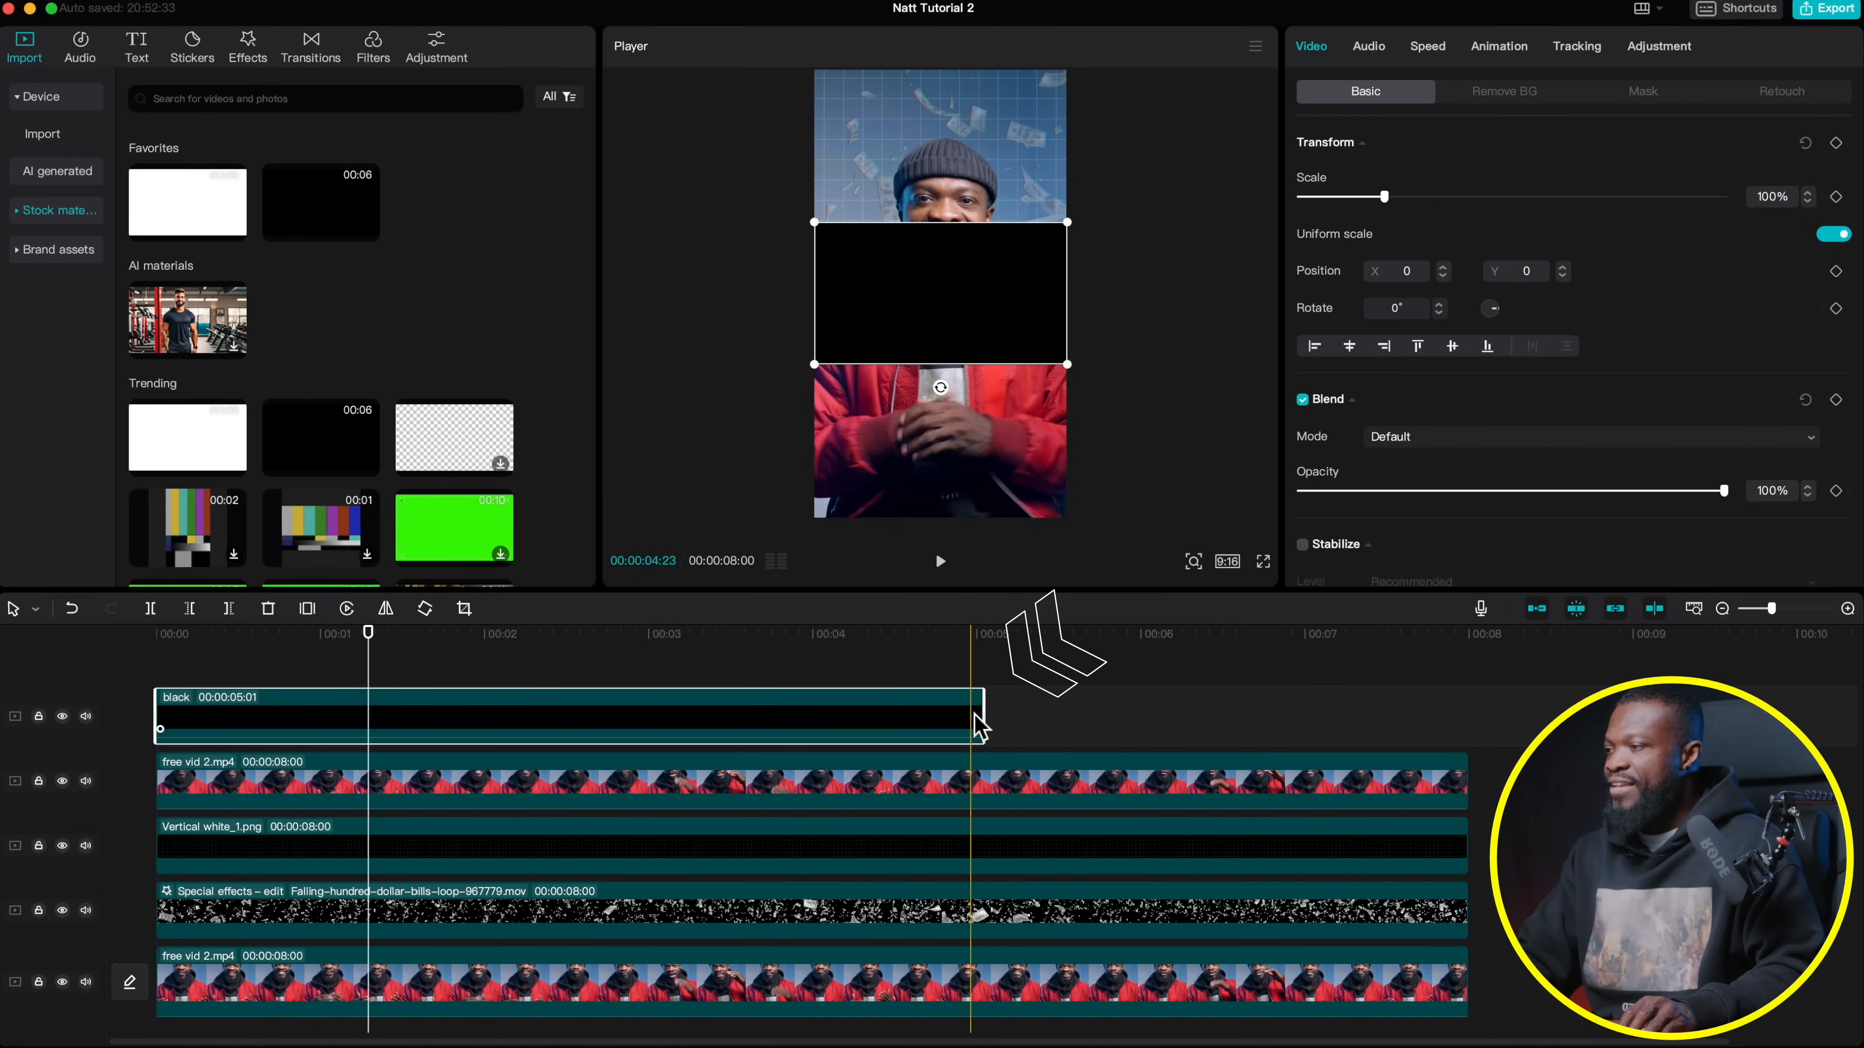
Extend the black clip to its full original length and slow it to 0.4x speed
{"action": "left_click_drag", "start_coordinate": [978, 722], "coordinate": [991, 721]}
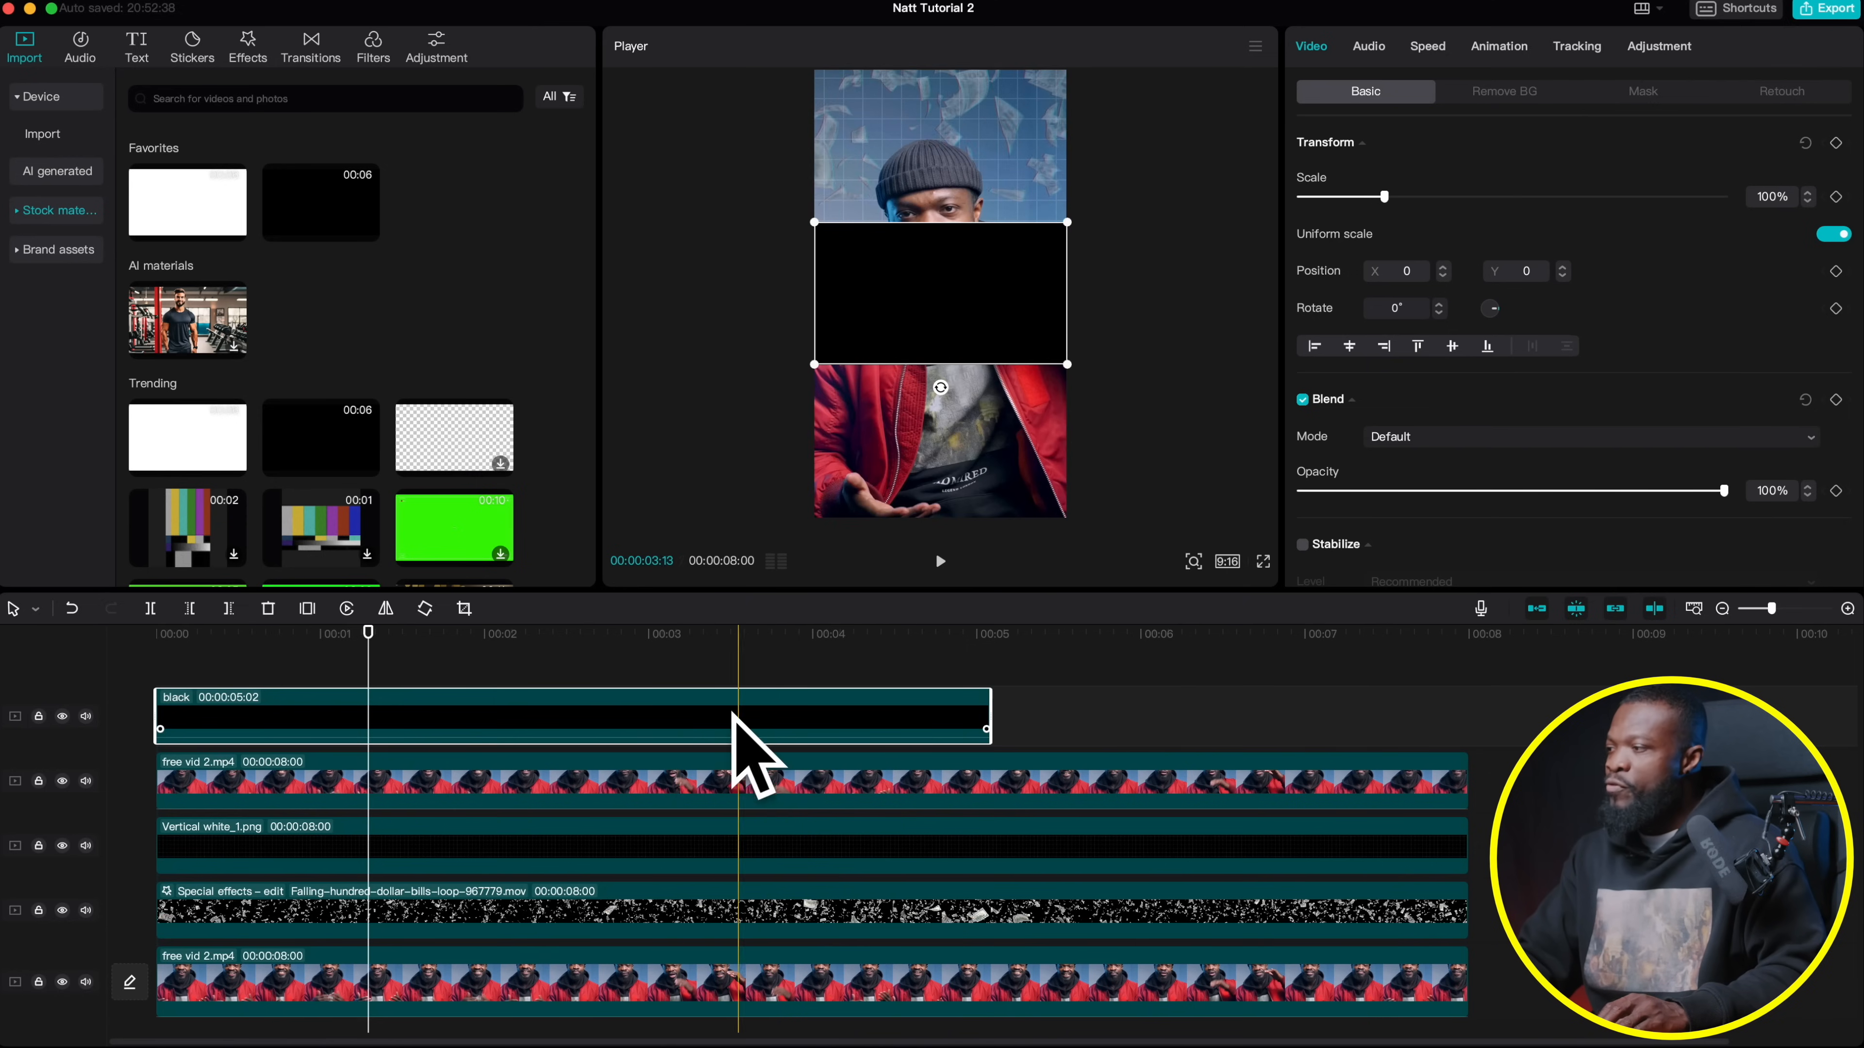
{"action": "left_click", "coordinate": [1427, 47]}
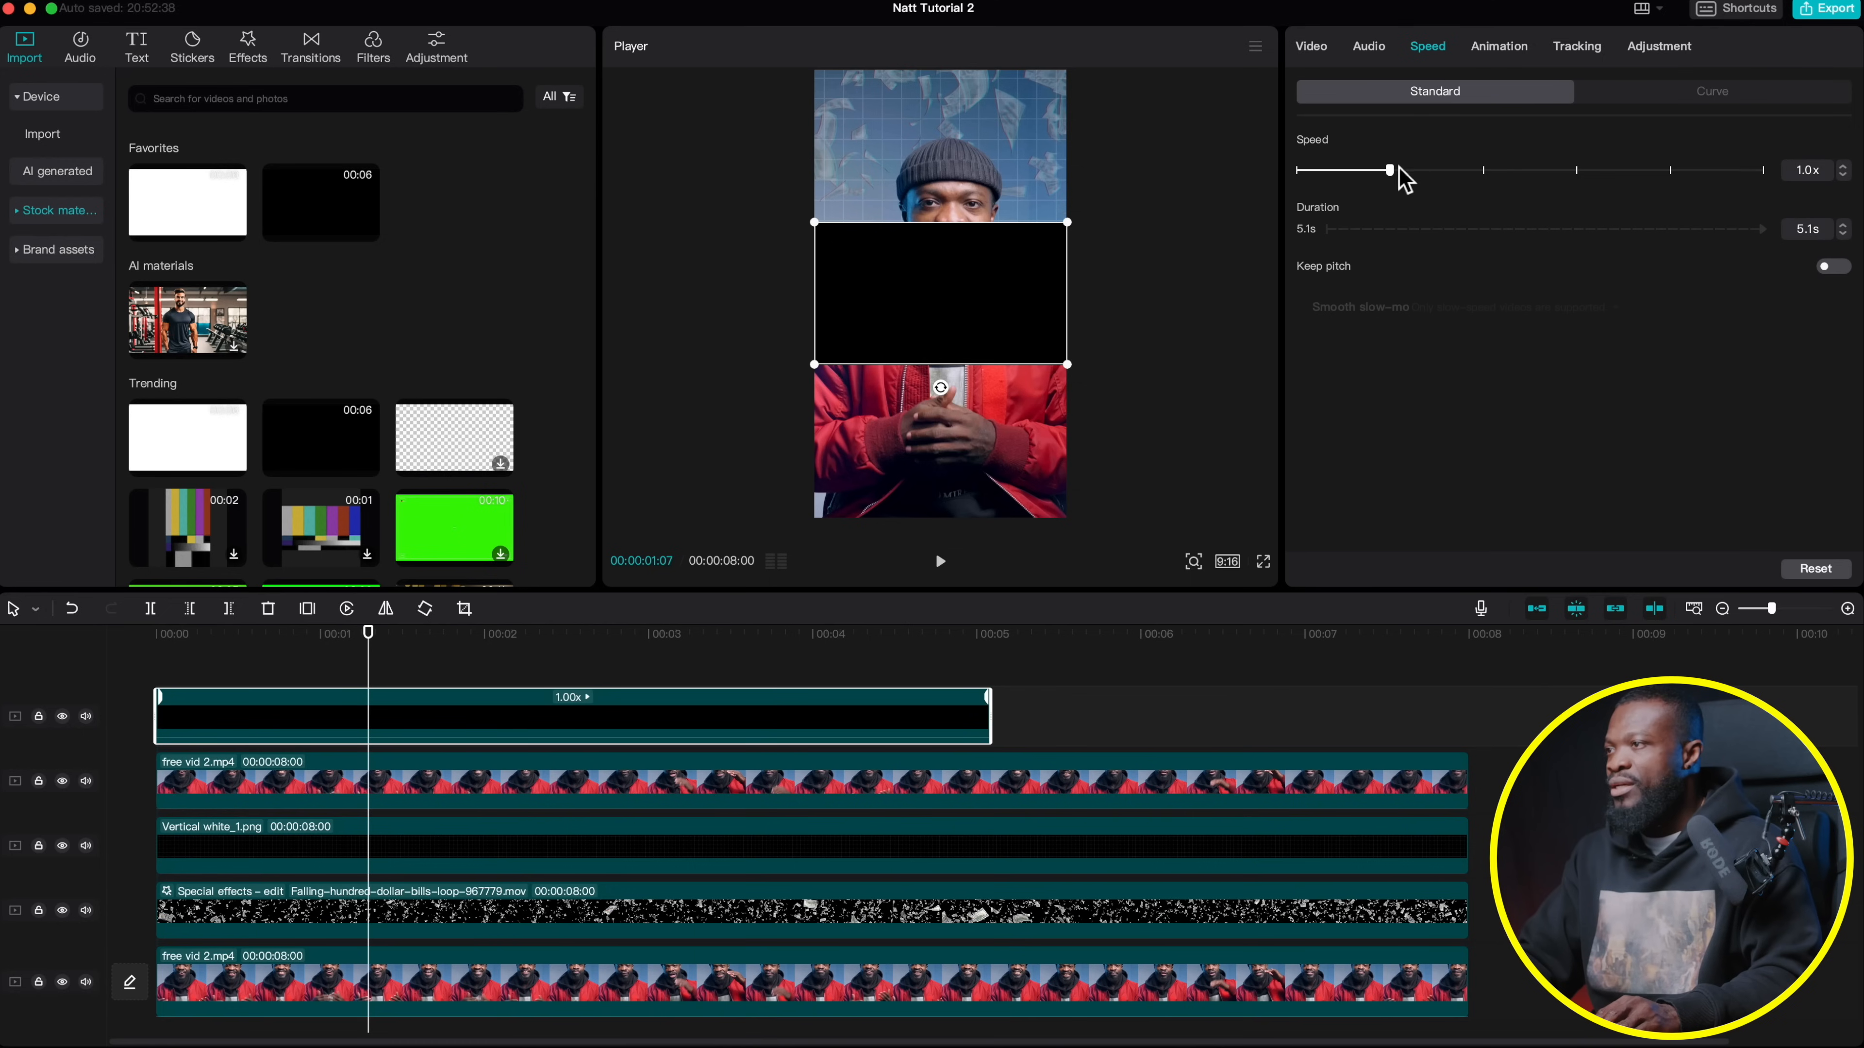
{"action": "left_click_drag", "start_coordinate": [1393, 172], "coordinate": [1332, 175]}
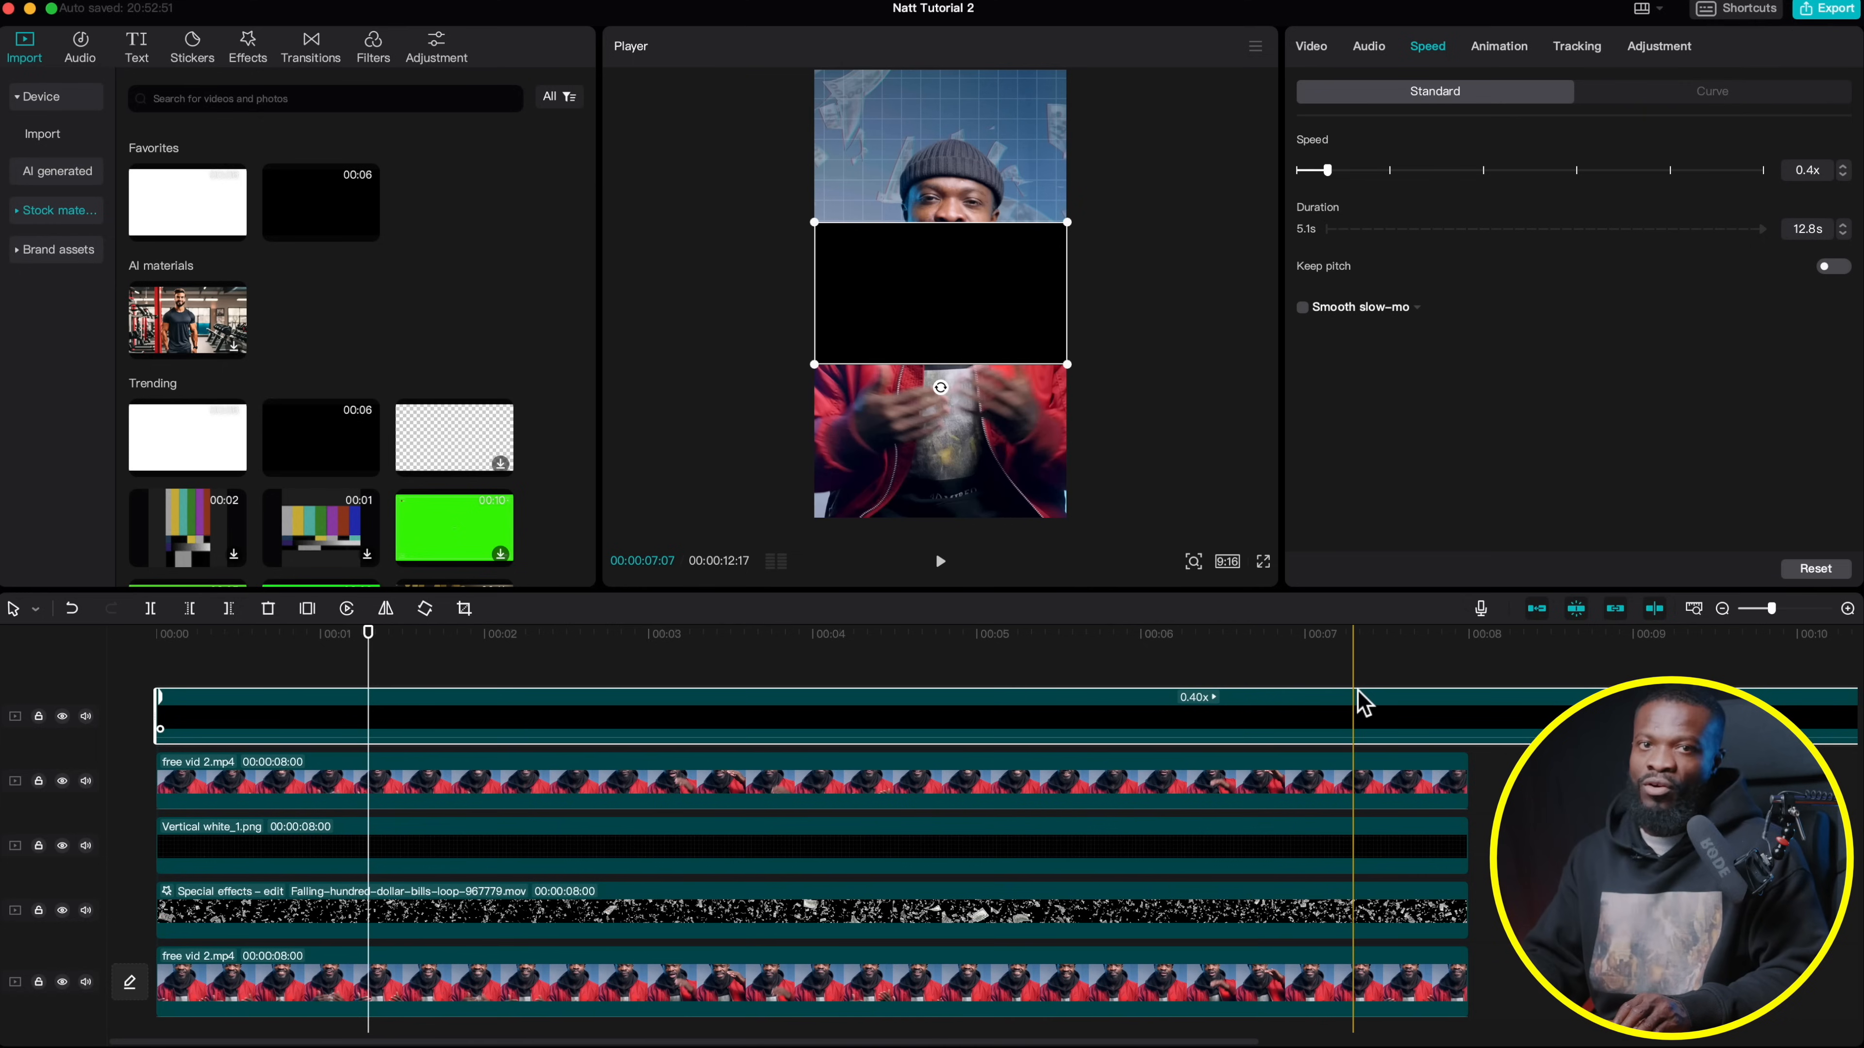
Trim the end of the black clip to 8 seconds so it matches the other layers
{"action": "left_click", "coordinate": [1470, 636]}
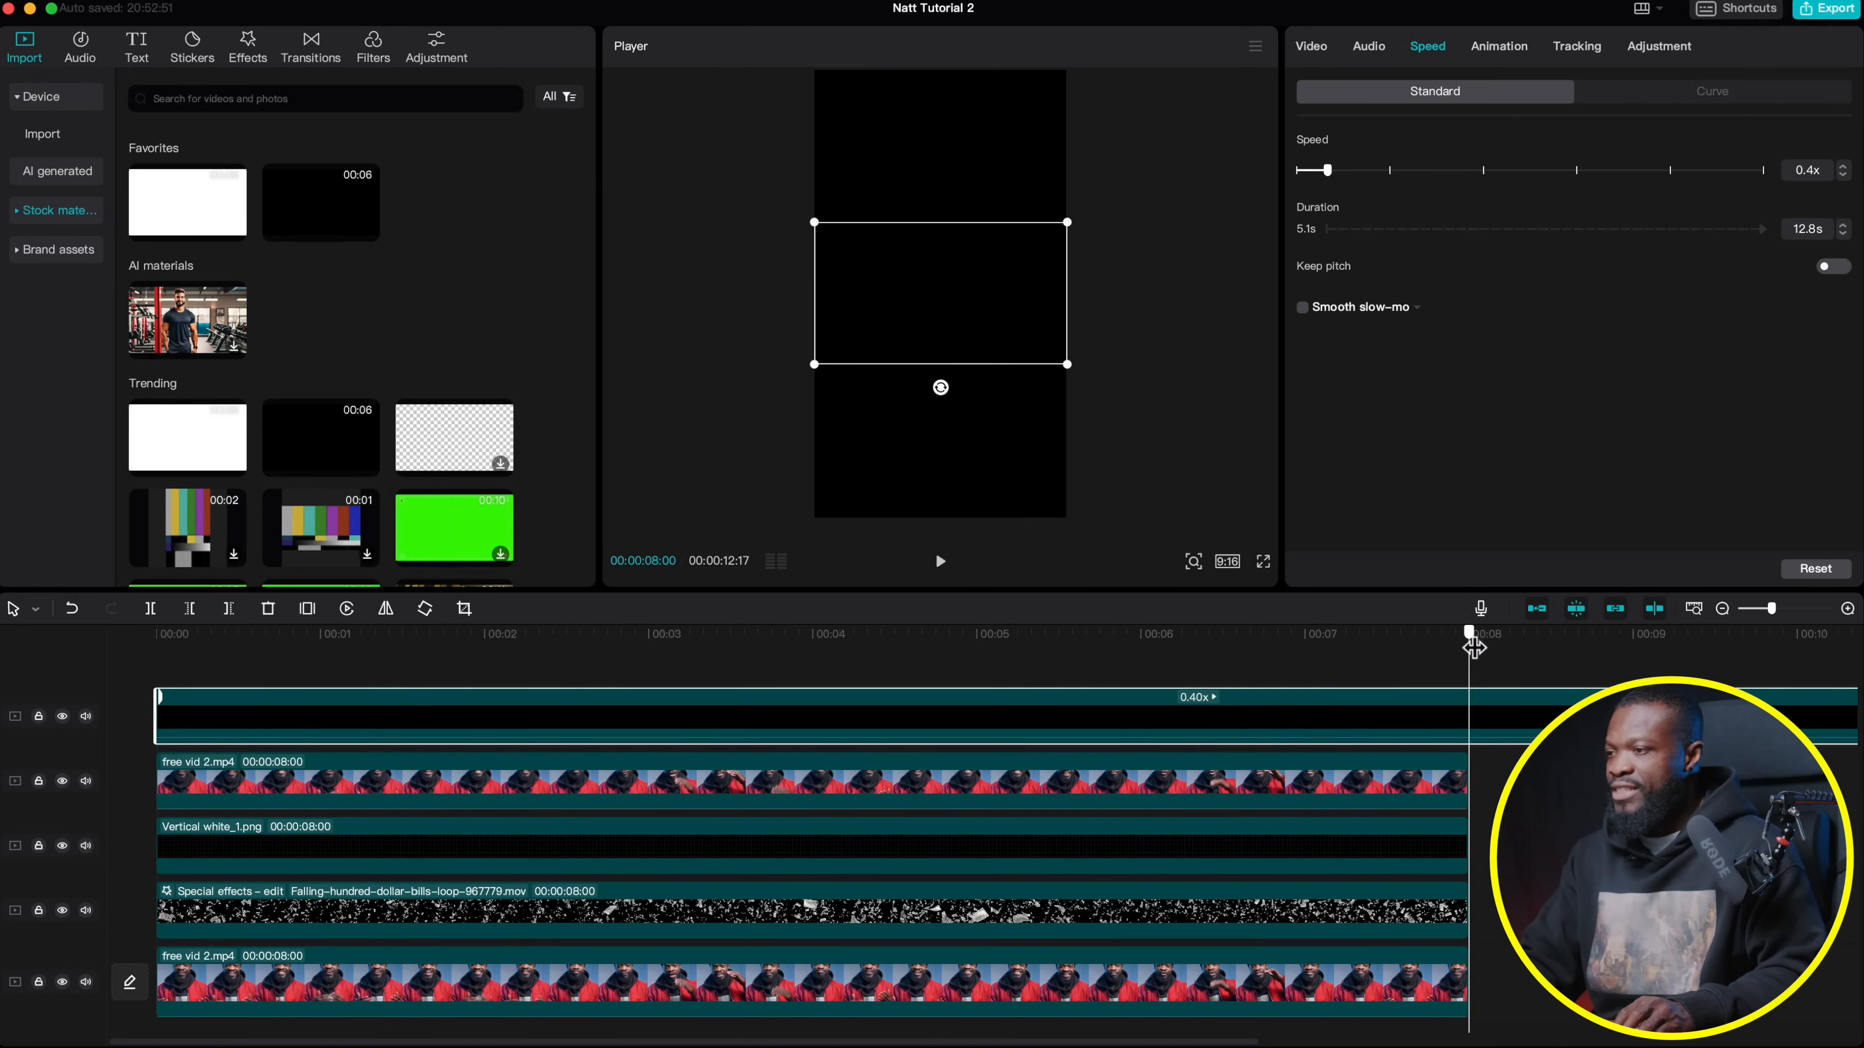
{"action": "scroll", "coordinate": [1448, 716], "scroll_direction": "right", "scroll_amount": 5}
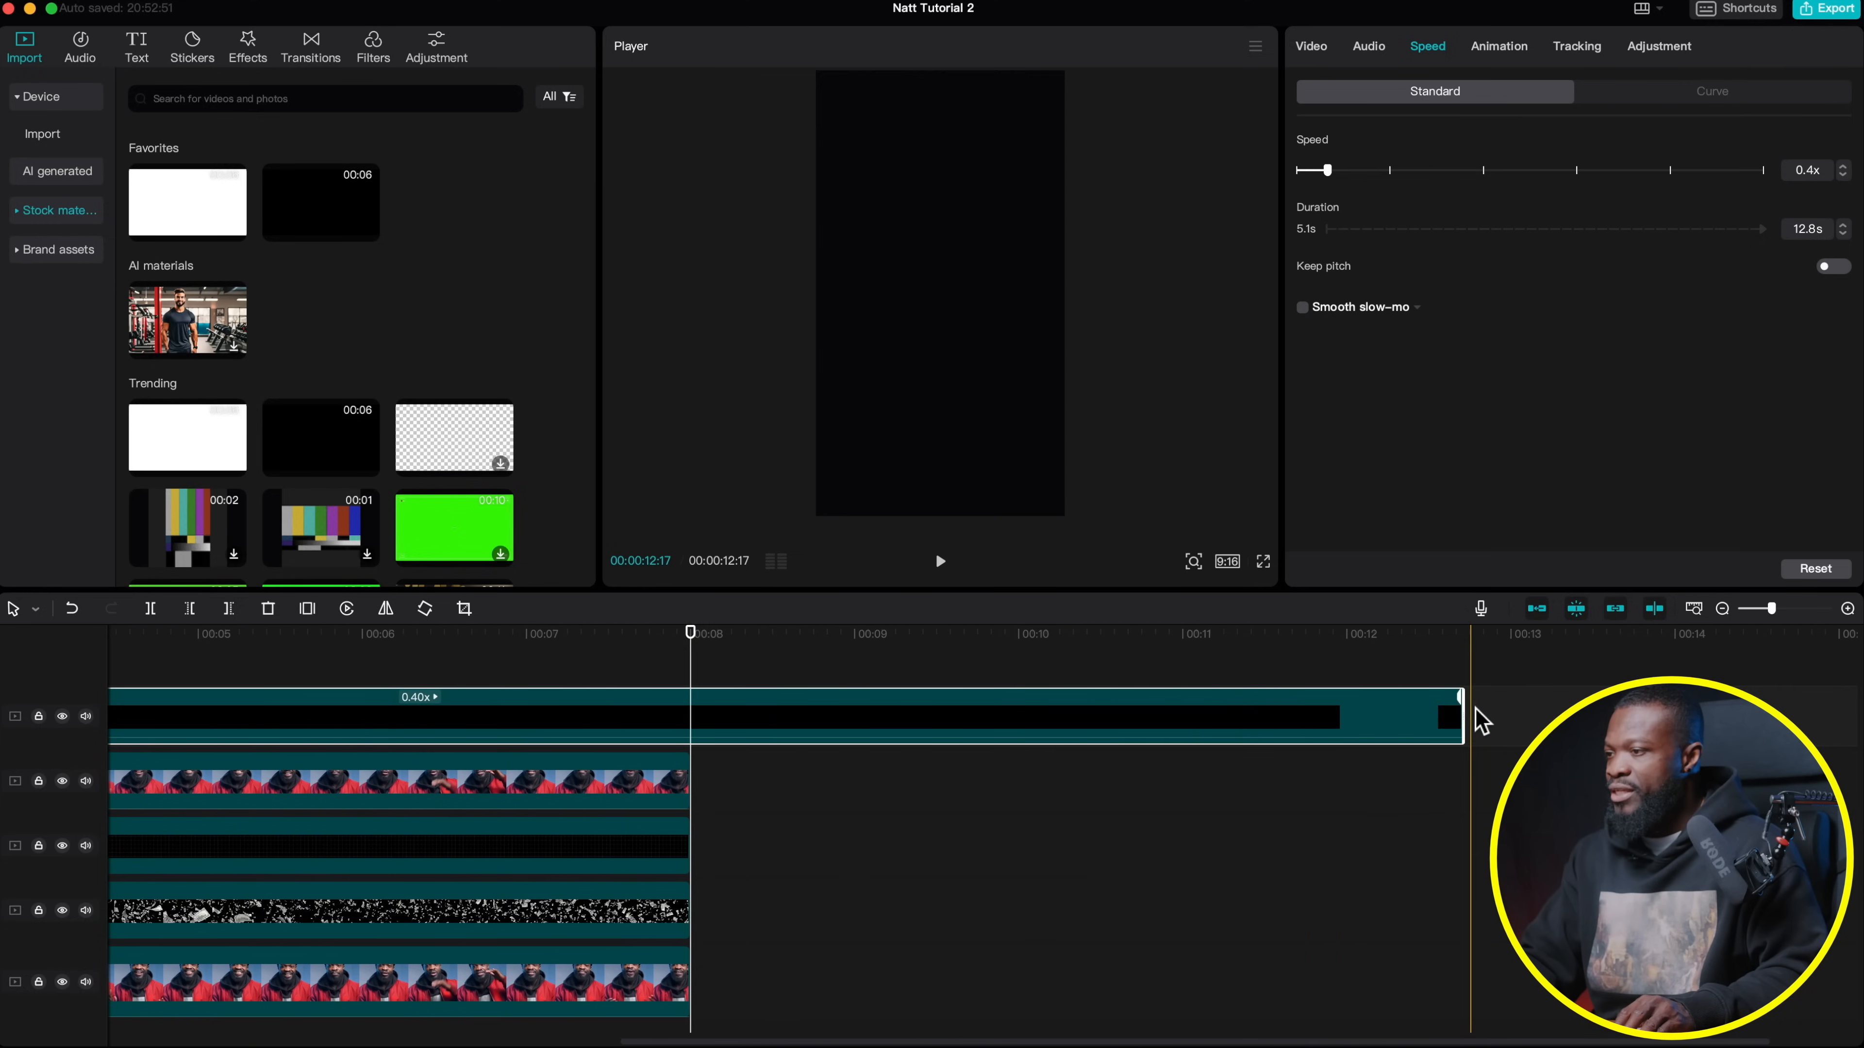
{"action": "left_click_drag", "start_coordinate": [1464, 716], "coordinate": [690, 716]}
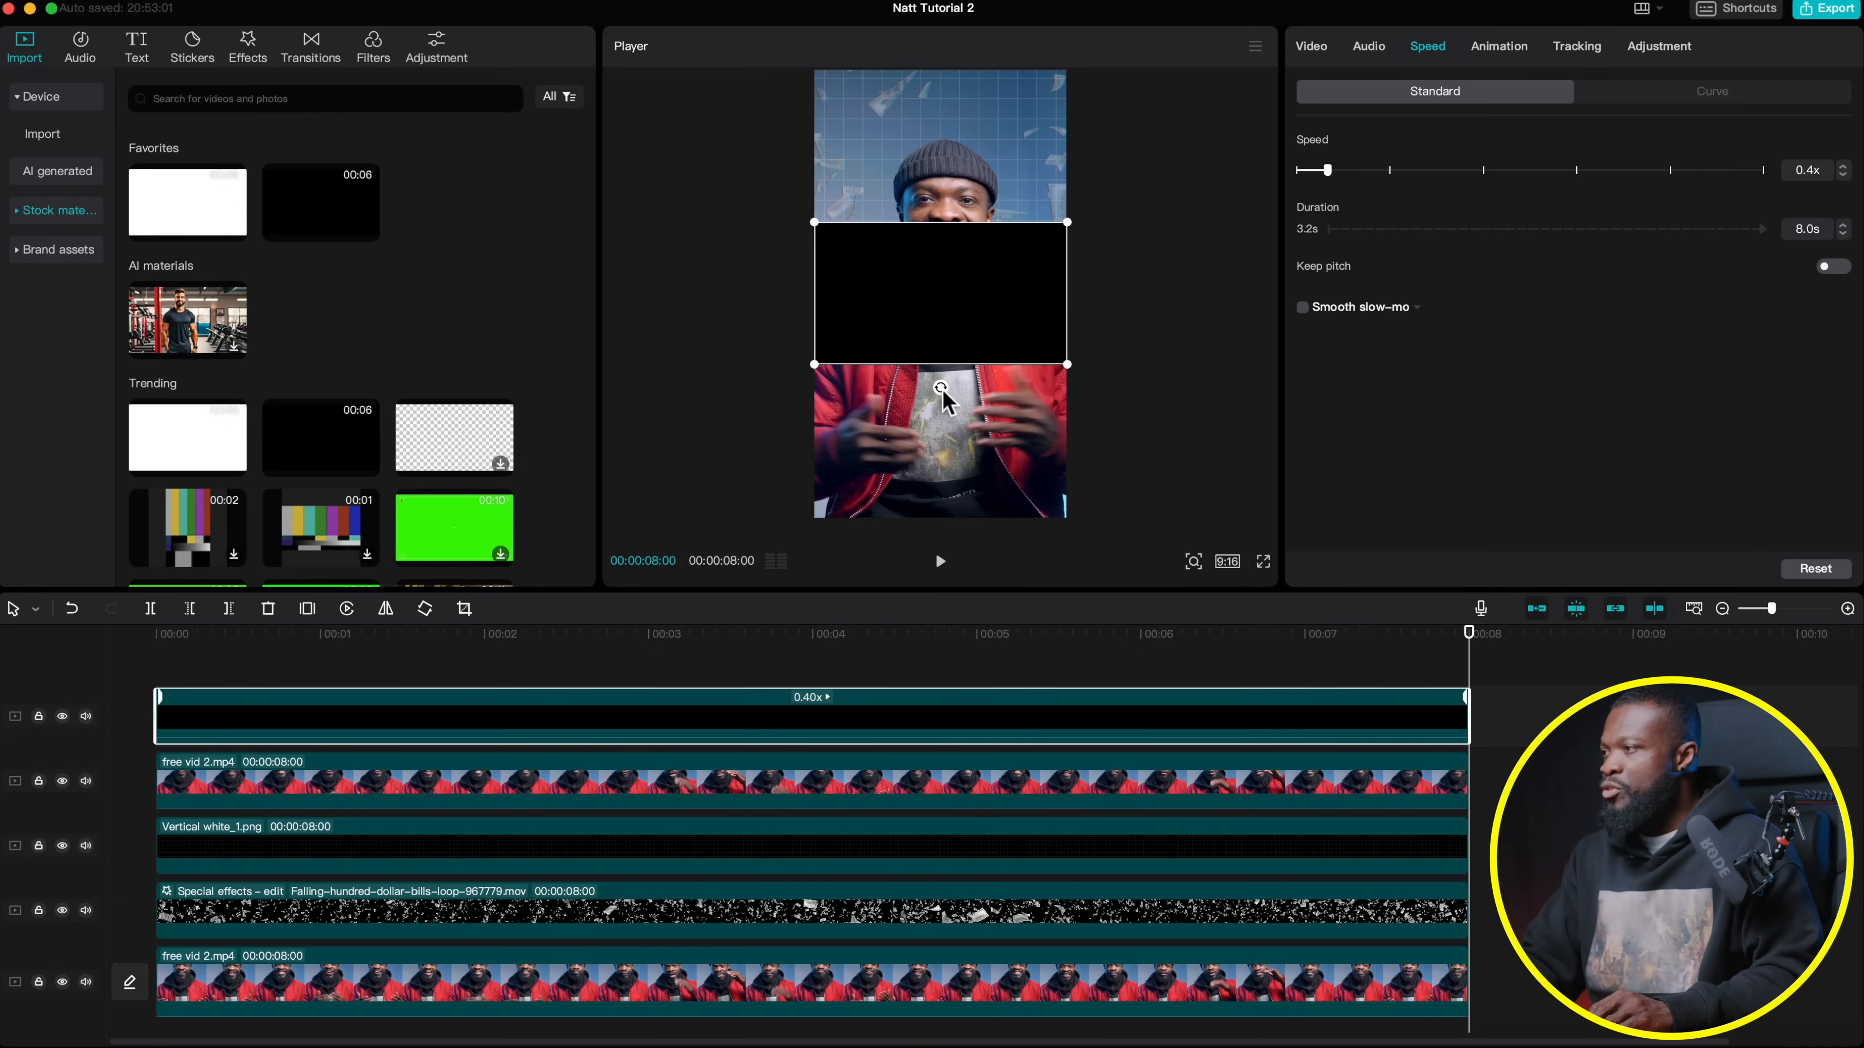
Rotate the black clip to -90° and scale it to 178% so it fills the vertical frame
{"action": "left_click_drag", "start_coordinate": [942, 388], "coordinate": [1018, 302]}
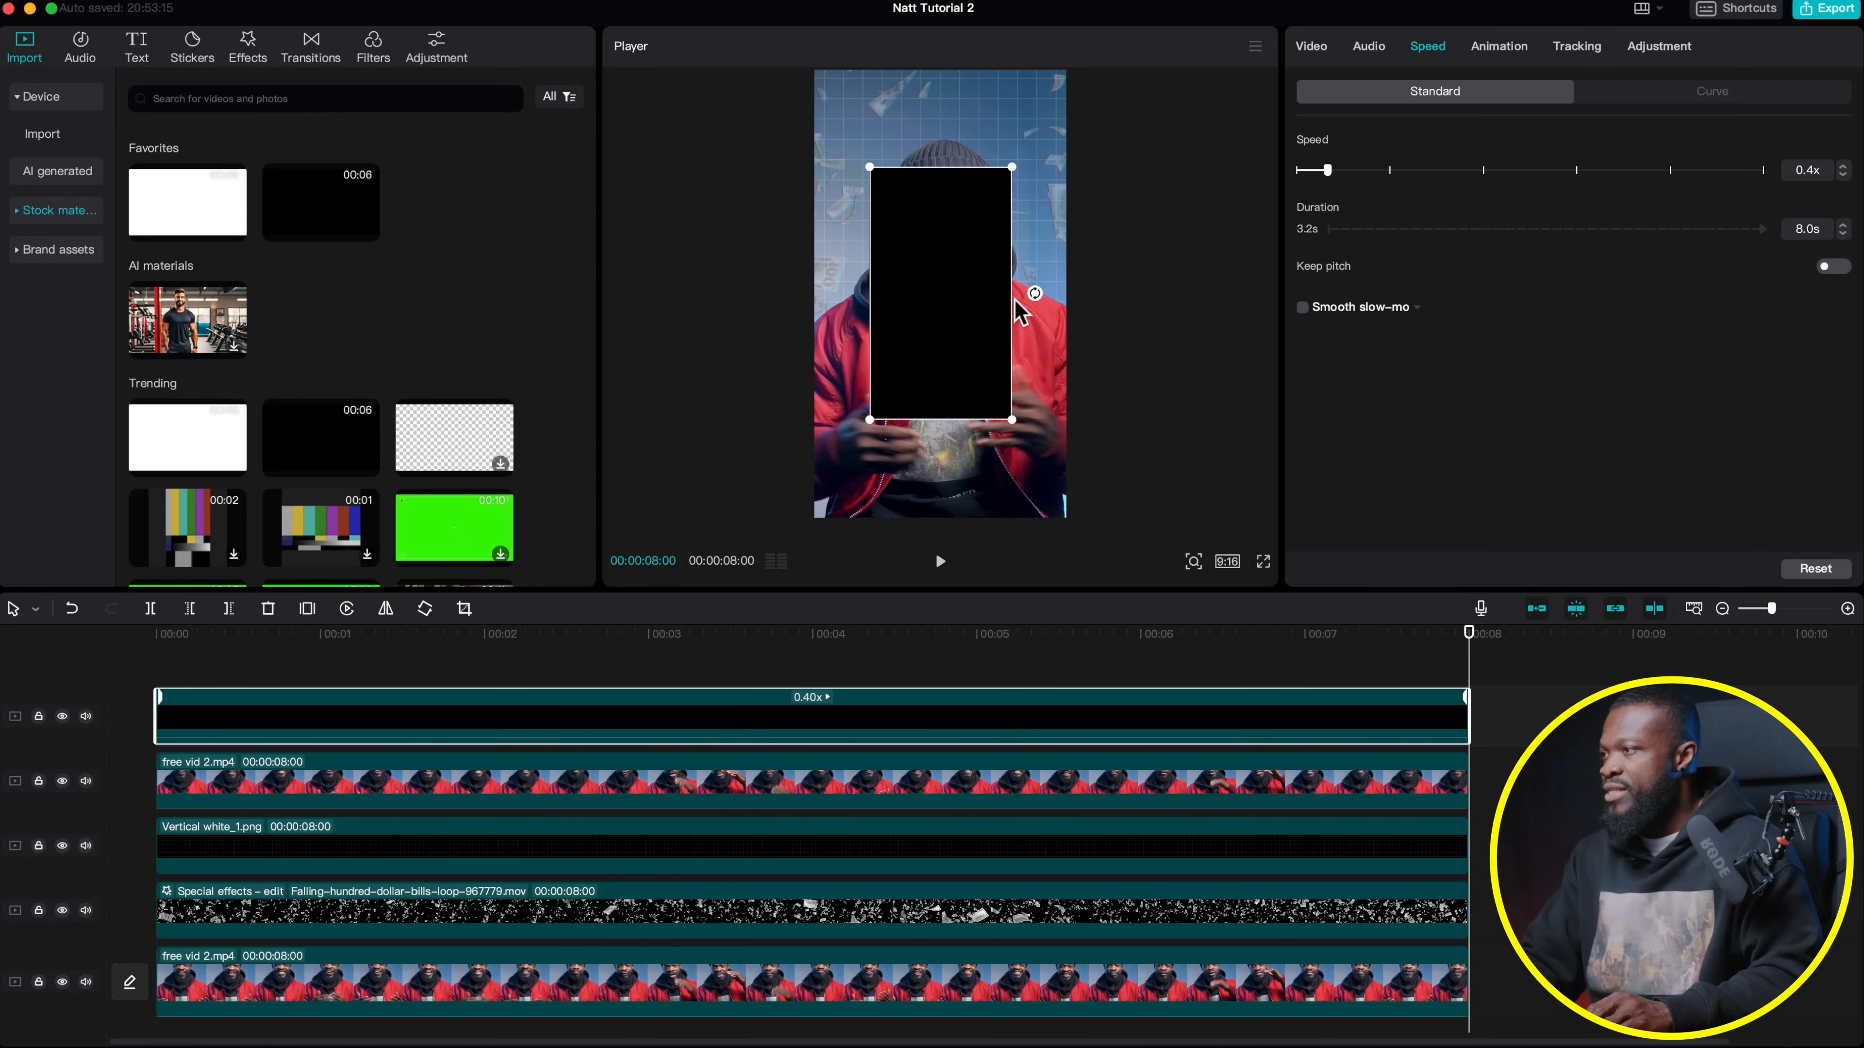
{"action": "left_click_drag", "start_coordinate": [1013, 168], "coordinate": [1164, 79]}
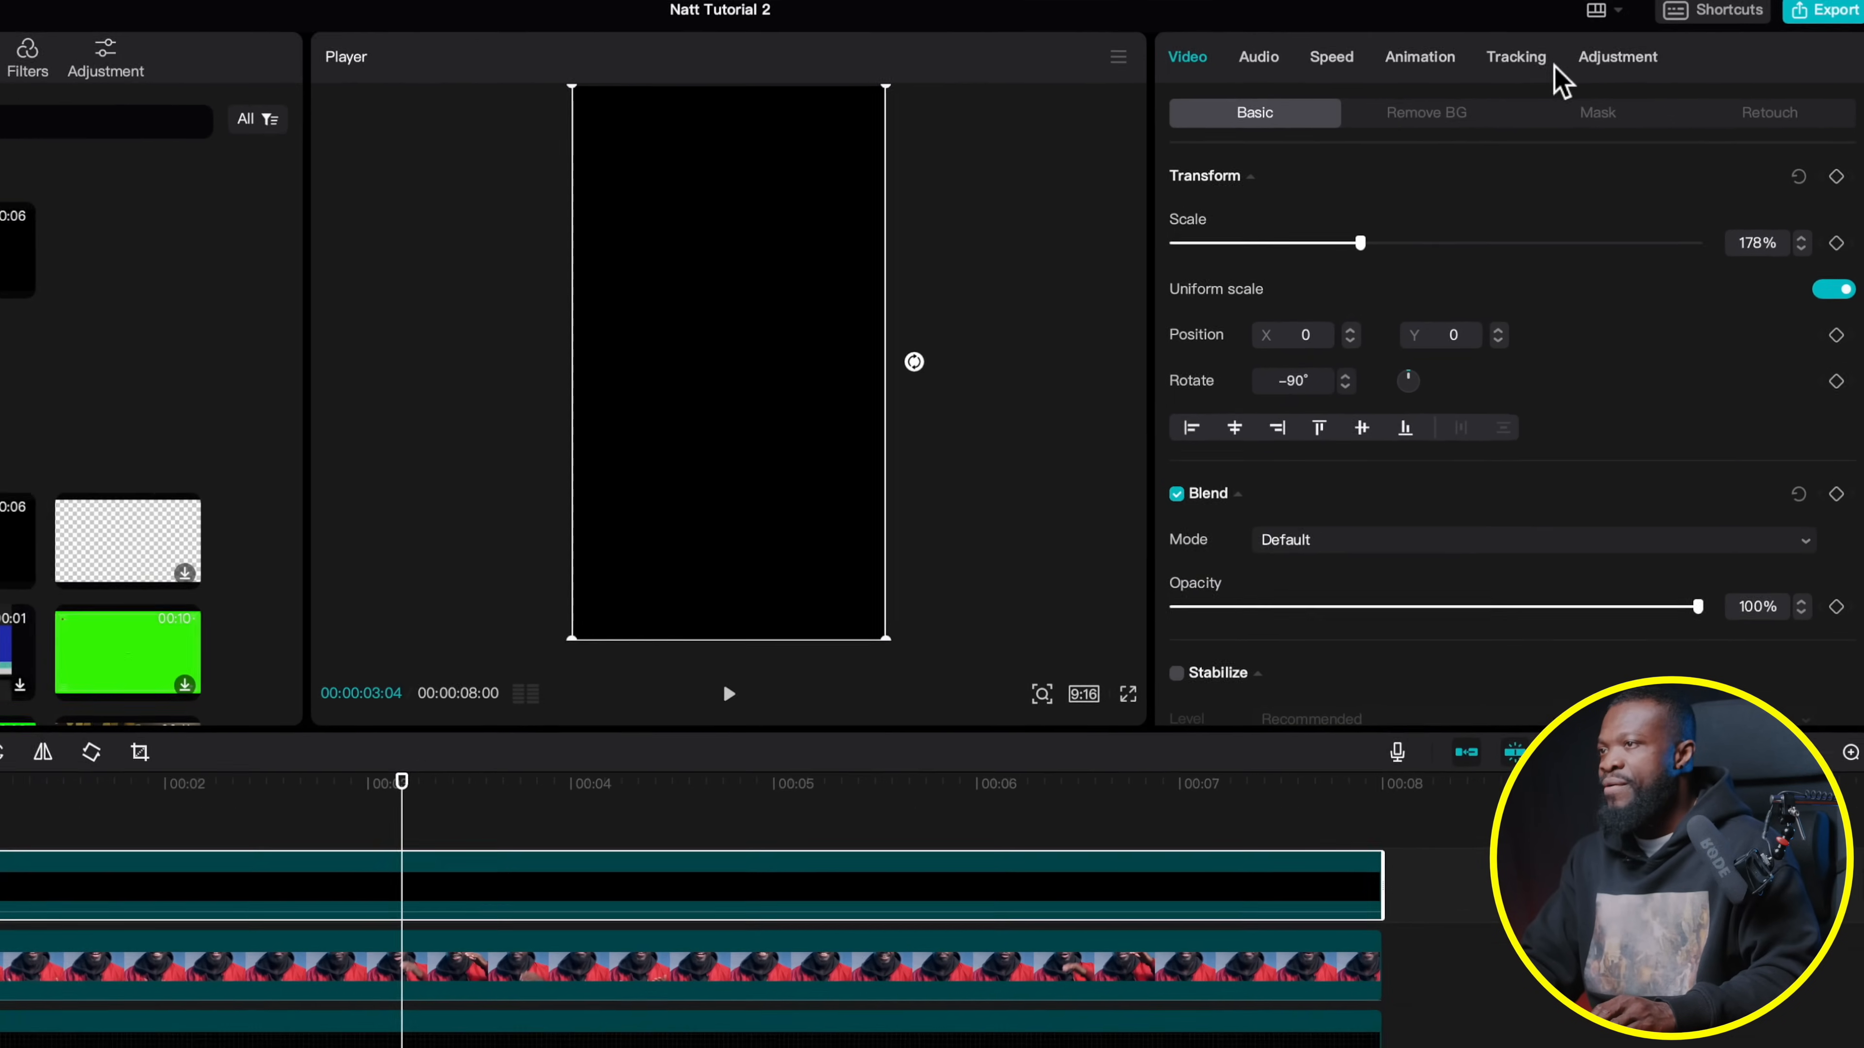
Apply a Horizontal mask to the black clip, rotated to -90° and moved so black covers only the lower part of the frame
{"action": "left_click", "coordinate": [1585, 121]}
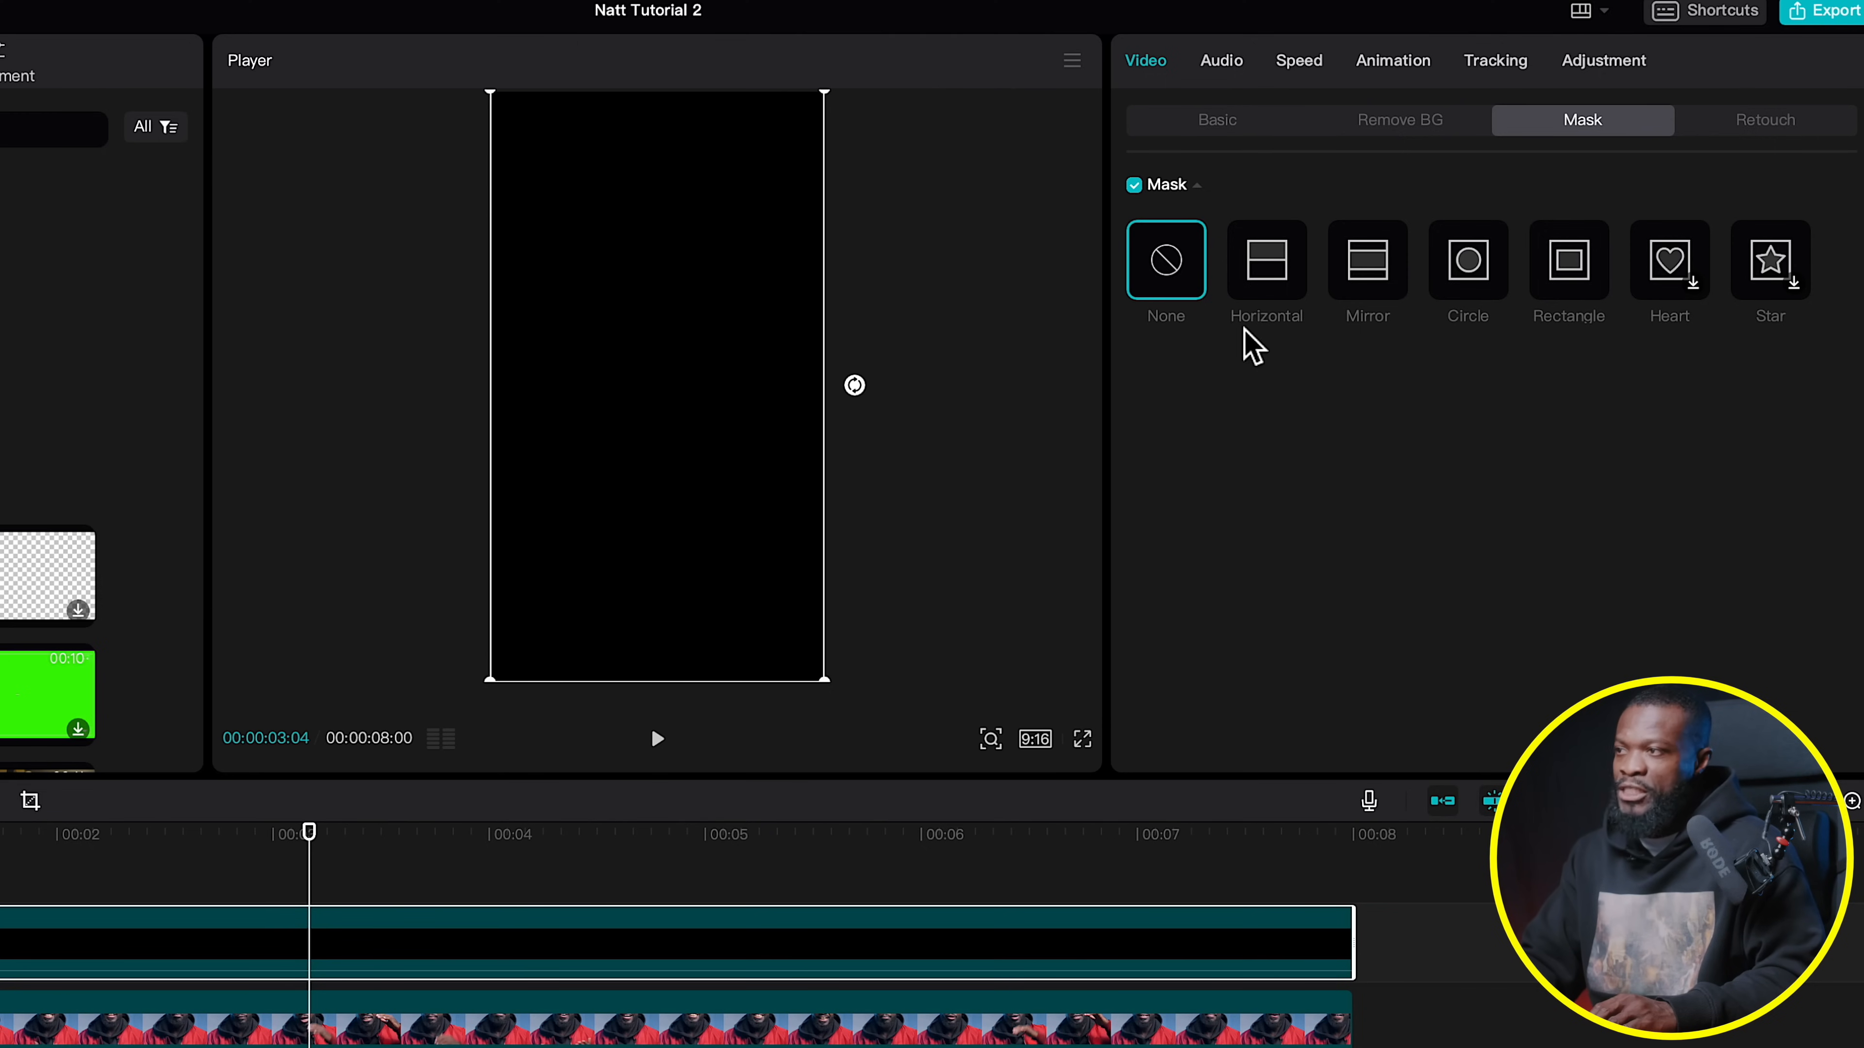
{"action": "left_click", "coordinate": [1277, 279]}
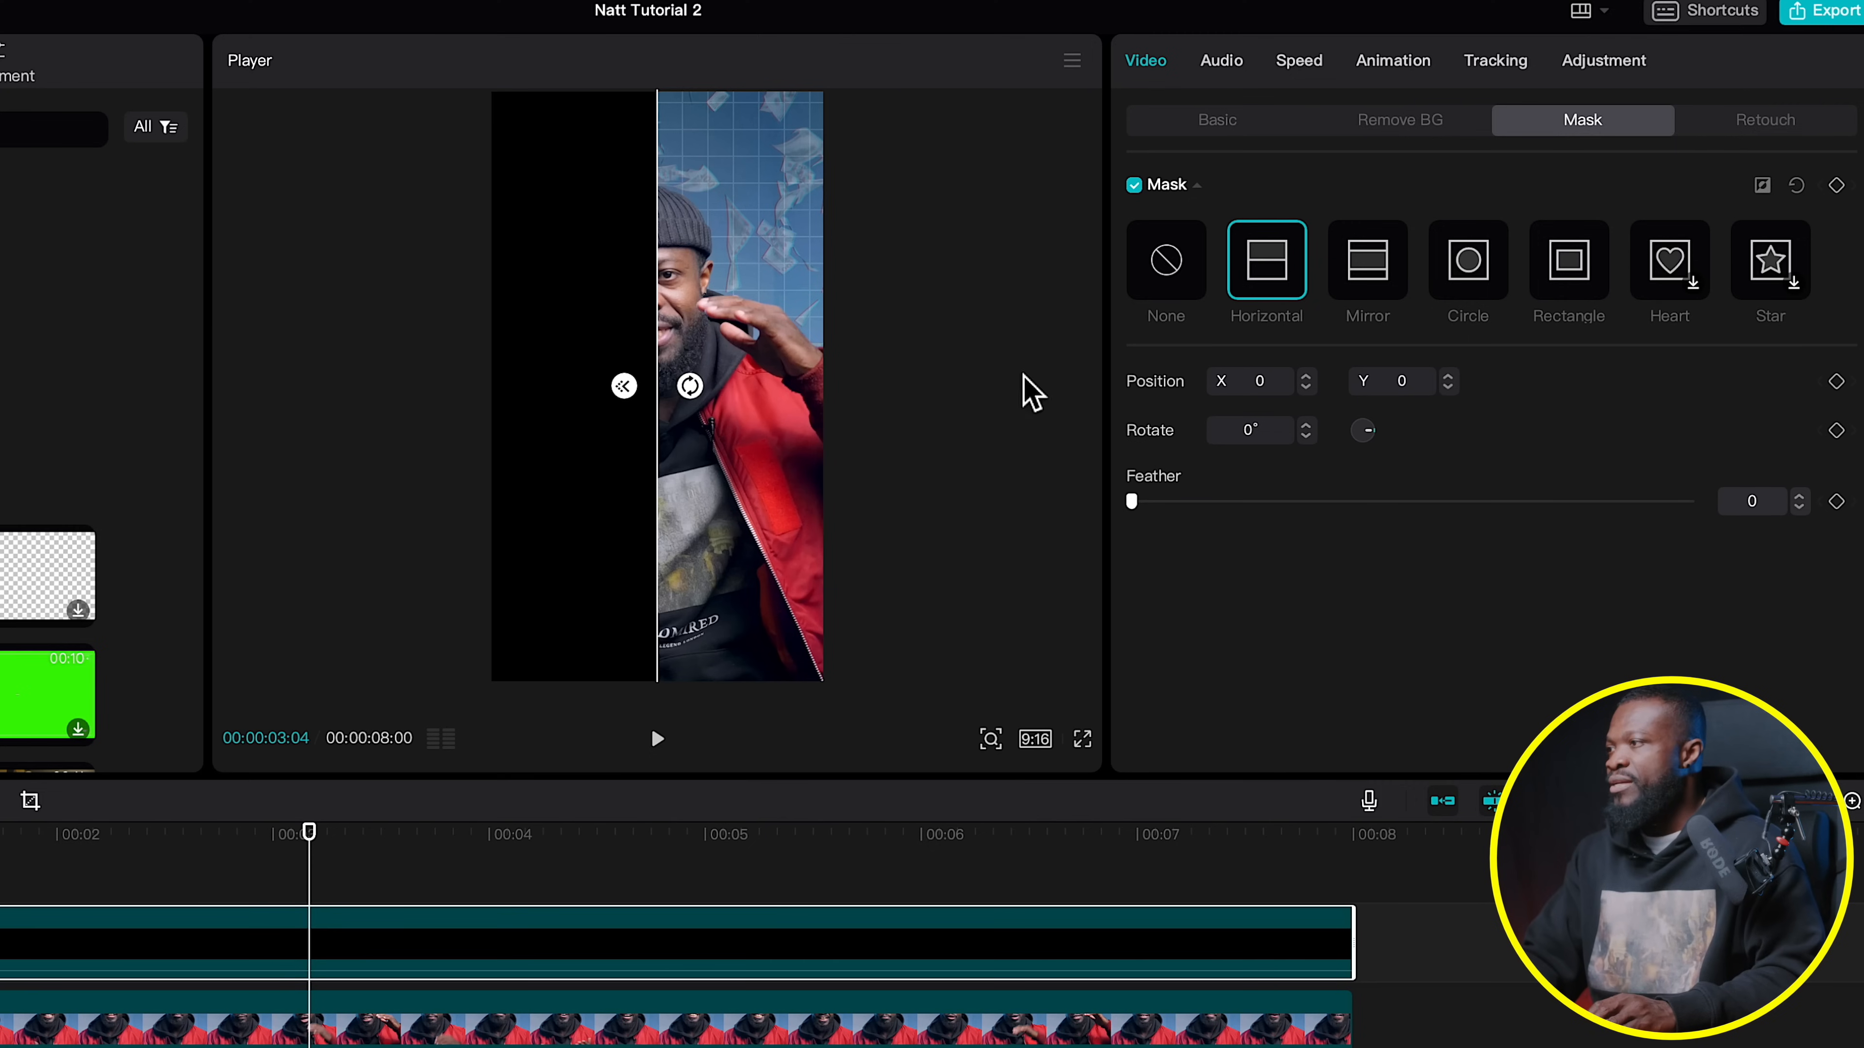
{"action": "left_click_drag", "start_coordinate": [691, 382], "coordinate": [656, 344]}
{"action": "left_click_drag", "start_coordinate": [715, 408], "coordinate": [721, 556]}
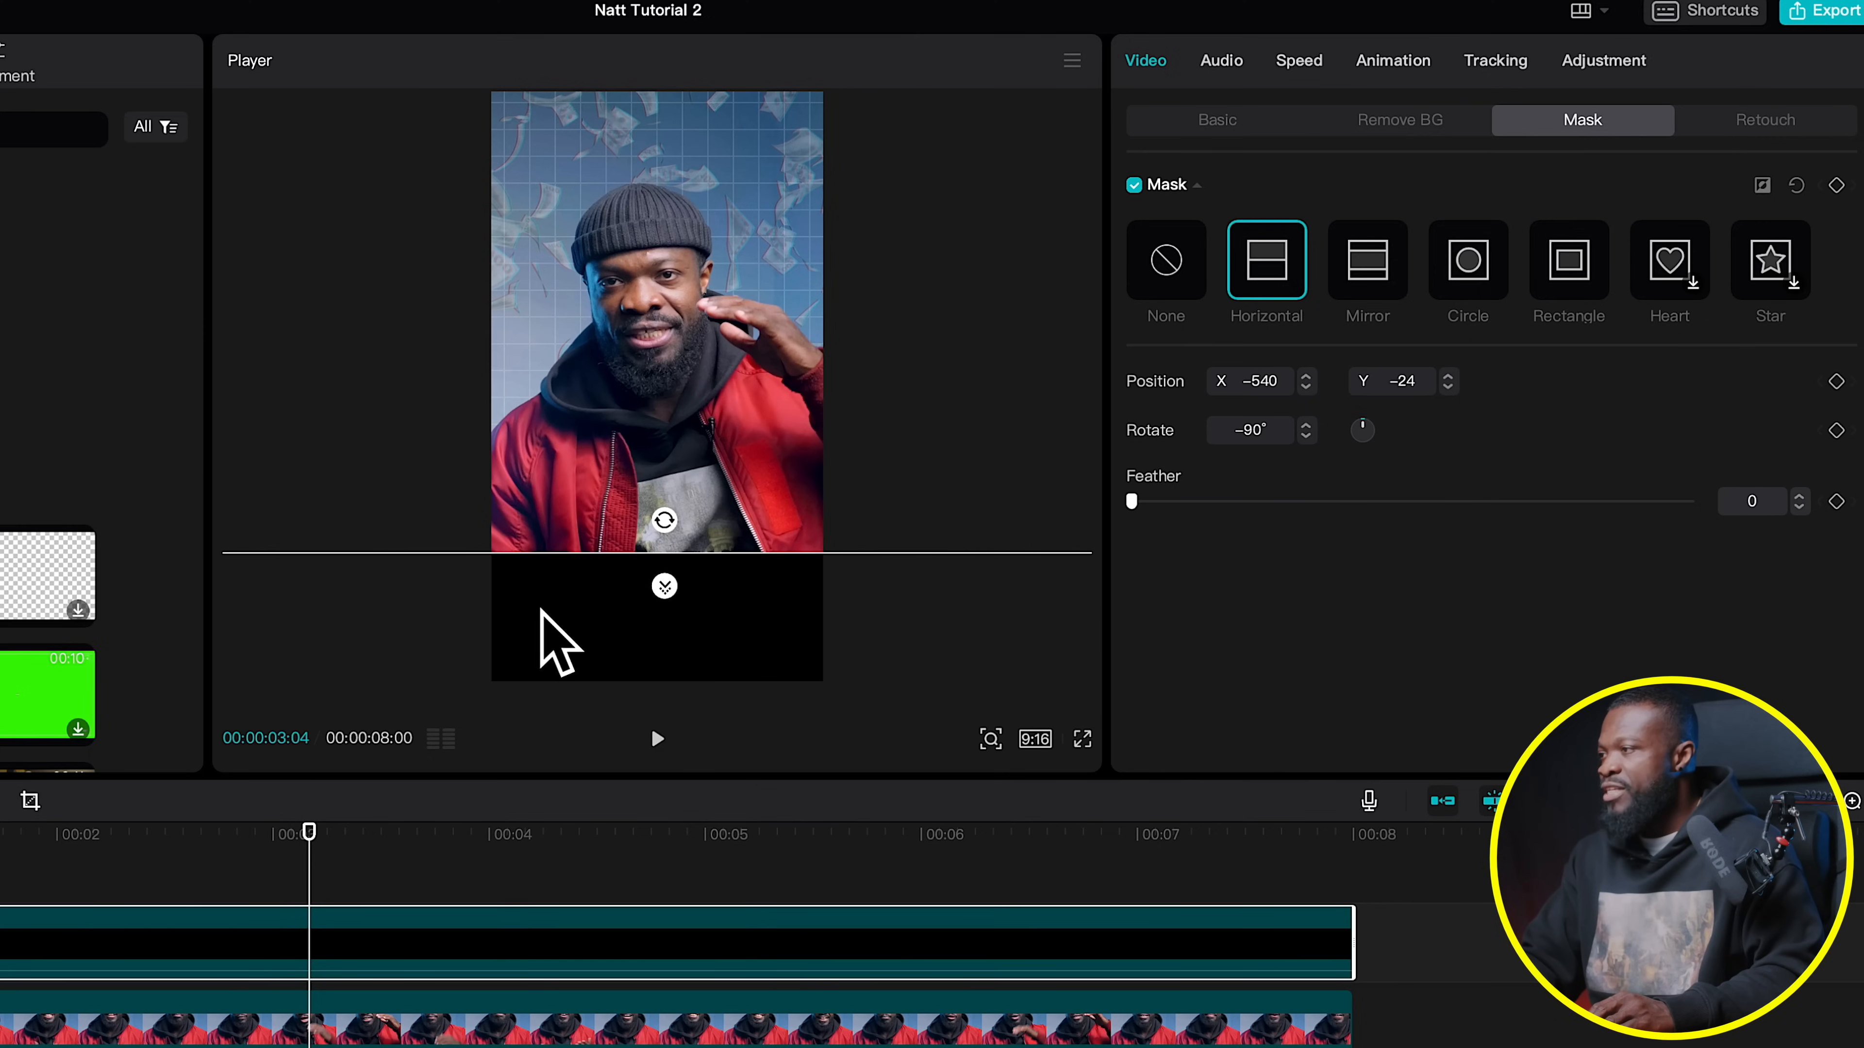
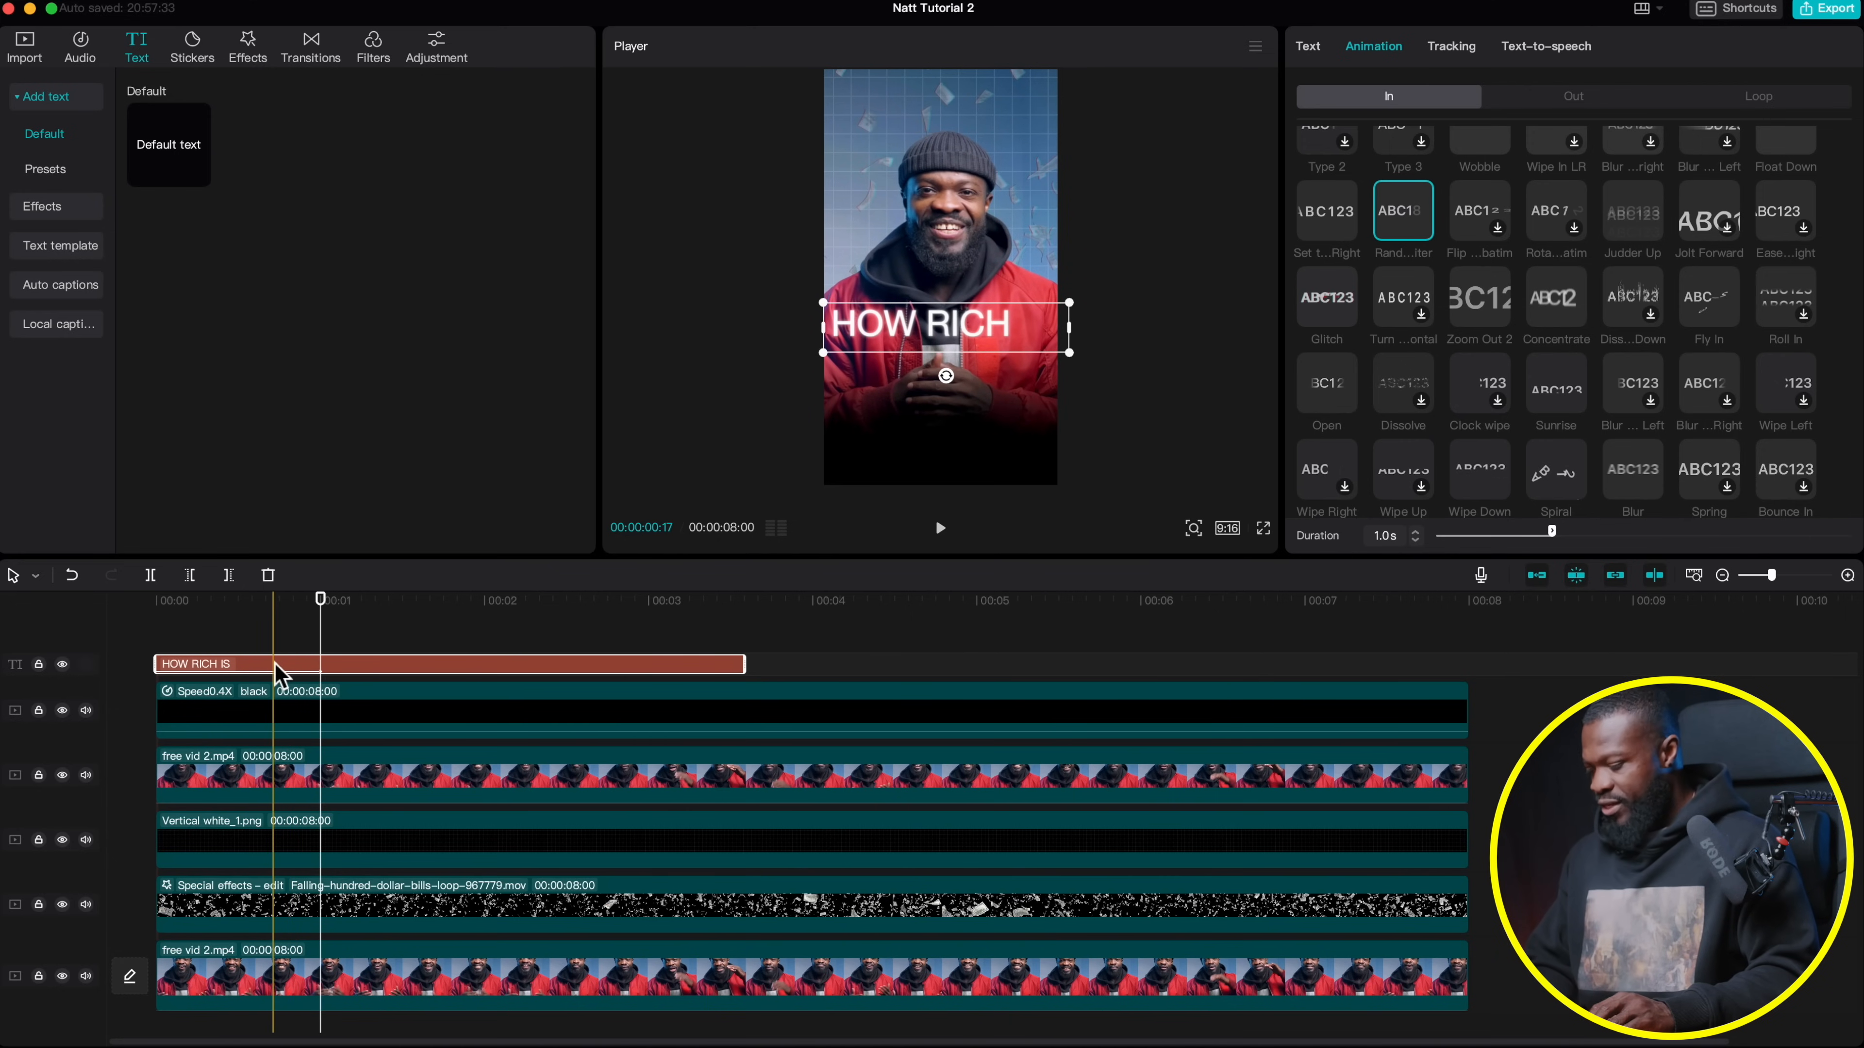
Duplicate the HOW RICH IS text onto a new track, place it directly below the original and change it to JOEY EDITS
{"action": "left_click_drag", "start_coordinate": [274, 666], "coordinate": [283, 643]}
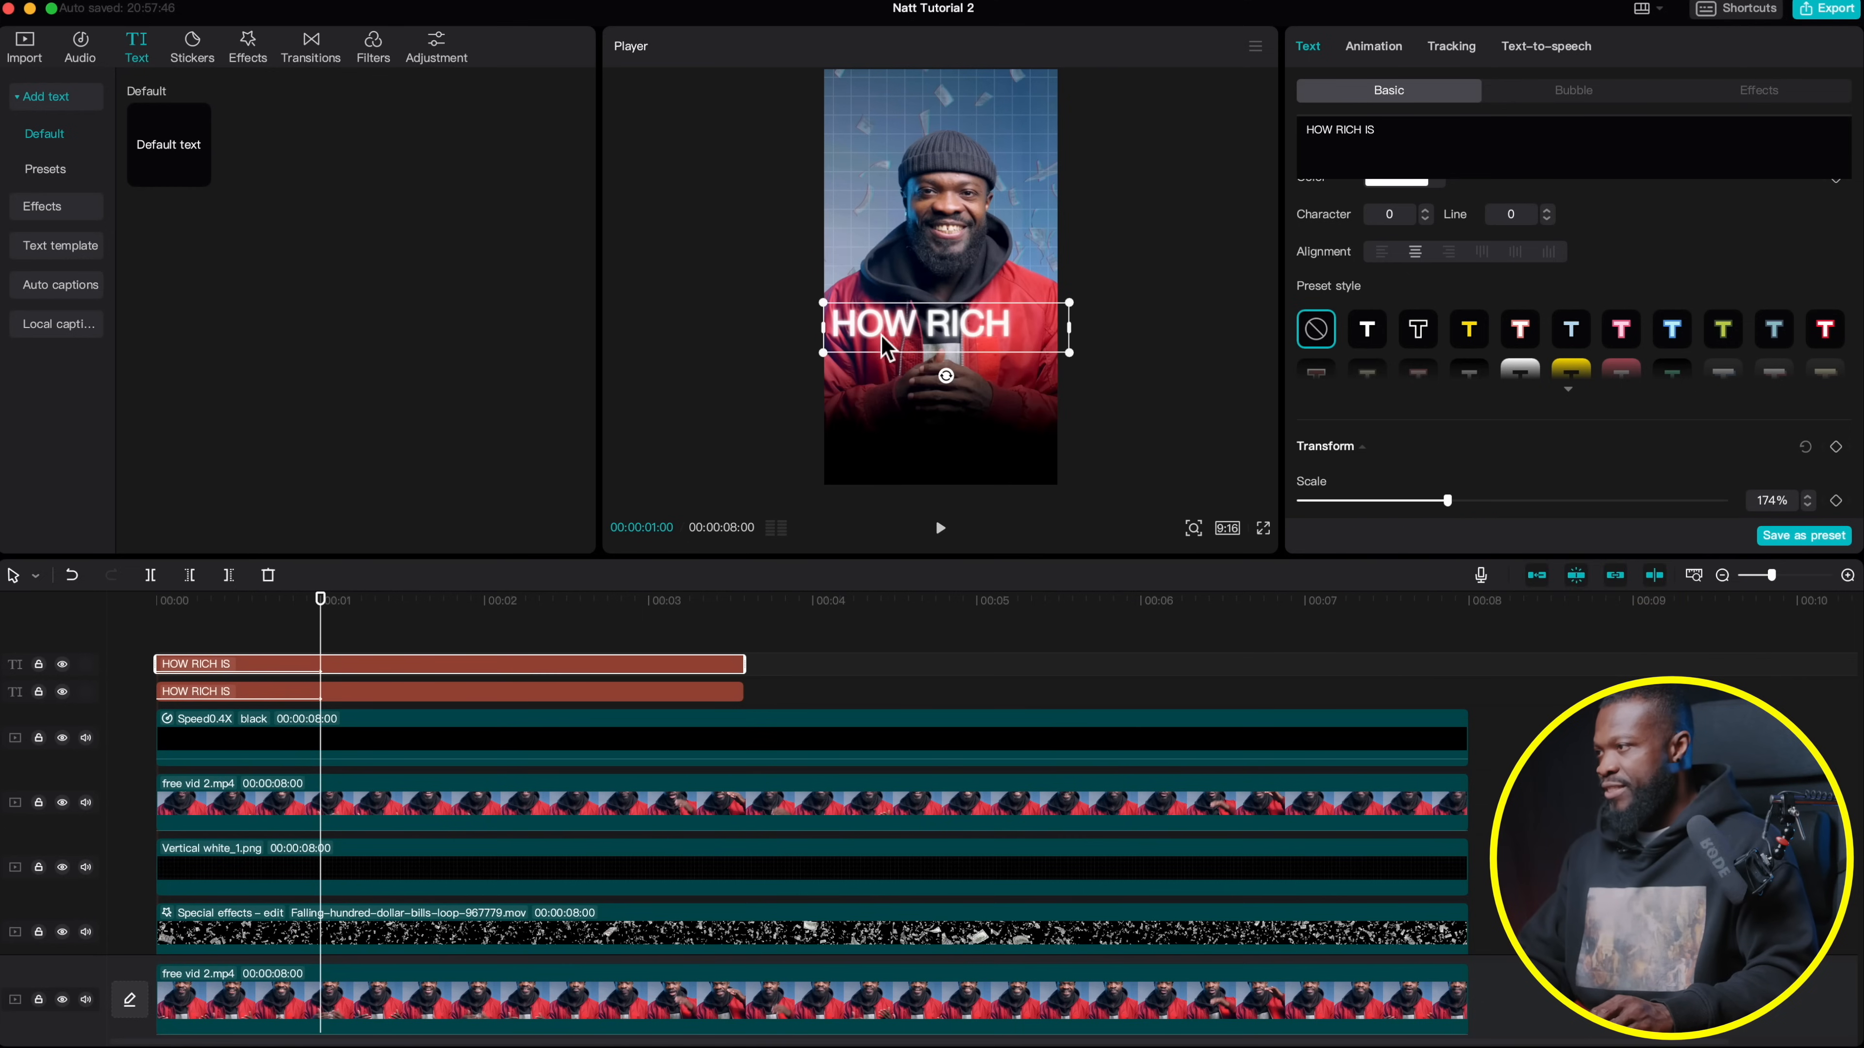
{"action": "left_click_drag", "start_coordinate": [968, 334], "coordinate": [967, 373]}
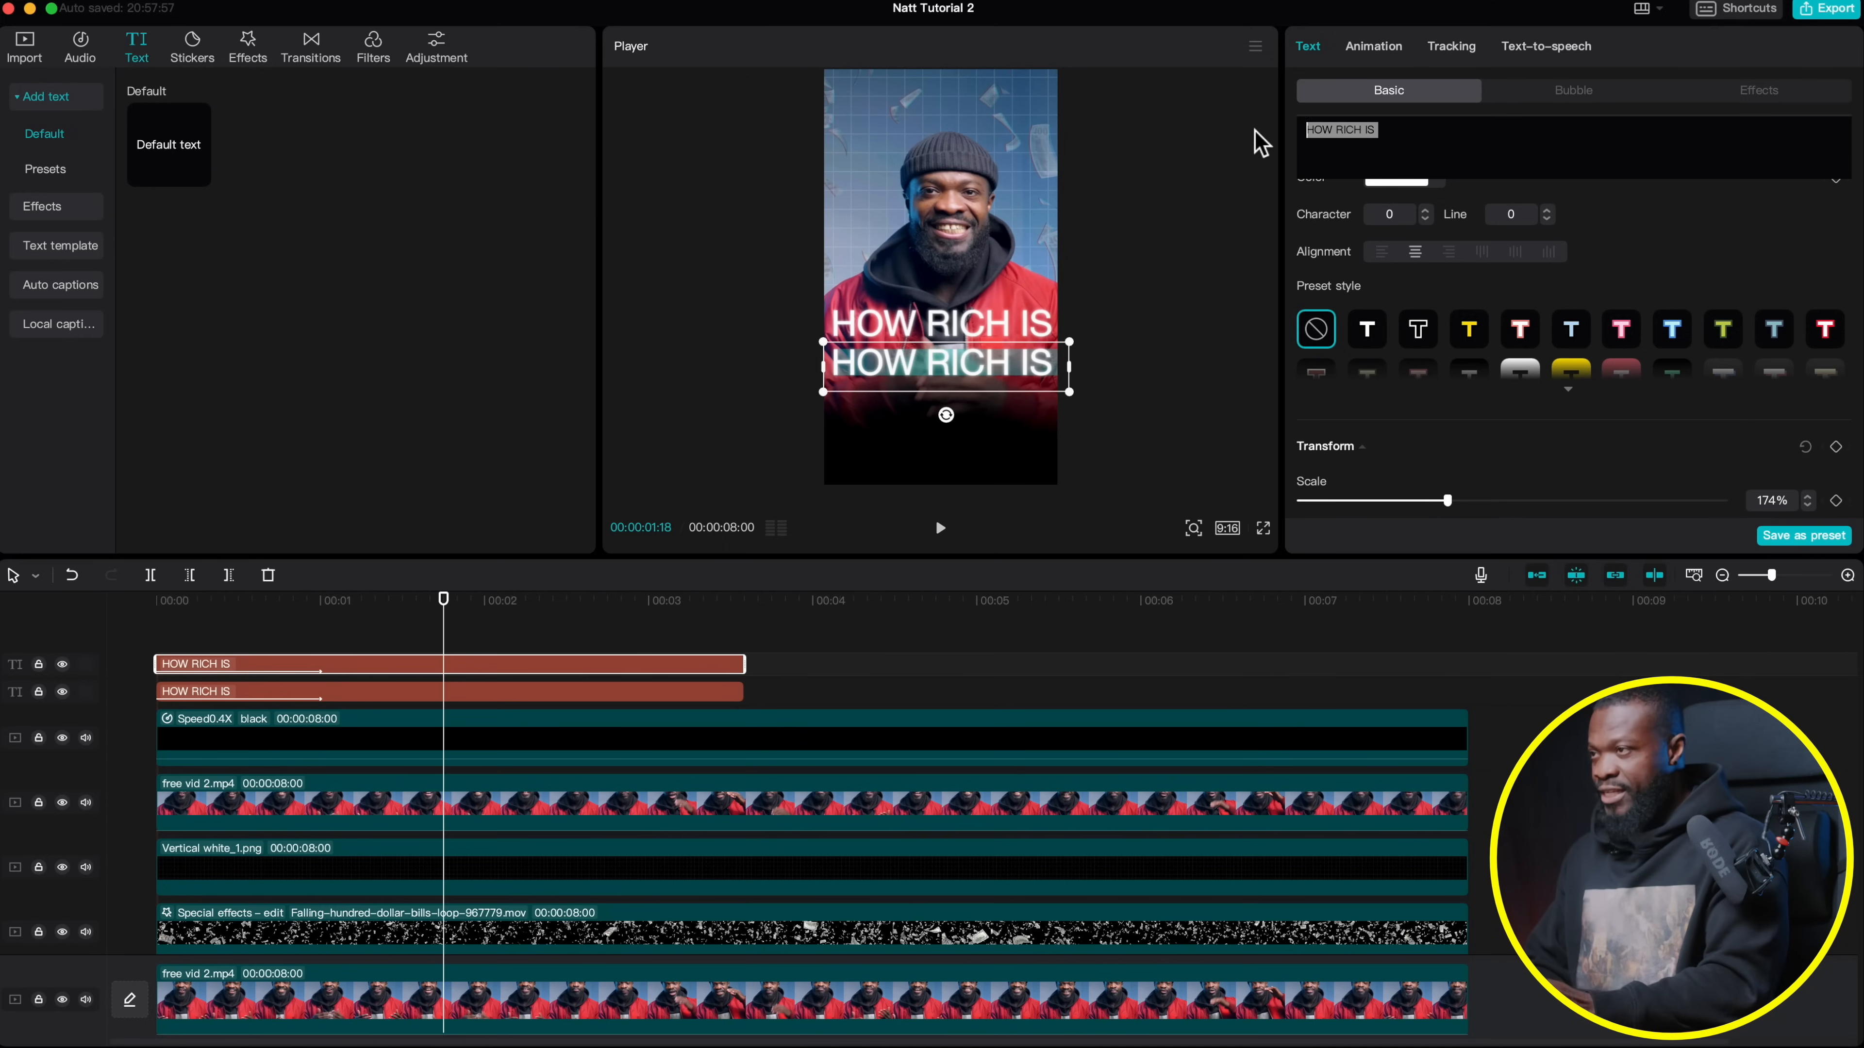
{"action": "type", "text": "JOEY EDITS"}
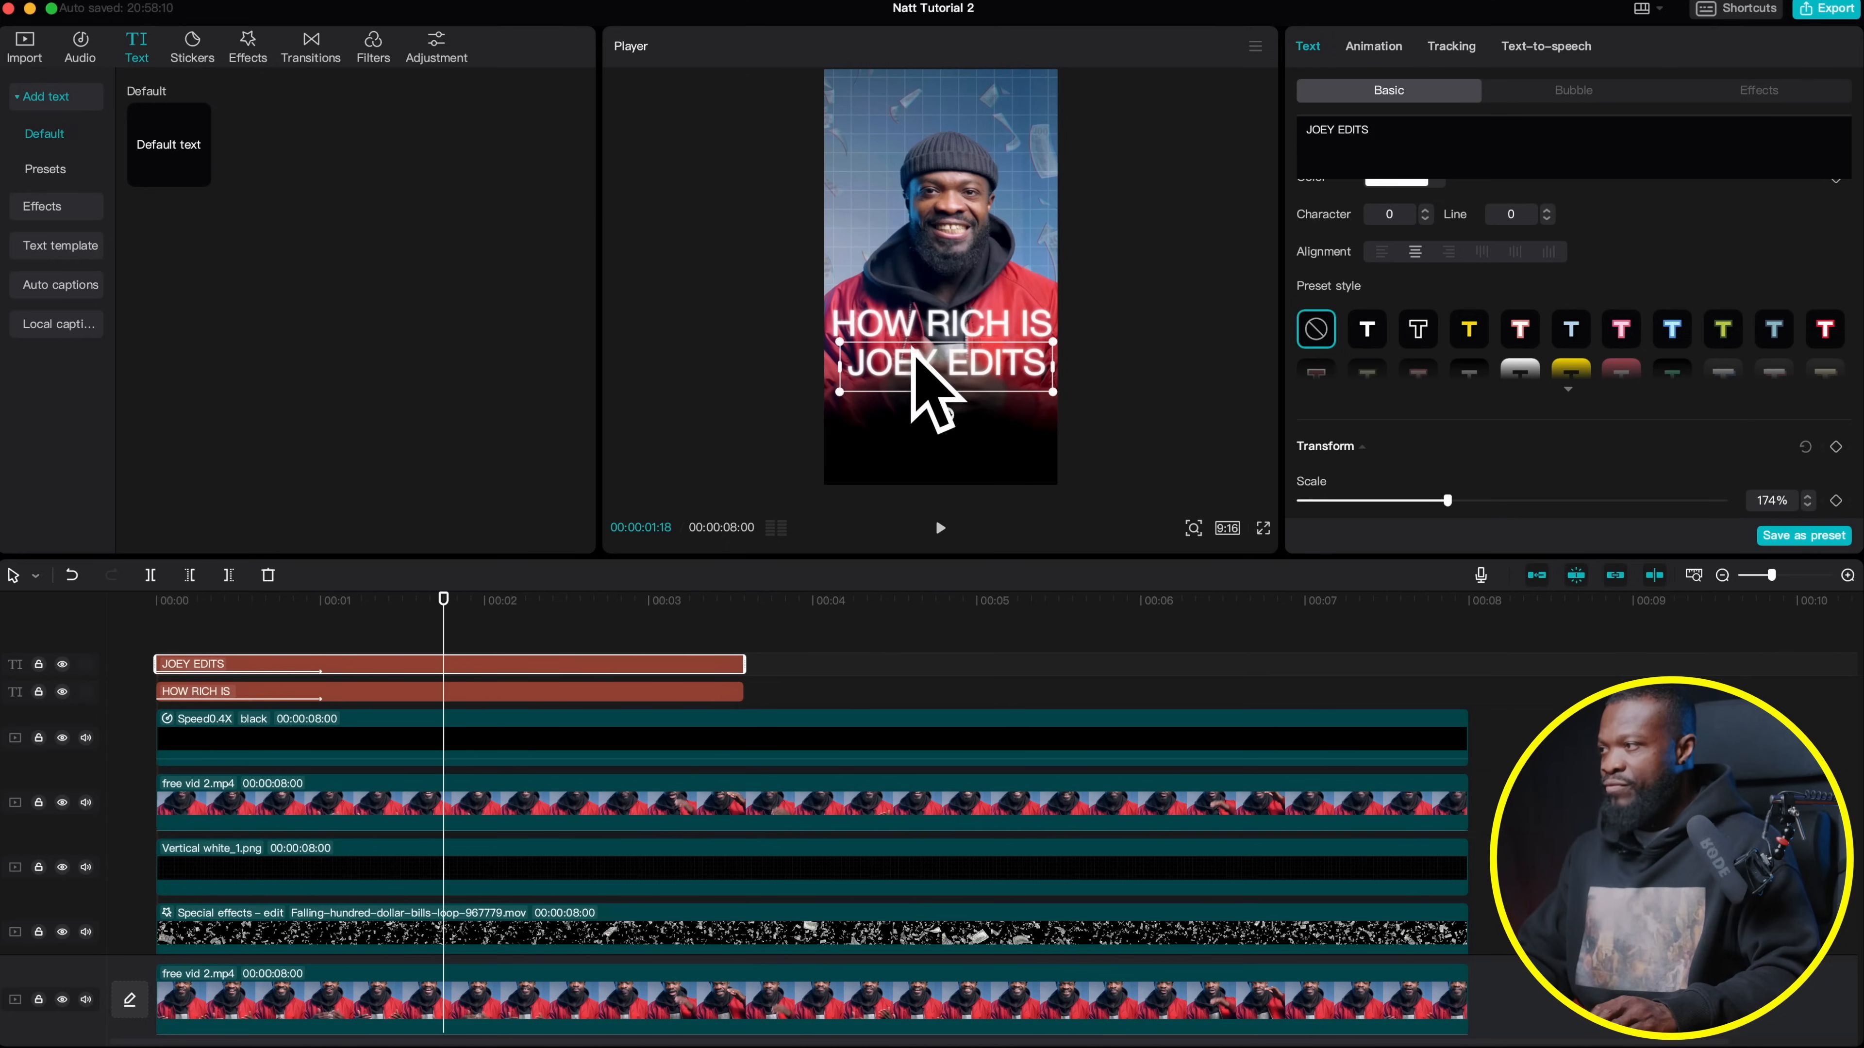
Shift the JOEY EDITS text clip to start at about 0.5 seconds
{"action": "left_click_drag", "start_coordinate": [268, 665], "coordinate": [333, 671]}
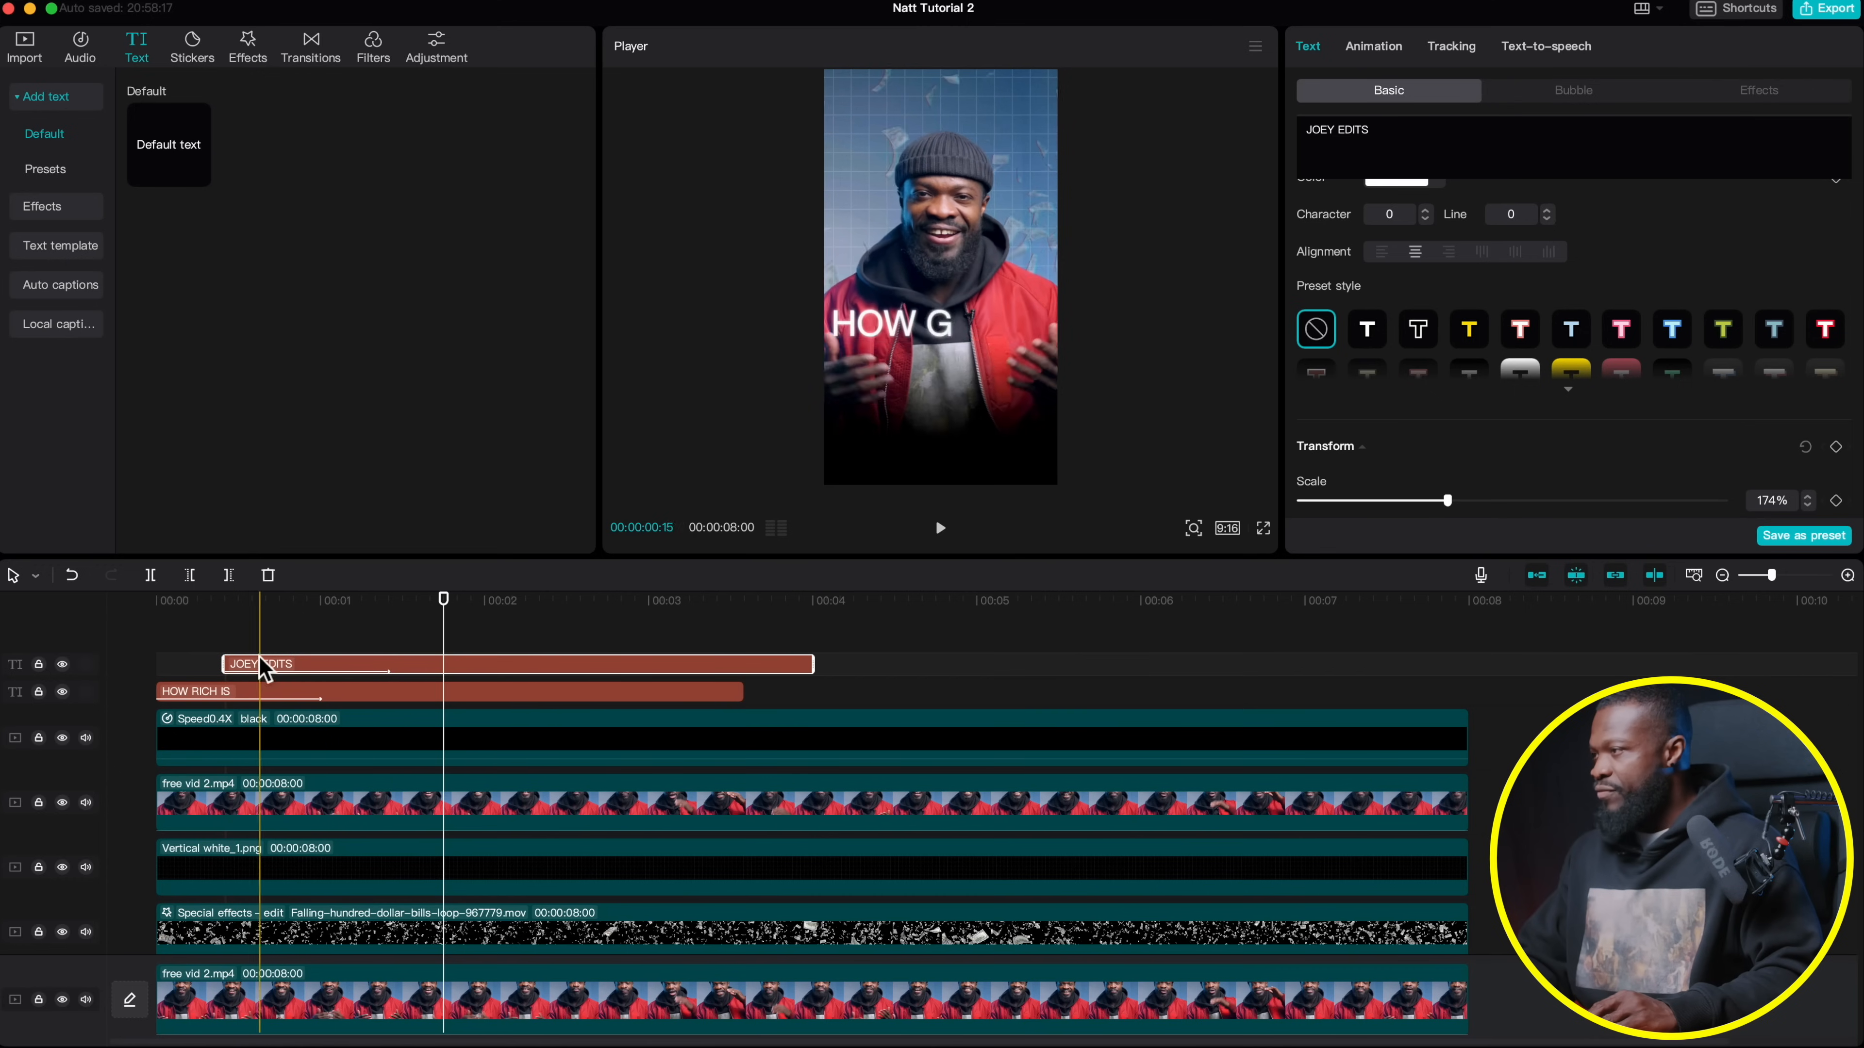
{"action": "left_click_drag", "start_coordinate": [323, 672], "coordinate": [343, 673]}
{"action": "left_click", "coordinate": [388, 631]}
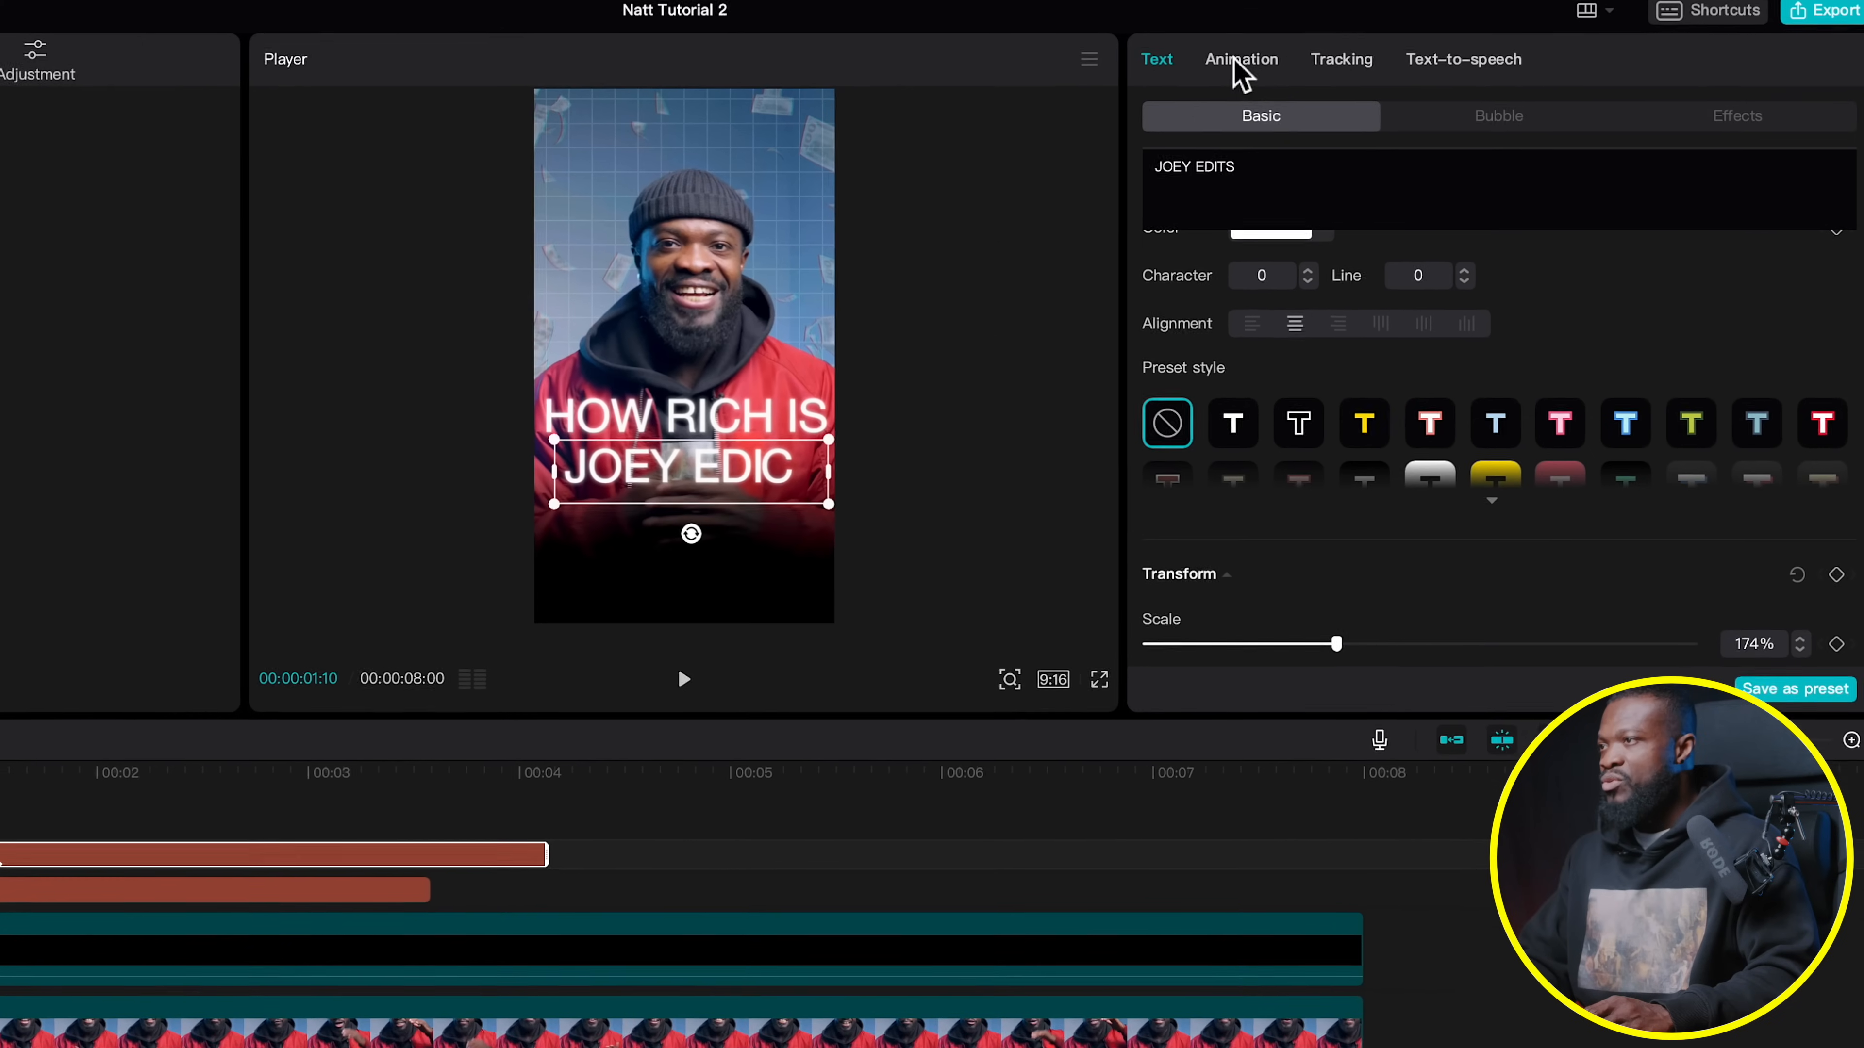
Replace the JOEY EDITS text's In animation with Slide Up
{"action": "left_click", "coordinate": [1238, 66]}
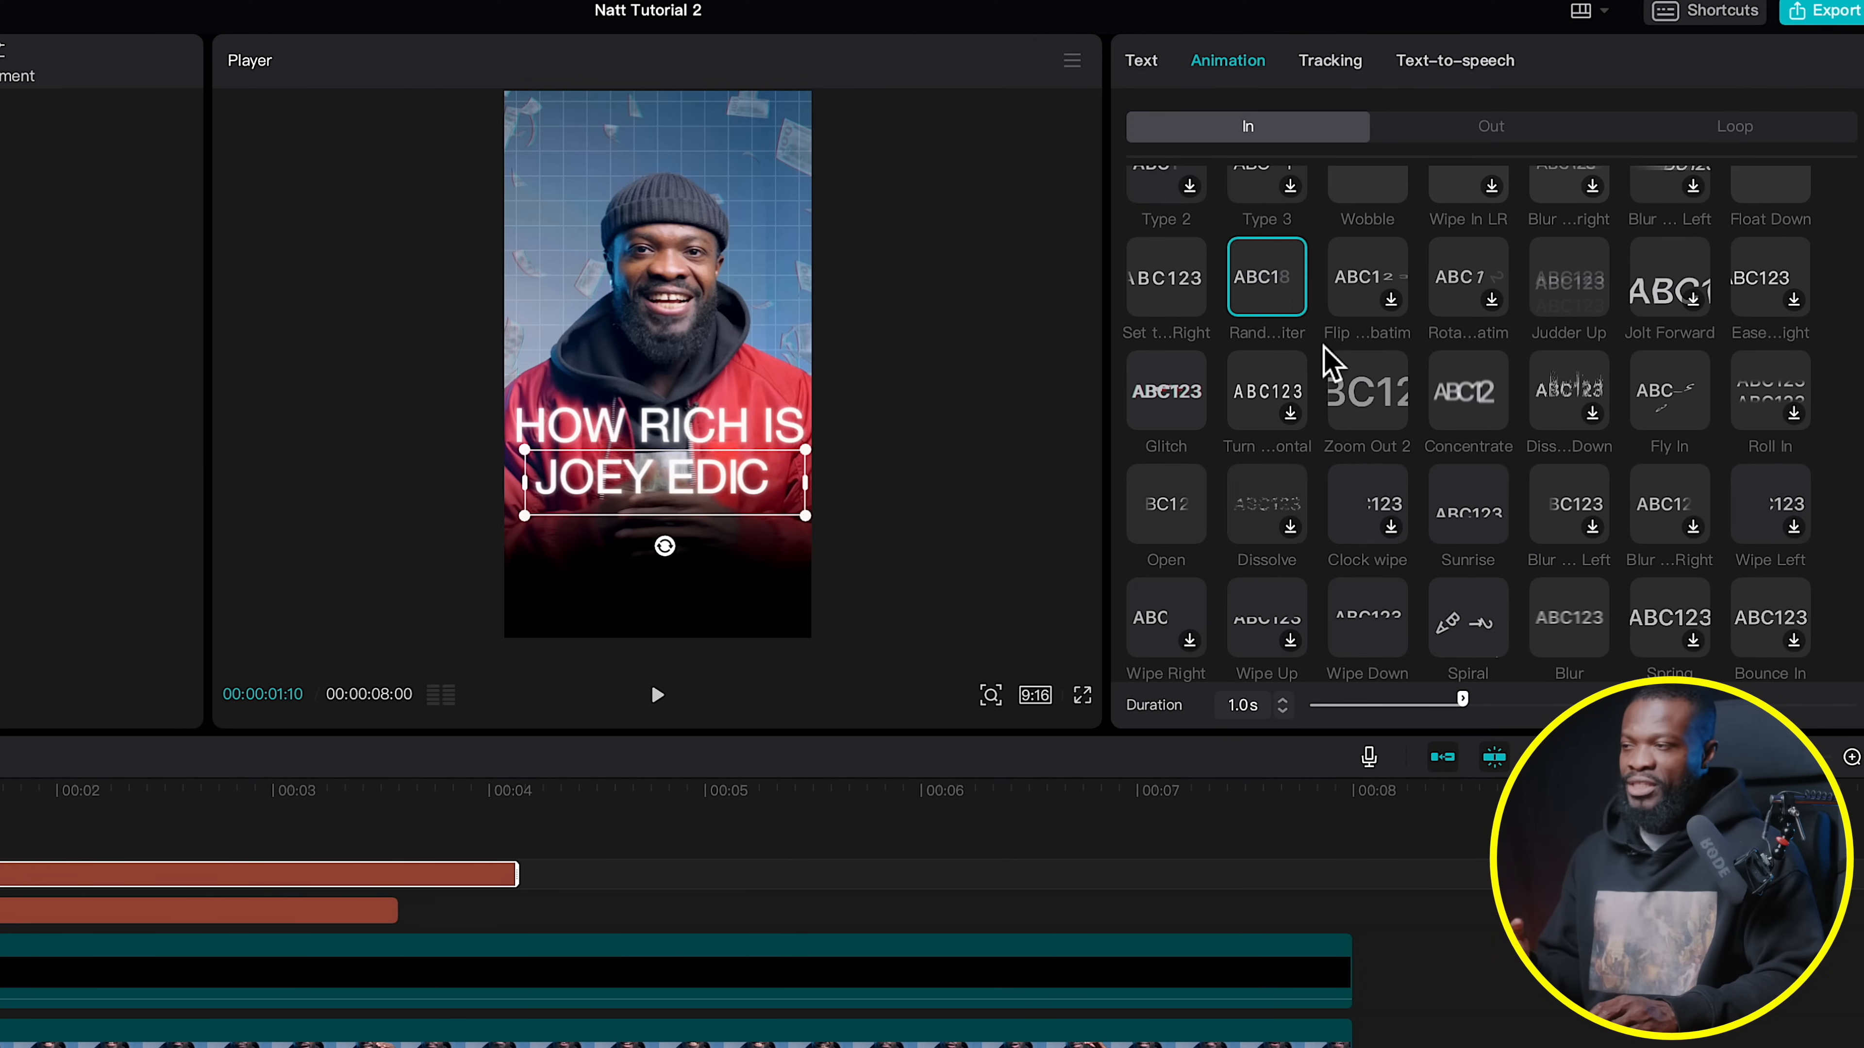
{"action": "scroll", "coordinate": [1366, 441], "scroll_direction": "down", "scroll_amount": 5}
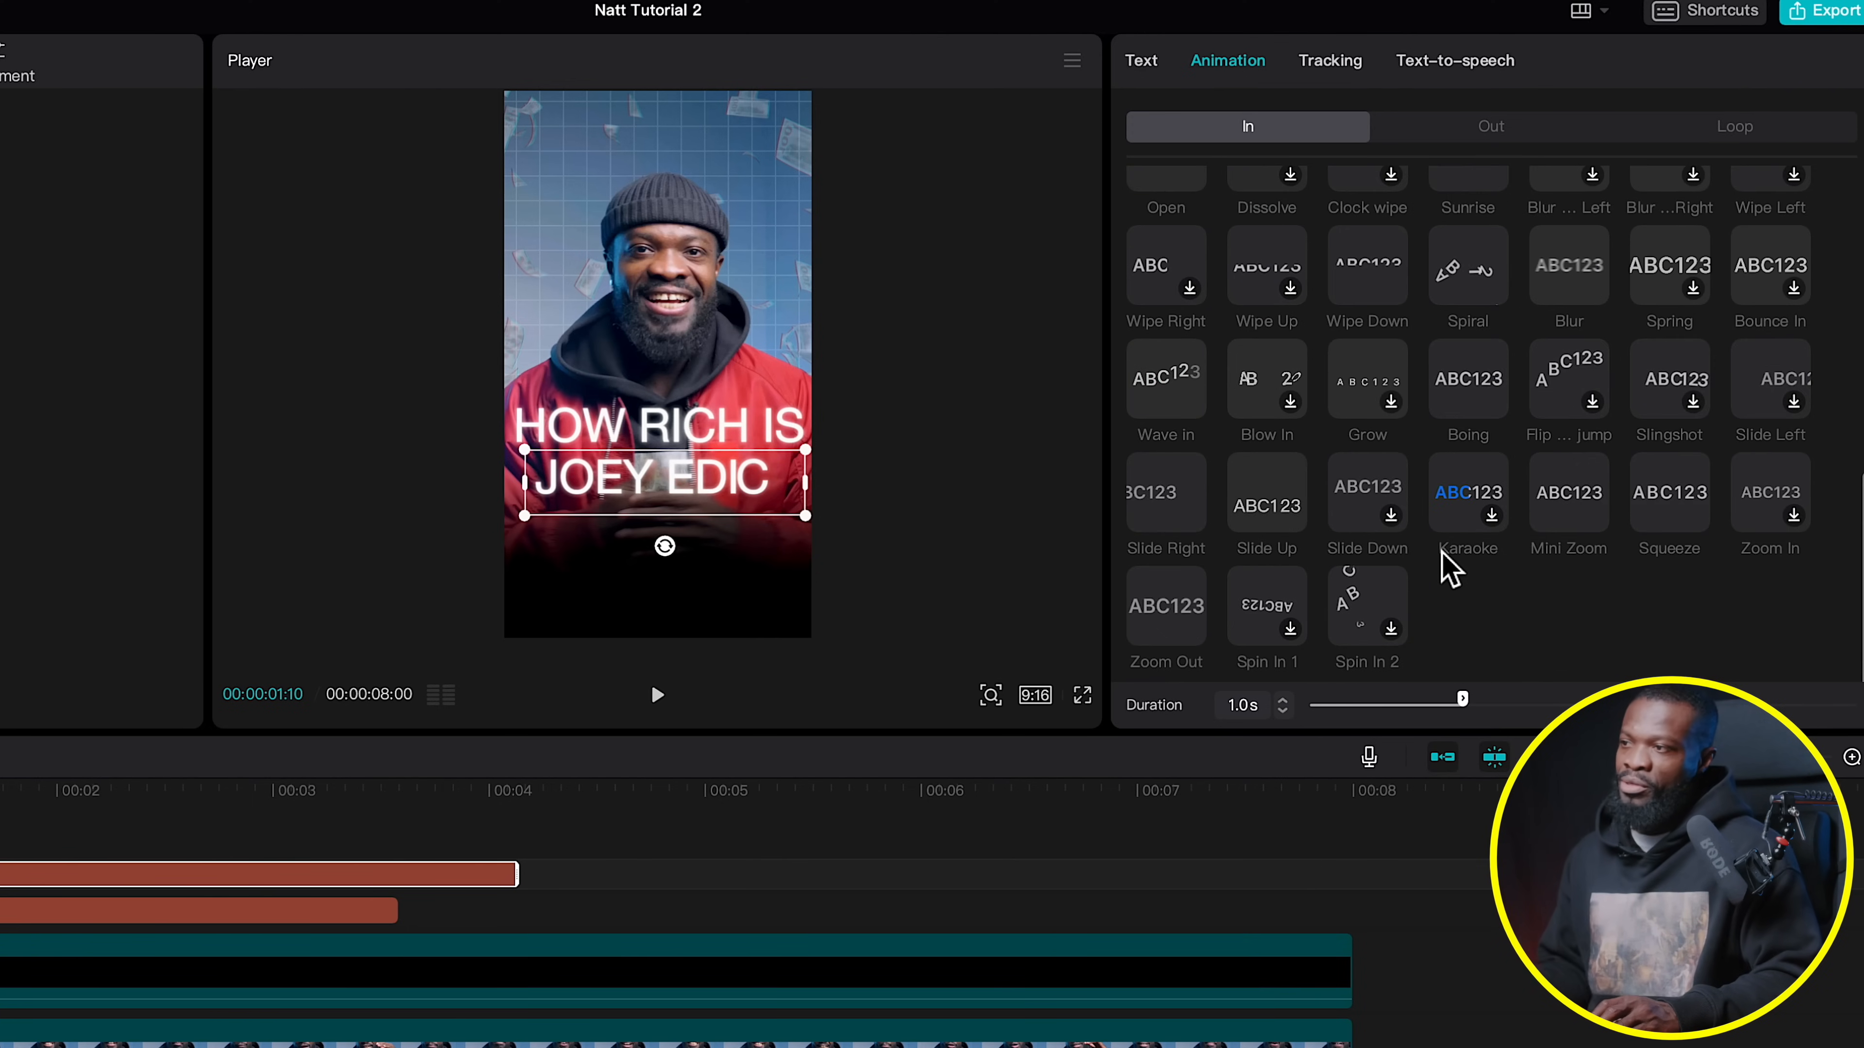
{"action": "left_click", "coordinate": [1267, 500]}
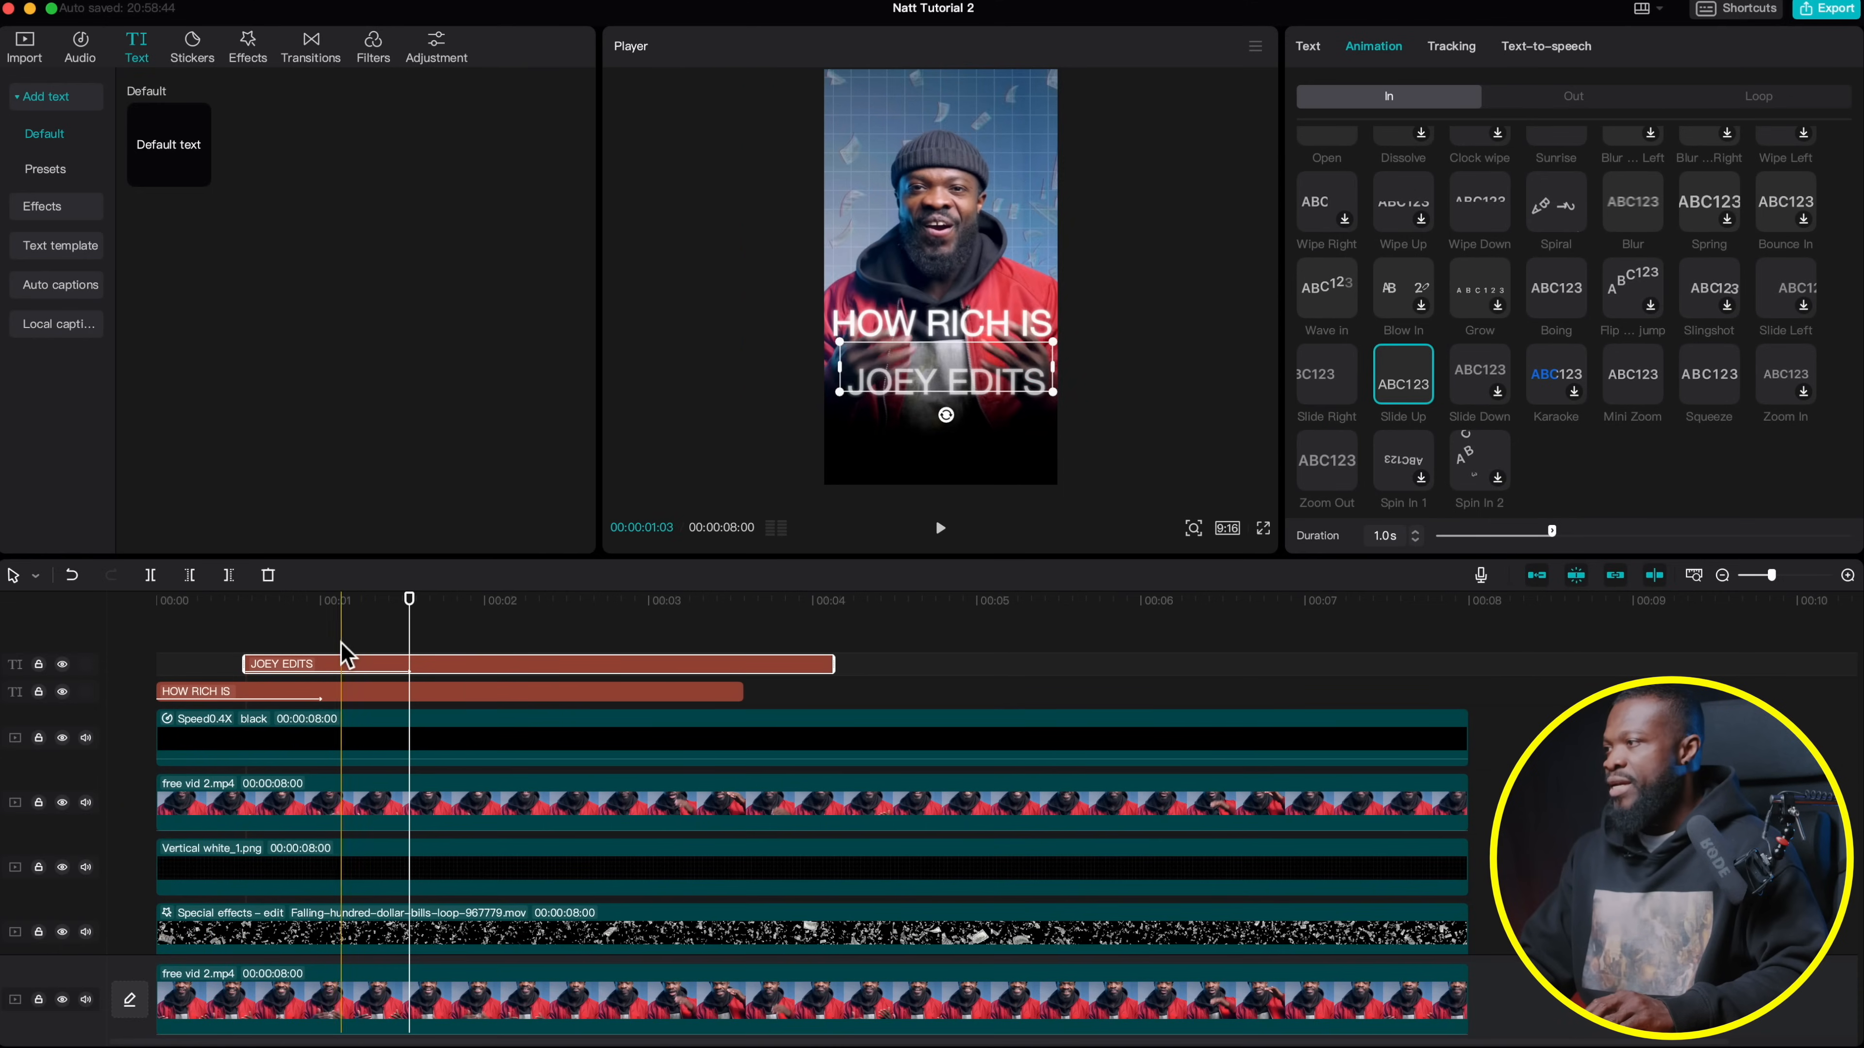
Try a red fill colour on the JOEY EDITS text
{"action": "left_click", "coordinate": [455, 662]}
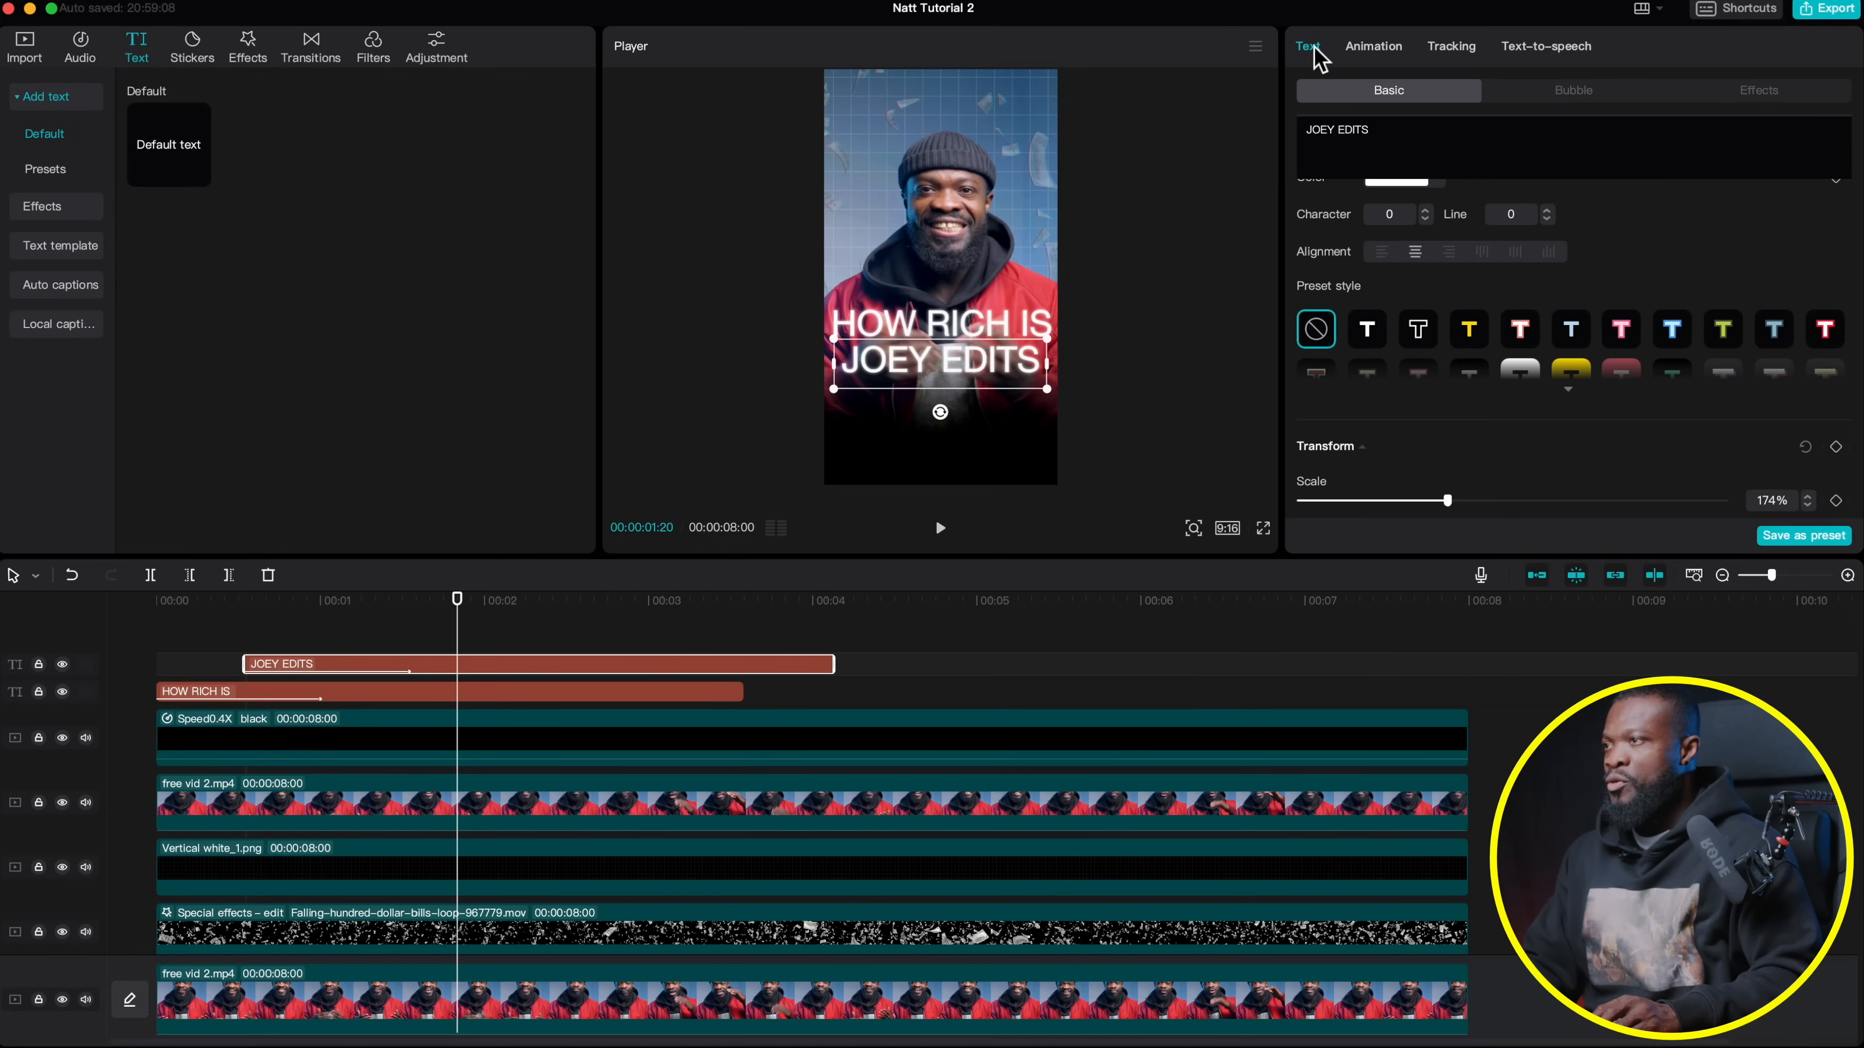
{"action": "scroll", "coordinate": [1438, 361], "scroll_direction": "down", "scroll_amount": 5}
{"action": "scroll", "coordinate": [1435, 359], "scroll_direction": "up", "scroll_amount": 10}
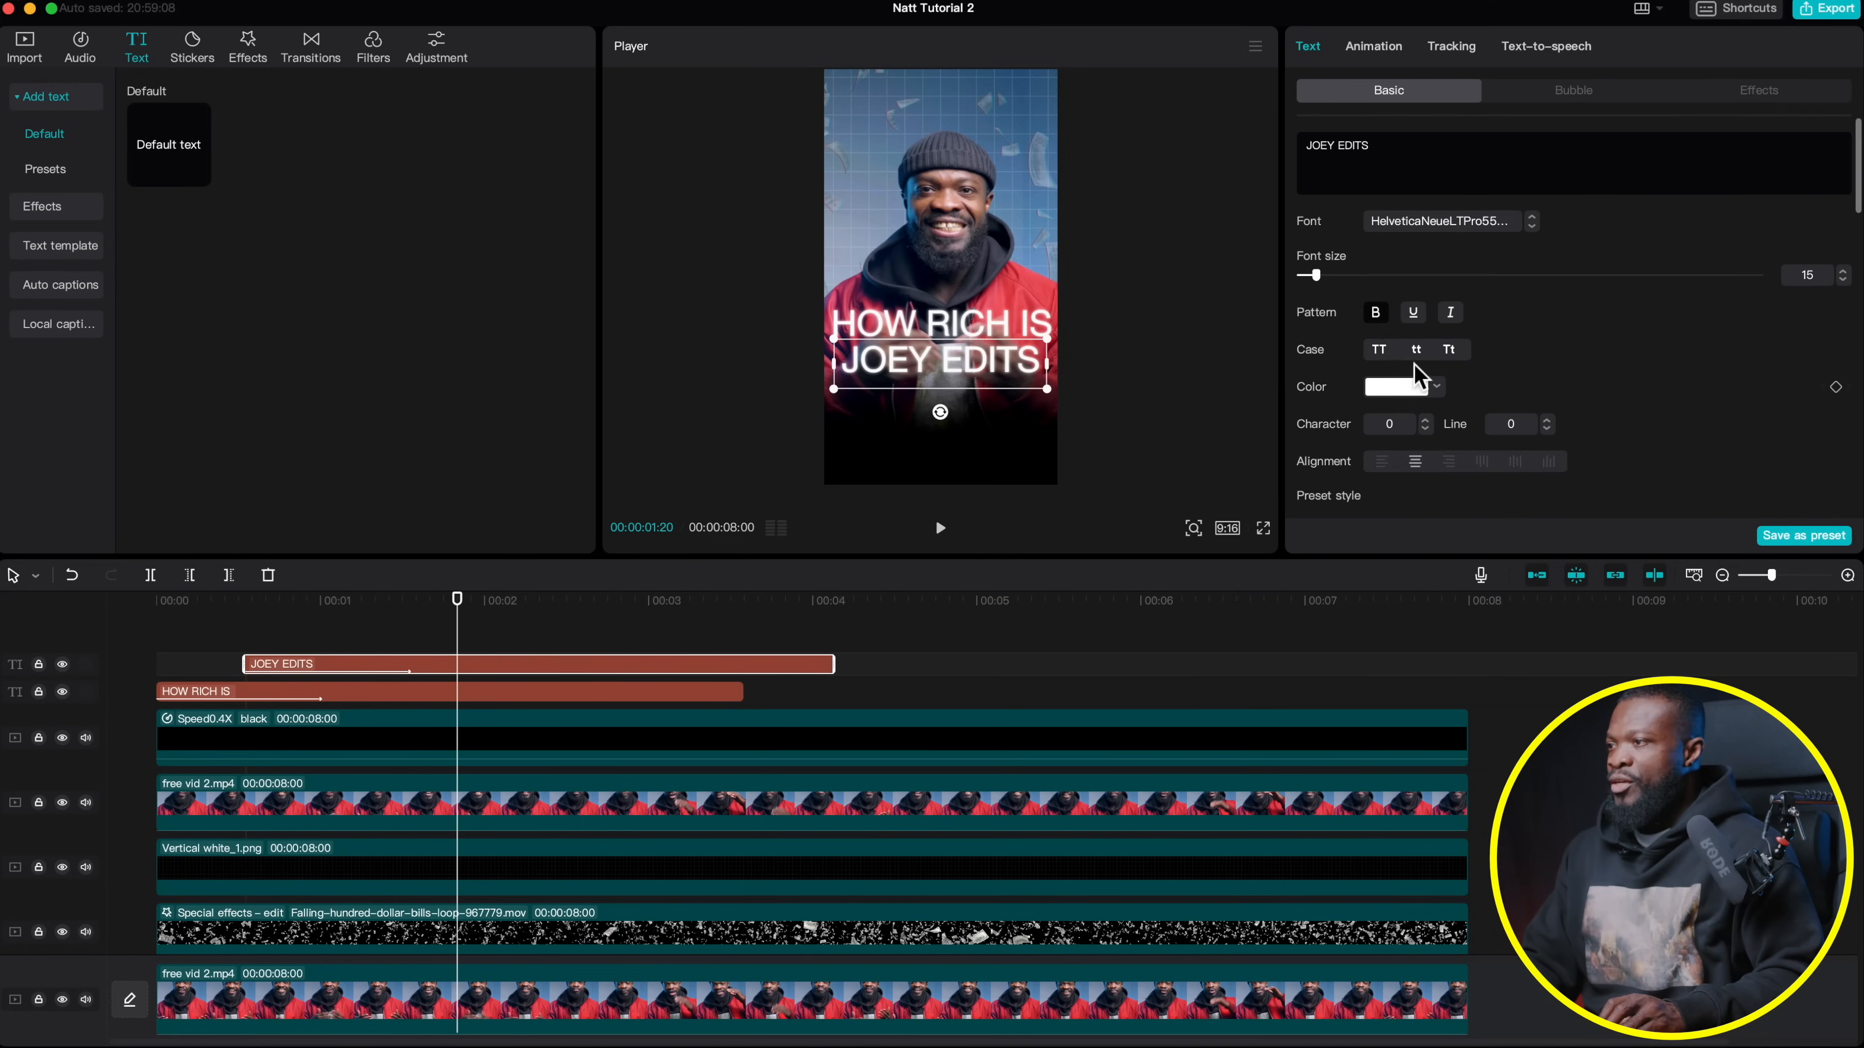
{"action": "left_click", "coordinate": [1397, 387]}
{"action": "left_click", "coordinate": [1415, 429]}
{"action": "left_click", "coordinate": [1572, 404]}
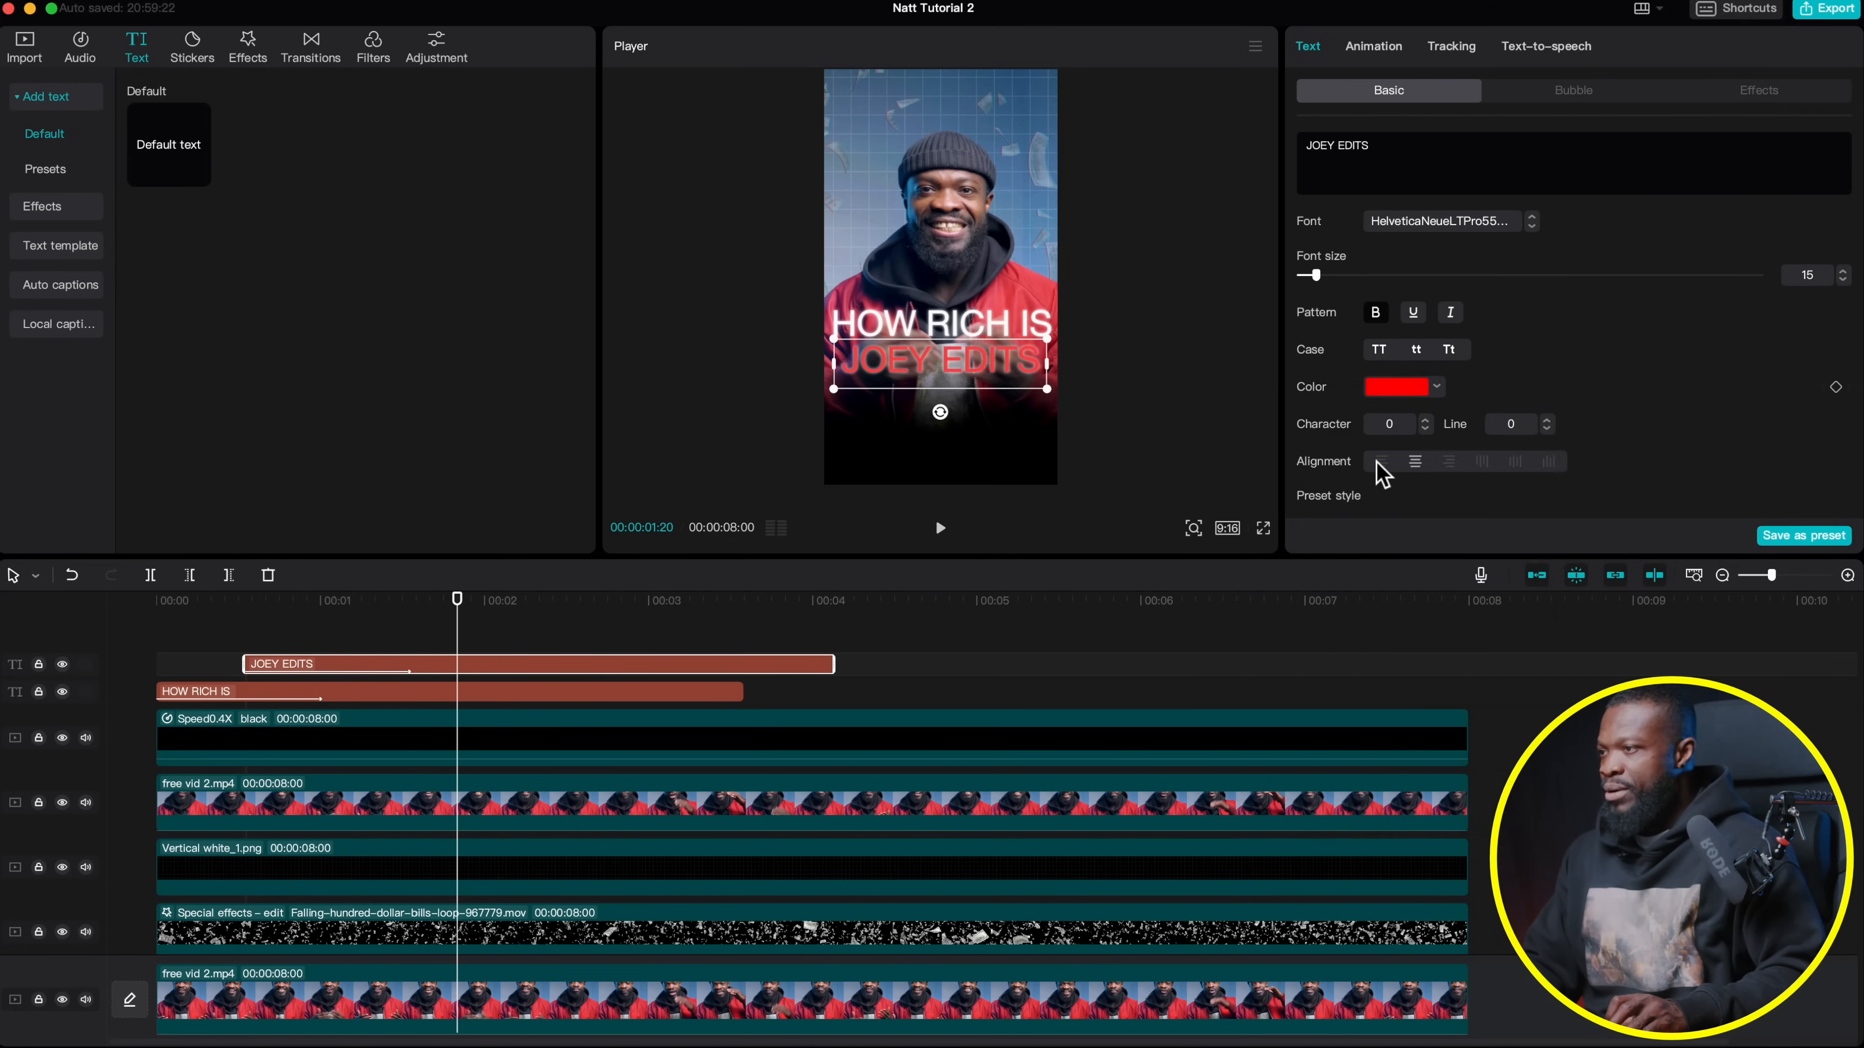
Try a red FF0000 glow on the JOEY EDITS text, then undo the red glow and fill colours
{"action": "scroll", "coordinate": [1386, 467], "scroll_direction": "down", "scroll_amount": 5}
{"action": "scroll", "coordinate": [1385, 467], "scroll_direction": "down", "scroll_amount": 4}
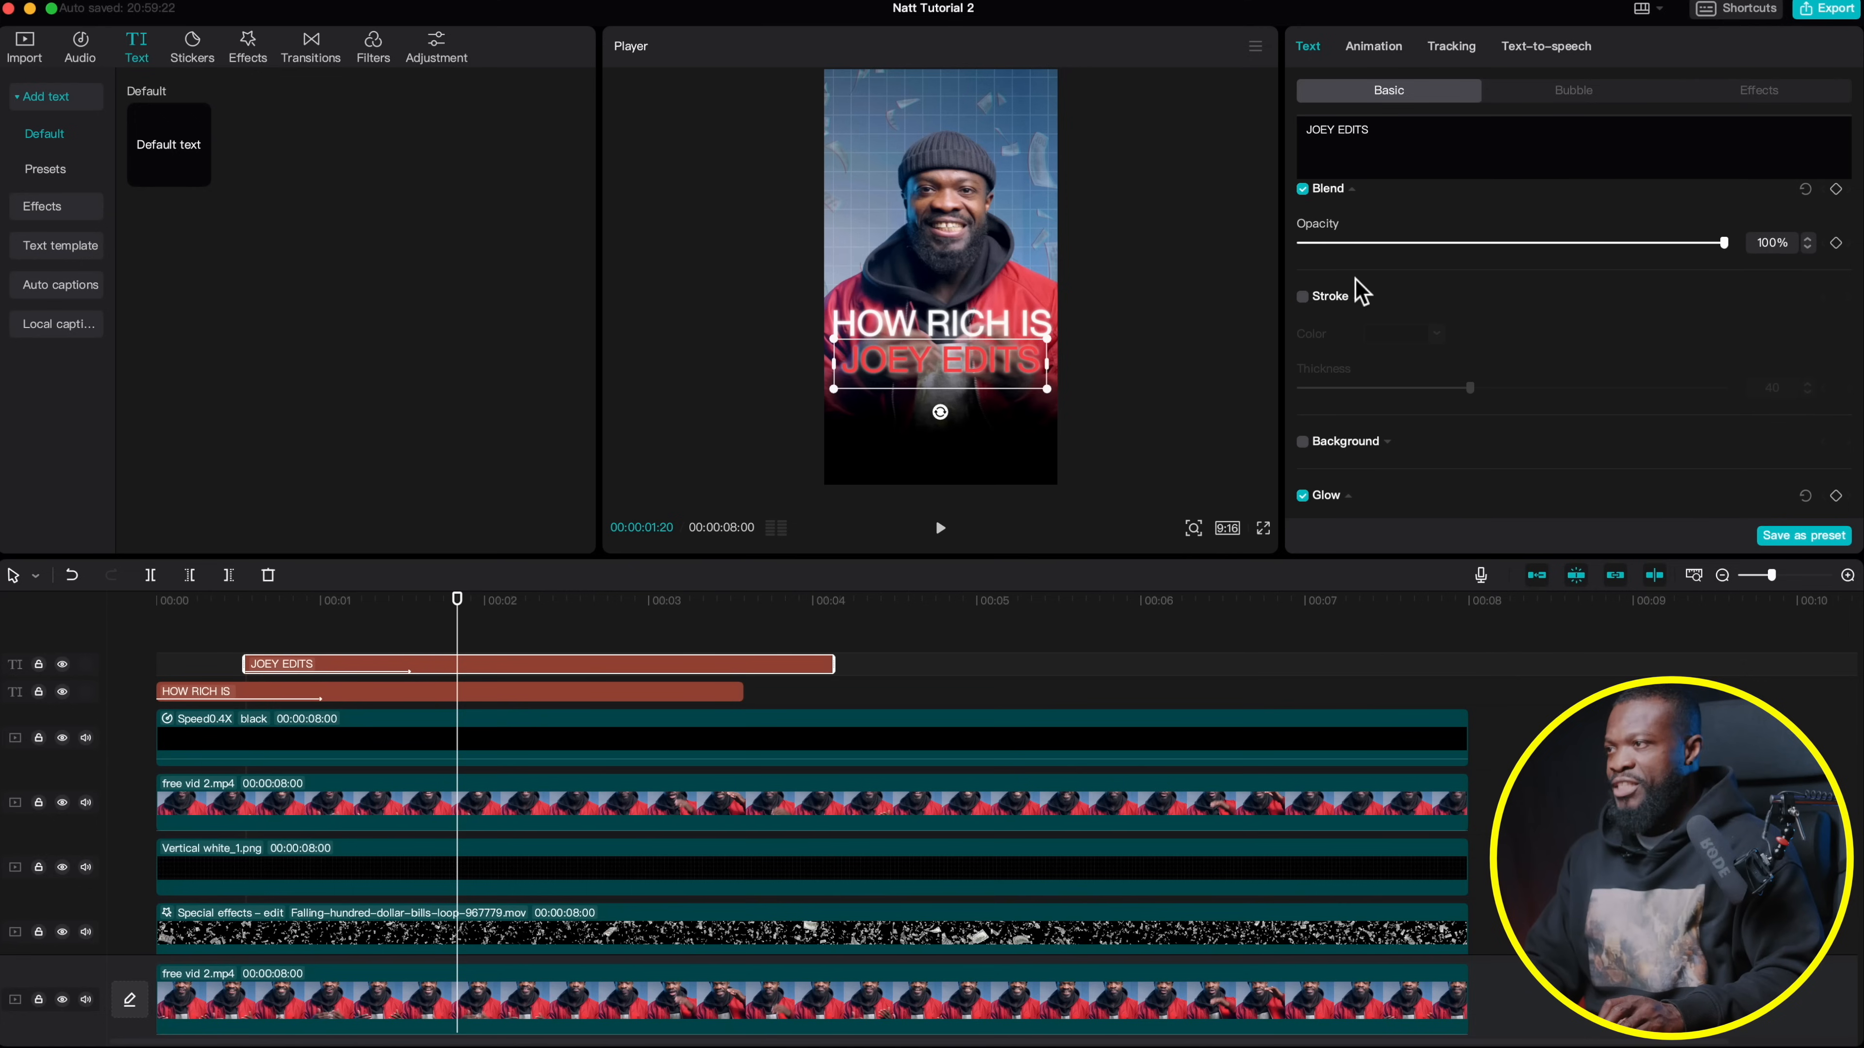
{"action": "scroll", "coordinate": [1359, 293], "scroll_direction": "up", "scroll_amount": 5}
{"action": "scroll", "coordinate": [1335, 321], "scroll_direction": "down", "scroll_amount": 10}
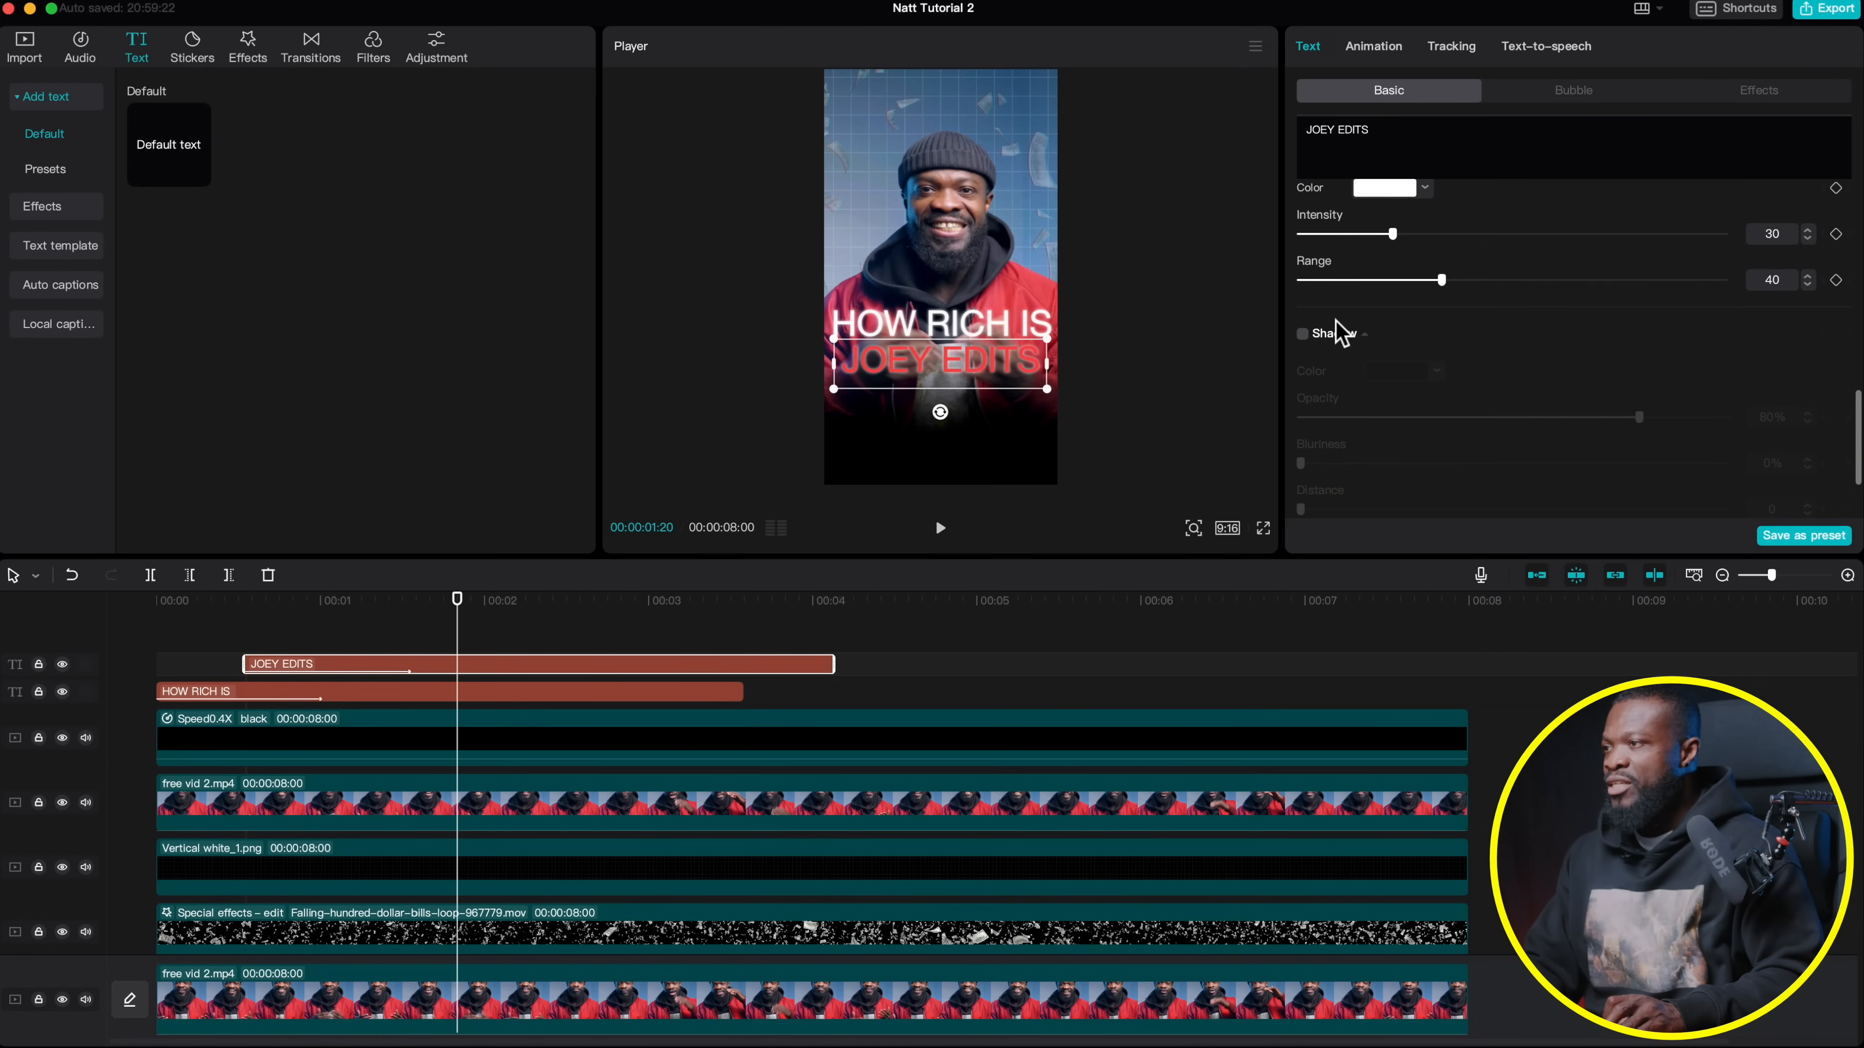
{"action": "scroll", "coordinate": [1357, 250], "scroll_direction": "up", "scroll_amount": 2}
{"action": "left_click", "coordinate": [1387, 288]}
{"action": "left_click", "coordinate": [1526, 317]}
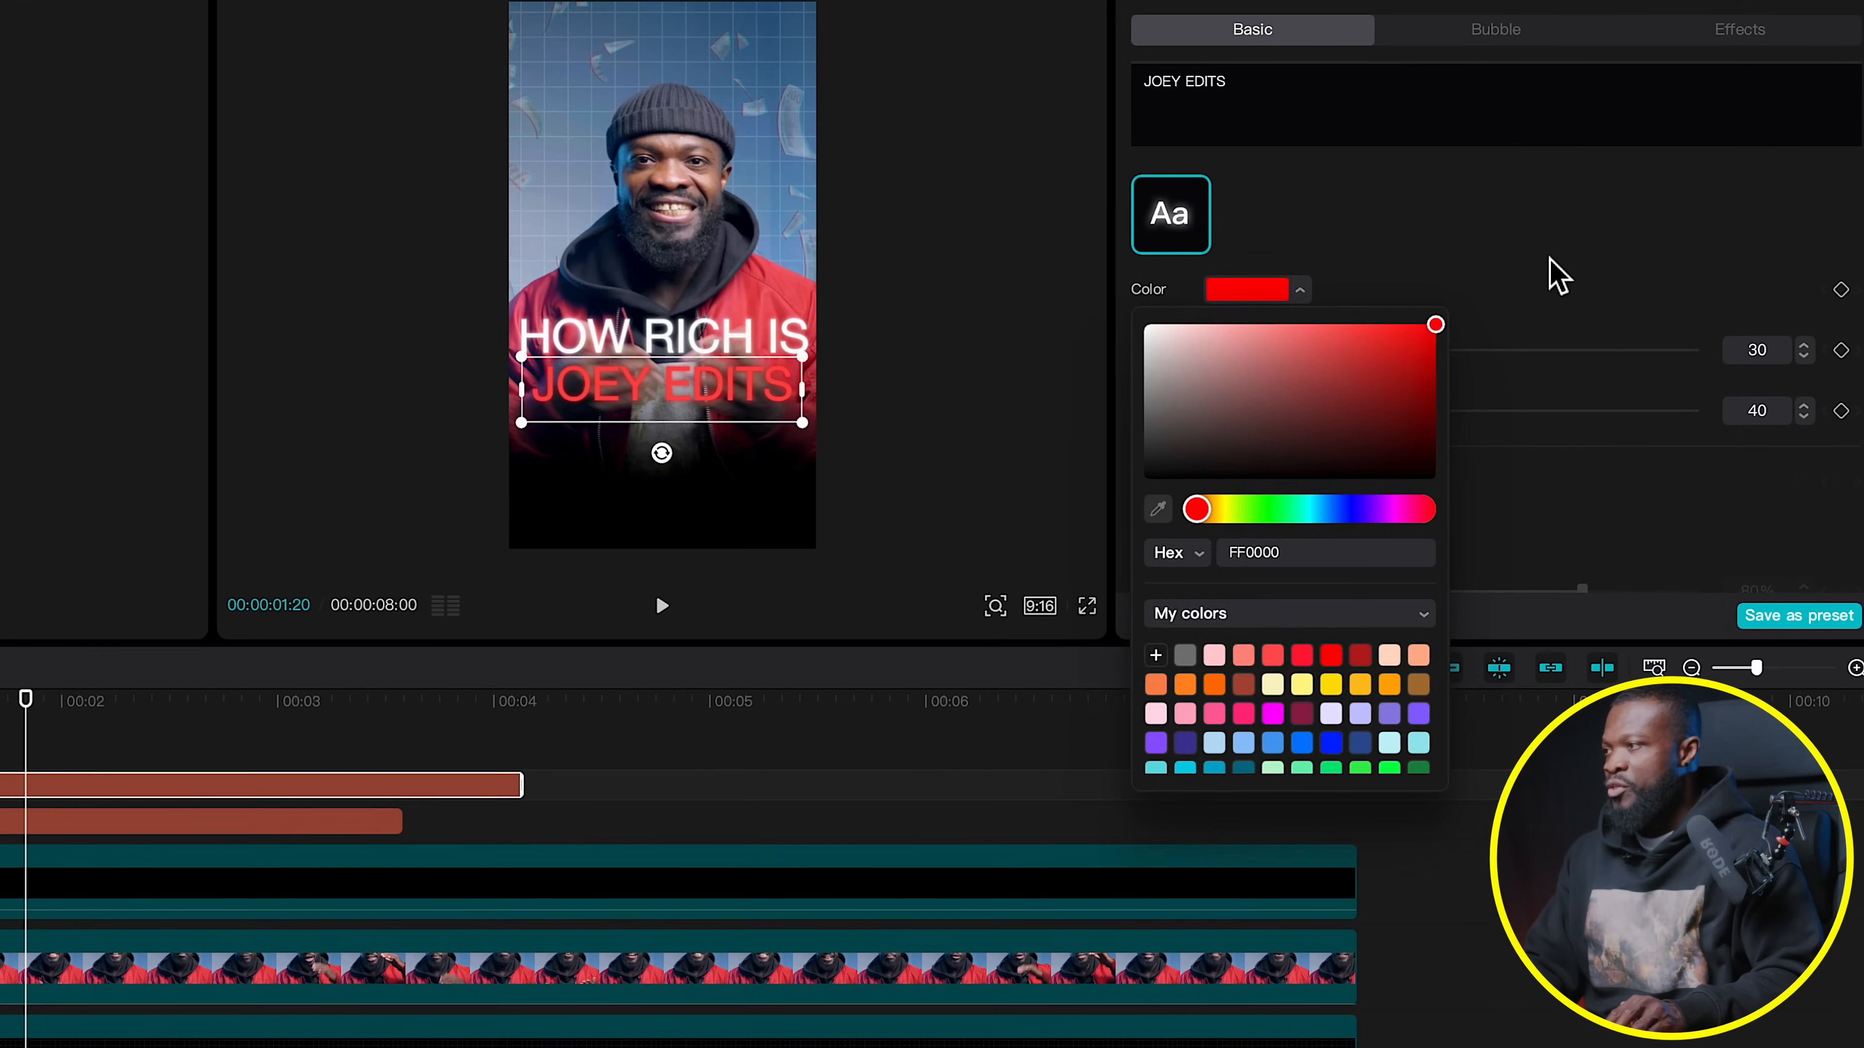
{"action": "left_click", "coordinate": [1555, 275]}
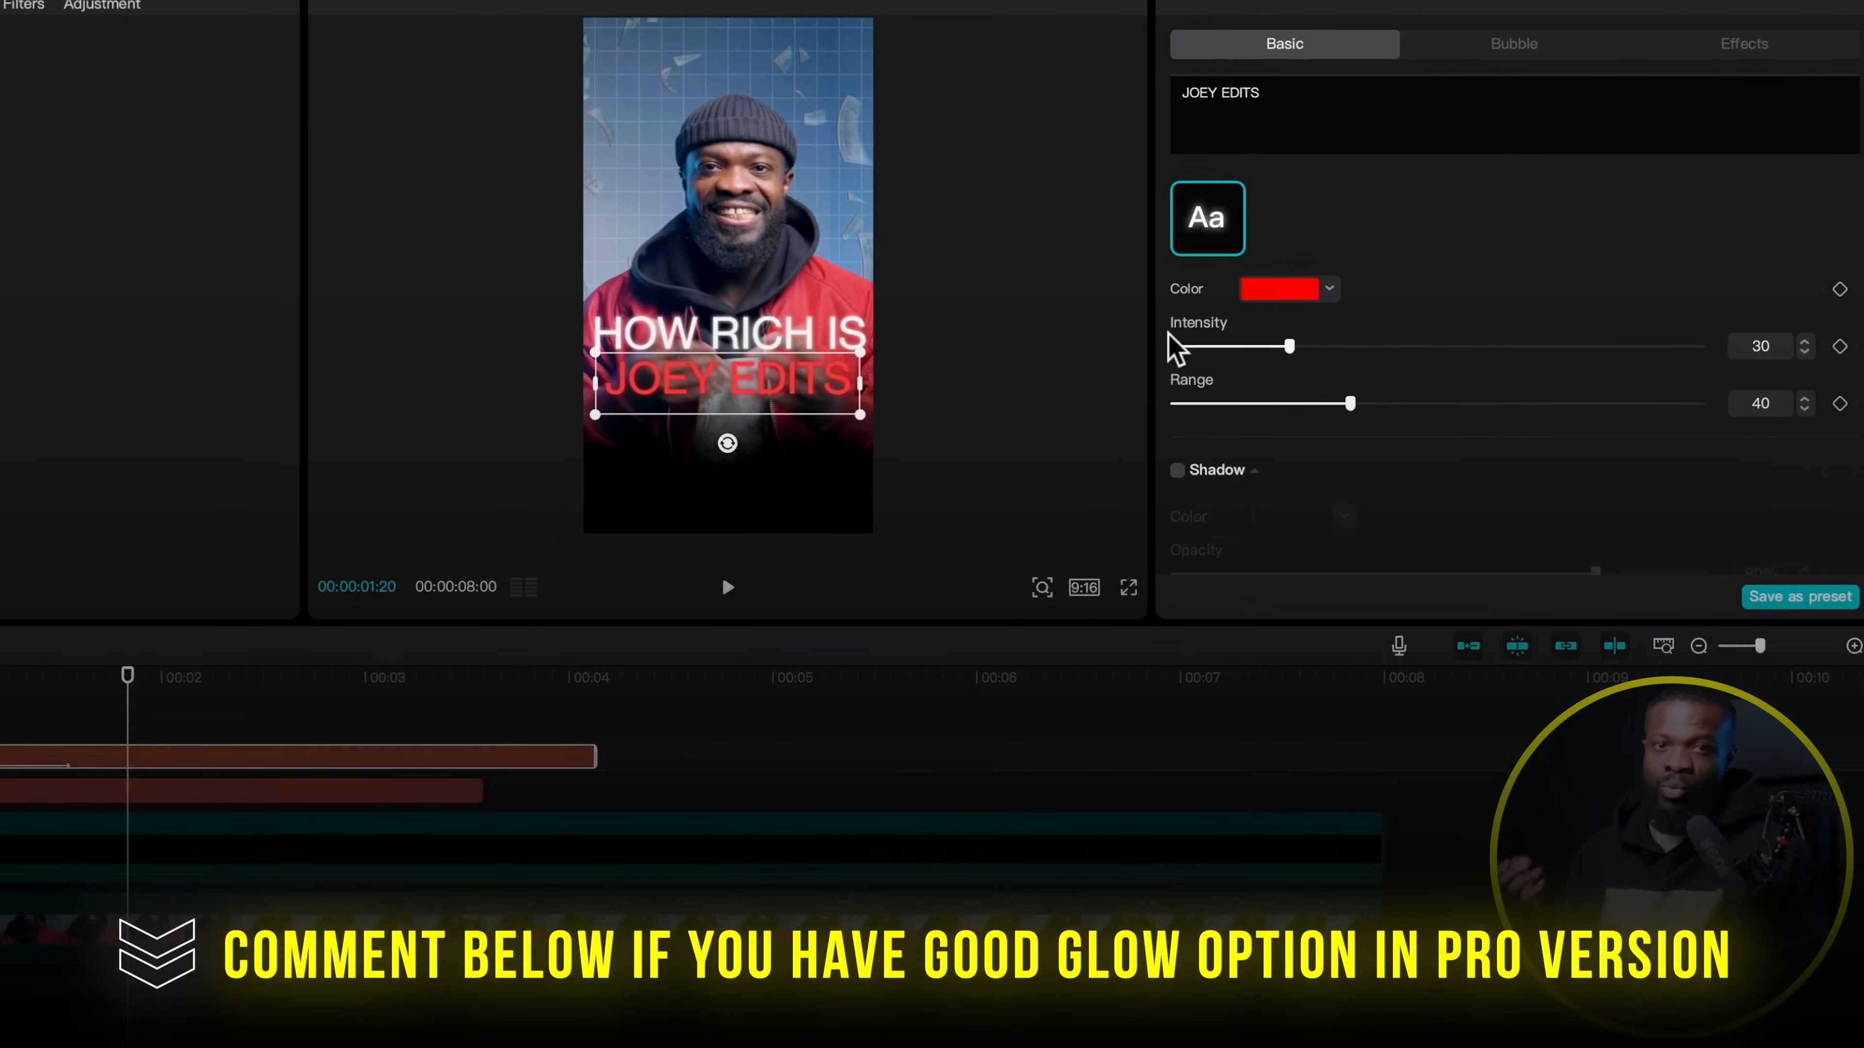
{"action": "key", "text": "super+z"}
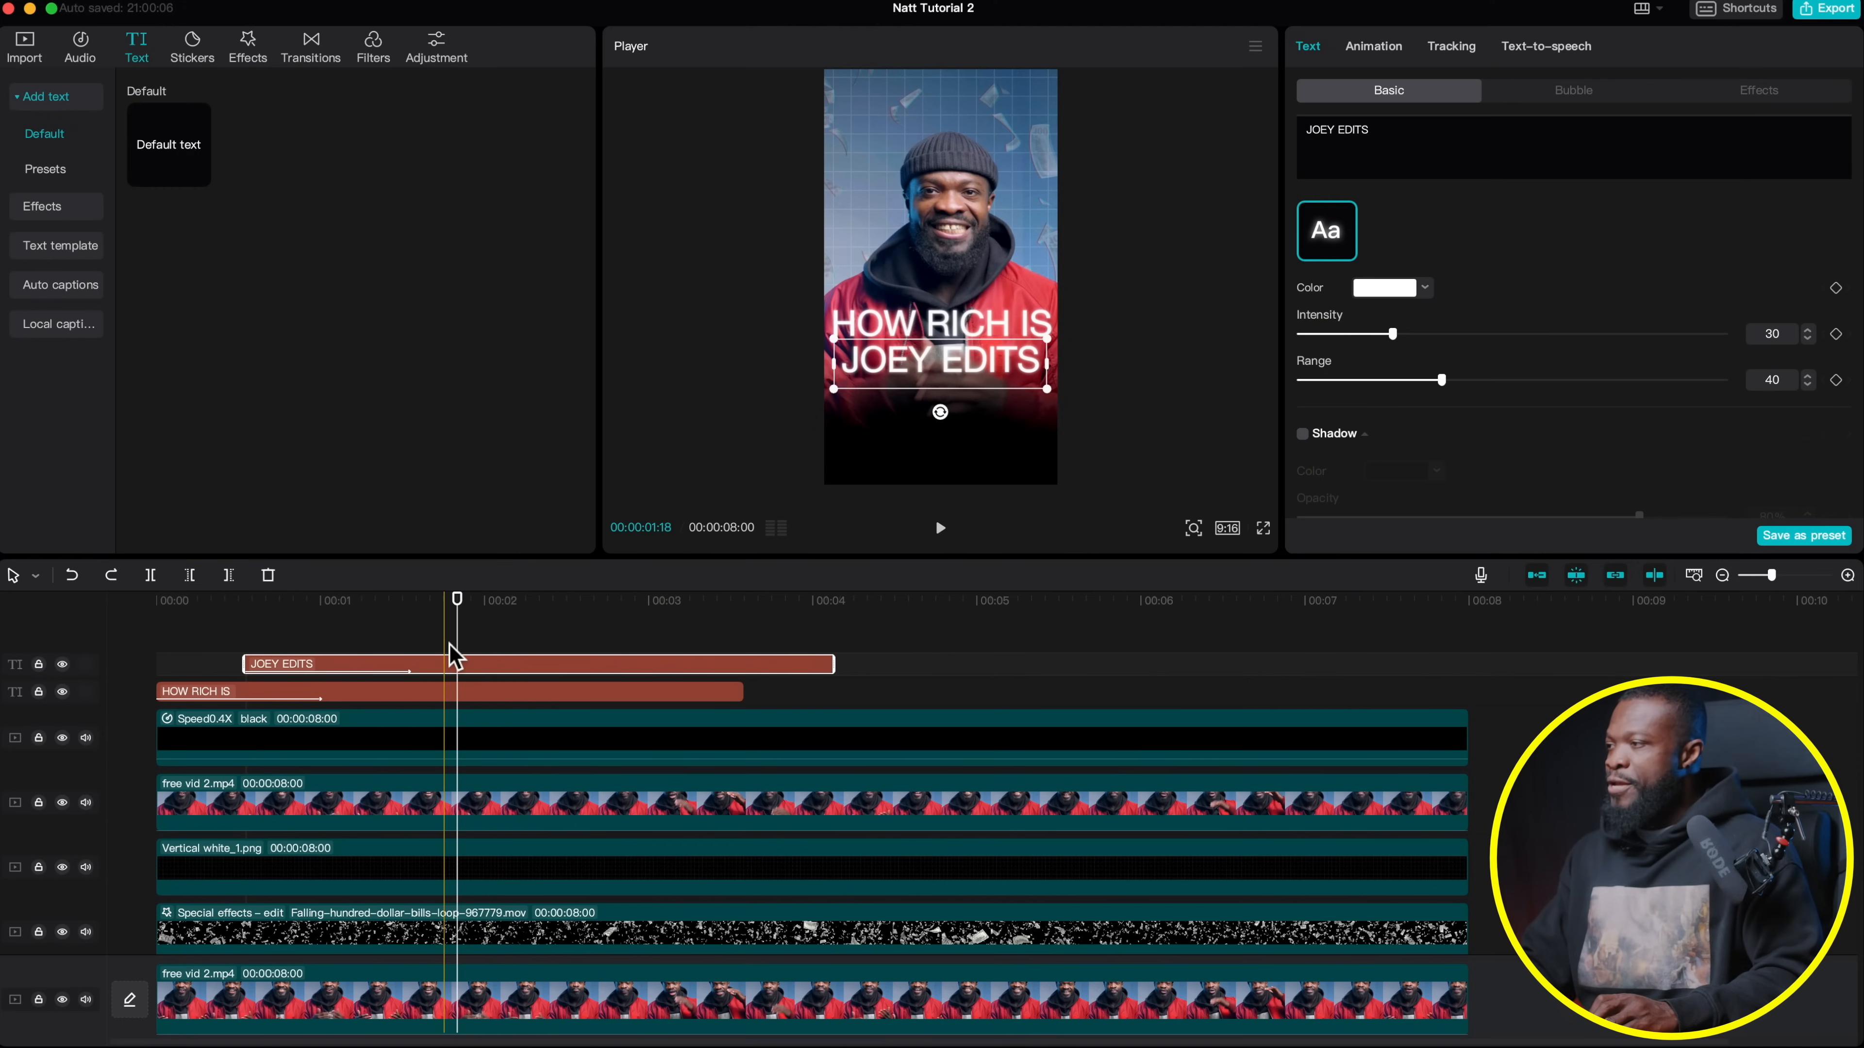
Place the portrait photo P1400822-EditIG.jpg on a new track above the text clips, starting at about 1 second
{"action": "left_click", "coordinate": [27, 48]}
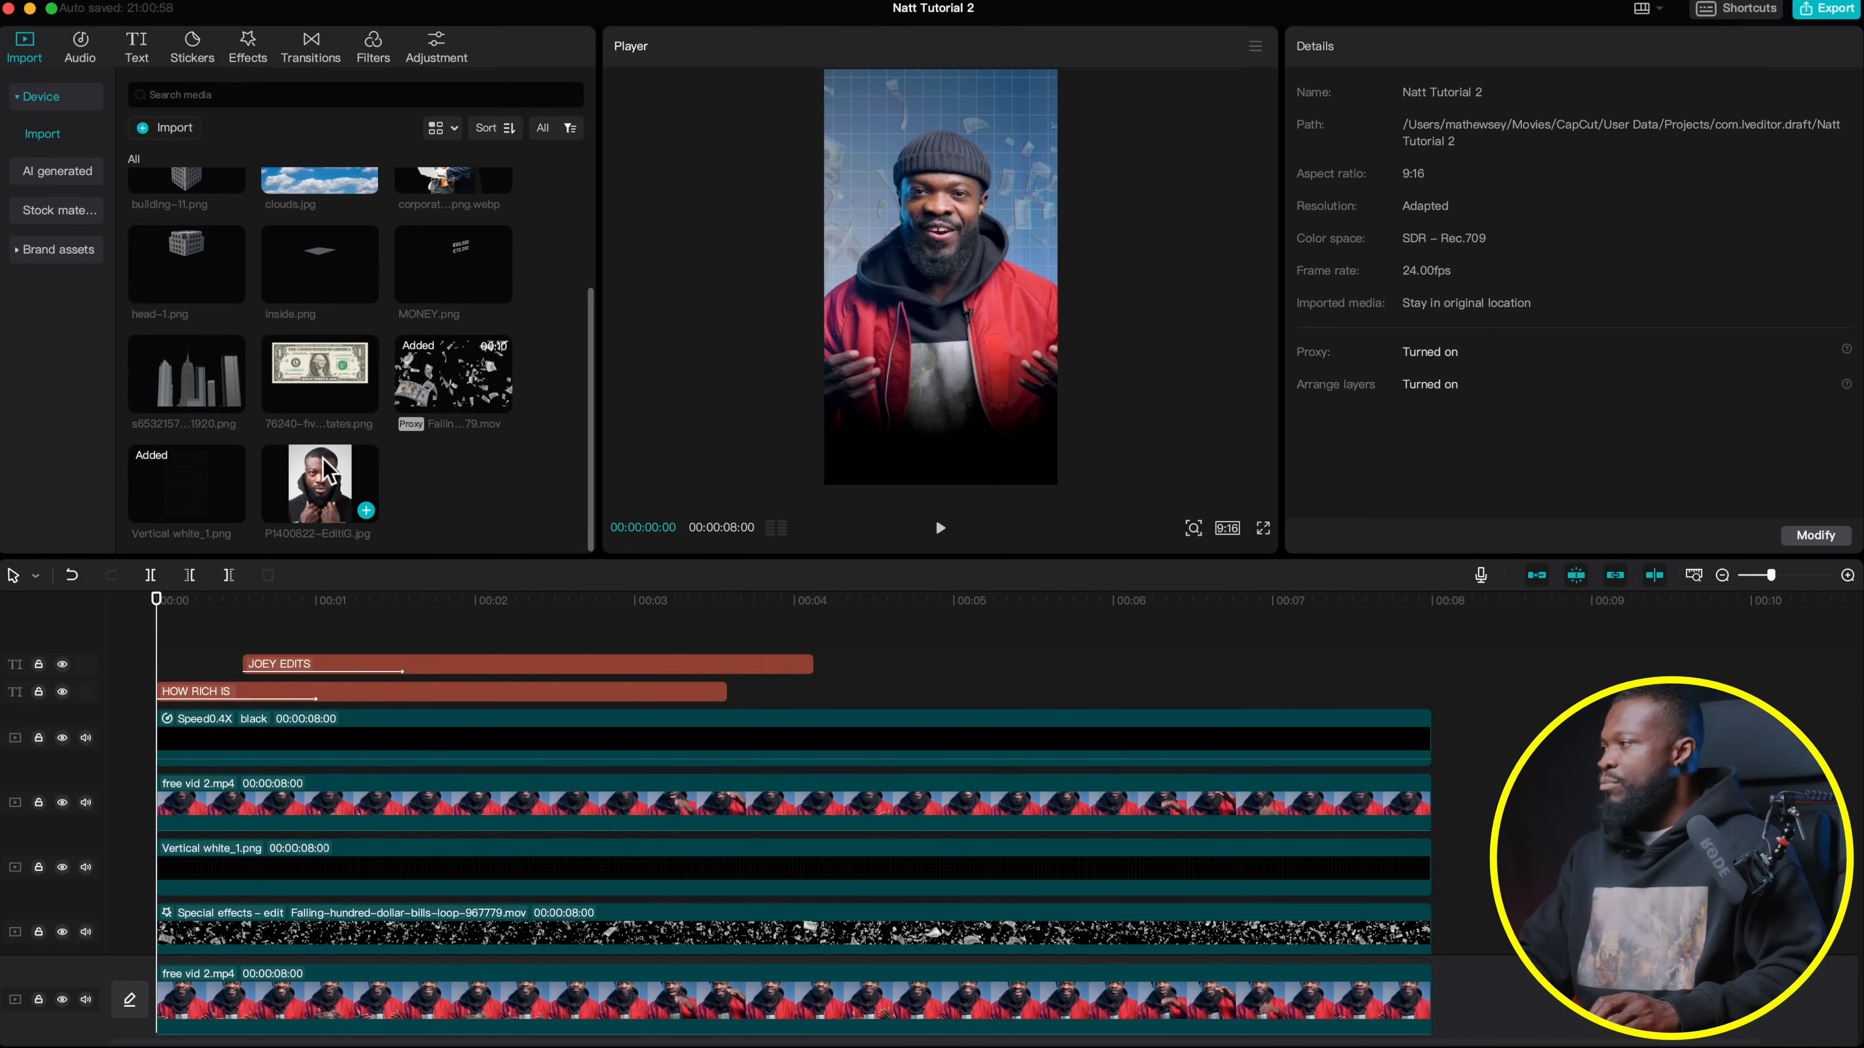
{"action": "left_click", "coordinate": [317, 481]}
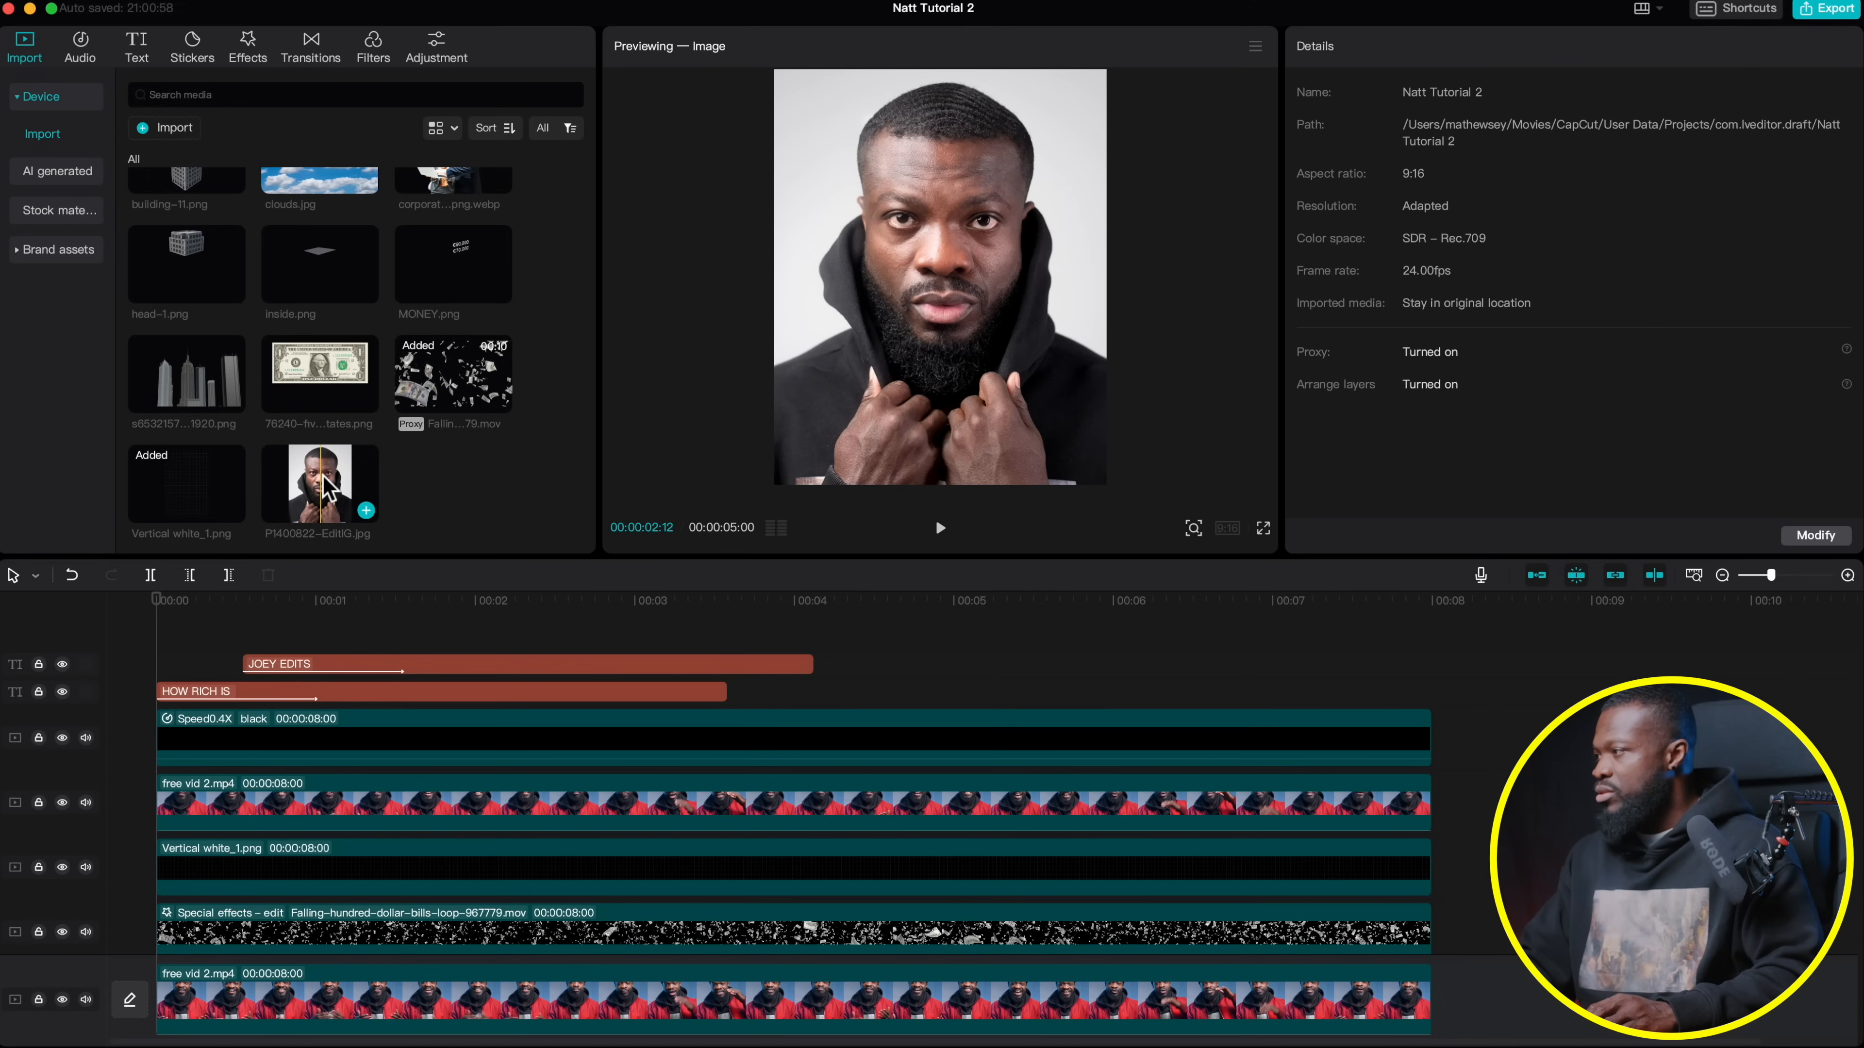
{"action": "left_click_drag", "start_coordinate": [327, 489], "coordinate": [335, 630]}
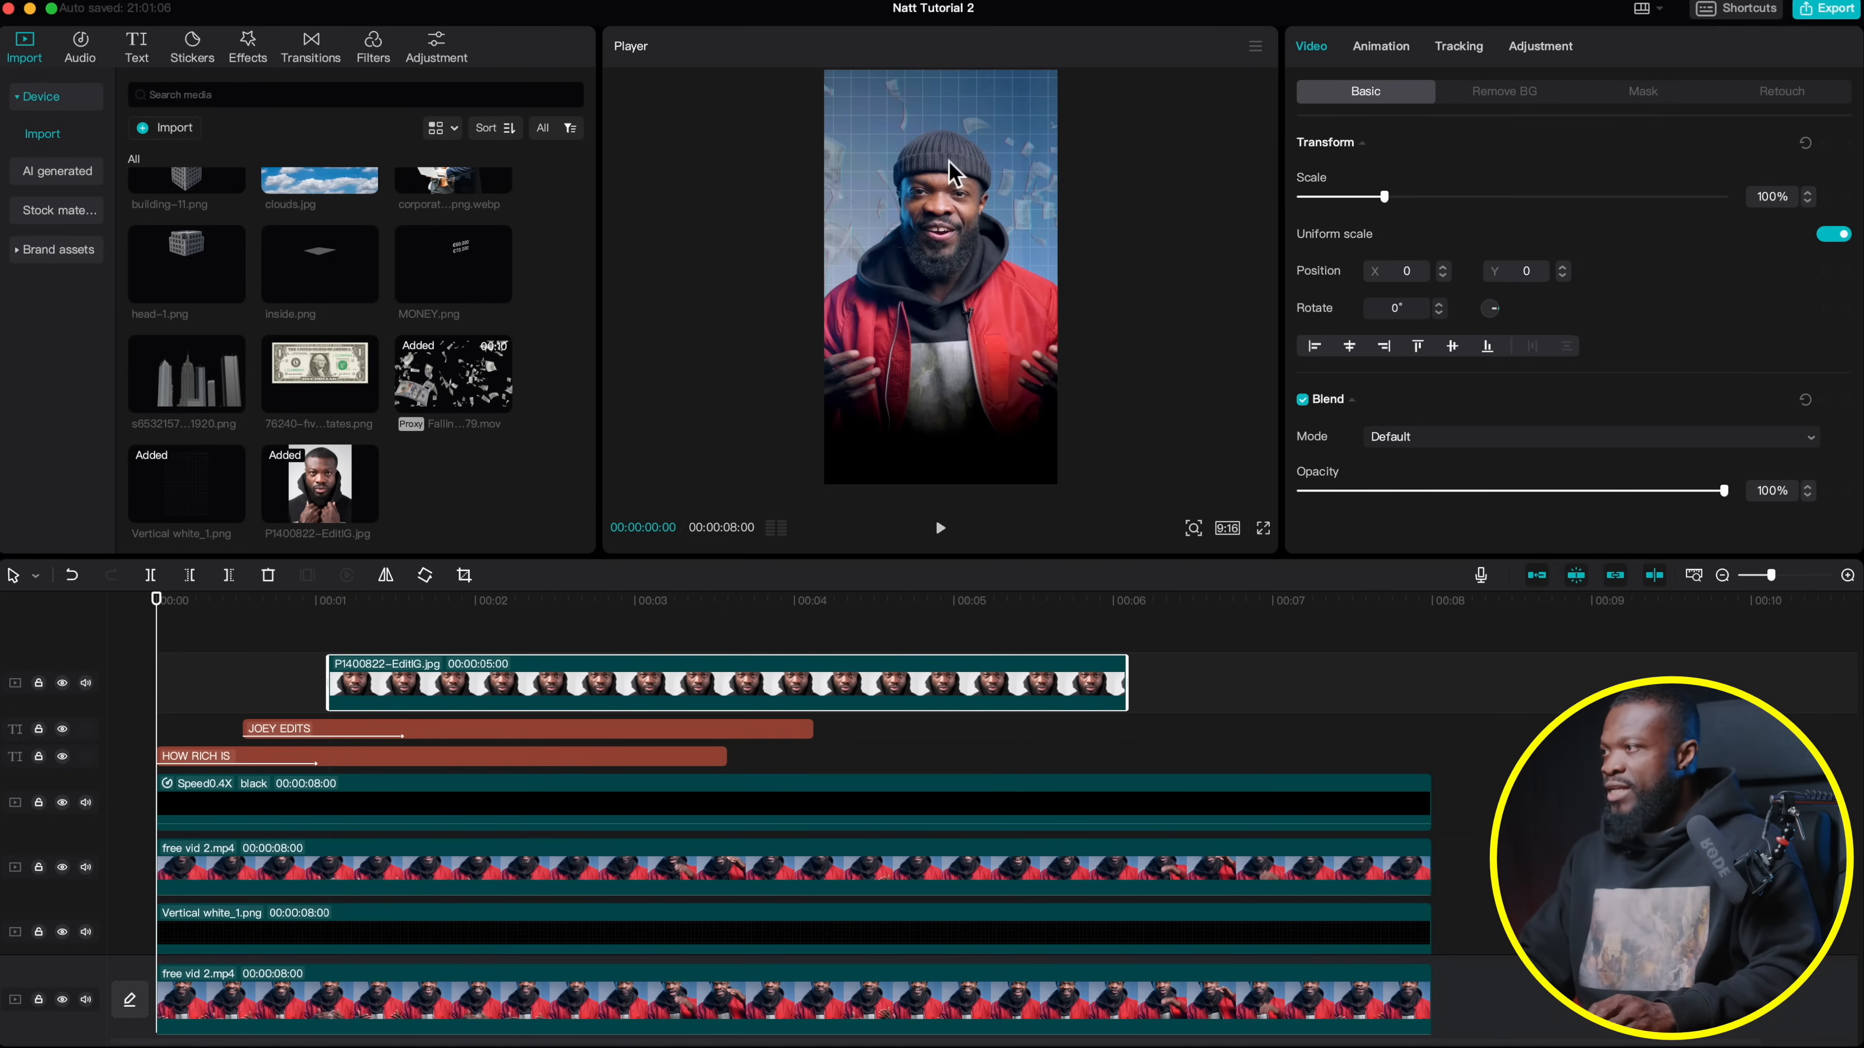
Remove the portrait photo's background with Auto removal
{"action": "left_click", "coordinate": [501, 601]}
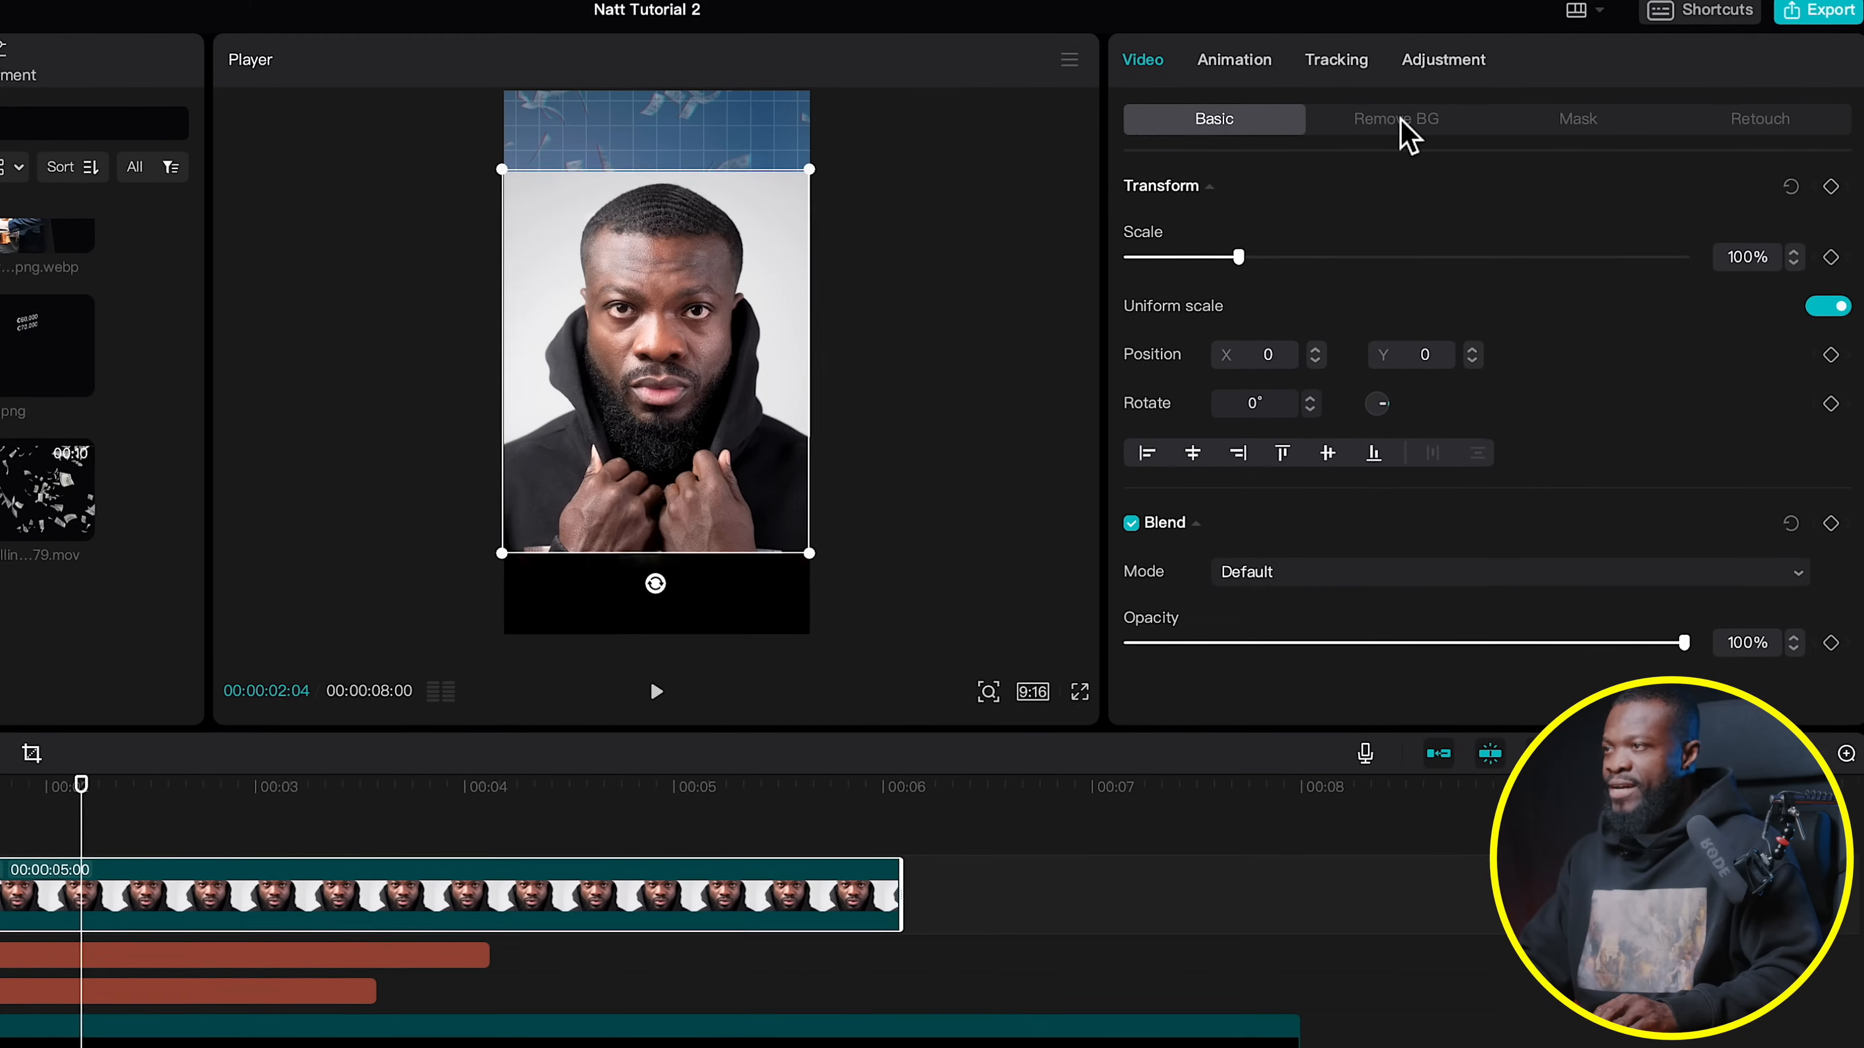
{"action": "left_click", "coordinate": [1507, 94]}
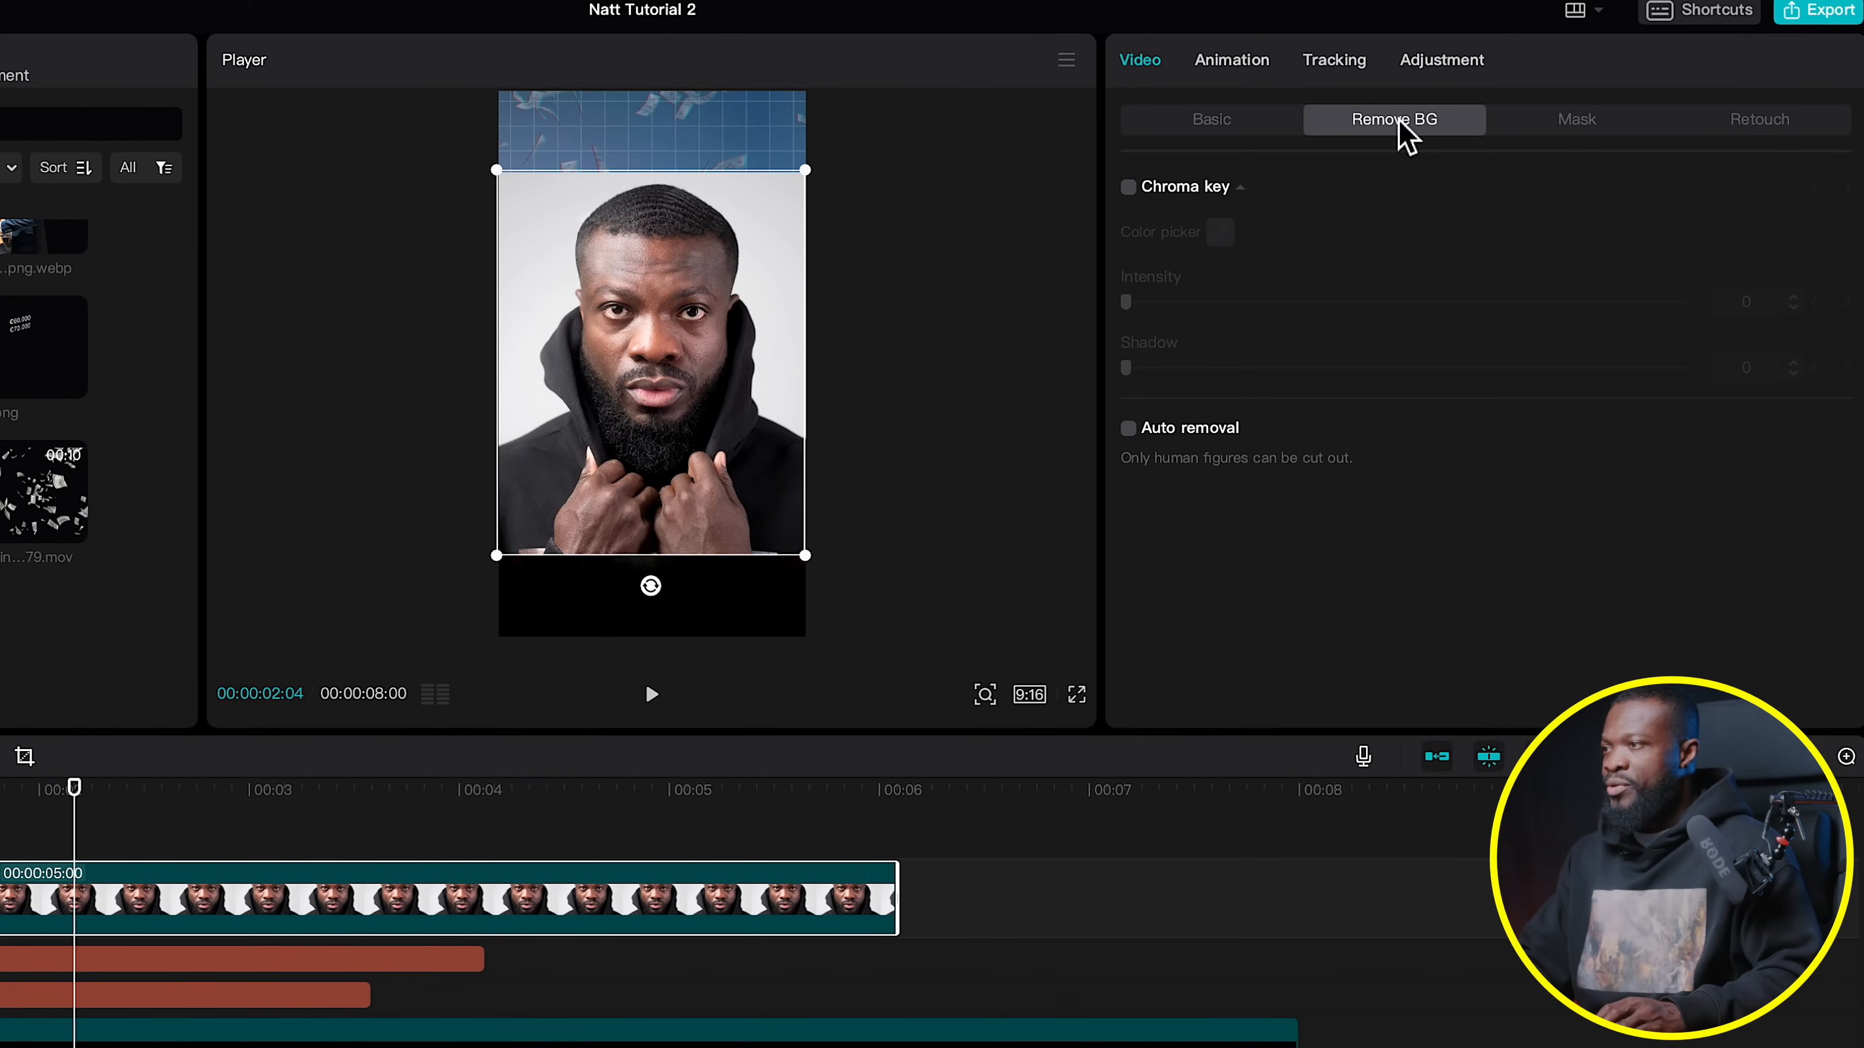
{"action": "left_click", "coordinate": [1130, 430]}
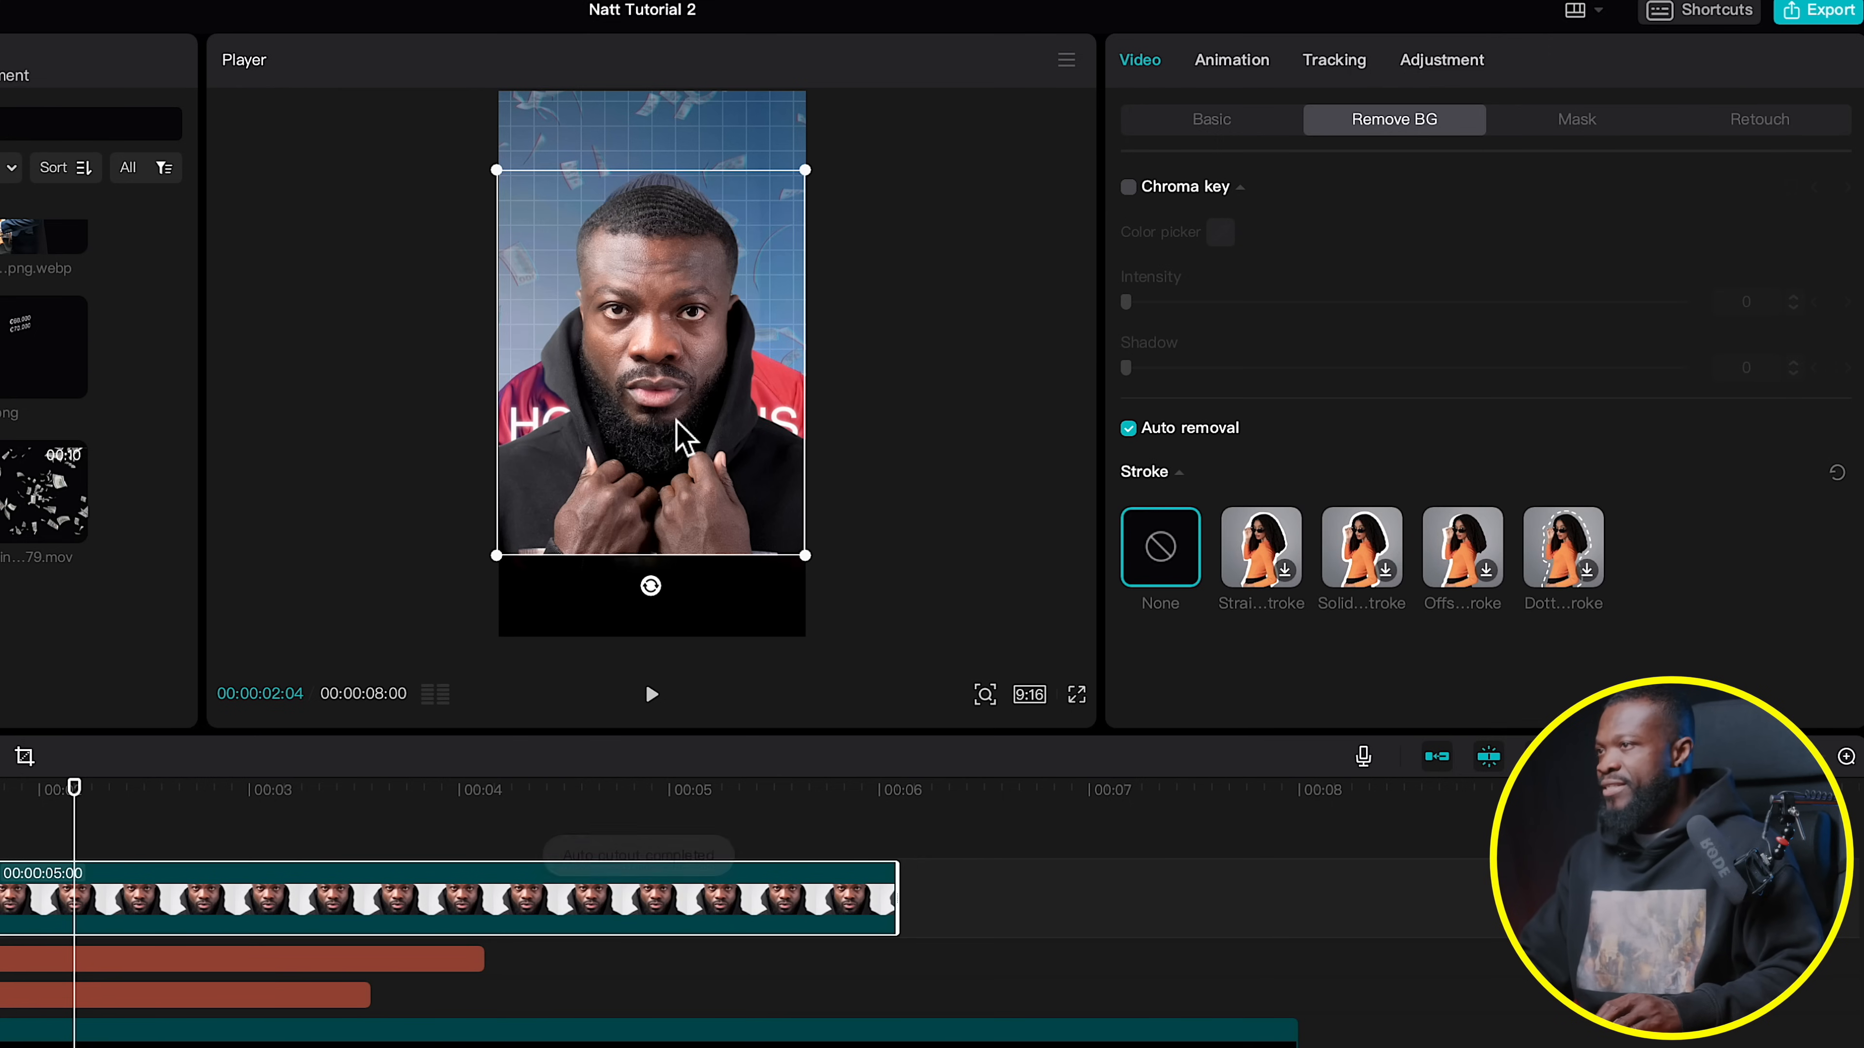
Apply a Rectangle mask to the portrait photo, enlarged to about 937 × 1172 around the head and shoulders
{"action": "left_click", "coordinate": [1575, 129]}
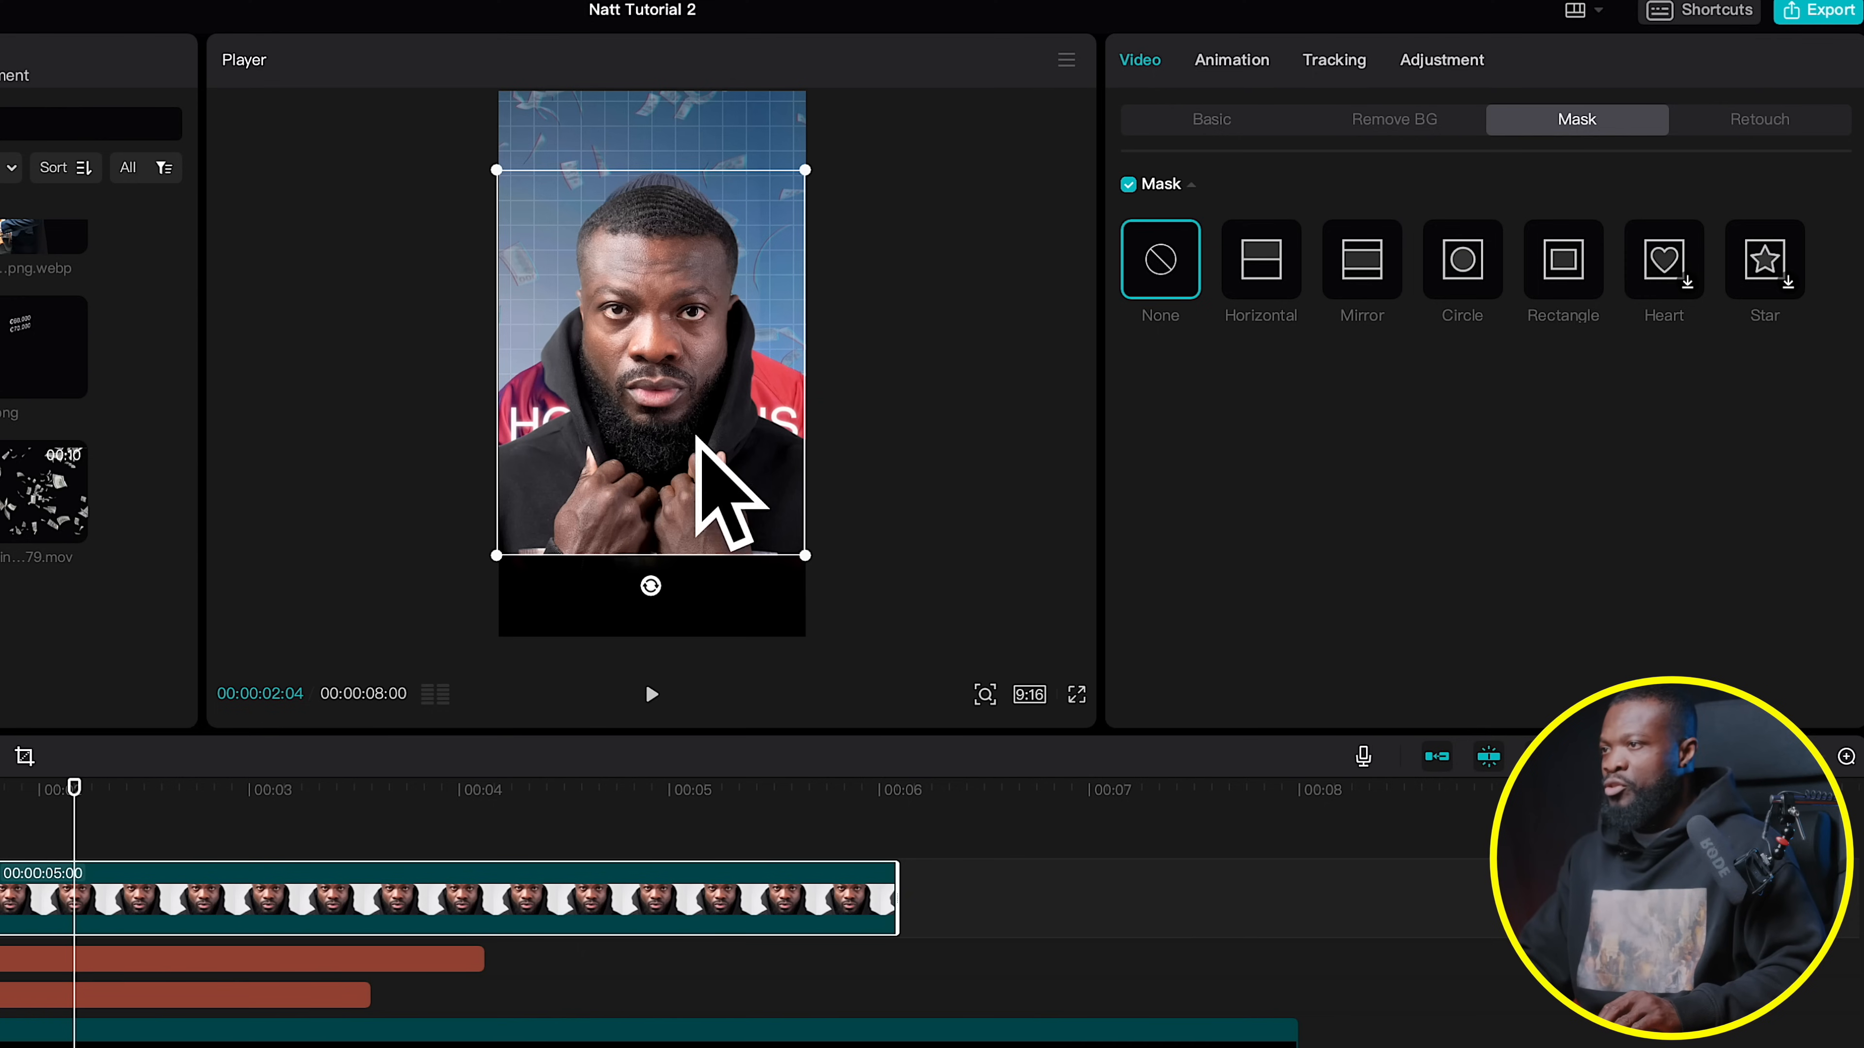
{"action": "left_click", "coordinate": [1566, 282]}
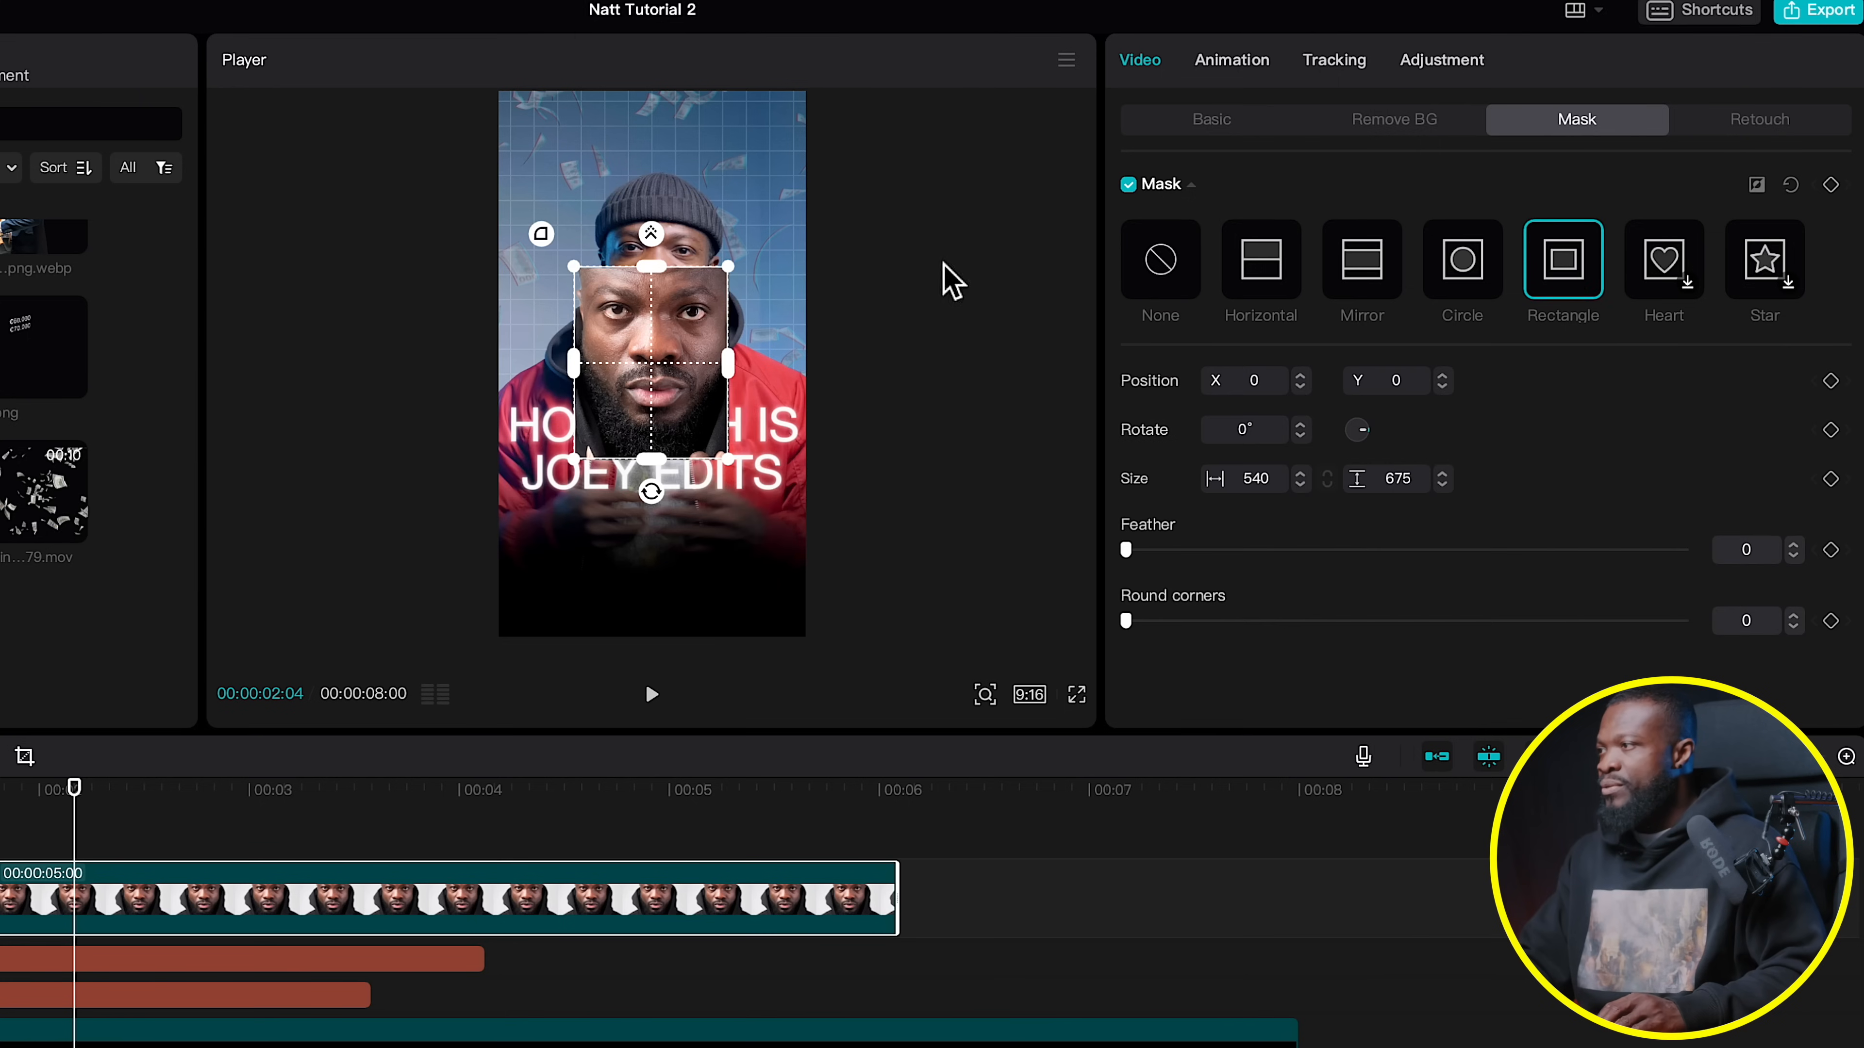
{"action": "left_click_drag", "start_coordinate": [778, 253], "coordinate": [806, 92]}
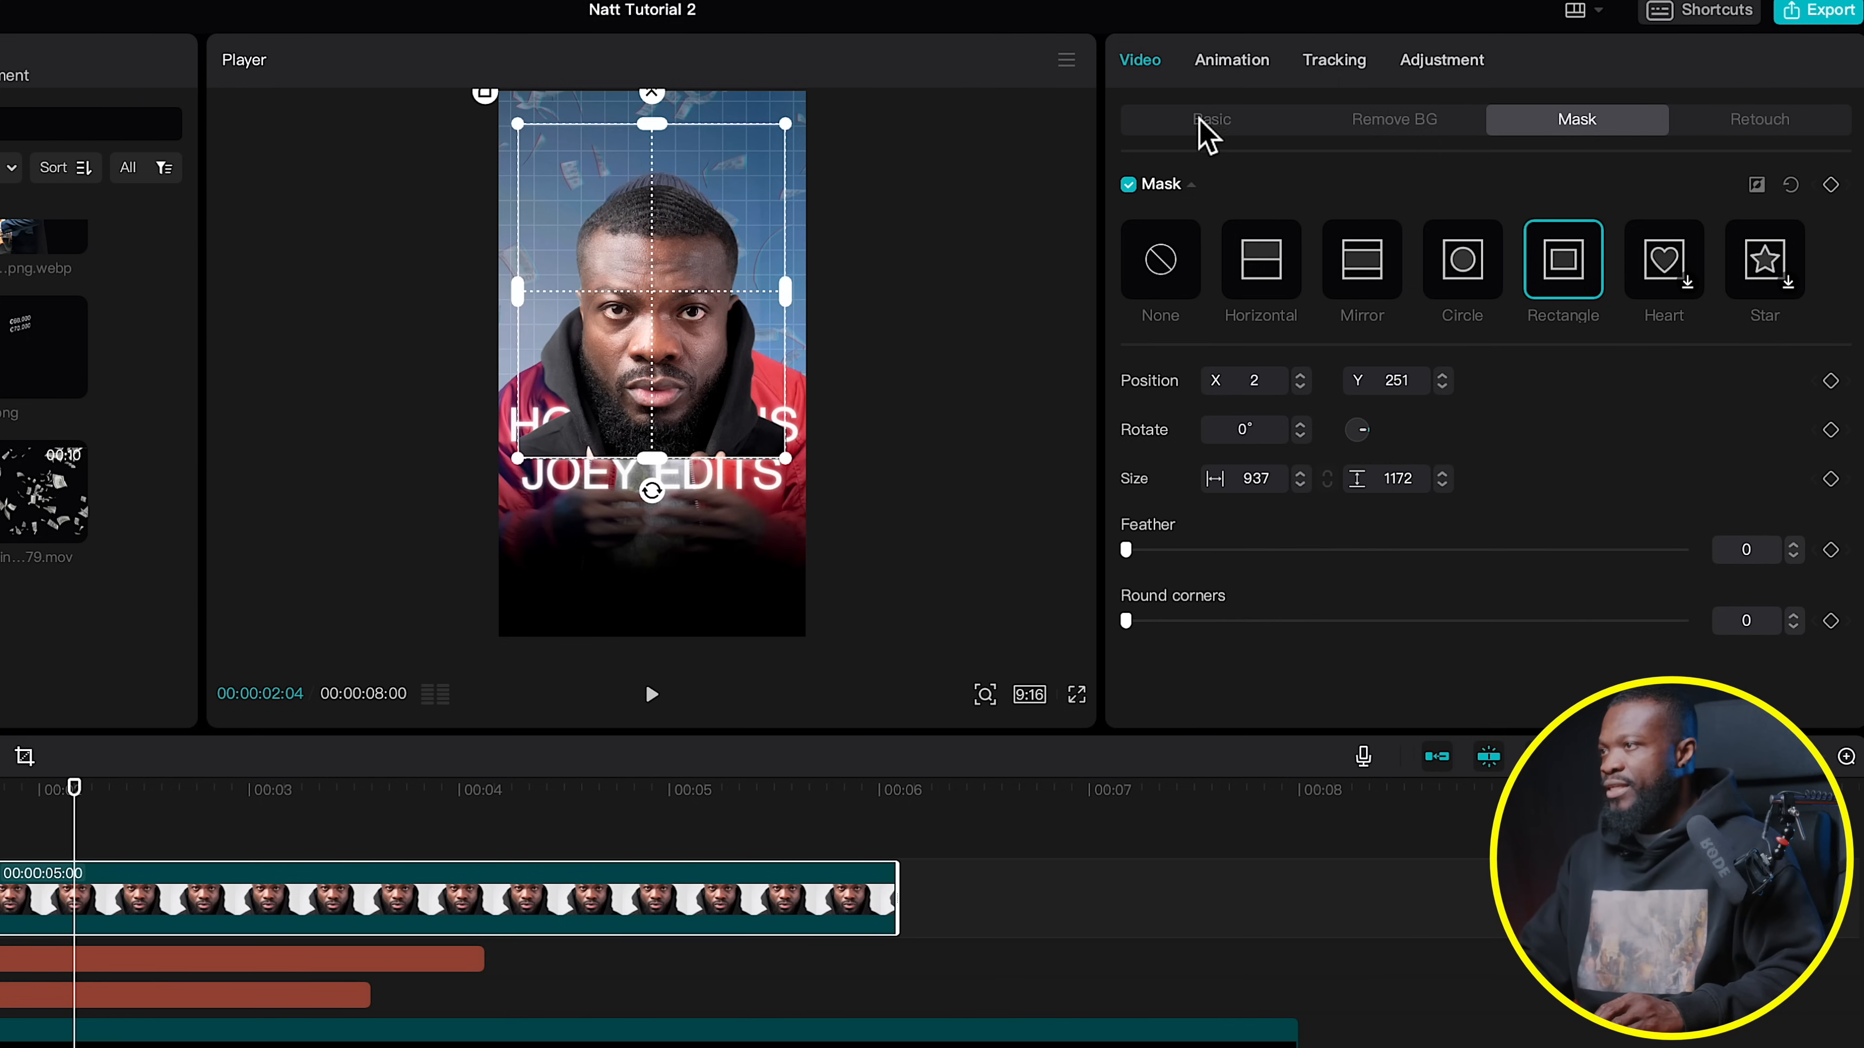
Scale the portrait photo to about 73% and centre it at the bottom of the frame, at about Y -1297
{"action": "left_click", "coordinate": [1213, 125]}
{"action": "left_click_drag", "start_coordinate": [707, 312], "coordinate": [697, 474]}
{"action": "left_click_drag", "start_coordinate": [785, 373], "coordinate": [764, 430]}
{"action": "left_click_drag", "start_coordinate": [672, 560], "coordinate": [672, 571]}
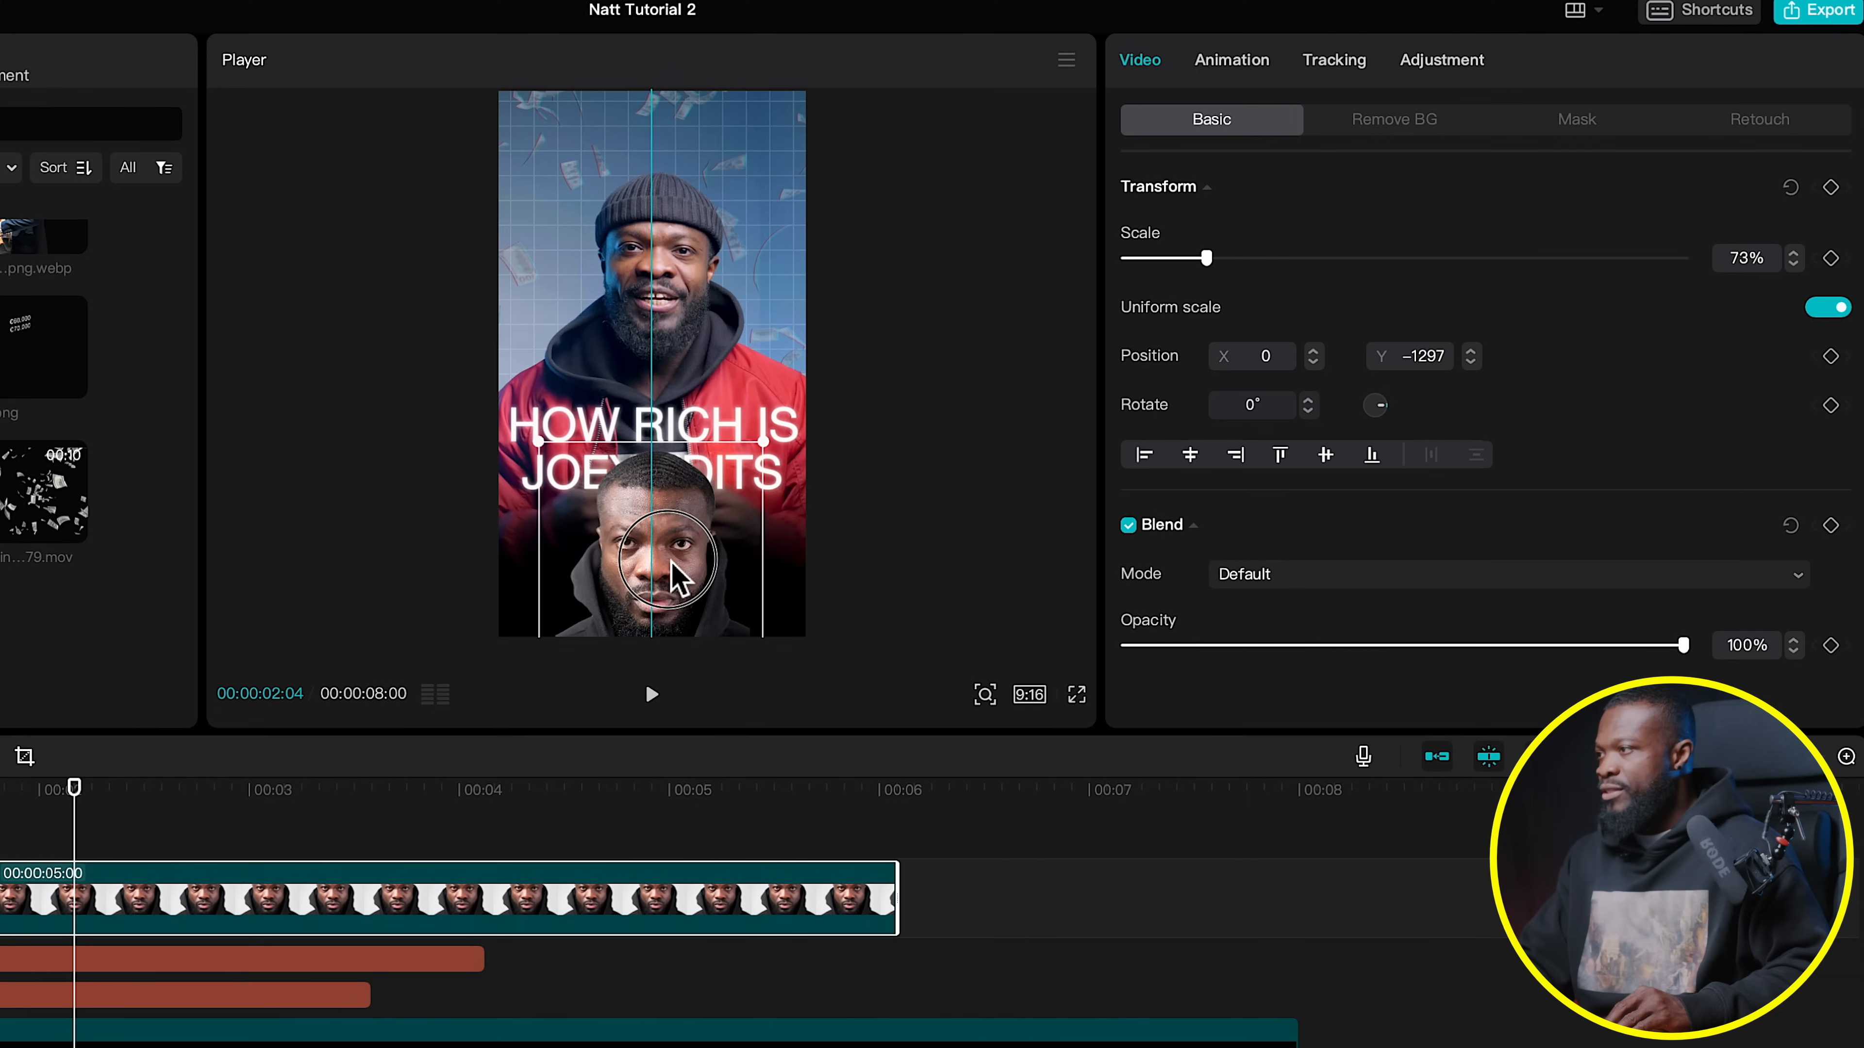
Scale the portrait photo down to 62%, lower it to about Y -1523 and rotate it to -3°
{"action": "left_click_drag", "start_coordinate": [761, 448], "coordinate": [745, 459]}
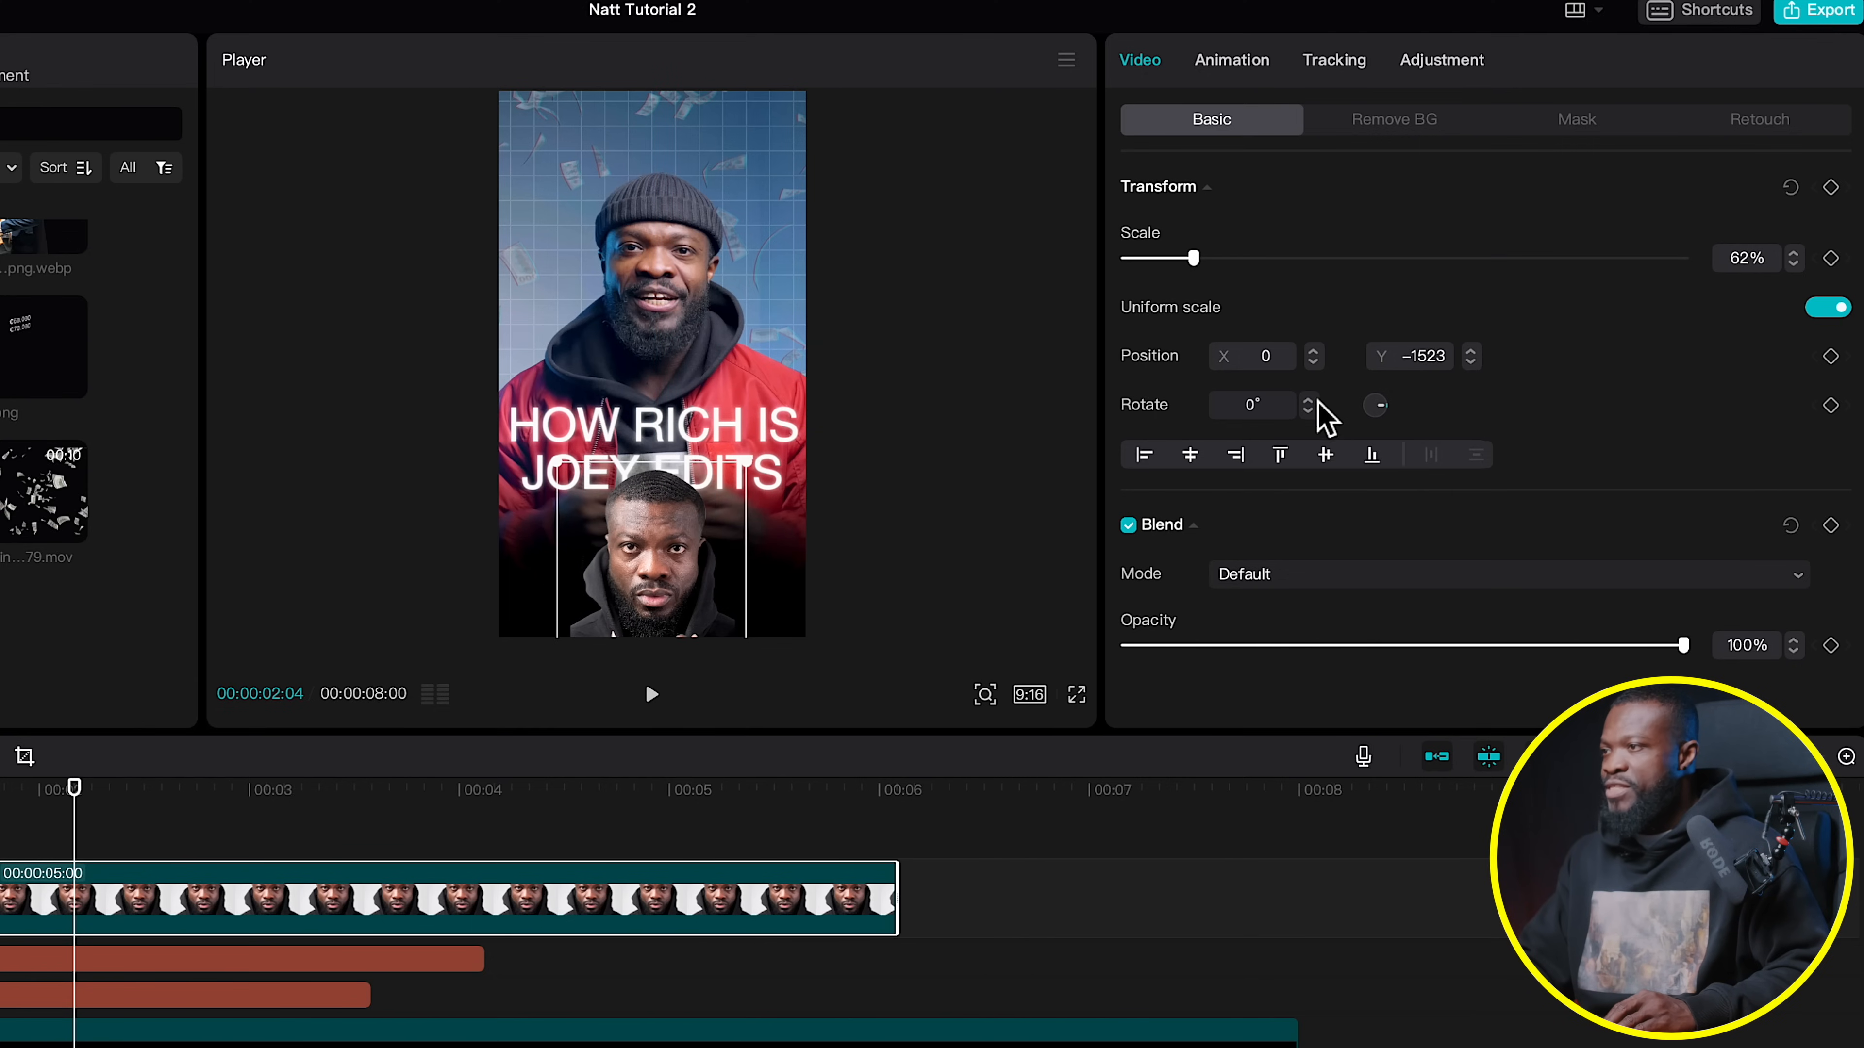
{"action": "left_click", "coordinate": [1310, 412]}
{"action": "left_click", "coordinate": [1311, 413]}
{"action": "left_click", "coordinate": [1311, 412]}
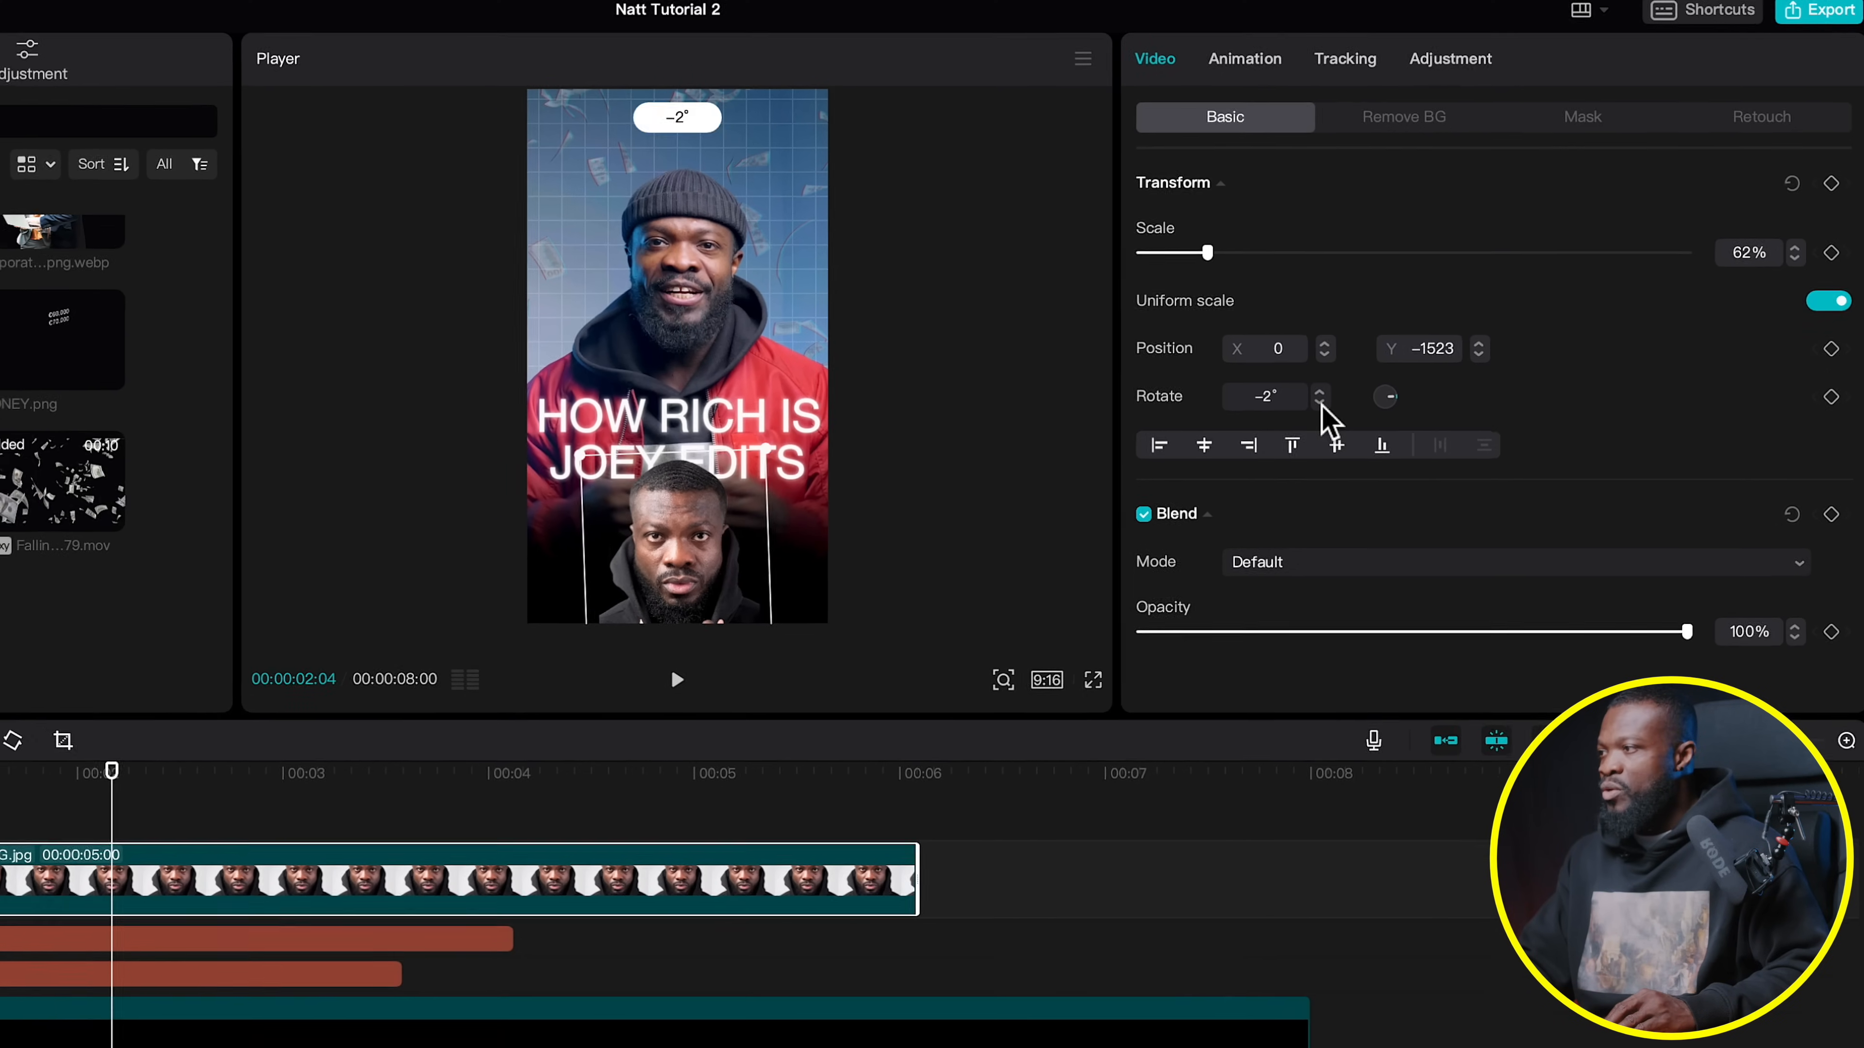
{"action": "left_click", "coordinate": [1310, 412]}
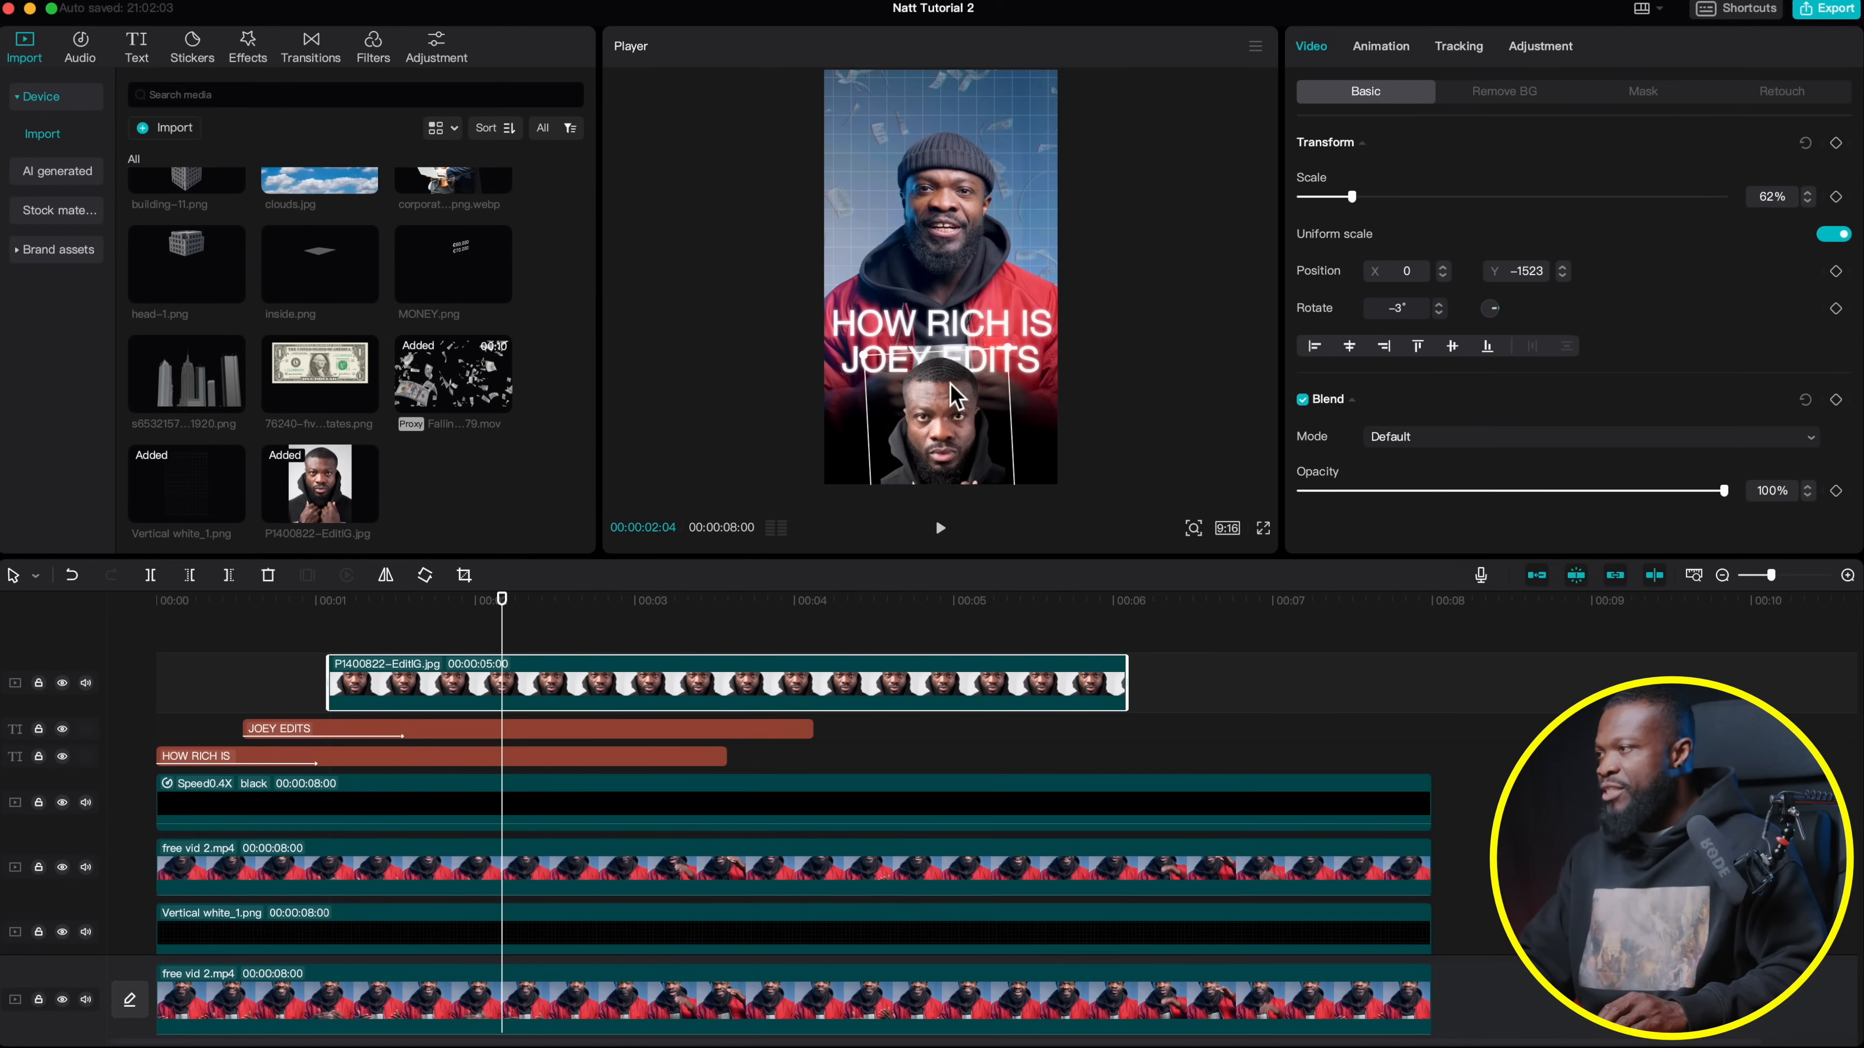
Move the portrait photo clip to the track beneath the JOEY EDITS text, starting just before 1 second
{"action": "mouse_move", "coordinate": [411, 683]}
{"action": "left_mouse_down"}
{"action": "mouse_move", "coordinate": [413, 747]}
{"action": "mouse_move", "coordinate": [367, 697]}
{"action": "mouse_move", "coordinate": [367, 738]}
{"action": "mouse_move", "coordinate": [376, 693]}
{"action": "left_mouse_up"}
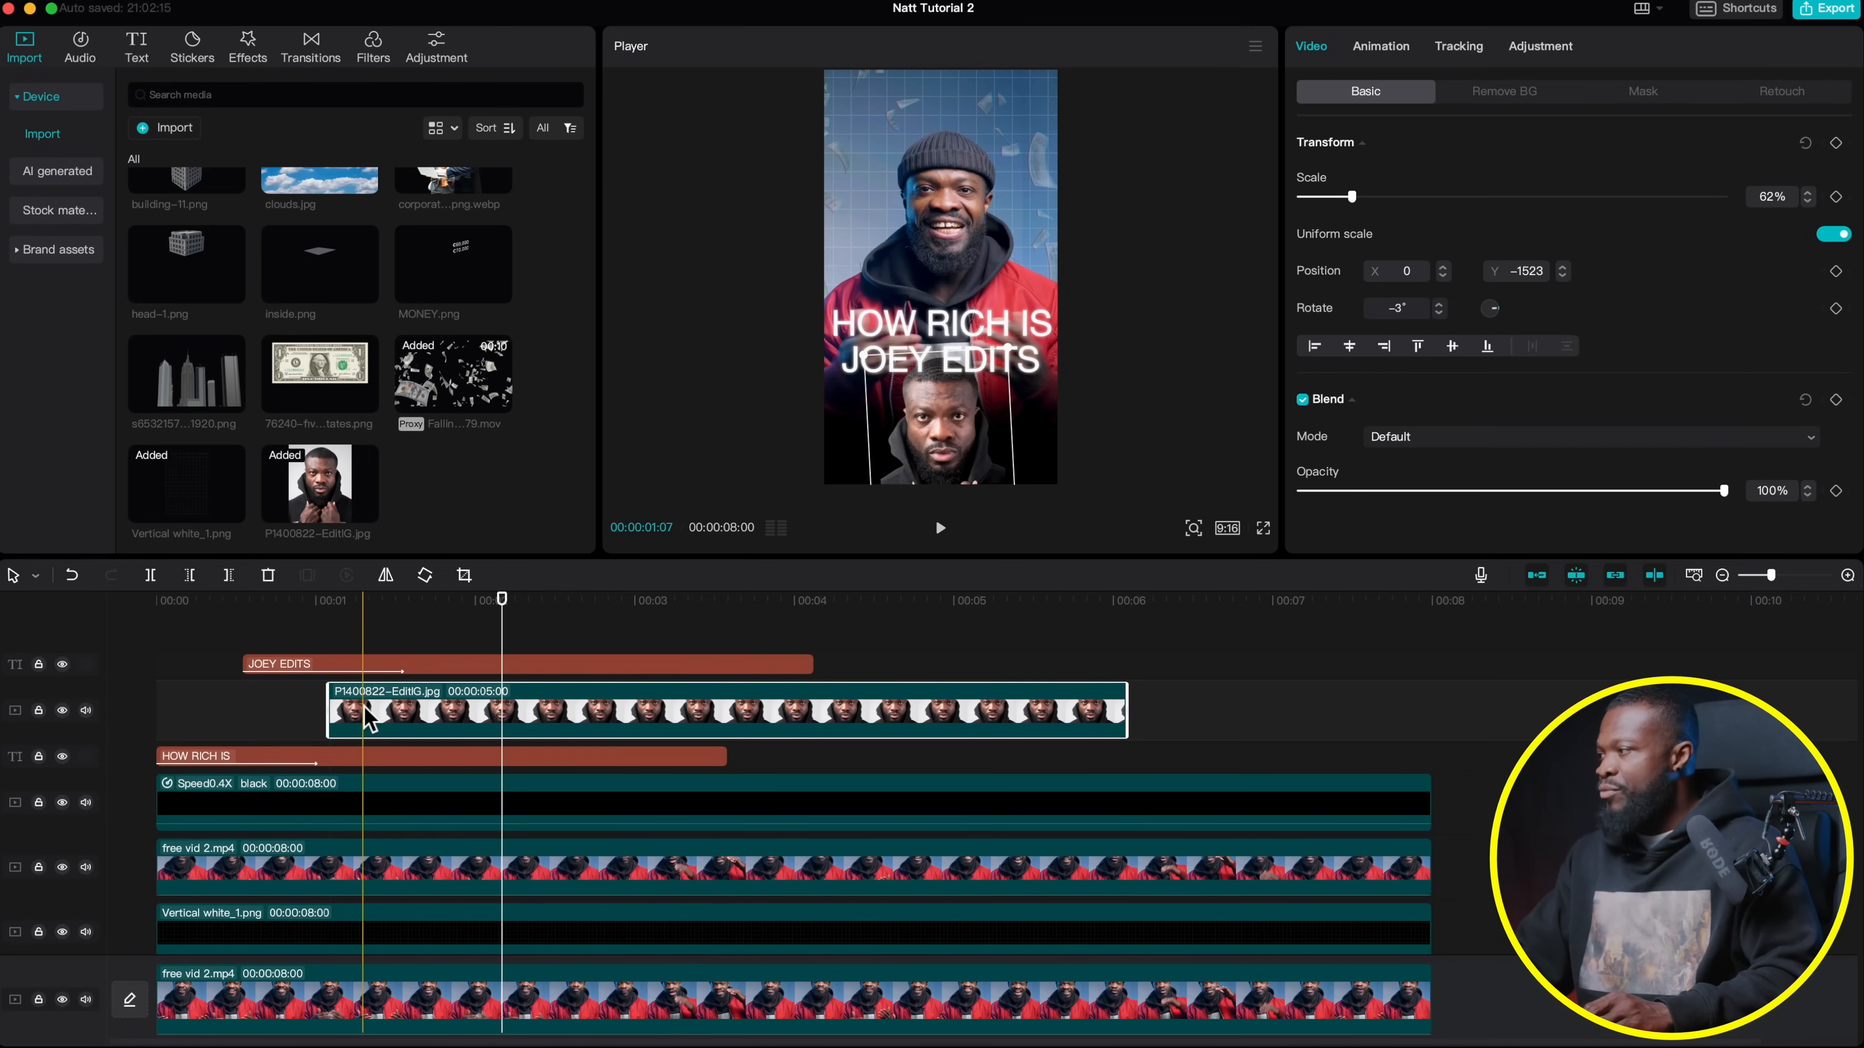
{"action": "left_click", "coordinate": [307, 646]}
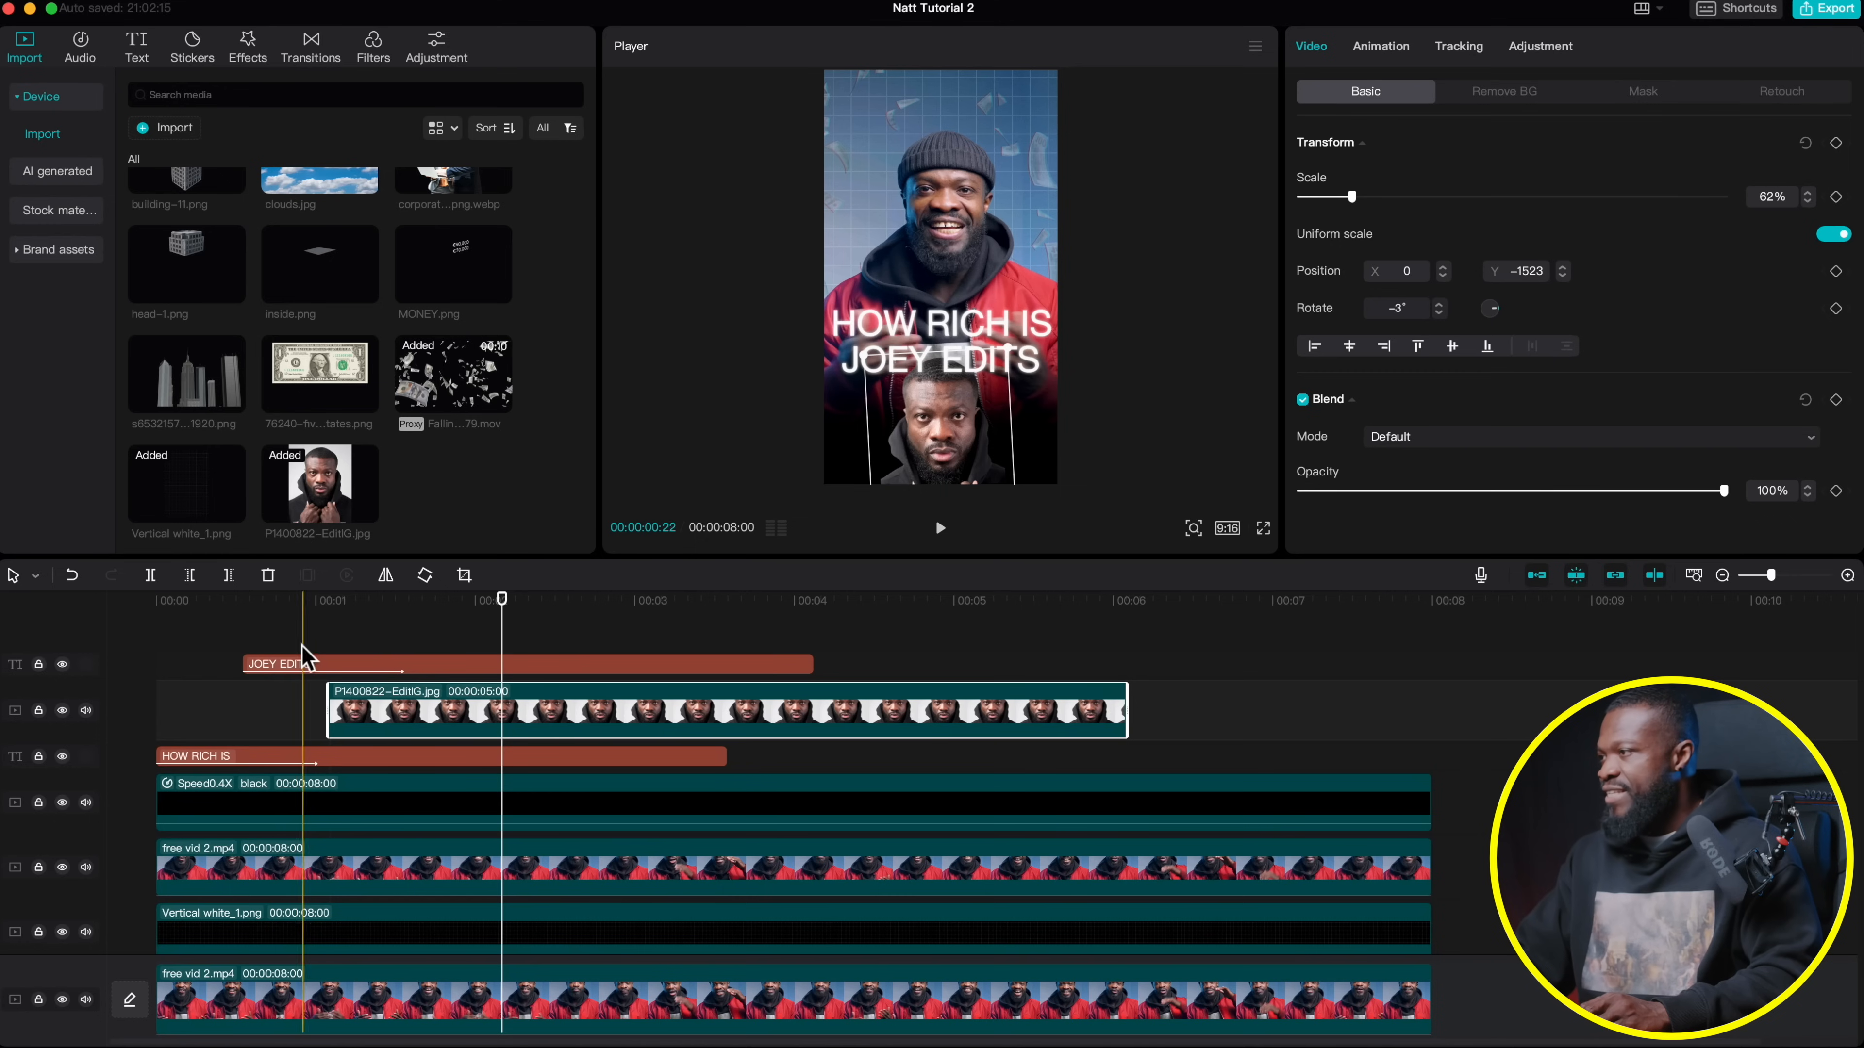
{"action": "left_click", "coordinate": [330, 637]}
{"action": "left_click_drag", "start_coordinate": [366, 713], "coordinate": [353, 711]}
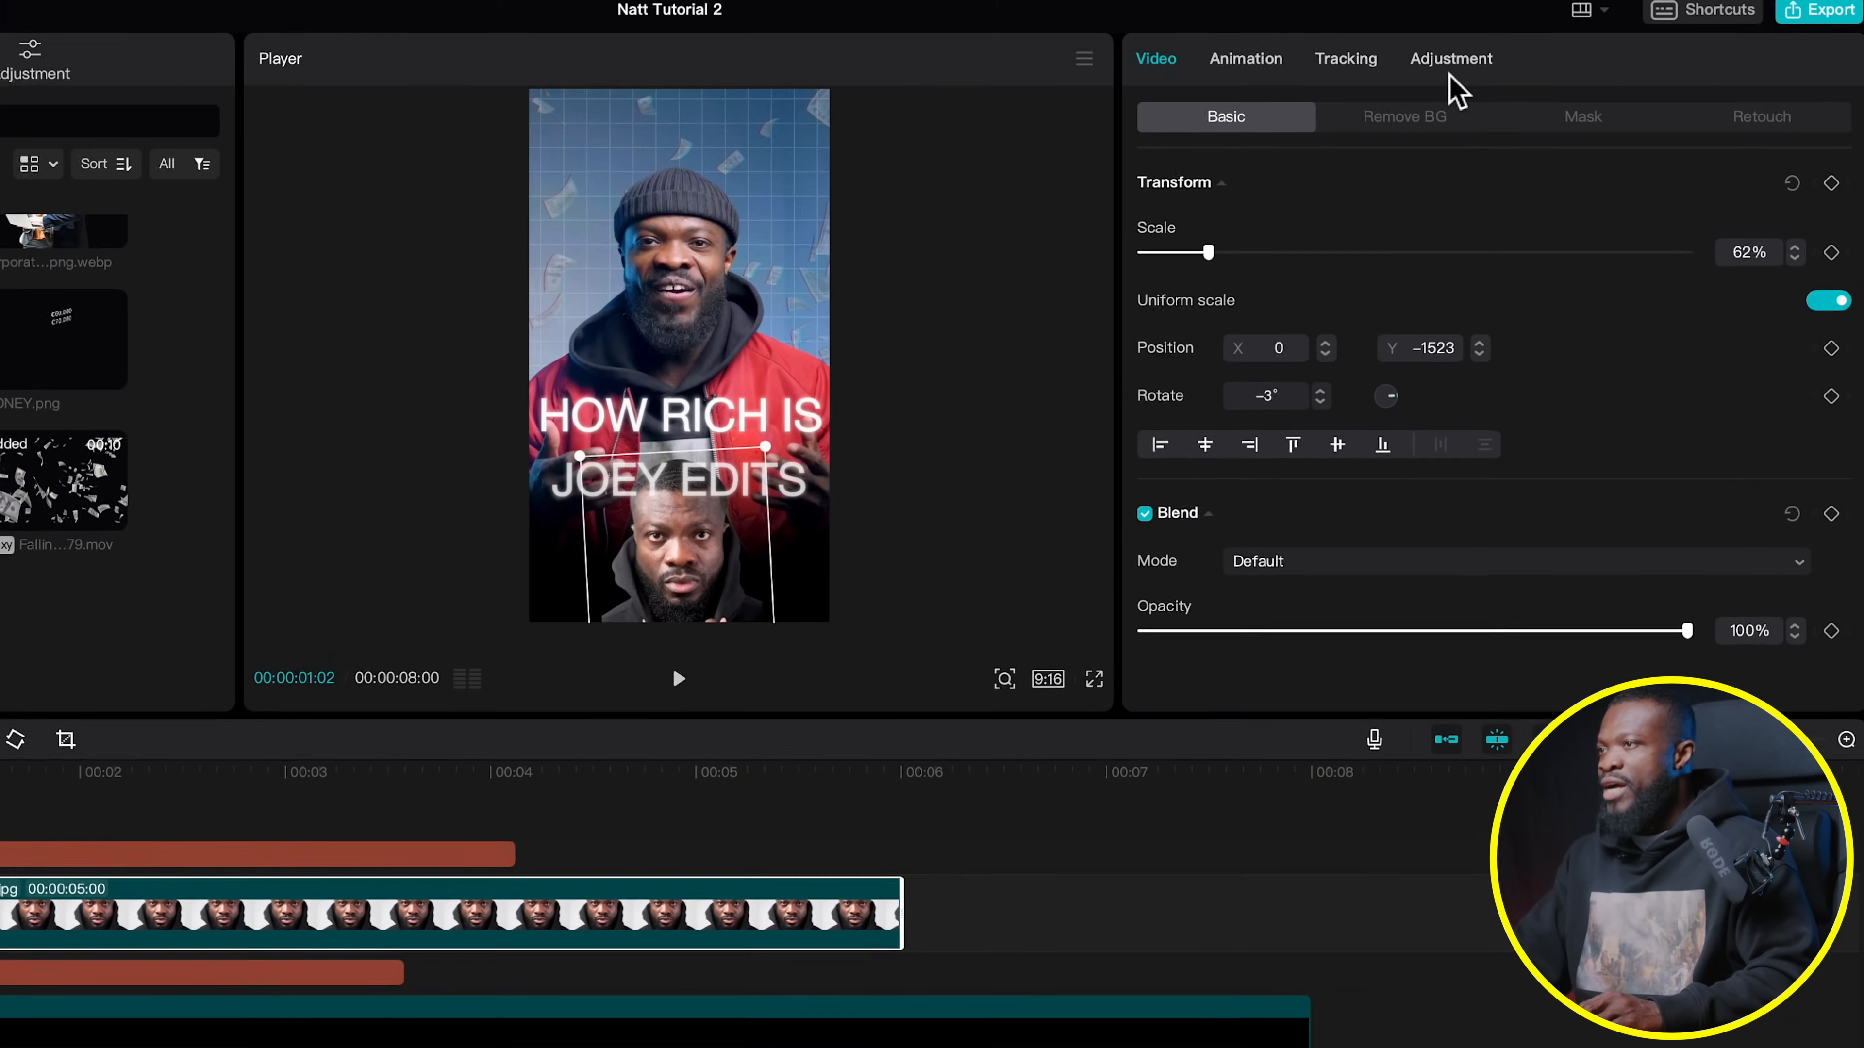
Reduce the portrait photo's saturation to -37 and raise its contrast
{"action": "left_click", "coordinate": [1449, 81]}
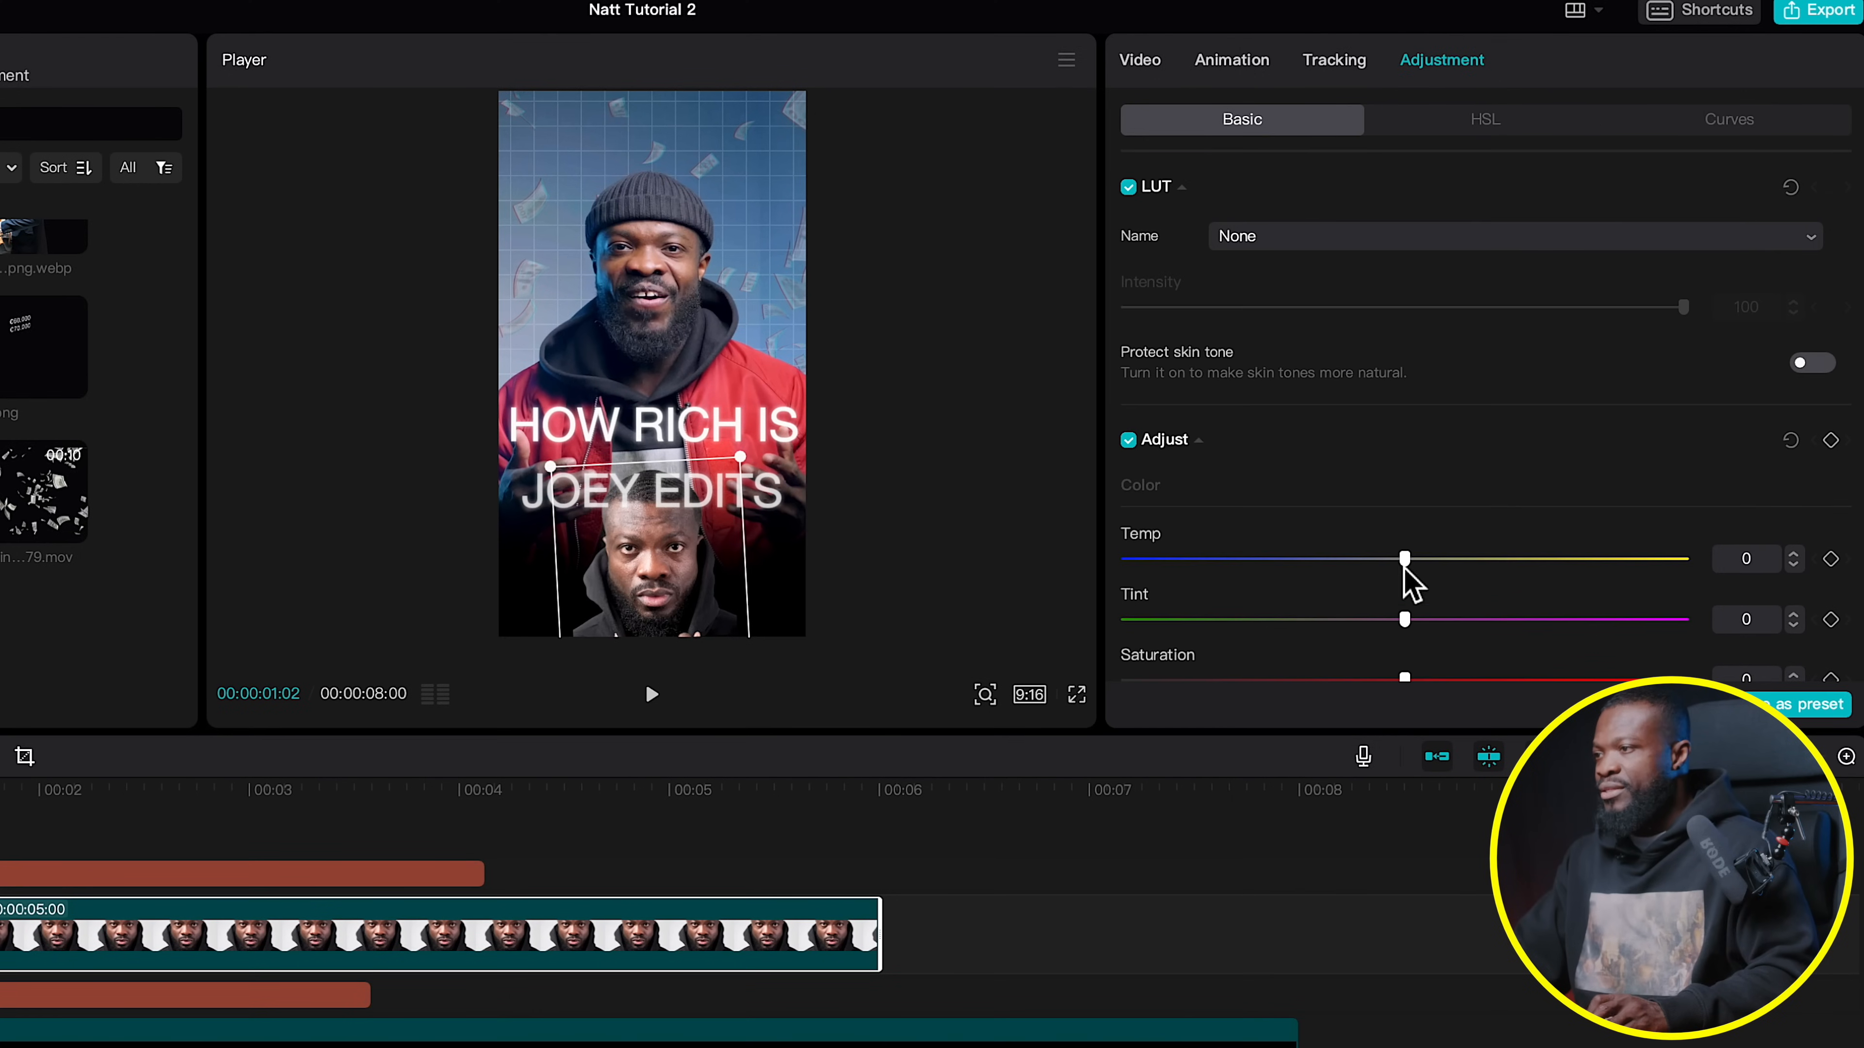
{"action": "scroll", "coordinate": [1404, 570], "scroll_direction": "down", "scroll_amount": 2}
{"action": "left_click_drag", "start_coordinate": [1328, 541], "coordinate": [1202, 541]}
{"action": "scroll", "coordinate": [1435, 620], "scroll_direction": "down", "scroll_amount": 1}
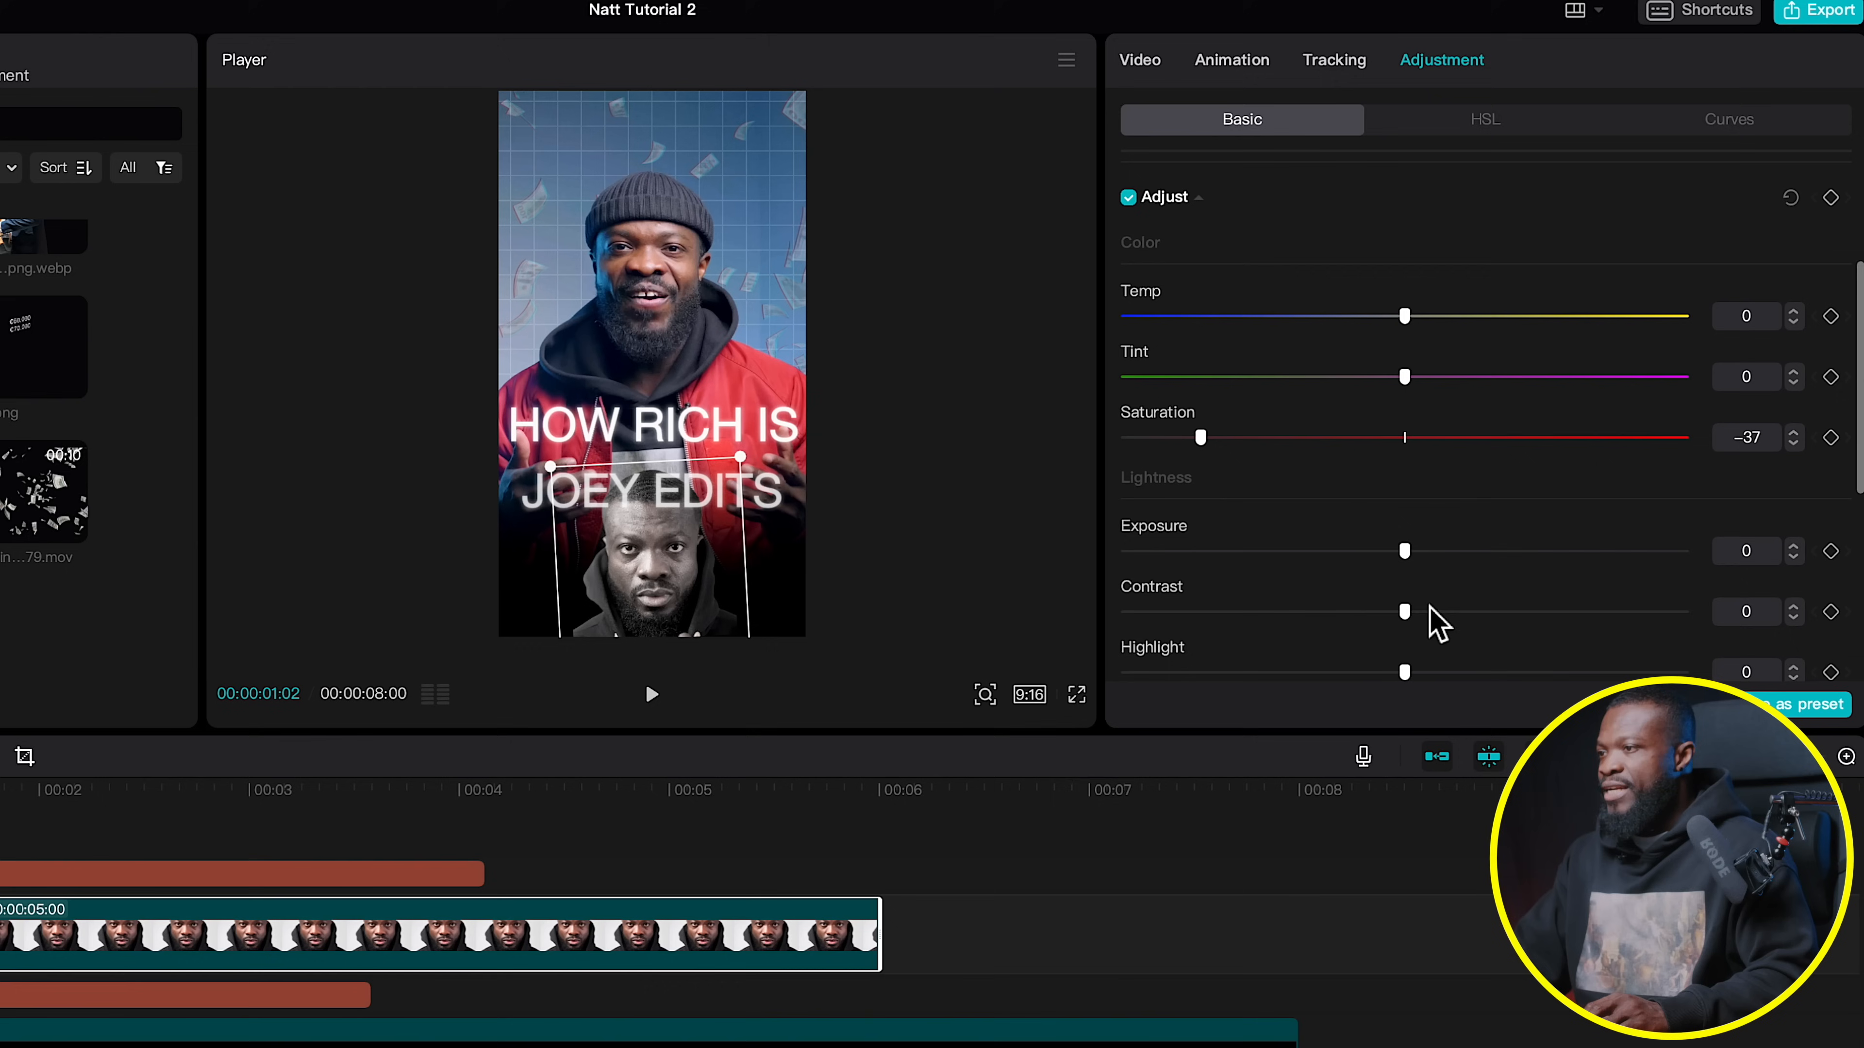
{"action": "left_click_drag", "start_coordinate": [1404, 613], "coordinate": [1548, 620]}
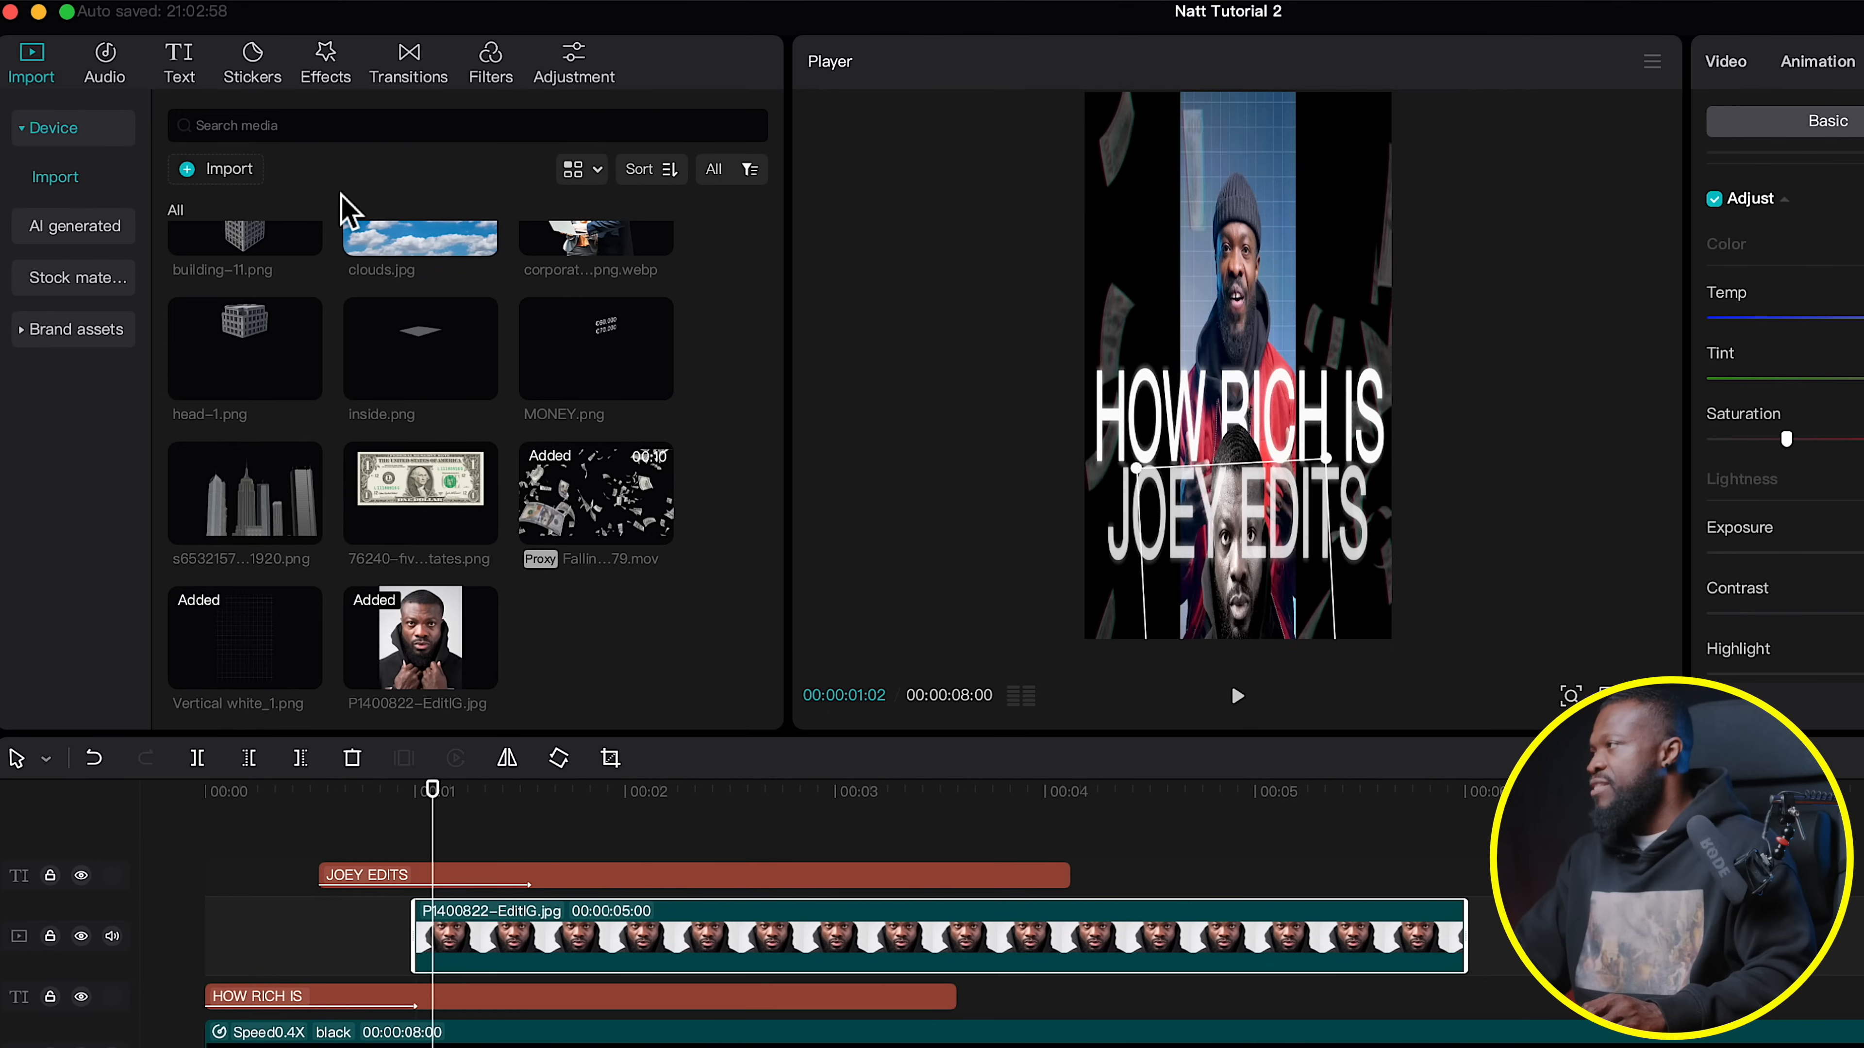
Apply the Blue Mosaic video effect to the portrait photo clip
{"action": "left_click", "coordinate": [327, 77]}
{"action": "left_click", "coordinate": [218, 213]}
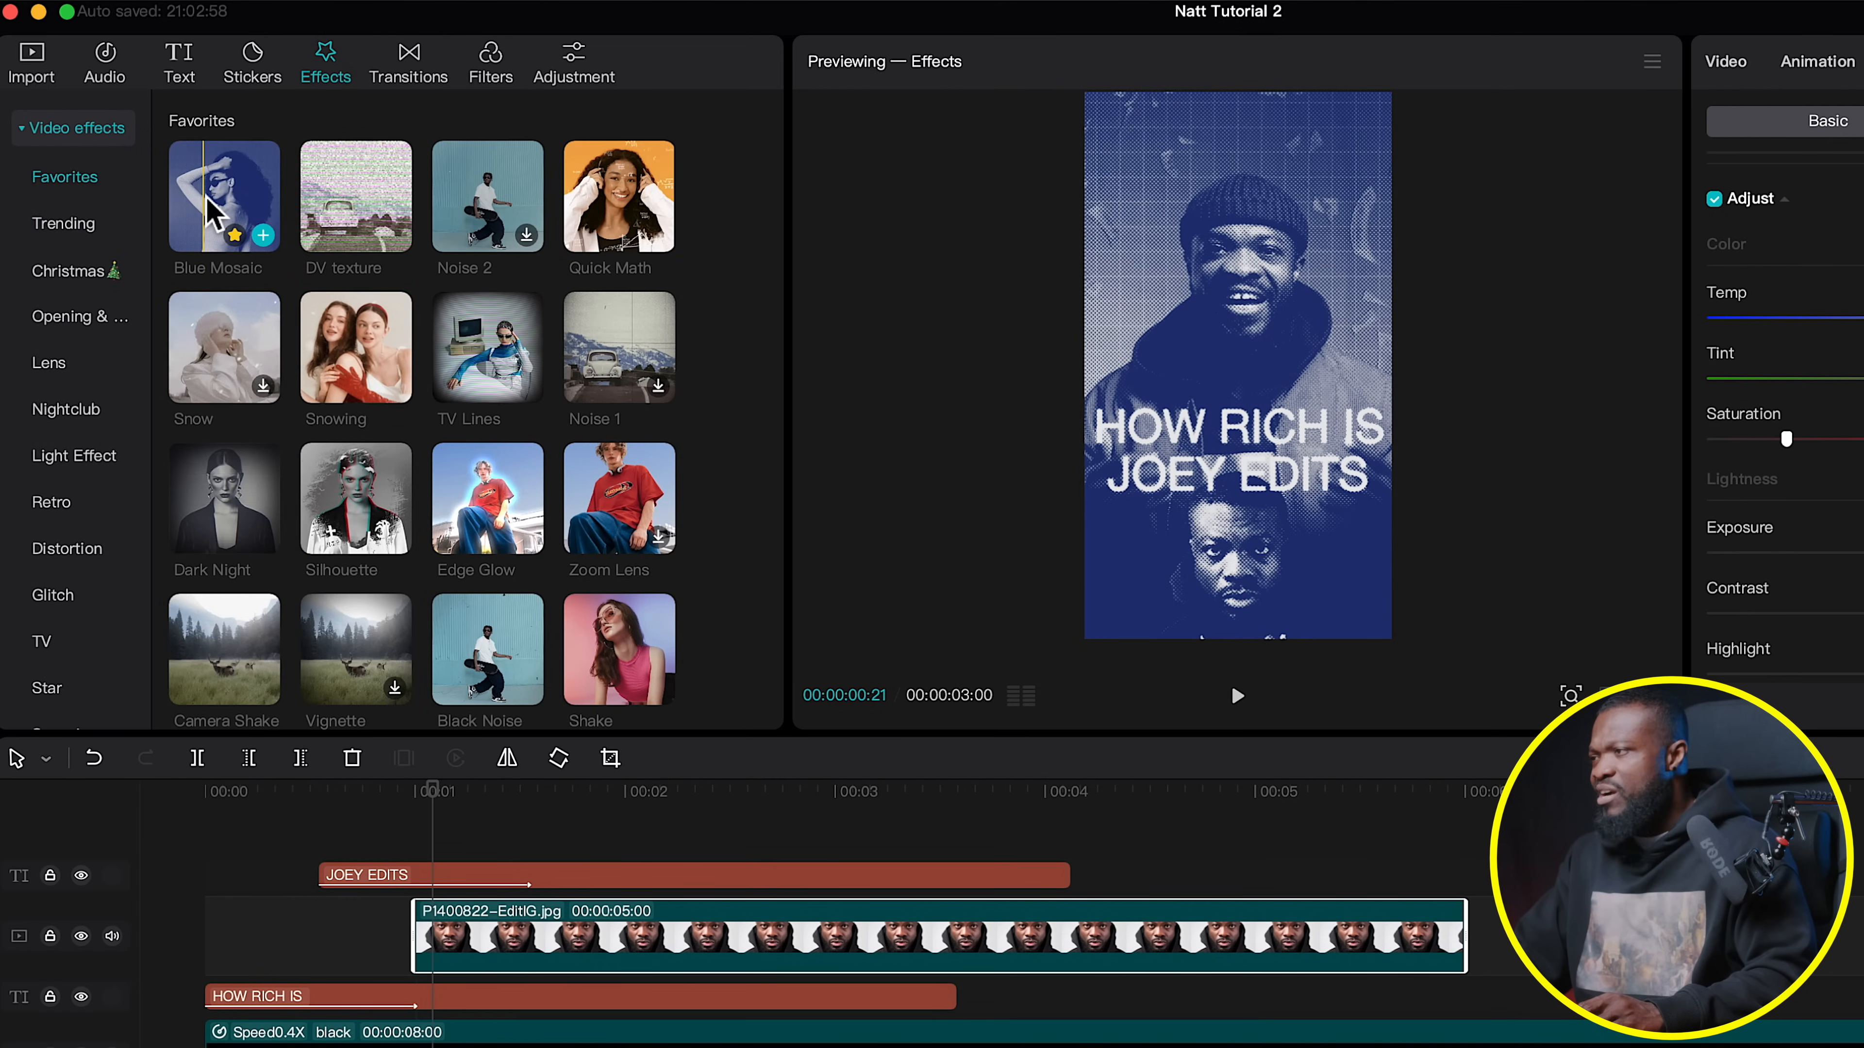
{"action": "left_click_drag", "start_coordinate": [212, 216], "coordinate": [499, 951]}
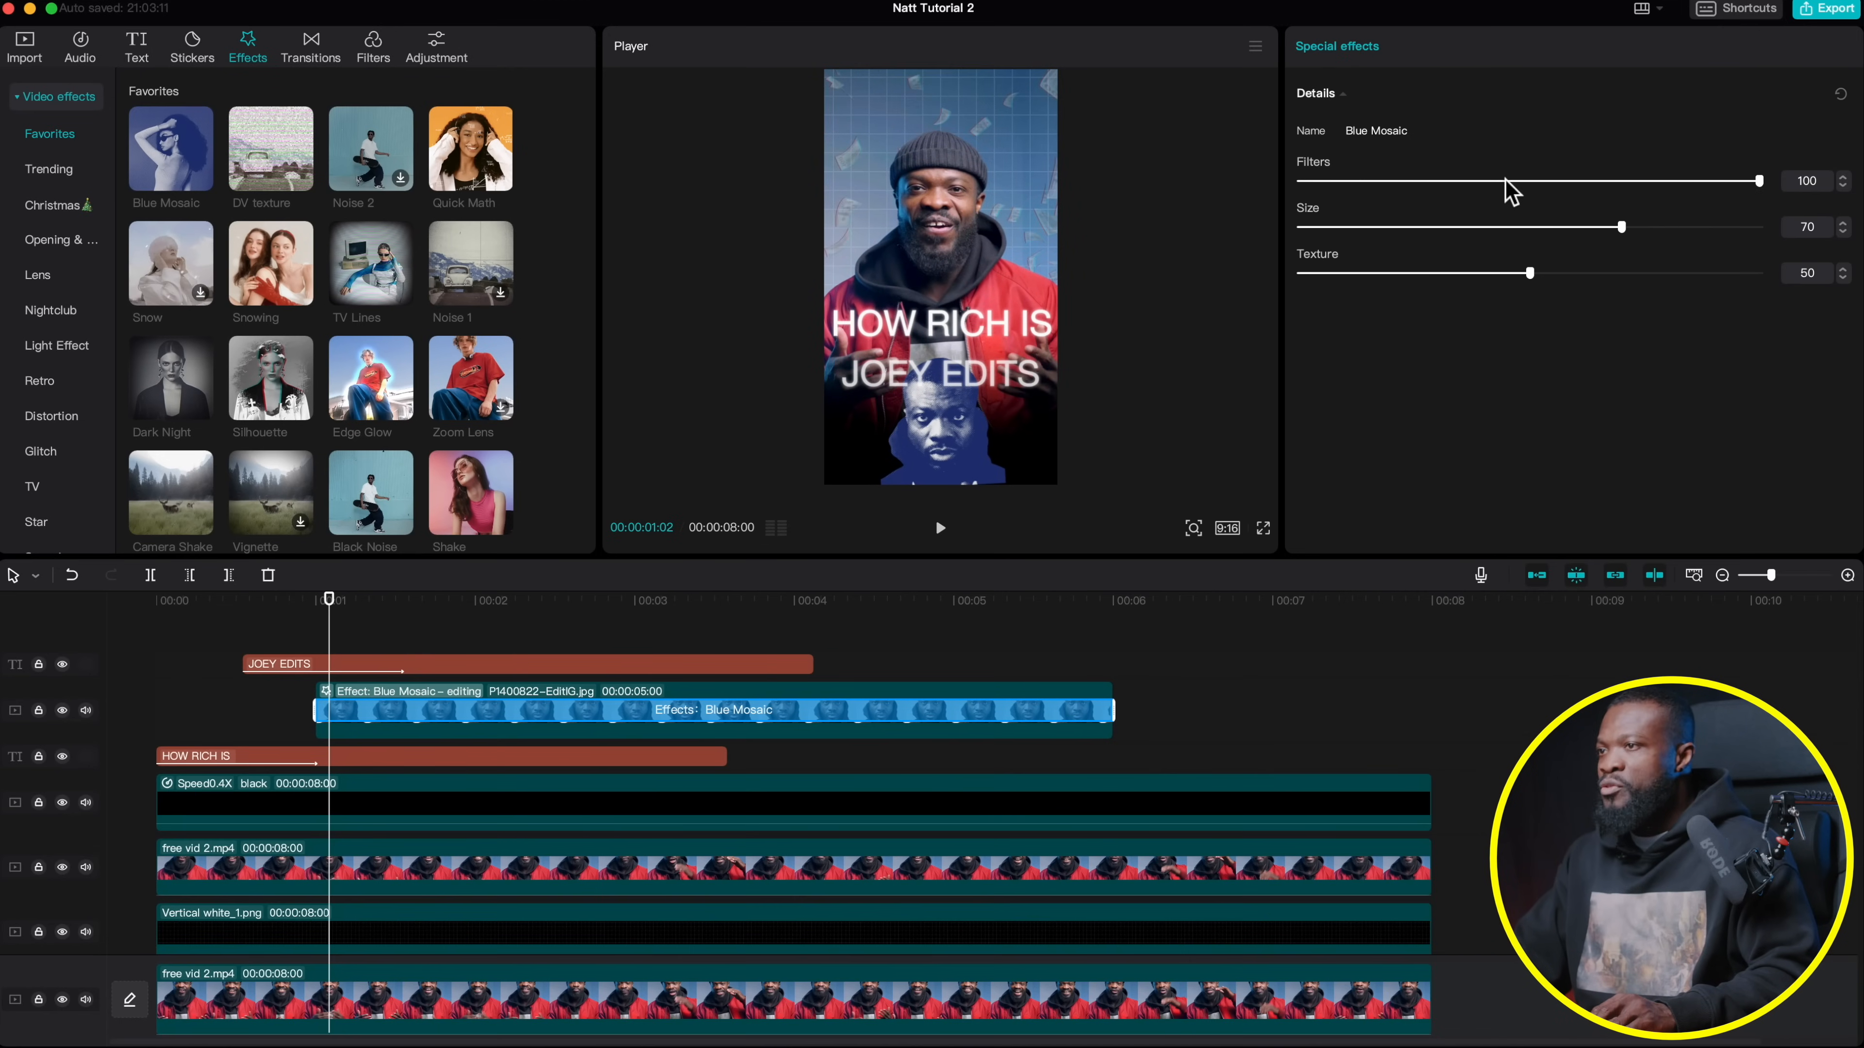
Set the Blue Mosaic effect's Filters to 10, Size to 14 and Texture to about 40
{"action": "left_click_drag", "start_coordinate": [1499, 182], "coordinate": [1419, 182]}
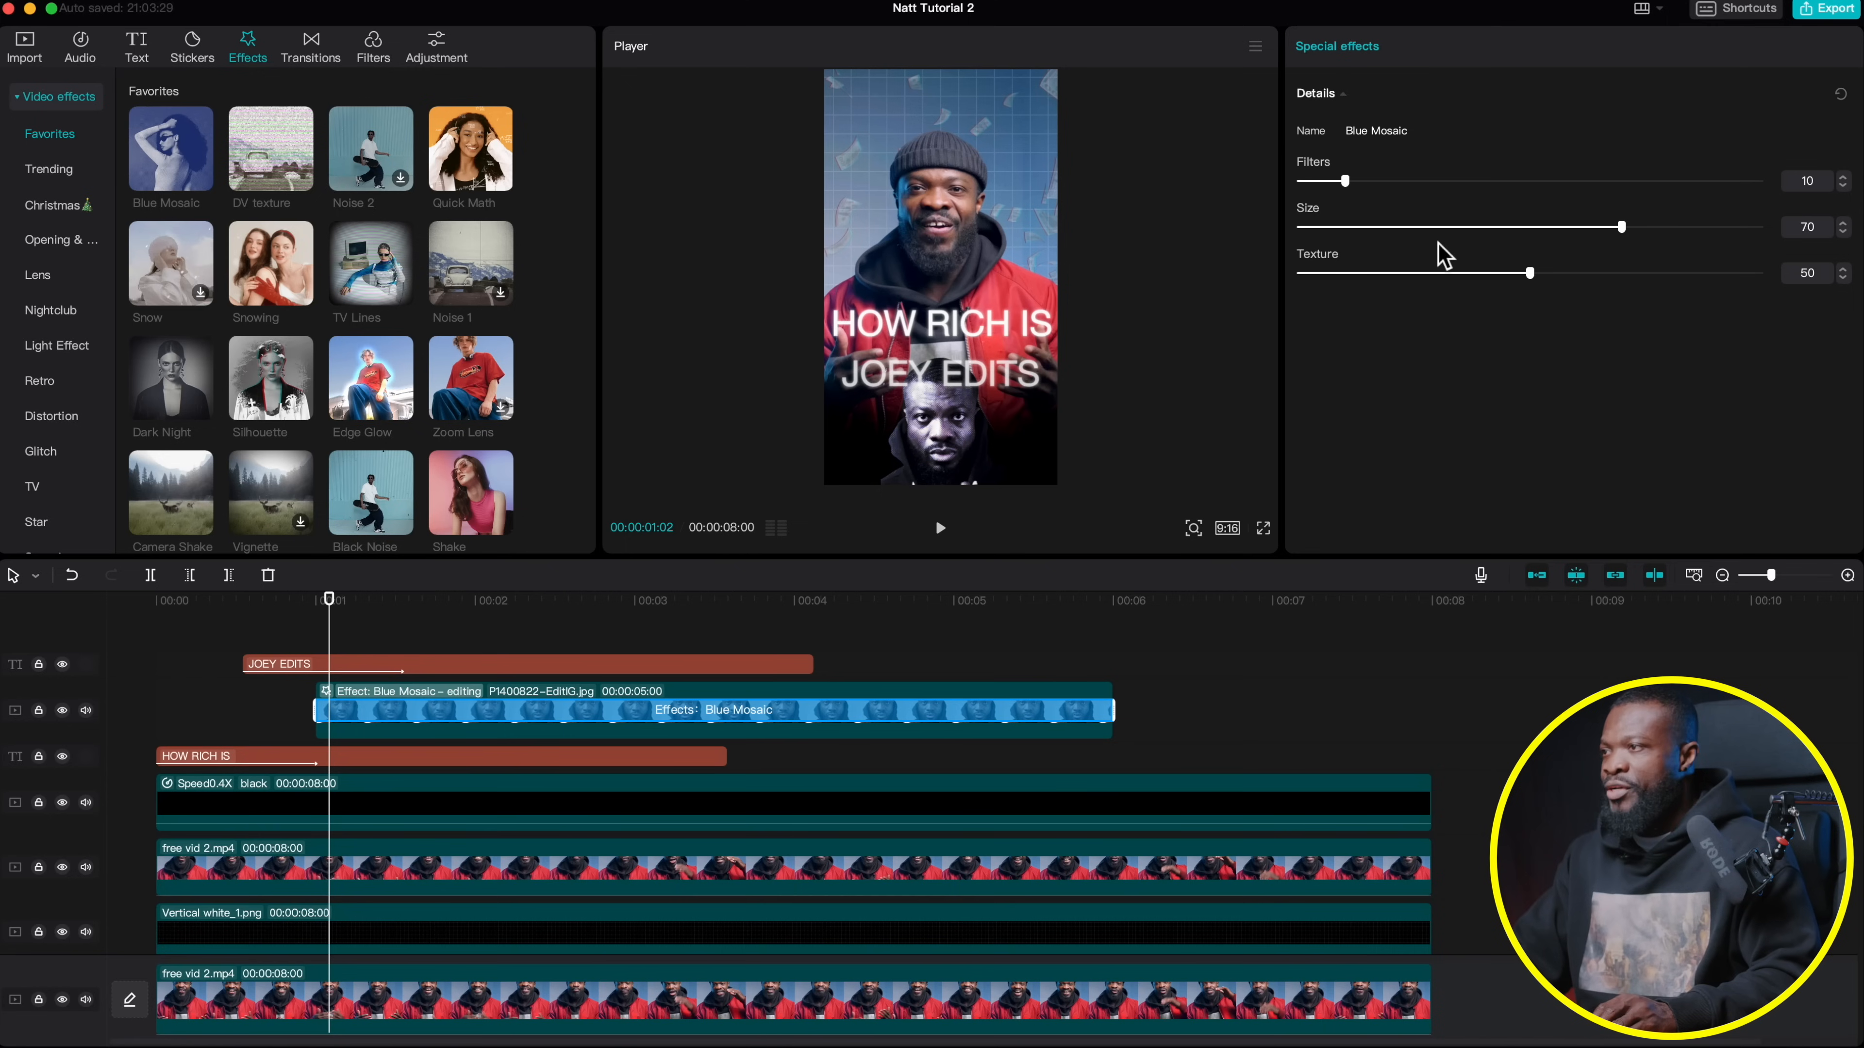
{"action": "left_click_drag", "start_coordinate": [1448, 229], "coordinate": [1402, 231]}
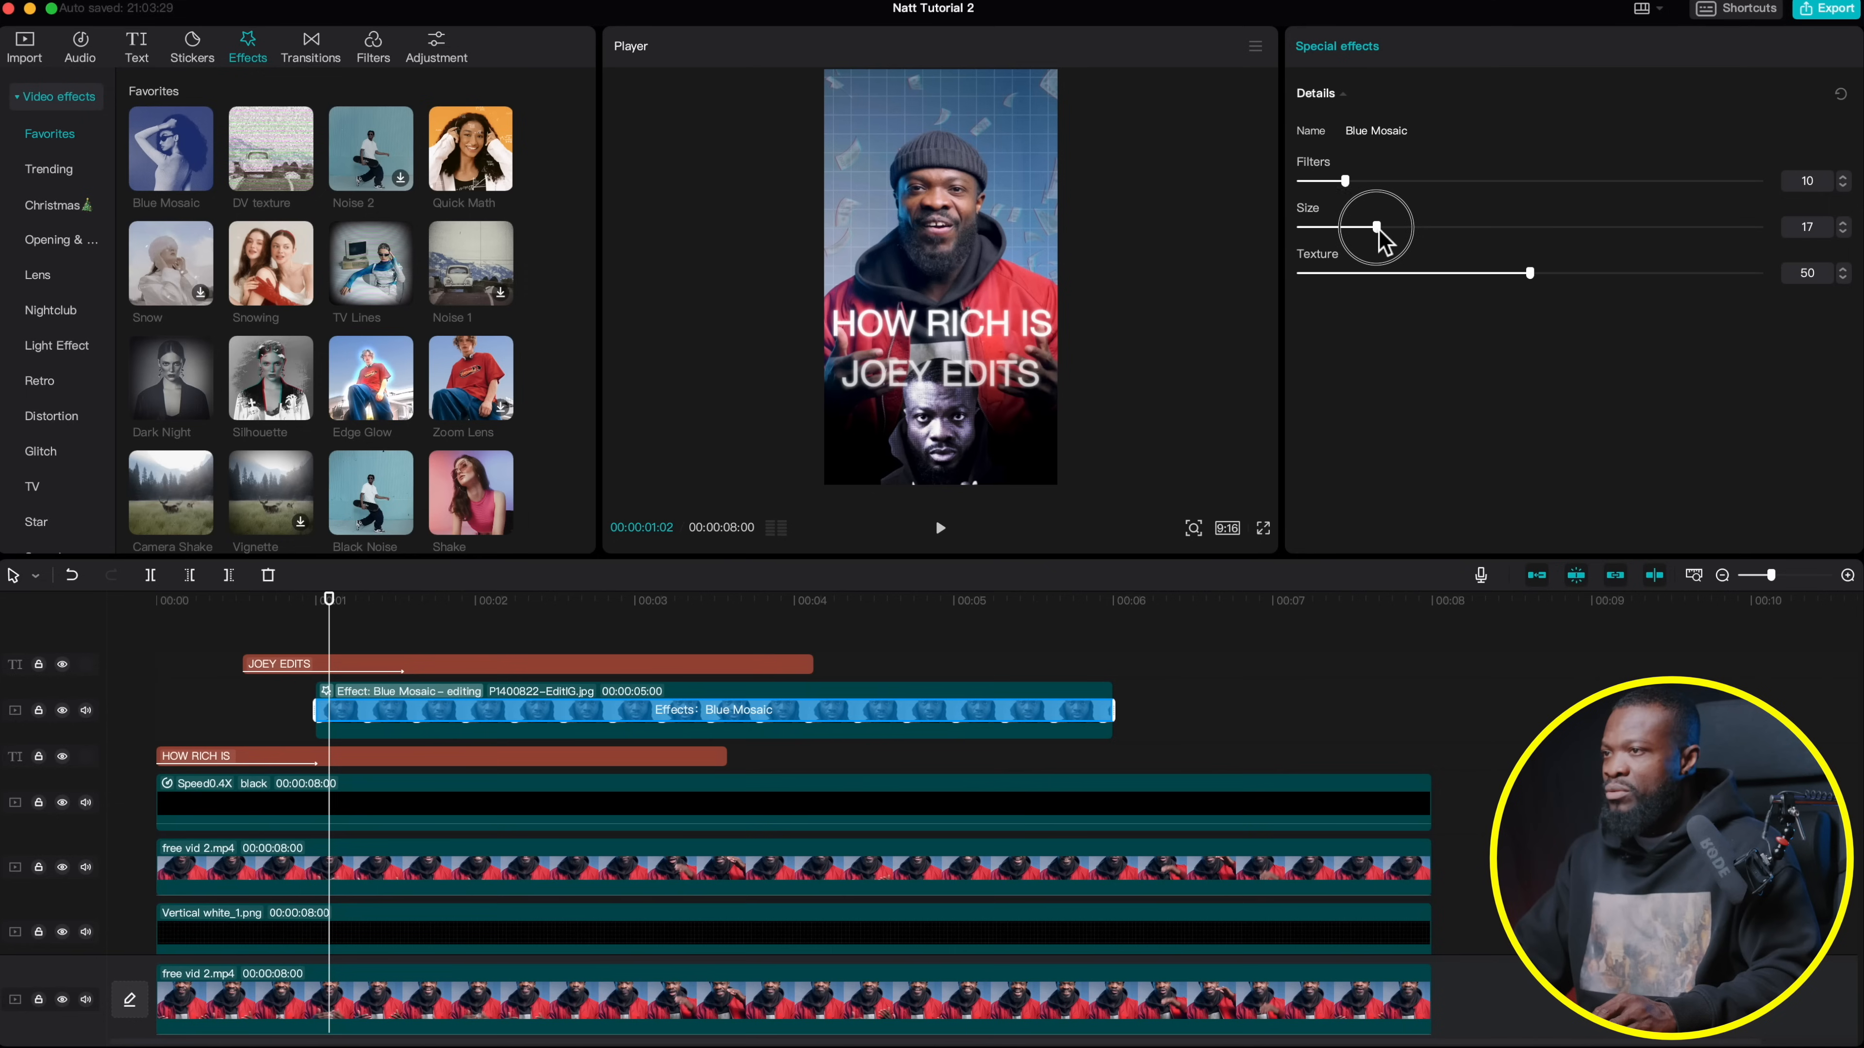
{"action": "left_click_drag", "start_coordinate": [1359, 231], "coordinate": [1362, 229]}
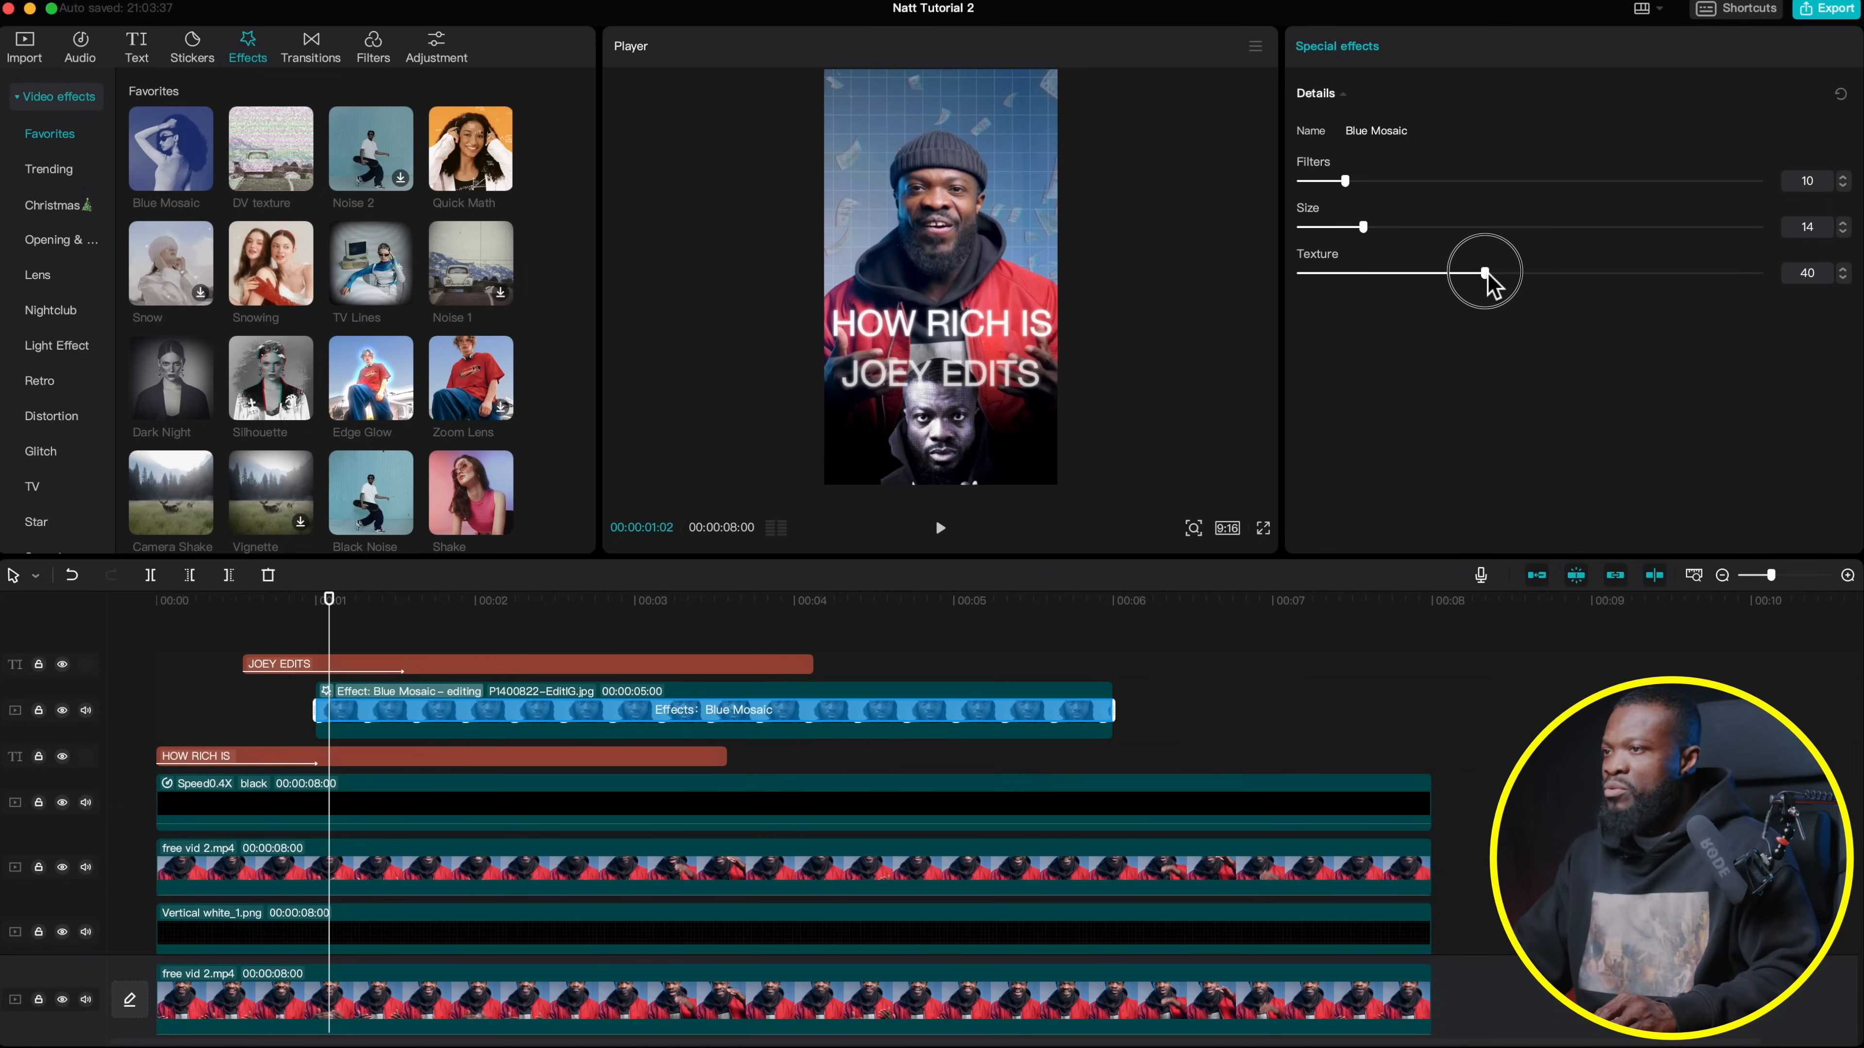
{"action": "left_click", "coordinate": [930, 417]}
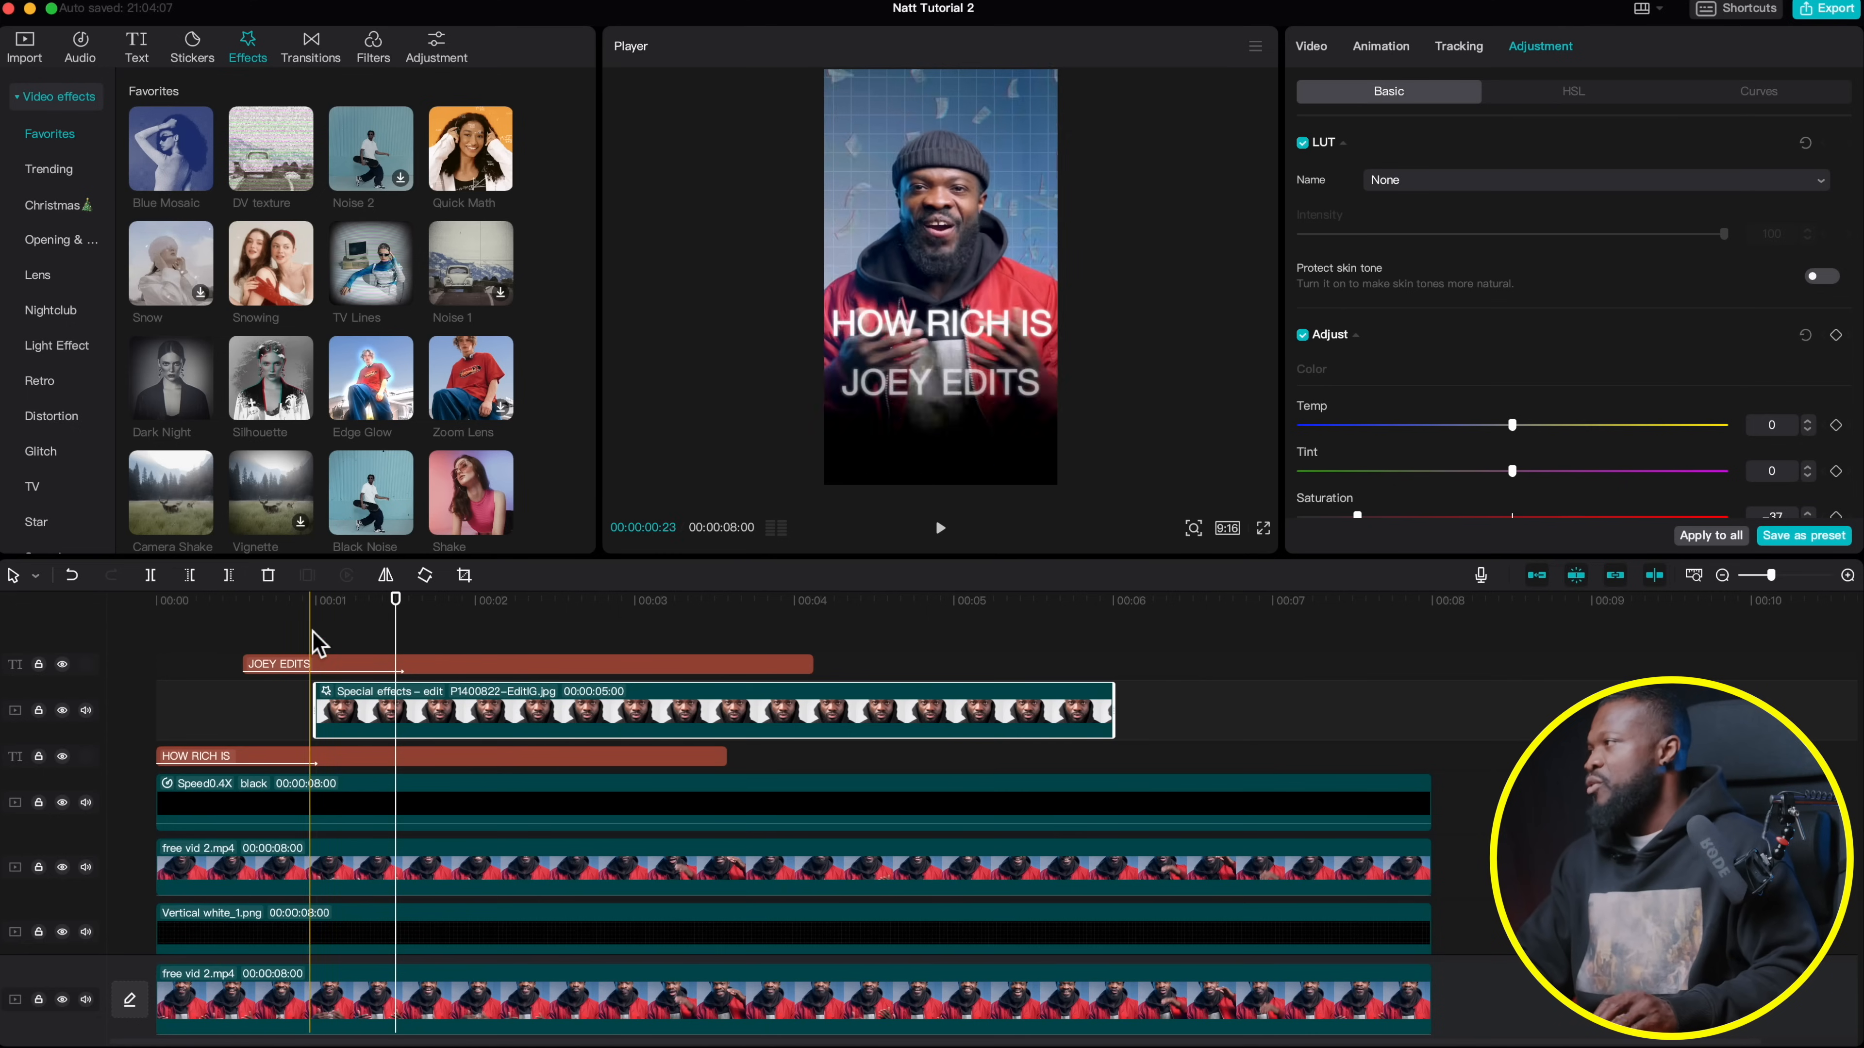
Add the white stock clip on a track above the portrait photo and trim its end to match the portrait clip
{"action": "left_click", "coordinate": [27, 57]}
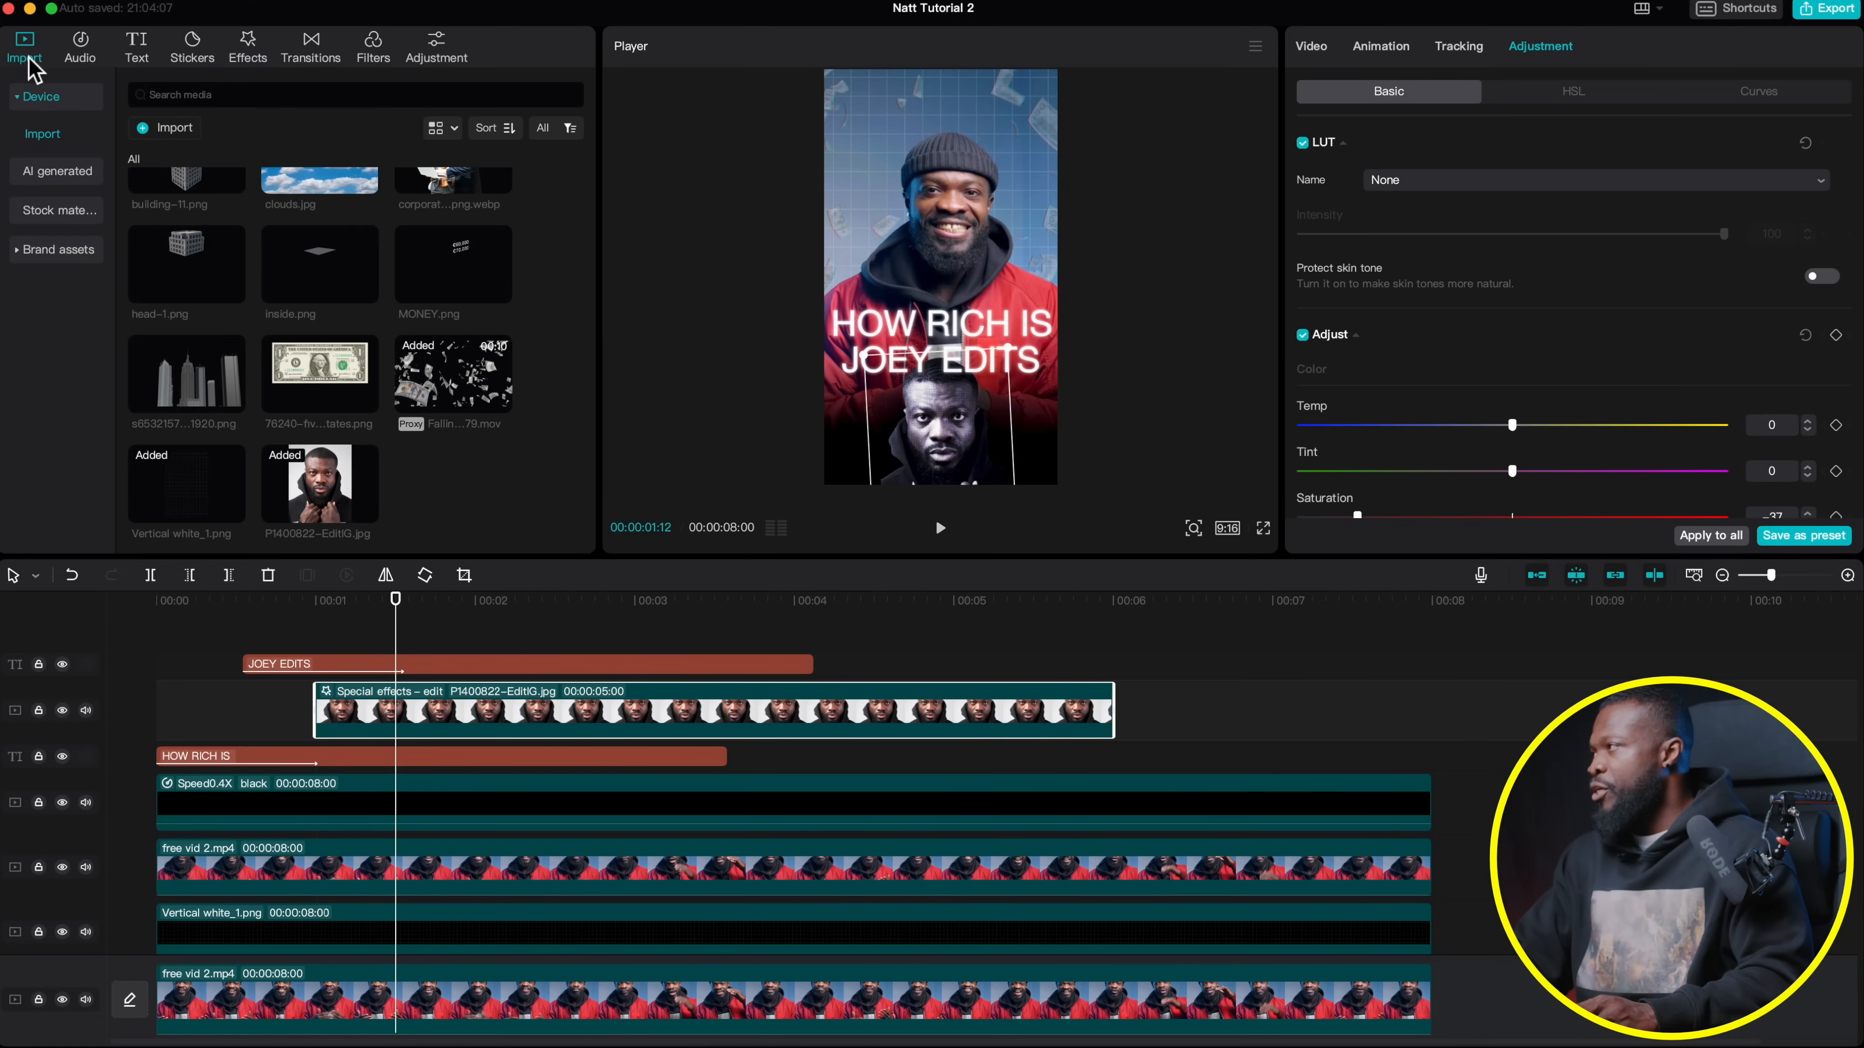
{"action": "left_click", "coordinate": [46, 213]}
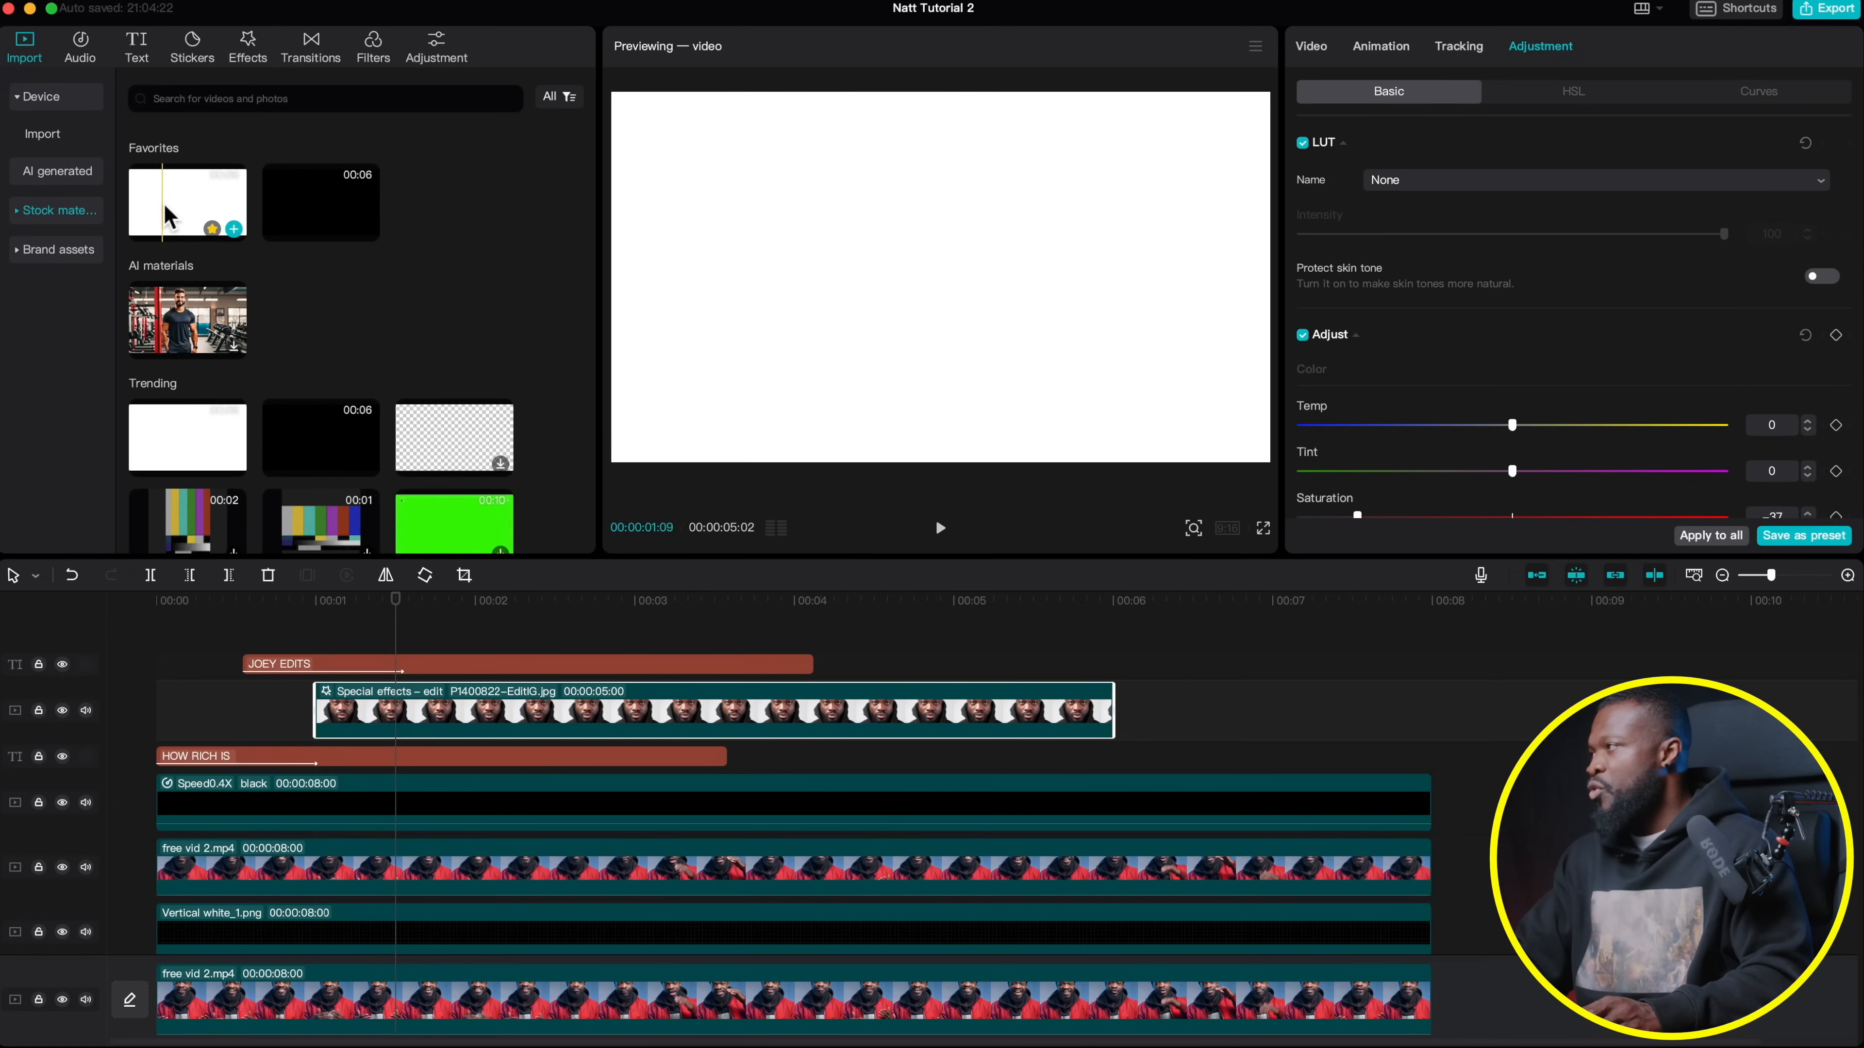
{"action": "left_click_drag", "start_coordinate": [184, 235], "coordinate": [371, 756]}
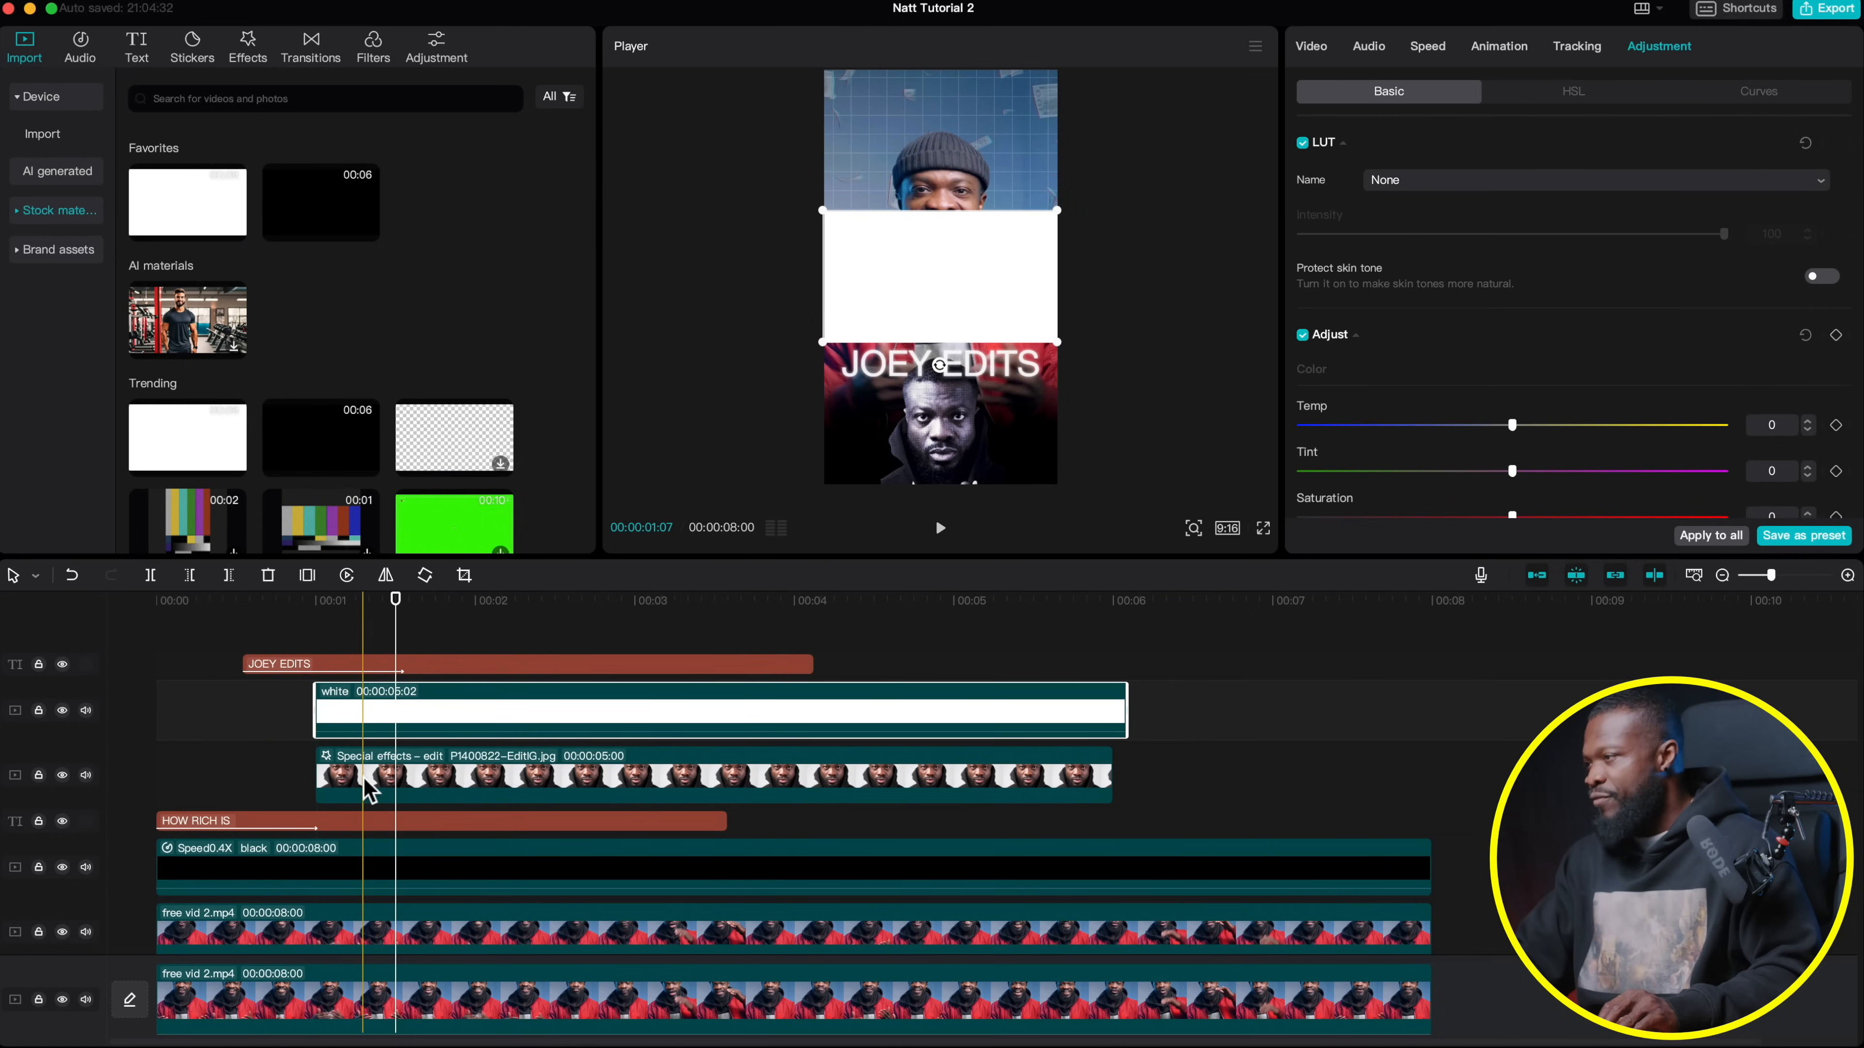
{"action": "left_click_drag", "start_coordinate": [1125, 712], "coordinate": [1112, 712]}
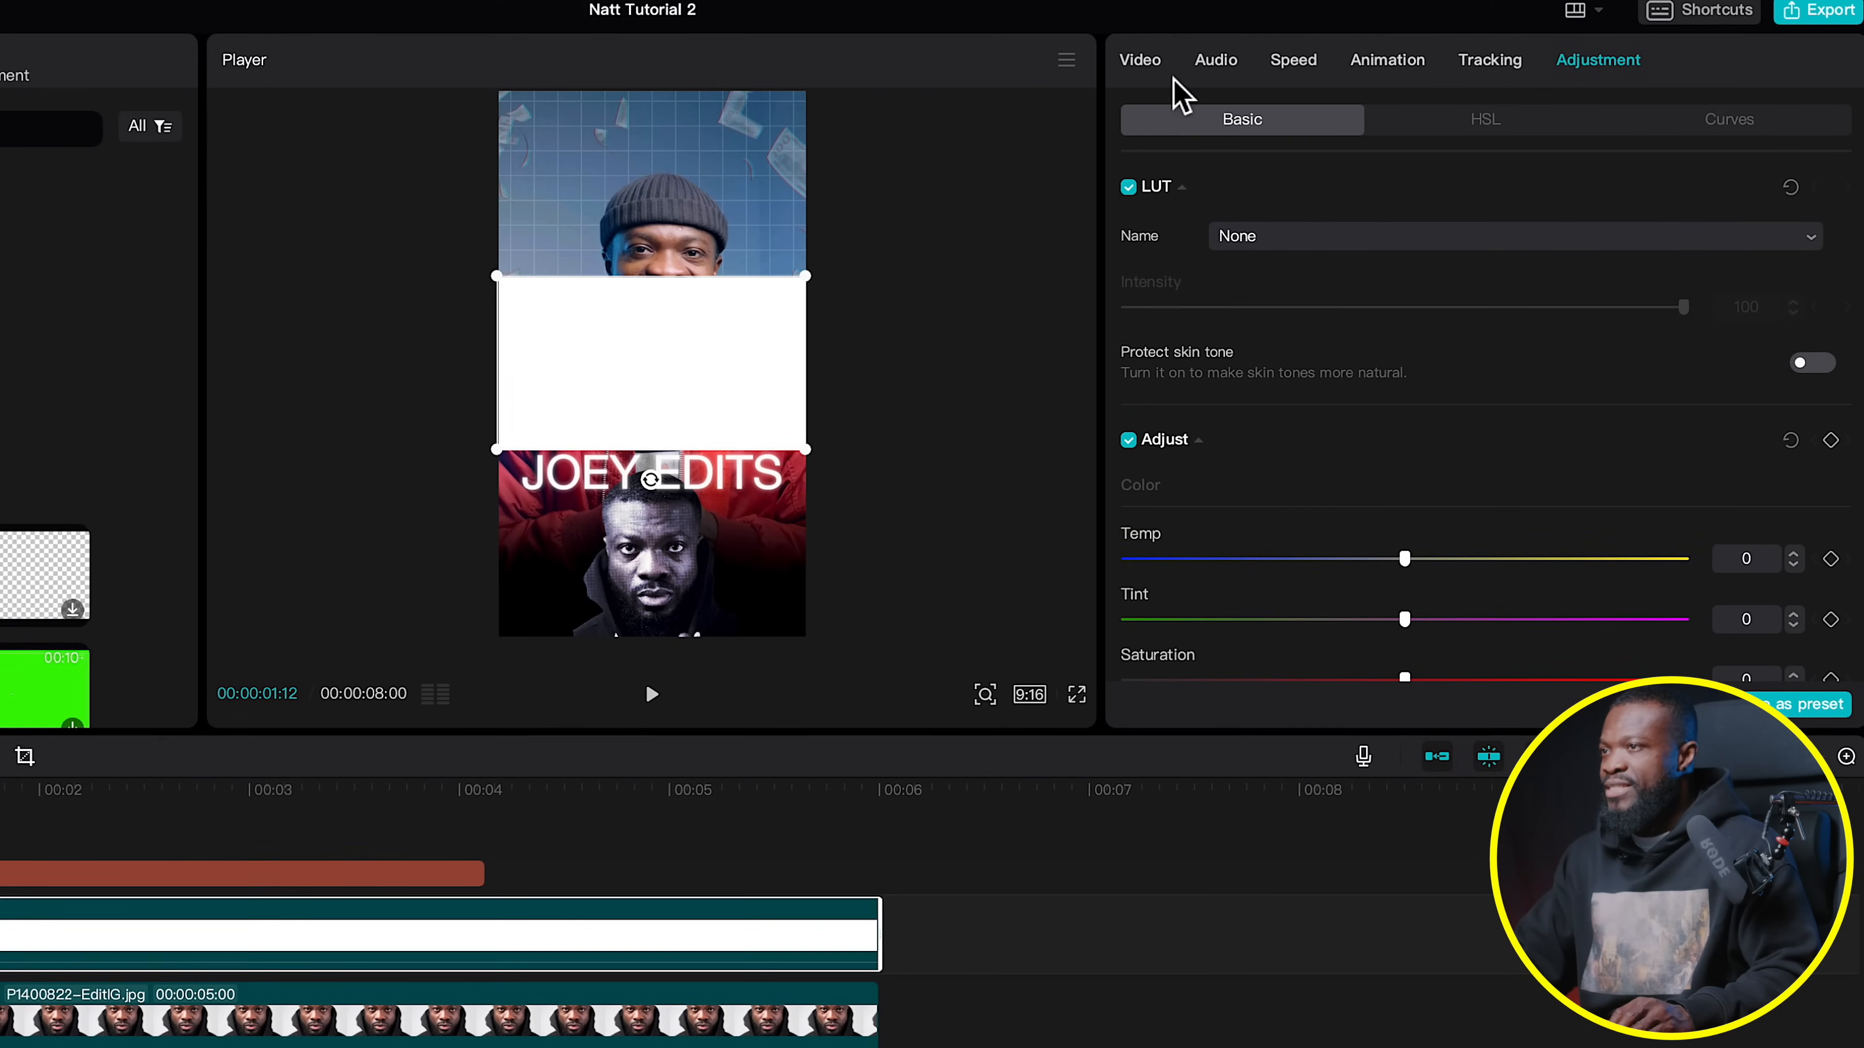
Apply a Rectangle mask of about 769 × 123 to the white clip and move the clip over the portrait's eyes, at about Y -1313
{"action": "left_click", "coordinate": [1141, 61]}
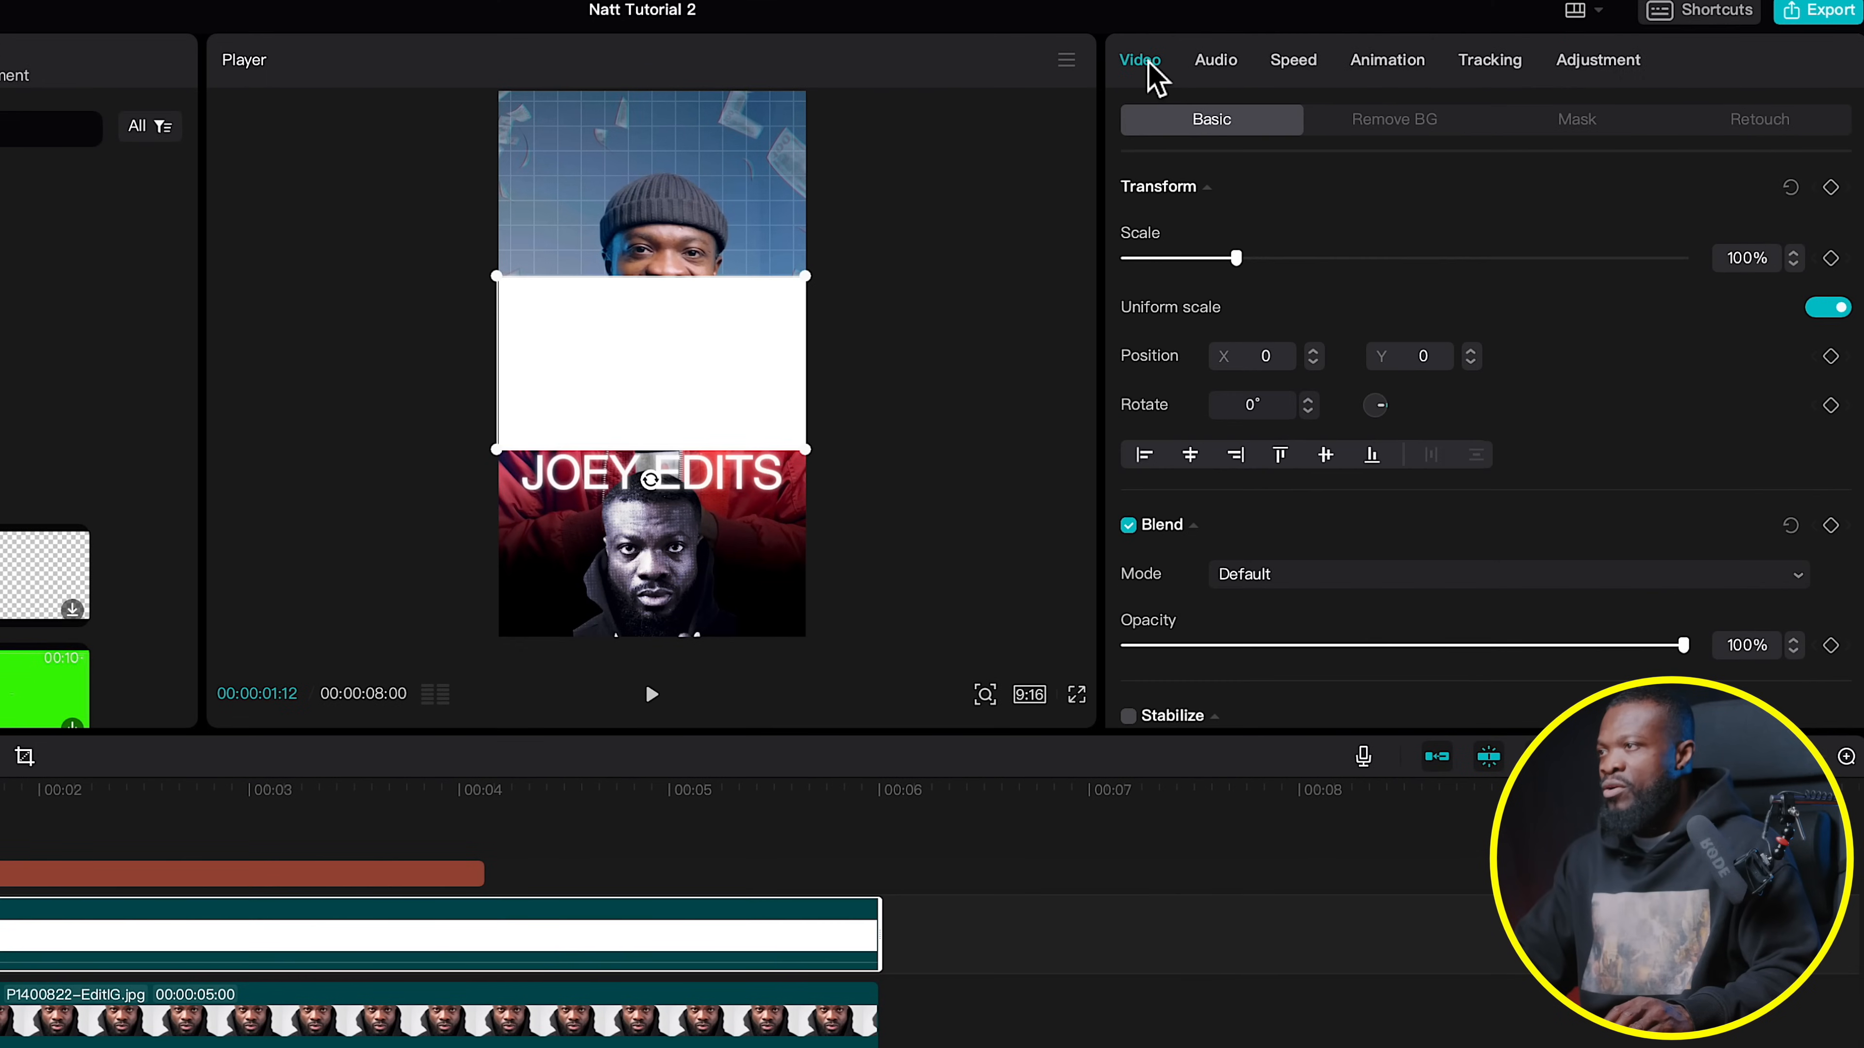
{"action": "left_click", "coordinate": [1575, 124]}
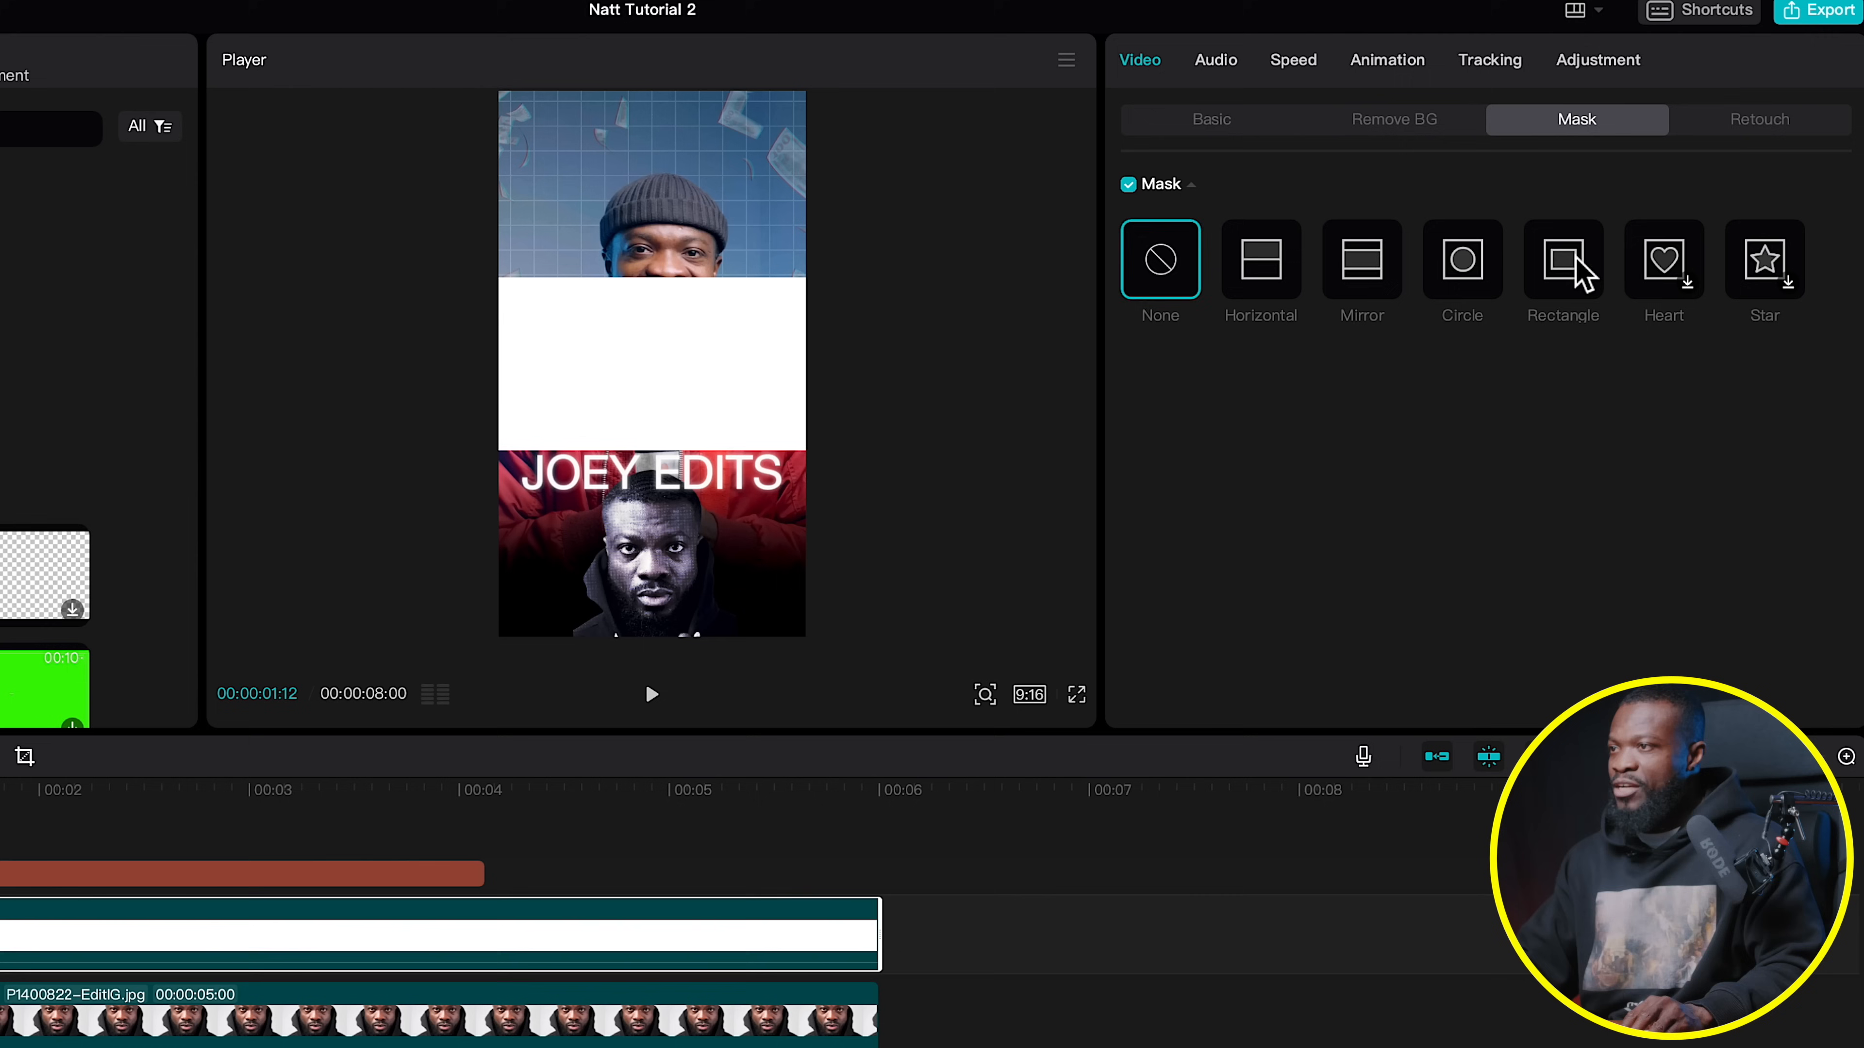
{"action": "left_click", "coordinate": [1577, 274]}
{"action": "left_click_drag", "start_coordinate": [652, 403], "coordinate": [593, 366]}
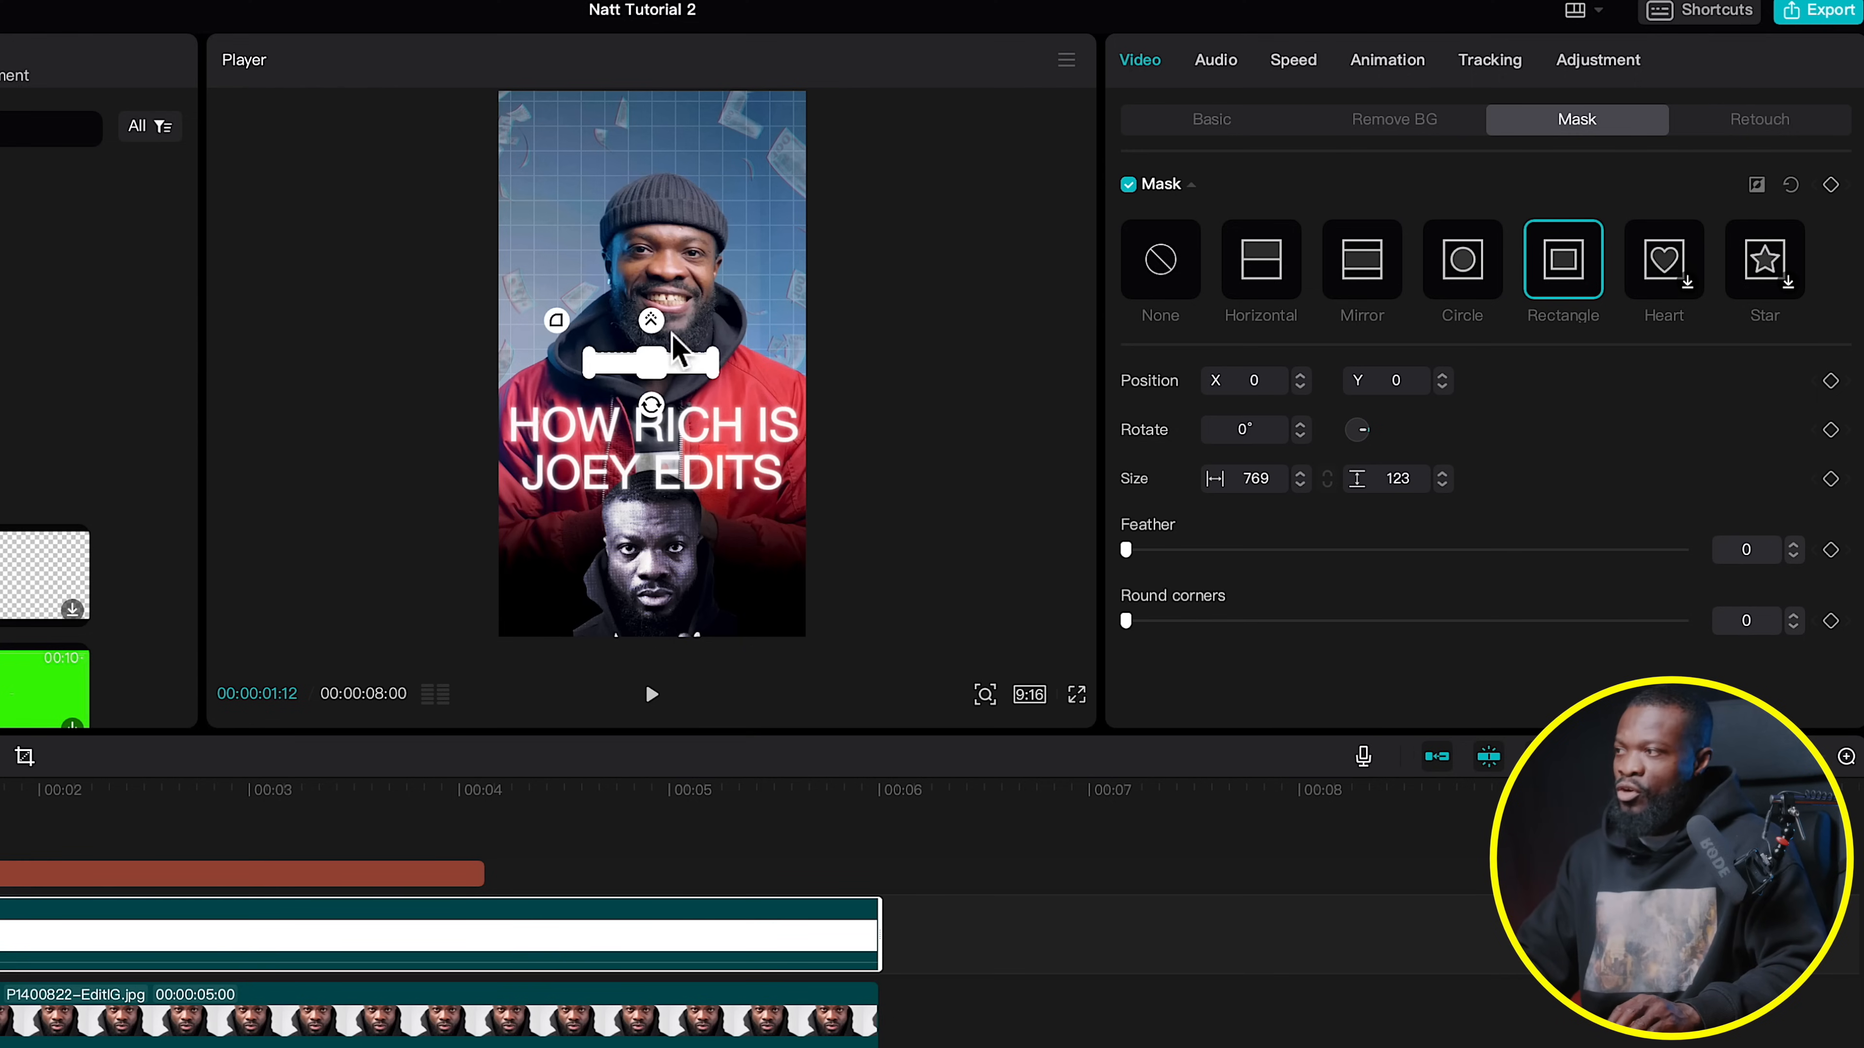
{"action": "left_click", "coordinate": [1209, 122]}
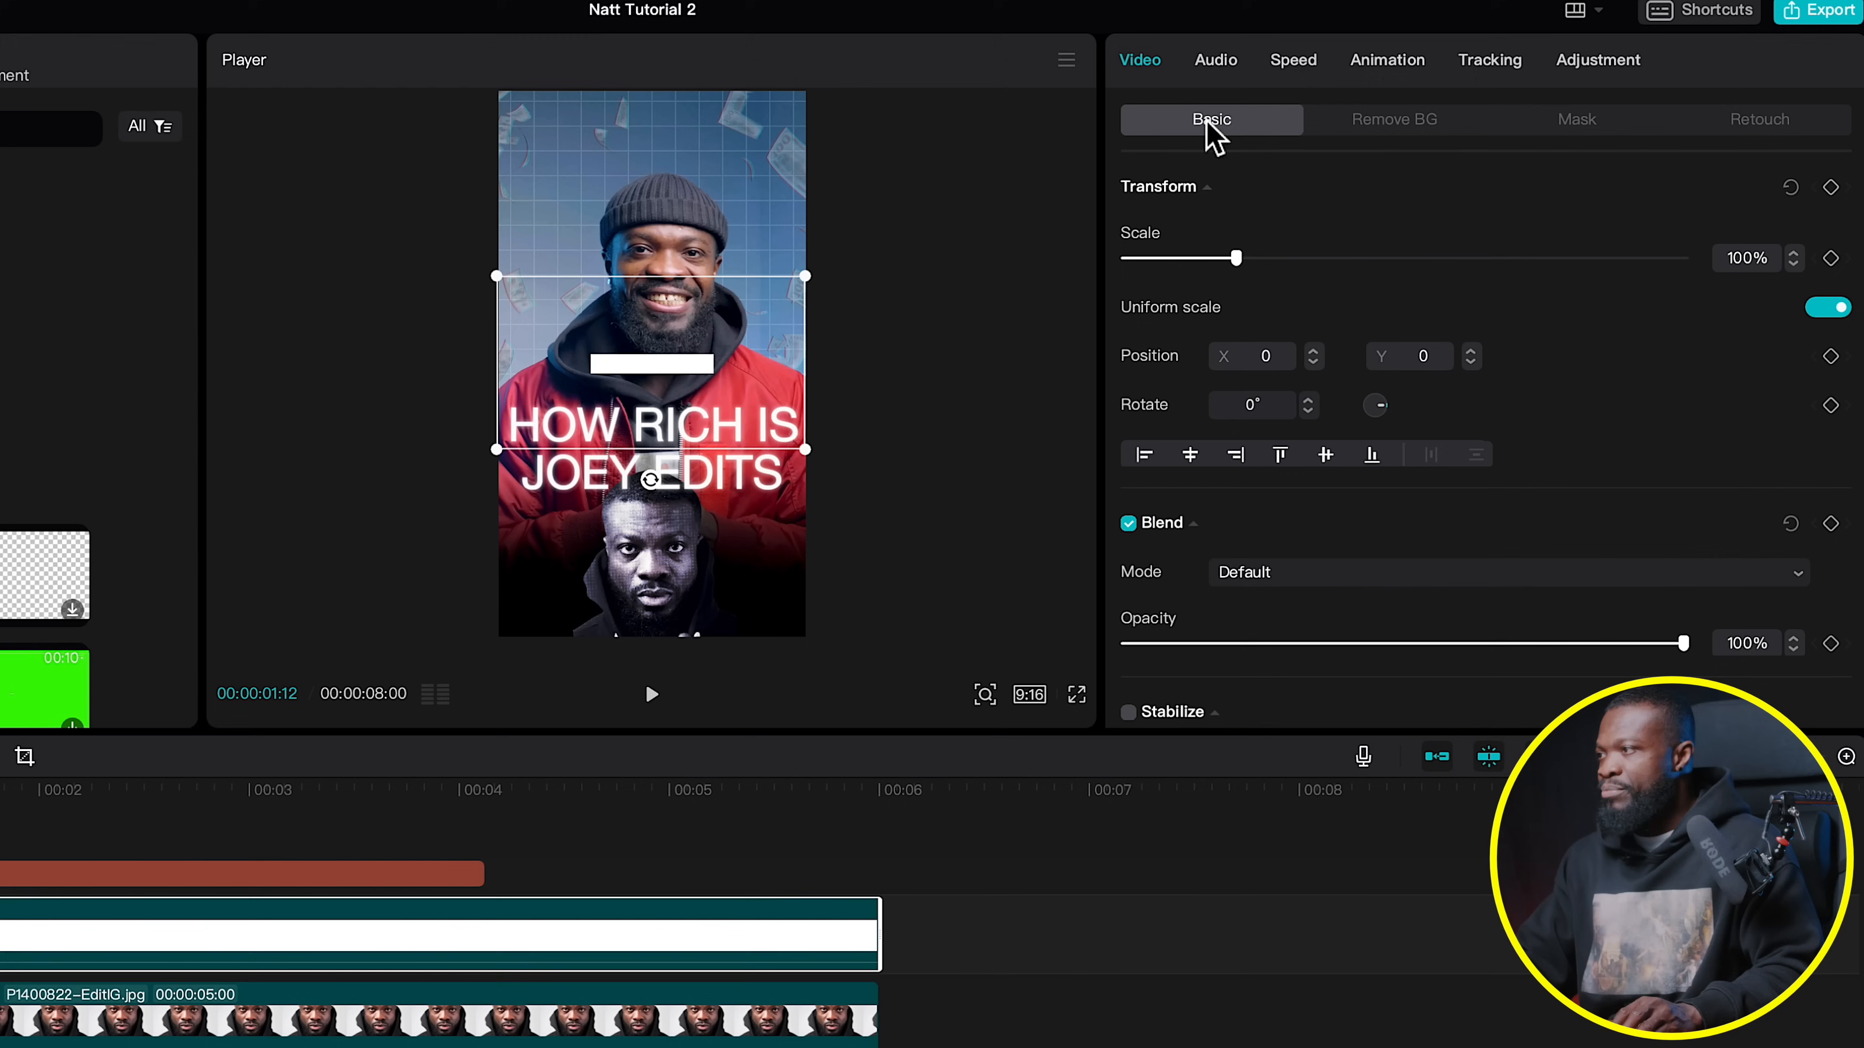
{"action": "left_click_drag", "start_coordinate": [638, 410], "coordinate": [643, 565]}
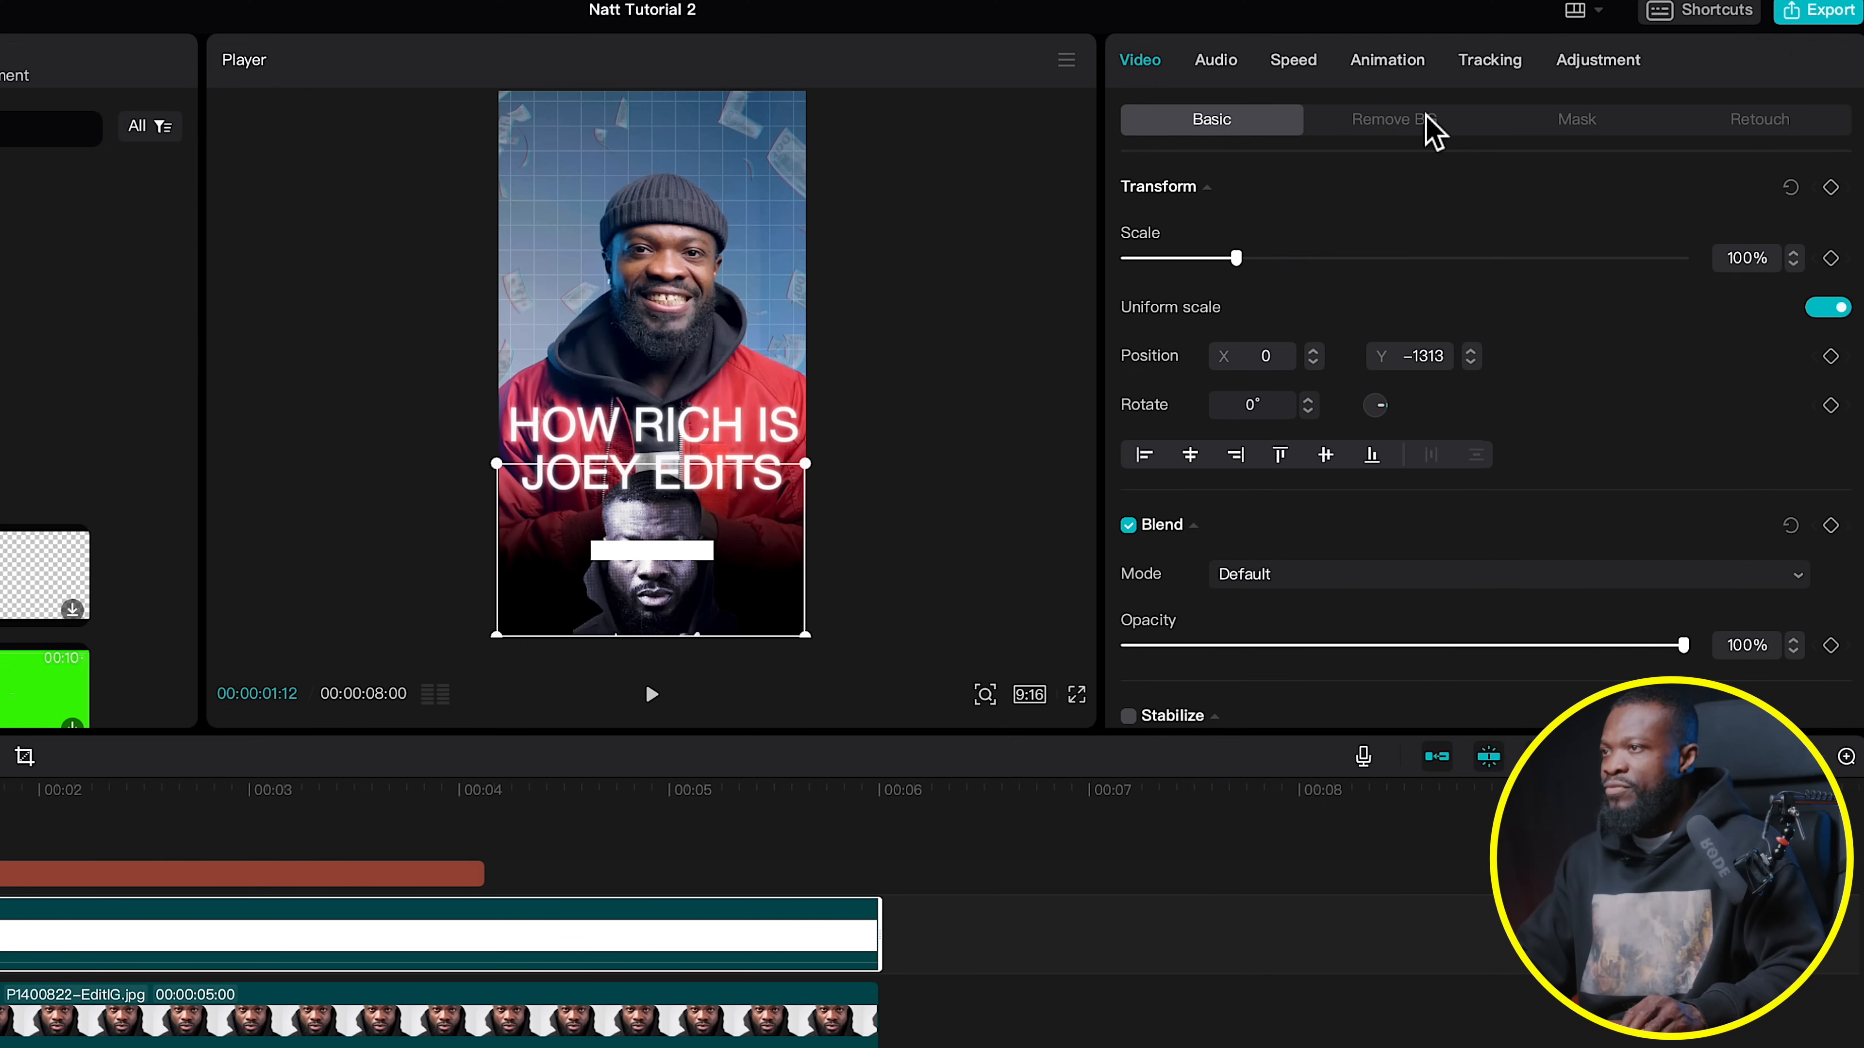
Resize the white clip's rectangle mask to 574 wide and 141 high
{"action": "left_click", "coordinate": [1587, 139]}
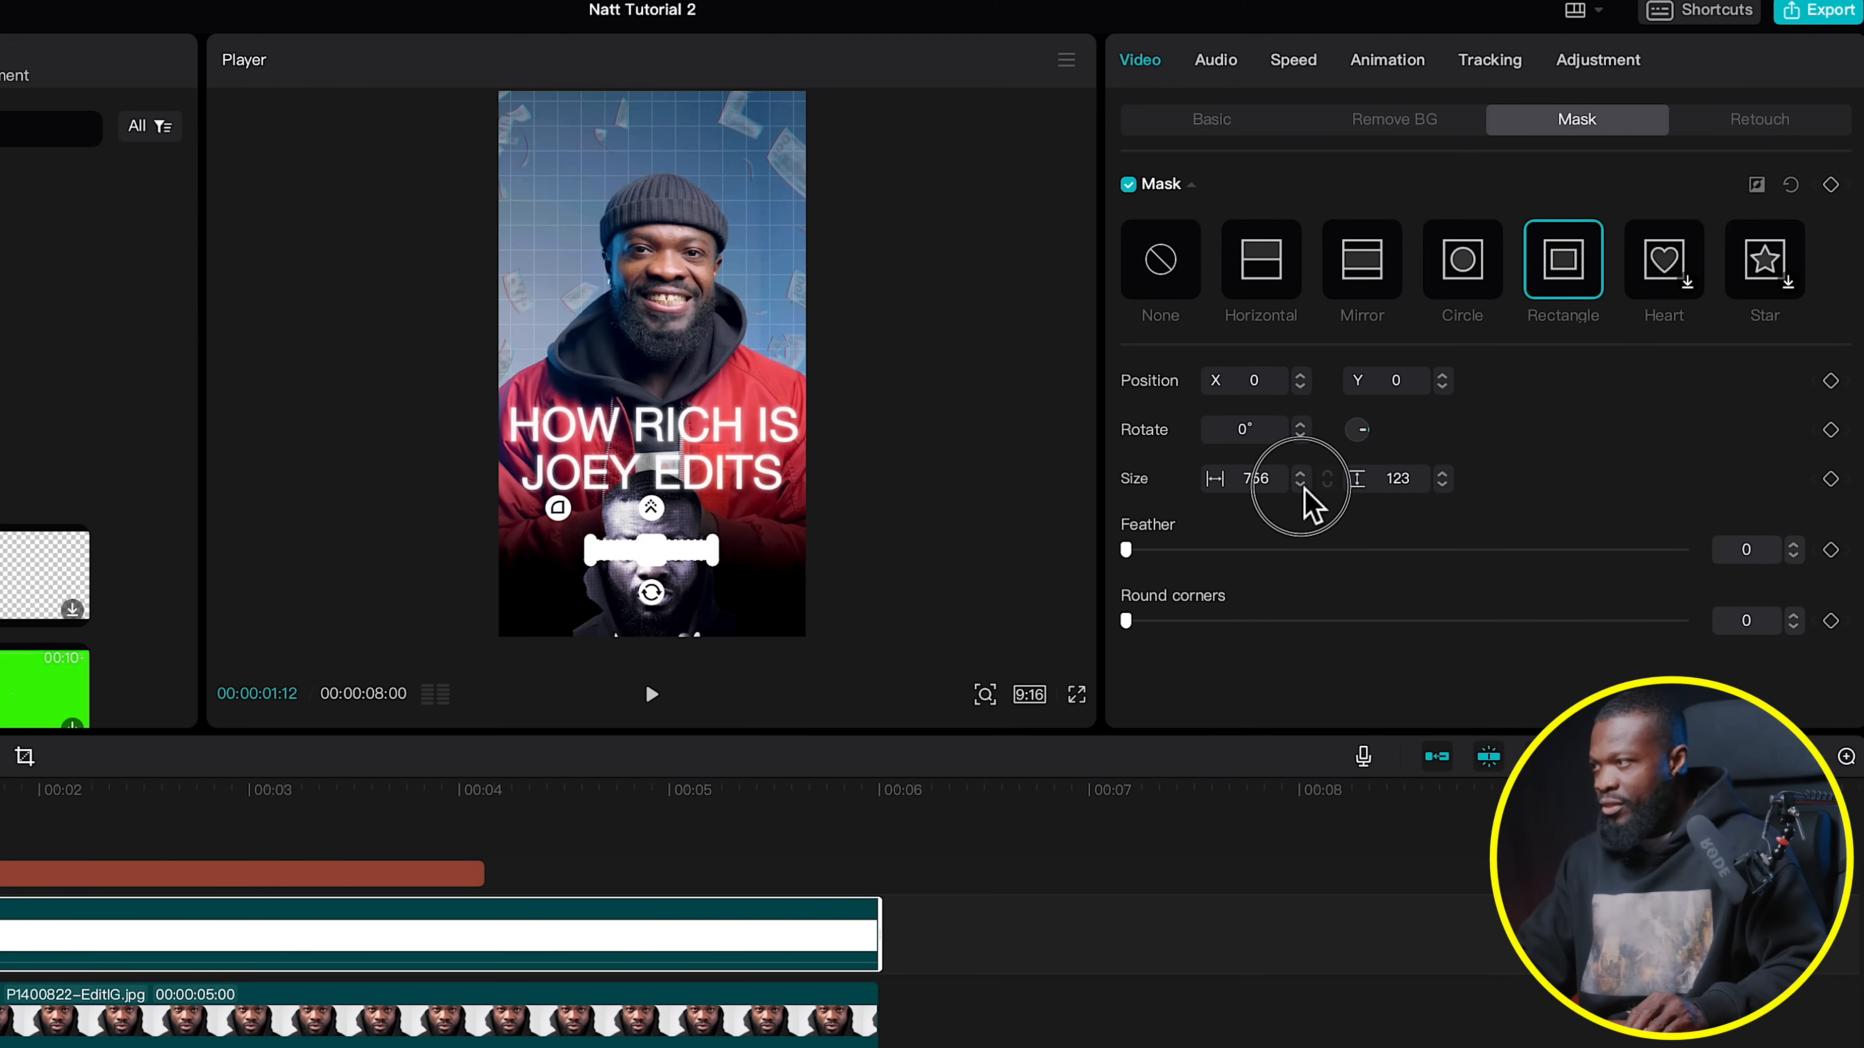
{"action": "left_click_drag", "start_coordinate": [1312, 505], "coordinate": [1474, 493]}
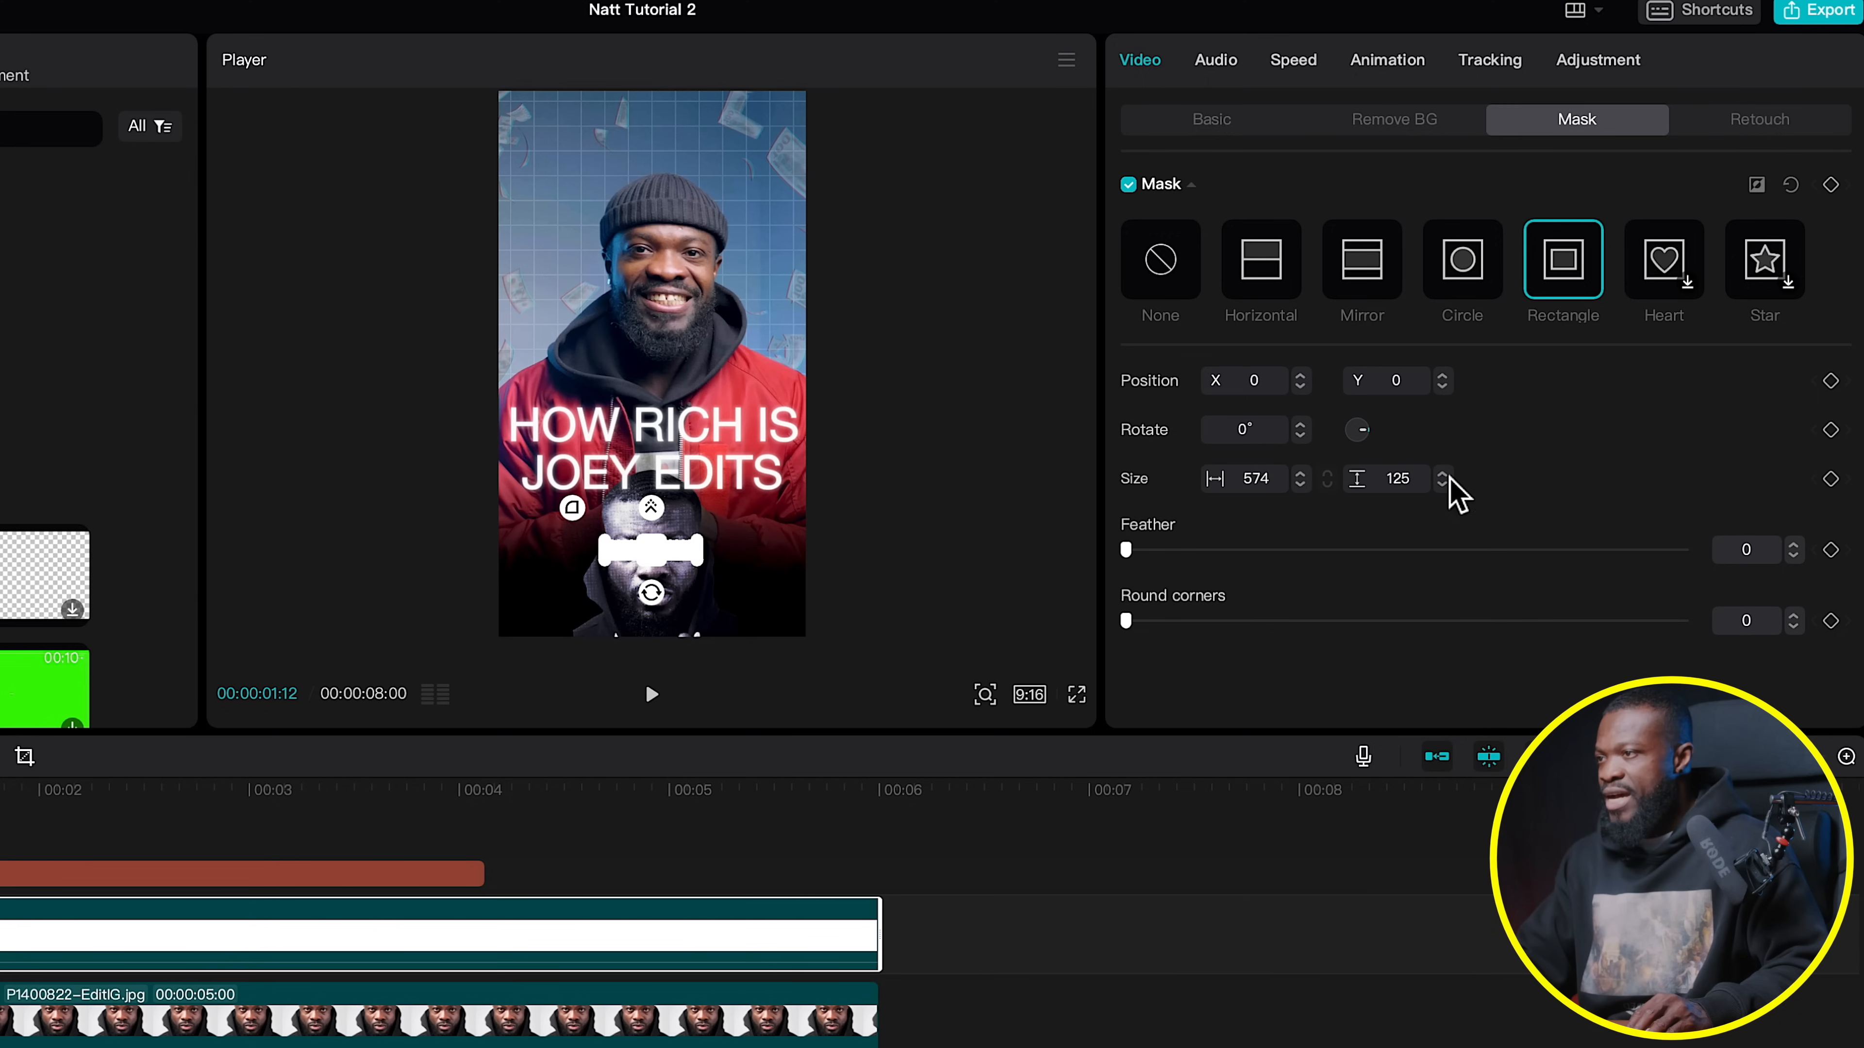
{"action": "left_click", "coordinate": [1448, 477]}
{"action": "left_click", "coordinate": [1451, 483]}
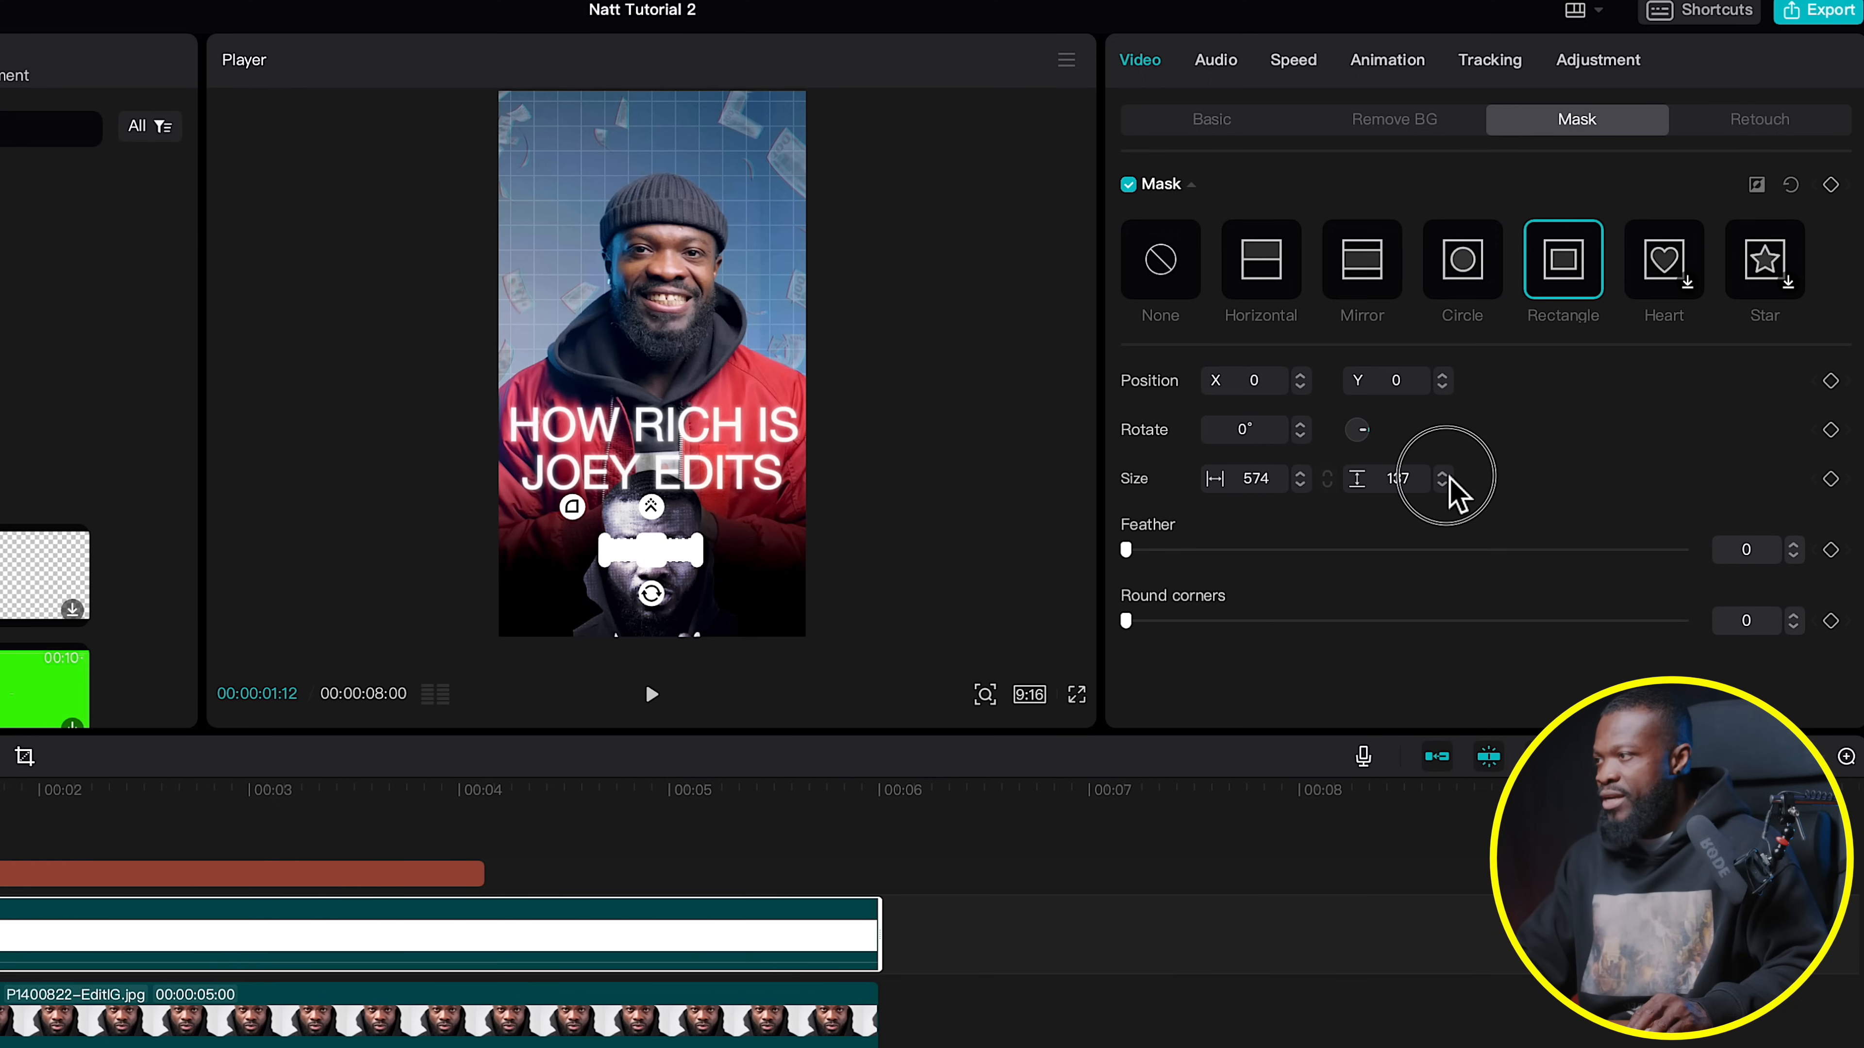
{"action": "left_click", "coordinate": [1450, 480]}
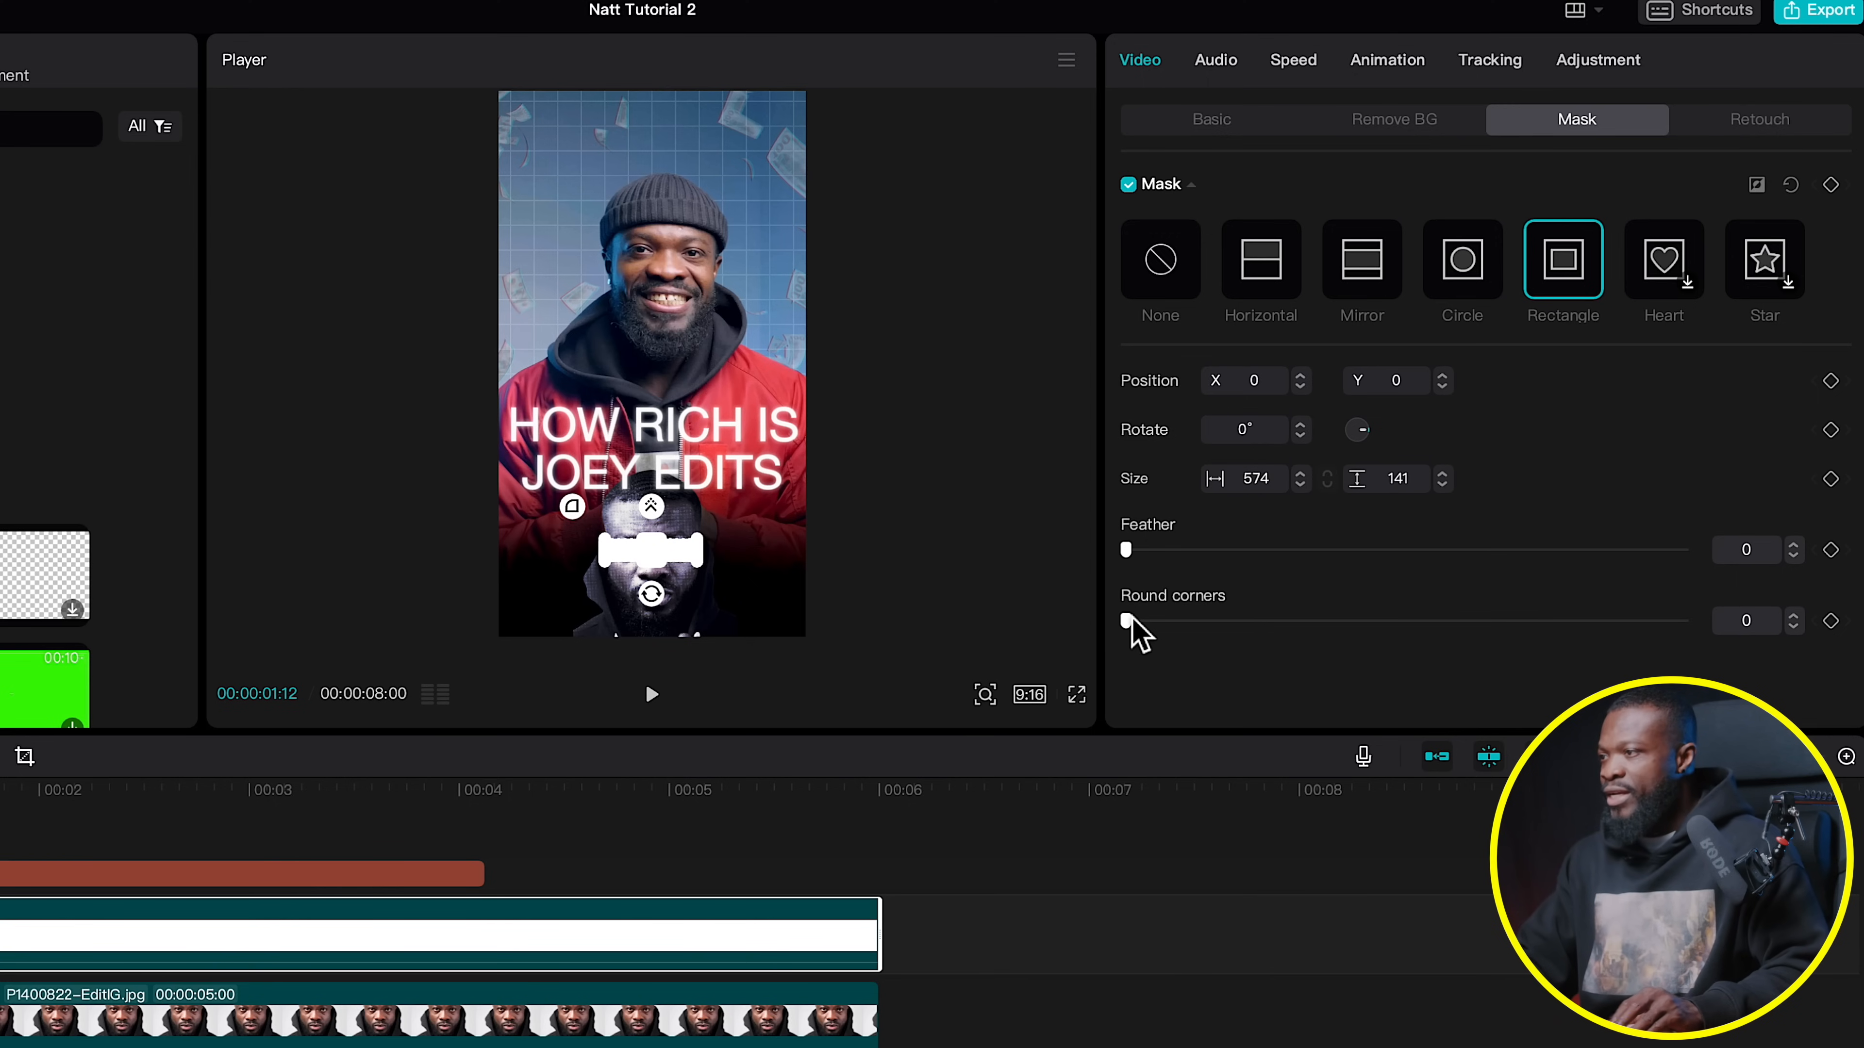
Round the white bar's mask corners to 25 and nudge the bar up to about Y -1302
{"action": "left_click_drag", "start_coordinate": [1135, 621], "coordinate": [1266, 628]}
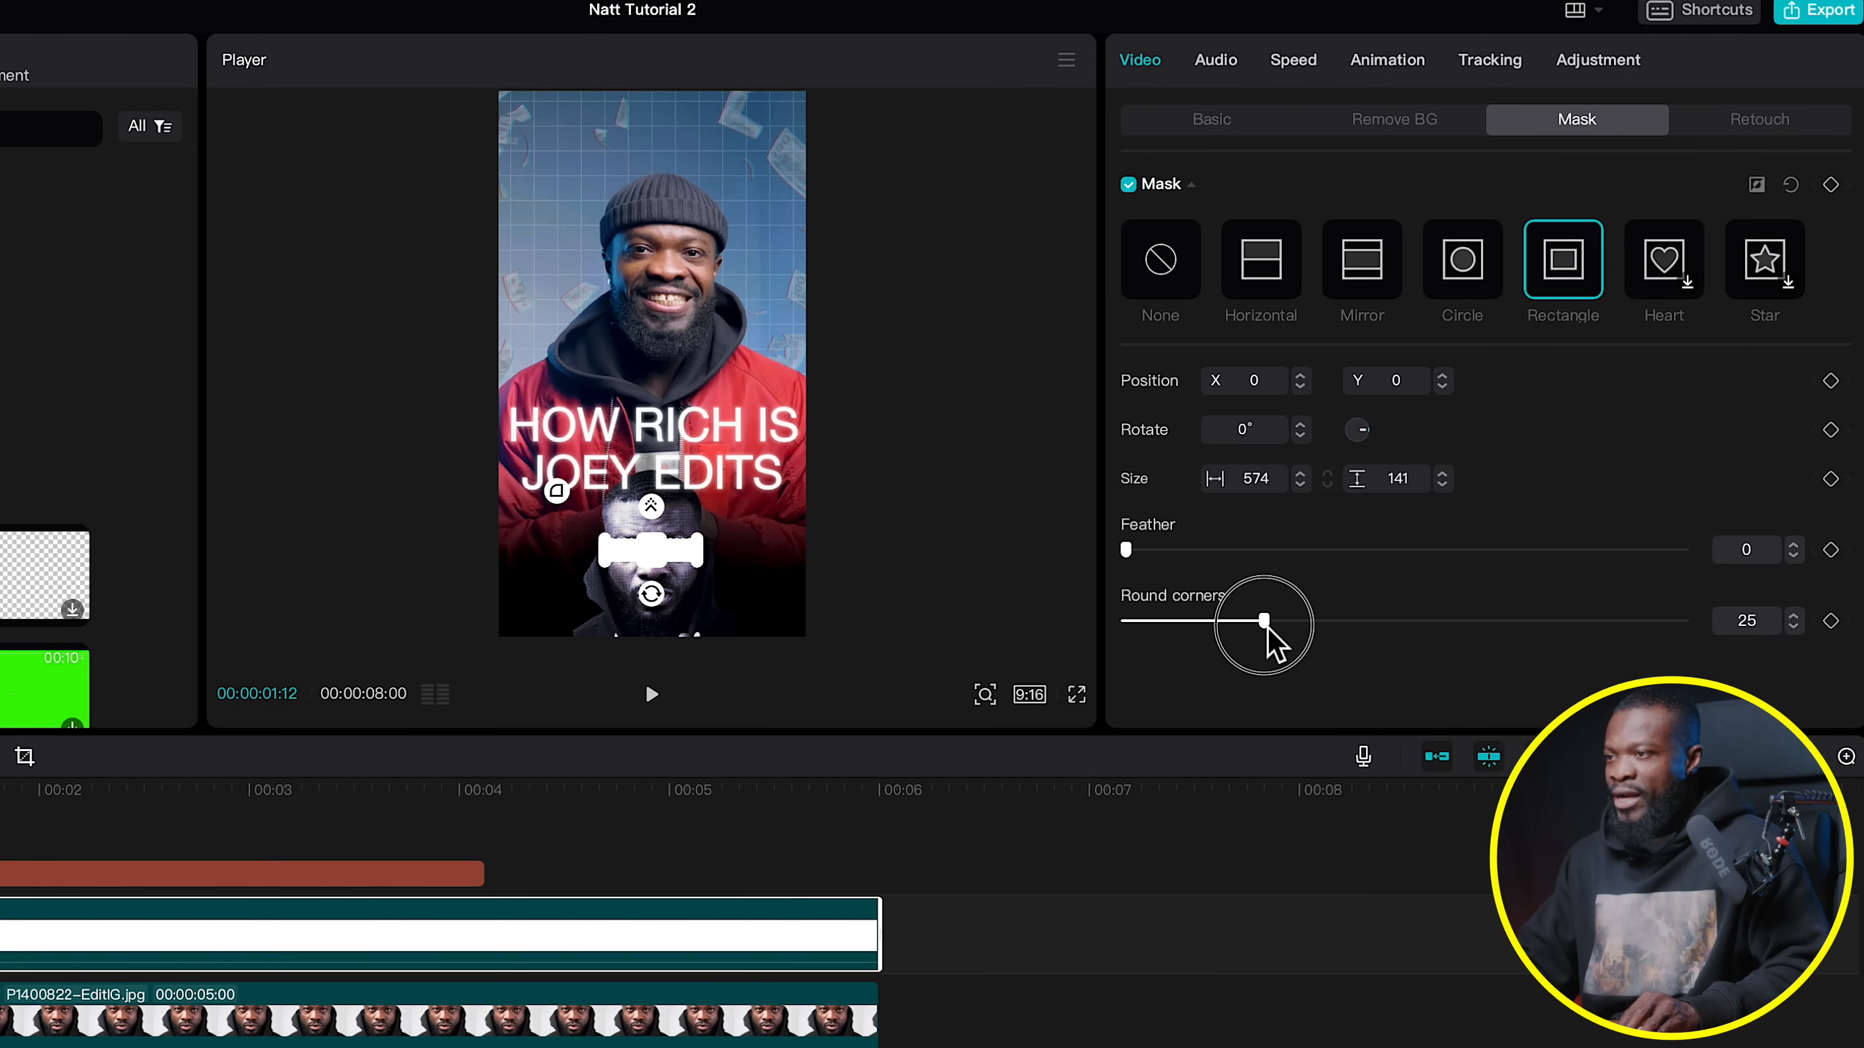
{"action": "left_click", "coordinate": [1212, 120]}
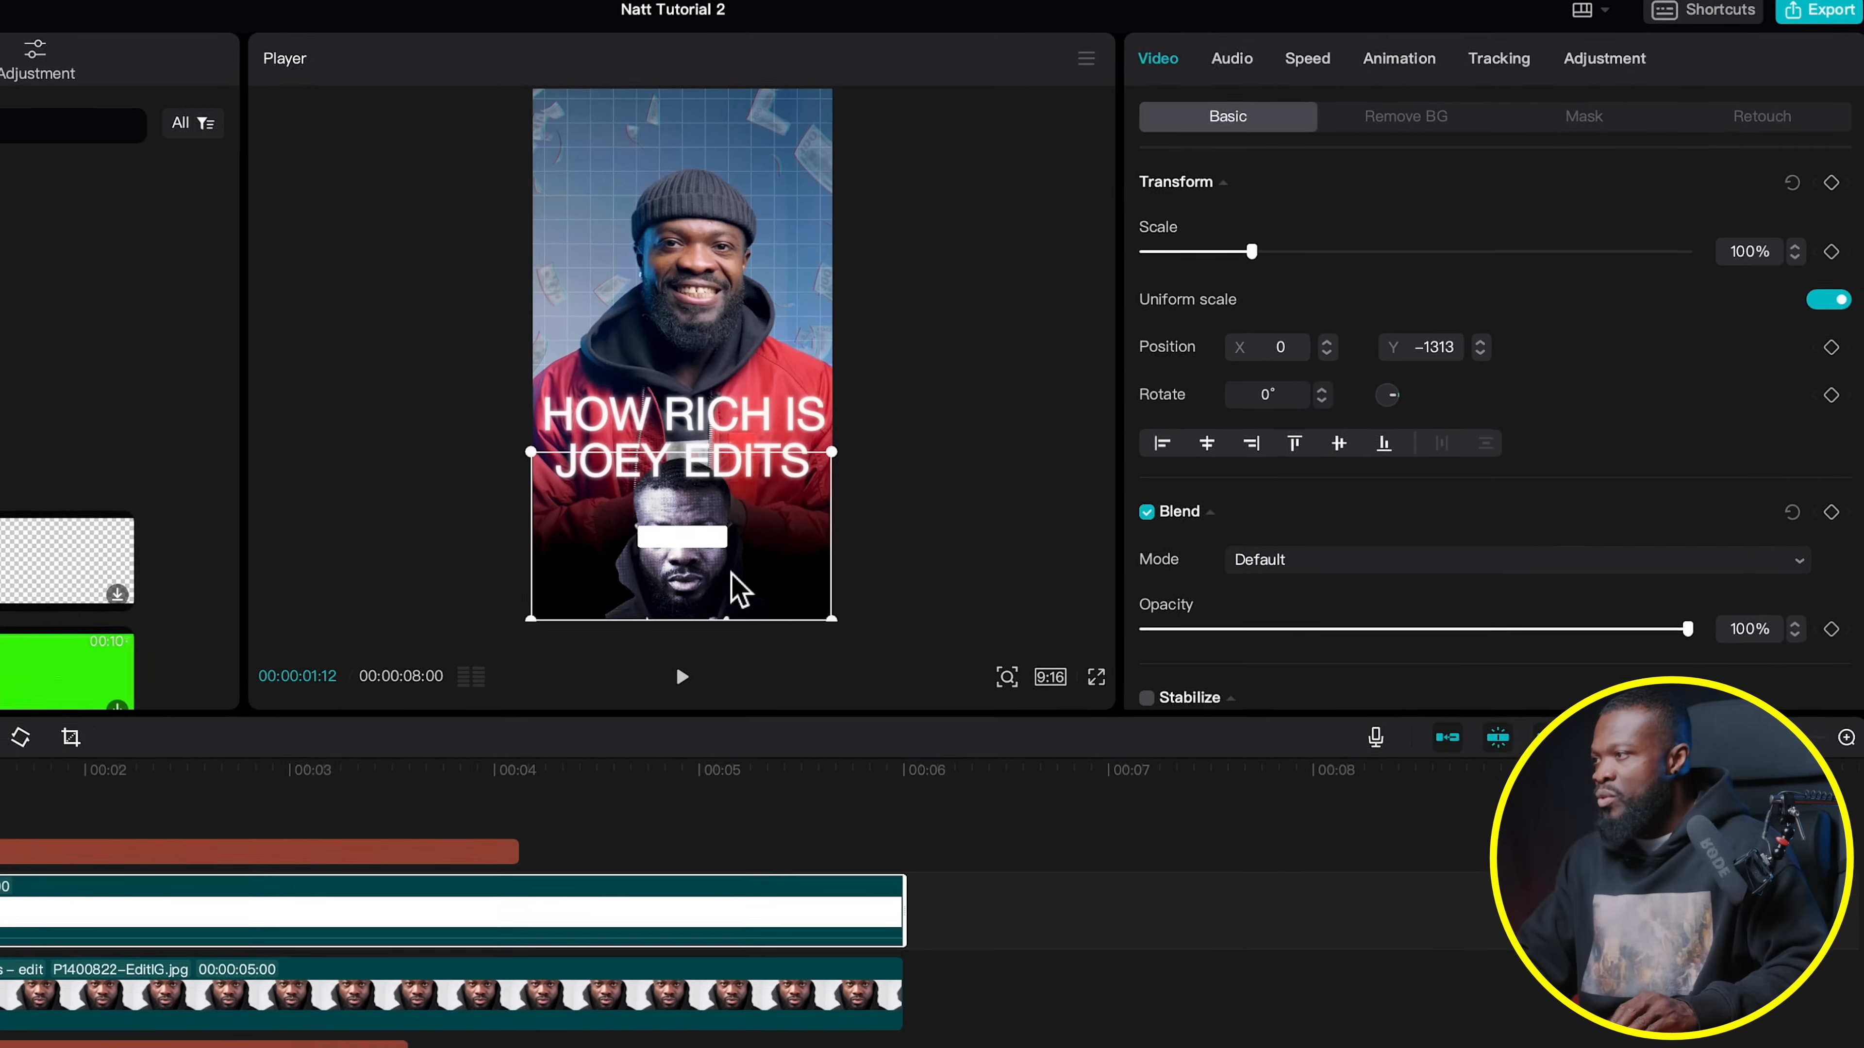
{"action": "left_click_drag", "start_coordinate": [703, 589], "coordinate": [702, 587]}
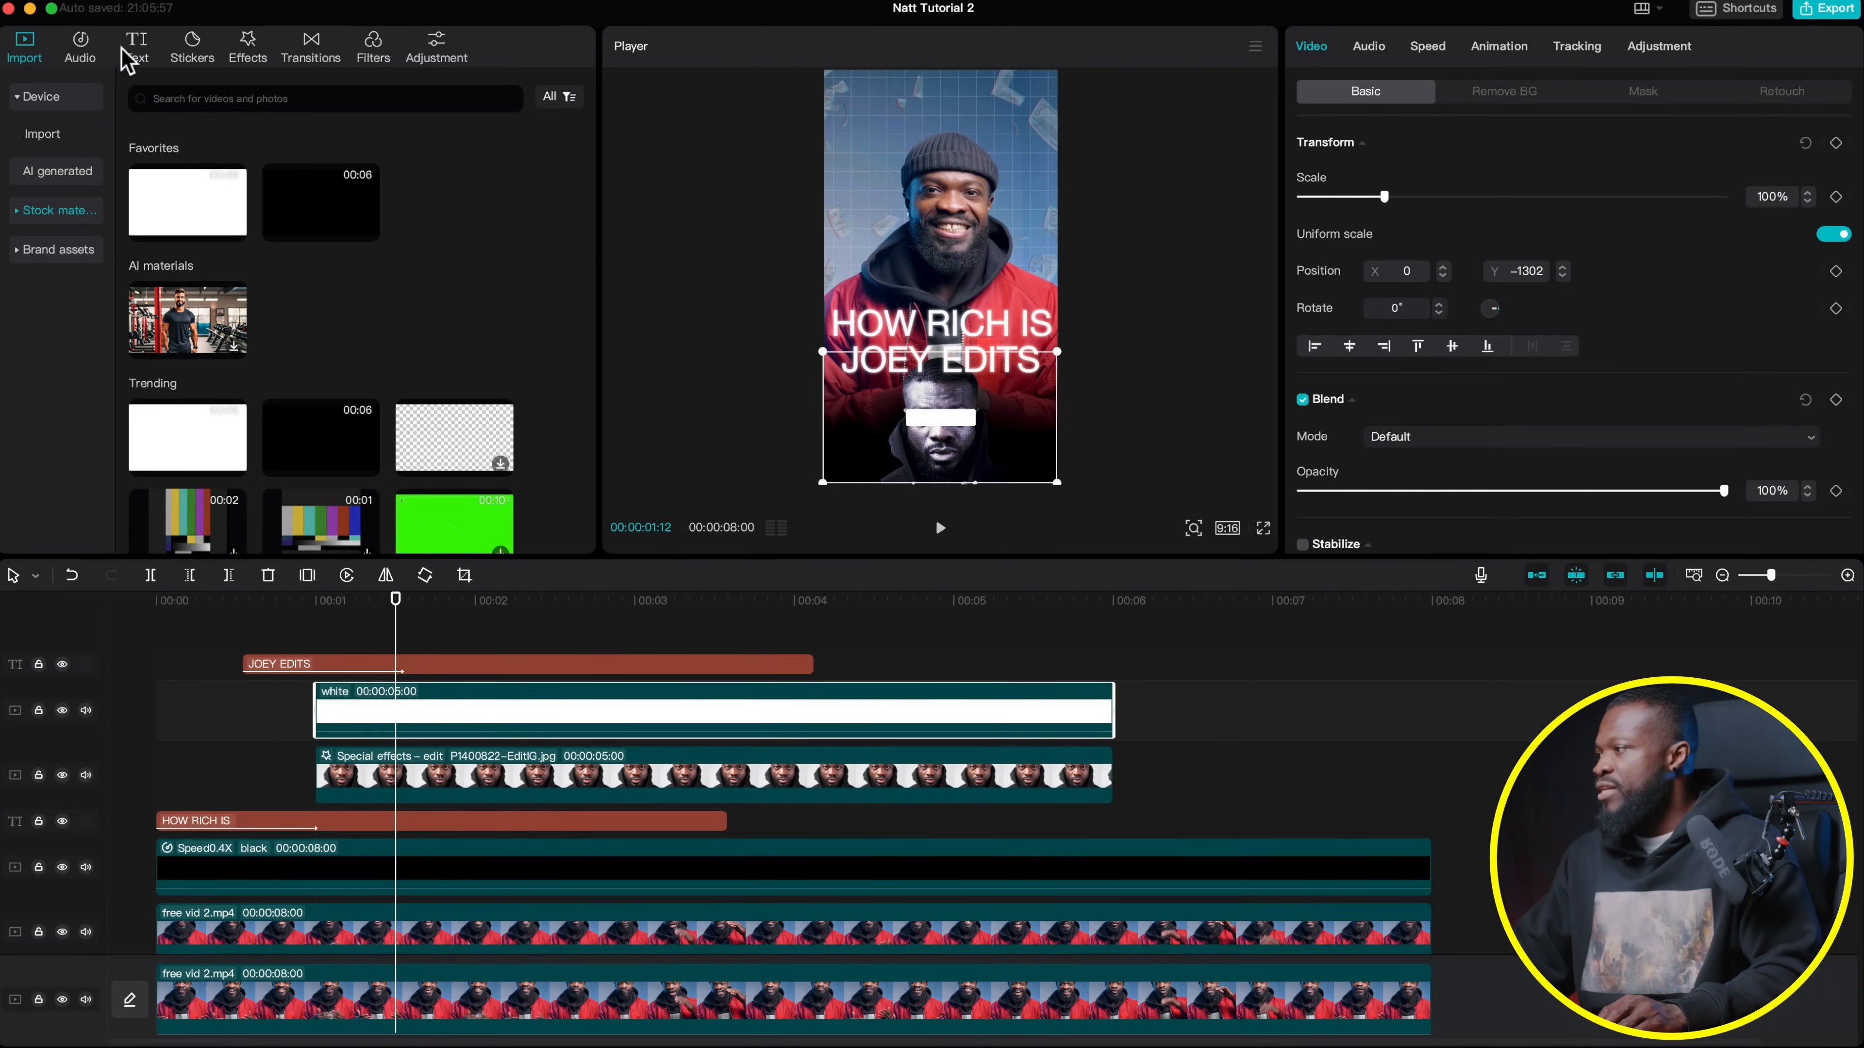
Add a default text clip on a track above the white clip and extend it to about the white clip's end
{"action": "left_click", "coordinate": [136, 49]}
{"action": "left_click_drag", "start_coordinate": [170, 150], "coordinate": [360, 709]}
{"action": "left_click", "coordinate": [350, 711]}
{"action": "left_click_drag", "start_coordinate": [802, 692], "coordinate": [1107, 692]}
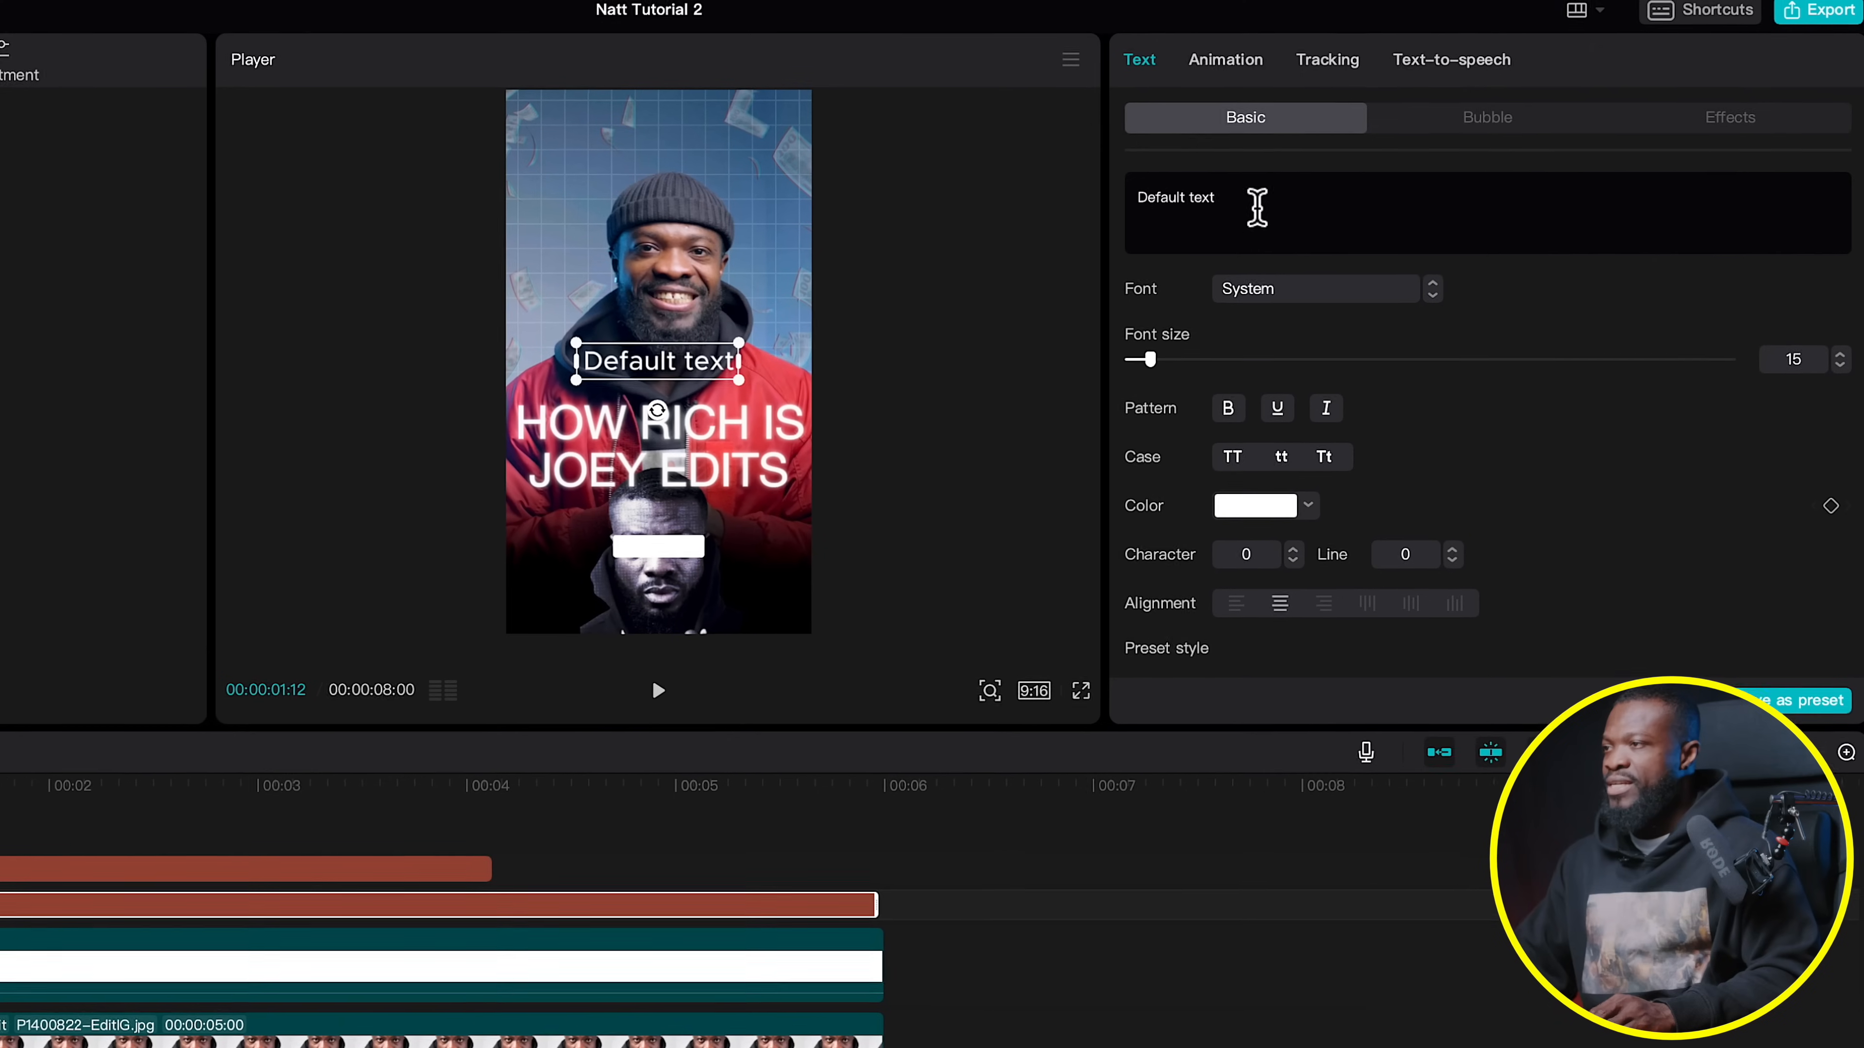
Replace the default text with a € sign in bold black
{"action": "left_click_drag", "start_coordinate": [1257, 208], "coordinate": [1090, 192]}
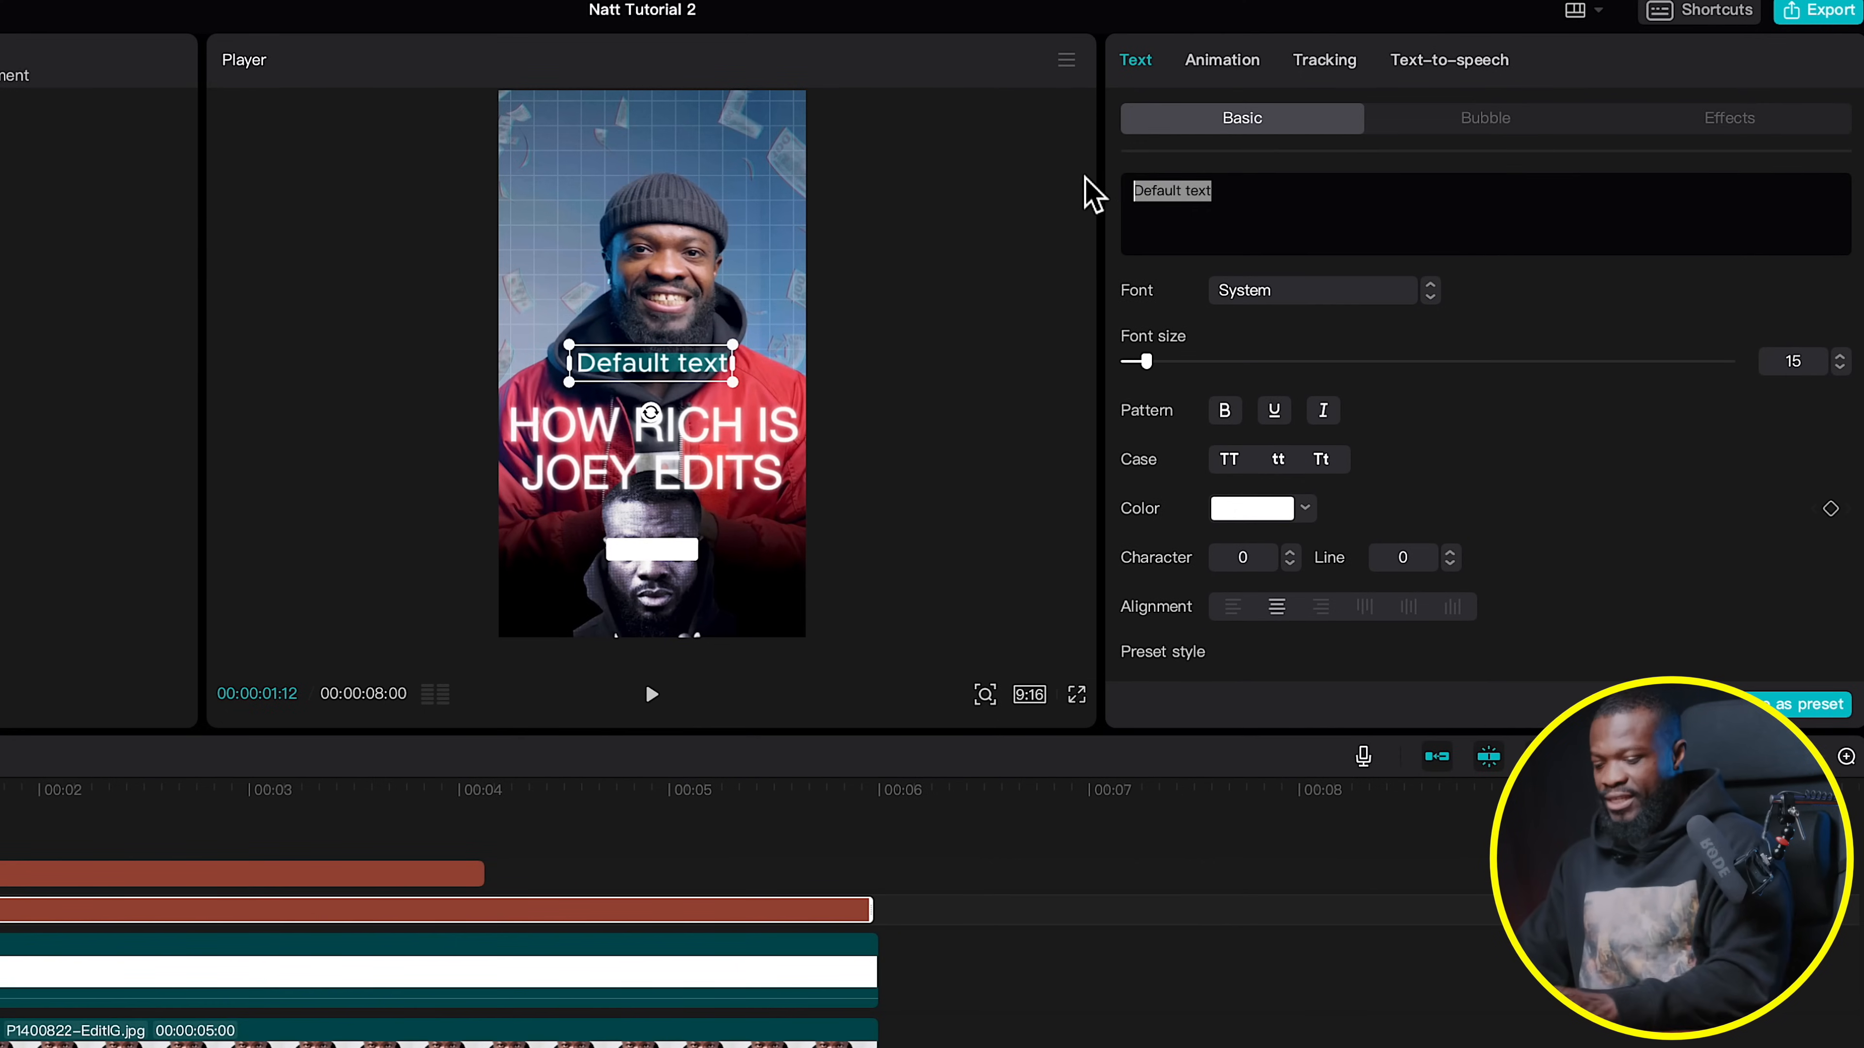
{"action": "key", "text": "BackSpace"}
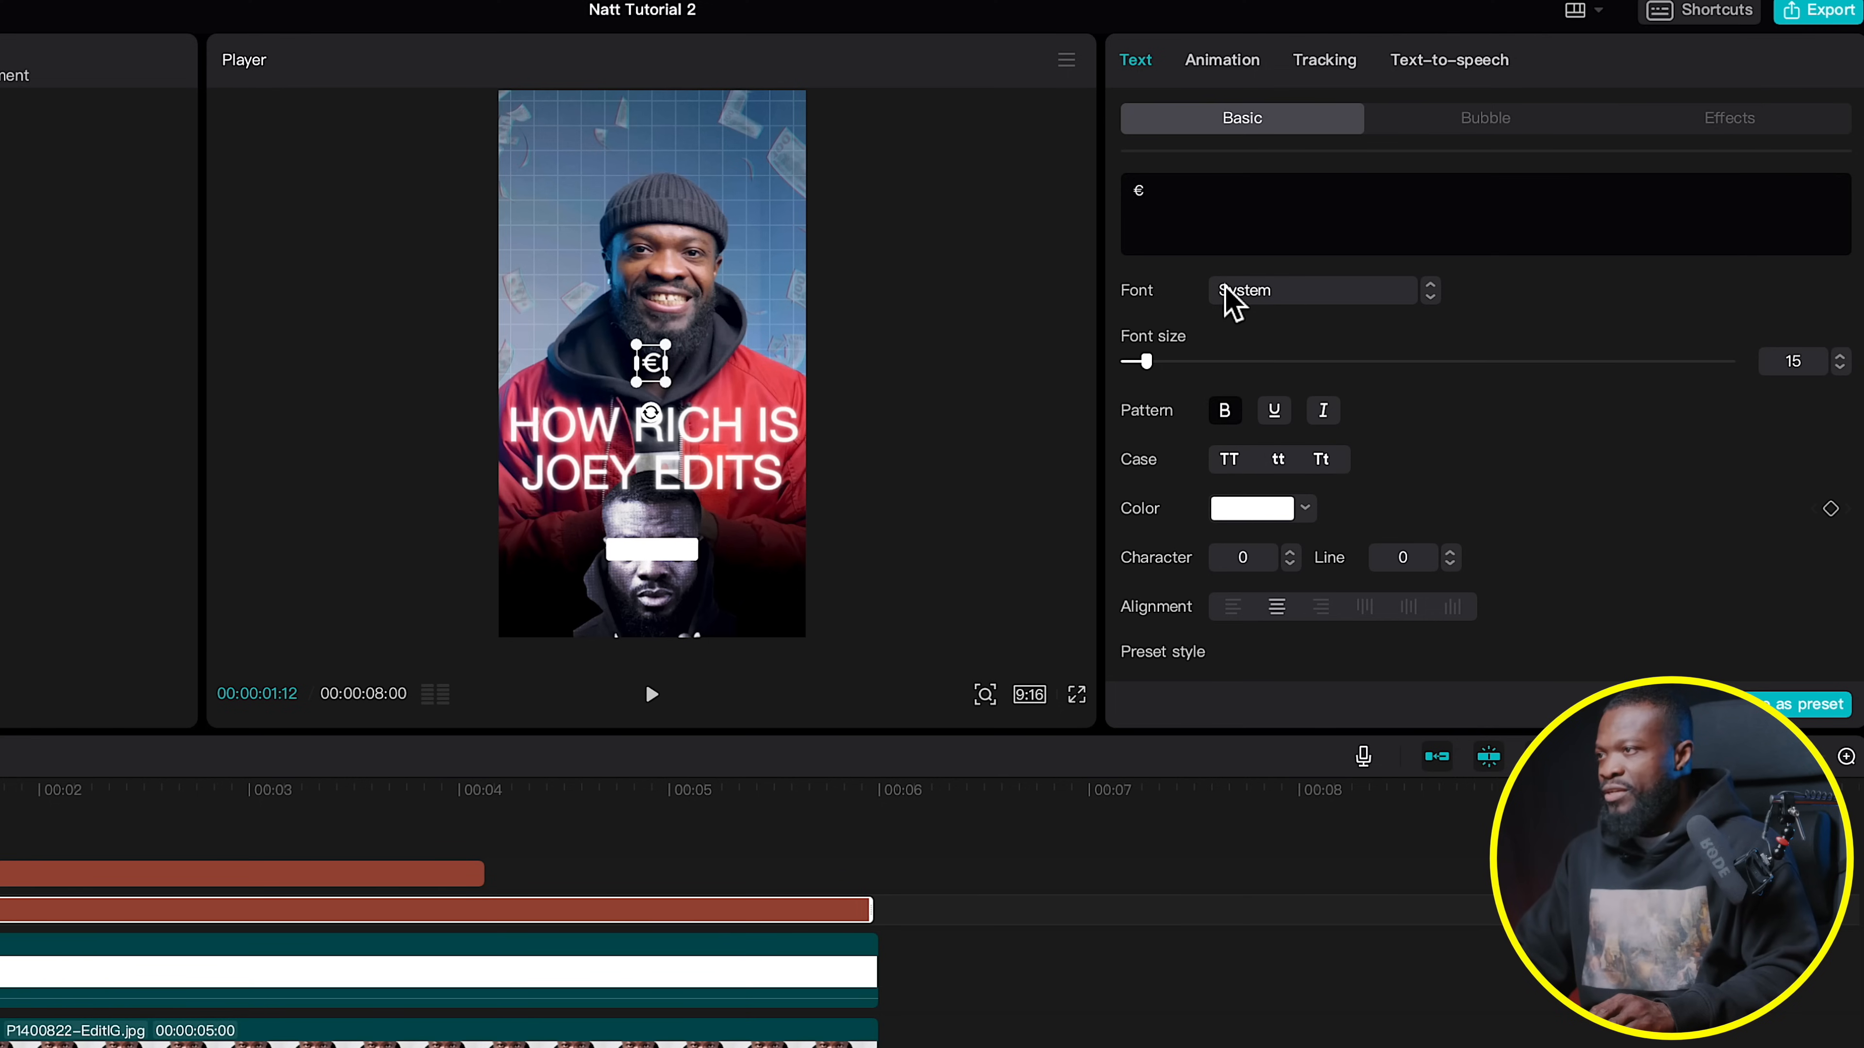
{"action": "left_click", "coordinate": [1250, 529]}
{"action": "left_click", "coordinate": [1186, 625]}
Position the € sign on the left end of the white bar covering the portrait's eyes
{"action": "left_click_drag", "start_coordinate": [650, 364], "coordinate": [623, 547]}
{"action": "left_click", "coordinate": [988, 696]}
{"action": "left_click_drag", "start_coordinate": [947, 739], "coordinate": [966, 741]}
{"action": "left_click_drag", "start_coordinate": [1060, 603], "coordinate": [1057, 626]}
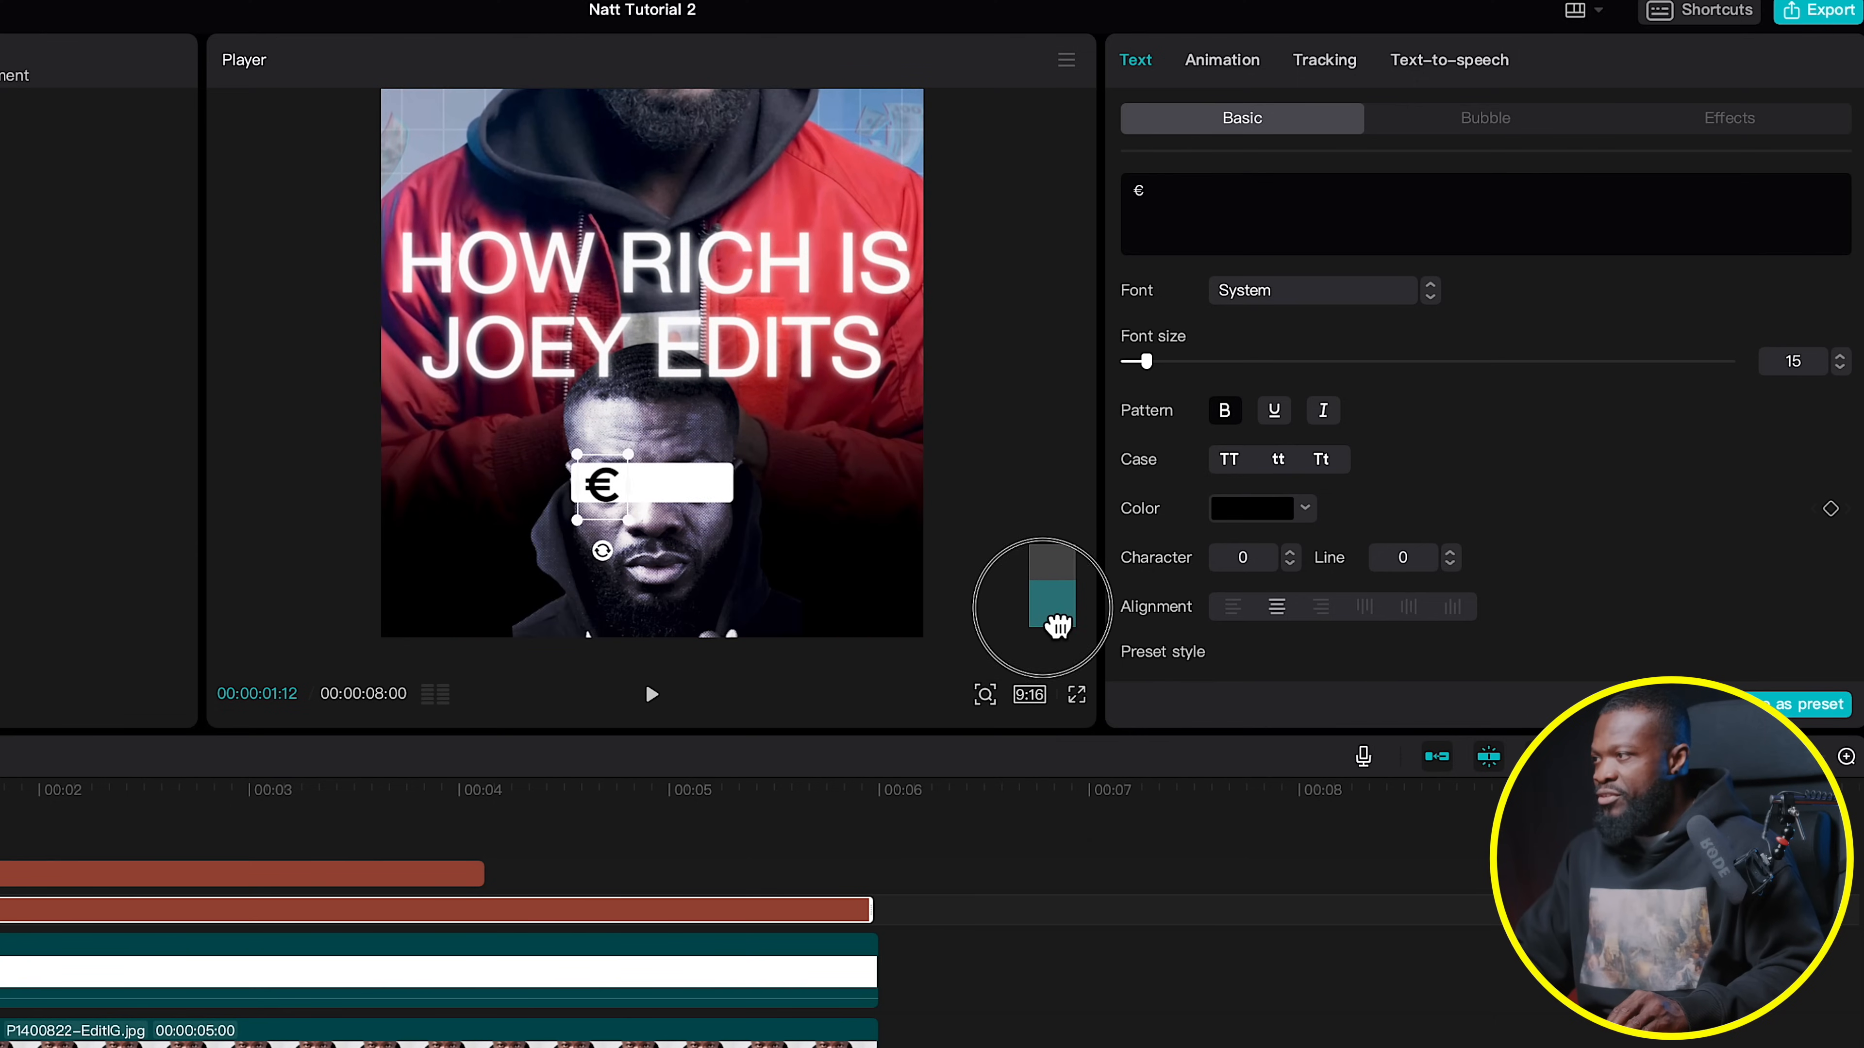
{"action": "left_click", "coordinate": [611, 496]}
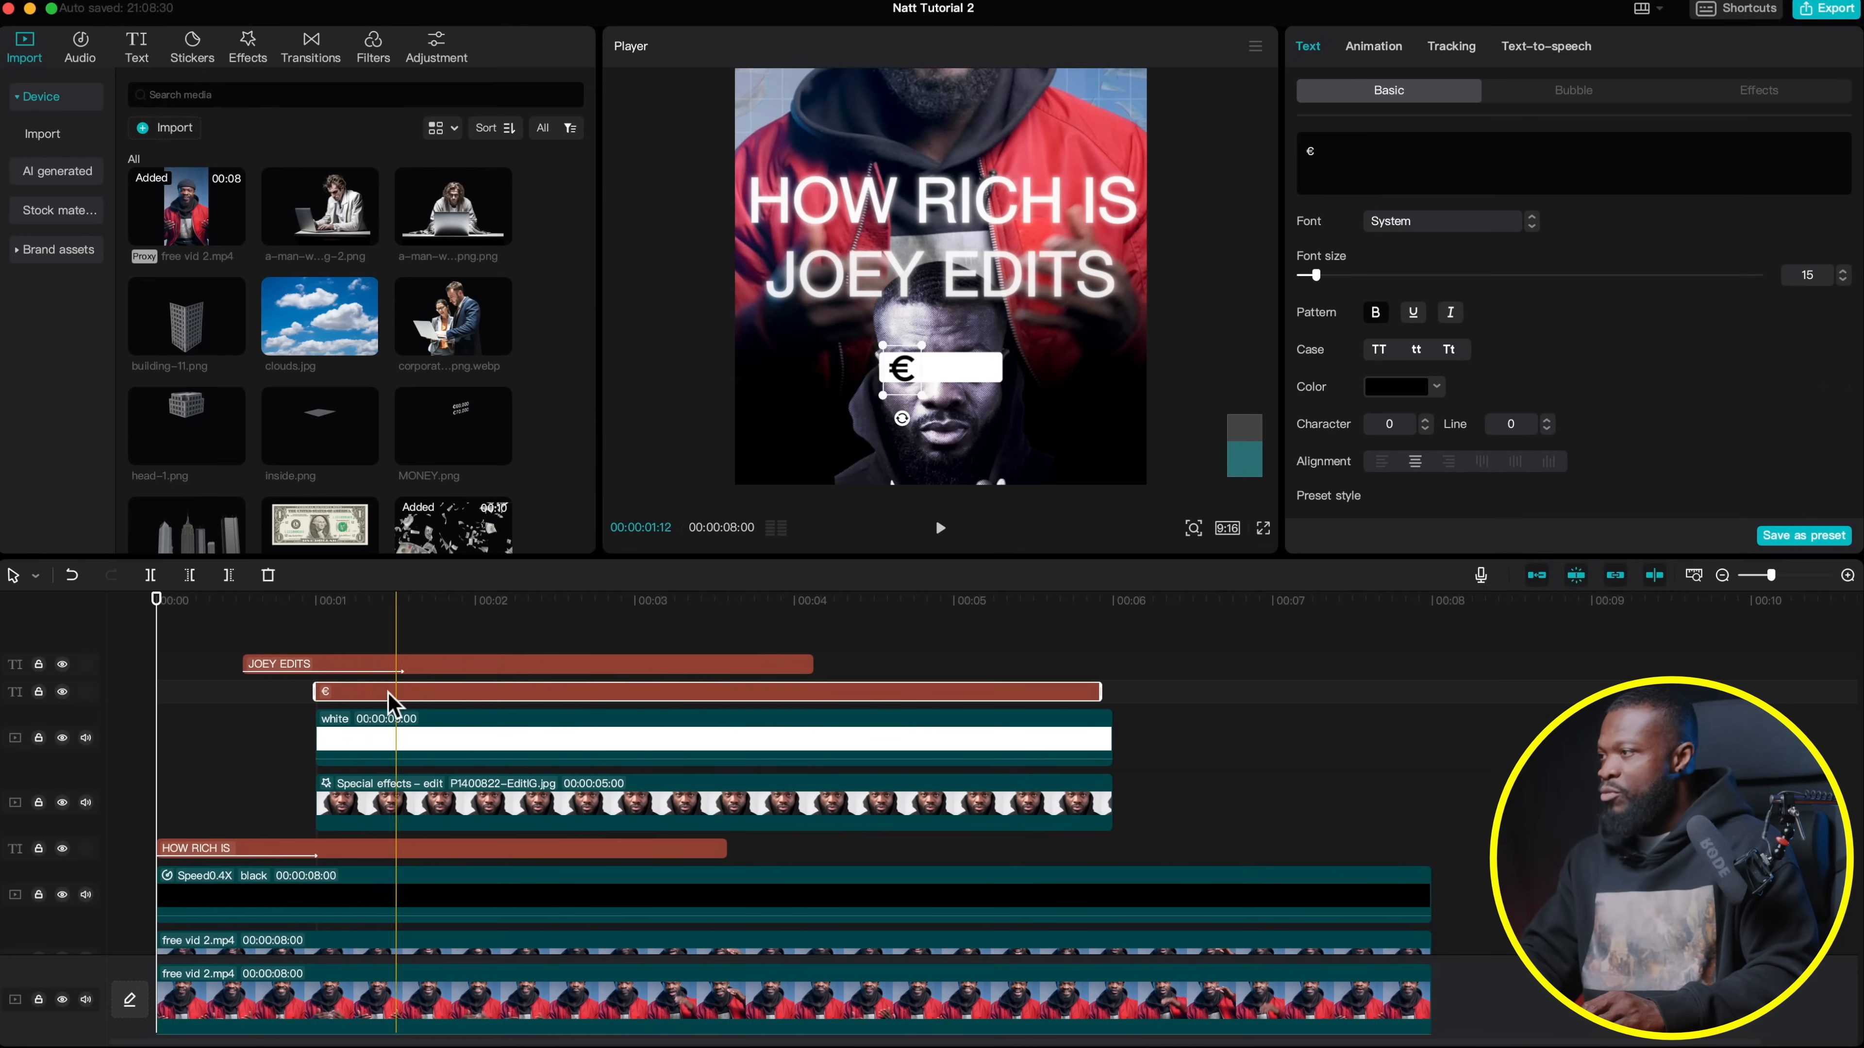
Add a colour keyframe to the black € text at 00:00:01:15
{"action": "key", "text": "Home"}
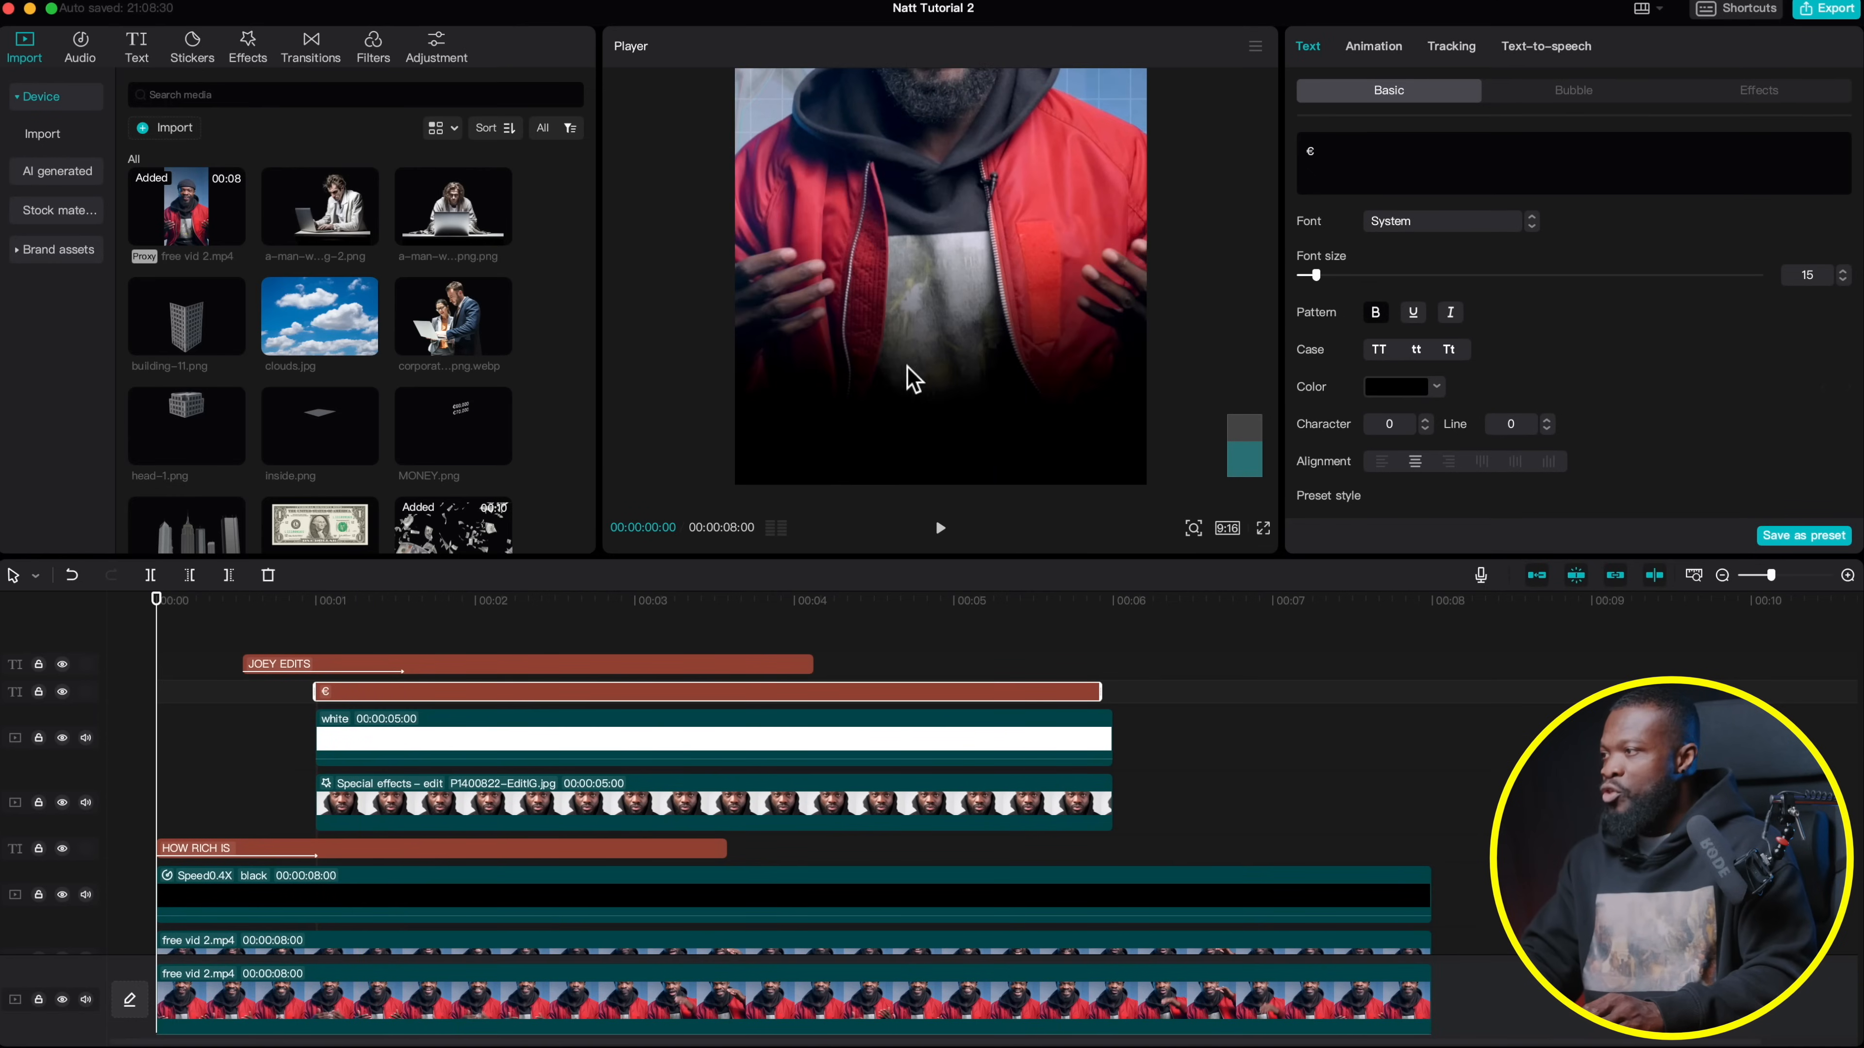
{"action": "left_click", "coordinate": [381, 608]}
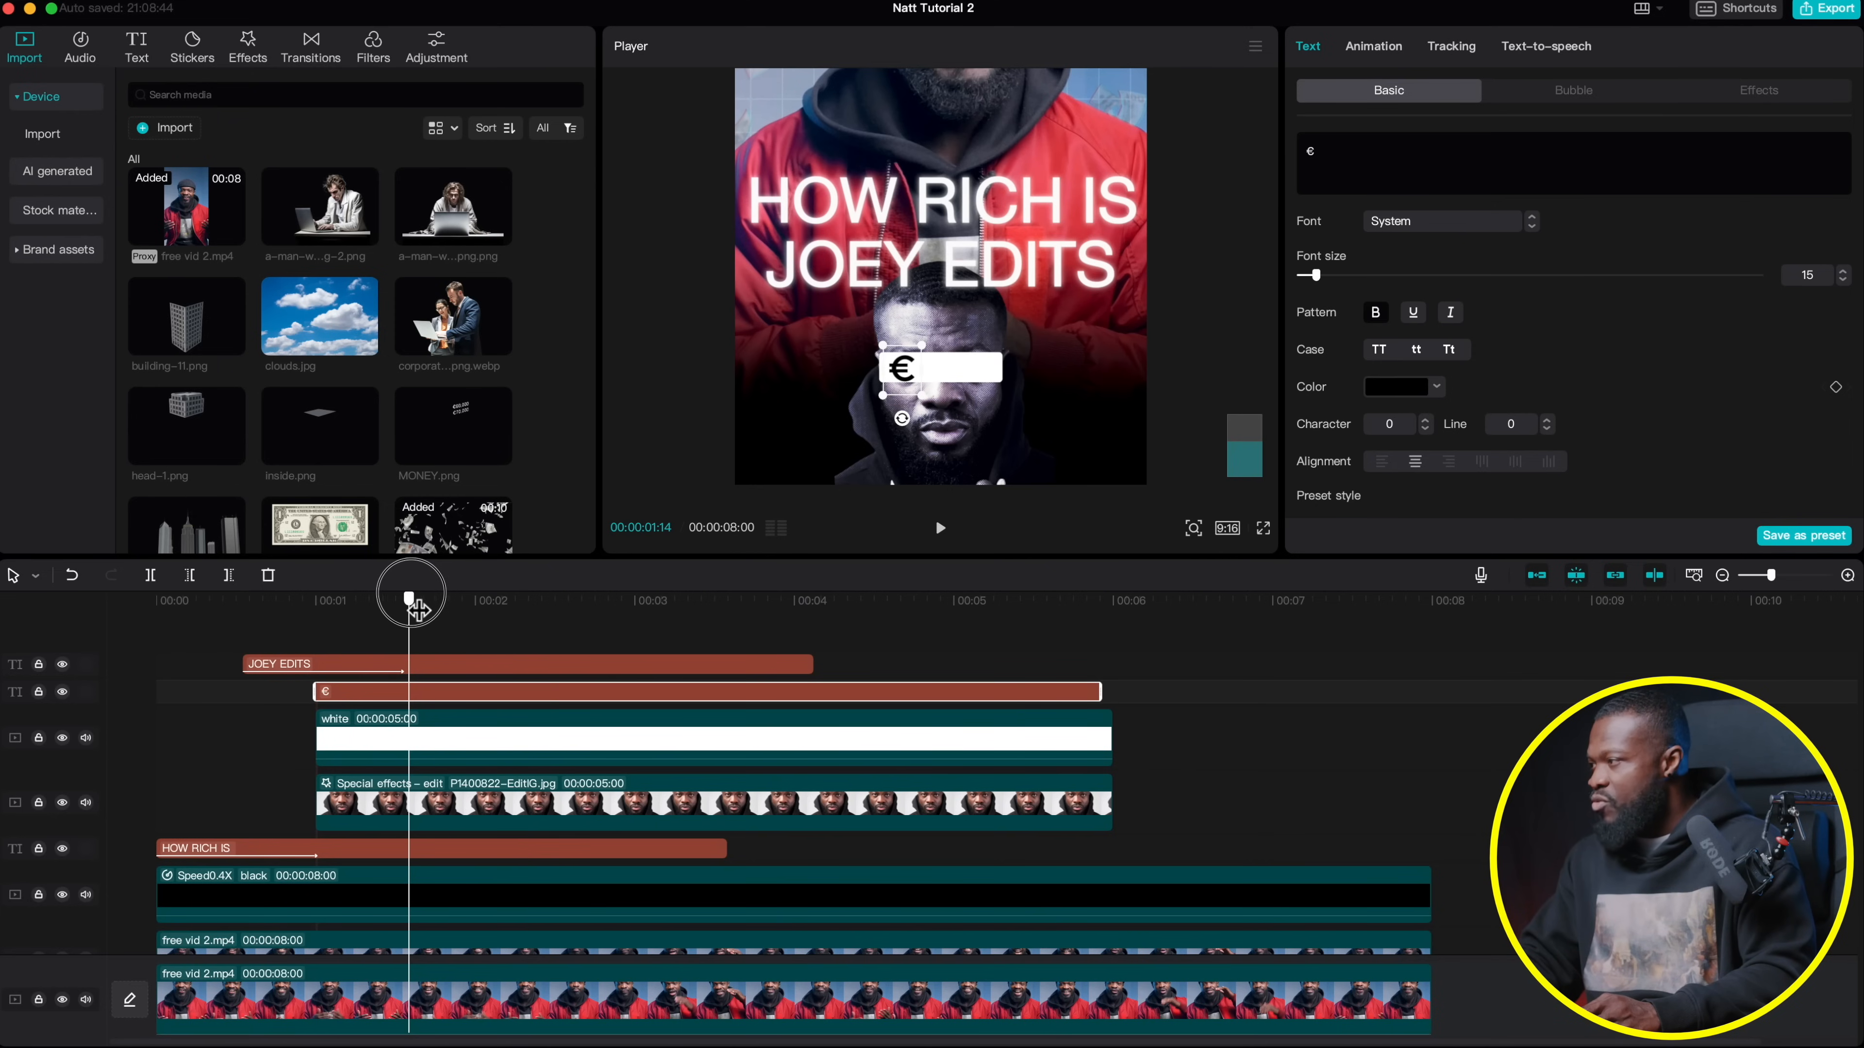
{"action": "left_click_drag", "start_coordinate": [419, 609], "coordinate": [421, 611]}
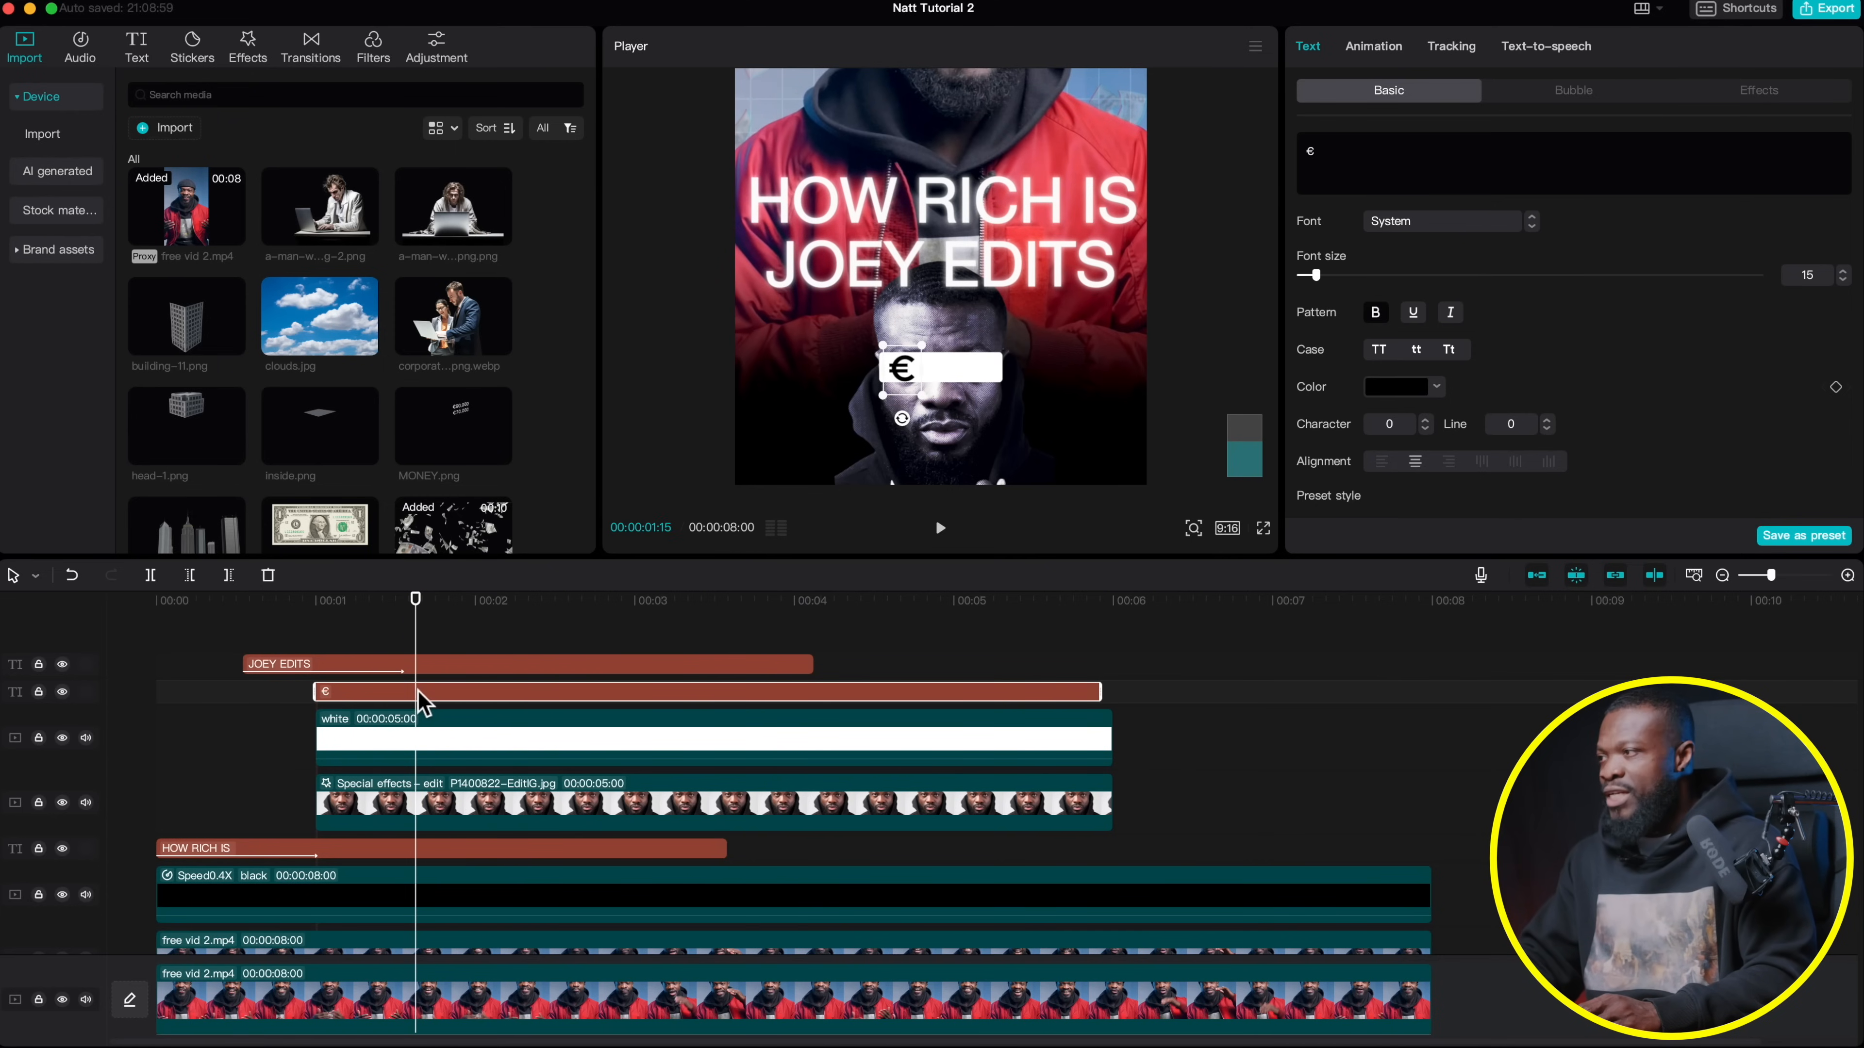
{"action": "left_click", "coordinate": [1196, 532]}
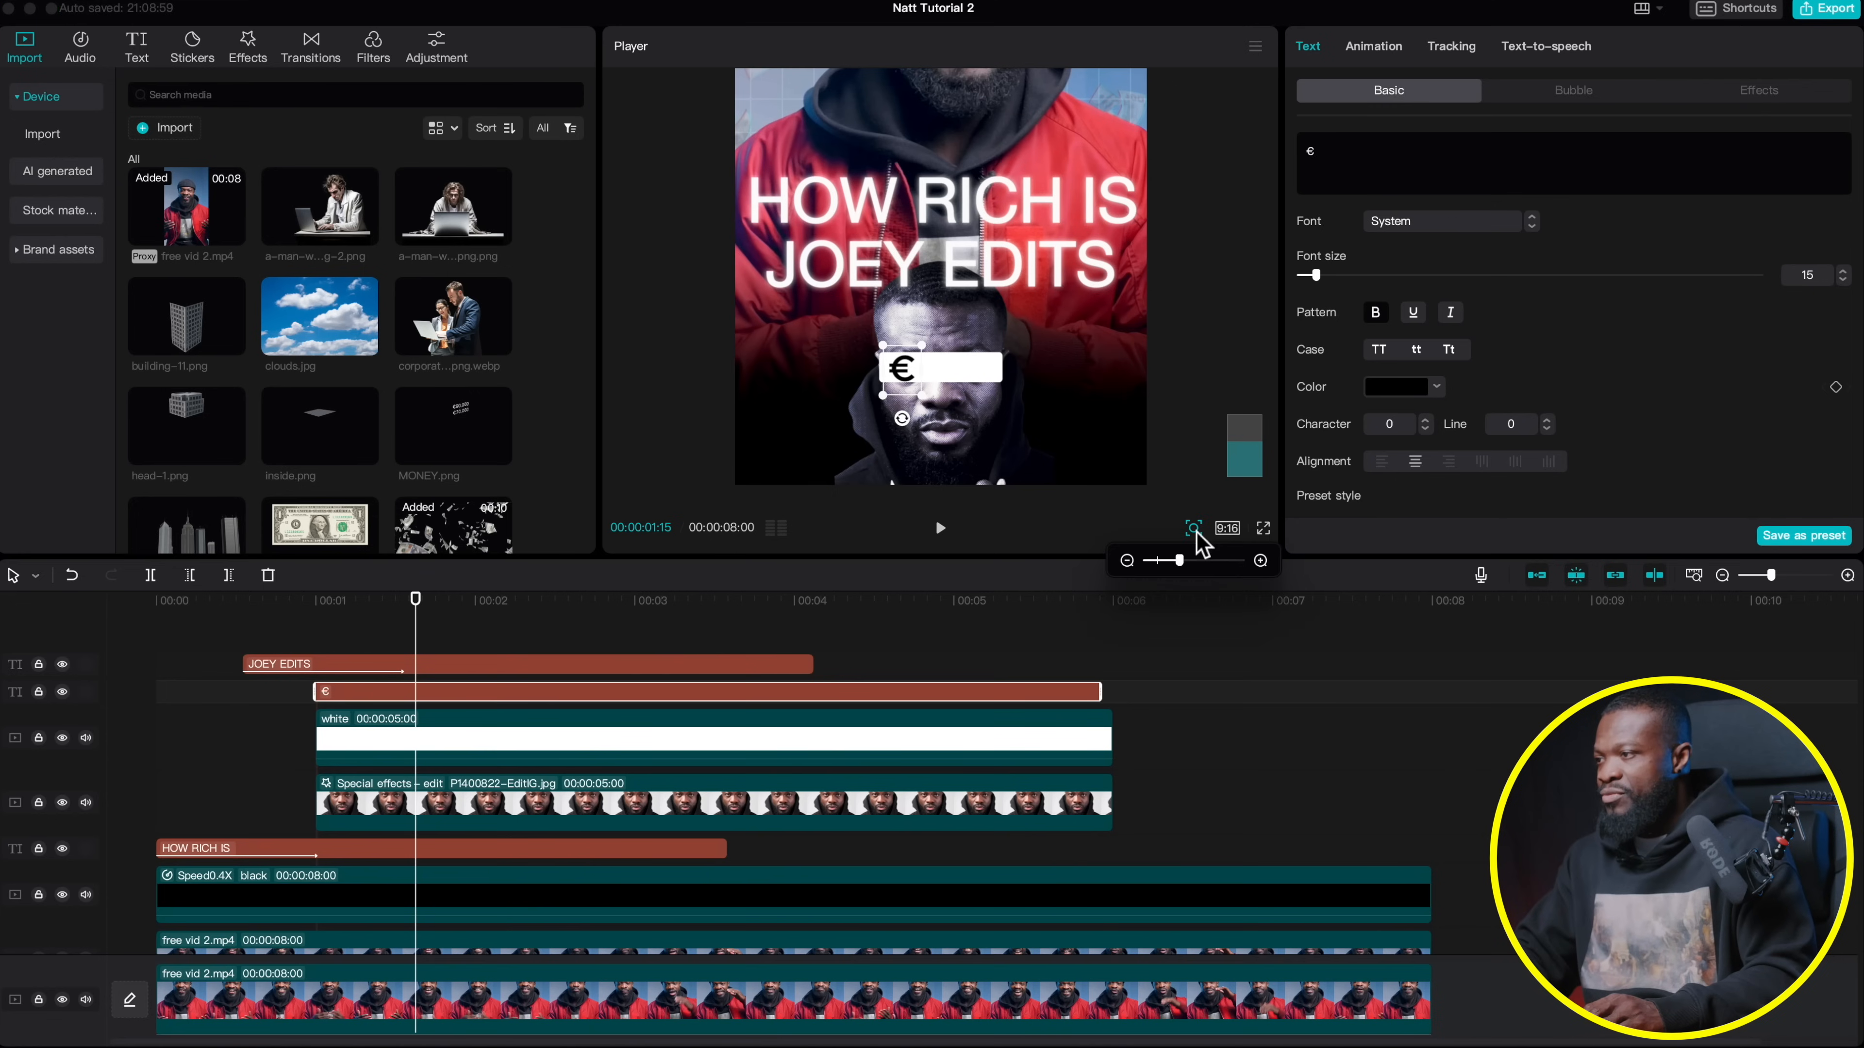
{"action": "left_click_drag", "start_coordinate": [1177, 559], "coordinate": [1161, 560]}
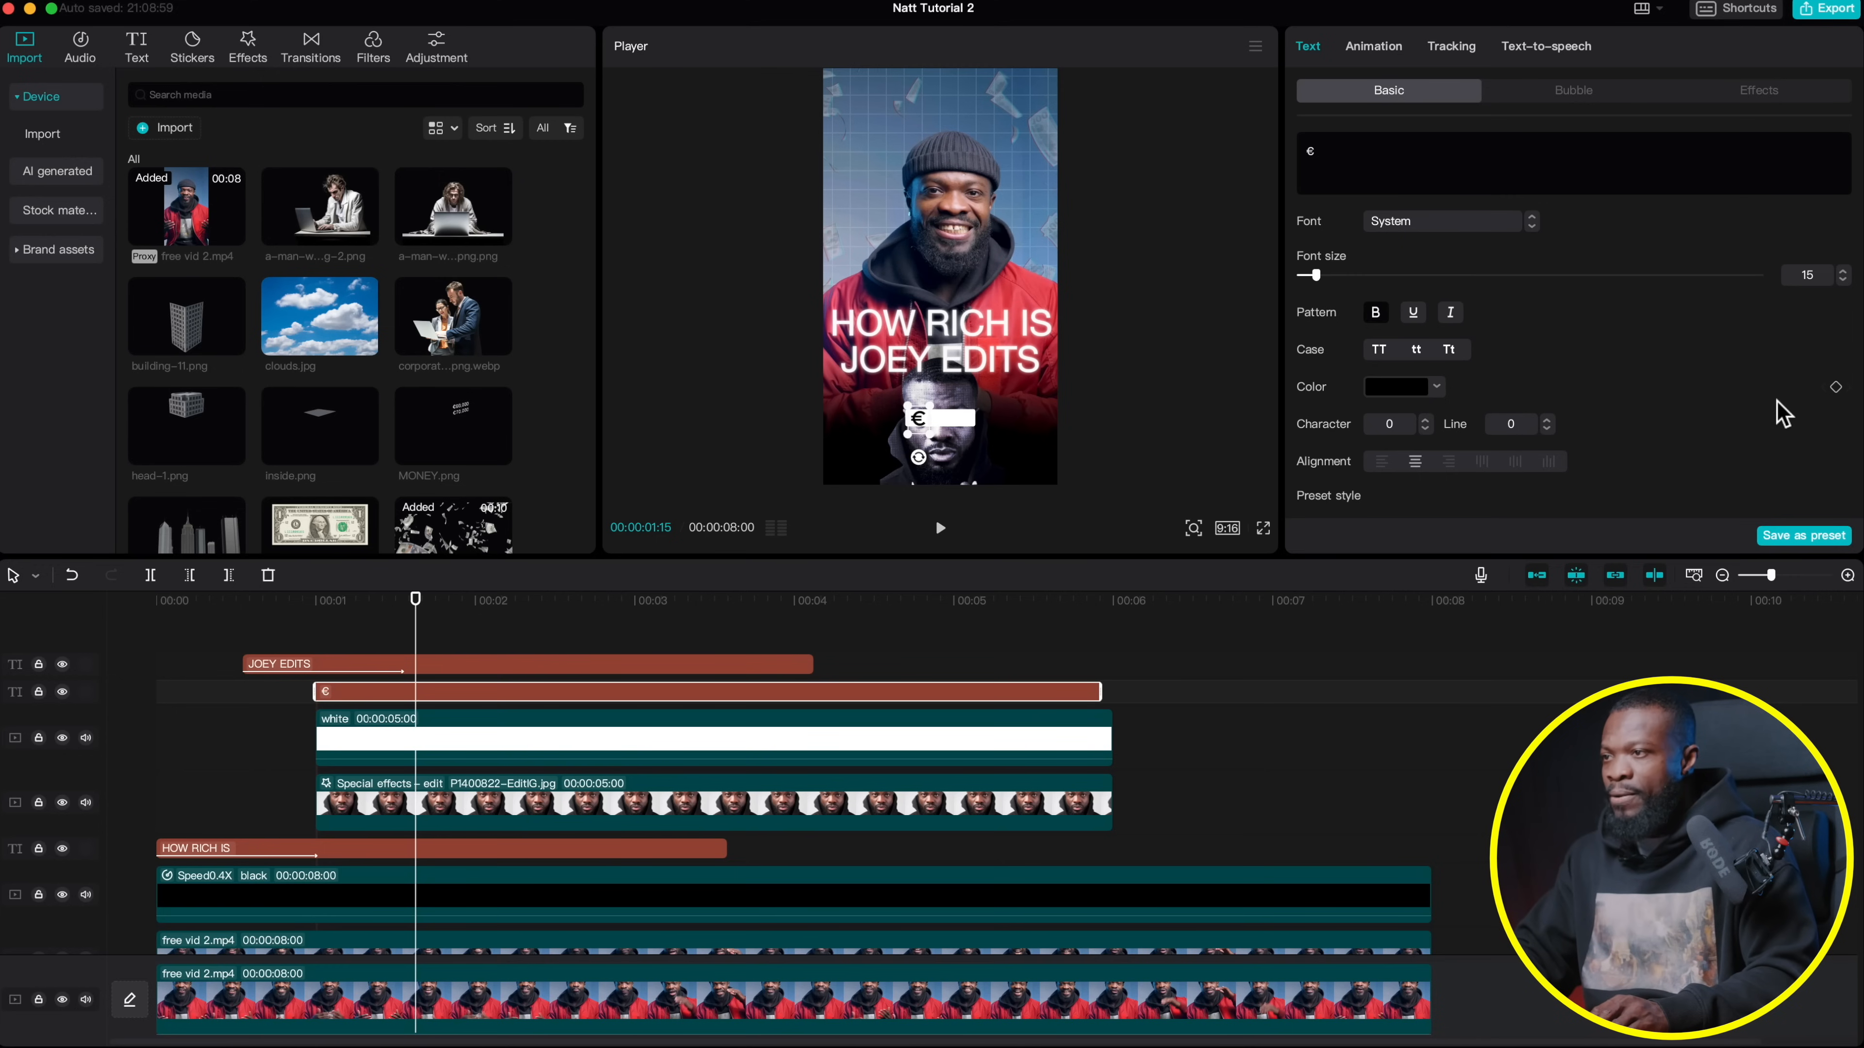
{"action": "left_click", "coordinate": [1836, 388]}
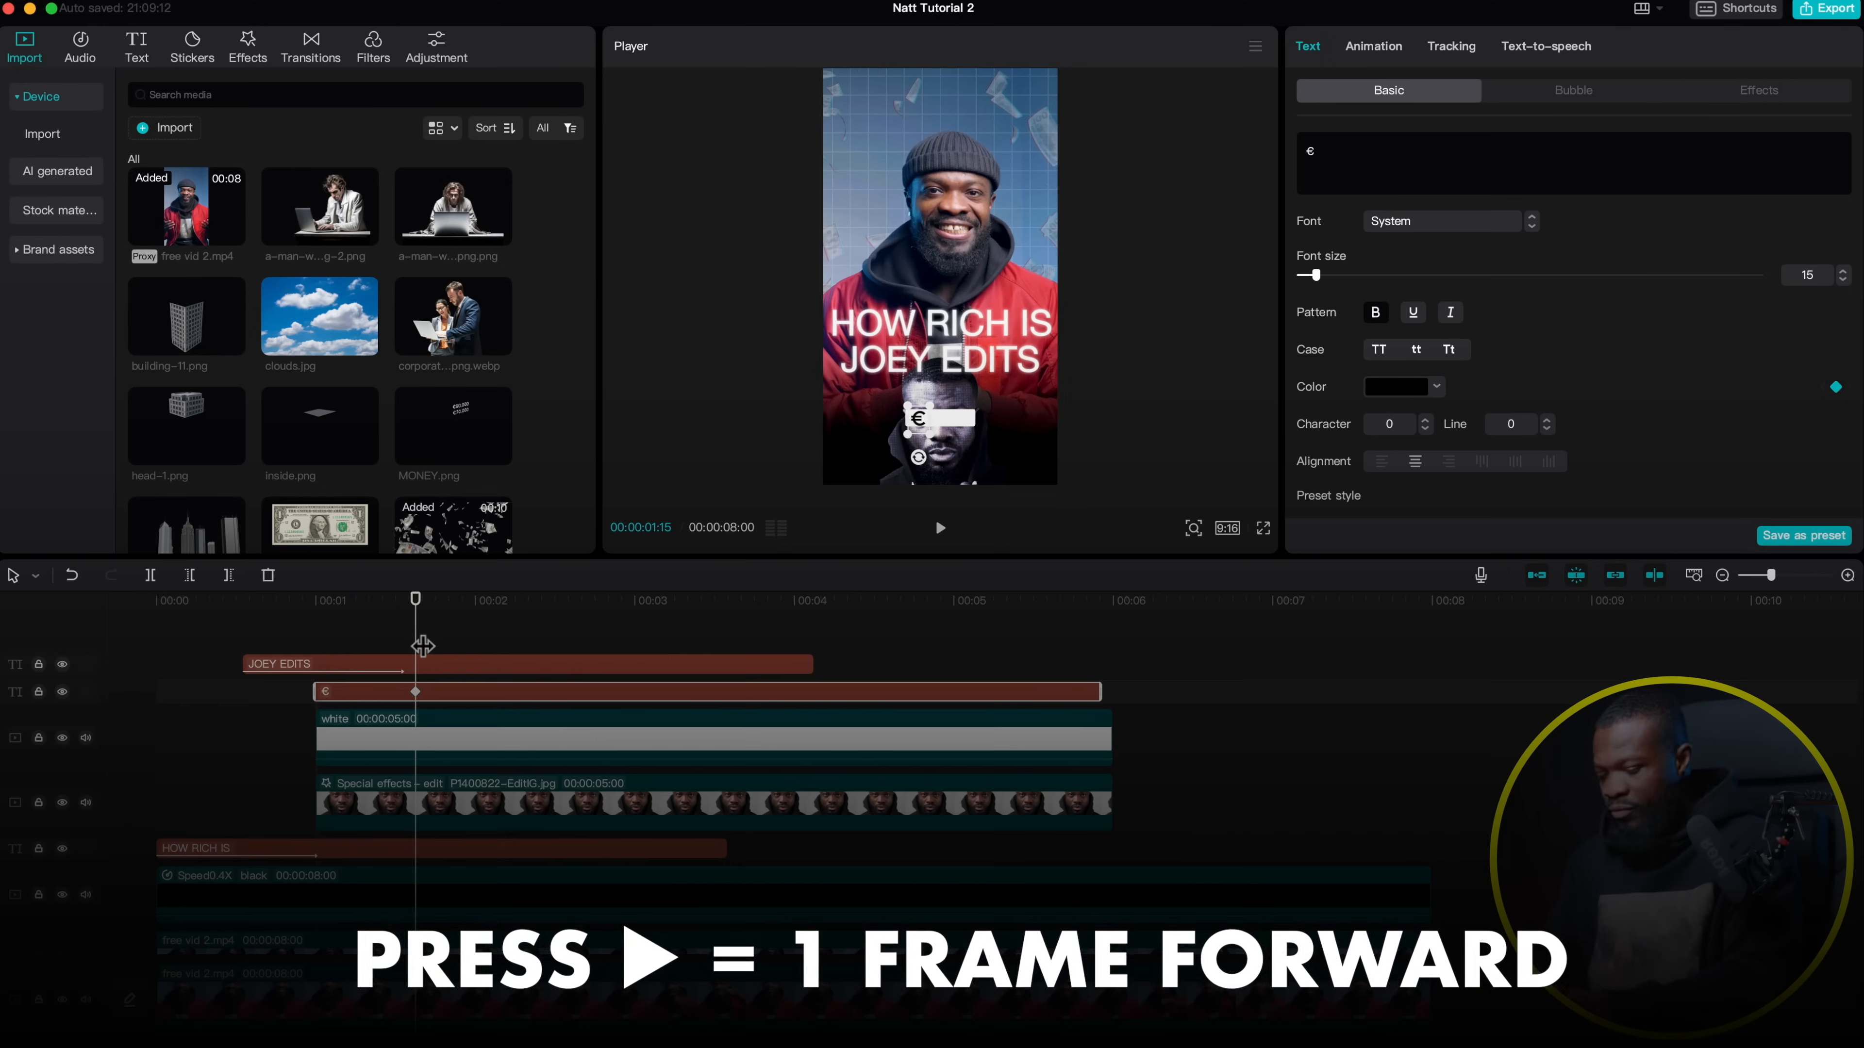
Add a second colour keyframe at 00:00:02:02 and set the € sign's colour there to red FF0000
{"action": "key", "text": "Right"}
{"action": "key", "text": "Right"}
{"action": "key", "text": "Right"}
{"action": "key", "text": "Right"}
{"action": "key", "text": "Right"}
{"action": "key", "text": "Right"}
{"action": "key", "text": "Right"}
{"action": "key", "text": "Right"}
{"action": "key", "text": "Right"}
{"action": "key", "text": "Right"}
{"action": "key", "text": "Right"}
{"action": "key", "text": "Right"}
{"action": "key", "text": "Right"}
{"action": "key", "text": "Right"}
{"action": "key", "text": "Right"}
{"action": "key", "text": "Right"}
{"action": "key", "text": "Right"}
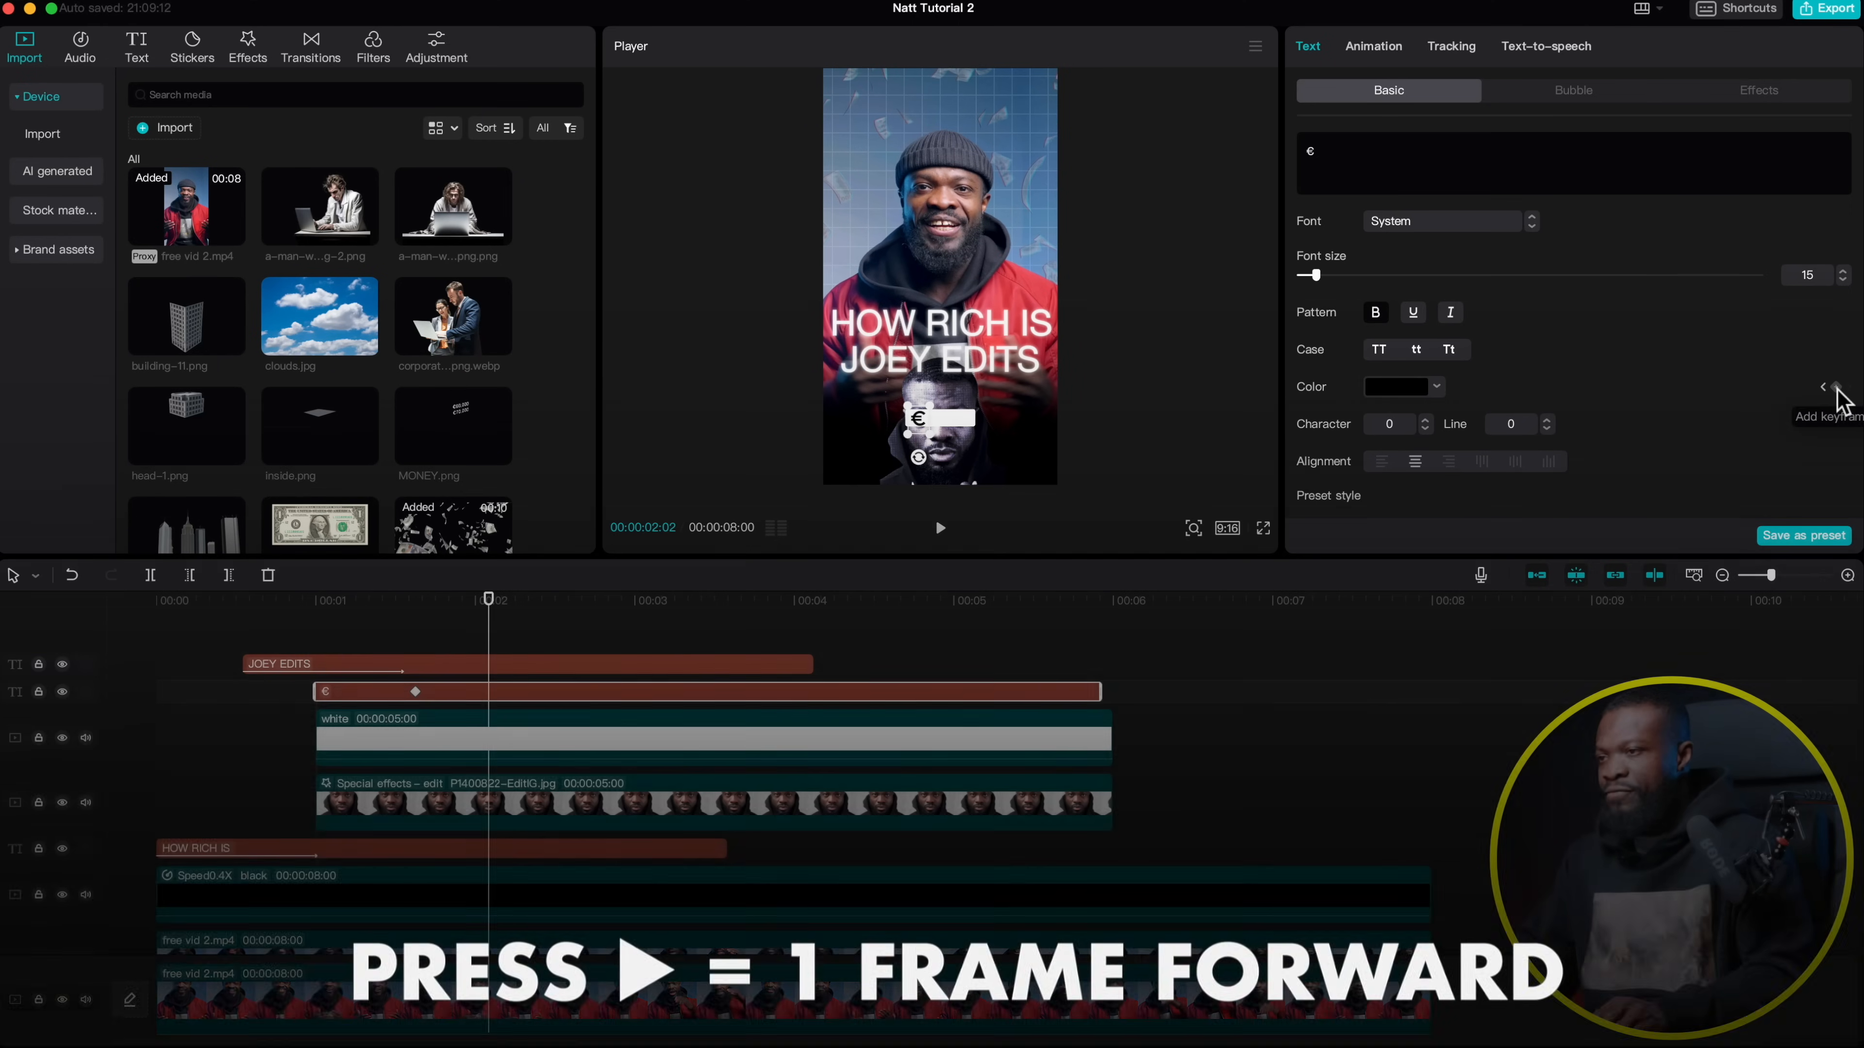
{"action": "left_click", "coordinate": [1837, 388]}
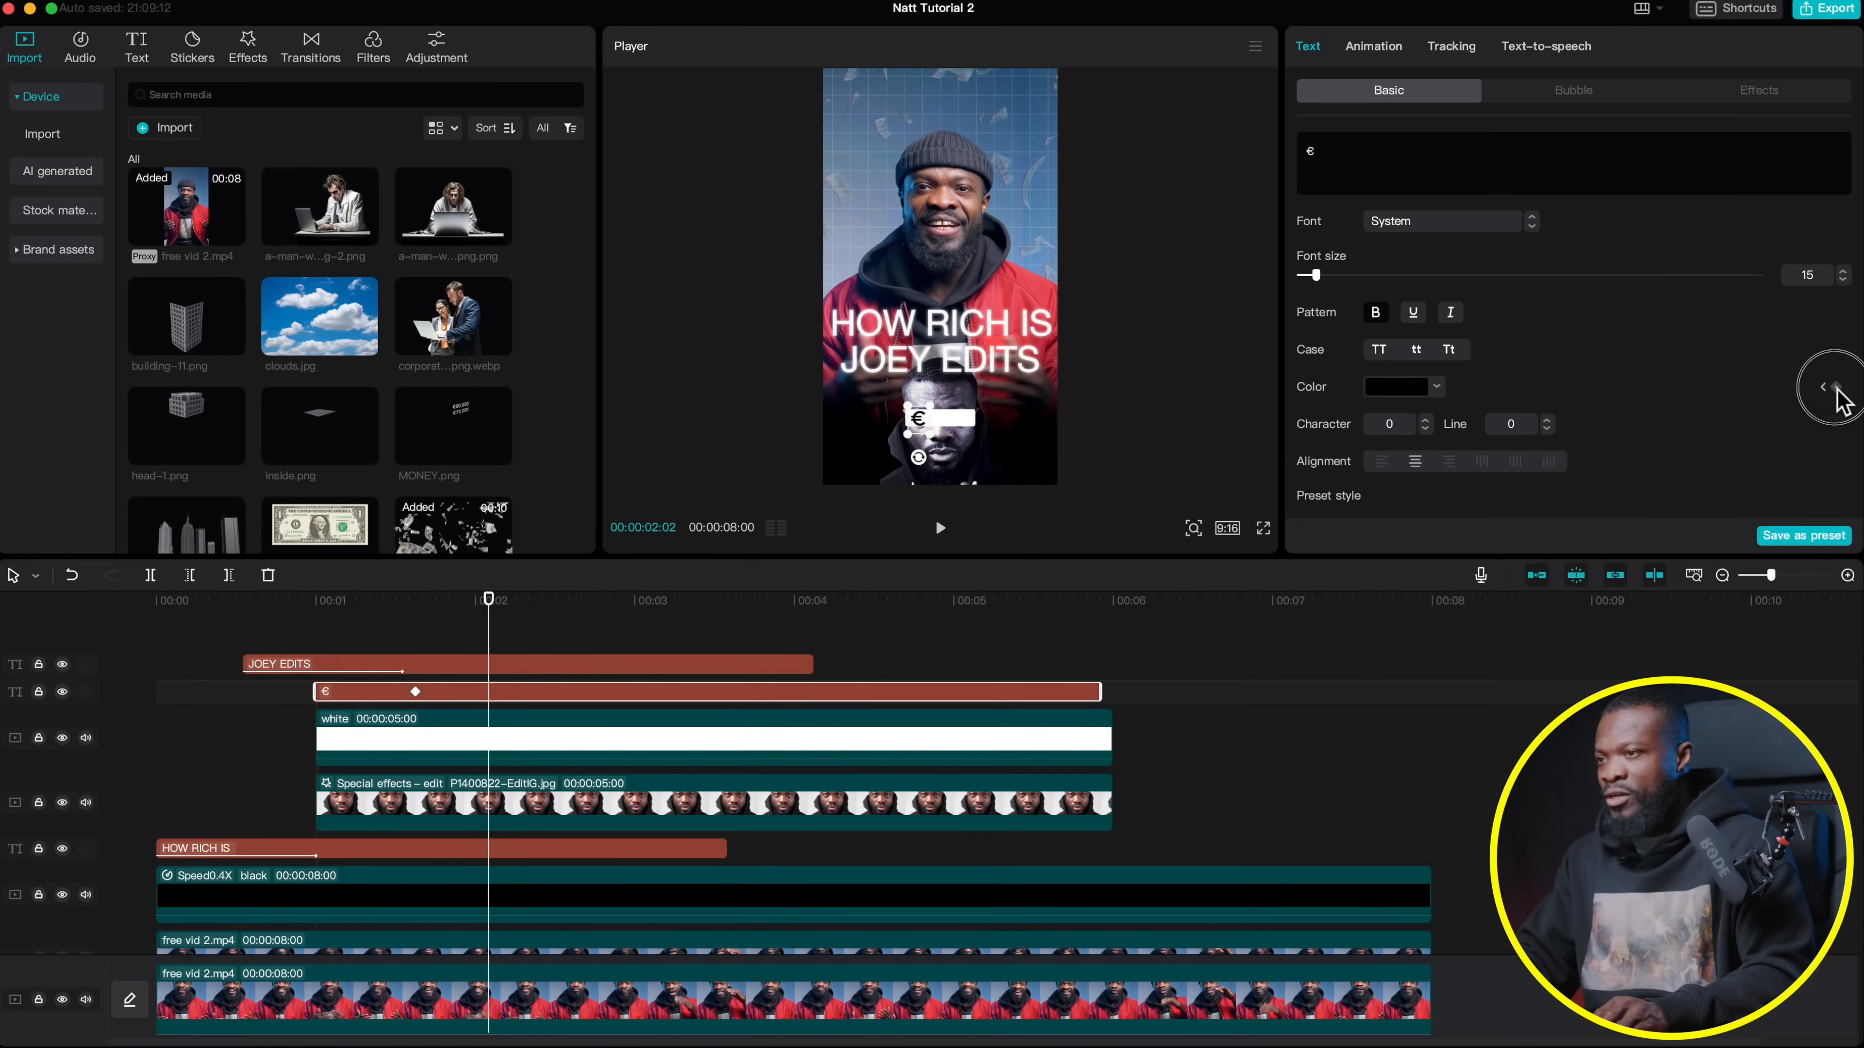
{"action": "left_click", "coordinate": [1408, 402]}
{"action": "left_click_drag", "start_coordinate": [1420, 470], "coordinate": [1607, 411]}
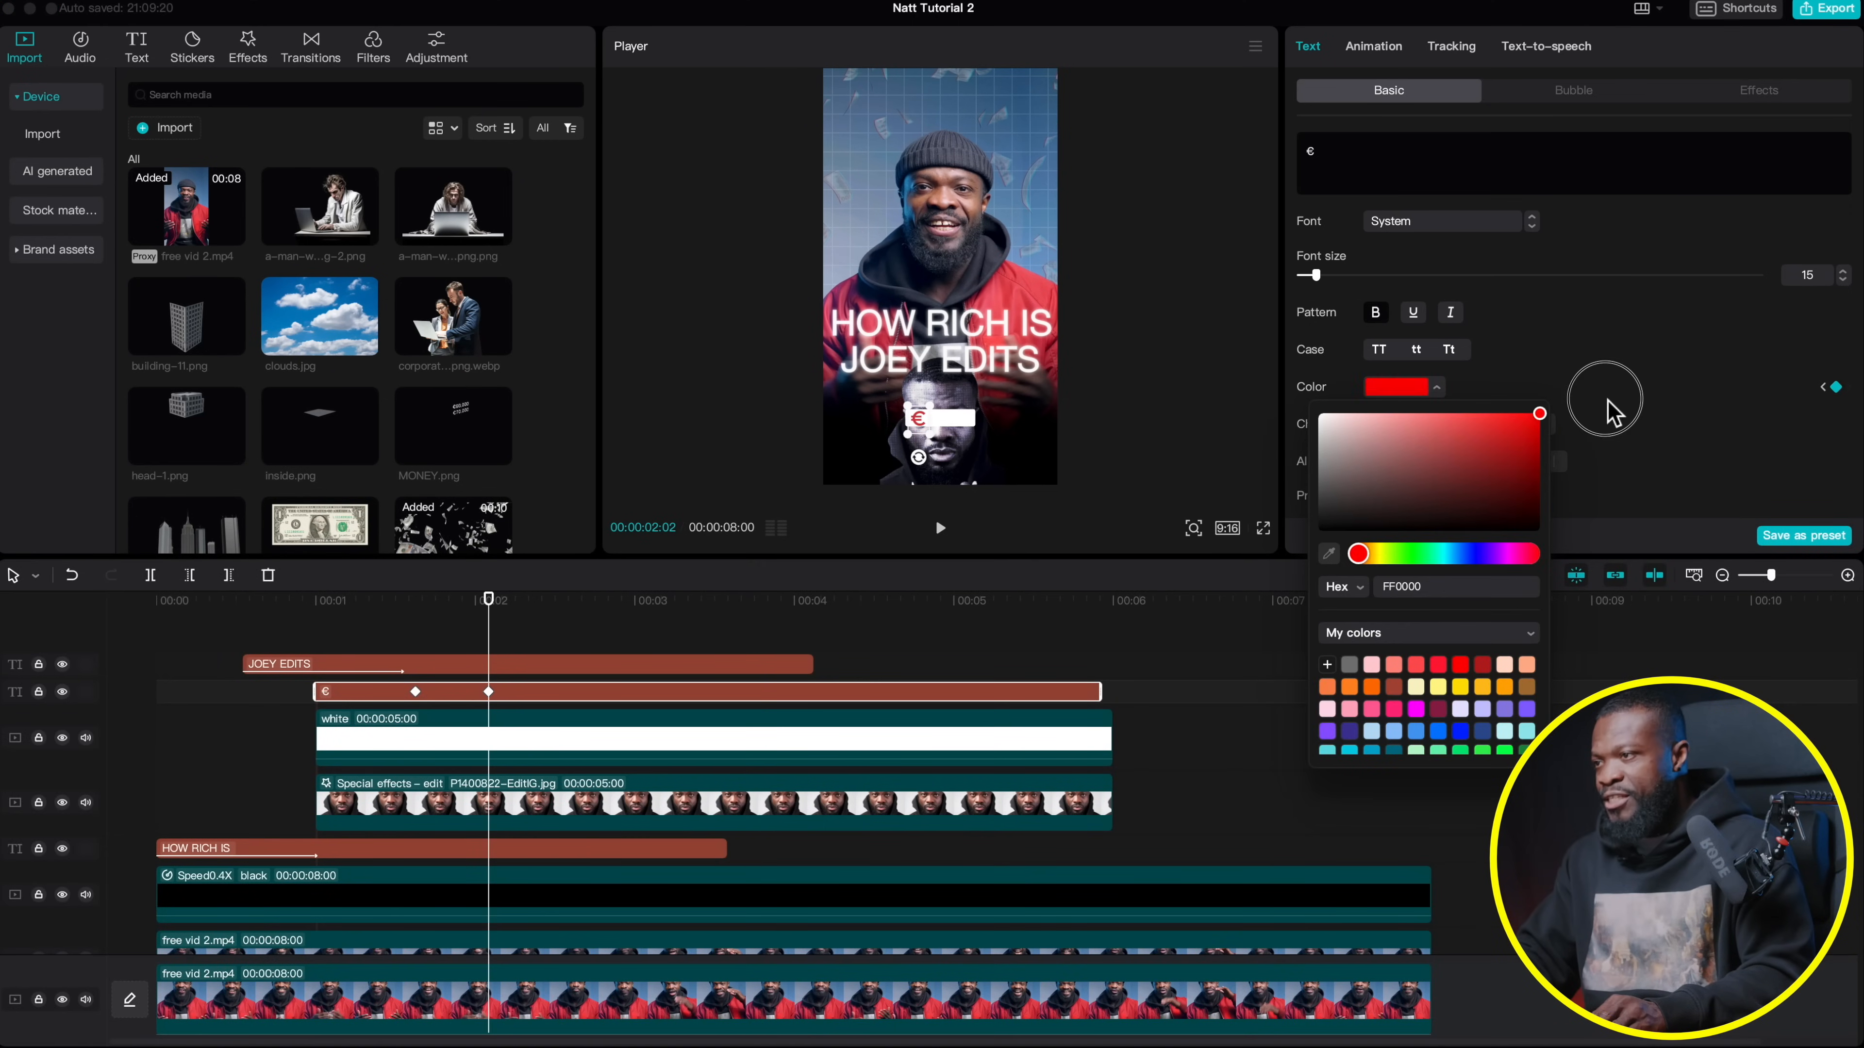
{"action": "left_click", "coordinate": [1537, 376]}
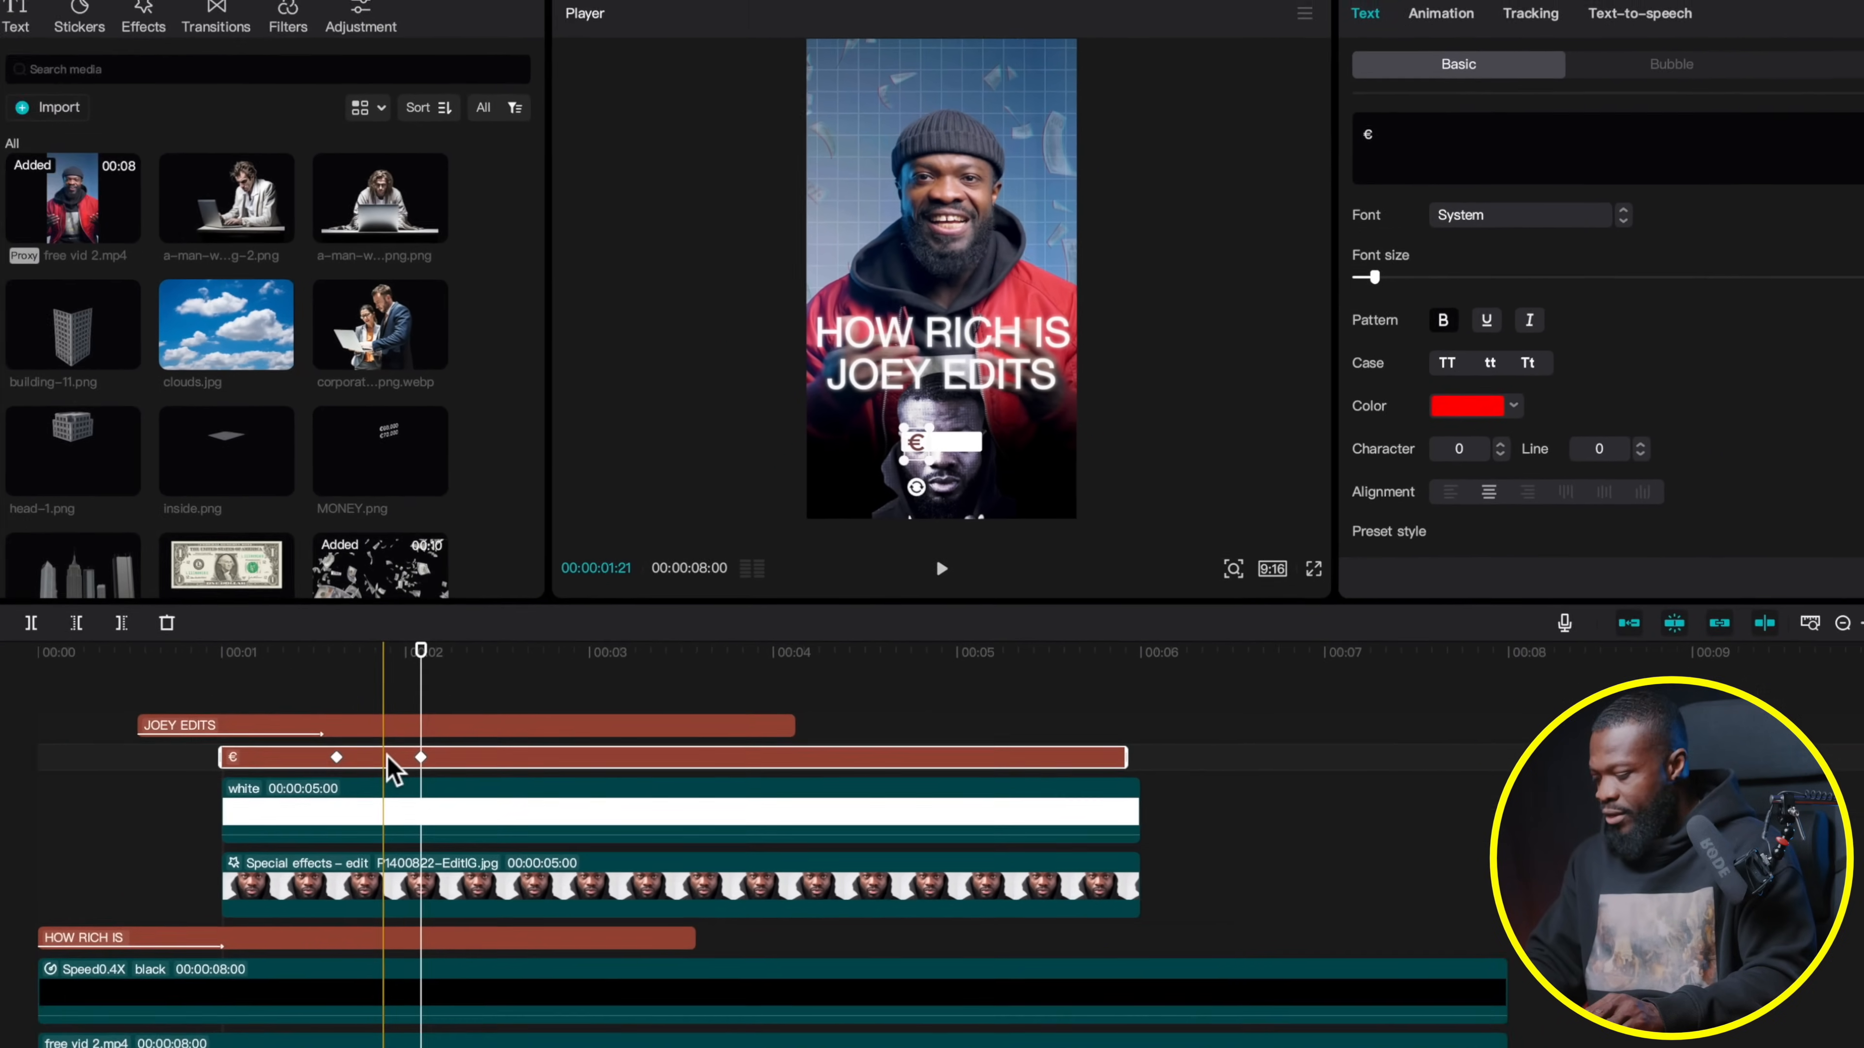
Duplicate the € clip onto the track directly above it and move the copy to the right end of the white bar
{"action": "key", "text": "alt+d"}
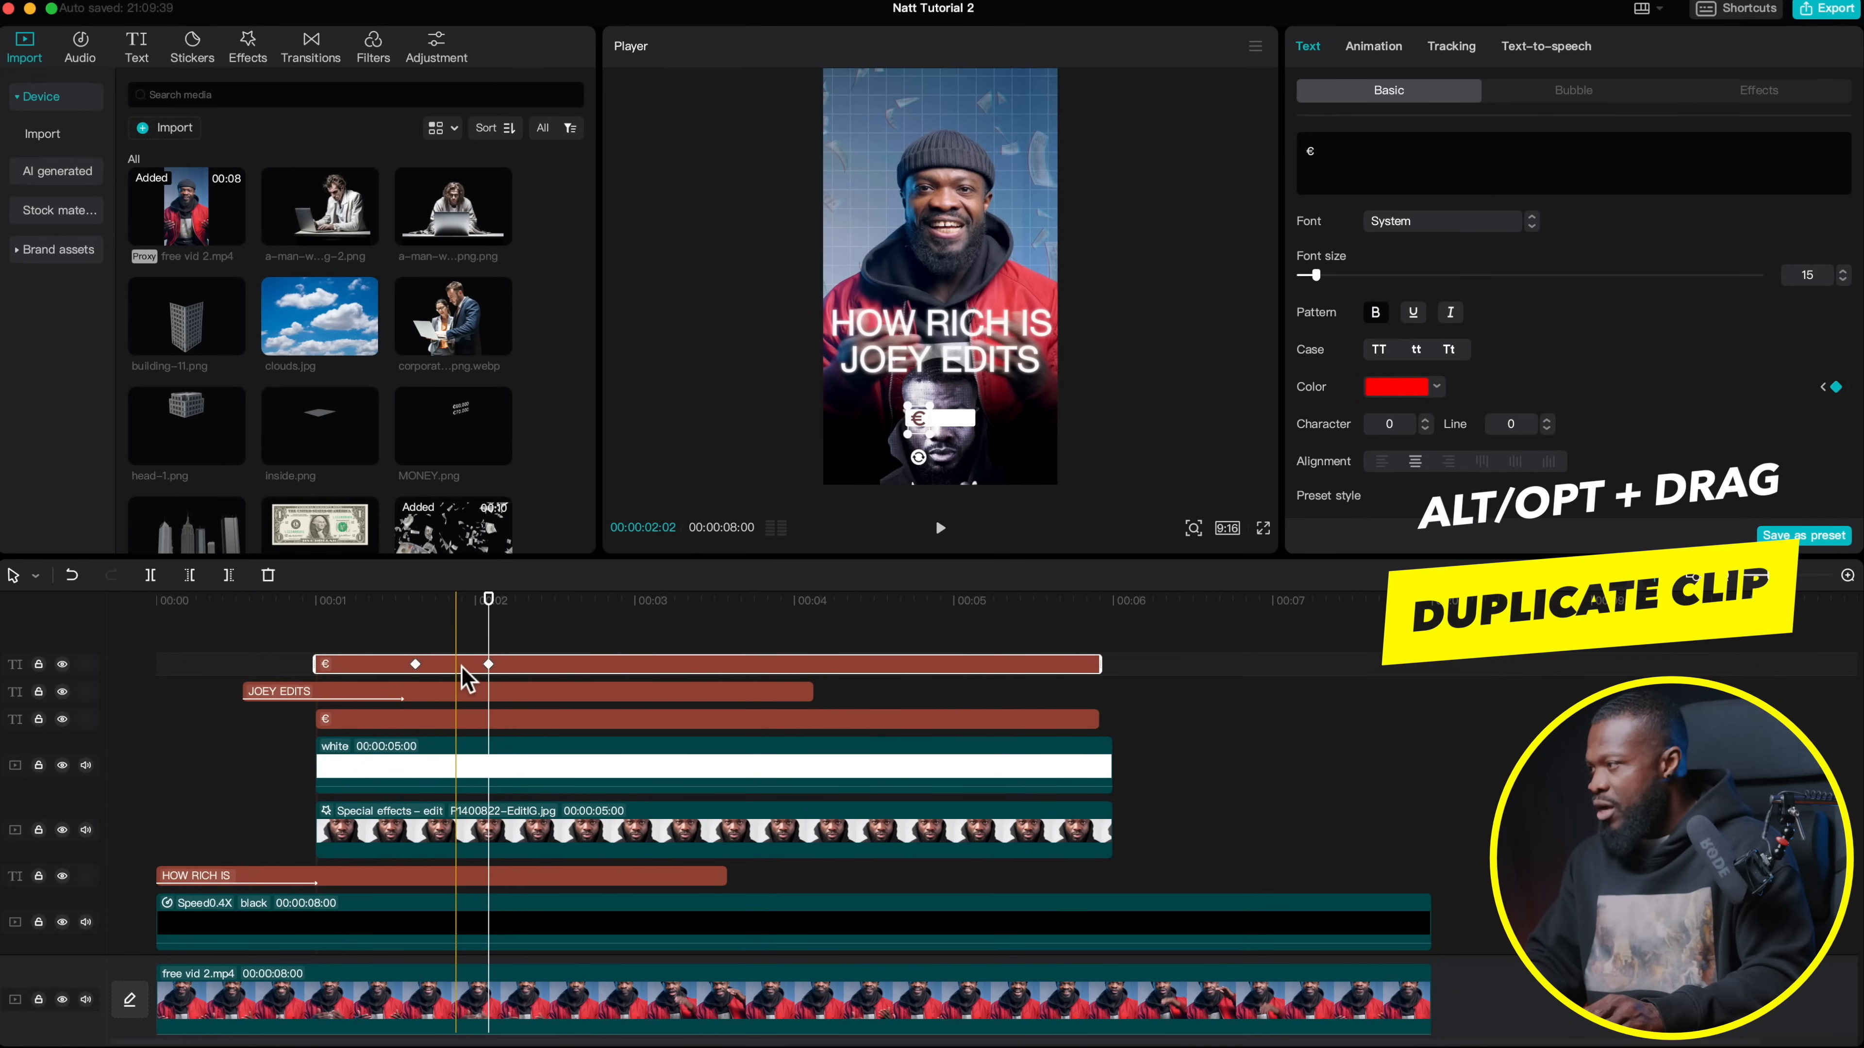
{"action": "mouse_move", "coordinate": [461, 662]}
{"action": "left_mouse_down"}
{"action": "mouse_move", "coordinate": [458, 713]}
{"action": "mouse_move", "coordinate": [455, 694]}
{"action": "left_mouse_up"}
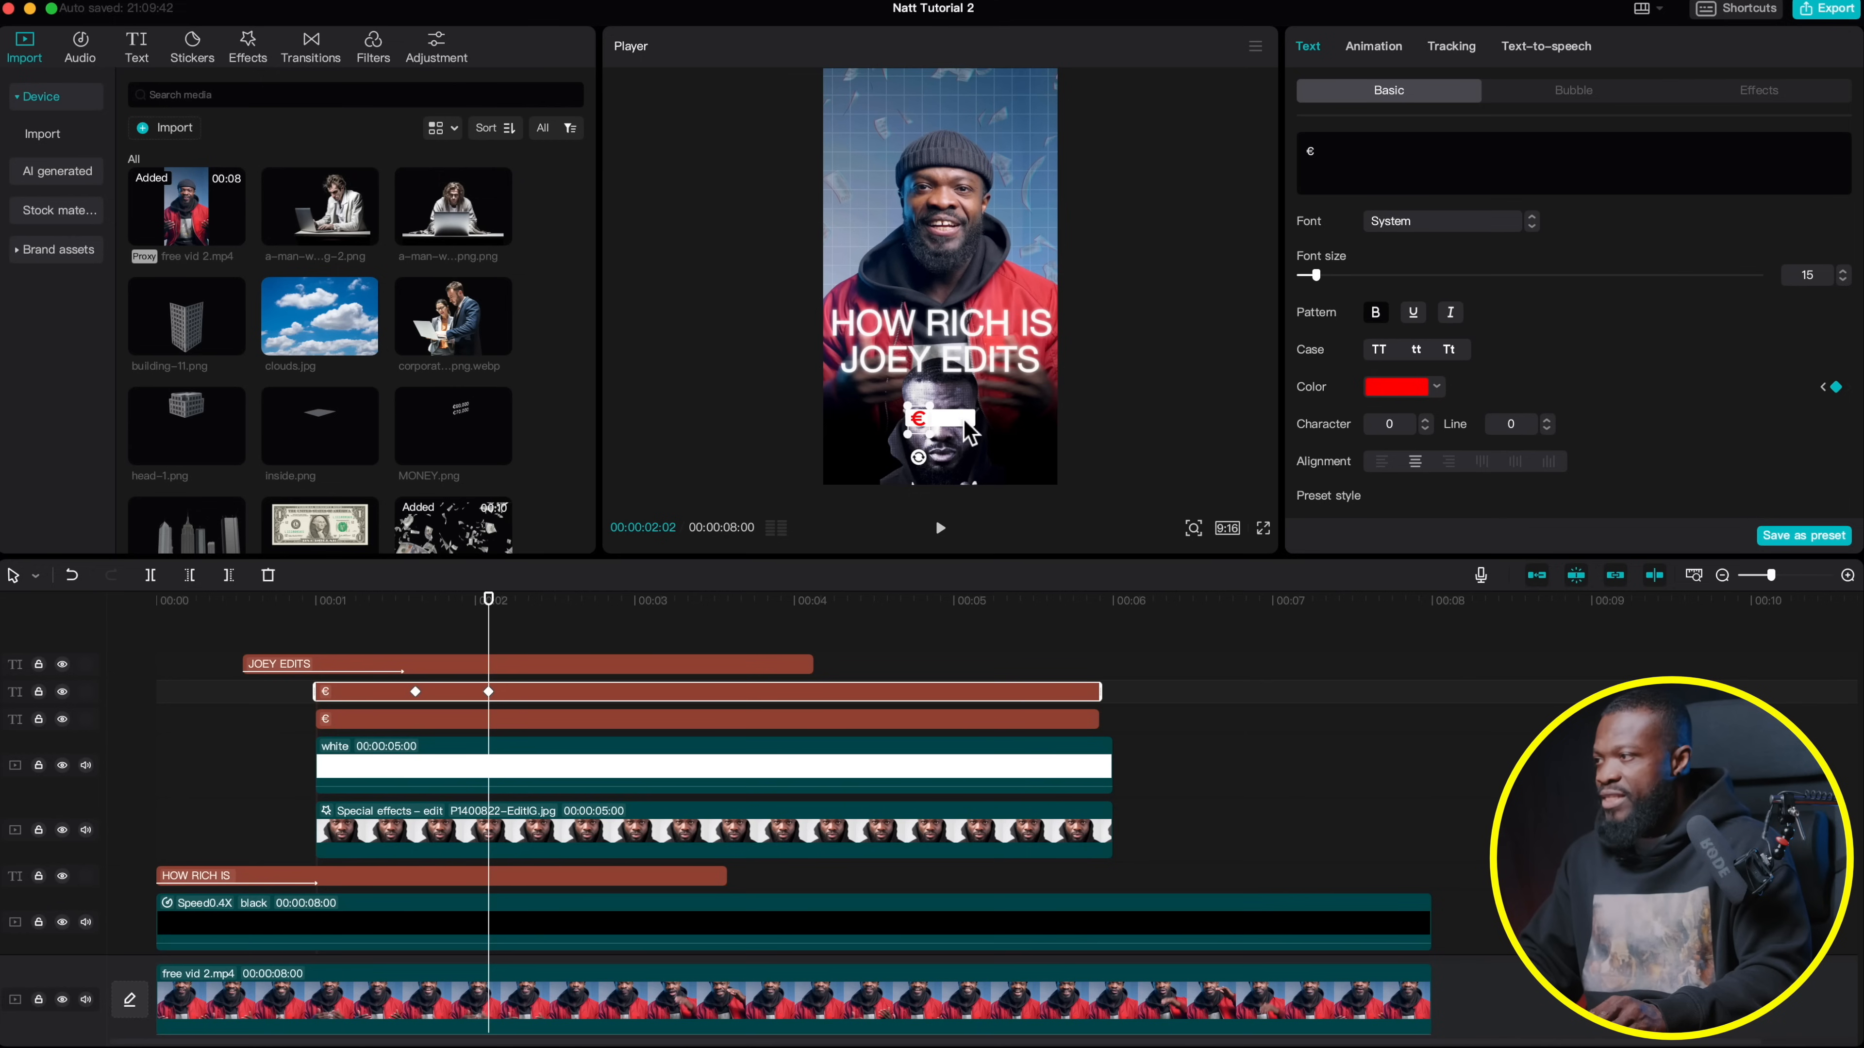
{"action": "left_click_drag", "start_coordinate": [919, 427], "coordinate": [961, 429]}
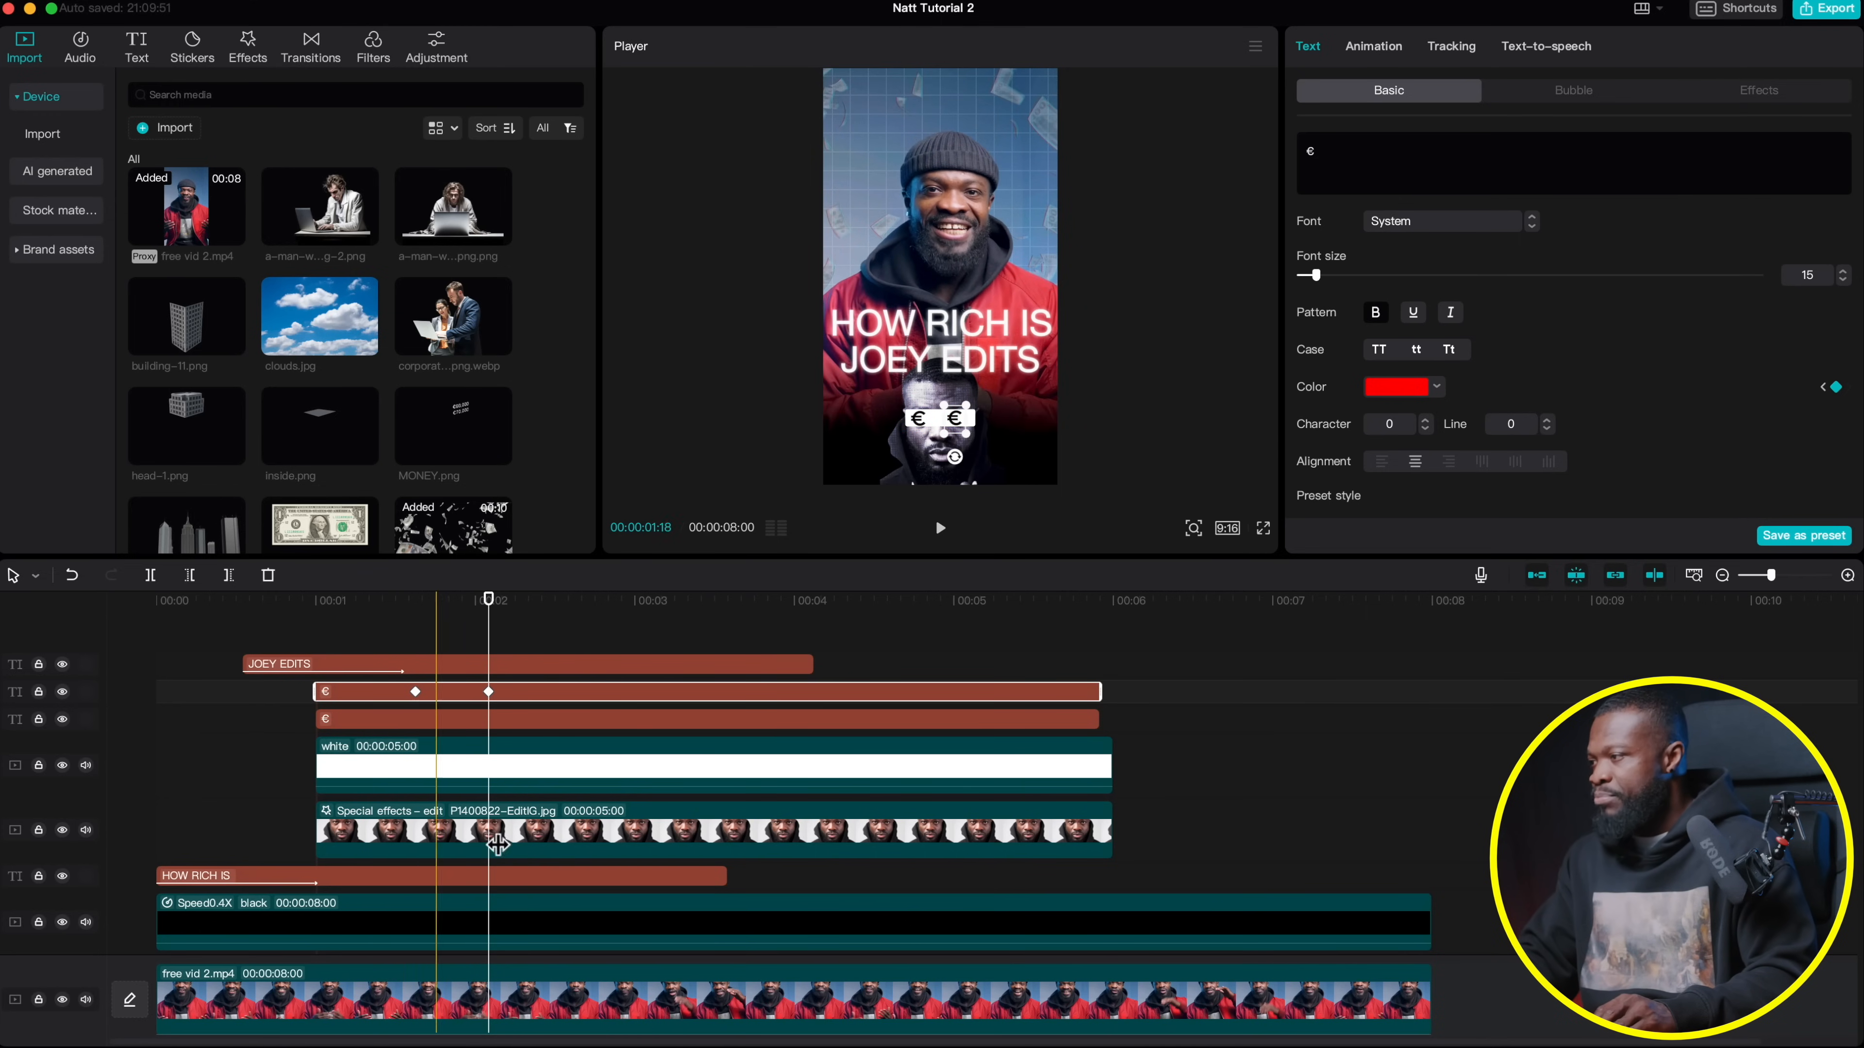
Combine both € clips, the white bar and the portrait clip into one compound clip
{"action": "left_click_drag", "start_coordinate": [873, 671], "coordinate": [862, 827]}
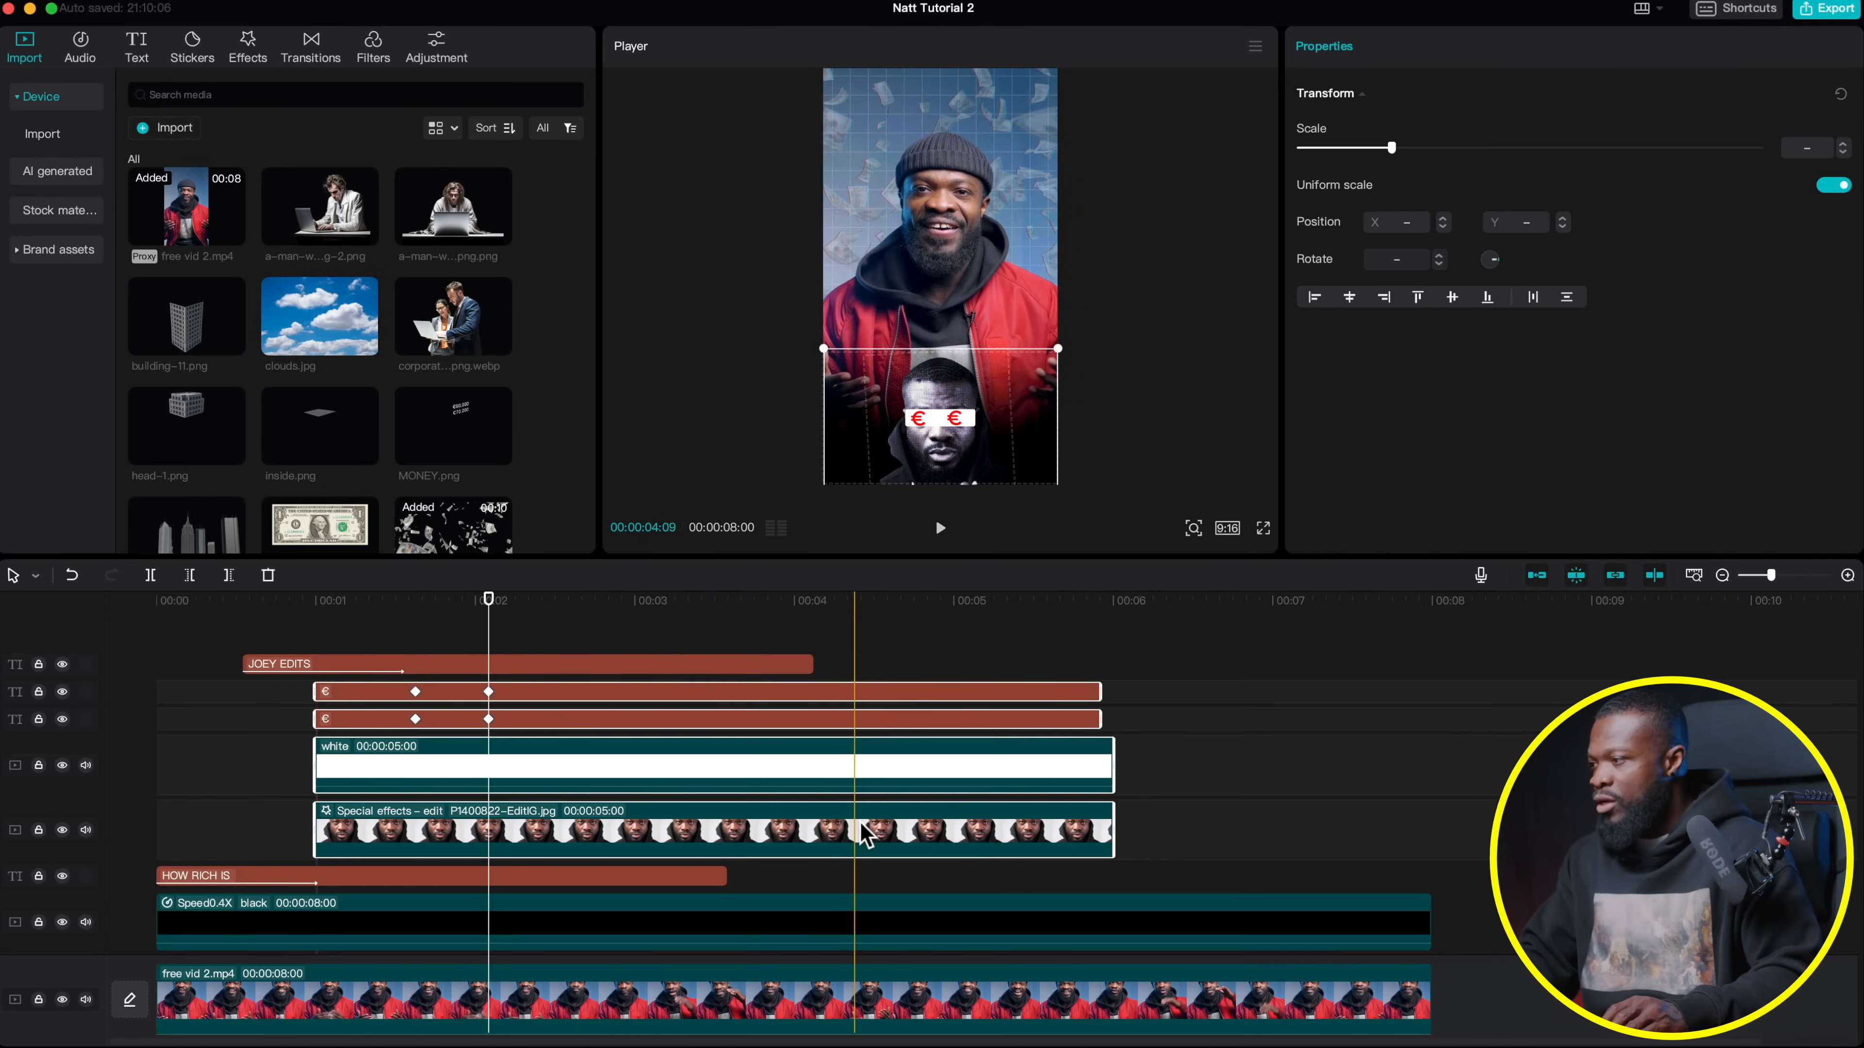
{"action": "right_click", "coordinate": [865, 833]}
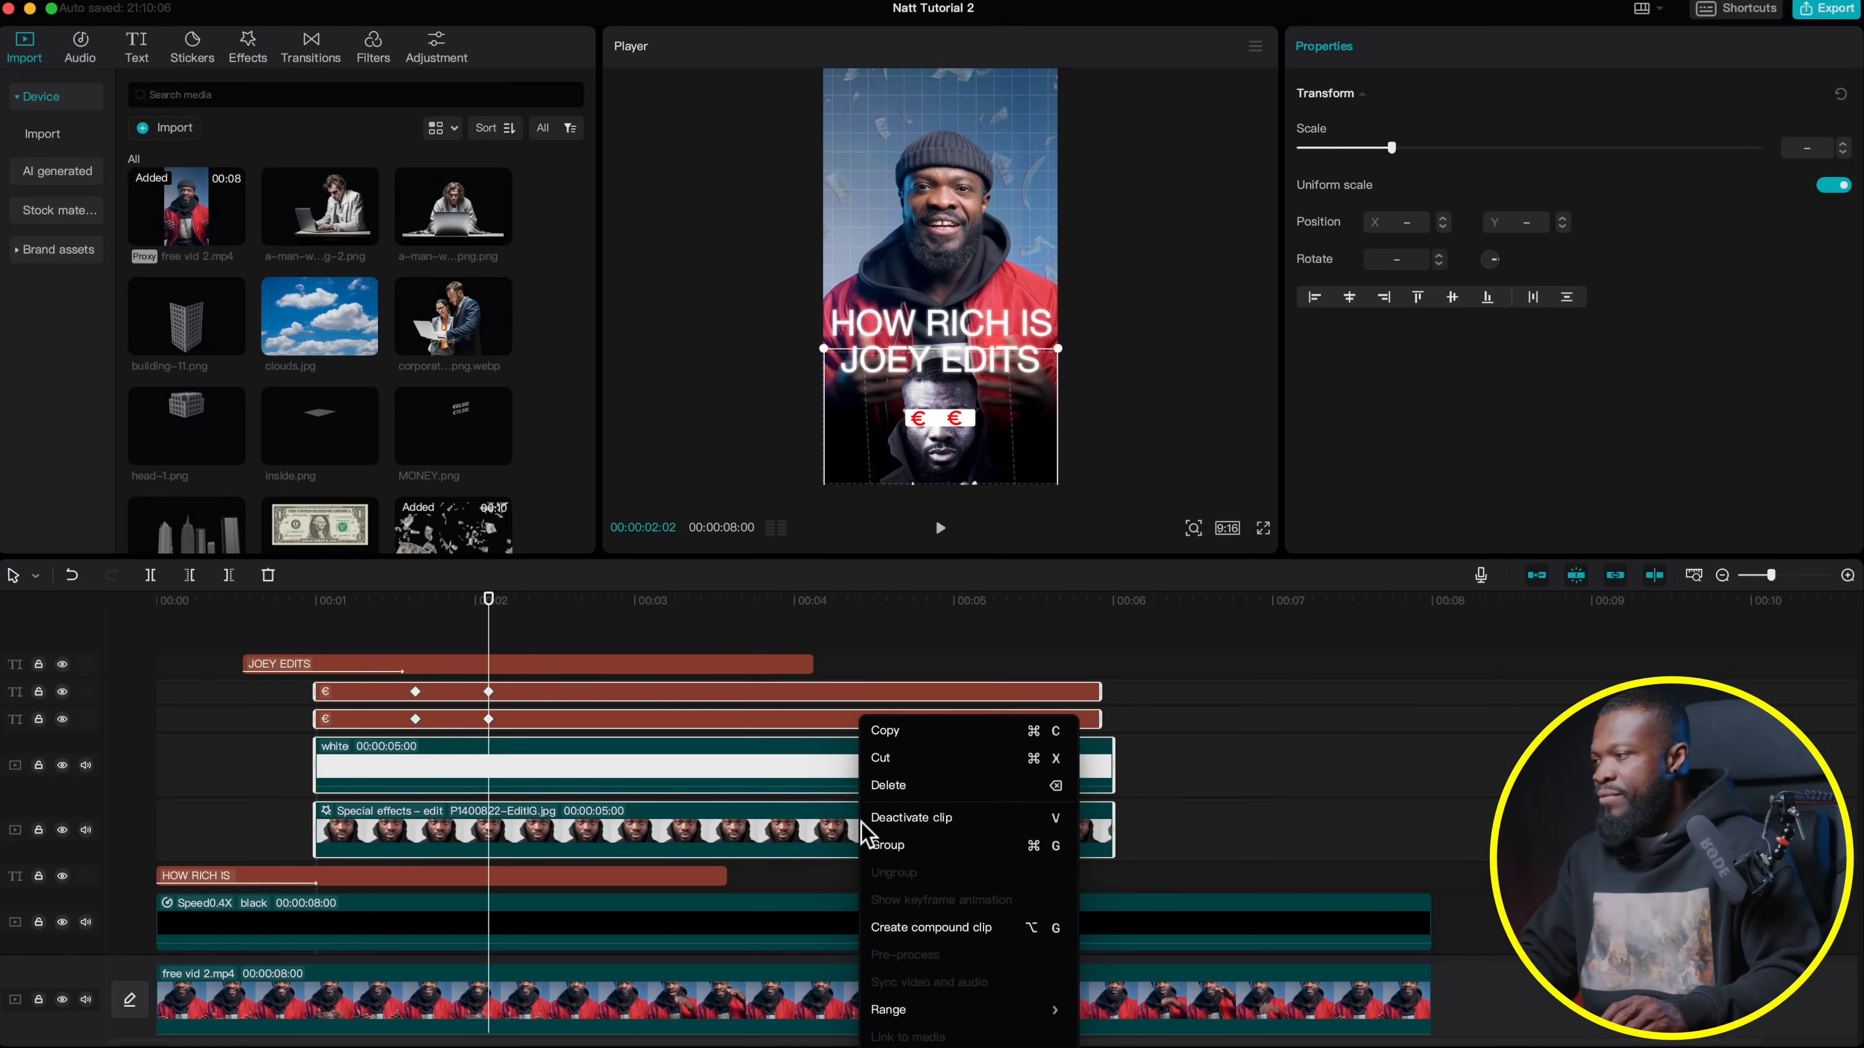
{"action": "left_click", "coordinate": [926, 928]}
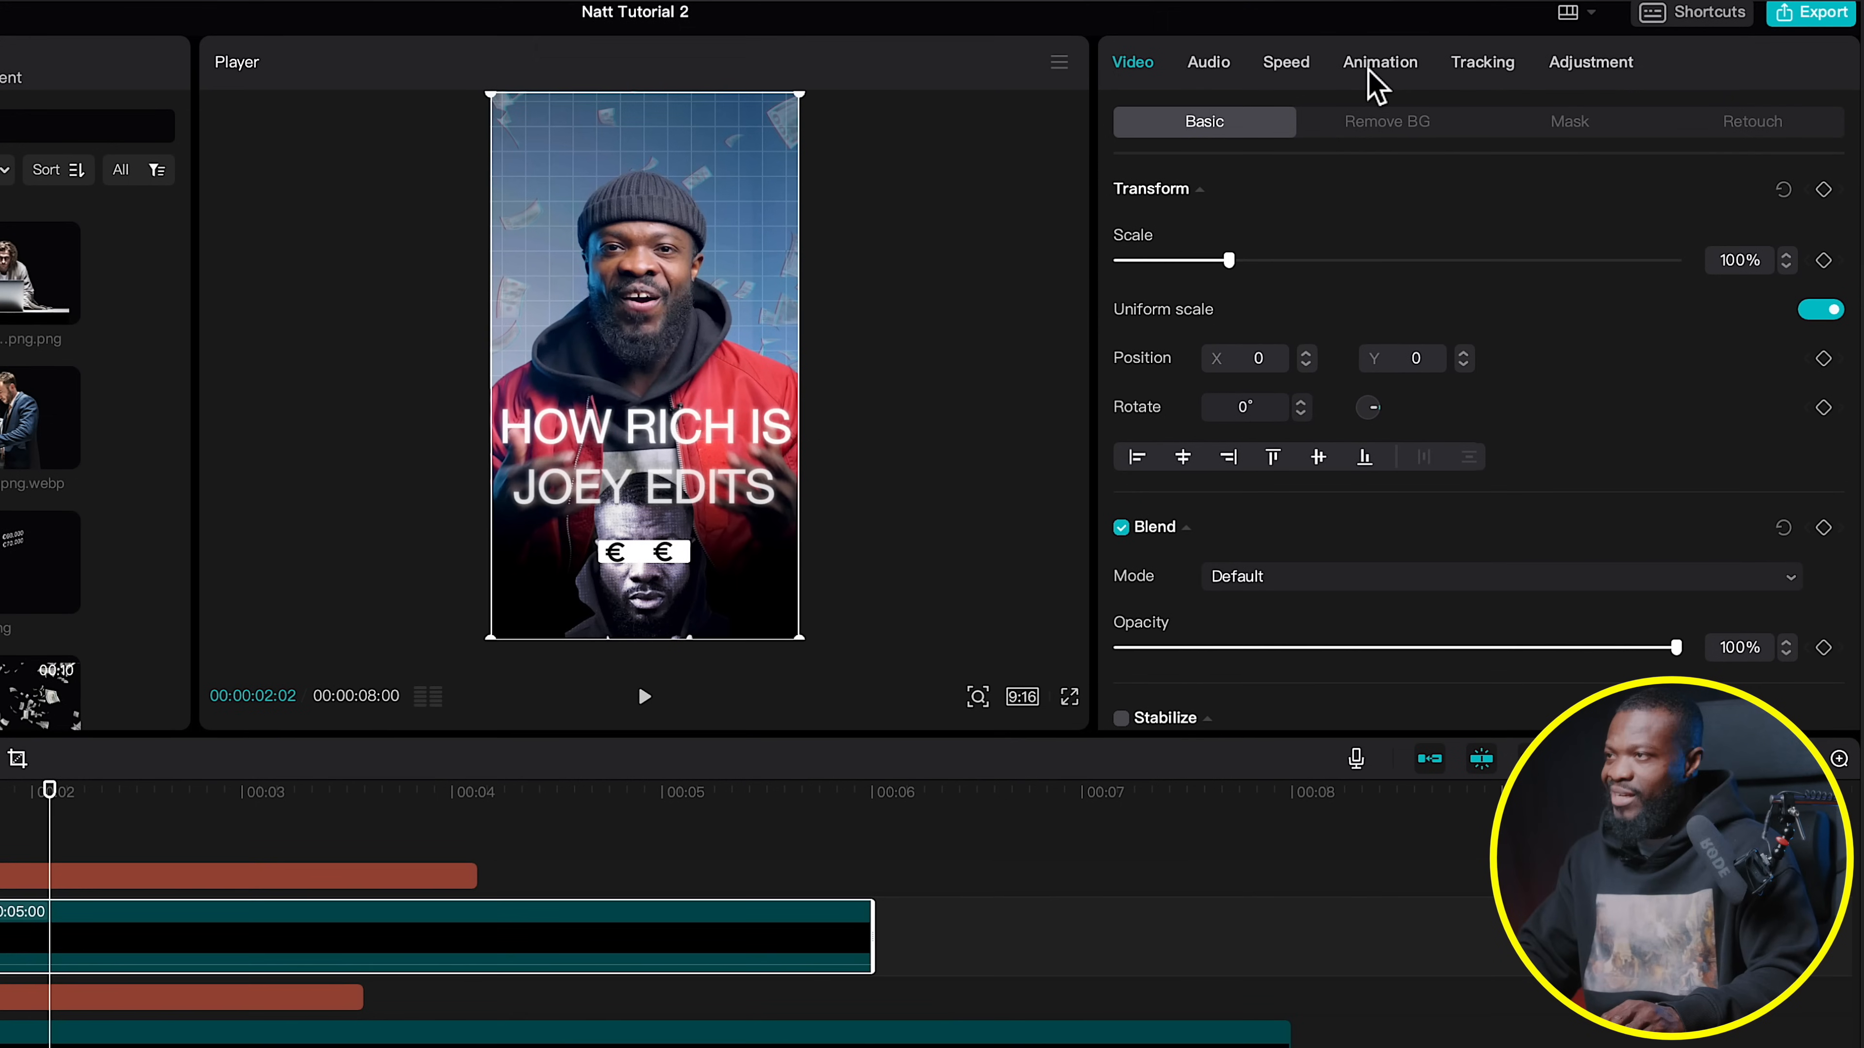
Apply the Slide Up entrance animation to the compound clip and lengthen its duration slightly
{"action": "left_click", "coordinate": [1377, 64]}
{"action": "scroll", "coordinate": [1281, 542], "scroll_direction": "down", "scroll_amount": 5}
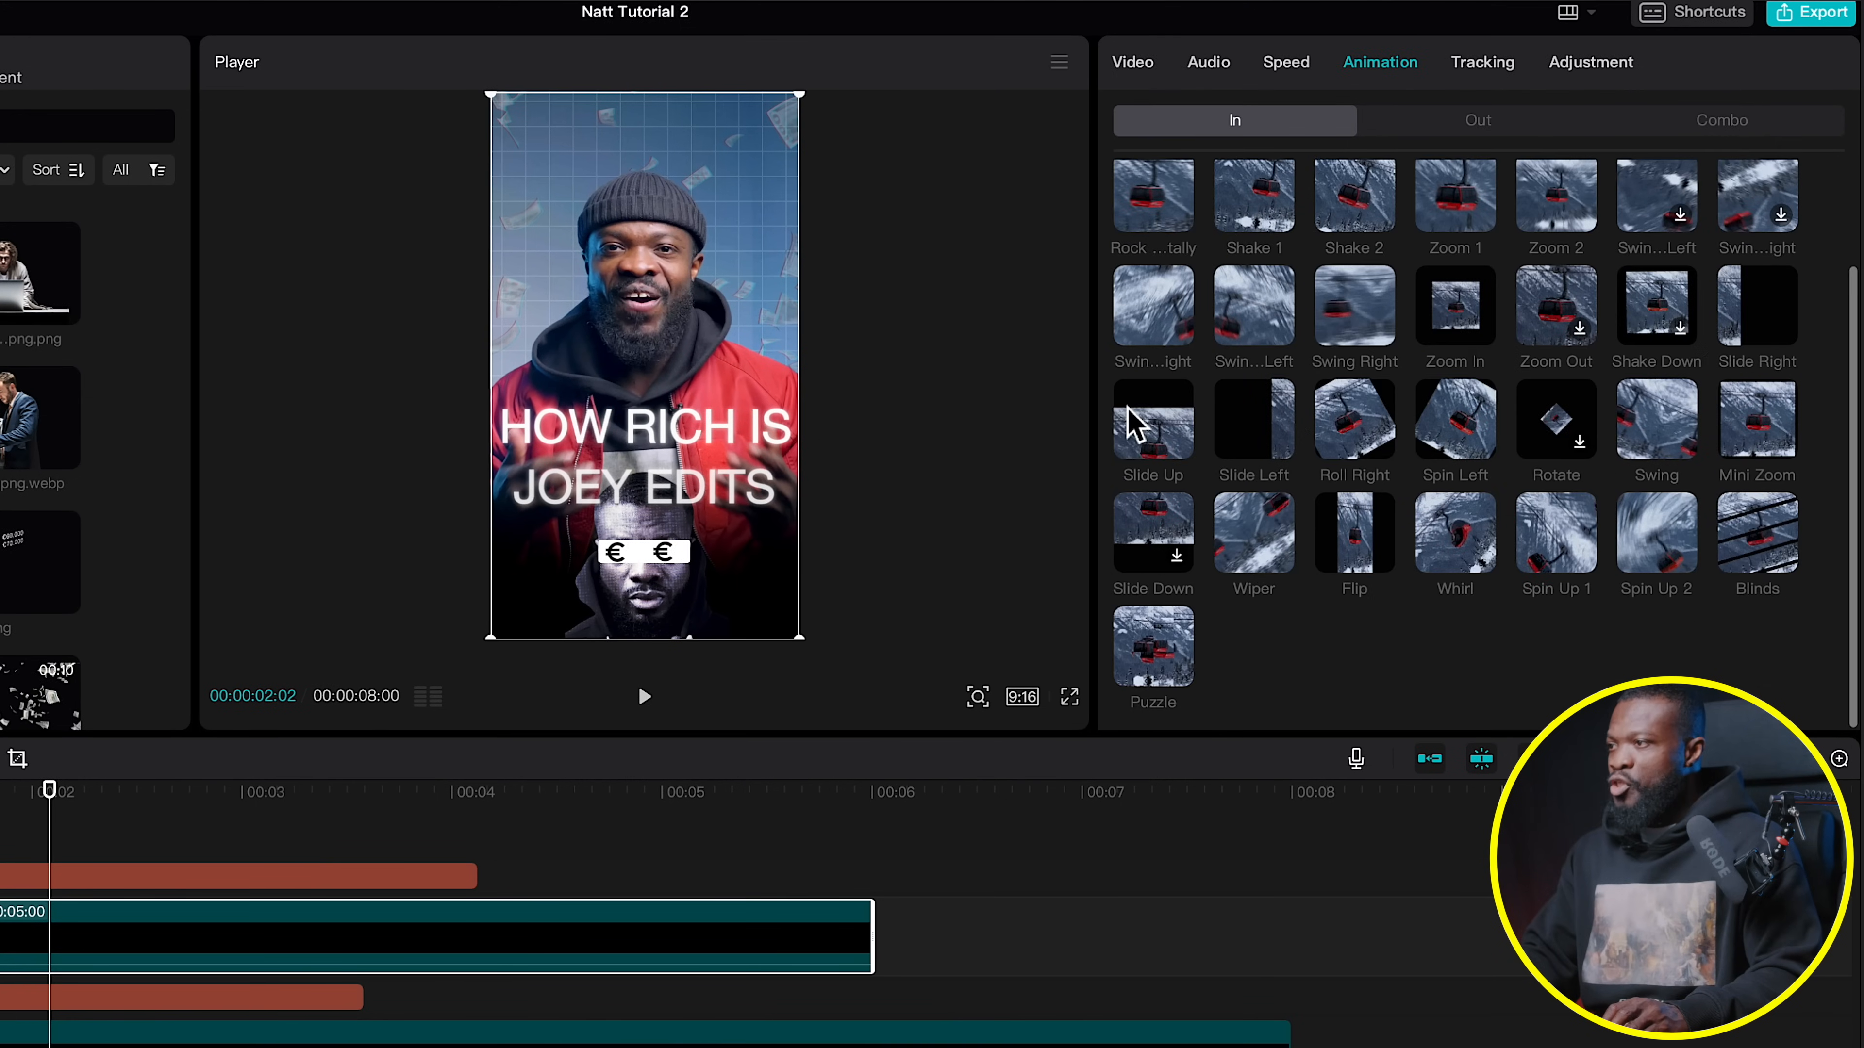
{"action": "left_click", "coordinate": [1140, 429]}
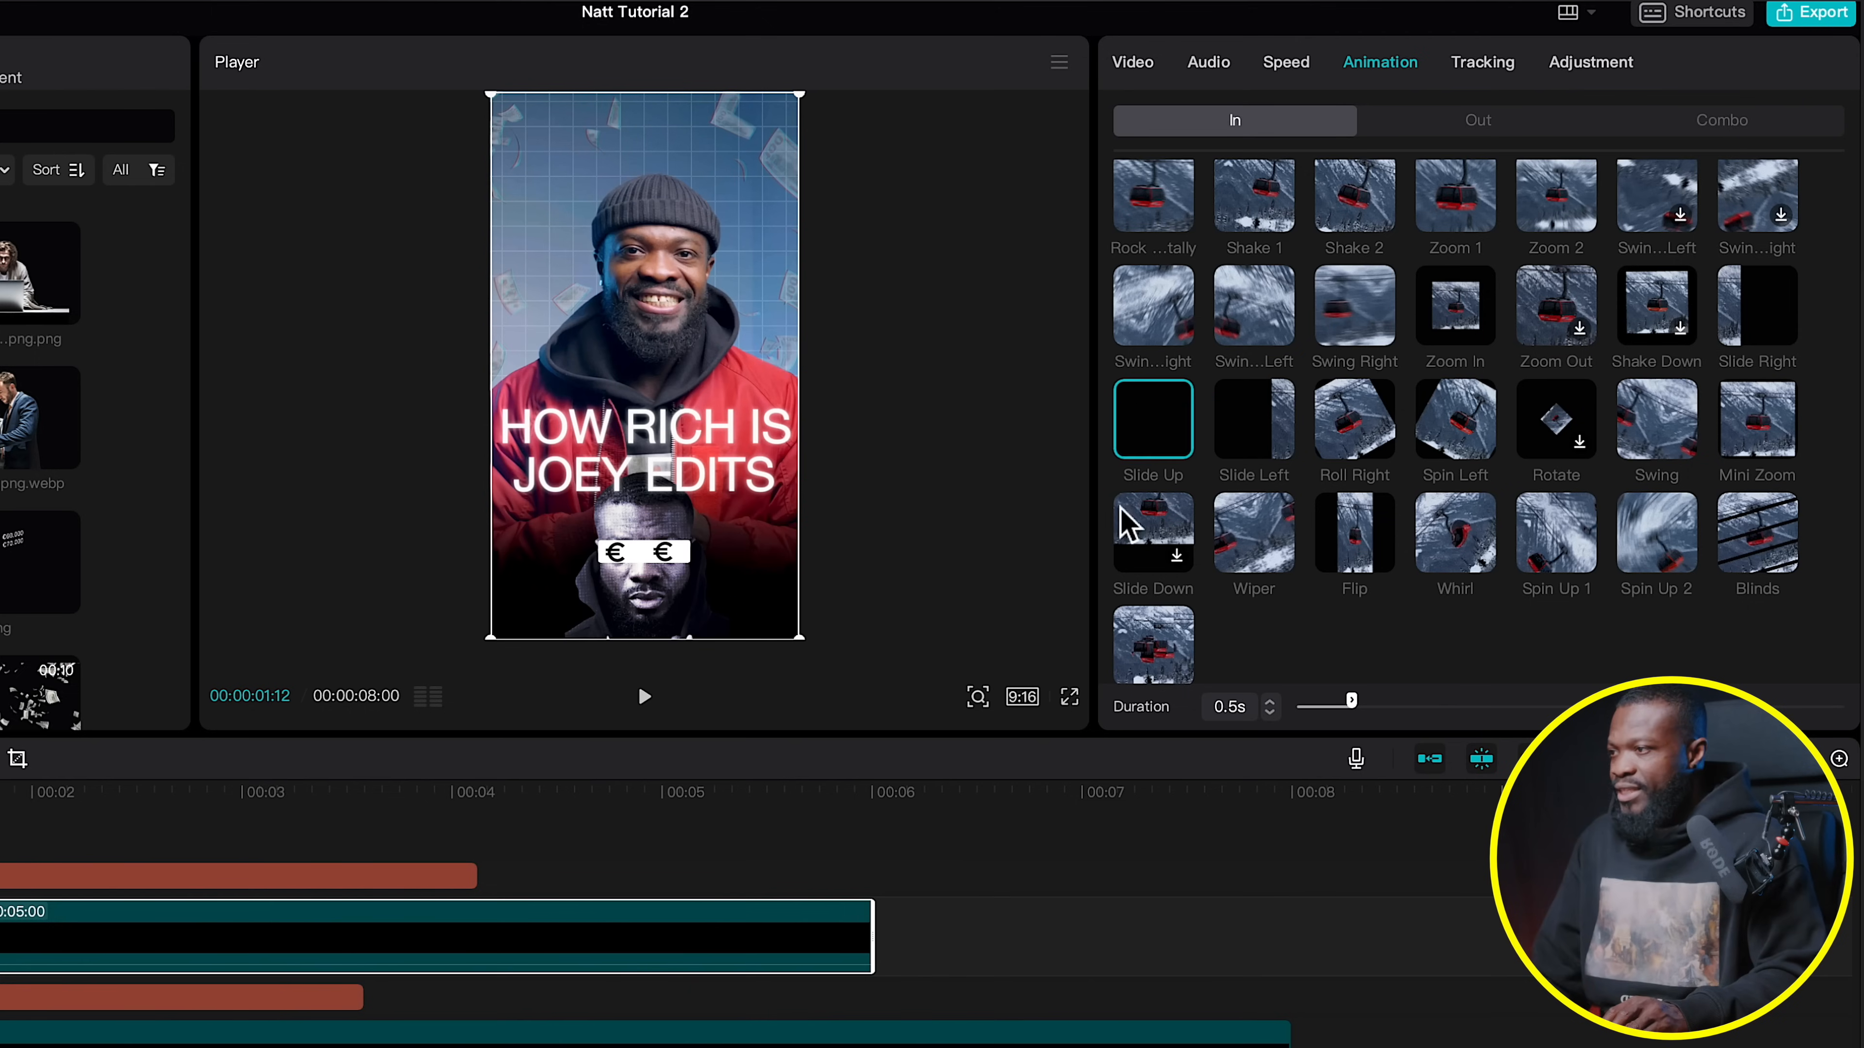
{"action": "left_click", "coordinate": [1265, 699]}
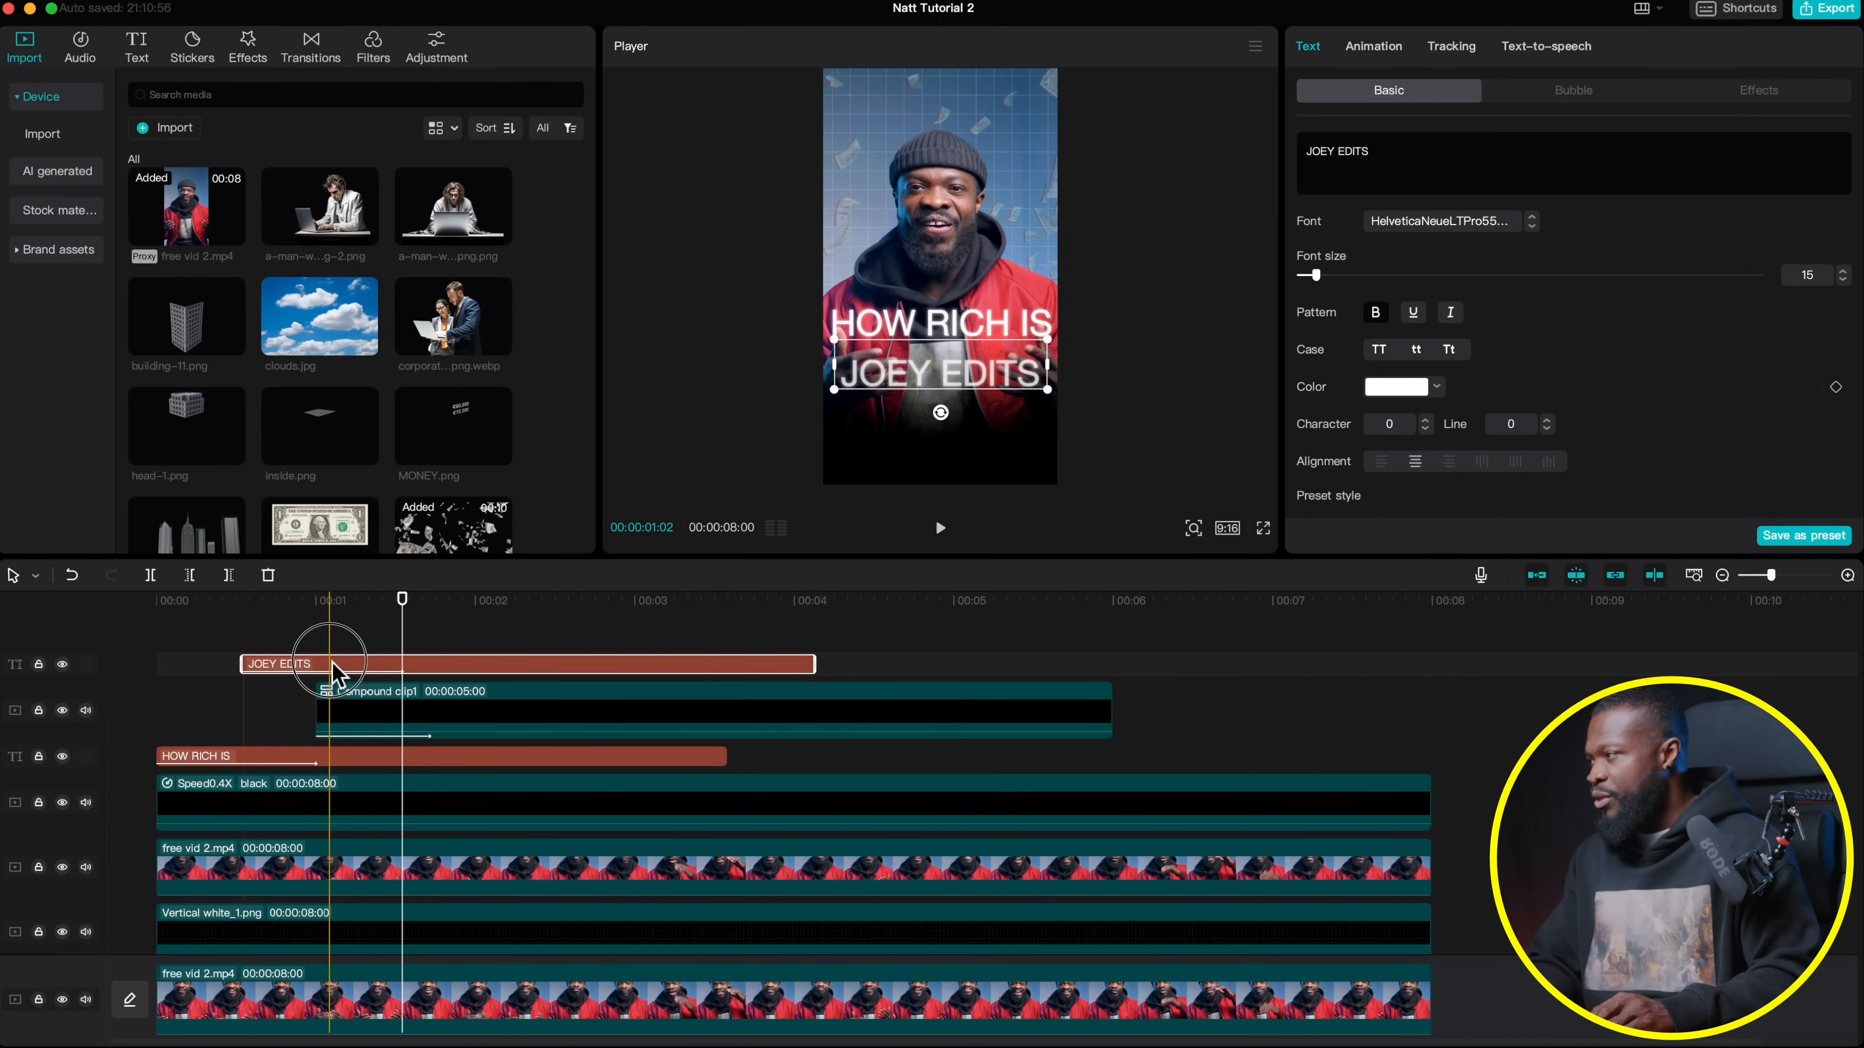
Duplicate the JOEY EDITS title onto a new top track starting at about 1 second and move the copy above HOW RICH IS in the frame
{"action": "left_click_drag", "start_coordinate": [333, 668], "coordinate": [408, 678]}
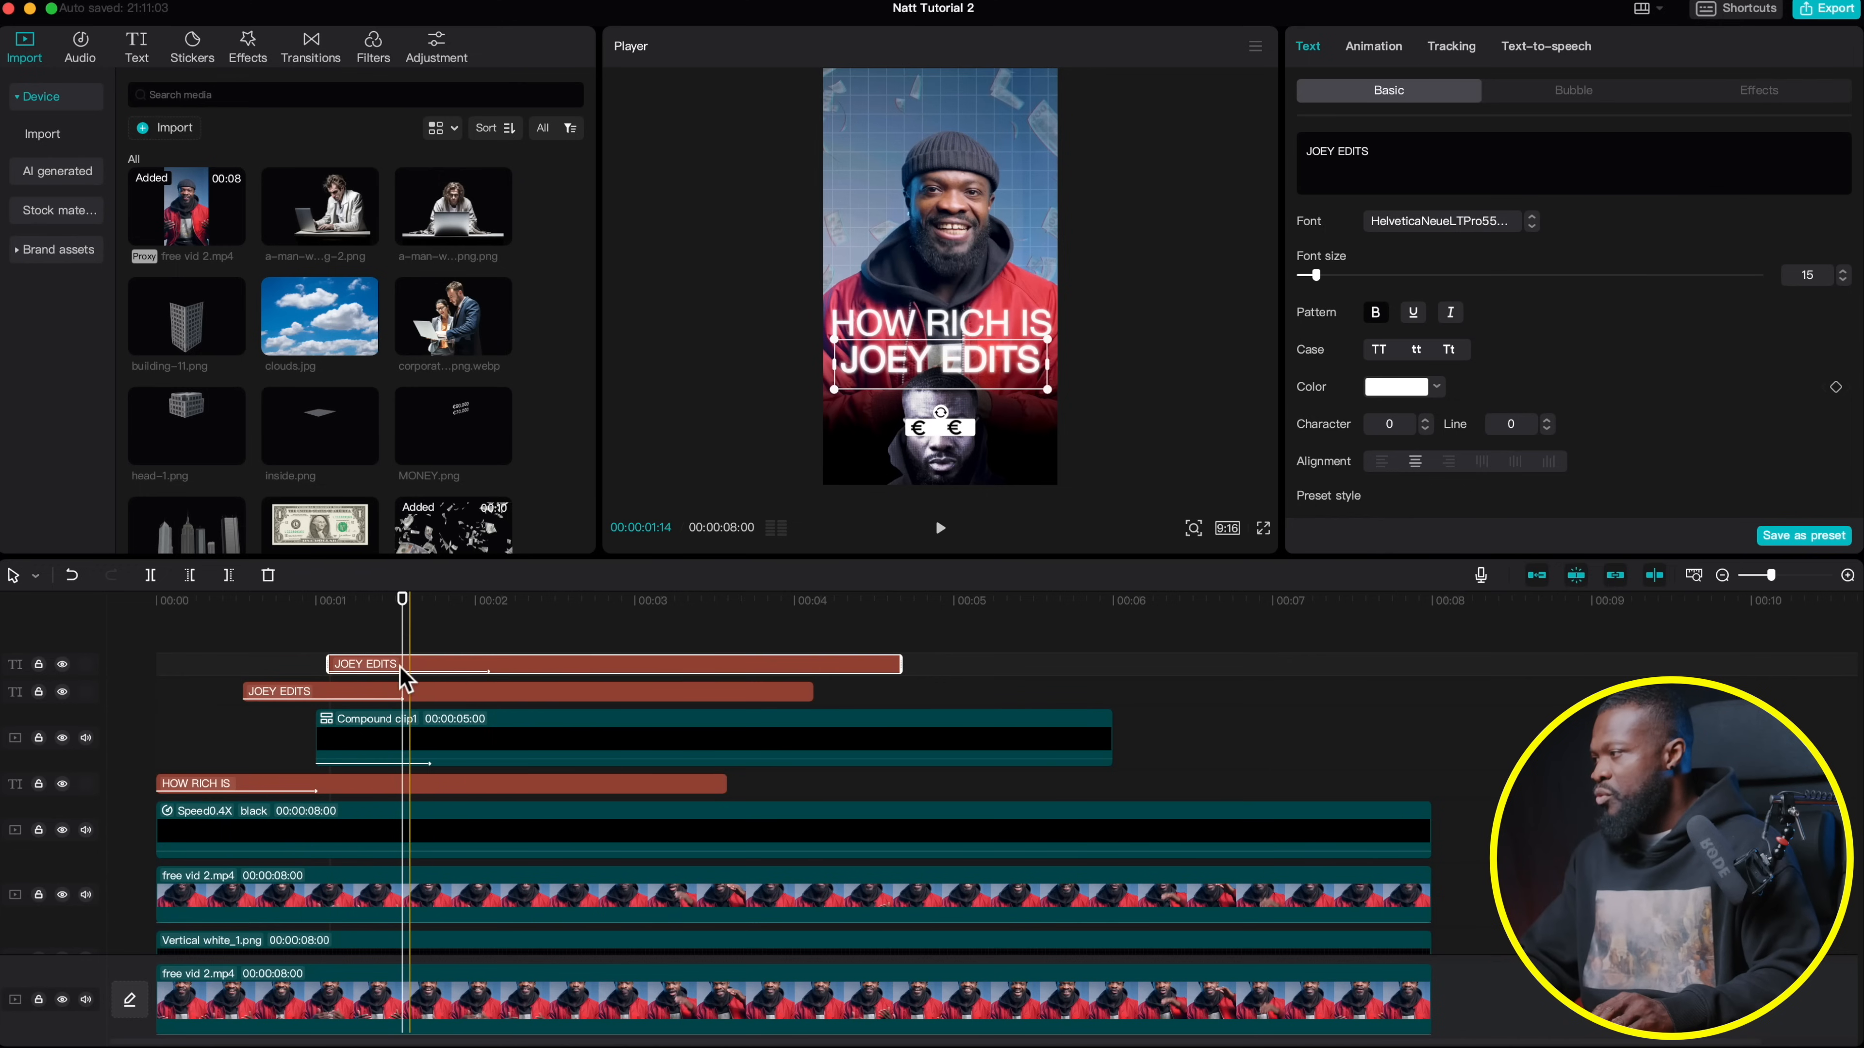
{"action": "left_click", "coordinate": [529, 600]}
{"action": "left_click_drag", "start_coordinate": [943, 371], "coordinate": [943, 279]}
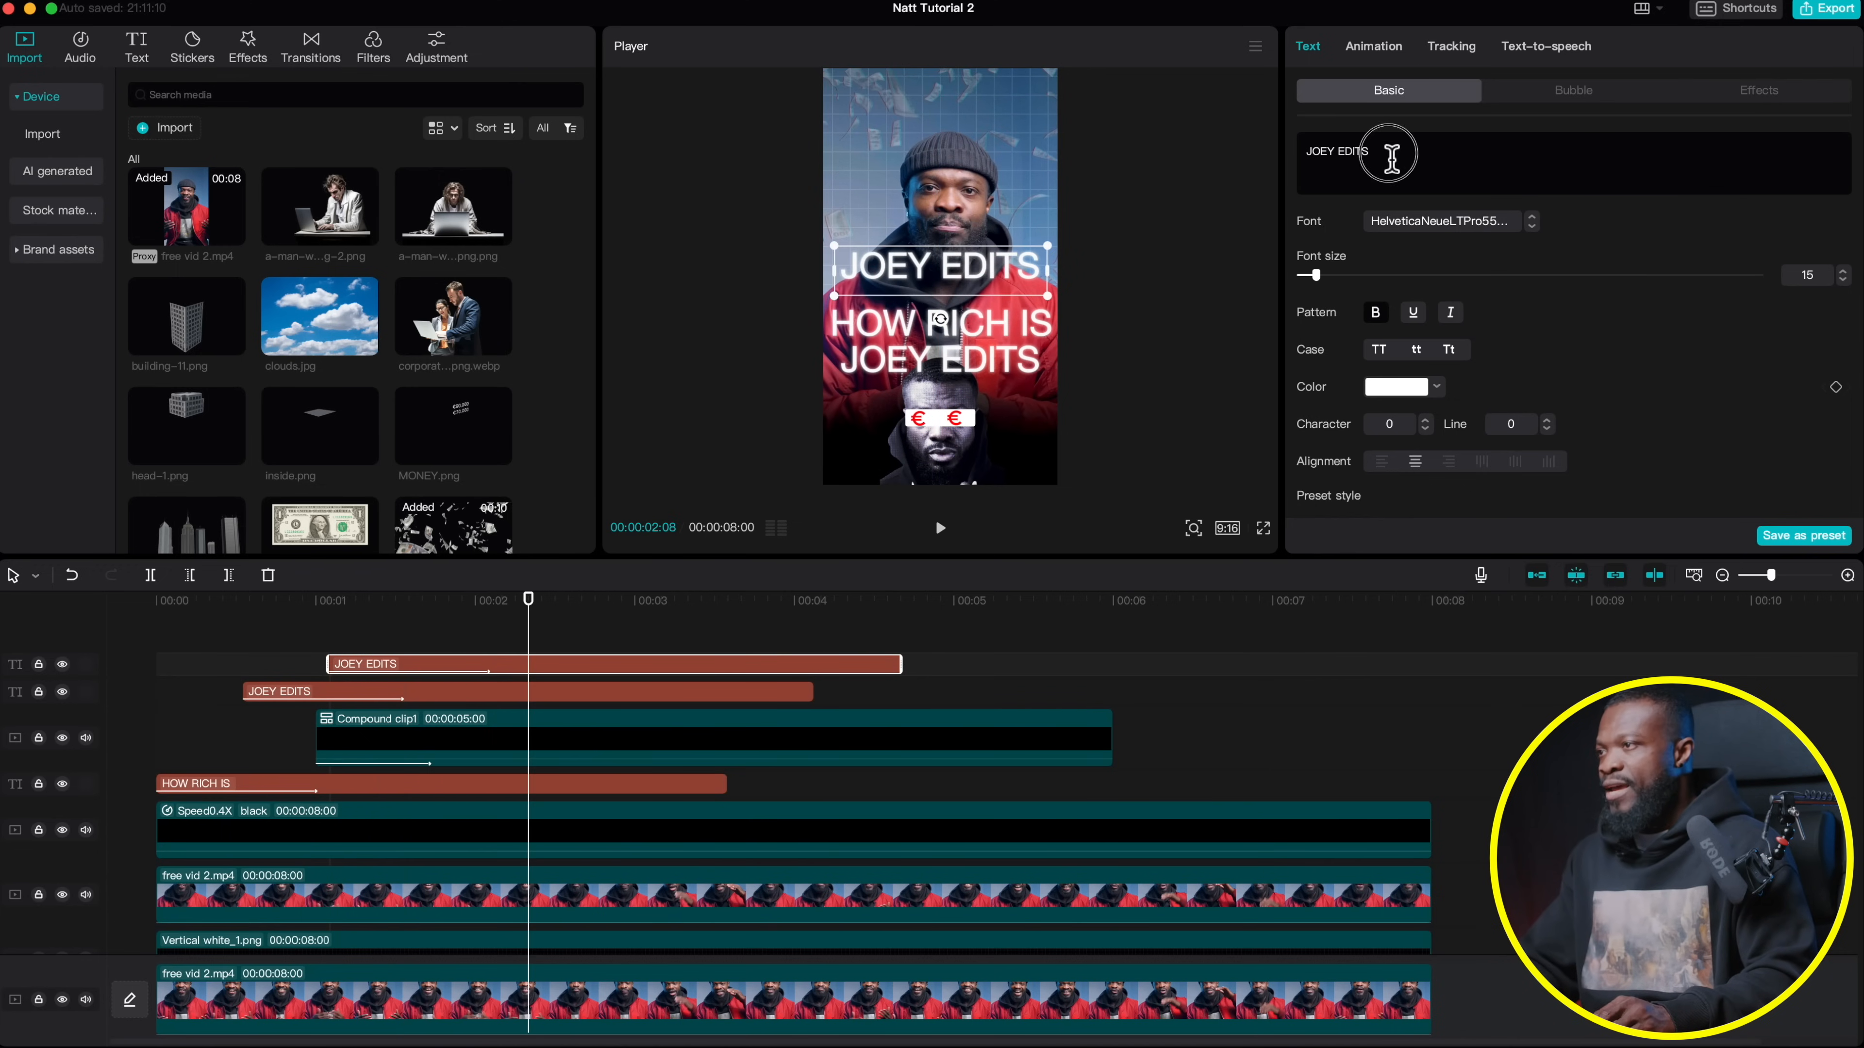
Replace the text of the duplicated title with VERY
{"action": "left_click_drag", "start_coordinate": [1414, 145], "coordinate": [1252, 147]}
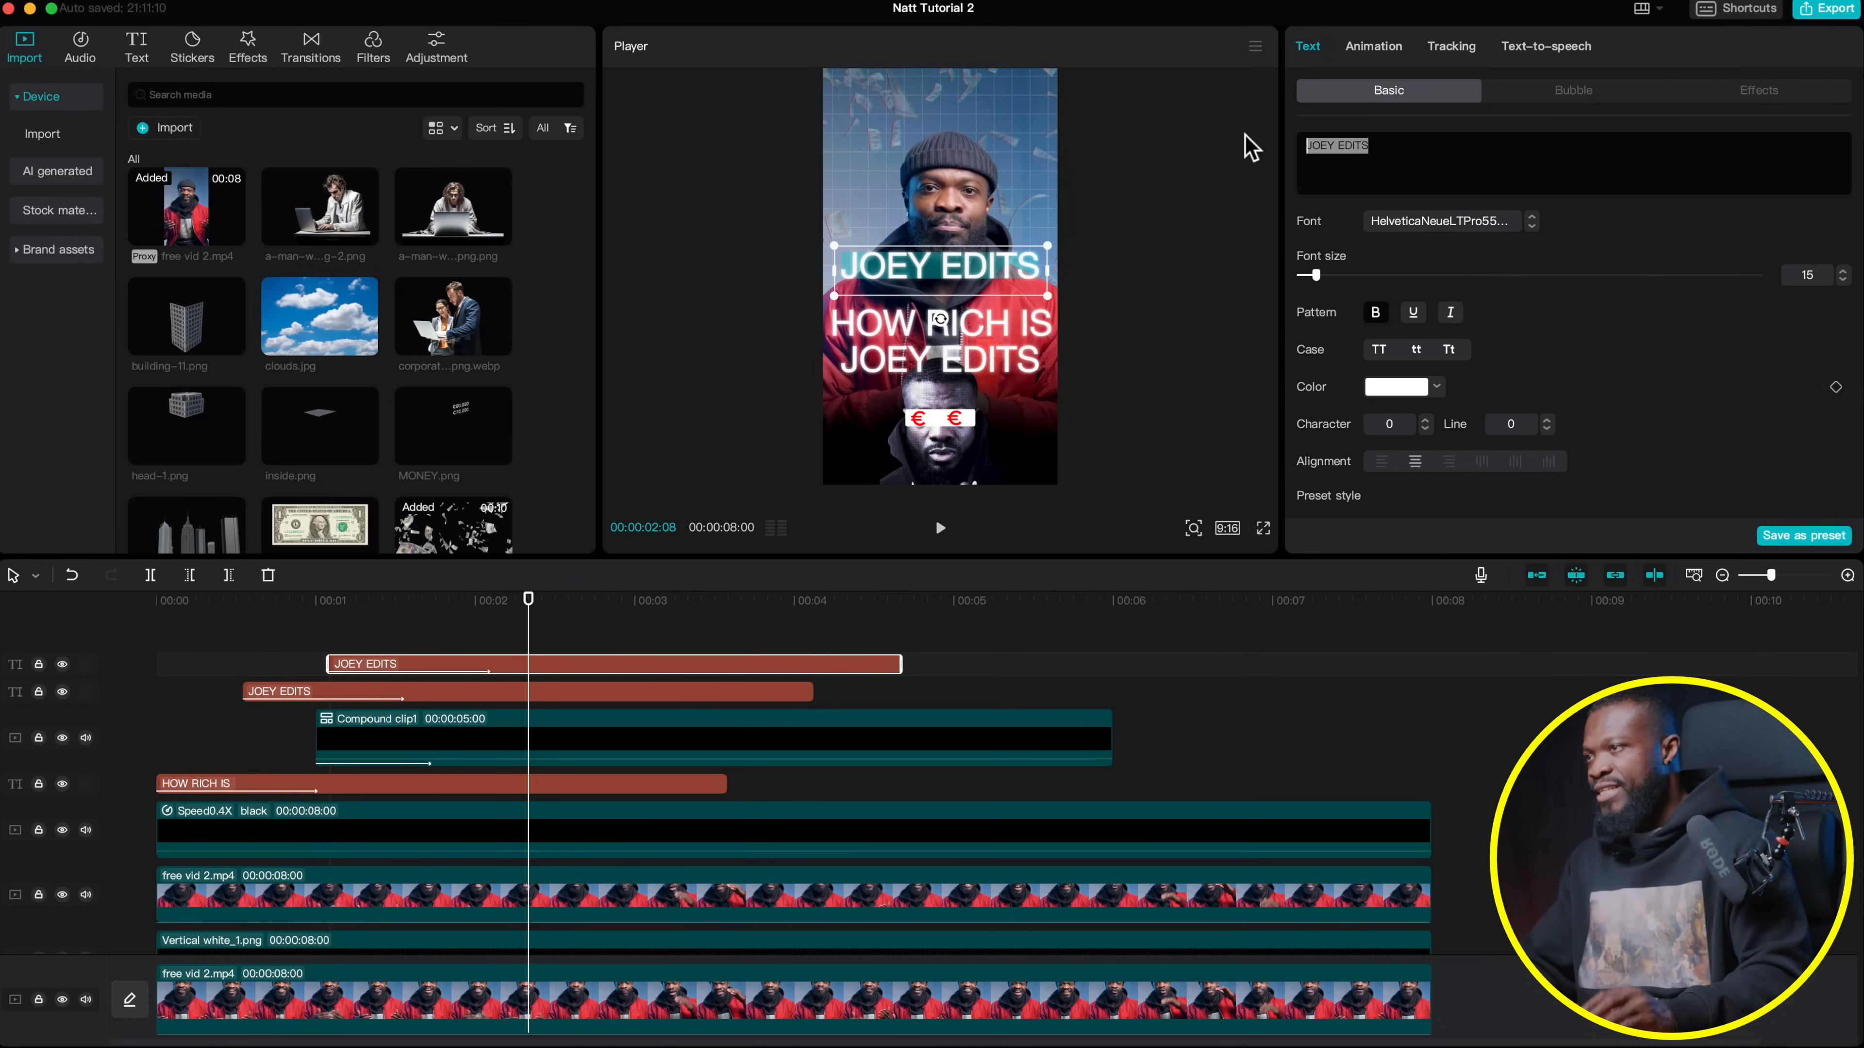
{"action": "key", "text": "BackSpace"}
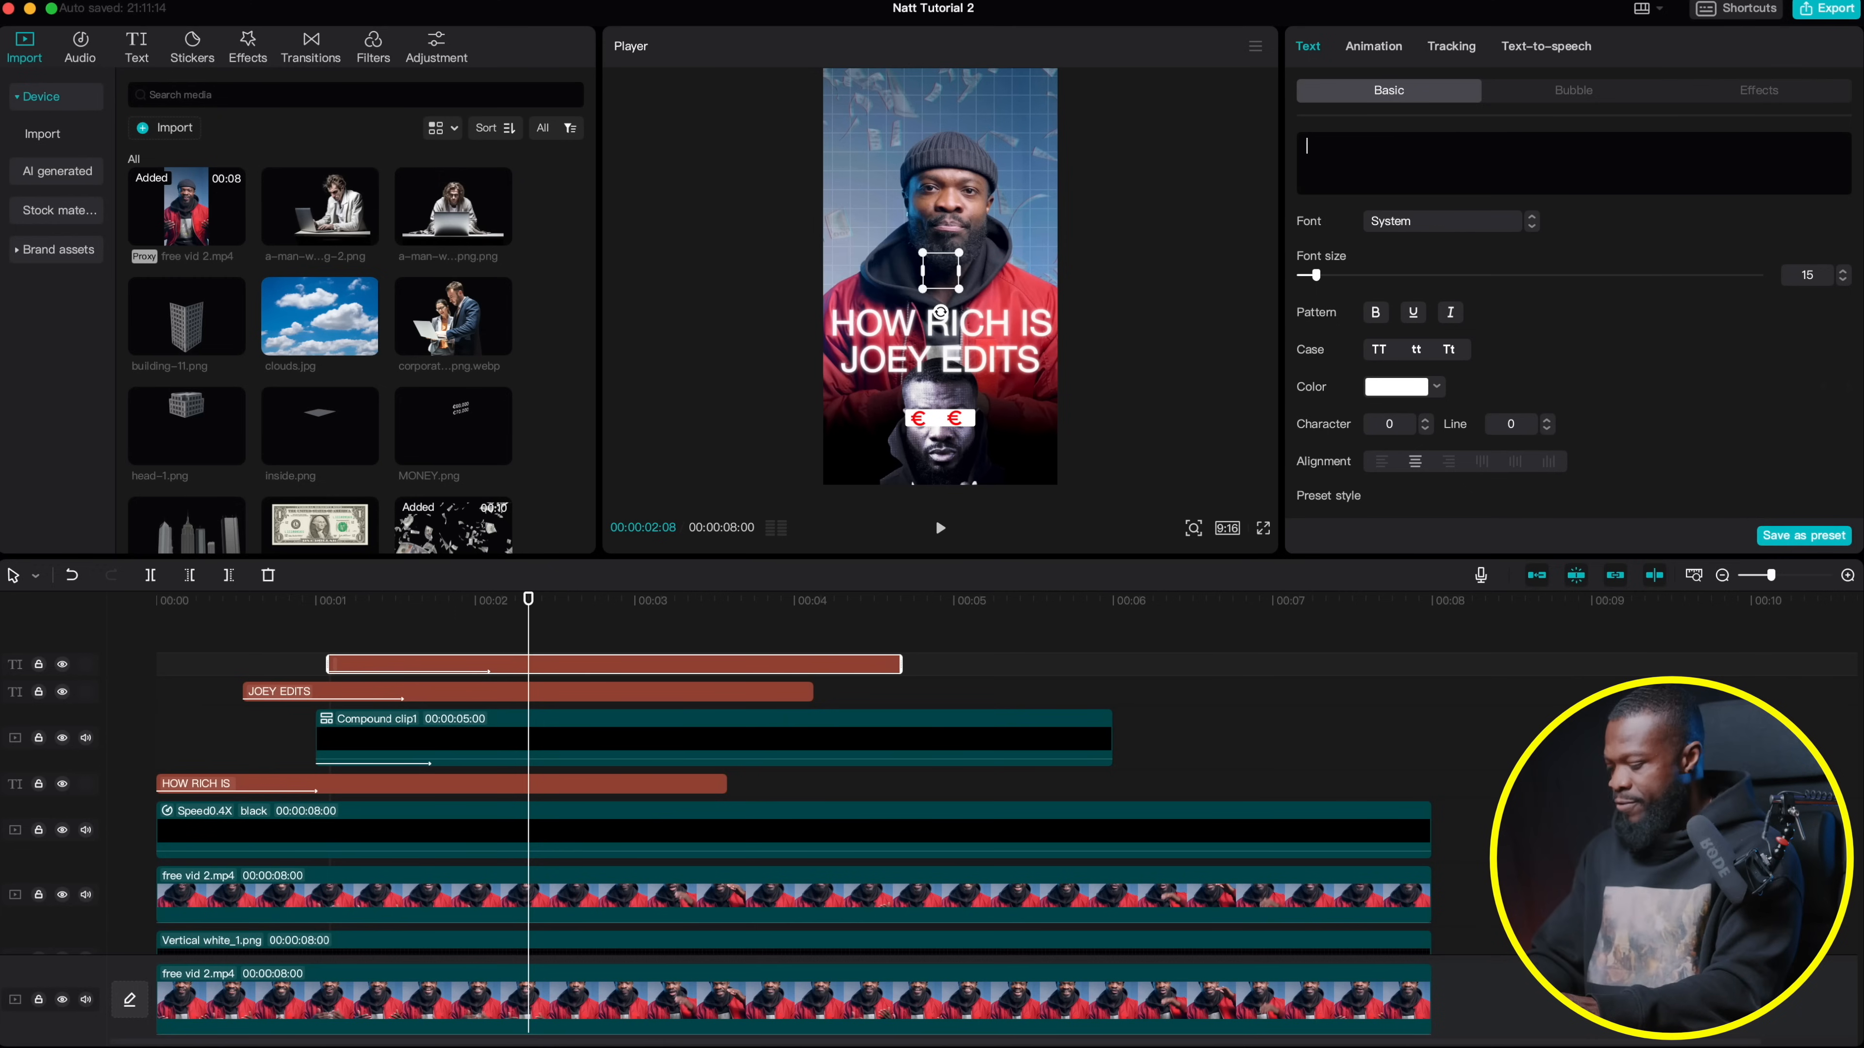
{"action": "type", "text": "VERY"}
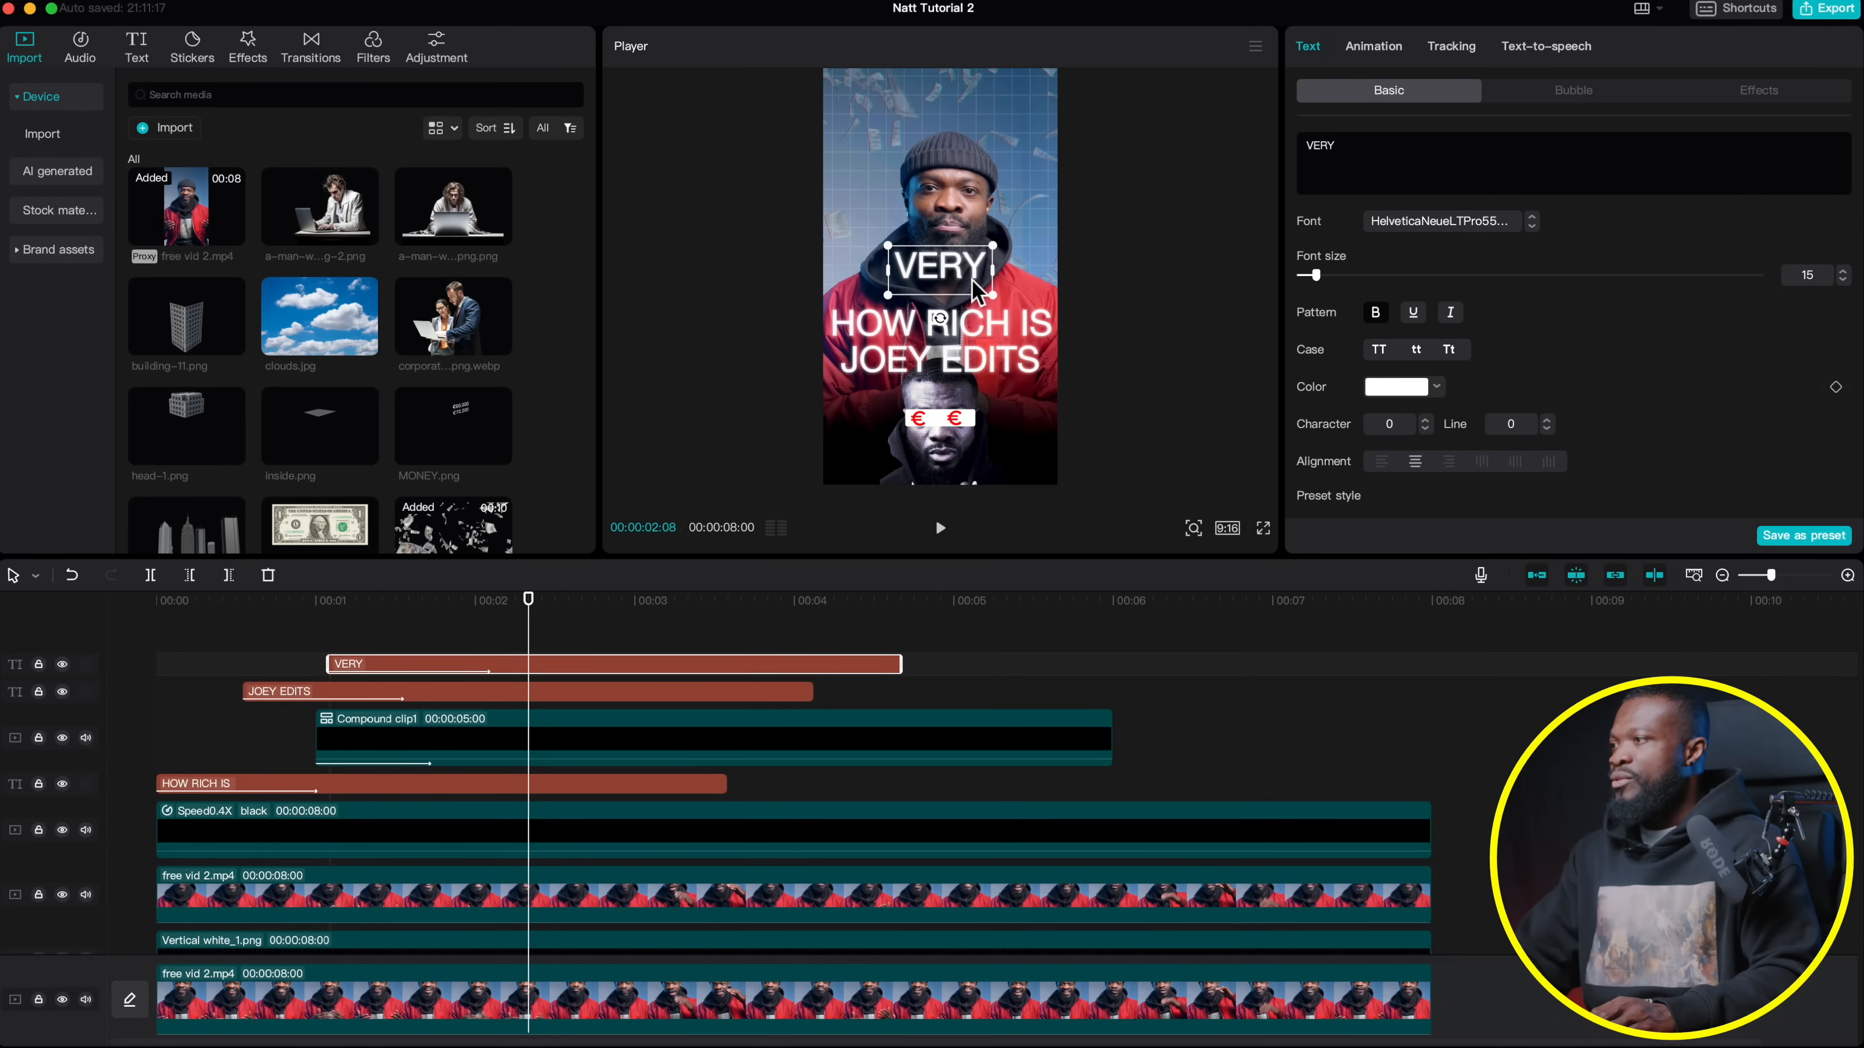
Enlarge the VERY title to about the full frame width and centre it over the two existing title lines
{"action": "left_click_drag", "start_coordinate": [1006, 237], "coordinate": [1114, 207]}
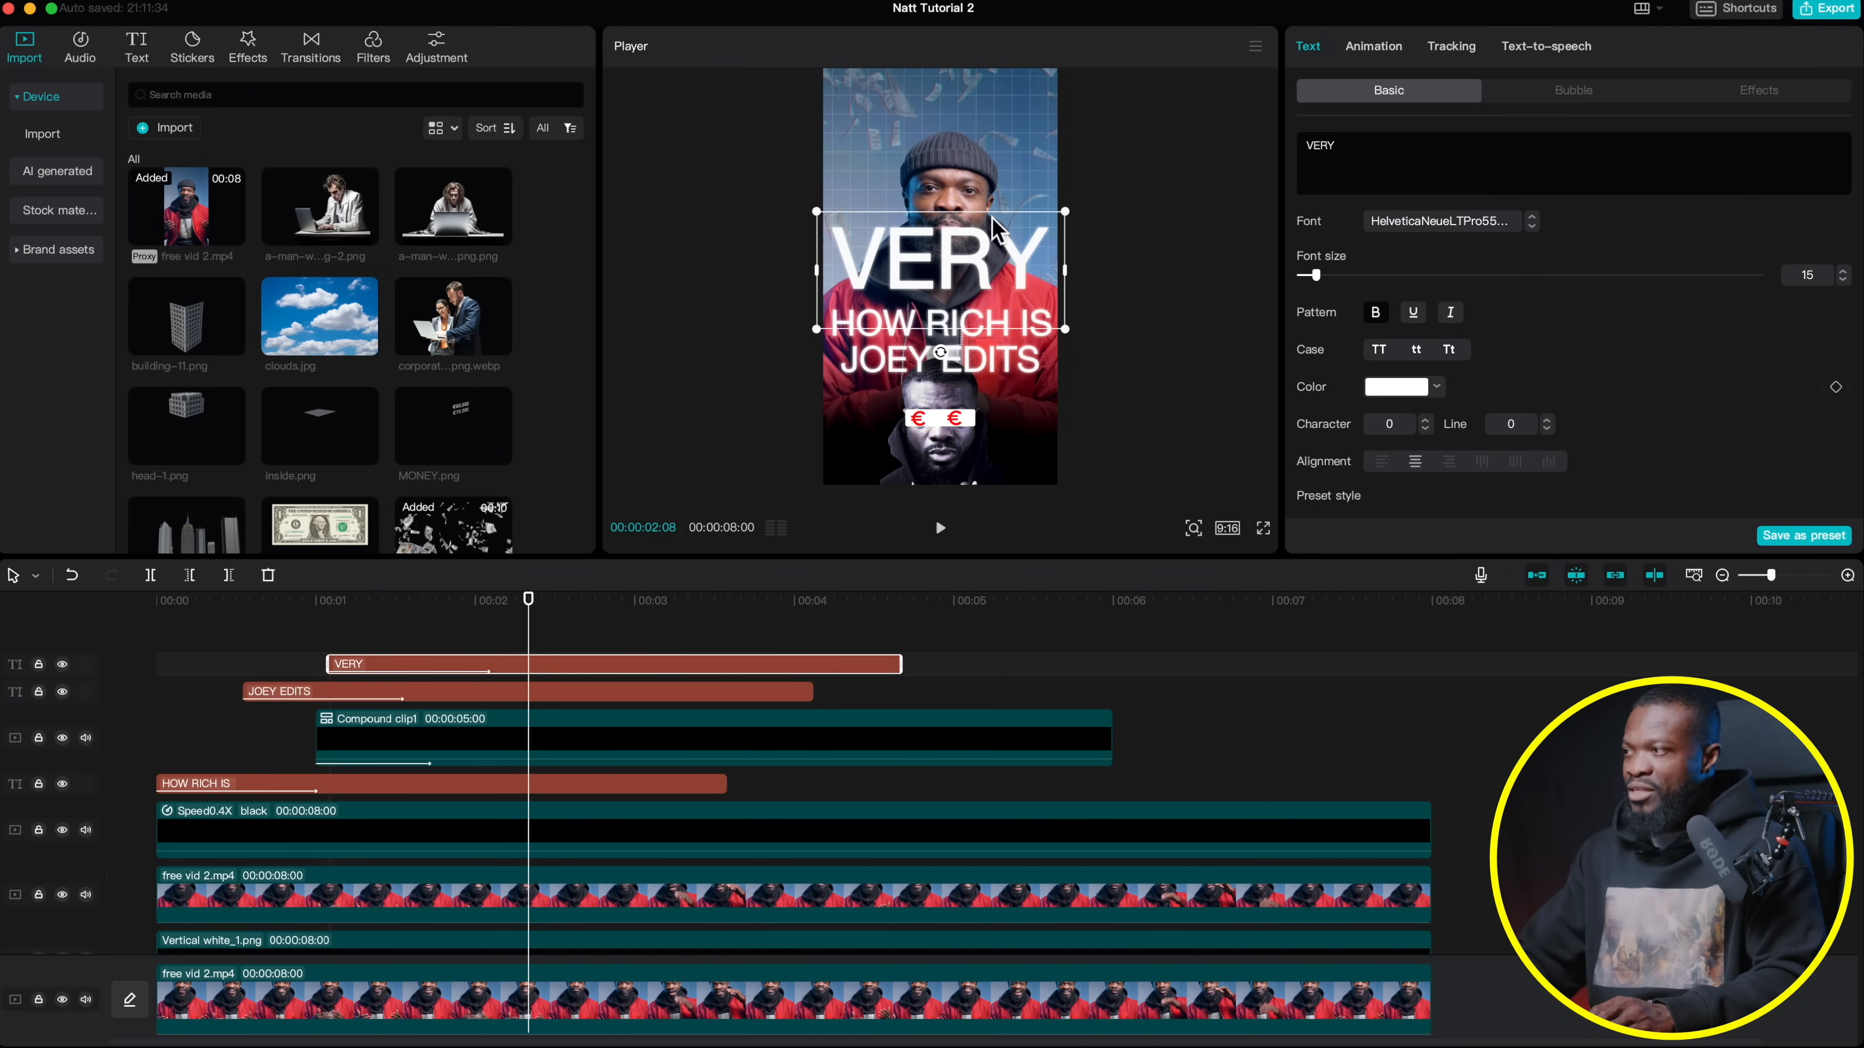
{"action": "left_click_drag", "start_coordinate": [967, 258], "coordinate": [967, 327]}
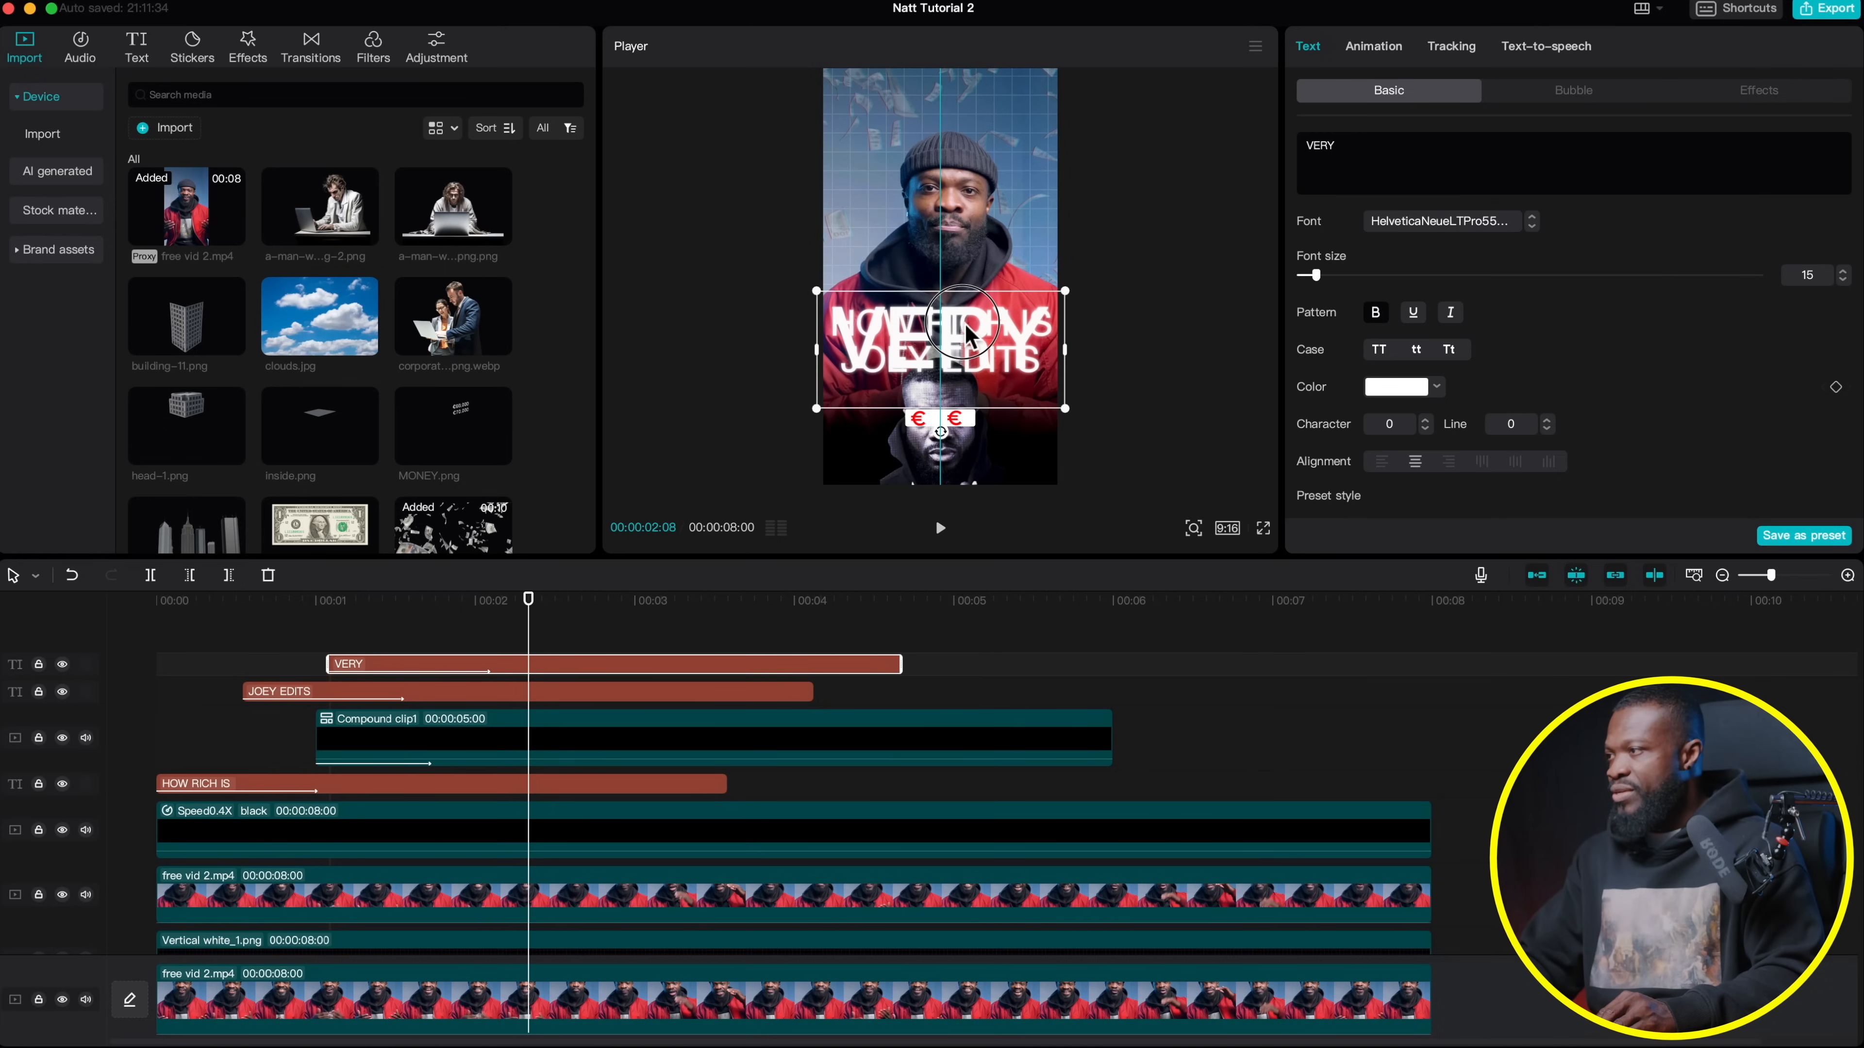
{"action": "scroll", "coordinate": [523, 668], "scroll_direction": "right", "scroll_amount": 1}
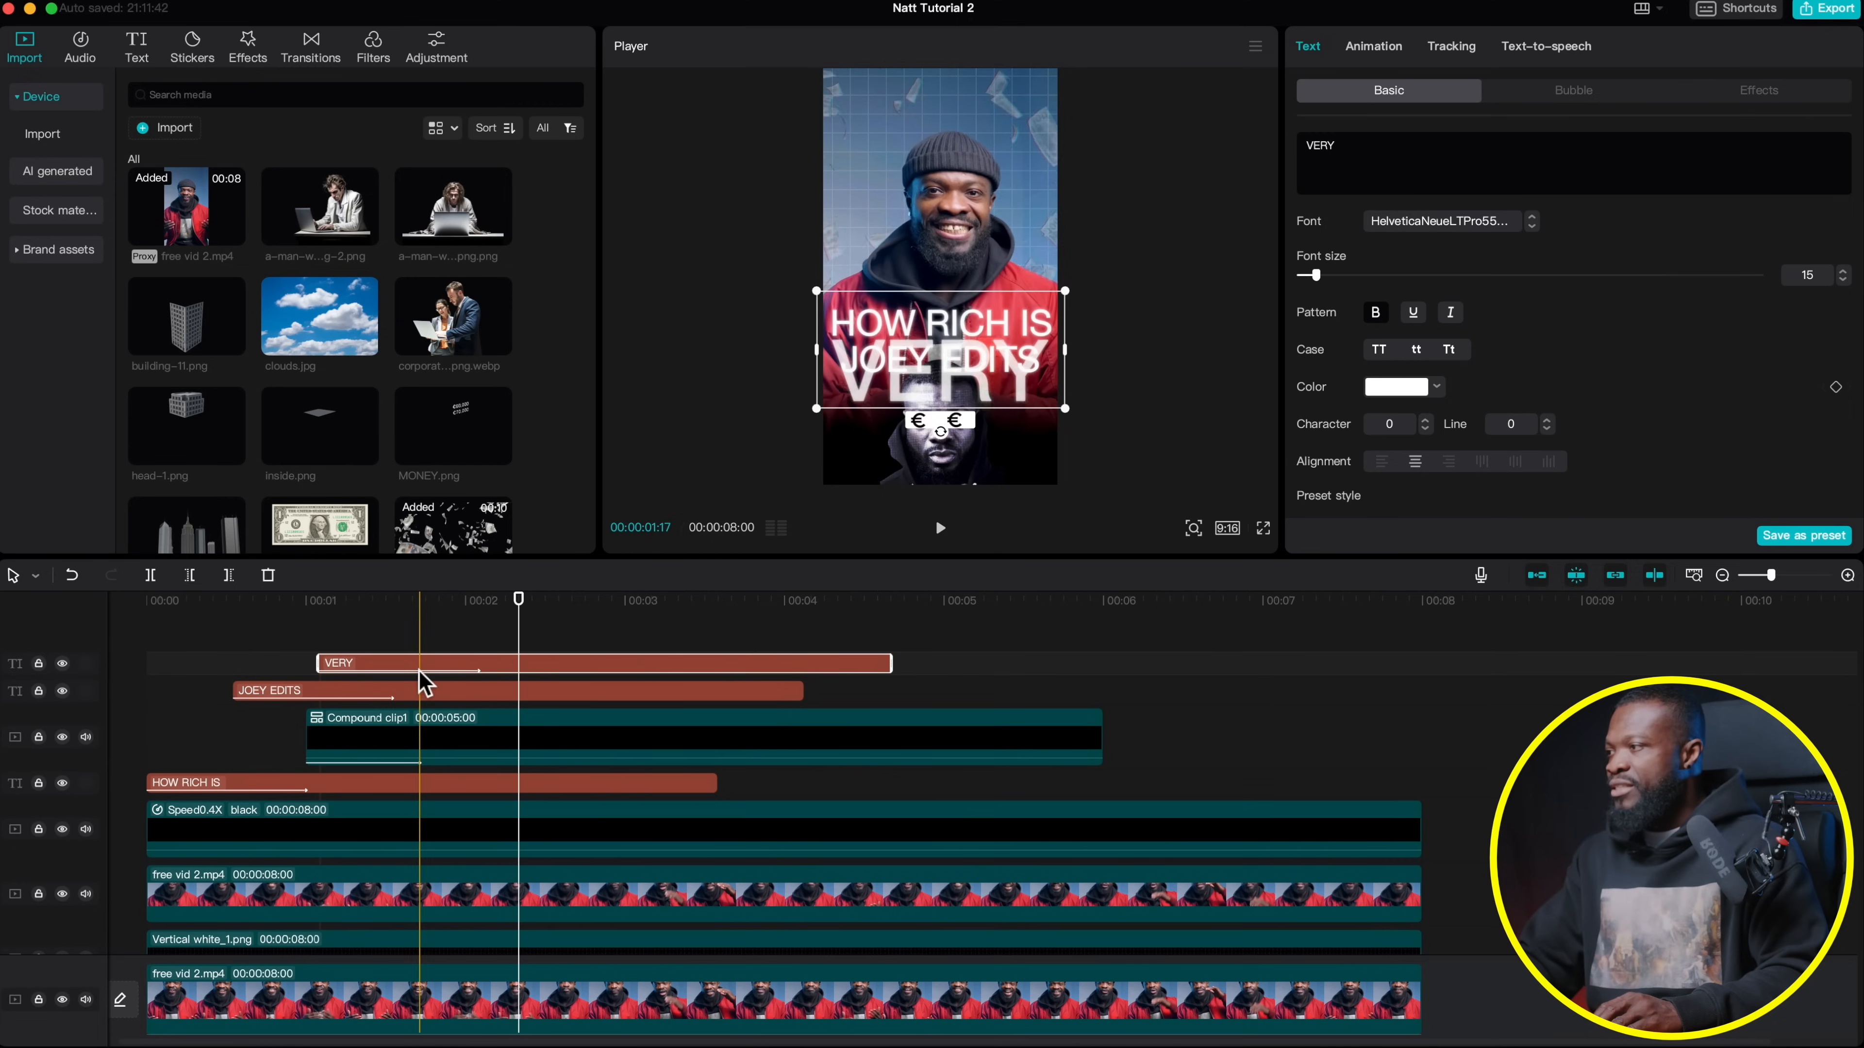
Change the VERY title's entrance animation to Zoom Out 2 with a duration of 0.6 s
{"action": "left_click", "coordinate": [1373, 47]}
{"action": "scroll", "coordinate": [1481, 194], "scroll_direction": "up", "scroll_amount": 1}
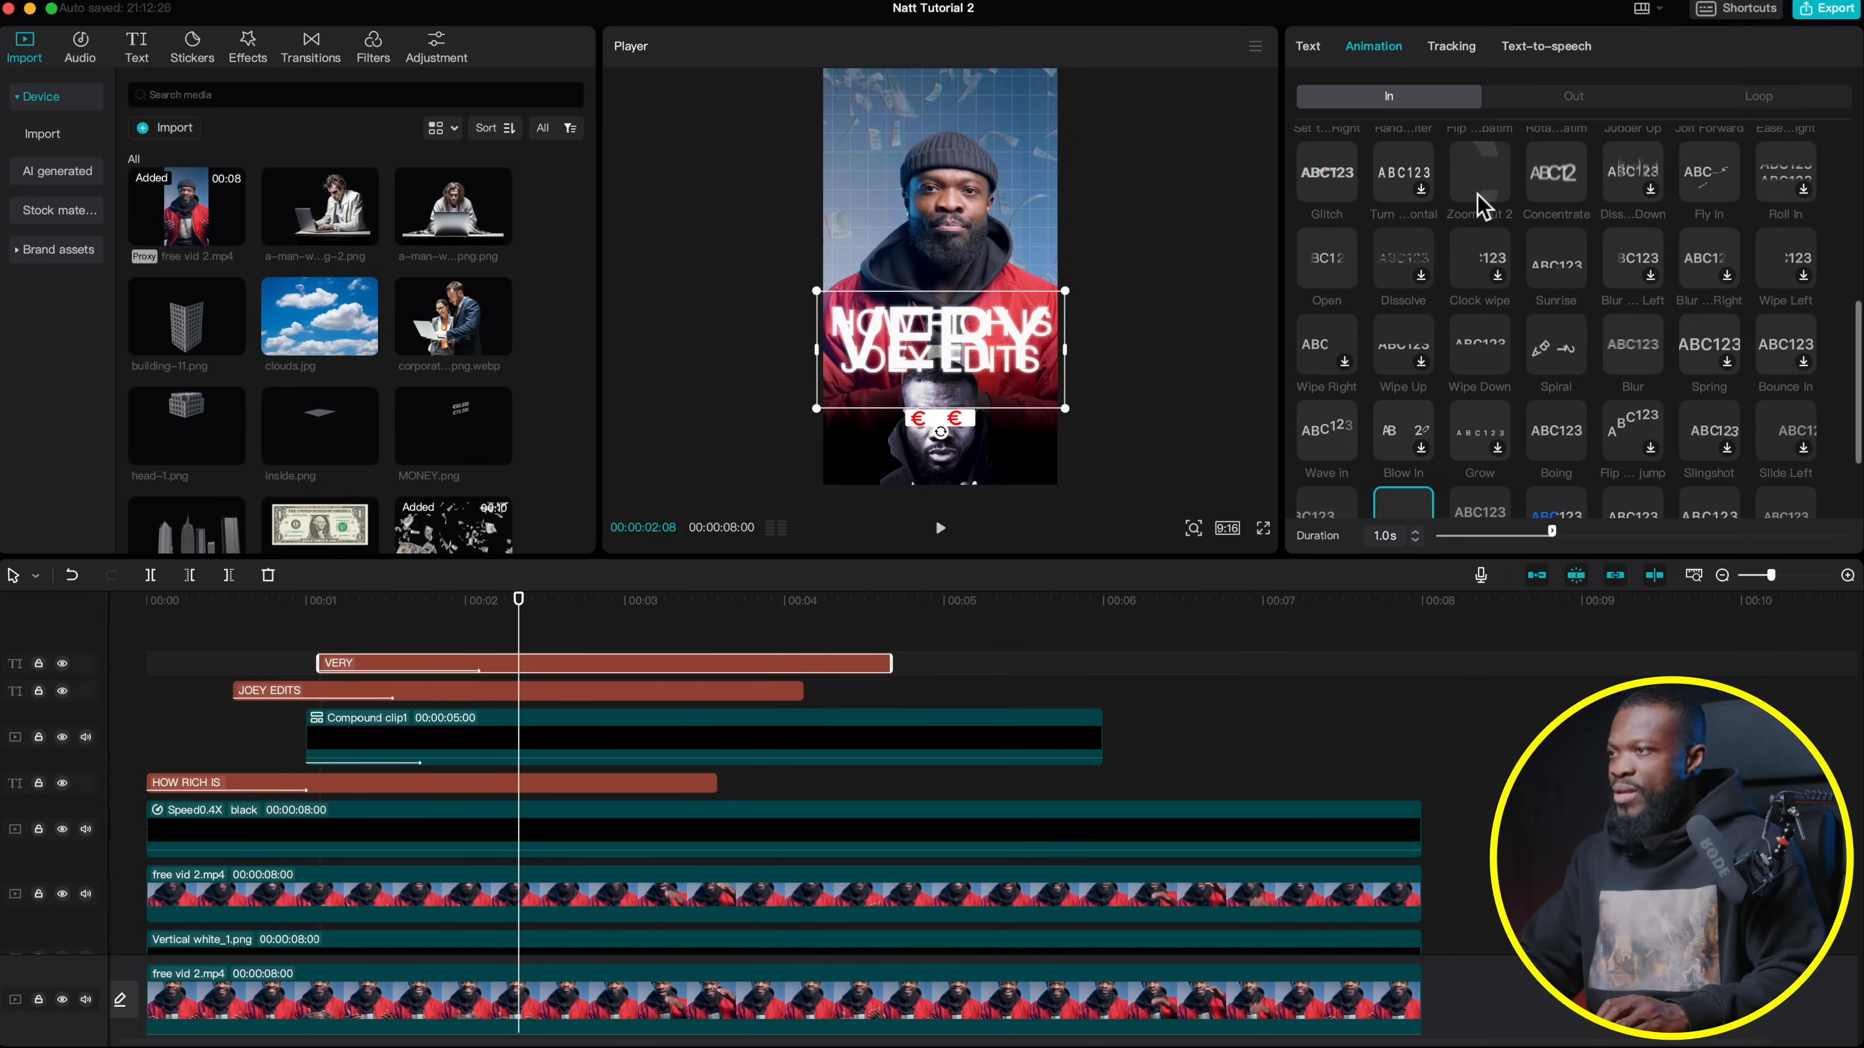
{"action": "left_click", "coordinate": [1481, 192]}
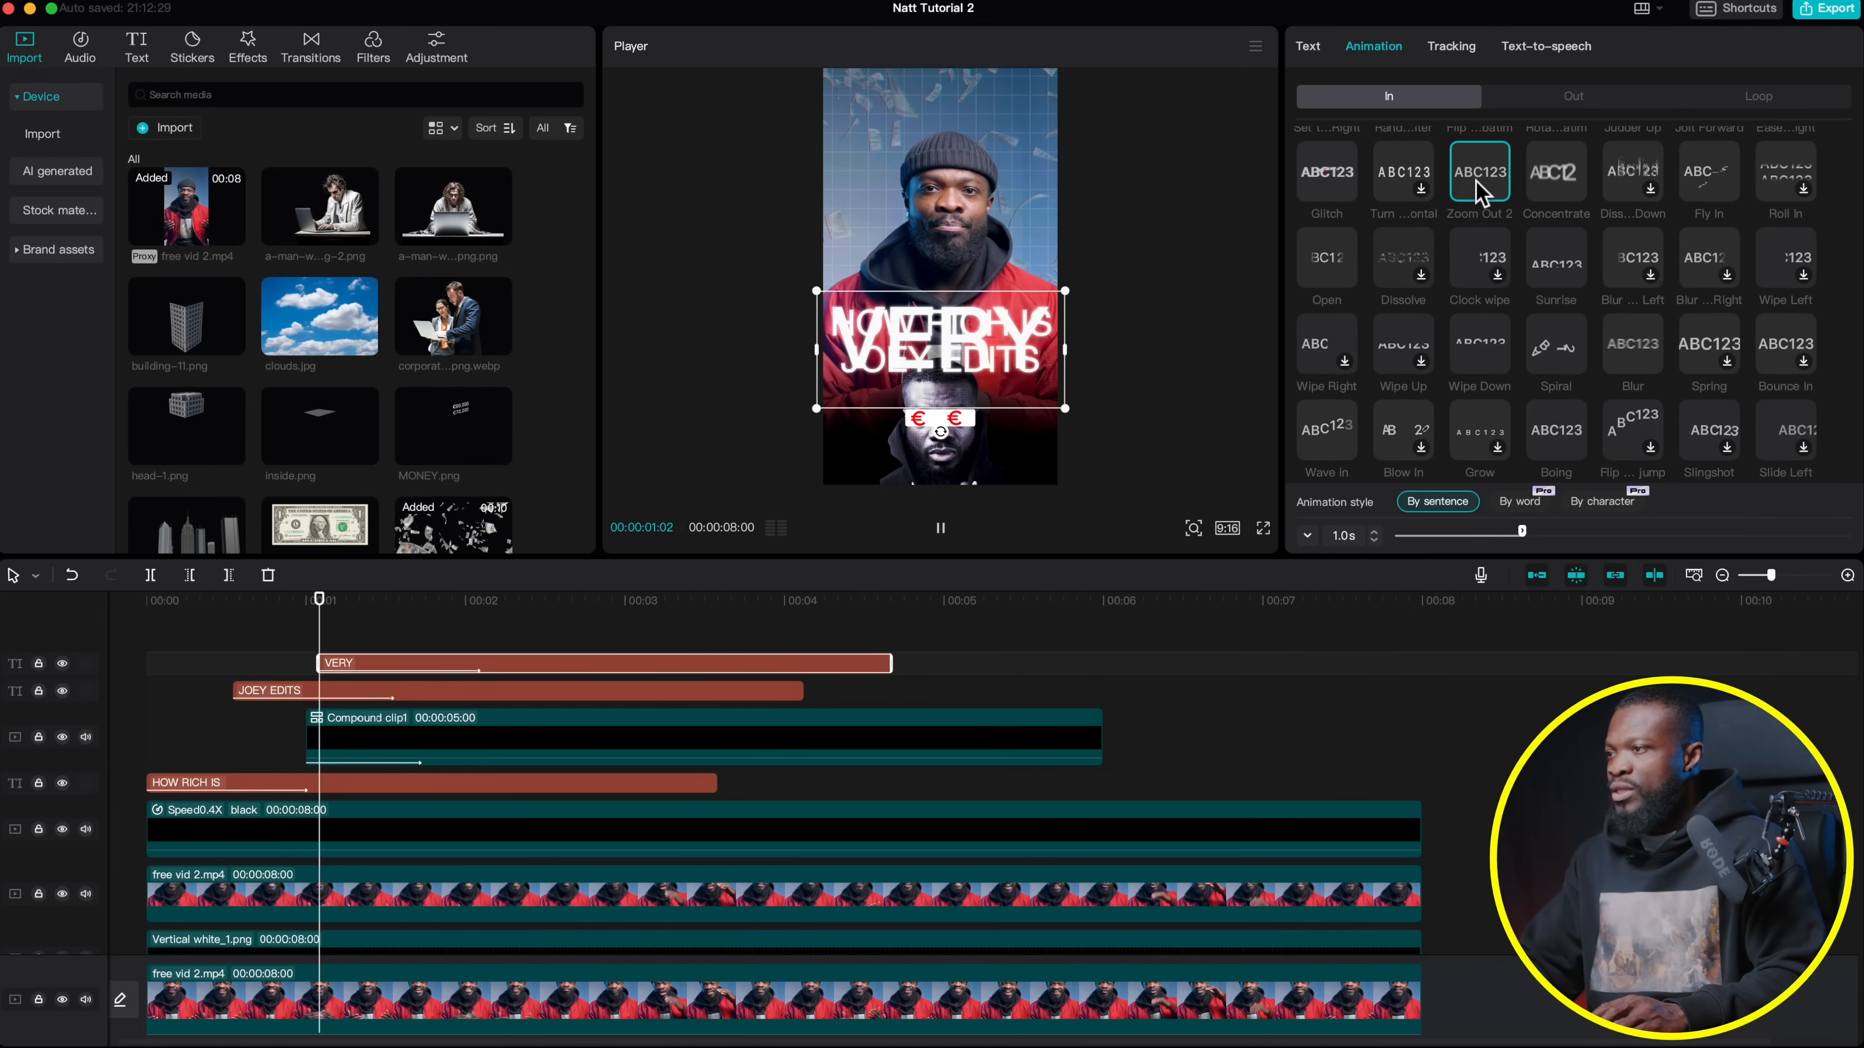
{"action": "left_click", "coordinate": [1375, 541]}
Shift the VERY clip along the timeline so it starts at about 1.5 seconds
{"action": "left_click_drag", "start_coordinate": [396, 661], "coordinate": [420, 668]}
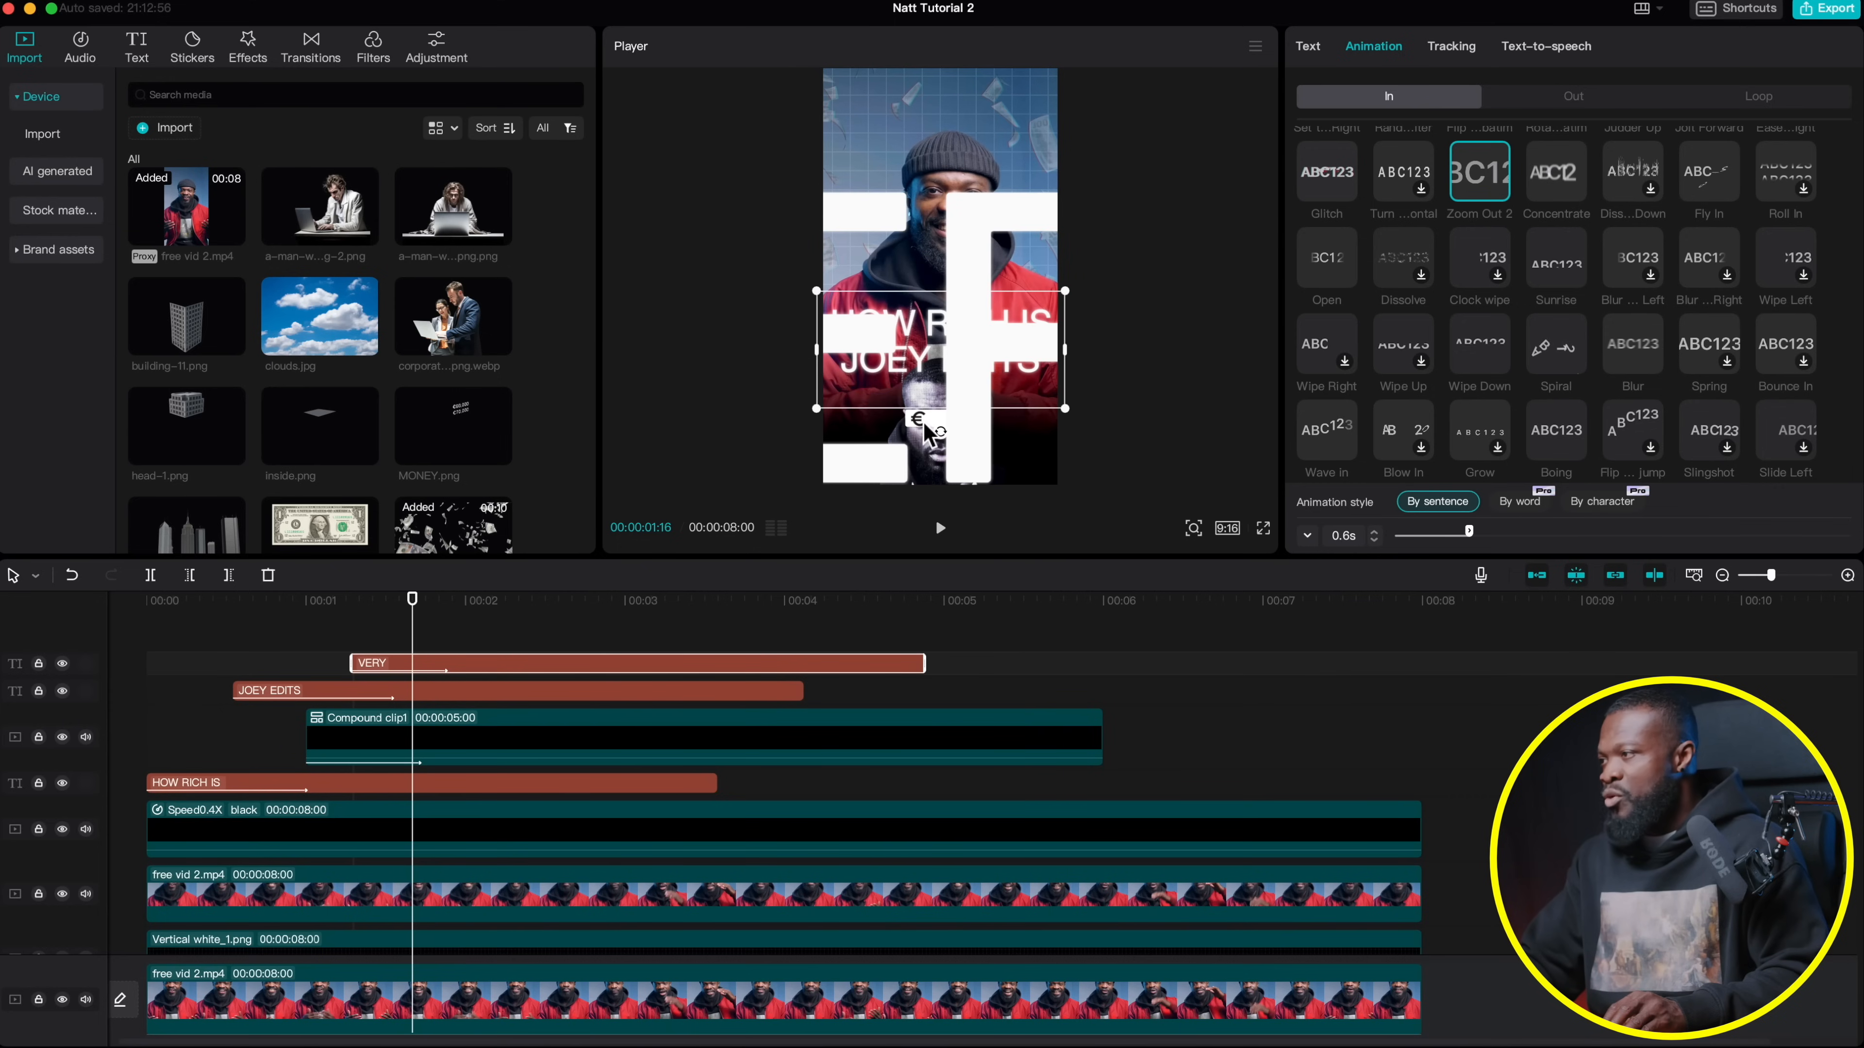
{"action": "left_click", "coordinate": [453, 636]}
{"action": "left_click_drag", "start_coordinate": [445, 657], "coordinate": [454, 673]}
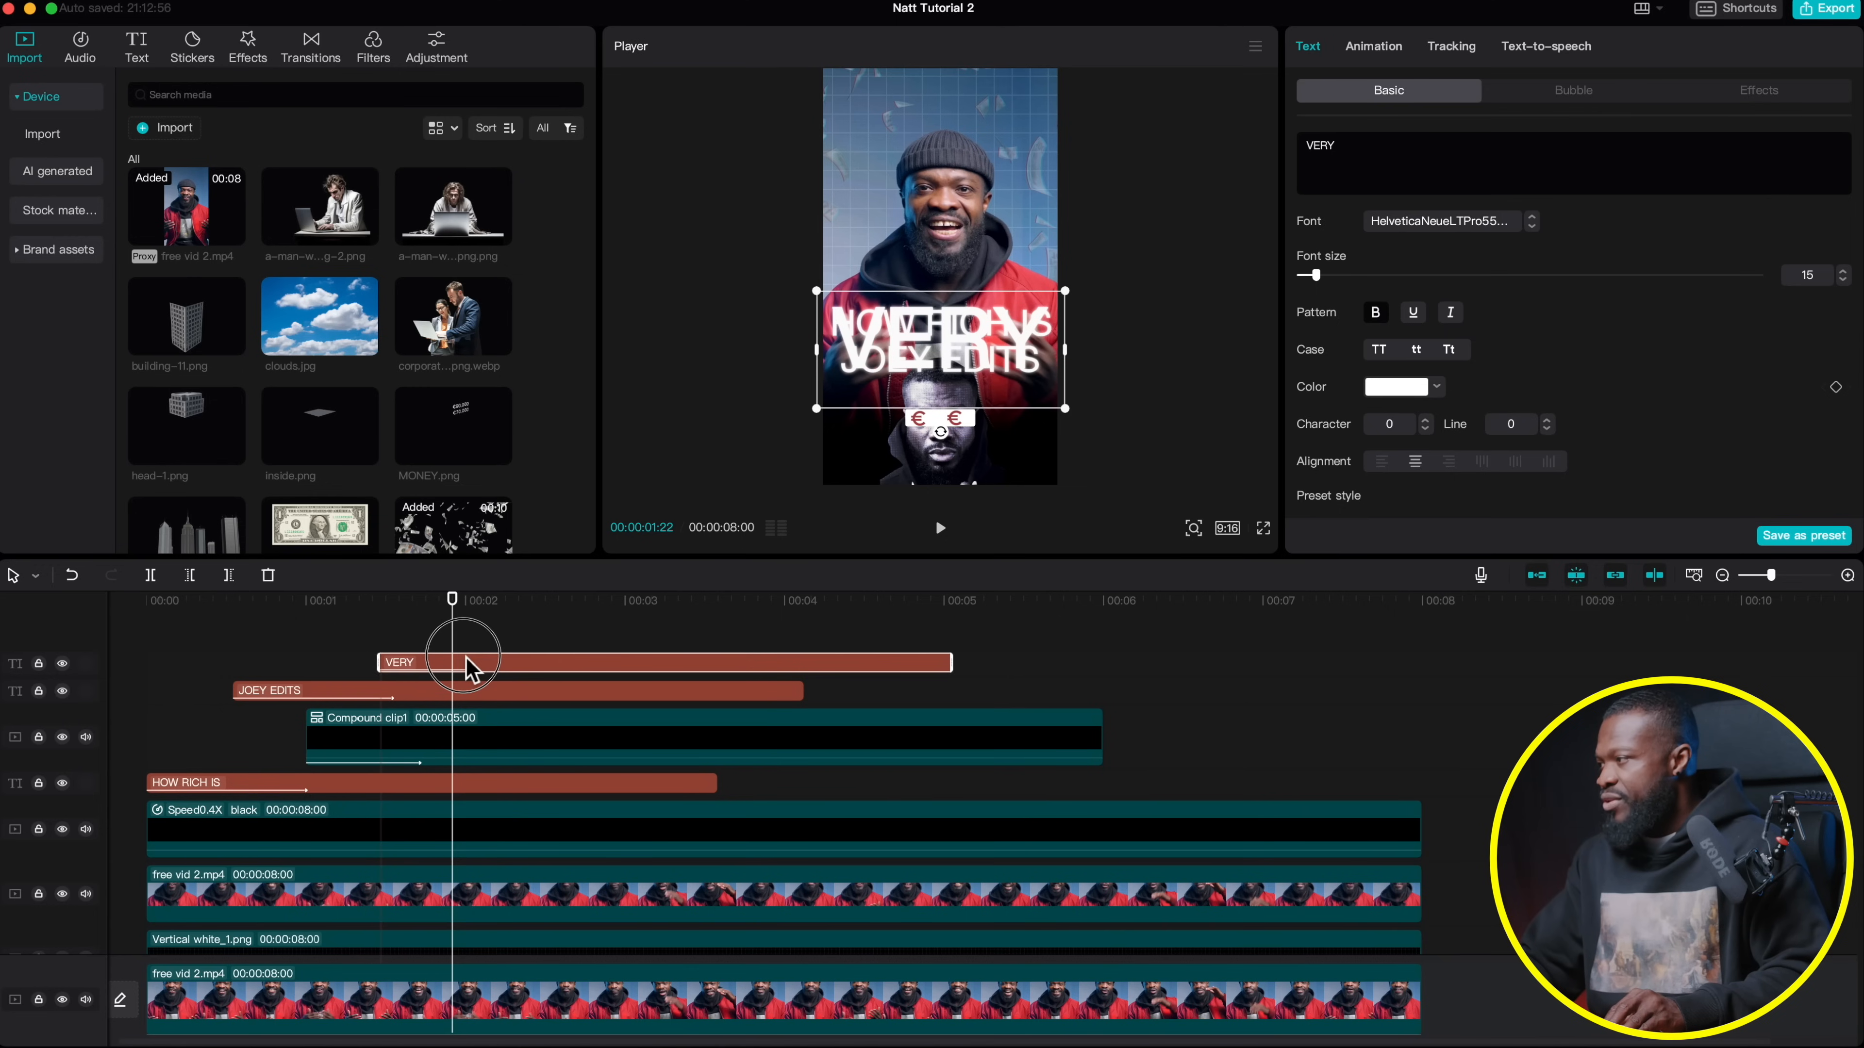
Trim the end of the JOEY EDITS clip back to about 2.5 seconds
{"action": "left_click", "coordinate": [439, 693]}
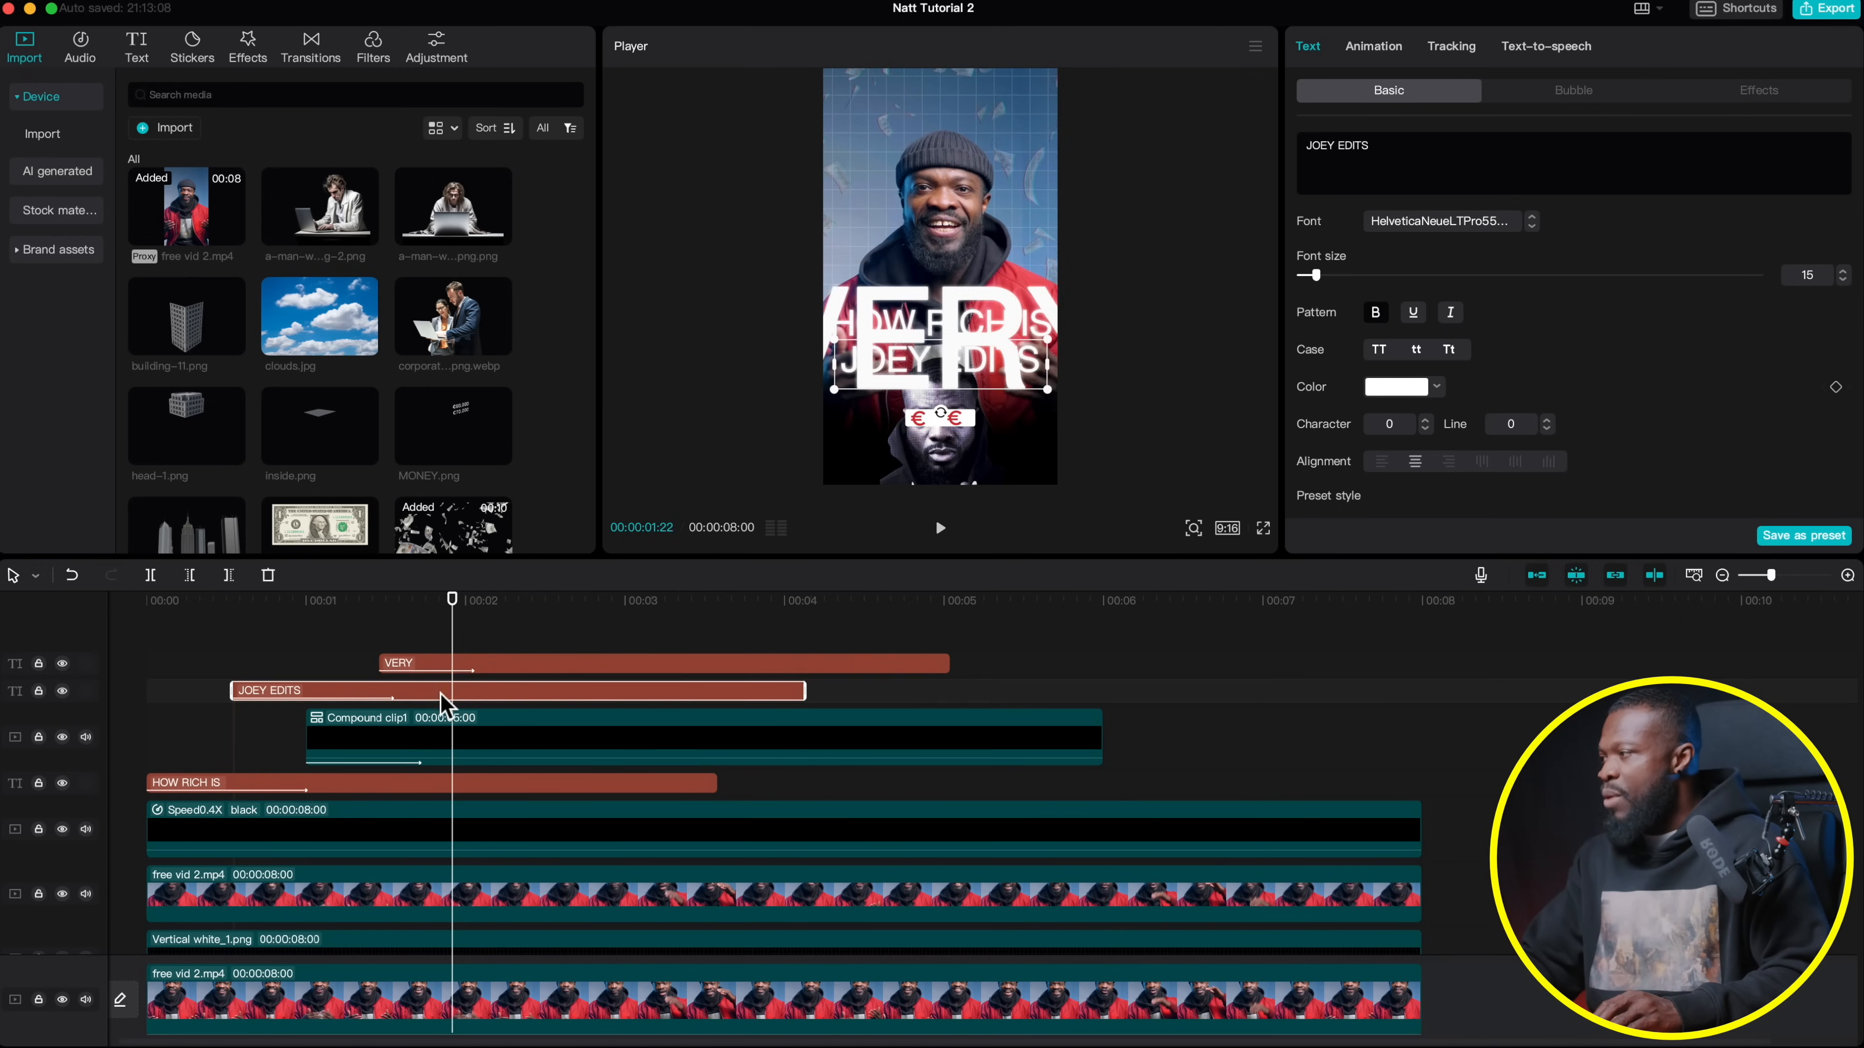
{"action": "left_click_drag", "start_coordinate": [803, 694], "coordinate": [545, 694]}
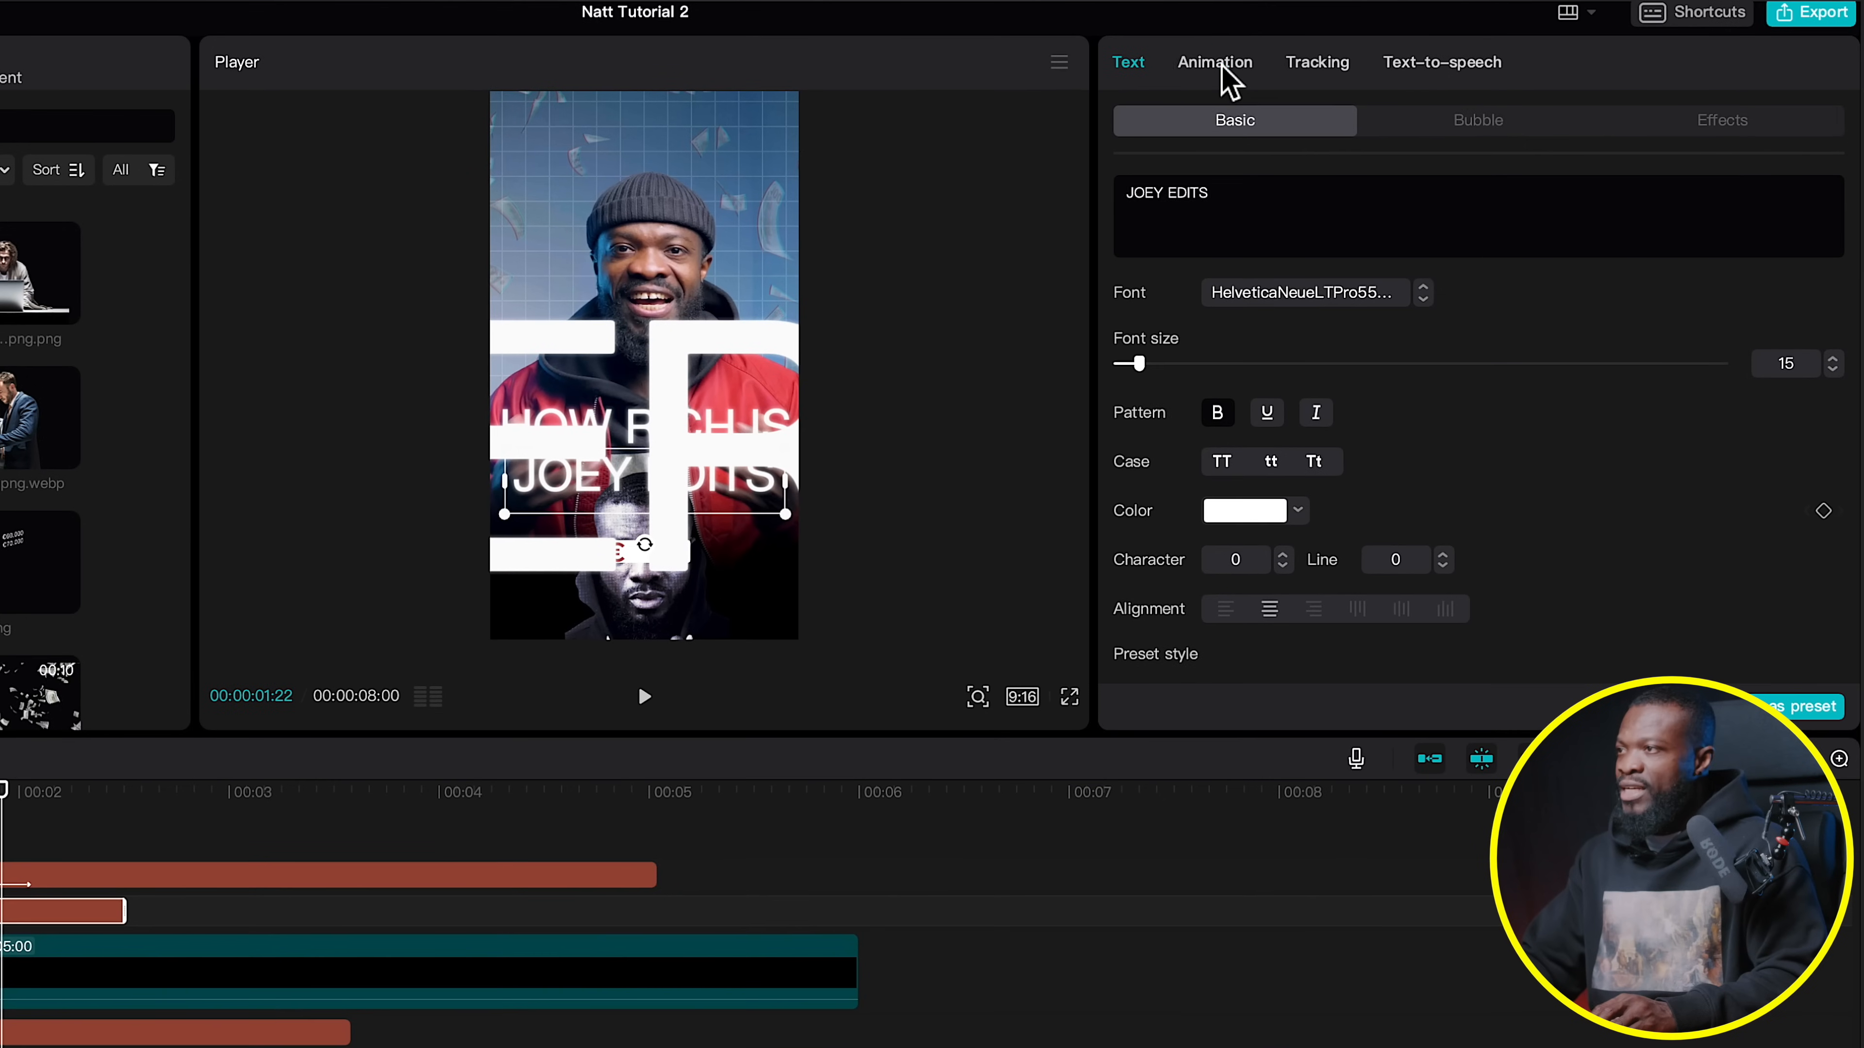
Give the JOEY EDITS title the leftward Blur exit animation with a duration of 0.8 s
{"action": "left_click", "coordinate": [1223, 65]}
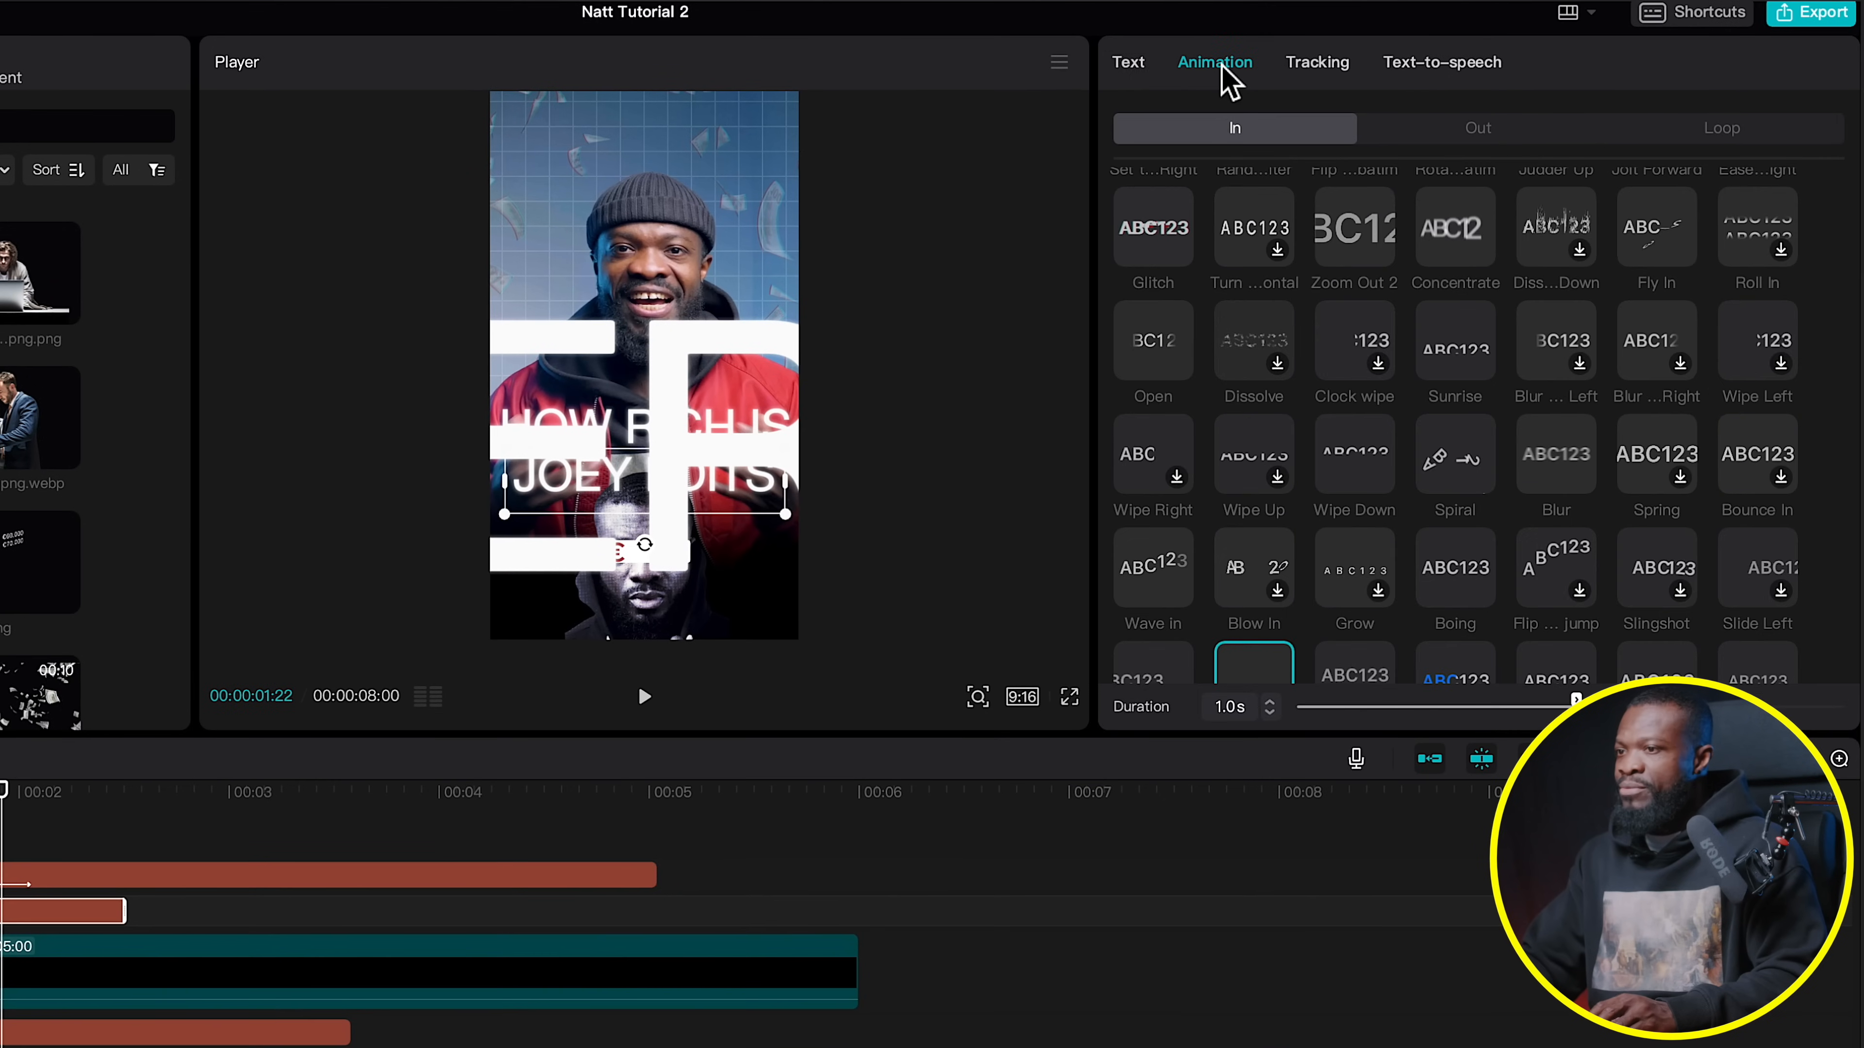
{"action": "left_click", "coordinate": [1467, 140]}
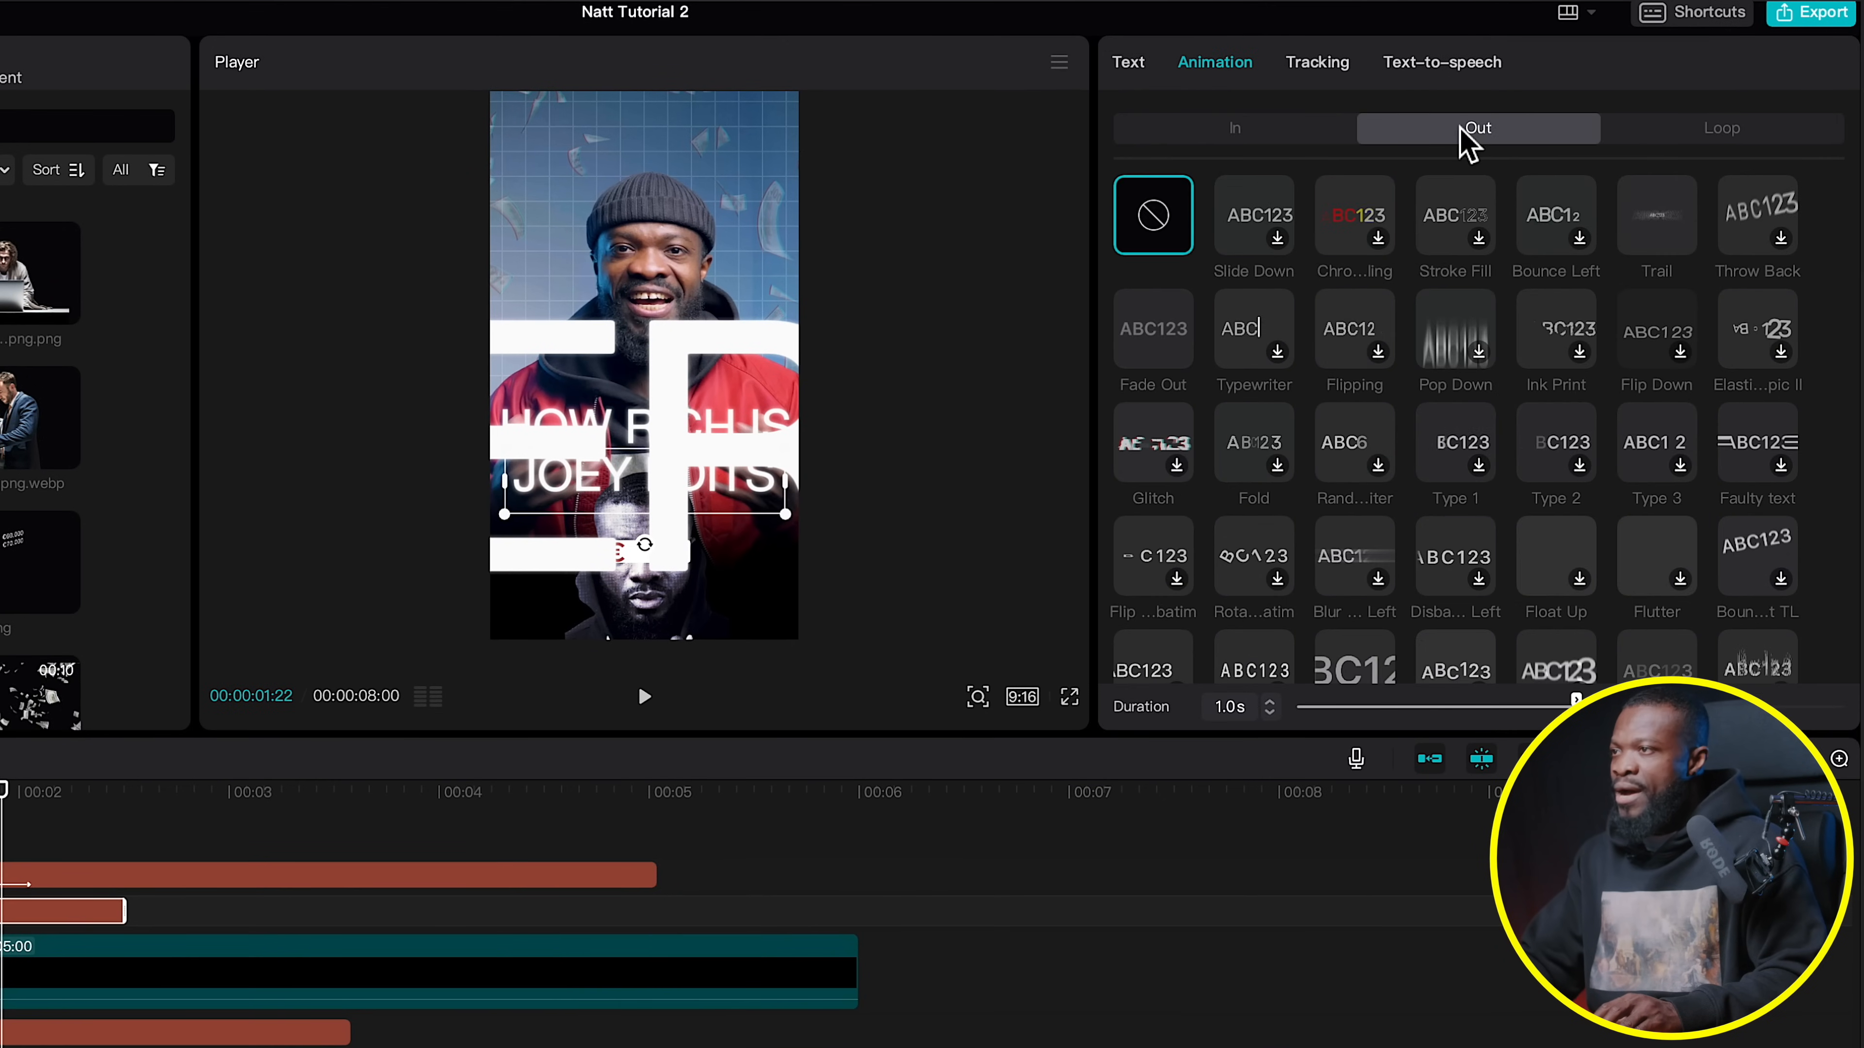
{"action": "scroll", "coordinate": [1457, 491], "scroll_direction": "down", "scroll_amount": 6}
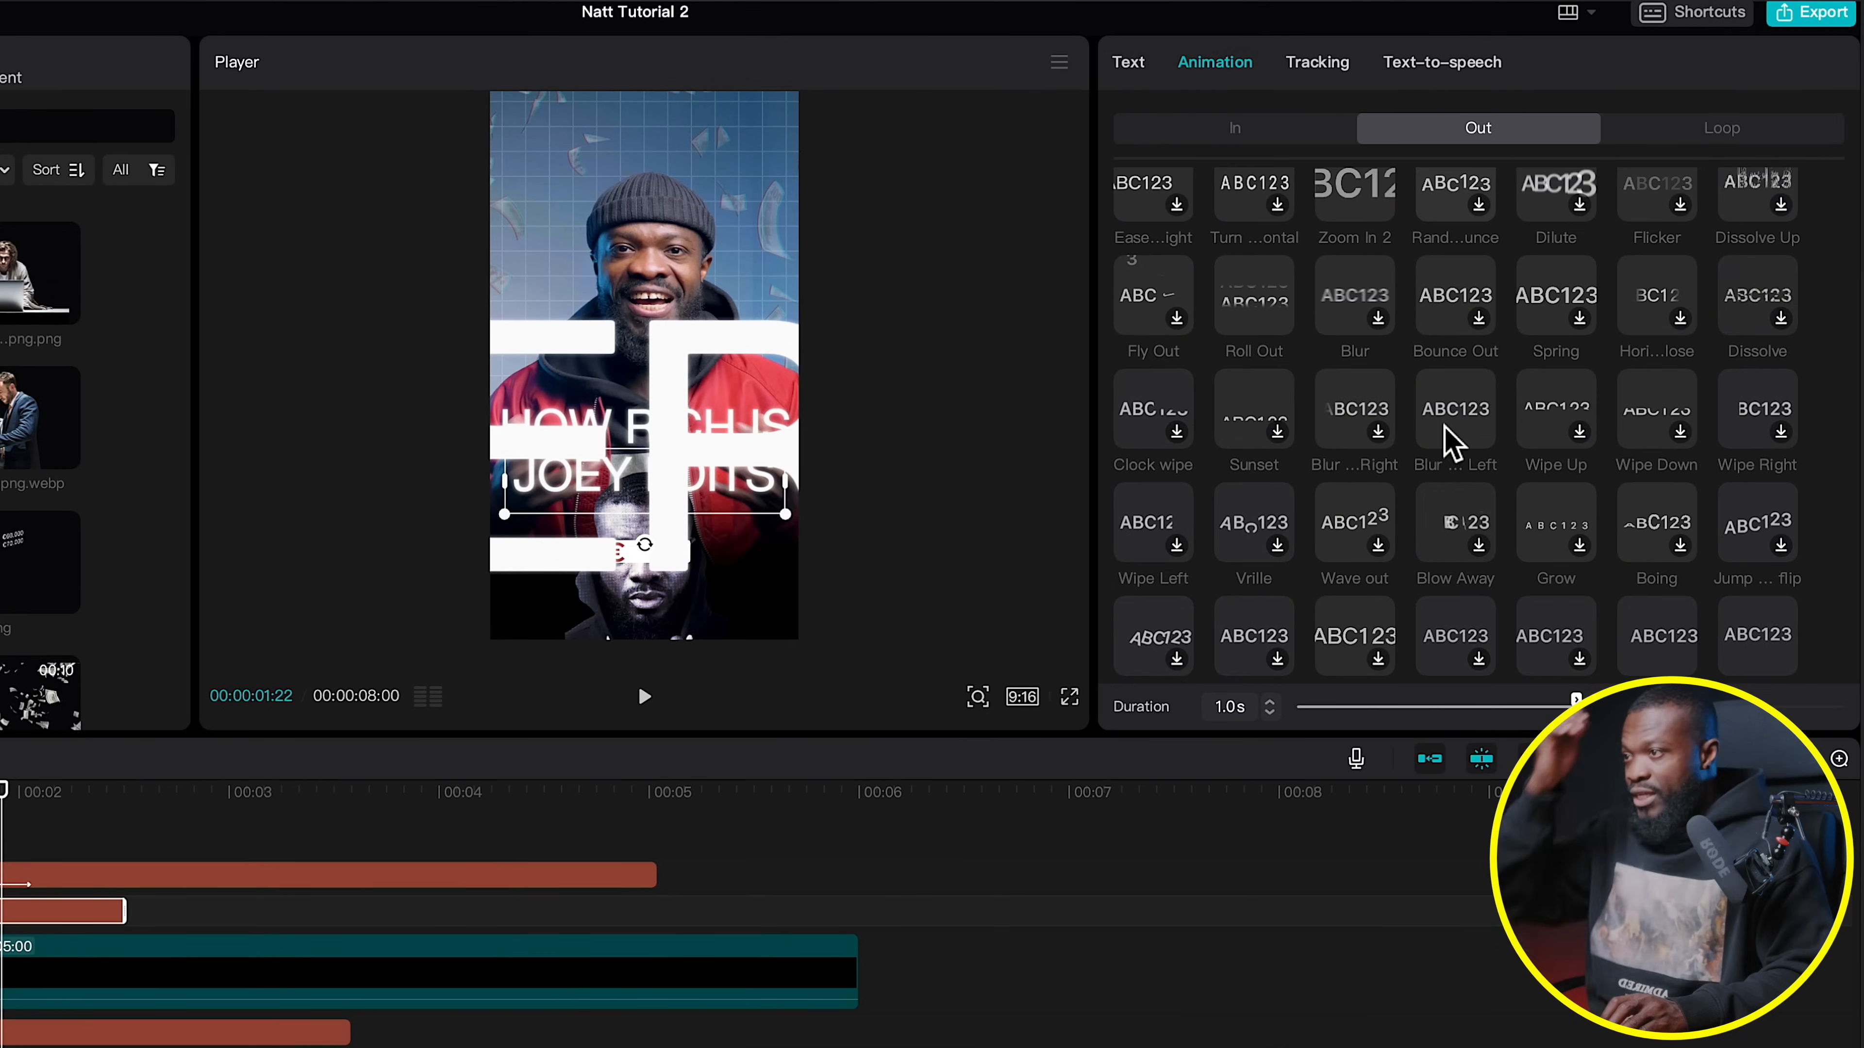
{"action": "left_click", "coordinate": [1451, 441]}
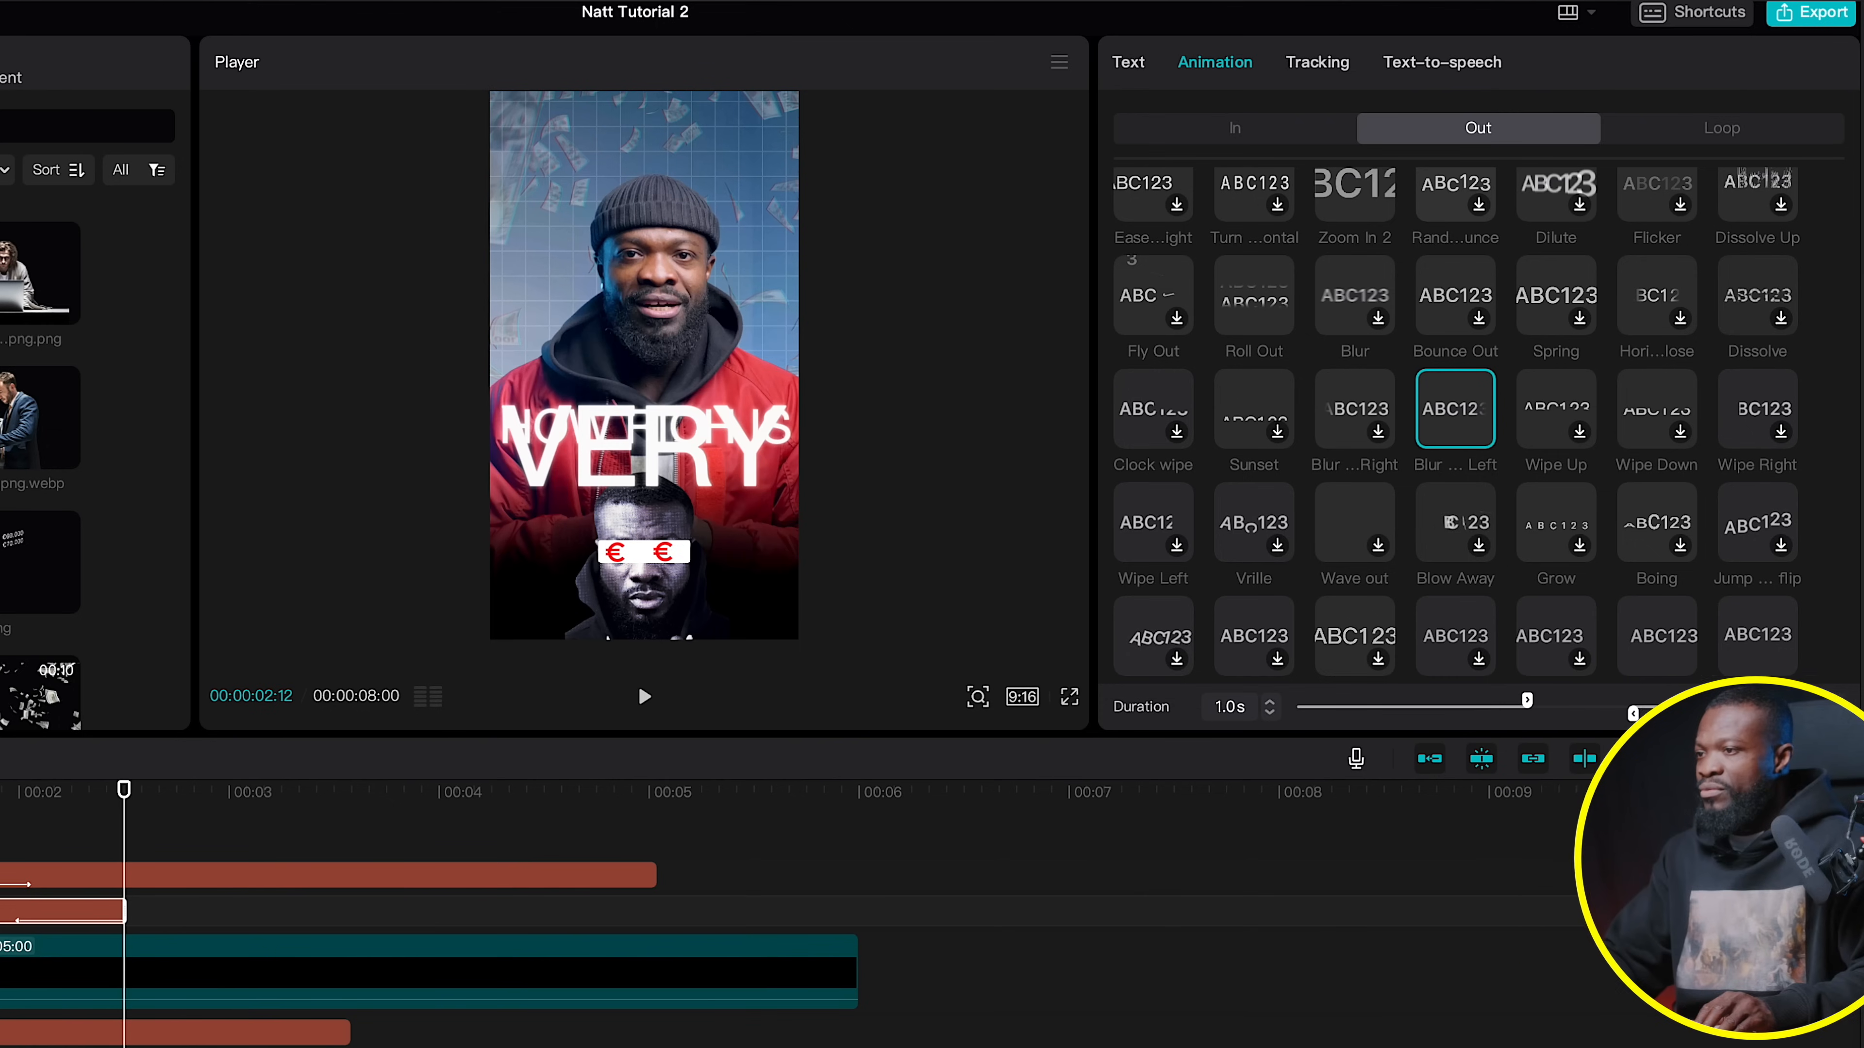
{"action": "left_click", "coordinate": [1834, 703]}
{"action": "left_click", "coordinate": [1834, 703]}
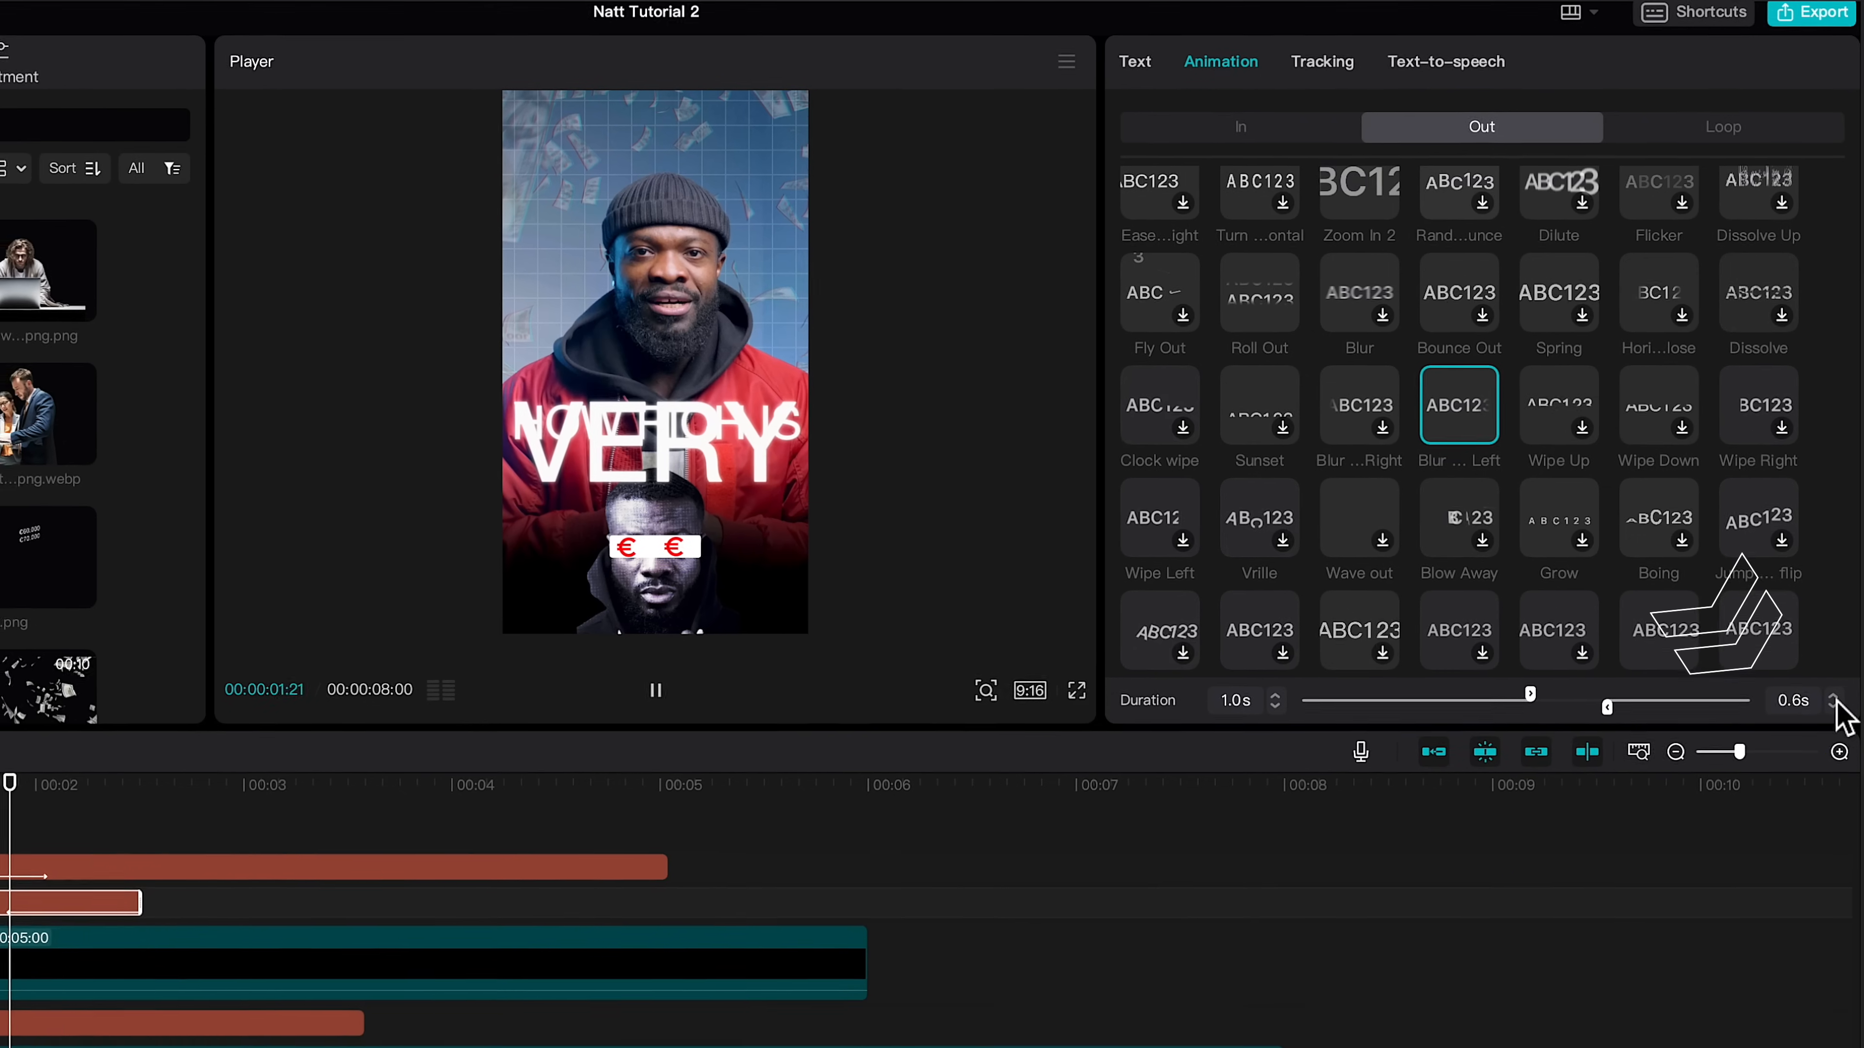
{"action": "left_click", "coordinate": [1834, 703]}
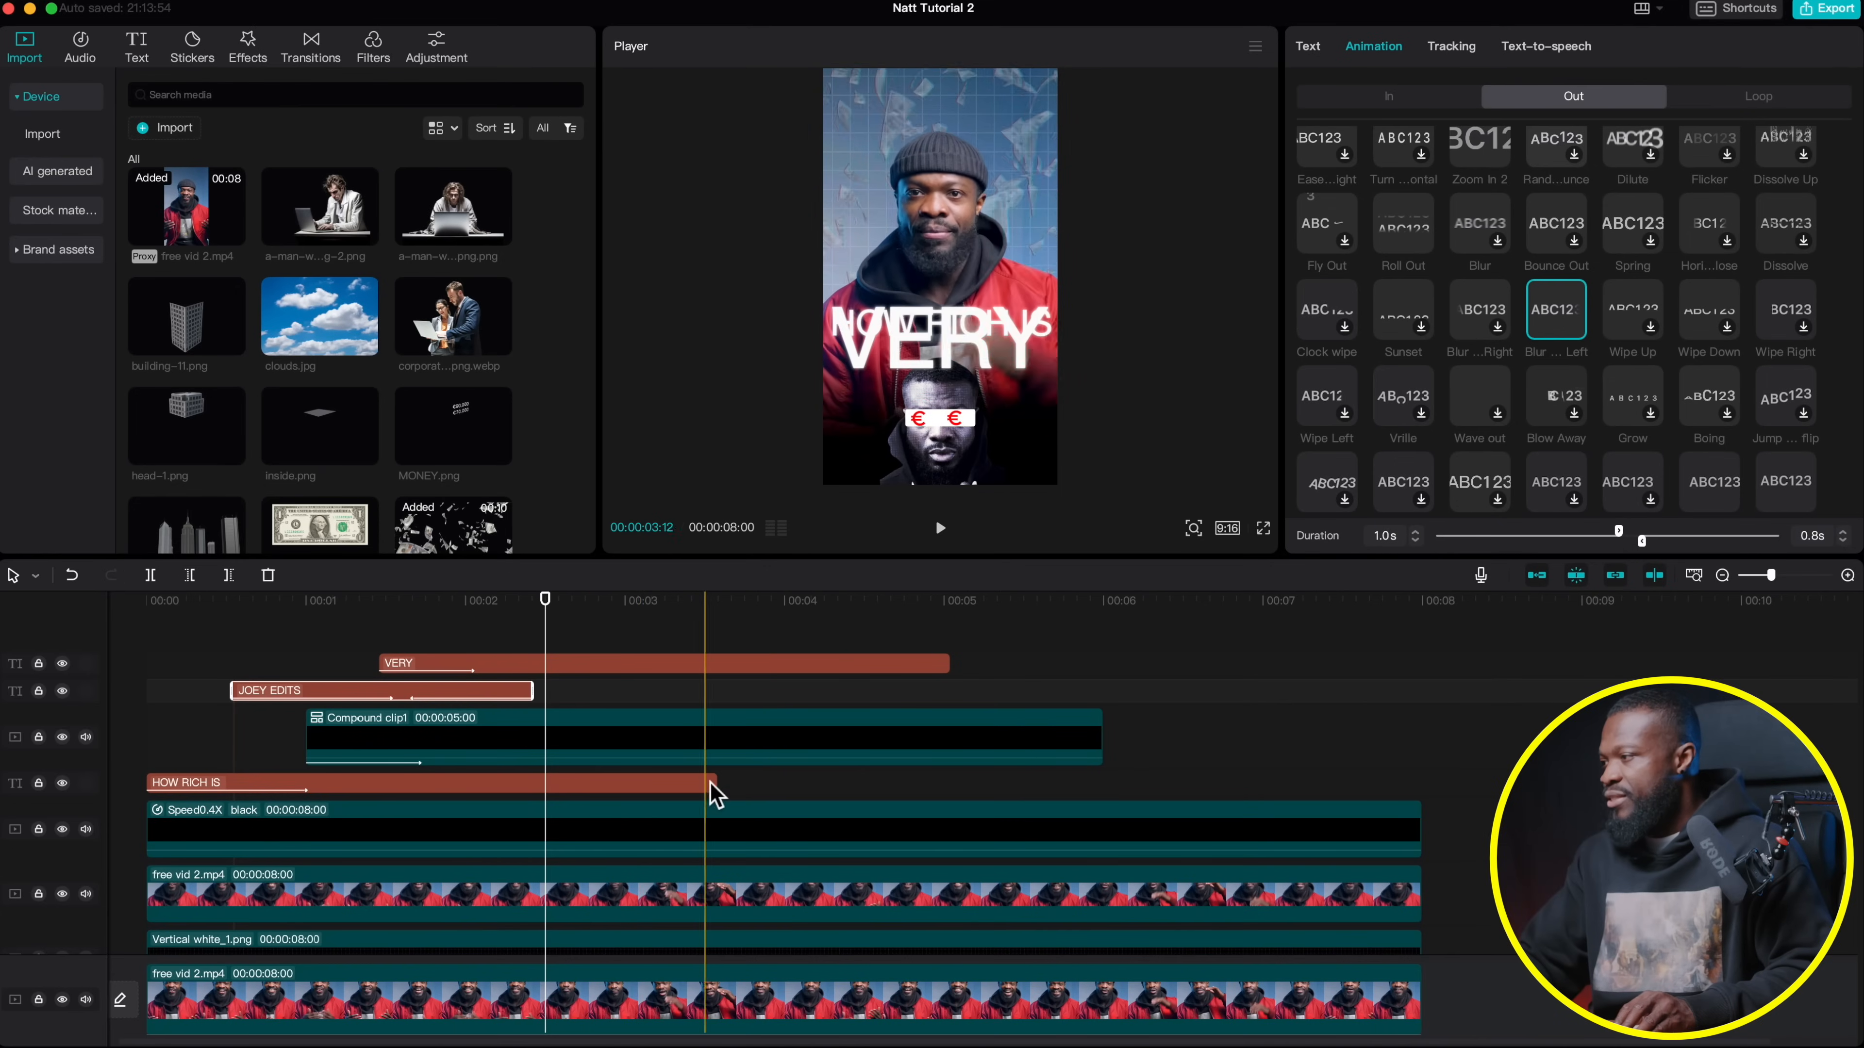
Trim the HOW RICH IS clip to end with JOEY EDITS and give it the leftward Blur exit animation at 0.5 s
{"action": "left_click_drag", "start_coordinate": [723, 787], "coordinate": [533, 782]}
{"action": "left_click", "coordinate": [486, 782]}
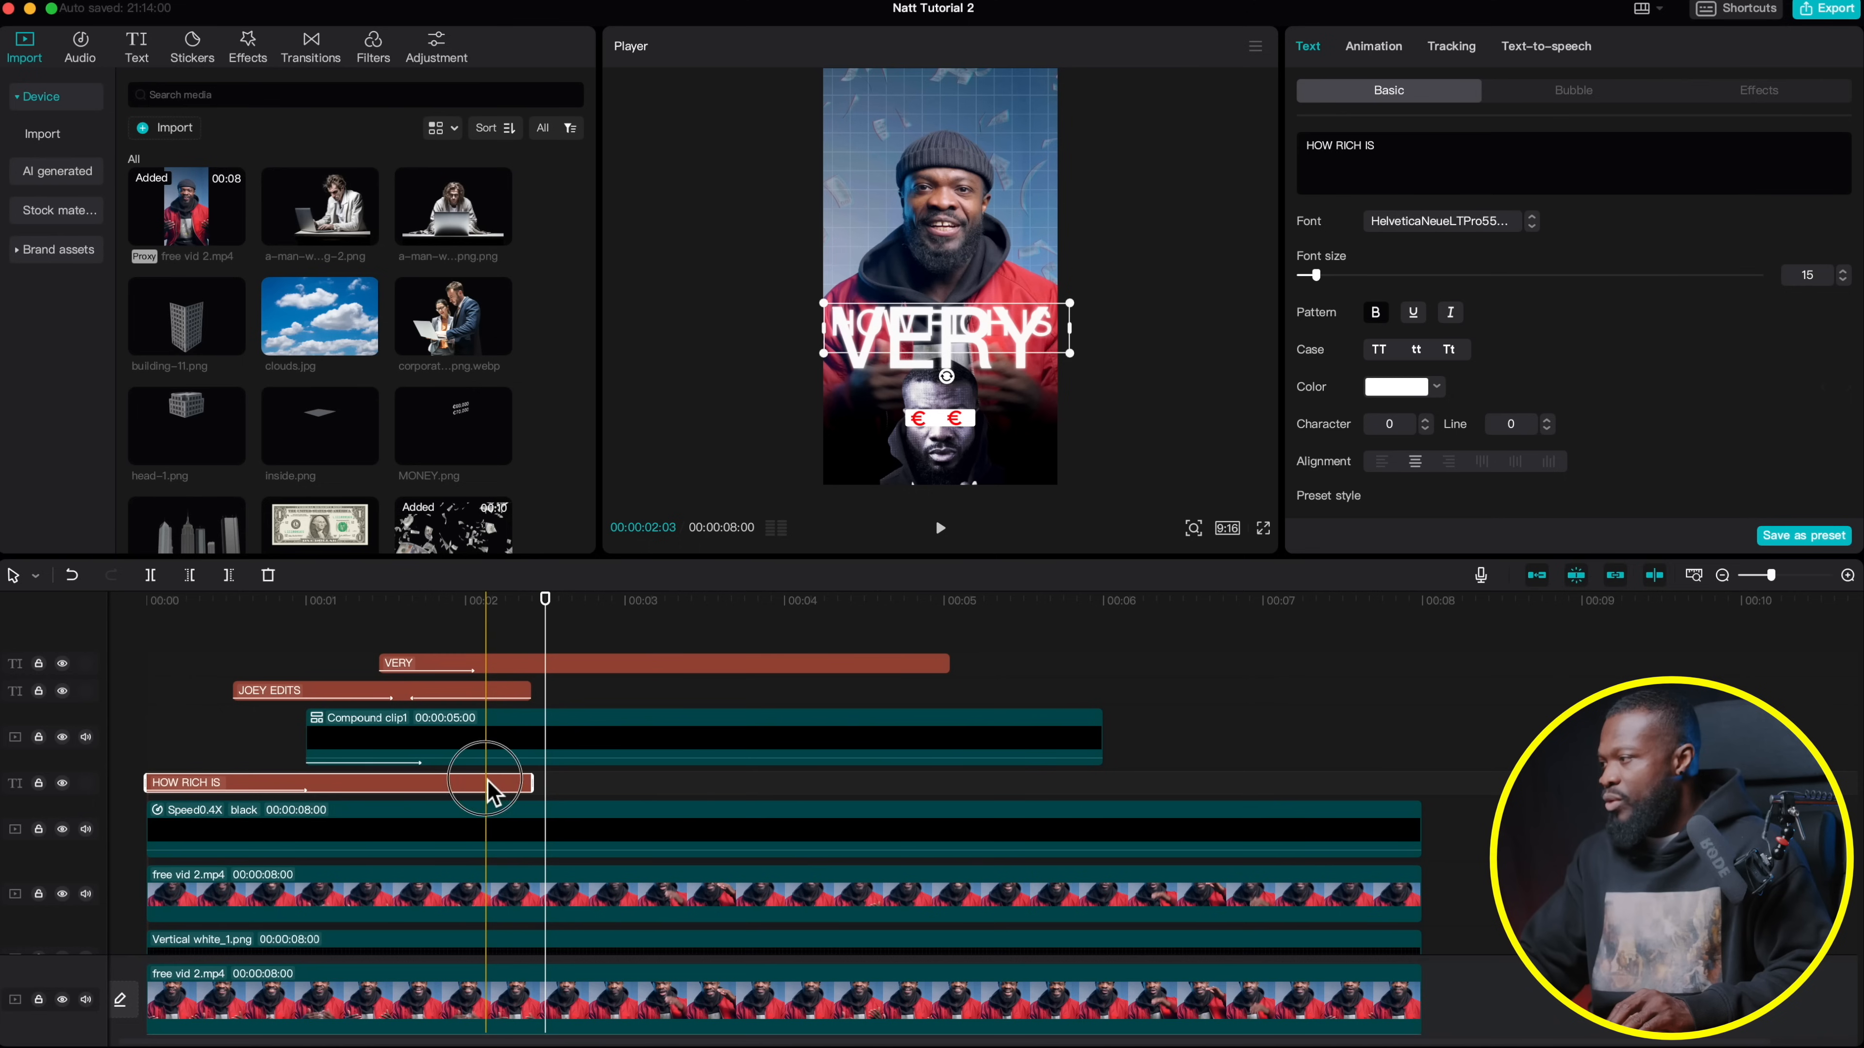
{"action": "left_click", "coordinate": [1373, 47]}
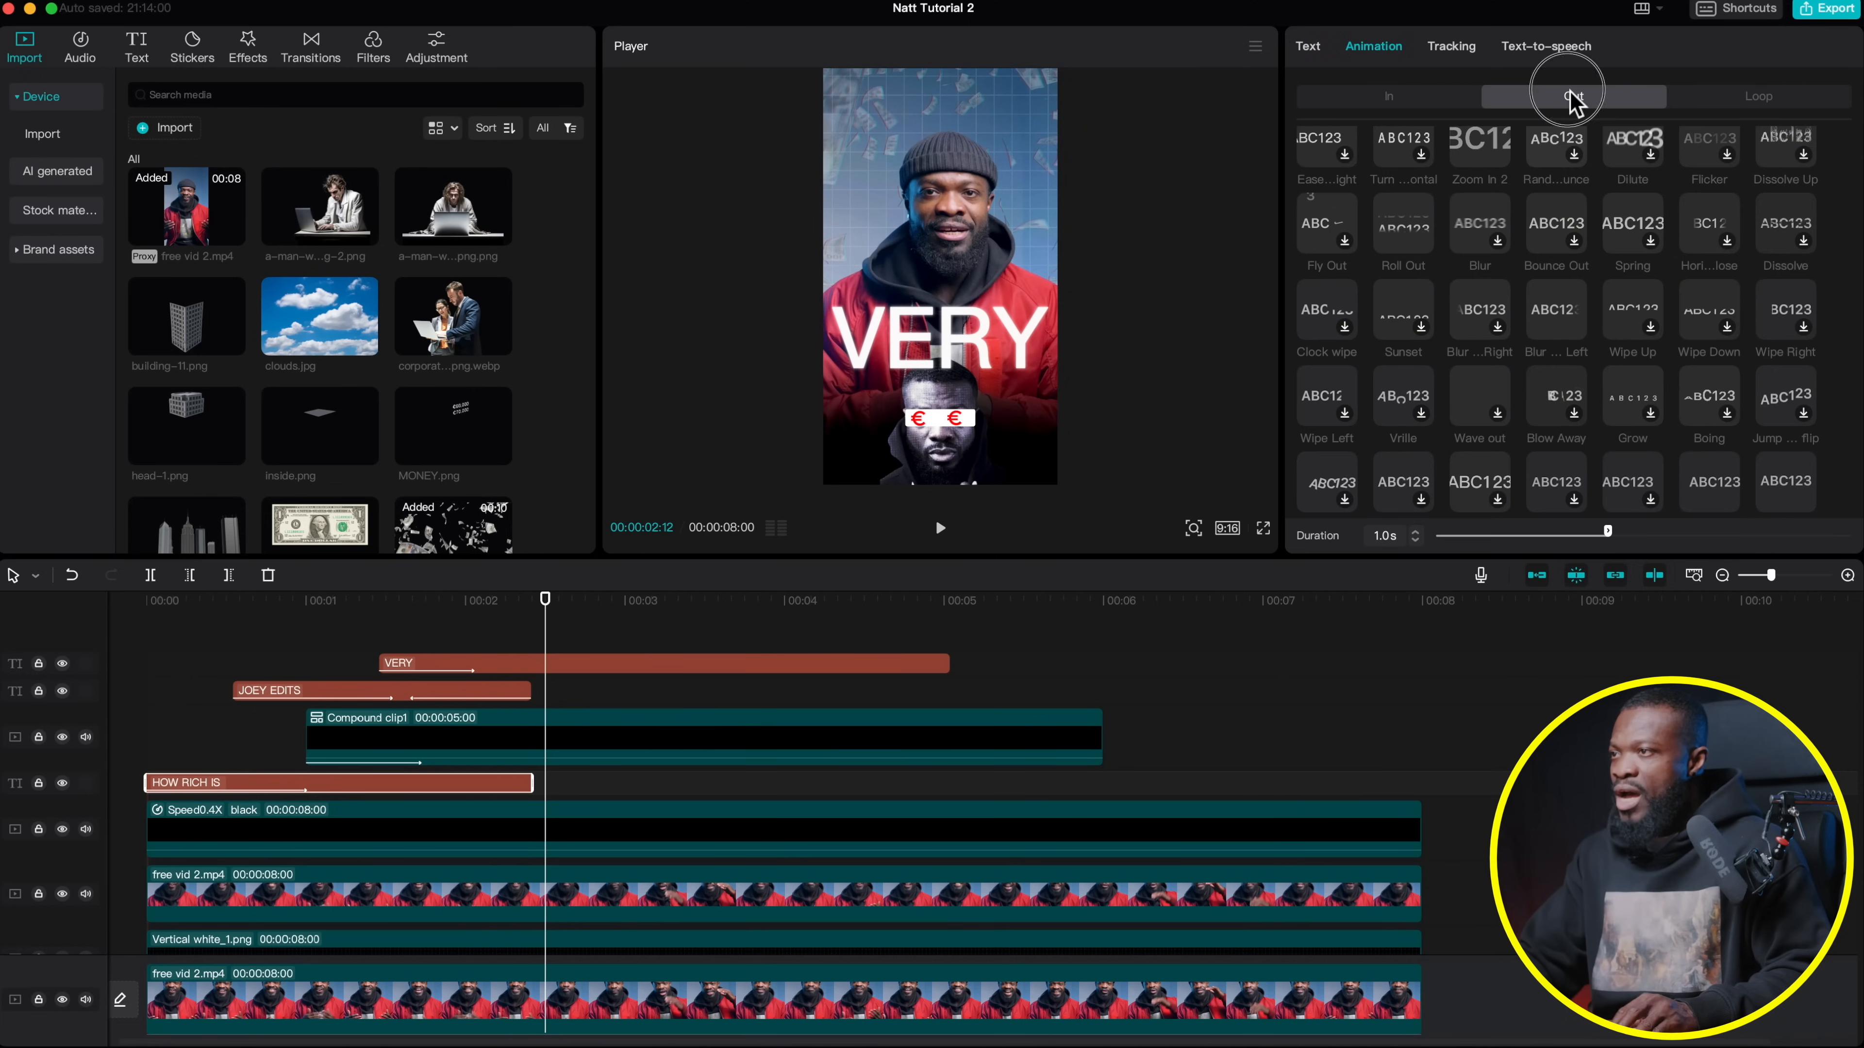
{"action": "scroll", "coordinate": [1578, 371], "scroll_direction": "down", "scroll_amount": 1}
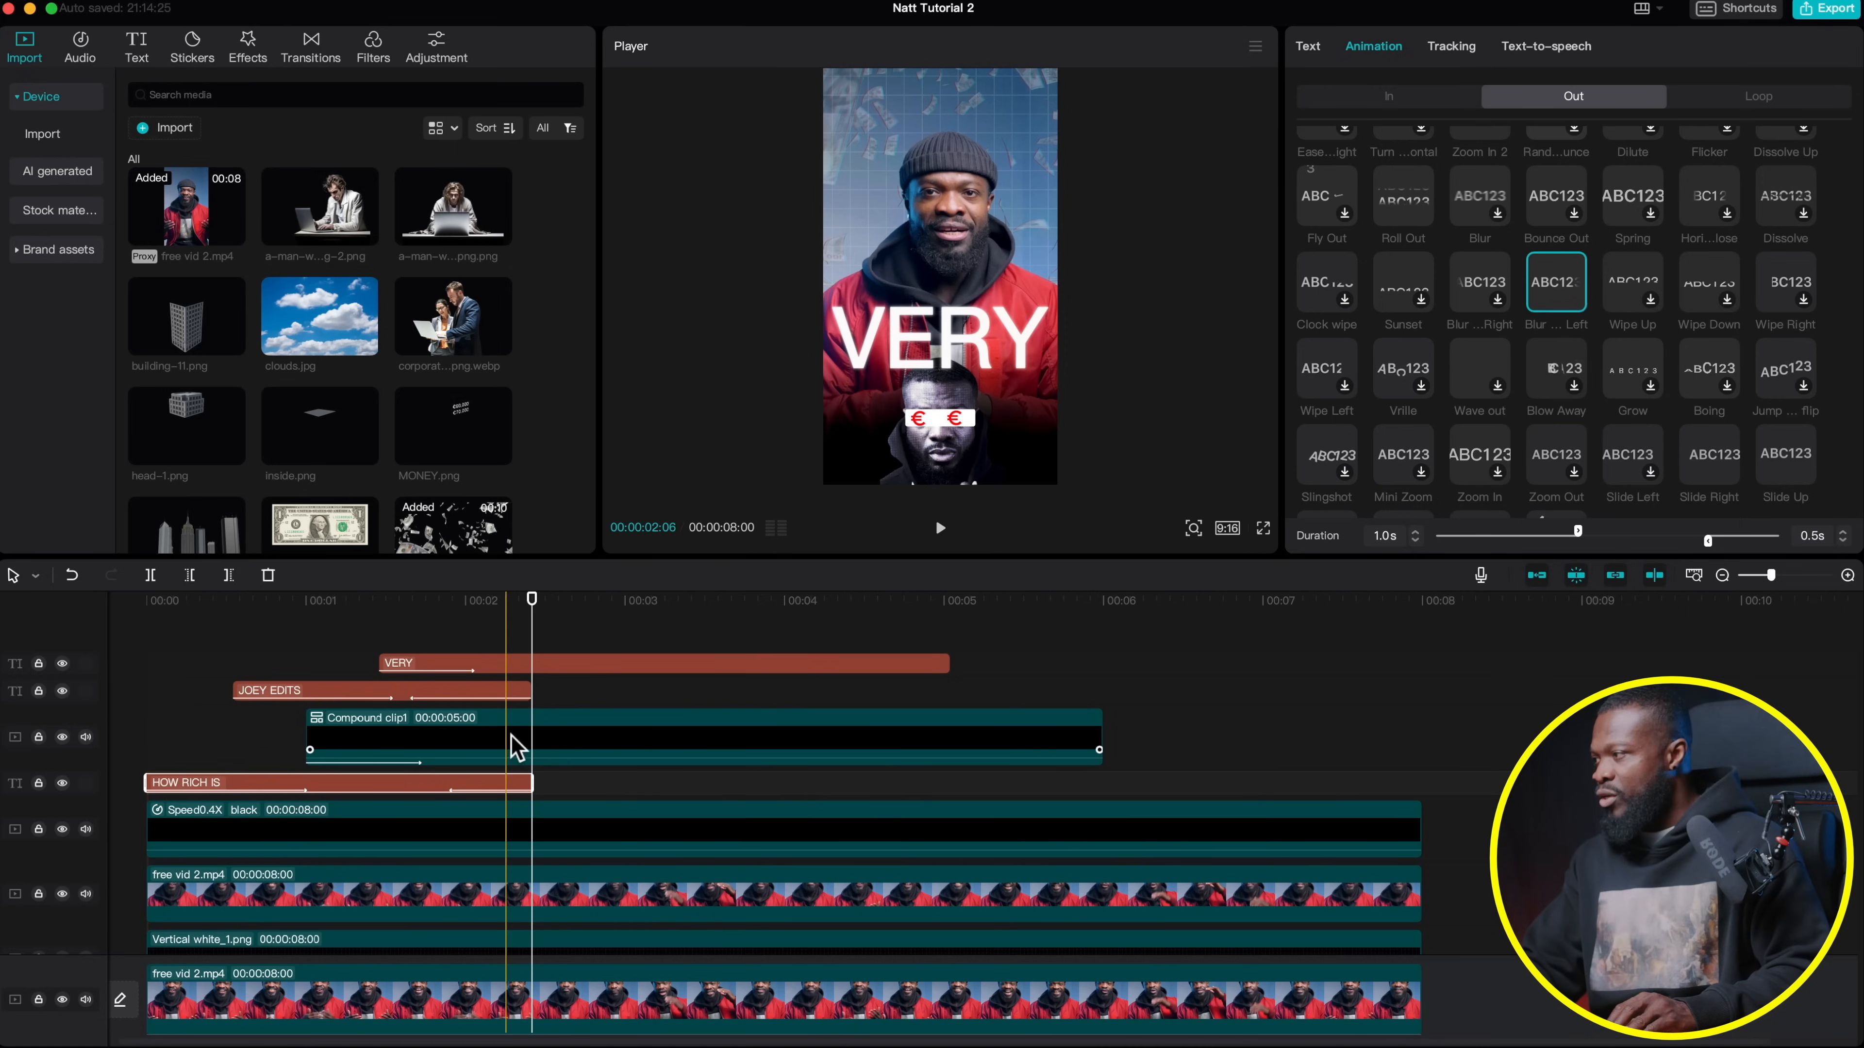
Apply the Rebound Swing effect to the portrait compound clip with strength 7 and size 27, and preview it
{"action": "left_click", "coordinate": [539, 745]}
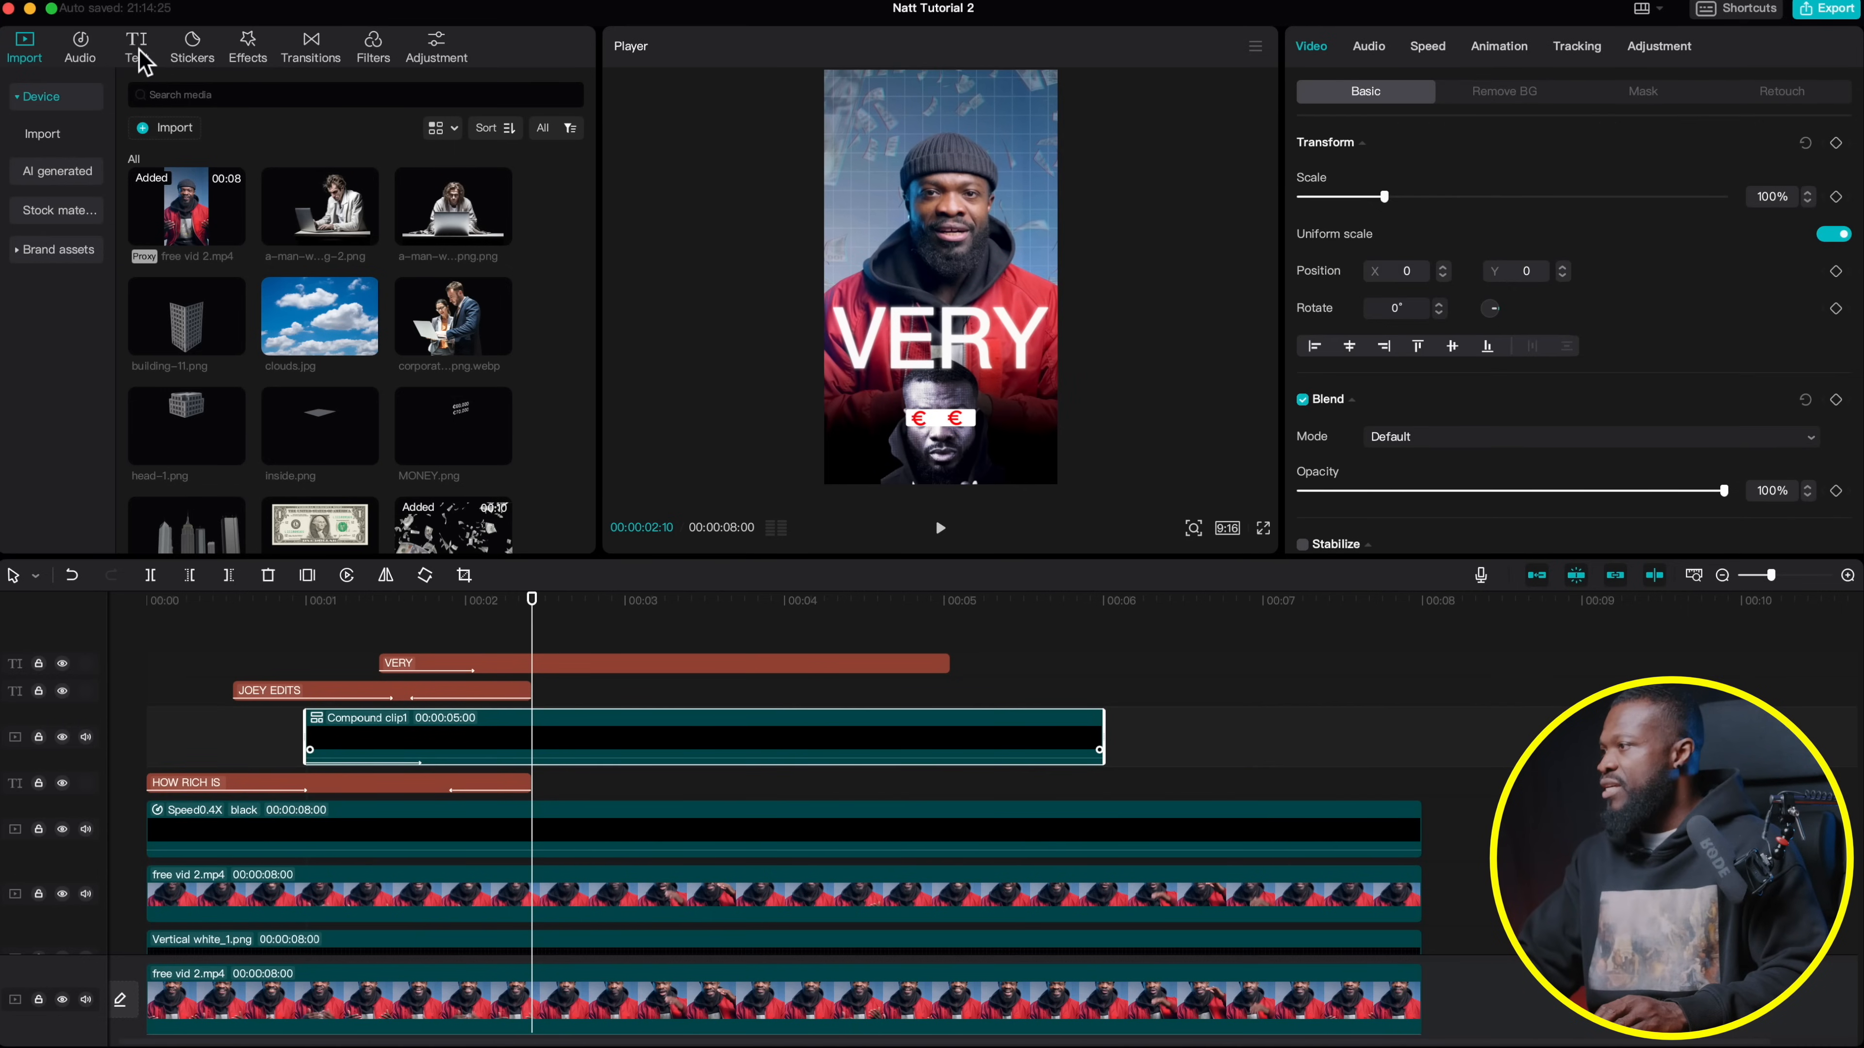
{"action": "left_click", "coordinate": [247, 48]}
{"action": "left_click", "coordinate": [57, 139]}
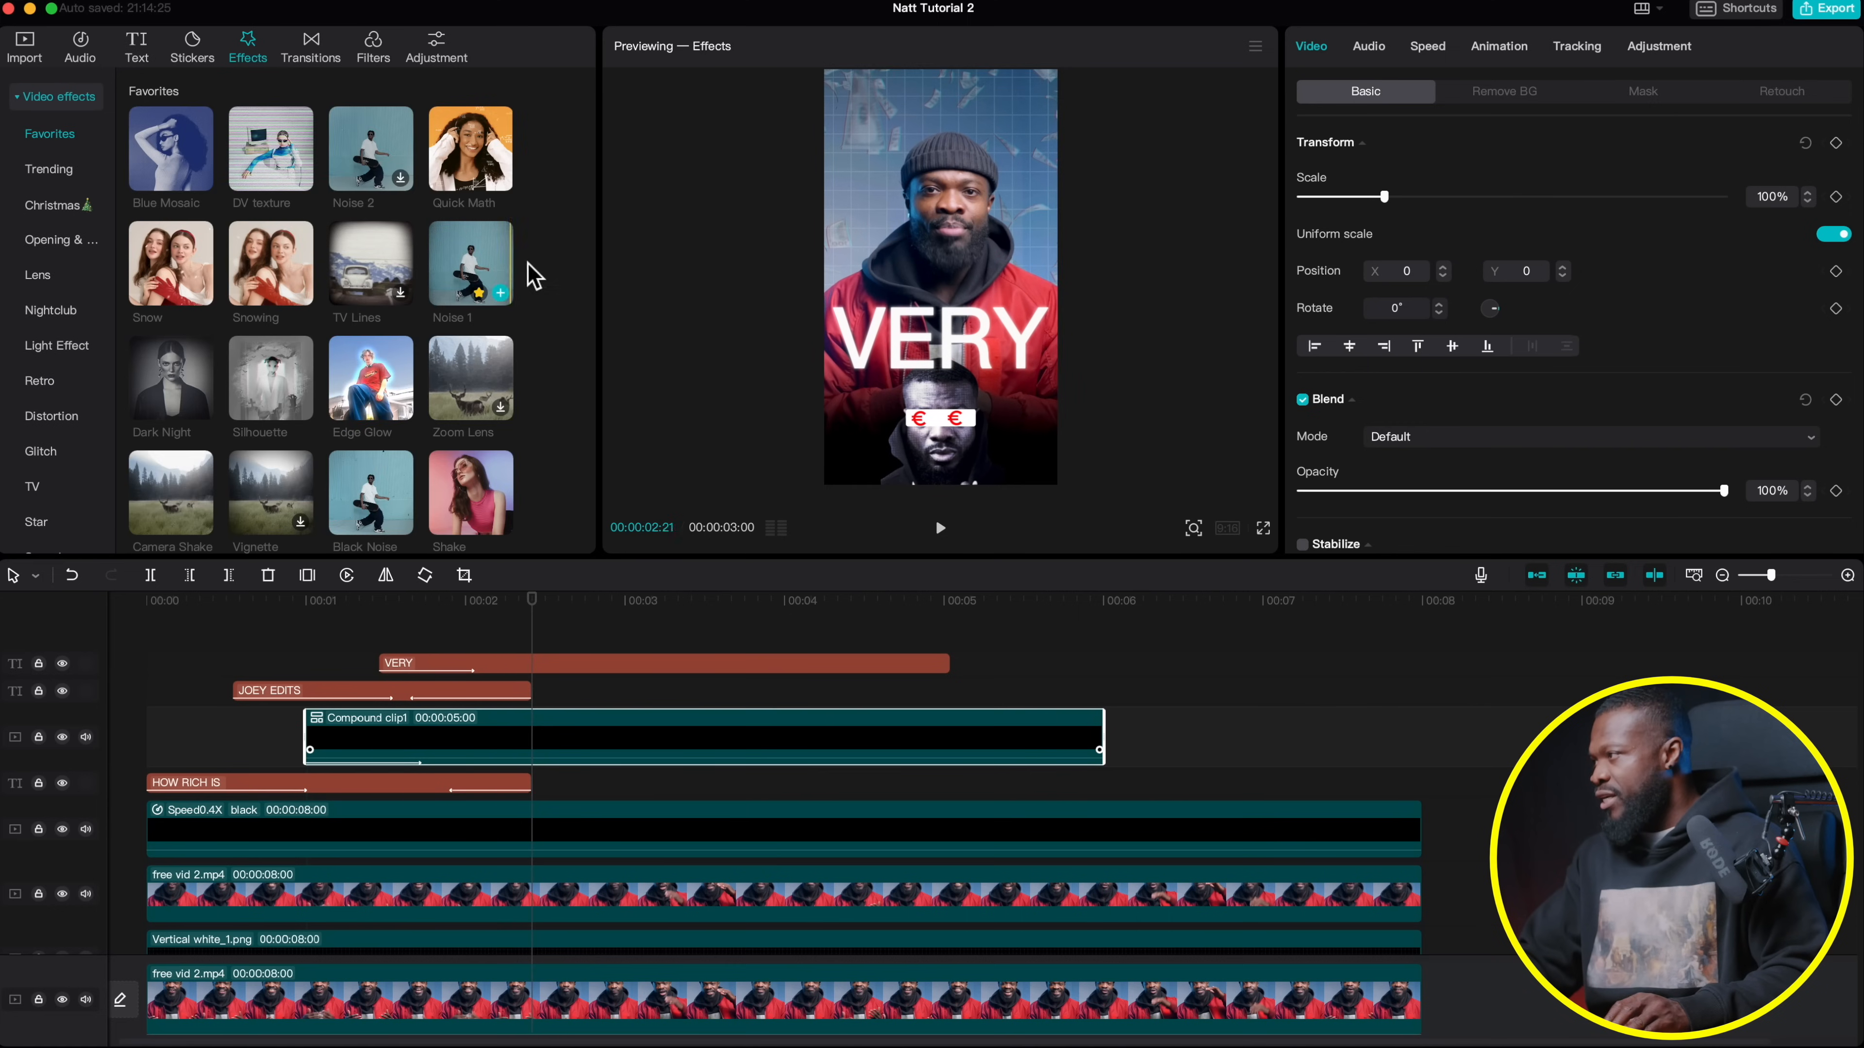
{"action": "scroll", "coordinate": [564, 356], "scroll_direction": "down", "scroll_amount": 5}
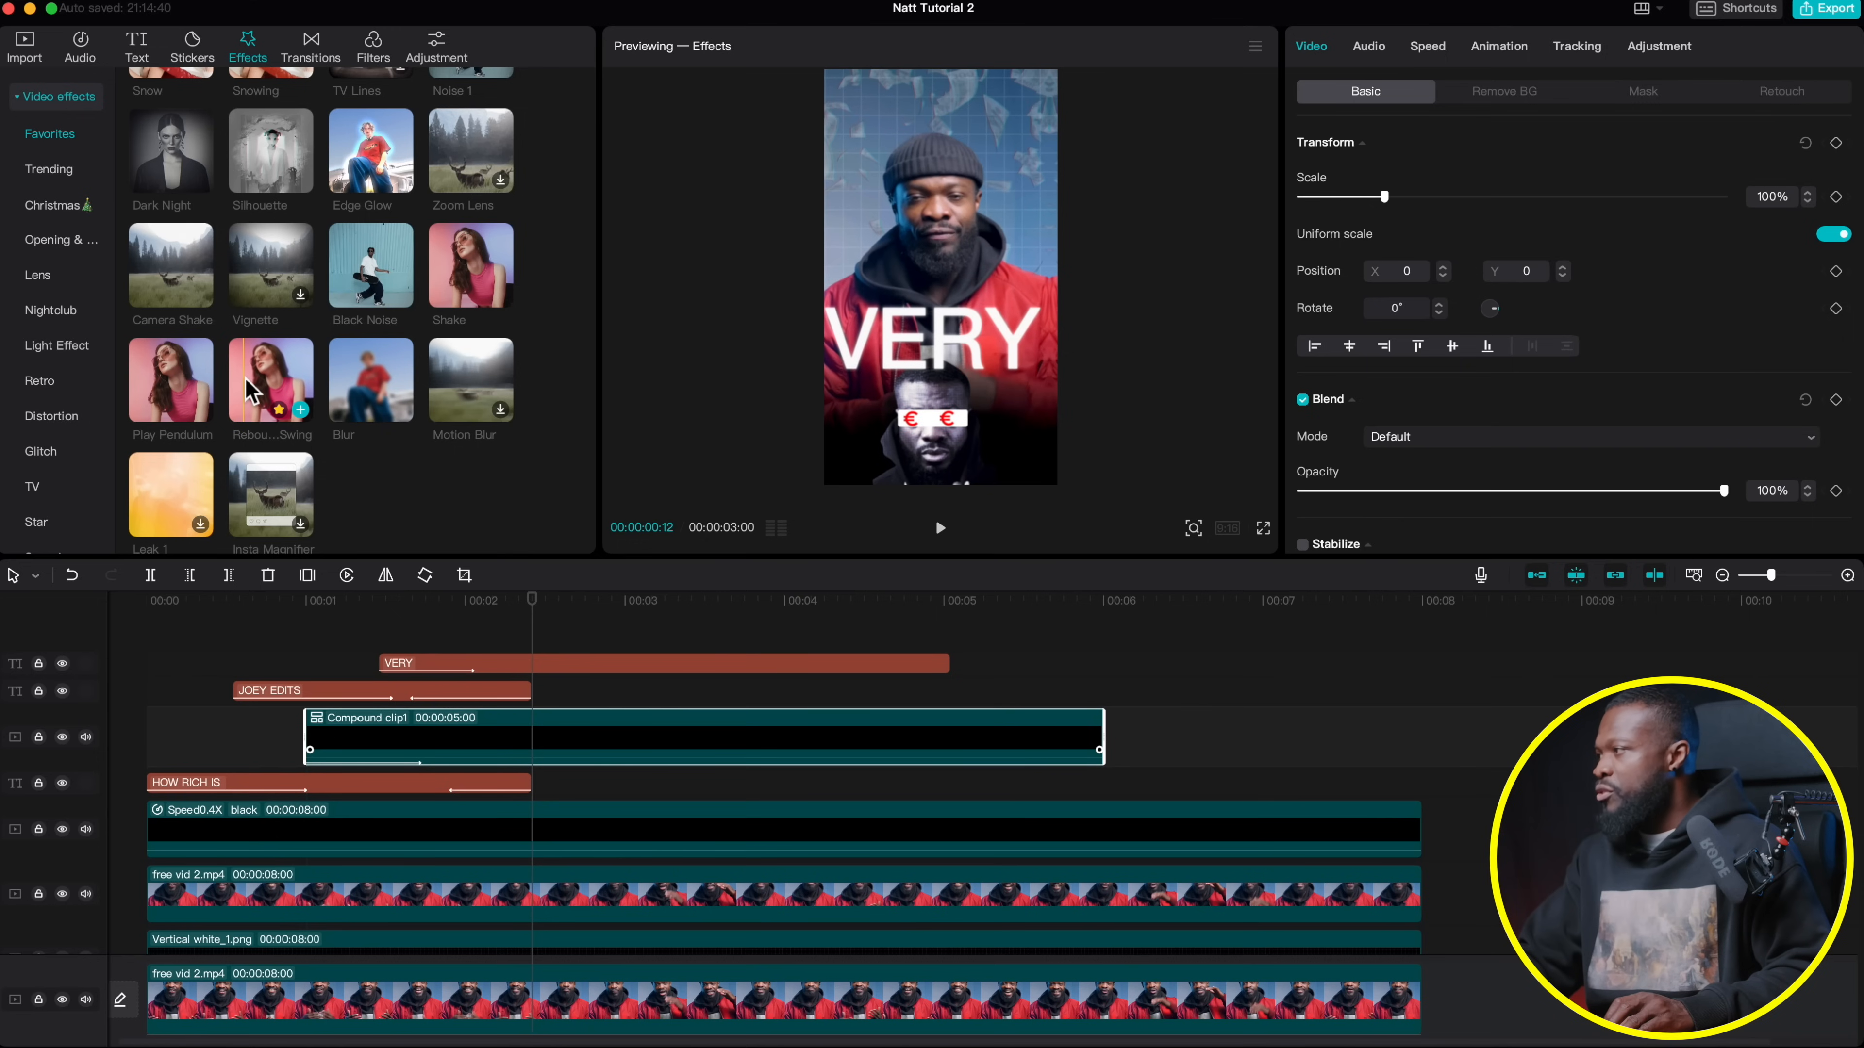
{"action": "left_click_drag", "start_coordinate": [250, 389], "coordinate": [386, 724]}
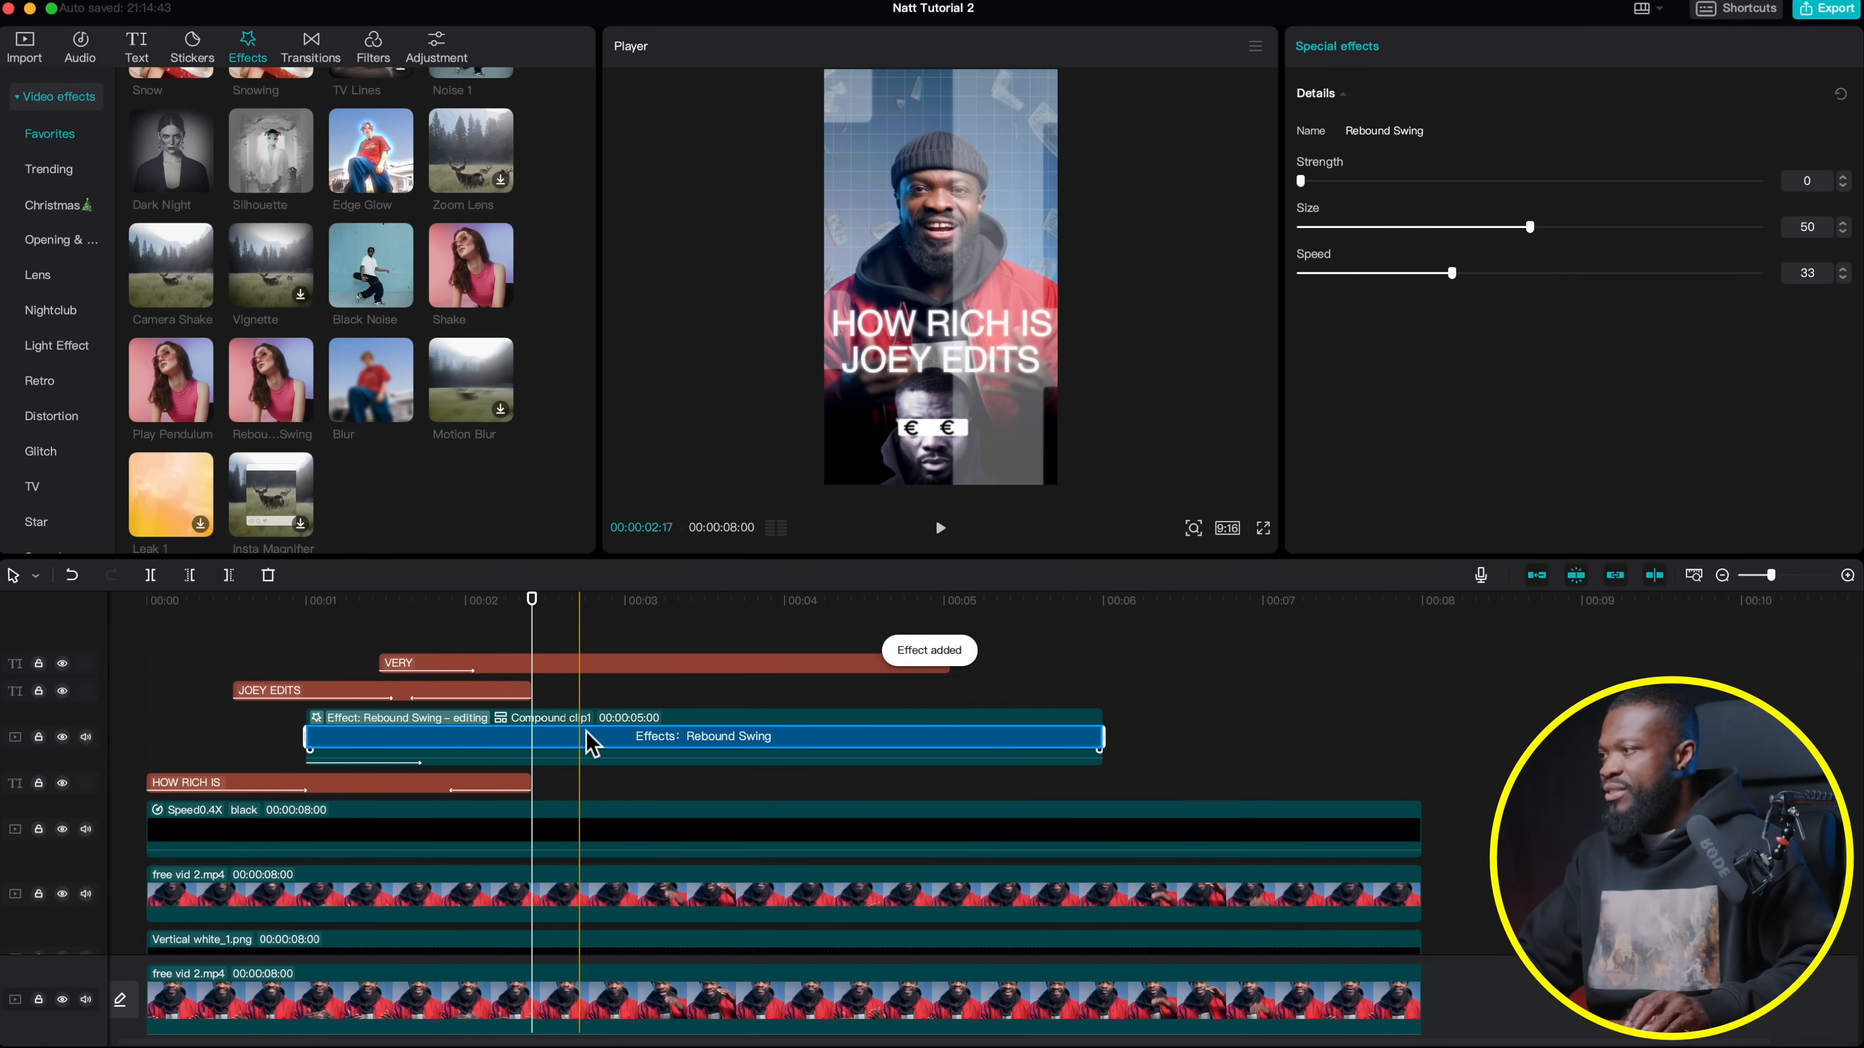
{"action": "left_click", "coordinate": [1440, 228]}
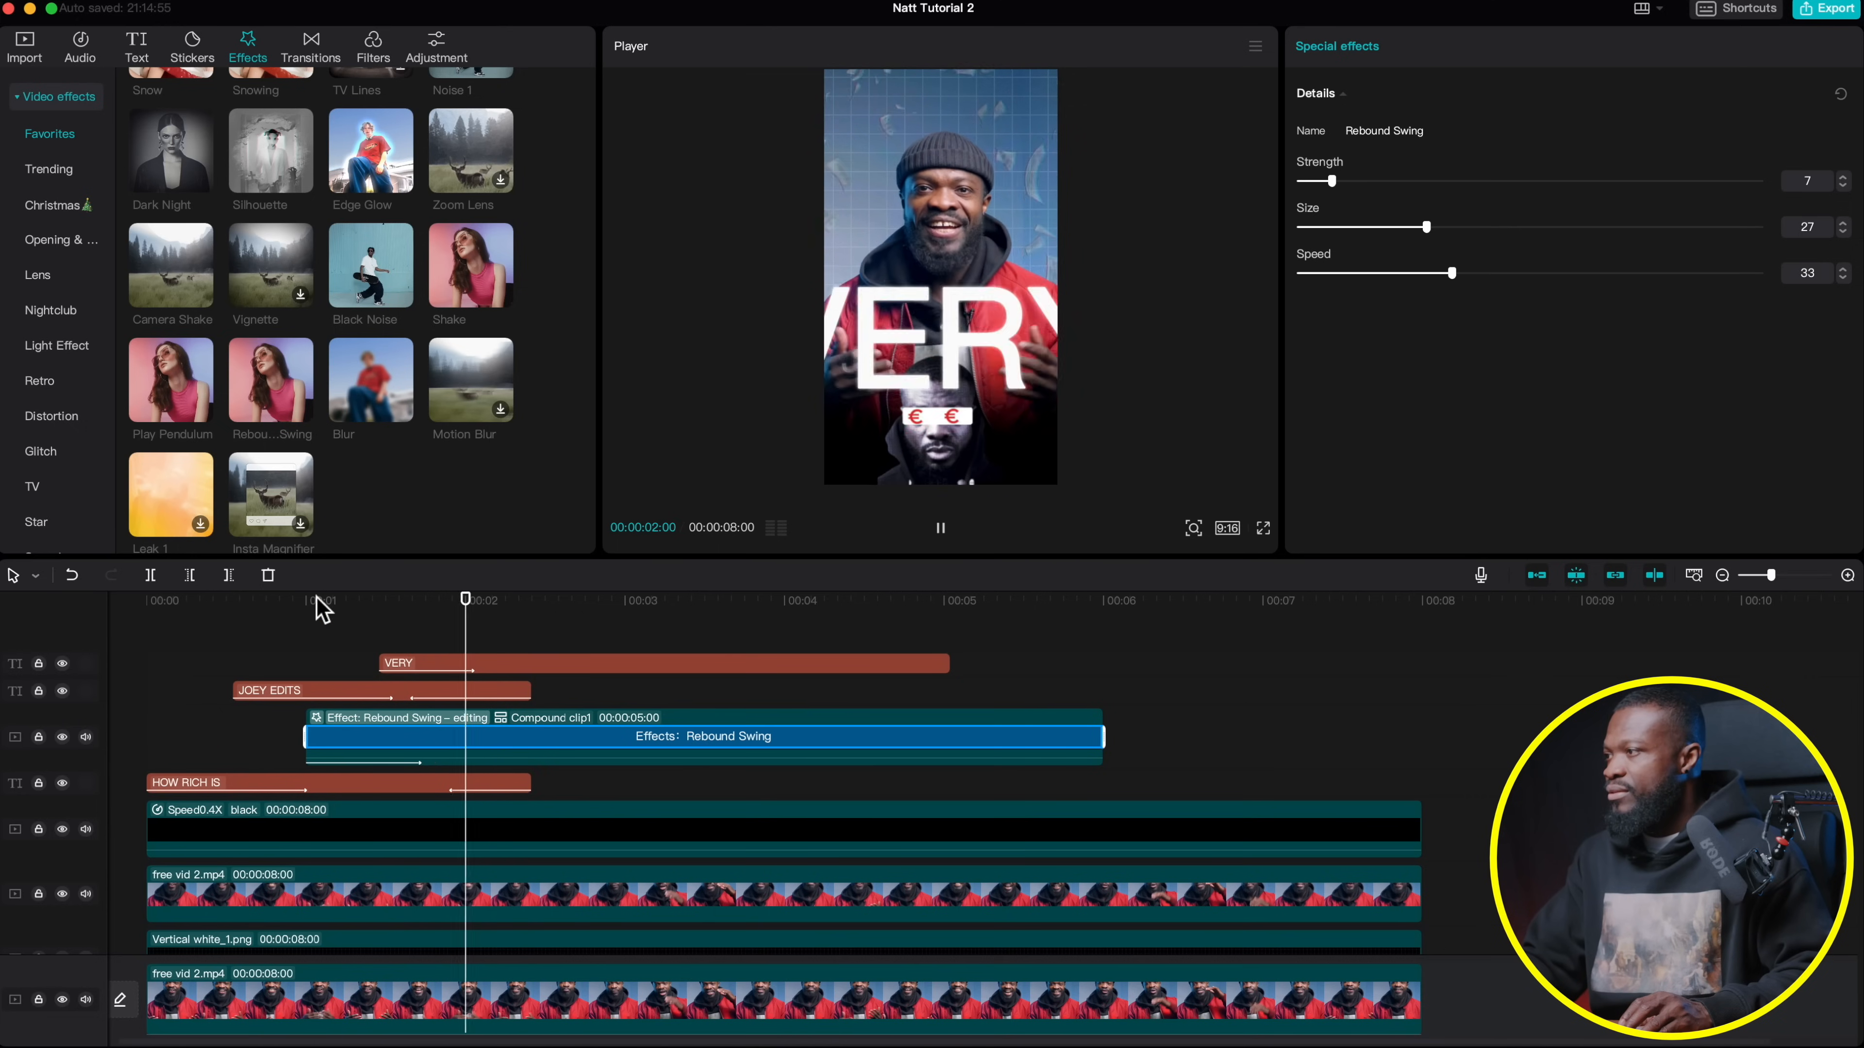
{"action": "key", "text": "space"}
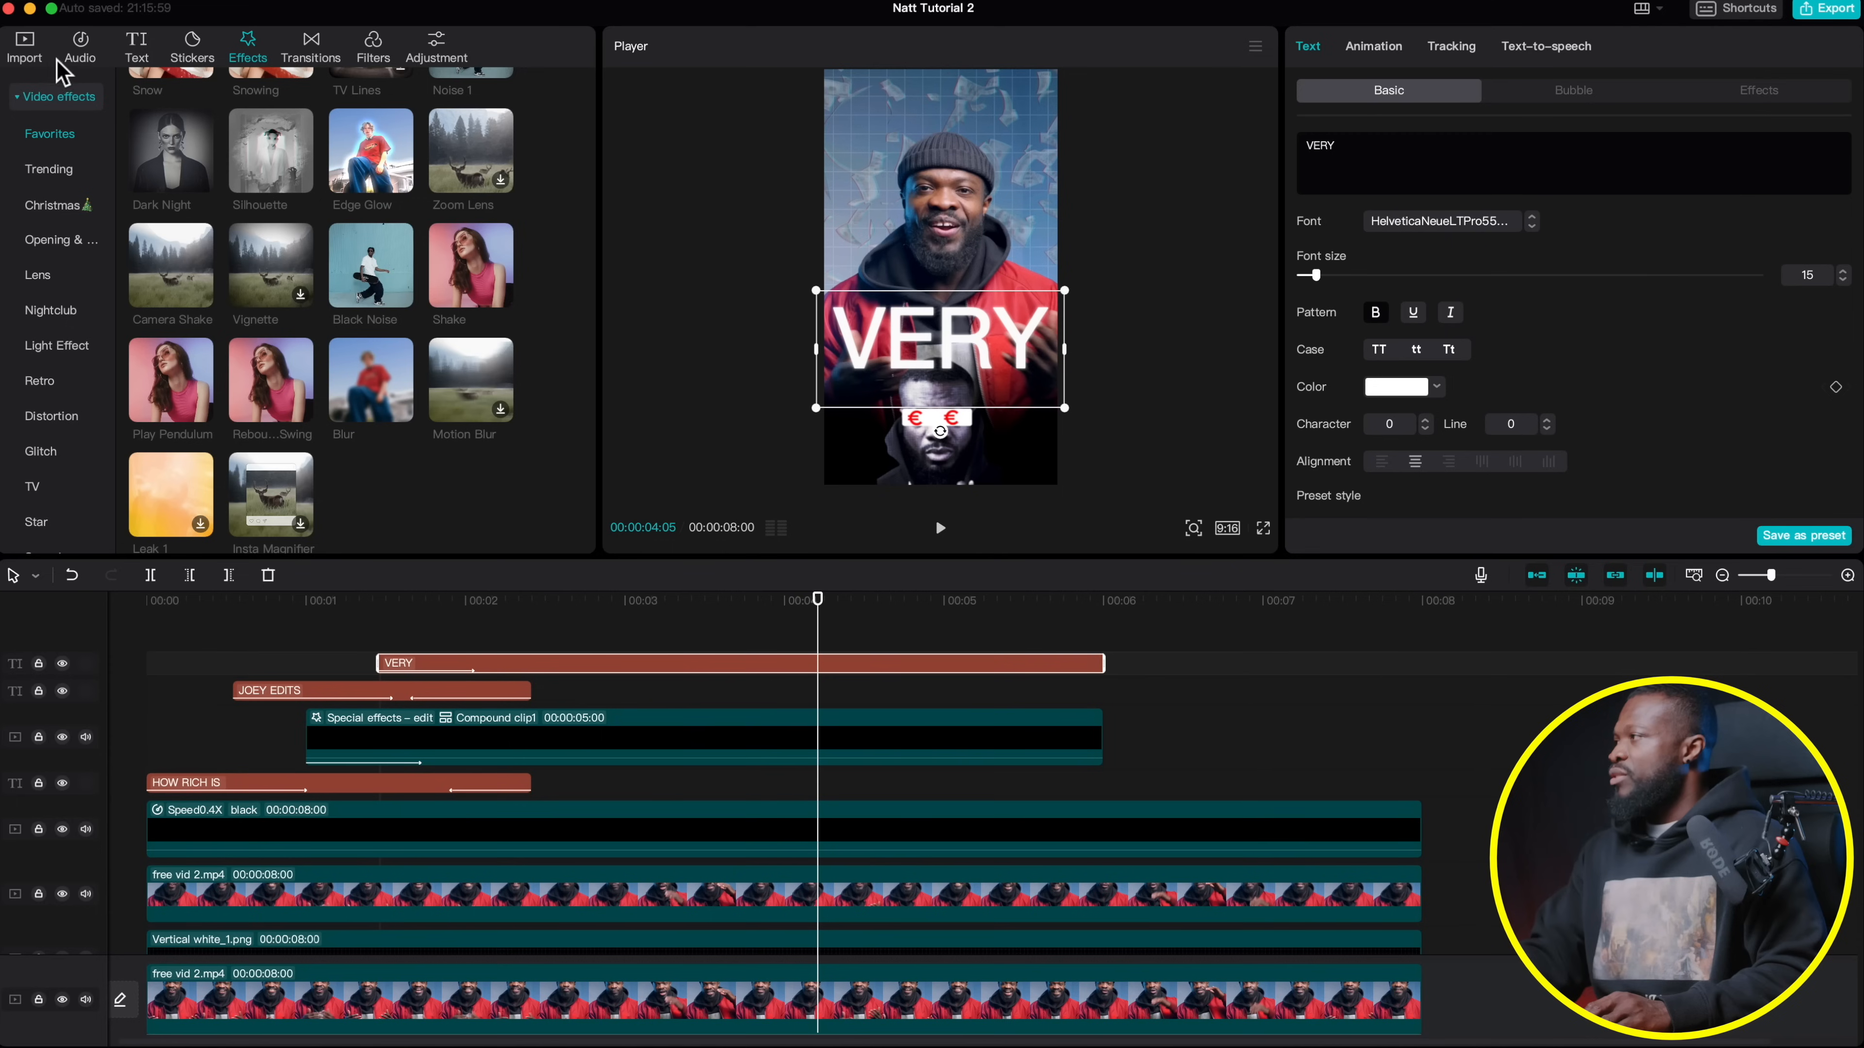
Add the dollar-bill image on a track above the portrait compound clip, starting at about 1 second
{"action": "left_click", "coordinate": [26, 53]}
{"action": "scroll", "coordinate": [304, 367], "scroll_direction": "down", "scroll_amount": 3}
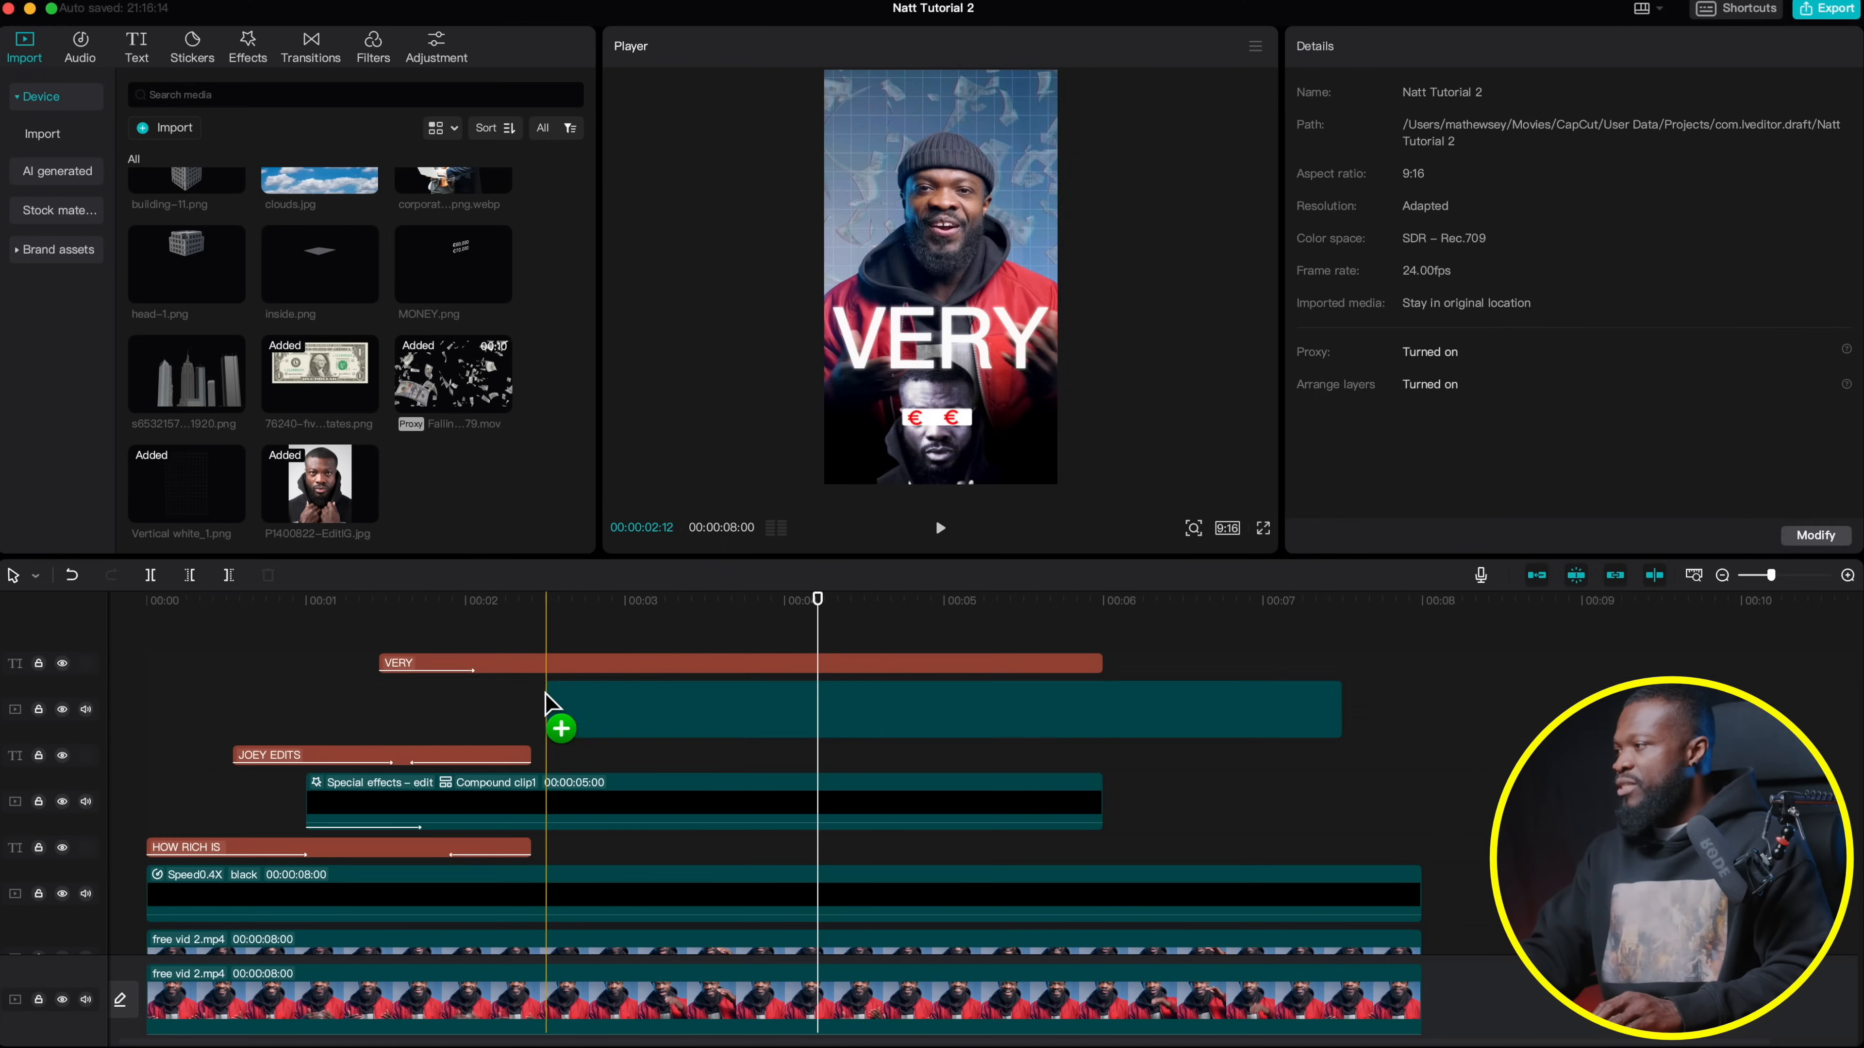
{"action": "left_click_drag", "start_coordinate": [558, 716], "coordinate": [388, 735]}
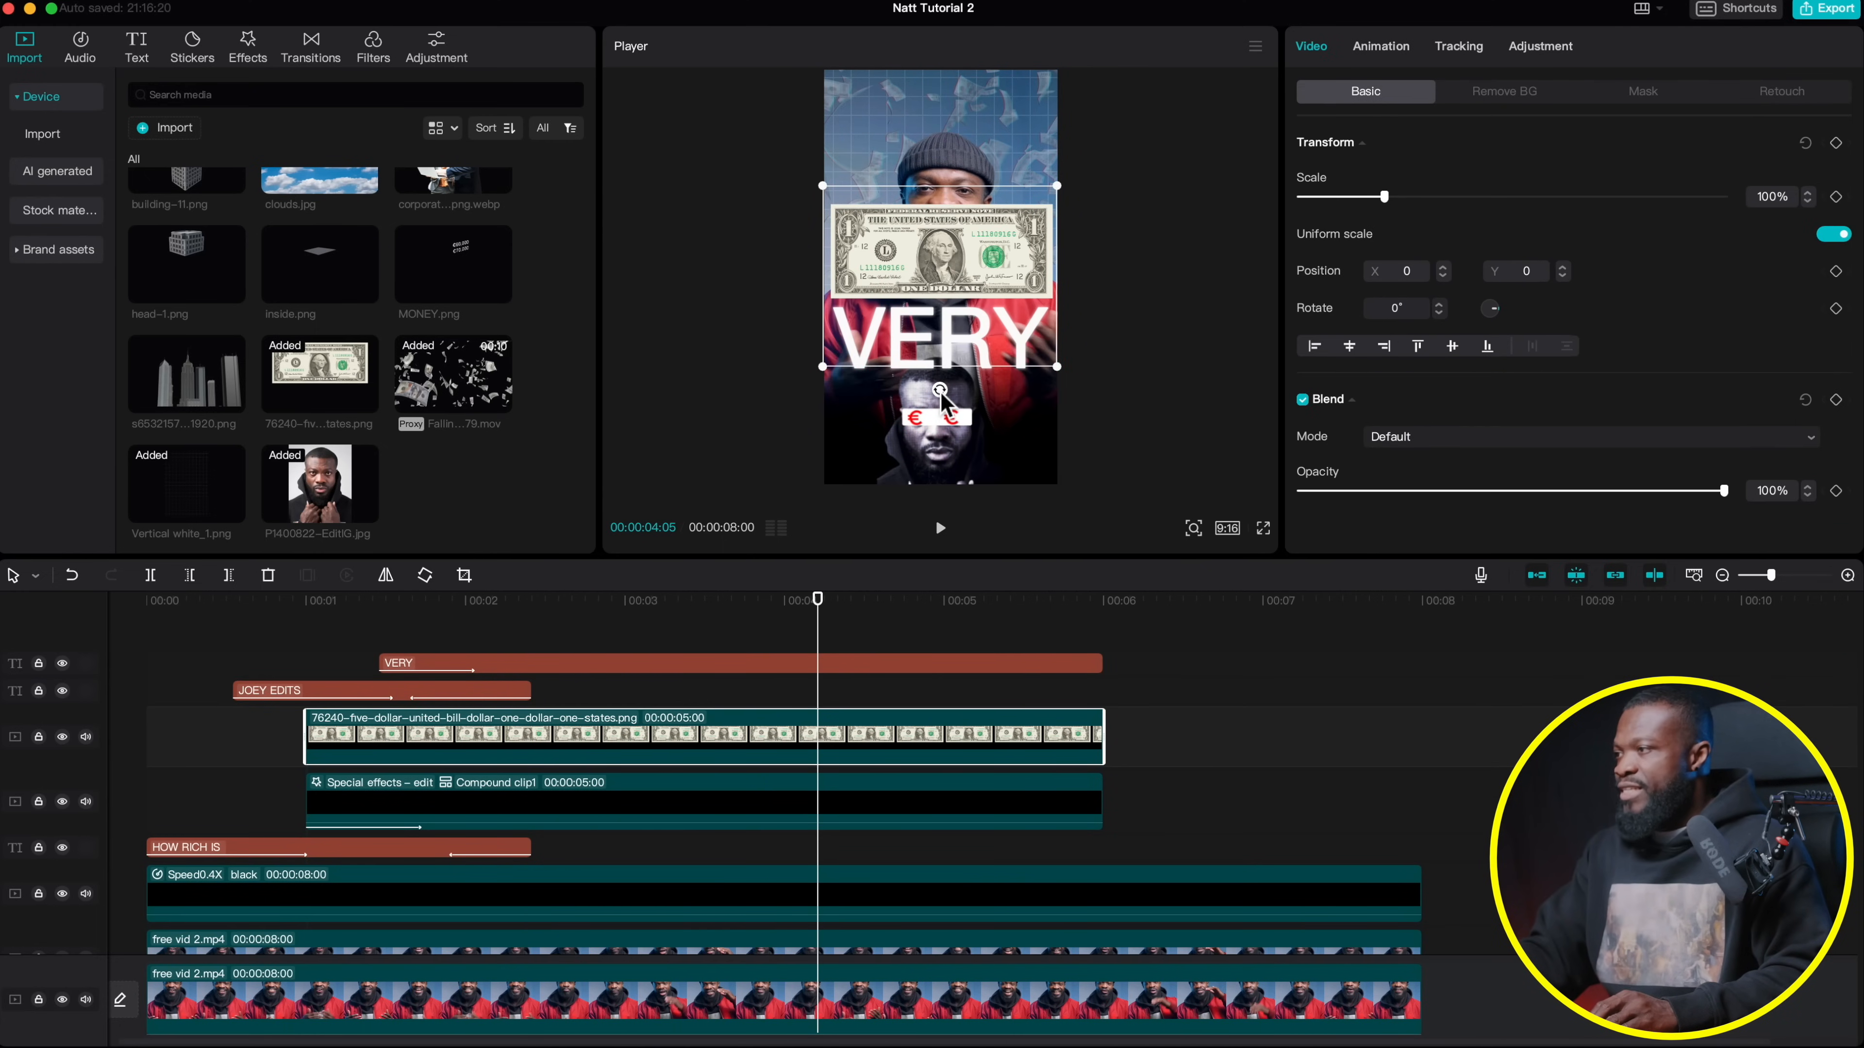
Rotate the dollar bill to 90°, scale it to 54% and place it at X -145, Y -1340
{"action": "left_click_drag", "start_coordinate": [940, 391], "coordinate": [820, 289]}
{"action": "left_click_drag", "start_coordinate": [983, 272], "coordinate": [972, 364]}
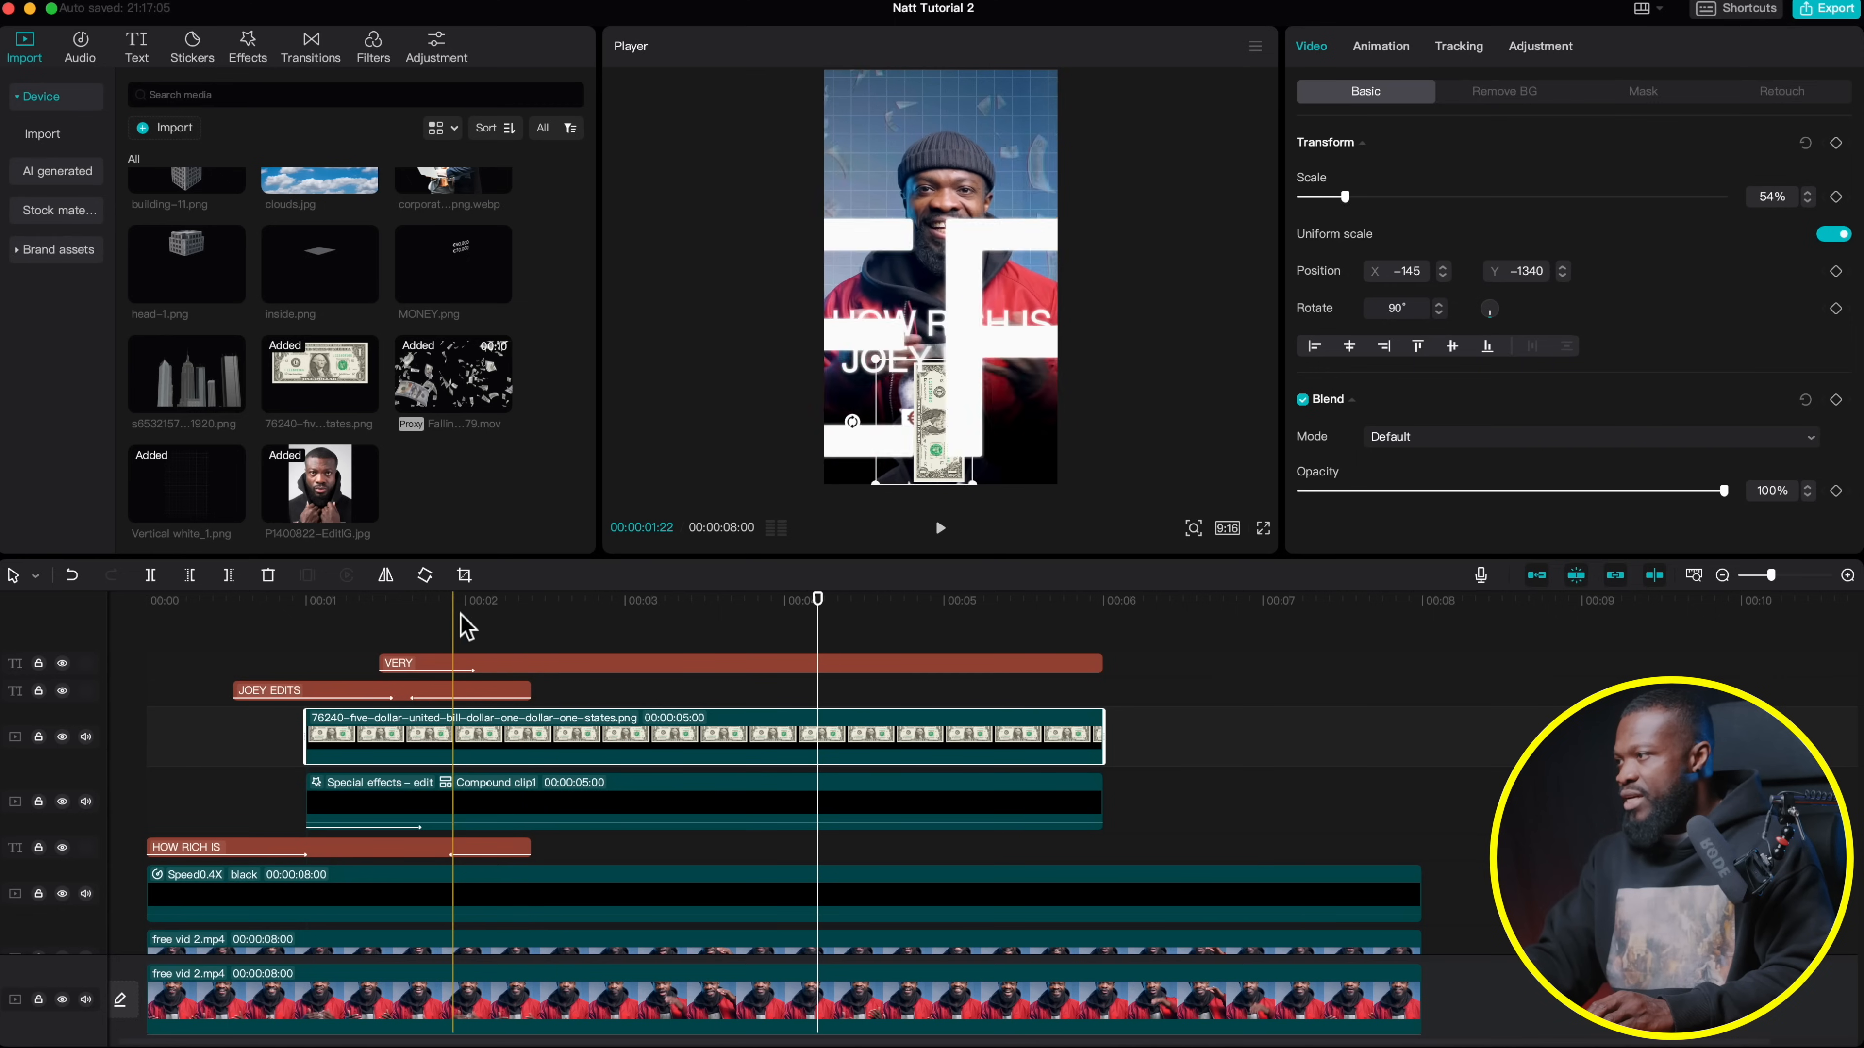
Trim the start of the dollar-bill clip to 00:00:02:01
{"action": "left_click", "coordinate": [474, 622]}
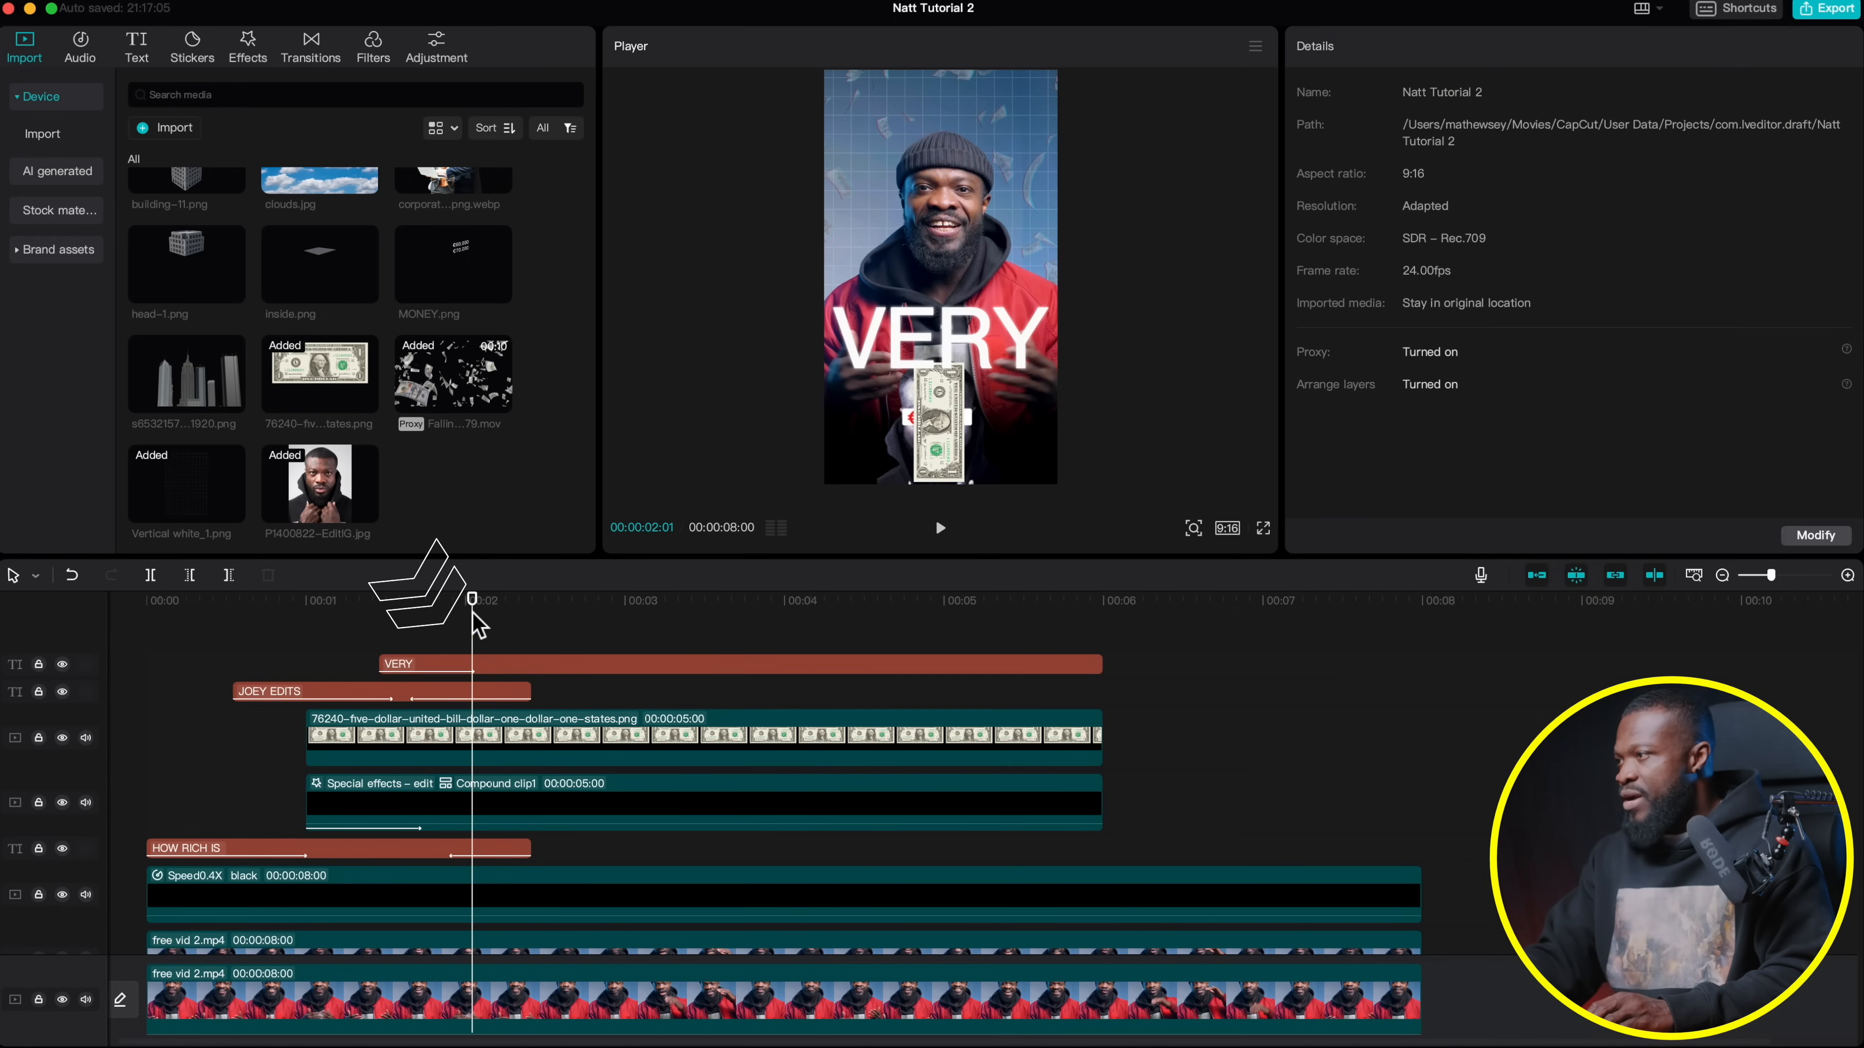
{"action": "left_click", "coordinate": [464, 743]}
{"action": "left_click_drag", "start_coordinate": [310, 741], "coordinate": [483, 745]}
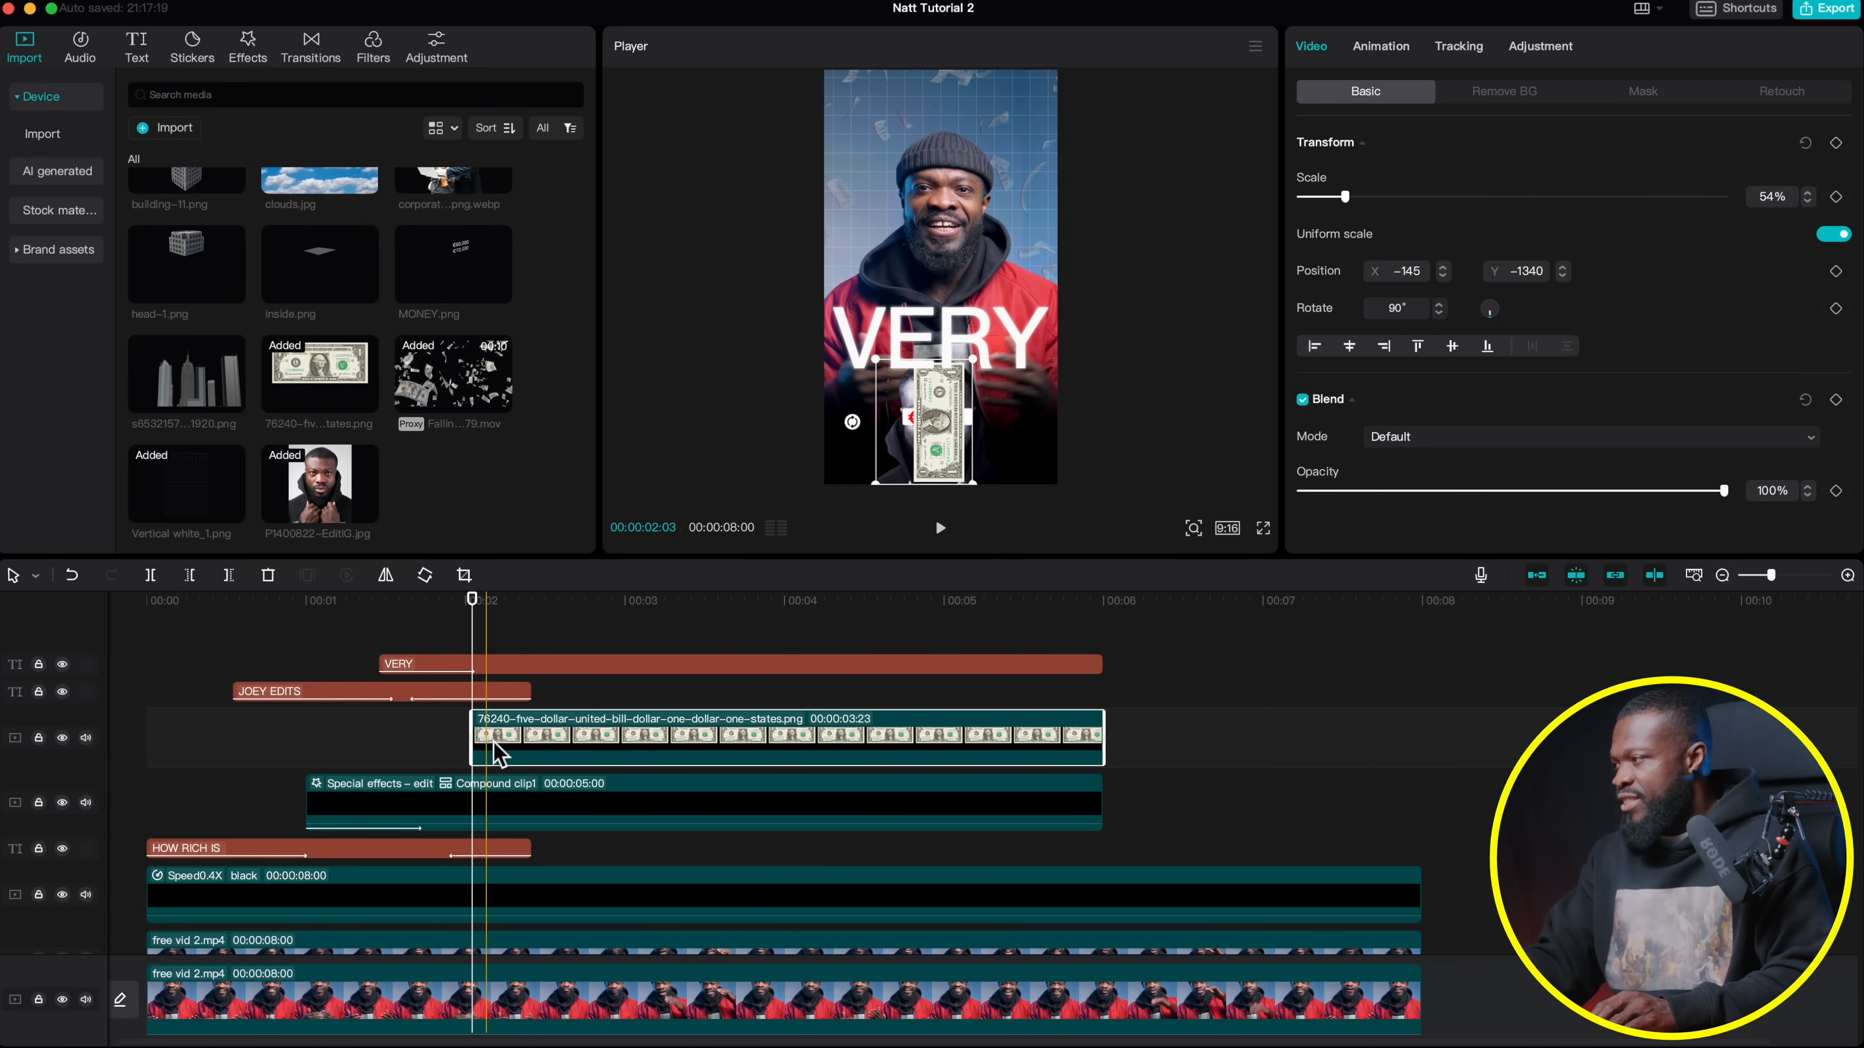
Keyframe the bill's transform at 00:00:02:01 and again at 00:00:02:16, rotated to 115° and moved to X 488, Y -1376
{"action": "left_click", "coordinate": [487, 744]}
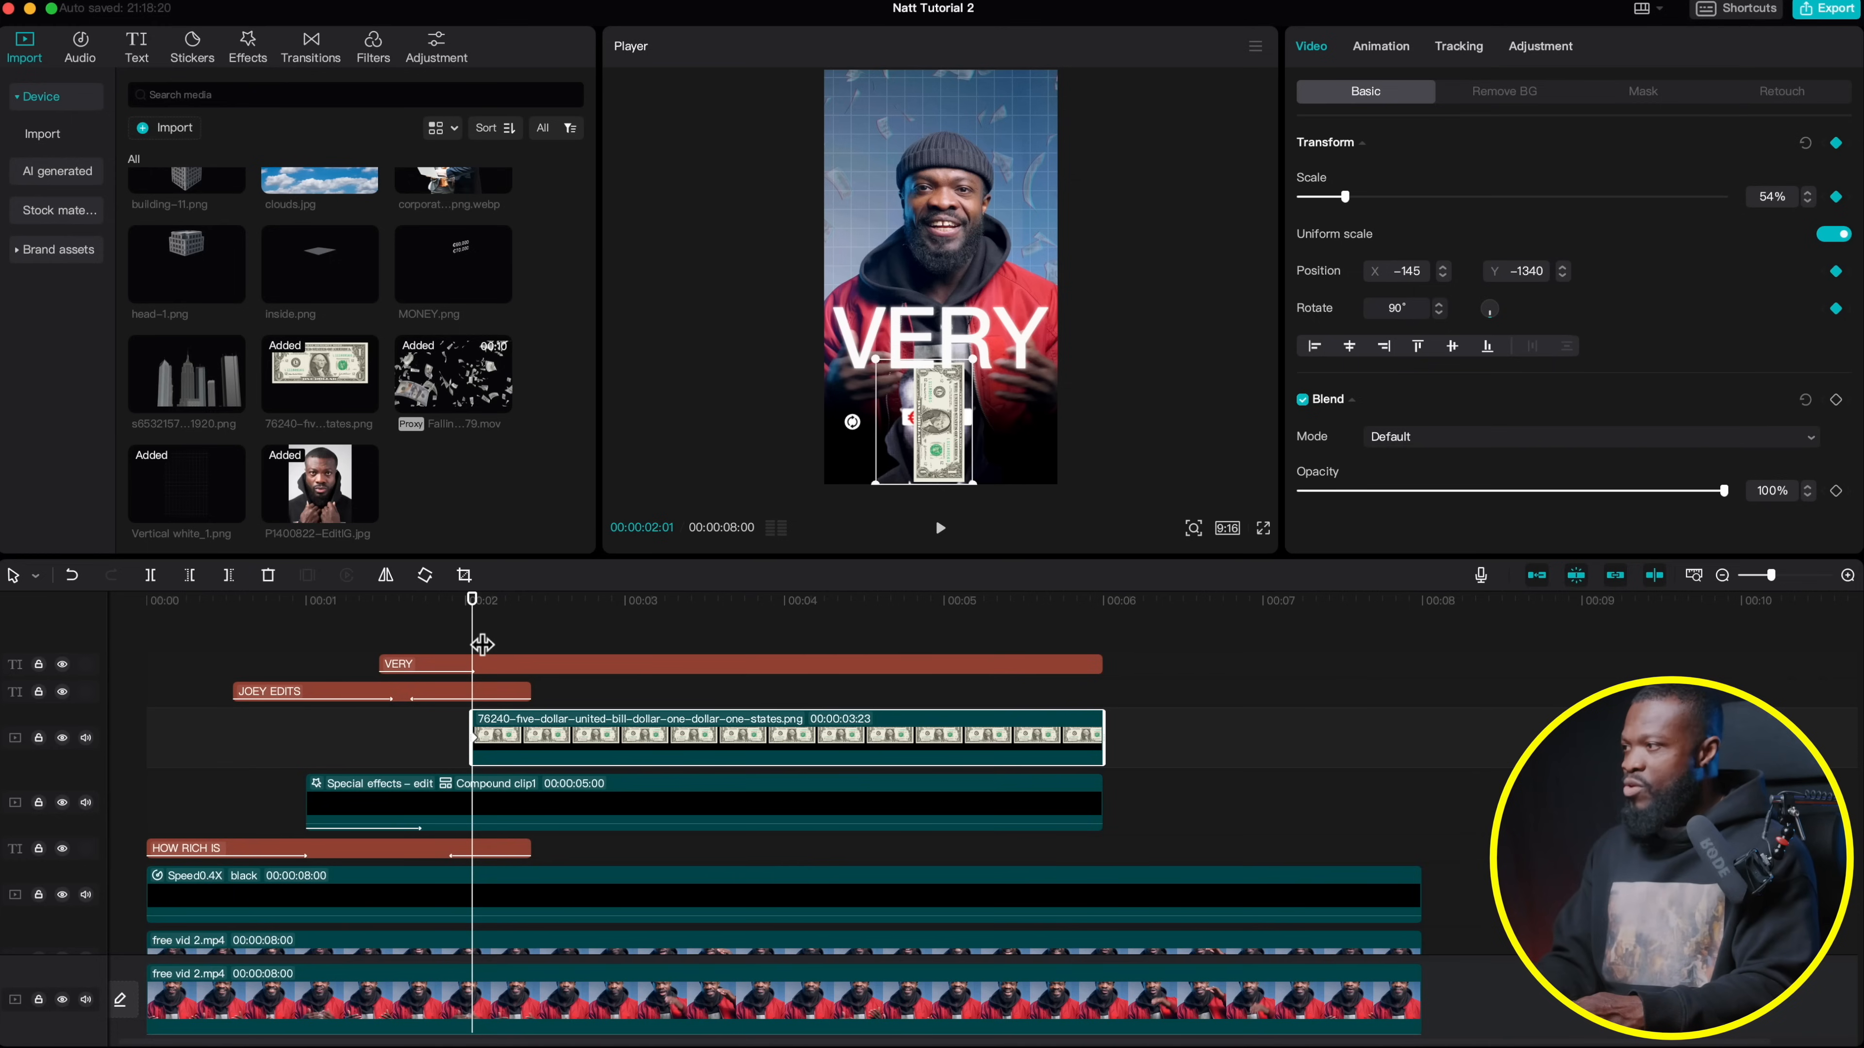
{"action": "key", "text": "Right"}
{"action": "key", "text": "Right"}
{"action": "key", "text": "Right"}
{"action": "key", "text": "Right"}
{"action": "key", "text": "Right"}
{"action": "key", "text": "Right"}
{"action": "key", "text": "Right"}
{"action": "key", "text": "Right"}
{"action": "key", "text": "Right"}
{"action": "key", "text": "Right"}
{"action": "key", "text": "Right"}
{"action": "key", "text": "Right"}
{"action": "key", "text": "Right"}
{"action": "key", "text": "Right"}
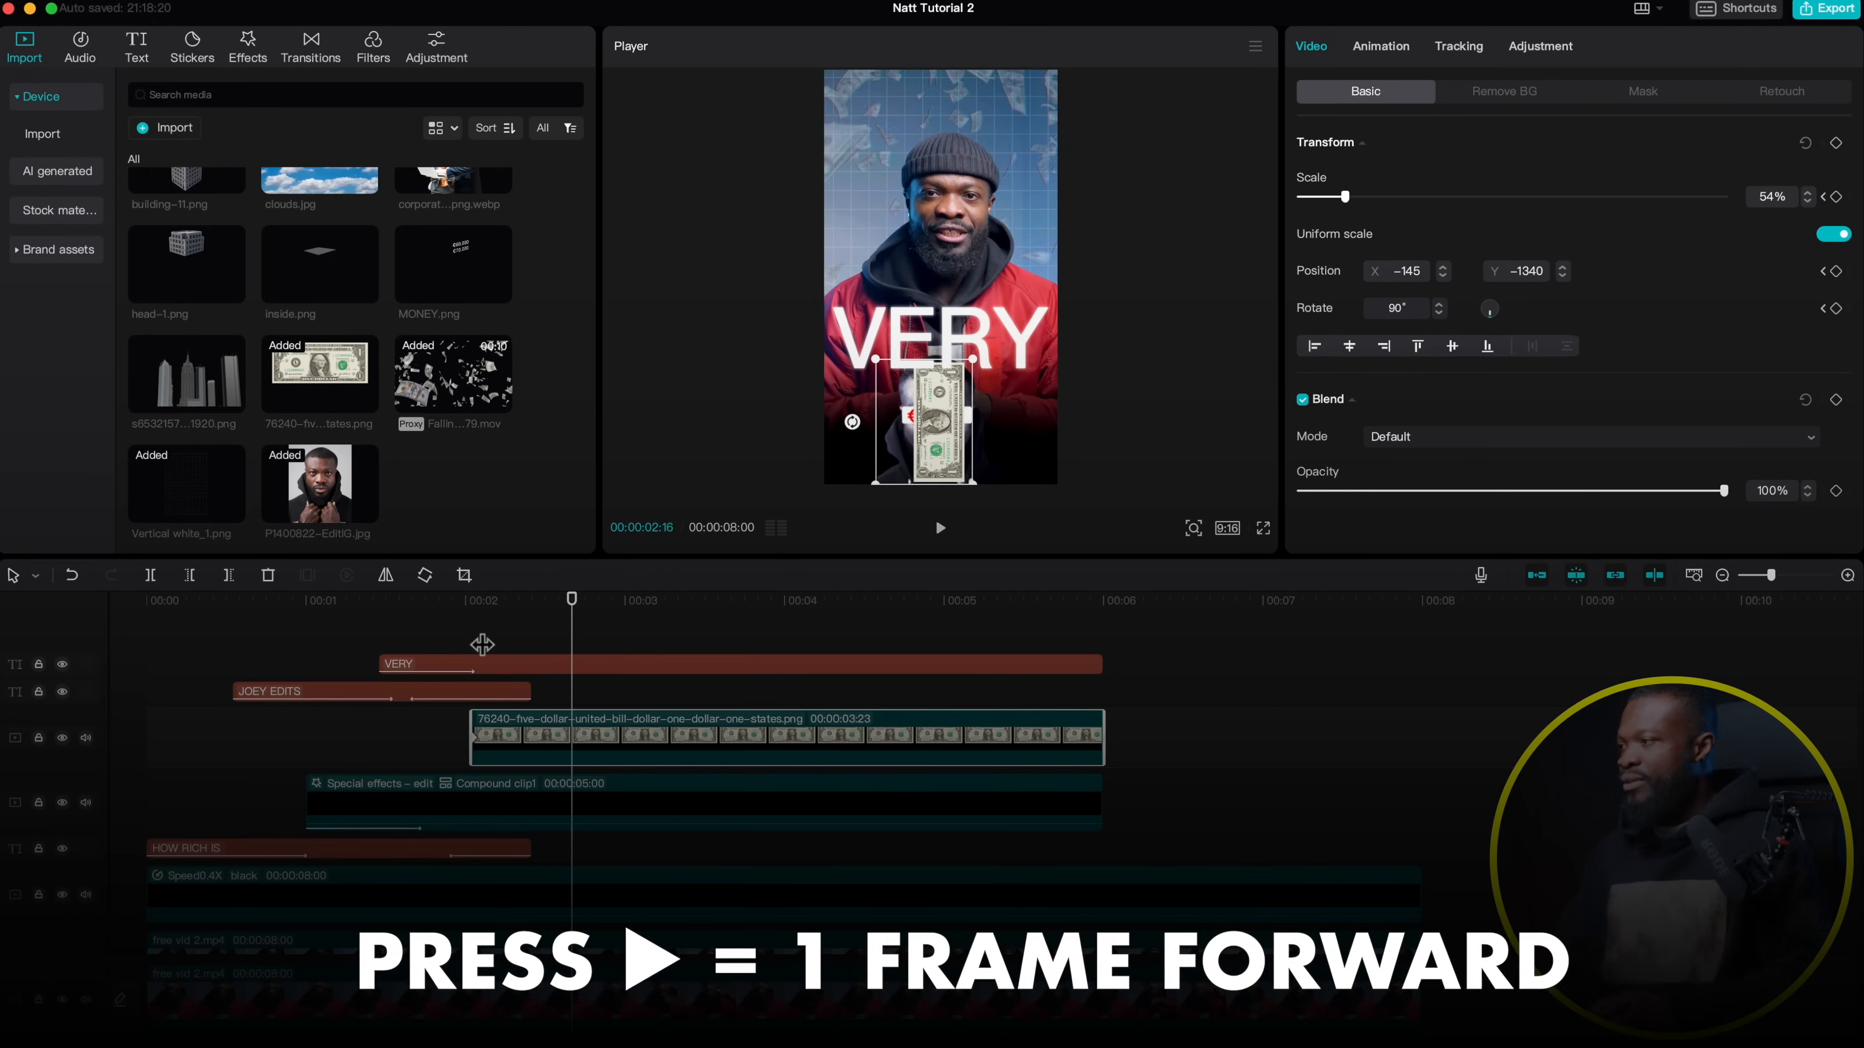
{"action": "key", "text": "Right"}
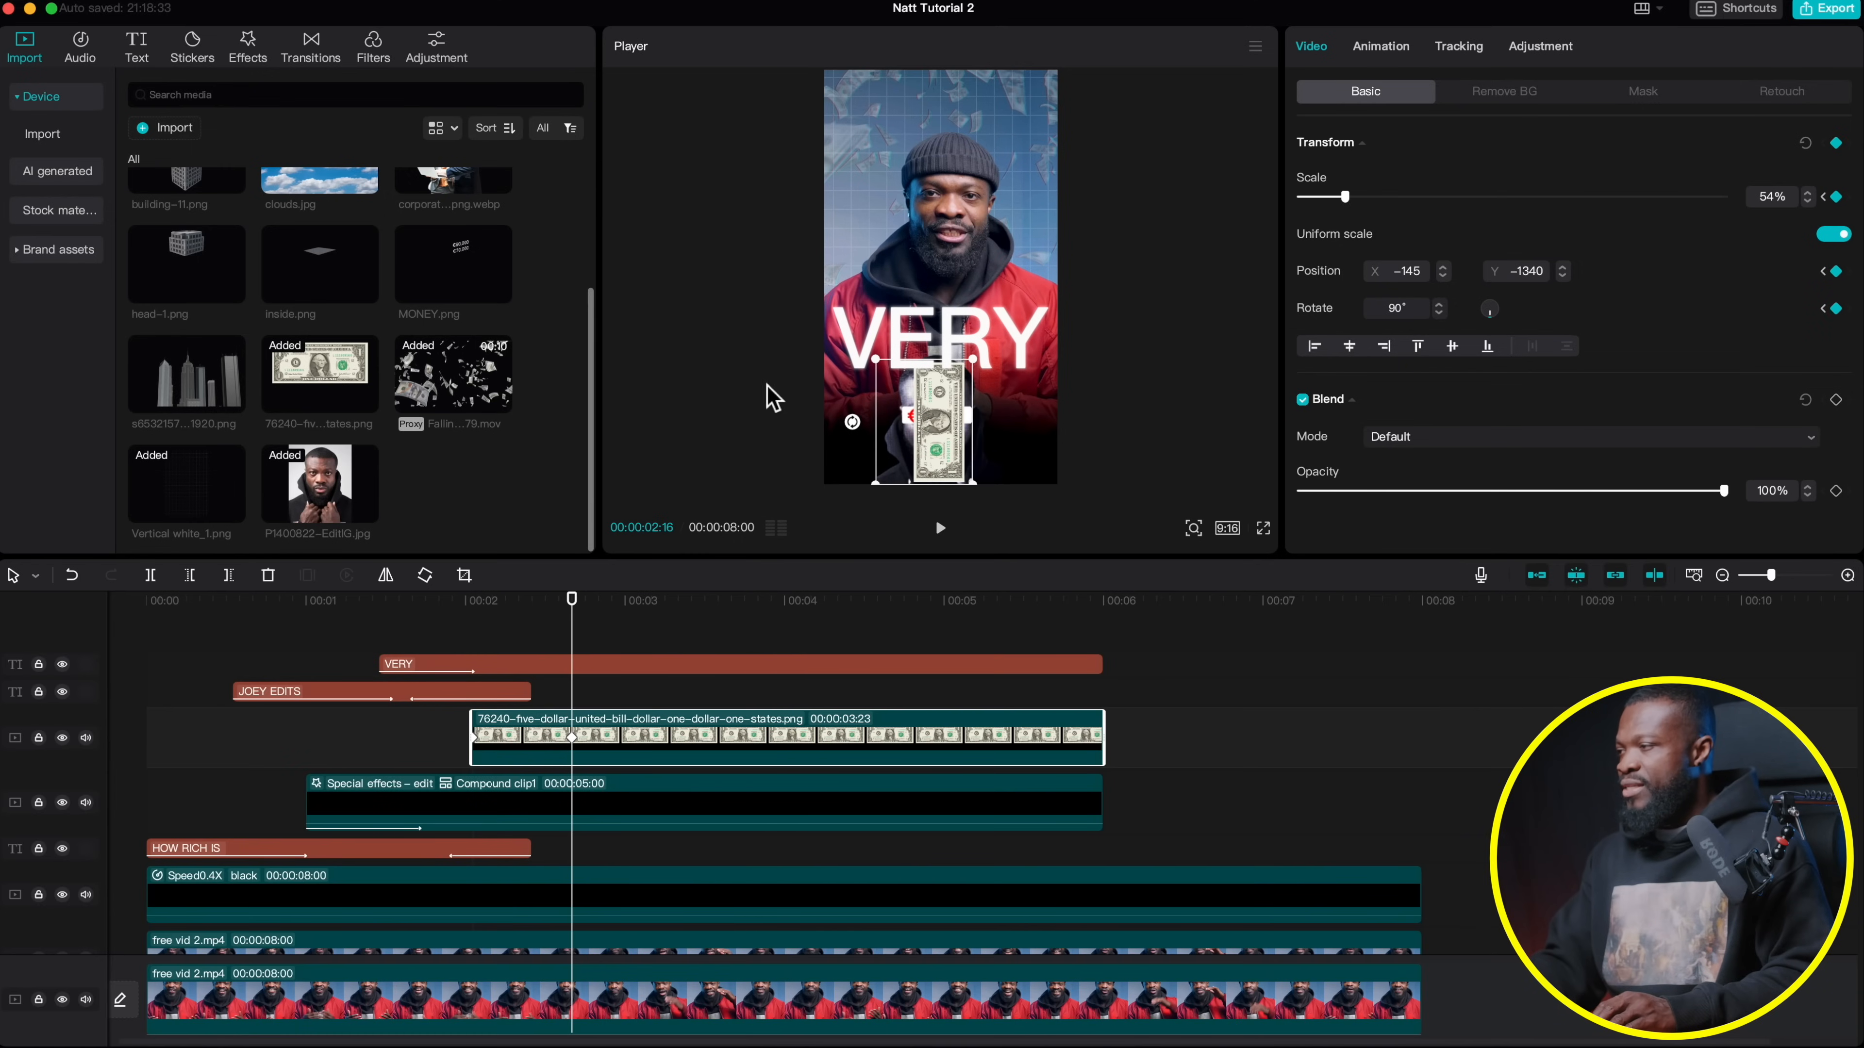
{"action": "left_click_drag", "start_coordinate": [853, 421], "coordinate": [980, 455]}
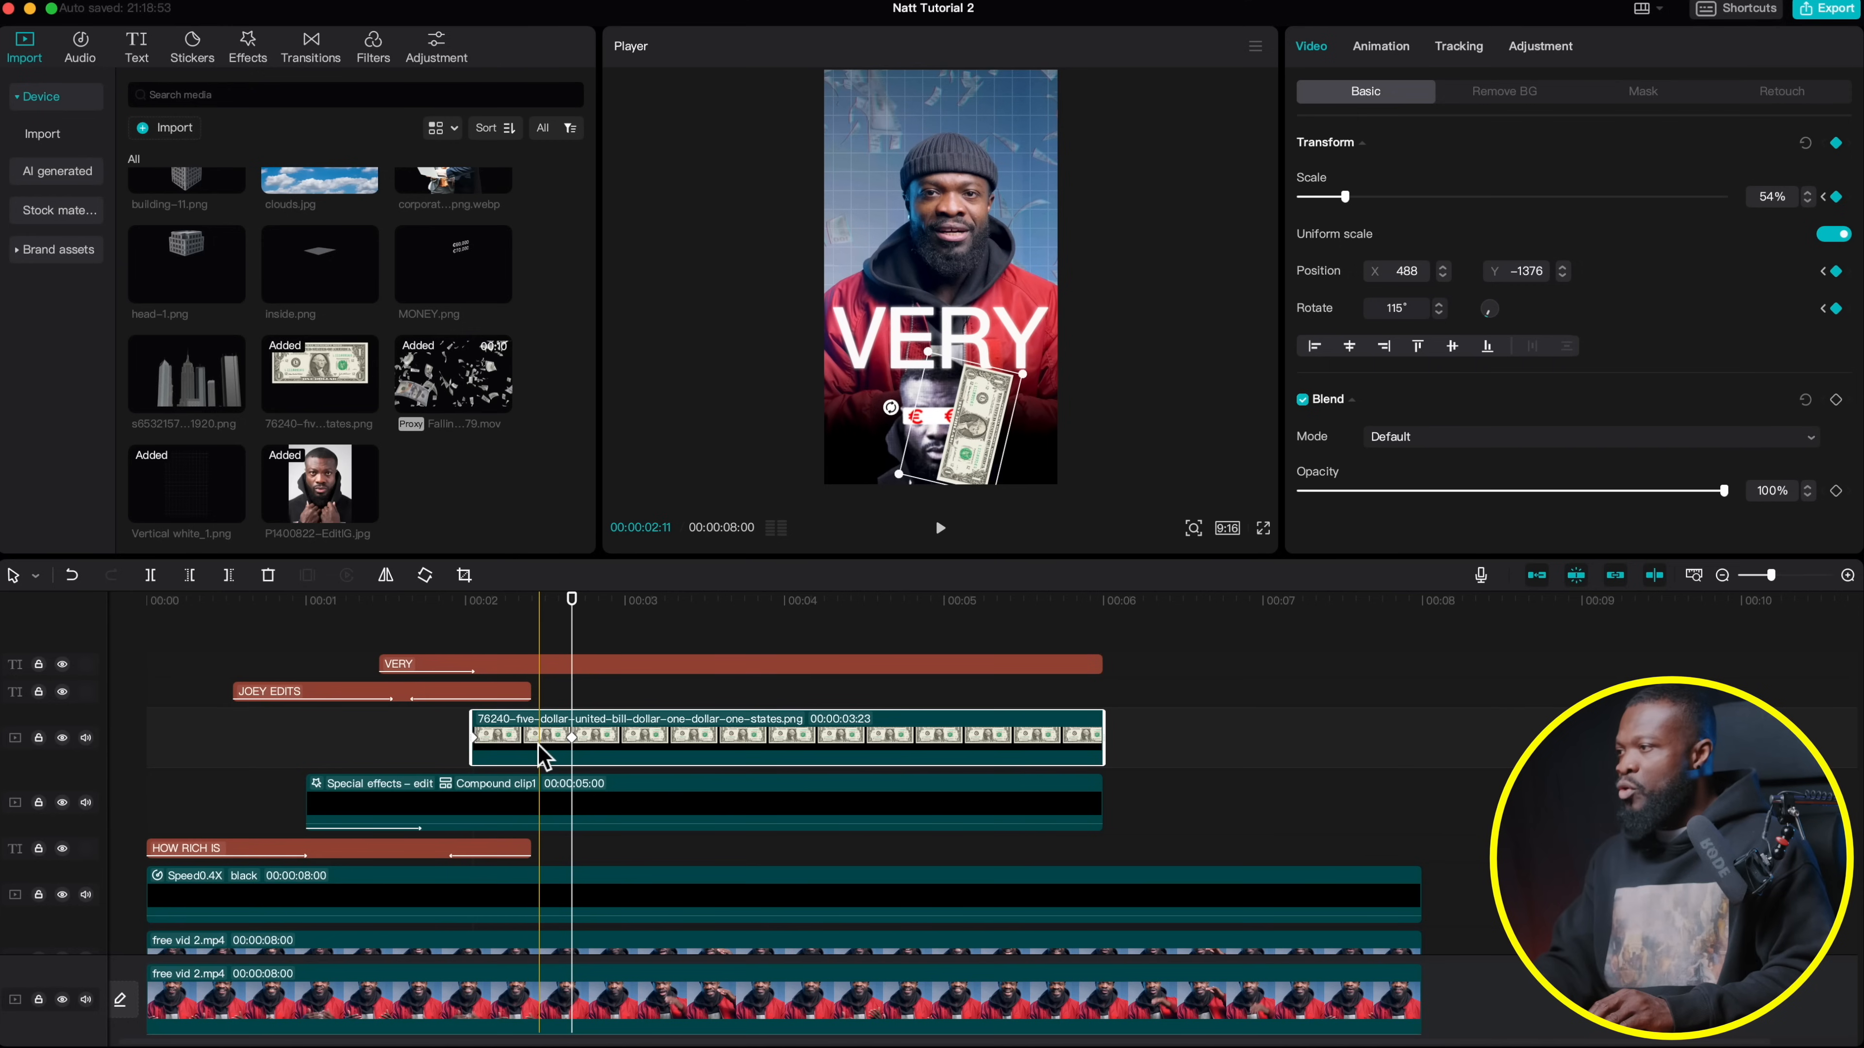
Duplicate the keyframed bill onto its own track and set the copy at 00:00:02:16 to 97° at X 50, Y -1249
{"action": "left_click", "coordinate": [530, 733]}
{"action": "left_click_drag", "start_coordinate": [531, 735], "coordinate": [525, 749]}
{"action": "left_click_drag", "start_coordinate": [530, 764], "coordinate": [535, 780]}
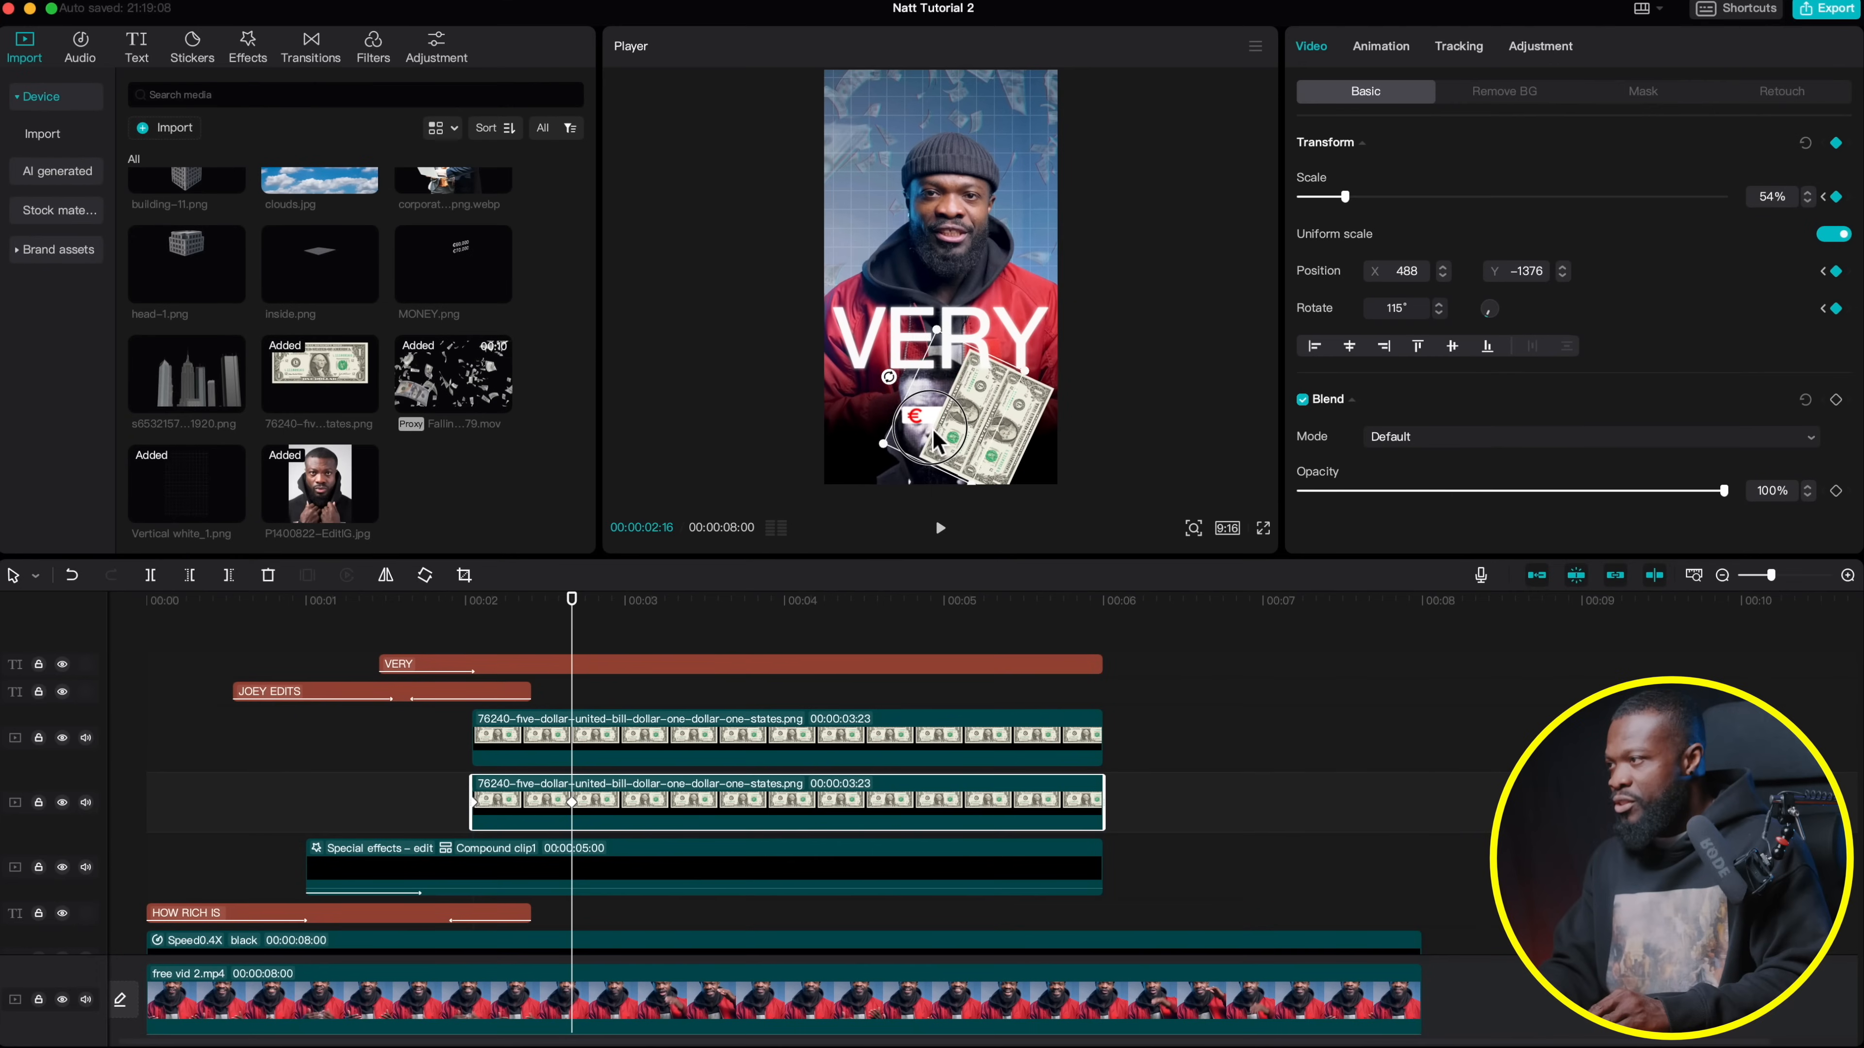
{"action": "left_click_drag", "start_coordinate": [932, 428], "coordinate": [976, 412]}
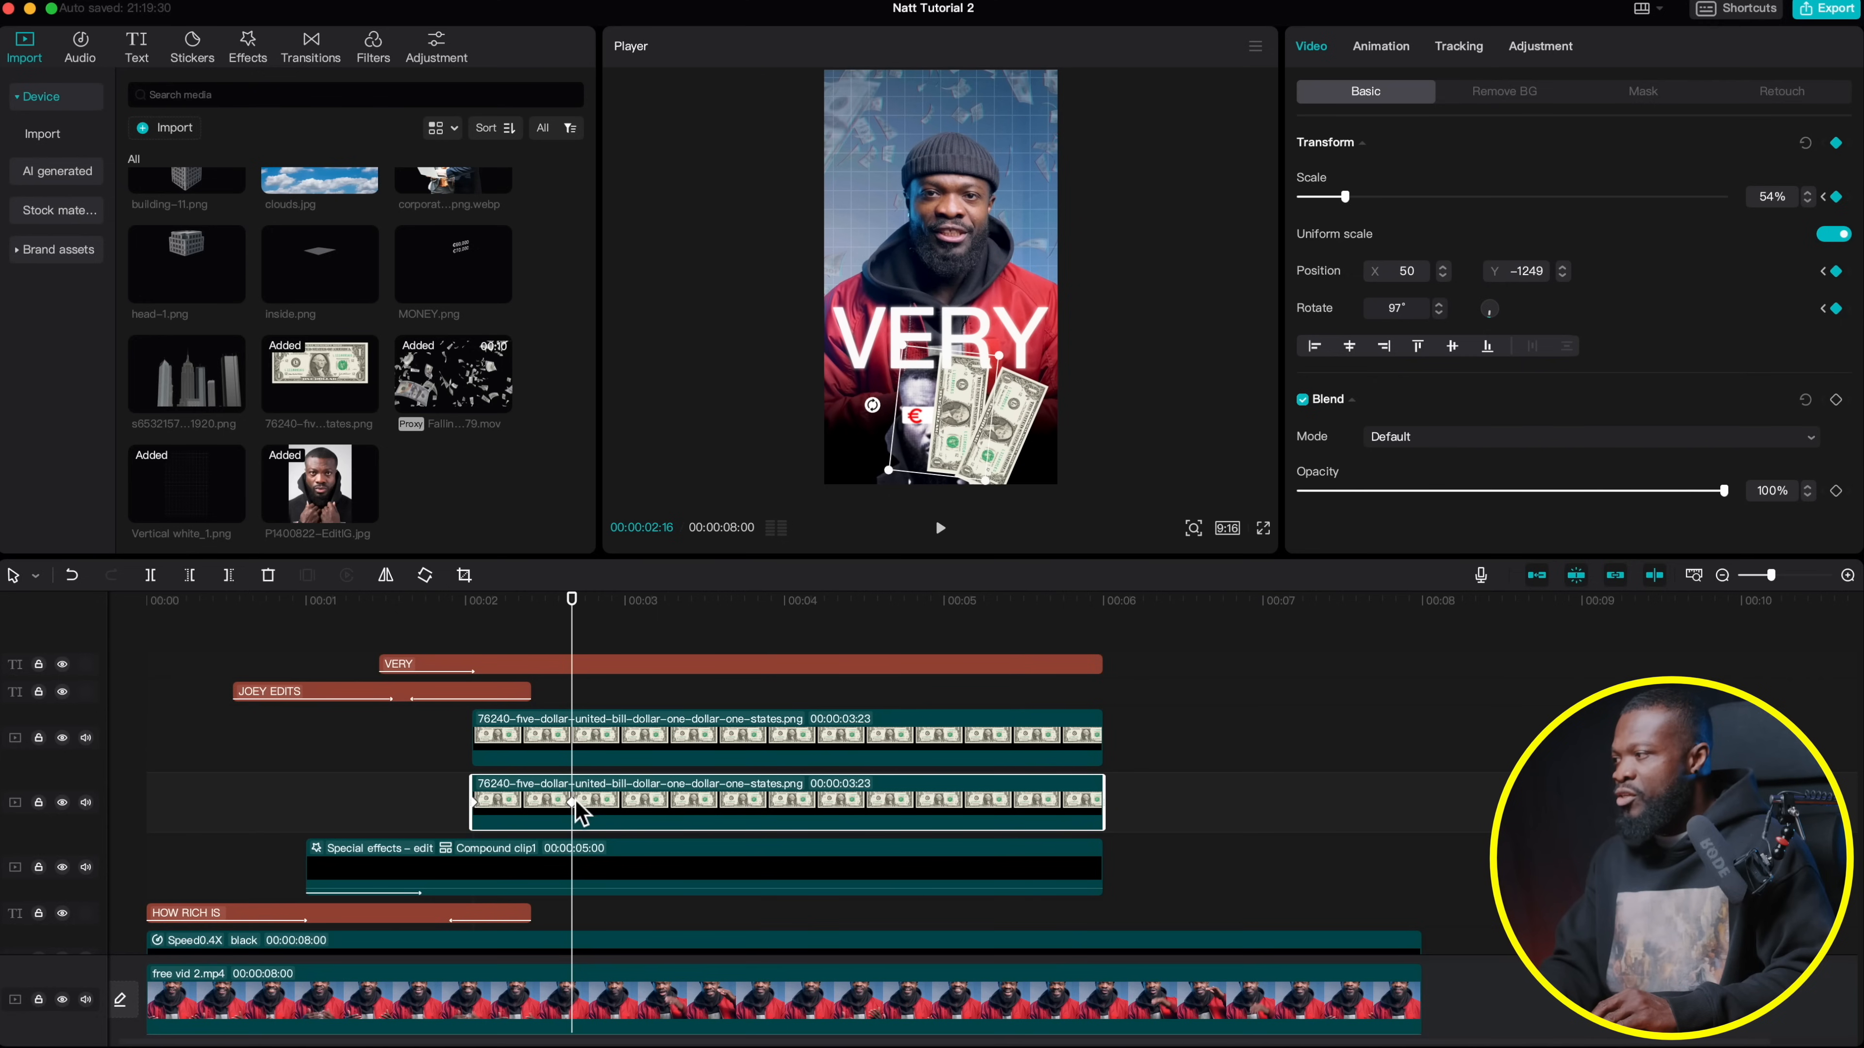
Make a third copy of the bill and set its 00:00:02:16 keyframe to 57° at X -723, Y -1439
{"action": "left_click", "coordinate": [474, 601]}
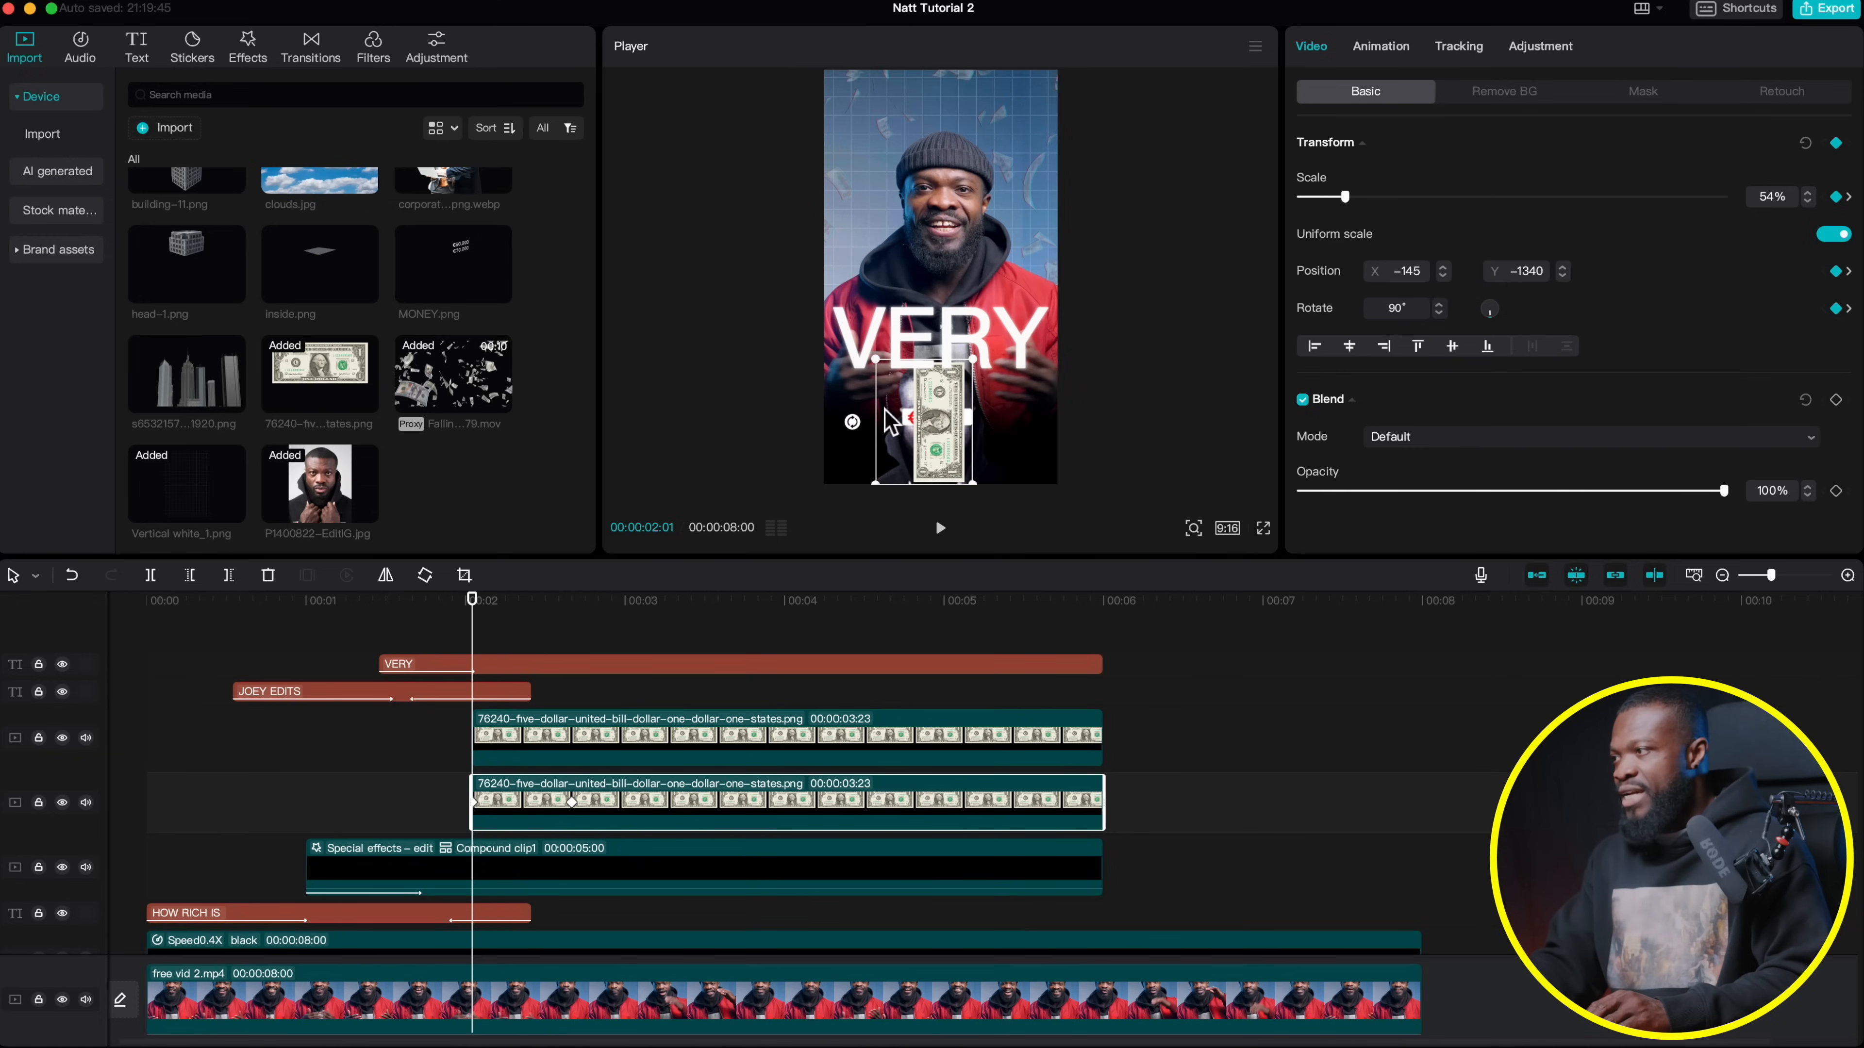
{"action": "left_click", "coordinate": [504, 740]}
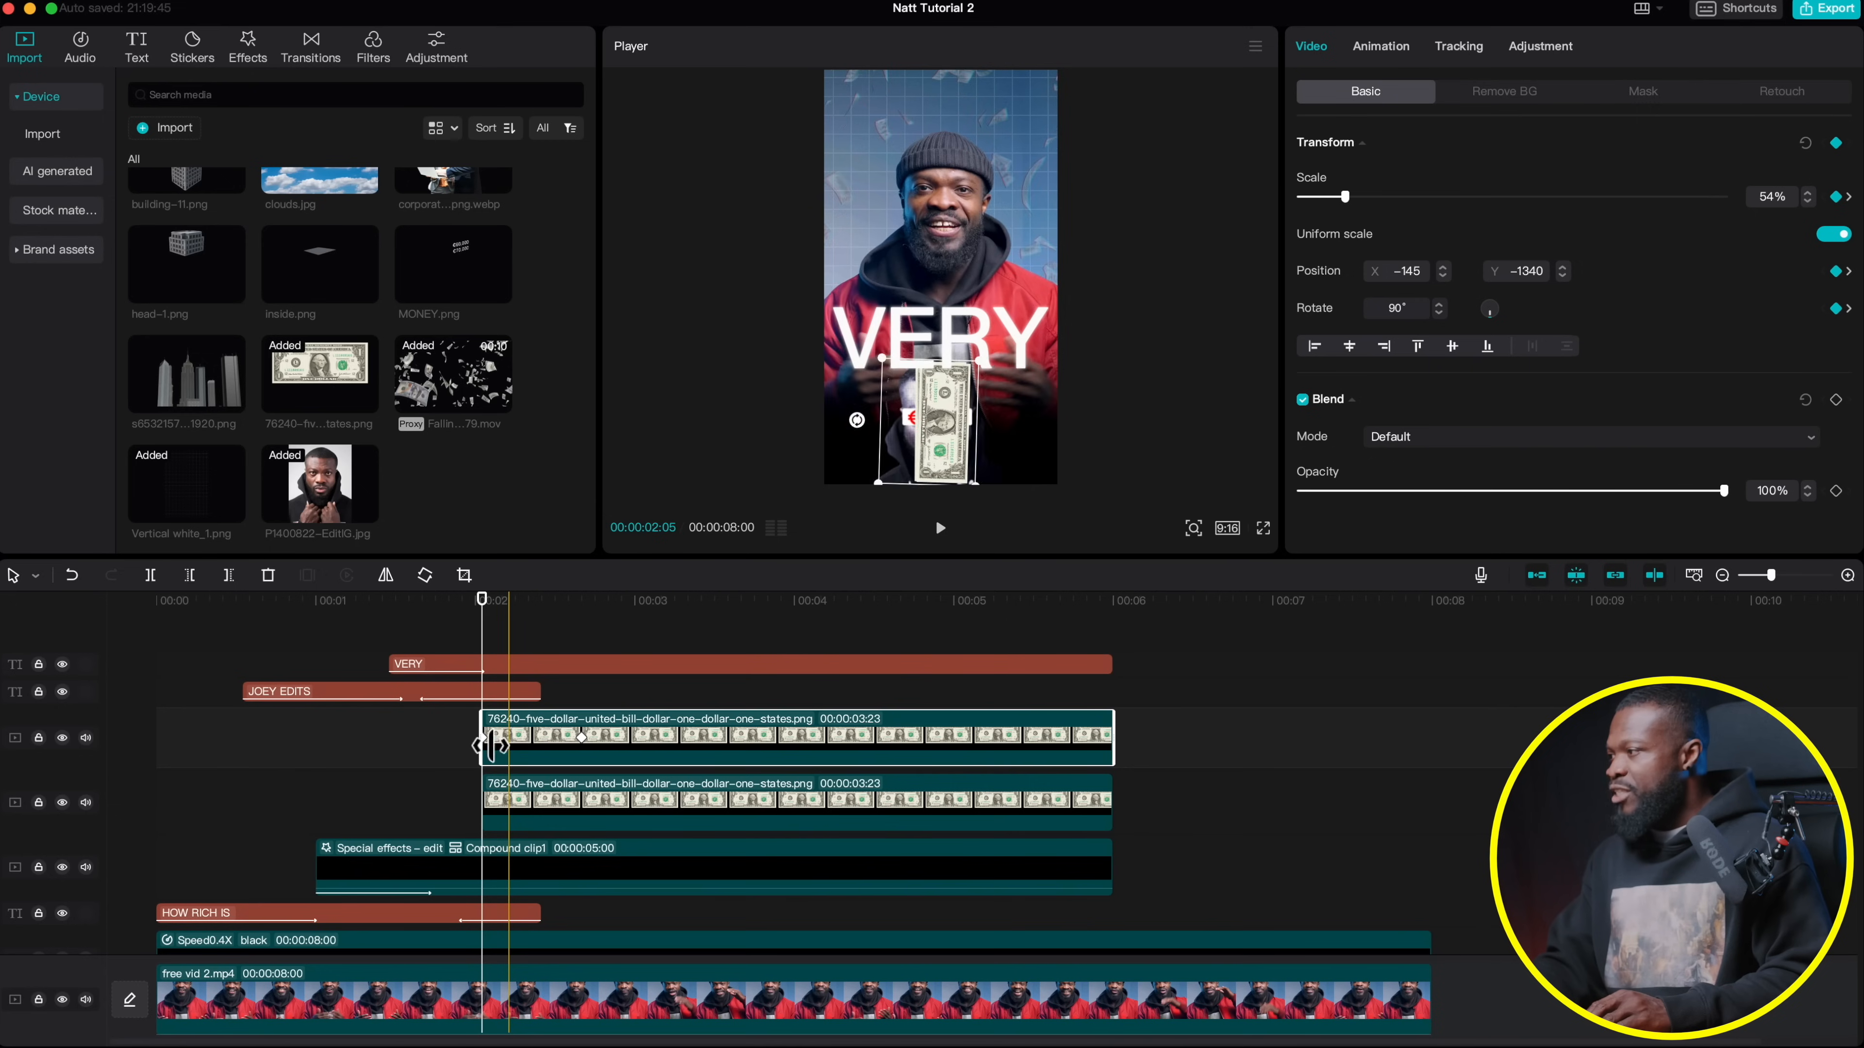
{"action": "left_click_drag", "start_coordinate": [510, 736], "coordinate": [512, 706]}
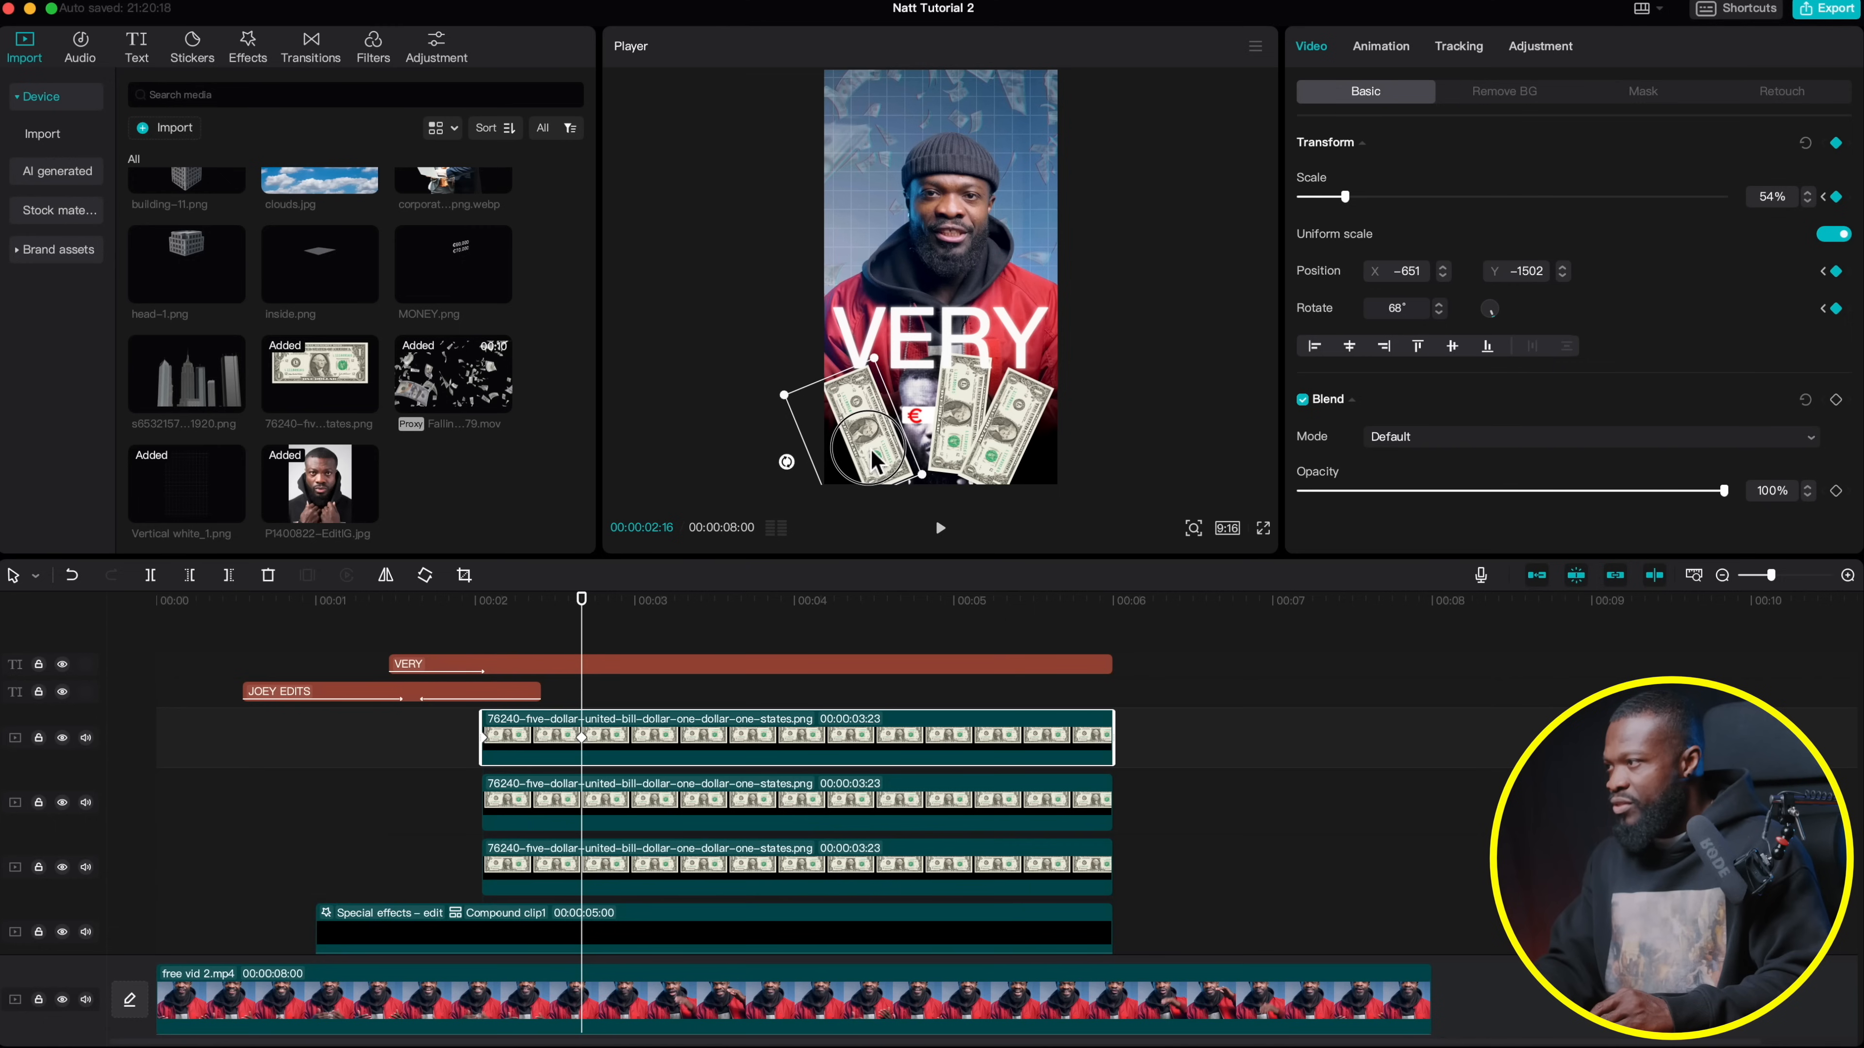
{"action": "left_click_drag", "start_coordinate": [872, 462], "coordinate": [807, 479]}
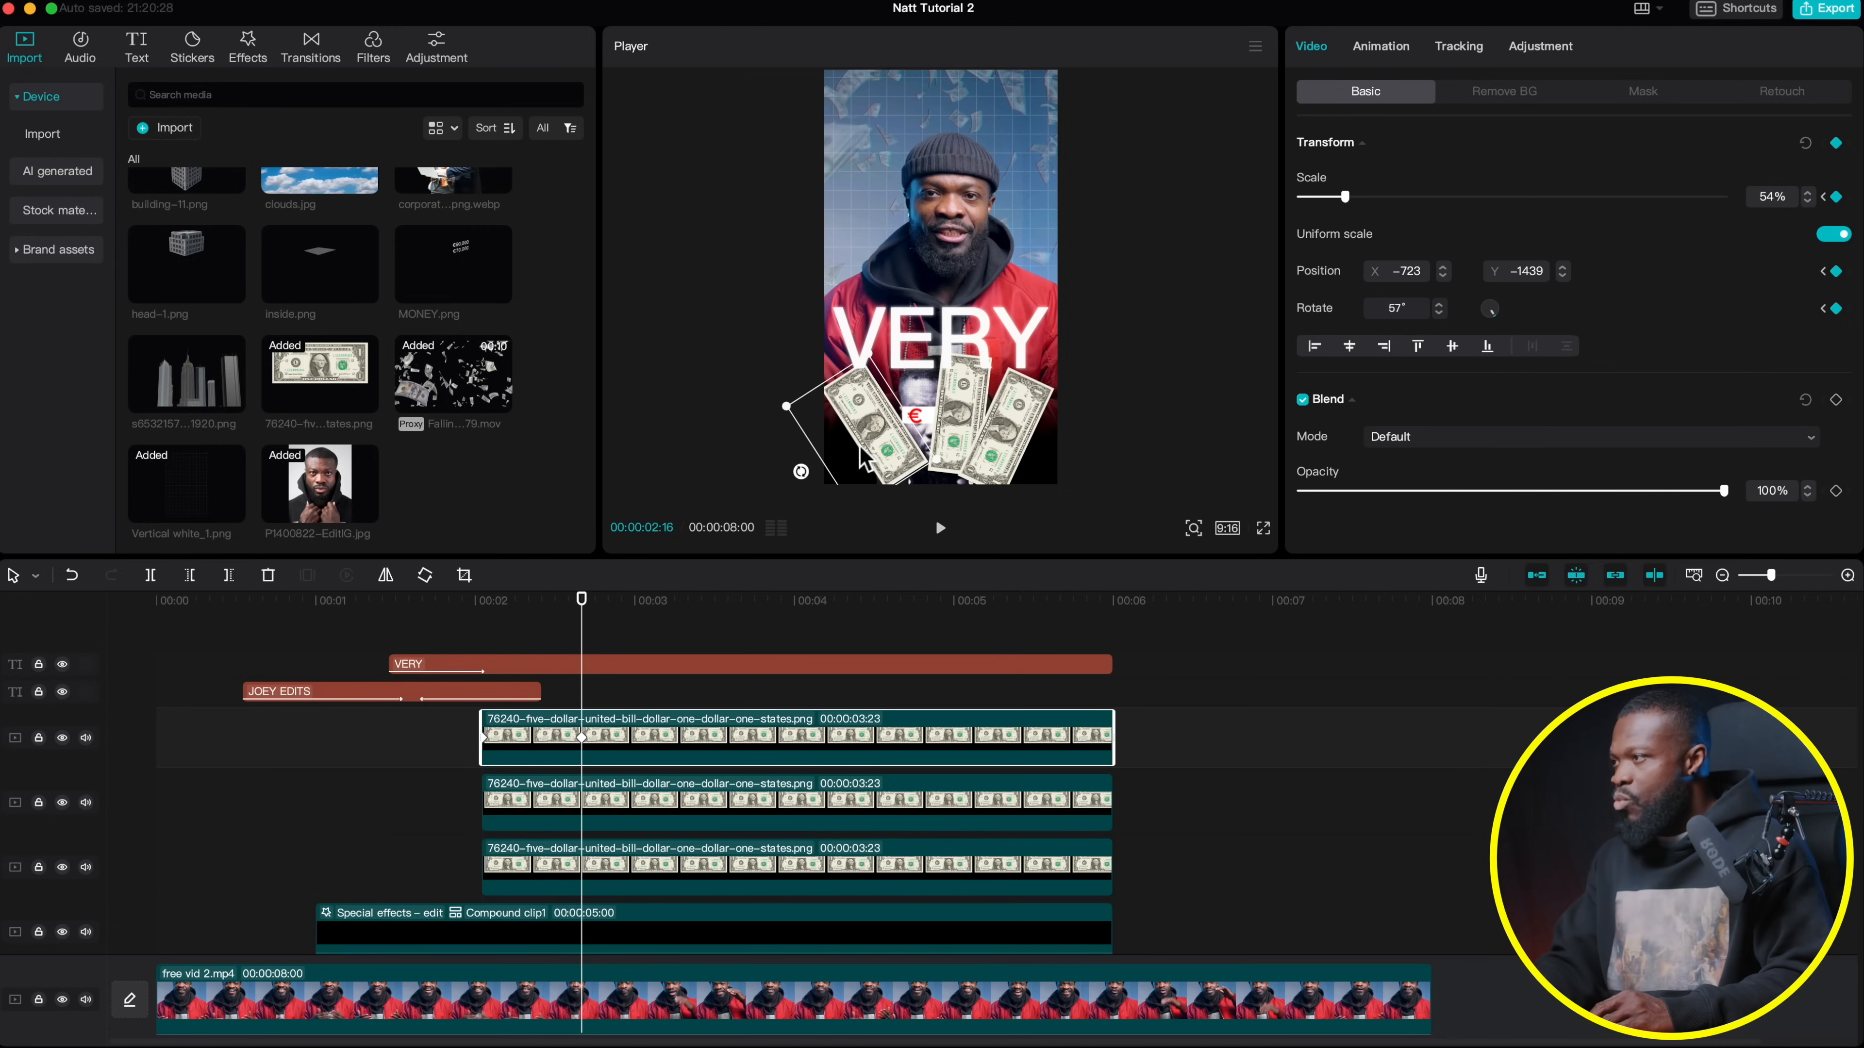
Make a fourth copy of the bill and fan it beside the others at 75°, X -343, Y -1231
{"action": "left_click_drag", "start_coordinate": [529, 743], "coordinate": [526, 760]}
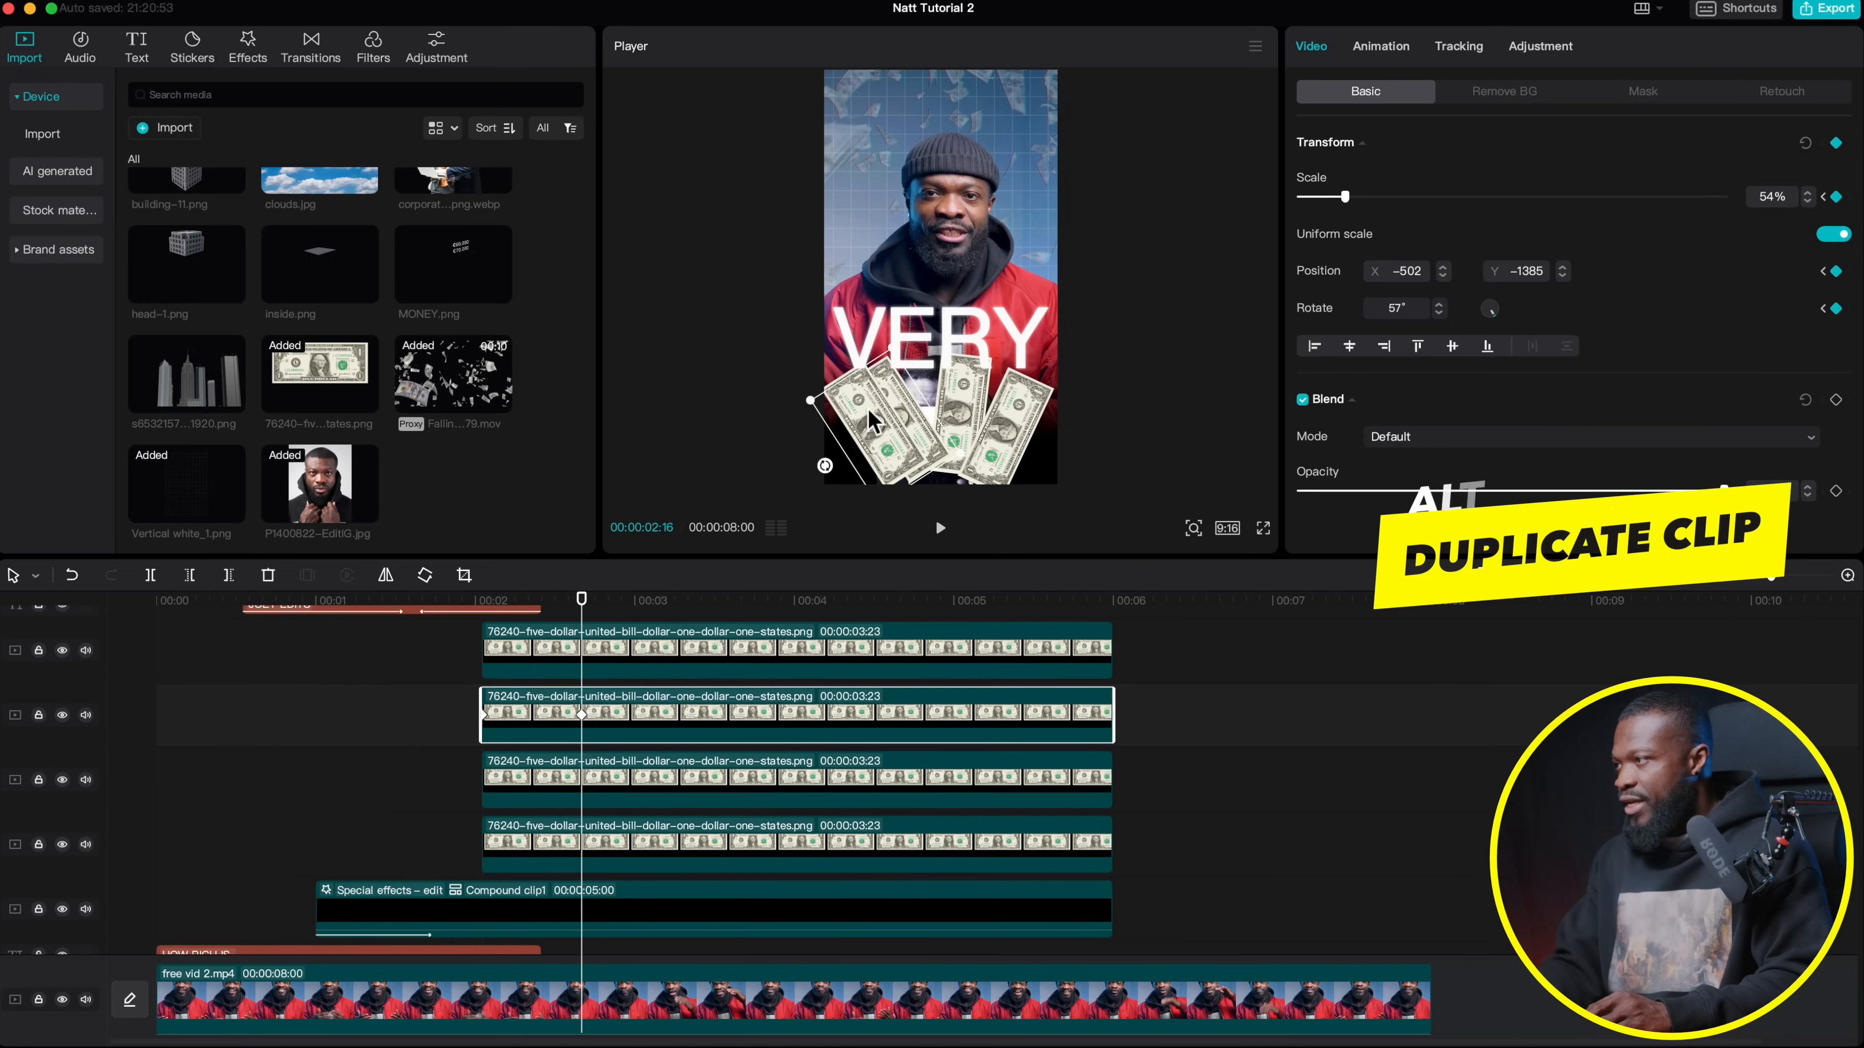
{"action": "mouse_move", "coordinate": [844, 414]}
{"action": "left_mouse_down"}
{"action": "mouse_move", "coordinate": [887, 402]}
{"action": "mouse_move", "coordinate": [841, 438]}
{"action": "left_mouse_up"}
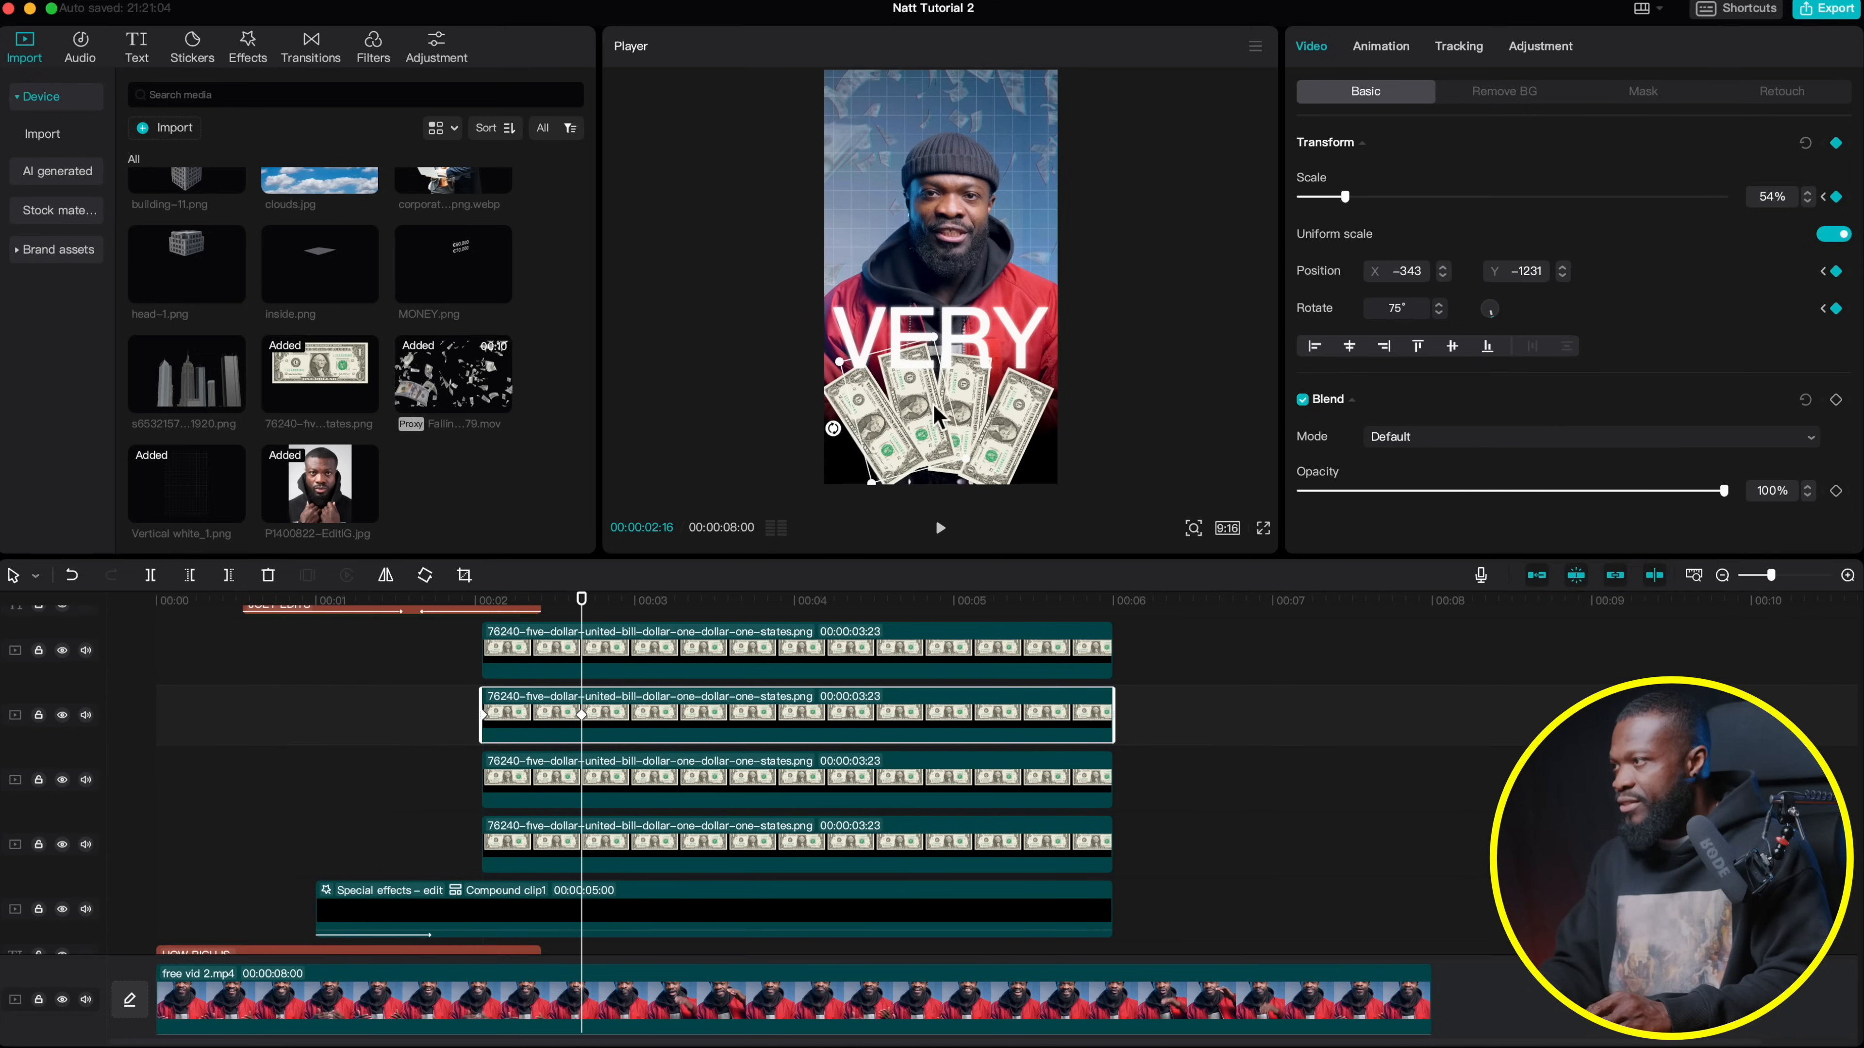
{"action": "left_click", "coordinate": [590, 669]}
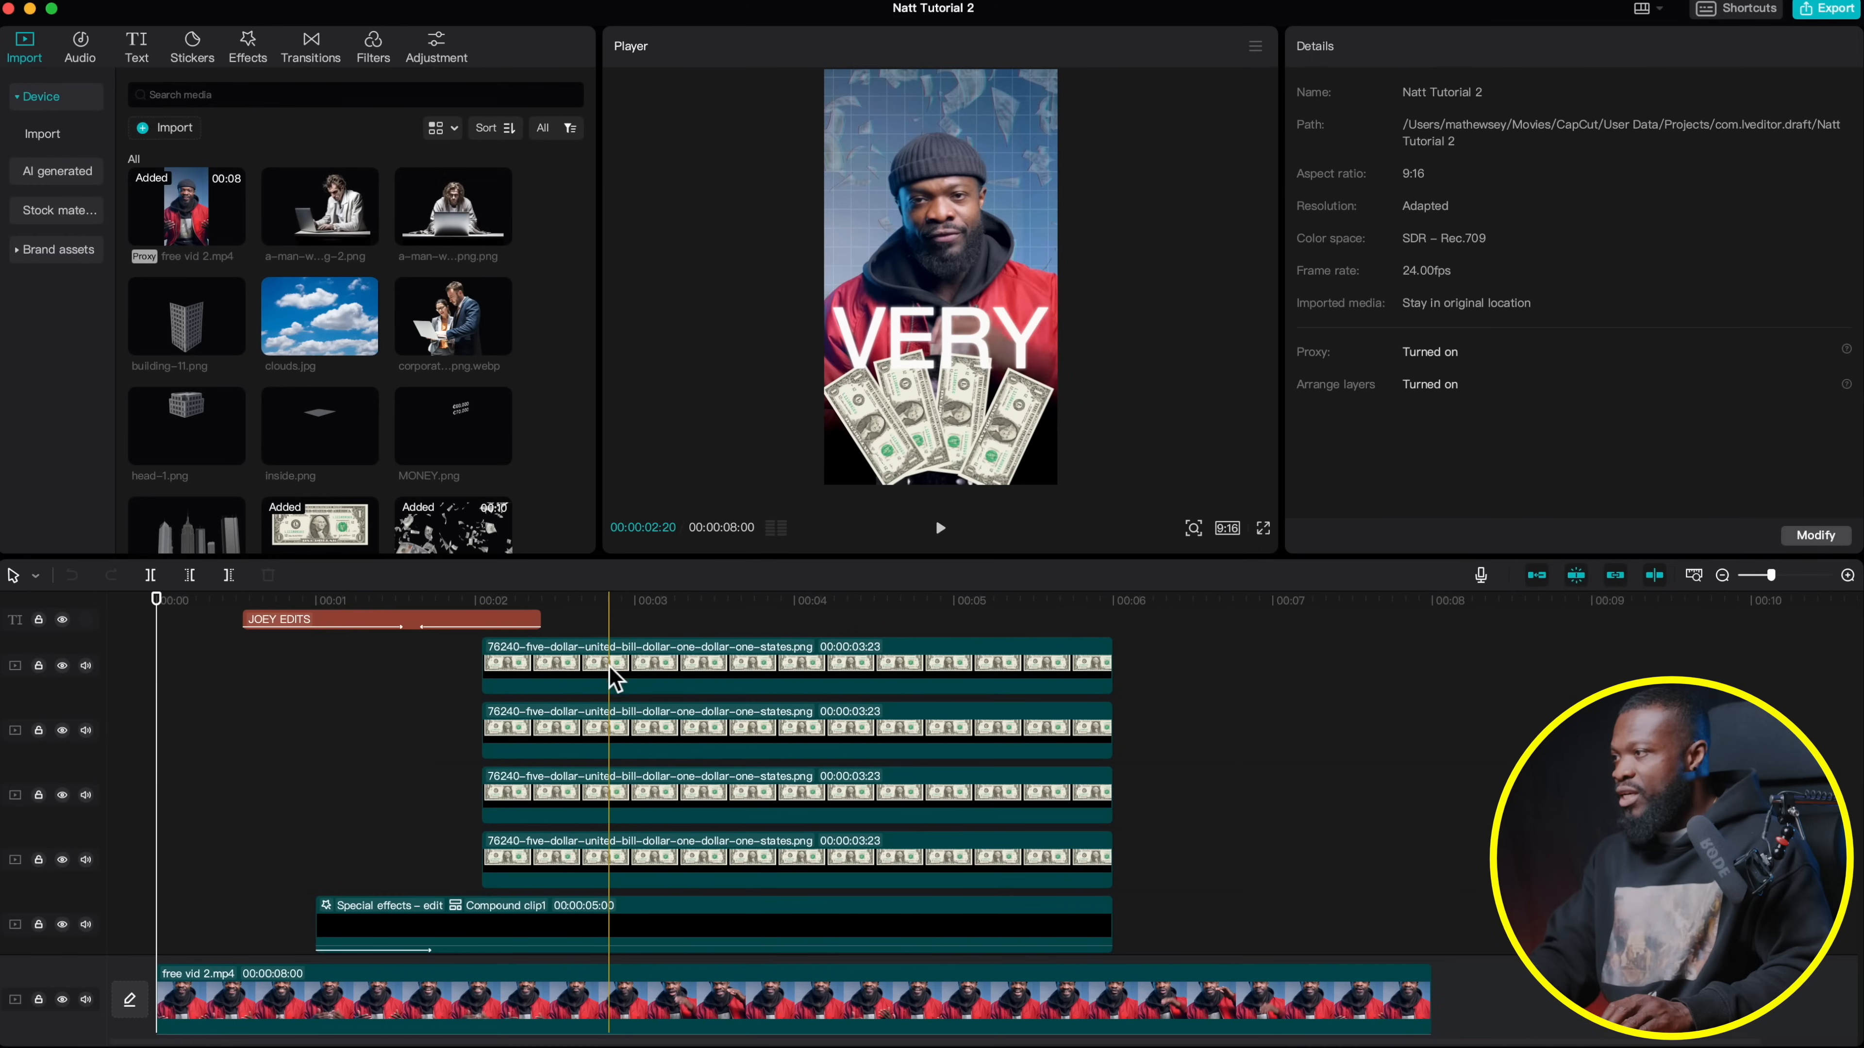
Combine the four dollar-bill clips into one compound clip
{"action": "left_click_drag", "start_coordinate": [1133, 888], "coordinate": [665, 654]}
{"action": "right_click", "coordinate": [625, 668]}
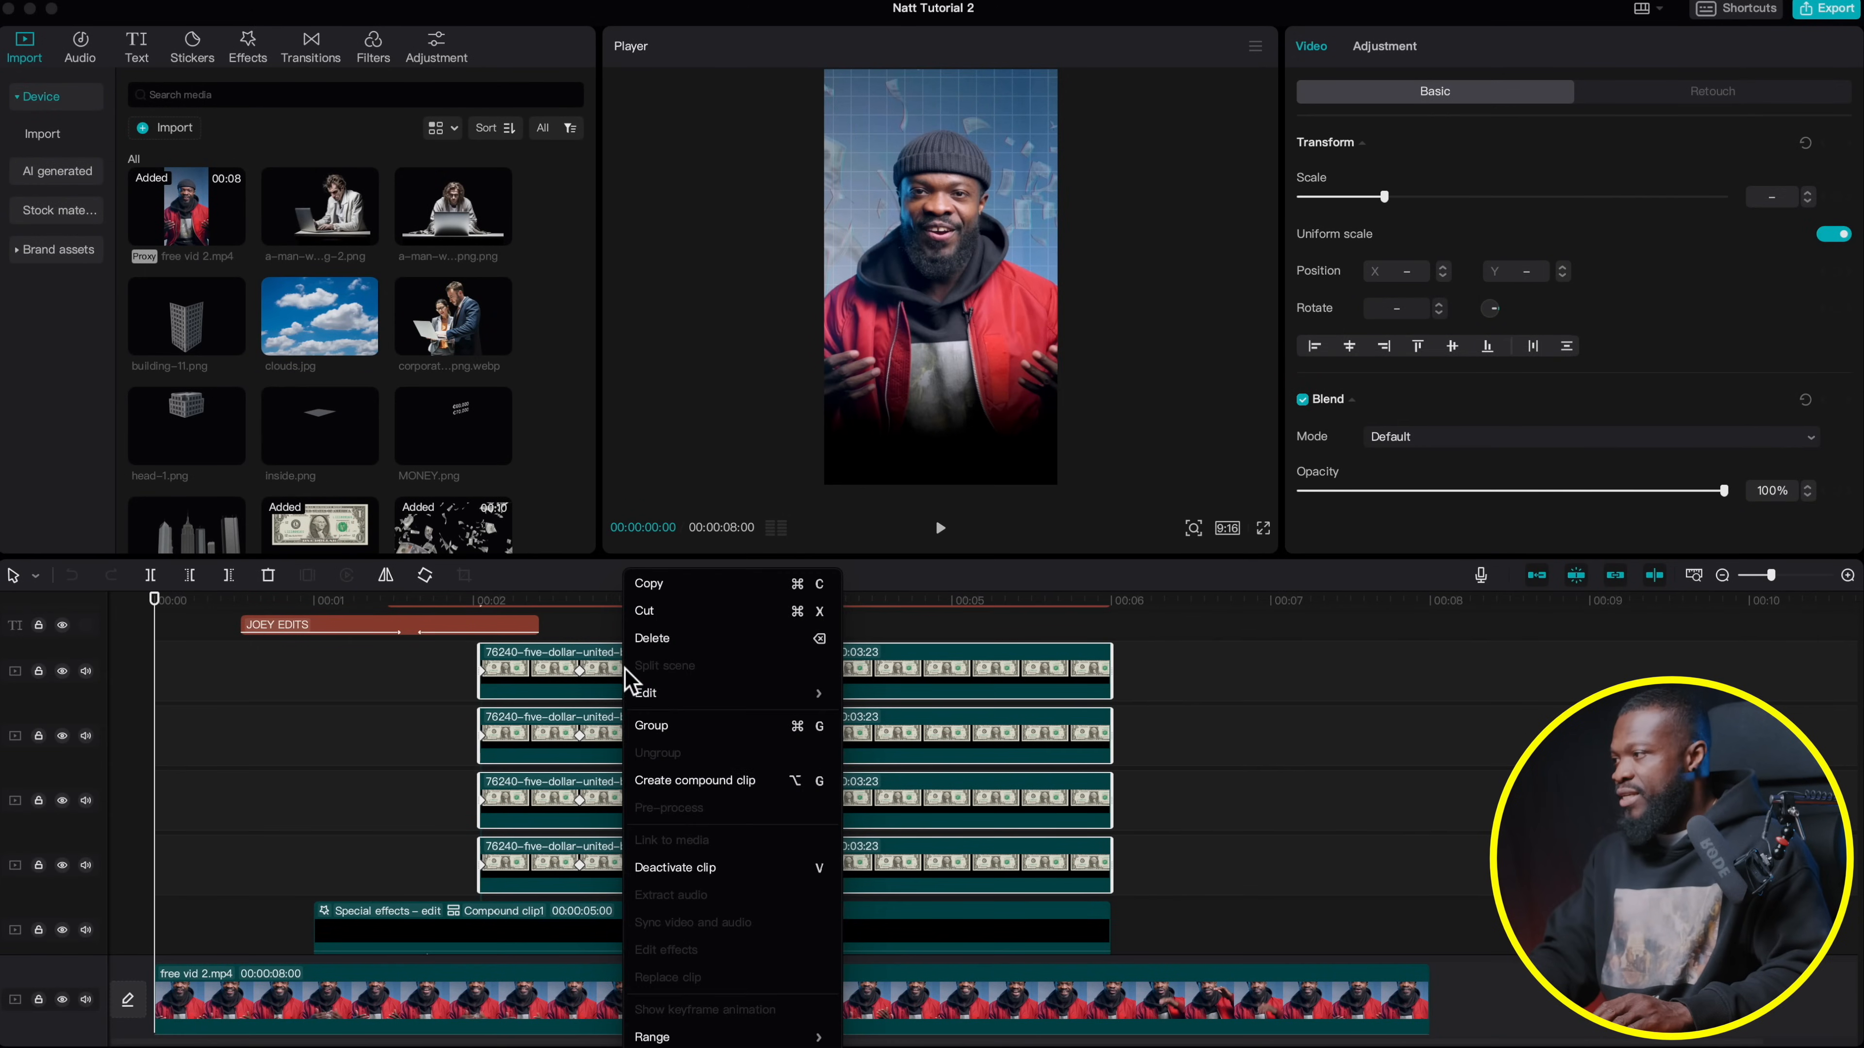
{"action": "left_click", "coordinate": [682, 793]}
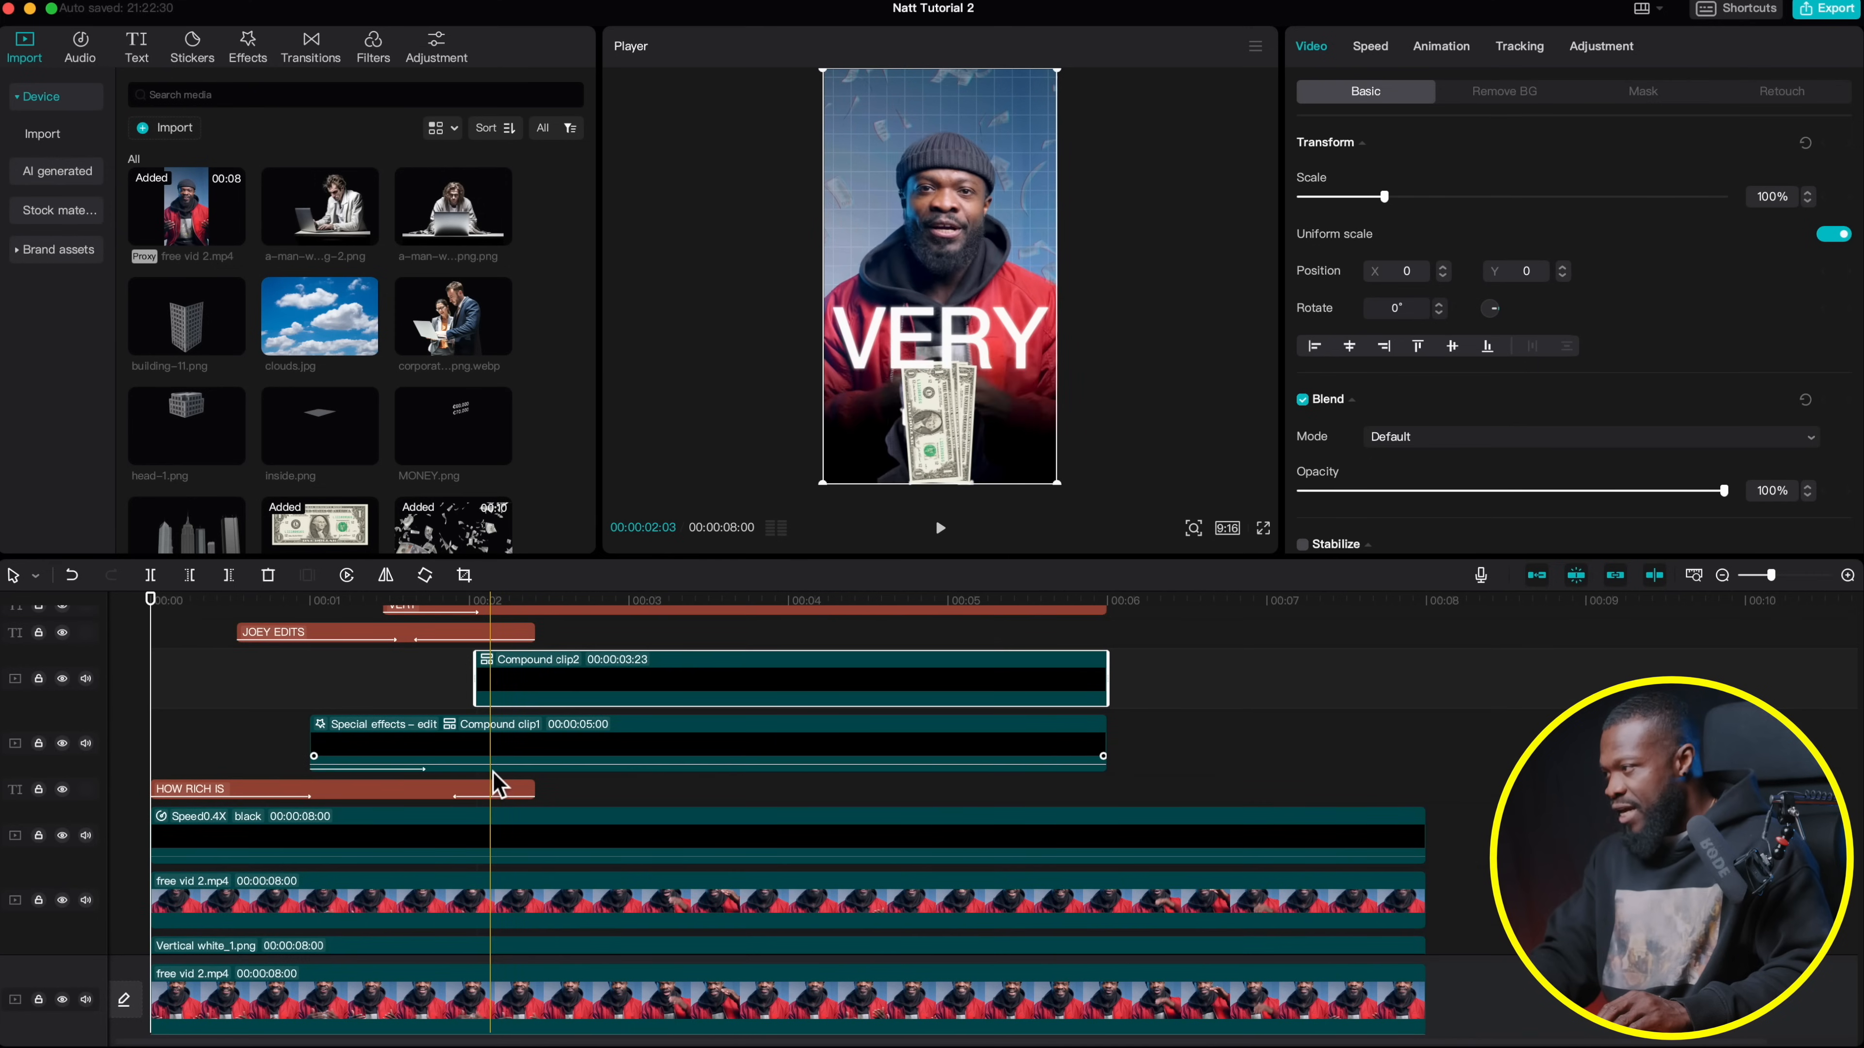
Move the dollar-bill compound clip to the track beneath the portrait compound clip and lower its opacity to 77%
{"action": "left_click_drag", "start_coordinate": [518, 680], "coordinate": [501, 716]}
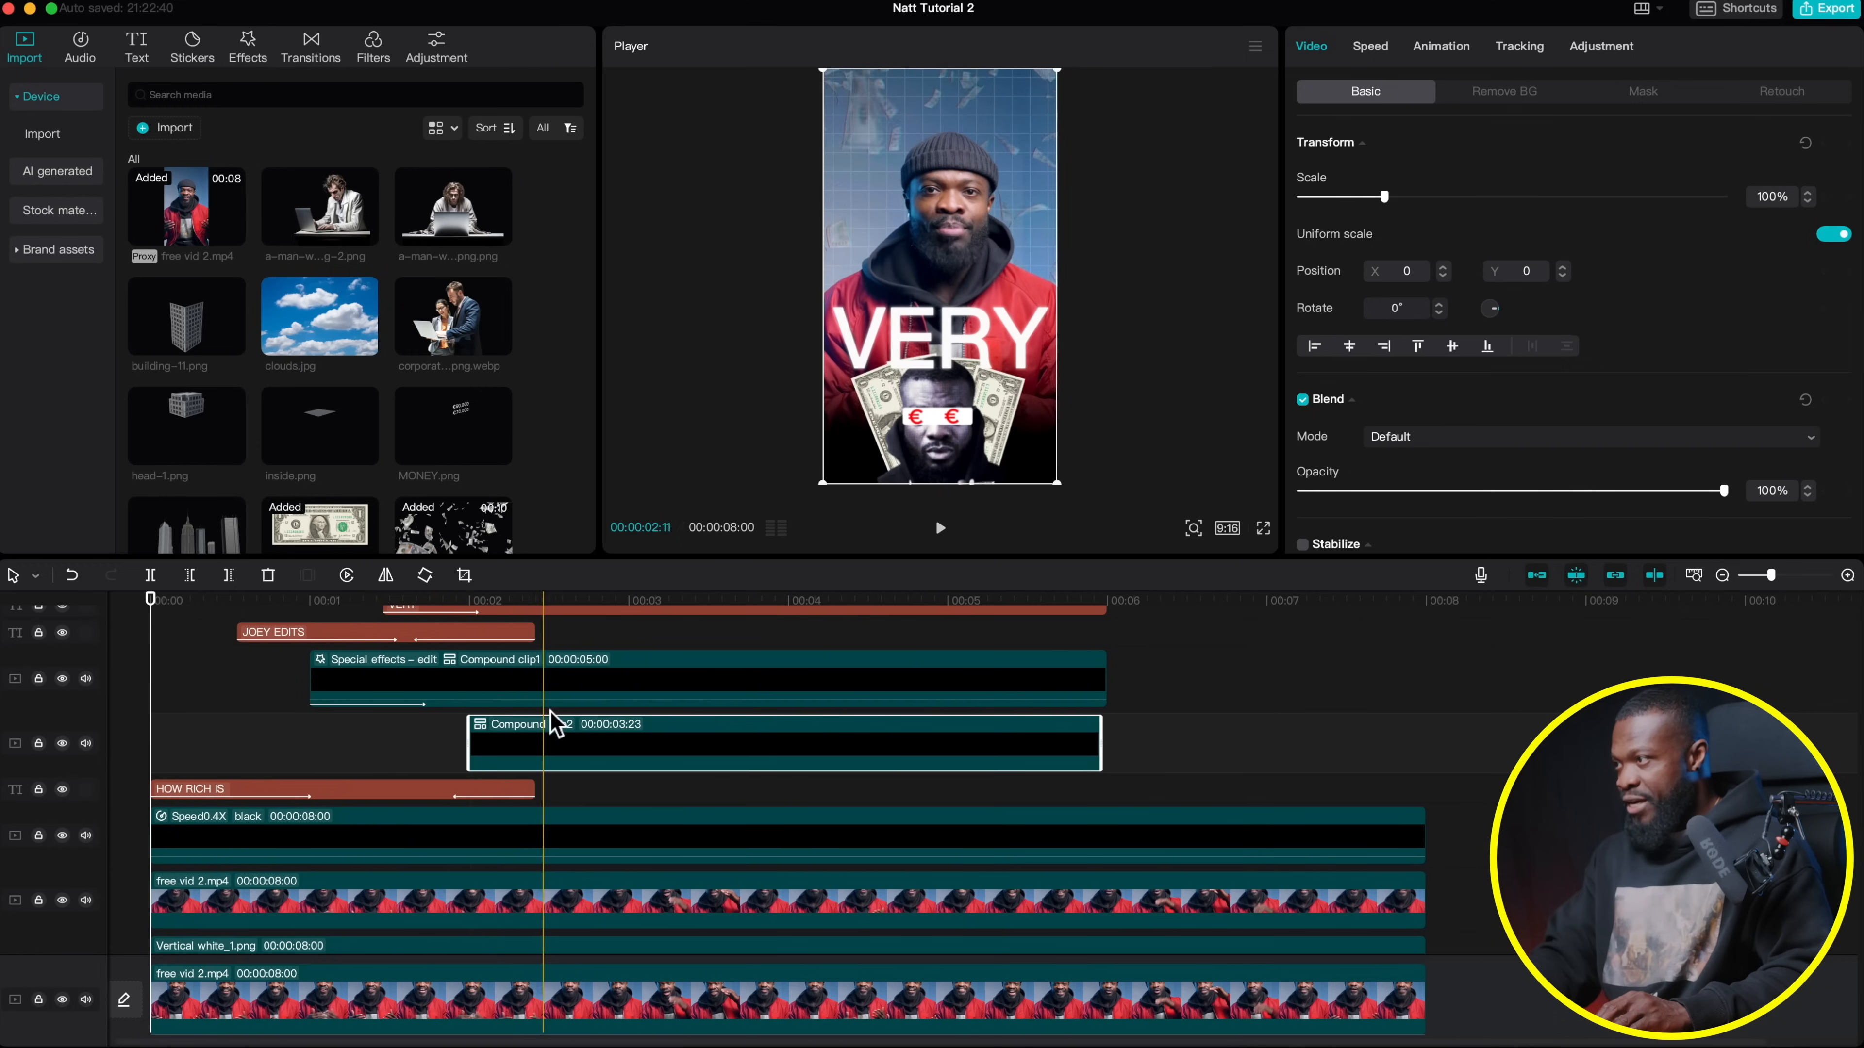
{"action": "left_click", "coordinate": [630, 749]}
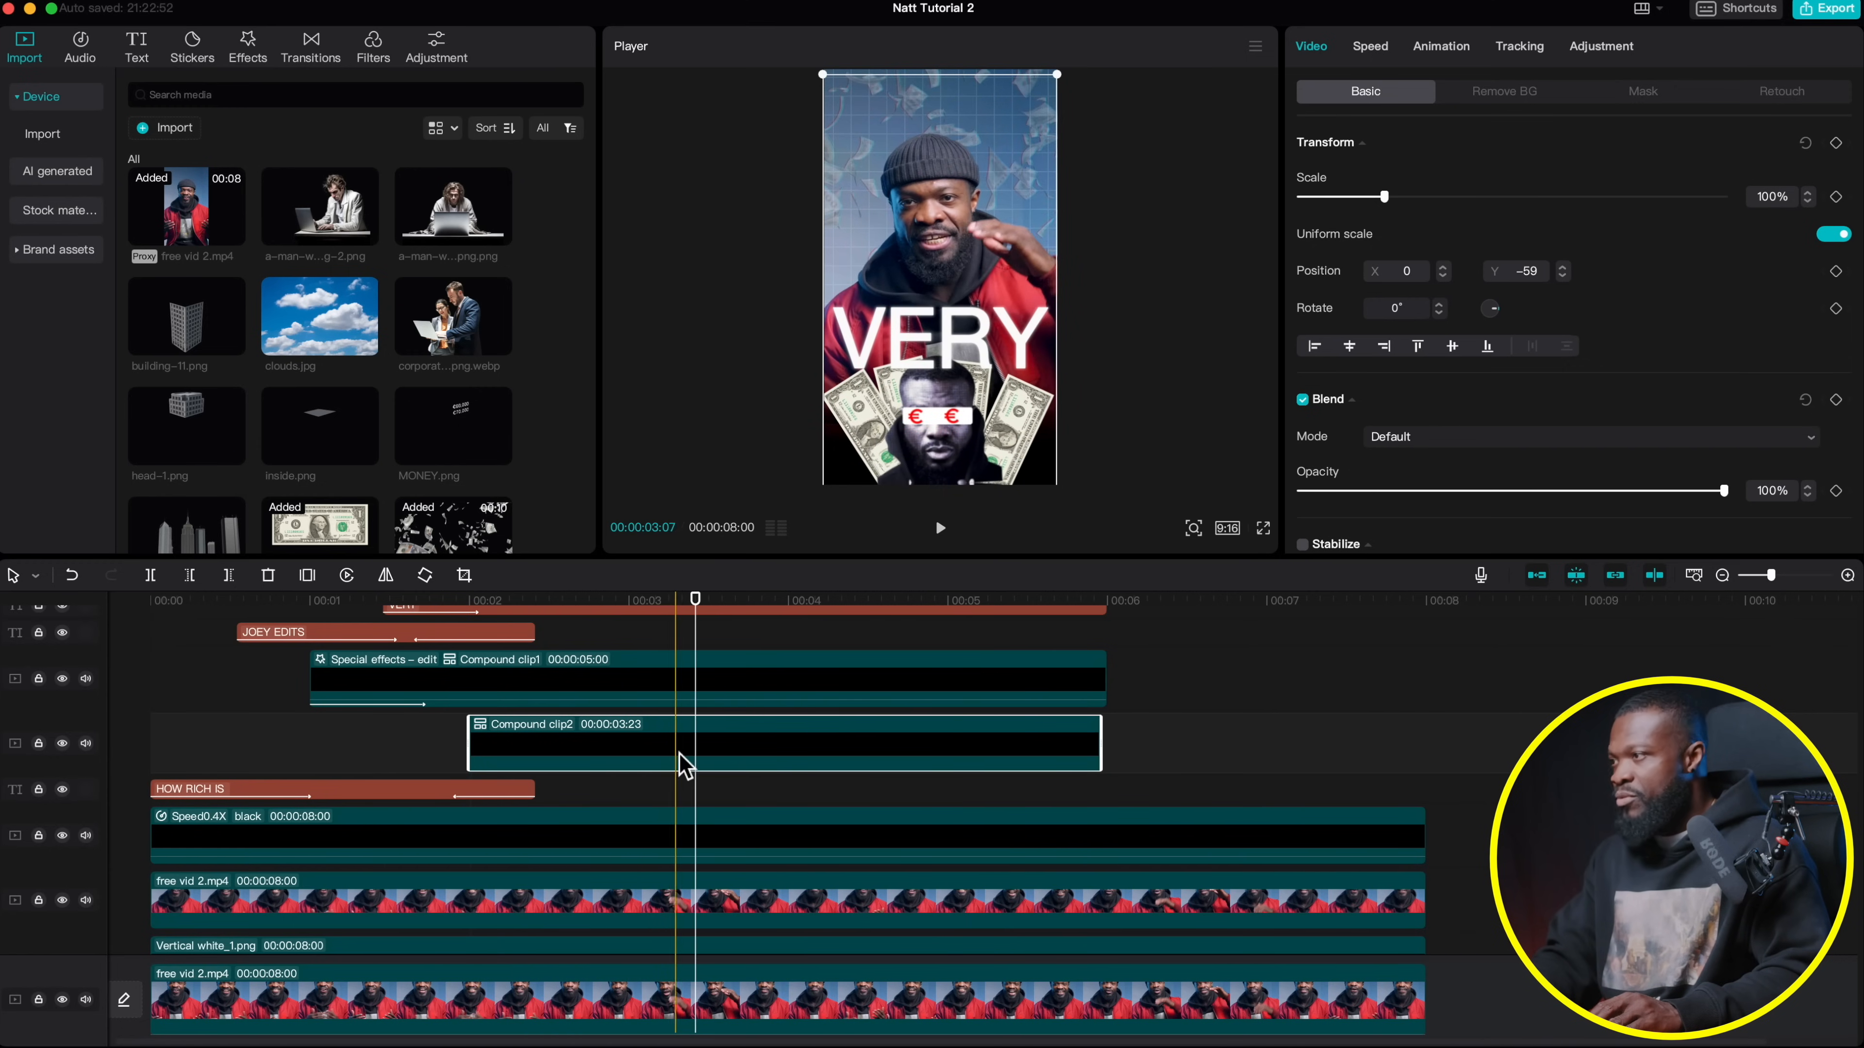
{"action": "scroll", "coordinate": [1370, 431], "scroll_direction": "down", "scroll_amount": 2}
{"action": "scroll", "coordinate": [1369, 432], "scroll_direction": "down", "scroll_amount": 1}
{"action": "left_click_drag", "start_coordinate": [1504, 437], "coordinate": [1533, 436]}
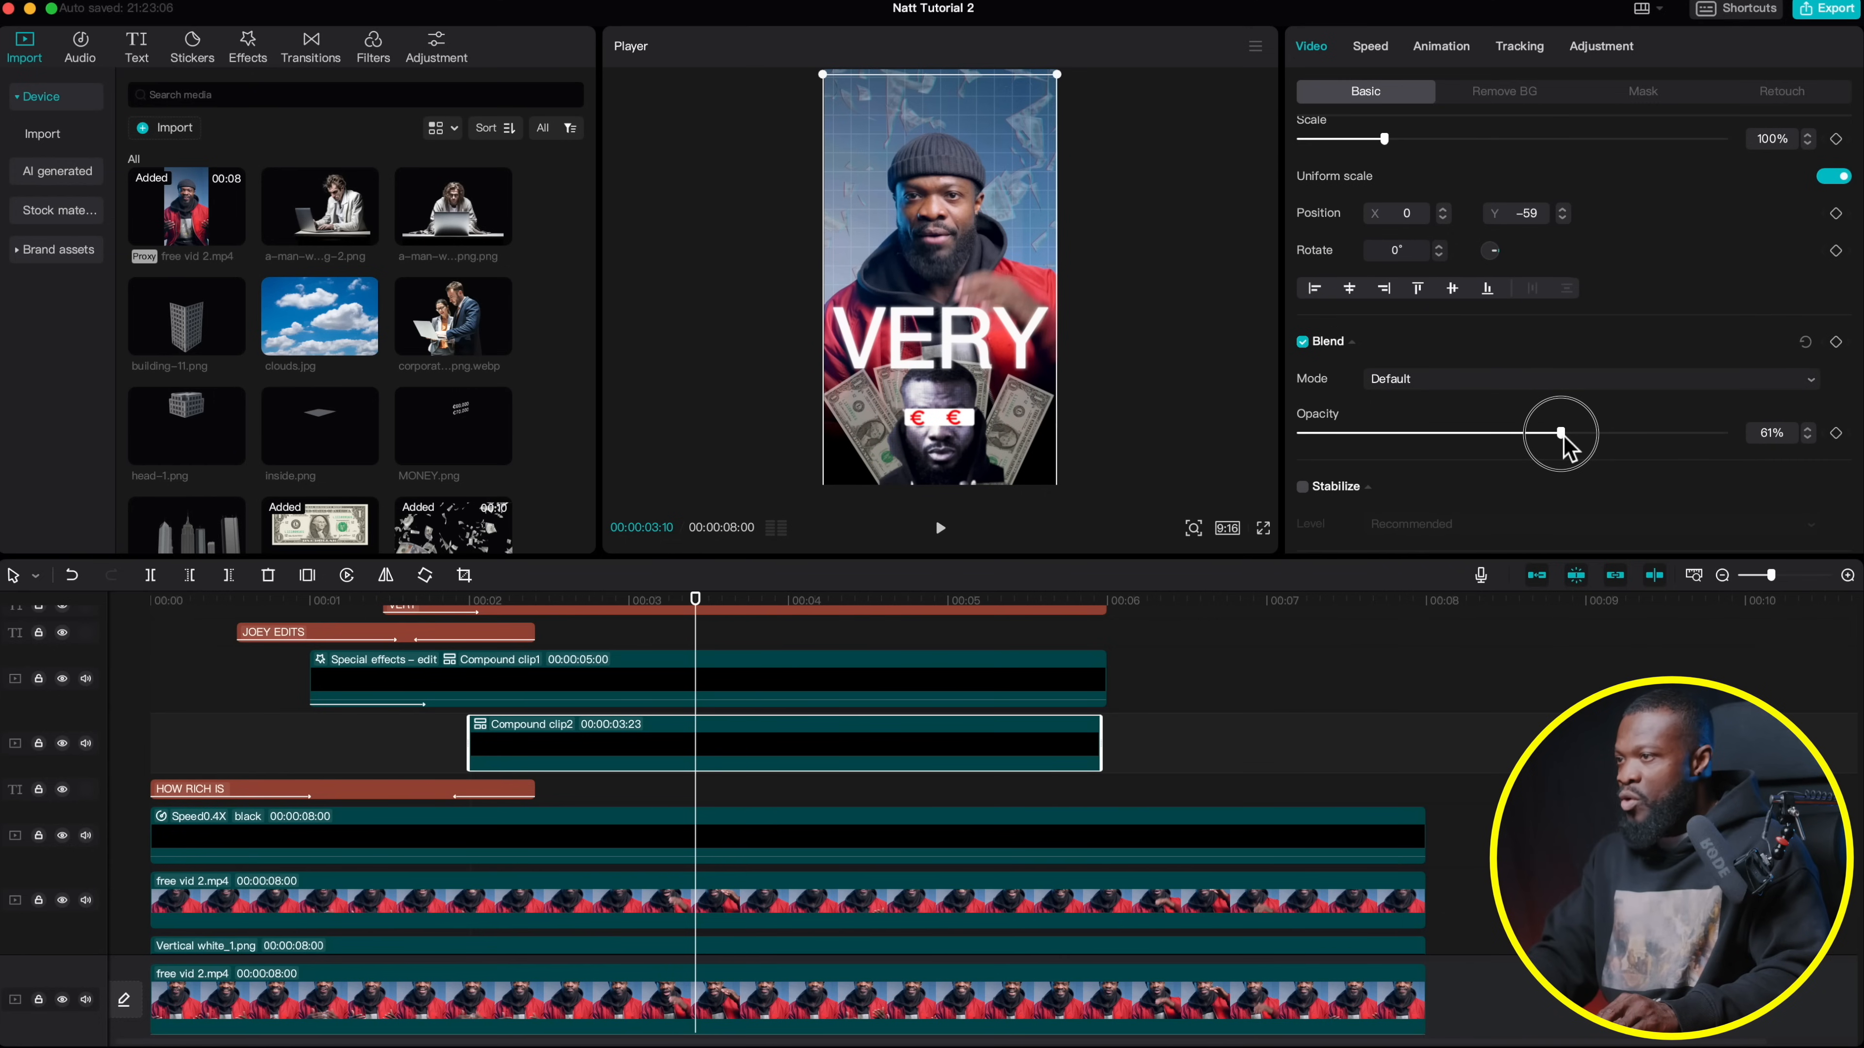
{"action": "left_click_drag", "start_coordinate": [1593, 433], "coordinate": [1609, 434]}
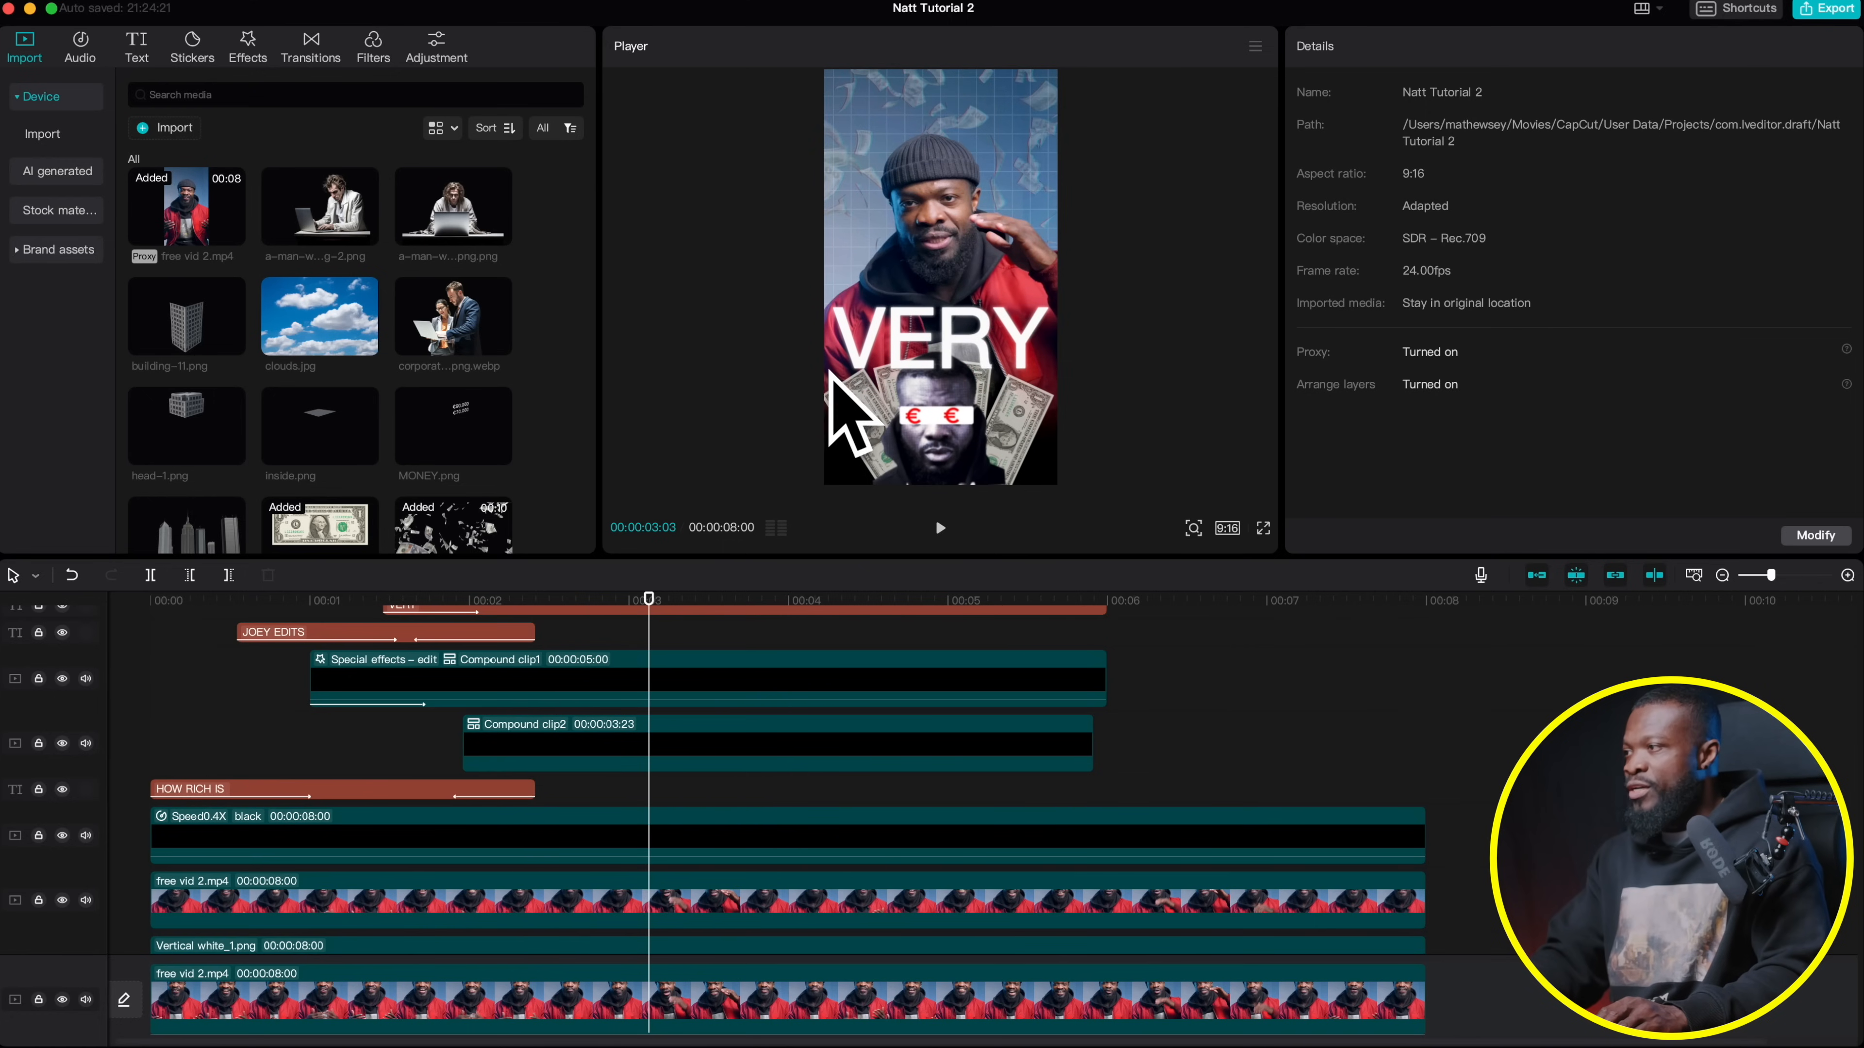
Trim the end of the VERY title to about 00:00:03:14 and apply the Zoom In 2 exit animation
{"action": "scroll", "coordinate": [653, 695], "scroll_direction": "up", "scroll_amount": 2}
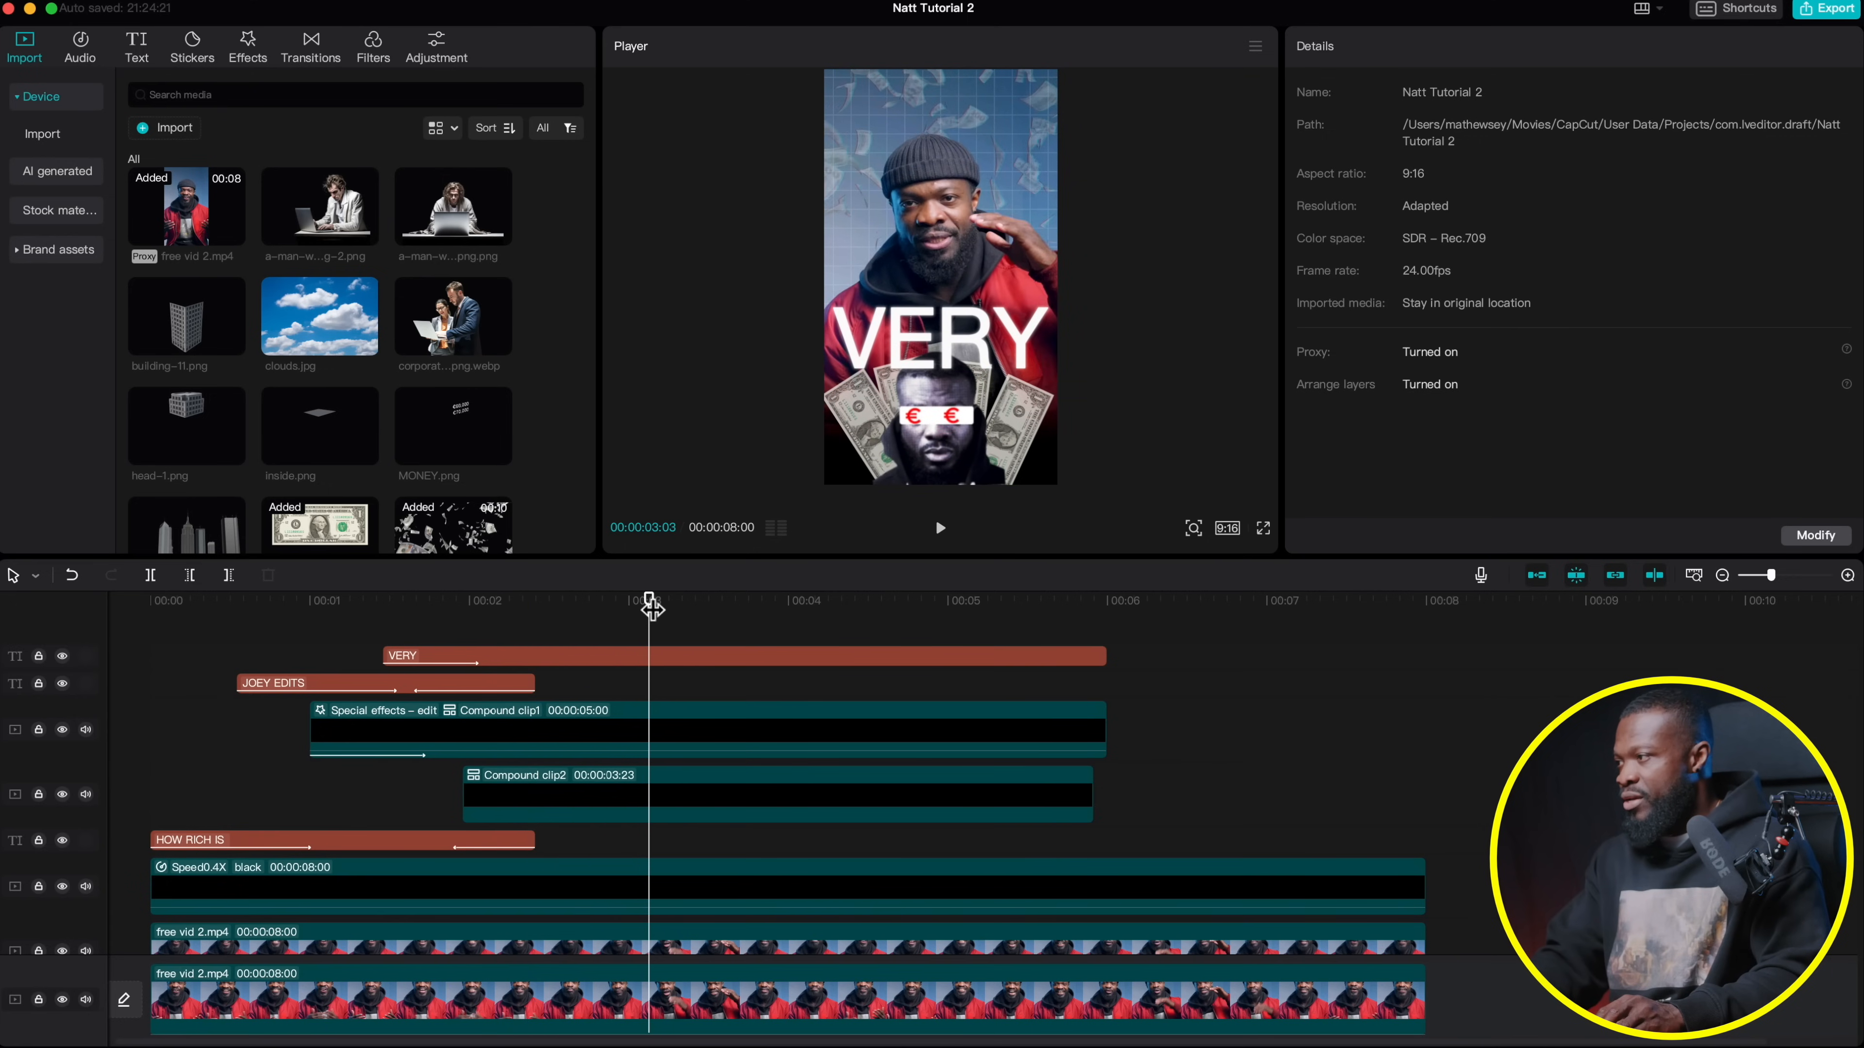
{"action": "left_click_drag", "start_coordinate": [1104, 656], "coordinate": [702, 656]}
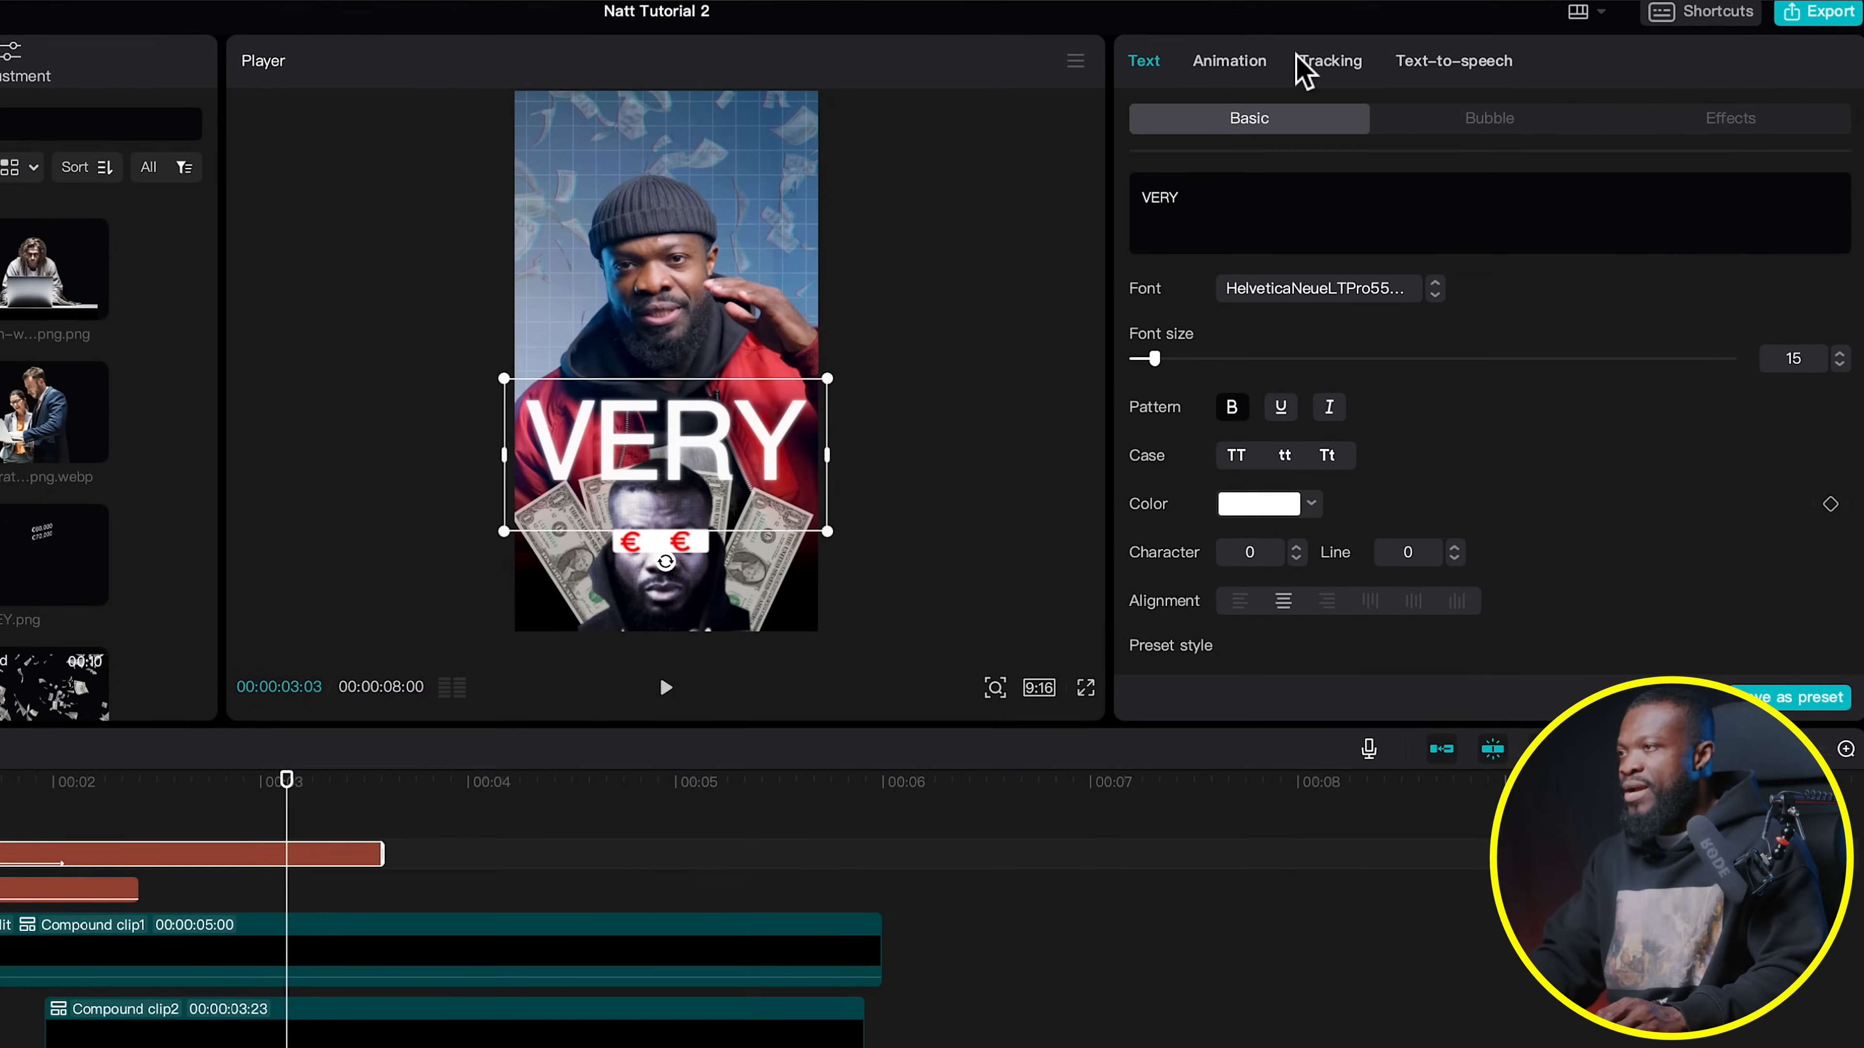
{"action": "left_click", "coordinate": [1224, 67]}
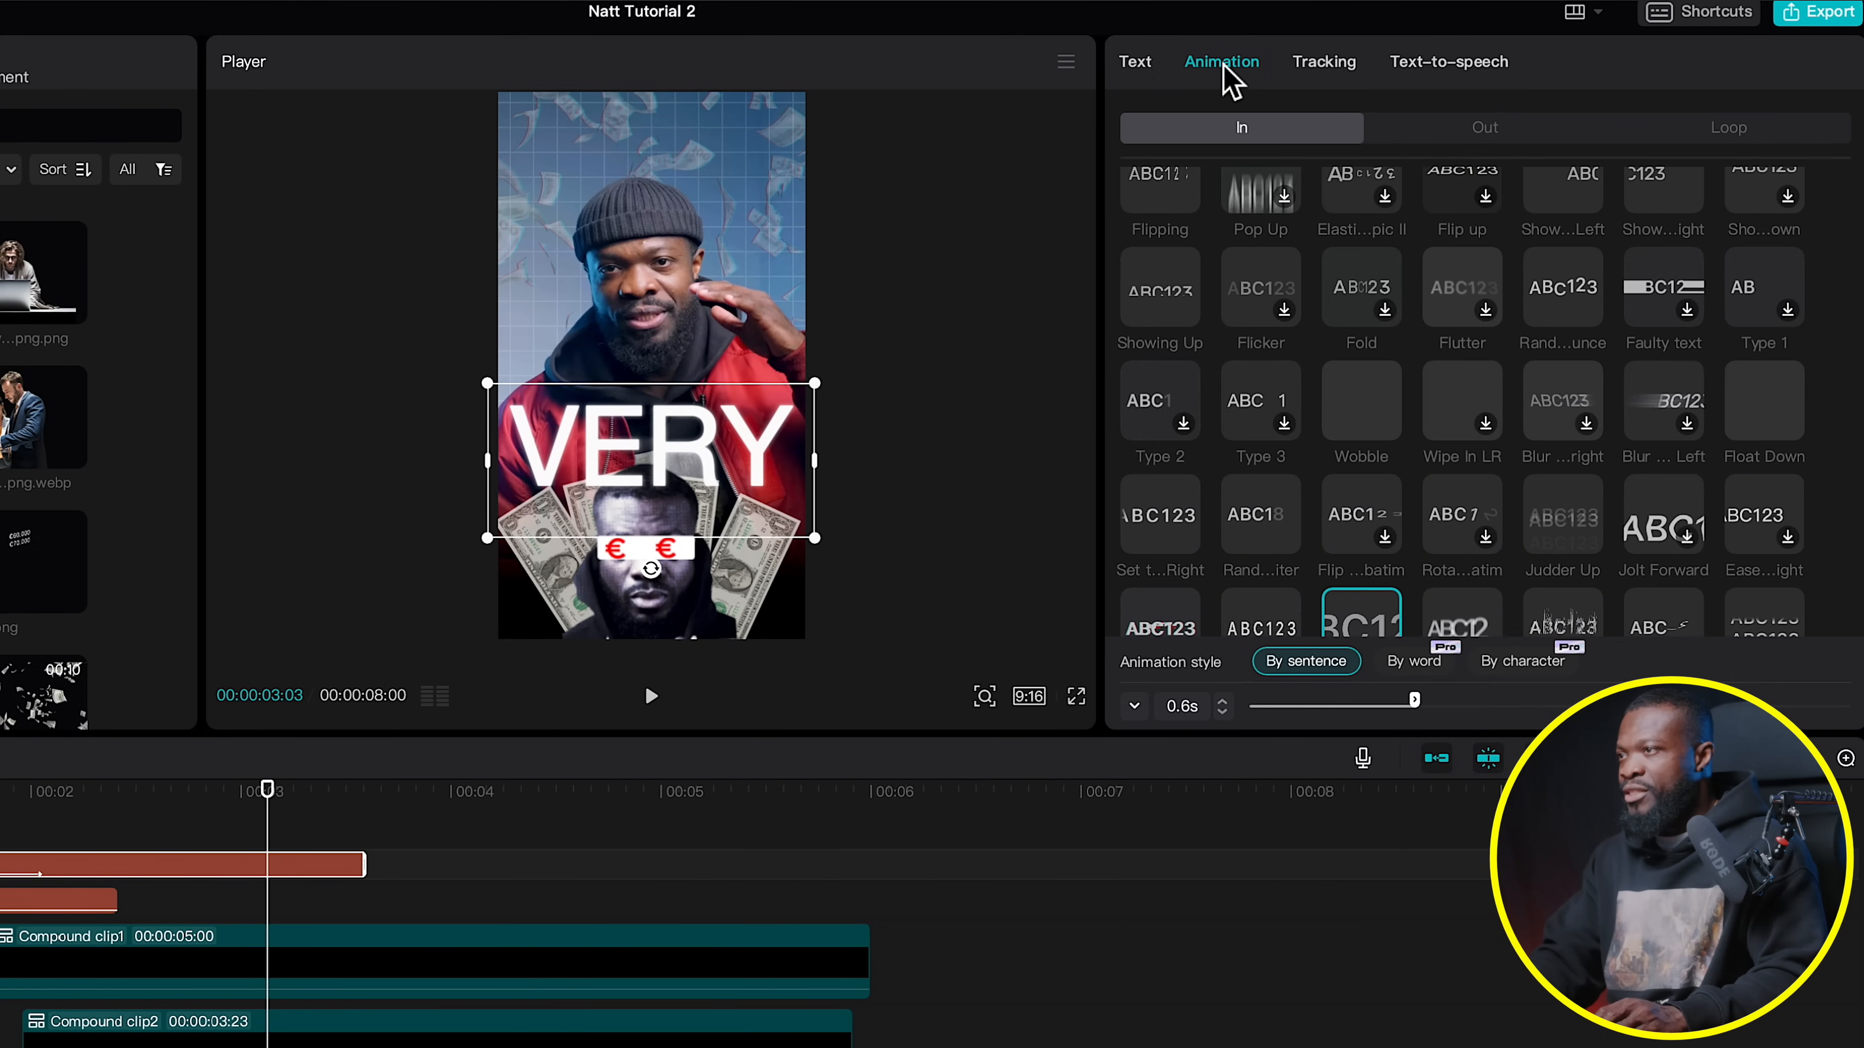
{"action": "left_click", "coordinate": [1477, 138]}
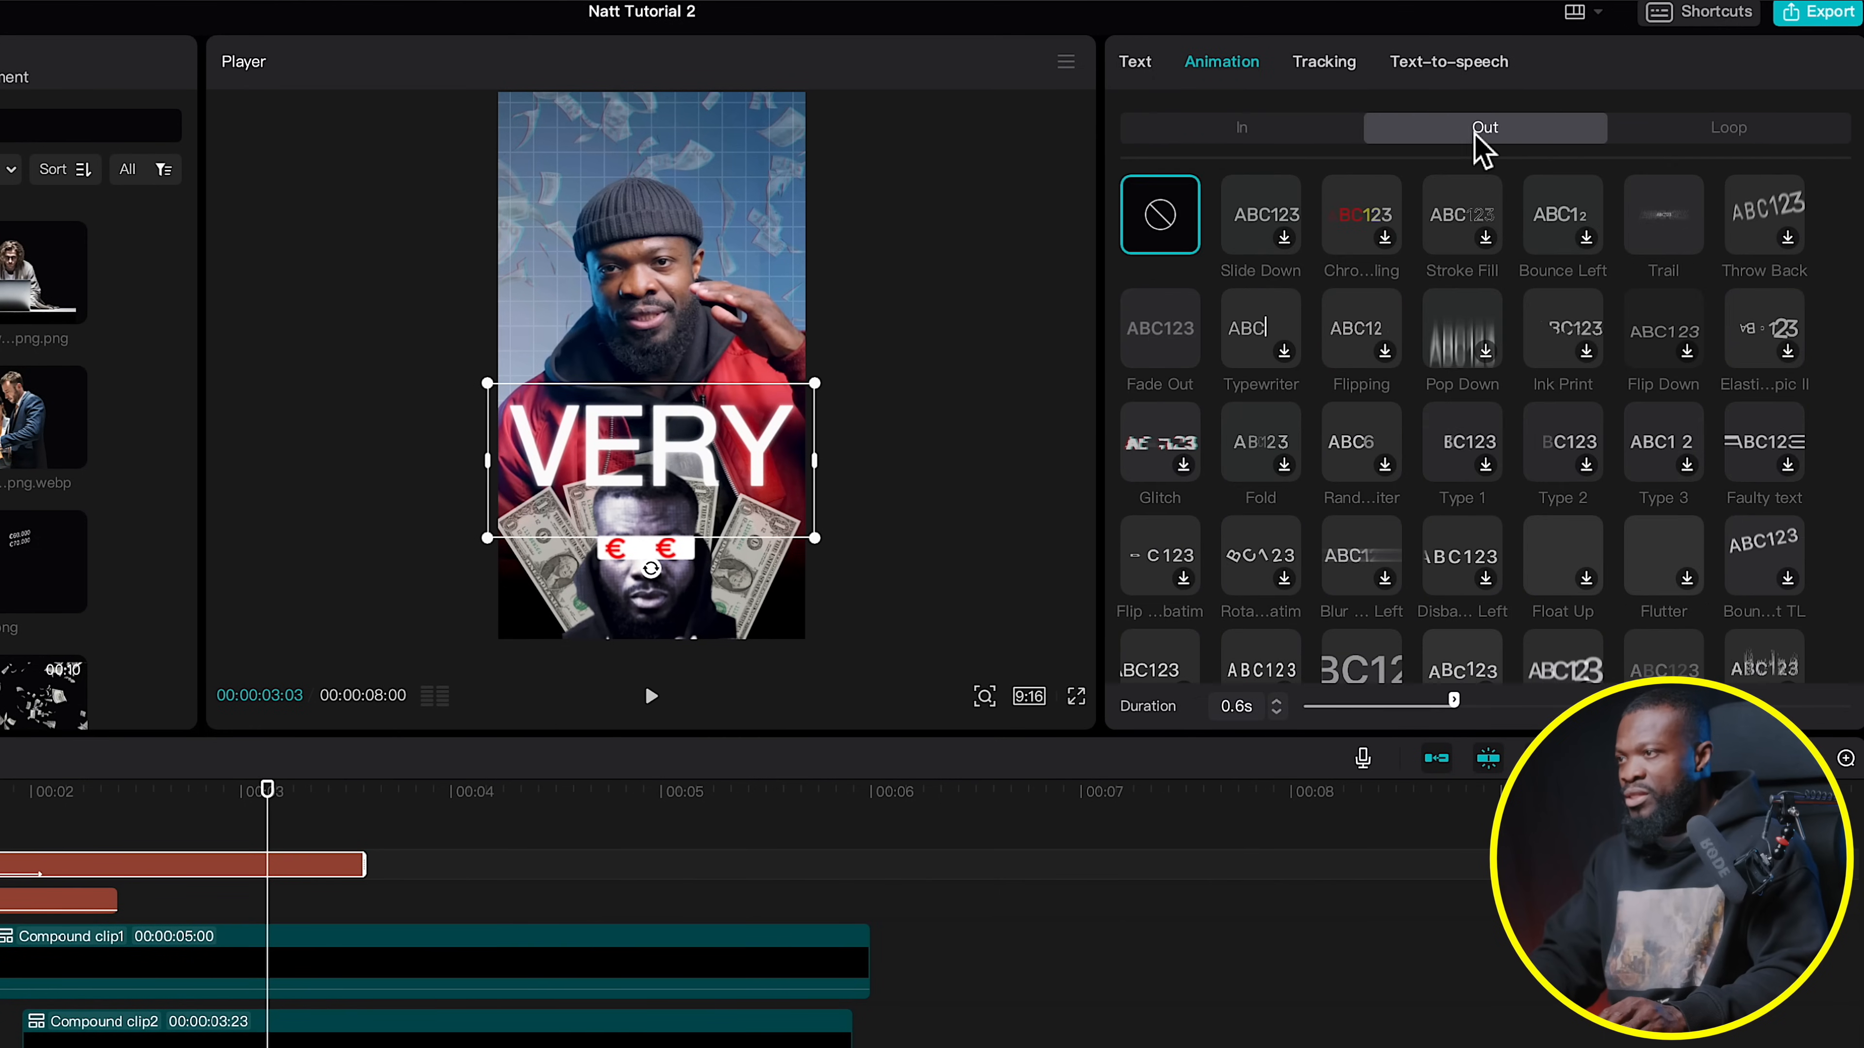
{"action": "scroll", "coordinate": [1429, 554], "scroll_direction": "down", "scroll_amount": 10}
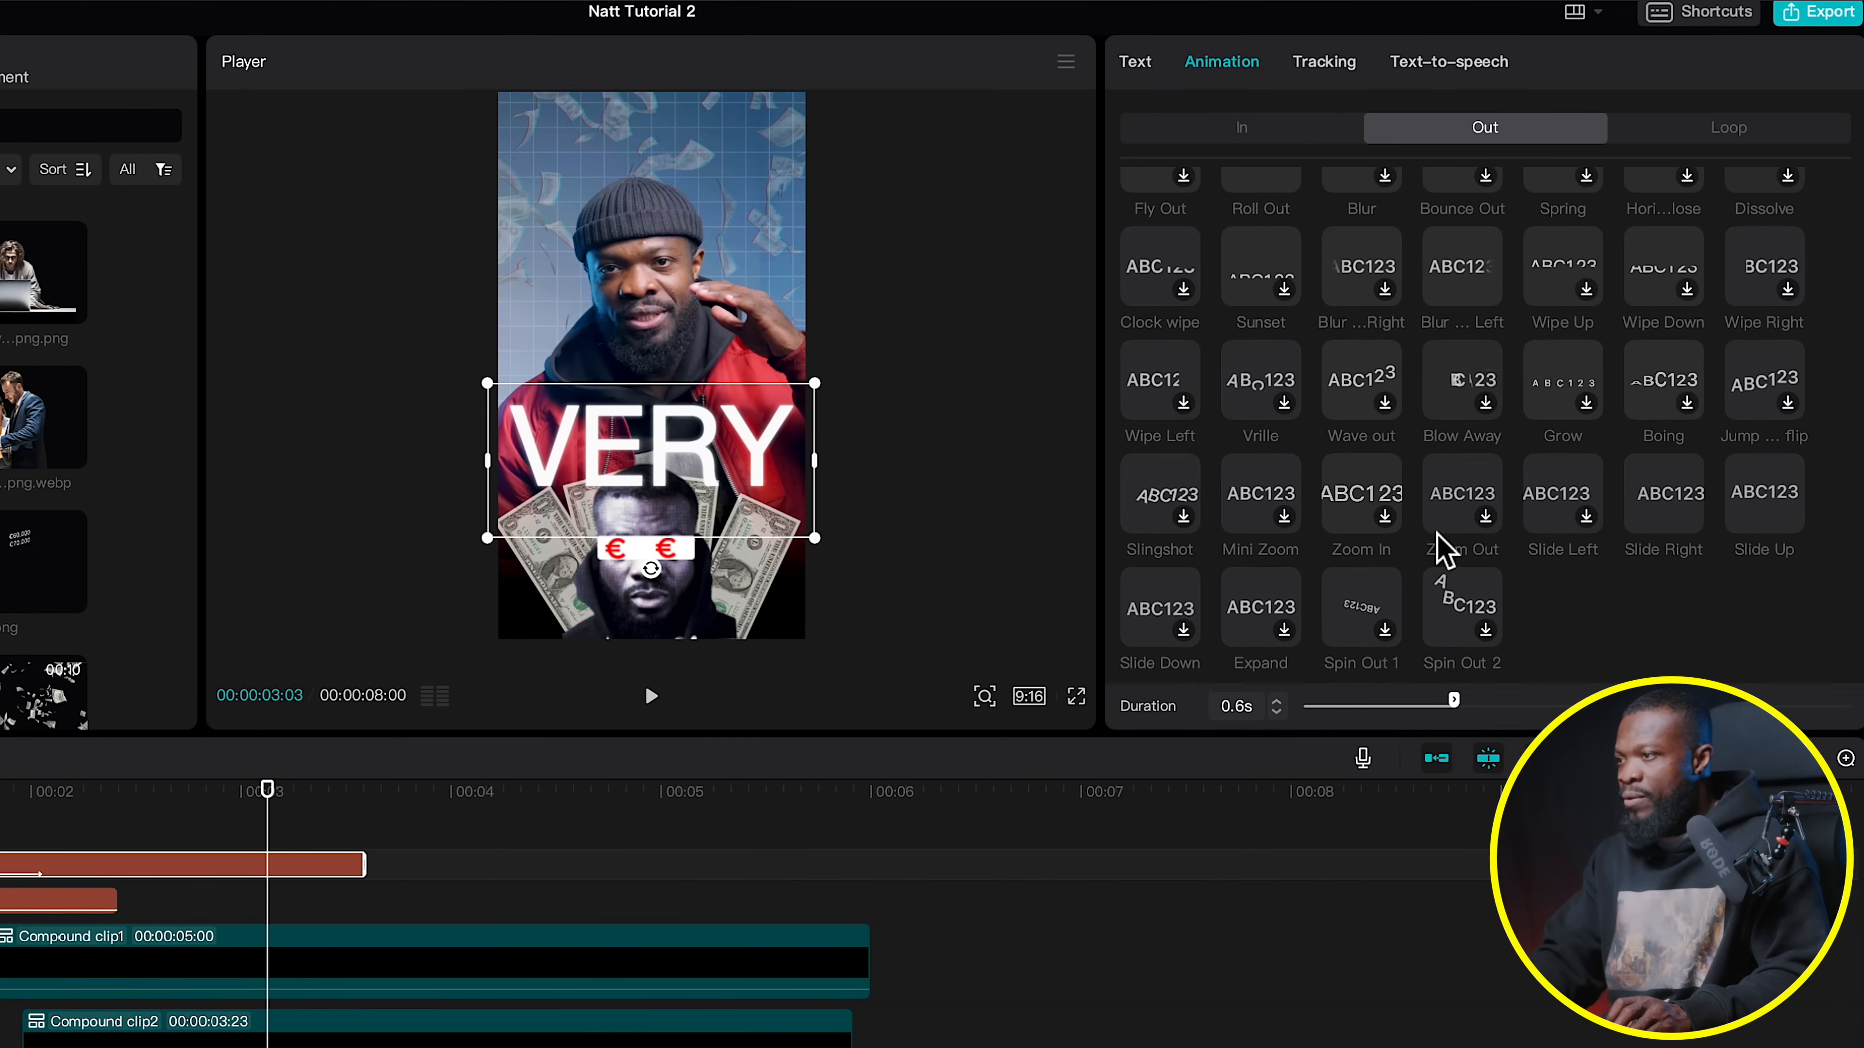
{"action": "scroll", "coordinate": [1394, 514], "scroll_direction": "up", "scroll_amount": 5}
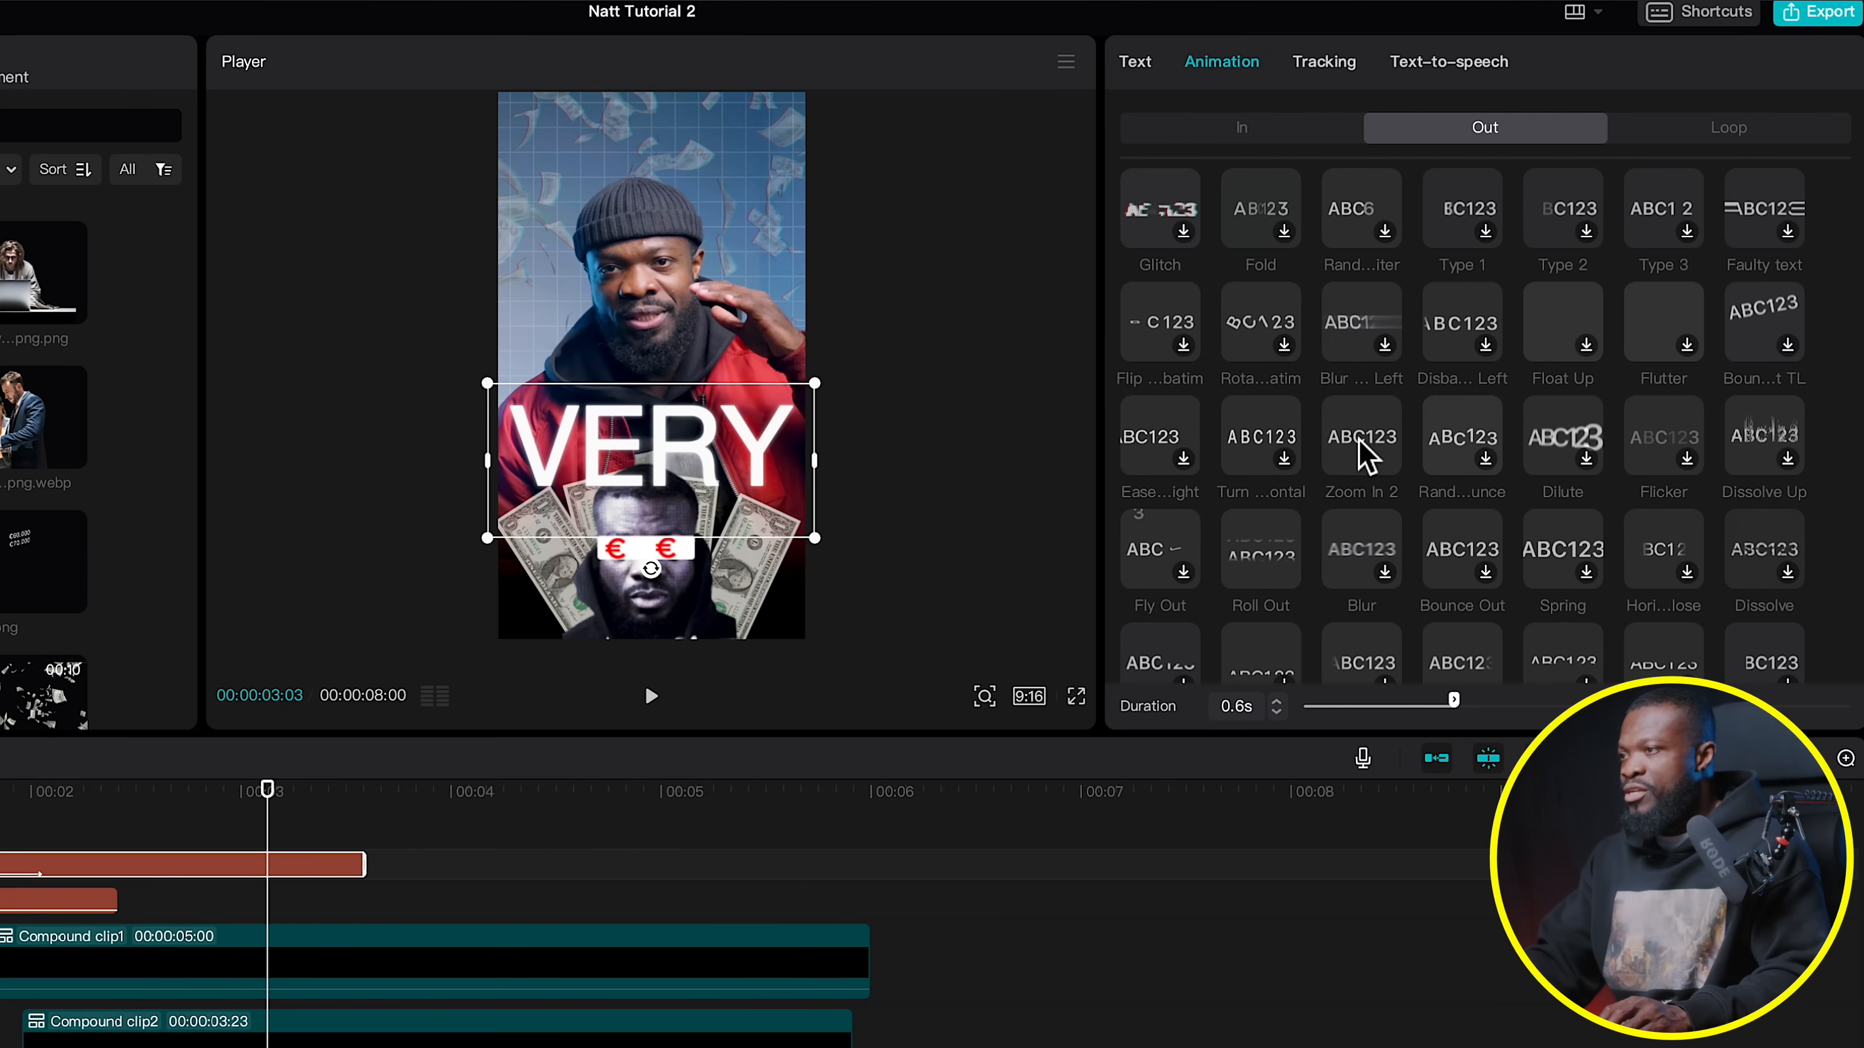
{"action": "left_click", "coordinate": [1361, 455]}
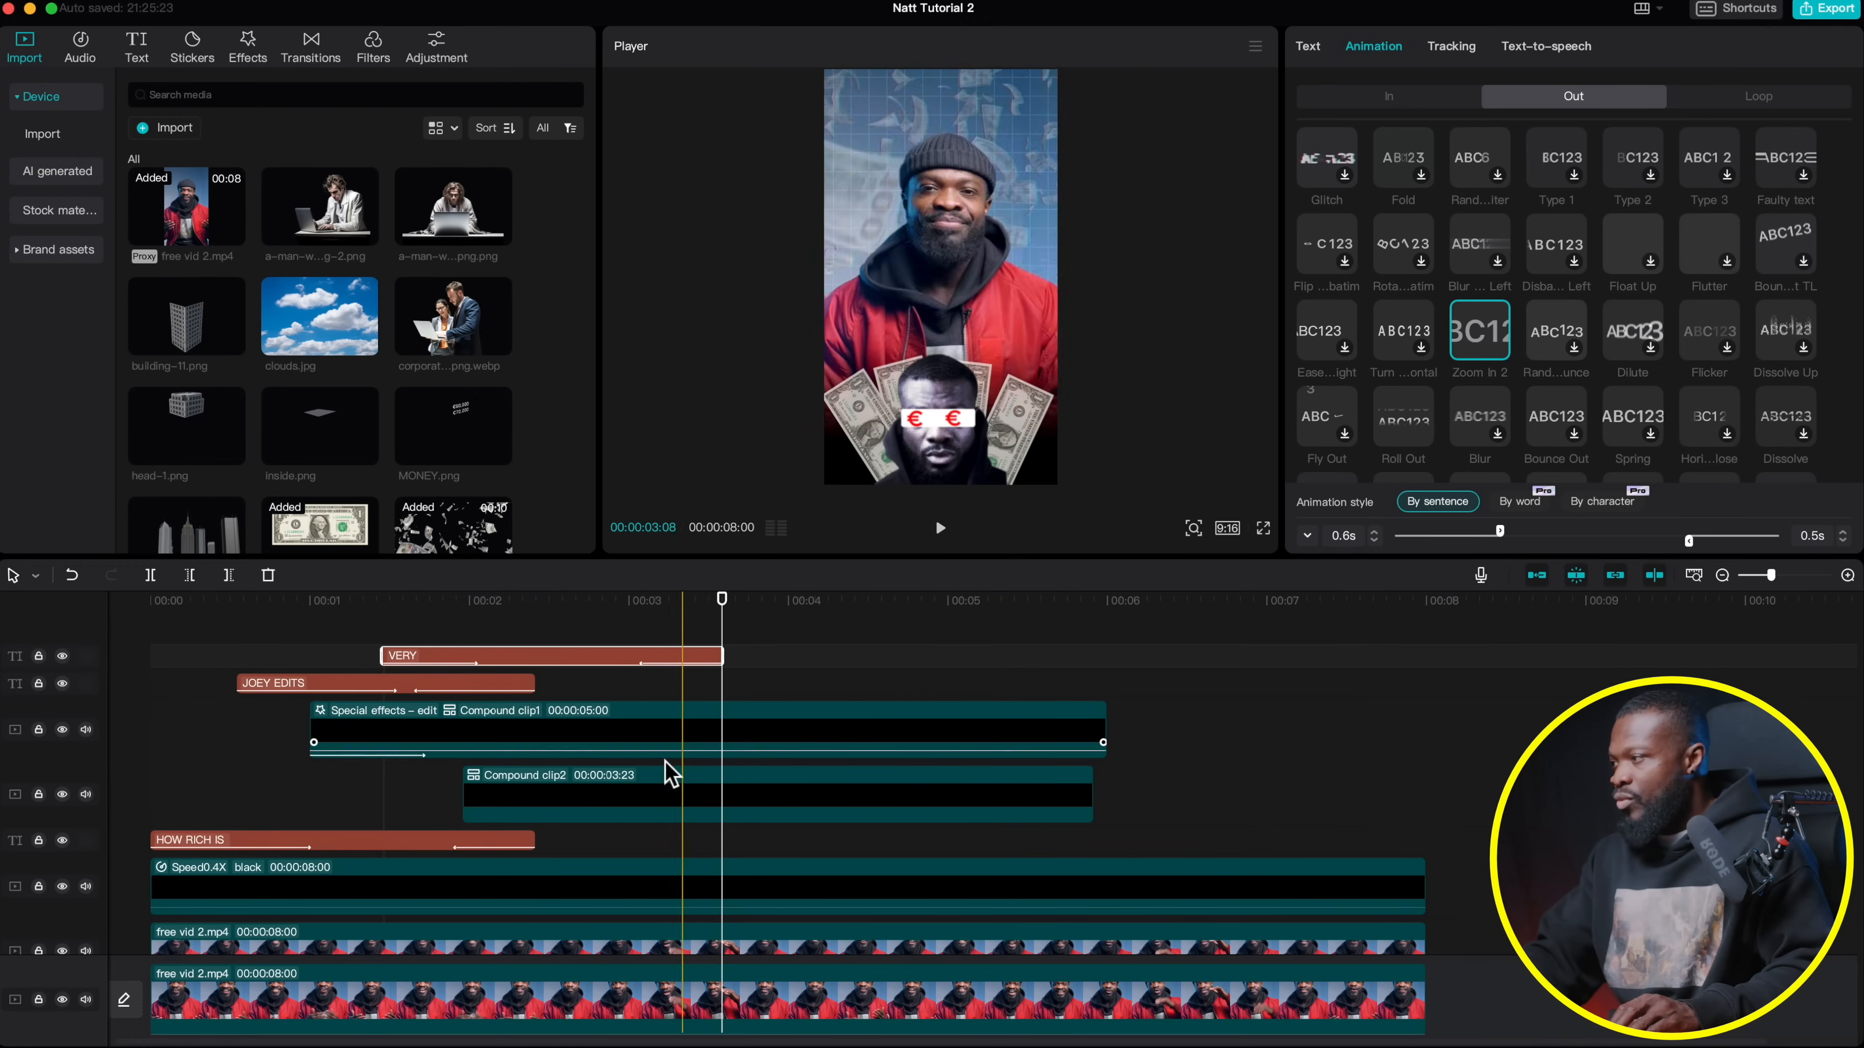
Trim the portrait compound clip to 00:00:02:17 long and give it the Slide Down exit animation
{"action": "left_click", "coordinate": [649, 738]}
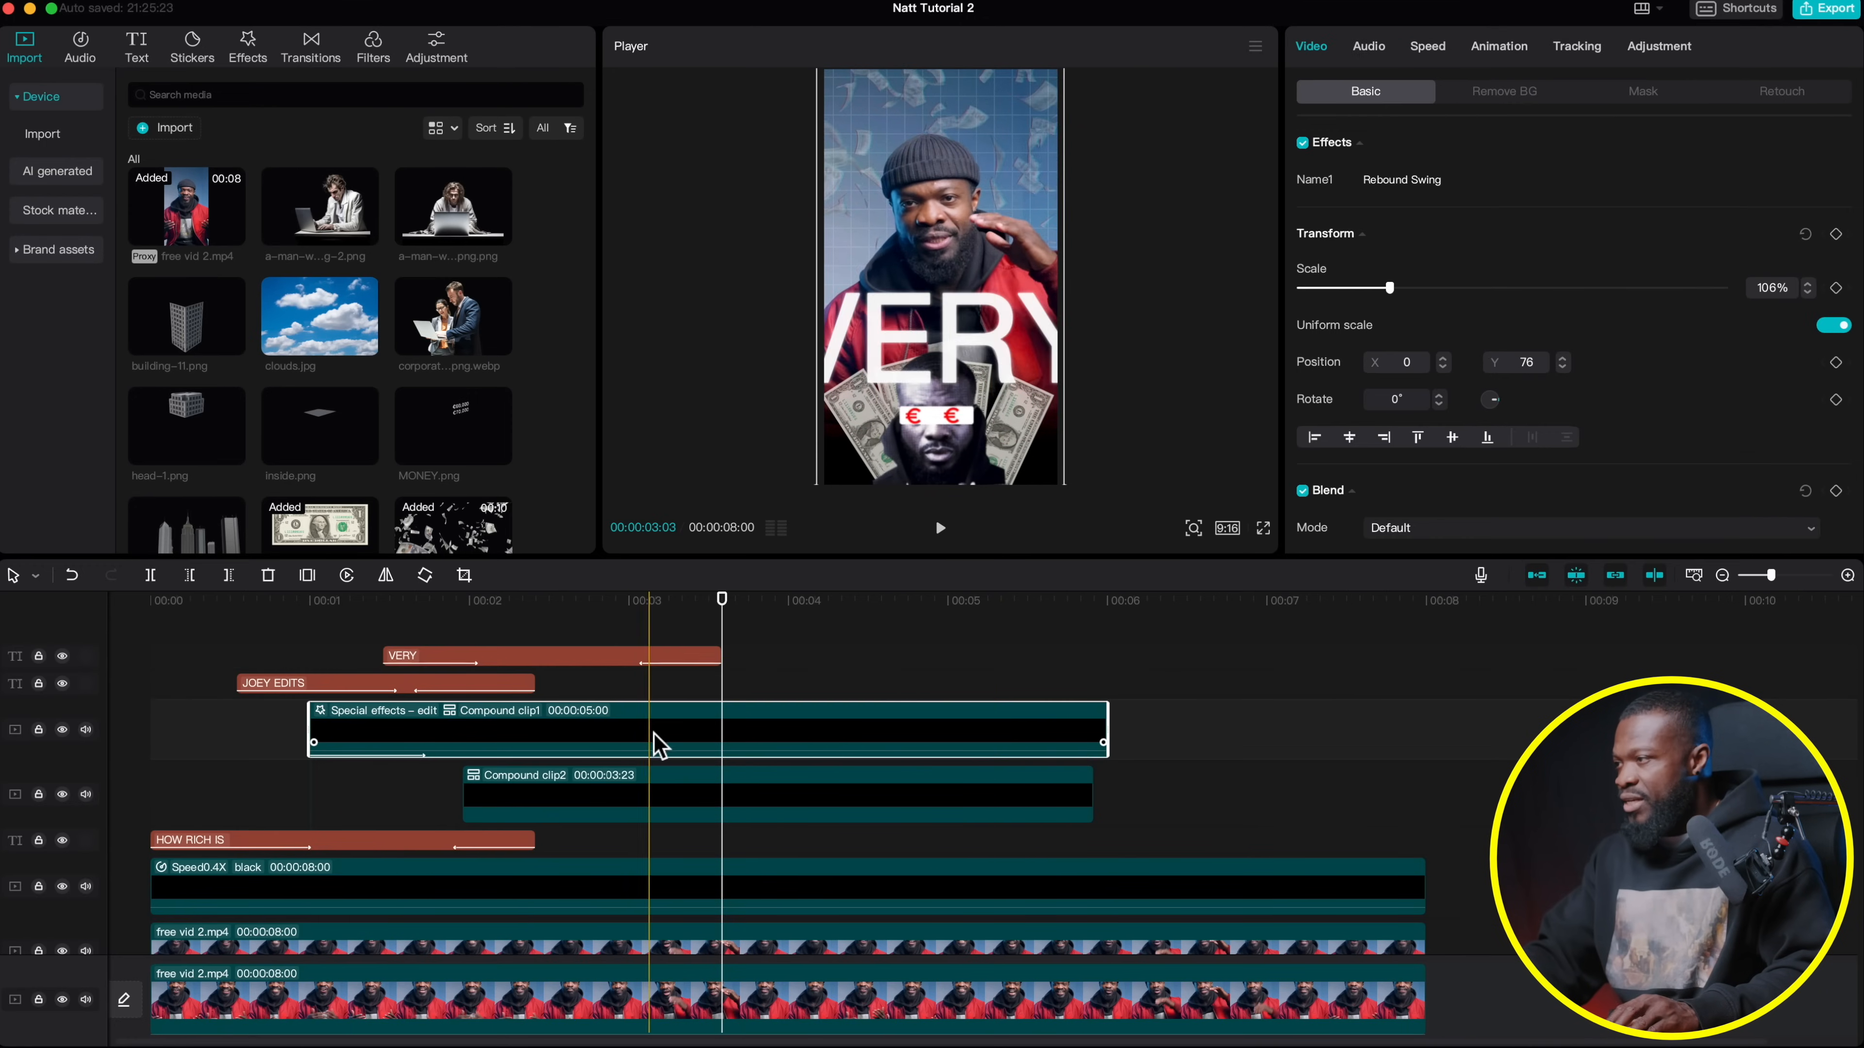
{"action": "left_click_drag", "start_coordinate": [1105, 734], "coordinate": [722, 731]}
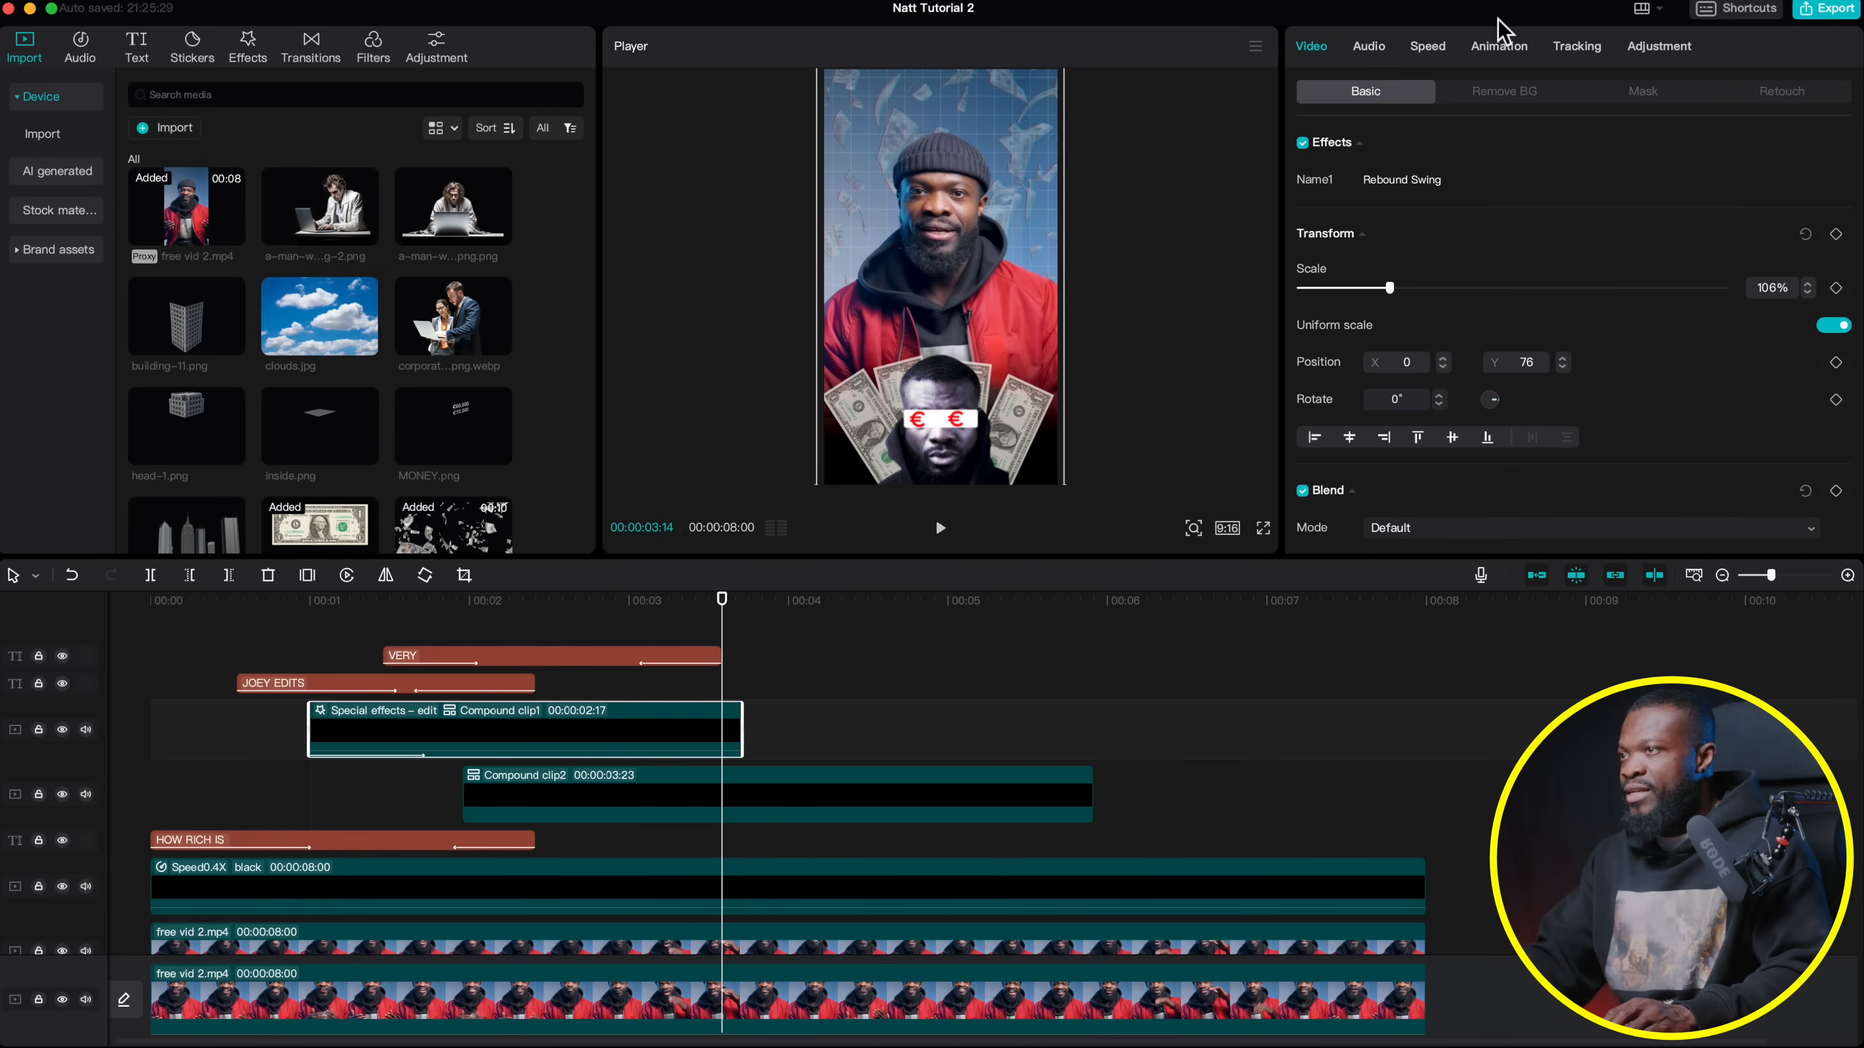
{"action": "left_click", "coordinate": [1499, 47]}
{"action": "left_click", "coordinate": [1575, 91]}
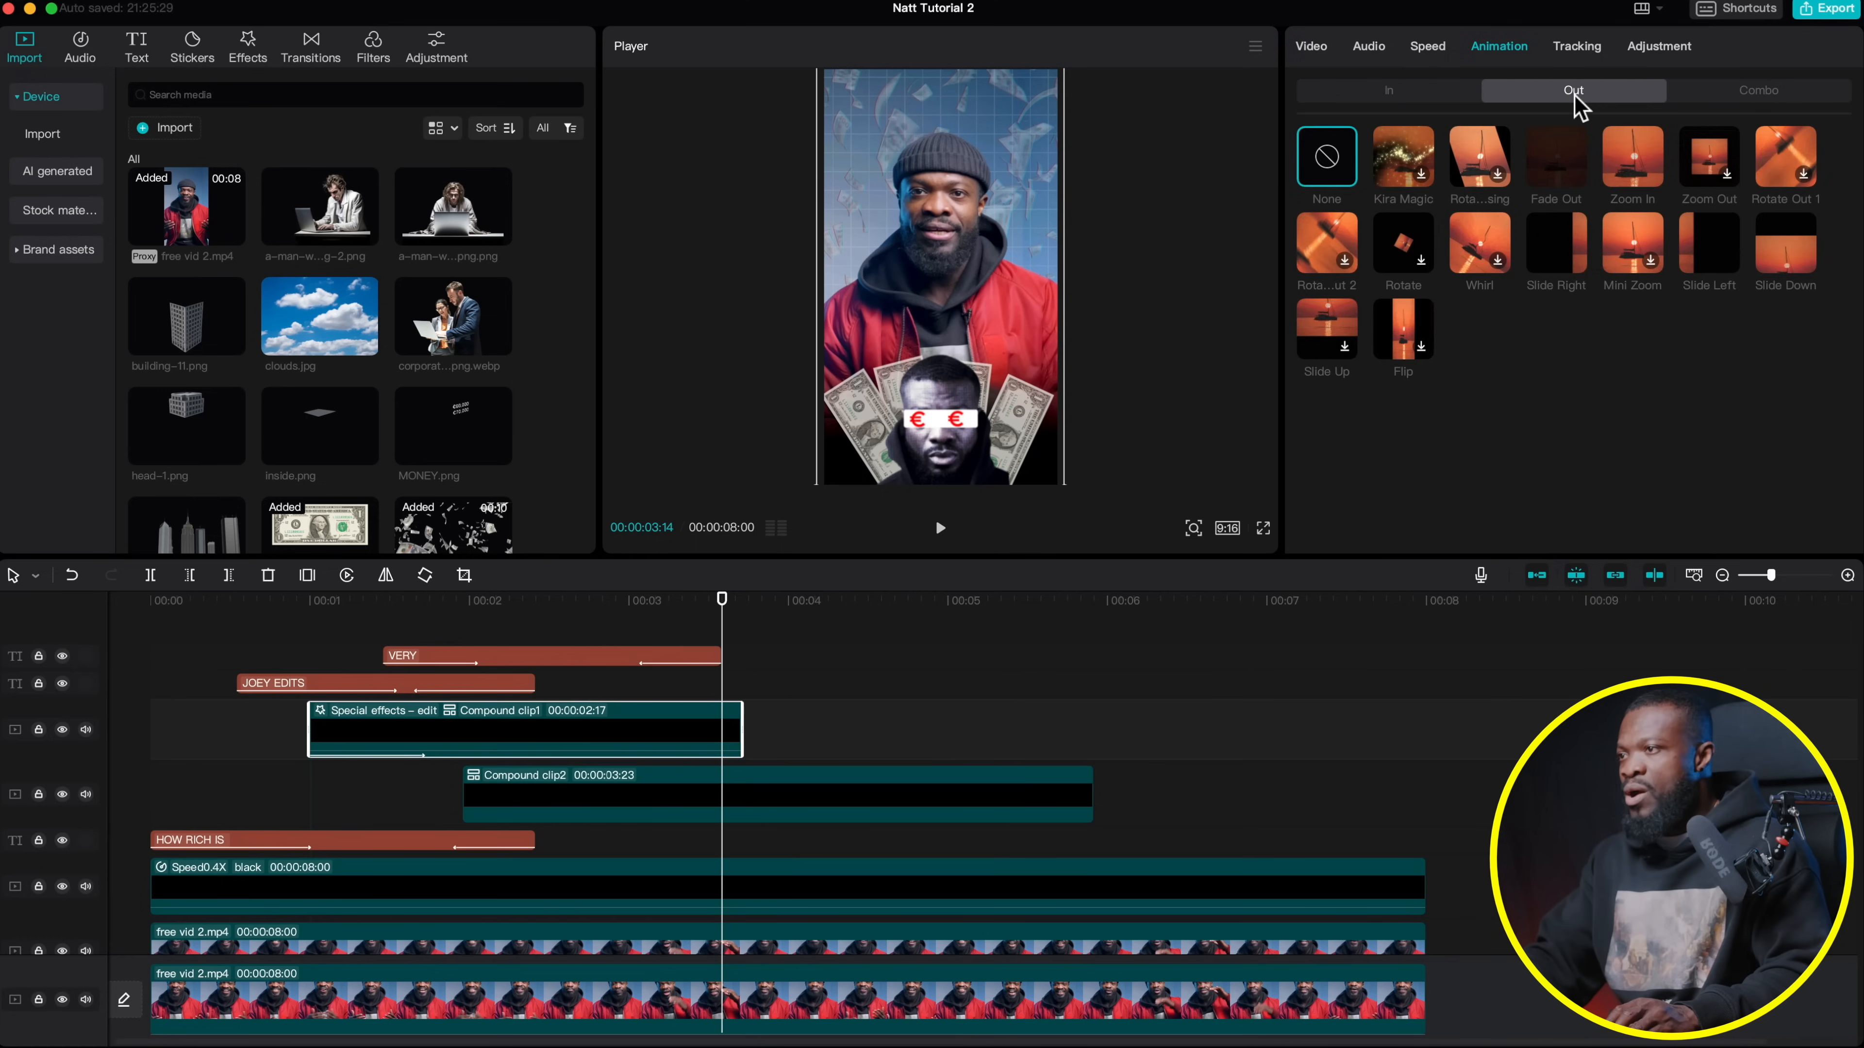
{"action": "left_click", "coordinate": [1787, 266]}
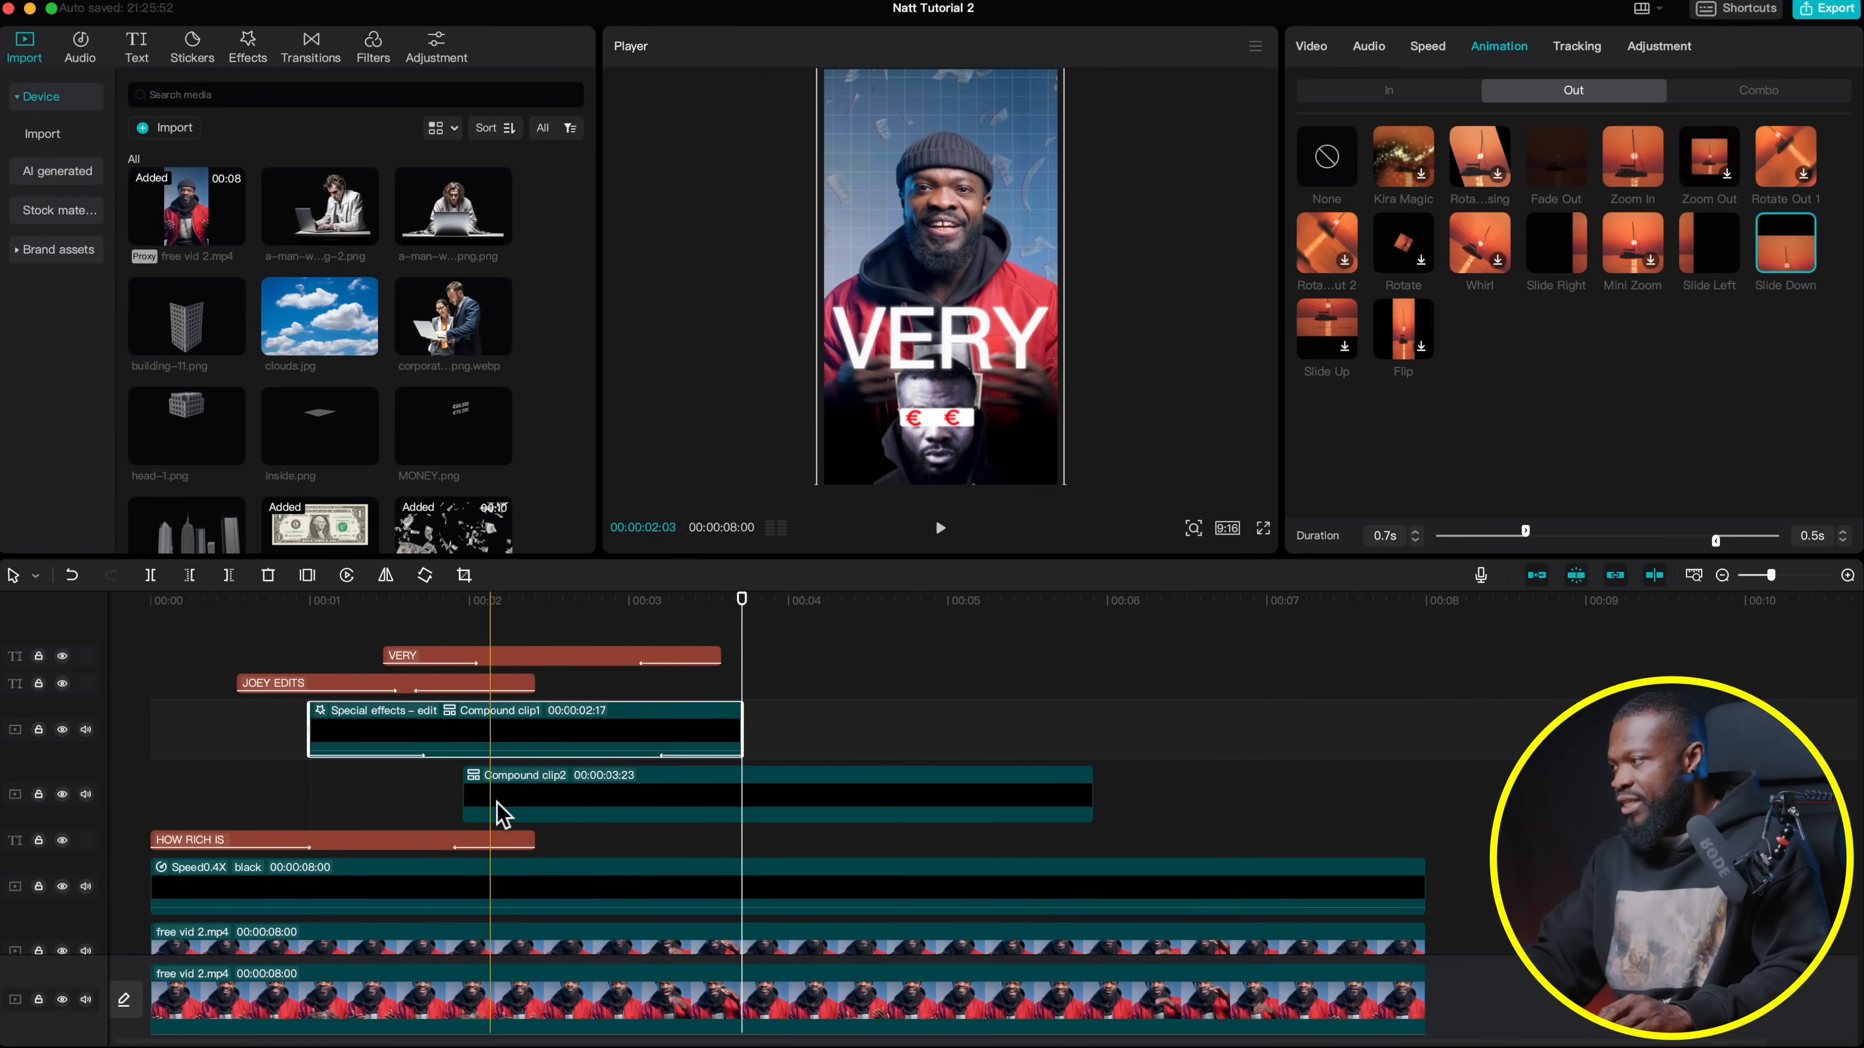
Split the bill compound clip at 00:00:02:20, reverse its shortened second piece and butt it against the trimmed first piece
{"action": "left_click", "coordinate": [602, 600]}
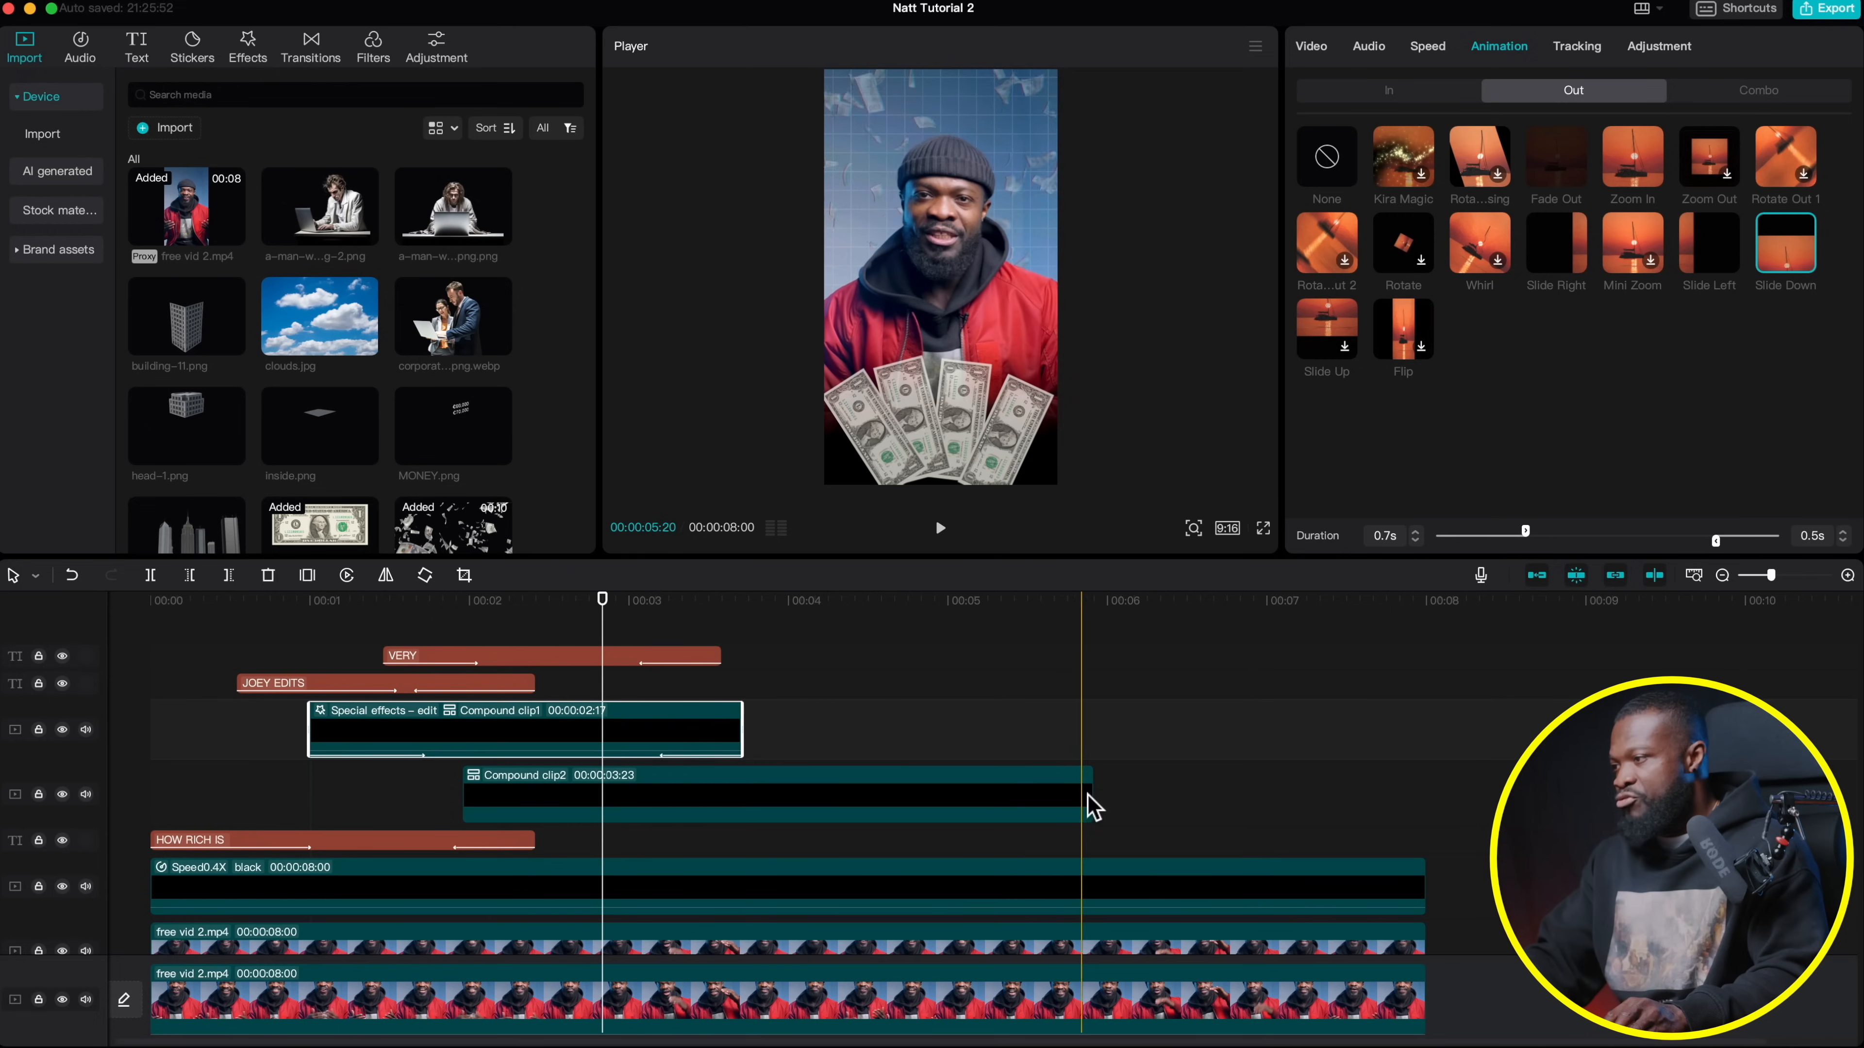
{"action": "left_click_drag", "start_coordinate": [1093, 795], "coordinate": [676, 815]}
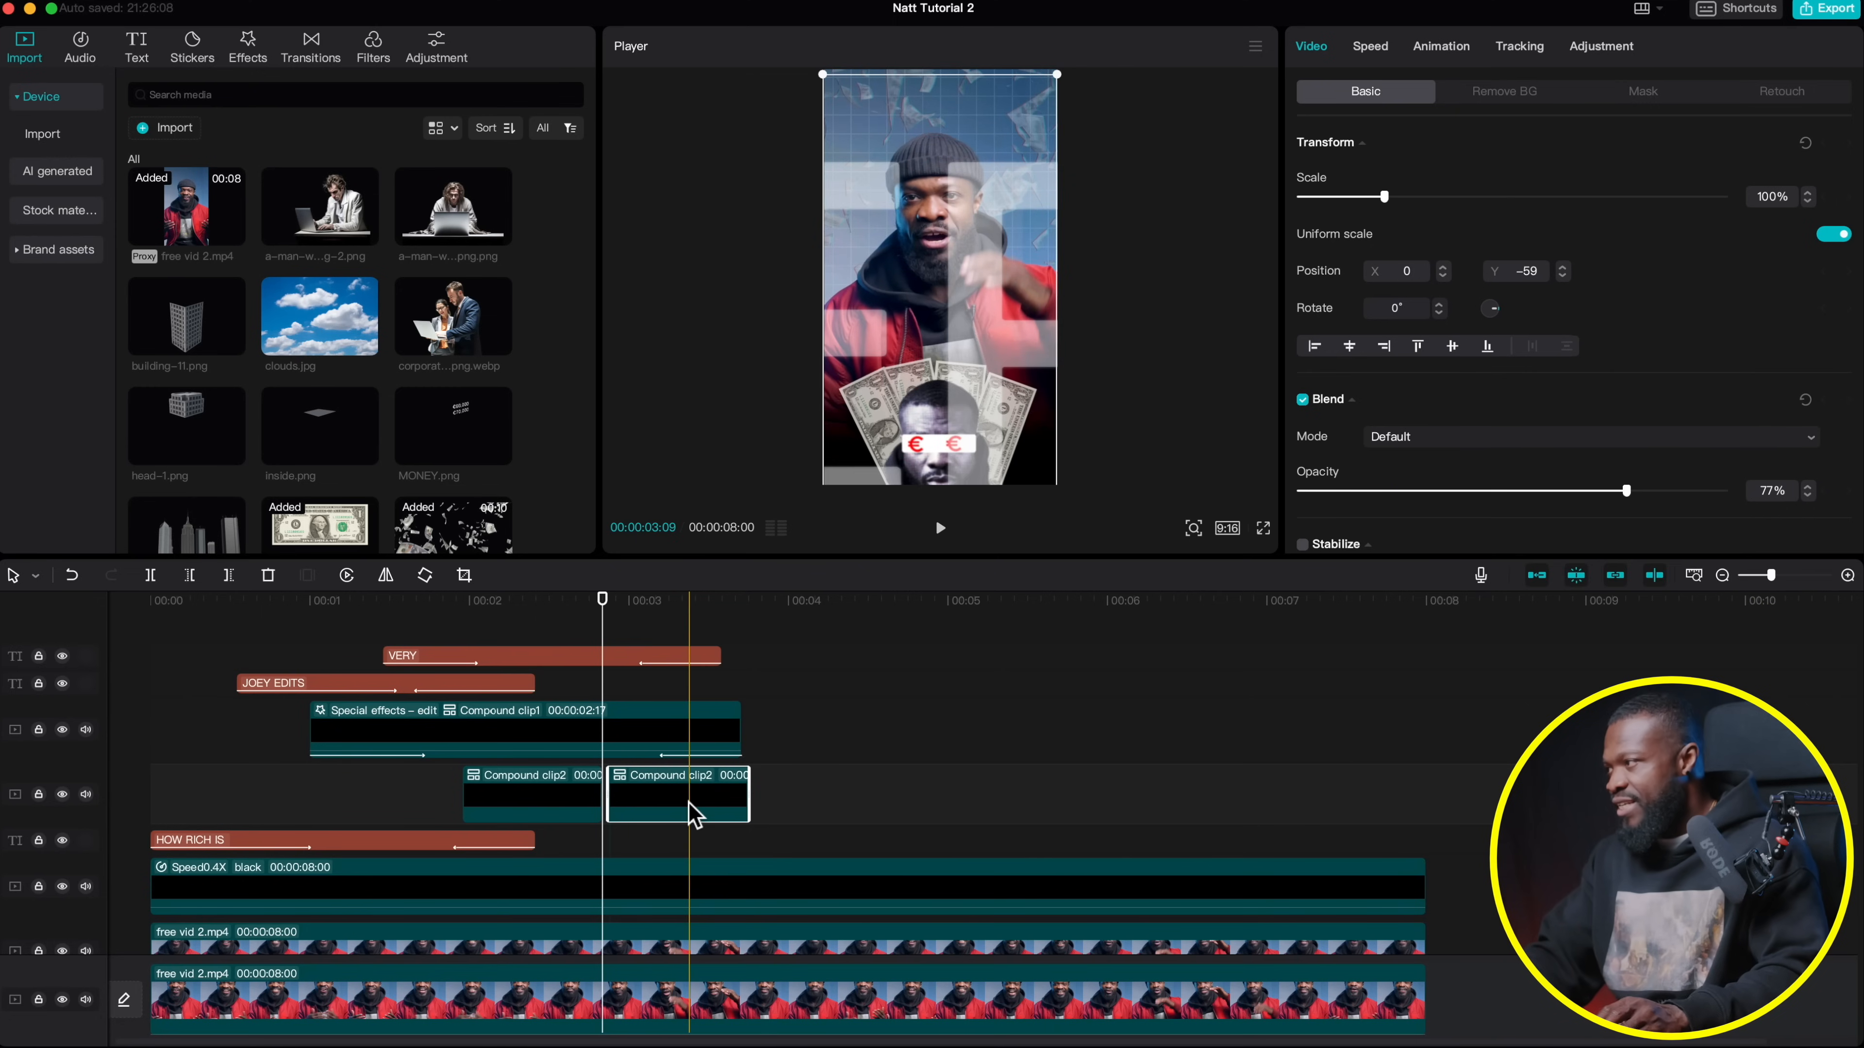
{"action": "left_click", "coordinate": [348, 576]}
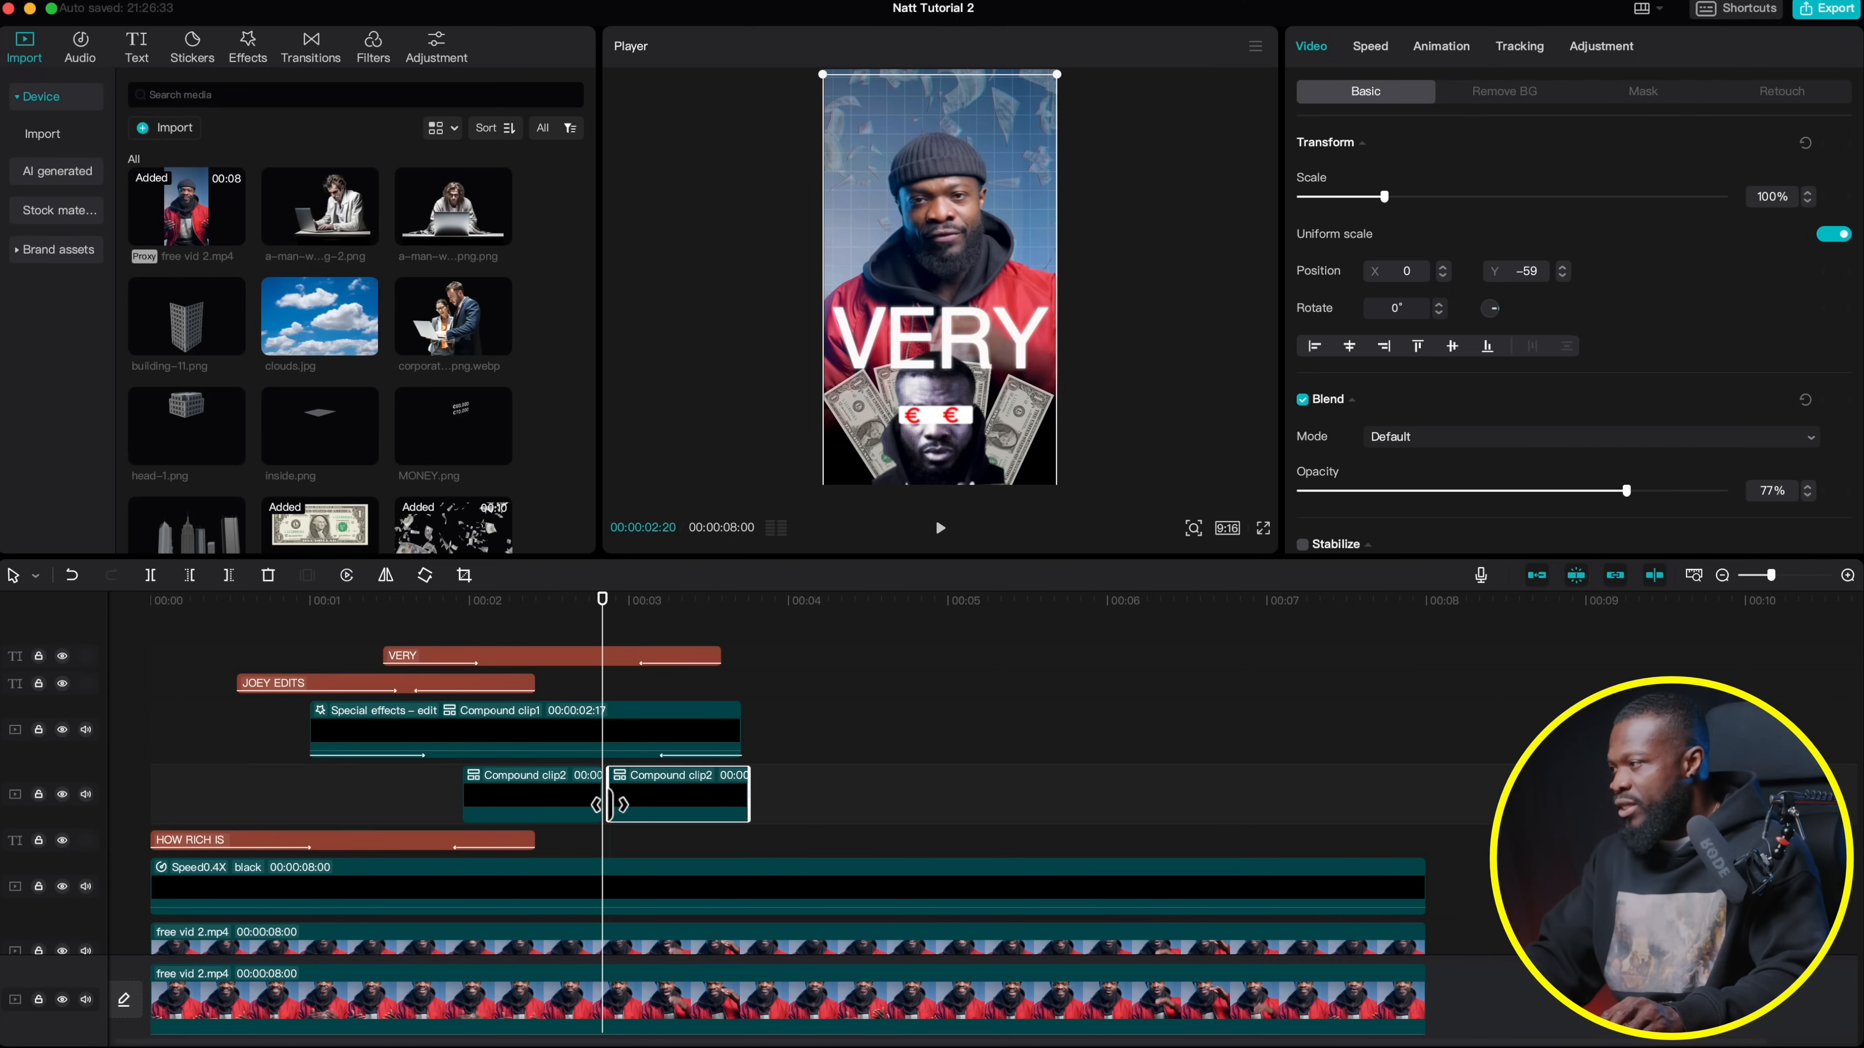
{"action": "left_click", "coordinate": [591, 808]}
{"action": "left_click_drag", "start_coordinate": [608, 796], "coordinate": [627, 807]}
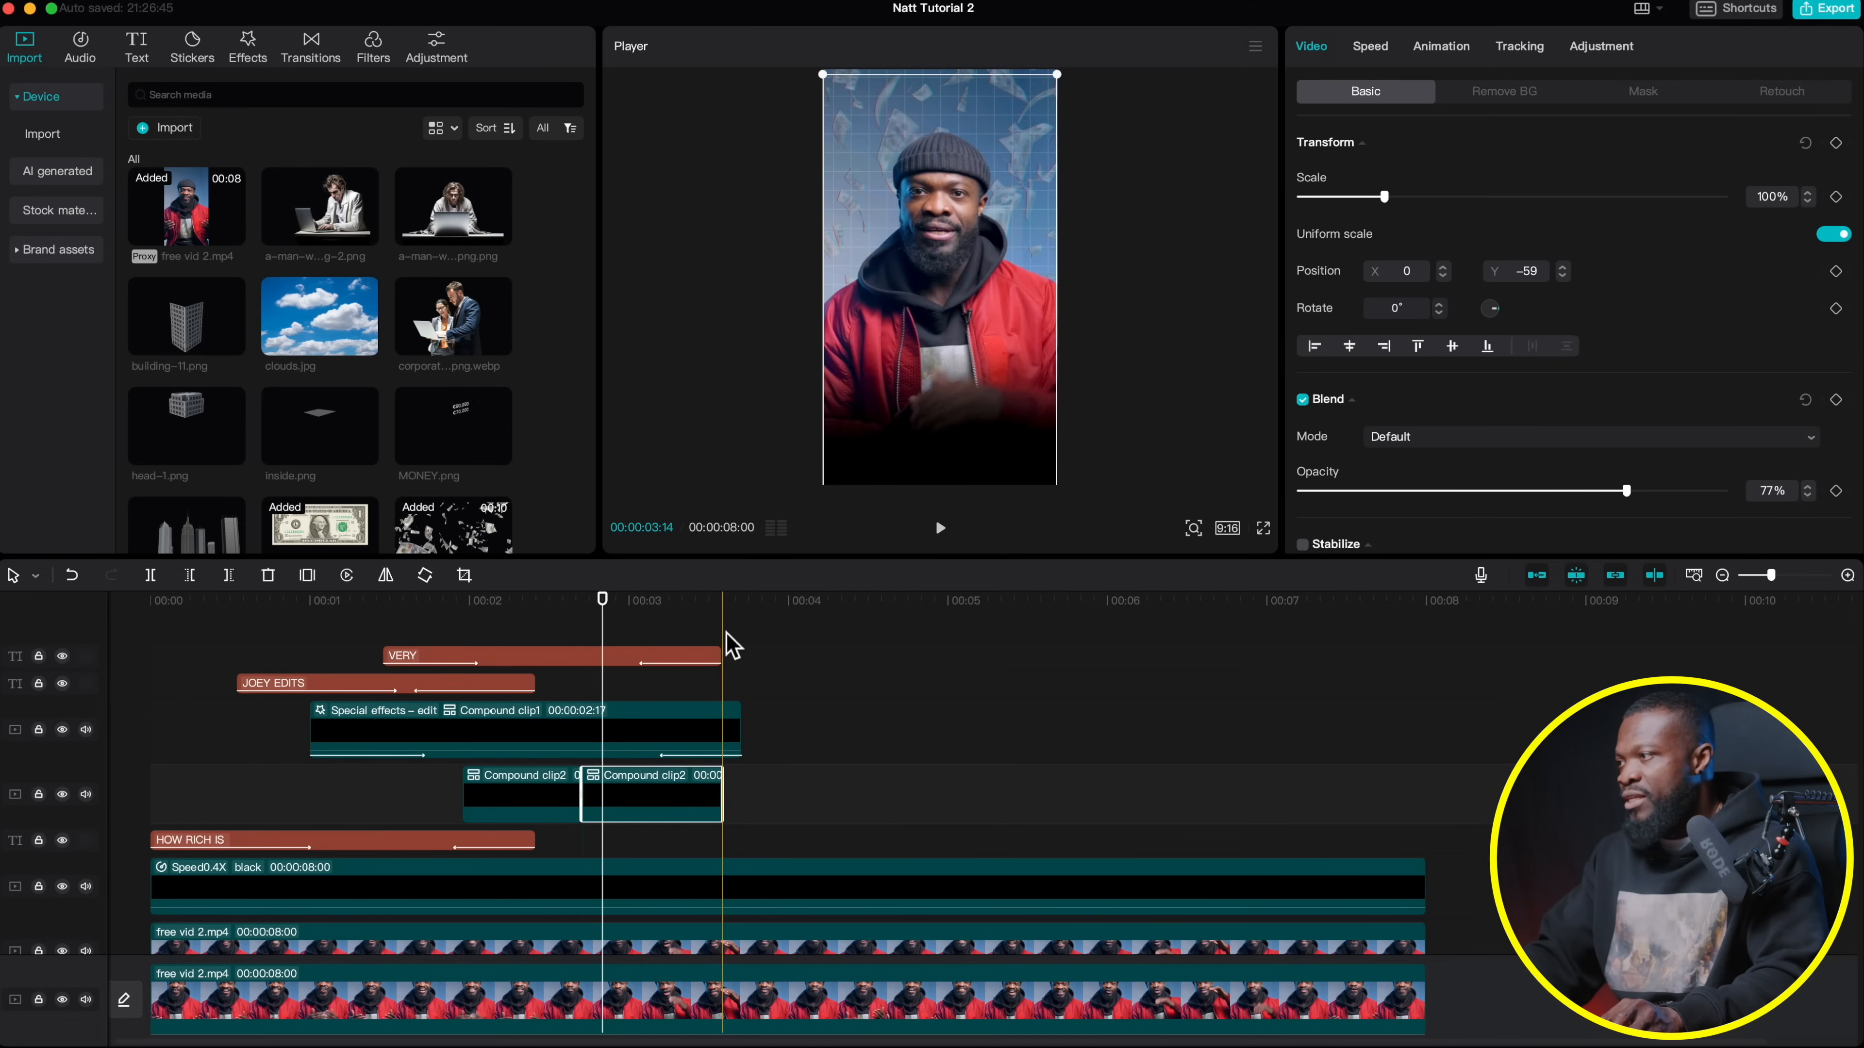
Apply the Fade Out exit animation to the reversed bill clip
{"action": "scroll", "coordinate": [728, 647], "scroll_direction": "left", "scroll_amount": 1}
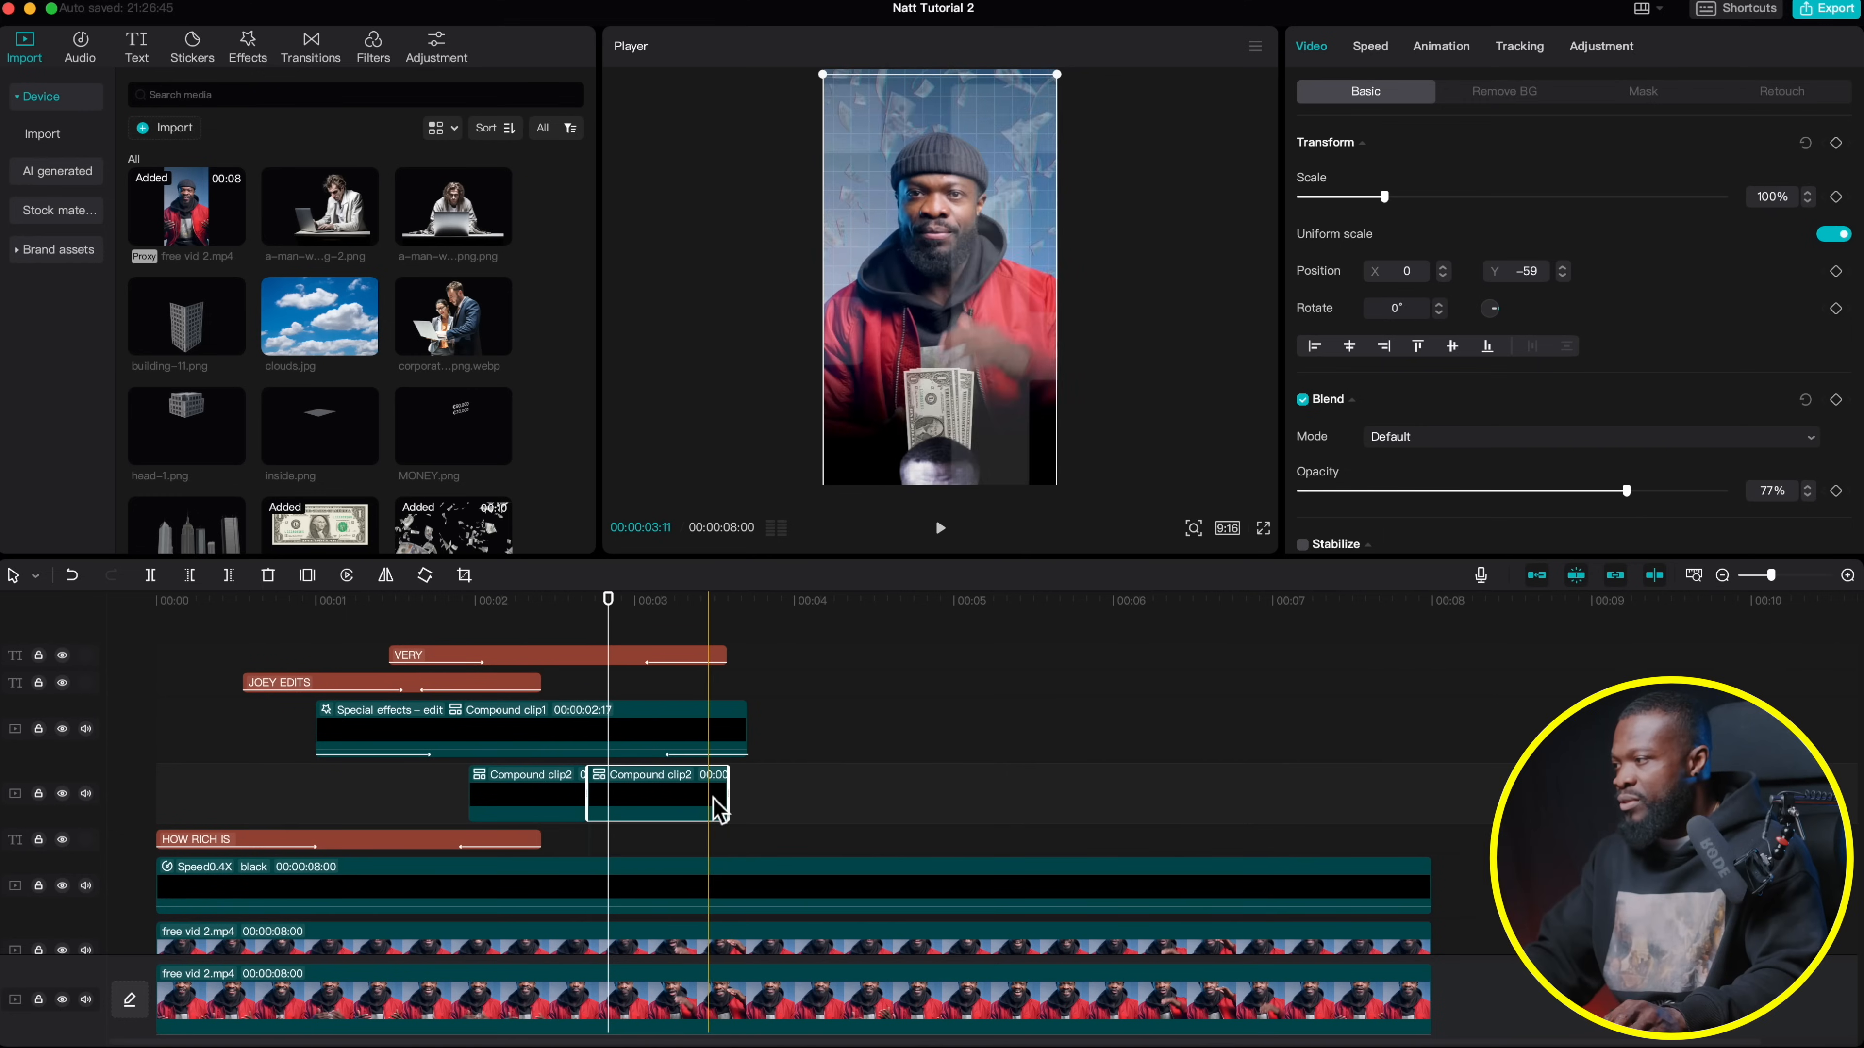
{"action": "left_click", "coordinate": [1436, 53]}
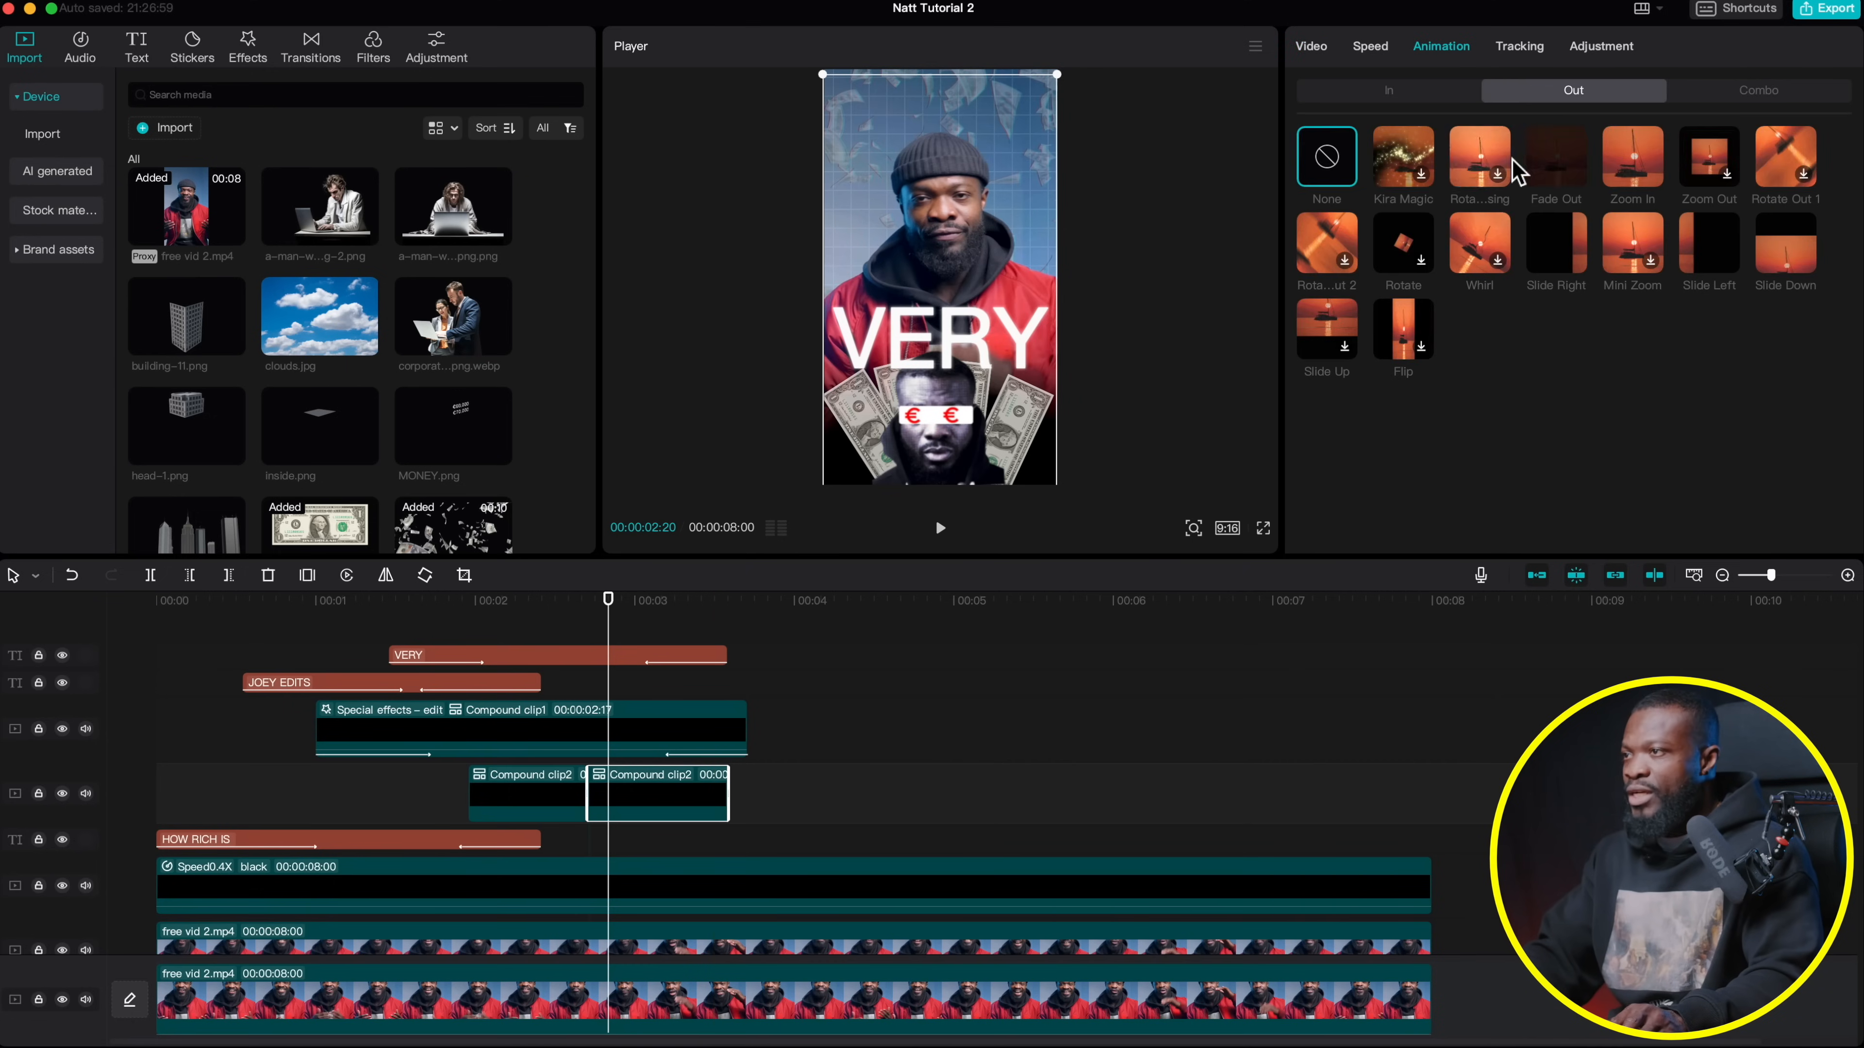
{"action": "left_click", "coordinate": [1558, 165]}
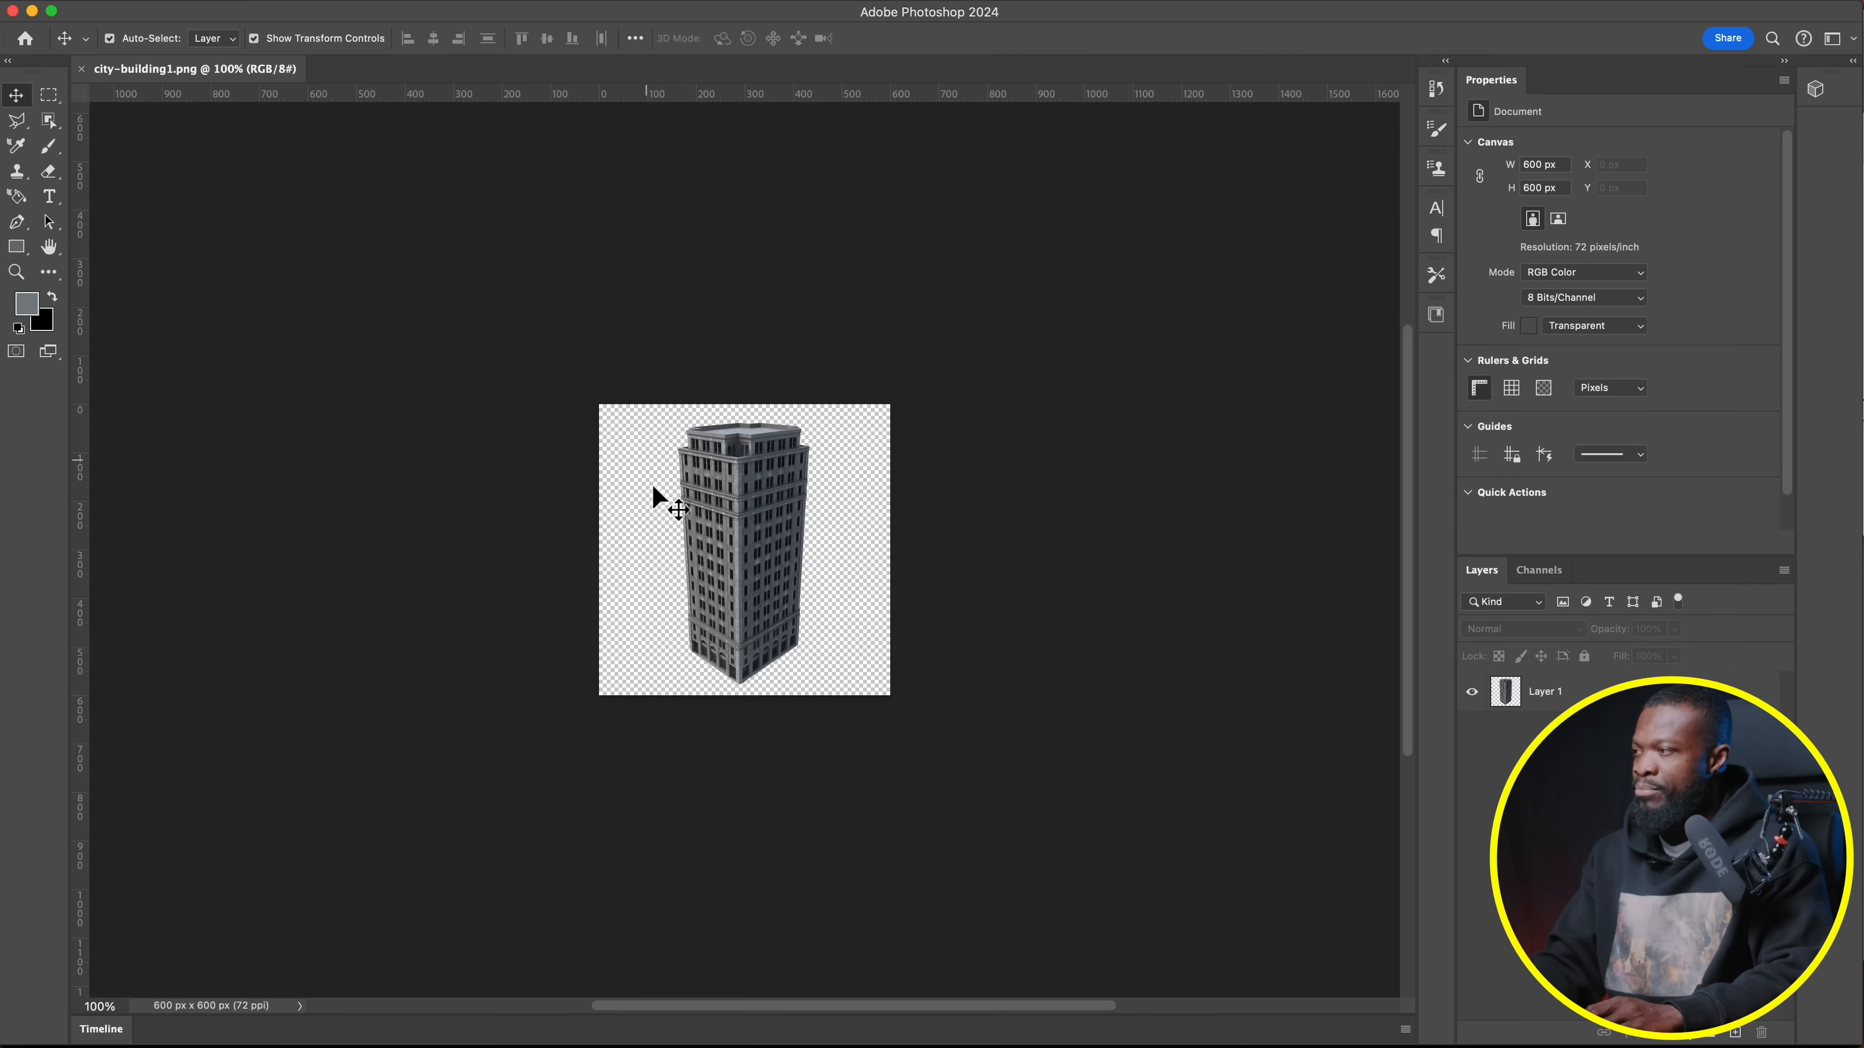
In Photoshop, add a layer beneath the building in city-building1.png and draw a grey rectangle about 719 × 734 px covering the canvas
{"action": "scroll", "coordinate": [672, 623], "scroll_direction": "up", "scroll_amount": 3}
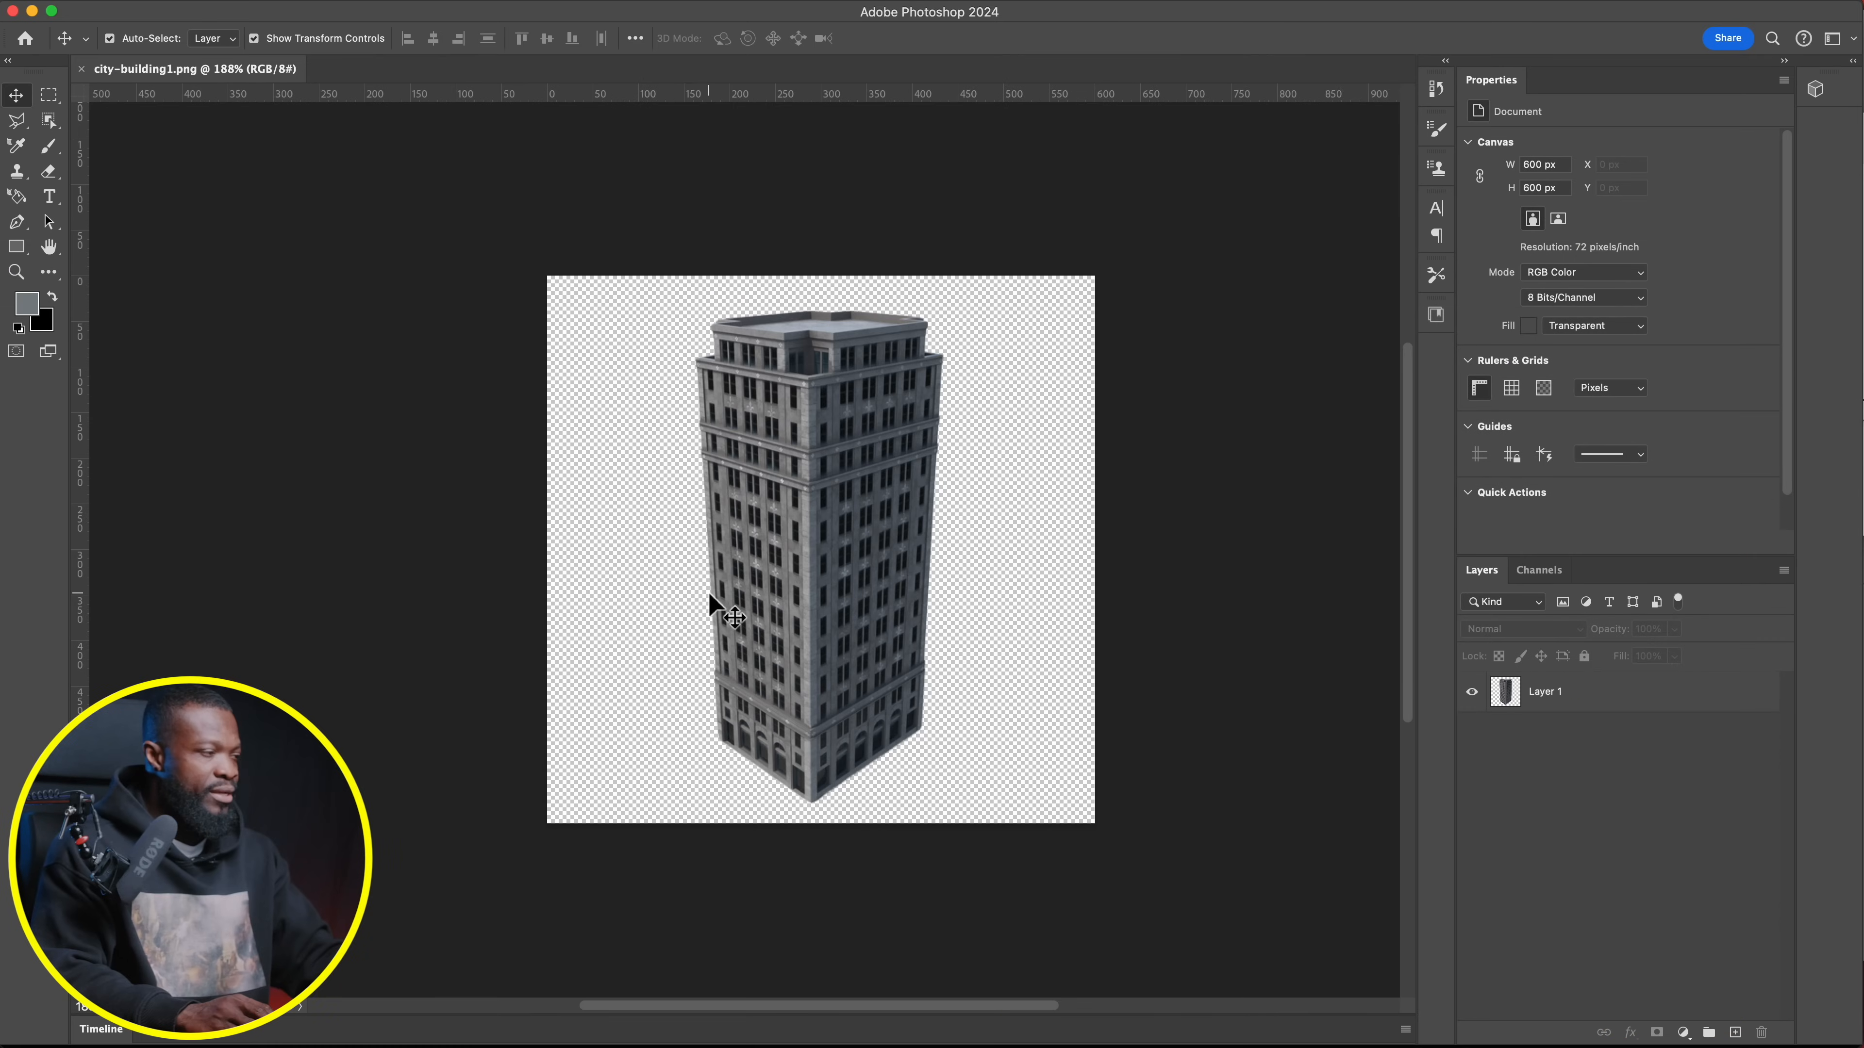
{"action": "left_click", "coordinate": [1737, 1032]}
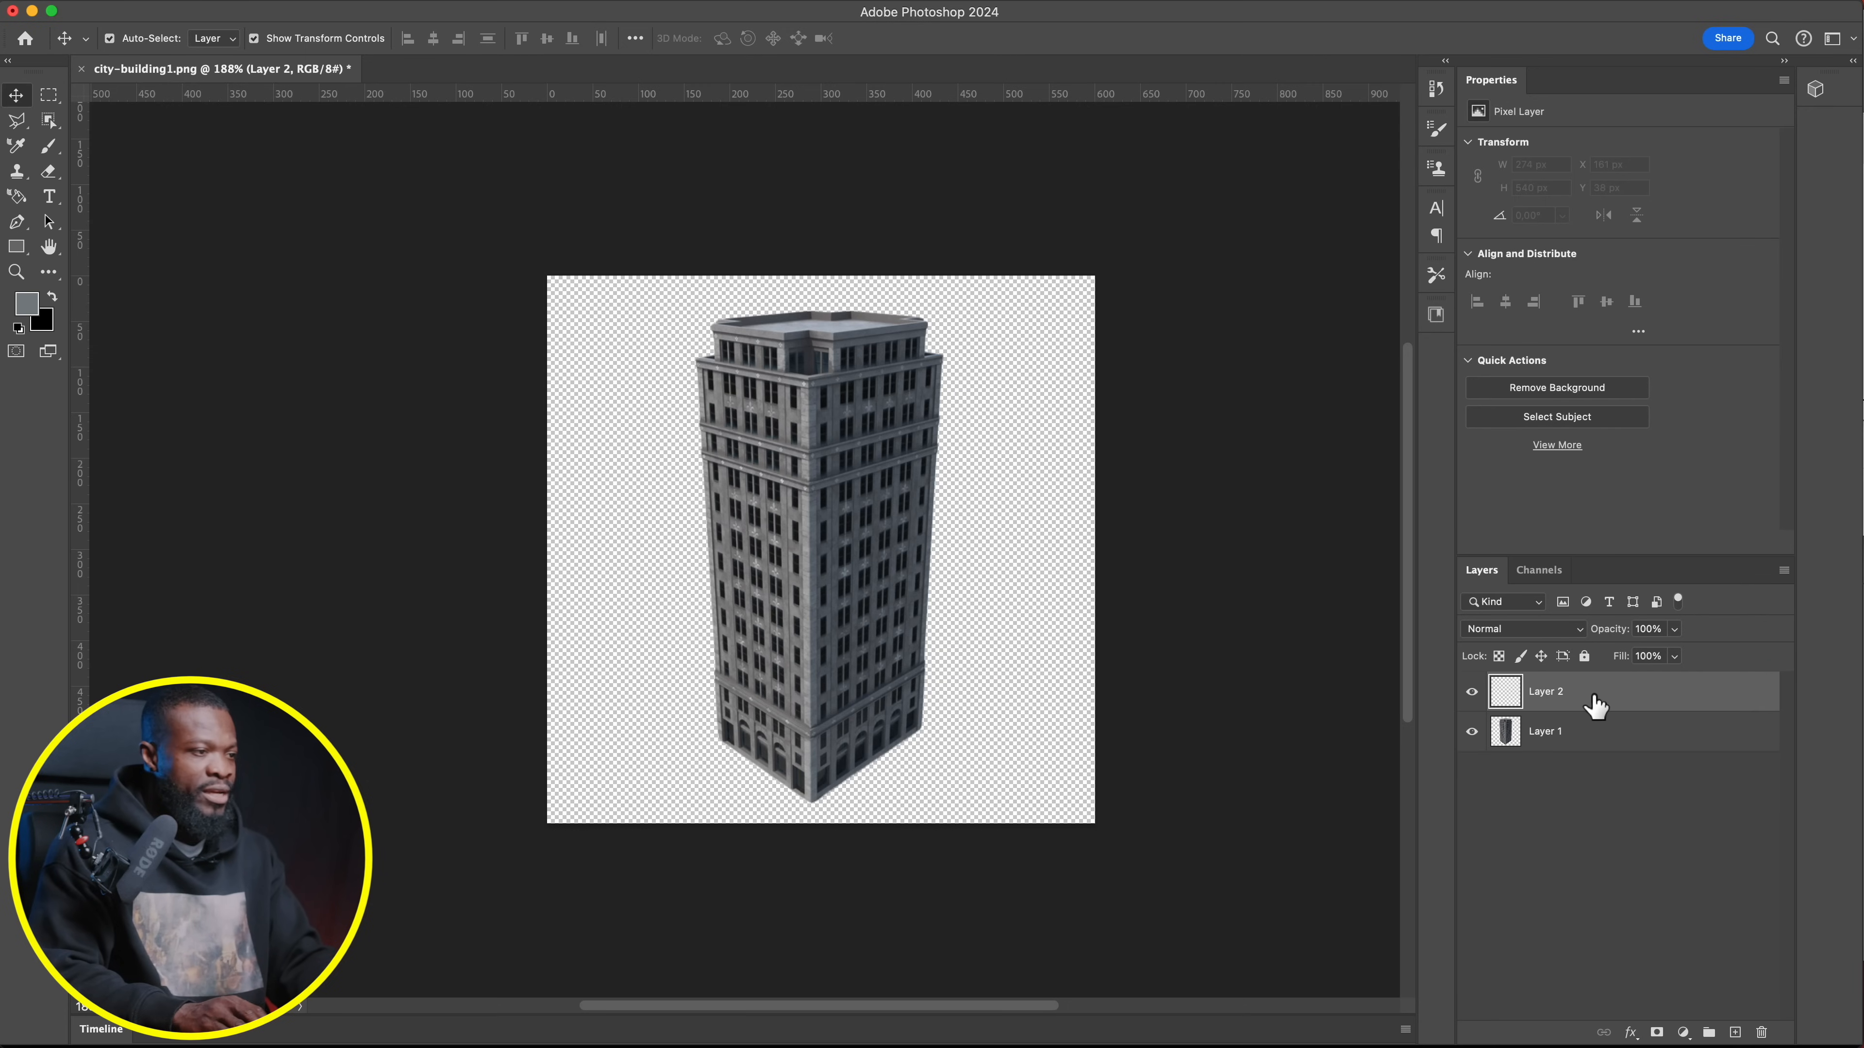
{"action": "left_click_drag", "start_coordinate": [1593, 696], "coordinate": [1593, 749]}
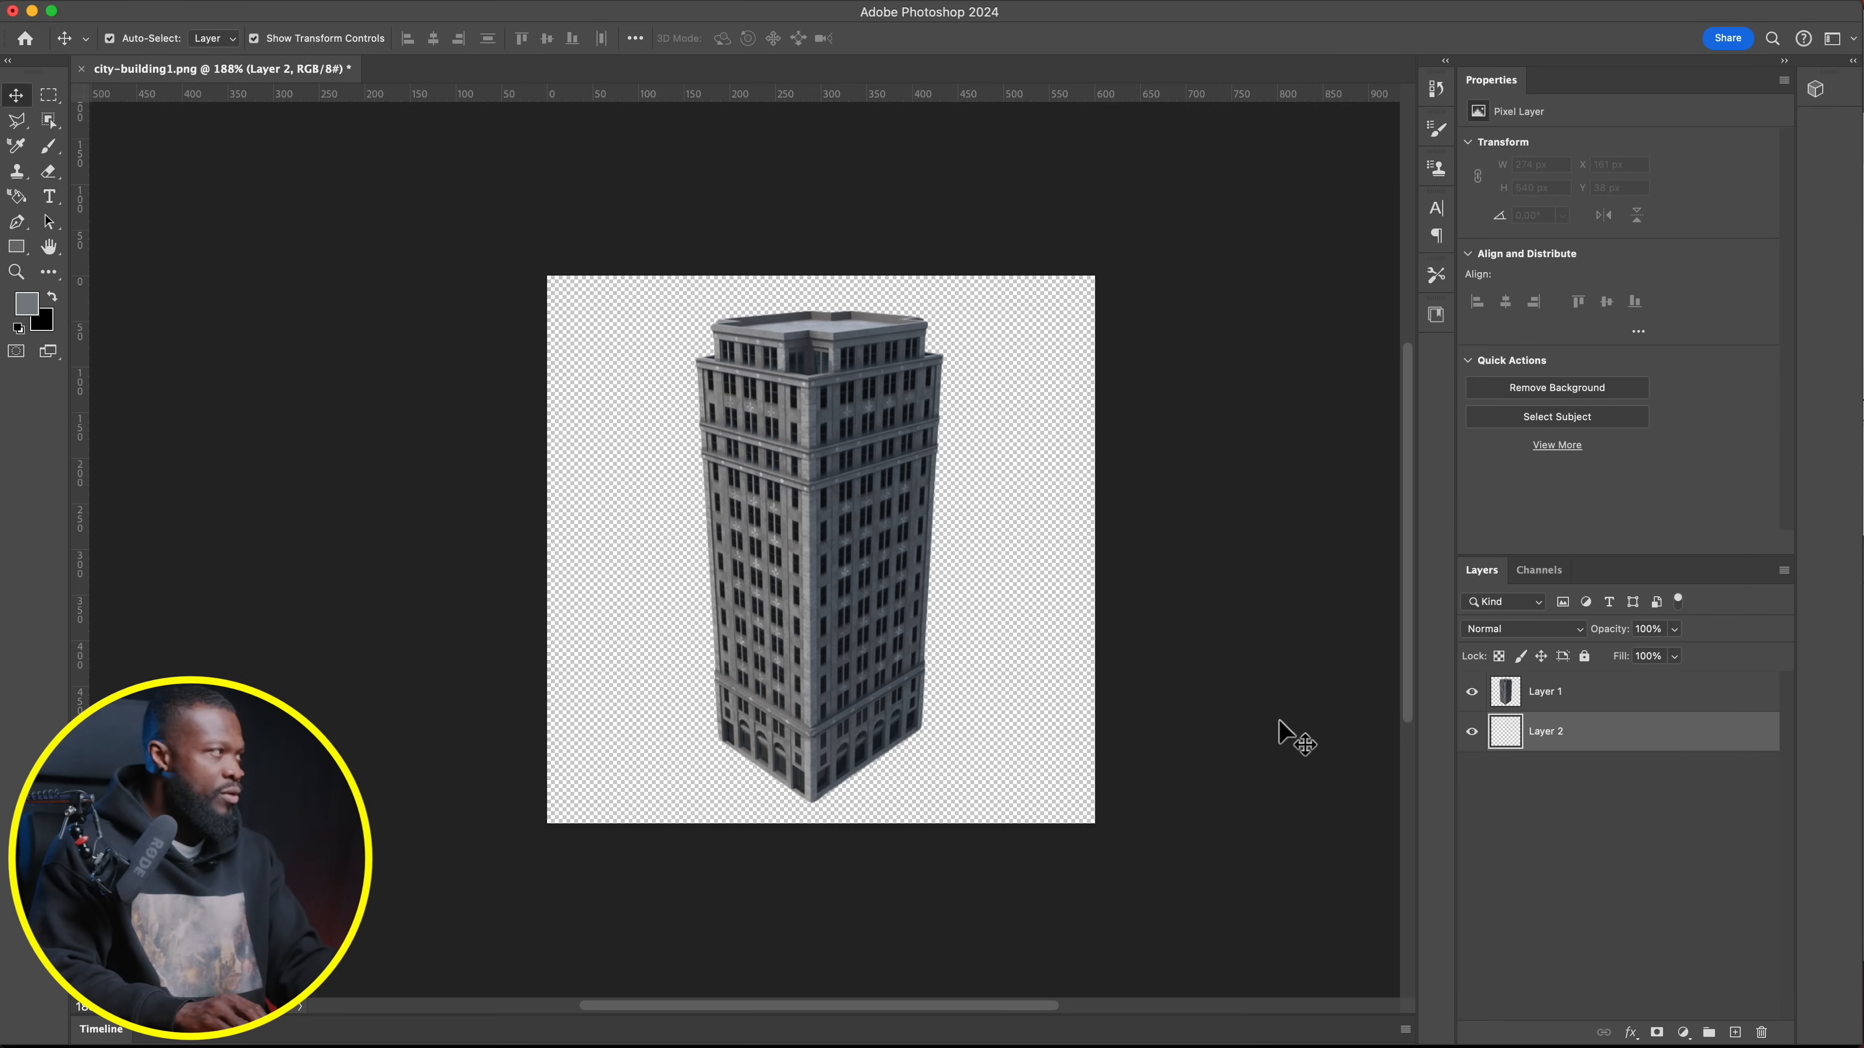
{"action": "left_click", "coordinate": [17, 248]}
{"action": "left_click", "coordinate": [212, 39]}
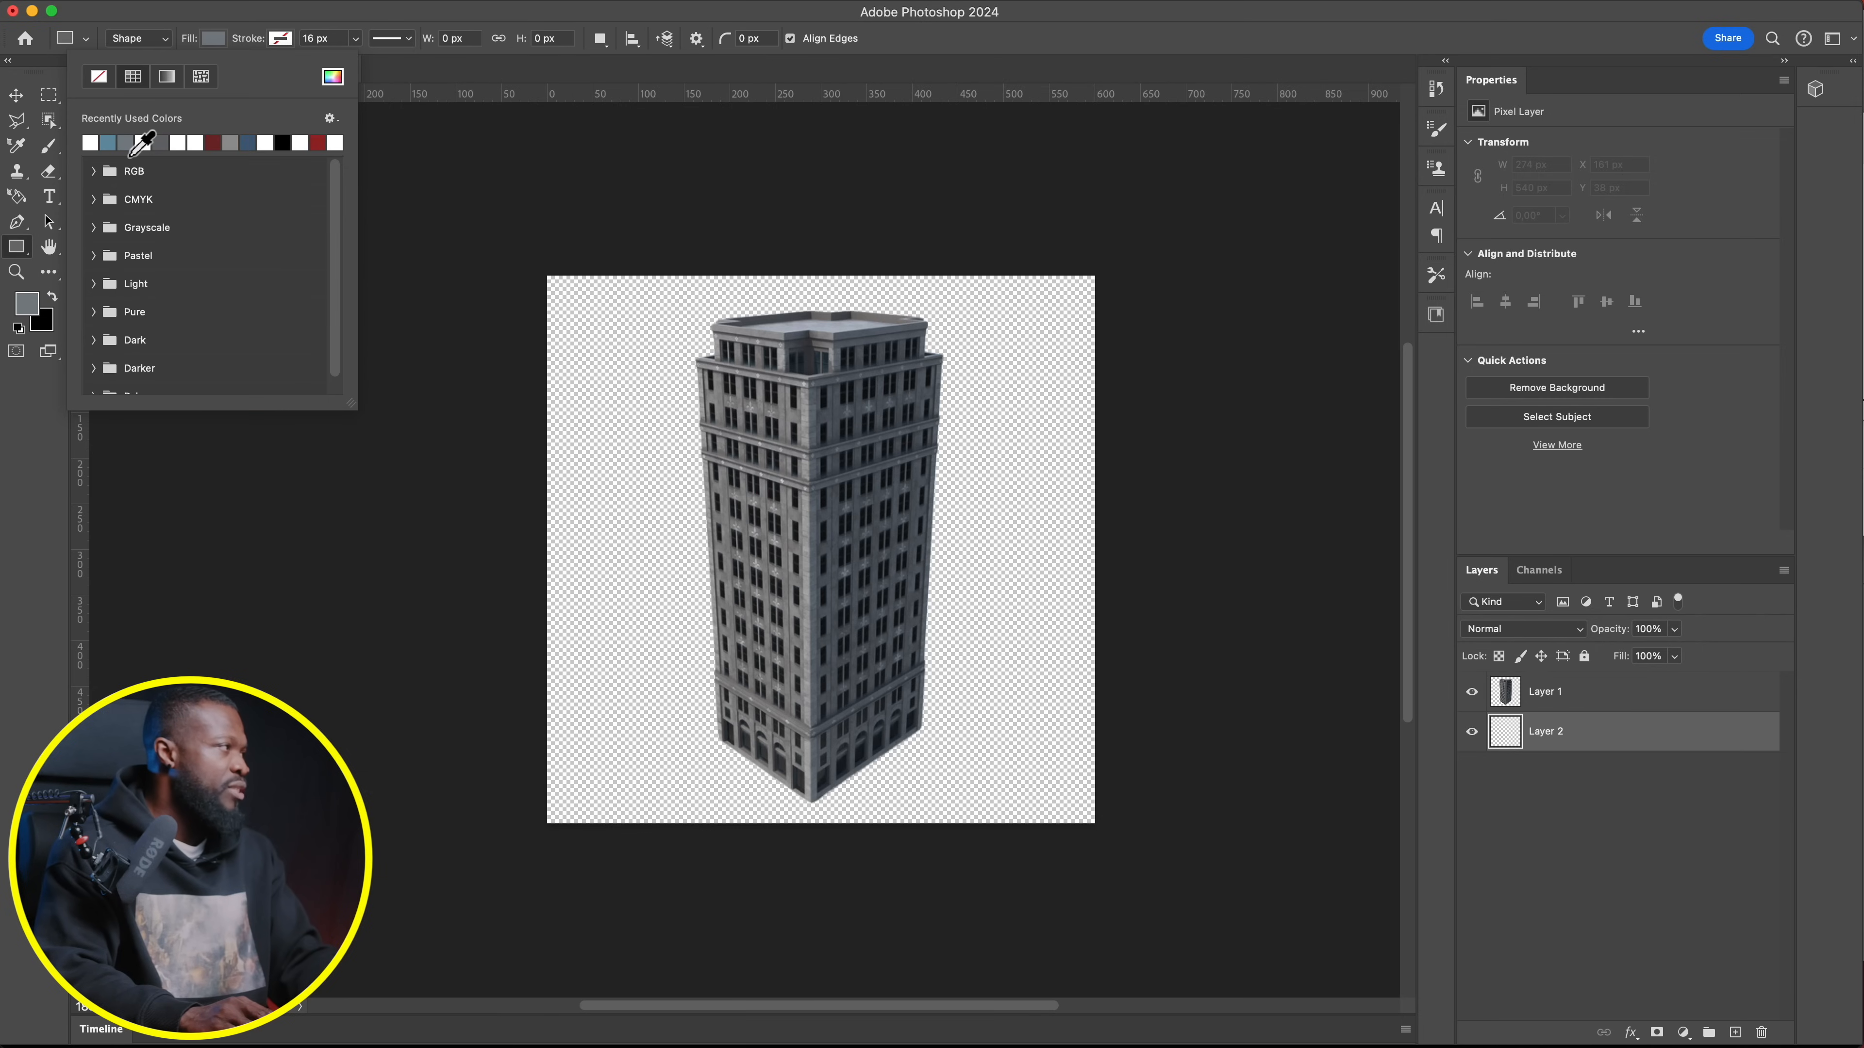
{"action": "left_click_drag", "start_coordinate": [489, 243], "coordinate": [1145, 914]}
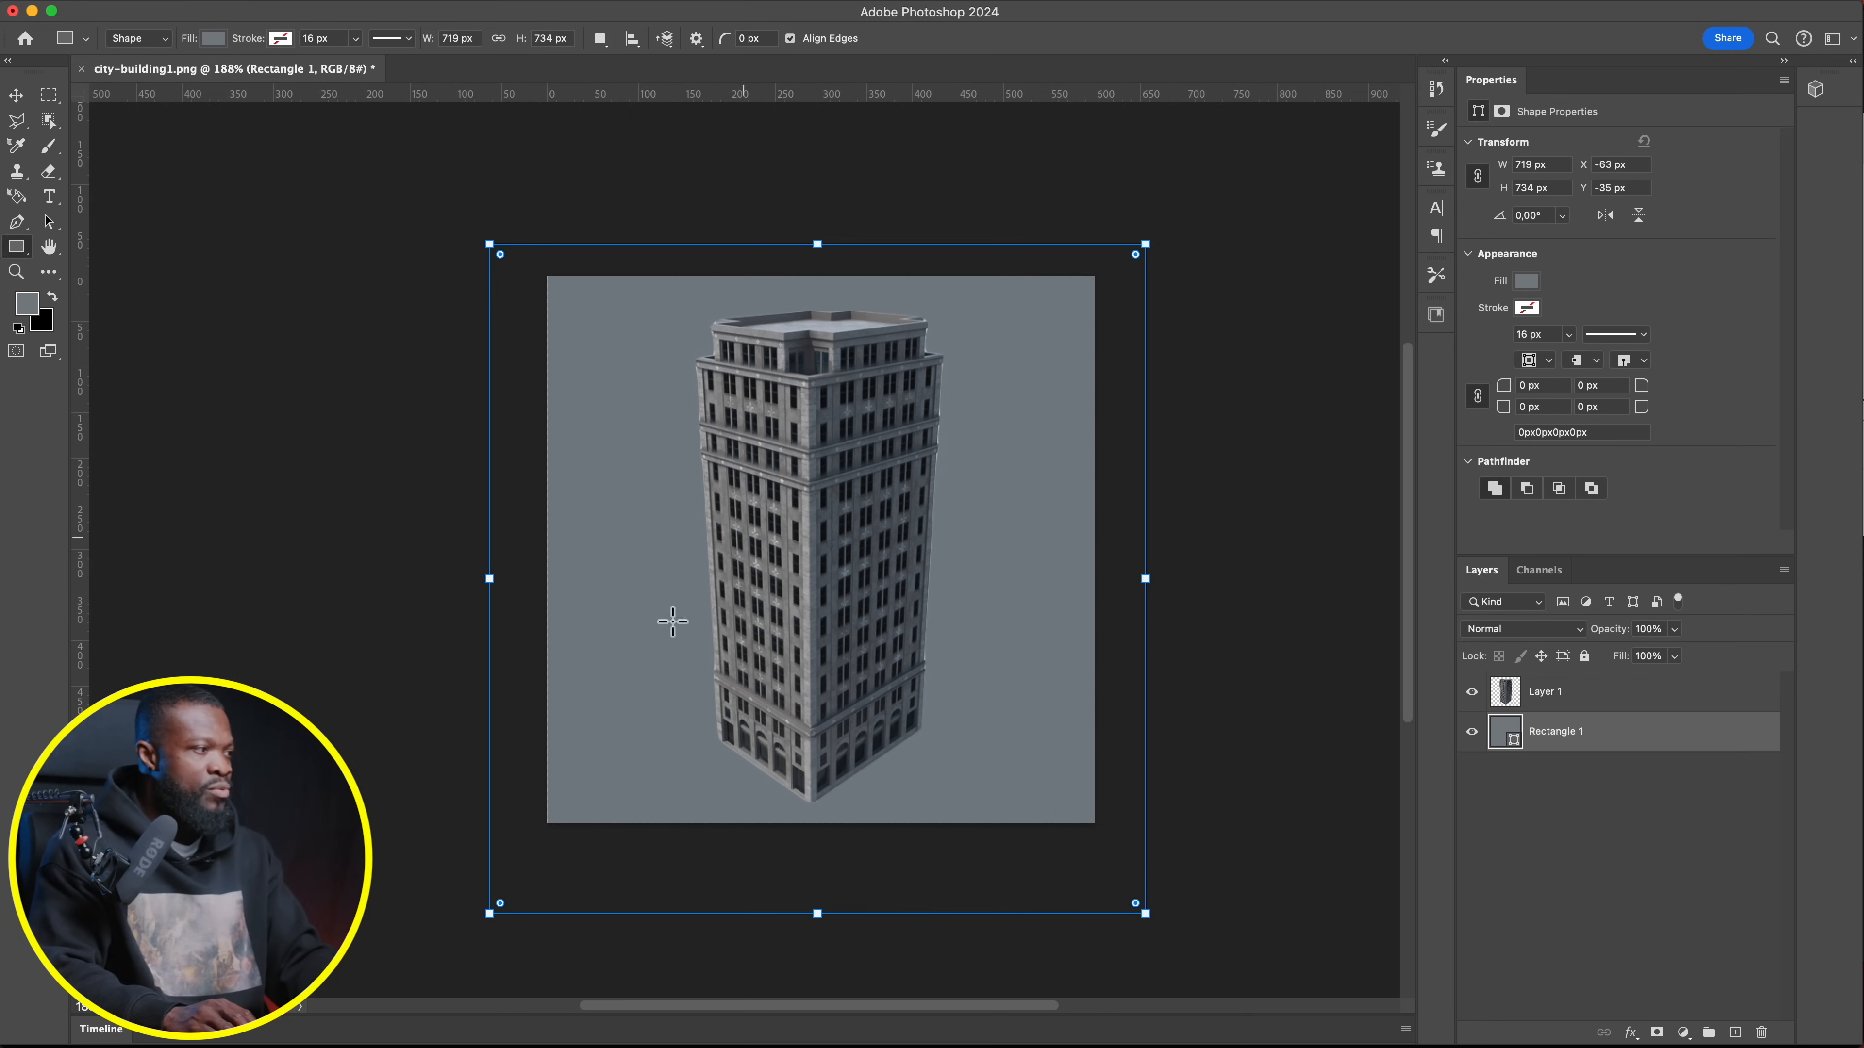
Duplicate the building layer and hide the original
{"action": "left_click", "coordinate": [1596, 695]}
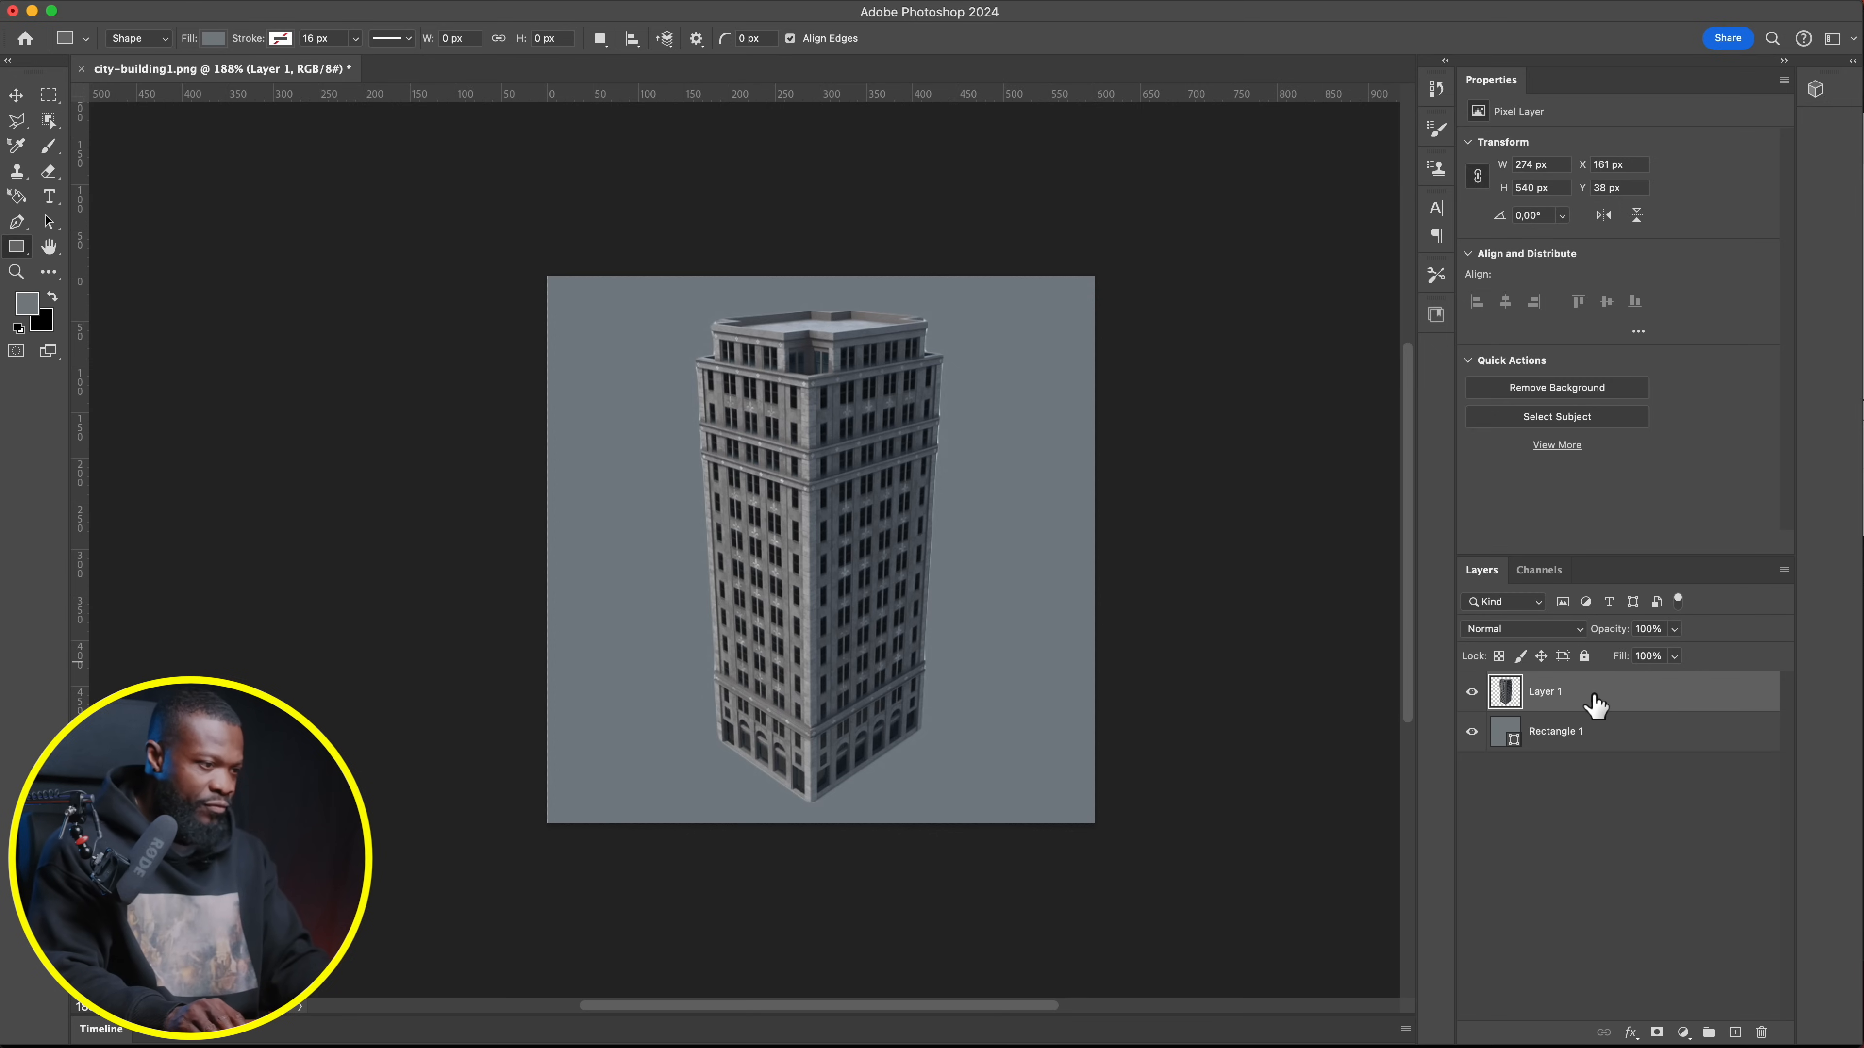
{"action": "left_click_drag", "start_coordinate": [1596, 703], "coordinate": [1736, 1034]}
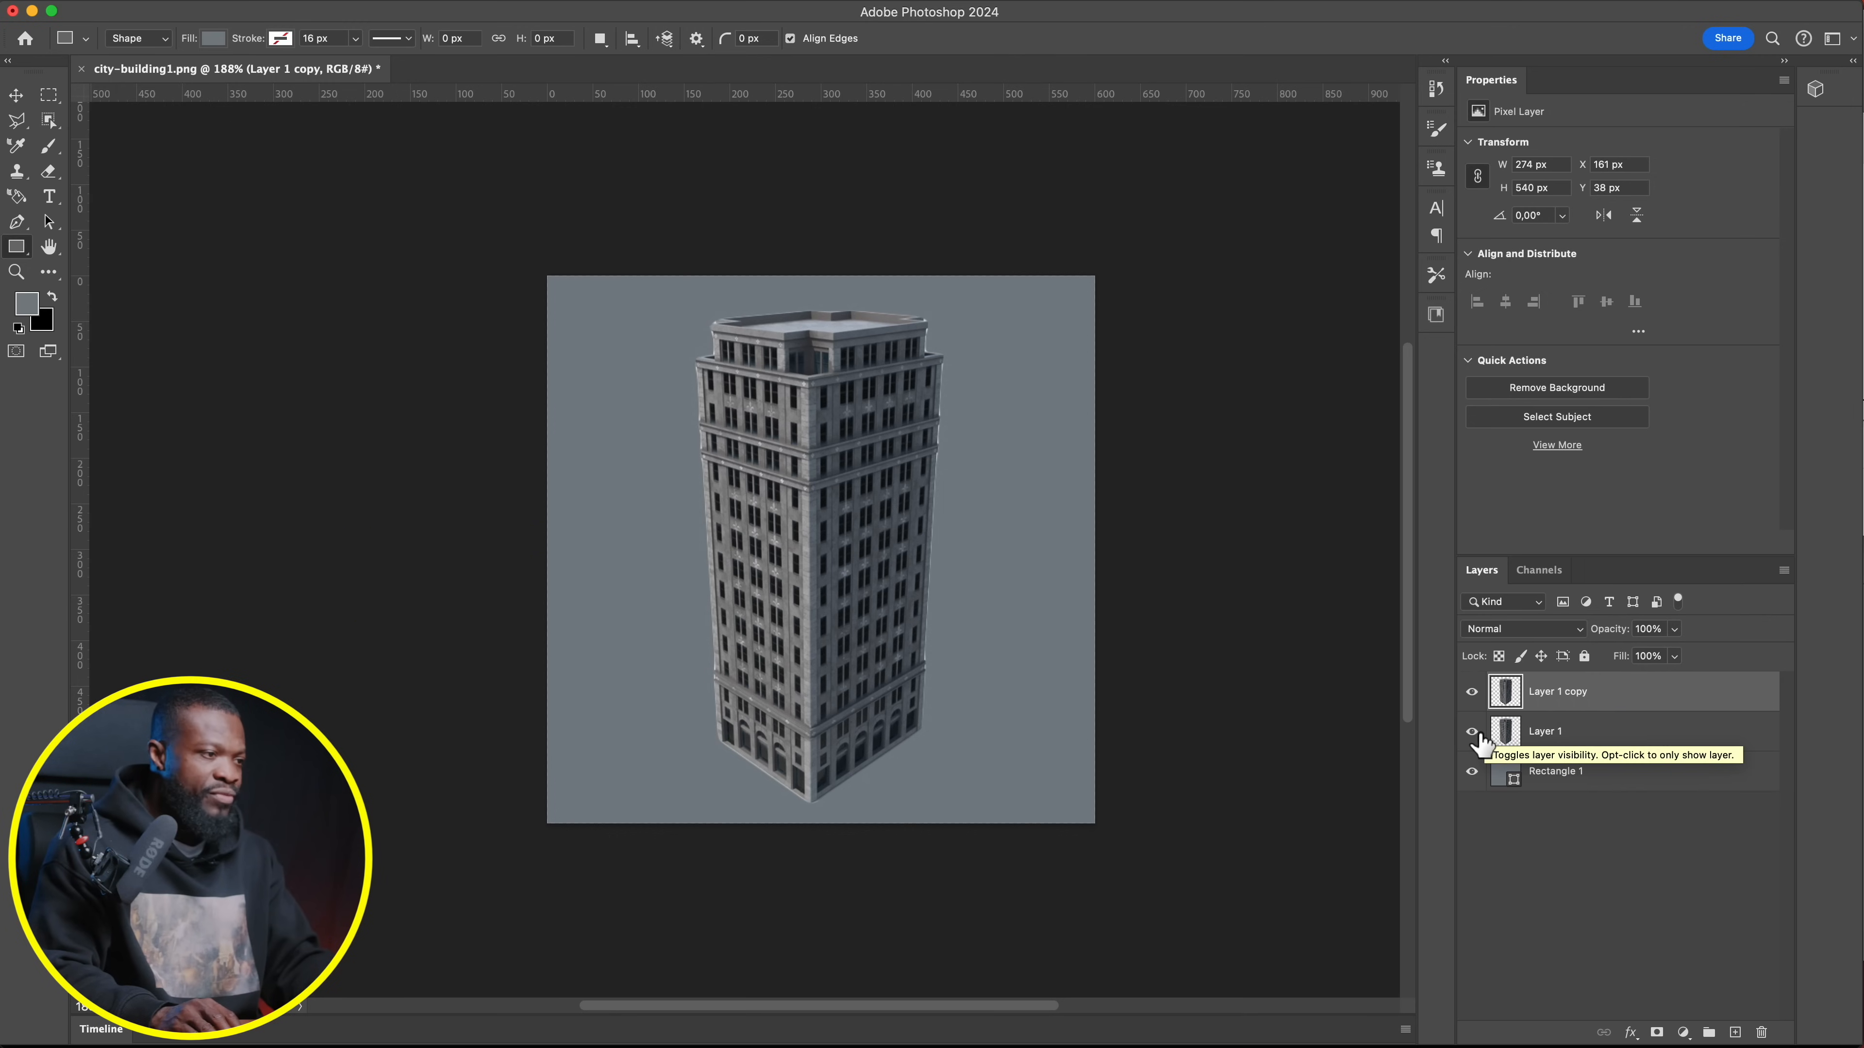
{"action": "left_click", "coordinate": [1473, 732]}
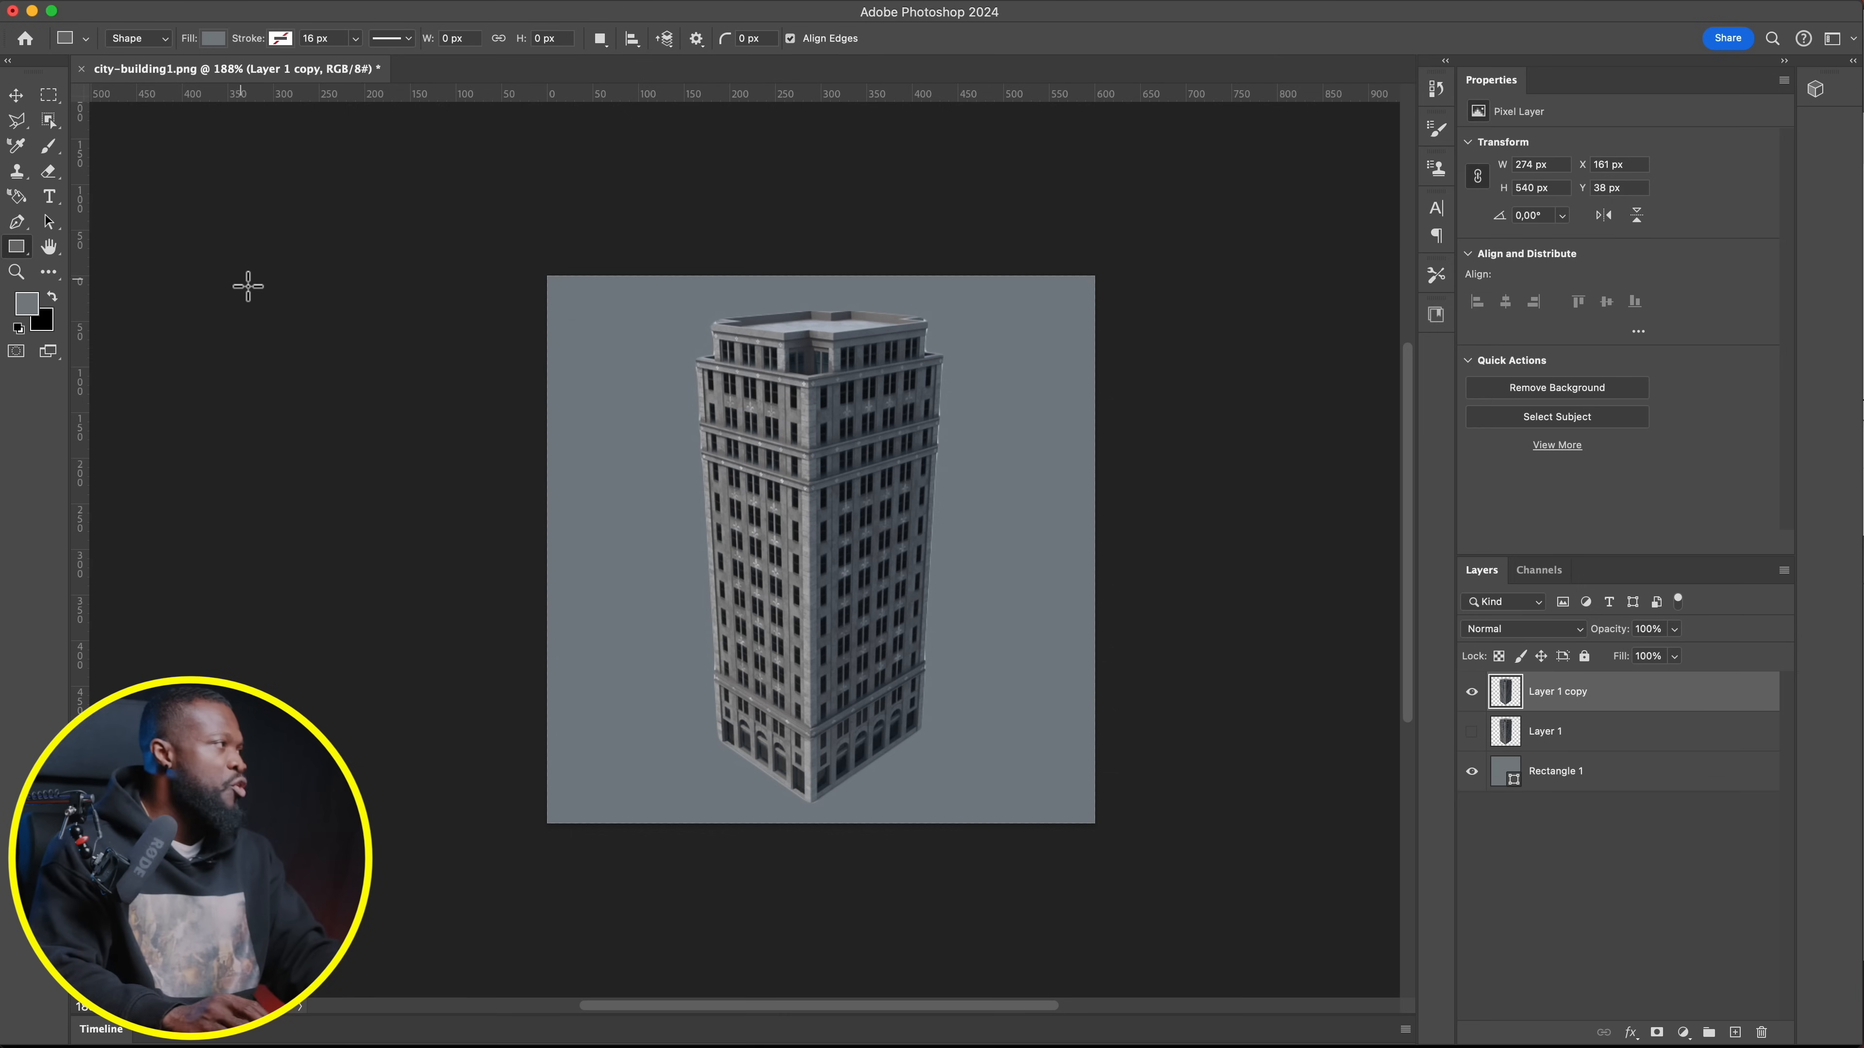
Outline the building's upper floors along the ledge with the Polygonal Lasso, copy them to a new layer and hide the full building copy
{"action": "left_click", "coordinate": [16, 121]}
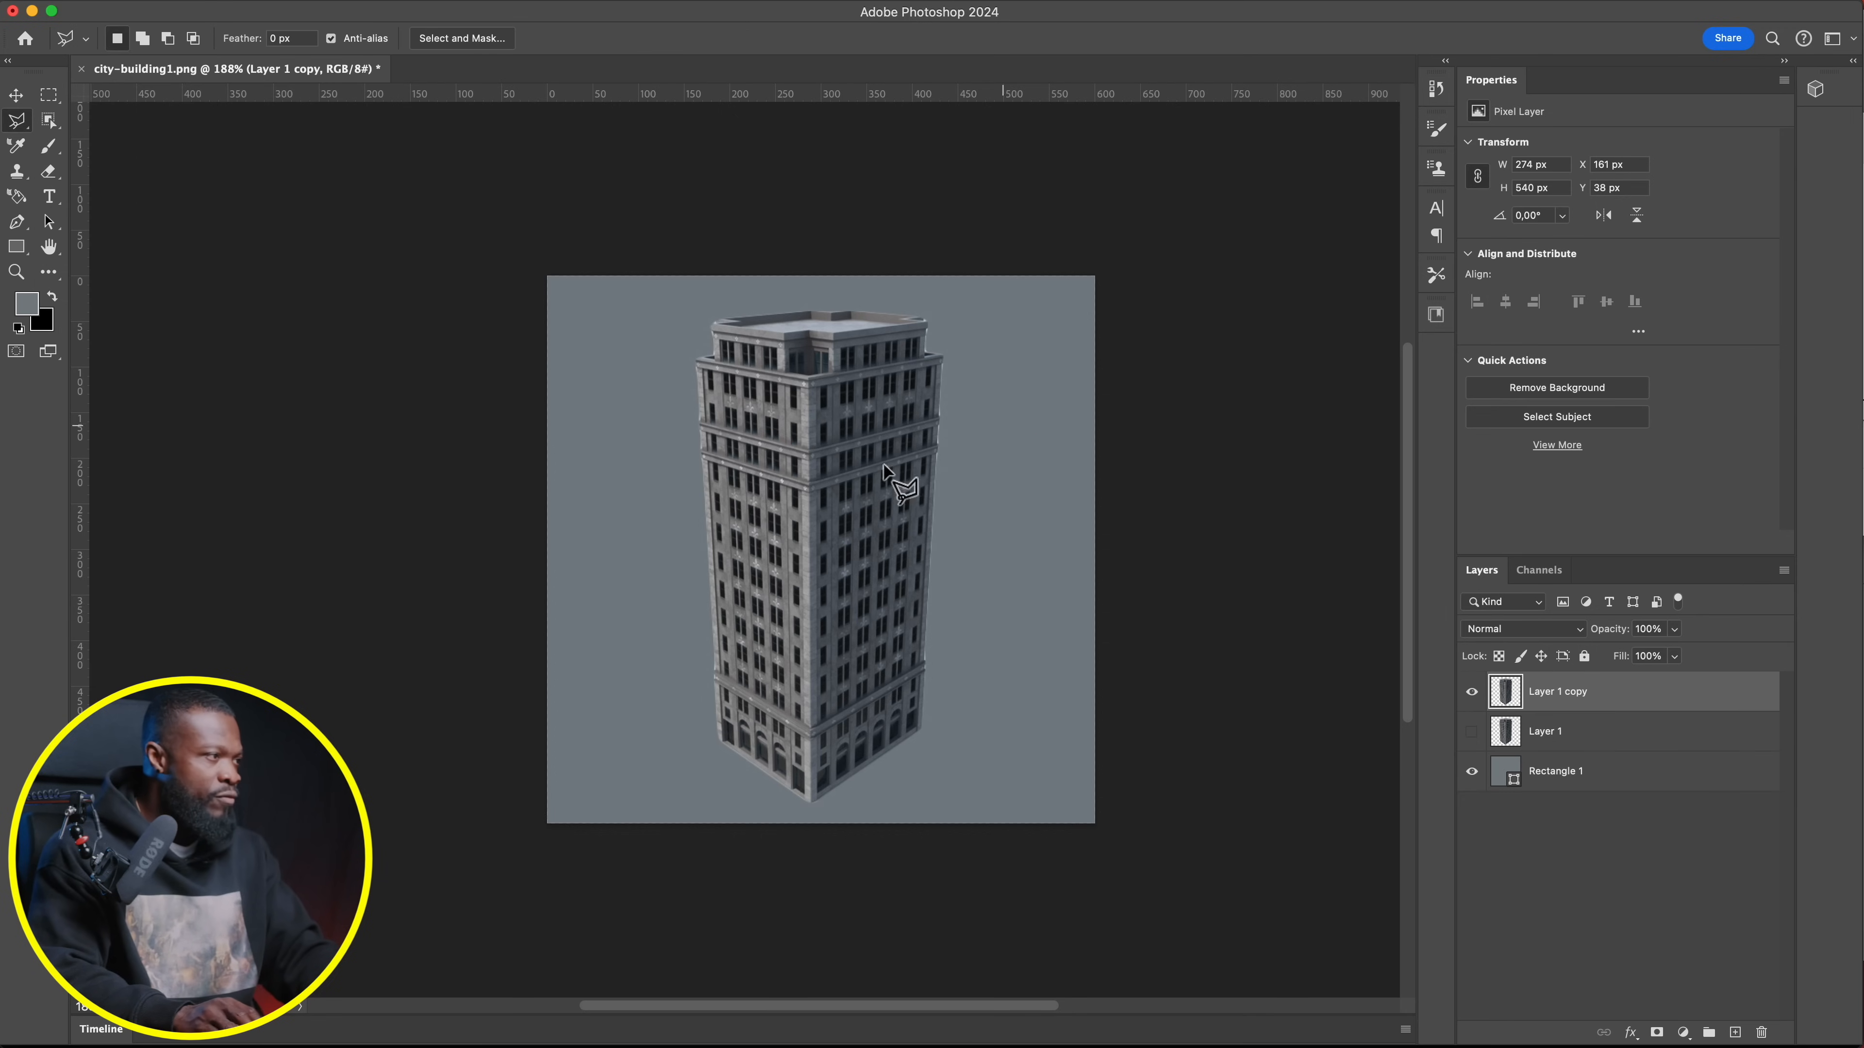
{"action": "left_click", "coordinate": [701, 451]}
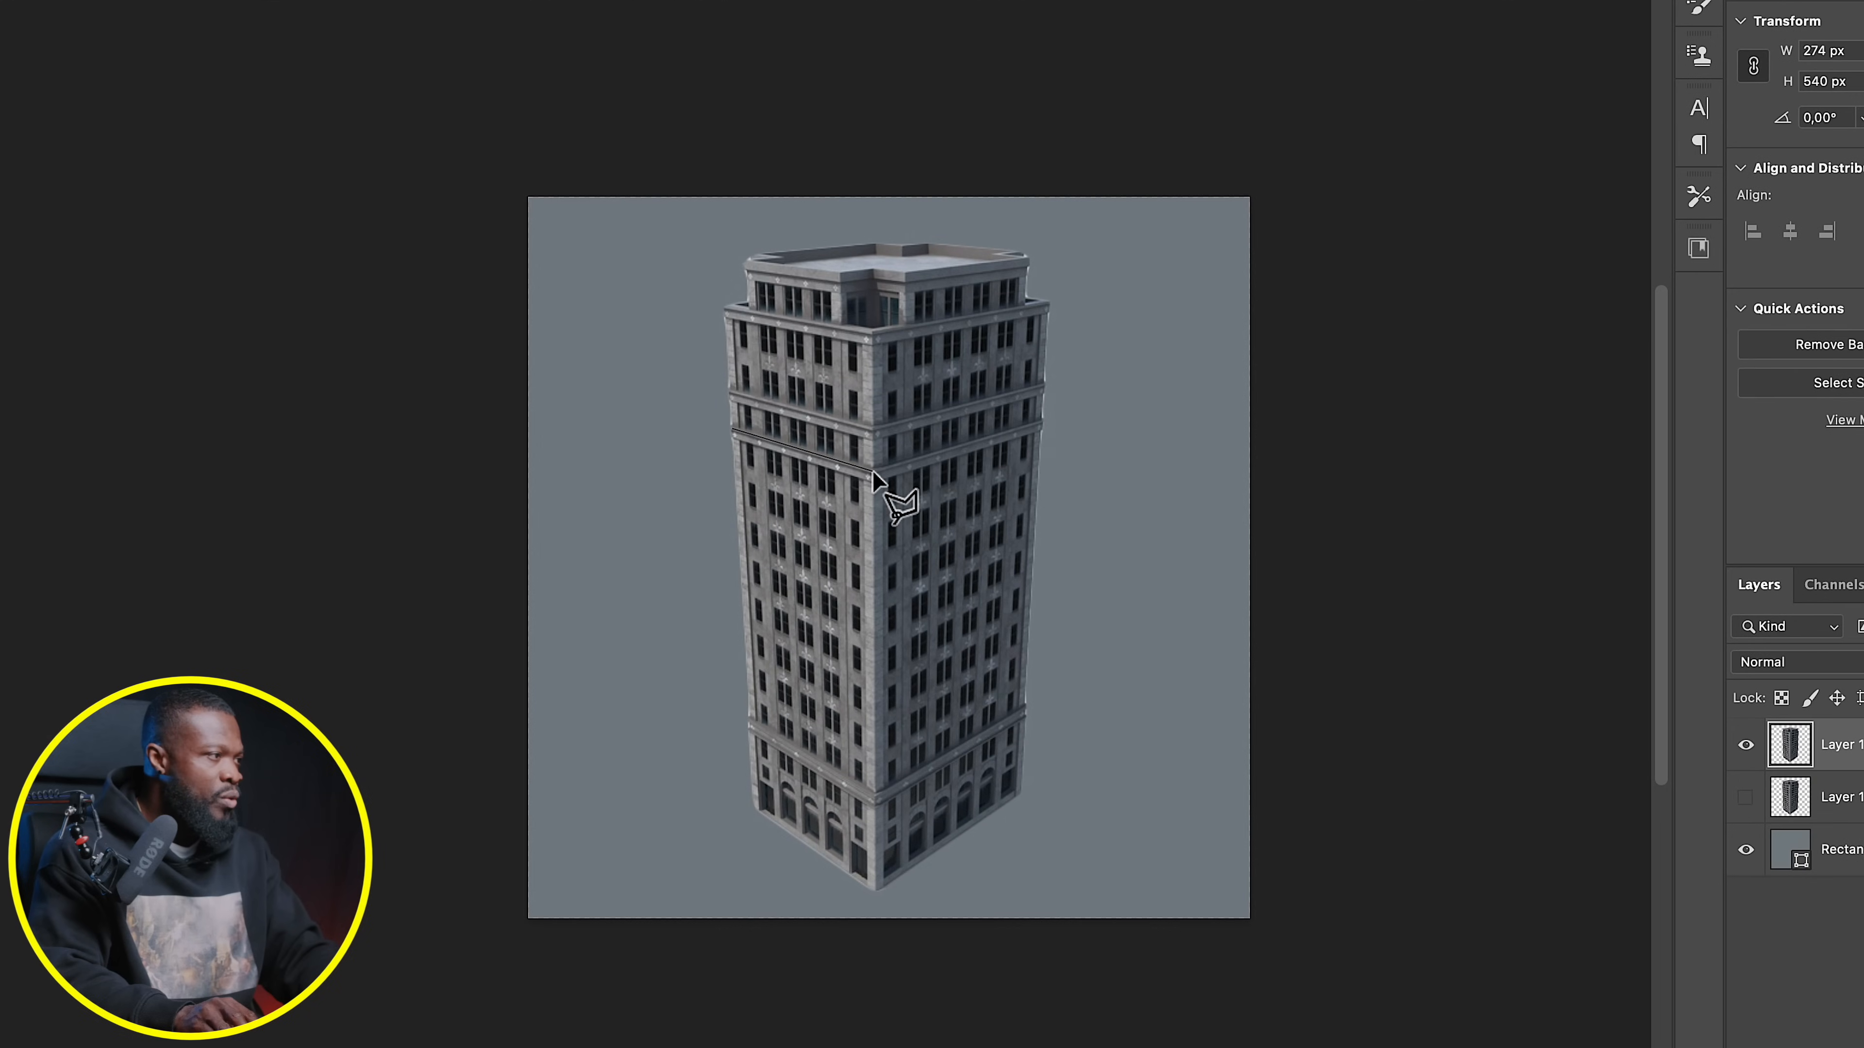
{"action": "left_click", "coordinate": [872, 471]}
{"action": "left_click", "coordinate": [1043, 423]}
{"action": "left_click", "coordinate": [1087, 220]}
{"action": "left_click", "coordinate": [752, 218]}
{"action": "left_click", "coordinate": [687, 428]}
{"action": "left_click", "coordinate": [734, 430]}
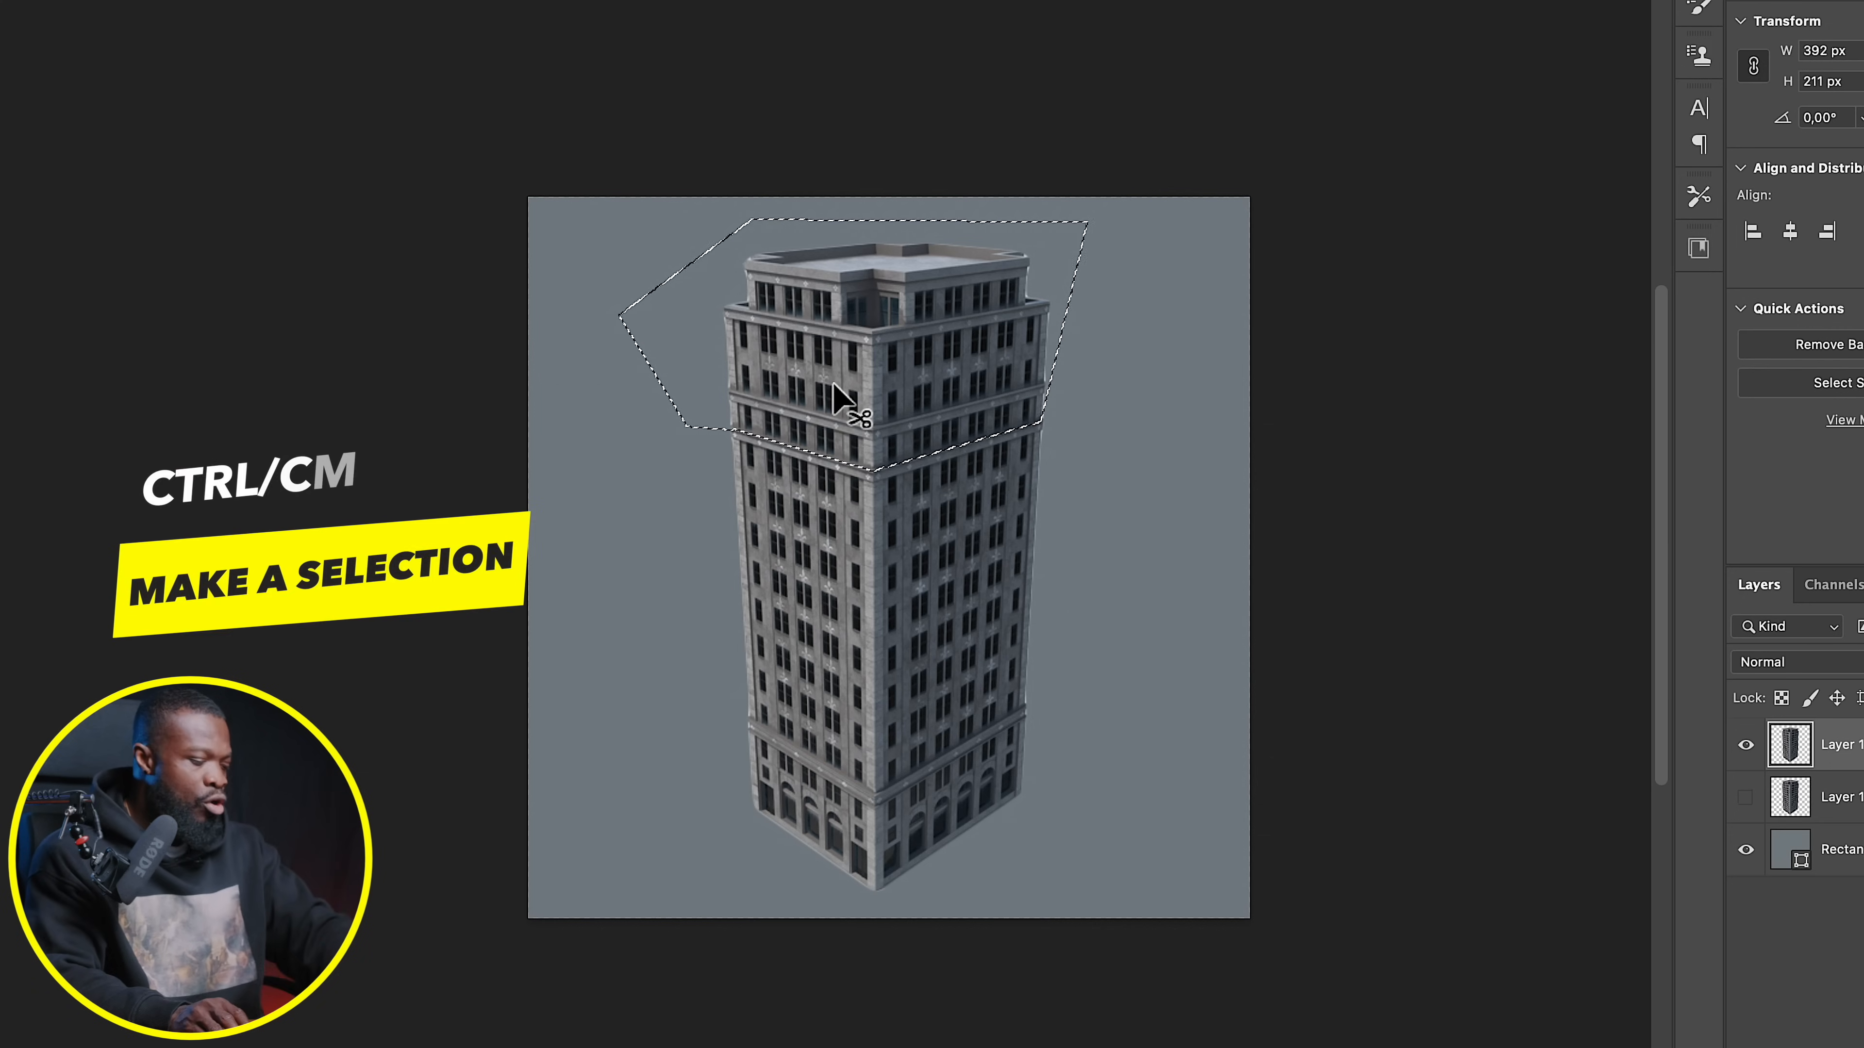
{"action": "key", "text": "ctrl+j"}
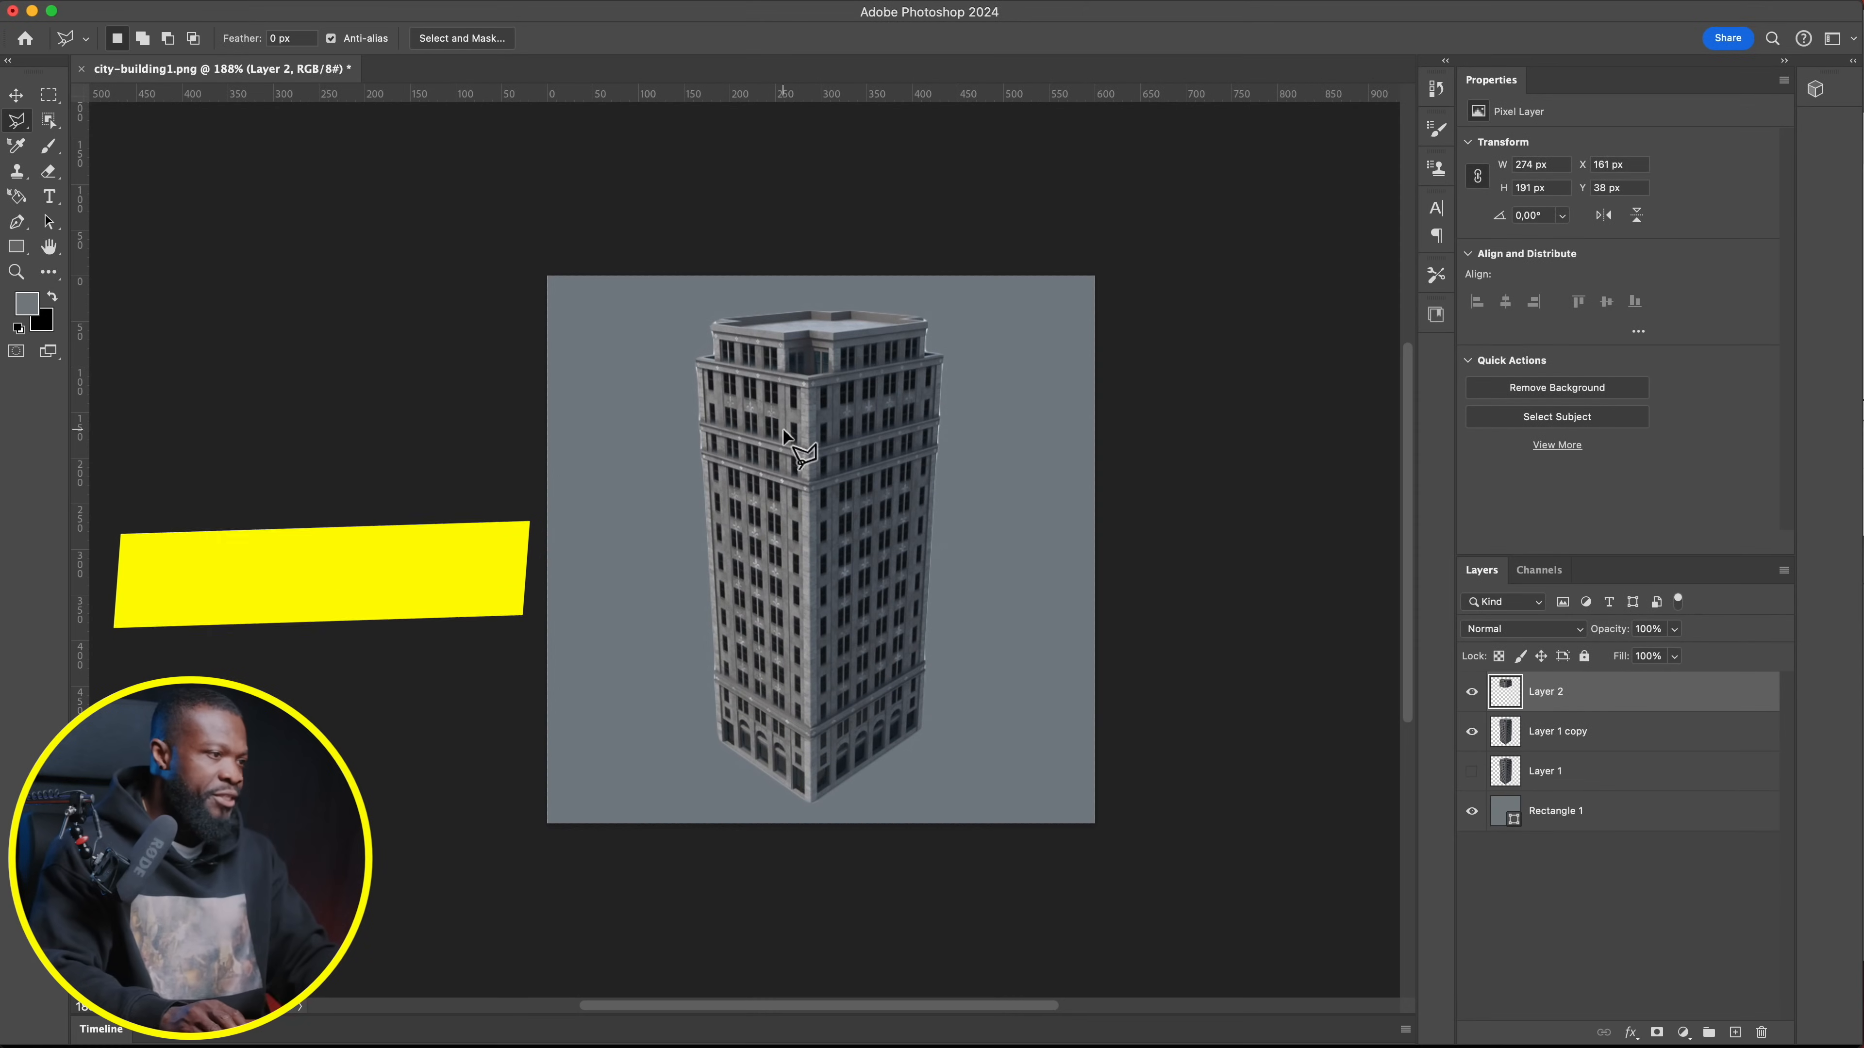
{"action": "left_click", "coordinate": [1472, 732]}
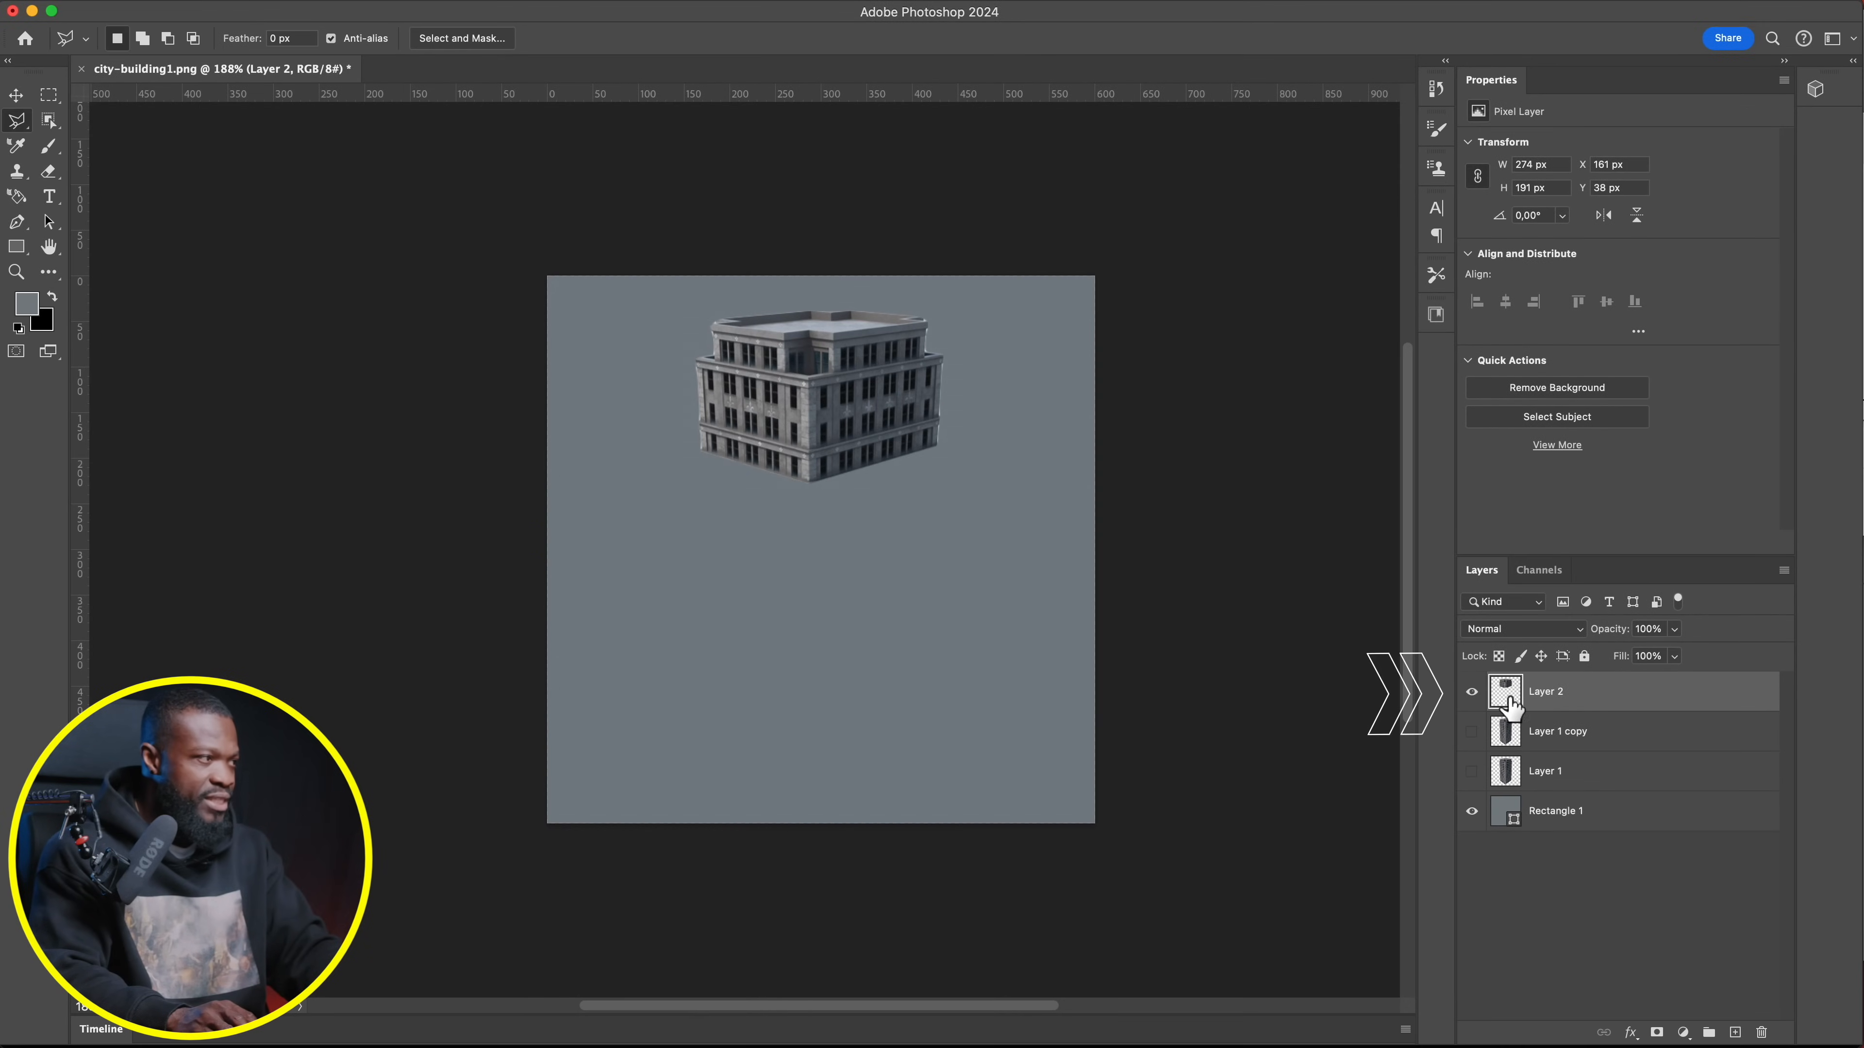
Outline the full building copy's lower floors below the ledge with the Polygonal Lasso, copy them to a new layer, and hide the upper-floors layer
{"action": "left_click", "coordinate": [1473, 732]}
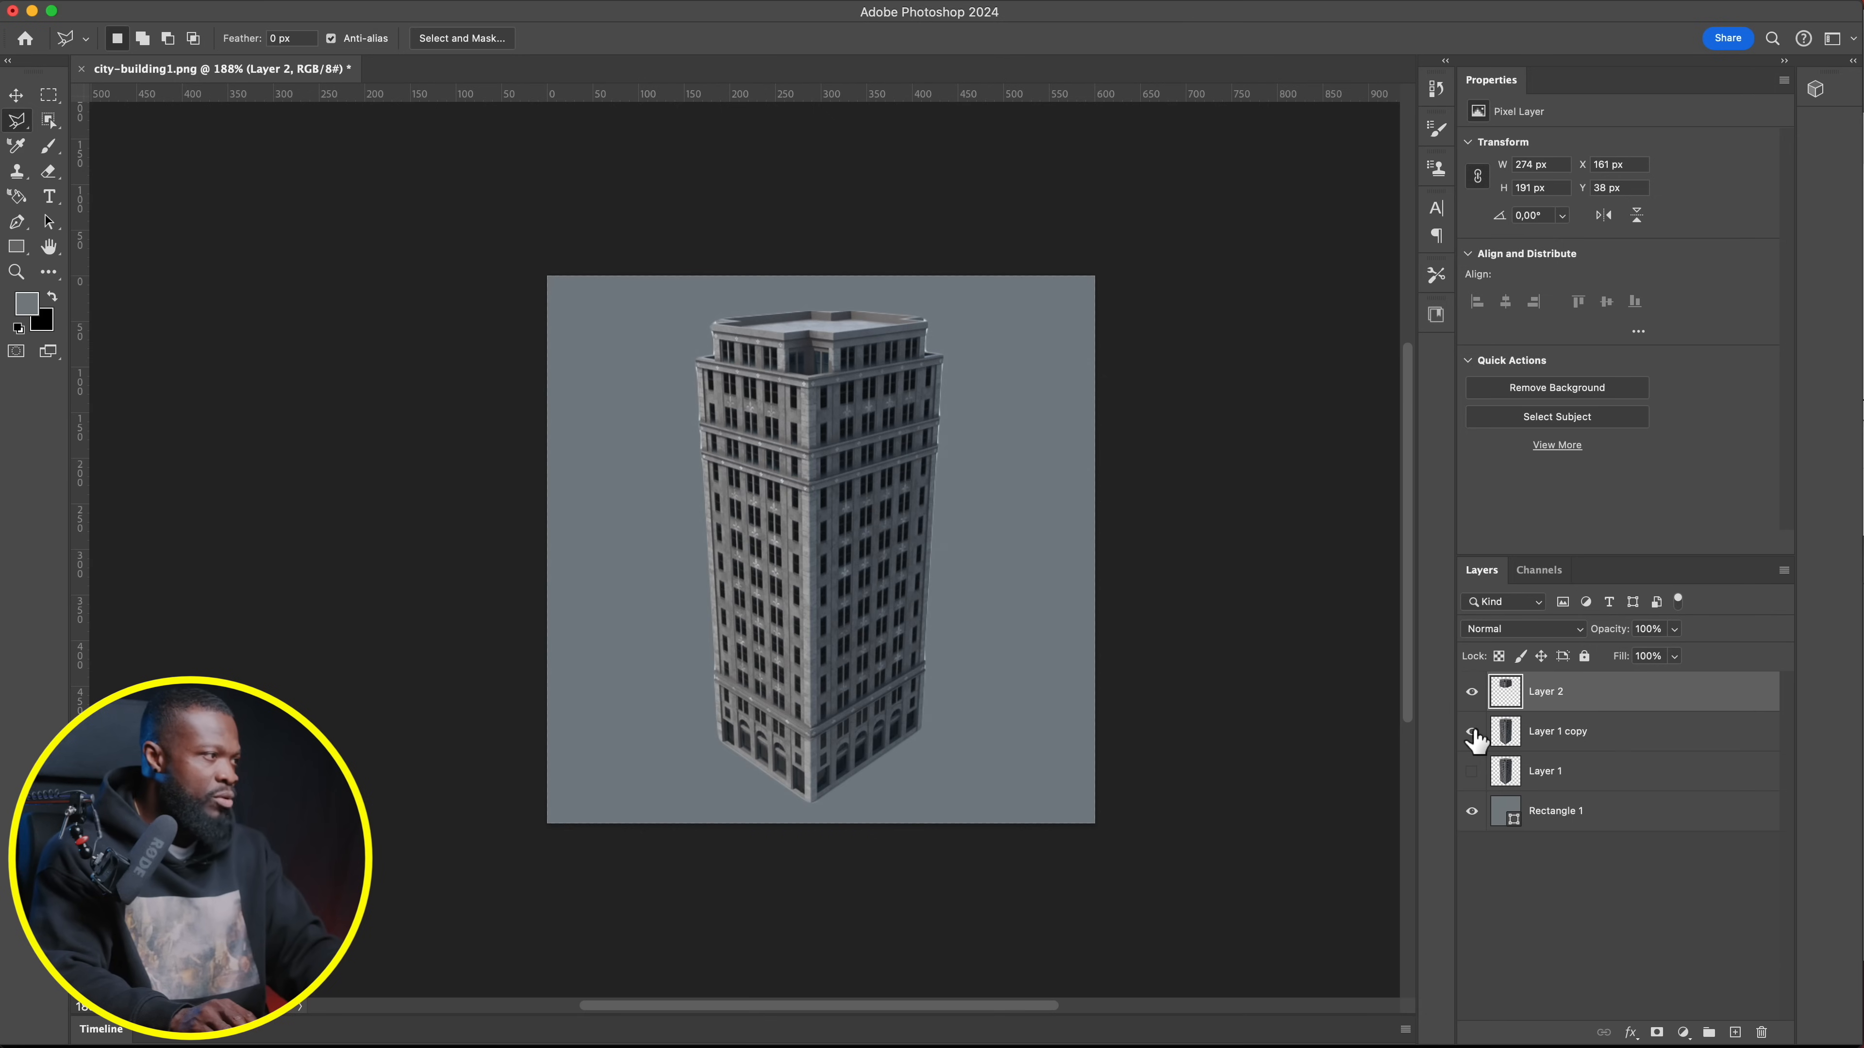
{"action": "left_click", "coordinate": [1576, 745]}
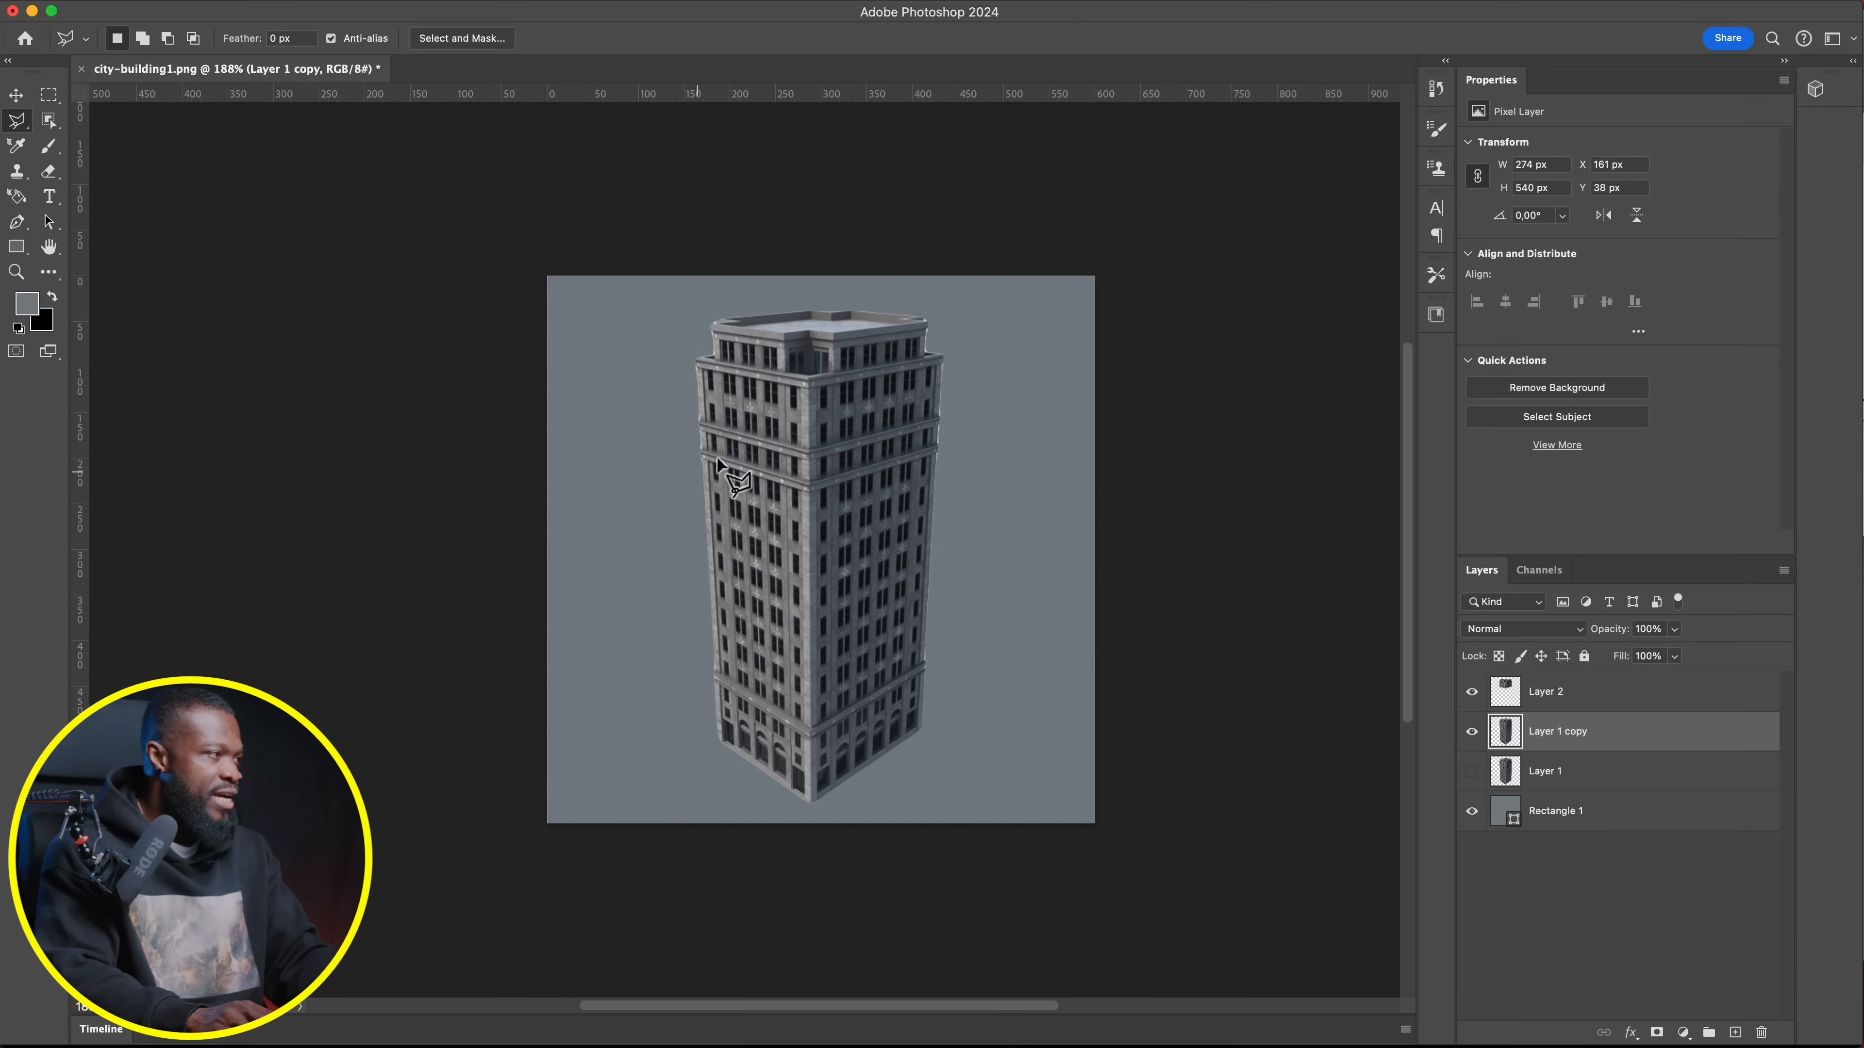
{"action": "left_click", "coordinate": [700, 454]}
{"action": "left_click", "coordinate": [807, 484]}
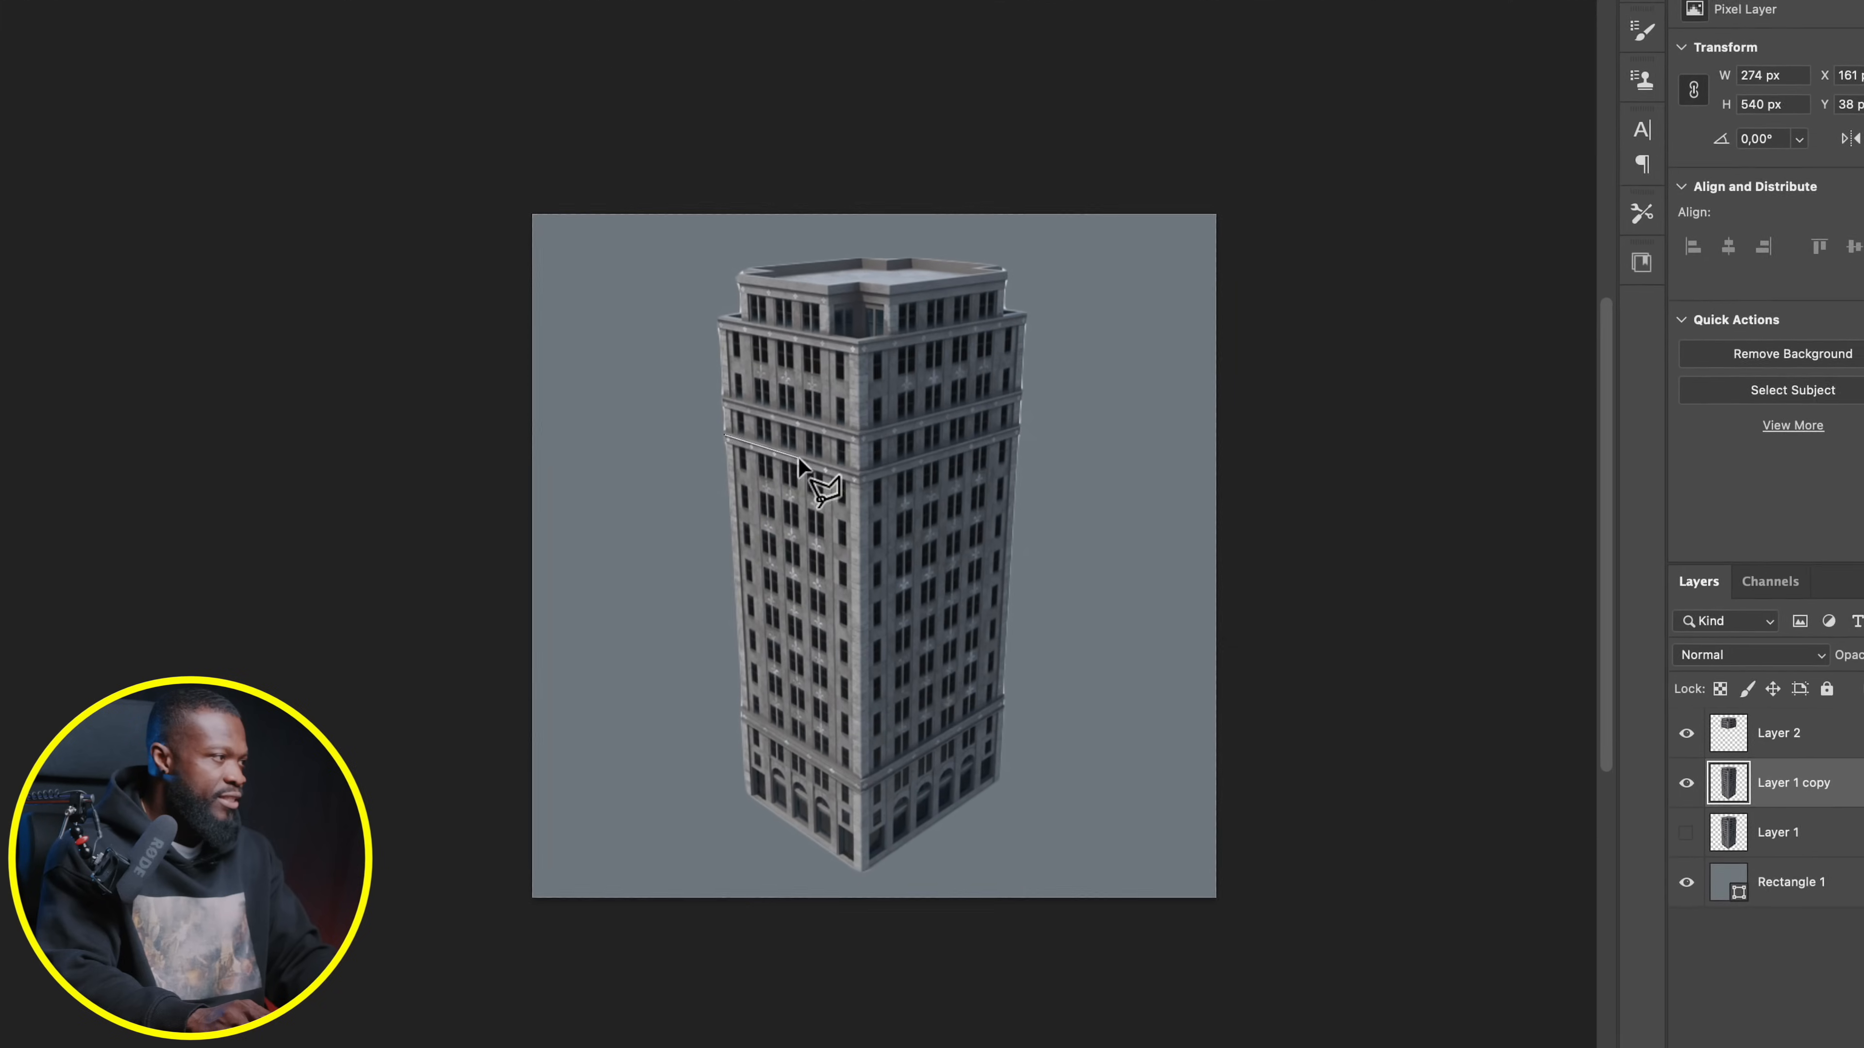
{"action": "left_click", "coordinate": [1049, 835]}
{"action": "left_click", "coordinate": [899, 908]}
{"action": "left_click", "coordinate": [682, 879]}
{"action": "left_click", "coordinate": [734, 433]}
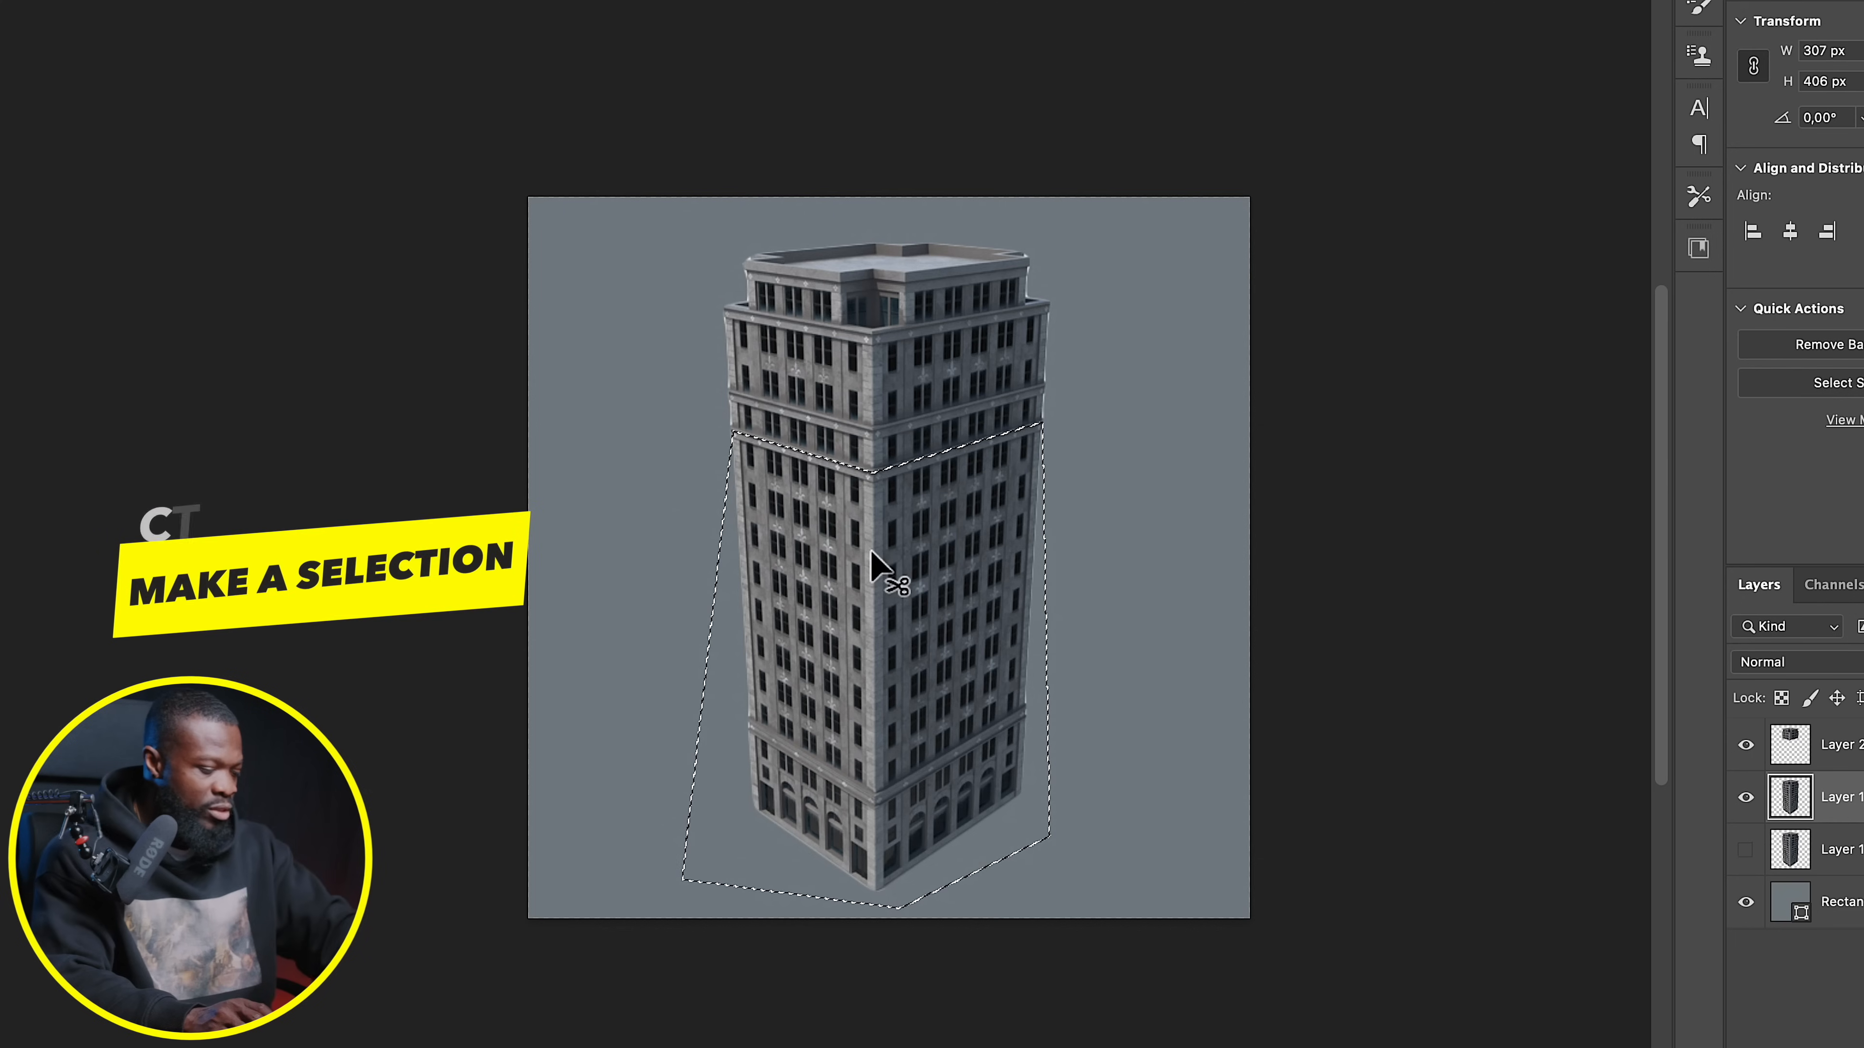
{"action": "key", "text": "ctrl+j"}
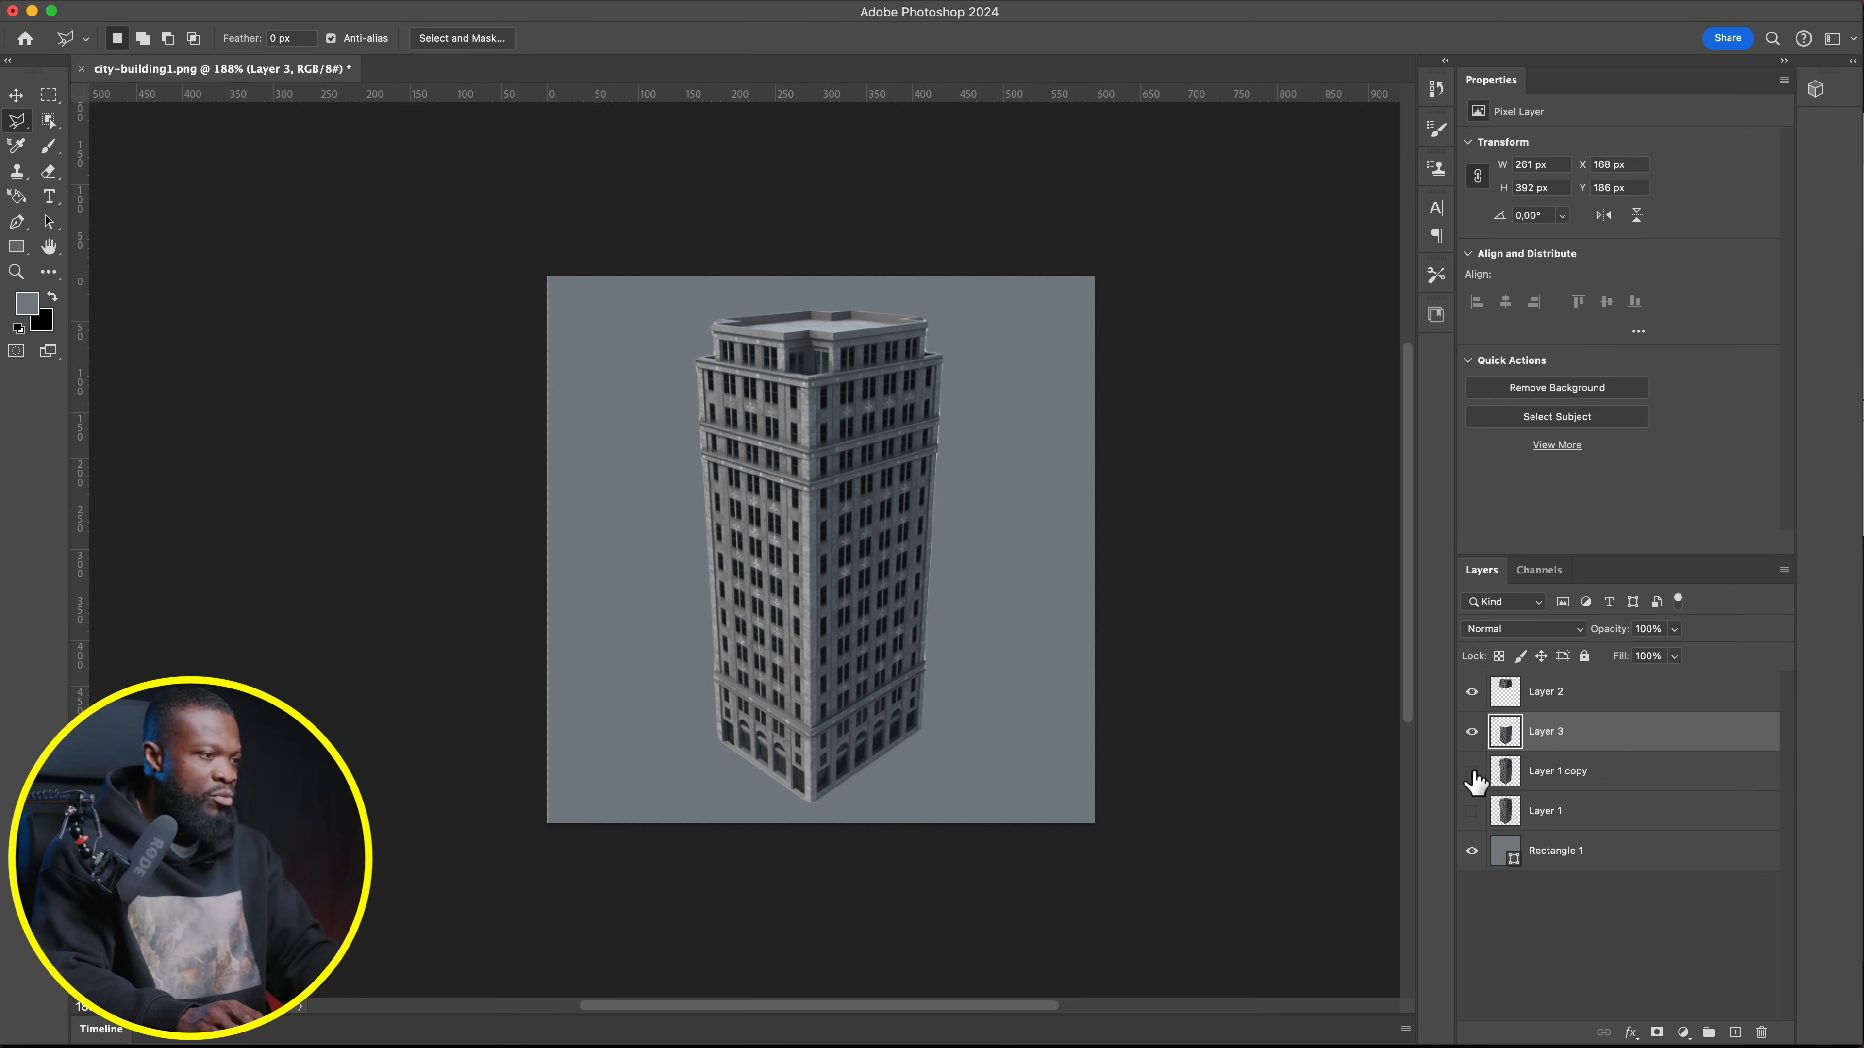
{"action": "left_click", "coordinate": [1472, 693]}
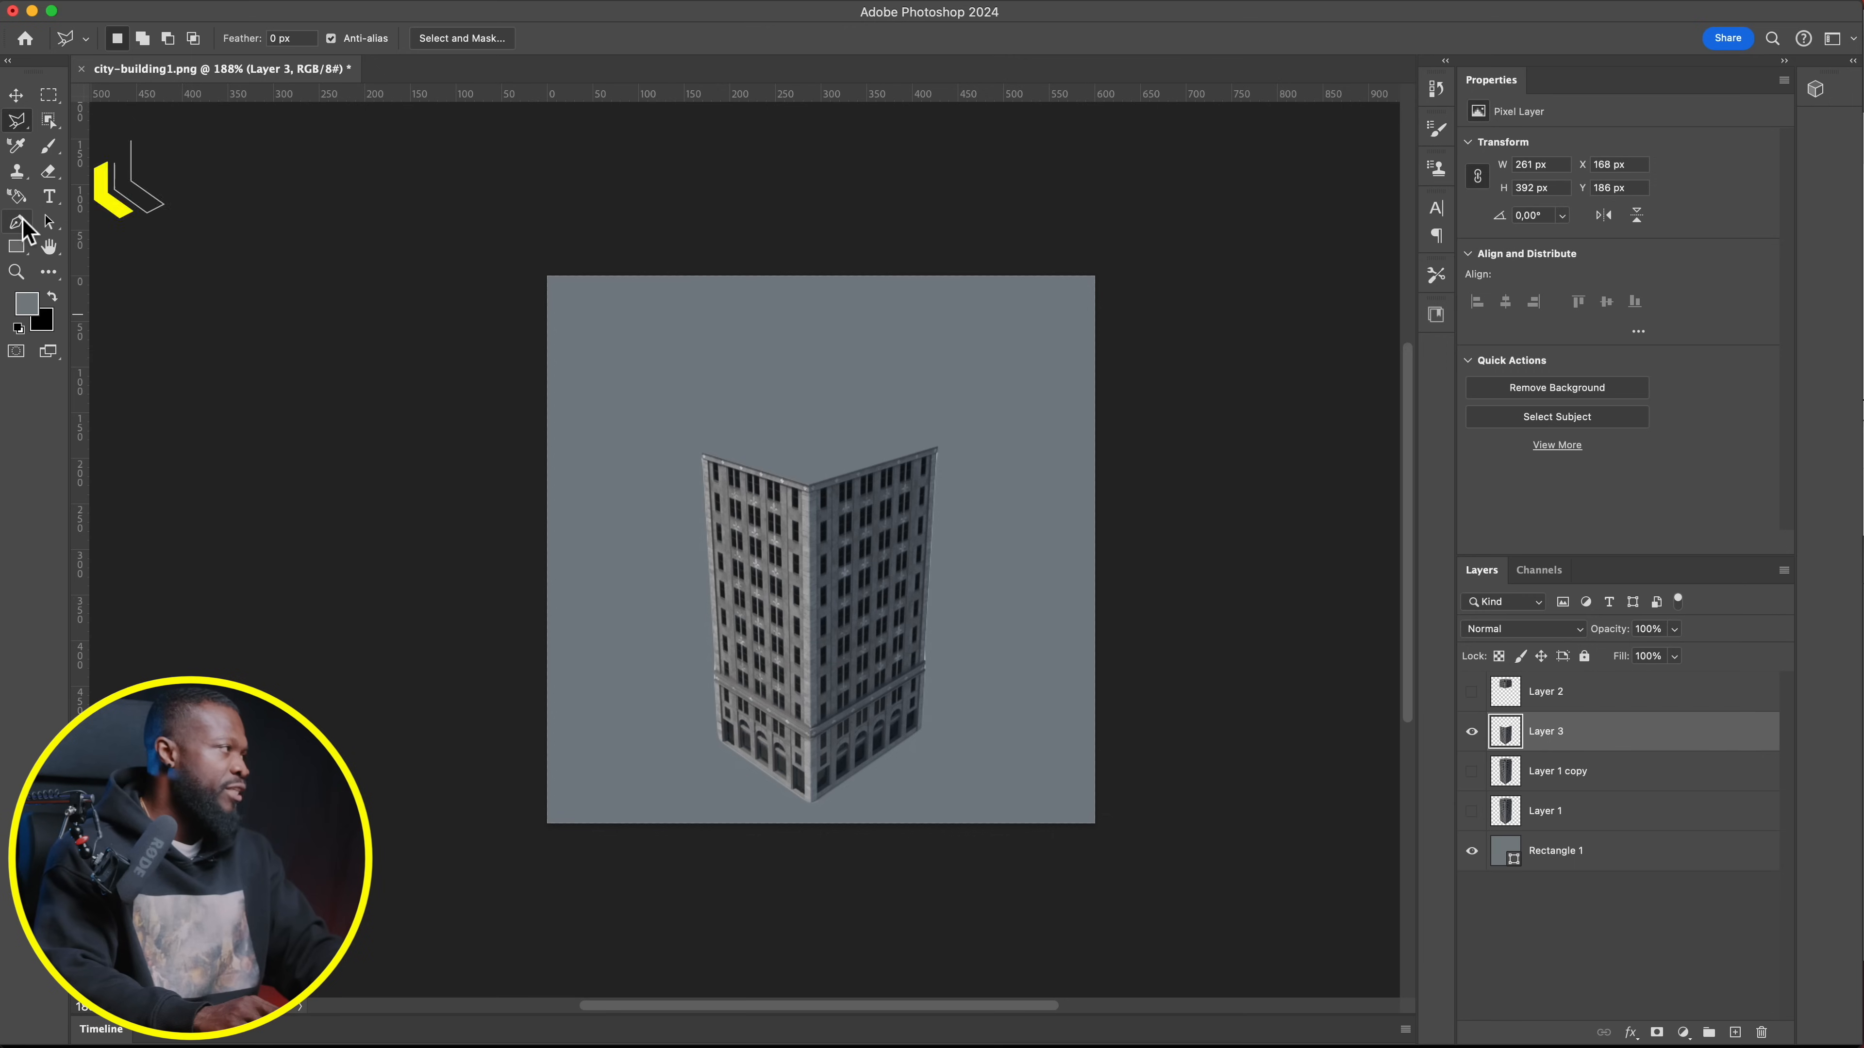
With the Pen tool active, sample the building's wall for the foreground colour and adjust it to a grey of about #6a6c73
{"action": "left_click", "coordinate": [18, 221]}
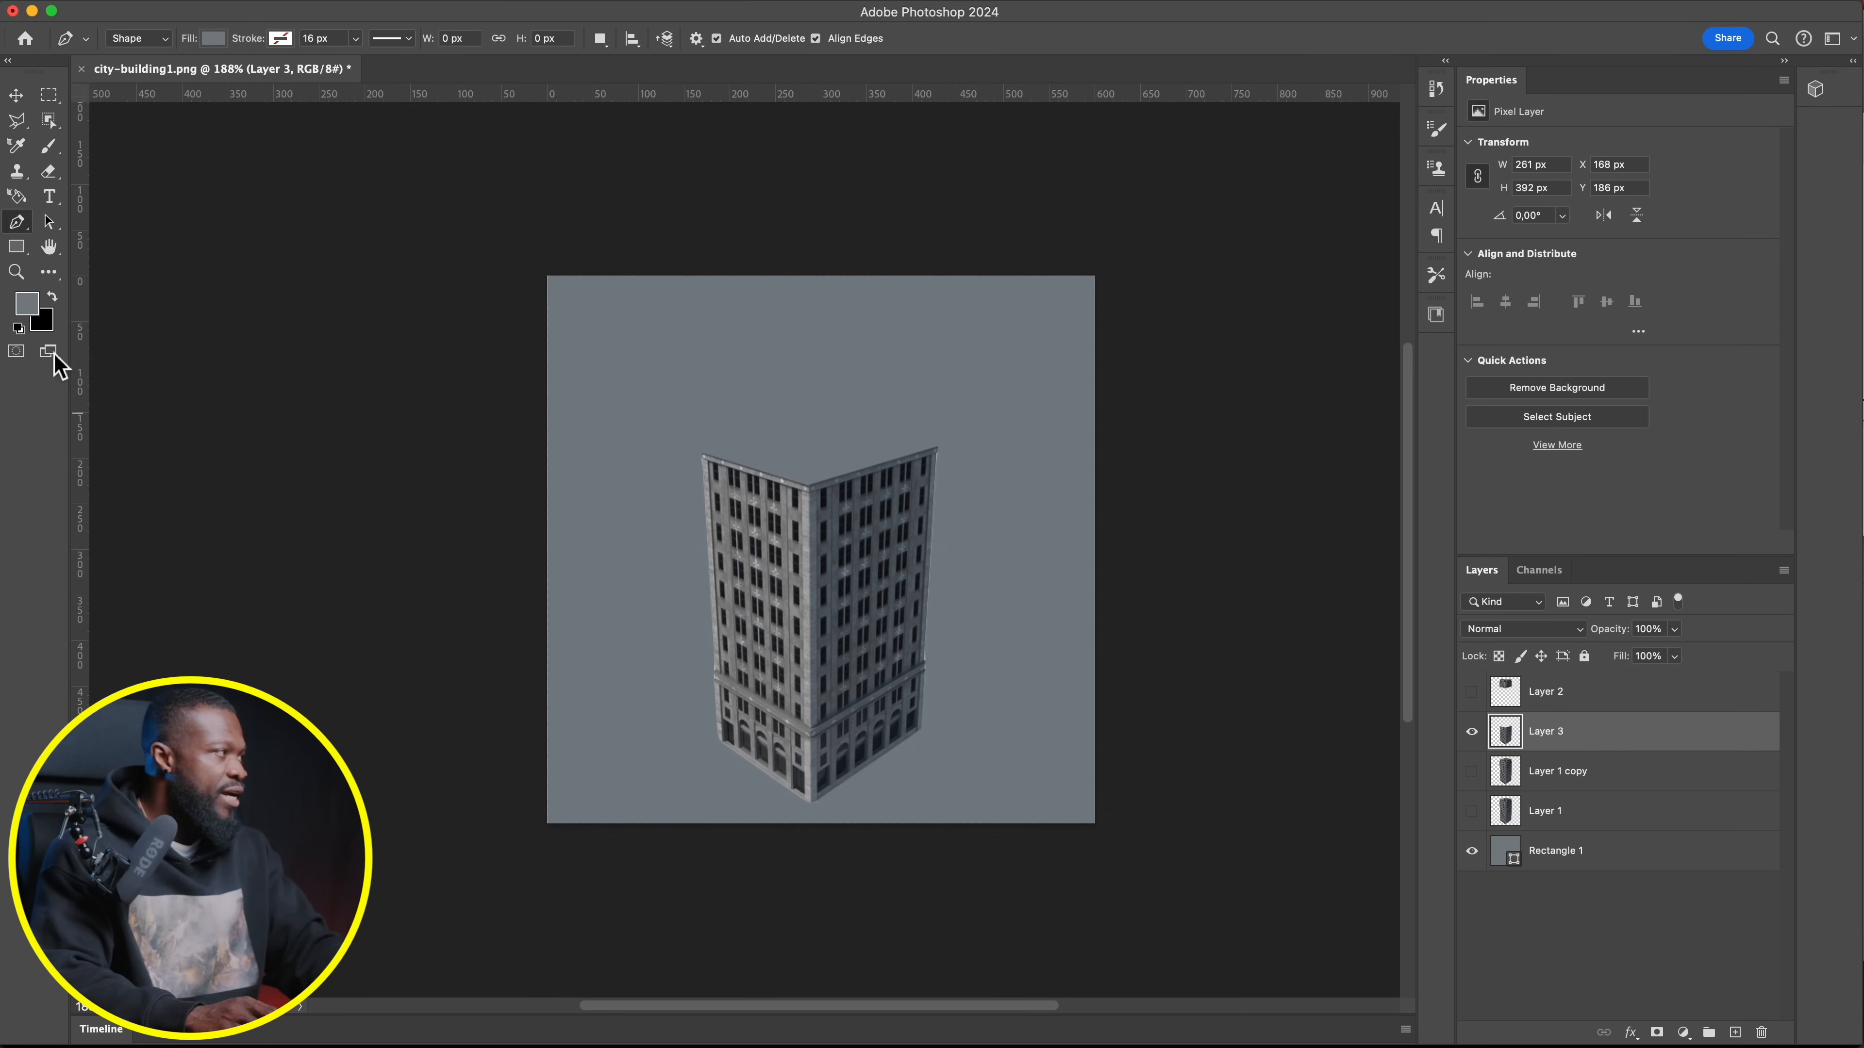
{"action": "left_click", "coordinate": [33, 311]}
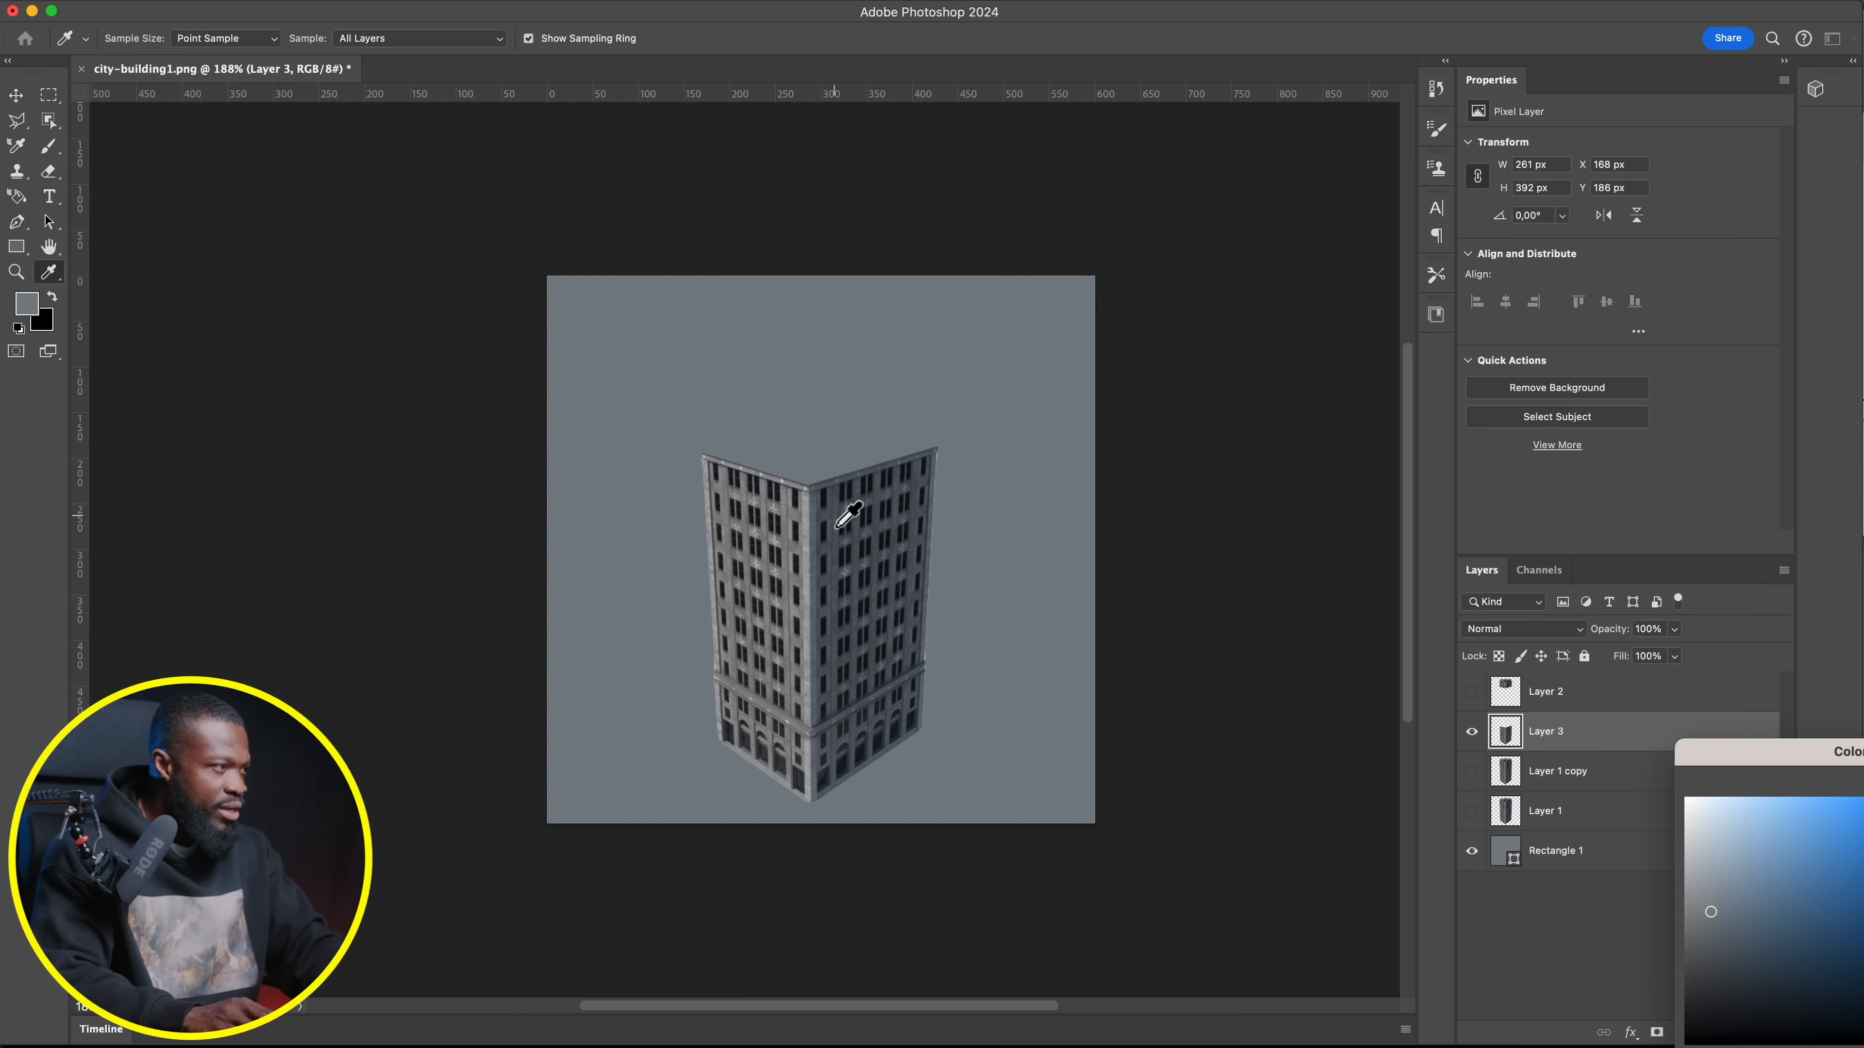
{"action": "left_click", "coordinate": [841, 521]}
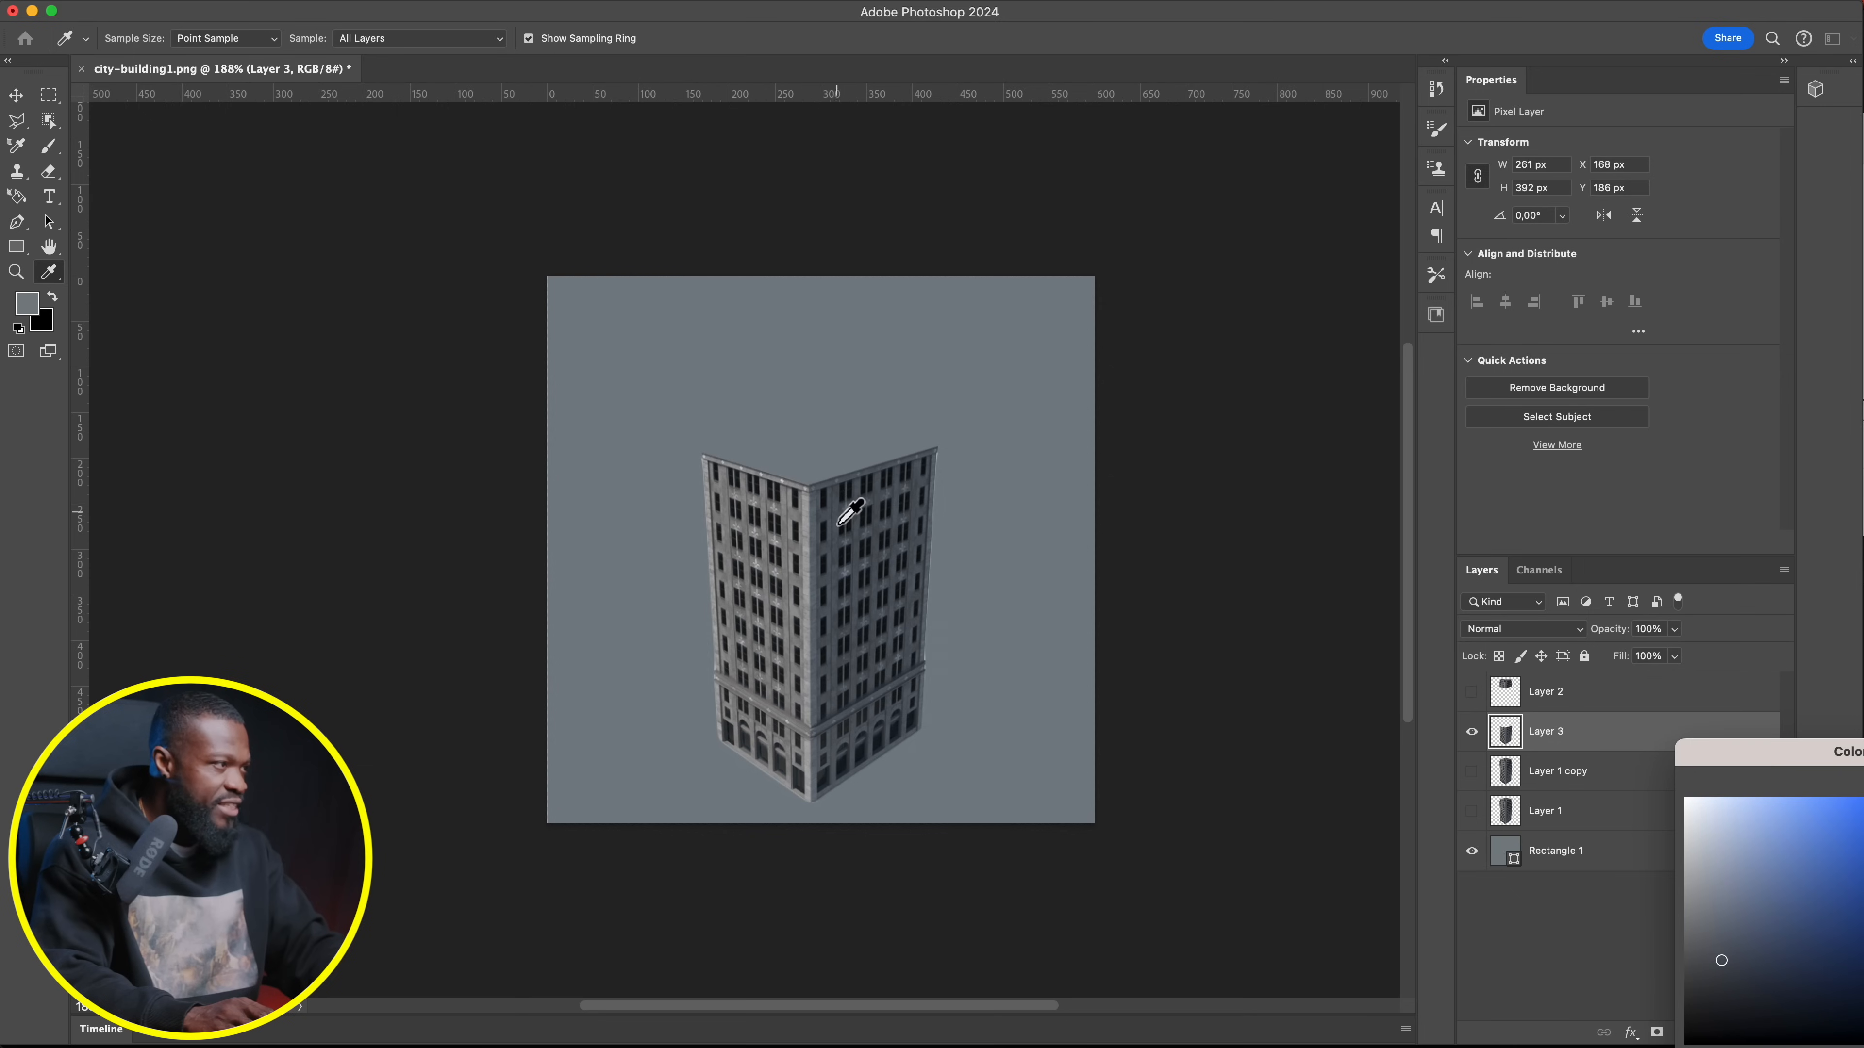
{"action": "left_click_drag", "start_coordinate": [1737, 971], "coordinate": [1721, 963]}
{"action": "left_click_drag", "start_coordinate": [1819, 754], "coordinate": [1293, 668]}
{"action": "left_click_drag", "start_coordinate": [1189, 881], "coordinate": [1179, 846]}
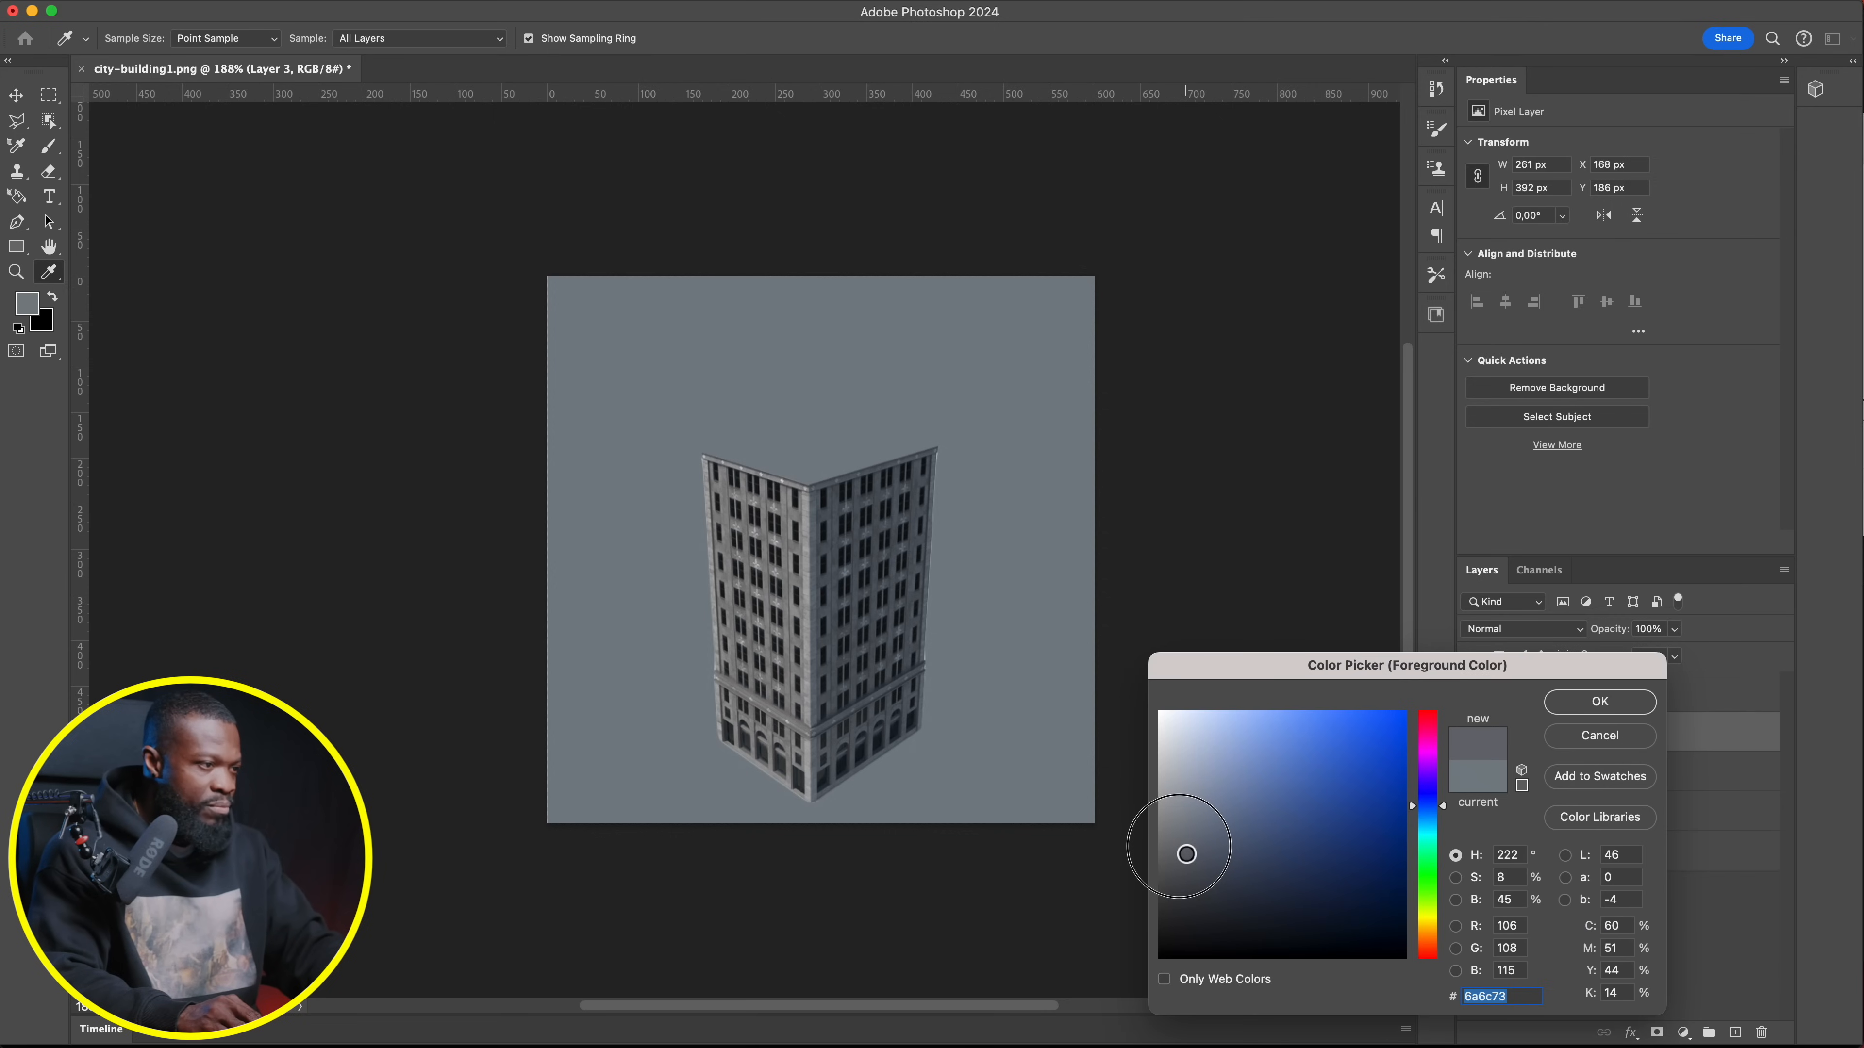
Set the foreground color to #6a6c73 and set the Pen tool to Shape mode
{"action": "left_click", "coordinate": [1601, 704]}
{"action": "key", "text": "p"}
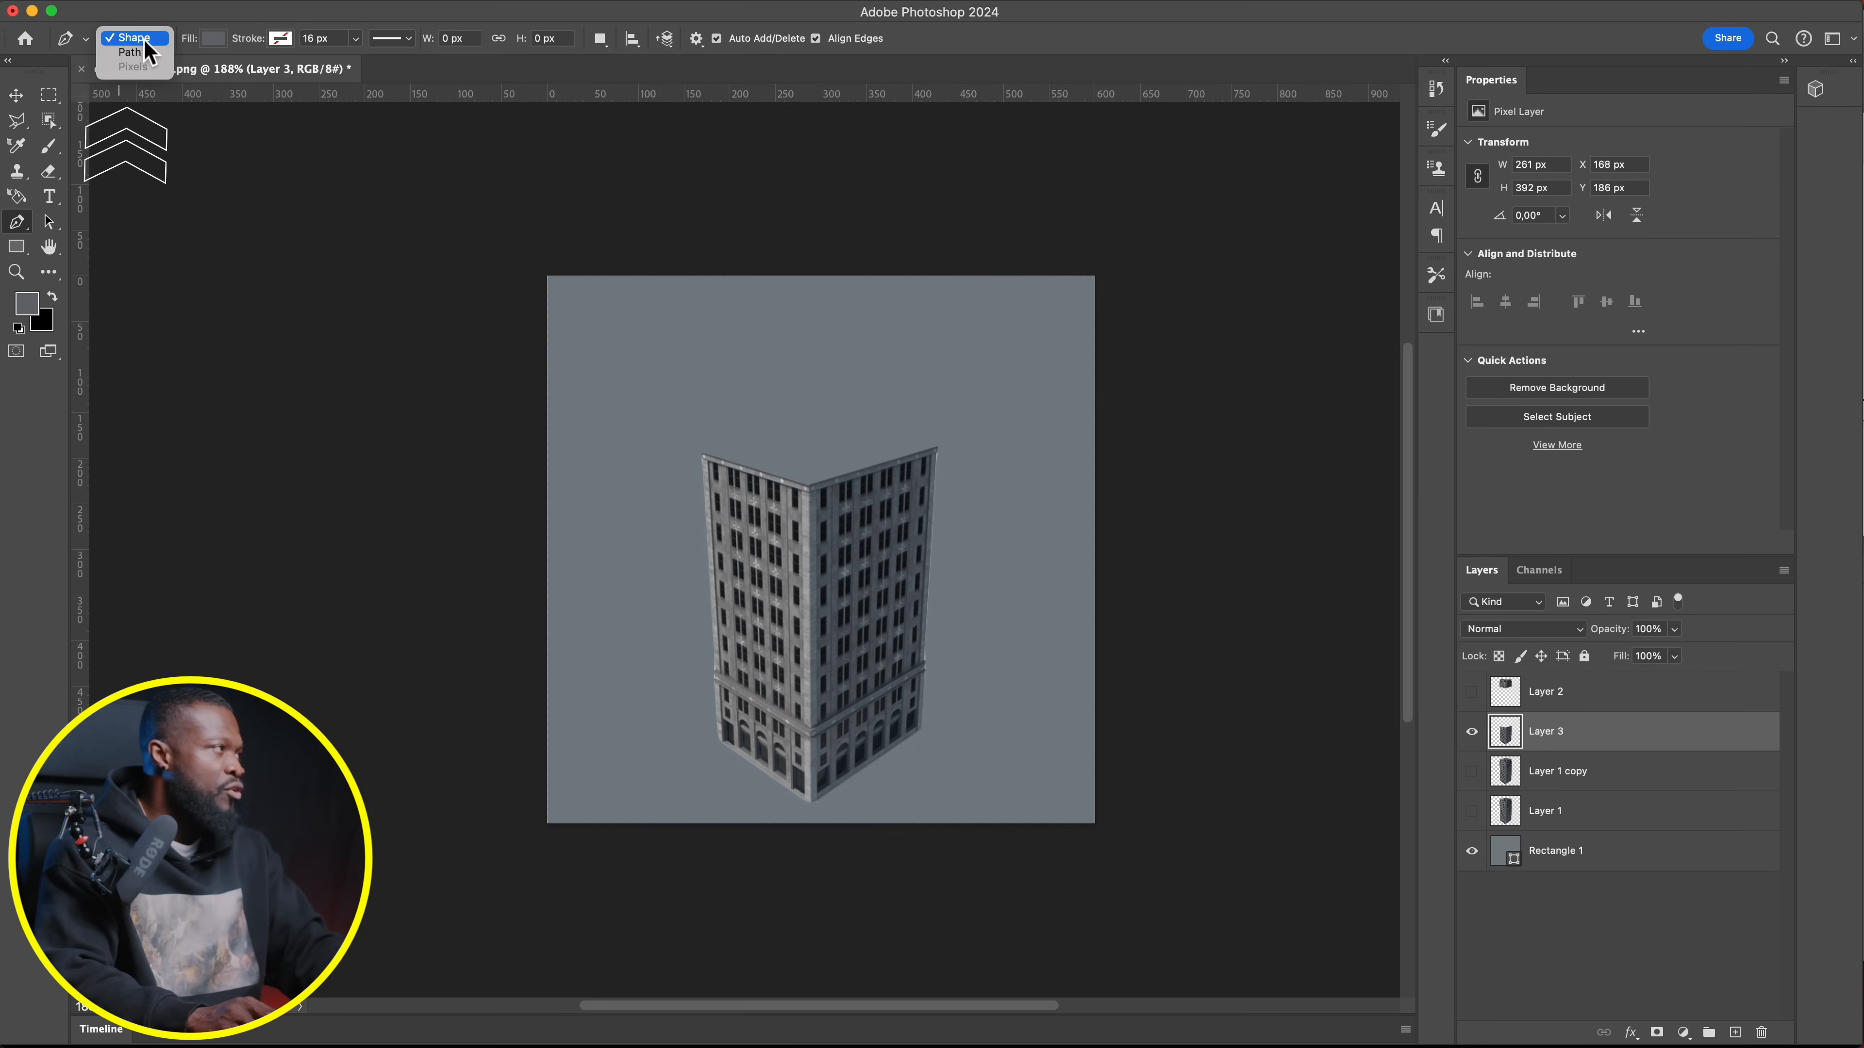
{"action": "left_click", "coordinate": [135, 38]}
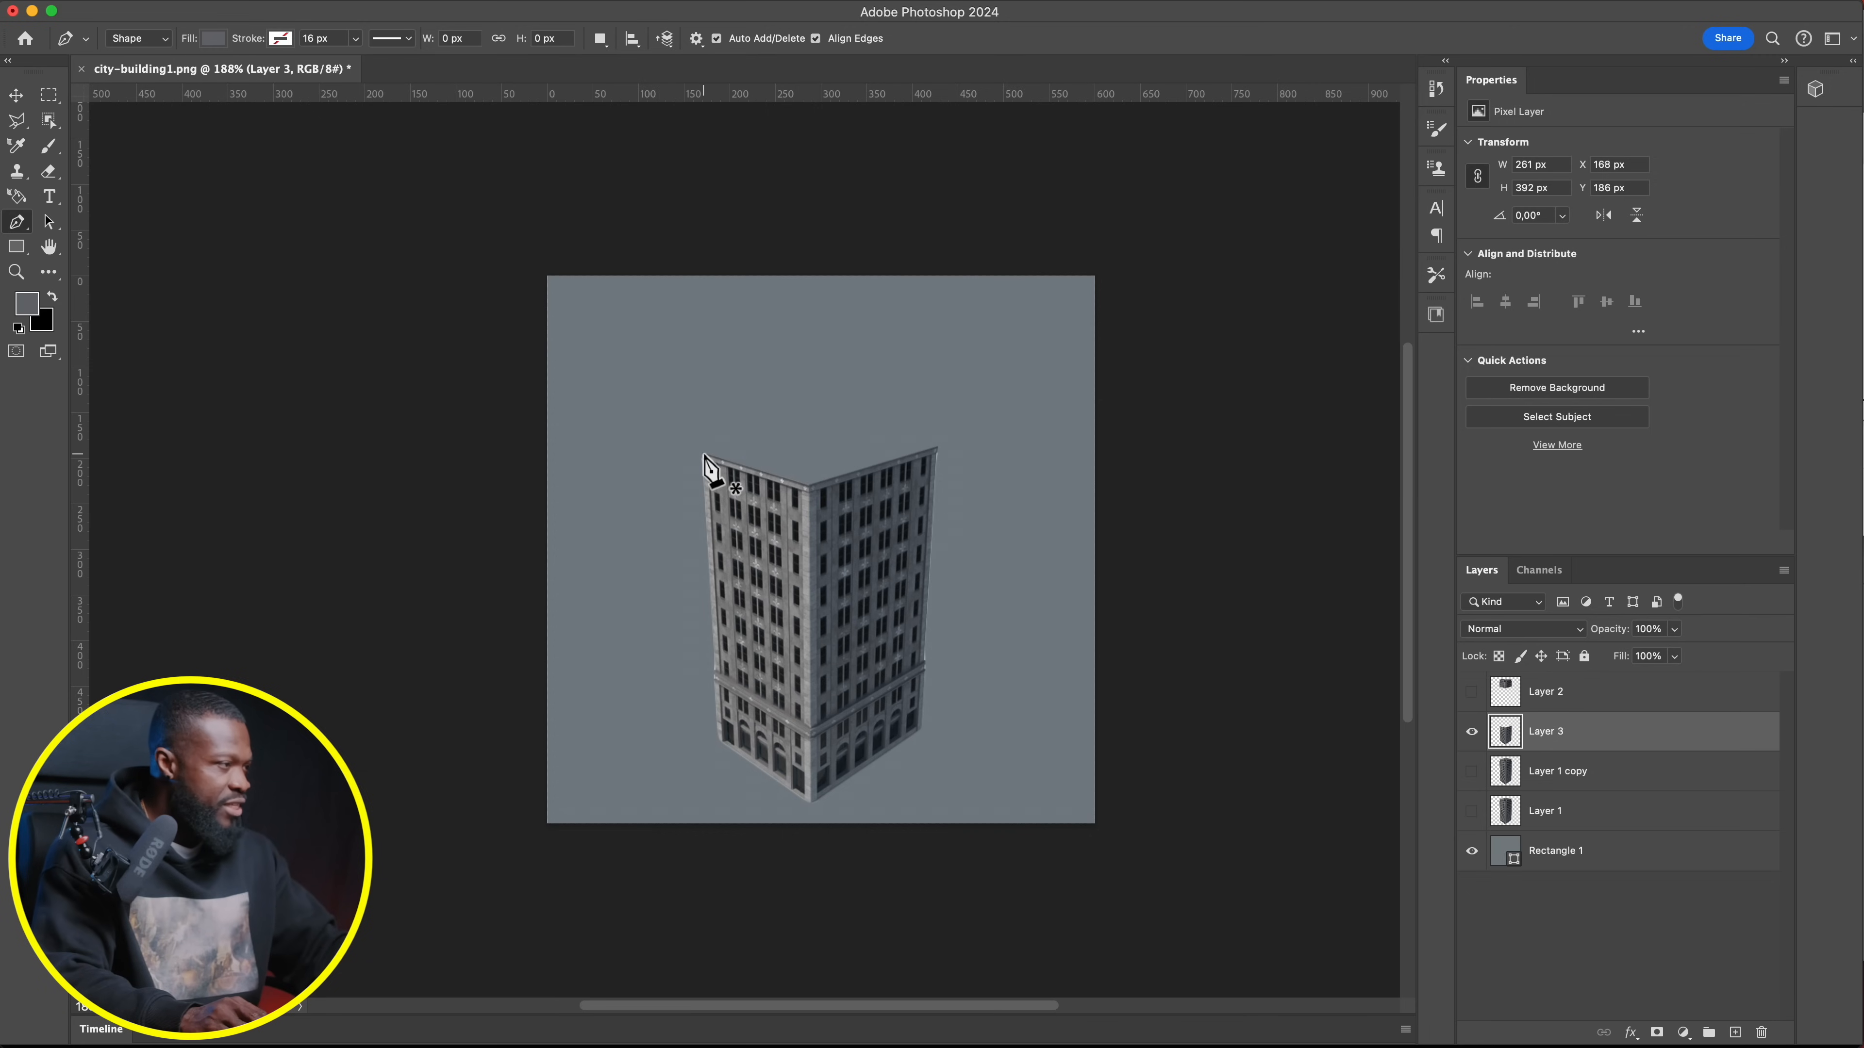
Draw a closed four-cornered roof shape of about 257 × 65 px over the building's open top with the Pen tool
{"action": "key", "text": "super+plus"}
{"action": "key", "text": "super+plus"}
{"action": "key", "text": "super+plus"}
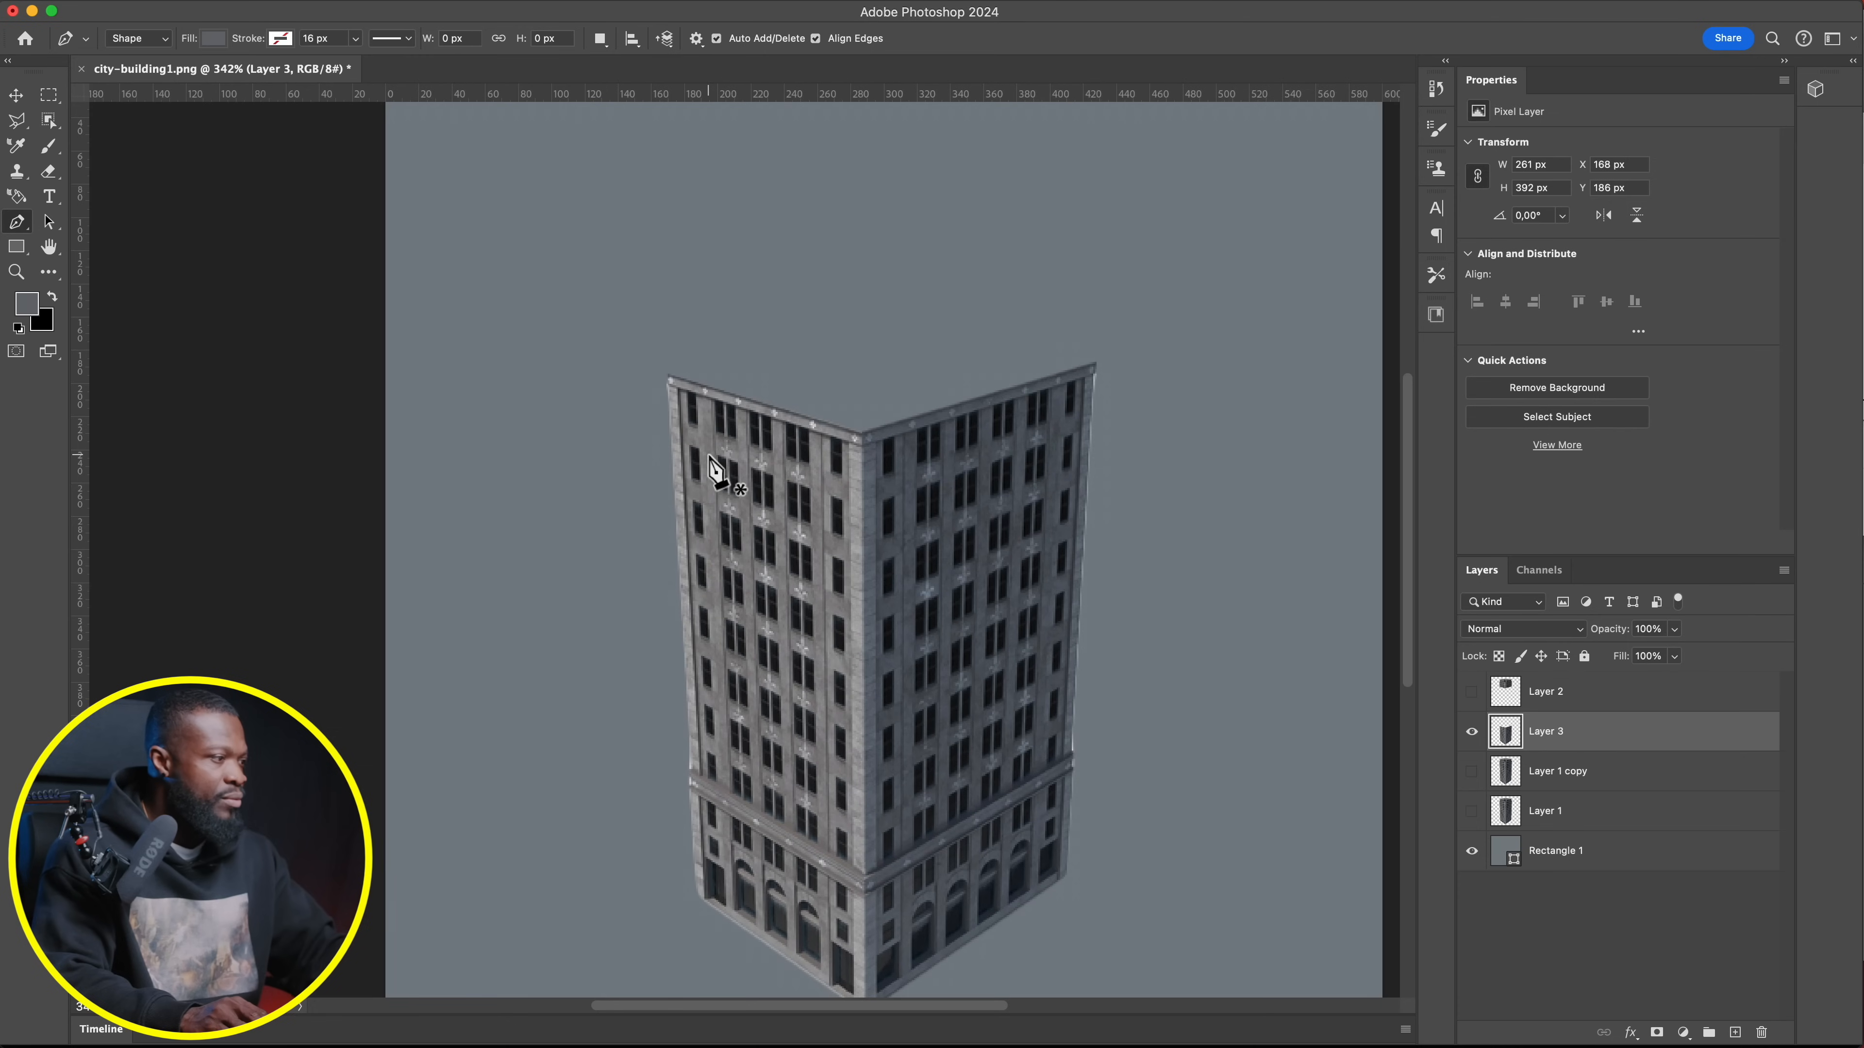
{"action": "key", "text": "super+plus"}
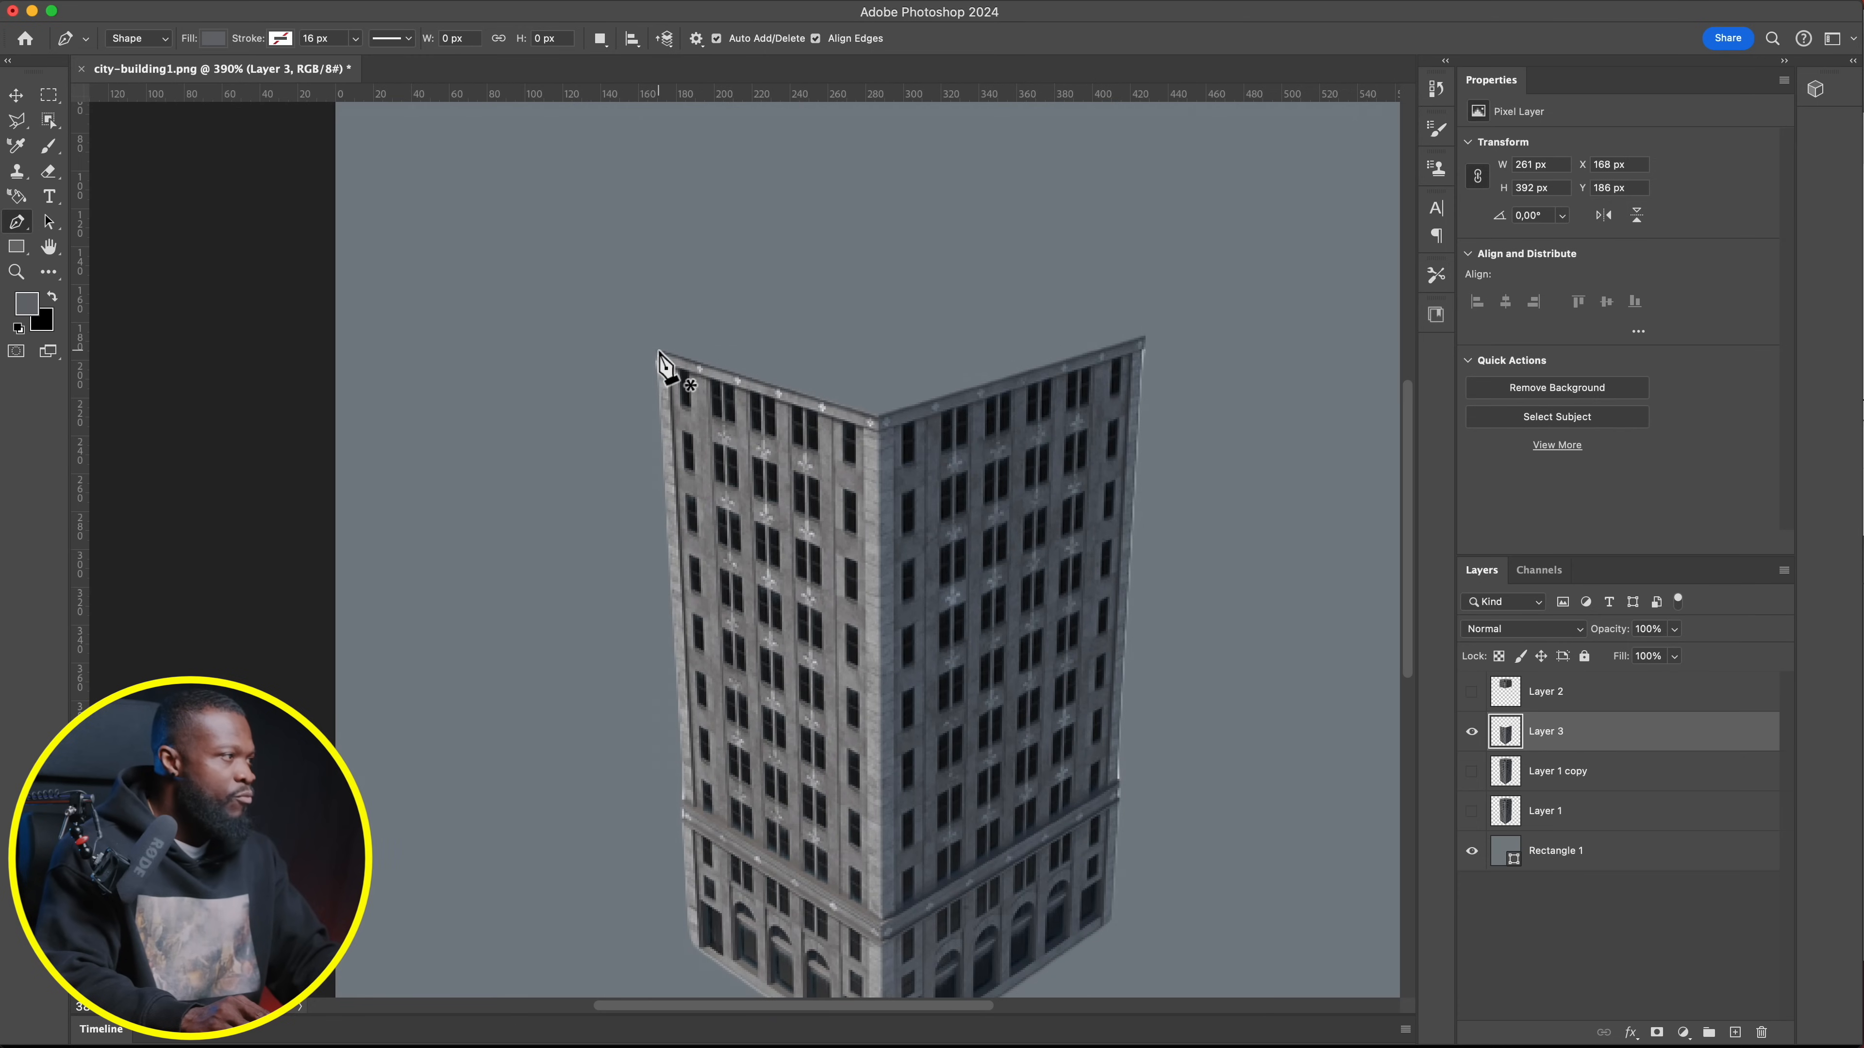
{"action": "left_click", "coordinate": [658, 352]}
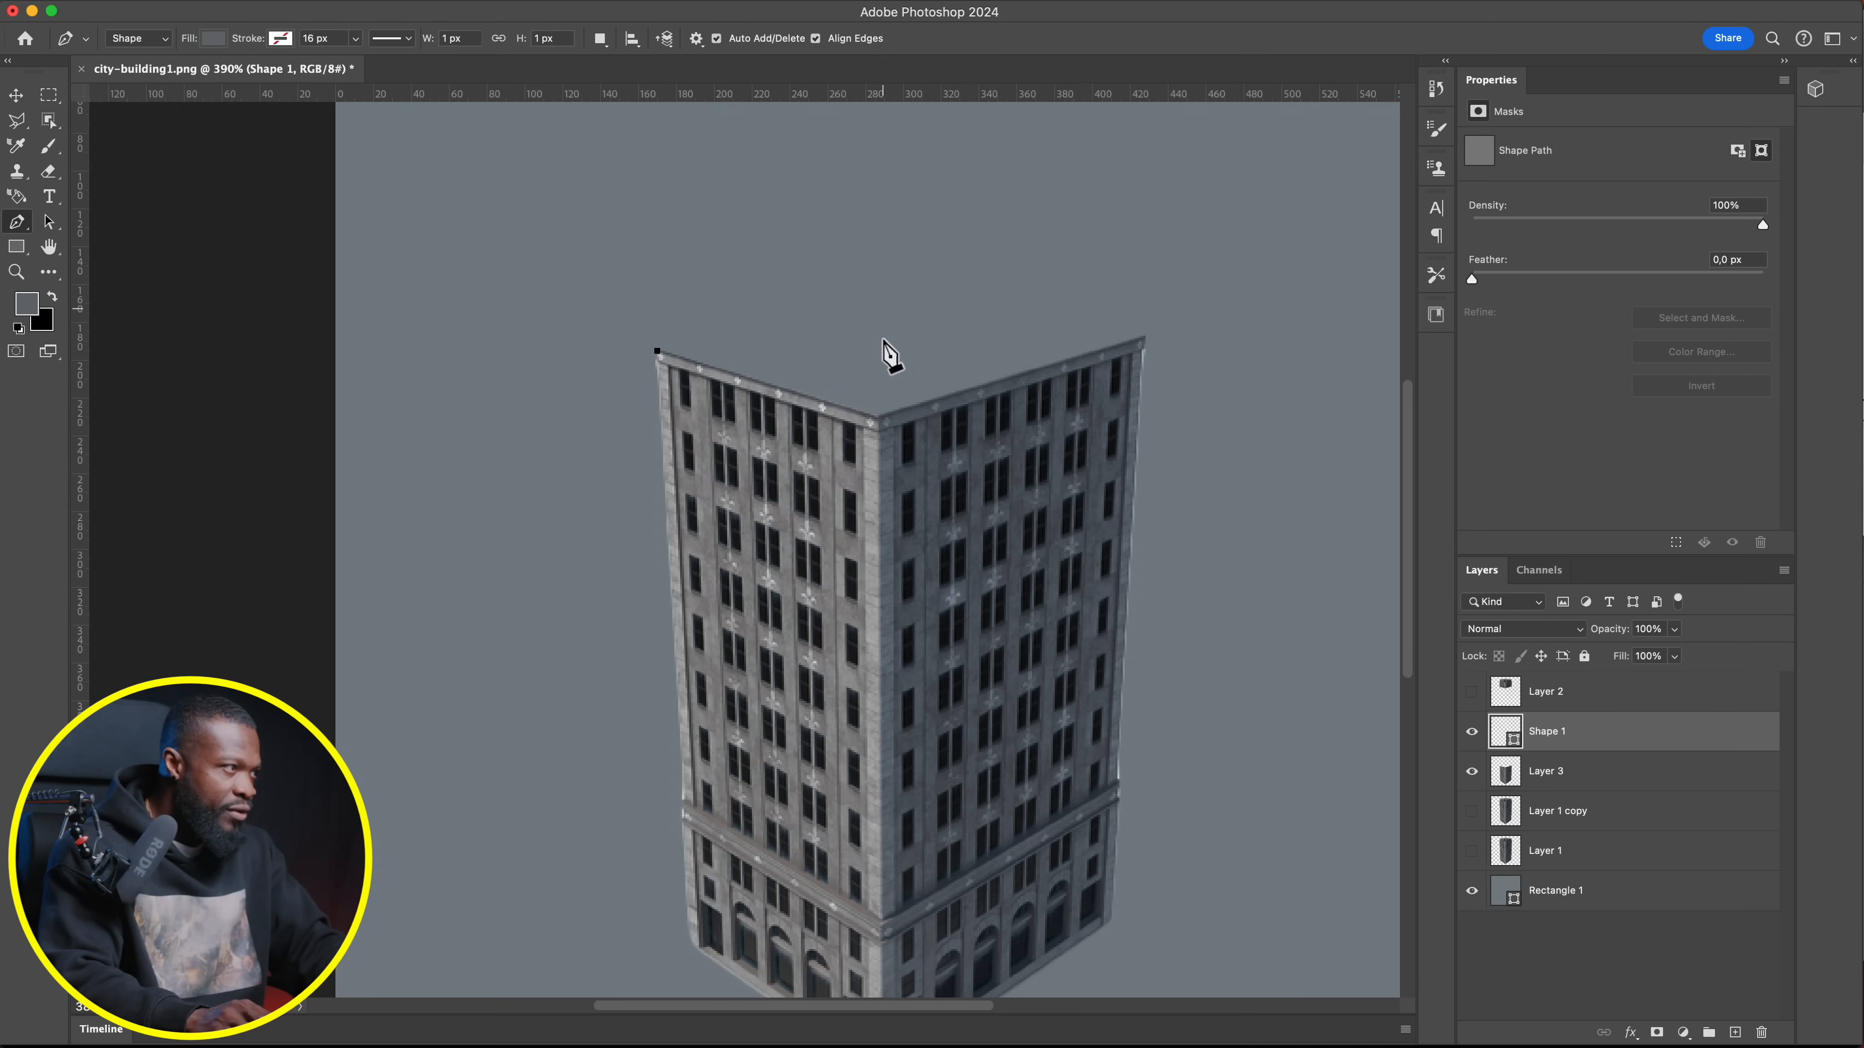
{"action": "left_click", "coordinate": [883, 292]}
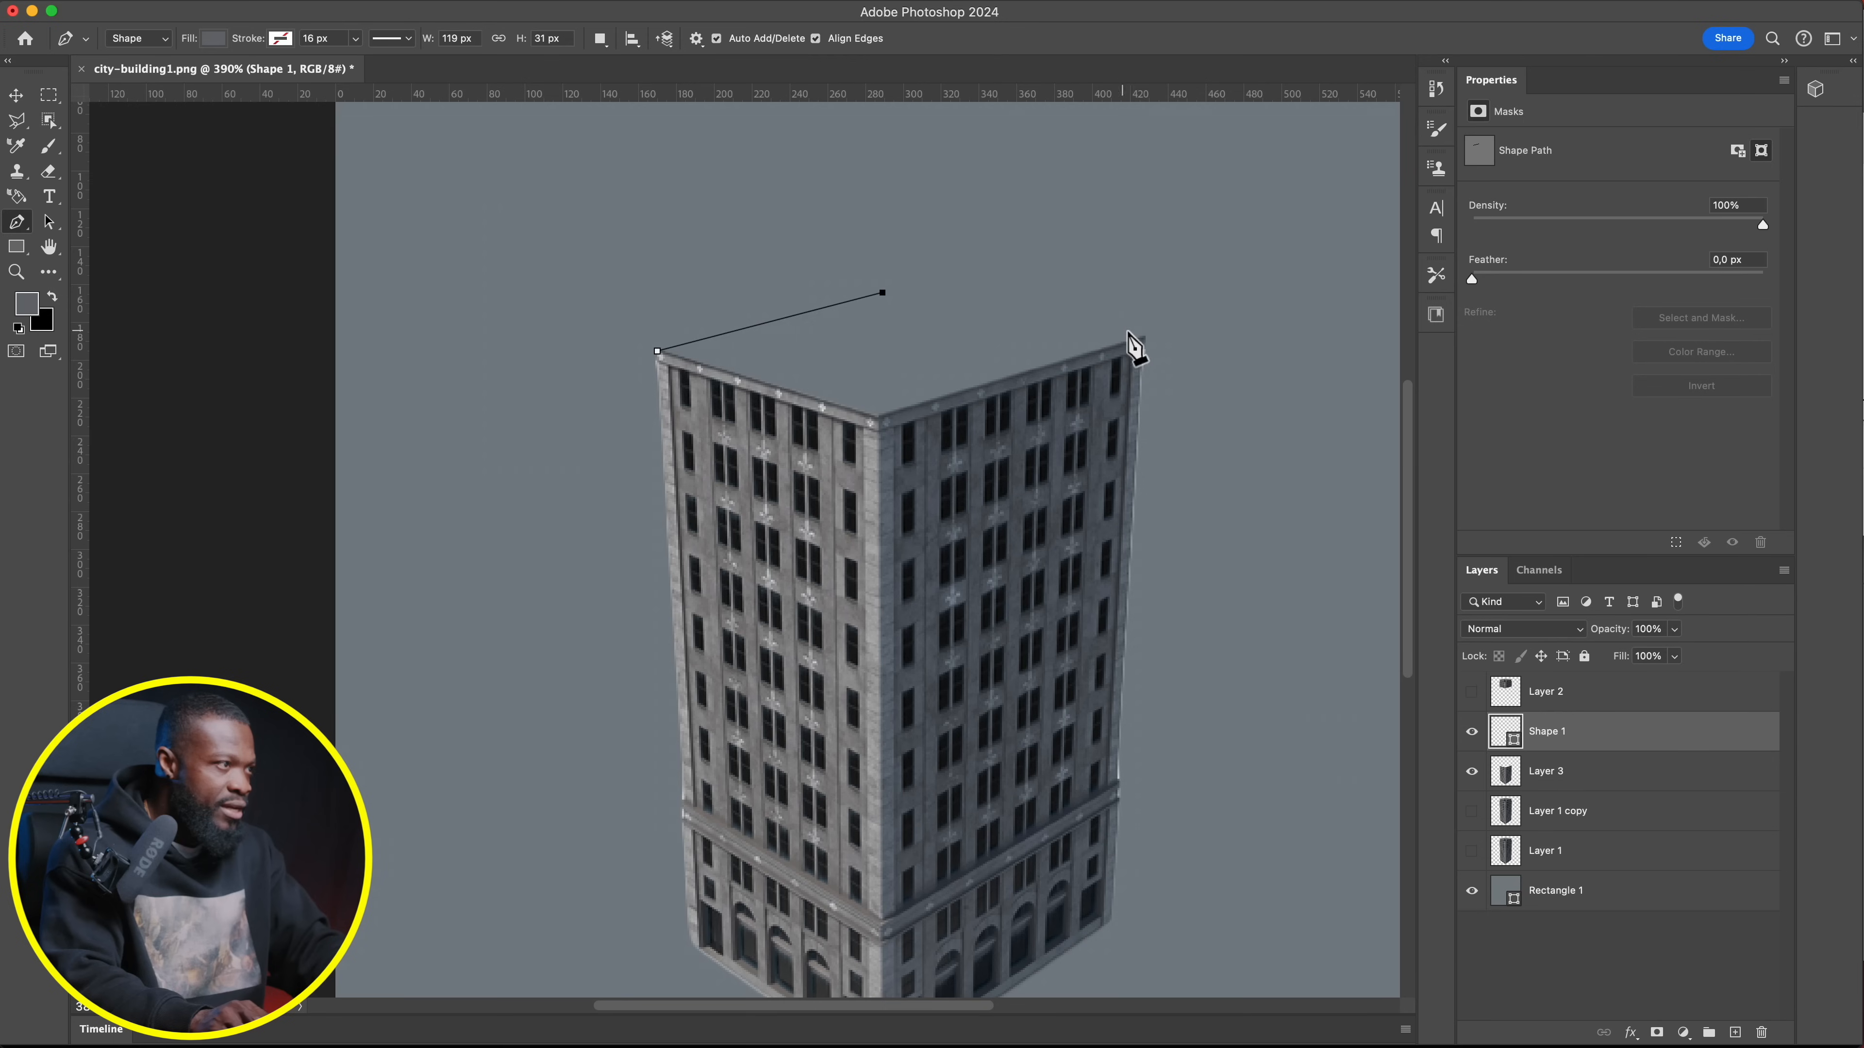
{"action": "left_click", "coordinate": [1143, 337]}
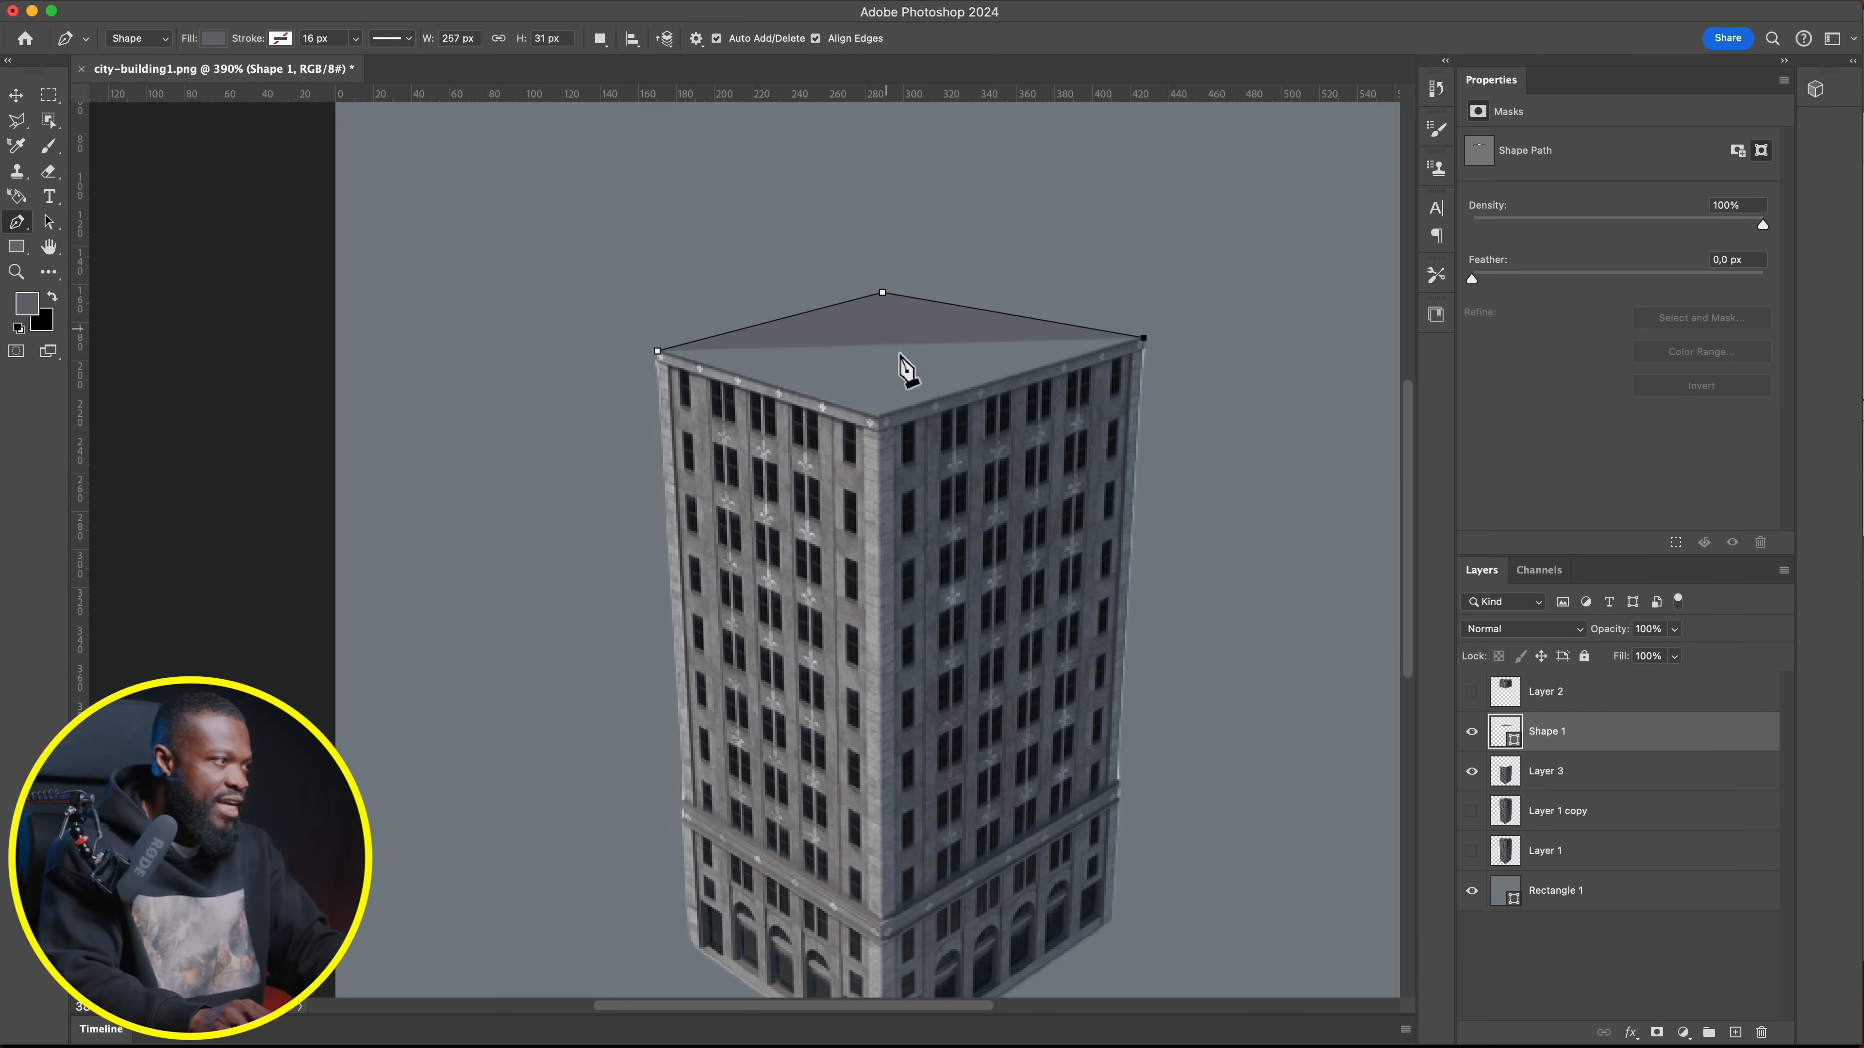
{"action": "left_click", "coordinate": [877, 416]}
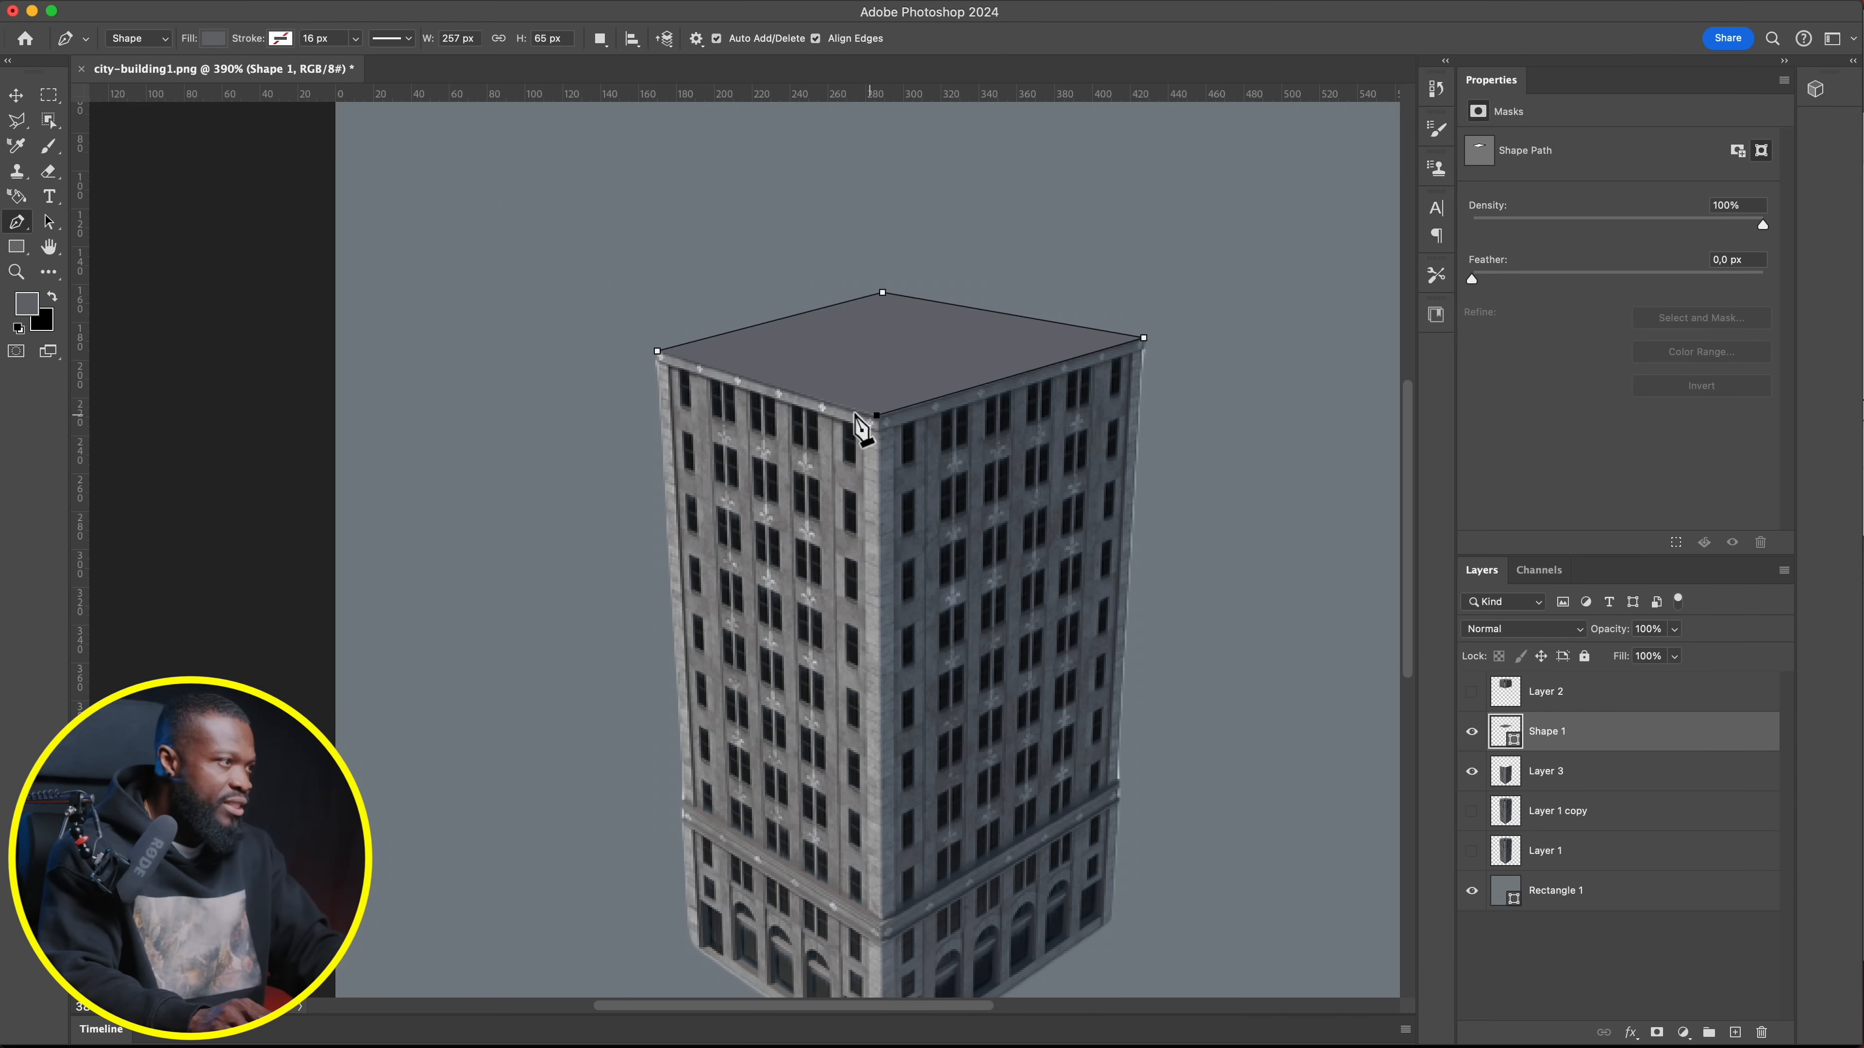
{"action": "left_click", "coordinate": [658, 352]}
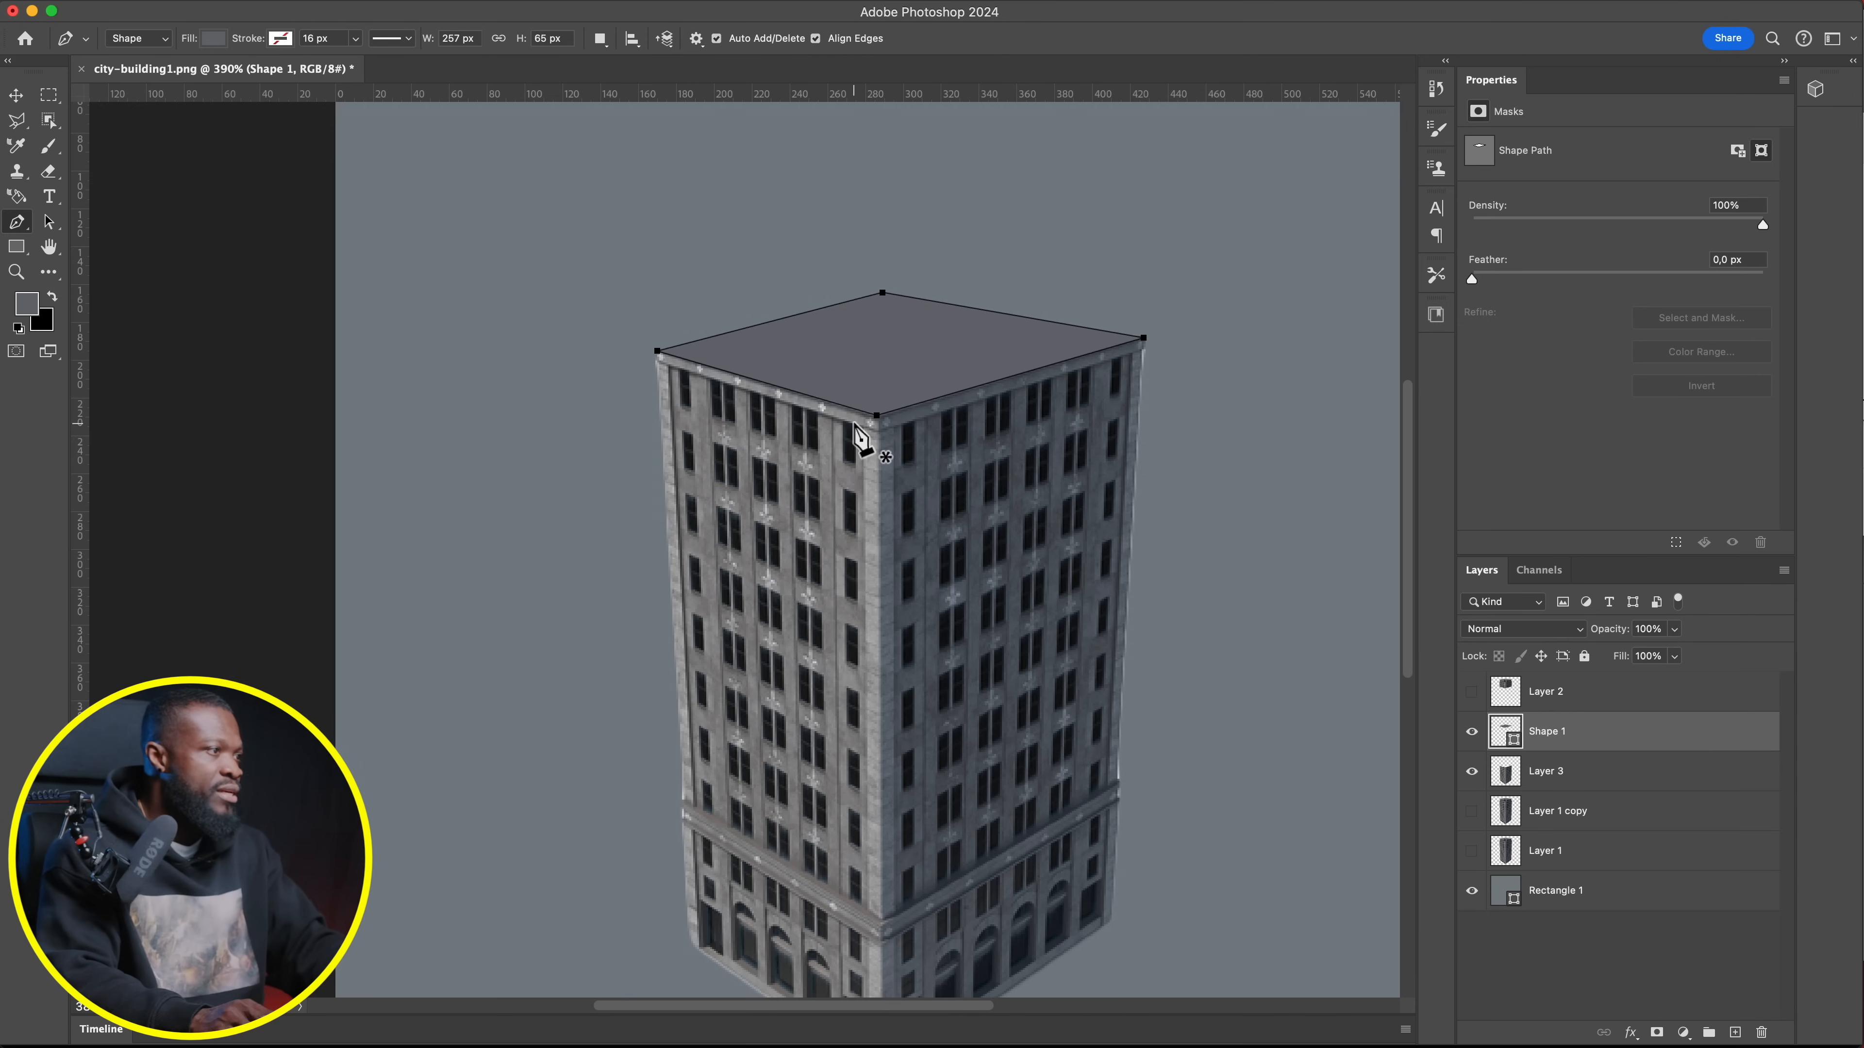
Show and hide Layer 2 to compare the complete tower with the shortened, roofed building
{"action": "scroll", "coordinate": [855, 425], "scroll_direction": "down", "scroll_amount": 3}
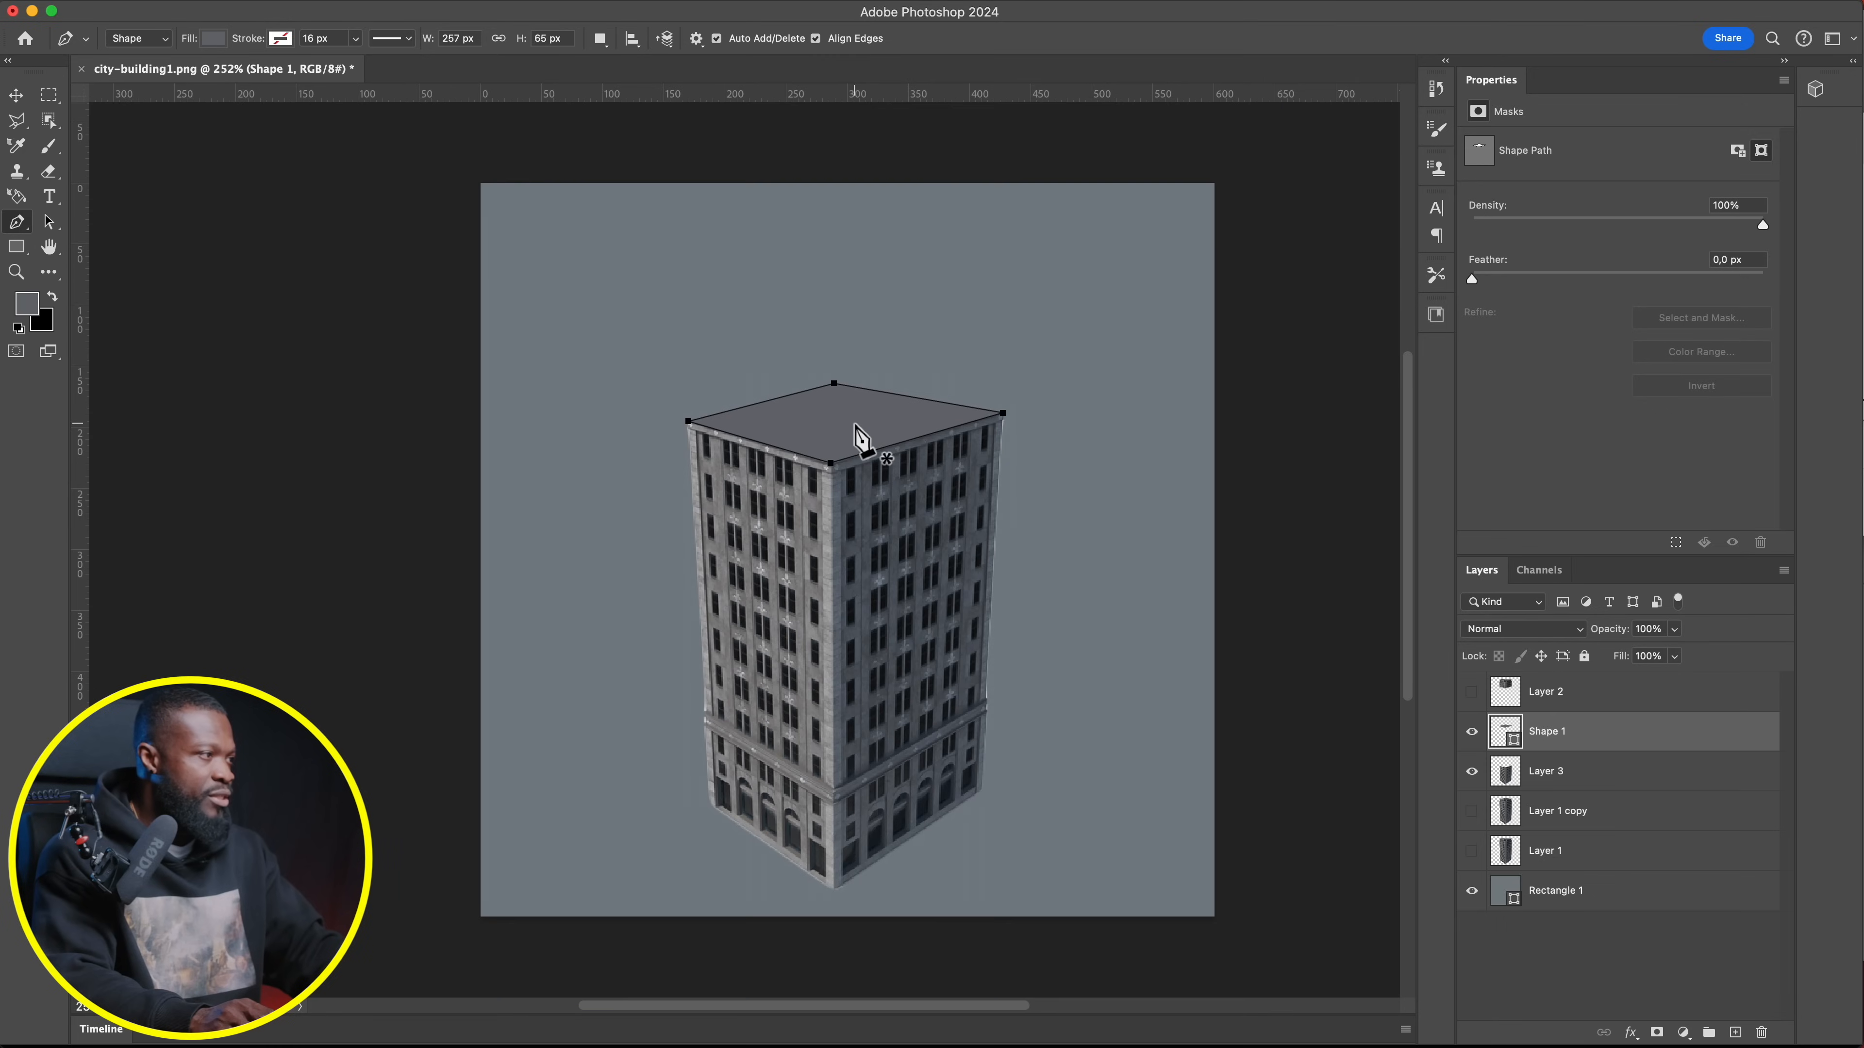
{"action": "scroll", "coordinate": [855, 426], "scroll_direction": "down", "scroll_amount": 3}
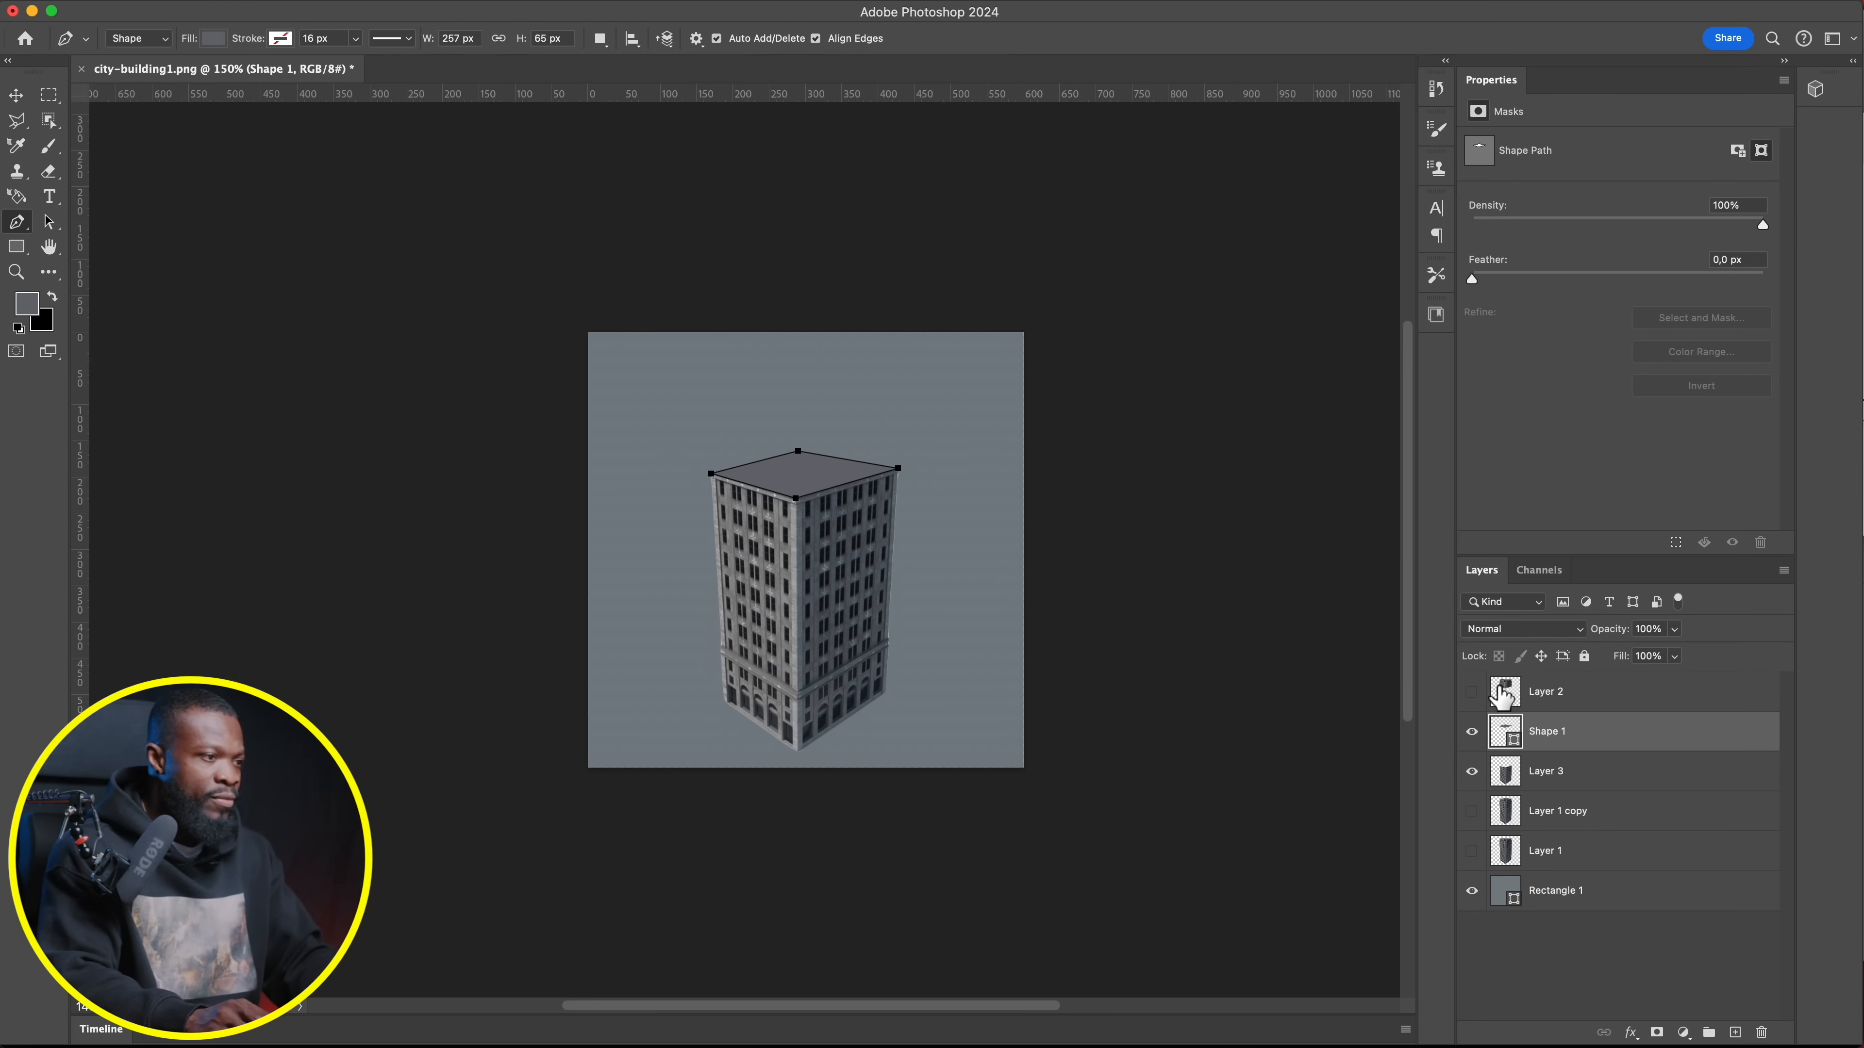
{"action": "left_click", "coordinate": [1474, 693]}
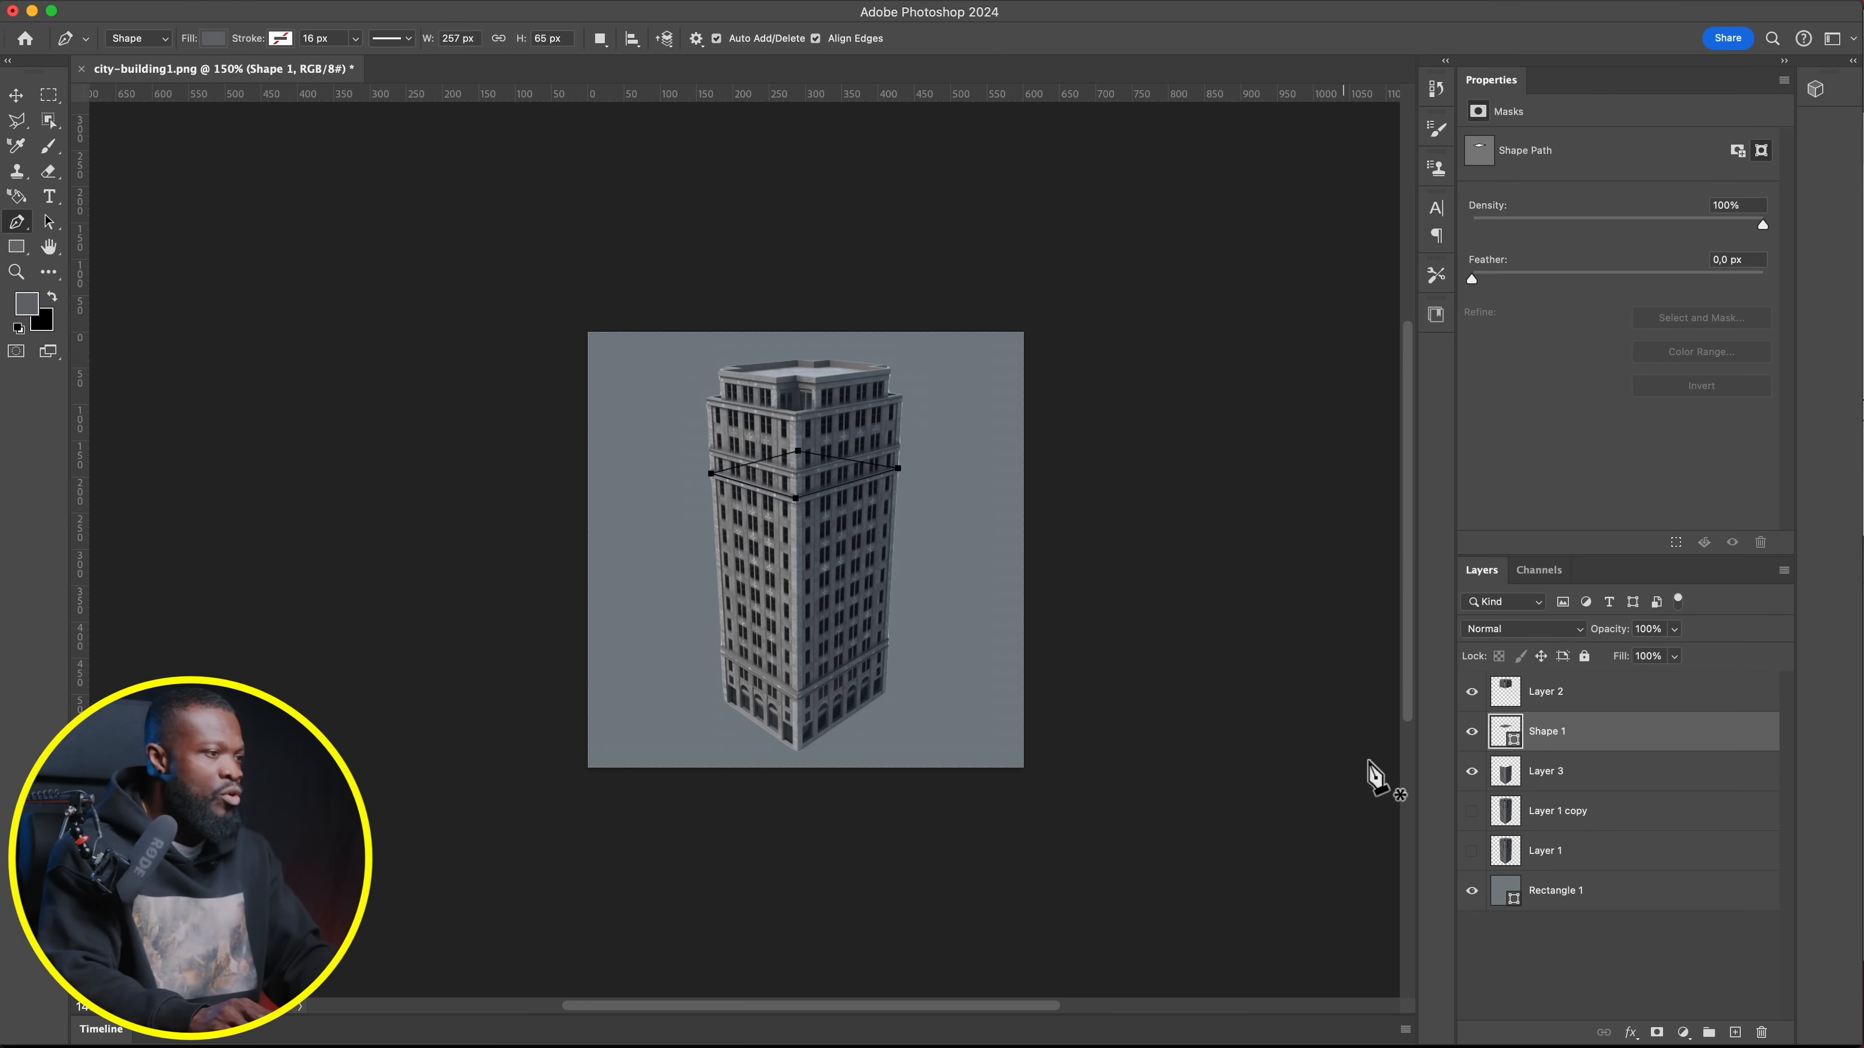
{"action": "left_click", "coordinate": [1473, 692]}
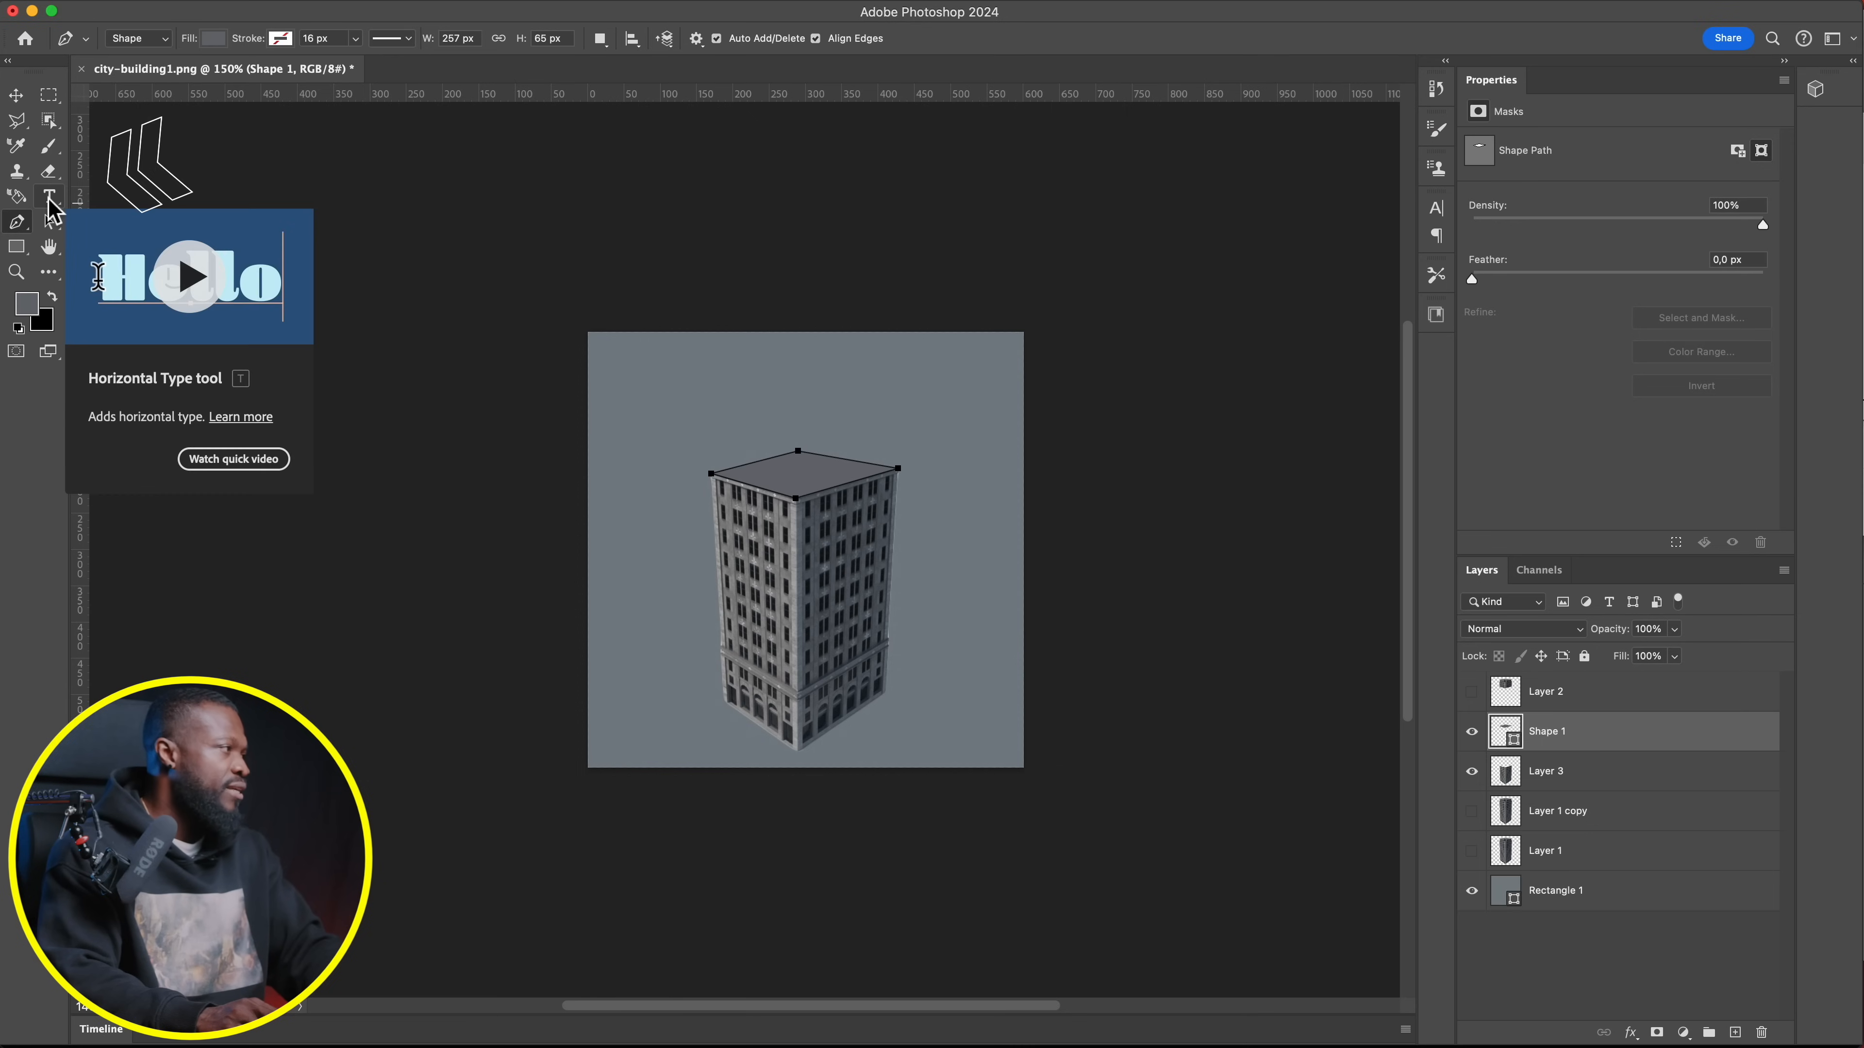
Add the text €60,000 above the building in Helvetica Bold at 33 pt
{"action": "left_click", "coordinate": [49, 199]}
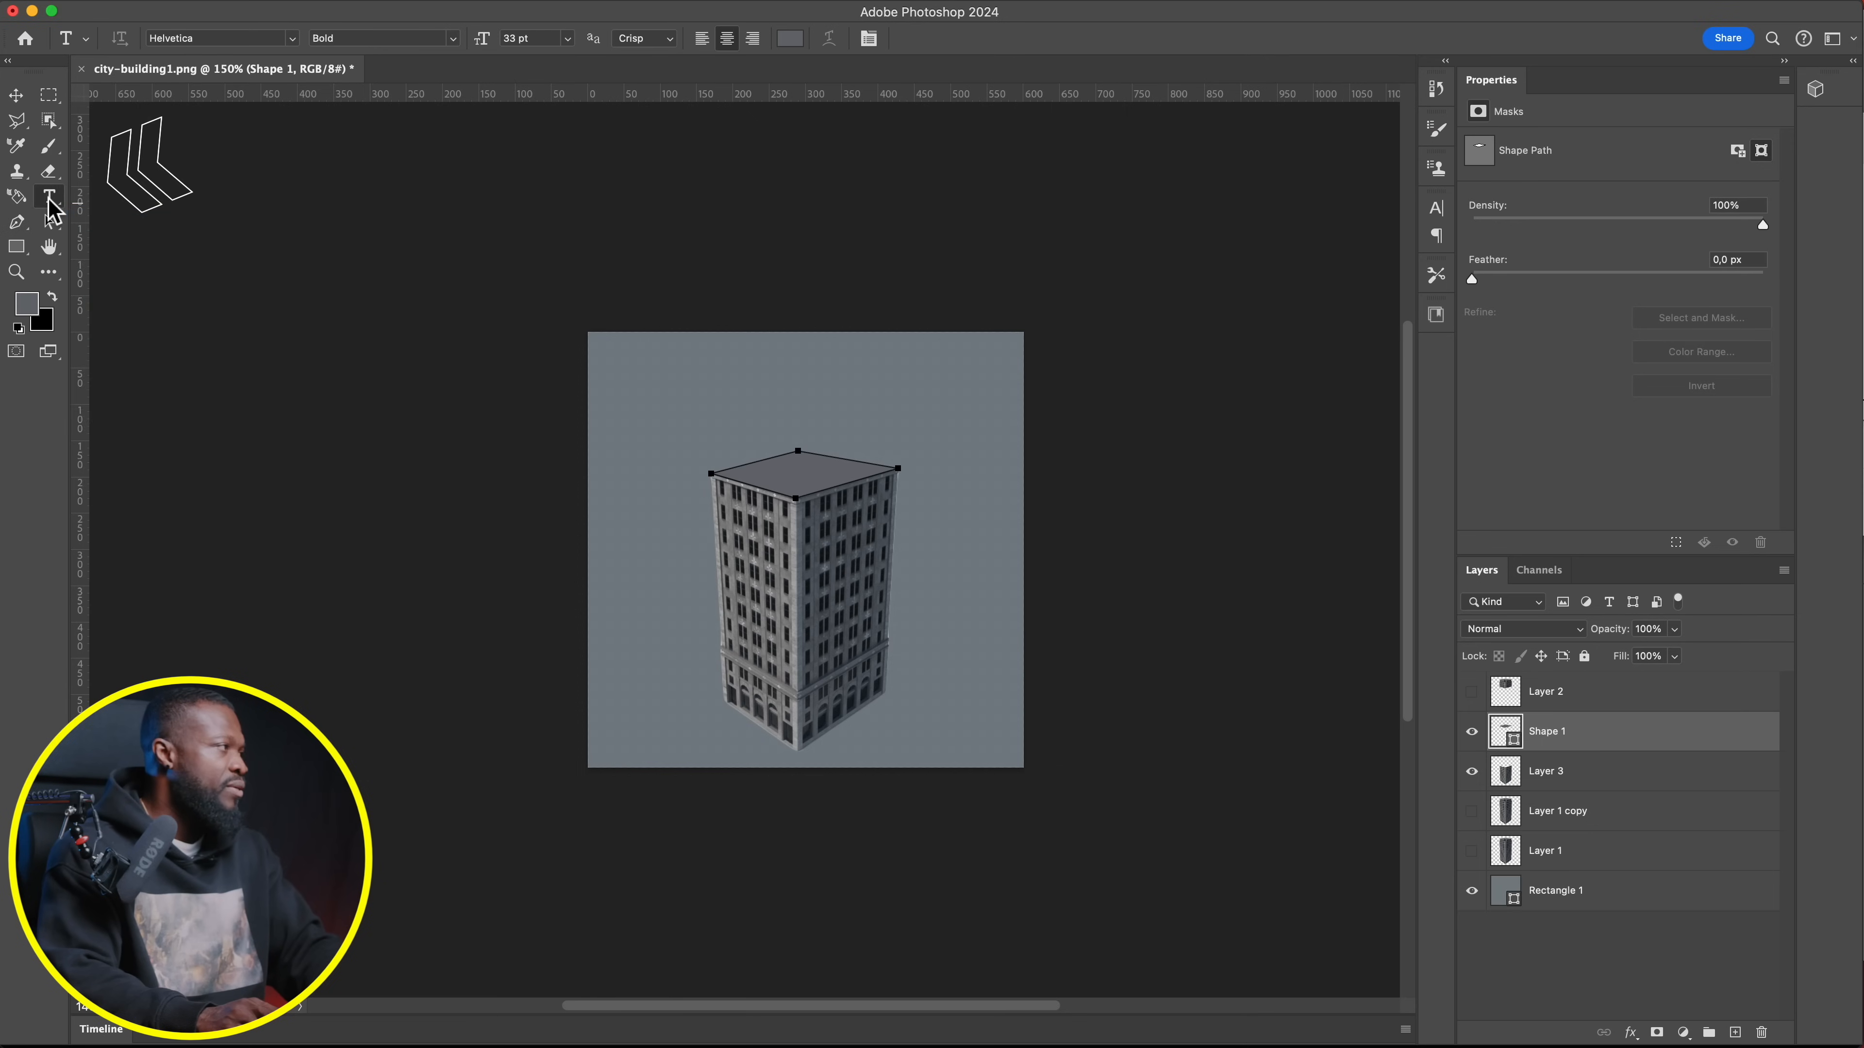
{"action": "left_click", "coordinate": [755, 416]}
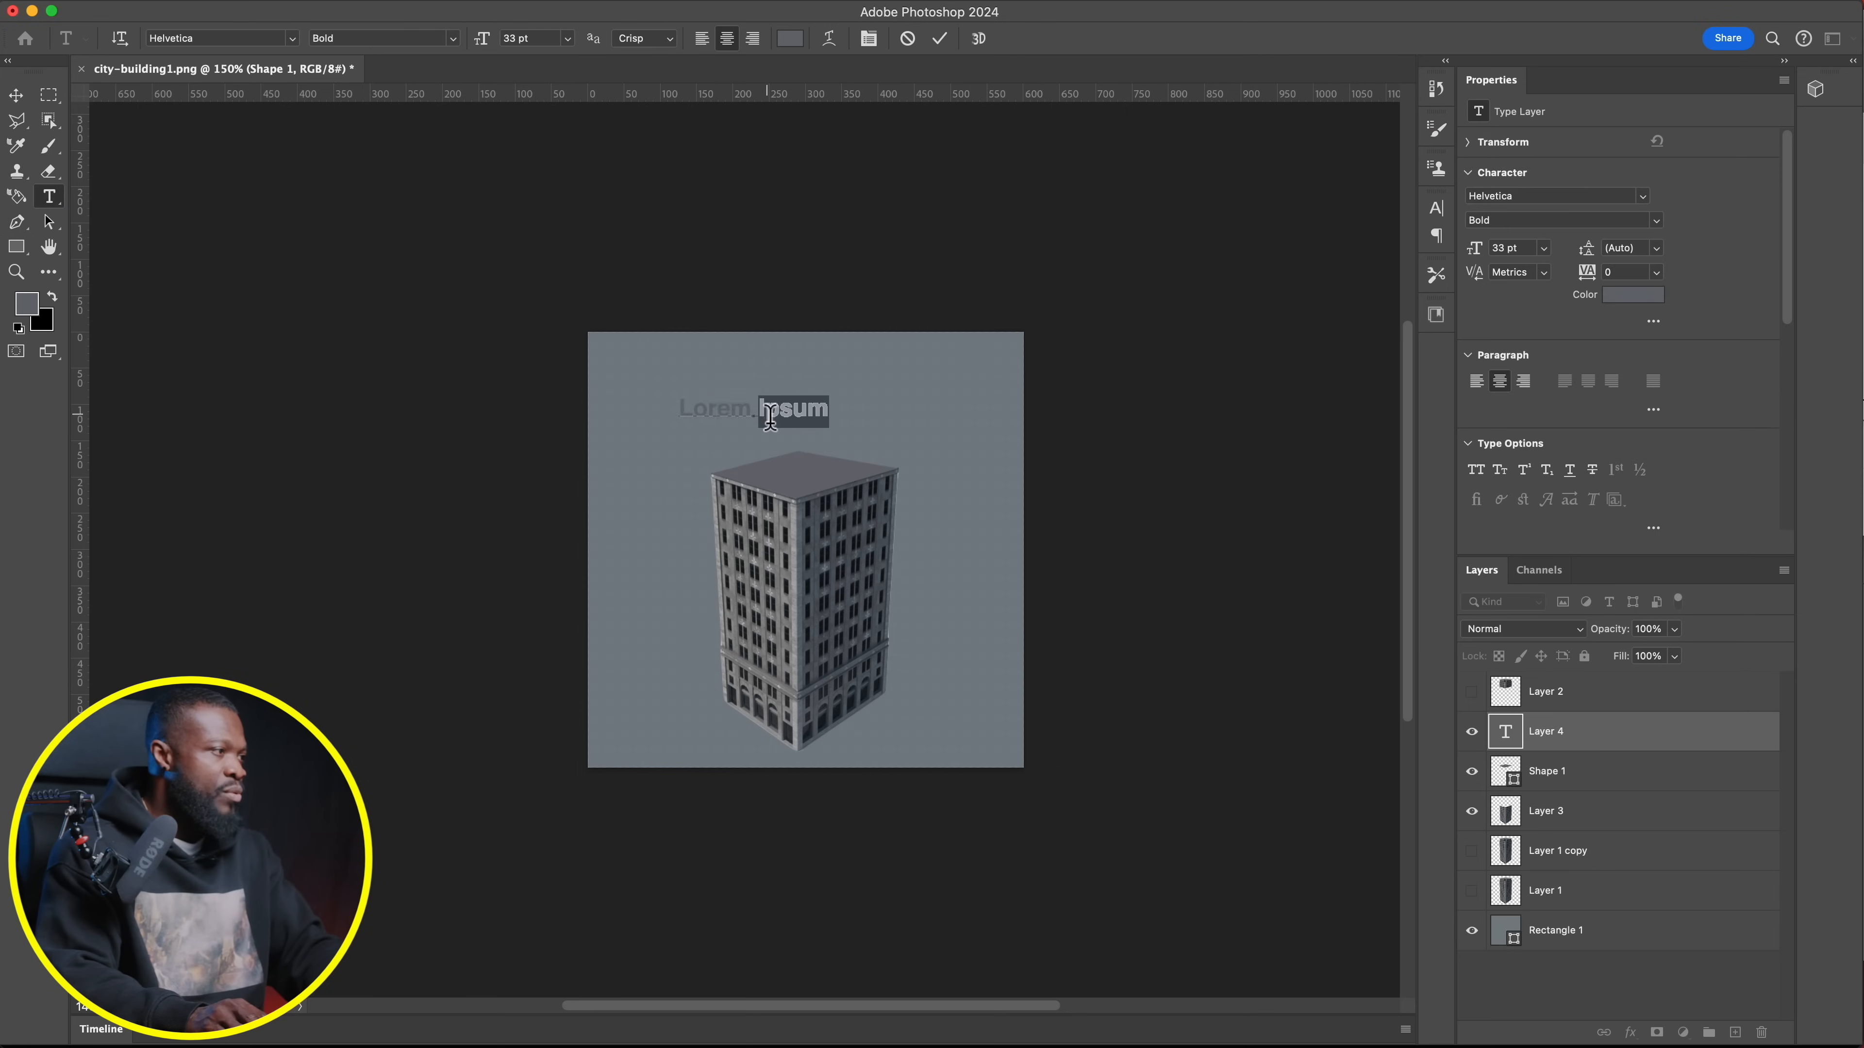
{"action": "key", "text": "BackSpace"}
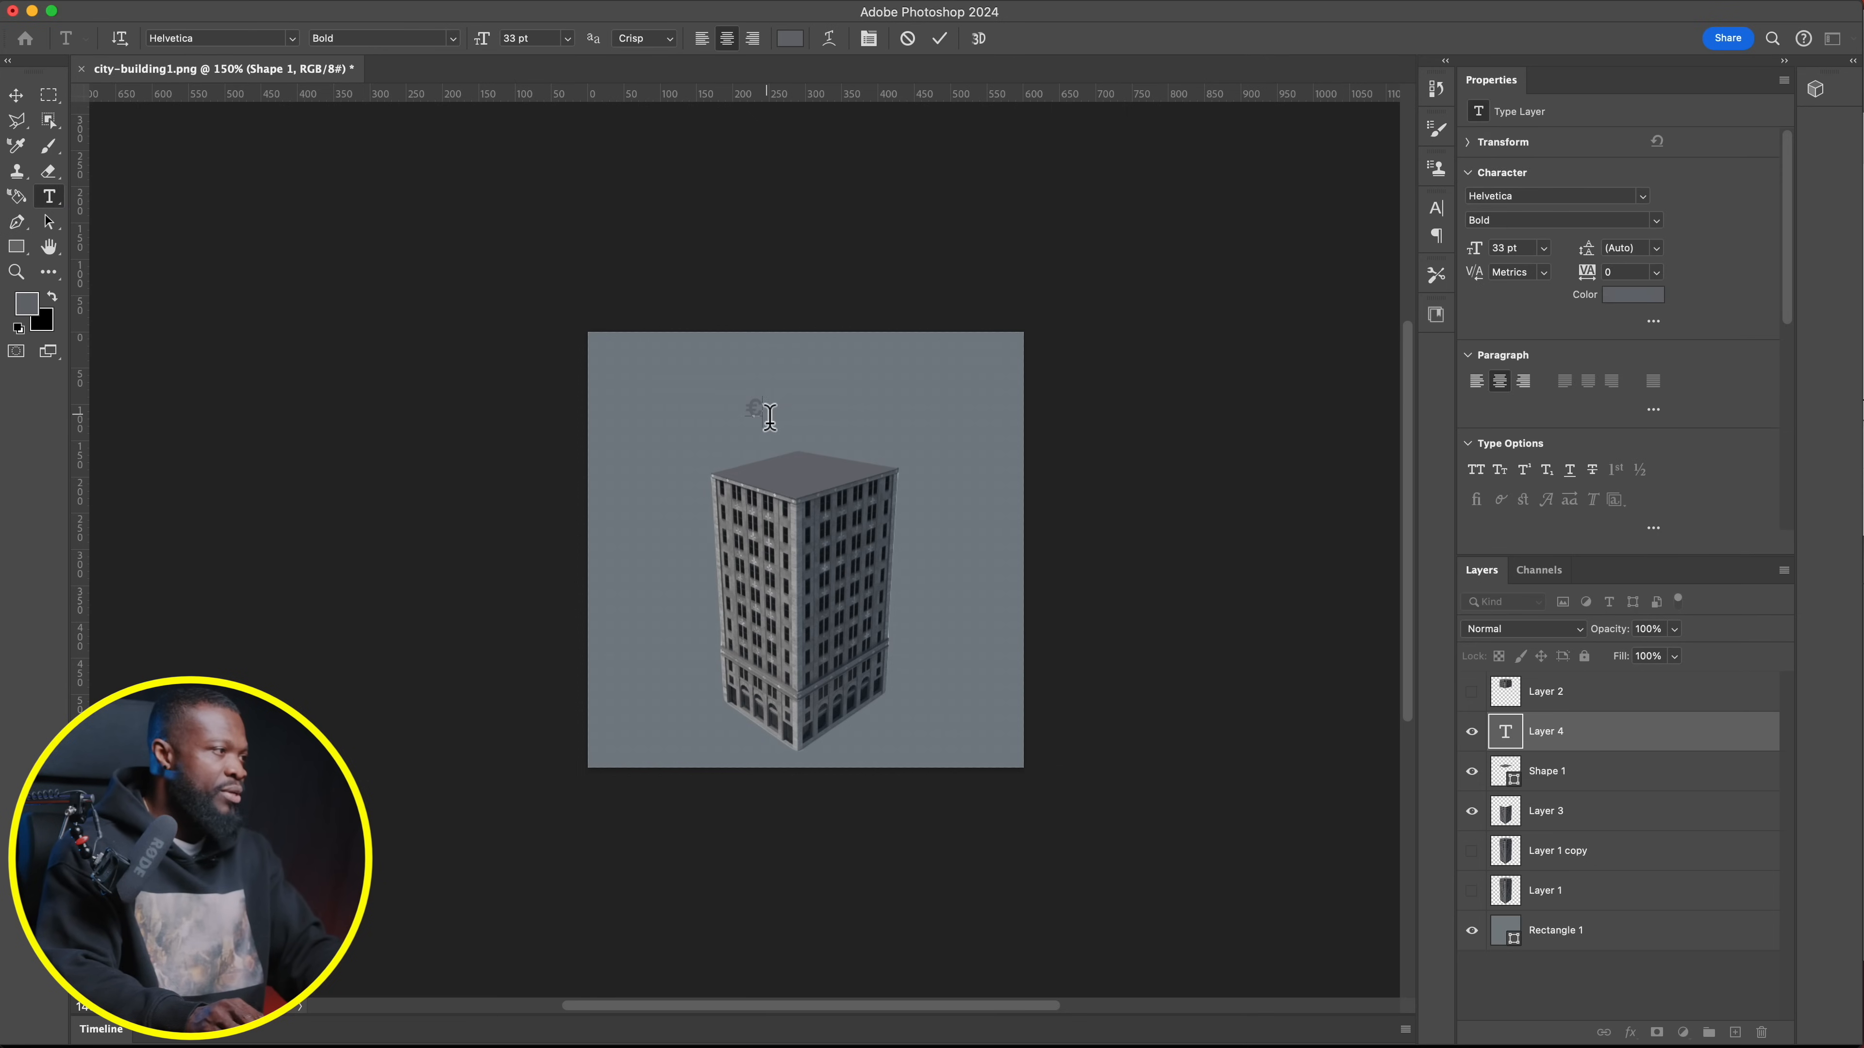
Color the price text white and add a second line reading €65,000
{"action": "left_click_drag", "start_coordinate": [814, 411], "coordinate": [666, 408]}
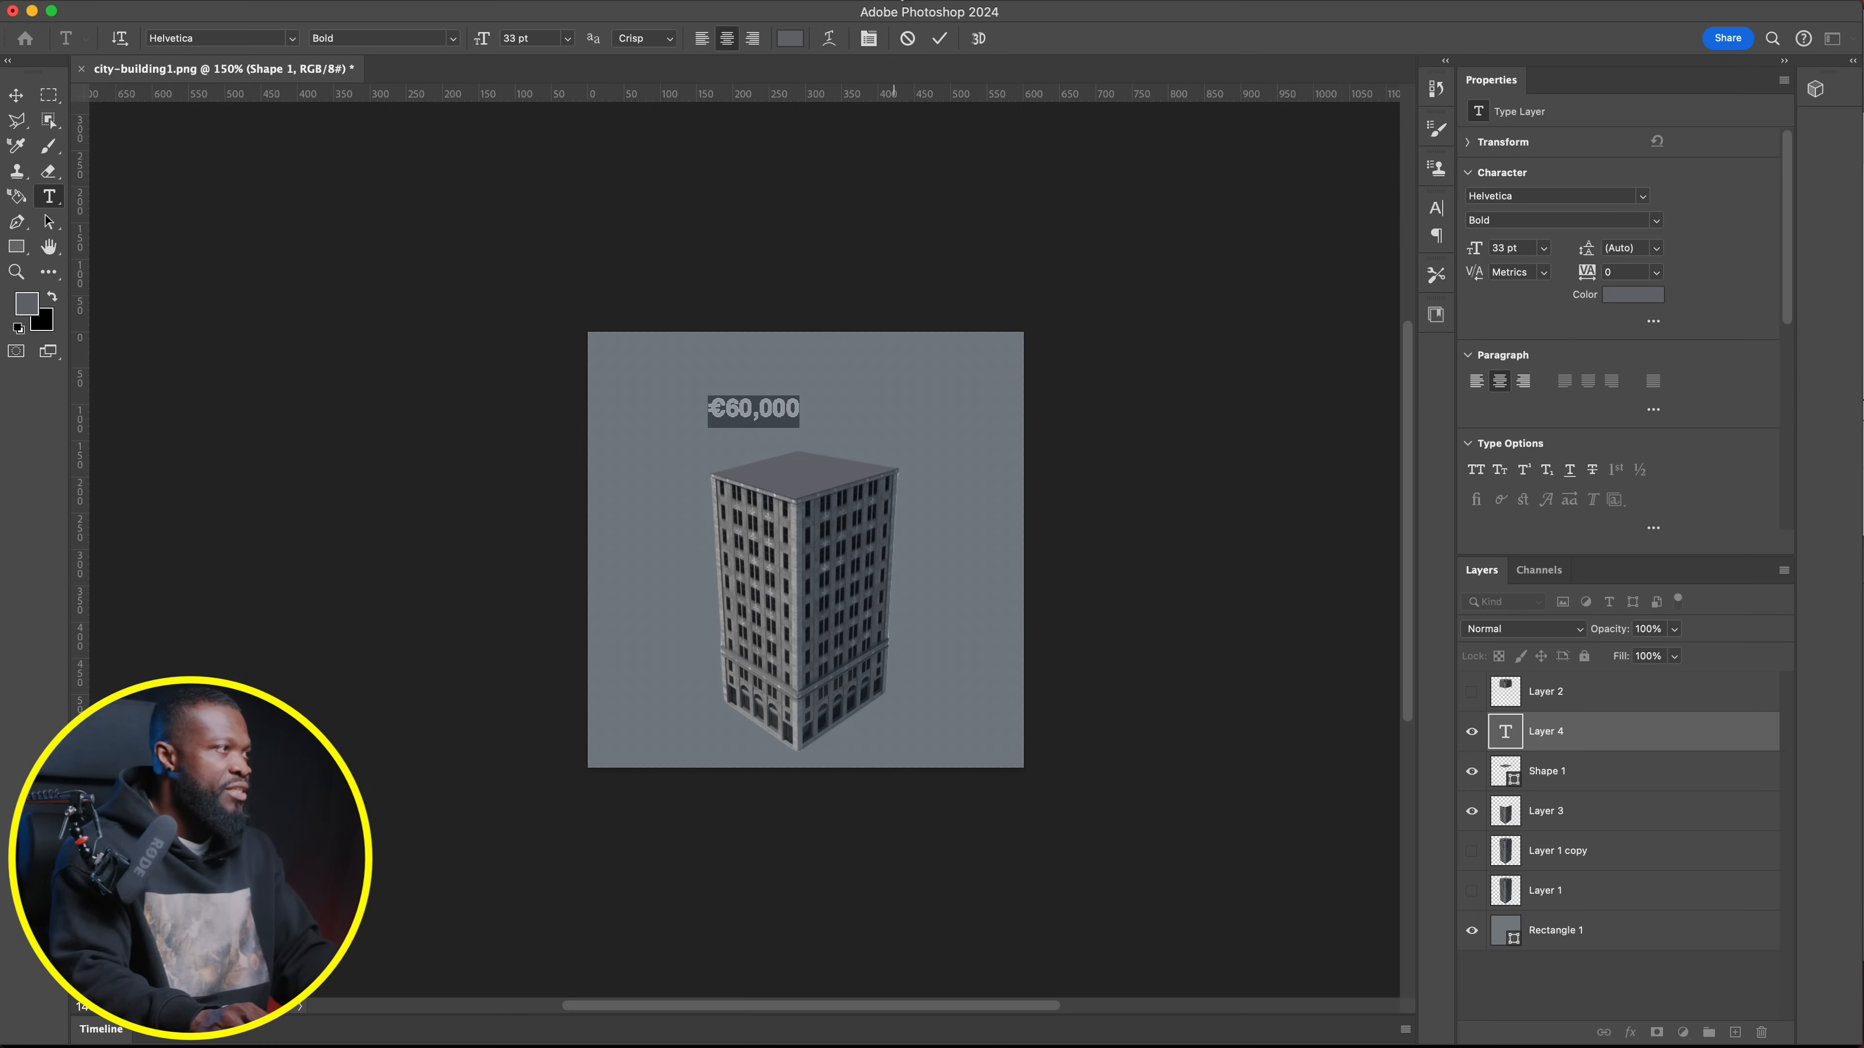
{"action": "left_click", "coordinate": [791, 39]}
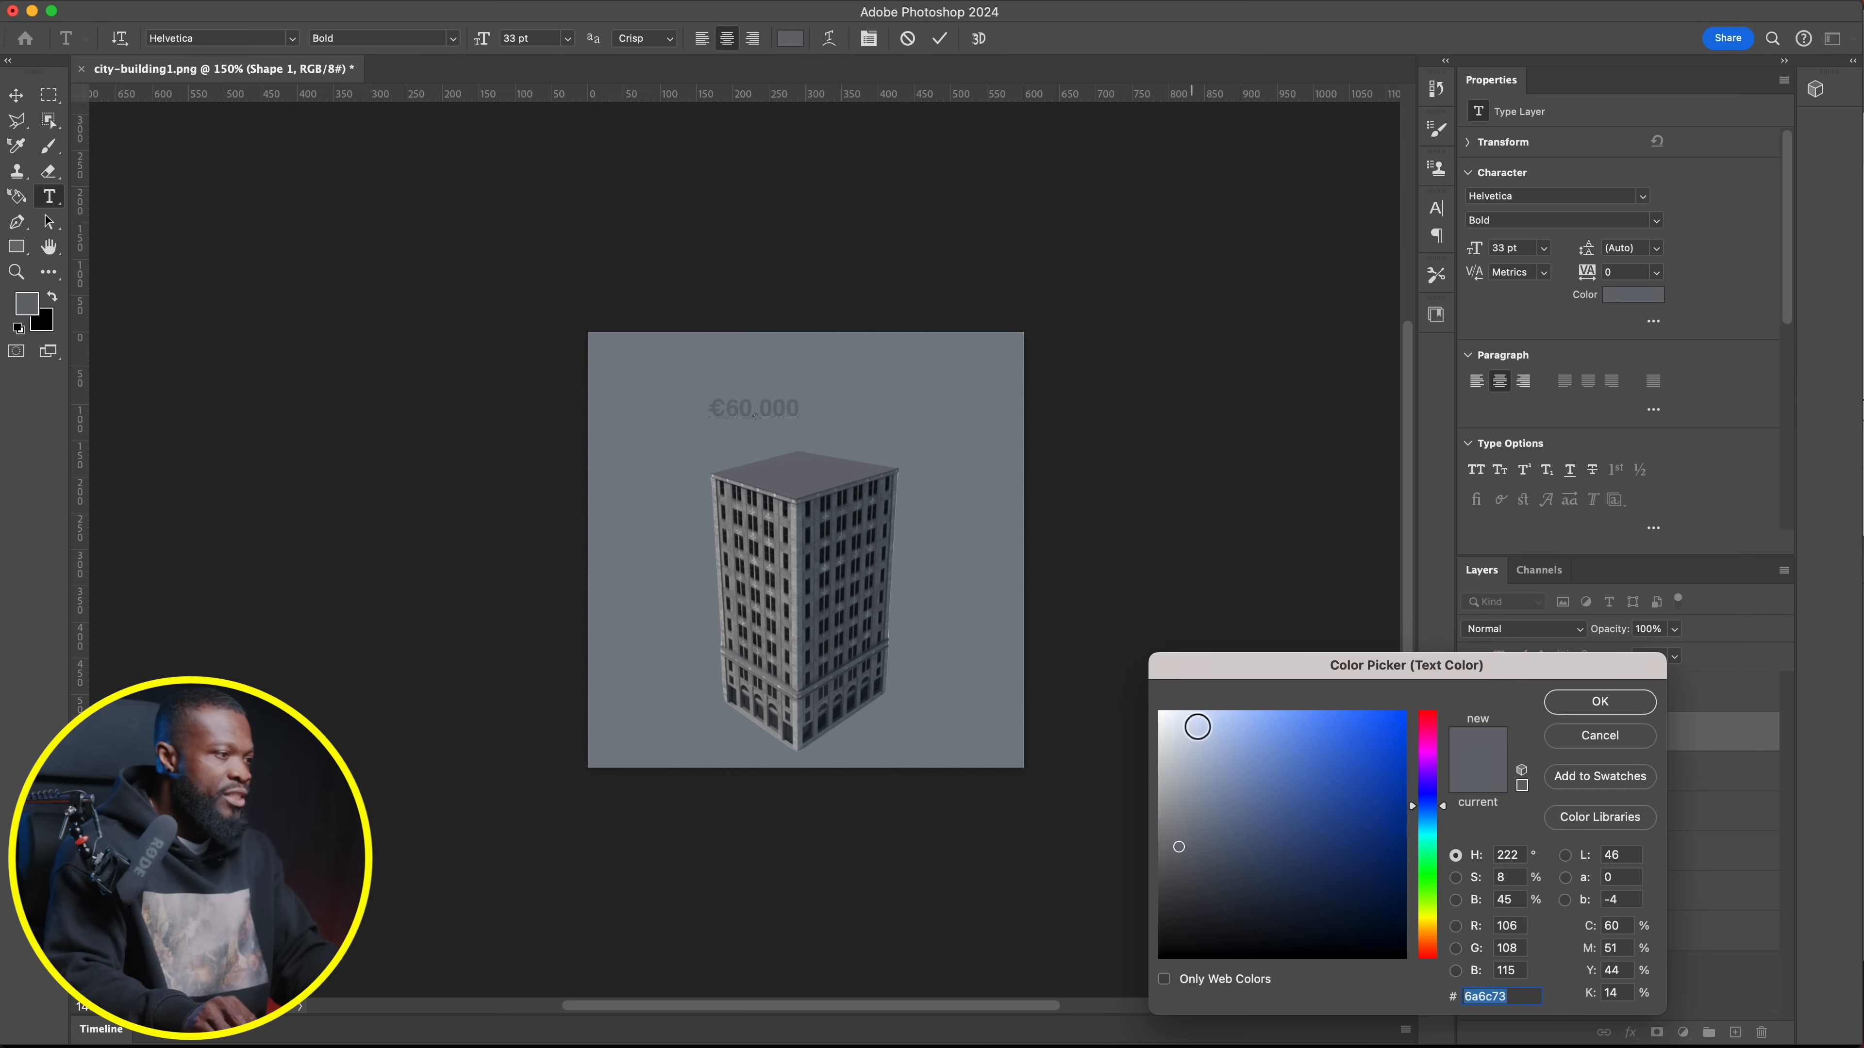
{"action": "left_click_drag", "start_coordinate": [1198, 727], "coordinate": [1119, 677]}
{"action": "left_click", "coordinate": [1636, 703]}
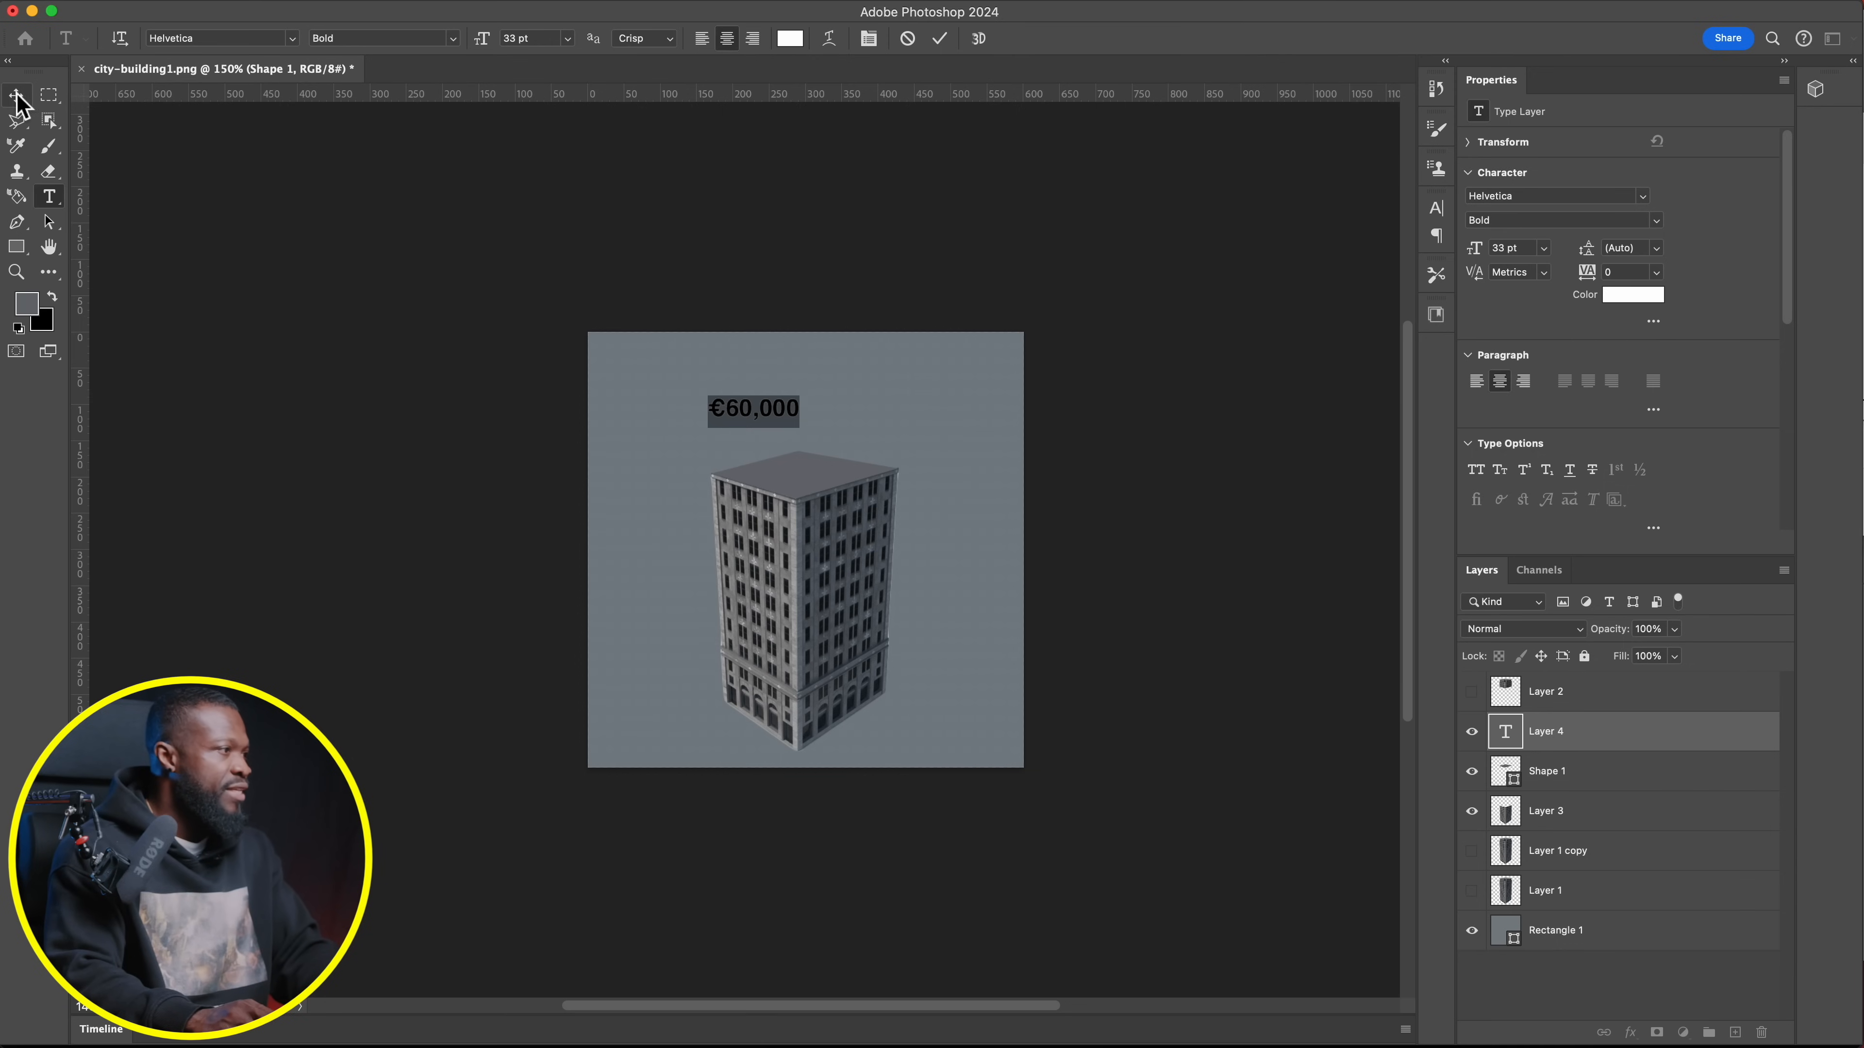
{"action": "left_click", "coordinate": [809, 417]}
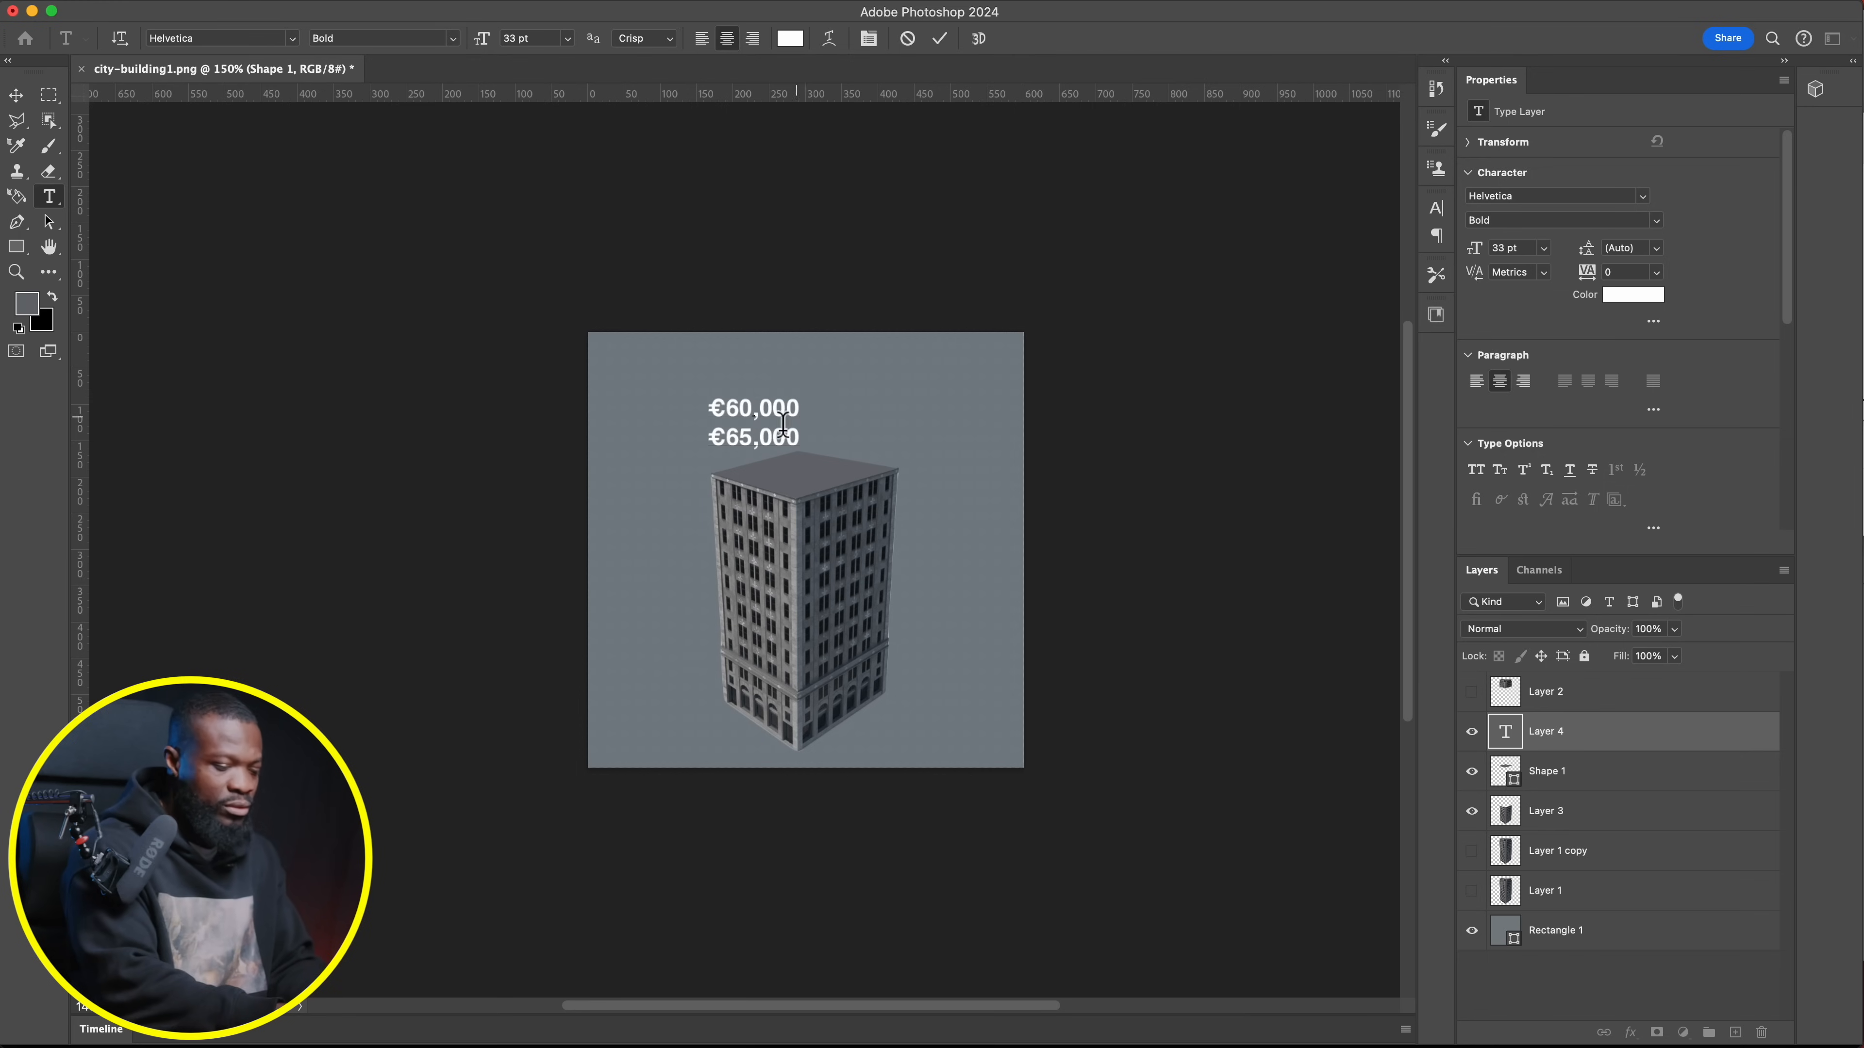
{"action": "left_click", "coordinate": [20, 105]}
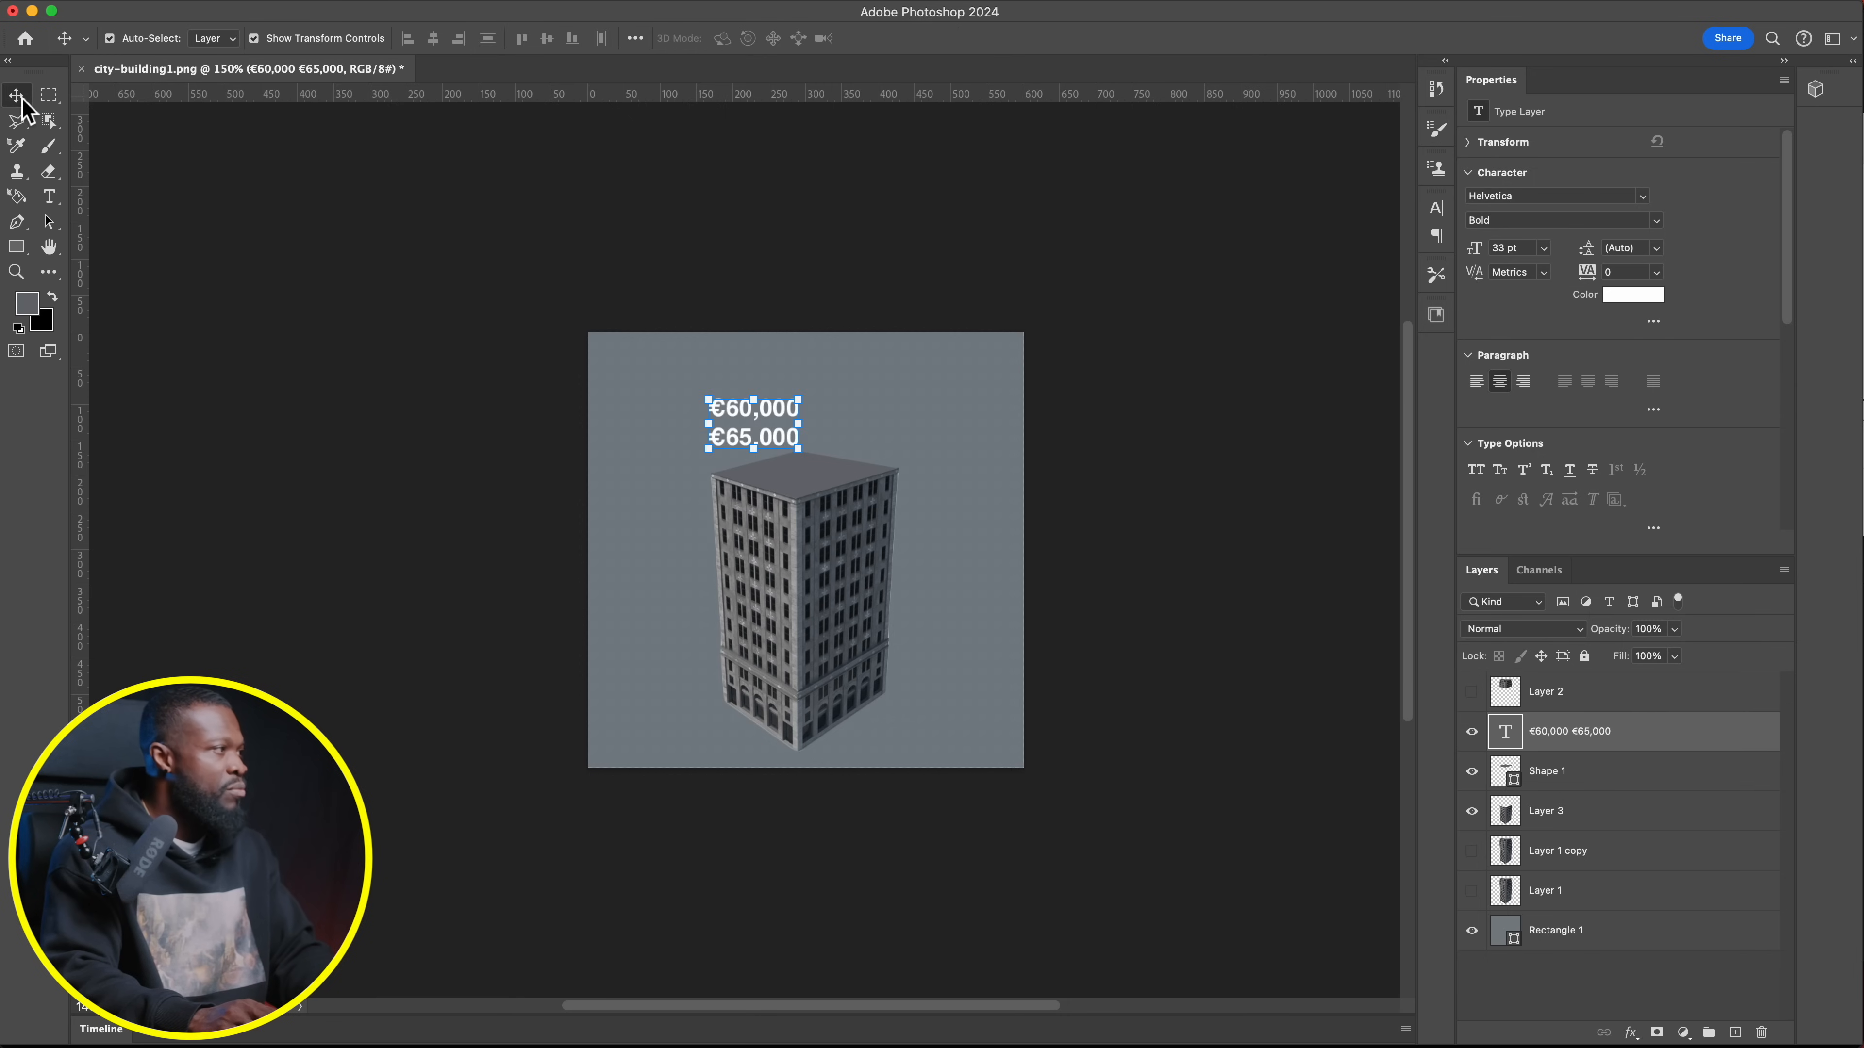
Scale the two-line price text to about 211% and place it over the right part of the building's roof
{"action": "left_click_drag", "start_coordinate": [798, 449], "coordinate": [899, 504]}
{"action": "left_click_drag", "start_coordinate": [797, 490], "coordinate": [862, 481]}
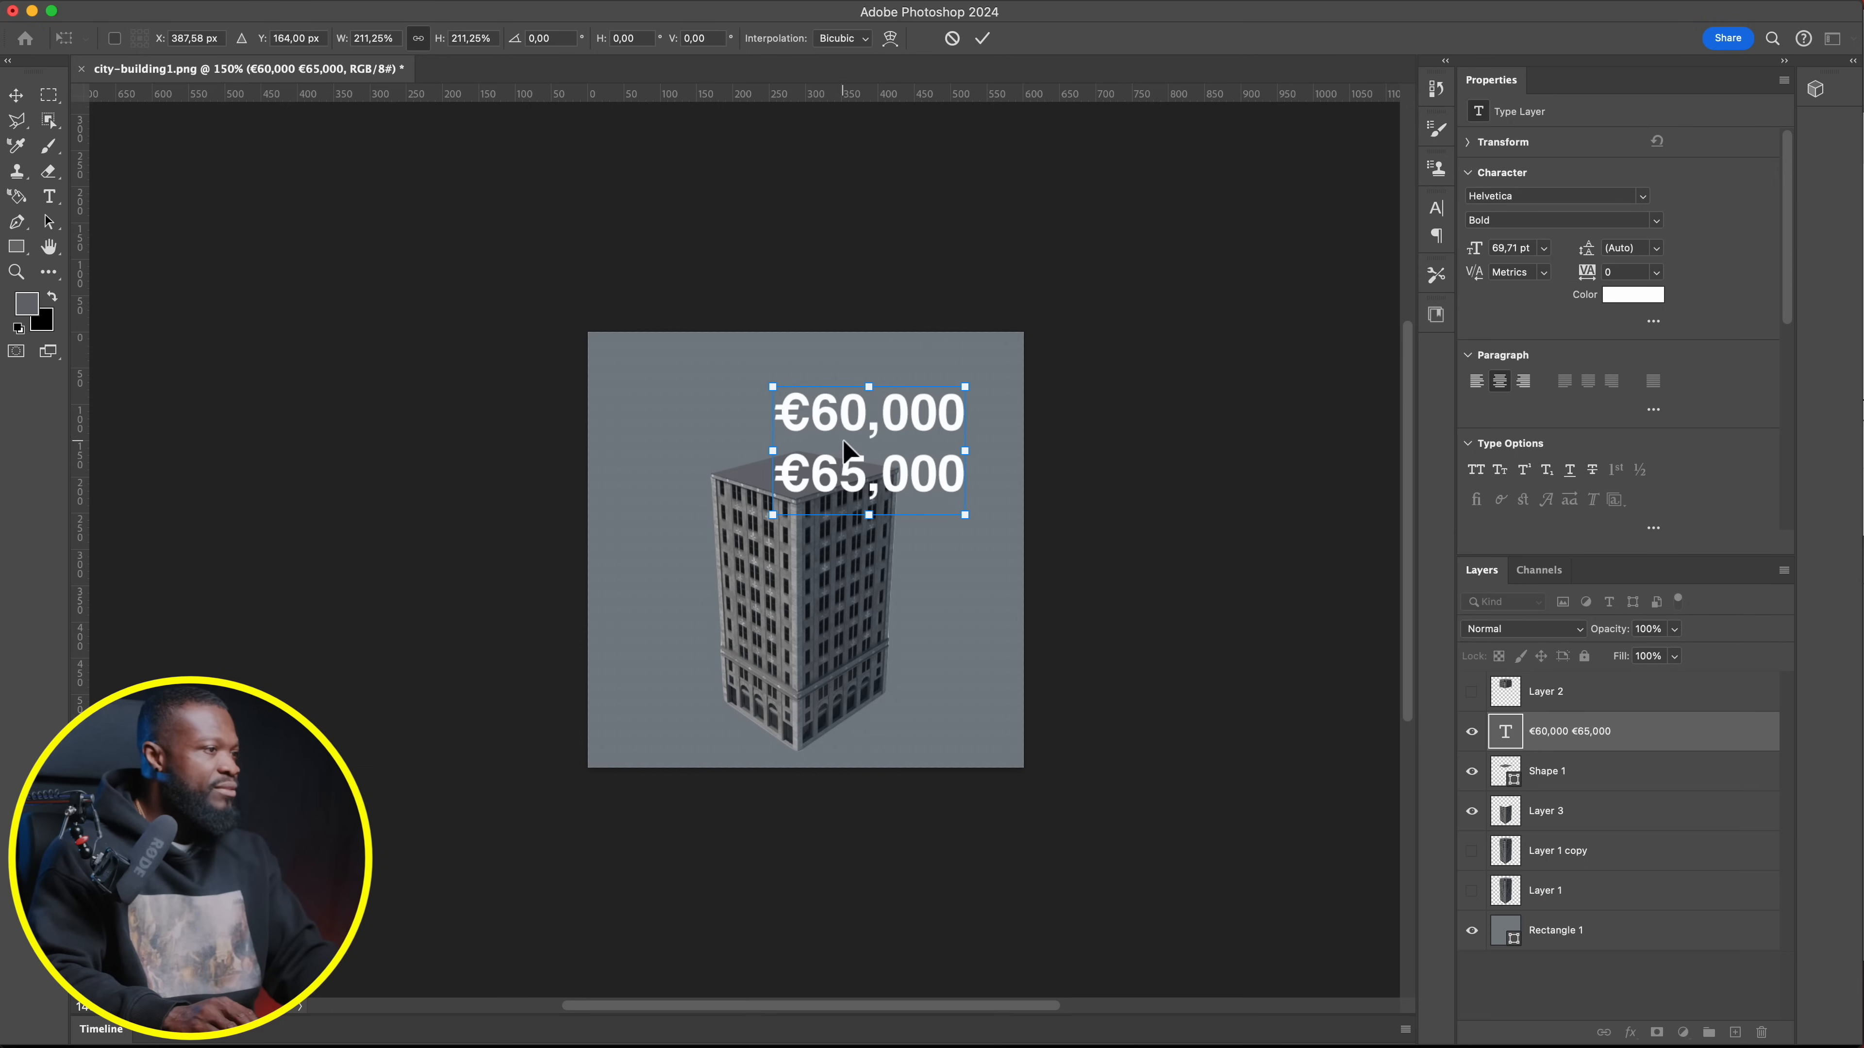
{"action": "key", "text": "Return"}
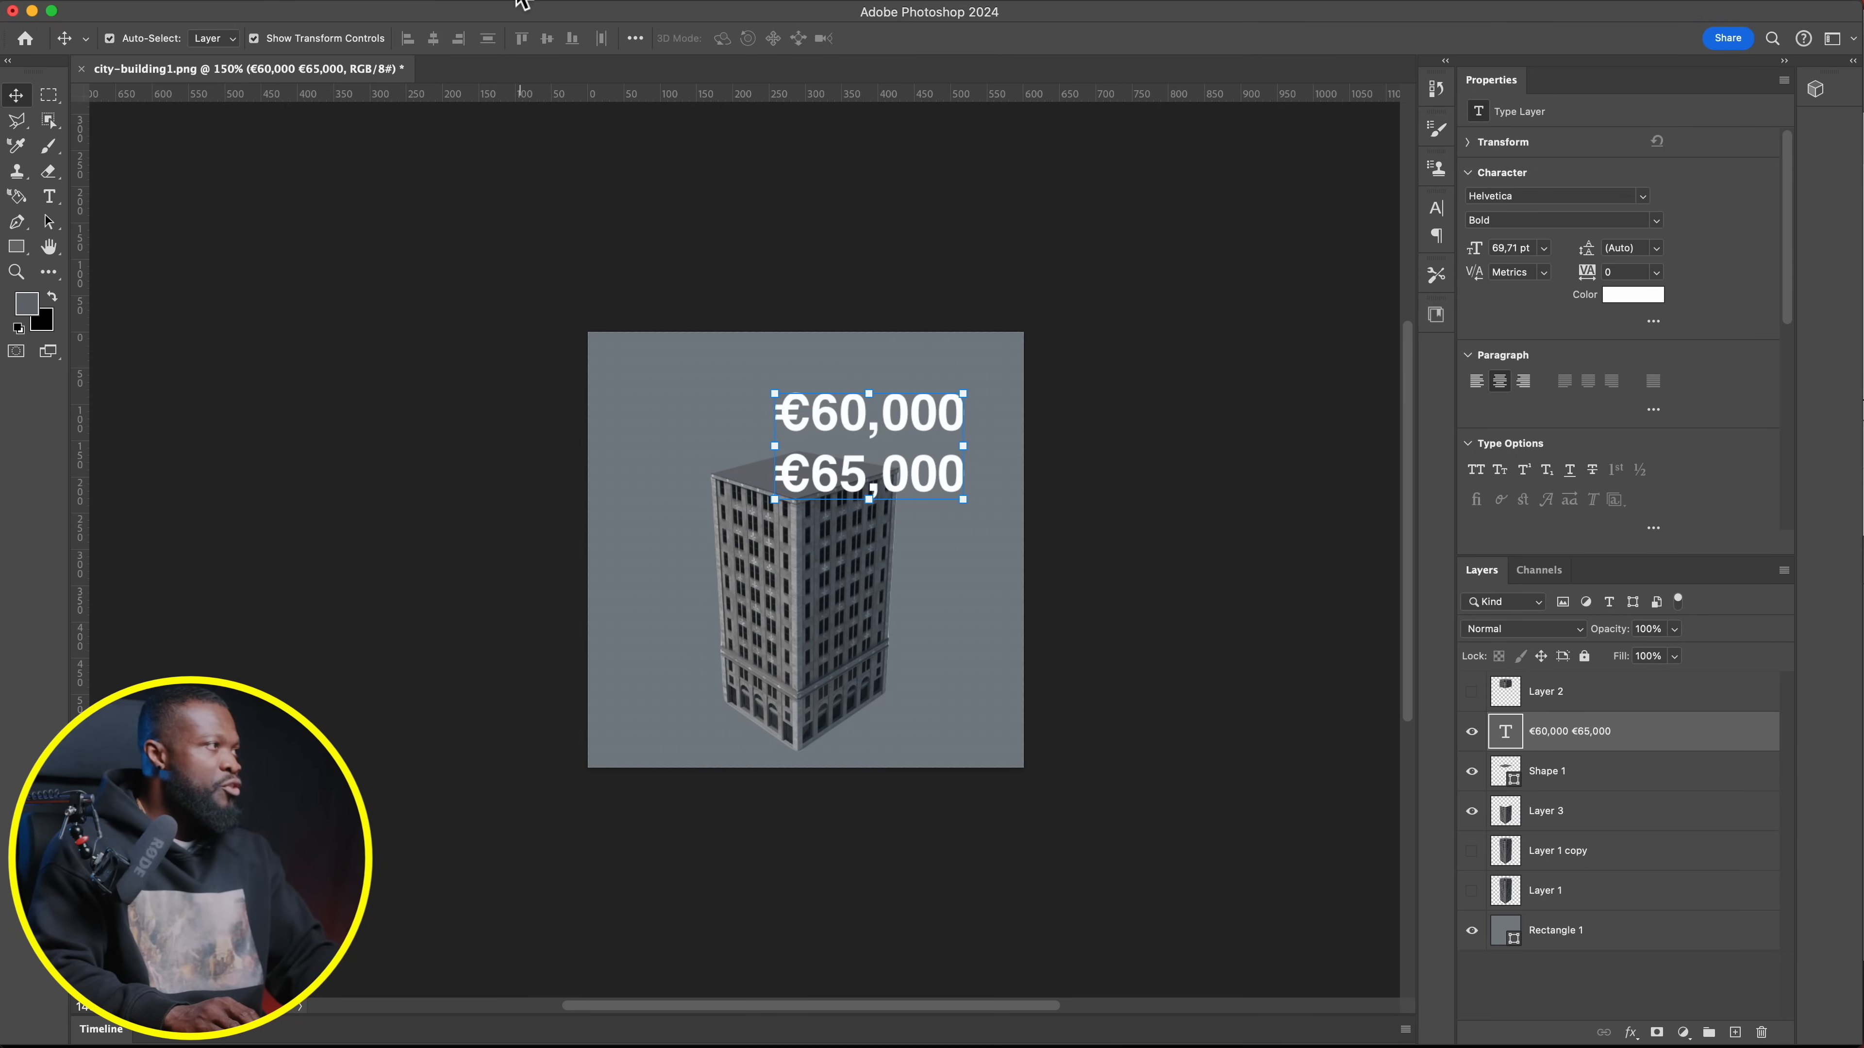
Create a 3D extrusion from the price text layer and set its extrusion depth to 0 px
{"action": "left_click", "coordinate": [523, 4]}
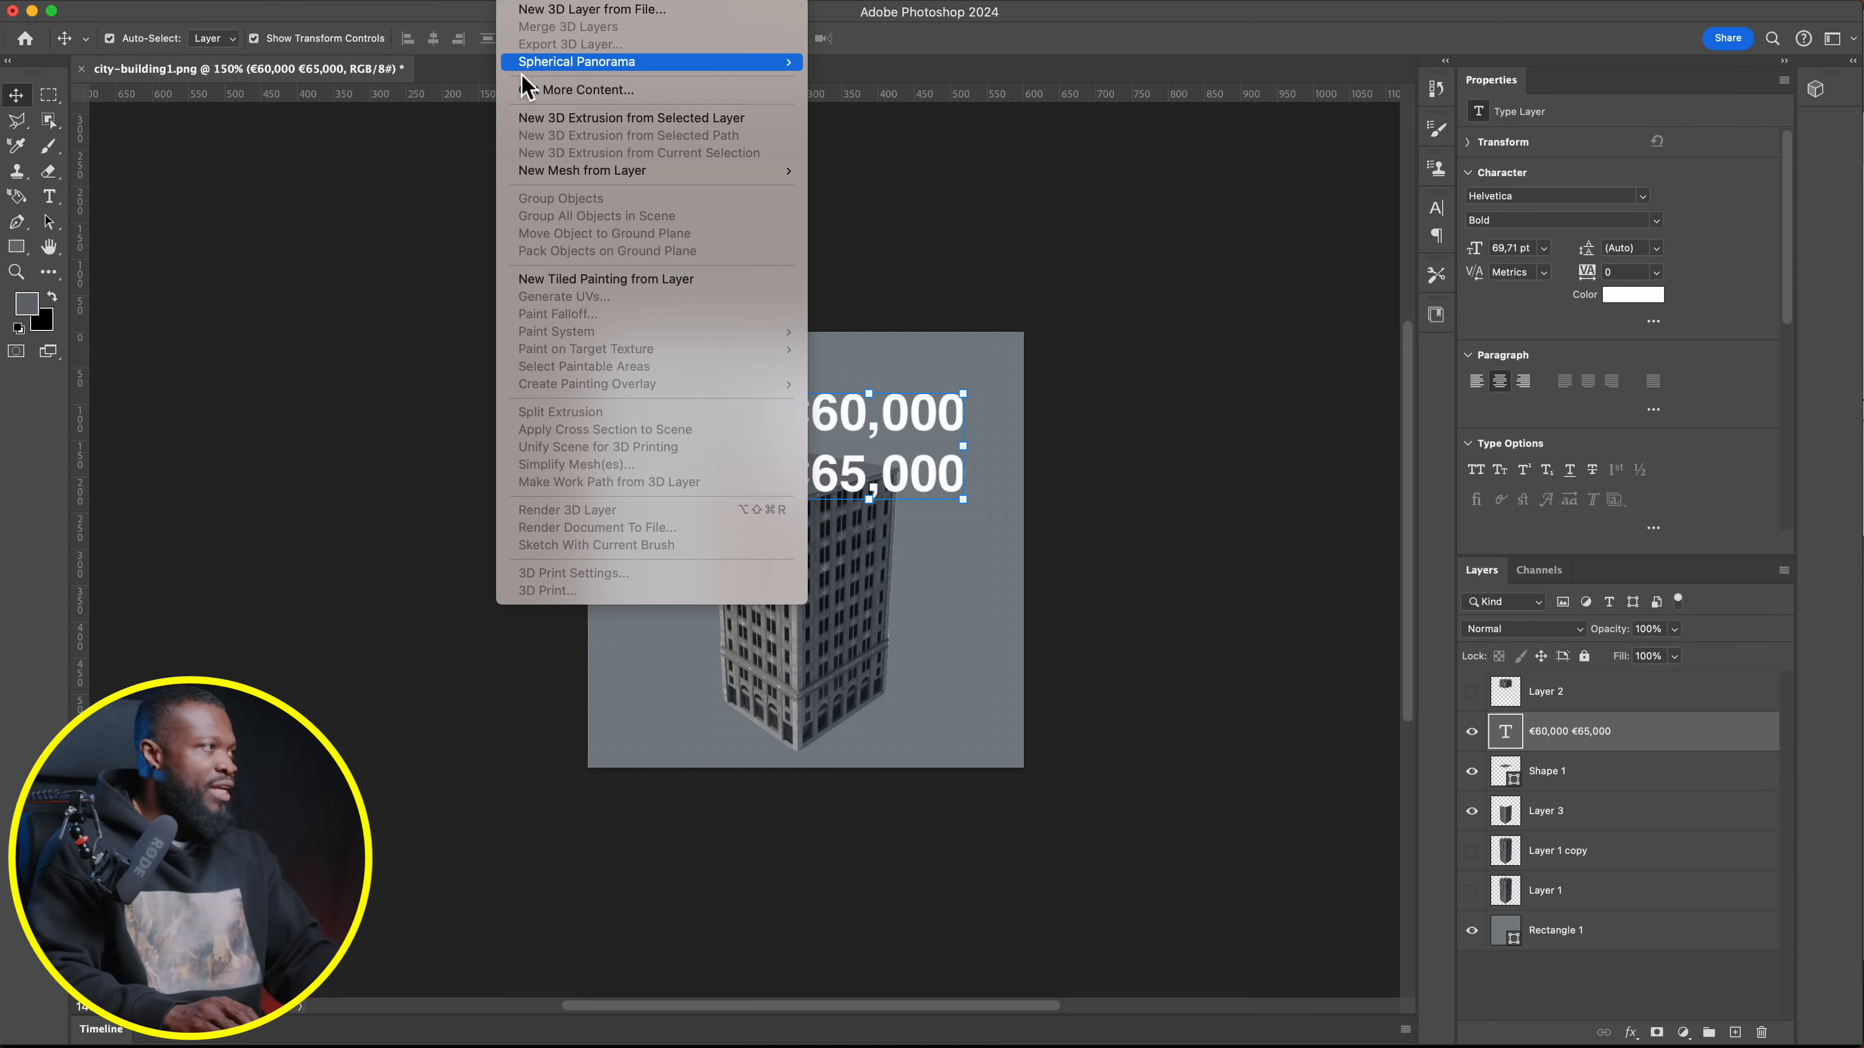
{"action": "left_click", "coordinate": [562, 121]}
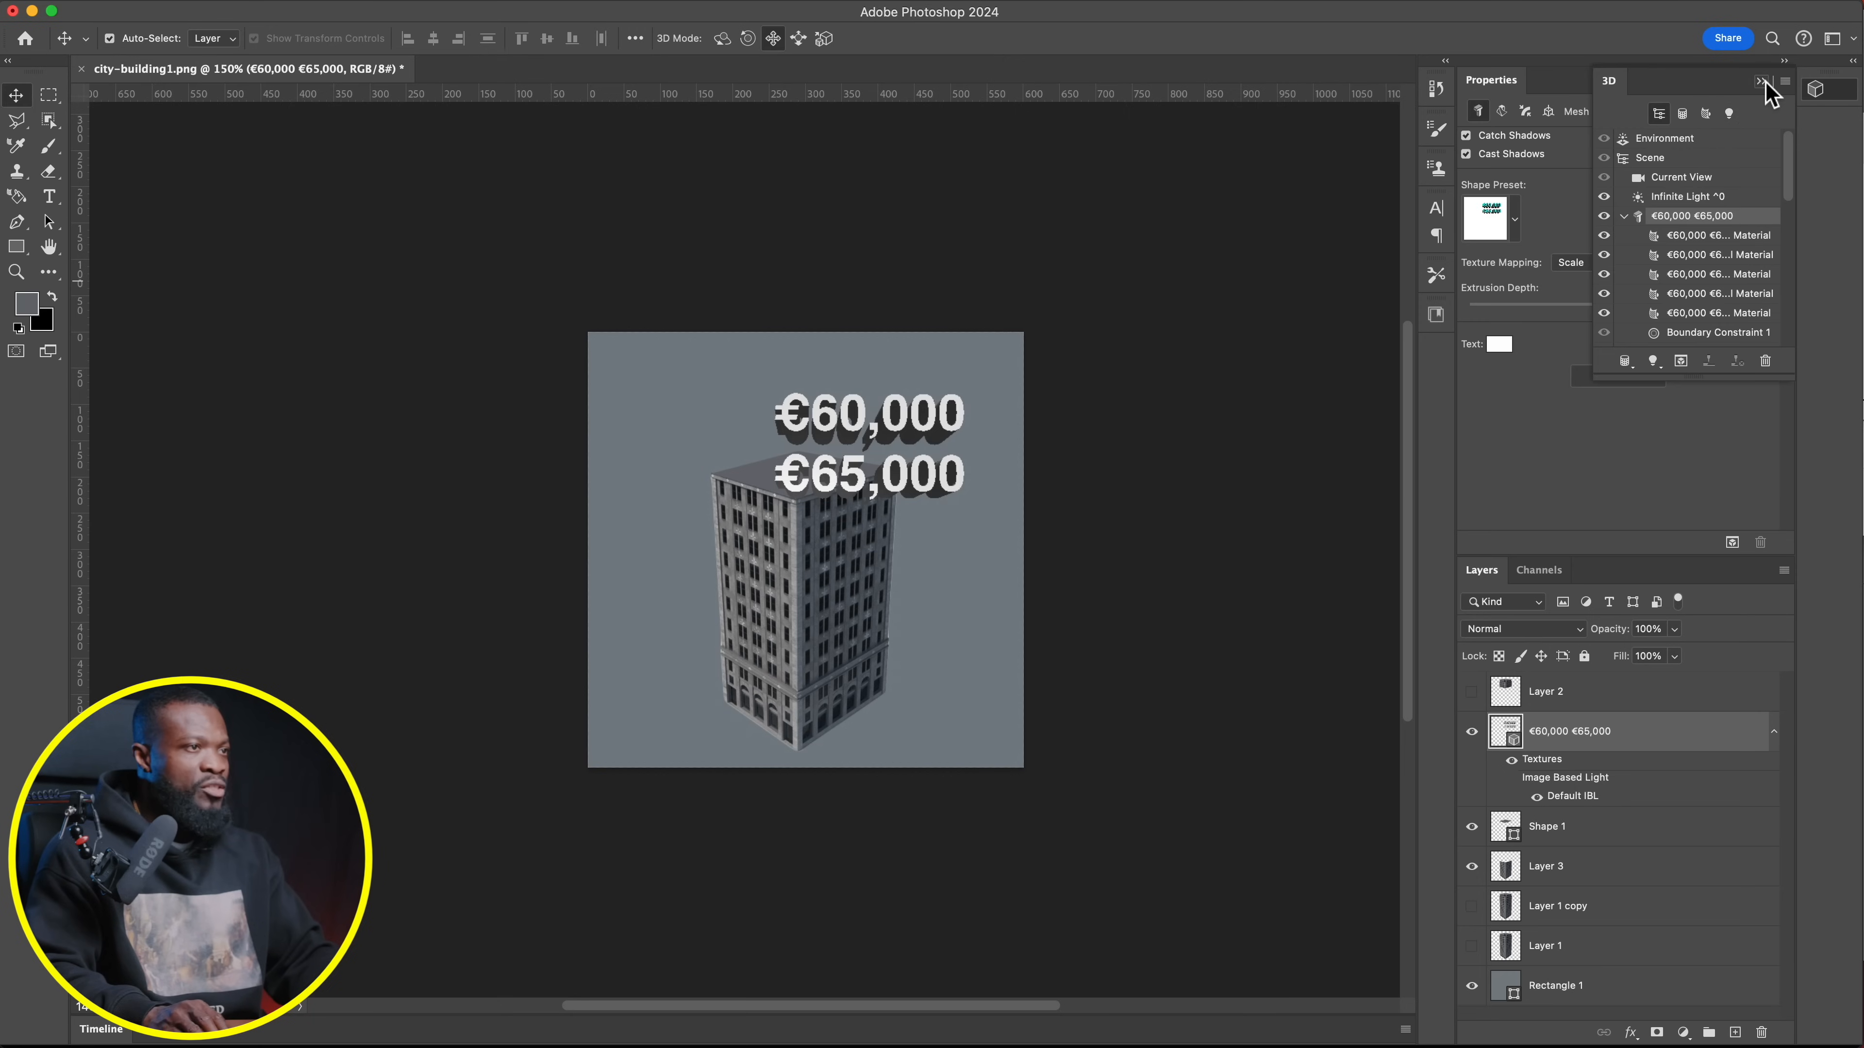
{"action": "left_click", "coordinate": [1762, 82]}
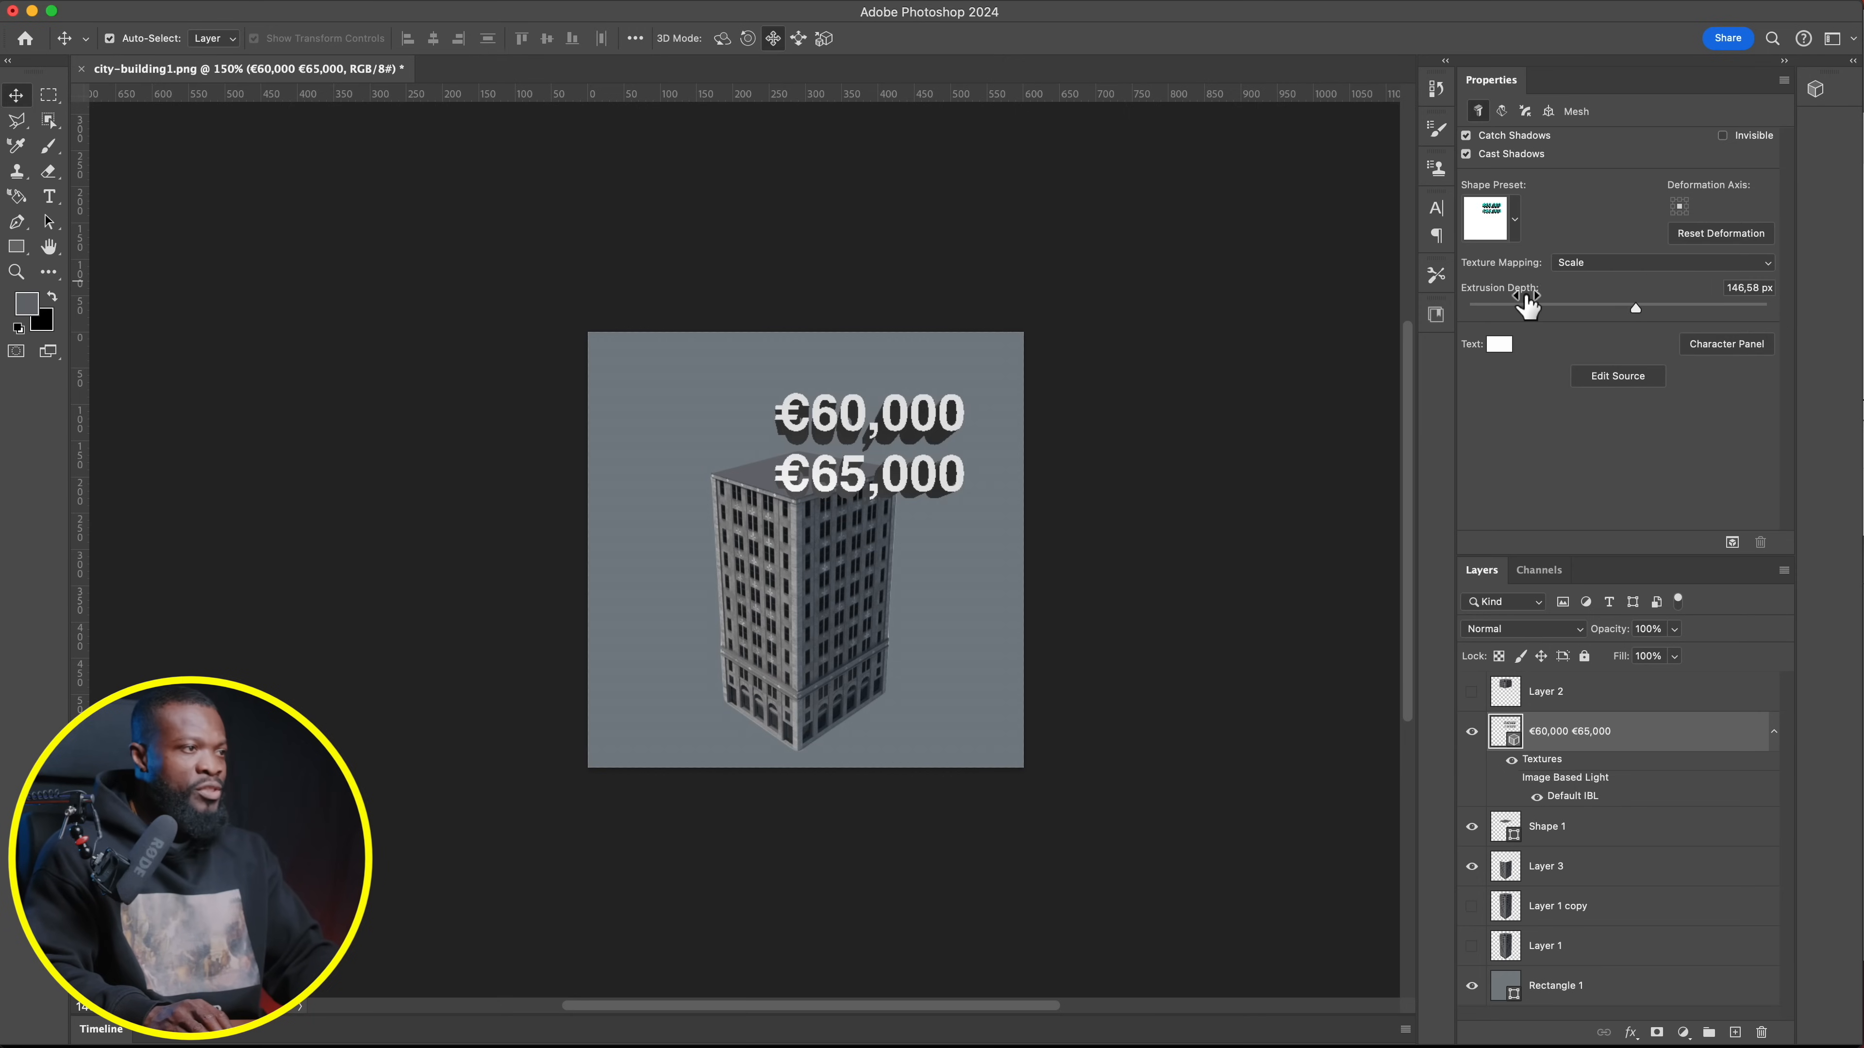
{"action": "left_click_drag", "start_coordinate": [1731, 293], "coordinate": [1765, 293]}
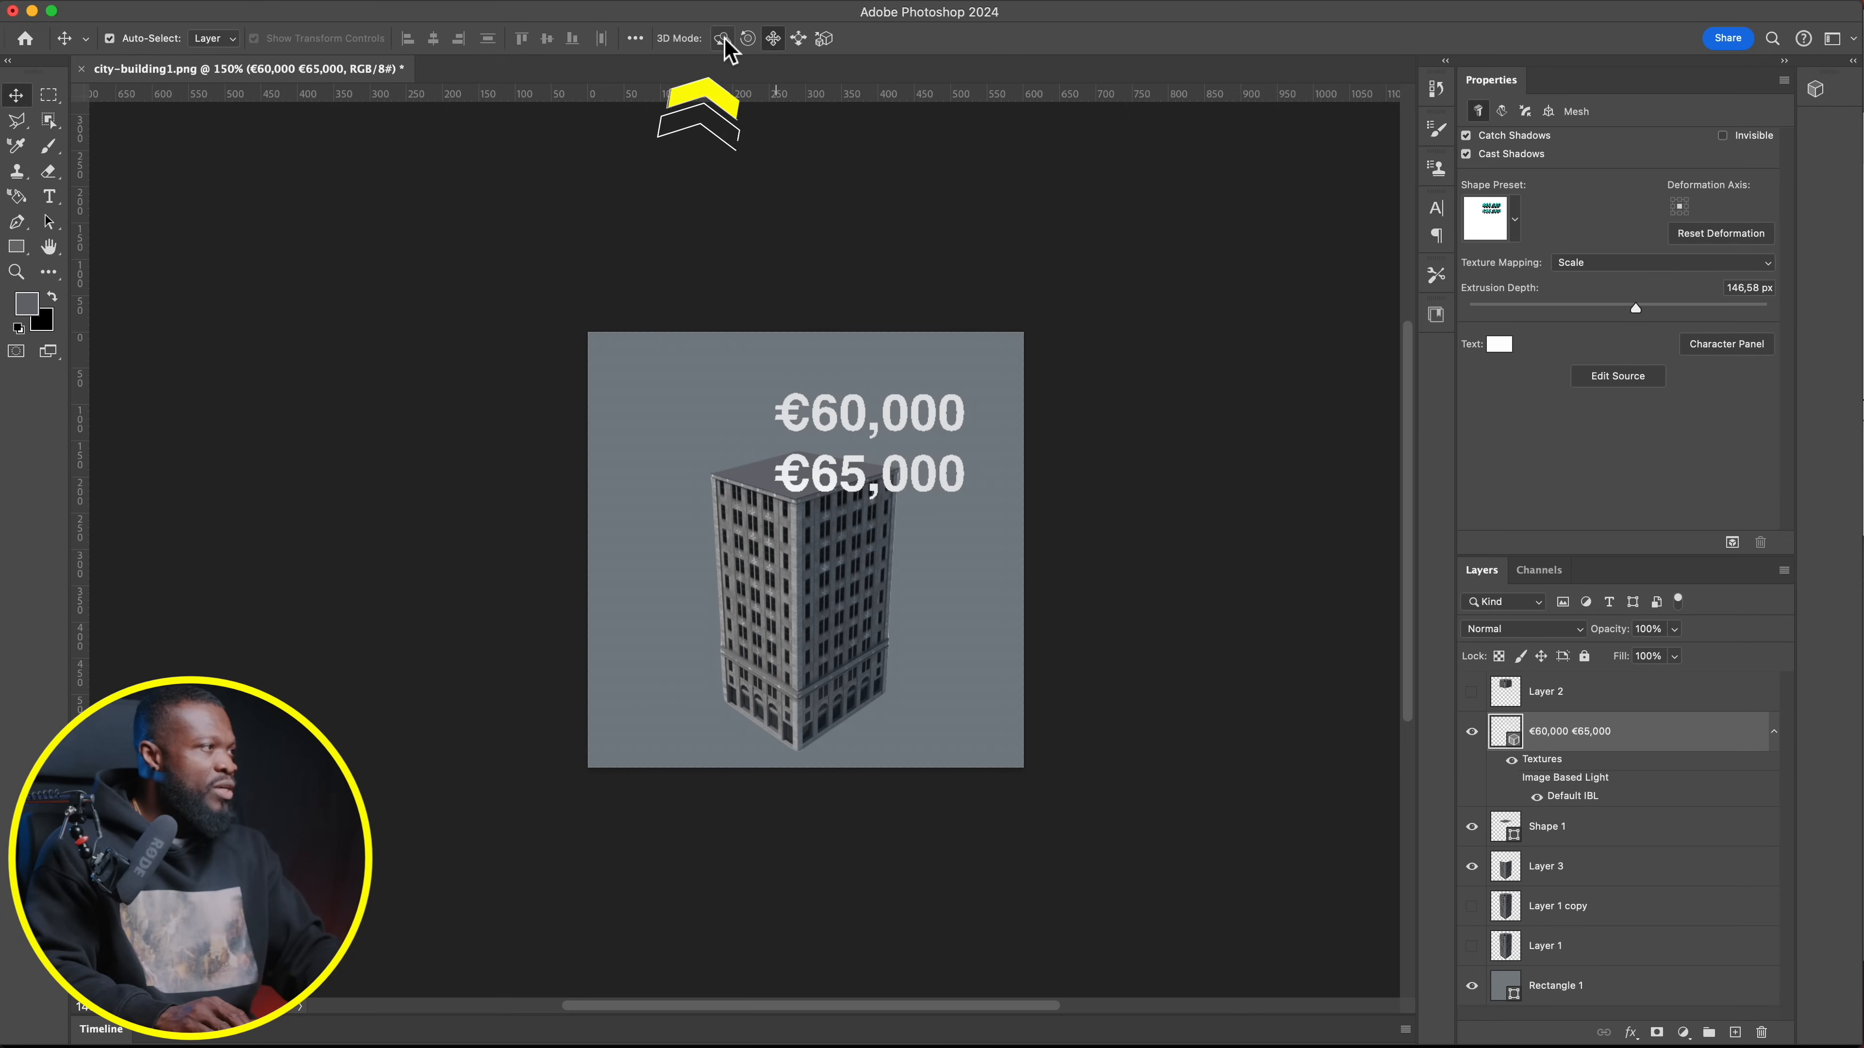
Orbit and roll the 3D price text so it slants upward like the building's right-hand roof edge
{"action": "left_click", "coordinate": [723, 38]}
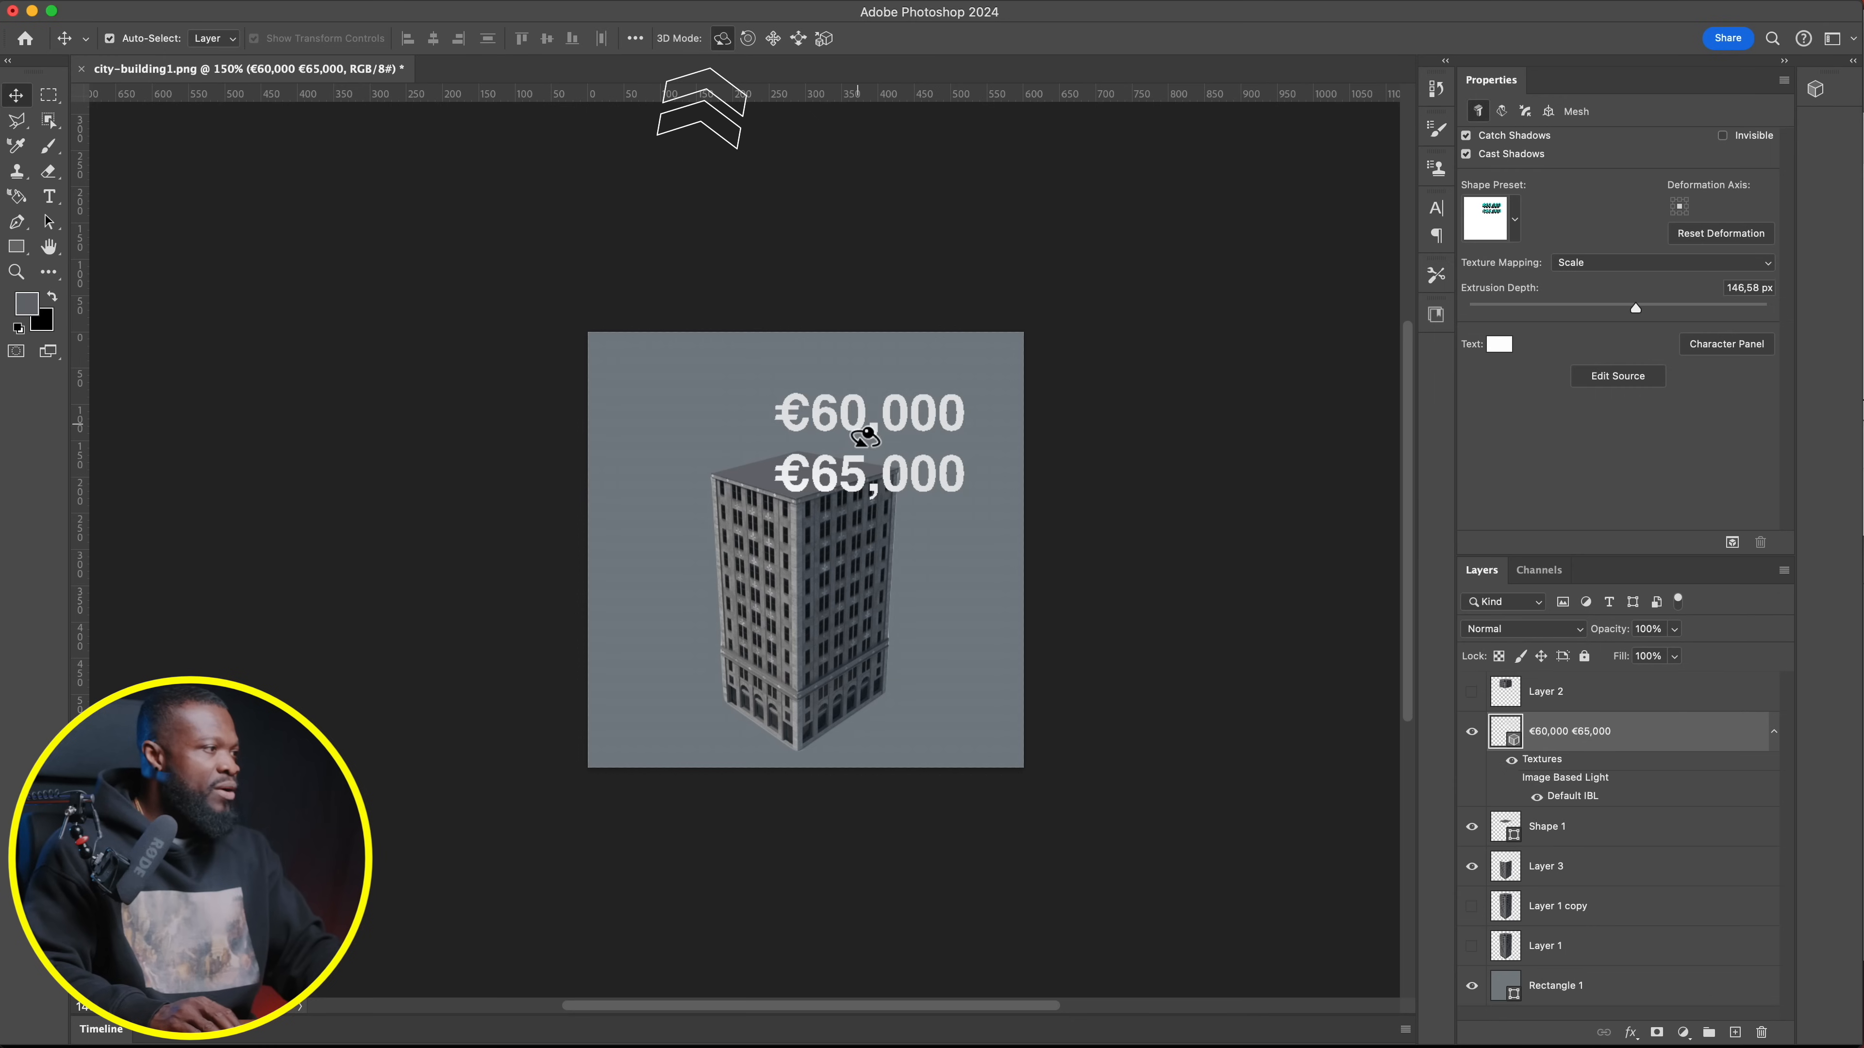
{"action": "left_click_drag", "start_coordinate": [847, 440], "coordinate": [917, 481]}
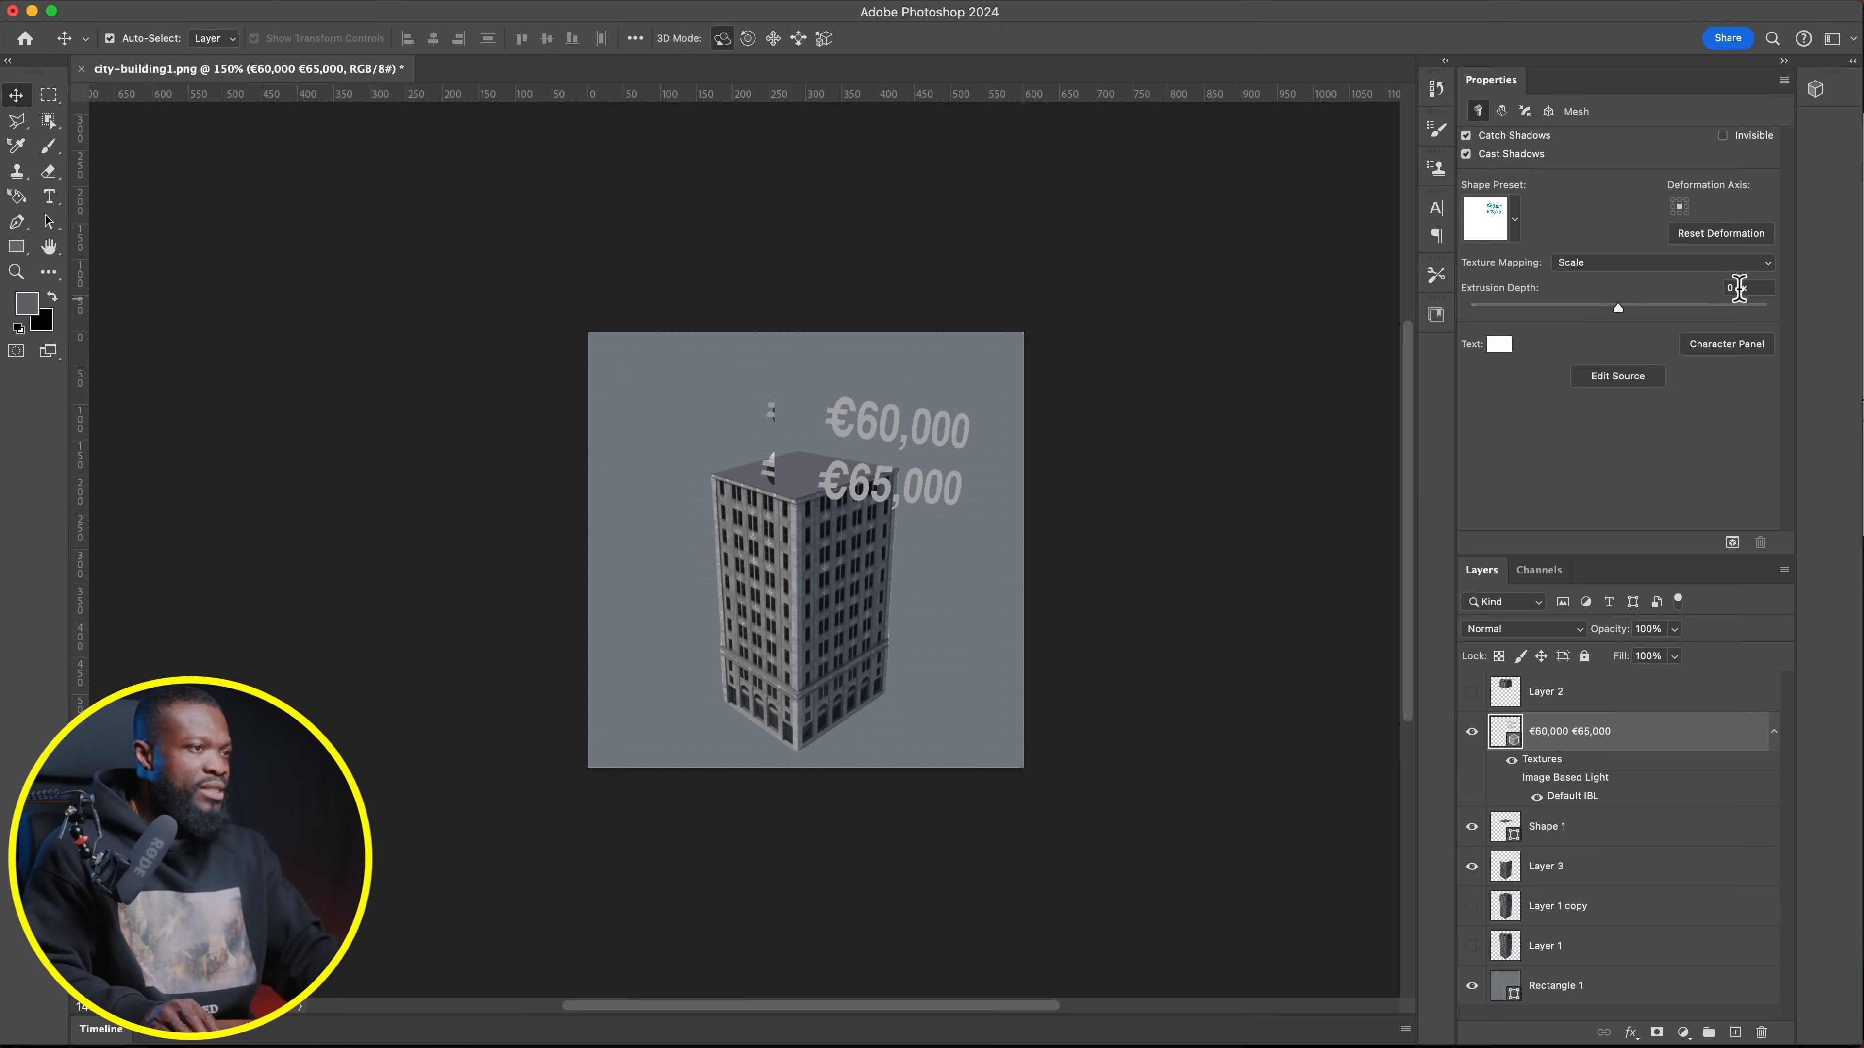
{"action": "left_click_drag", "start_coordinate": [832, 479], "coordinate": [833, 503]}
{"action": "left_click", "coordinate": [748, 38]}
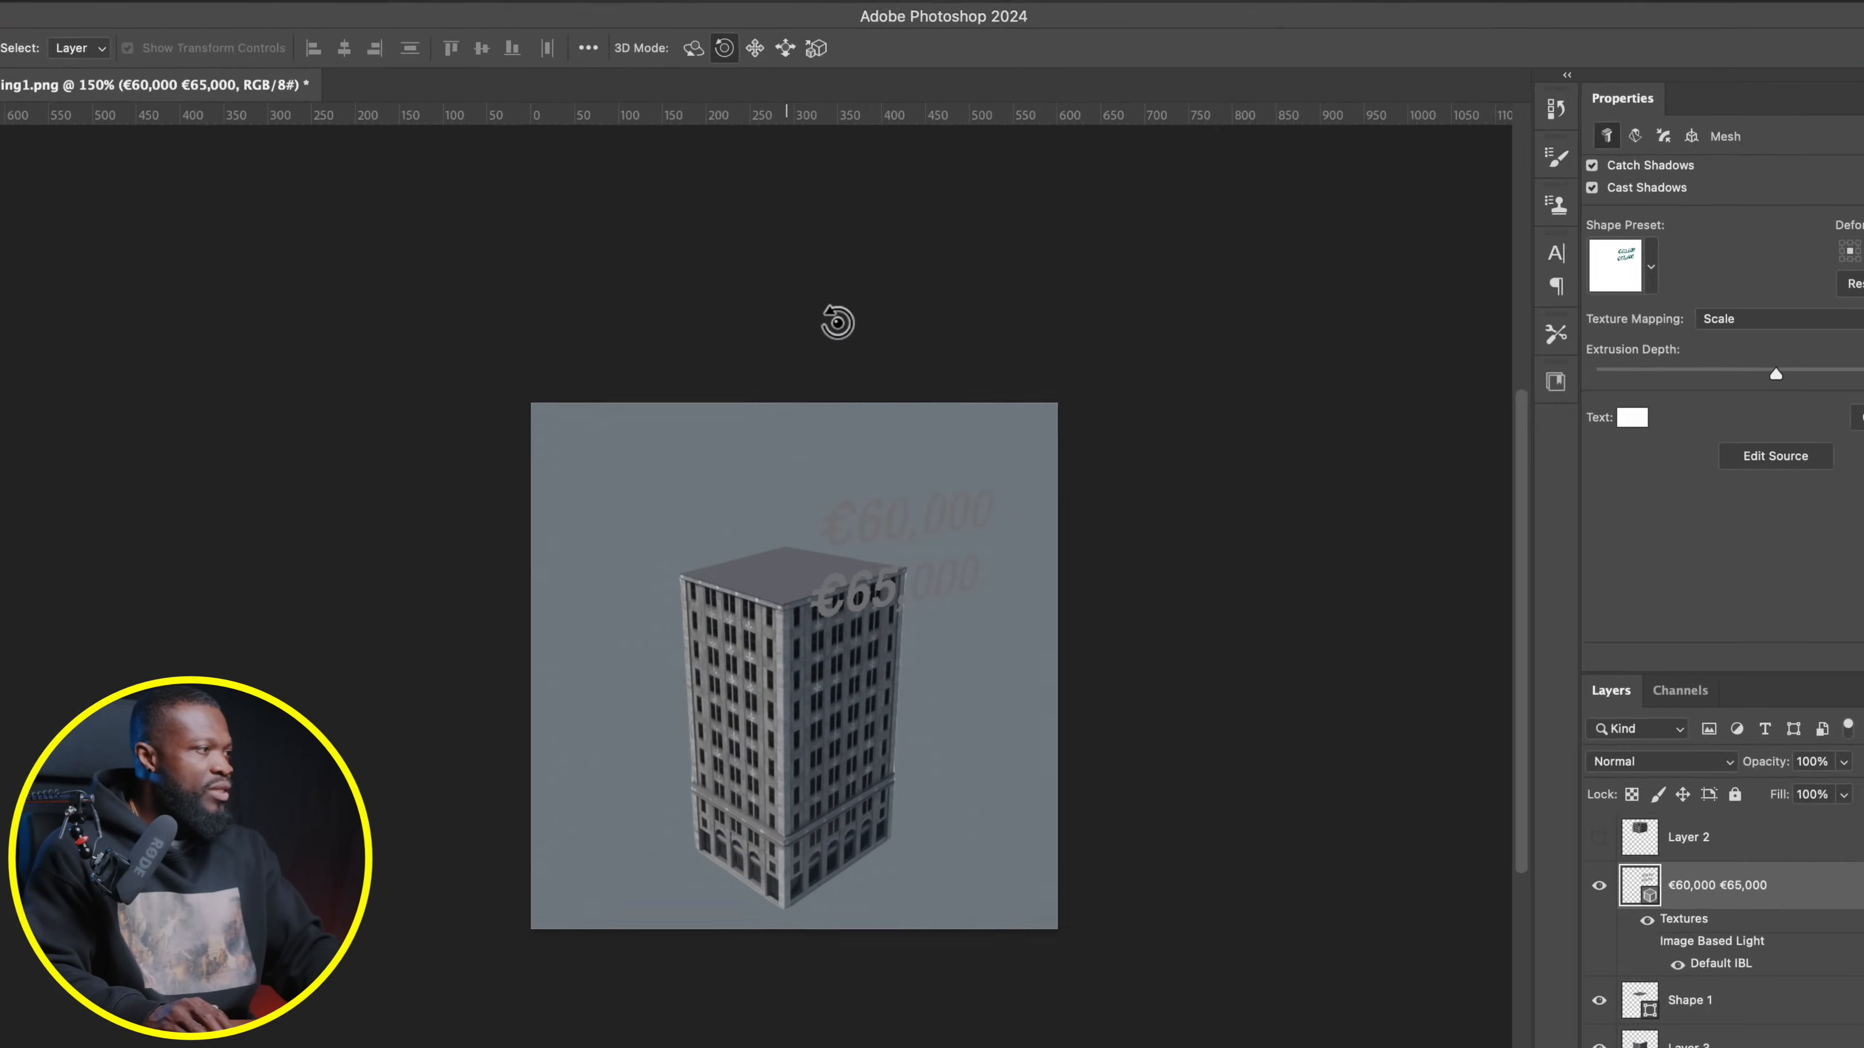
{"action": "left_click_drag", "start_coordinate": [924, 447], "coordinate": [886, 444]}
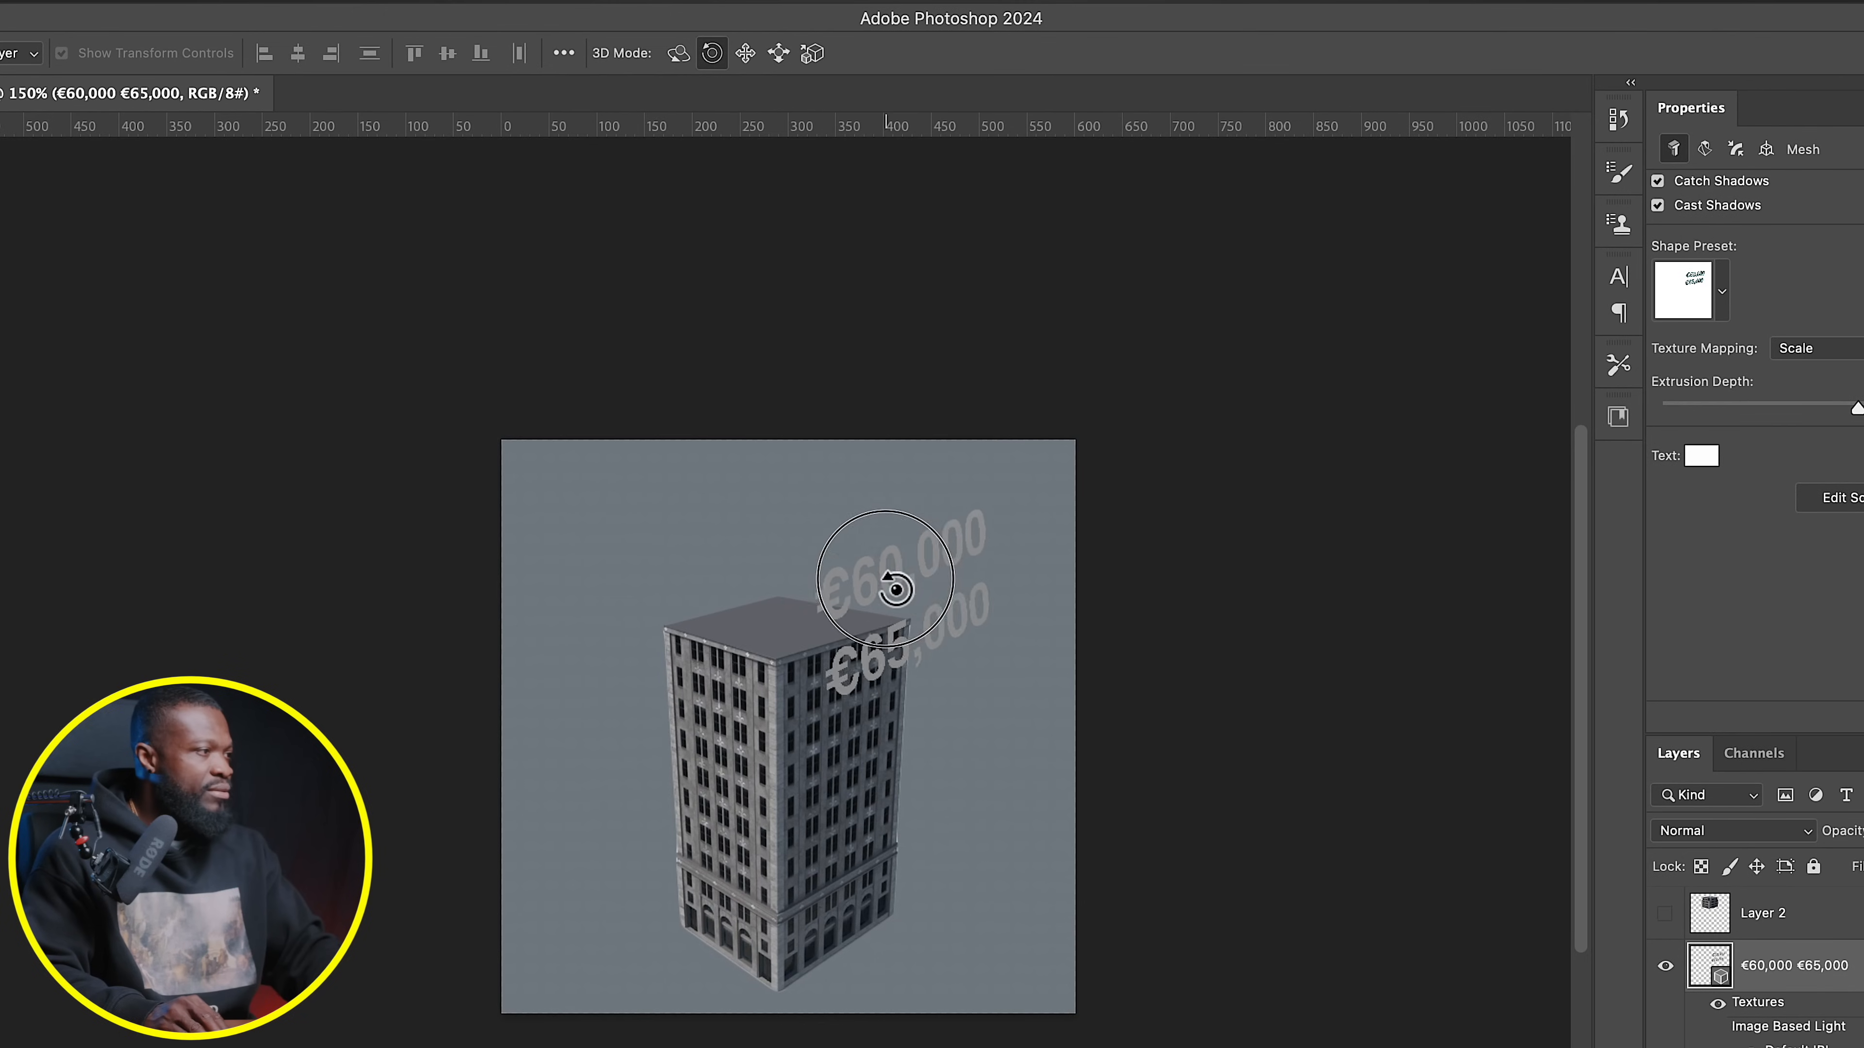
{"action": "left_click_drag", "start_coordinate": [895, 588], "coordinate": [882, 554]}
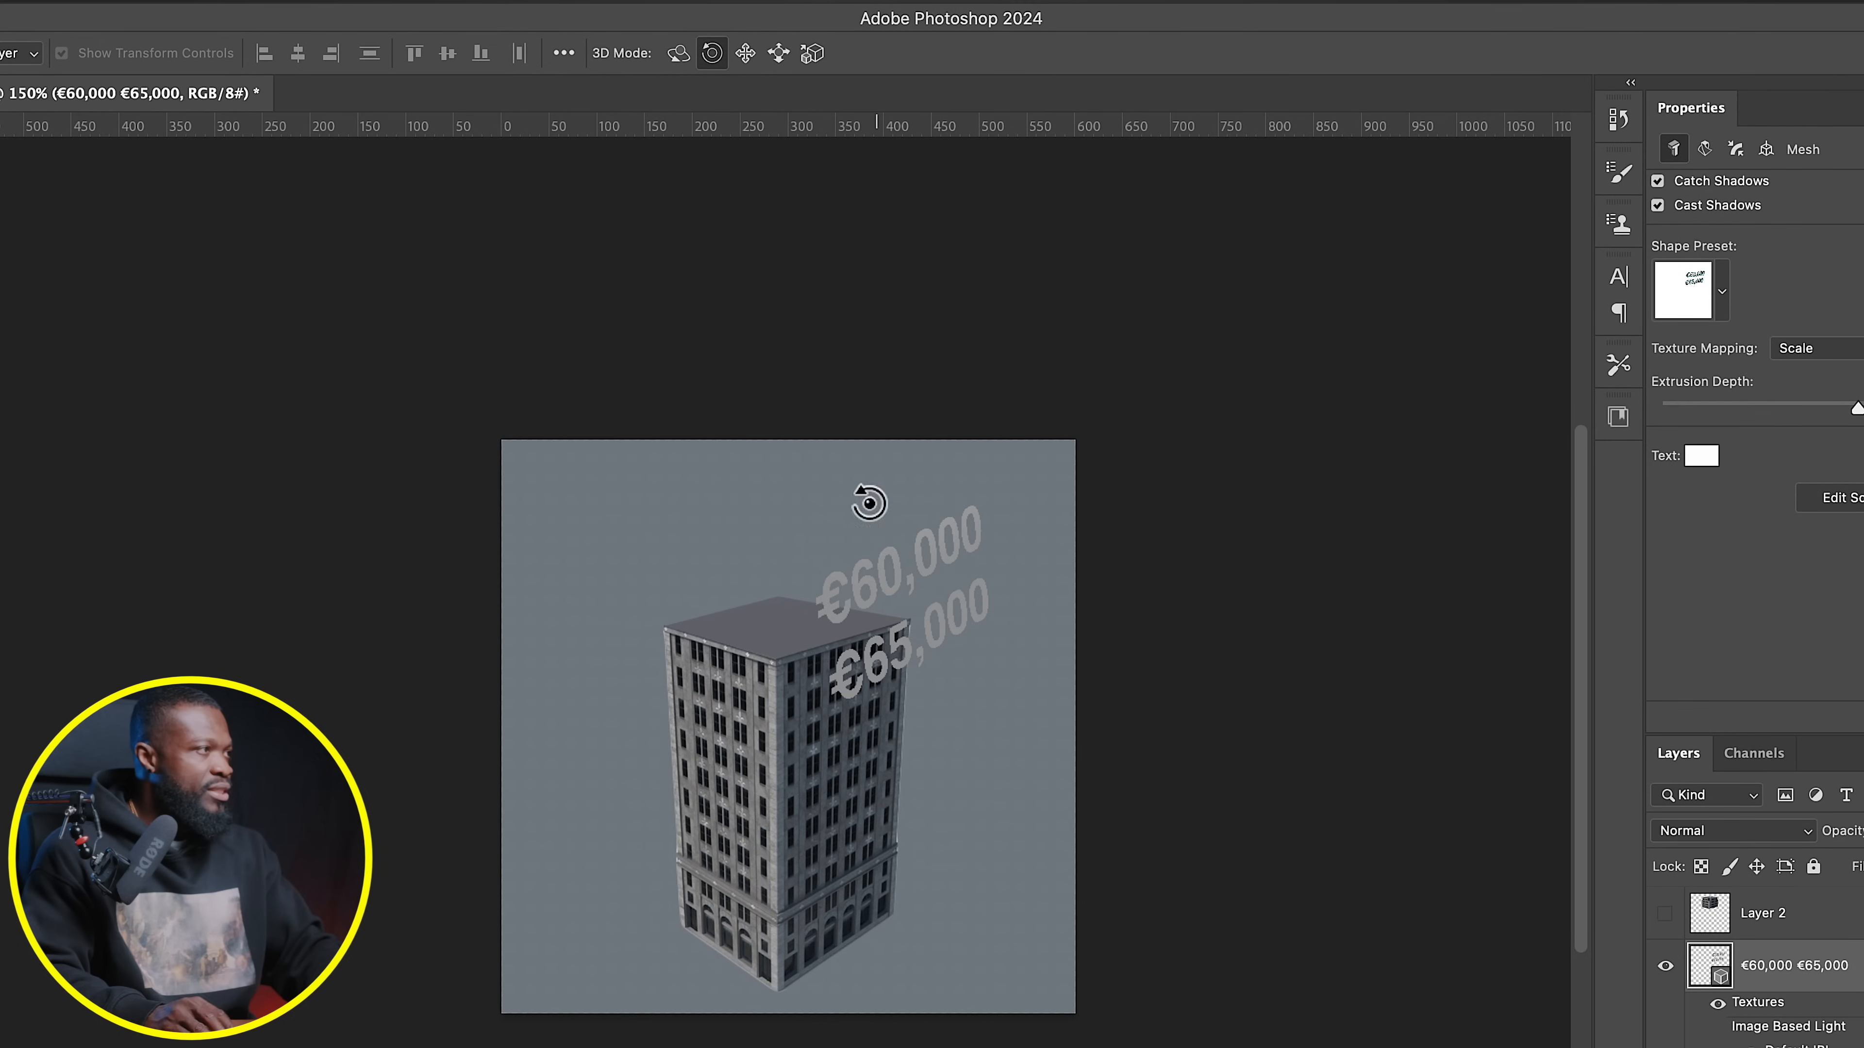
Shift the 3D price text left over the roof and refine its orbit and roll to follow the right facade's perspective
{"action": "left_click", "coordinate": [746, 52]}
{"action": "left_click_drag", "start_coordinate": [949, 633], "coordinate": [857, 619]}
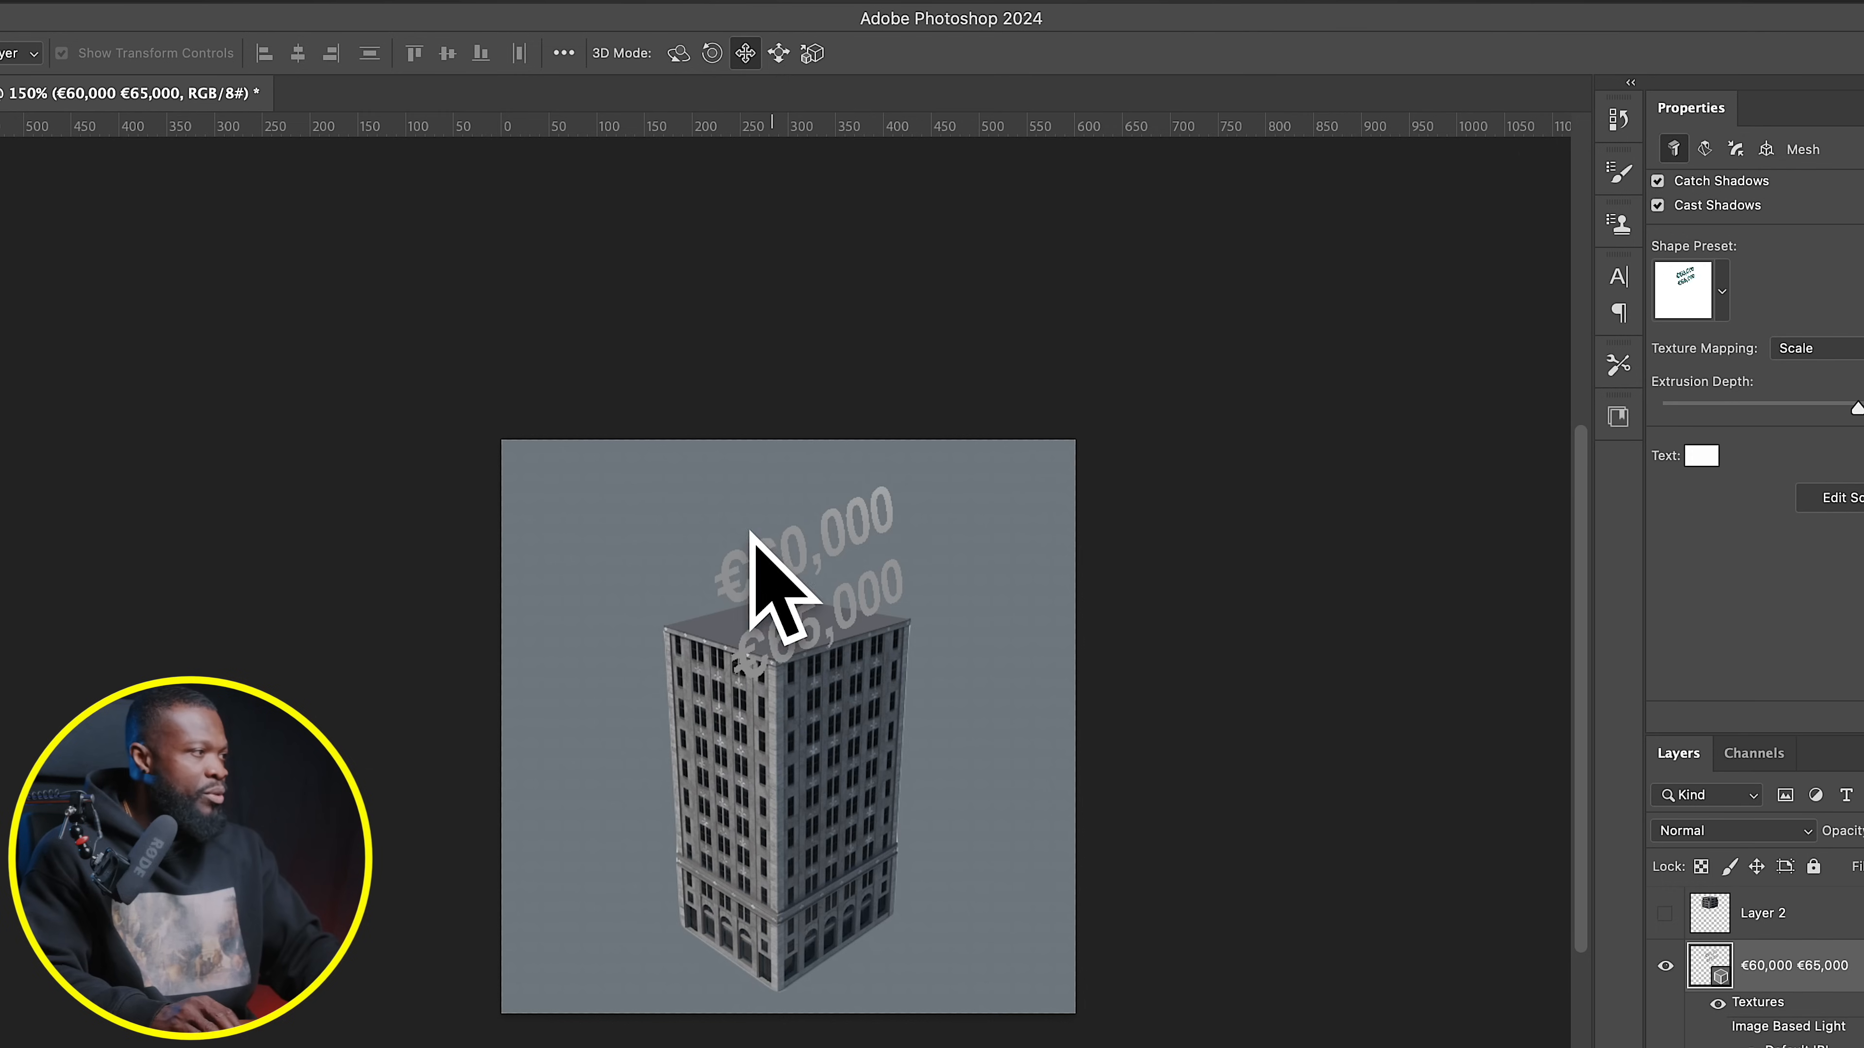
{"action": "left_click", "coordinate": [678, 53]}
{"action": "left_click_drag", "start_coordinate": [774, 592], "coordinate": [791, 538]}
{"action": "left_click", "coordinate": [712, 53]}
{"action": "left_click_drag", "start_coordinate": [819, 645], "coordinate": [778, 584]}
{"action": "left_click", "coordinate": [678, 53]}
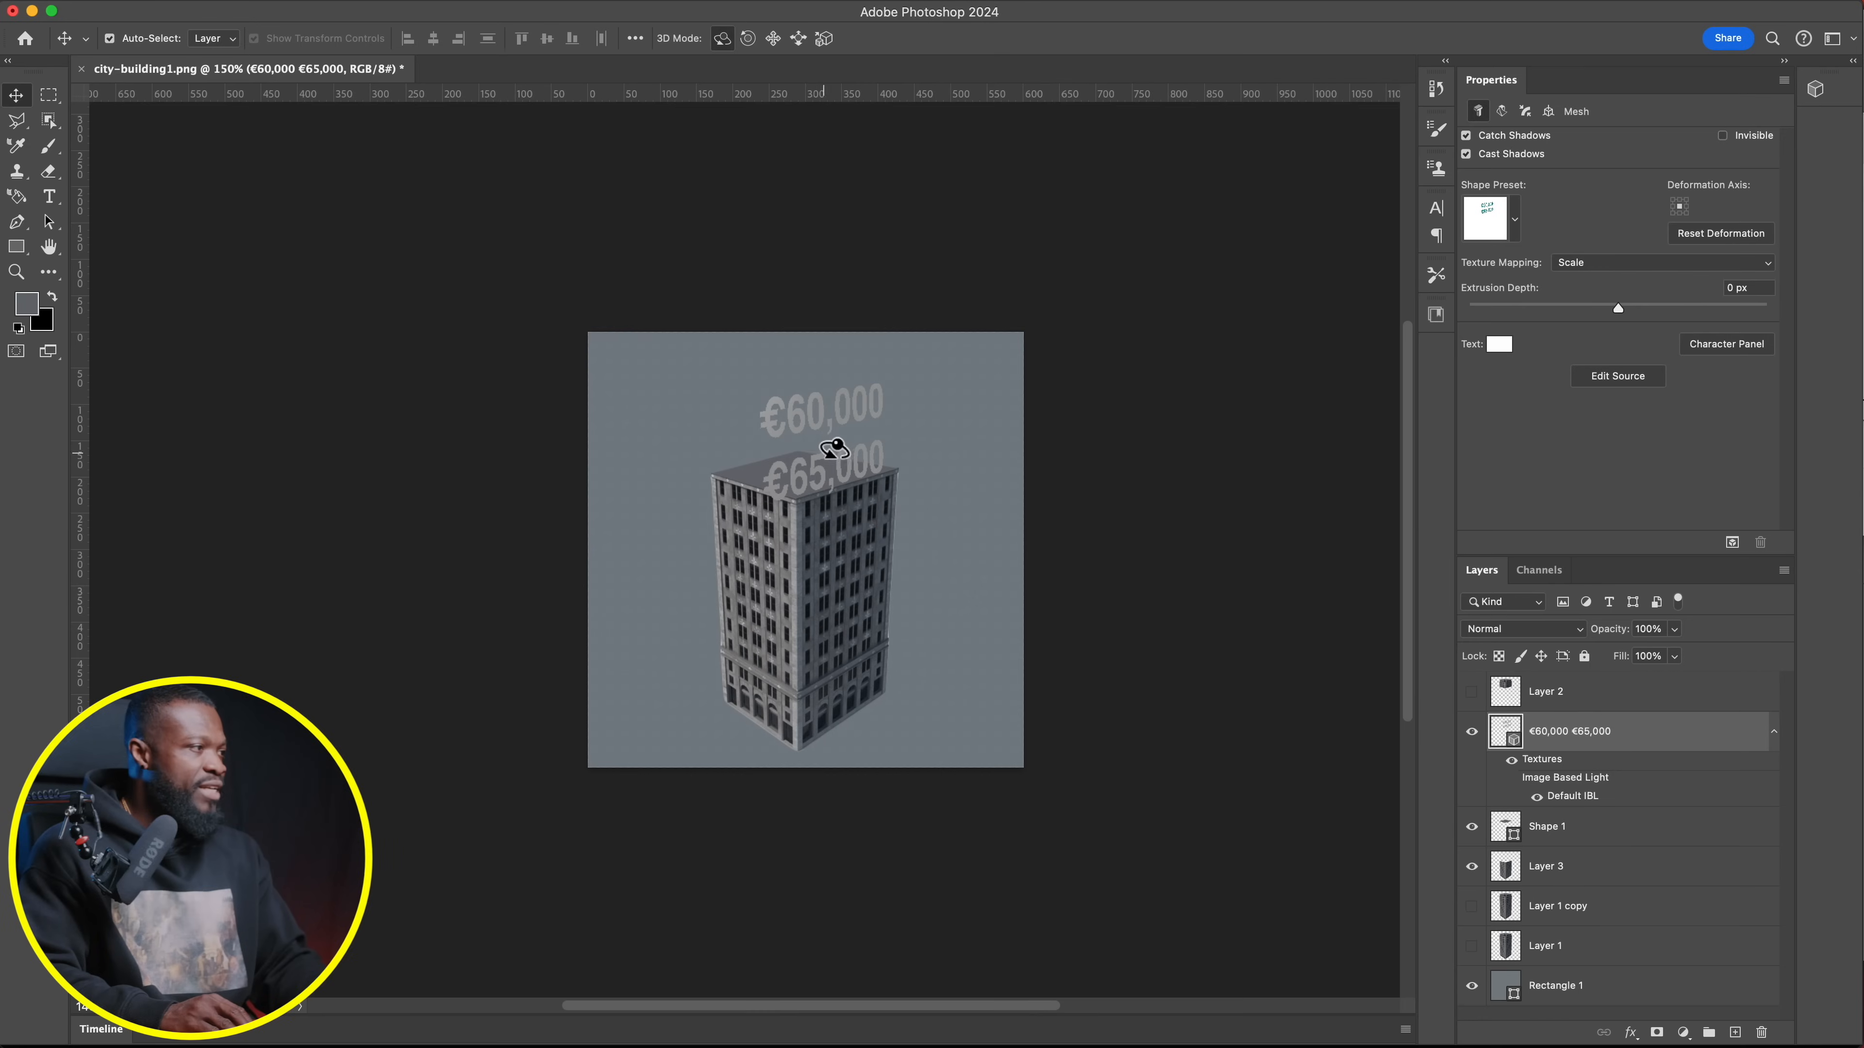
Change the 3D price text color to the white swatch one intensity stop brighter (+1) and apply it
{"action": "left_click", "coordinate": [1498, 345]}
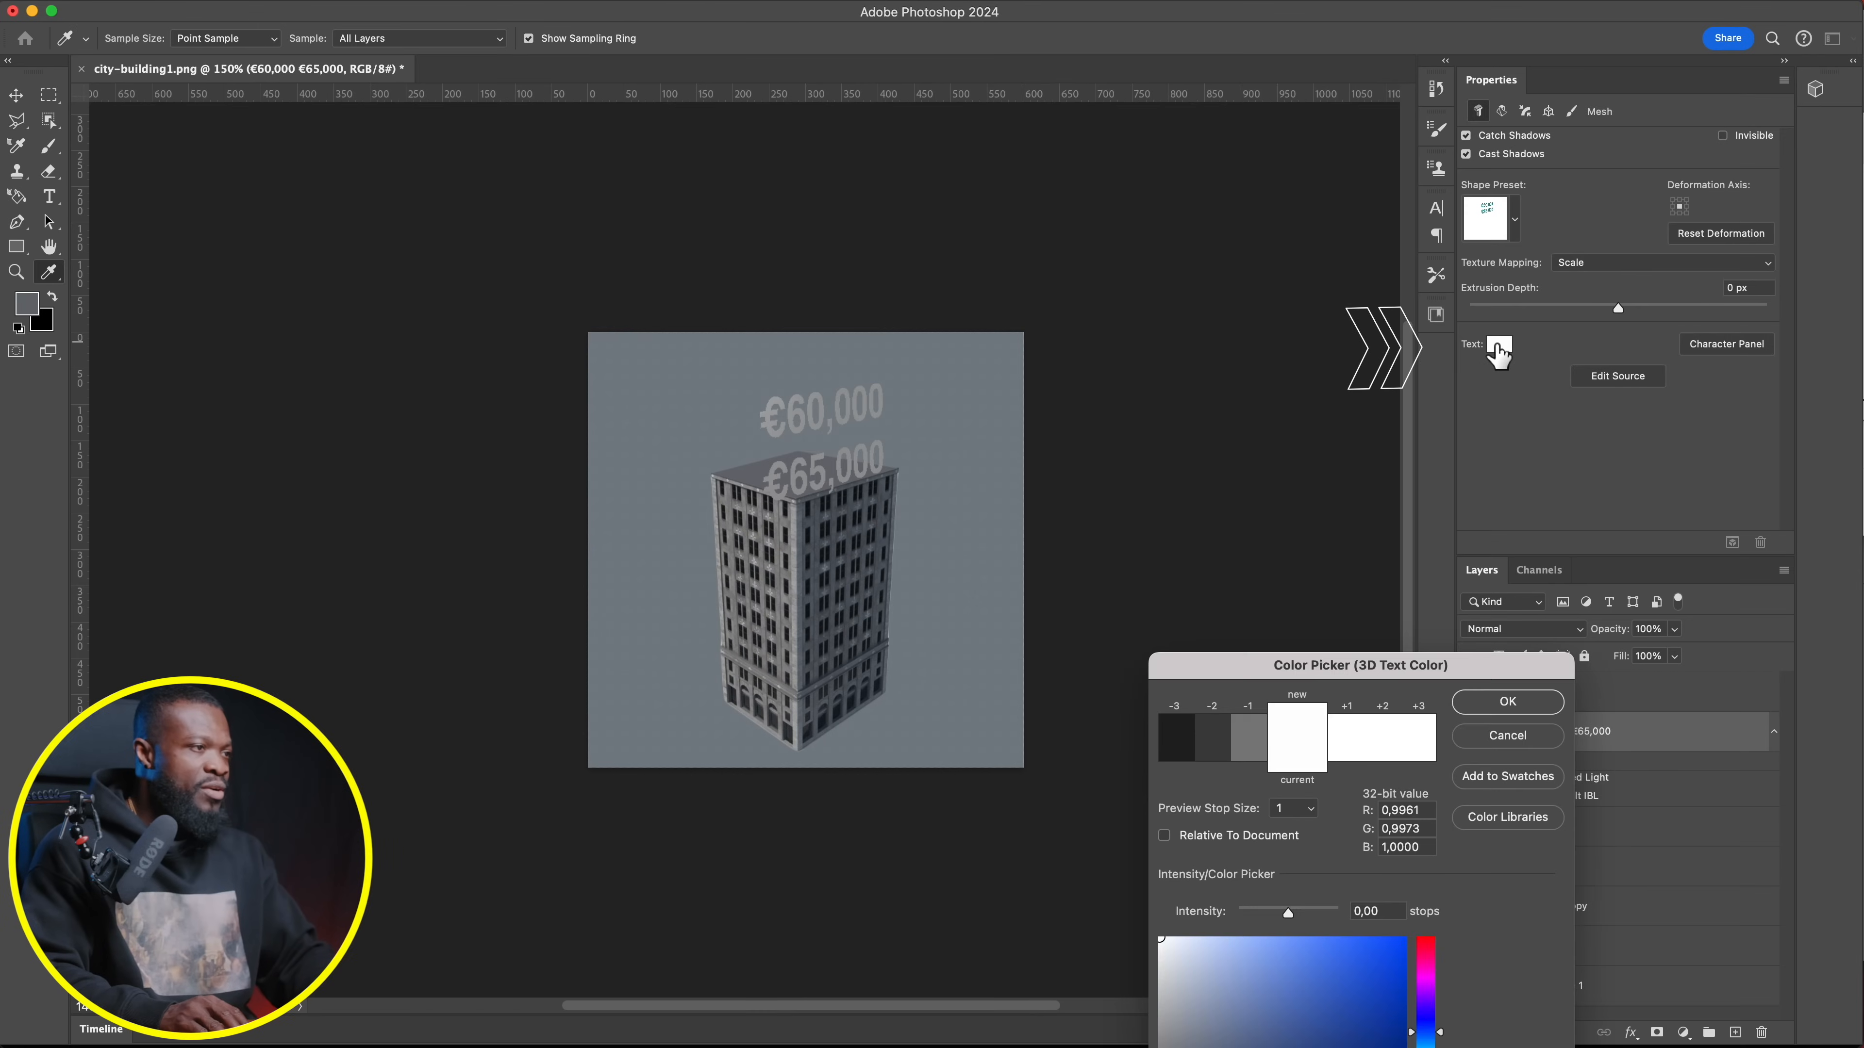
{"action": "left_click", "coordinate": [1349, 742]}
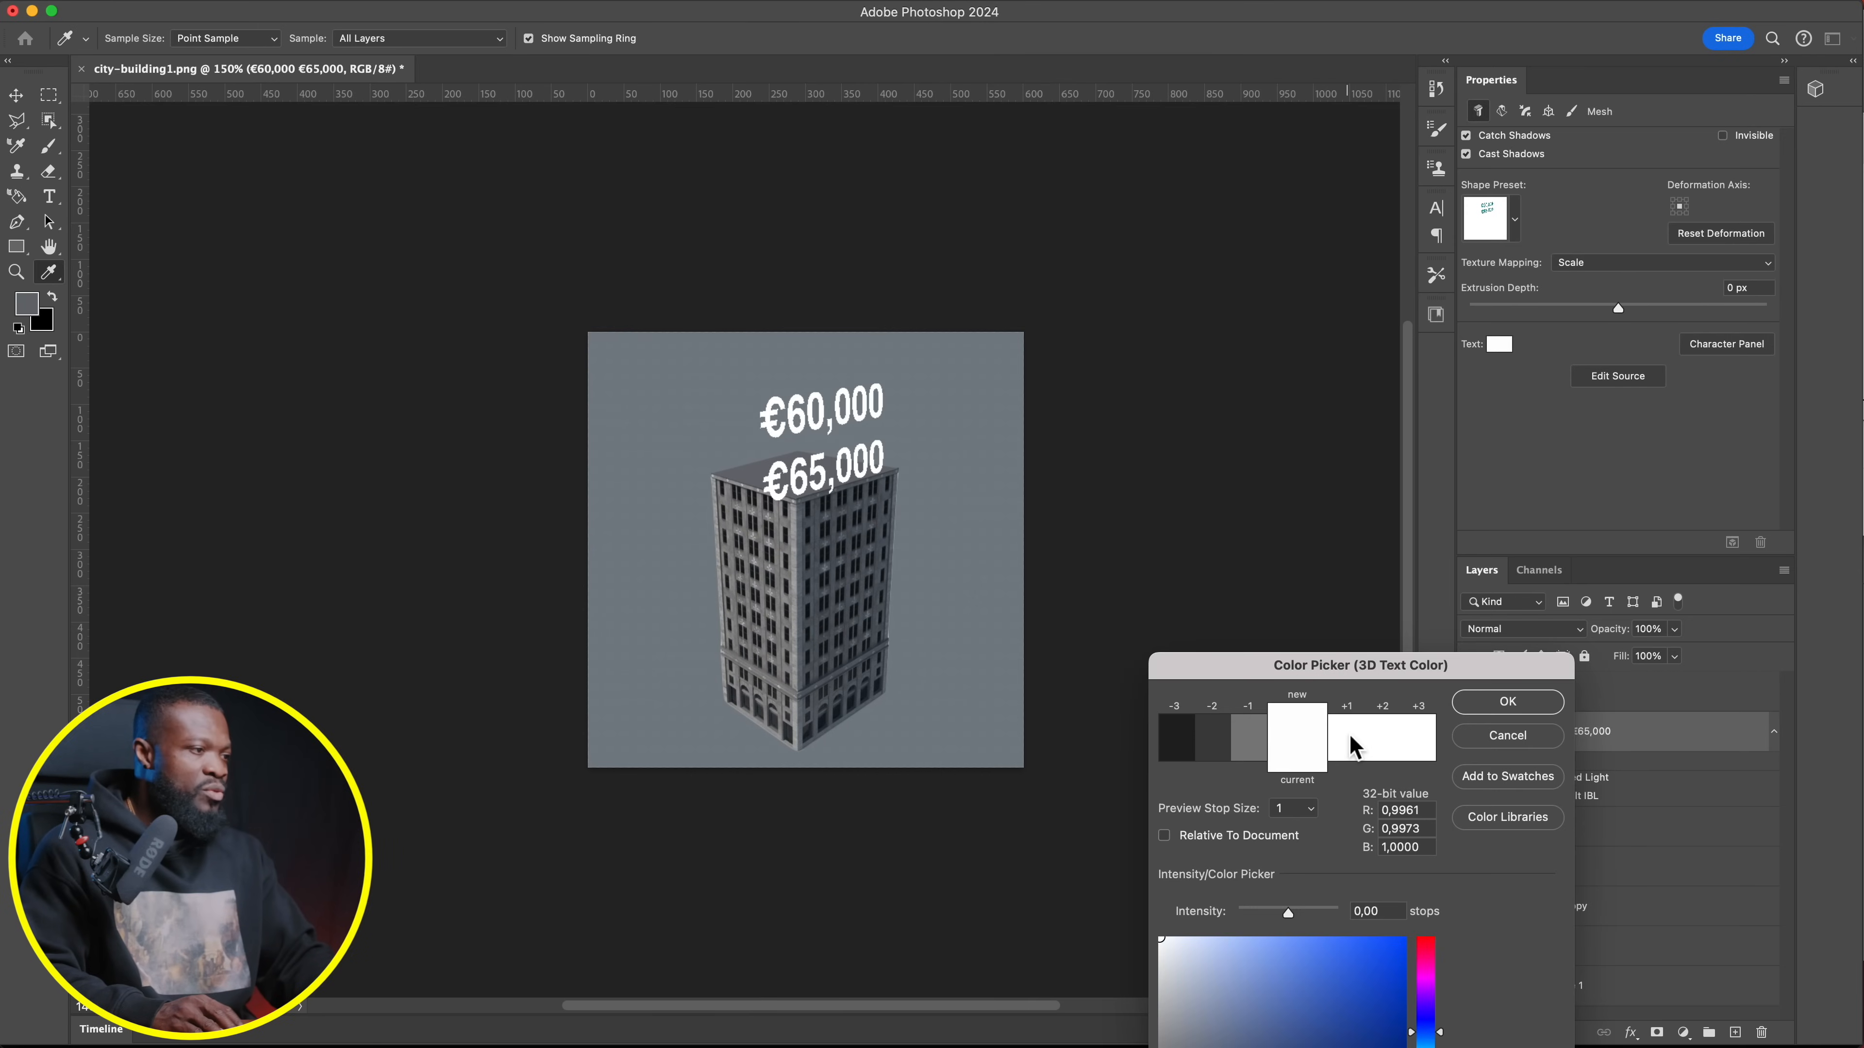
{"action": "left_click", "coordinate": [1502, 704]}
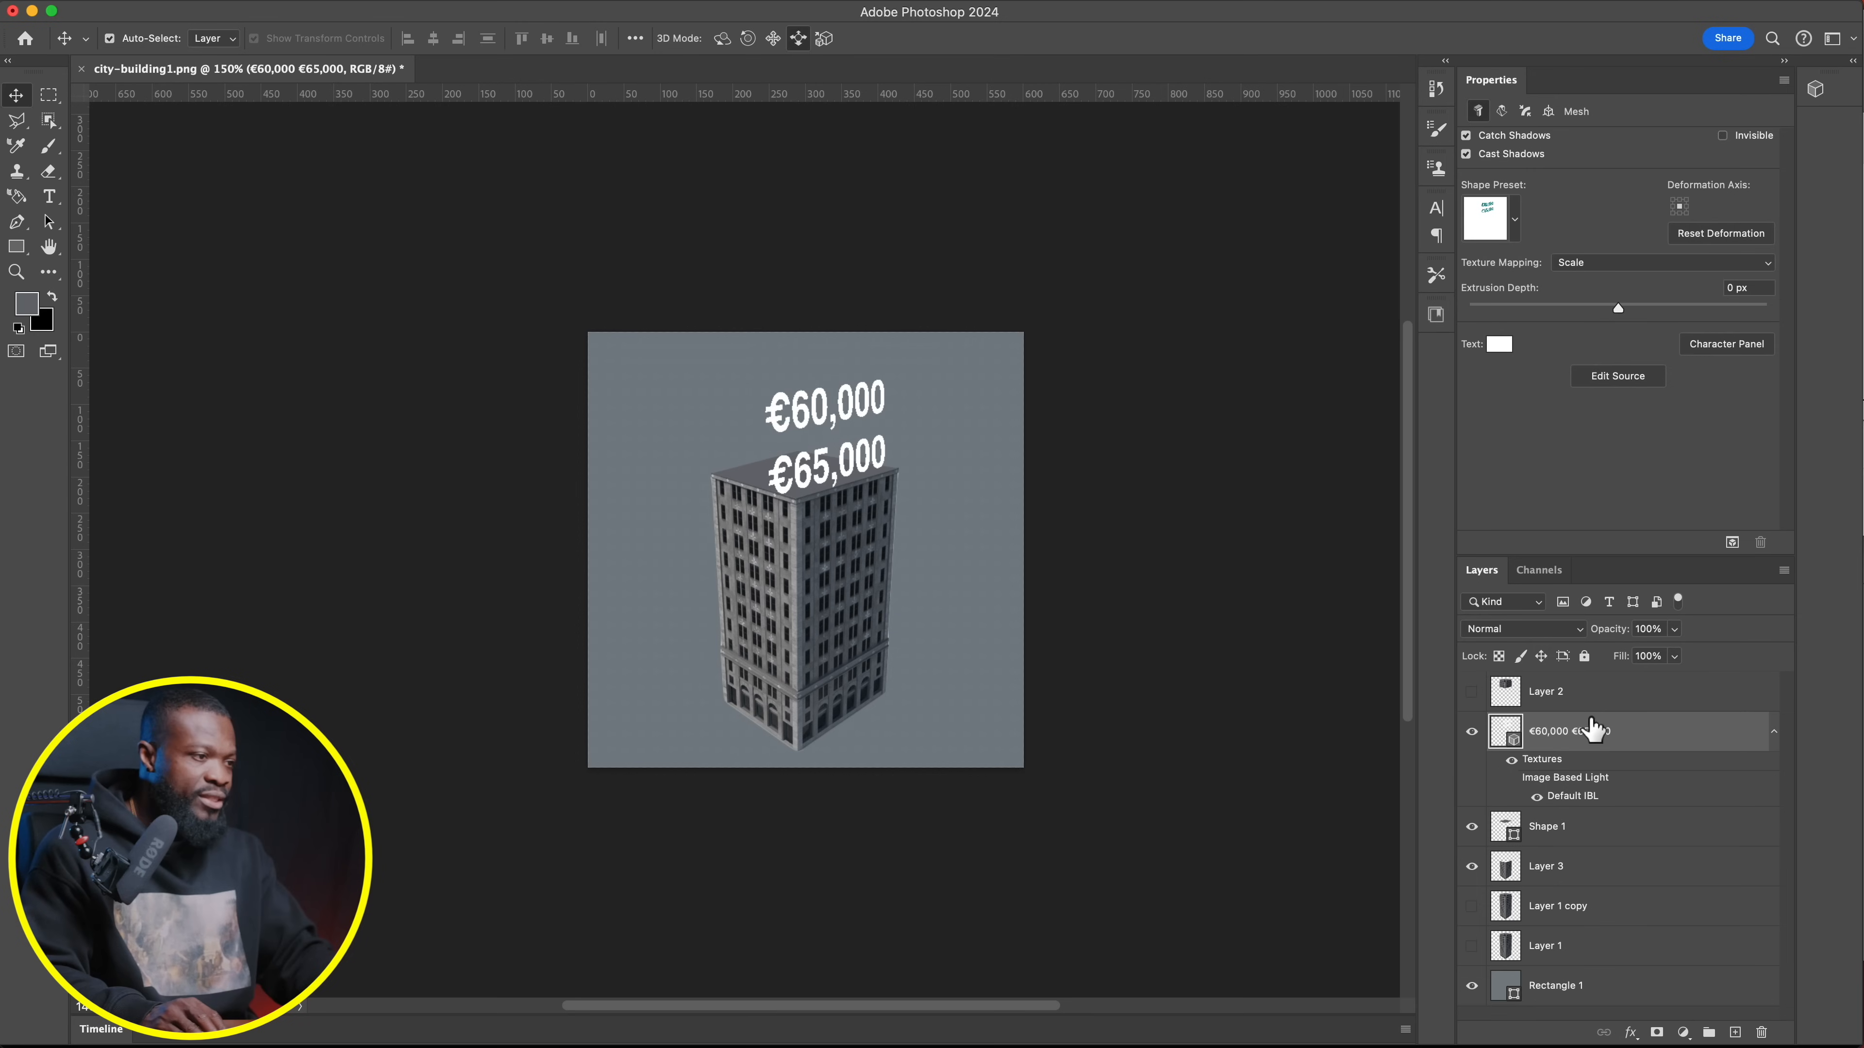
Apply an Outer Glow layer style with a size of 21 px to the 3D price text layer
{"action": "double_click", "coordinate": [1648, 745]}
{"action": "left_click_drag", "start_coordinate": [1781, 490], "coordinate": [1175, 386]}
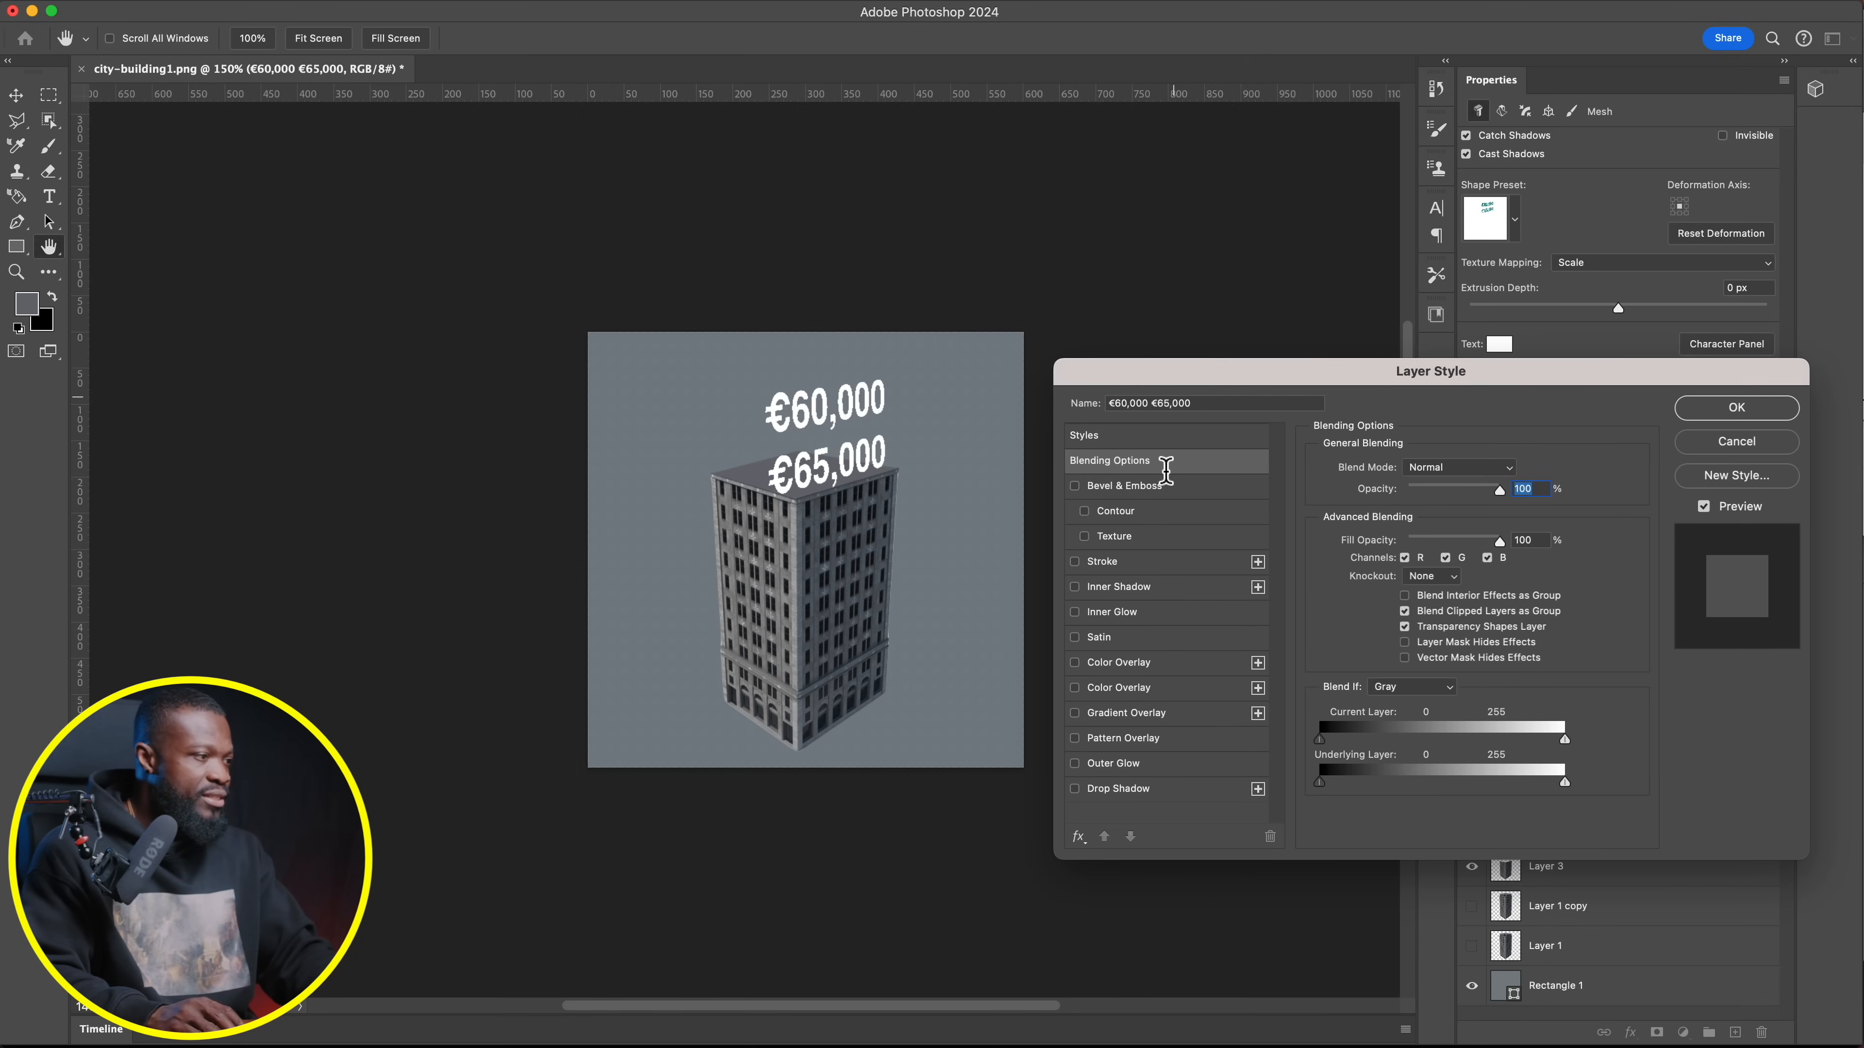
{"action": "left_click", "coordinate": [1075, 763]}
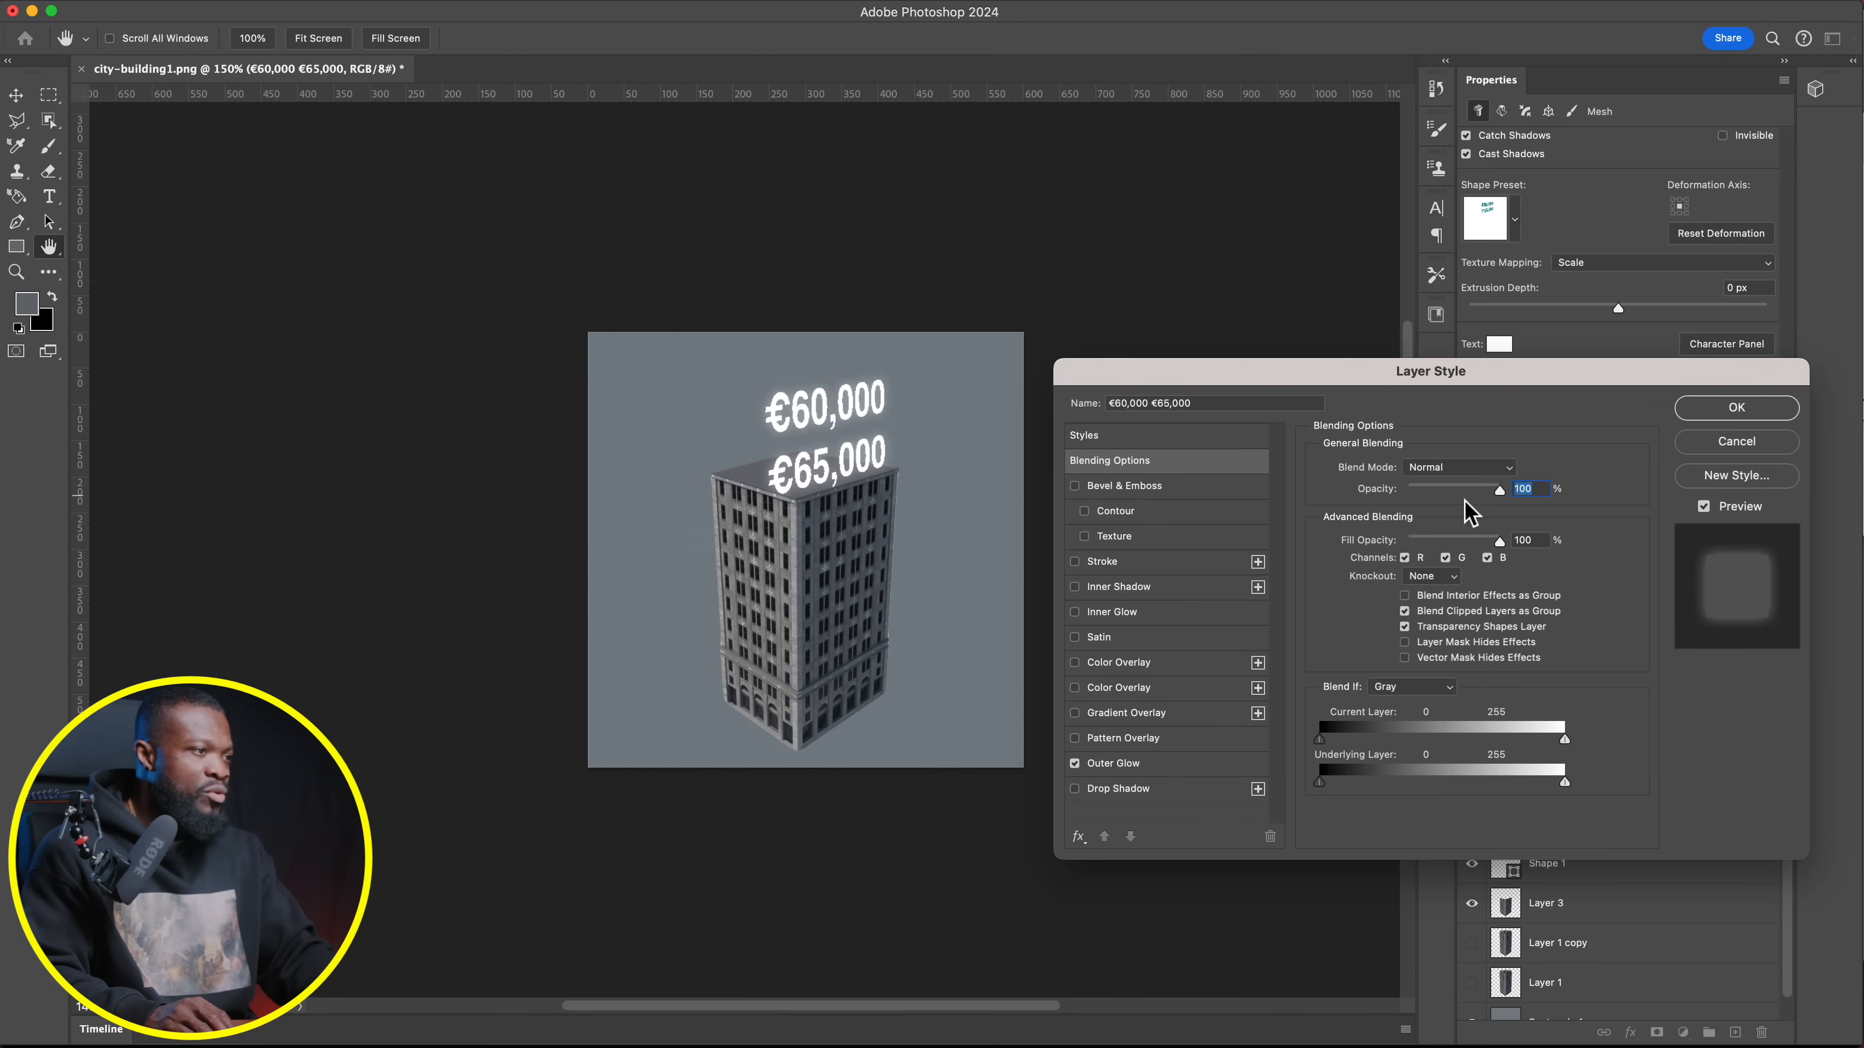
{"action": "left_click", "coordinate": [1198, 769]}
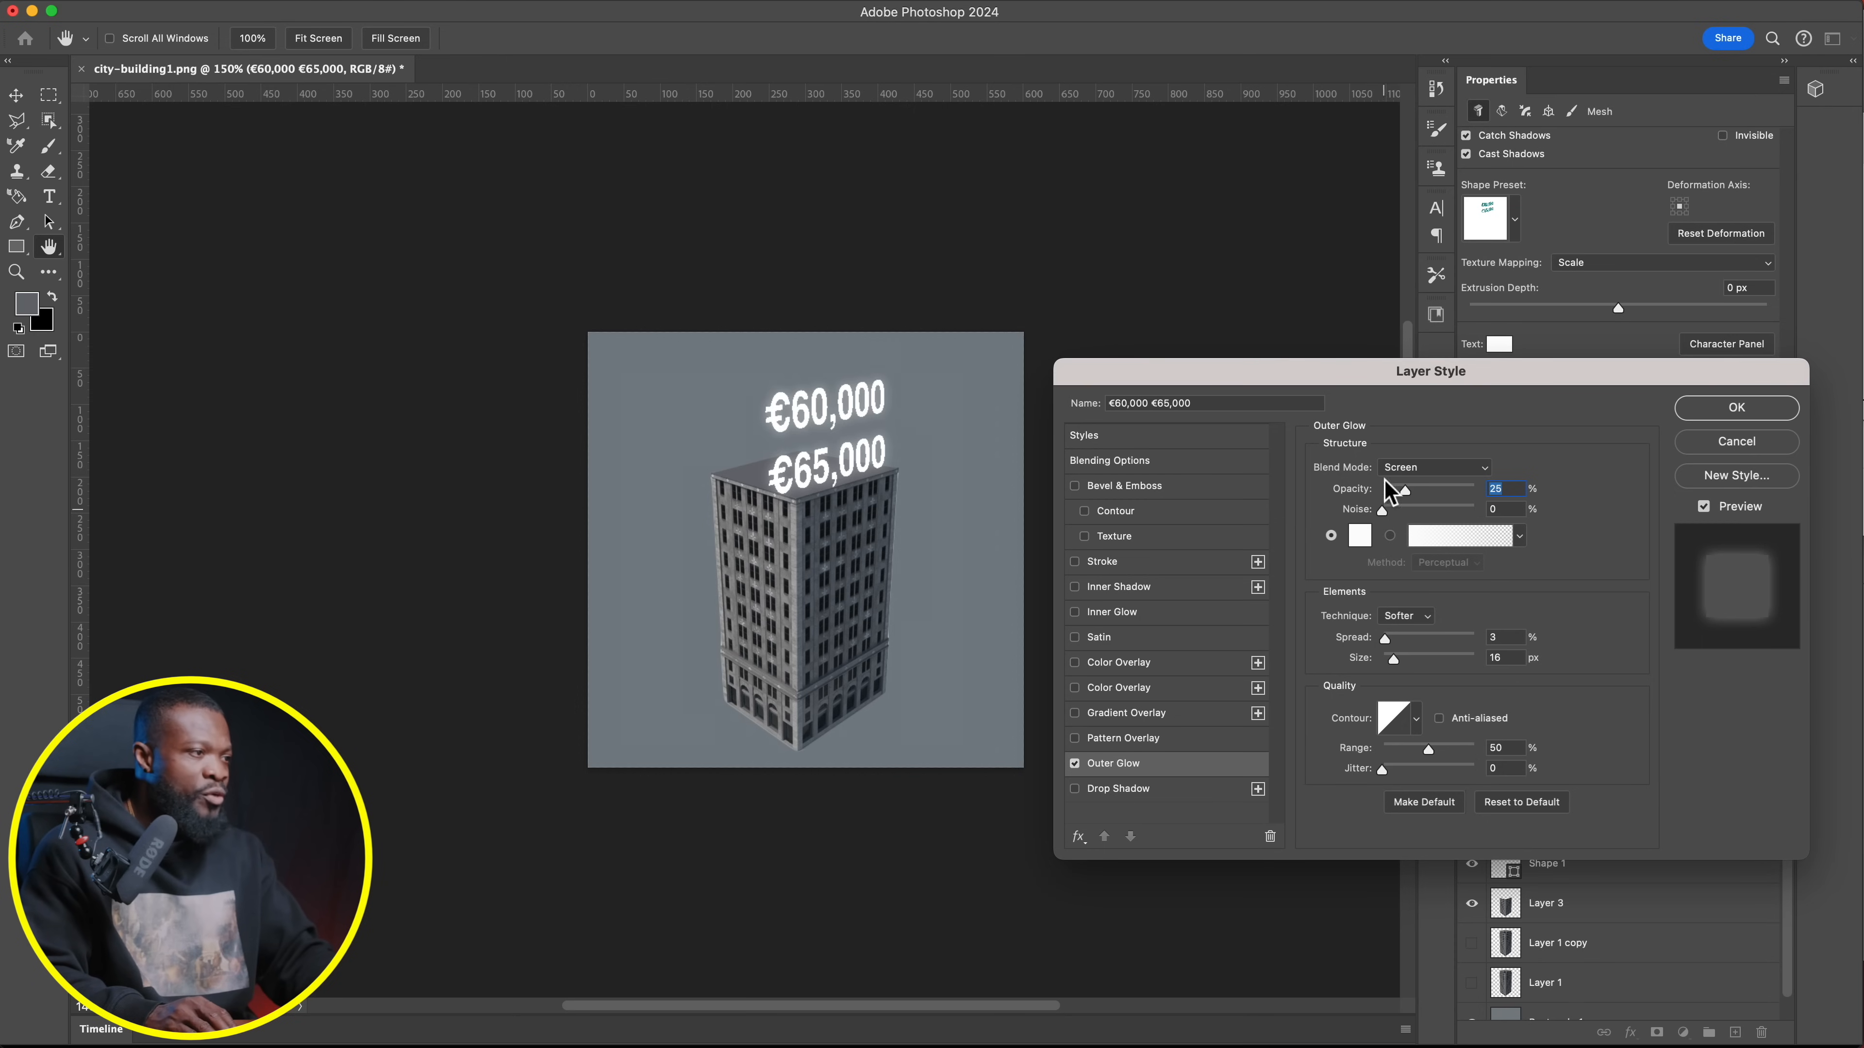
{"action": "left_click_drag", "start_coordinate": [1387, 655], "coordinate": [1395, 666]}
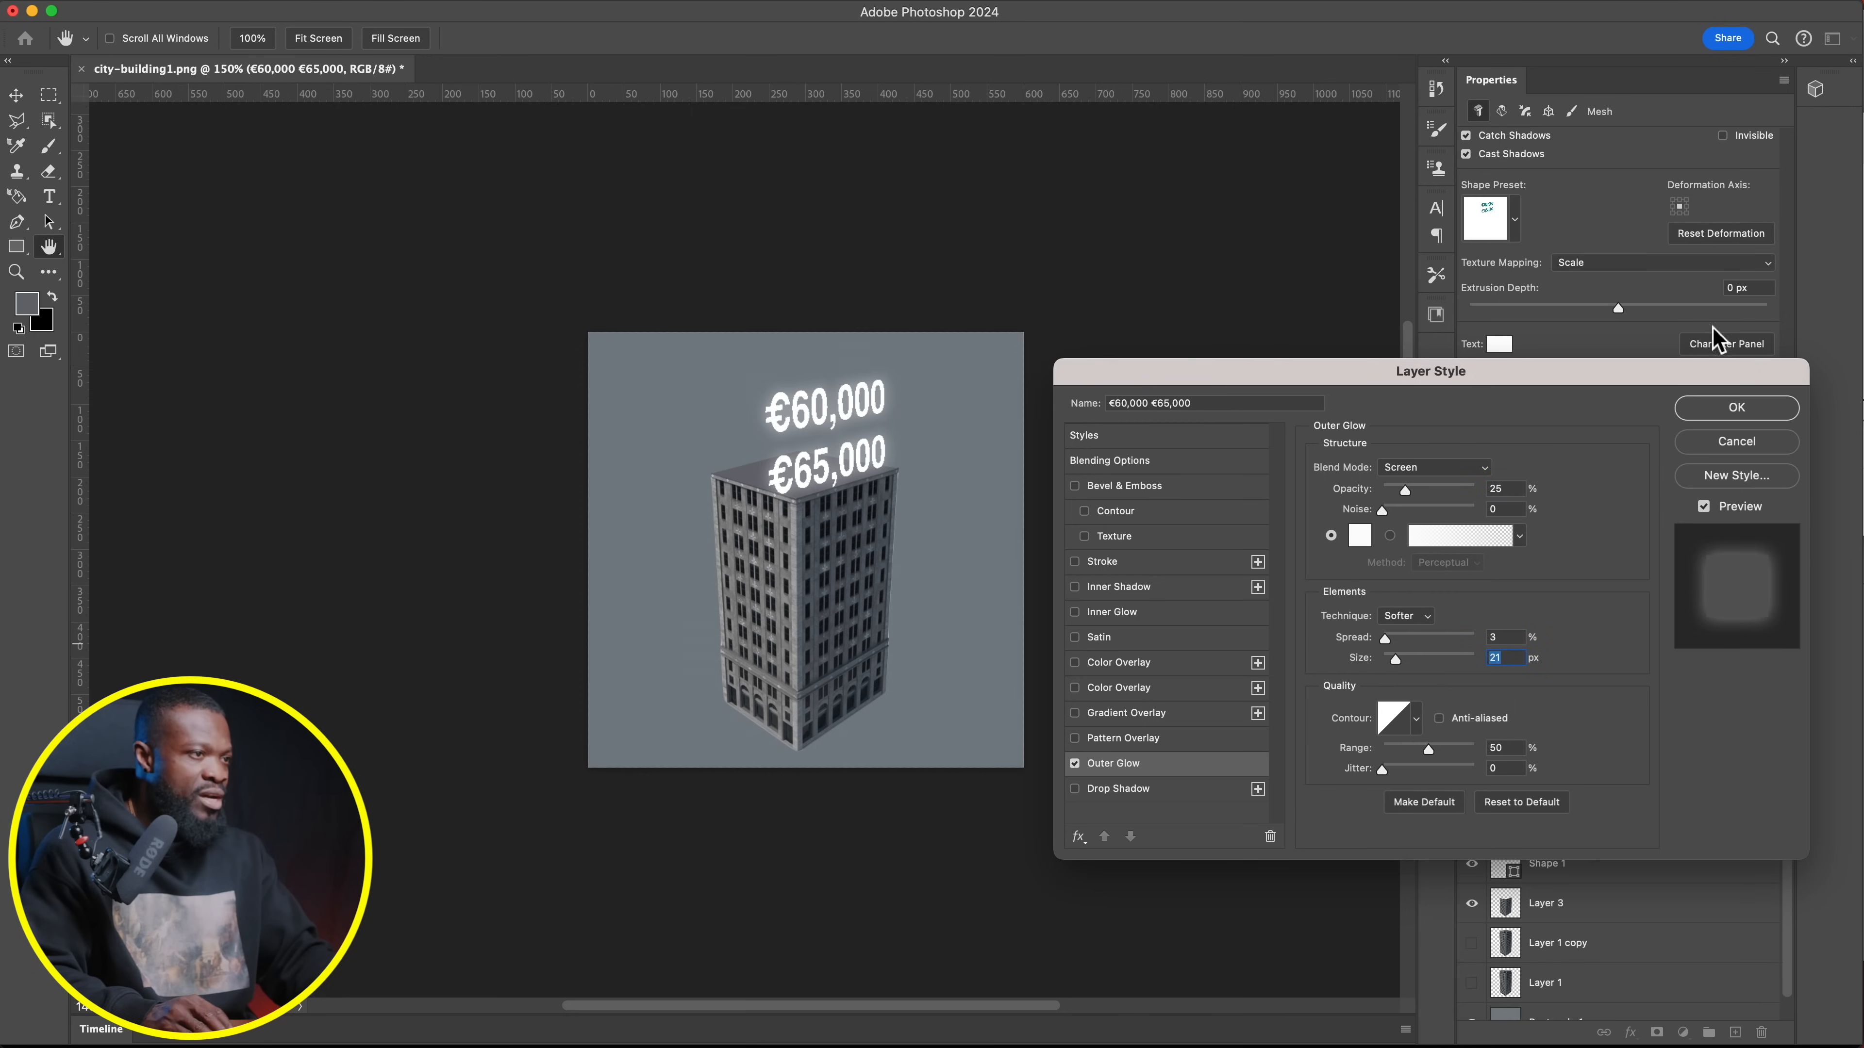
{"action": "left_click", "coordinate": [1716, 410]}
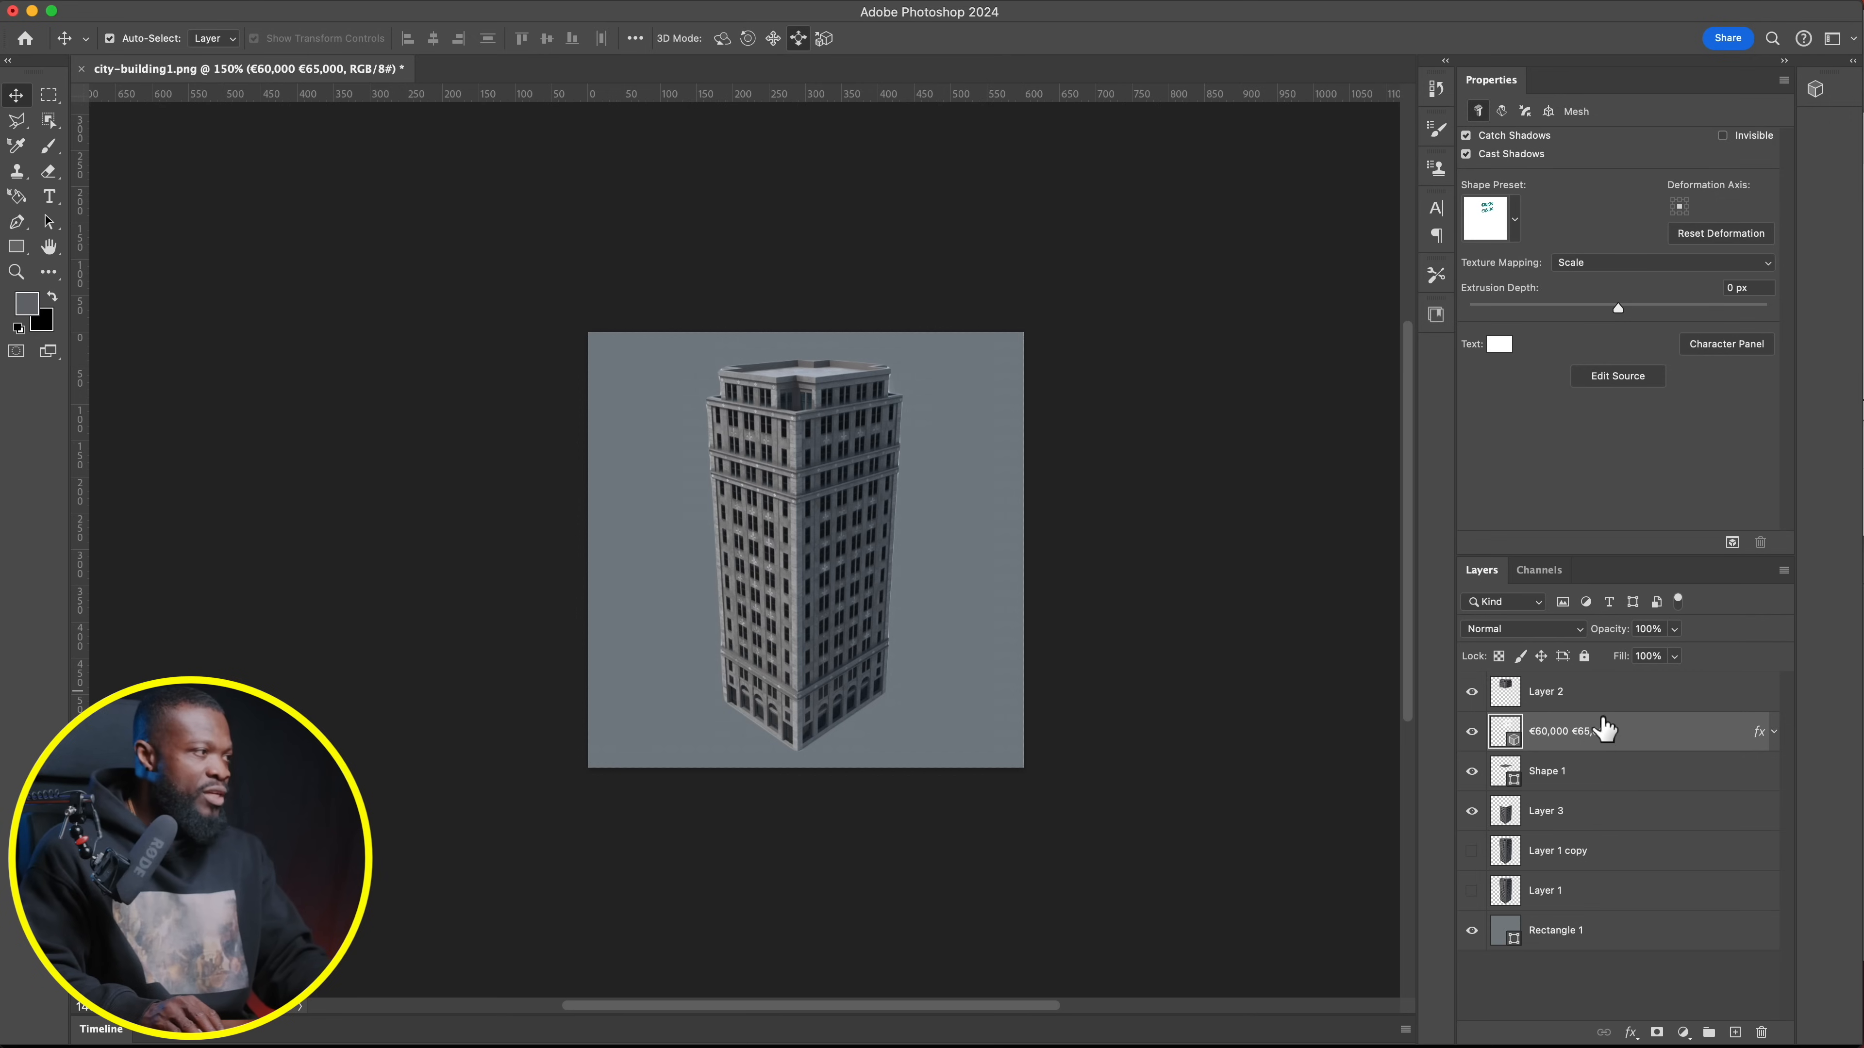
Hide every layer except the building's upper section (Layer 2) and rename that layer "top"
{"action": "left_click", "coordinate": [1471, 930]}
{"action": "left_click_drag", "start_coordinate": [1472, 692], "coordinate": [1474, 811]}
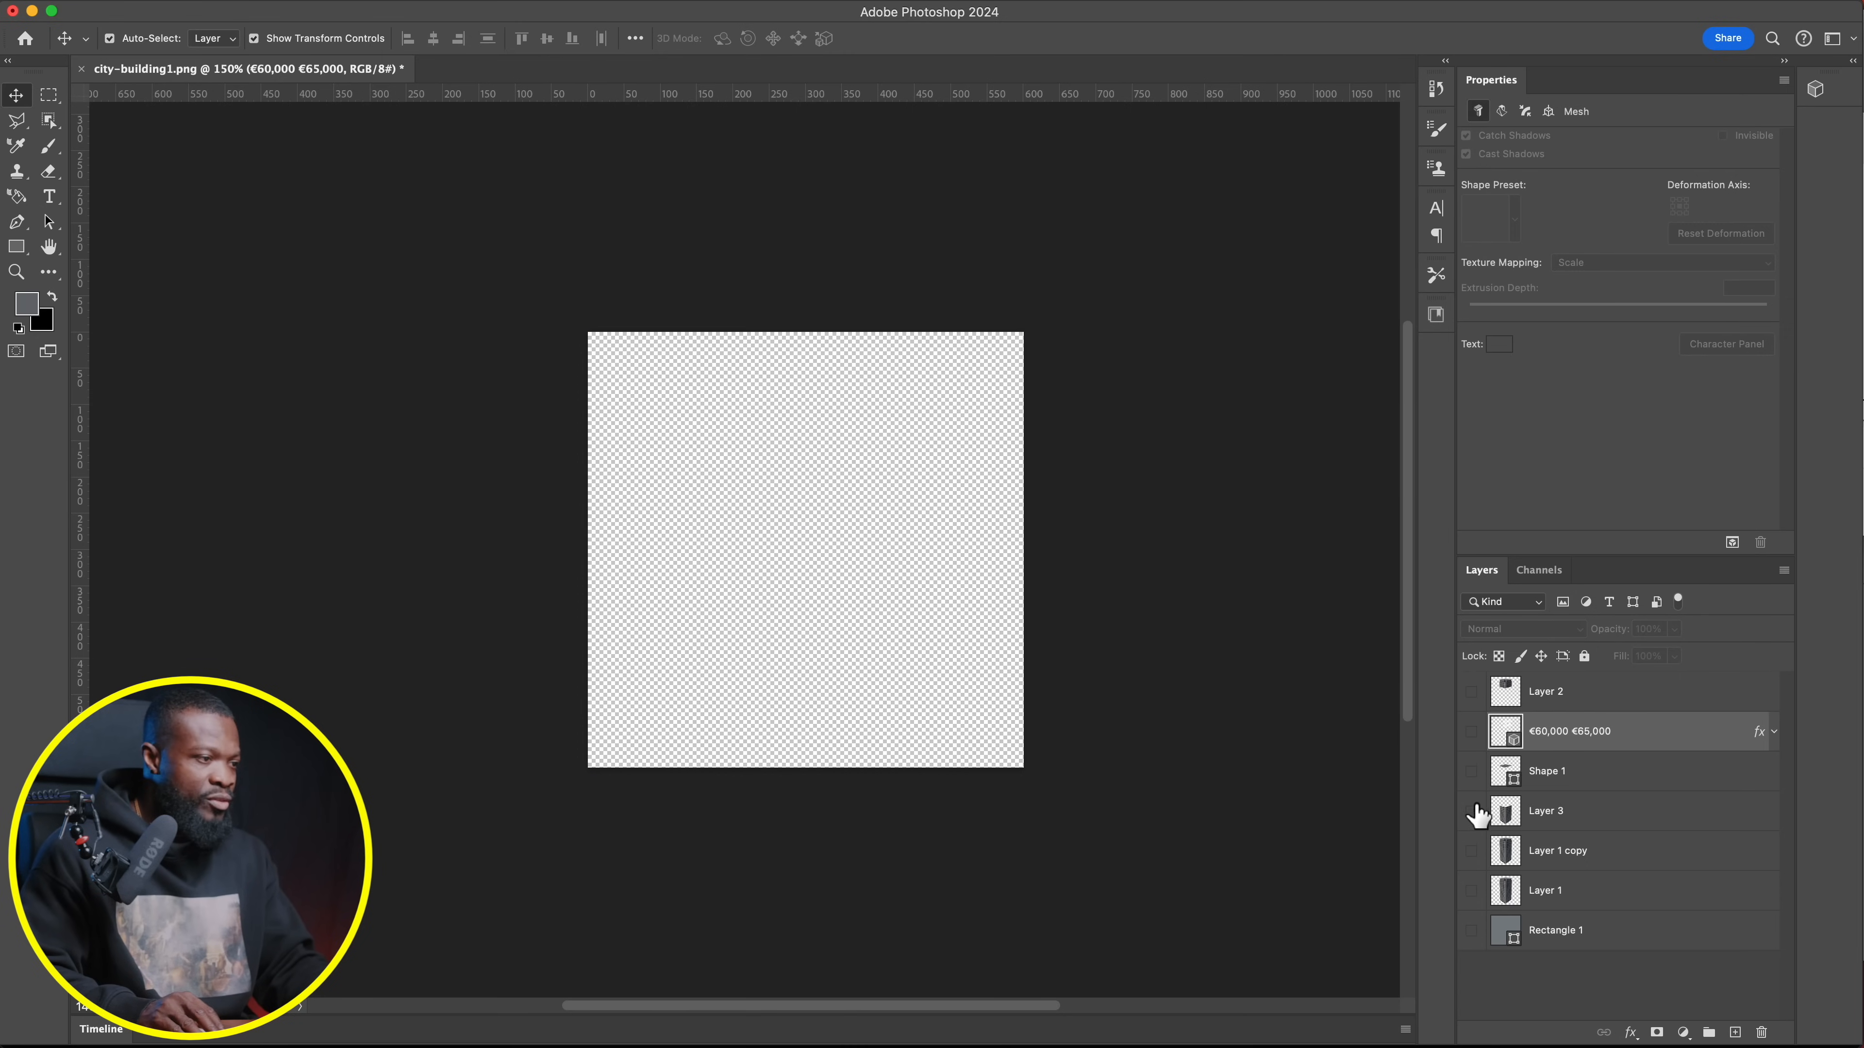
{"action": "left_click", "coordinate": [1472, 692]}
{"action": "left_click", "coordinate": [1604, 693]}
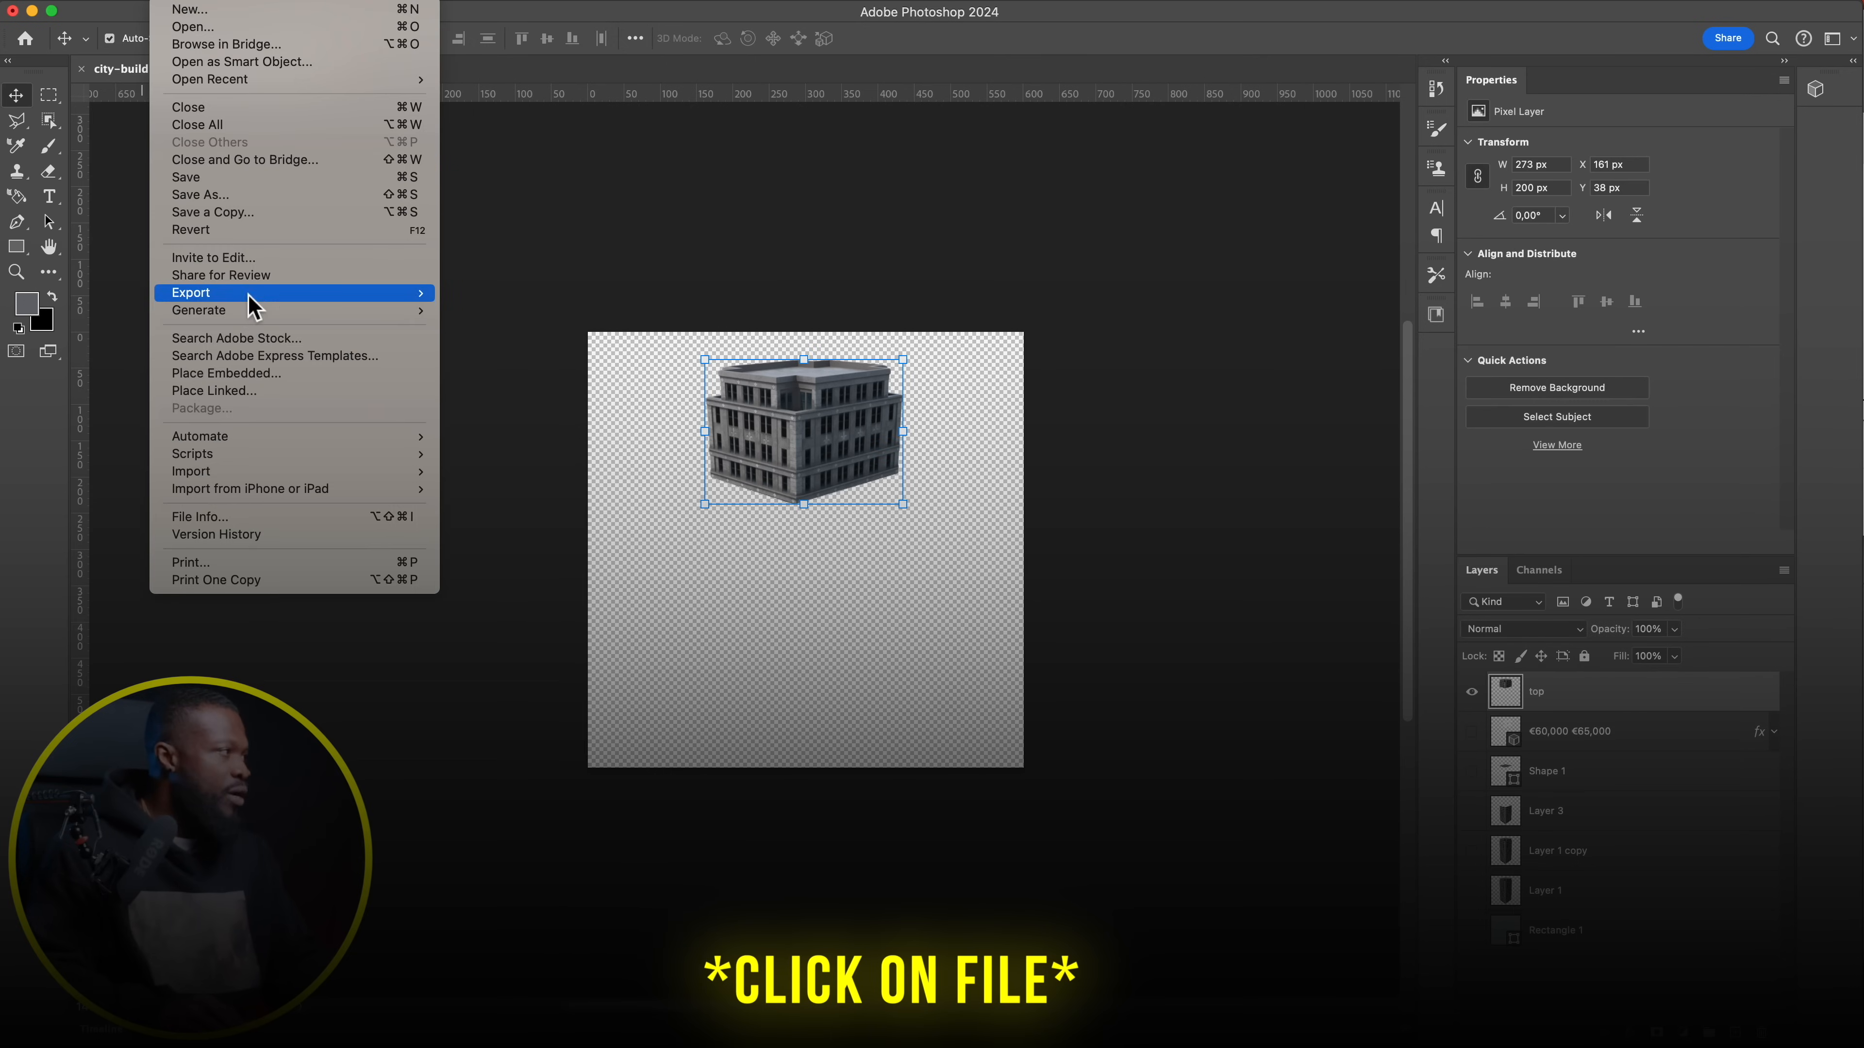
Export the isolated top section with Save for Web as a transparent PNG-24 named top.png in the PS folder
{"action": "mouse_move", "coordinate": [402, 298]}
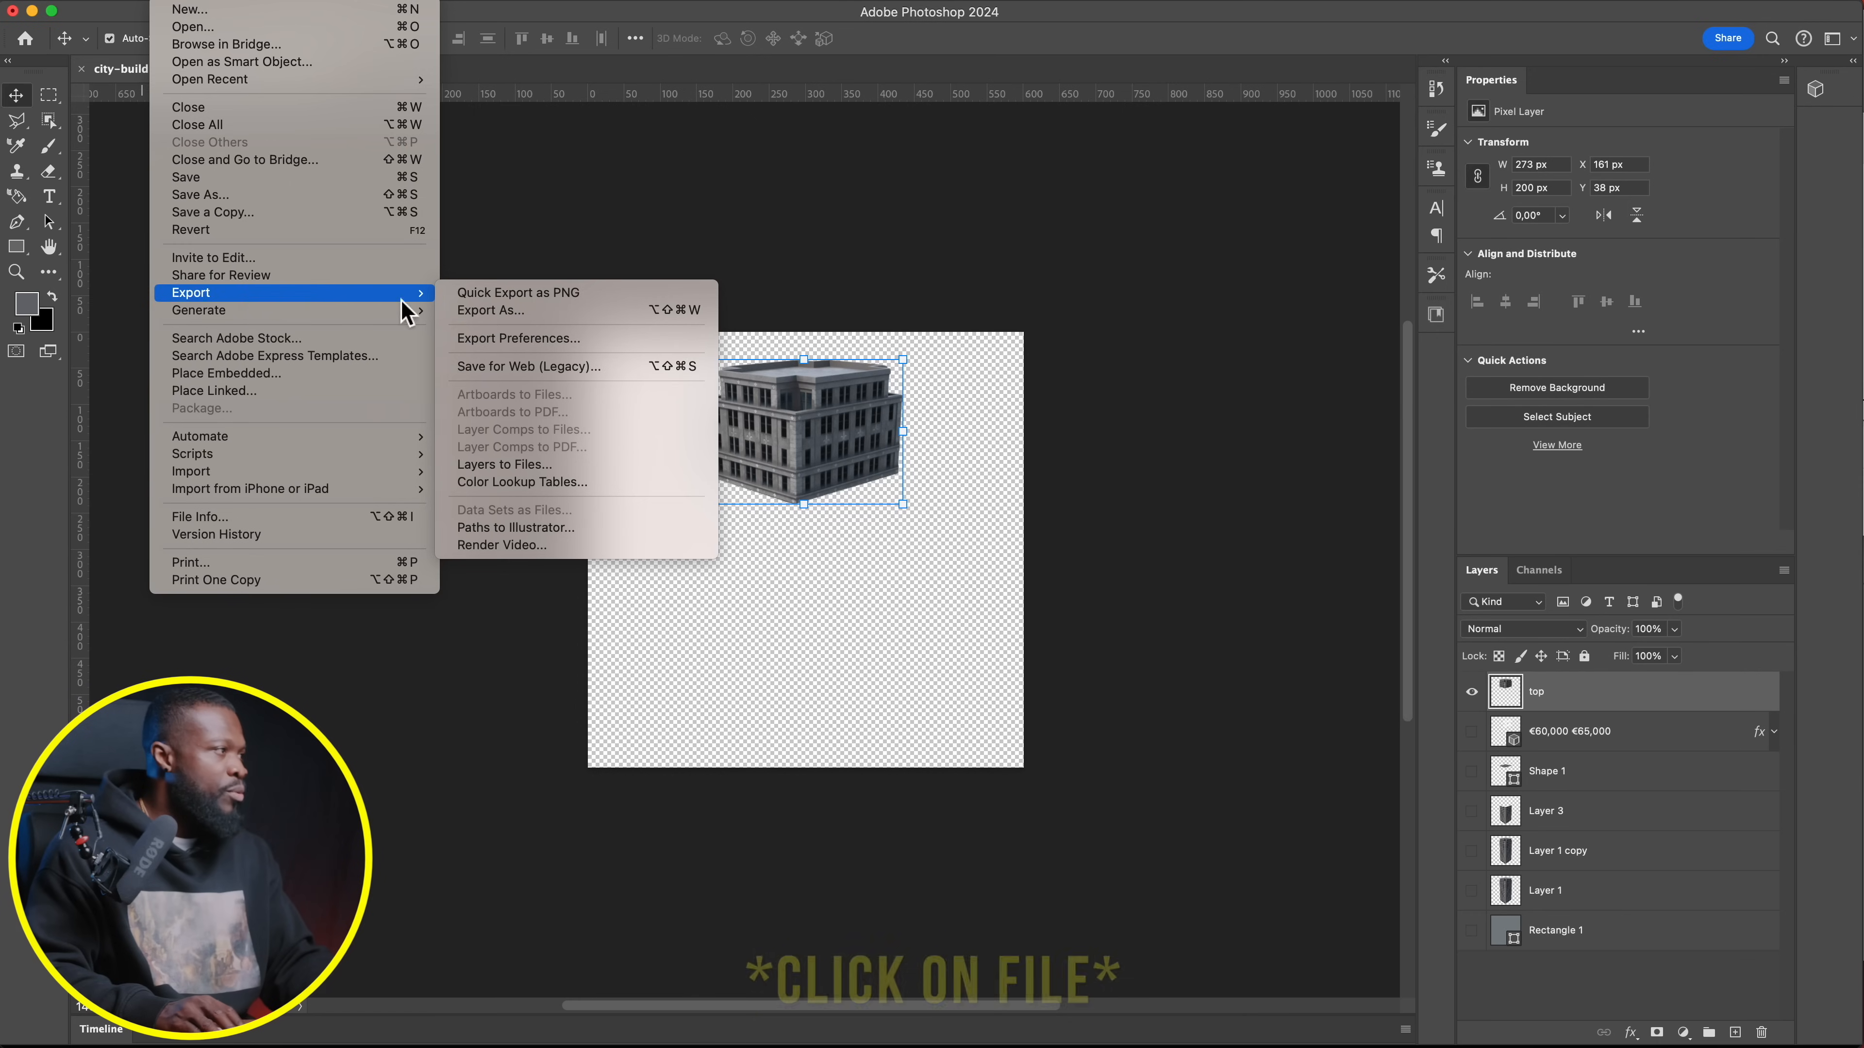
{"action": "left_click", "coordinate": [521, 366]}
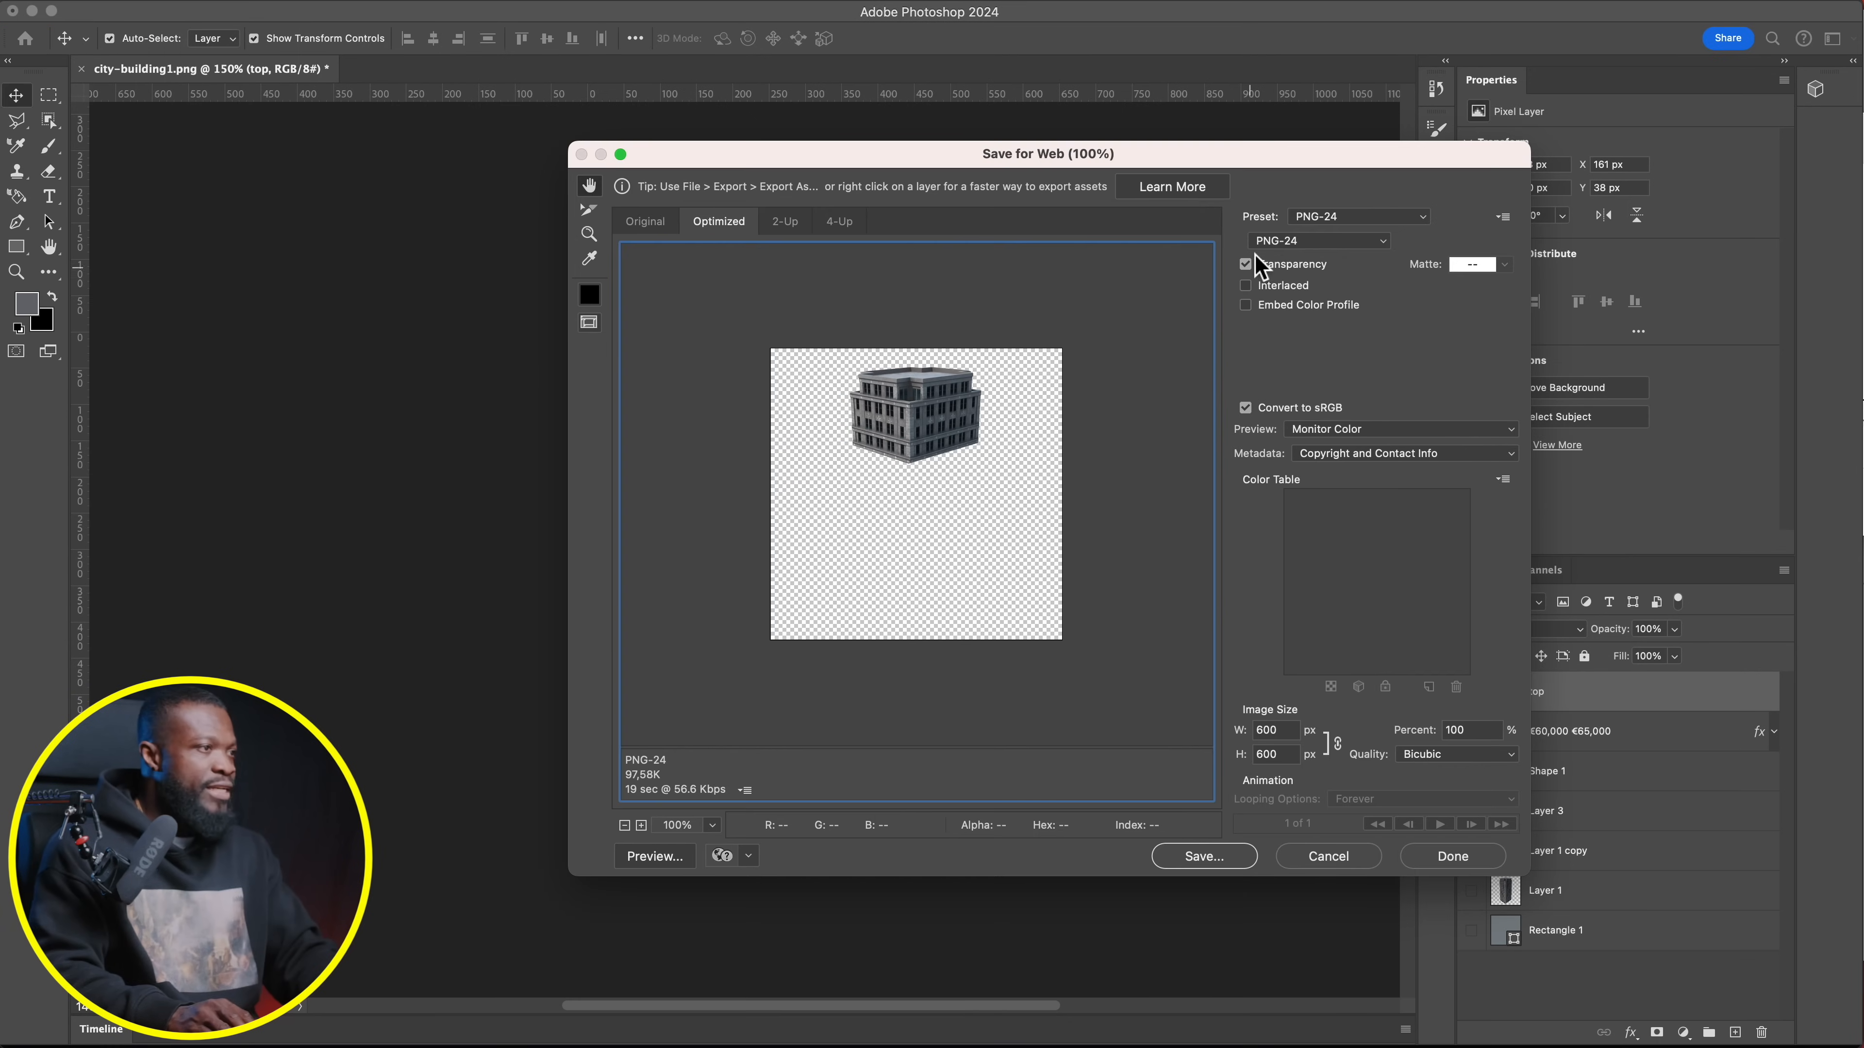
{"action": "left_click", "coordinate": [1325, 242]}
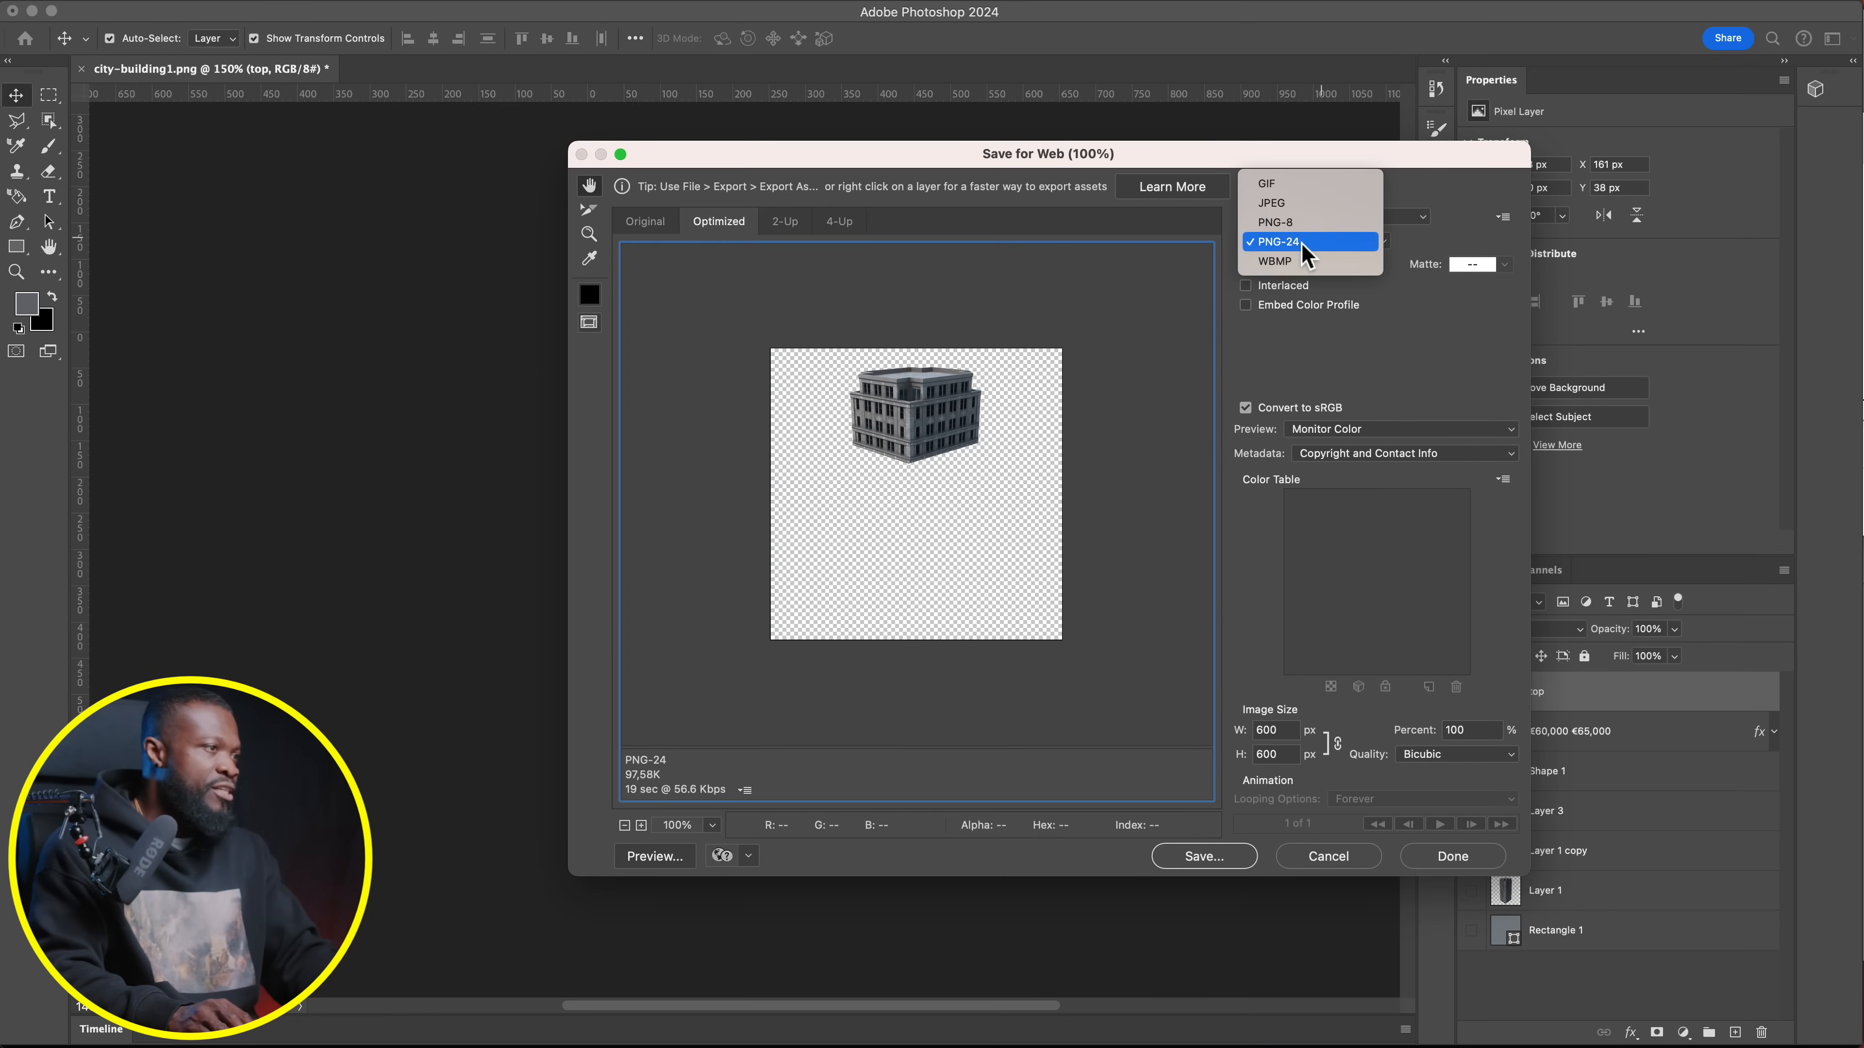
{"action": "left_click", "coordinate": [1302, 242]}
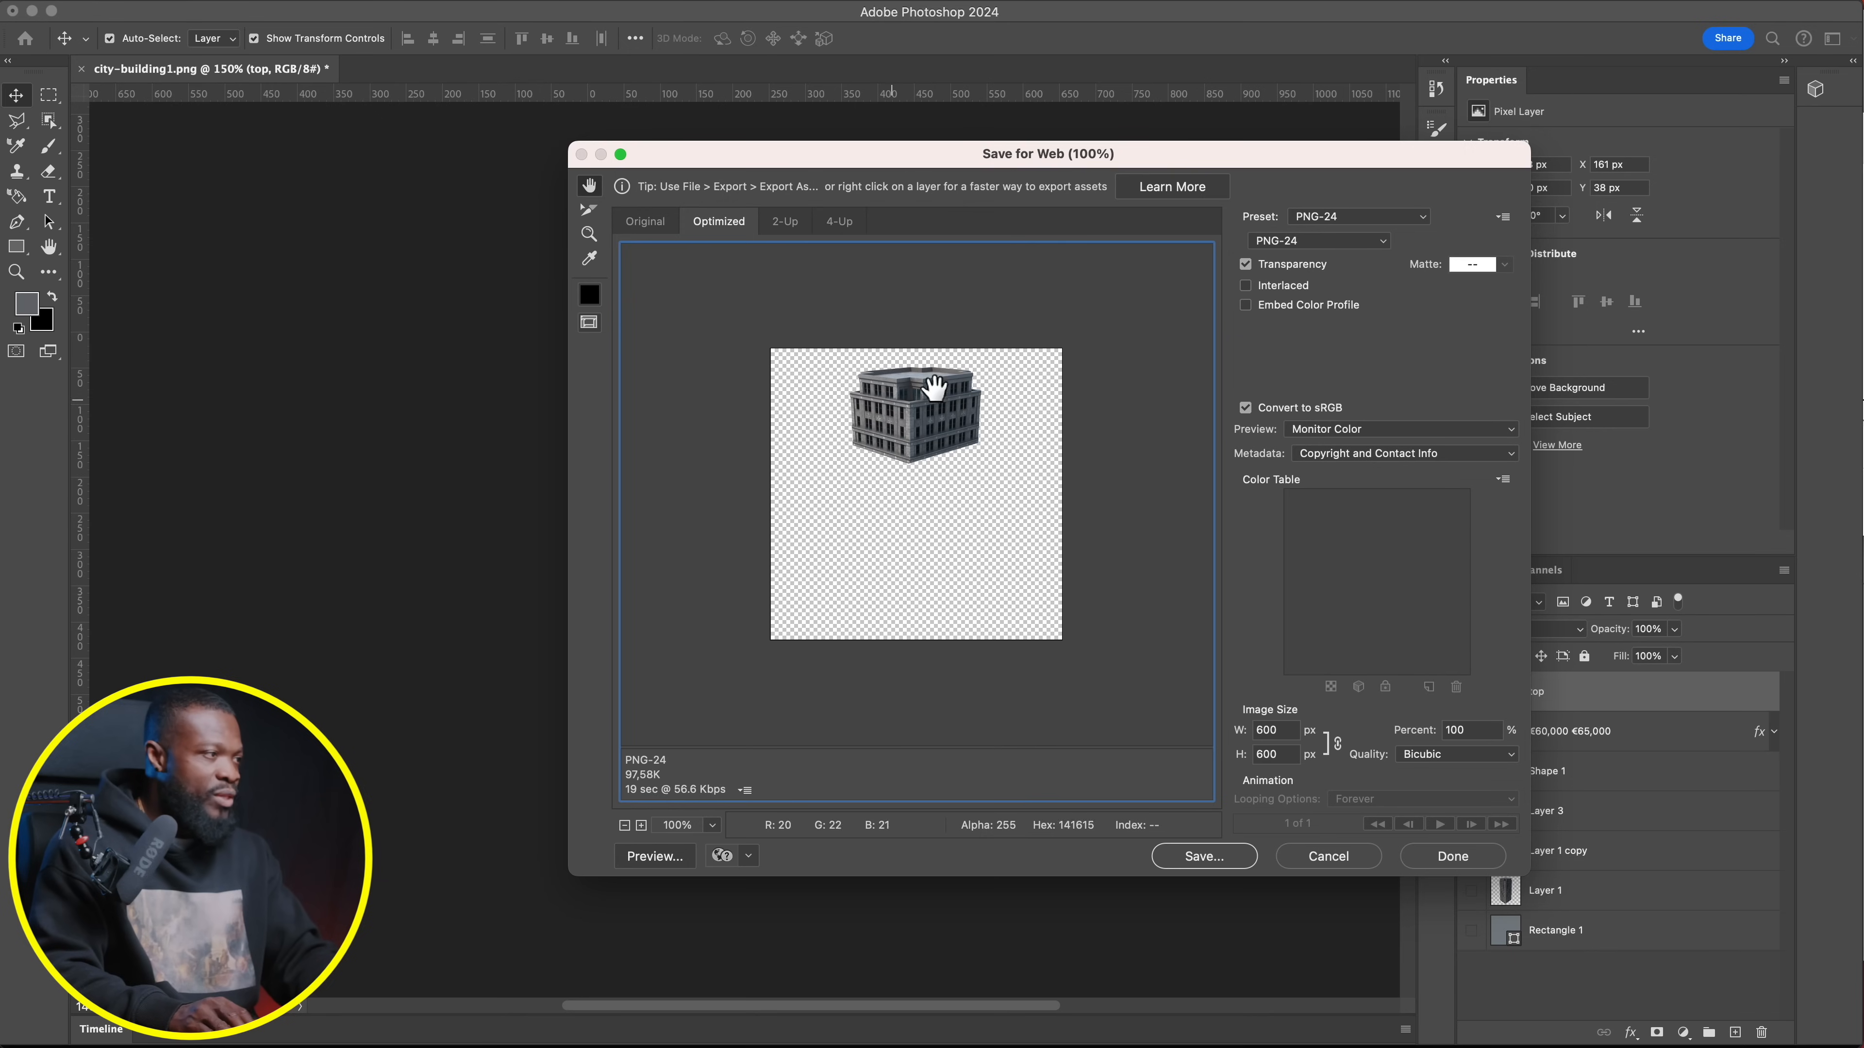
{"action": "left_click", "coordinate": [1199, 859]}
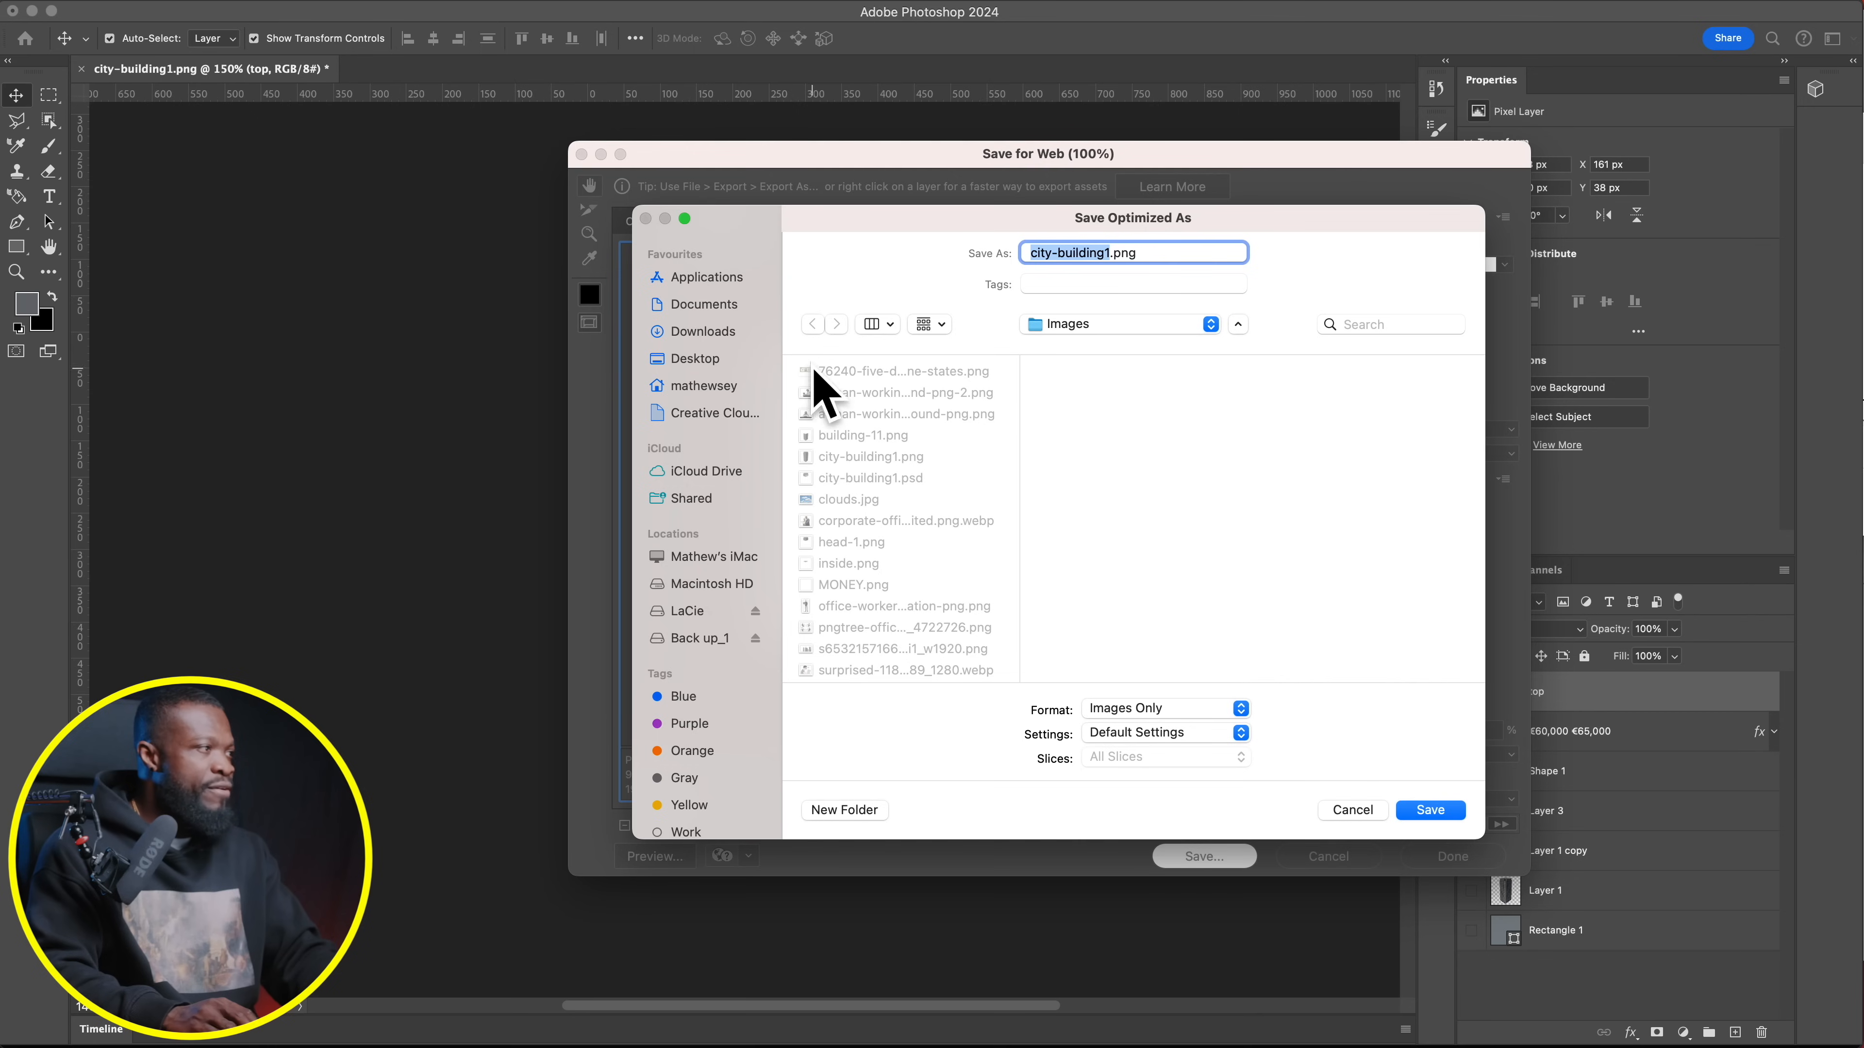
{"action": "left_click", "coordinate": [695, 358]}
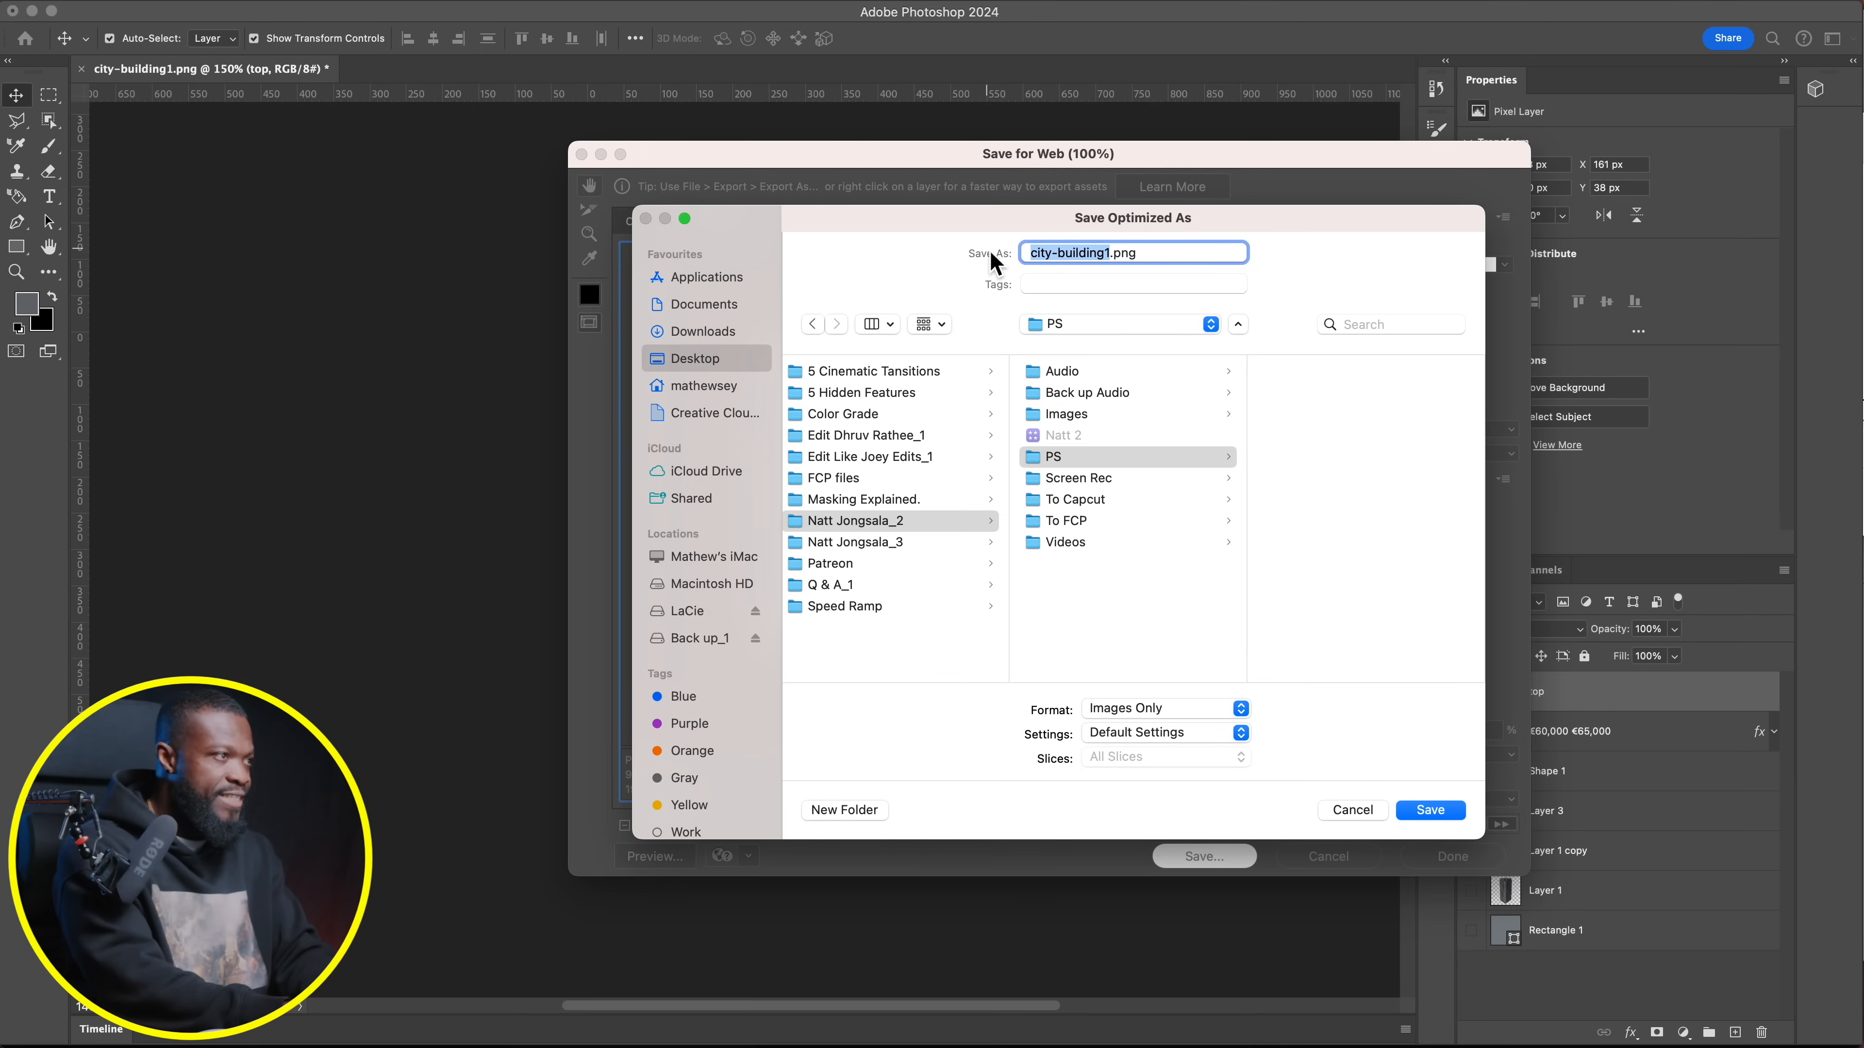
{"action": "type", "text": "t"}
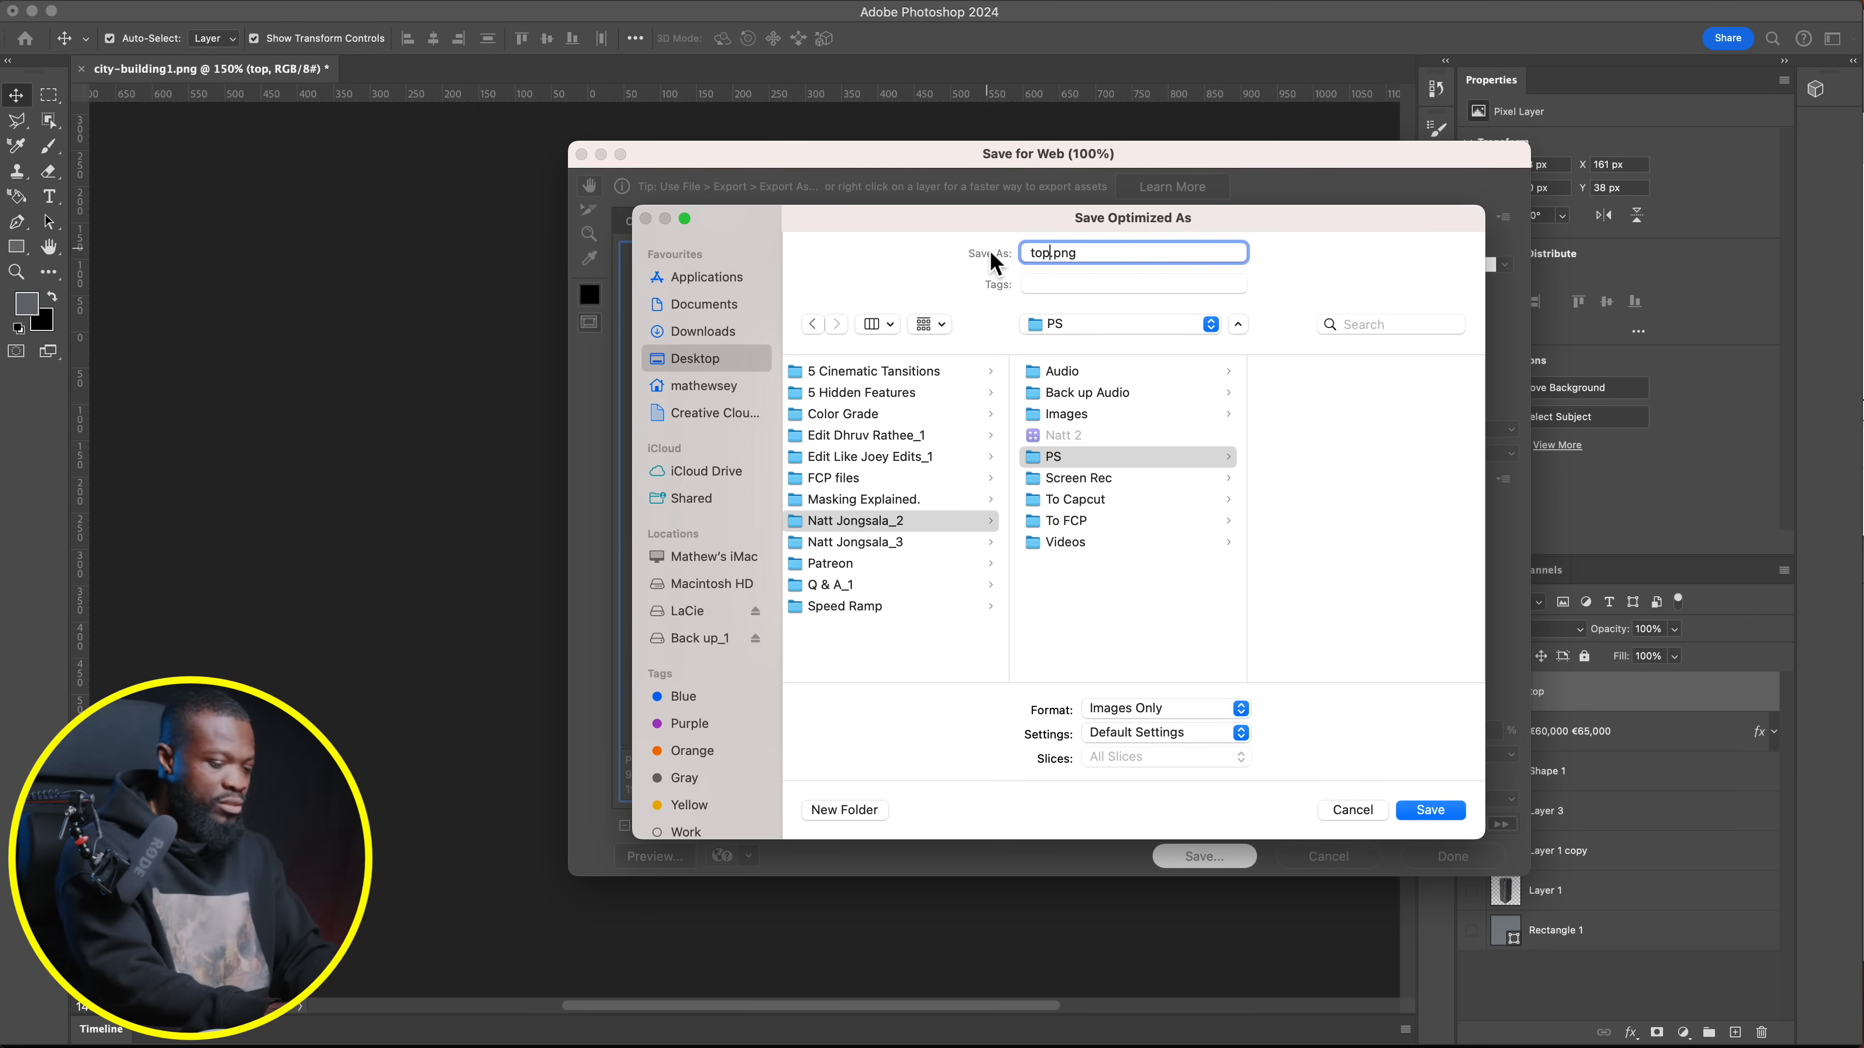
{"action": "type", "text": "op"}
{"action": "key", "text": "Return"}
Hide the top layer, show only the €60,000 €65,000 text layer, and open the export options for it
{"action": "left_click", "coordinate": [1471, 692]}
{"action": "left_click", "coordinate": [1471, 732]}
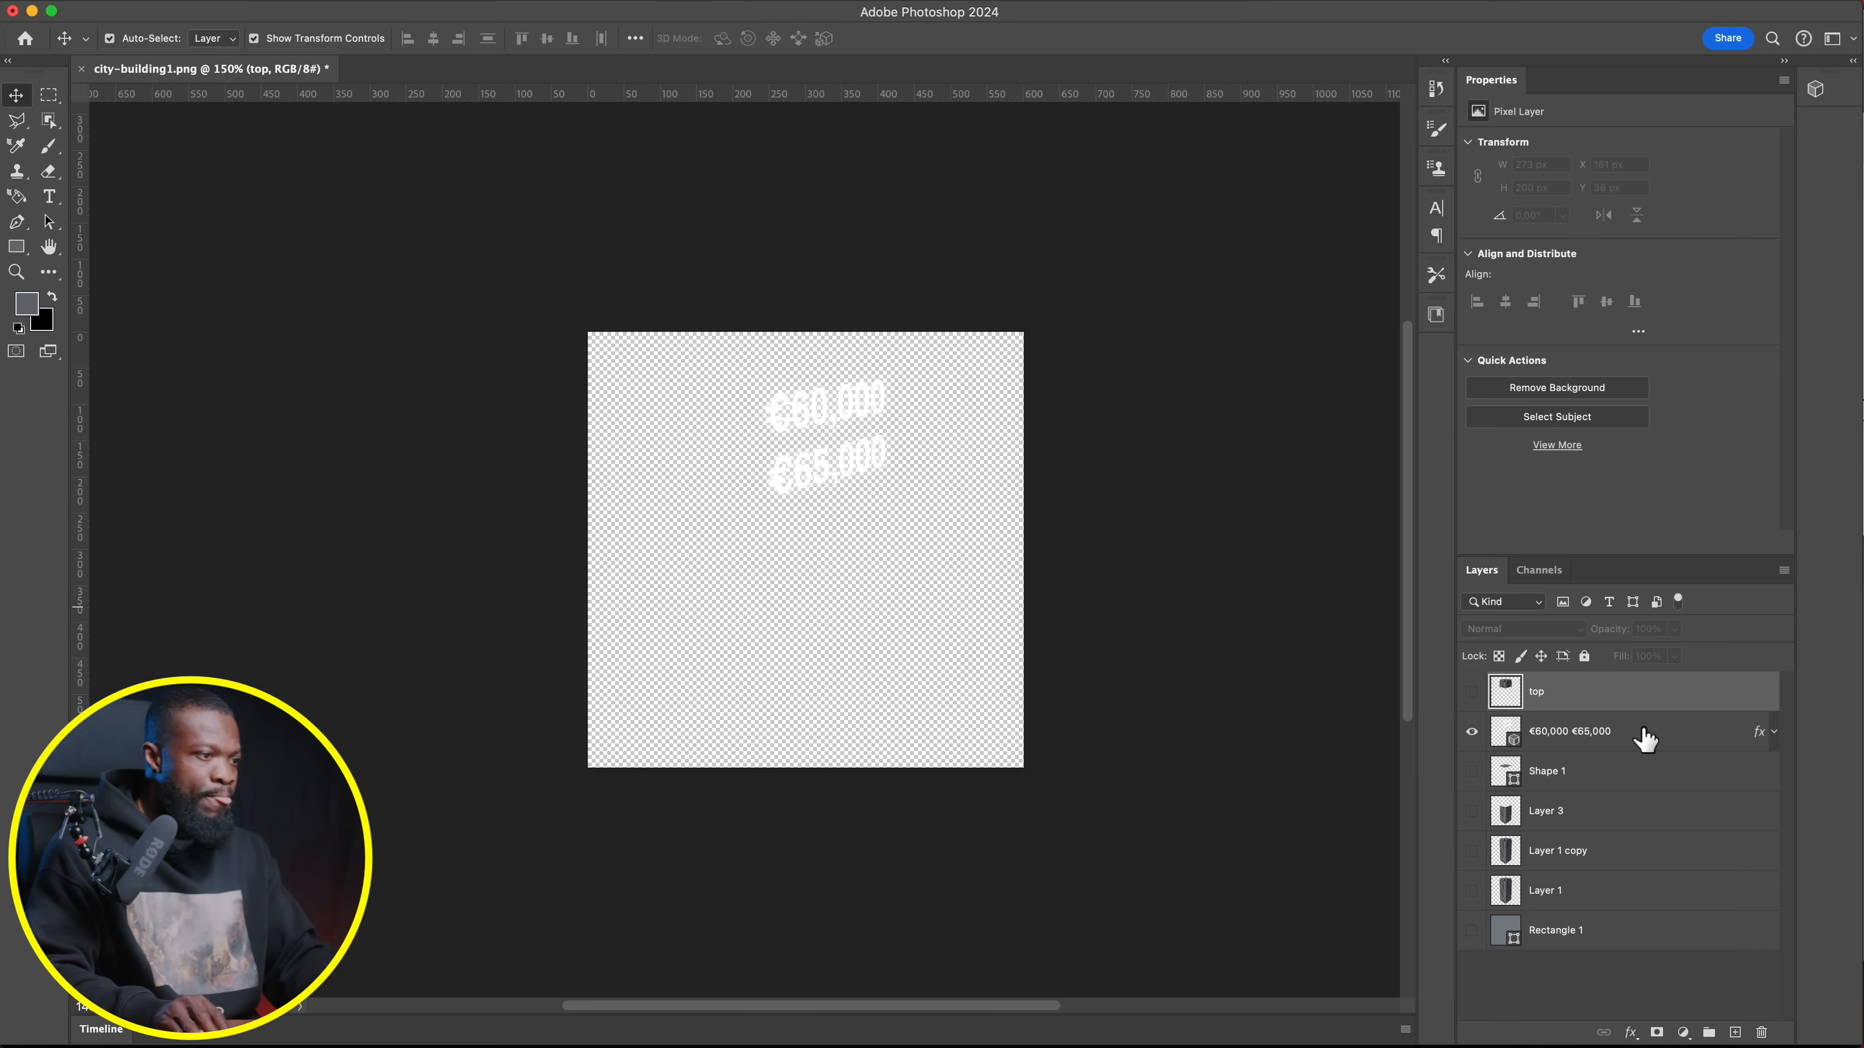
{"action": "left_click", "coordinate": [176, 4]}
{"action": "mouse_move", "coordinate": [248, 298]}
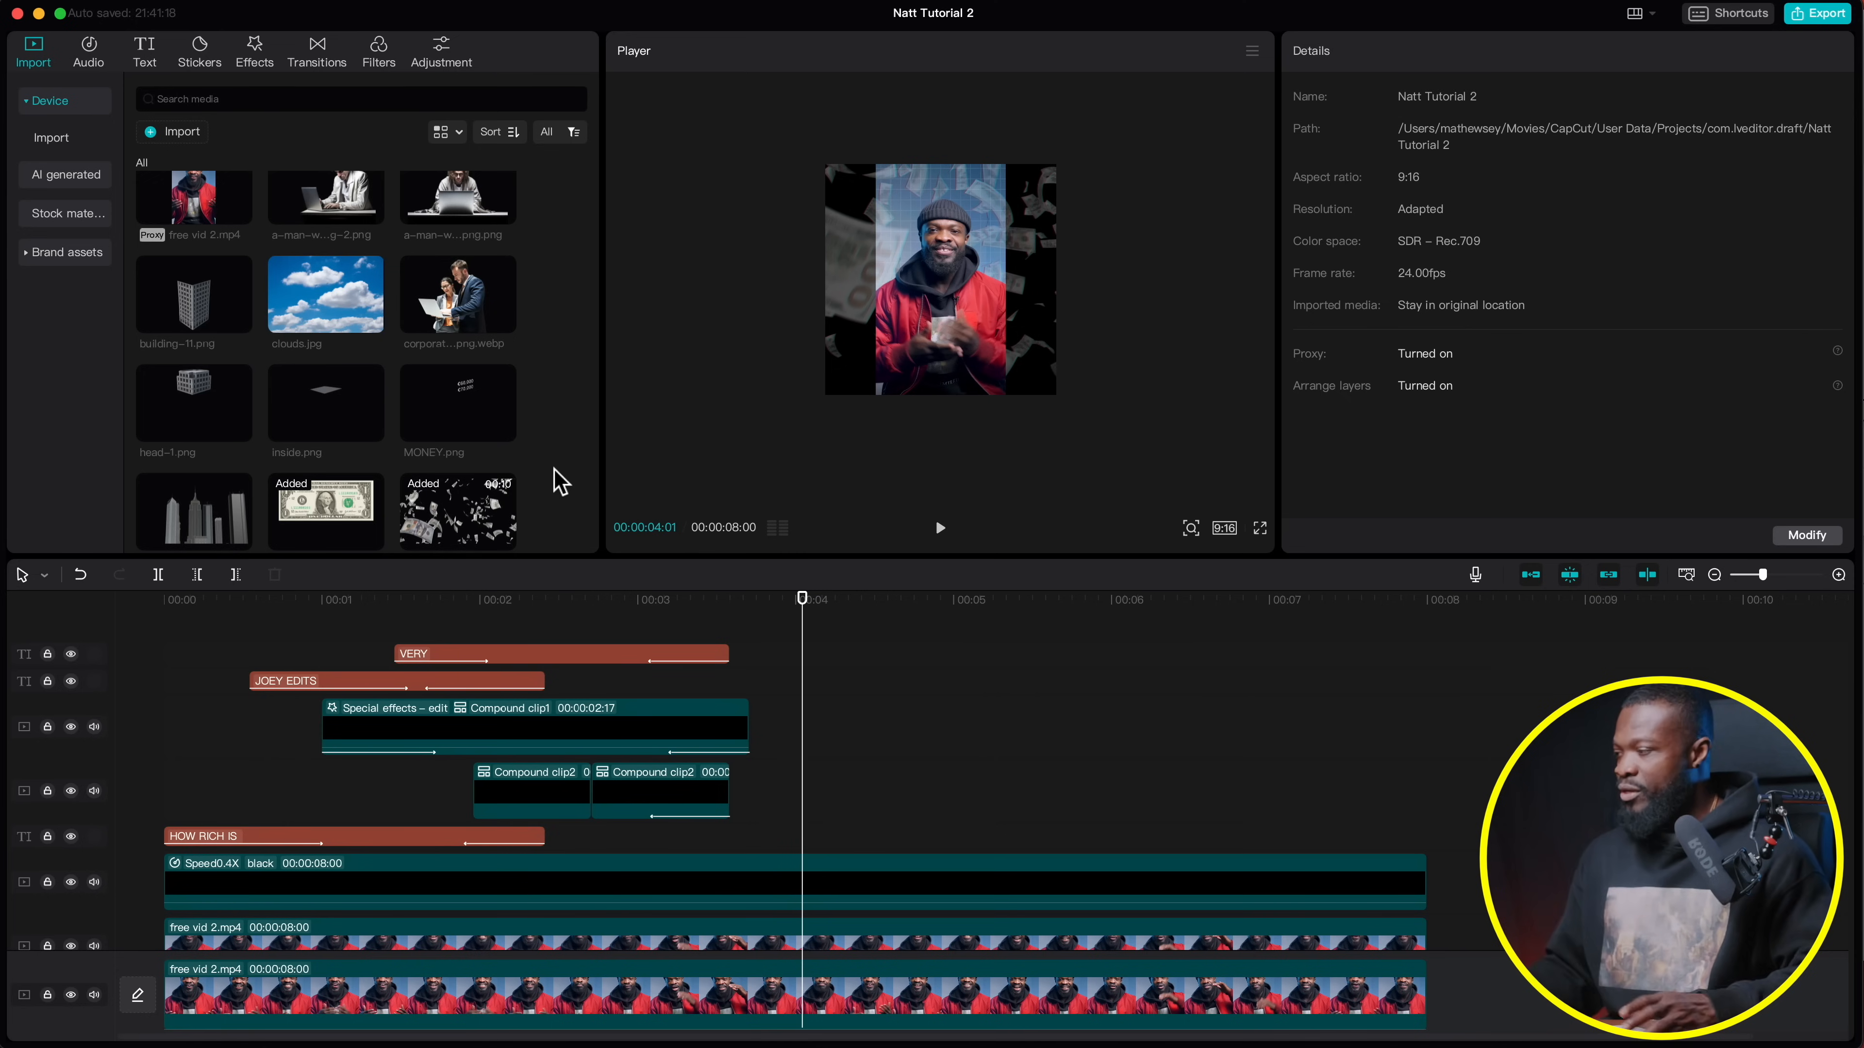
In CapCut, add building-11.png on a new uppermost track at about 3 seconds and trim its end to the main video's end
{"action": "left_click", "coordinate": [198, 291]}
{"action": "left_click_drag", "start_coordinate": [202, 290], "coordinate": [666, 643]}
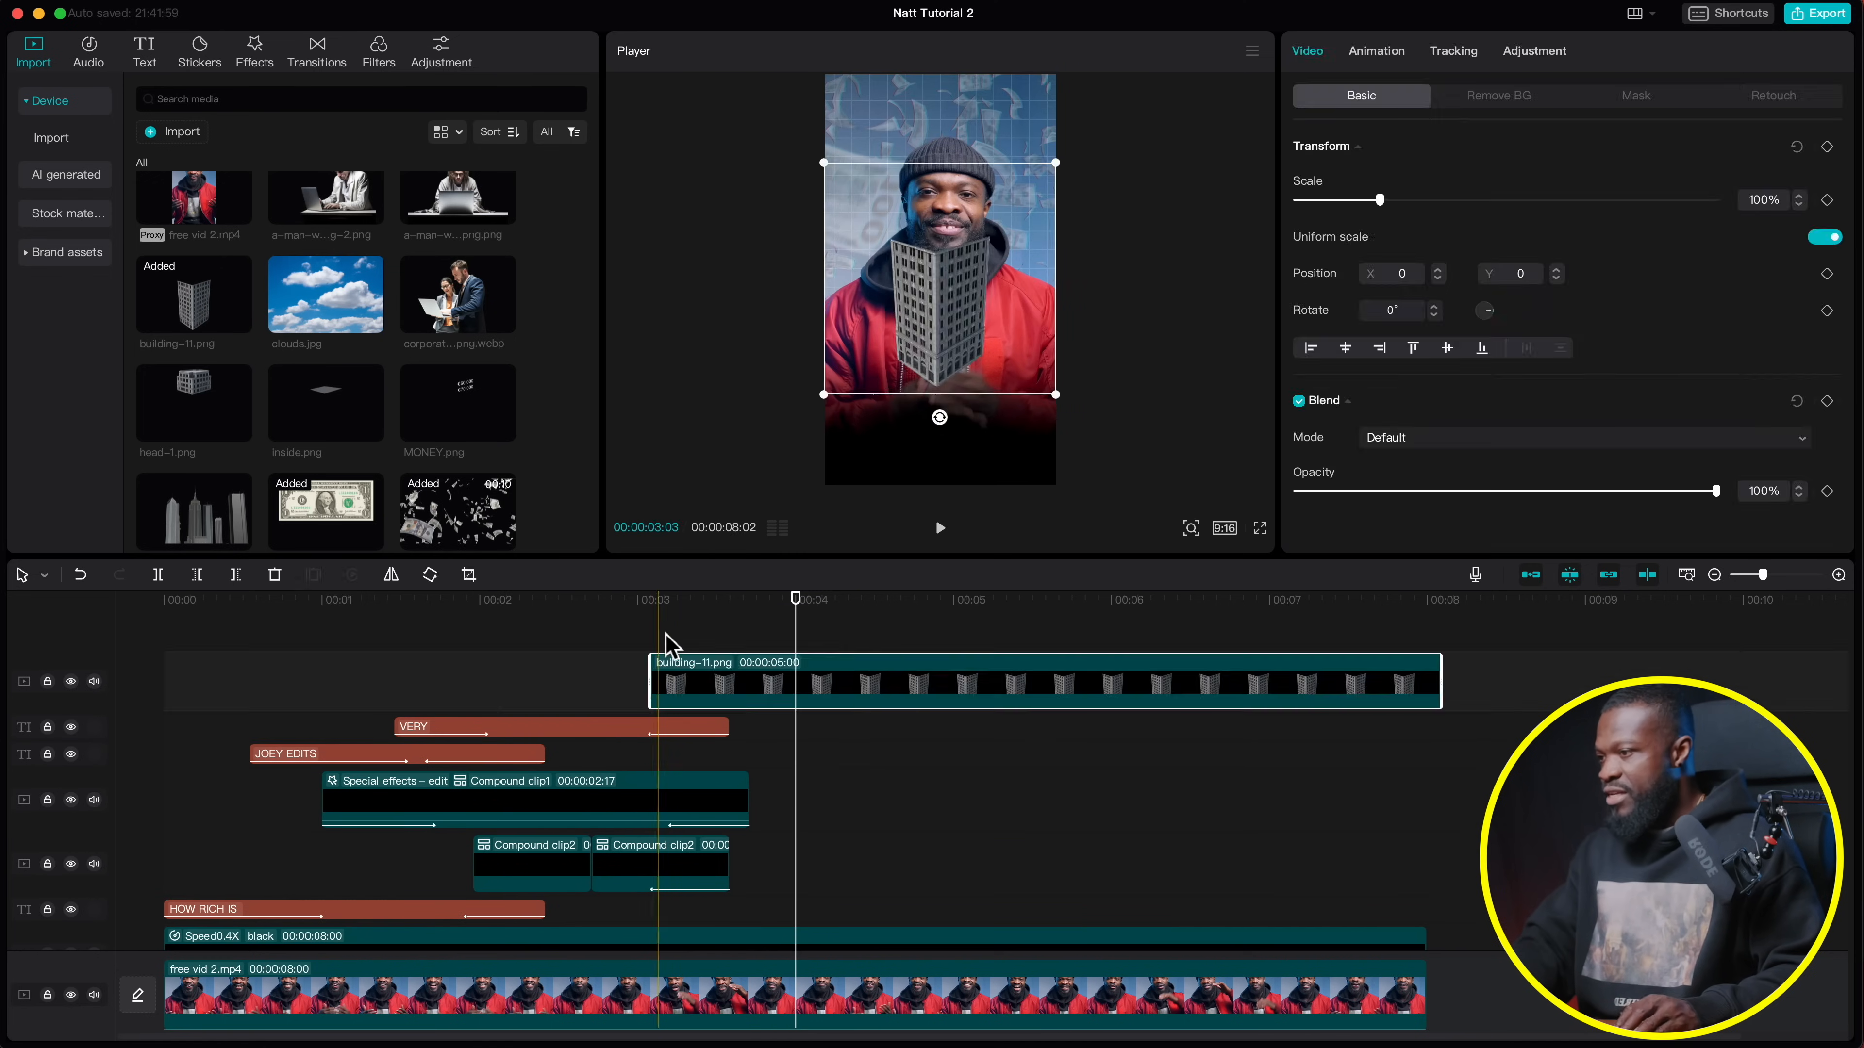
{"action": "left_click_drag", "start_coordinate": [1441, 680], "coordinate": [1427, 680]}
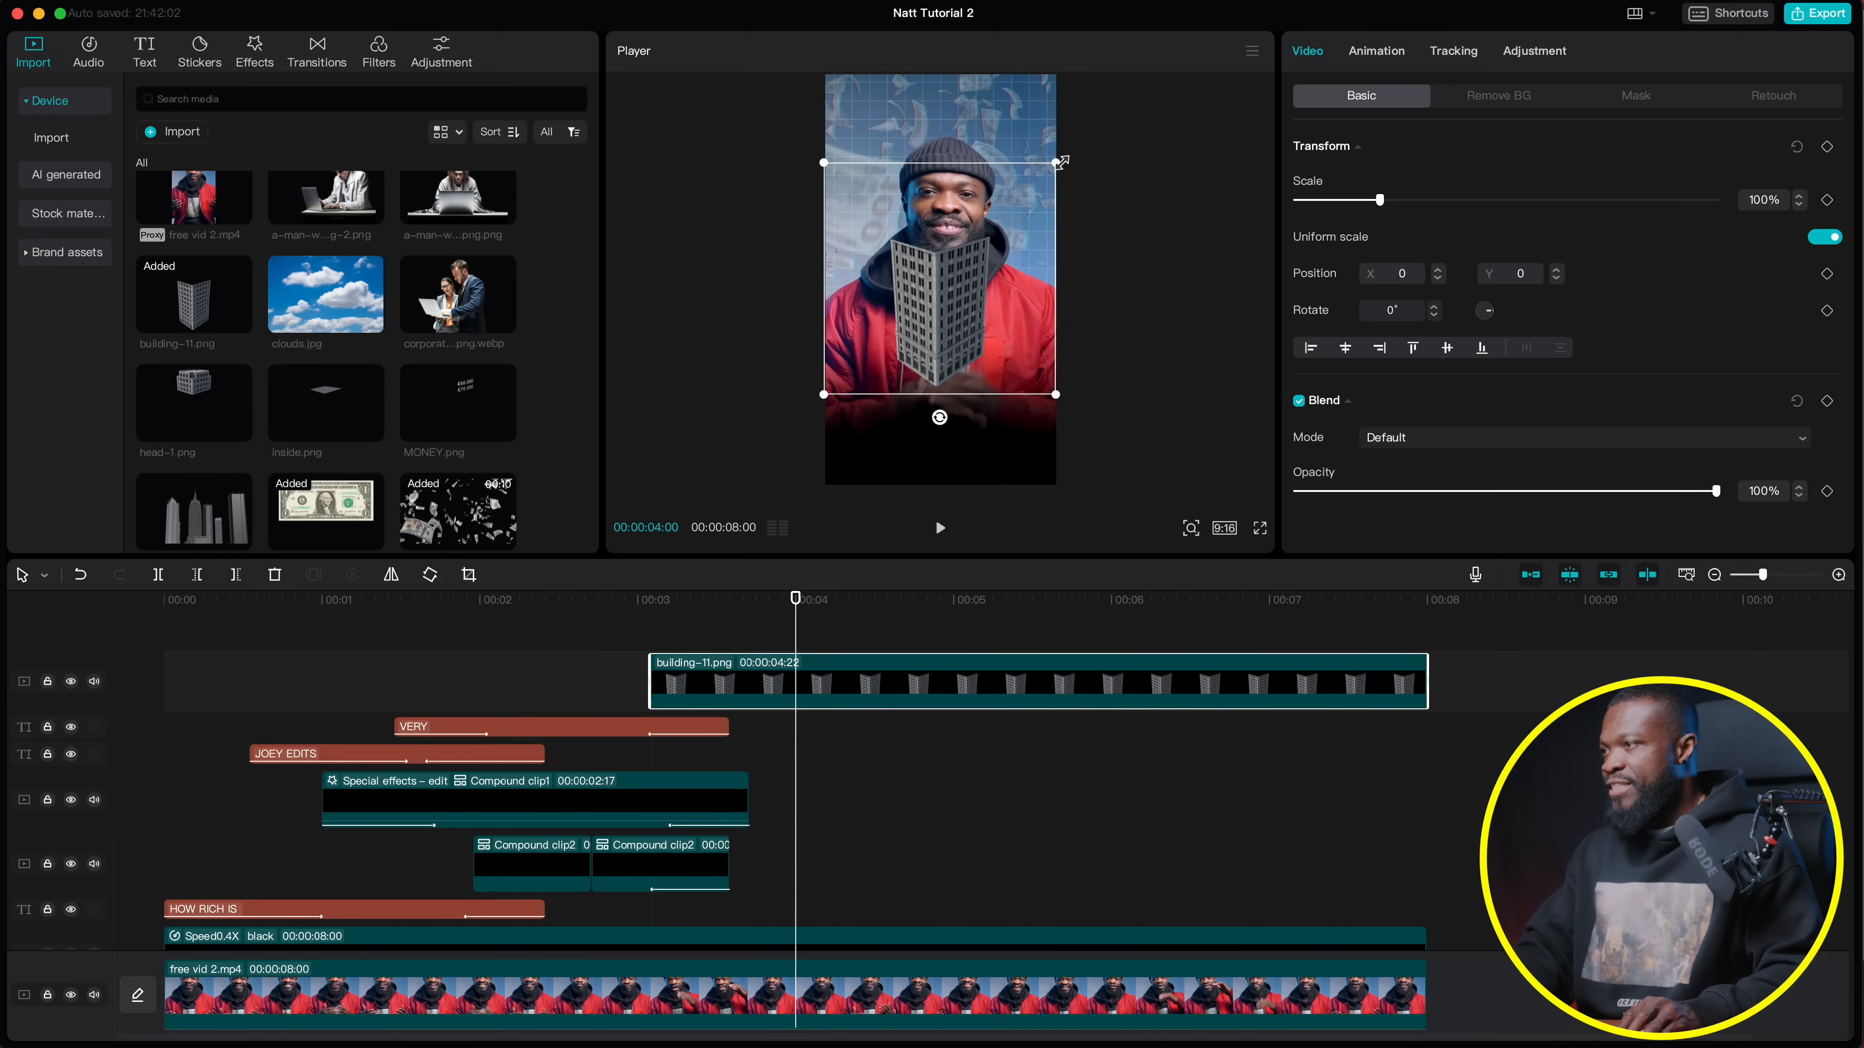
Scale the building-11.png clip to 198% and move it down to Y position -569
{"action": "left_click_drag", "start_coordinate": [1056, 163], "coordinate": [1245, 145]}
{"action": "left_click_drag", "start_coordinate": [1752, 200], "coordinate": [1791, 196]}
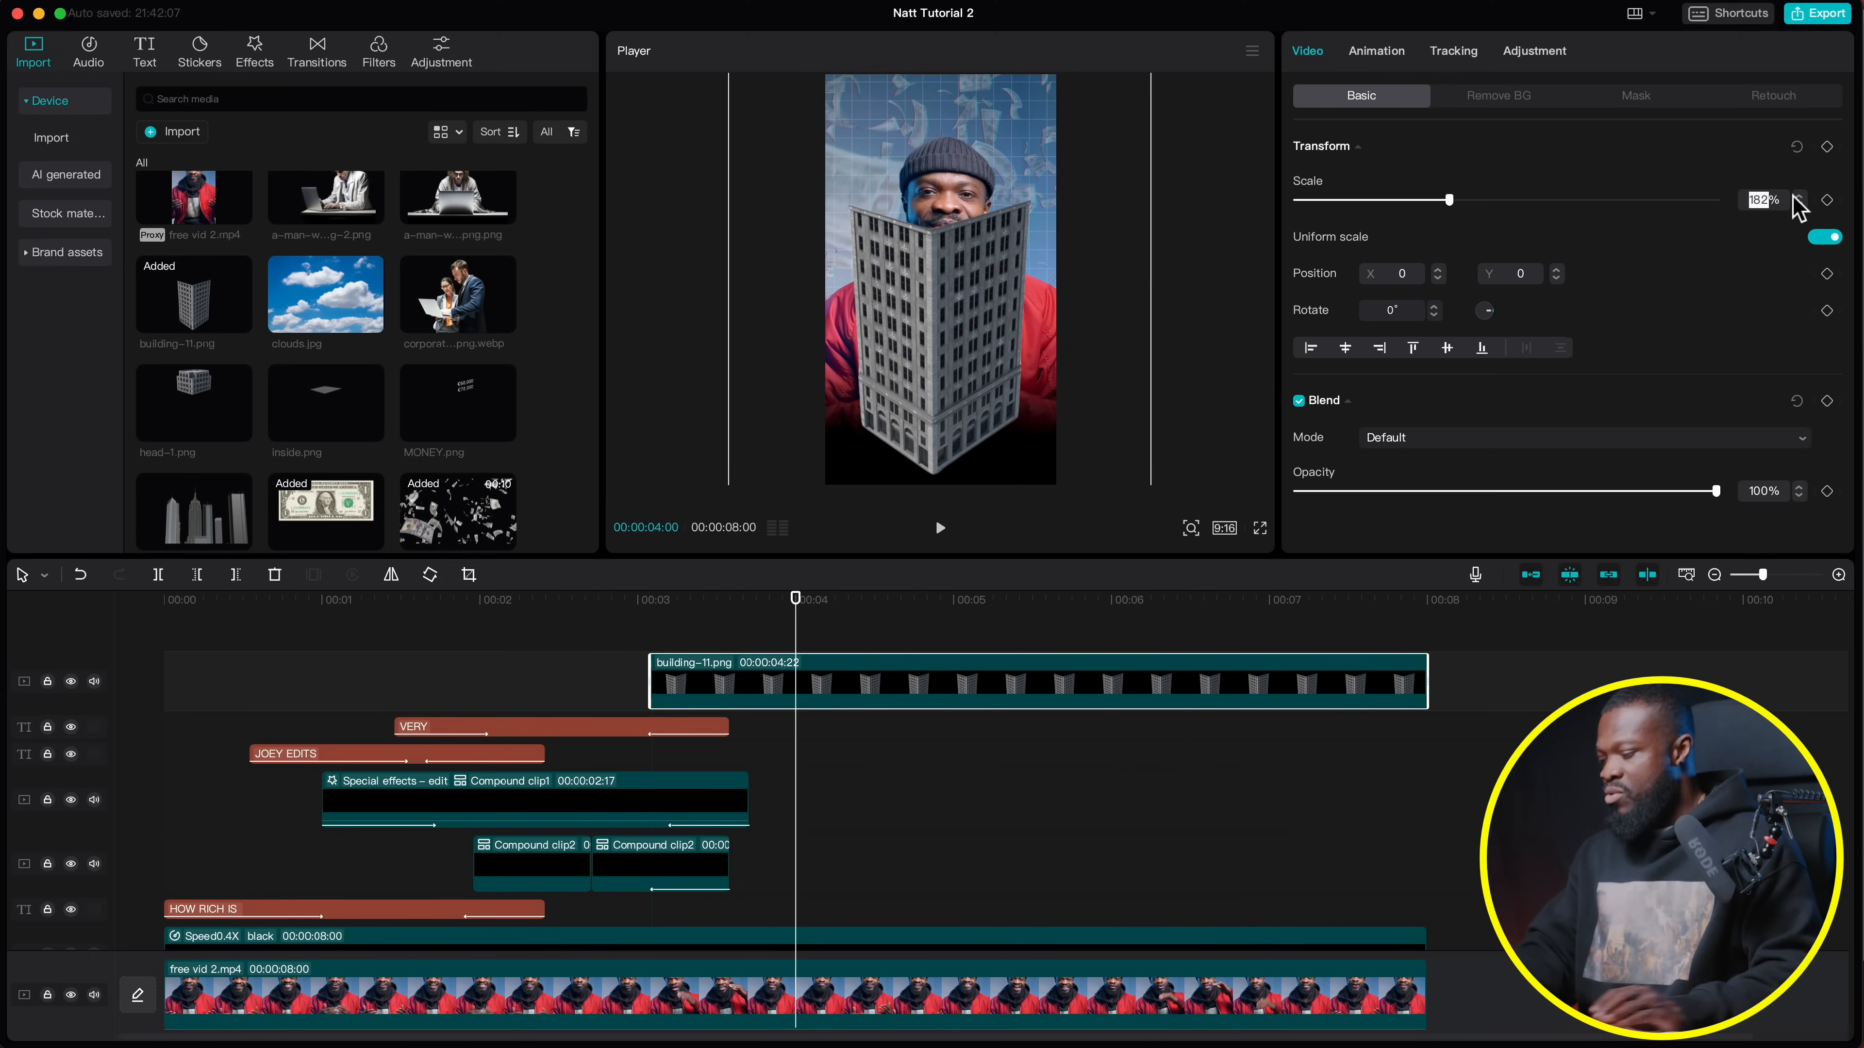
{"action": "type", "text": "198"}
{"action": "key", "text": "Return"}
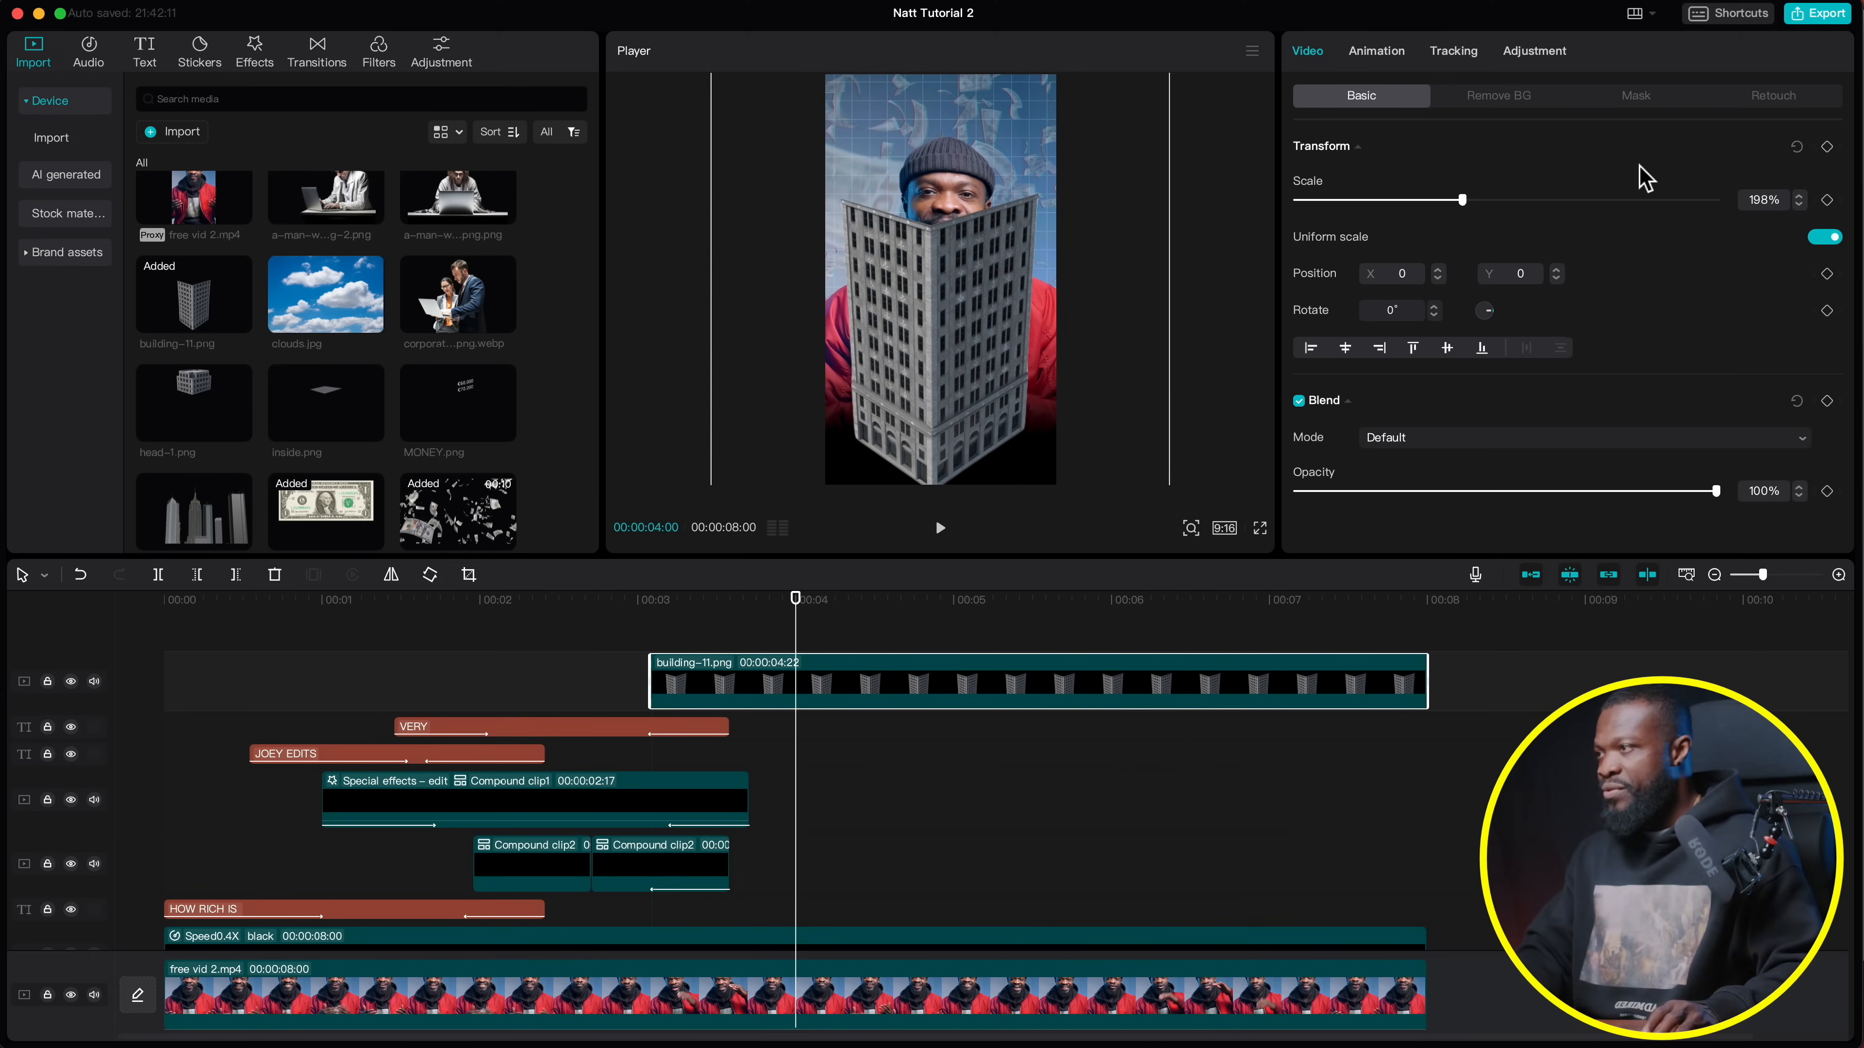
{"action": "left_click_drag", "start_coordinate": [984, 290], "coordinate": [944, 312]}
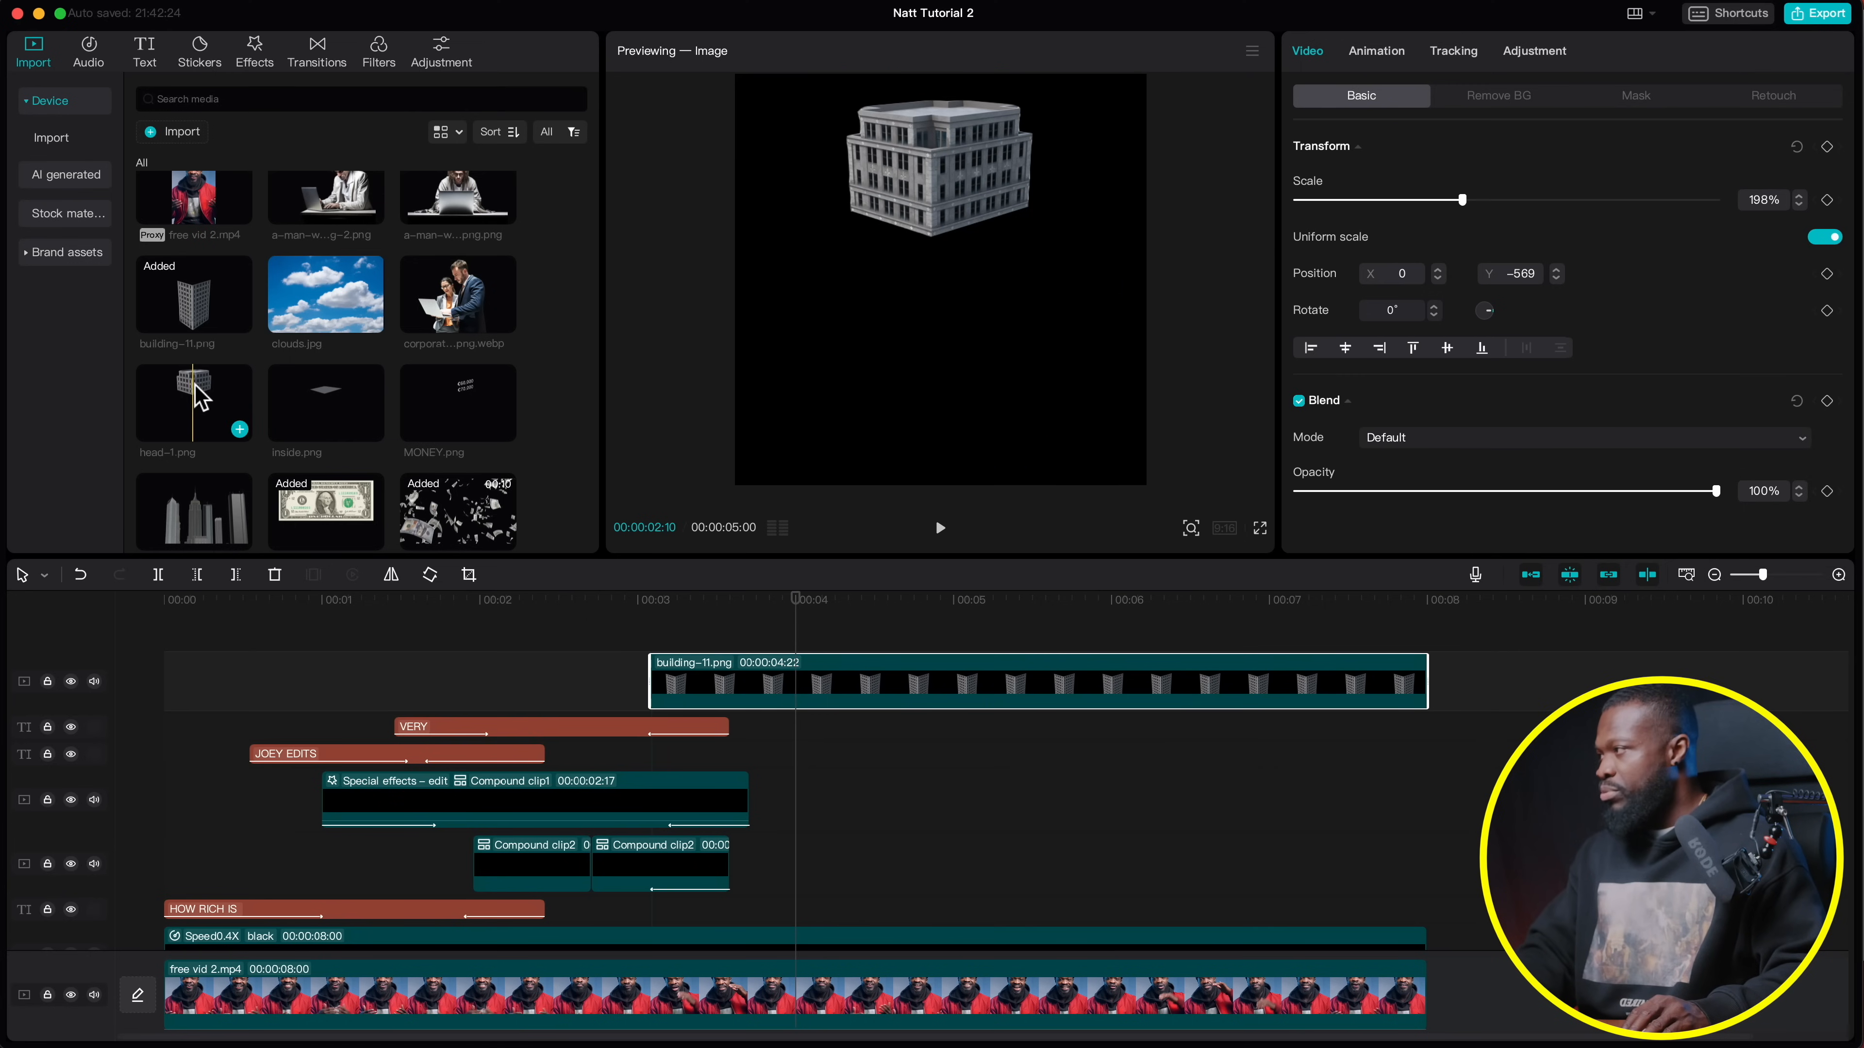
Add head-1.png above the building clip at the same start, with 198% scale and Y position -569
{"action": "mouse_move", "coordinate": [202, 397]}
{"action": "left_mouse_down"}
{"action": "mouse_move", "coordinate": [455, 499]}
{"action": "mouse_move", "coordinate": [651, 646]}
{"action": "mouse_move", "coordinate": [652, 630]}
{"action": "left_mouse_up"}
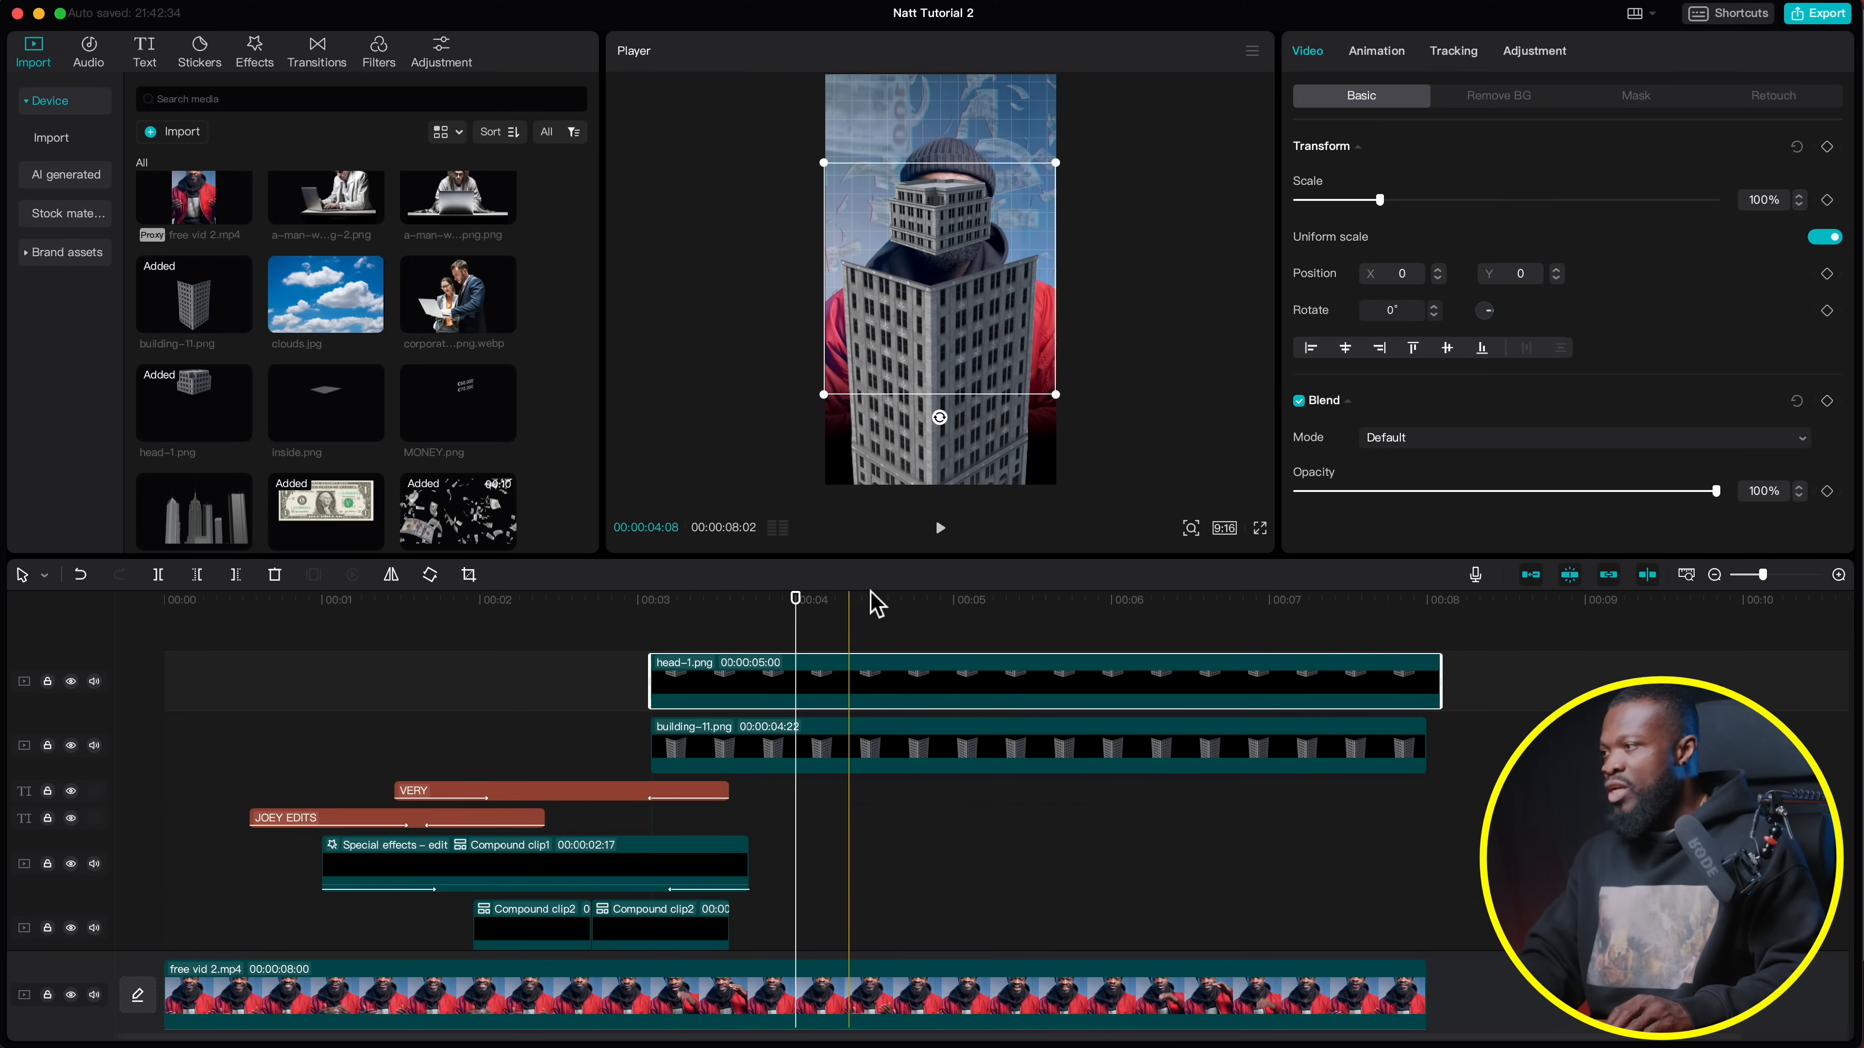
{"action": "left_click_drag", "start_coordinate": [1751, 204], "coordinate": [1800, 201]}
{"action": "type", "text": "198"}
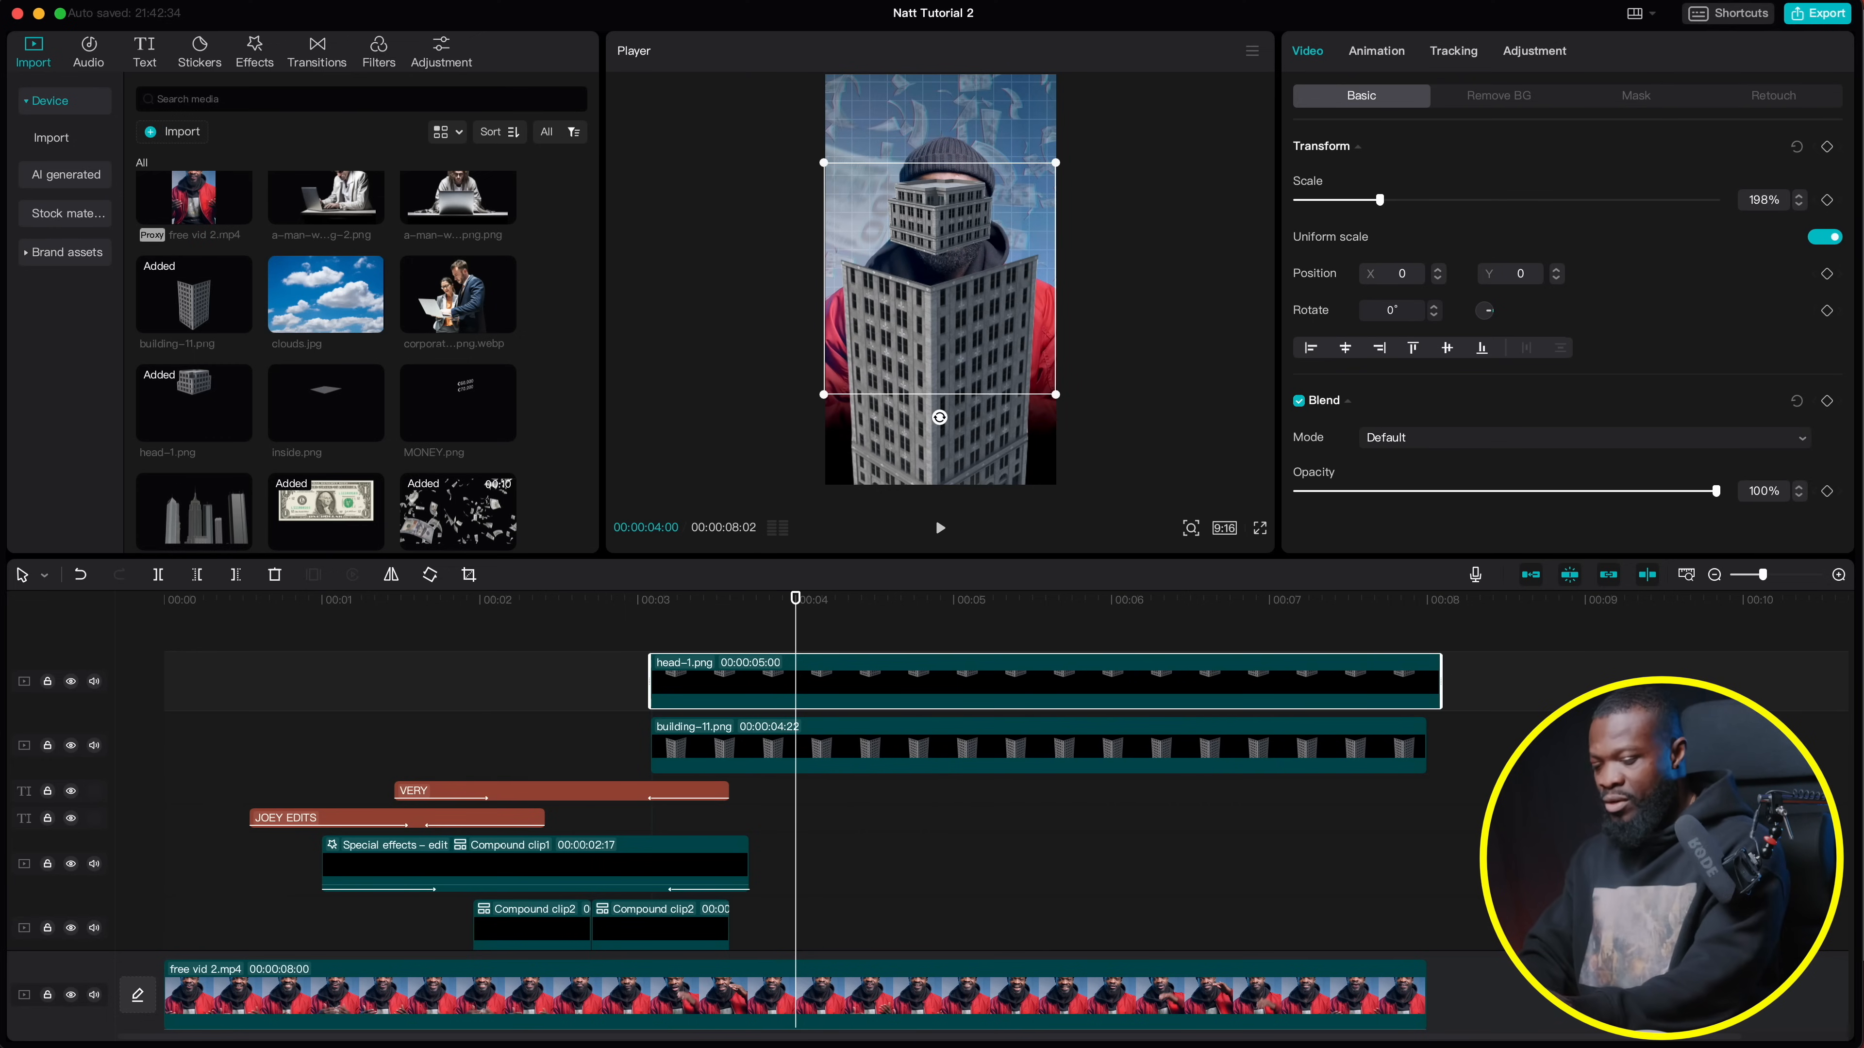
{"action": "key", "text": "Return"}
{"action": "left_click", "coordinate": [1516, 274]}
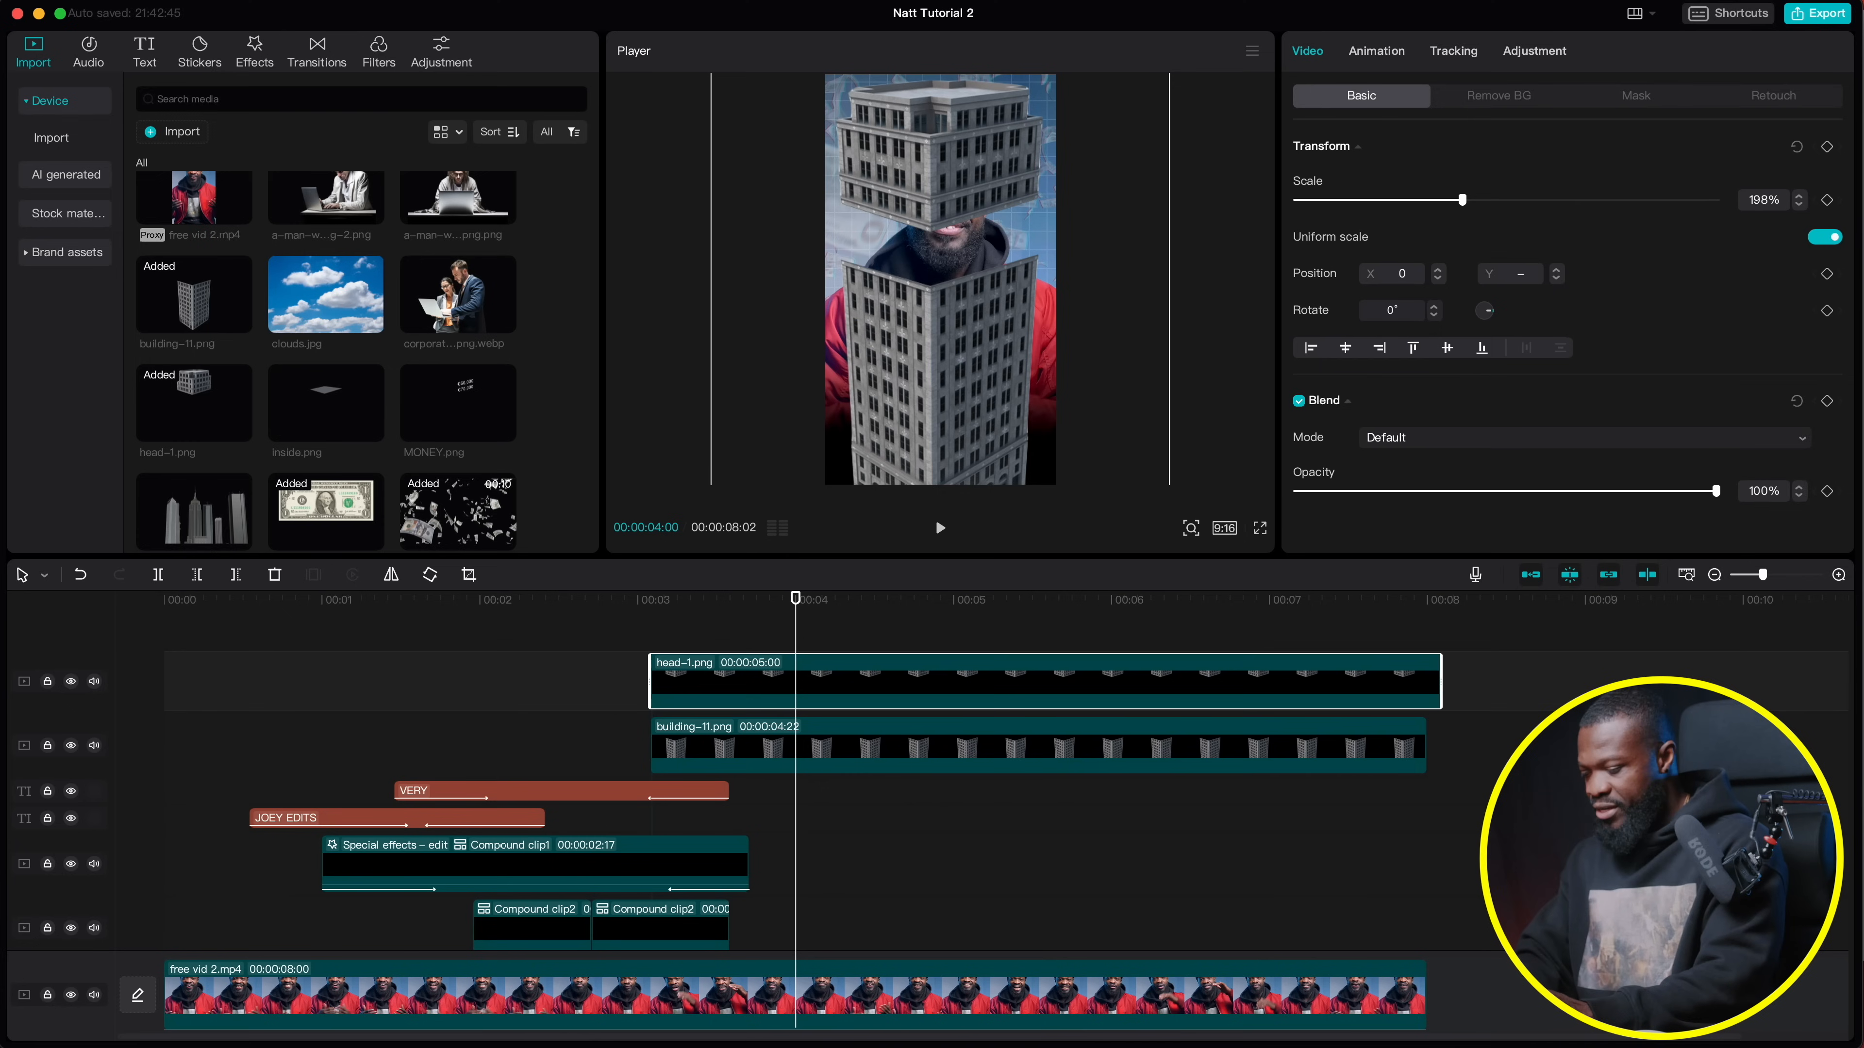
{"action": "type", "text": "-569"}
{"action": "key", "text": "Return"}
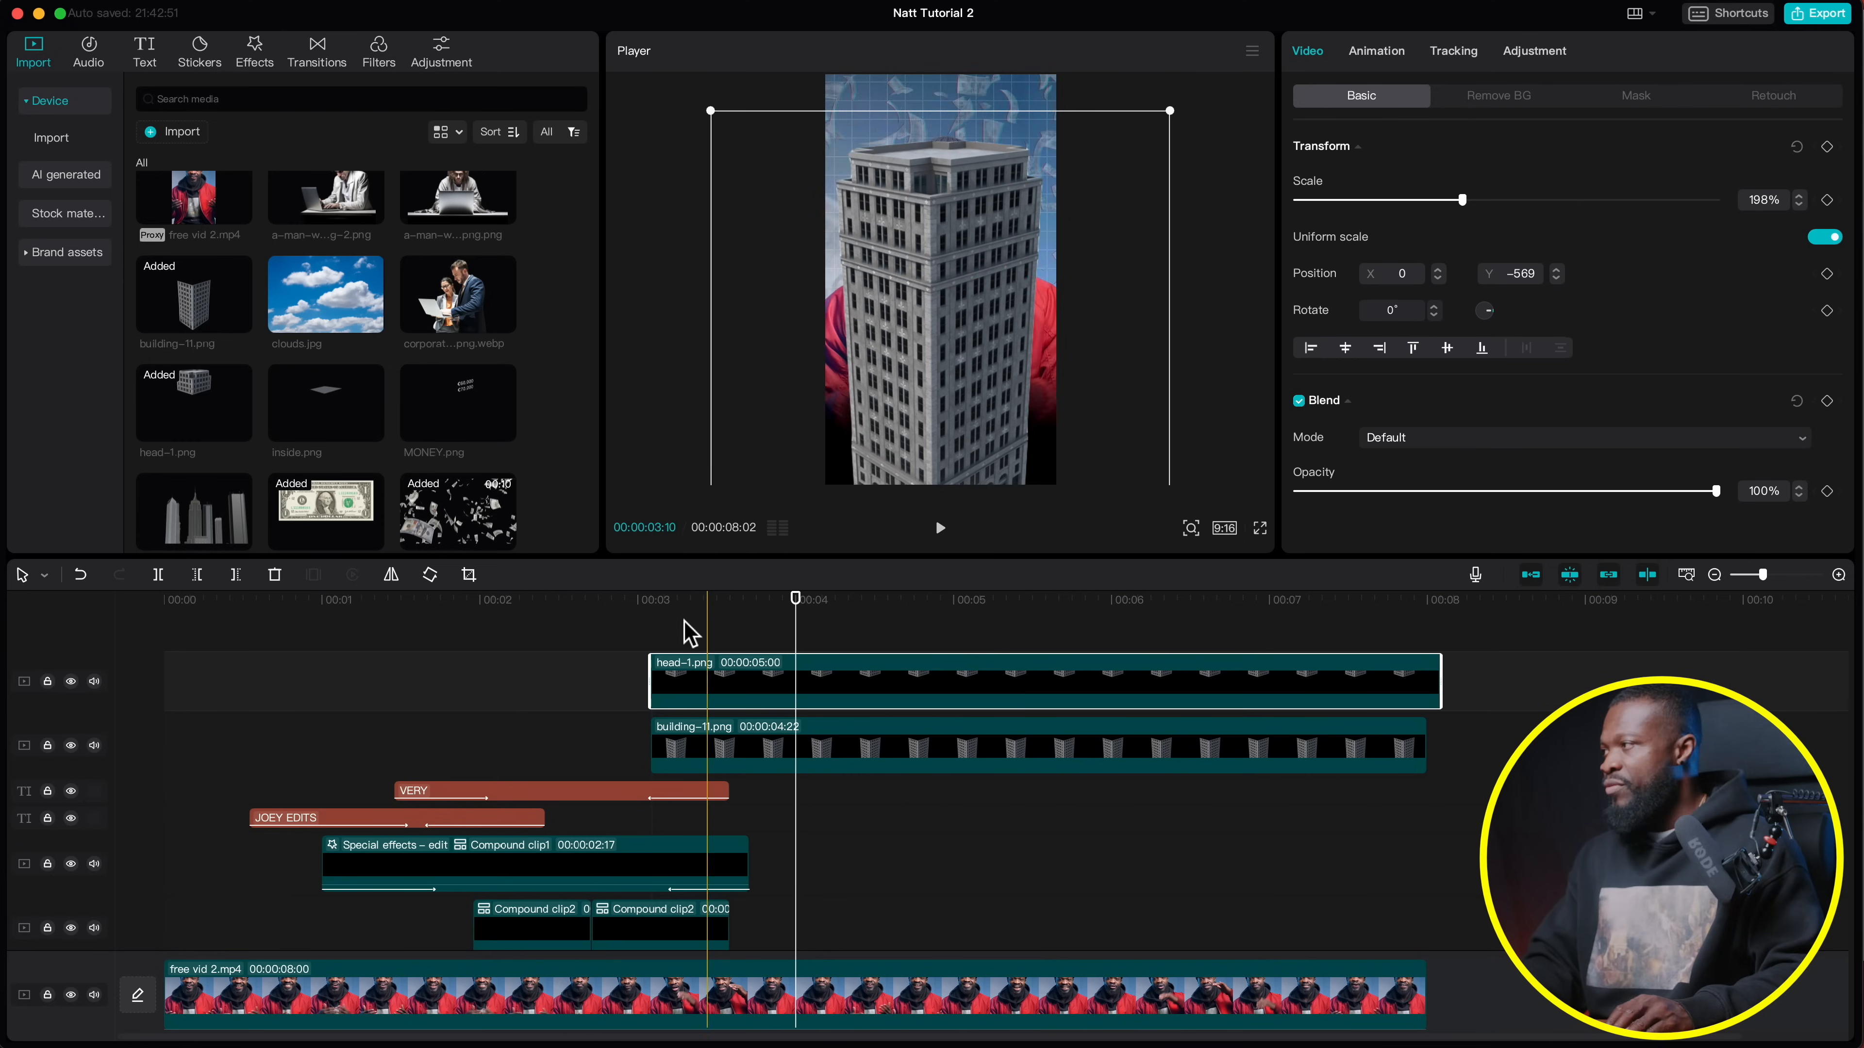
Add inside.png between the head-1.png and building-11.png clips, with 198% scale and Y position -569
{"action": "left_click_drag", "start_coordinate": [320, 398], "coordinate": [653, 624]}
{"action": "left_click_drag", "start_coordinate": [781, 665], "coordinate": [789, 780]}
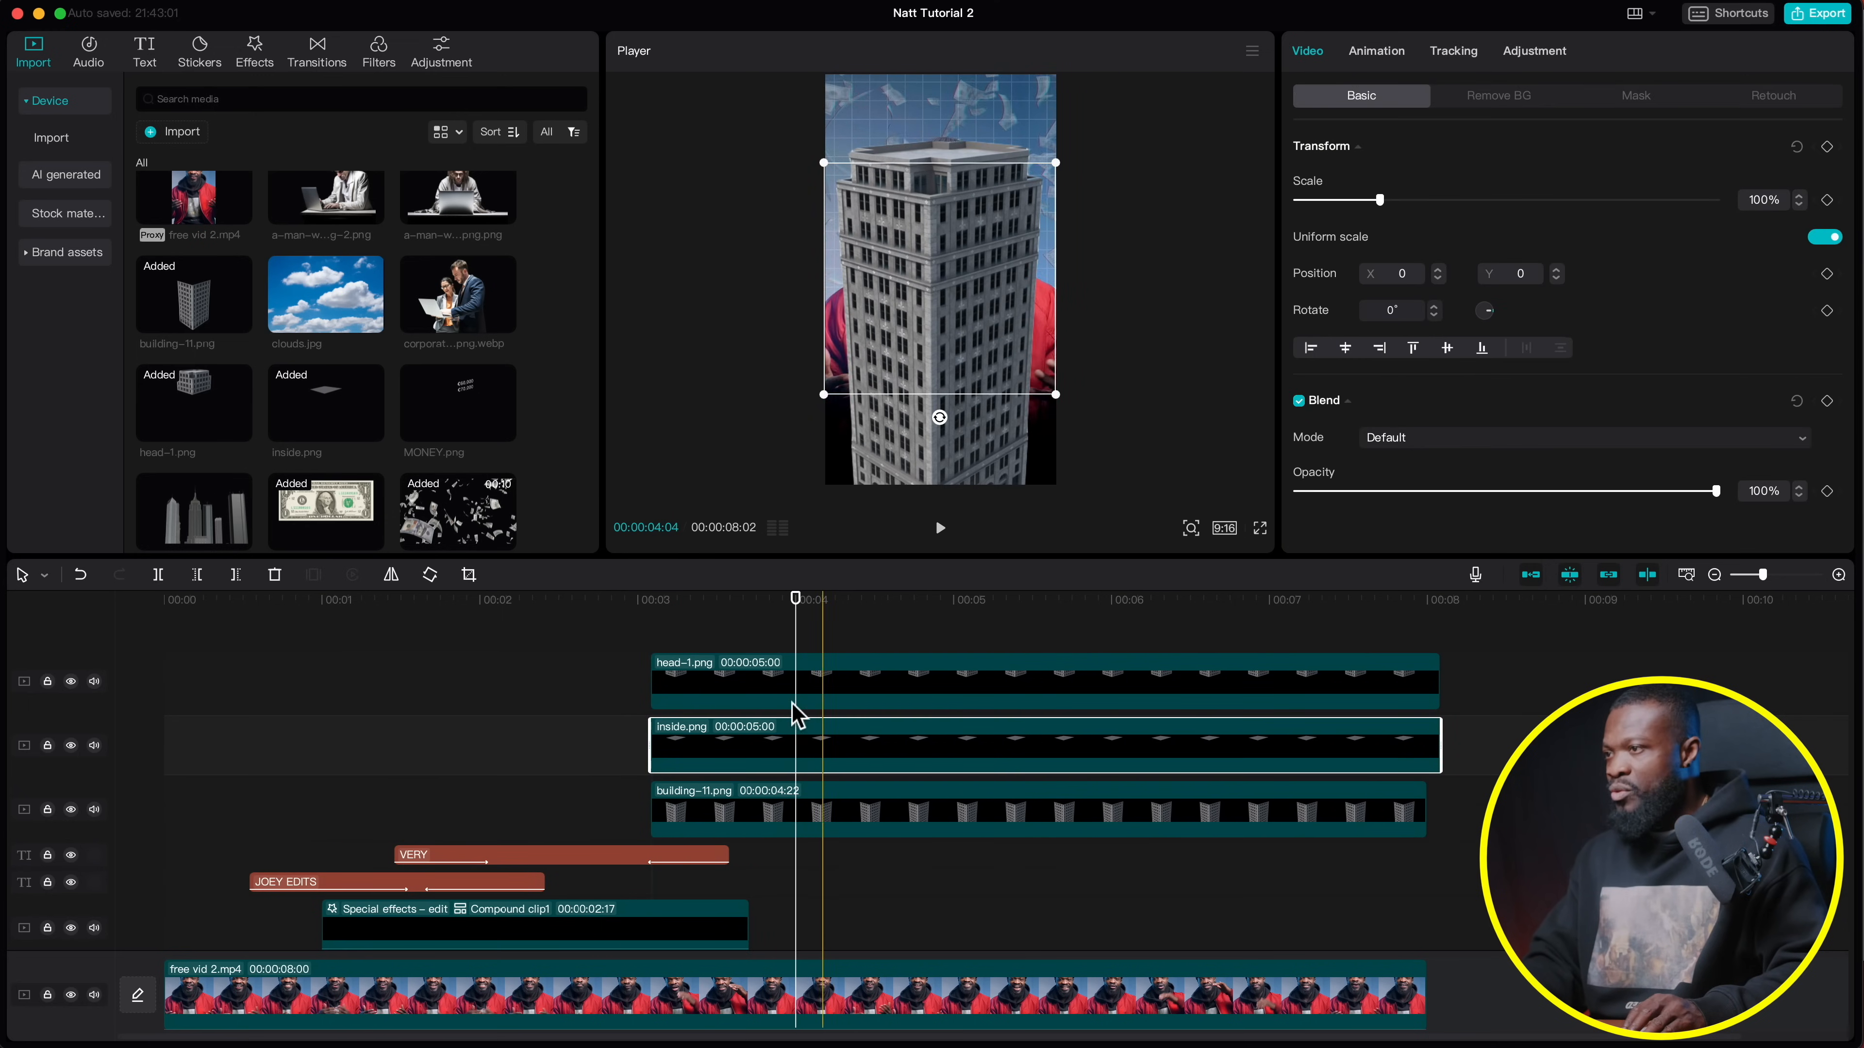
{"action": "left_click", "coordinate": [1755, 201]}
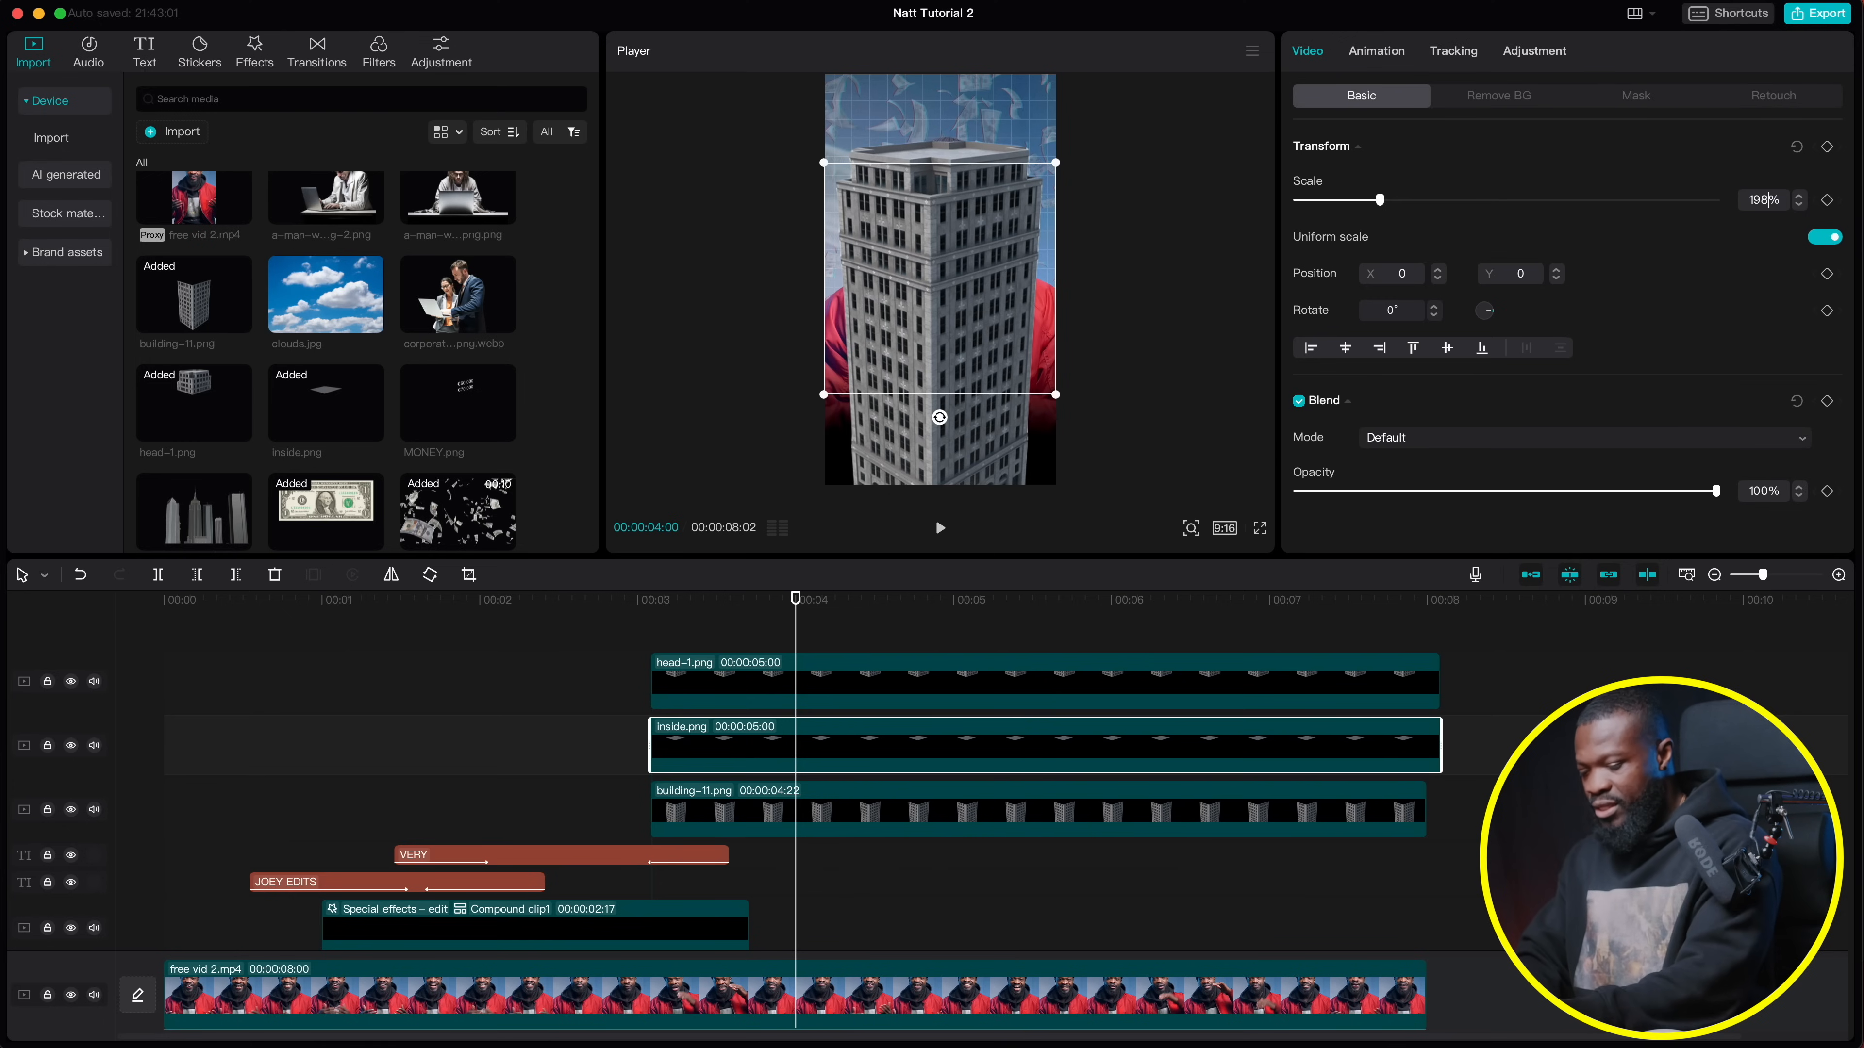
{"action": "type", "text": "198"}
{"action": "key", "text": "Return"}
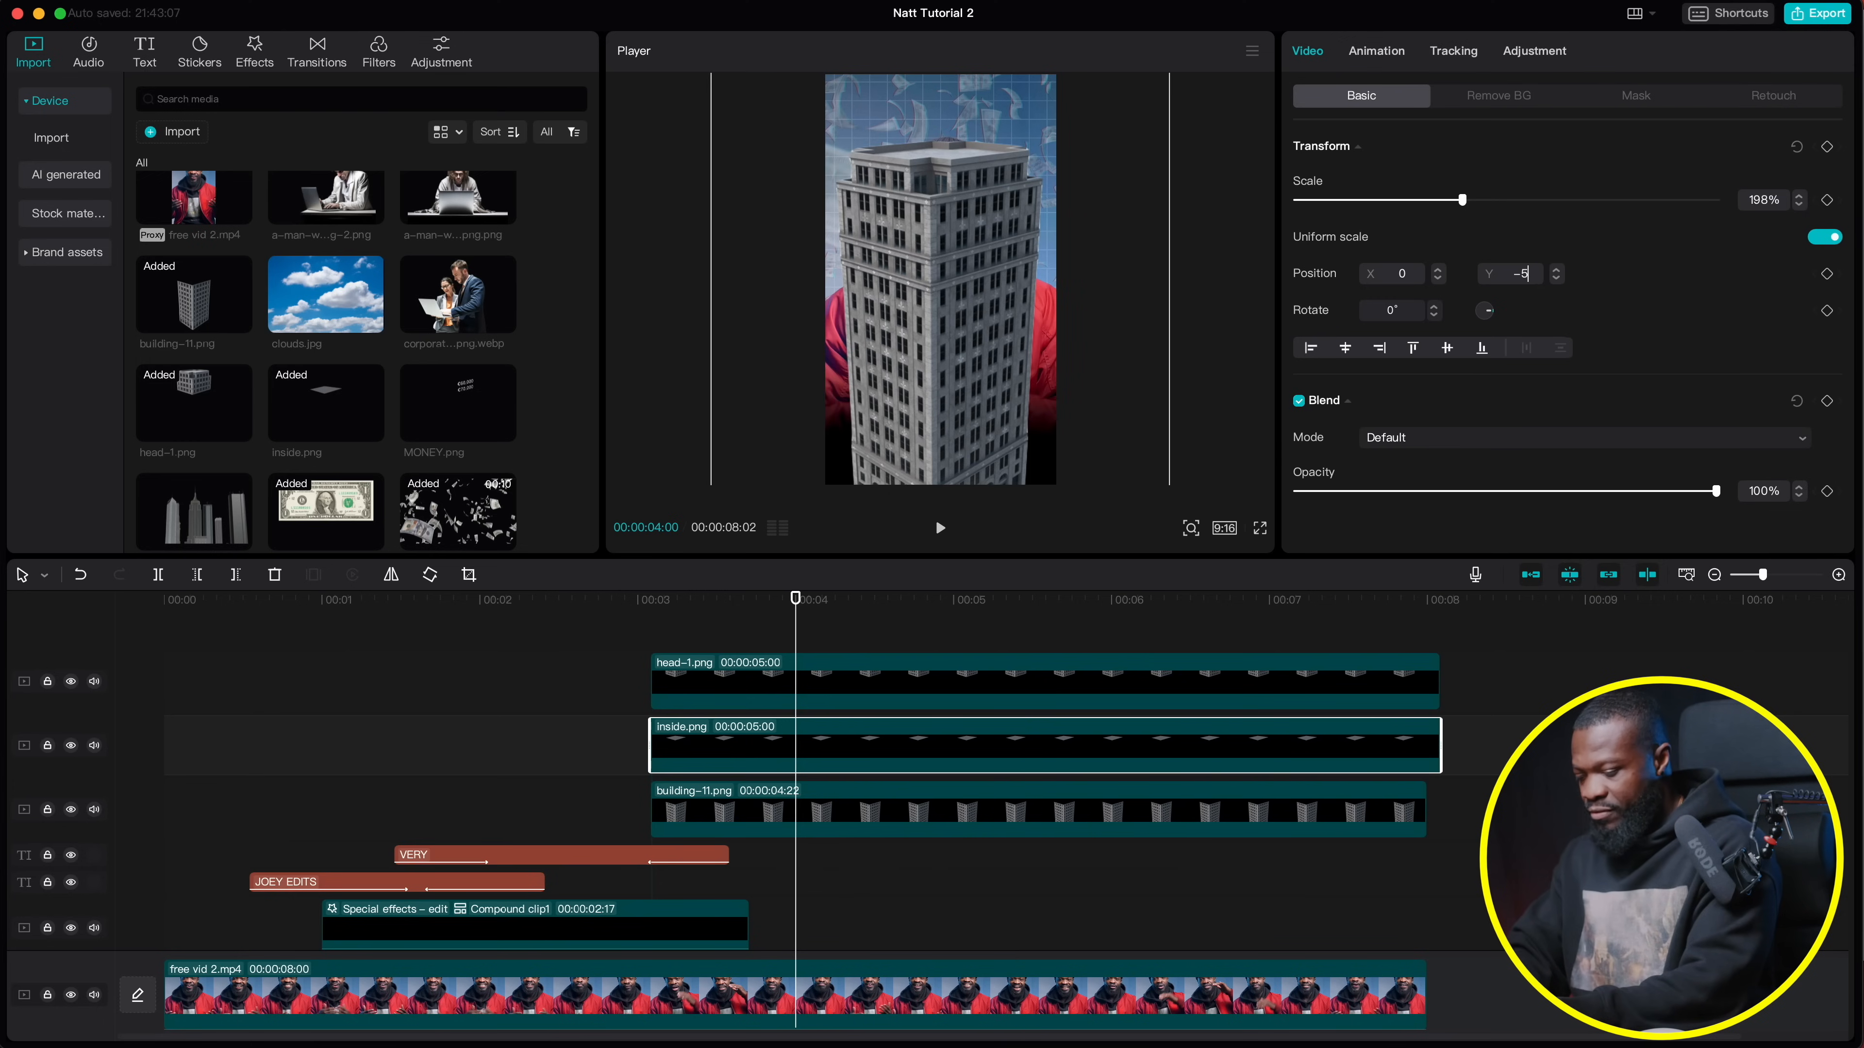
Temporarily hide the head-1.png clip to check the roof piece's alignment on the building, and show it again
{"action": "left_click", "coordinate": [779, 686]}
{"action": "key", "text": "v"}
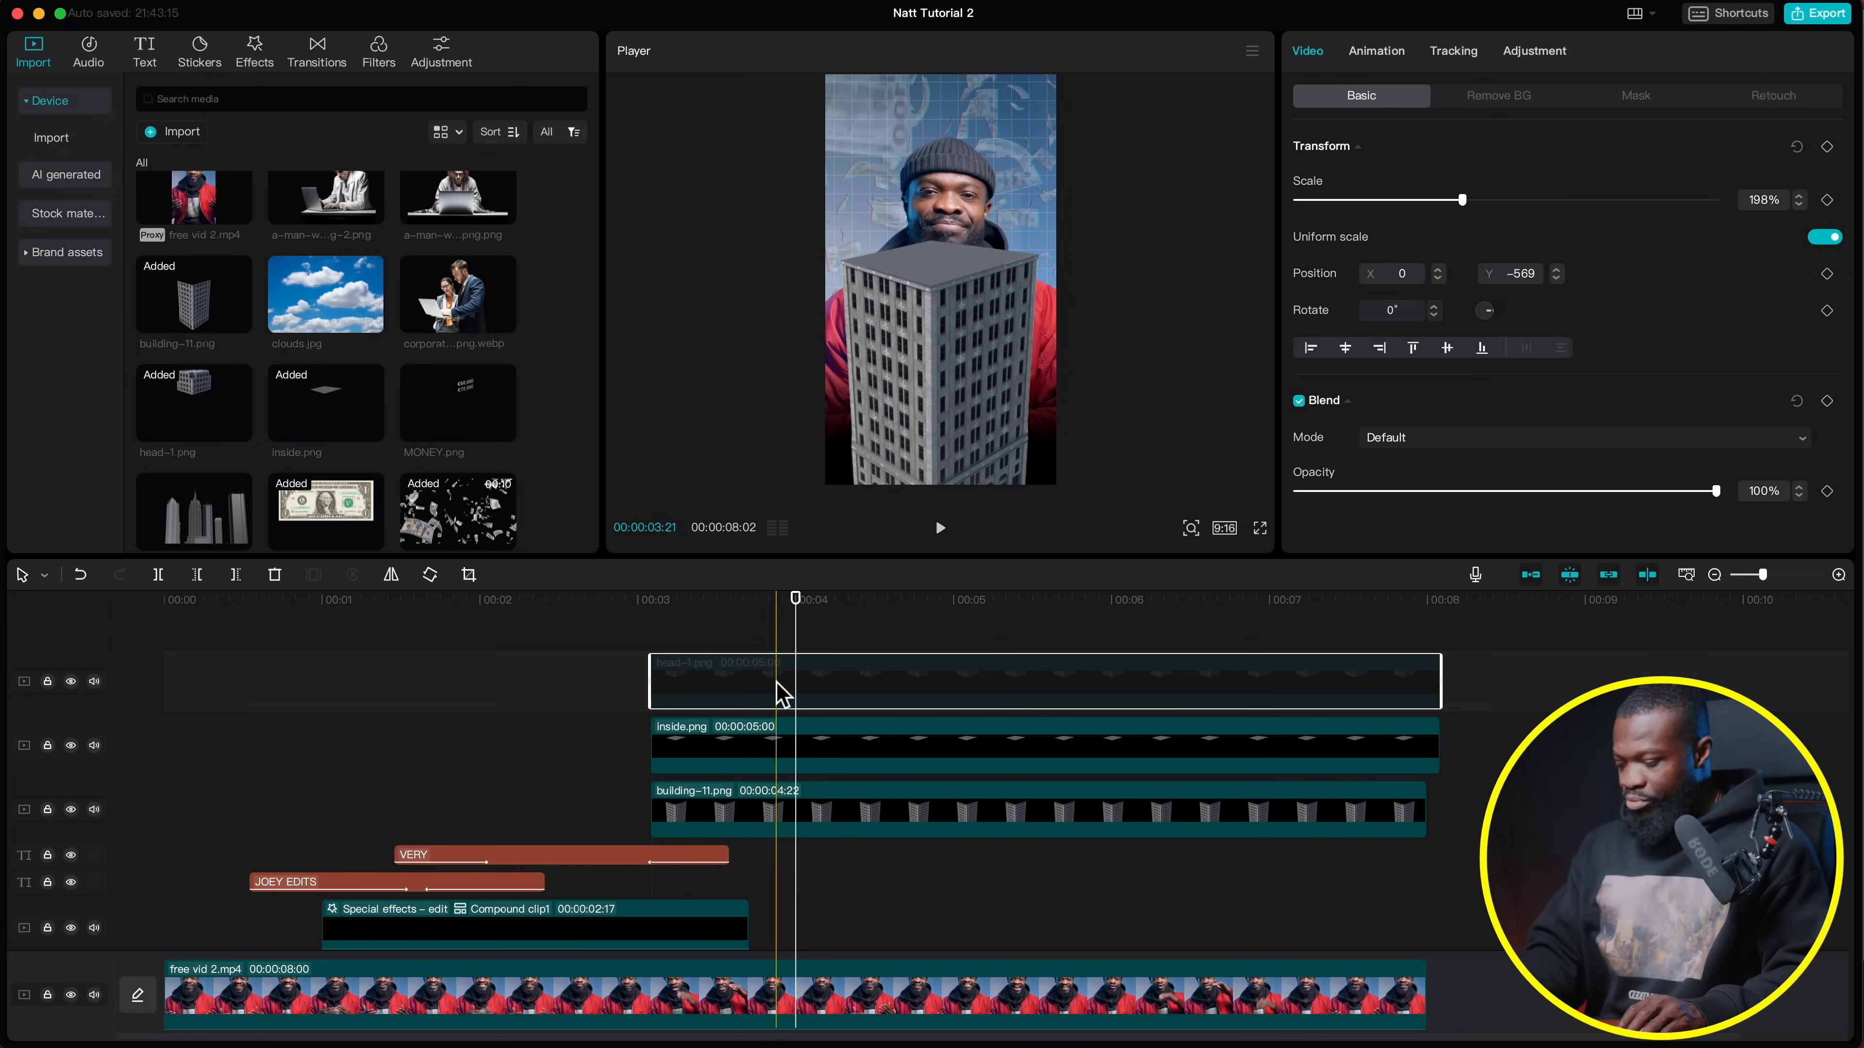
{"action": "key", "text": "v"}
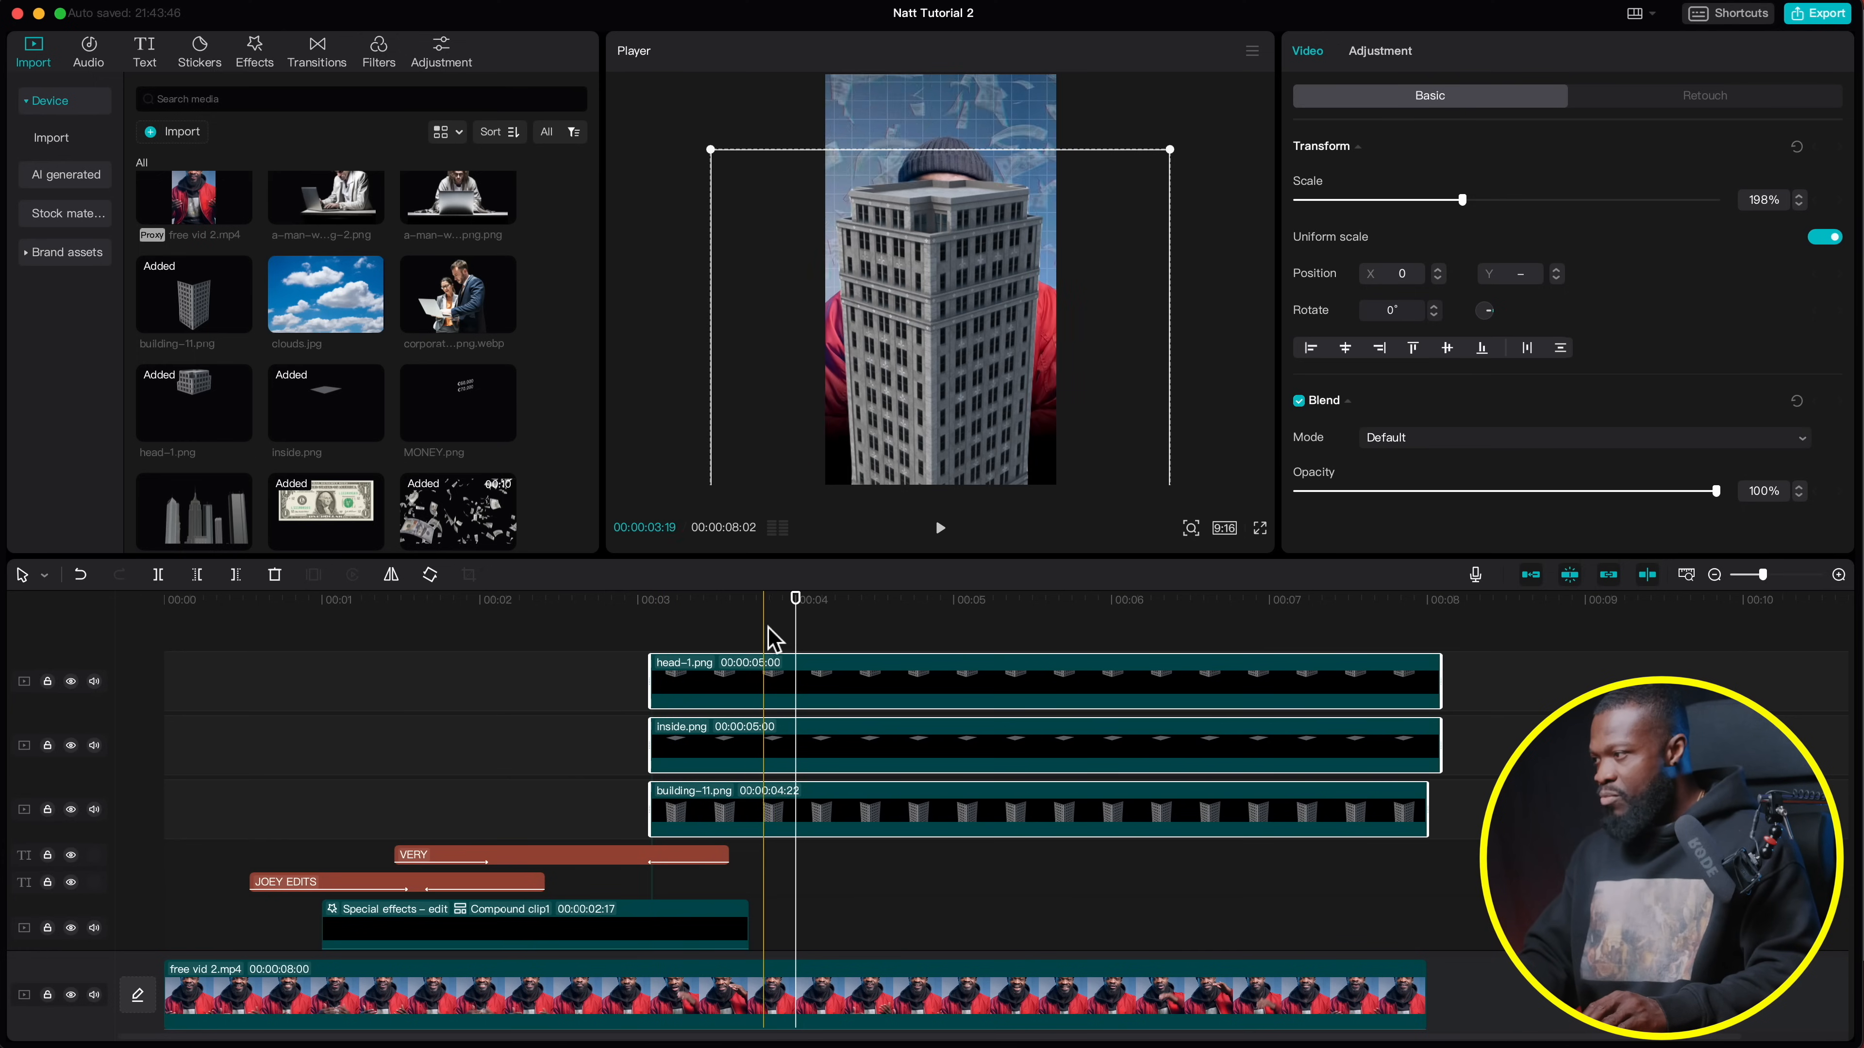
Add a Position keyframe to the head-1.png clip just before the 4-second mark, at its current lowered position
{"action": "left_click", "coordinate": [664, 642]}
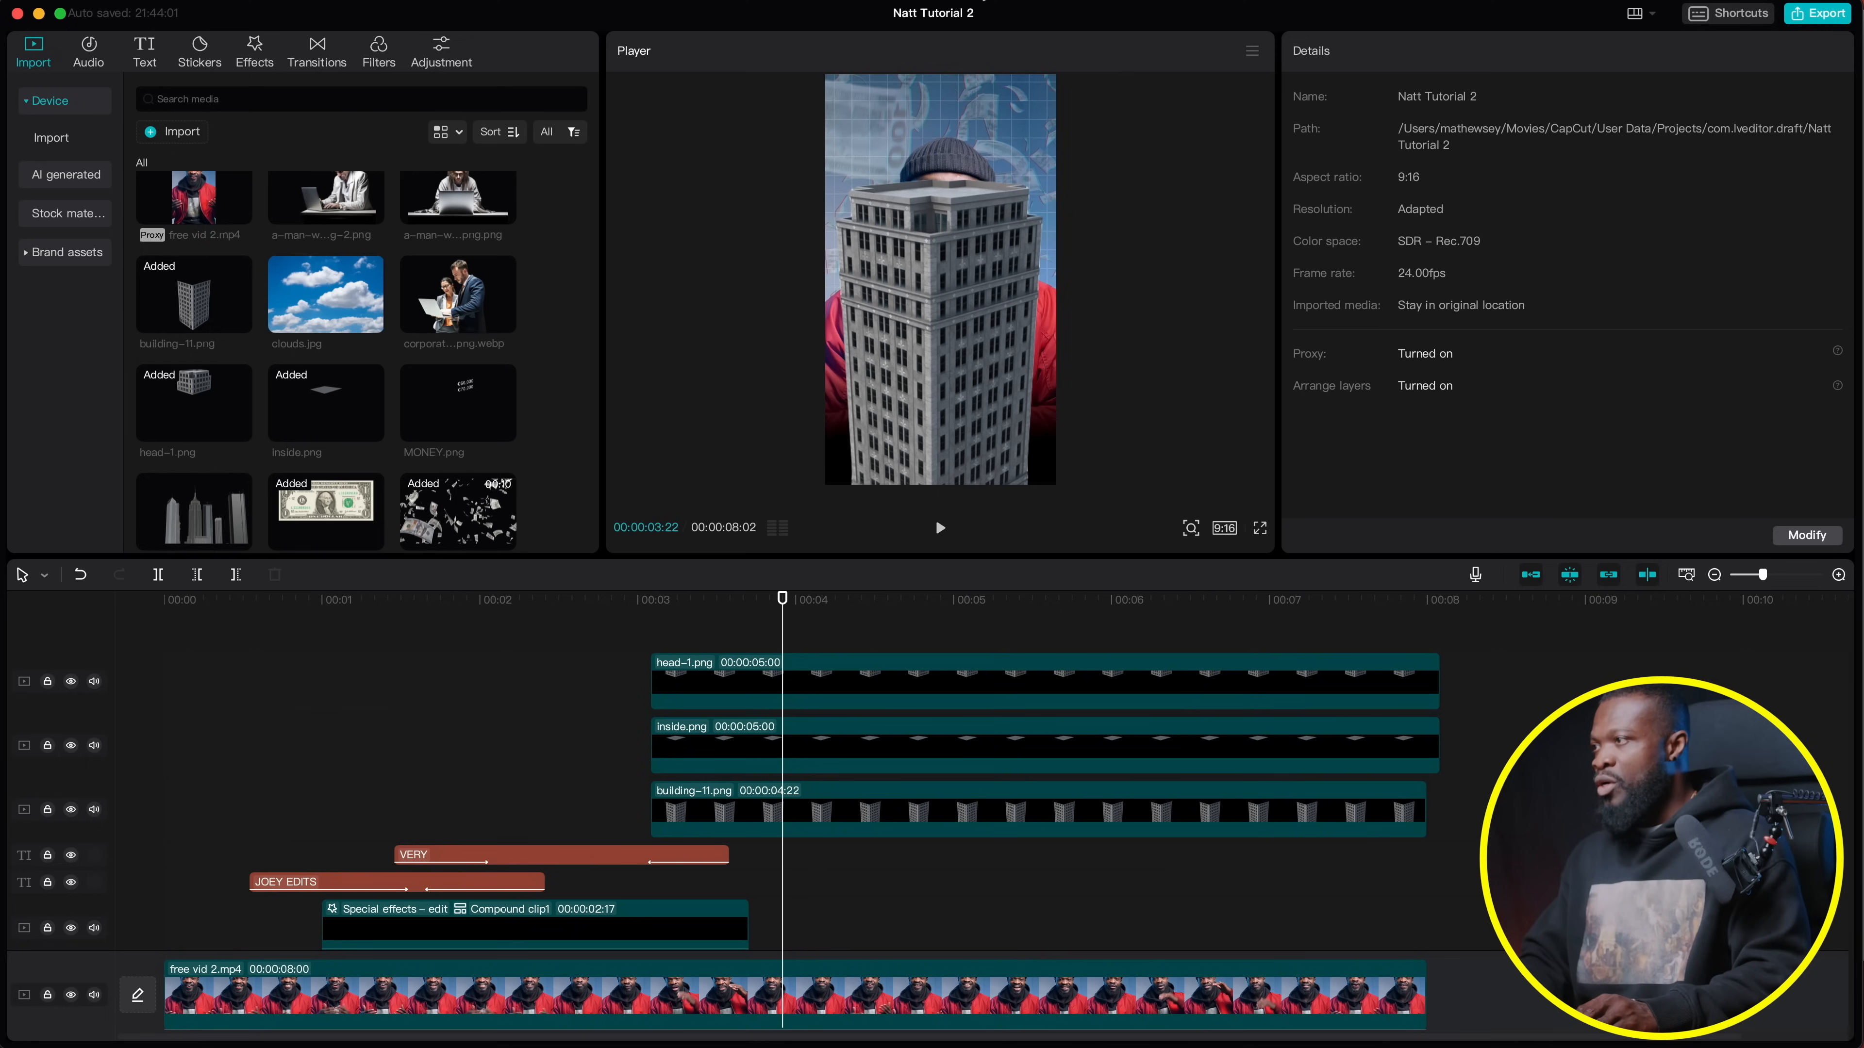
{"action": "left_click", "coordinate": [792, 613]}
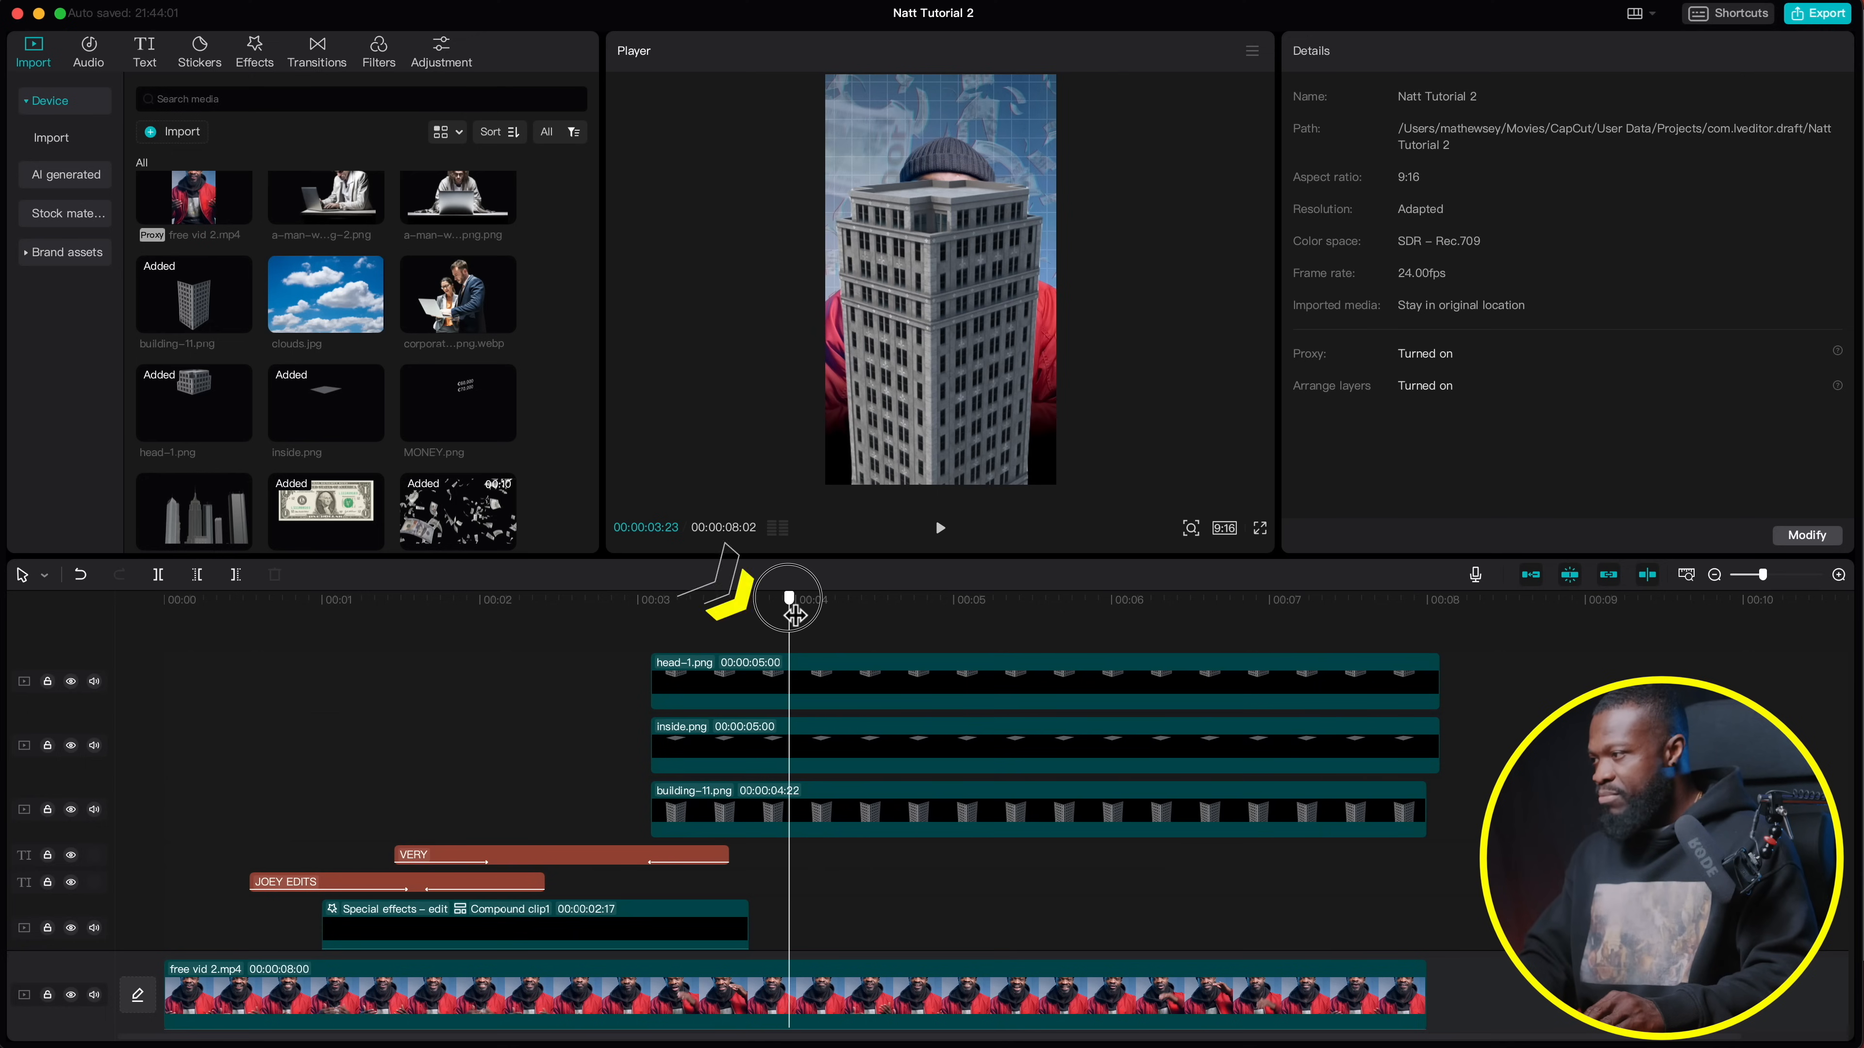
{"action": "left_click", "coordinate": [794, 693]}
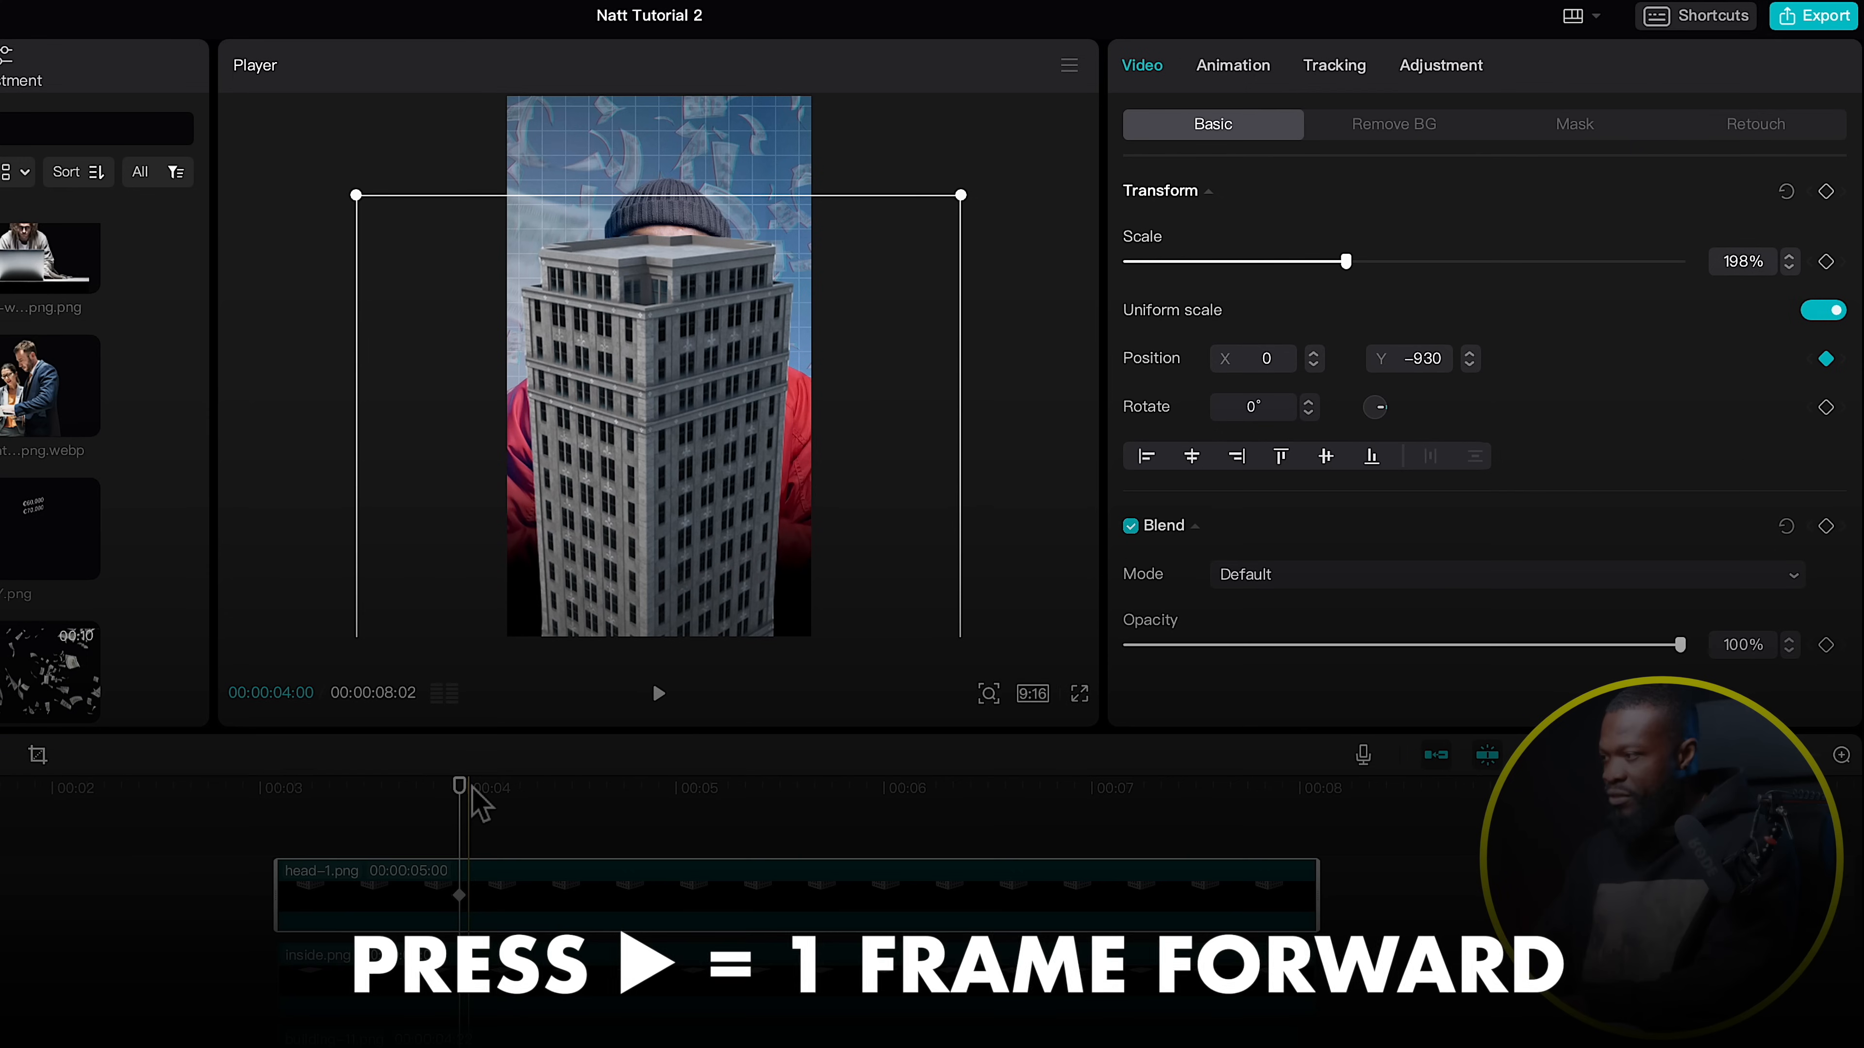
Raise the building's top piece, head-1.png, to Y position 73 at 00:00:04:14, animating it up off the building
{"action": "key", "text": "Left"}
{"action": "key", "text": "Right"}
{"action": "key", "text": "Right"}
{"action": "key", "text": "Right"}
{"action": "key", "text": "Right"}
{"action": "key", "text": "Right"}
{"action": "key", "text": "Right"}
{"action": "key", "text": "Right"}
{"action": "key", "text": "Right"}
{"action": "key", "text": "Right"}
{"action": "key", "text": "Right"}
{"action": "key", "text": "Right"}
{"action": "key", "text": "Right"}
{"action": "key", "text": "Right"}
{"action": "key", "text": "Right"}
{"action": "key", "text": "Right"}
{"action": "key", "text": "Right"}
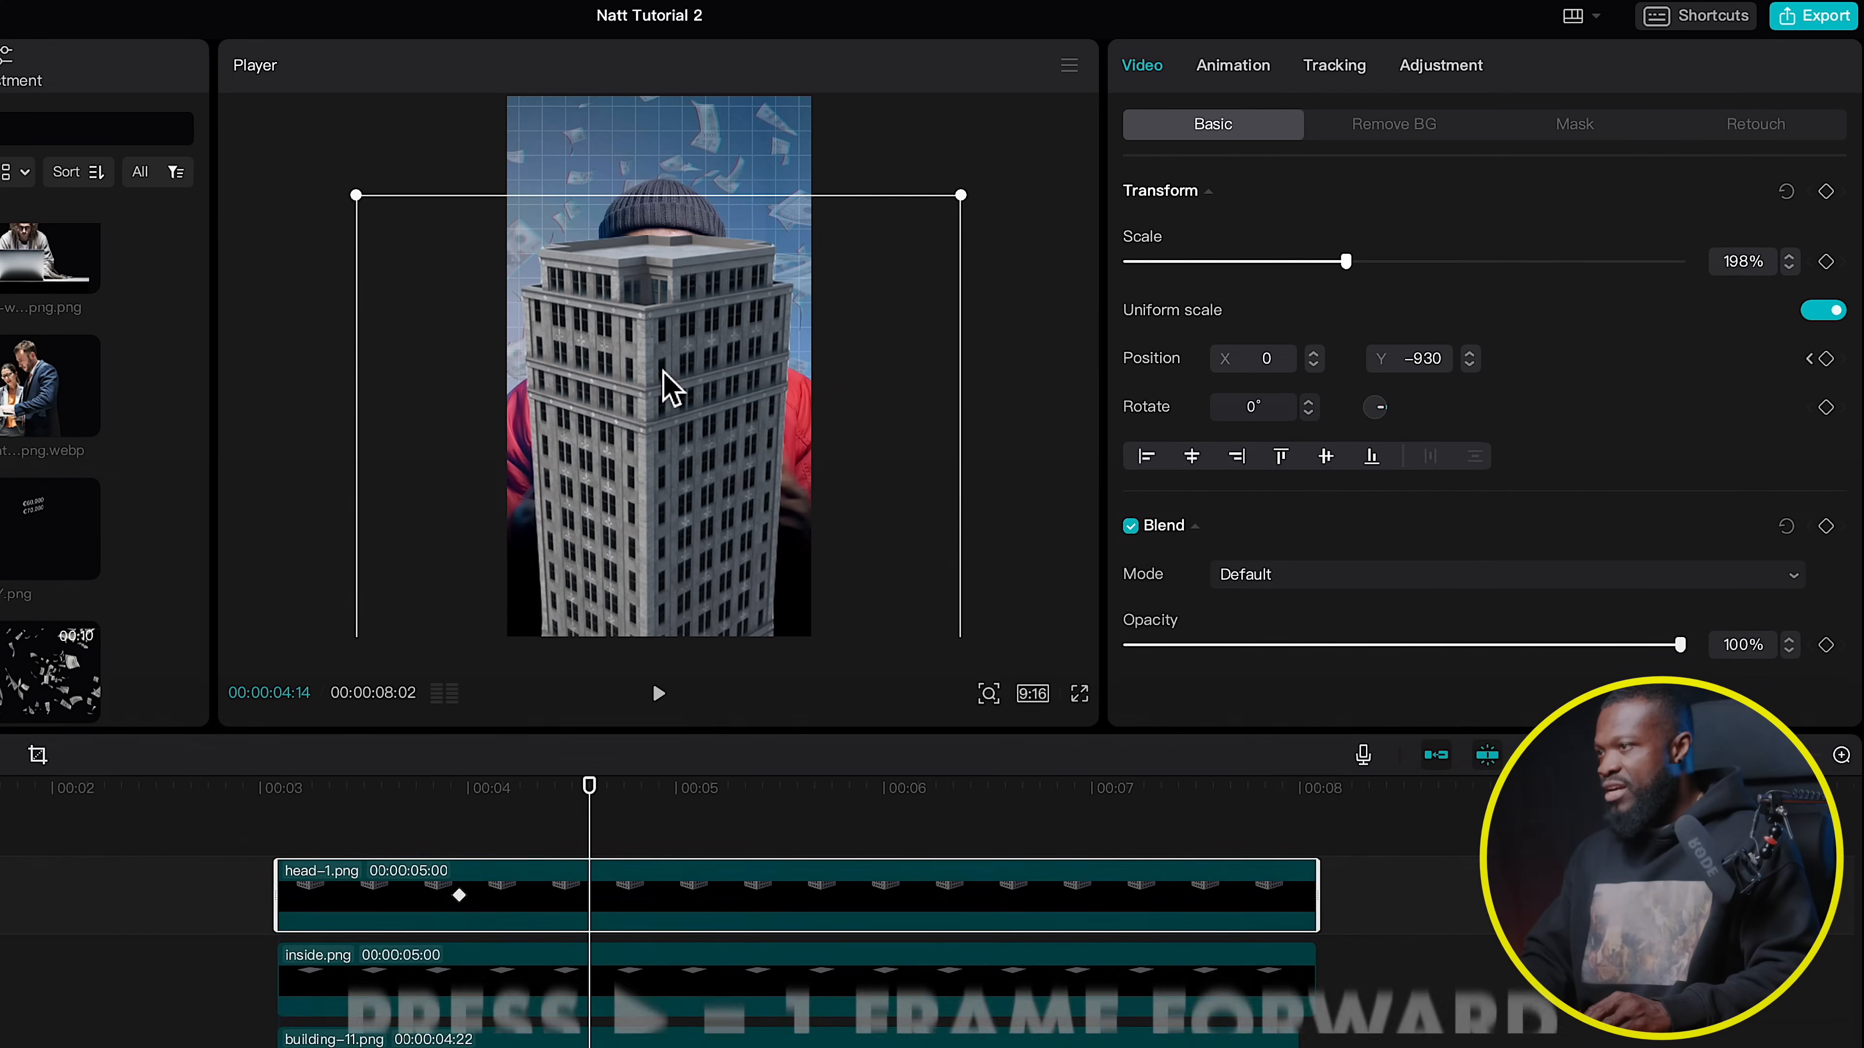
{"action": "left_click_drag", "start_coordinate": [665, 387], "coordinate": [658, 226]}
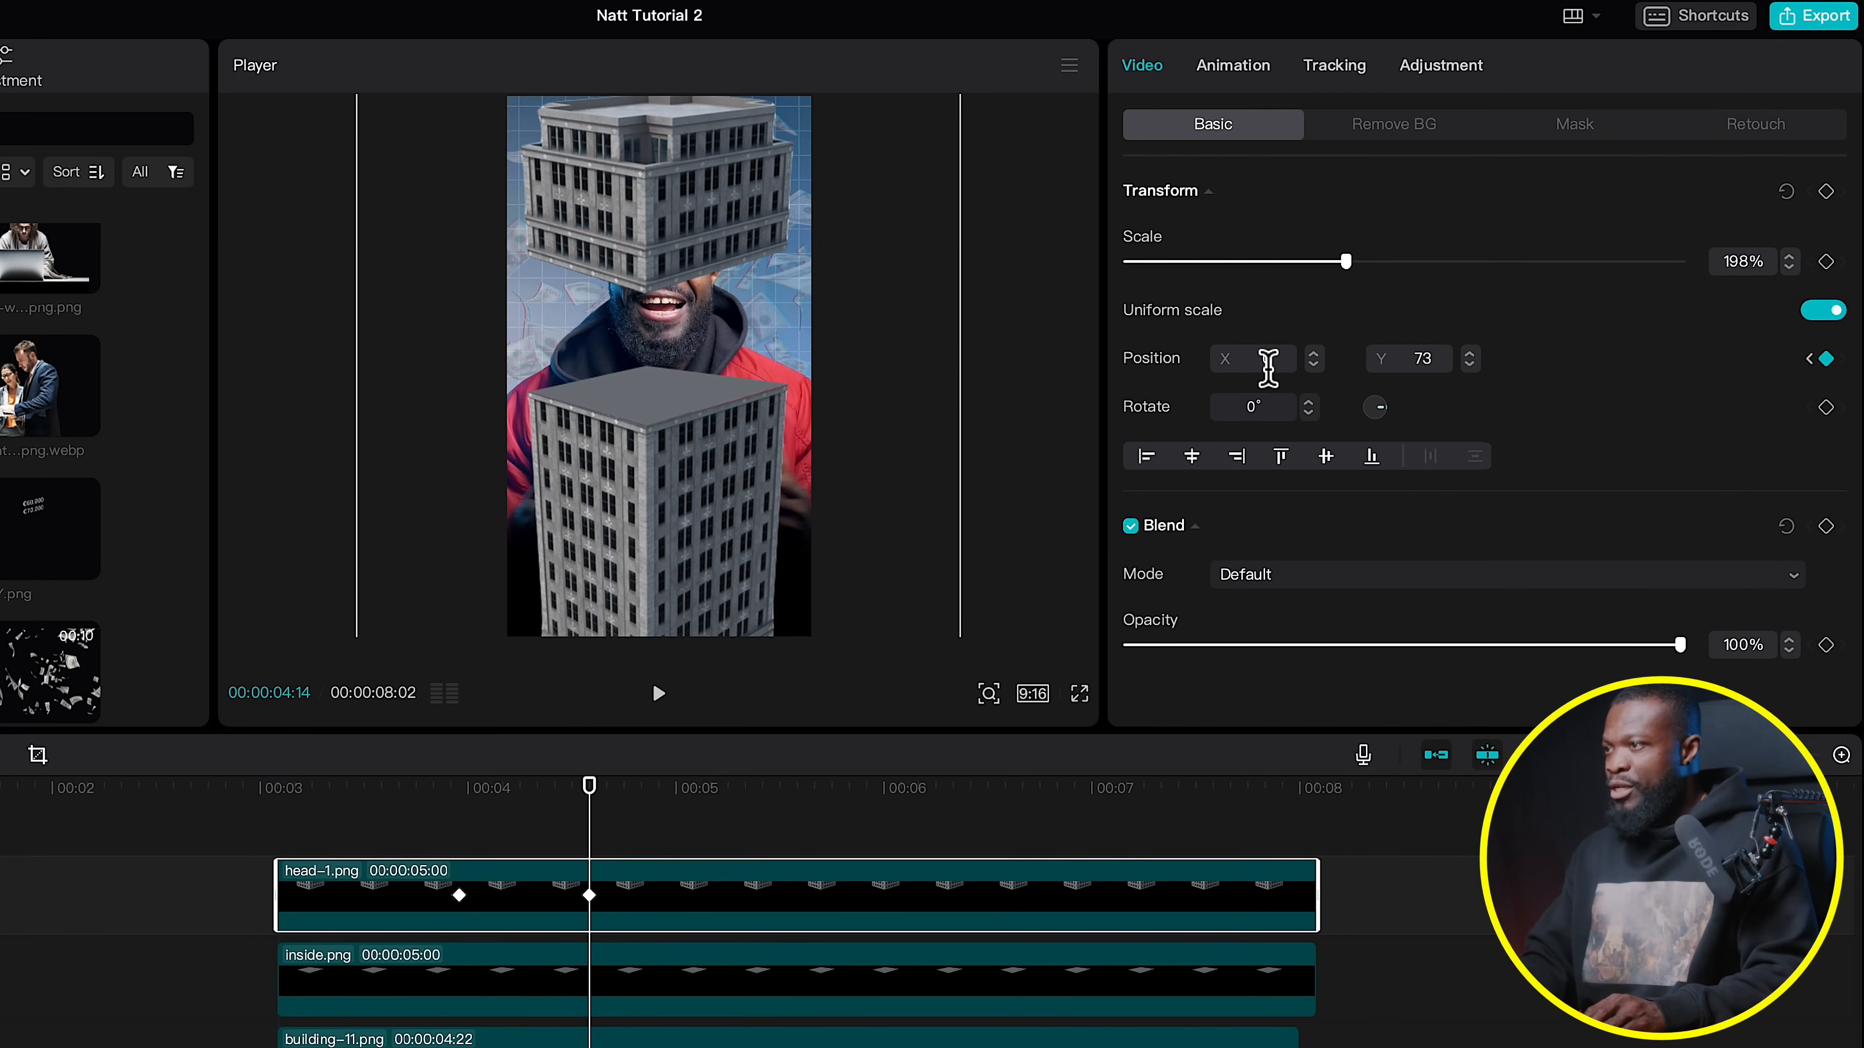
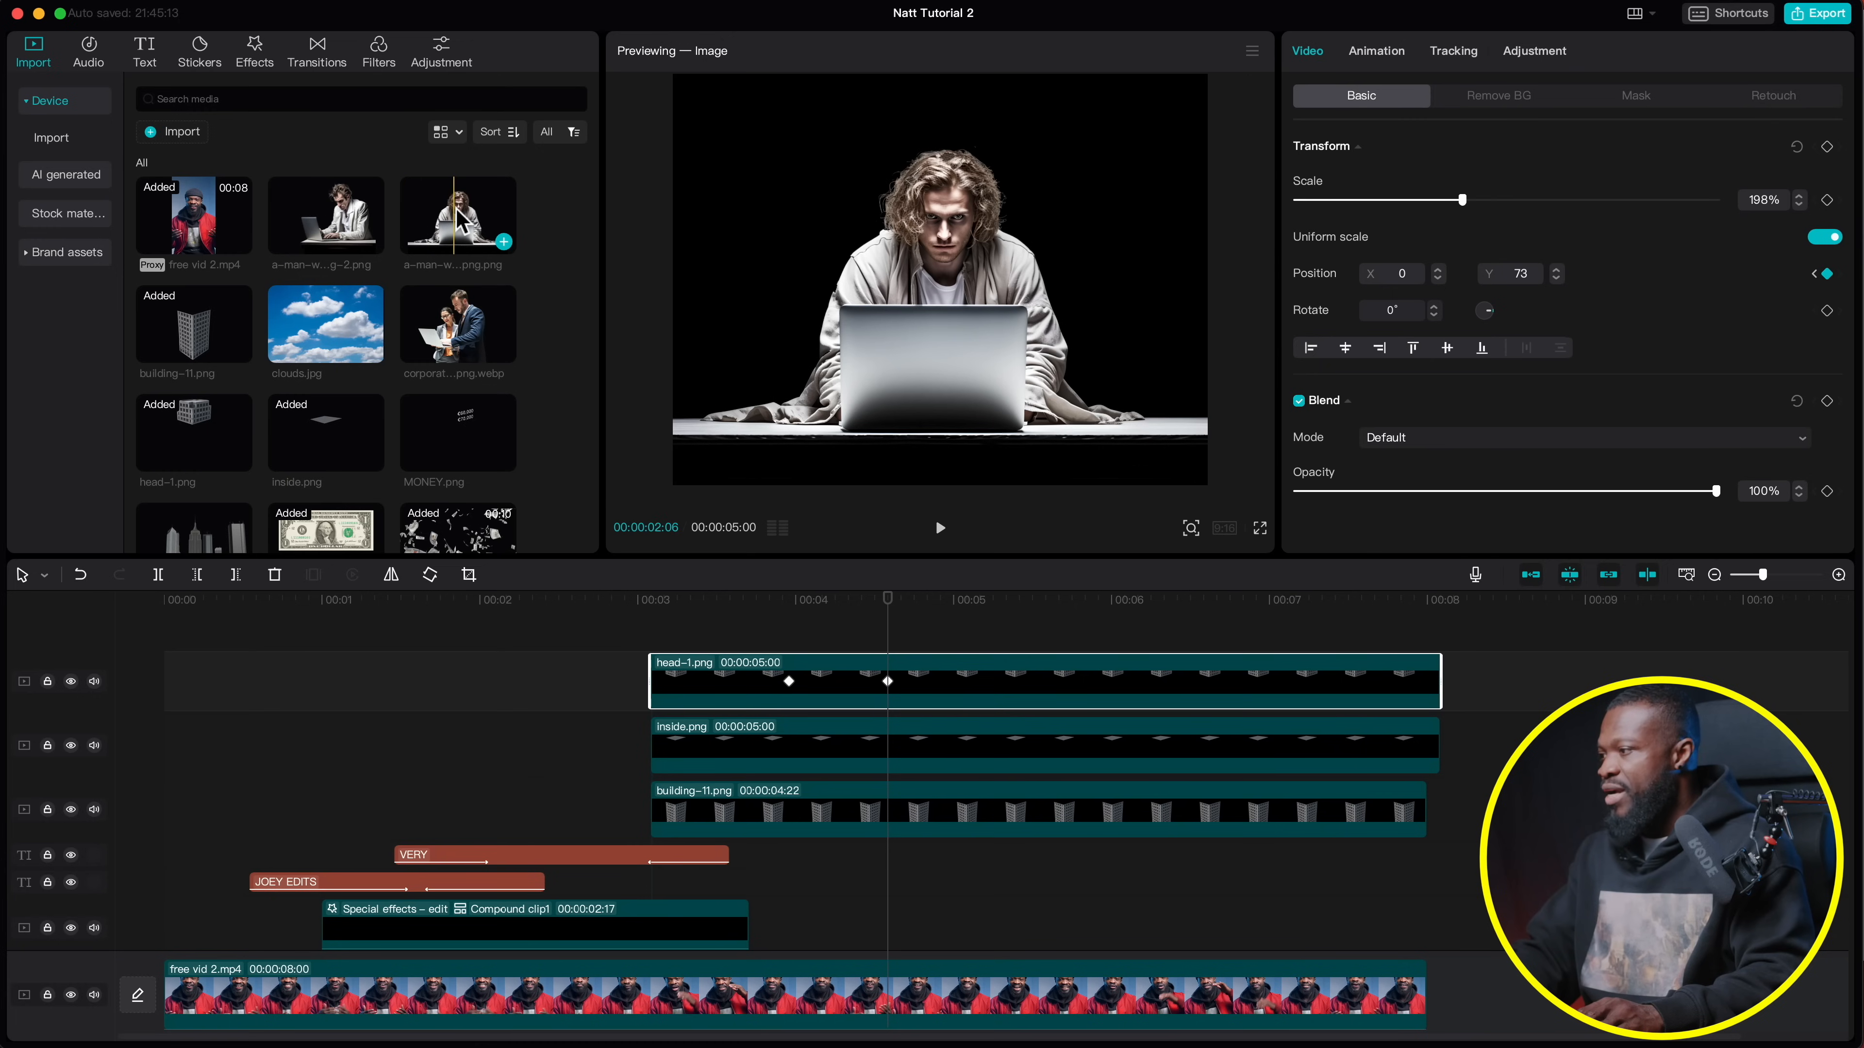
Add the front-facing laptop man image at the building clips' start and rearrange the layers so he sits below head-1.png and building-11.png
{"action": "left_click_drag", "start_coordinate": [456, 217], "coordinate": [658, 644]}
{"action": "left_click", "coordinate": [919, 326]}
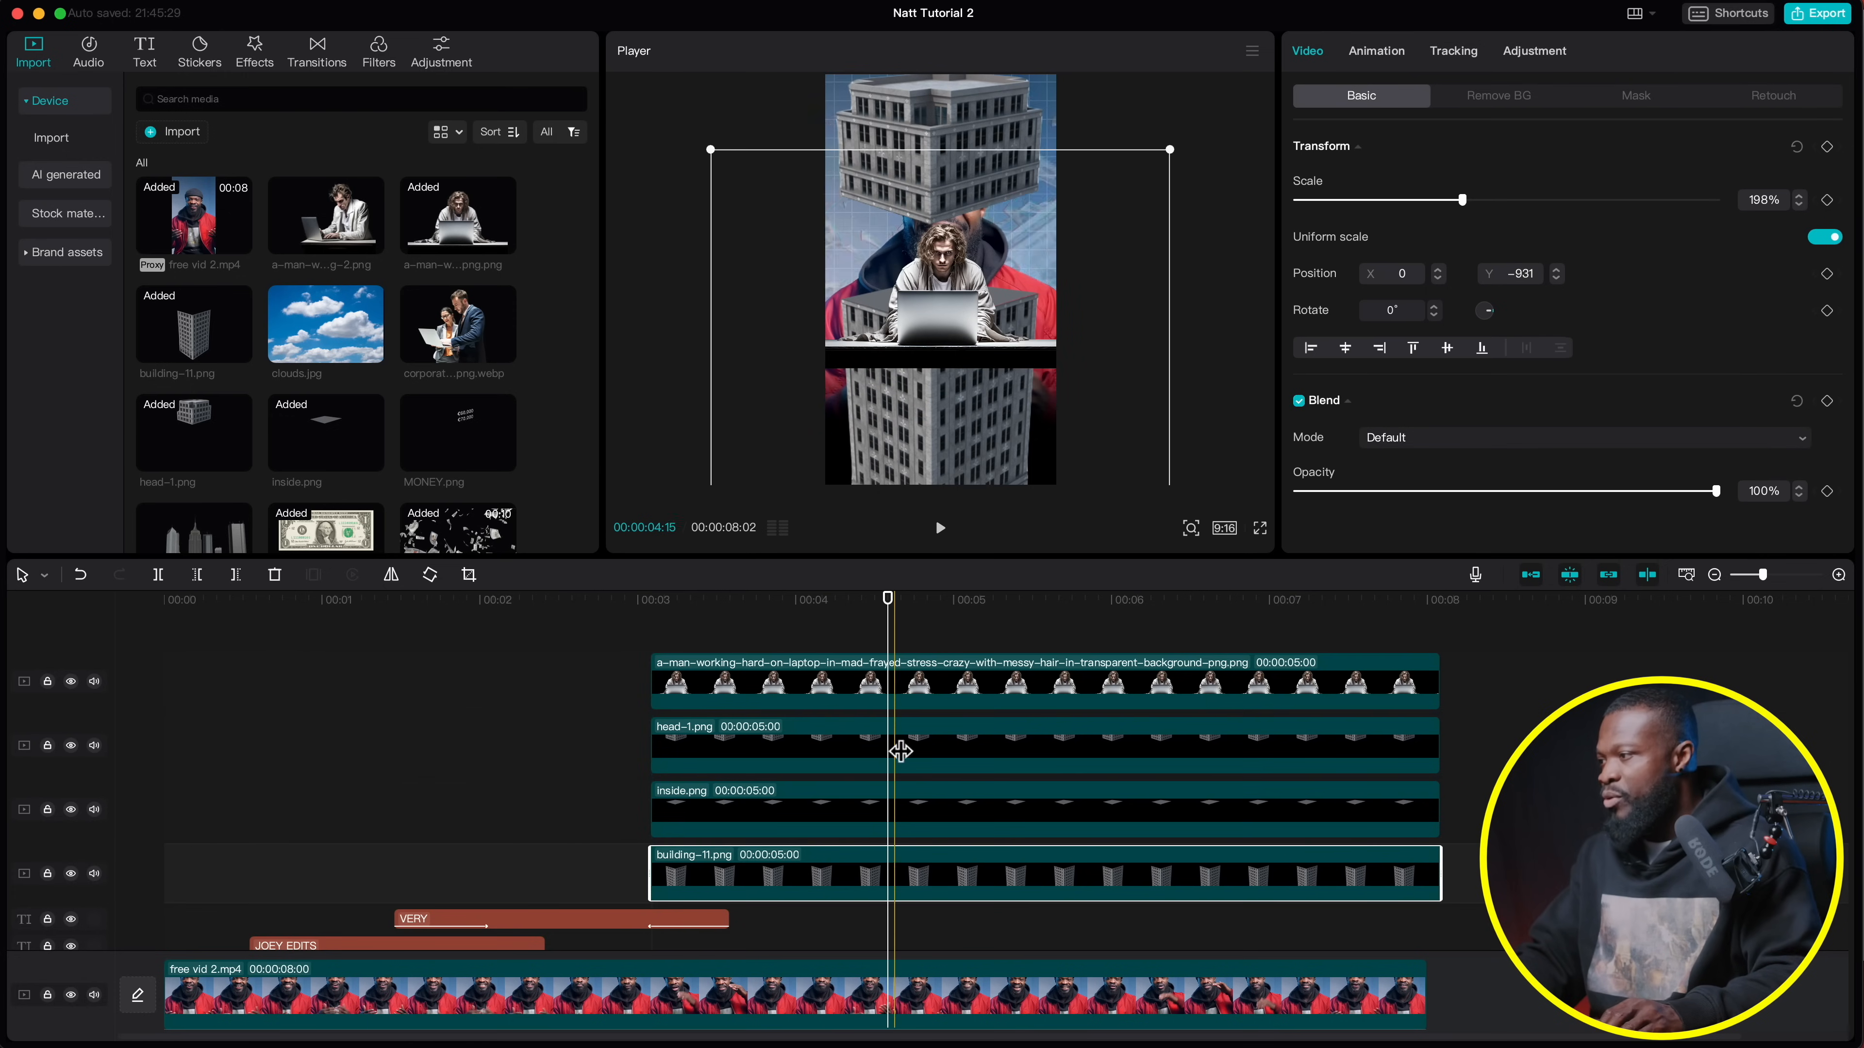
{"action": "left_click_drag", "start_coordinate": [820, 665], "coordinate": [855, 756]}
{"action": "left_click", "coordinate": [855, 817]}
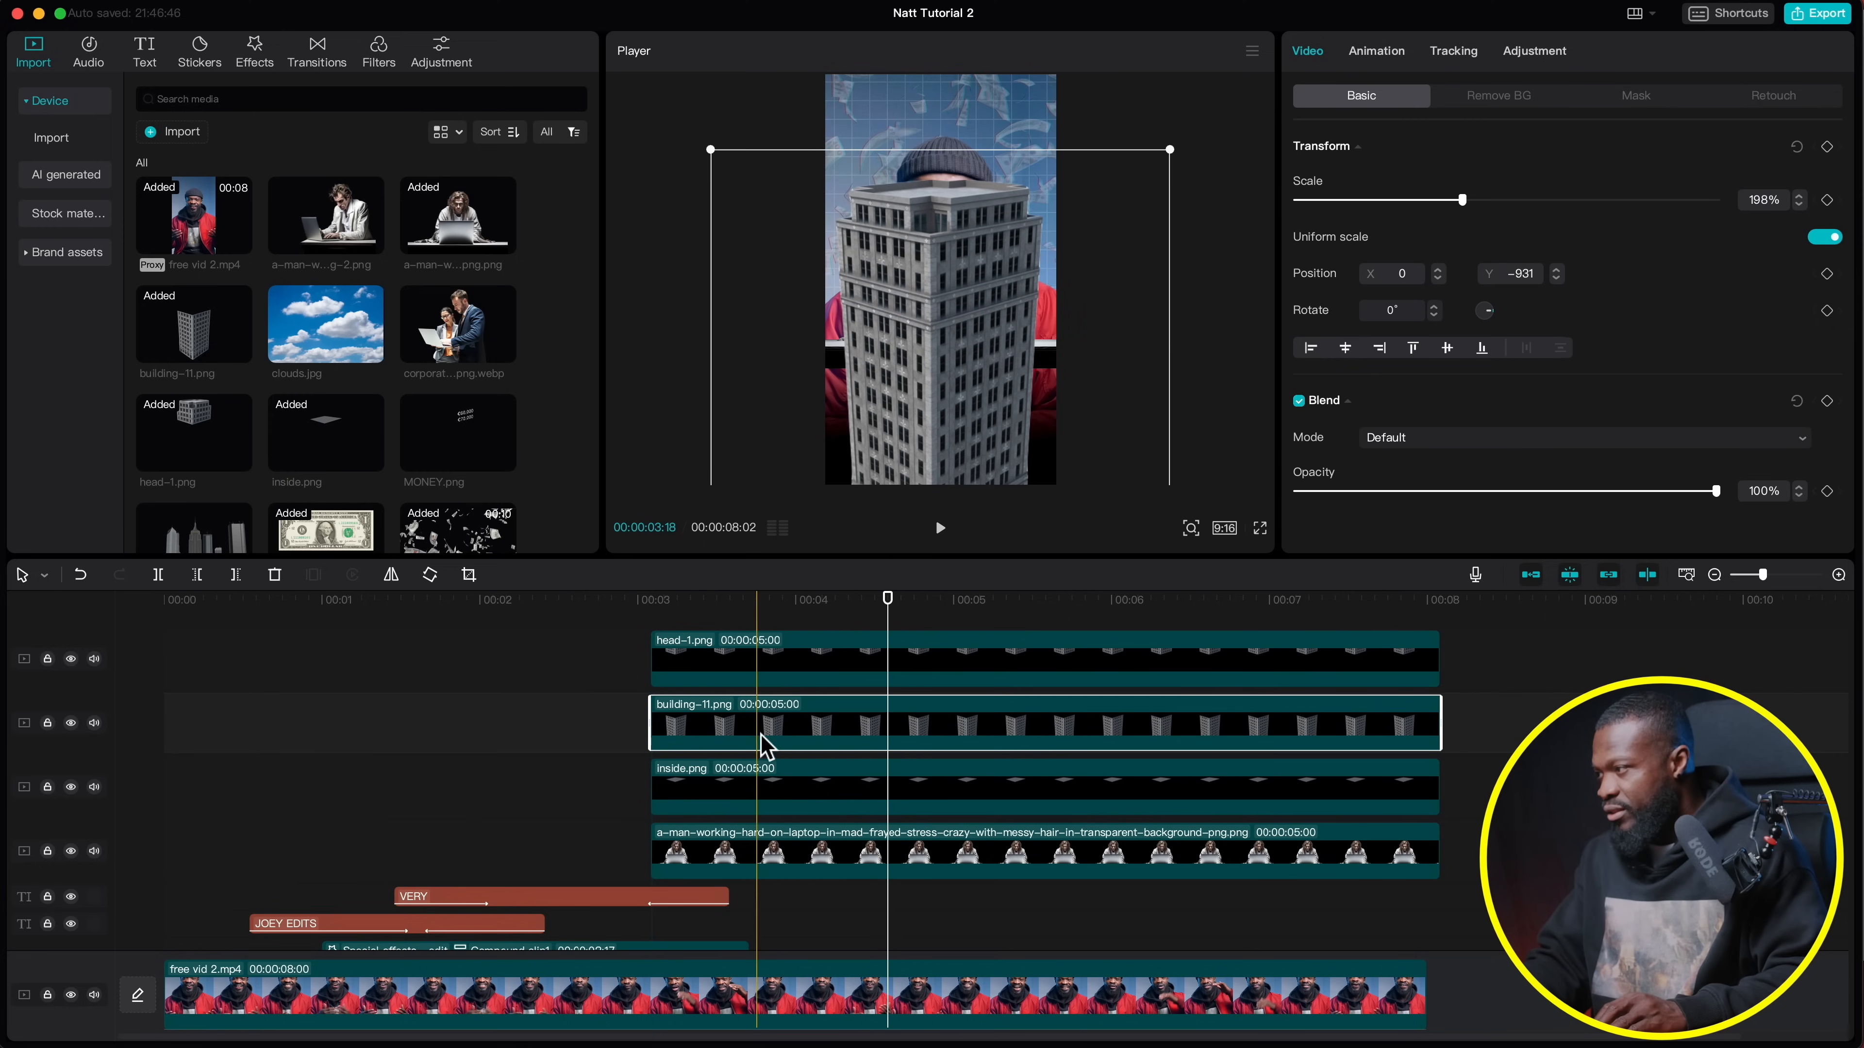
Move the inside.png clip beneath the laptop man's clip at a time when the building is open
{"action": "left_click", "coordinate": [959, 601]}
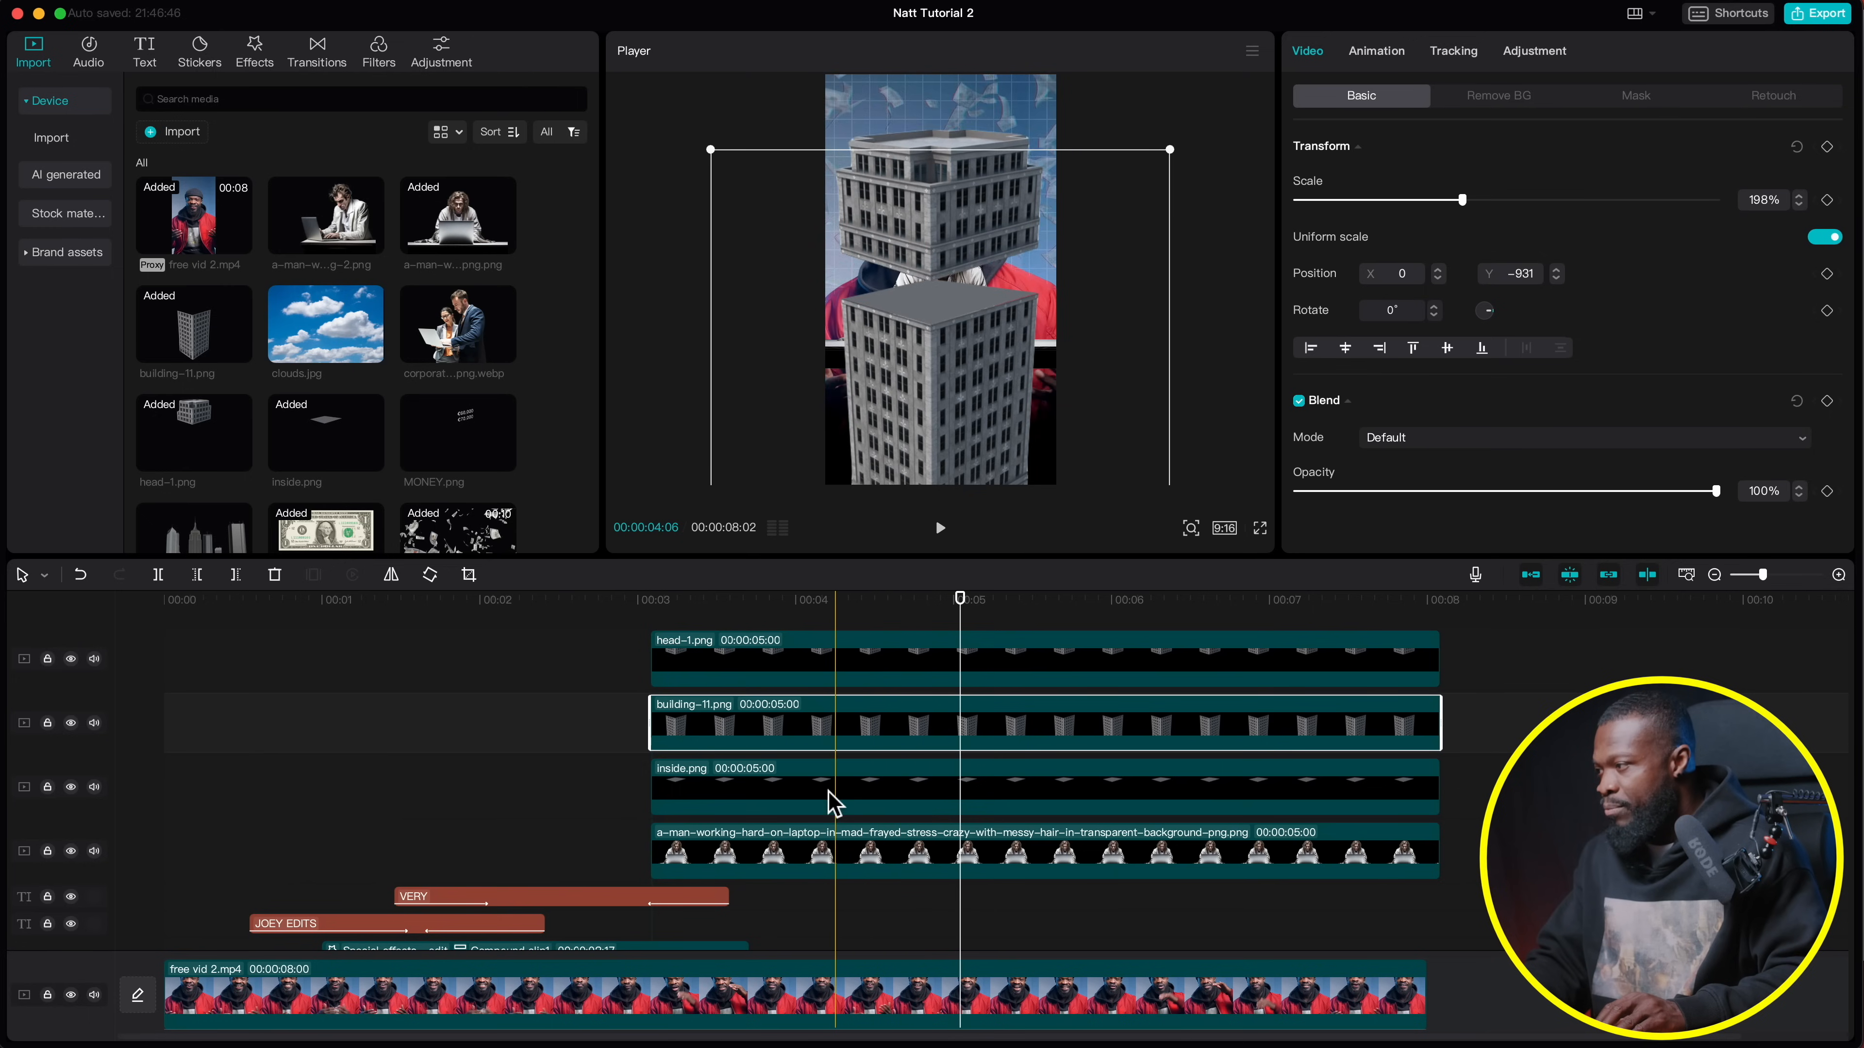
{"action": "left_click", "coordinate": [886, 795]}
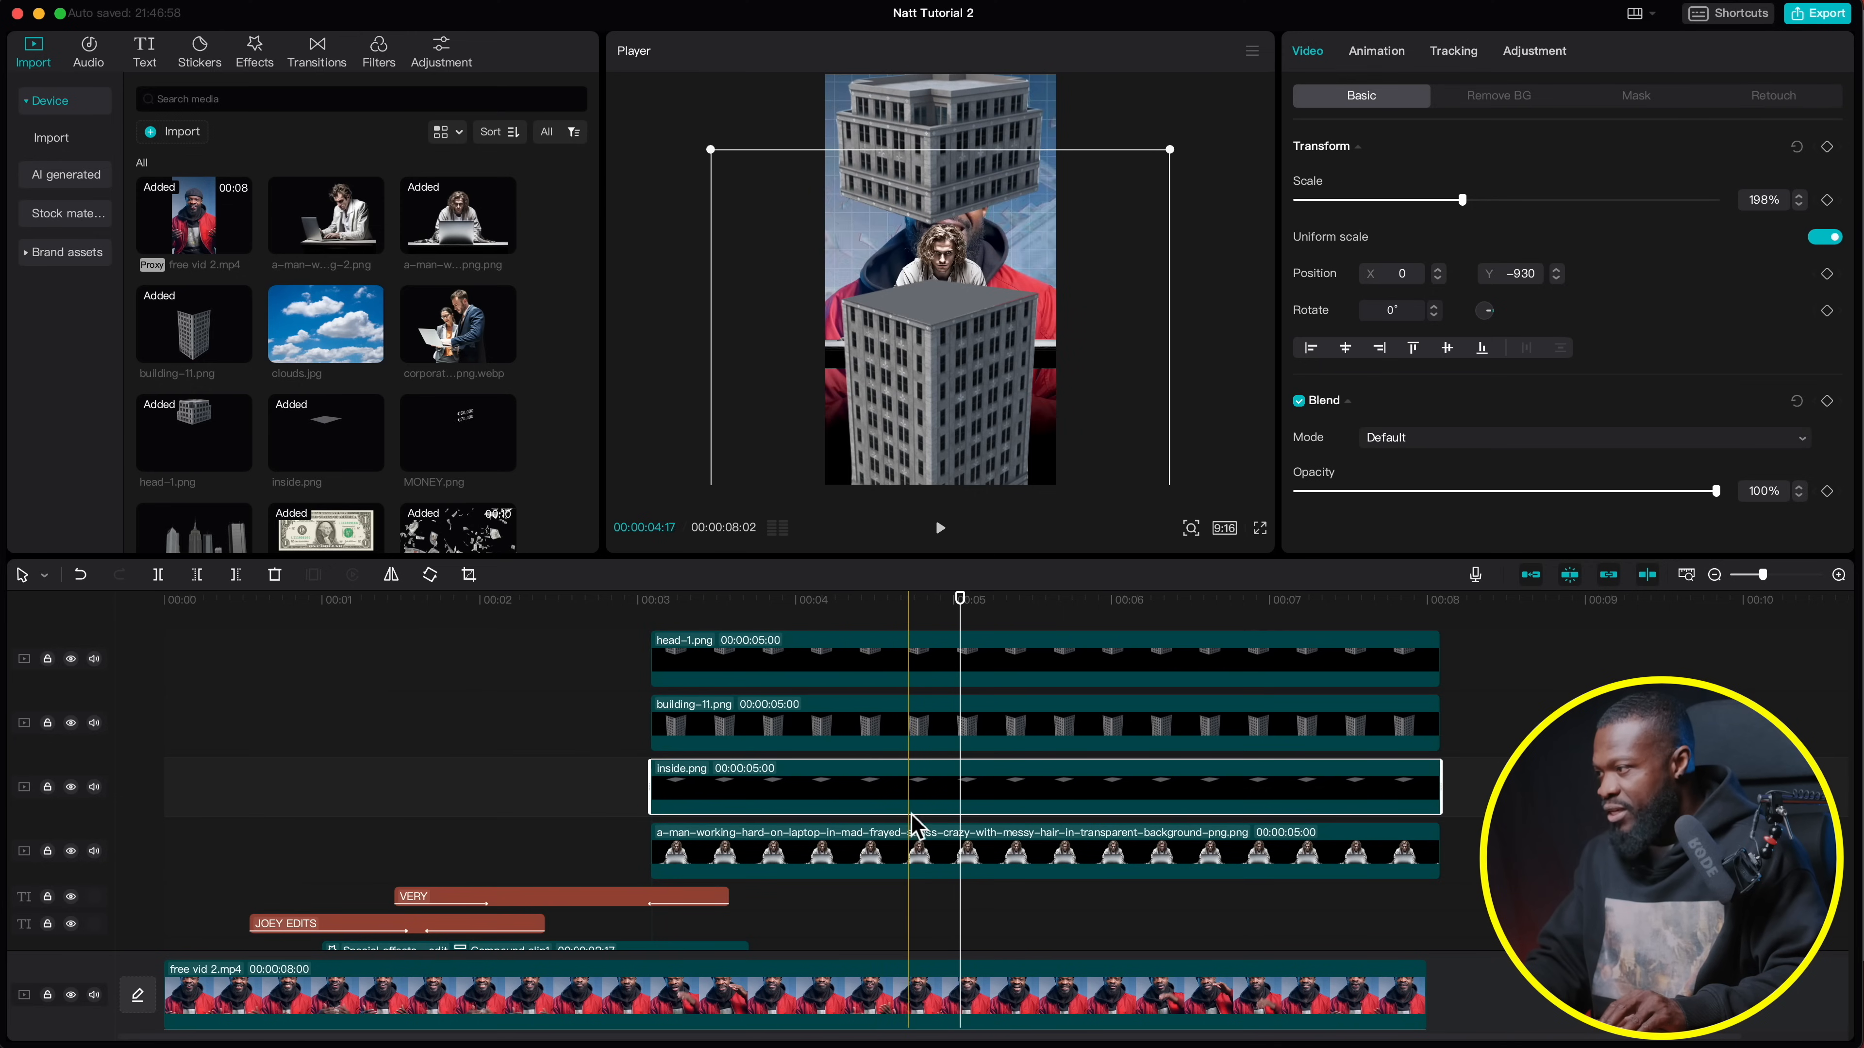
{"action": "left_click_drag", "start_coordinate": [883, 793], "coordinate": [906, 881]}
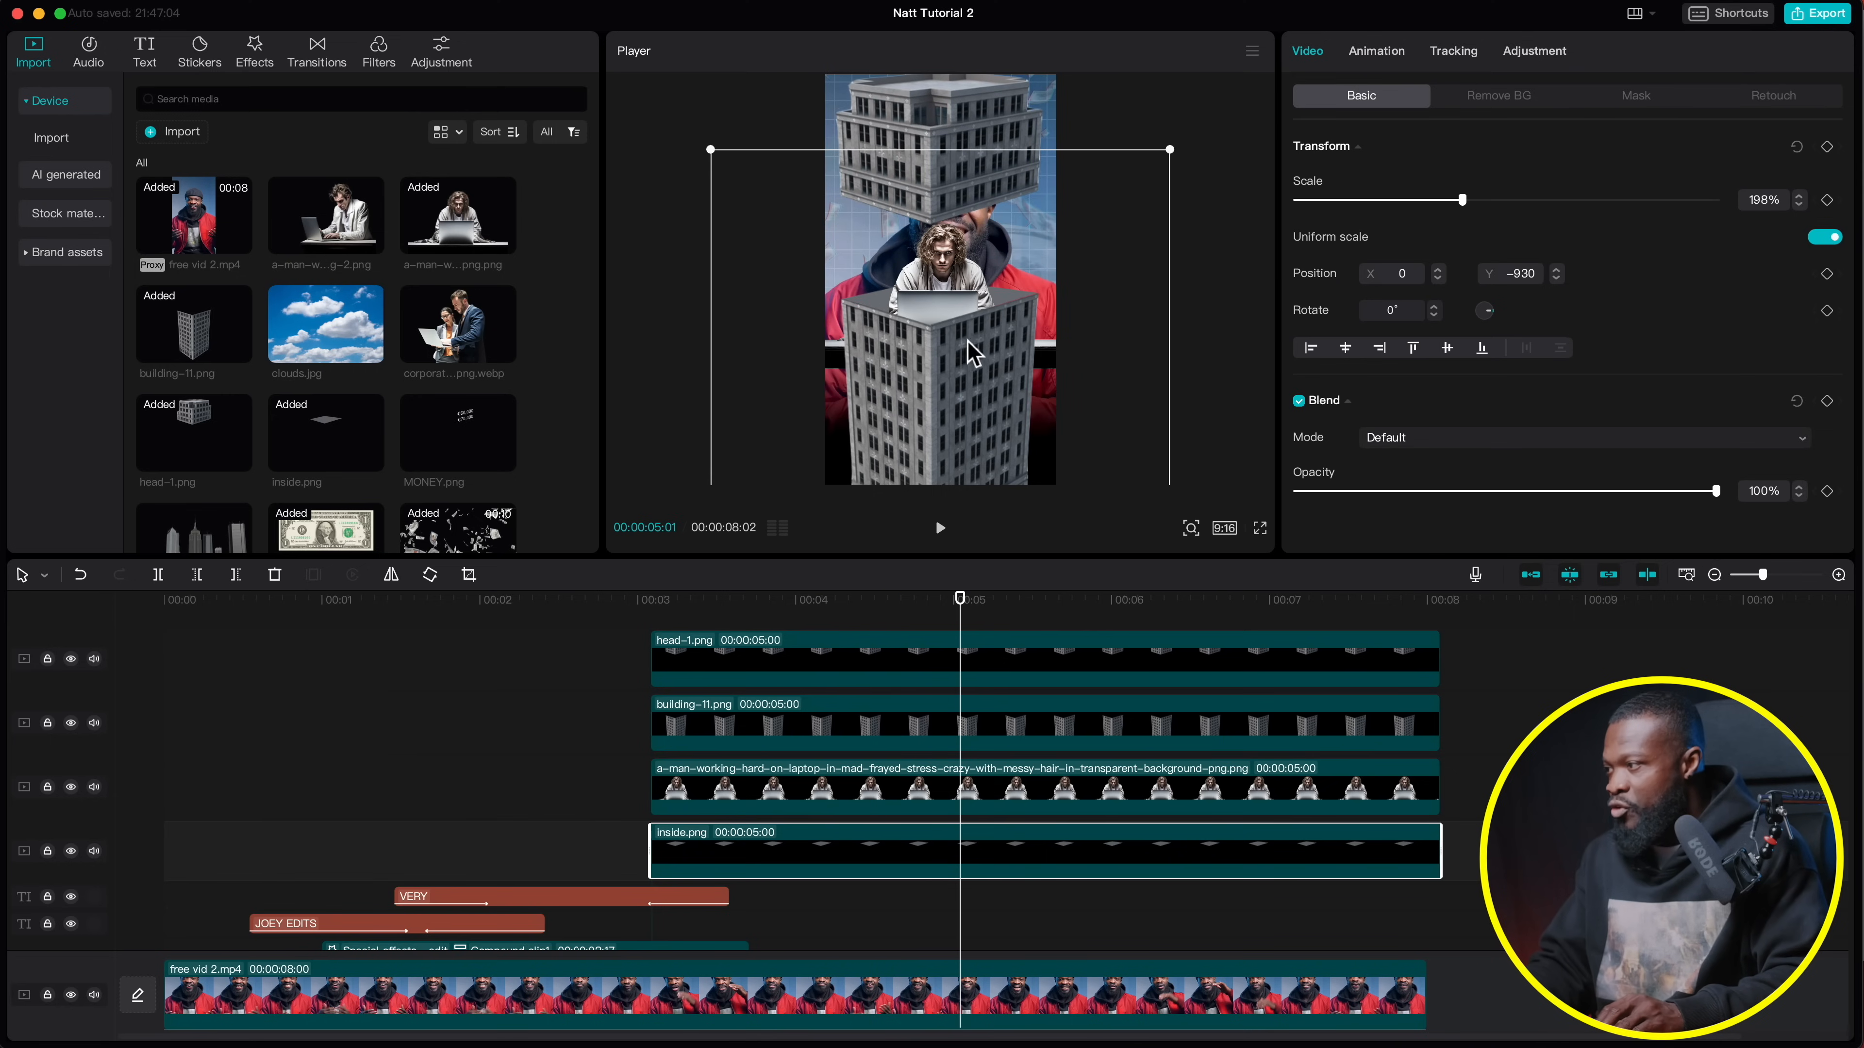
Scale the front-facing laptop man to 57% and place him inside the open building at X -63, Y -50
{"action": "left_click", "coordinate": [938, 803]}
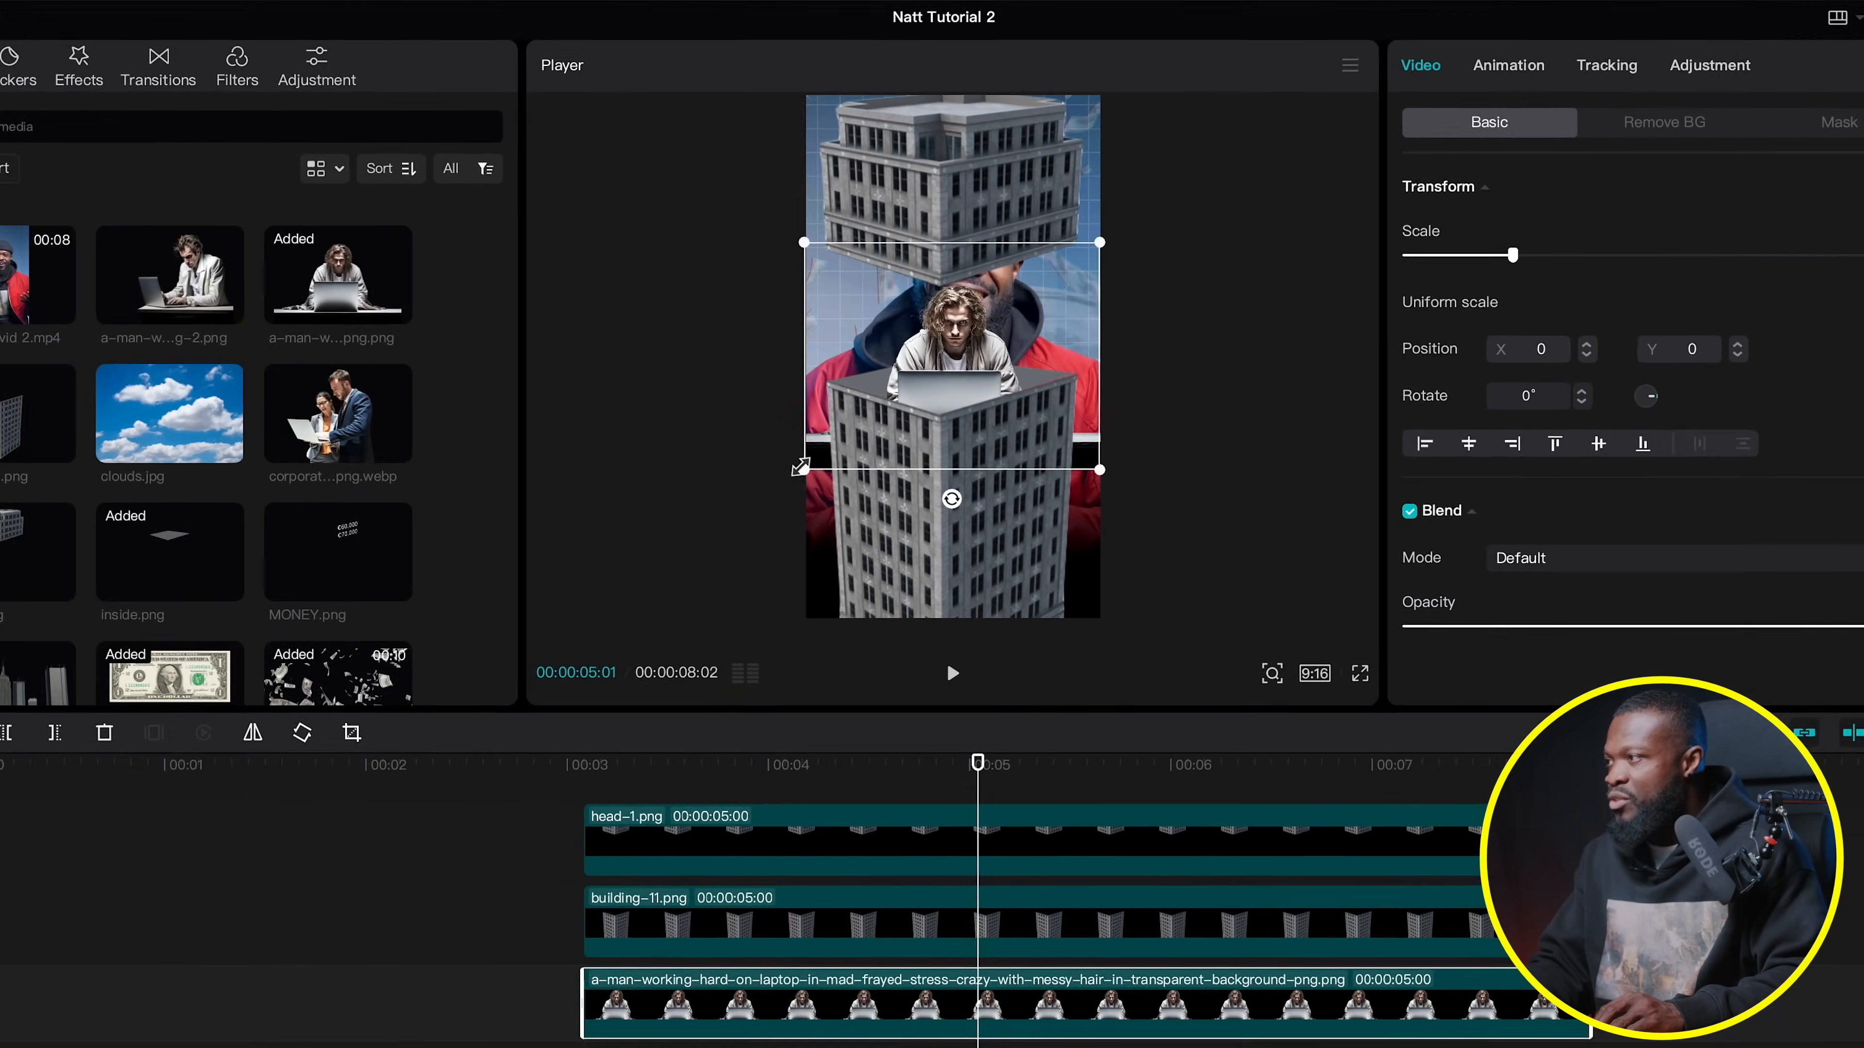
{"action": "left_click_drag", "start_coordinate": [824, 368], "coordinate": [892, 342]}
{"action": "left_click_drag", "start_coordinate": [889, 450], "coordinate": [902, 442]}
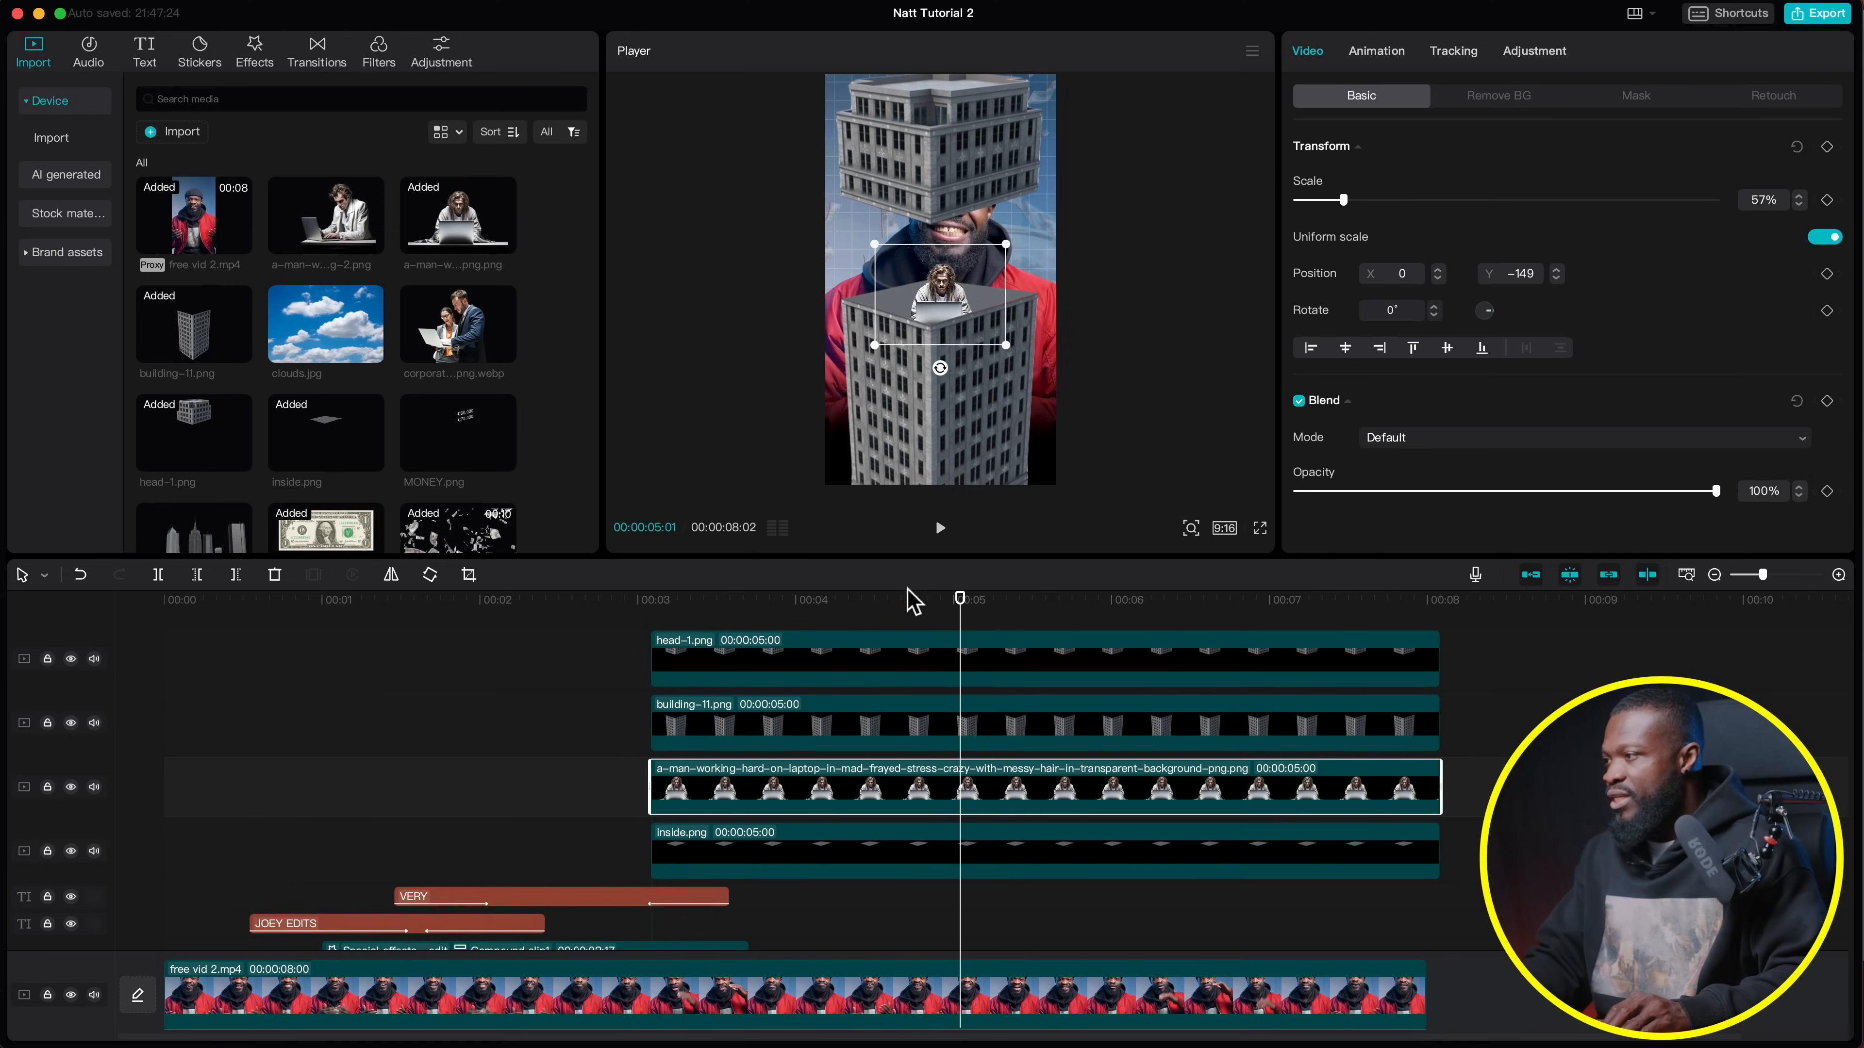
{"action": "left_click", "coordinate": [912, 603]}
{"action": "left_click_drag", "start_coordinate": [929, 289], "coordinate": [924, 281]}
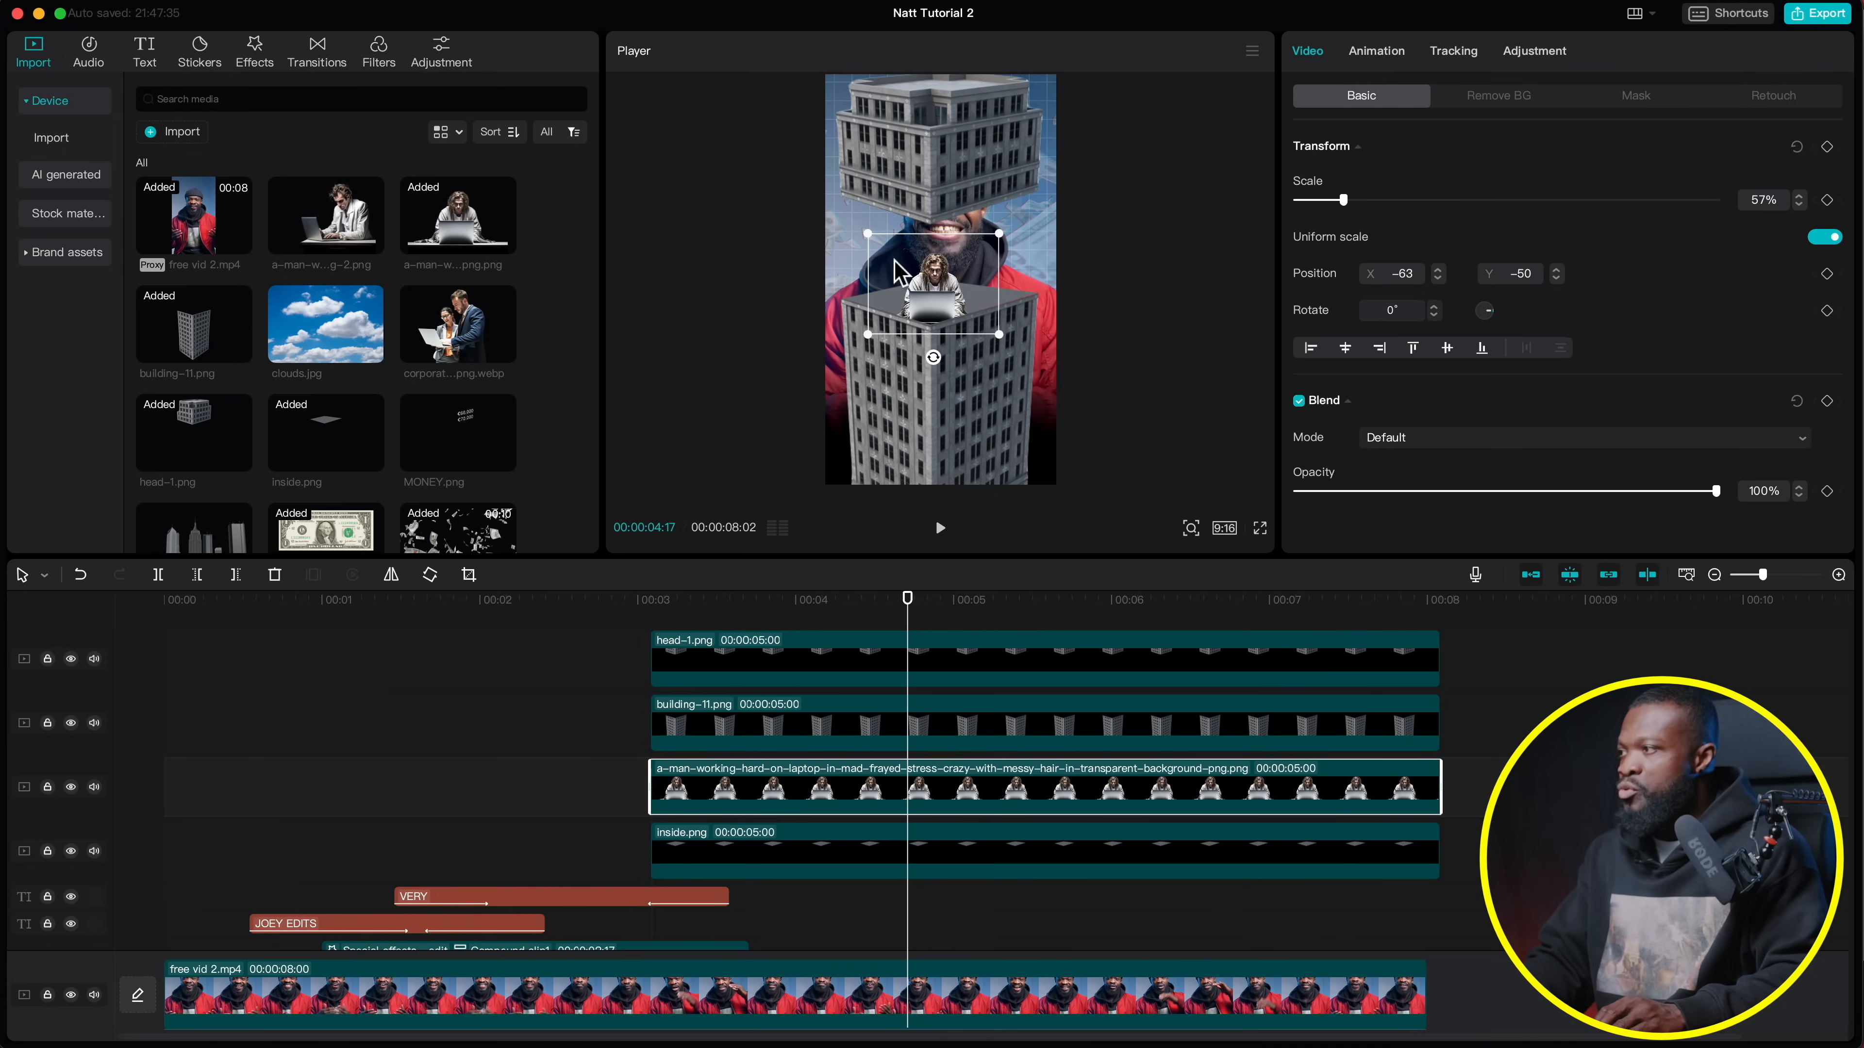
Add the side-facing laptop man image between the first man and inside.png, scaled to 43% at X -664, Y 0
{"action": "left_click", "coordinate": [333, 217]}
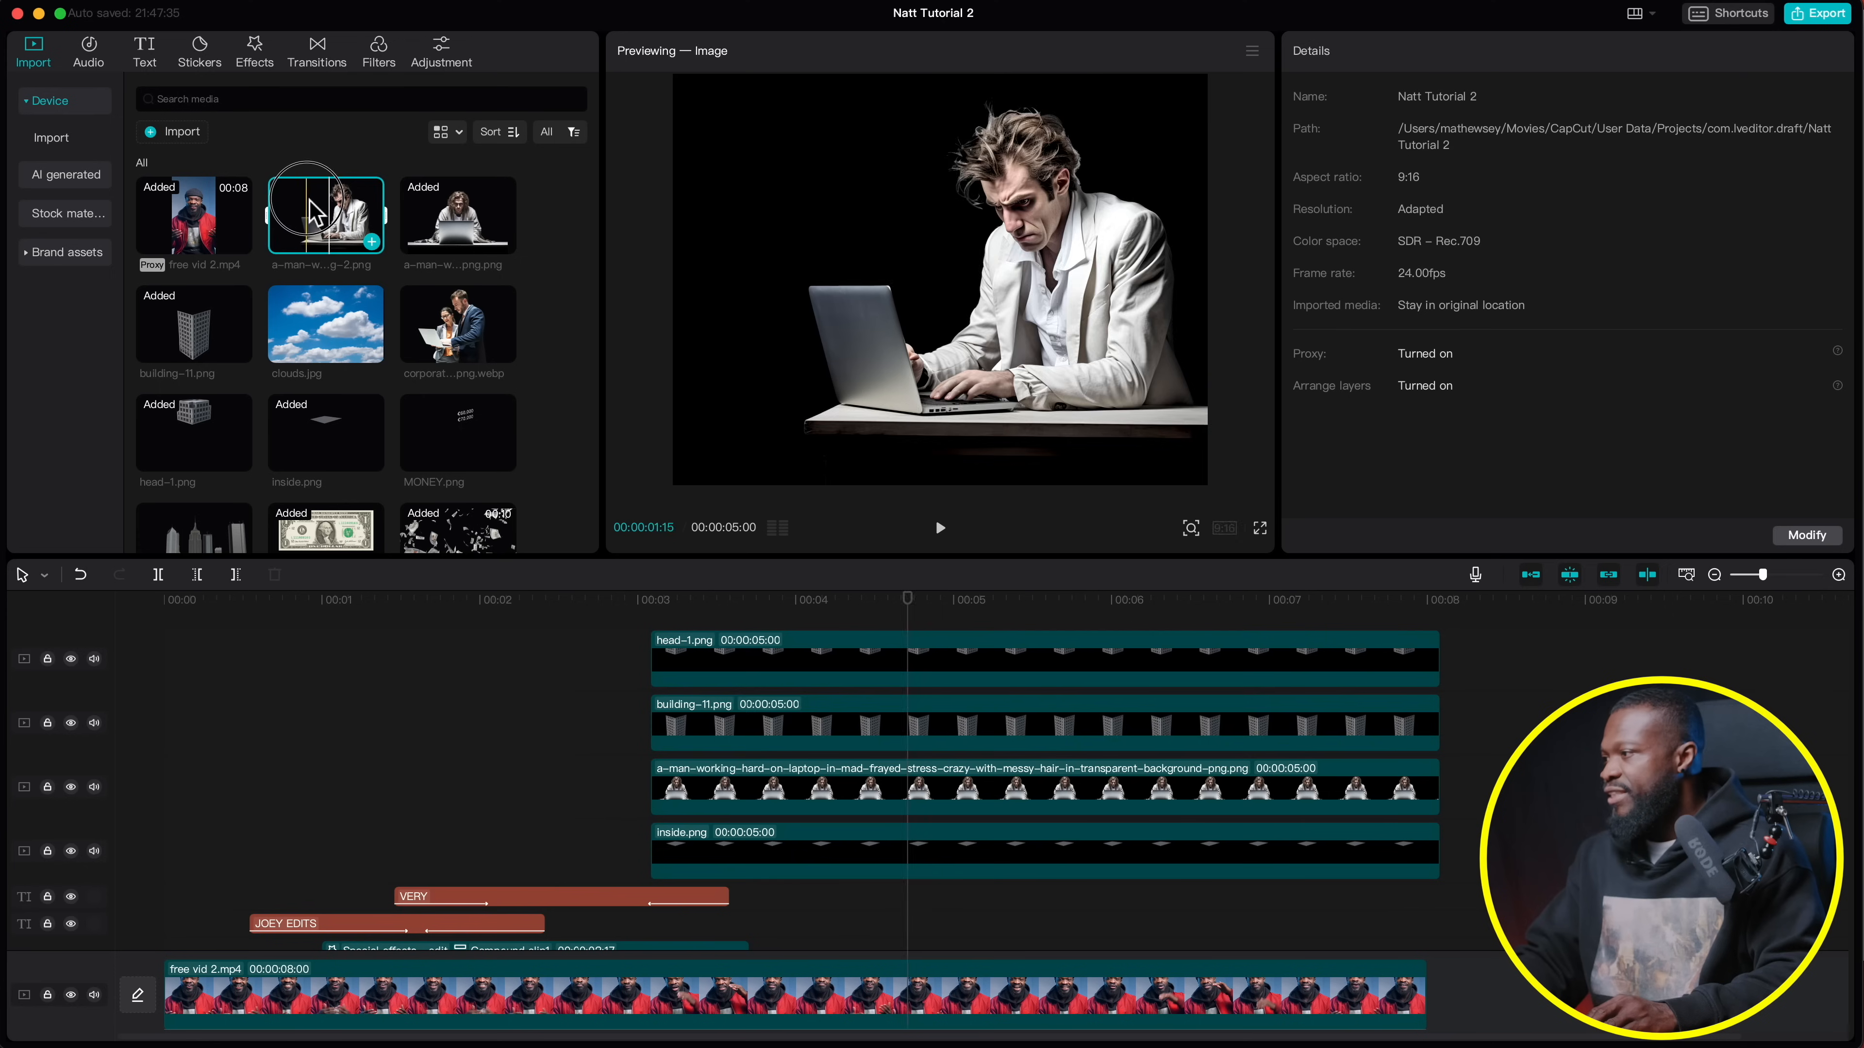
{"action": "left_click_drag", "start_coordinate": [312, 213], "coordinate": [651, 831]}
{"action": "left_click_drag", "start_coordinate": [735, 664], "coordinate": [740, 909]}
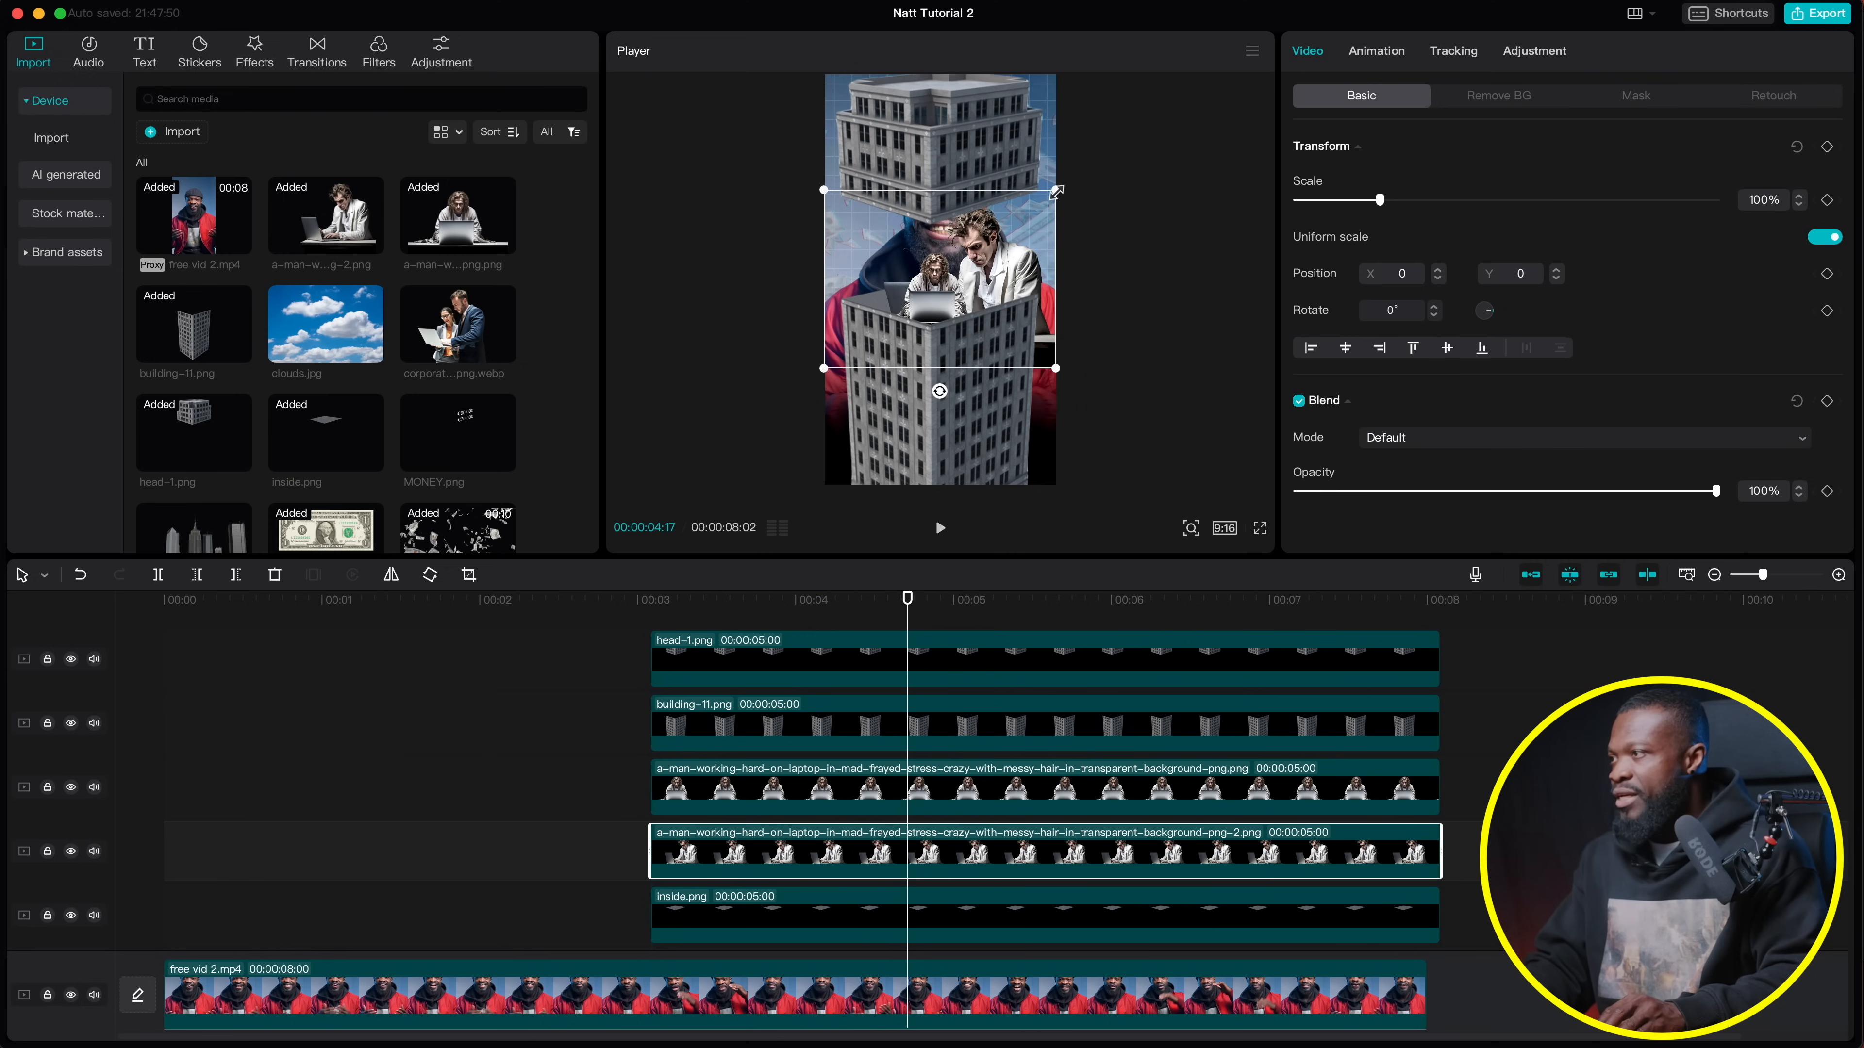
{"action": "left_click_drag", "start_coordinate": [1055, 190], "coordinate": [913, 245]}
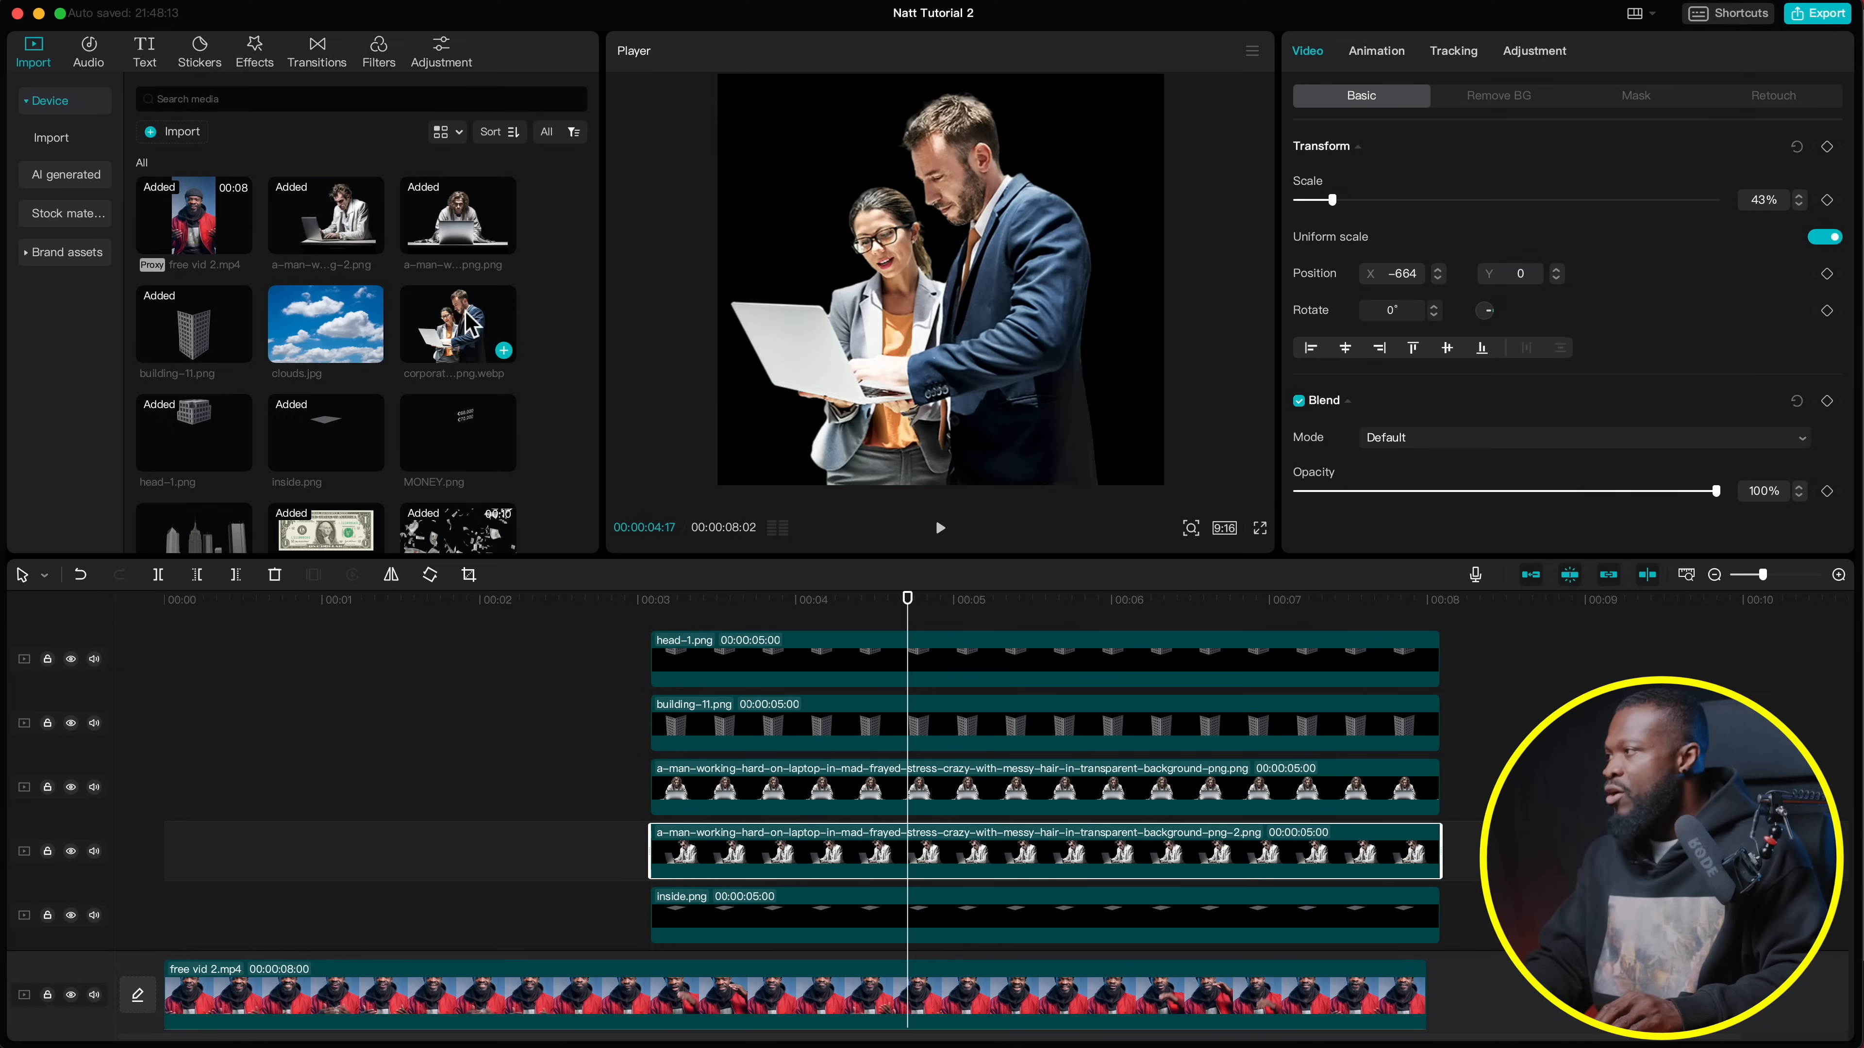
Add the corporate office workers image between the two laptop men's clips, mirror it, and scale it to 33% at X 465, Y 0
{"action": "left_click_drag", "start_coordinate": [460, 321], "coordinate": [756, 855]}
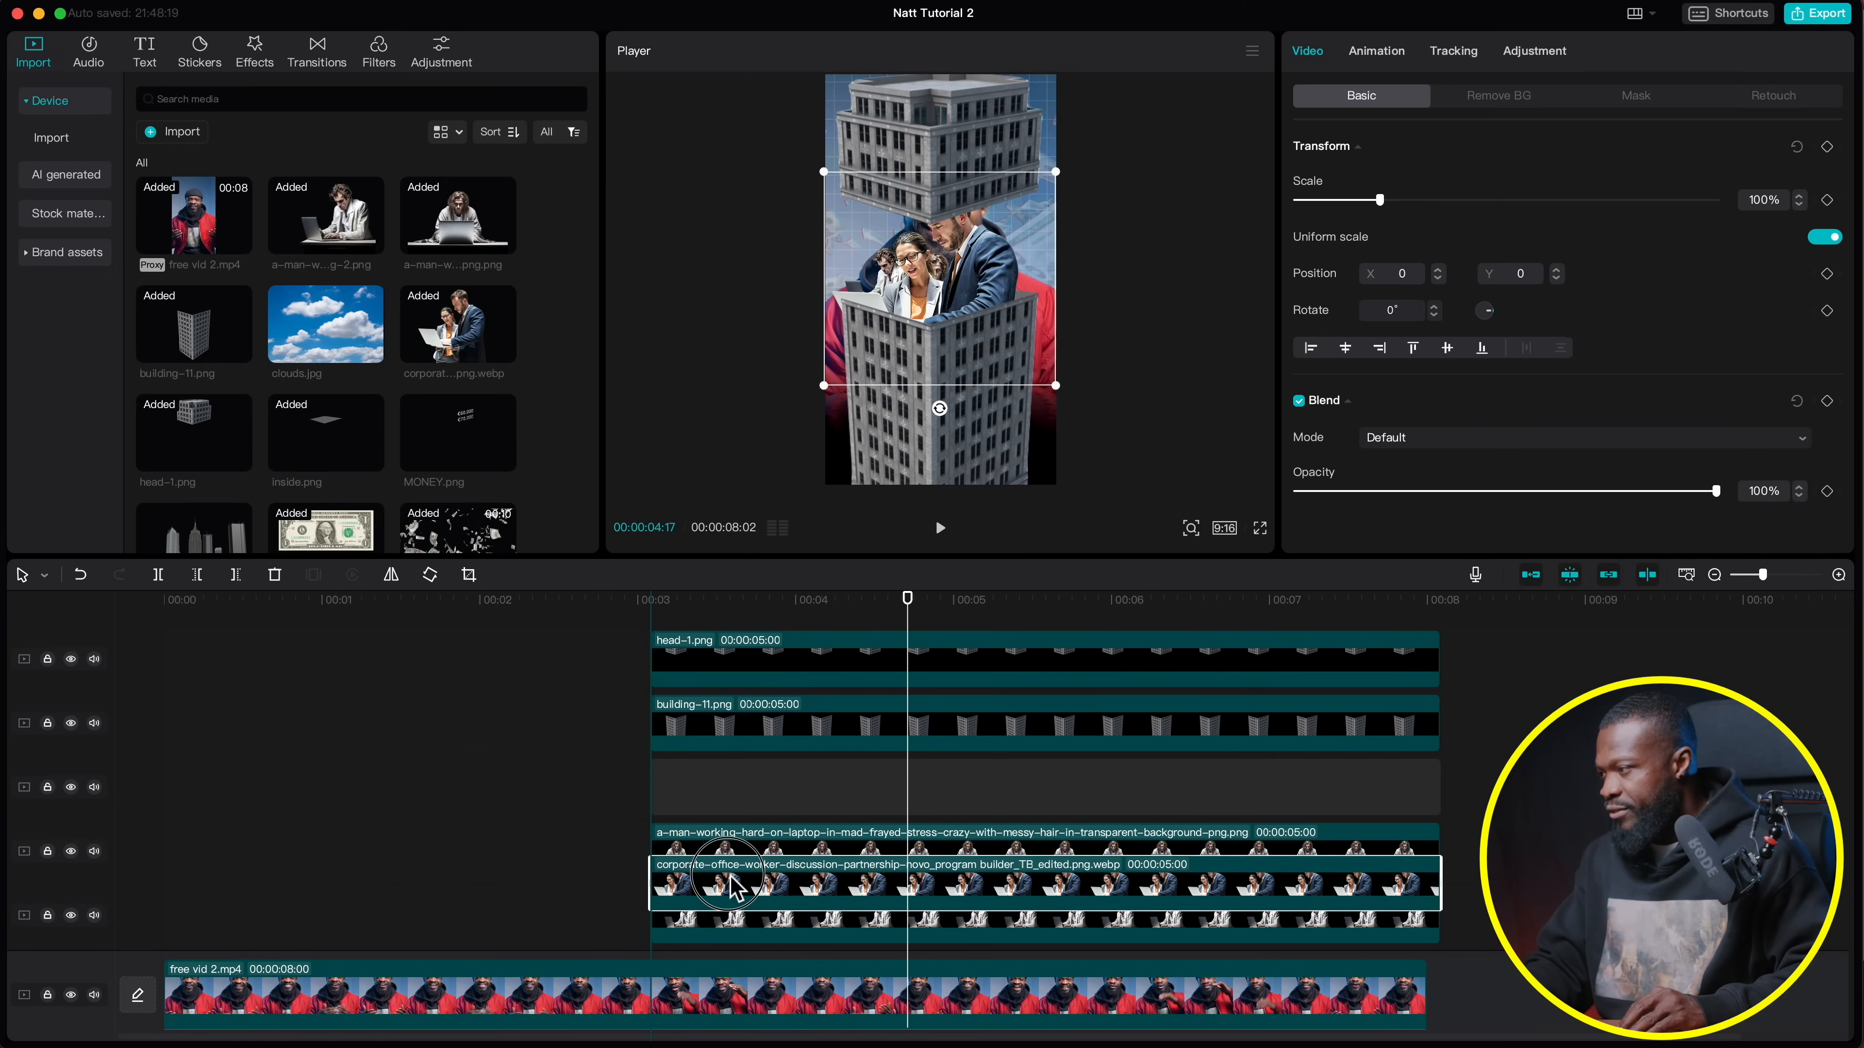
{"action": "left_click_drag", "start_coordinate": [825, 382], "coordinate": [986, 281]}
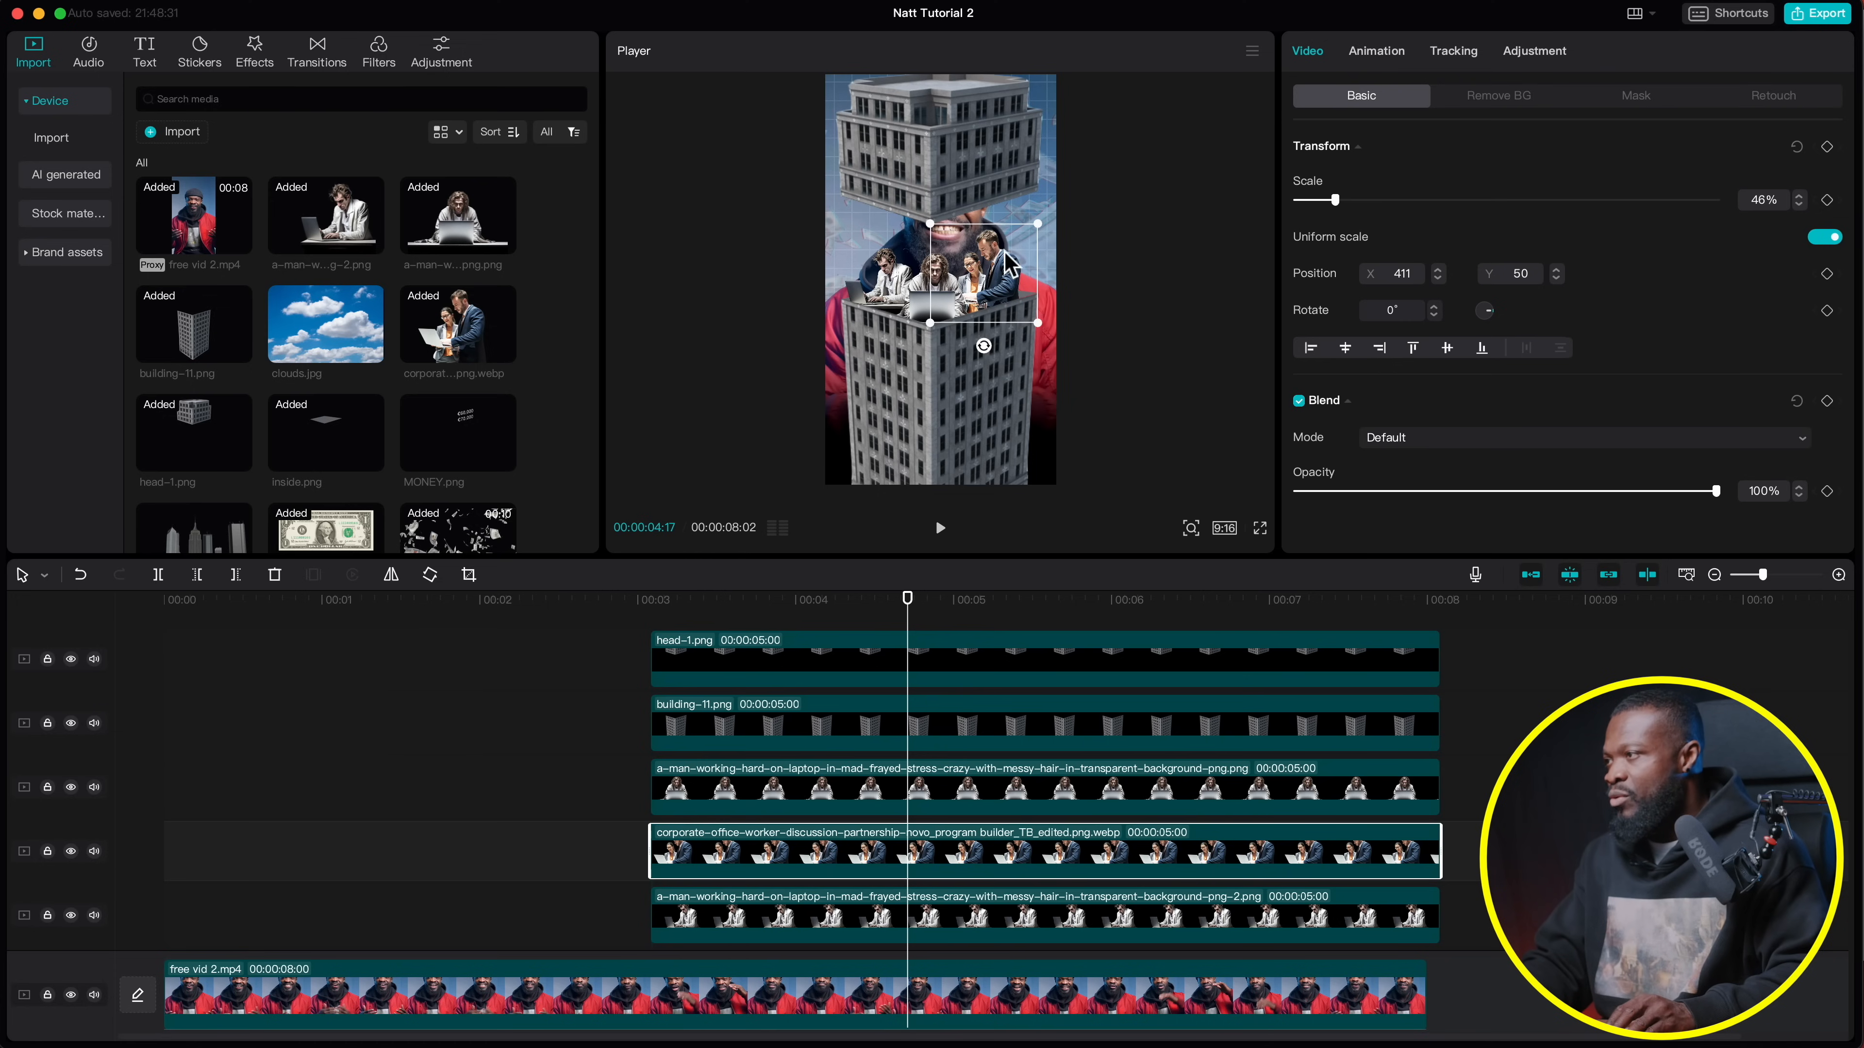
{"action": "left_click", "coordinate": [392, 576]}
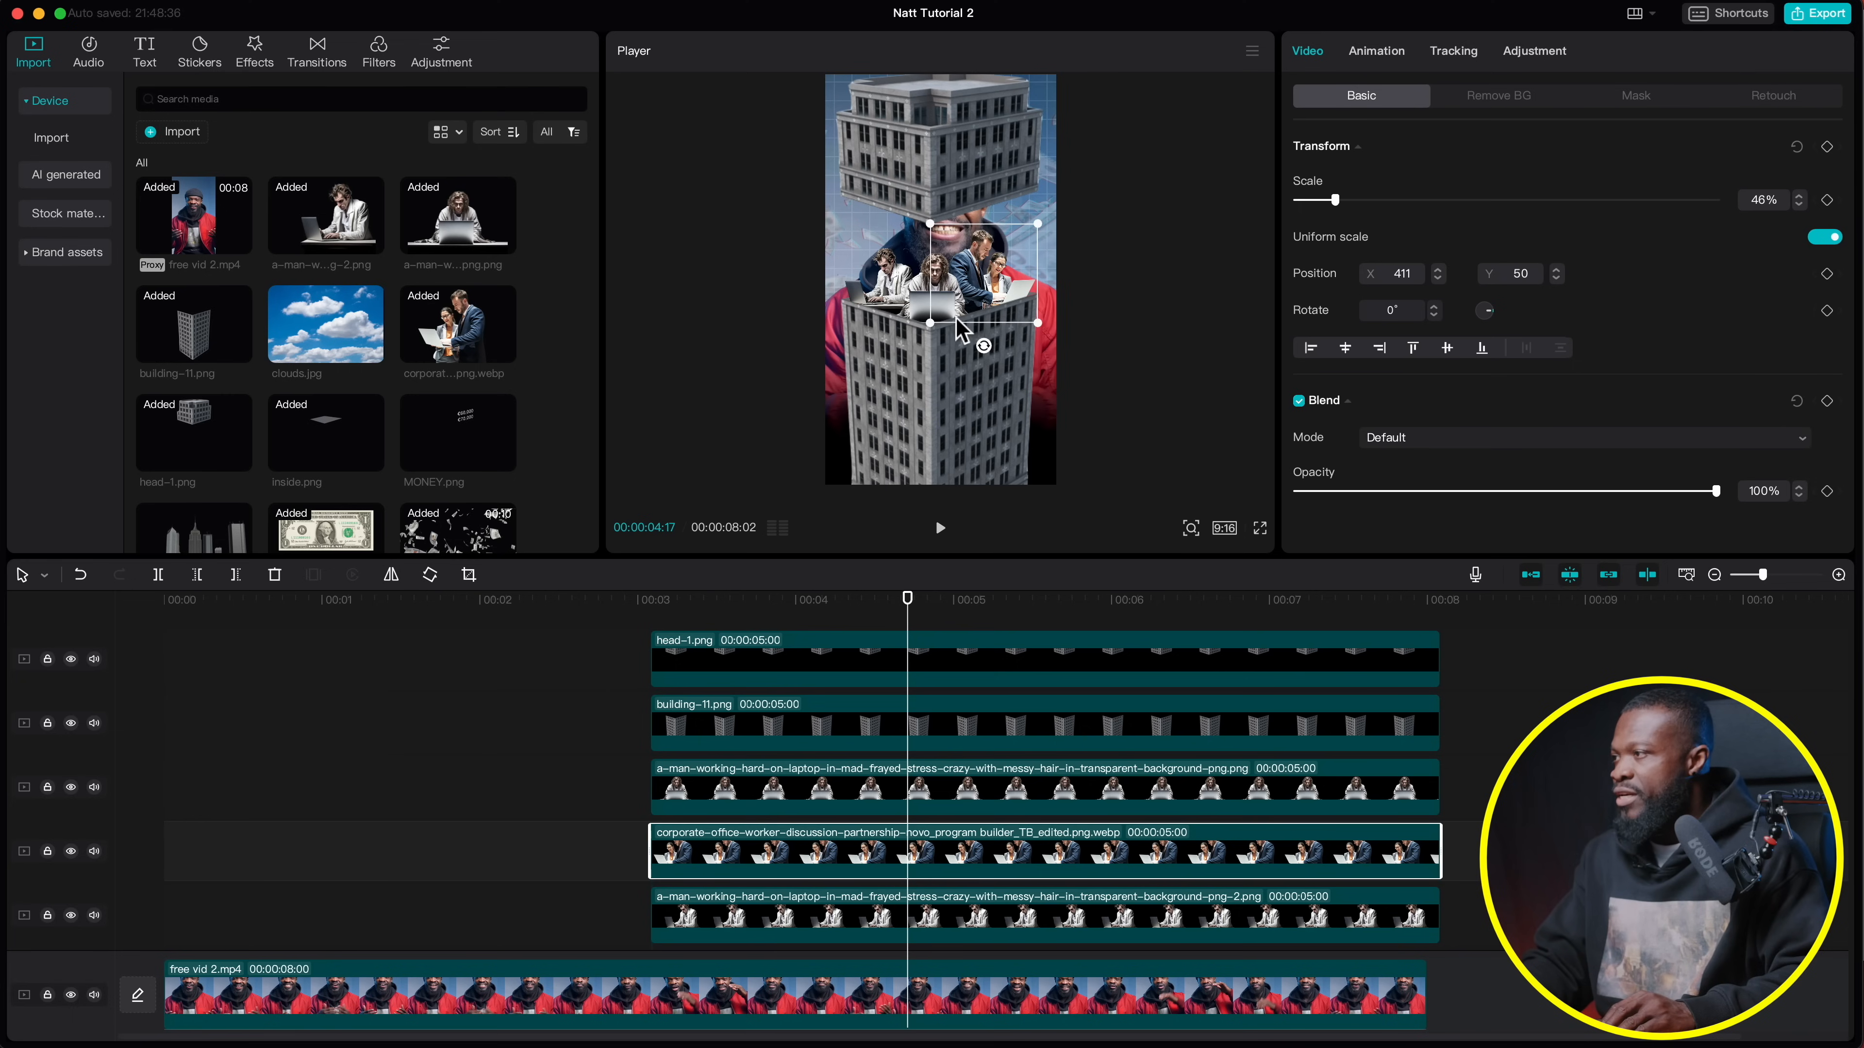
{"action": "left_click_drag", "start_coordinate": [937, 228], "coordinate": [949, 245]}
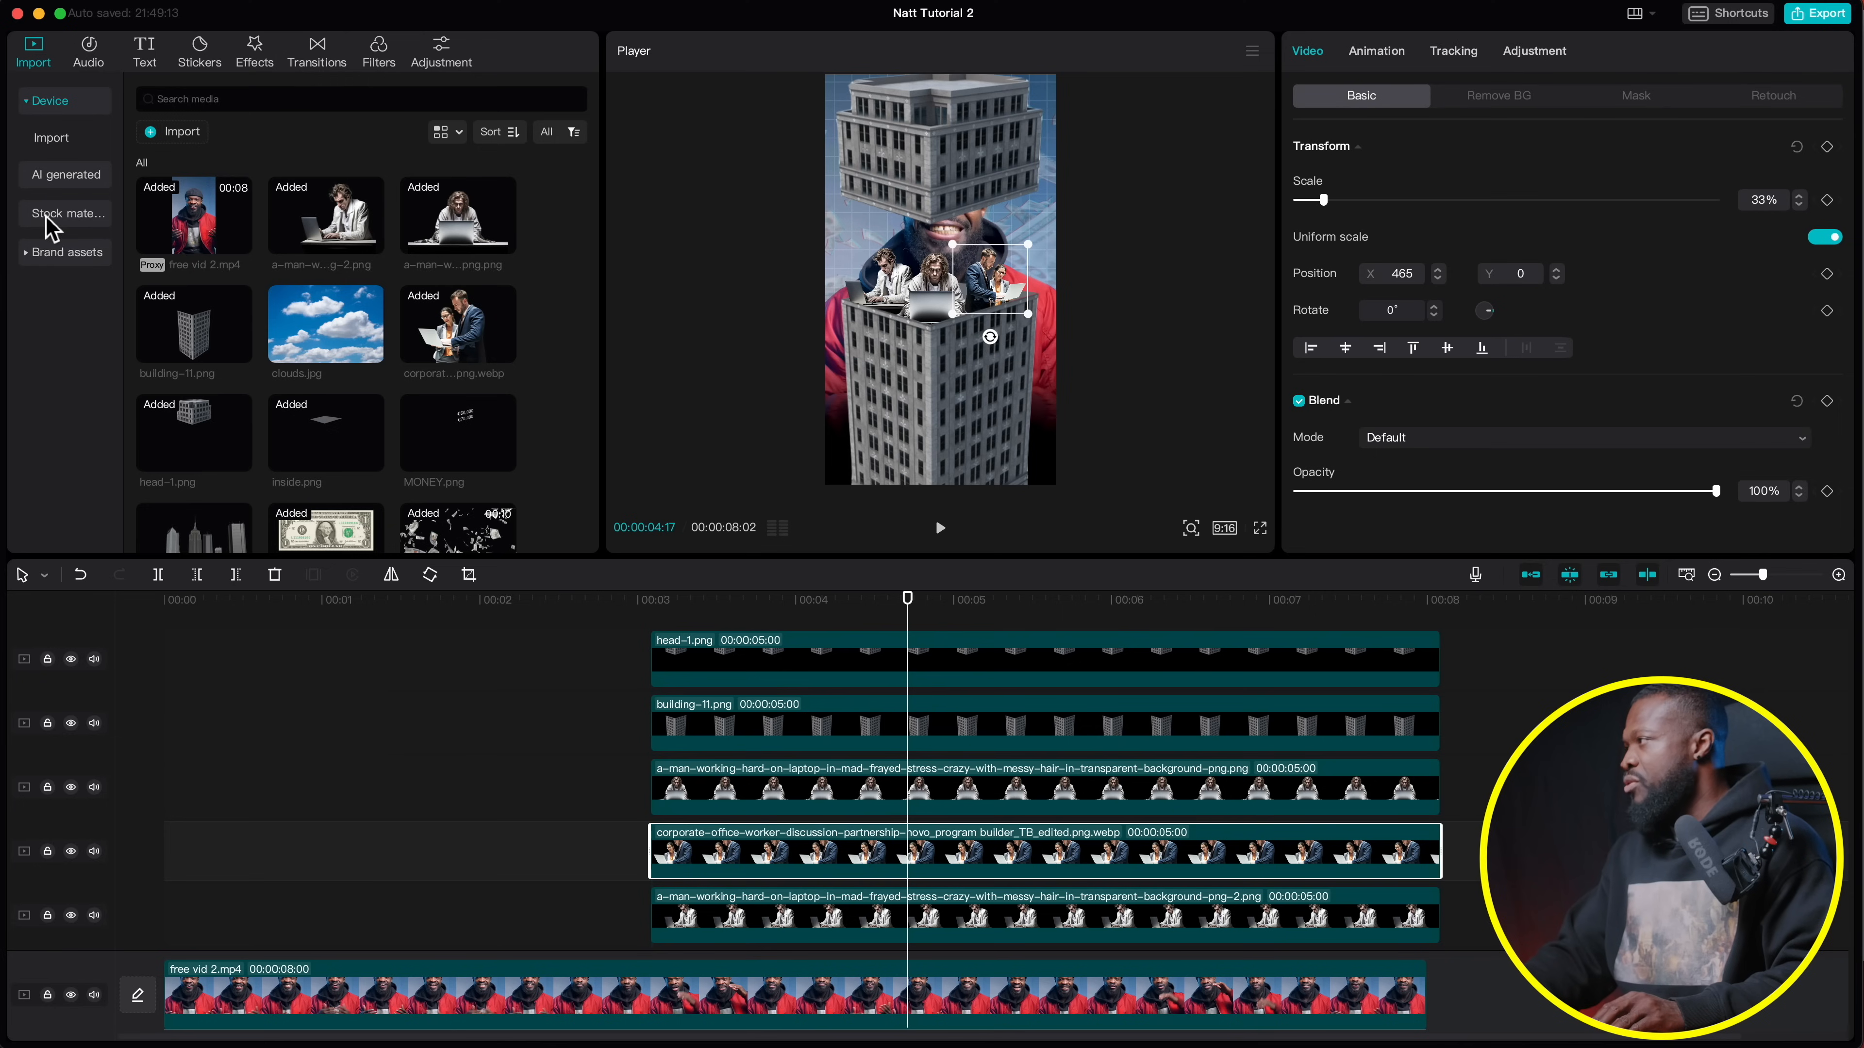
Add the stock solid color orange background below the building-11.png clip, aligned with the building clips' start
{"action": "left_click", "coordinate": [58, 215]}
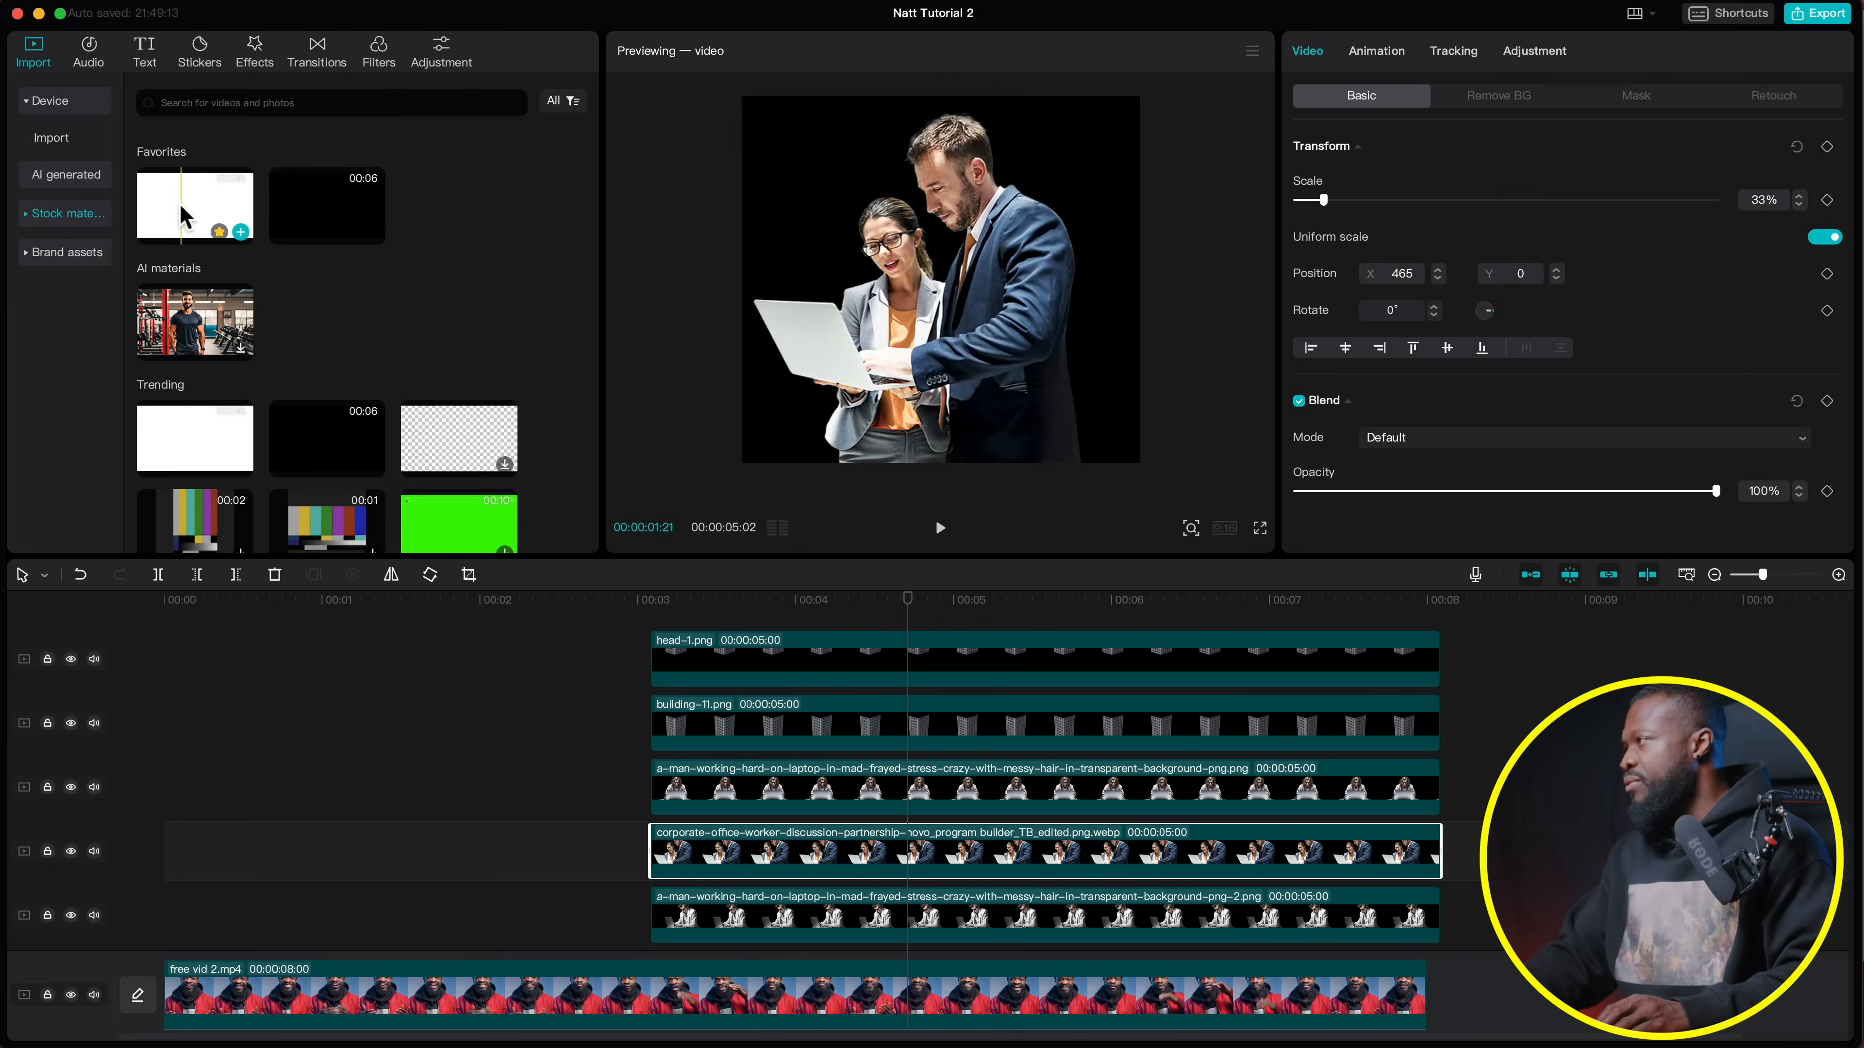
{"action": "scroll", "coordinate": [354, 348], "scroll_direction": "down", "scroll_amount": 5}
{"action": "scroll", "coordinate": [354, 348], "scroll_direction": "down", "scroll_amount": 15}
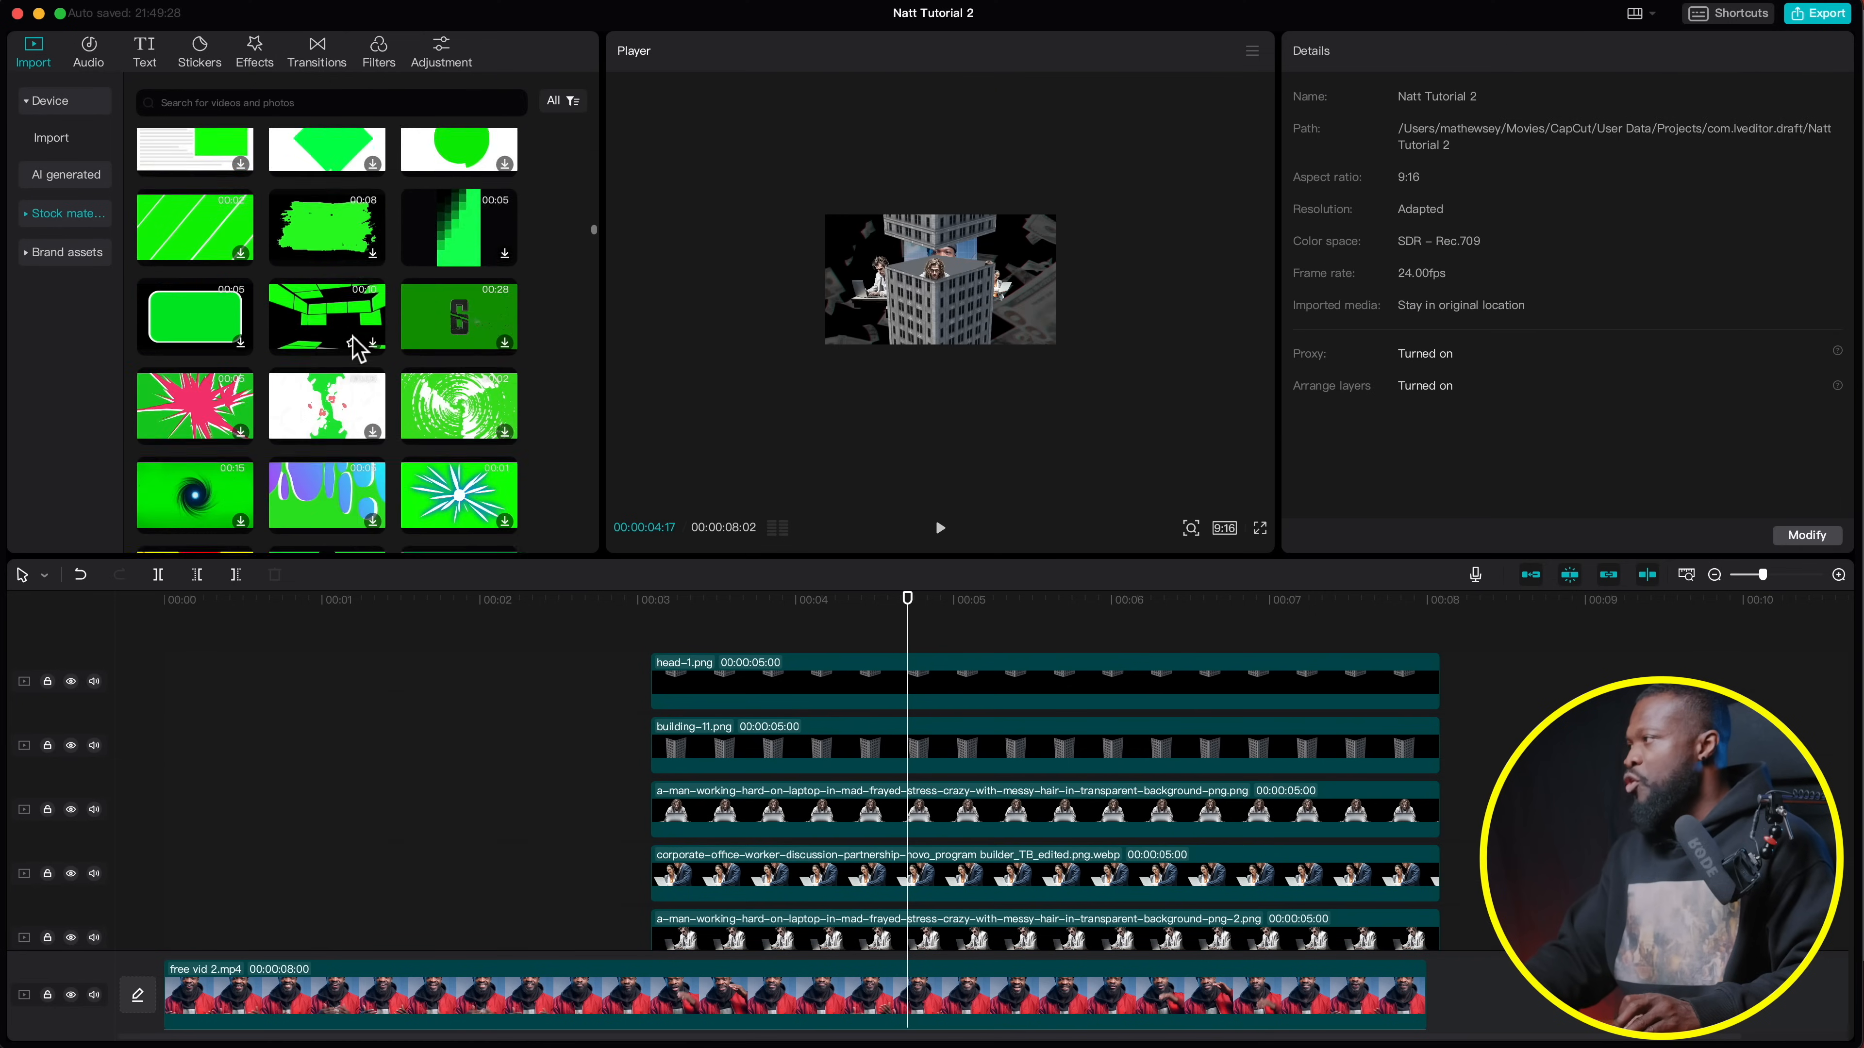
{"action": "scroll", "coordinate": [358, 348], "scroll_direction": "down", "scroll_amount": 5}
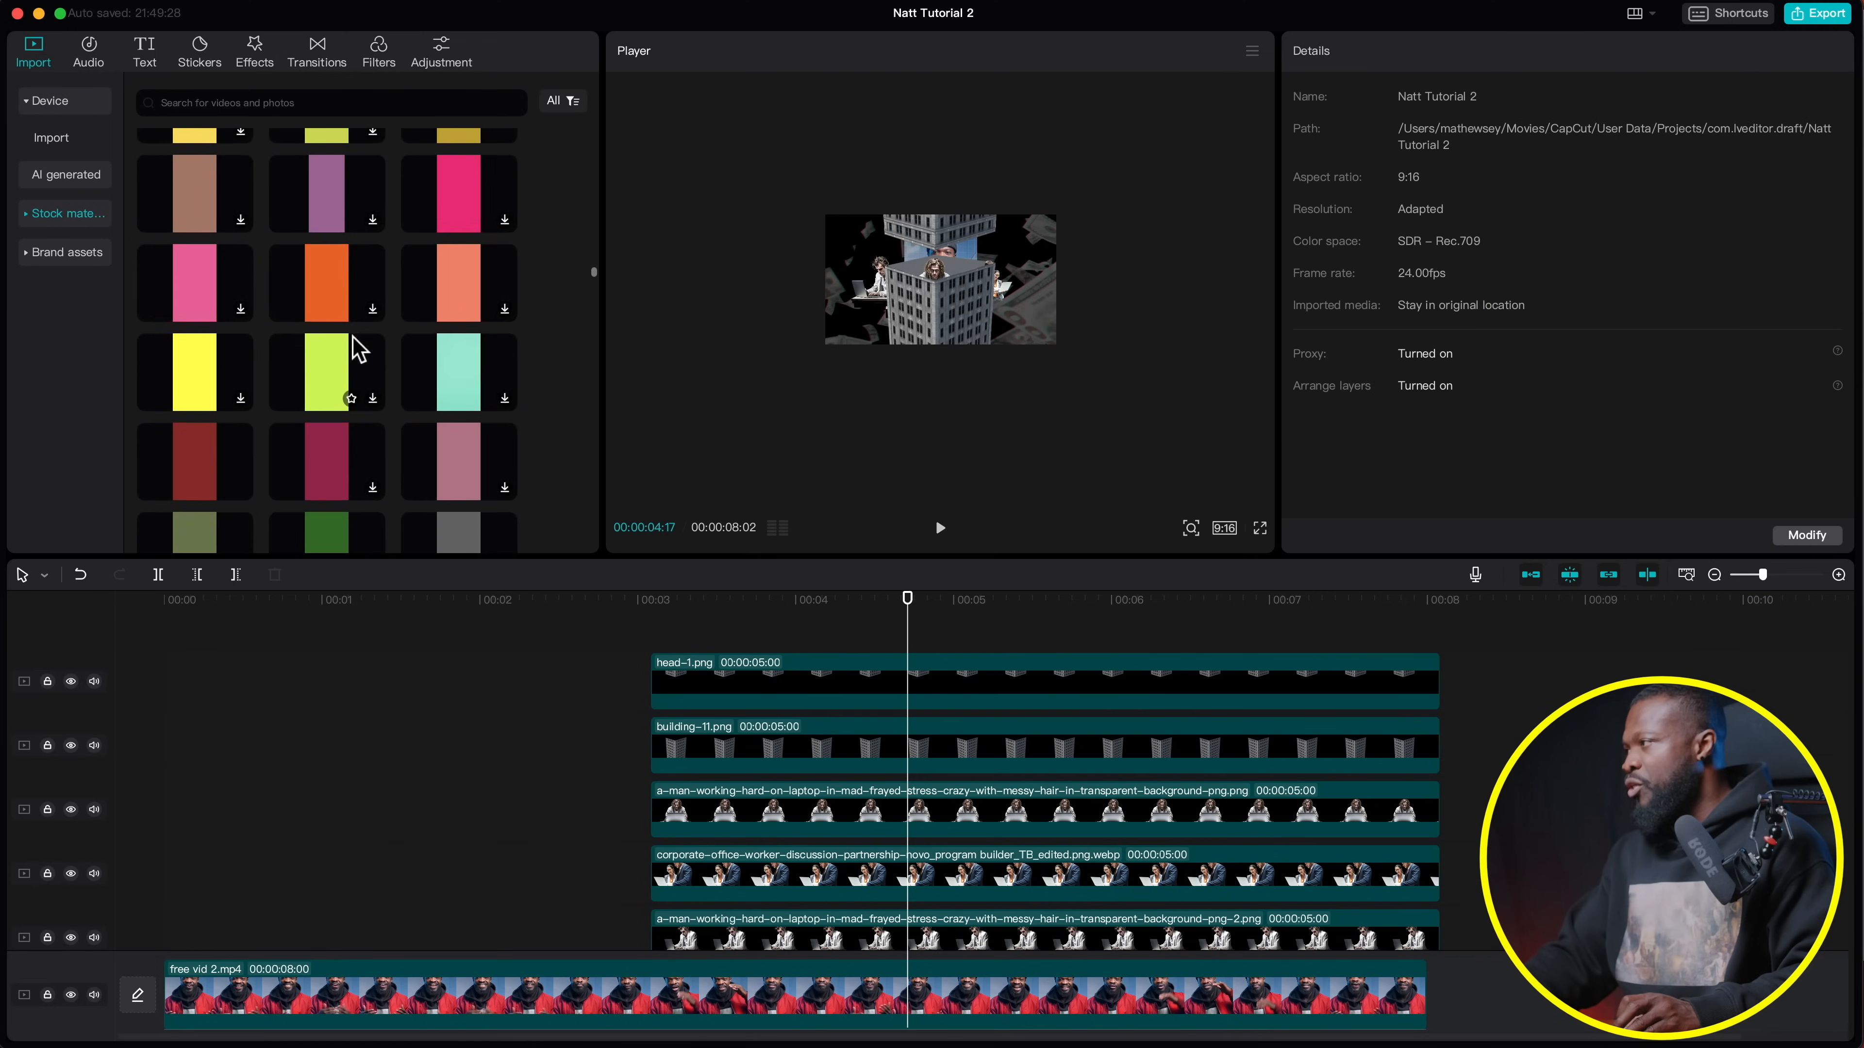
{"action": "left_click_drag", "start_coordinate": [323, 279], "coordinate": [649, 787]}
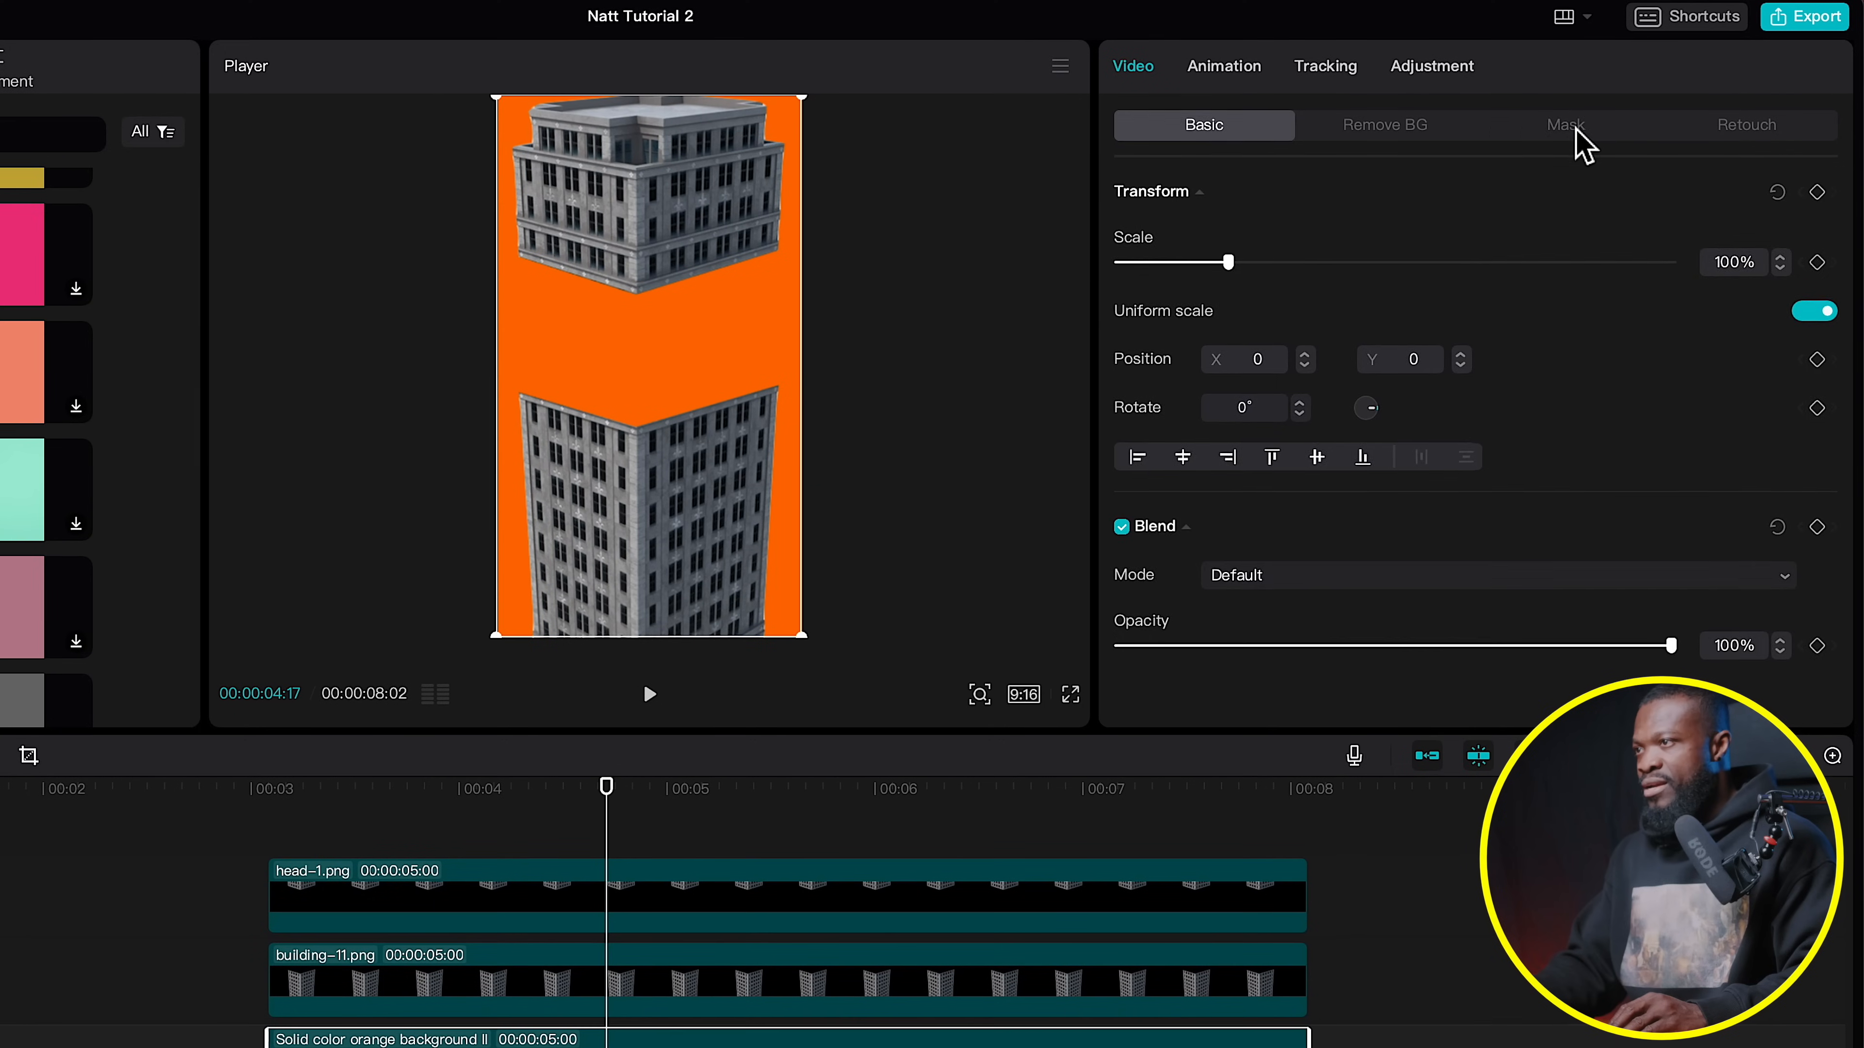
Apply a rectangle mask to the orange background, shrunk to about 31 by 9 over the middle man's eyes at X -6, Y 16
{"action": "left_click", "coordinate": [1643, 100]}
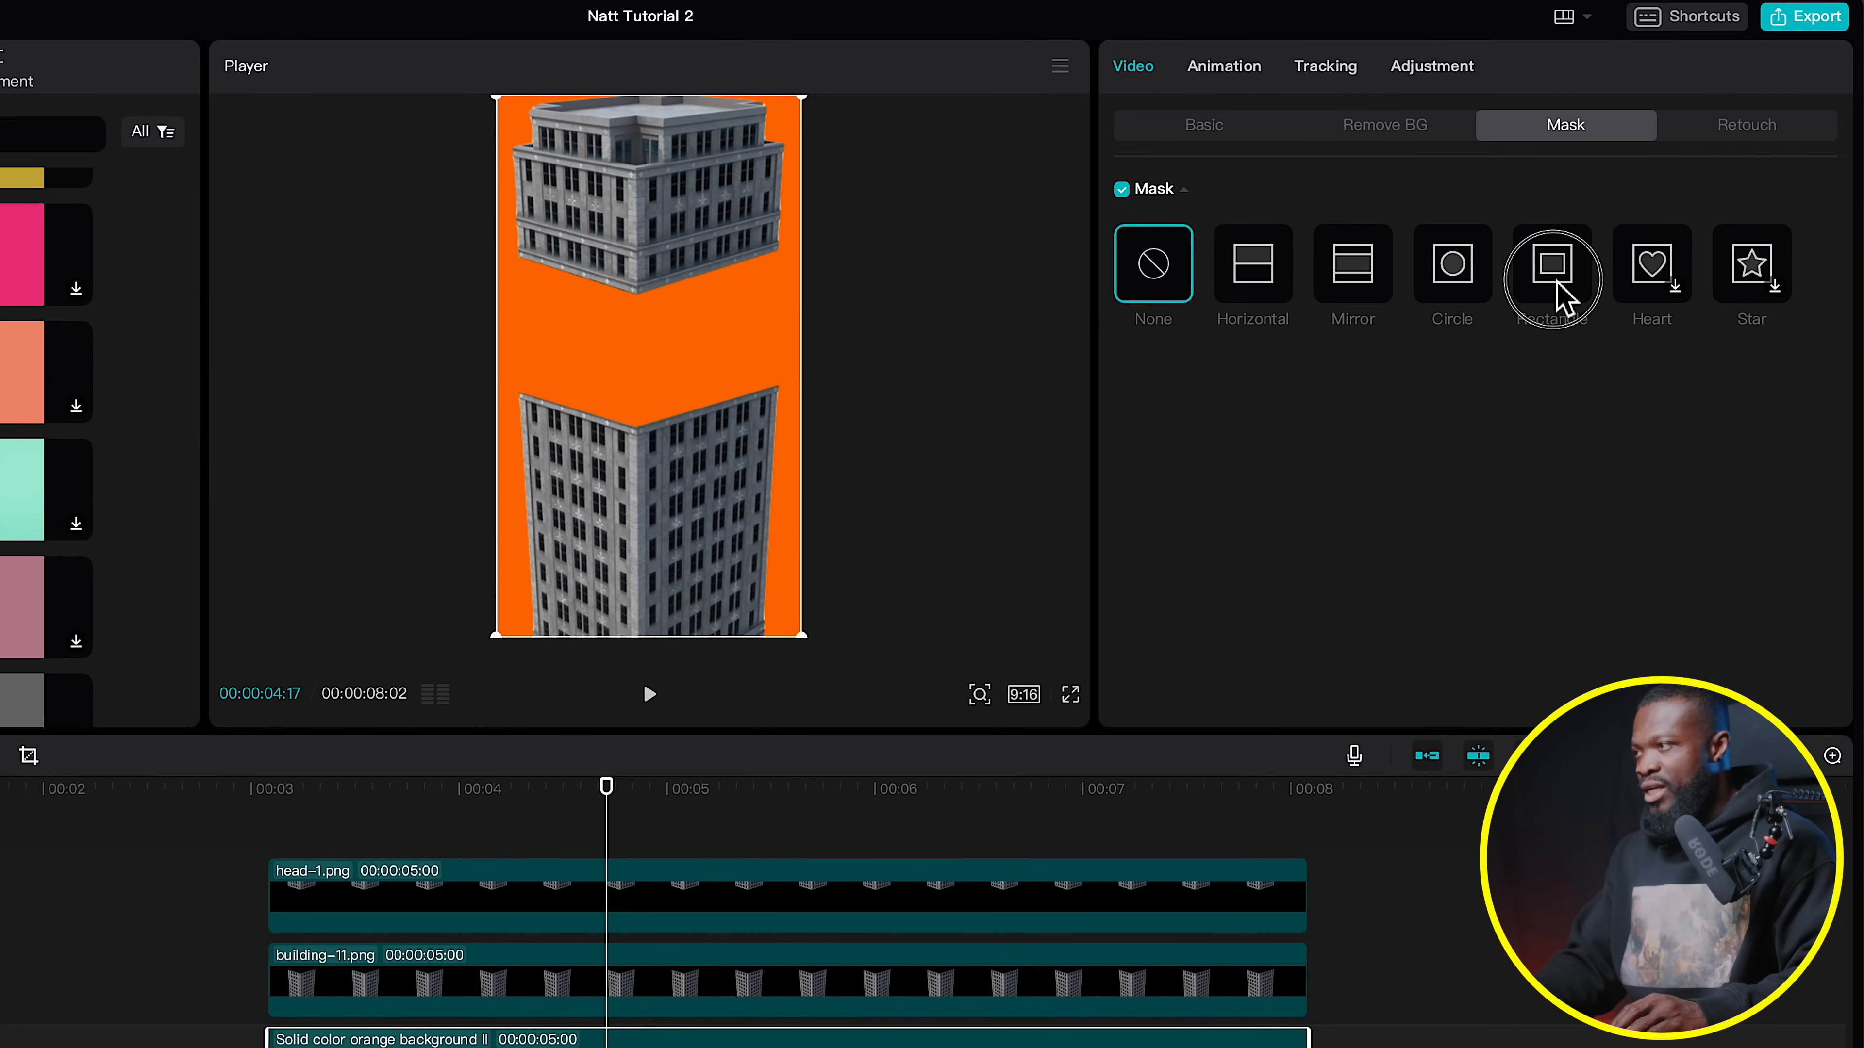
{"action": "left_click", "coordinate": [1562, 293]}
{"action": "left_click_drag", "start_coordinate": [574, 367], "coordinate": [516, 367]}
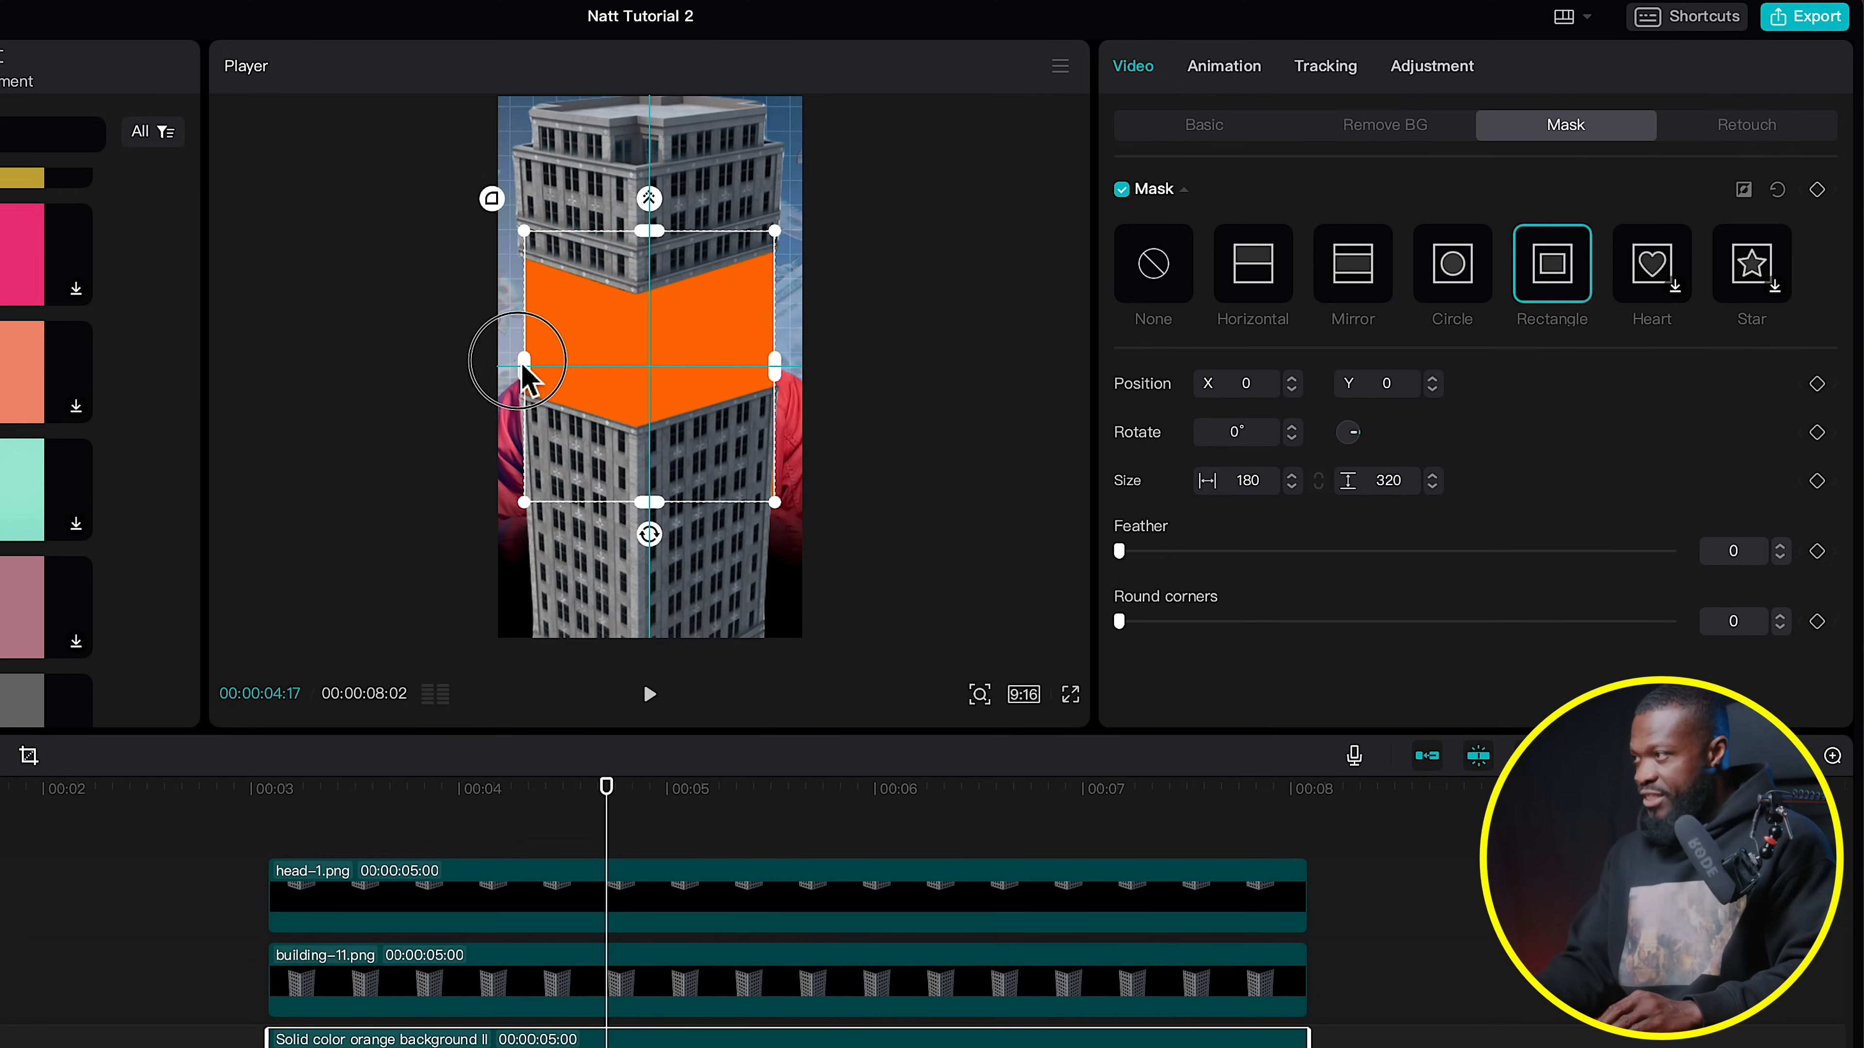
{"action": "left_click_drag", "start_coordinate": [650, 505], "coordinate": [674, 400]}
{"action": "left_click_drag", "start_coordinate": [523, 366], "coordinate": [622, 382]}
{"action": "left_click", "coordinate": [982, 695]}
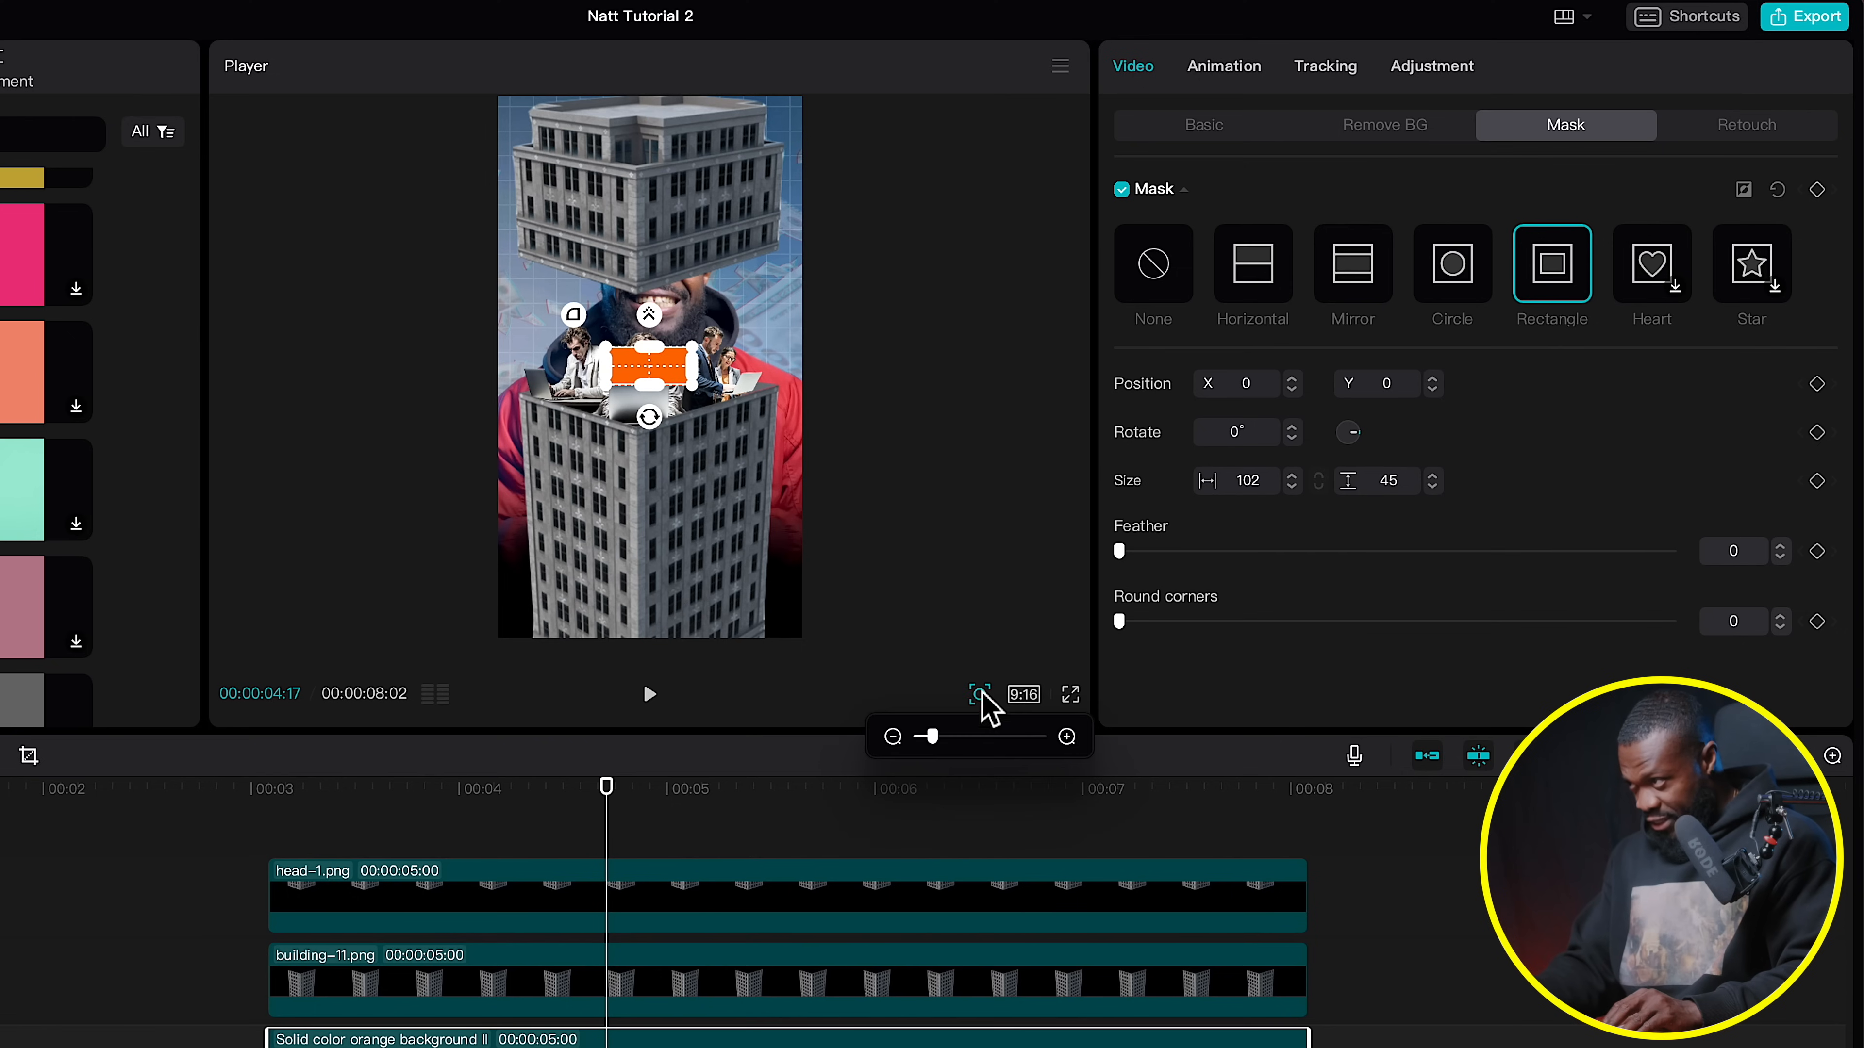
{"action": "left_click_drag", "start_coordinate": [965, 737], "coordinate": [1016, 740]}
{"action": "left_click_drag", "start_coordinate": [645, 424], "coordinate": [613, 337]}
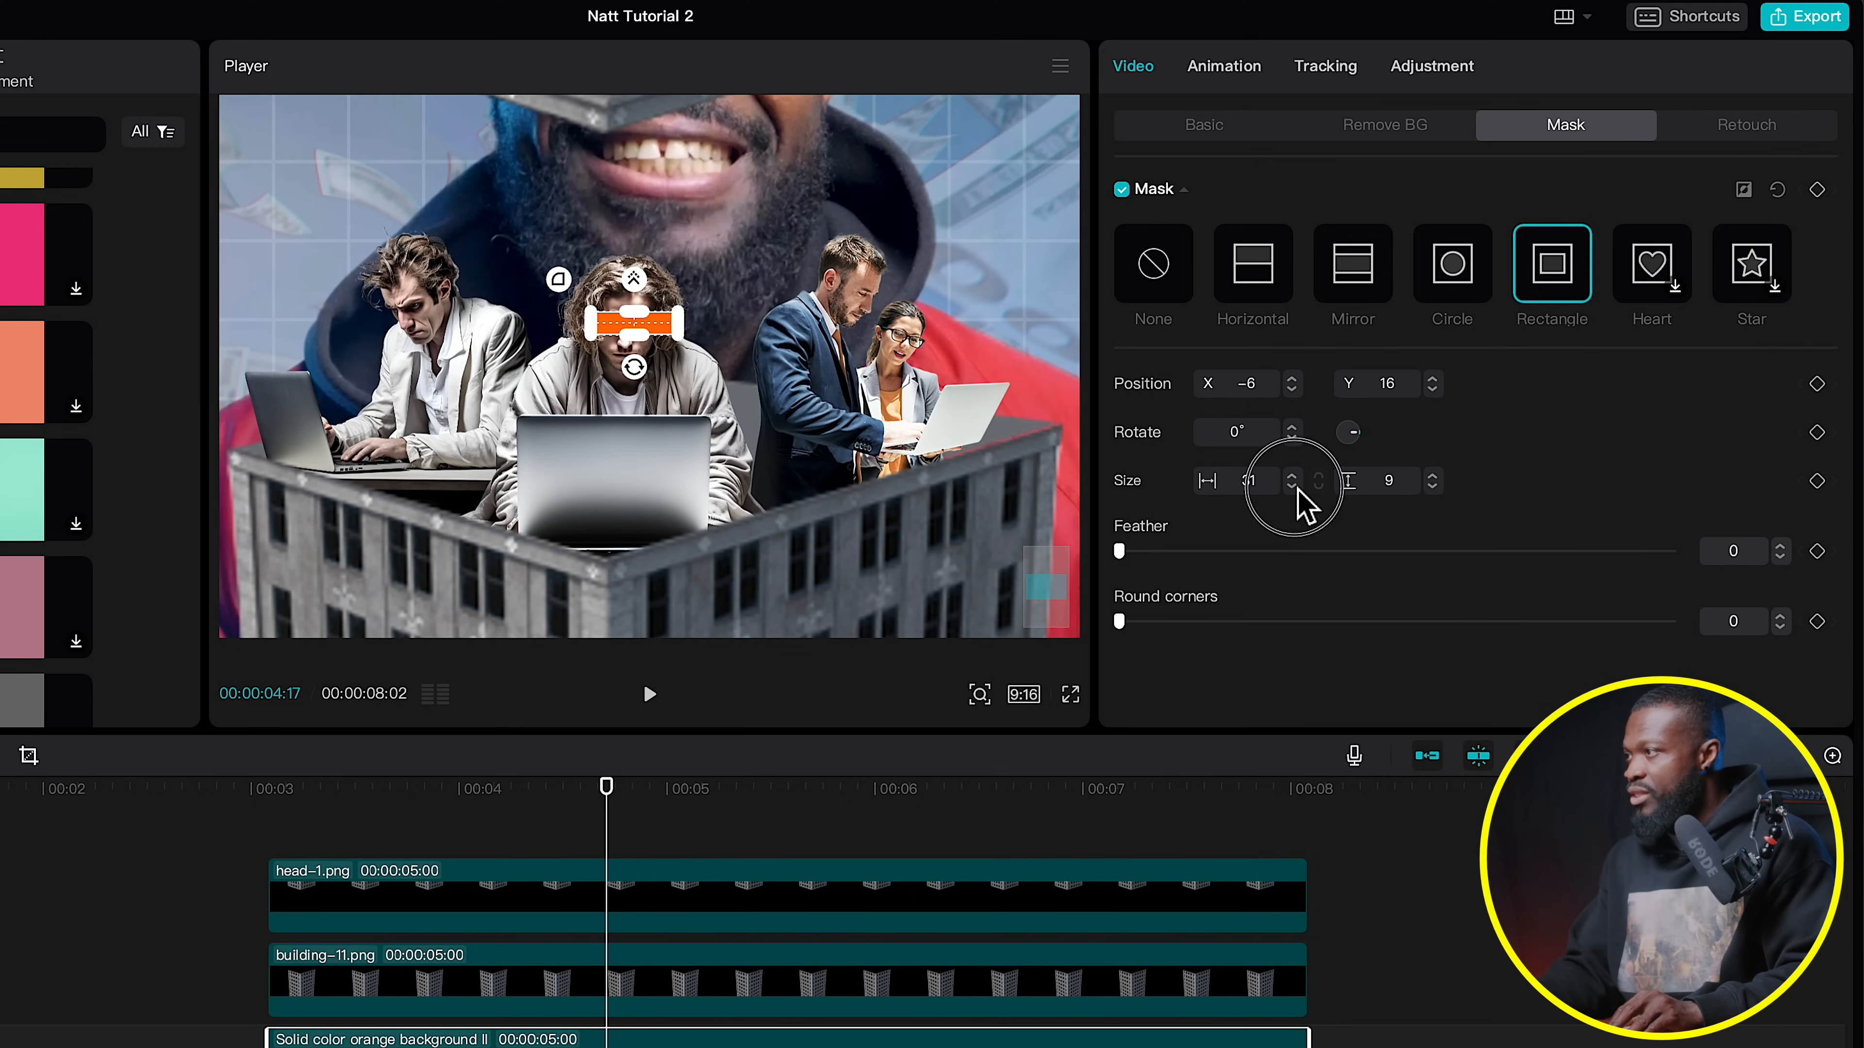
Fine-tune the orange eye bar by moving its clip to X position -16 and adjusting the mask size to 30 wide
{"action": "left_click", "coordinate": [1207, 127]}
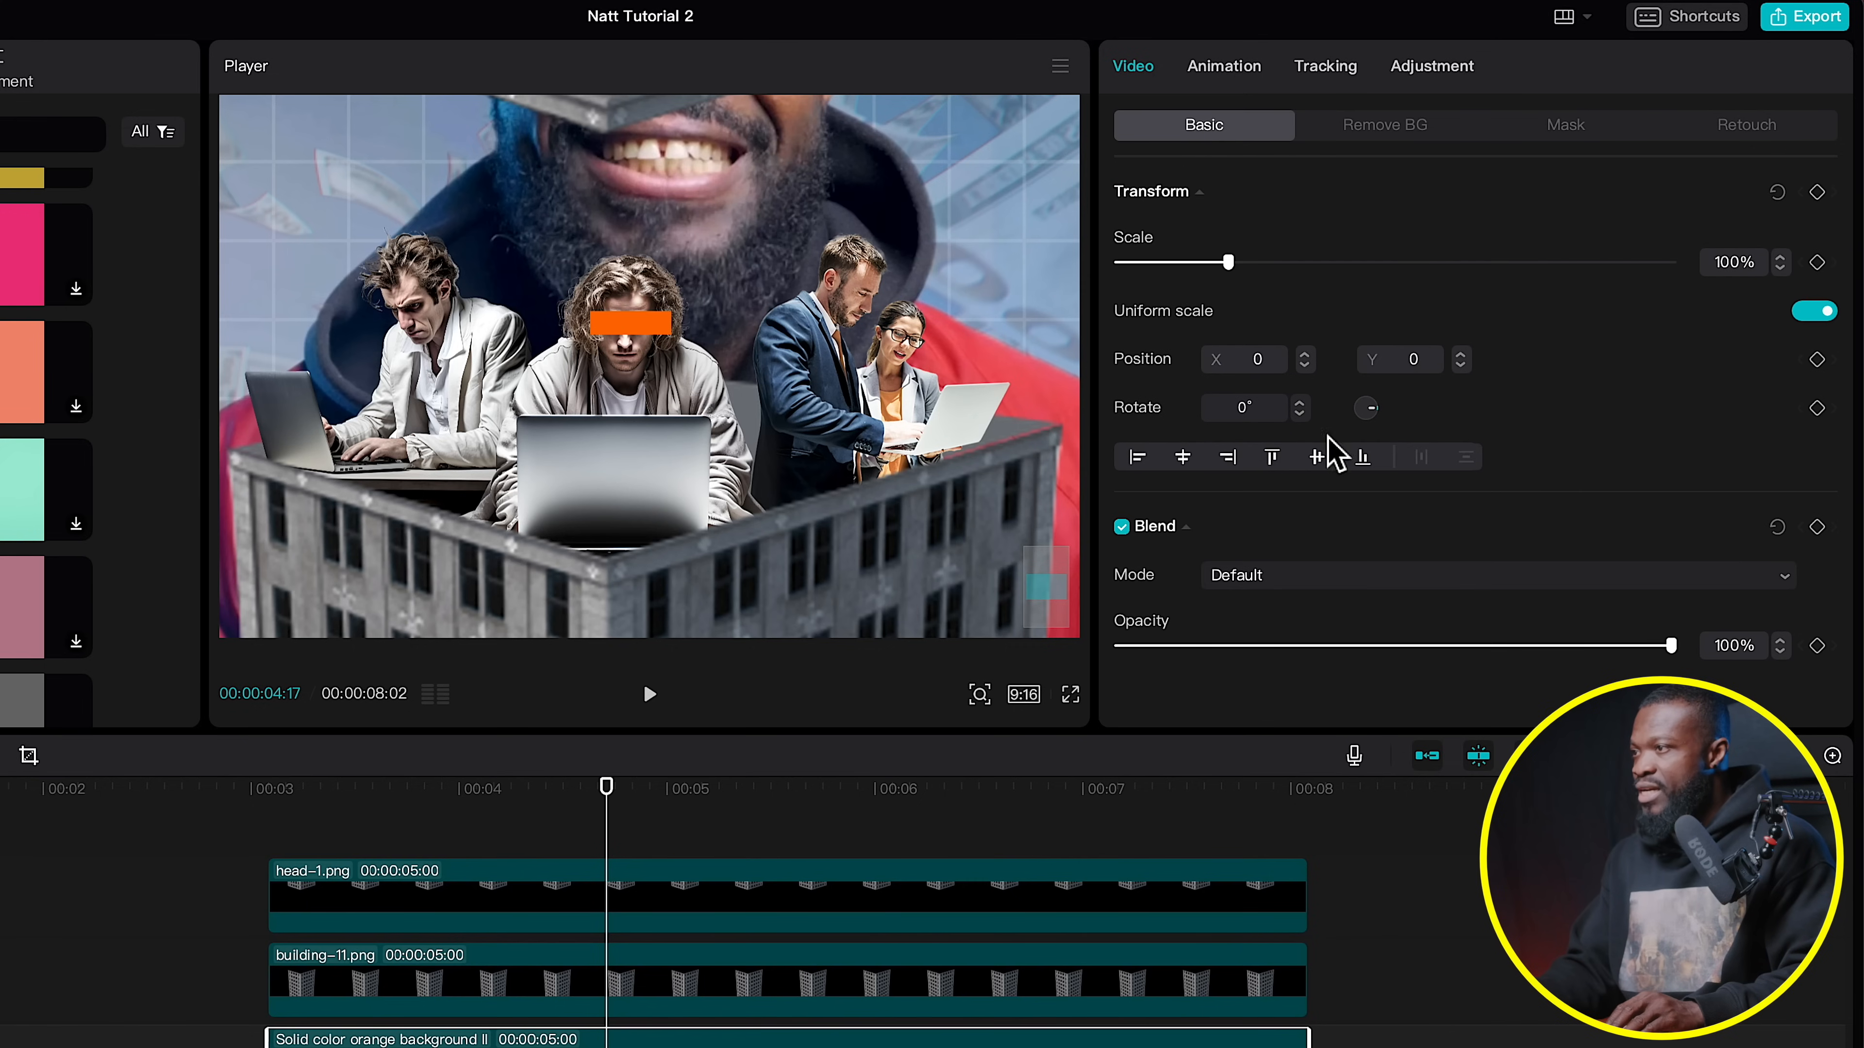
{"action": "left_click_drag", "start_coordinate": [639, 328], "coordinate": [635, 329]}
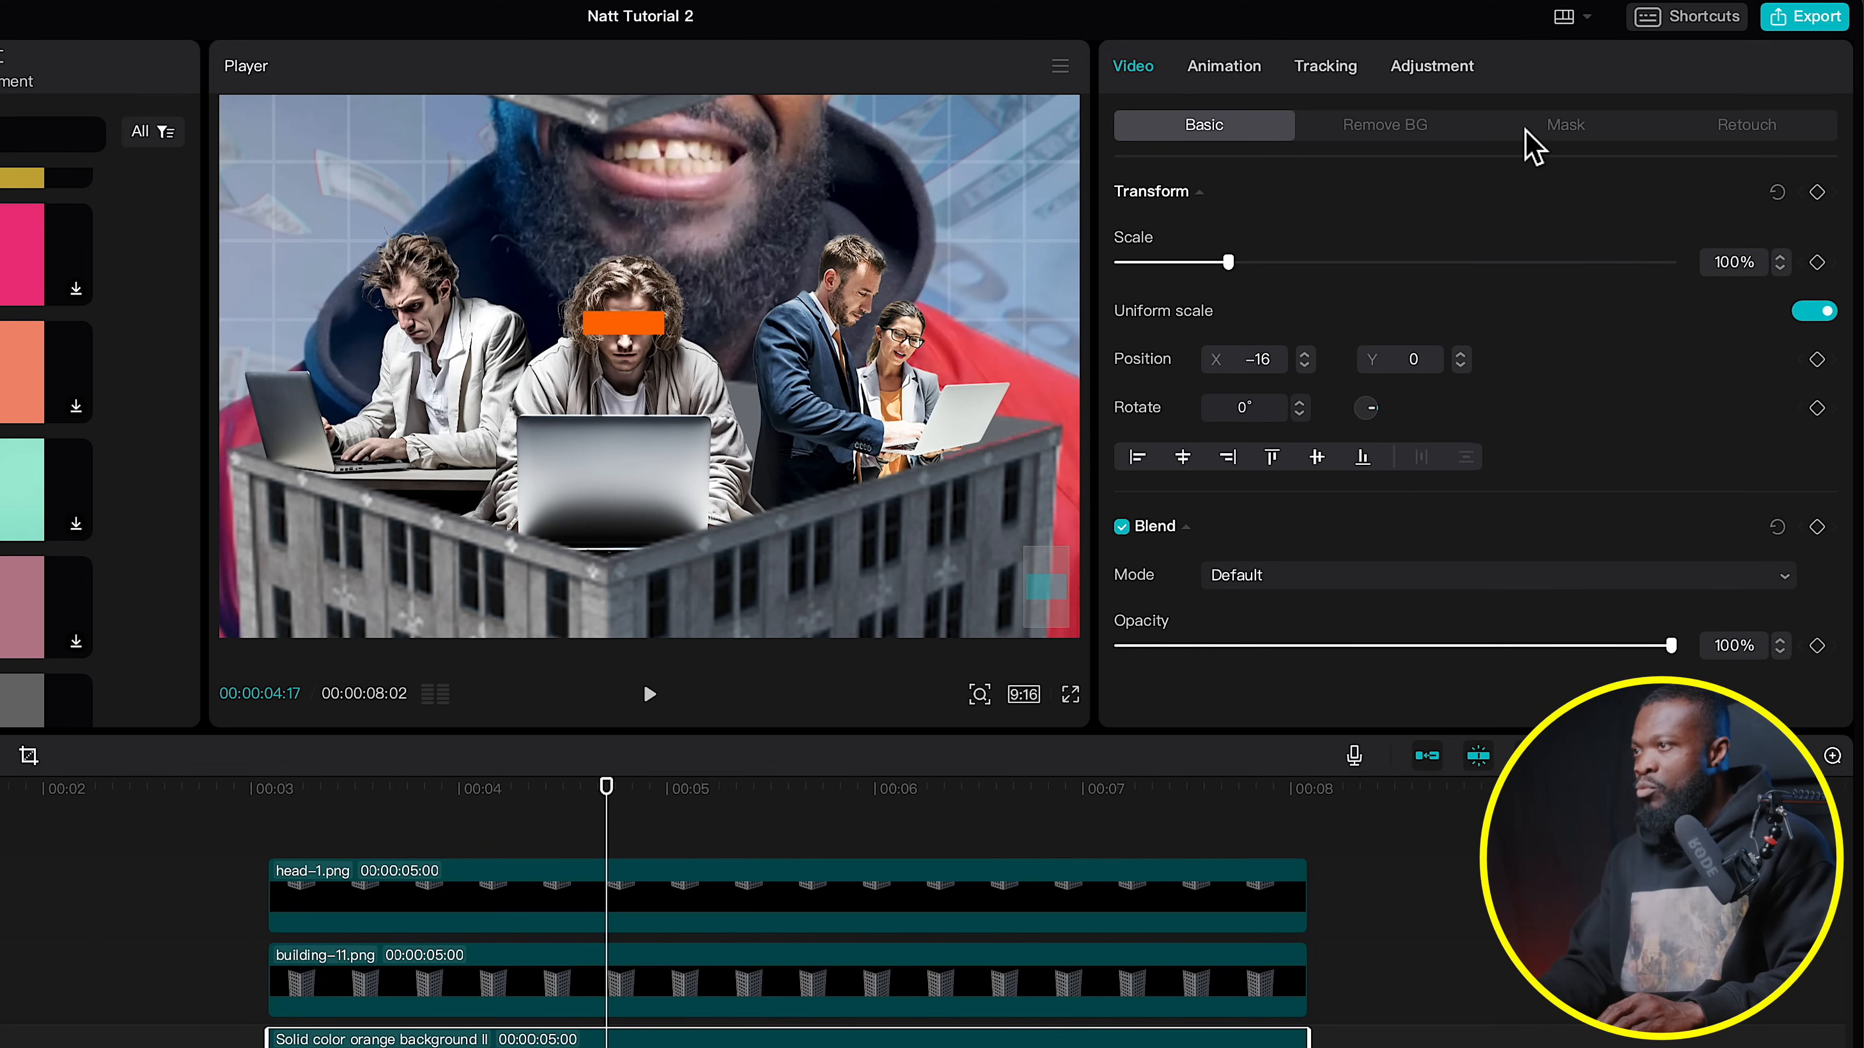
{"action": "left_click", "coordinate": [1562, 128]}
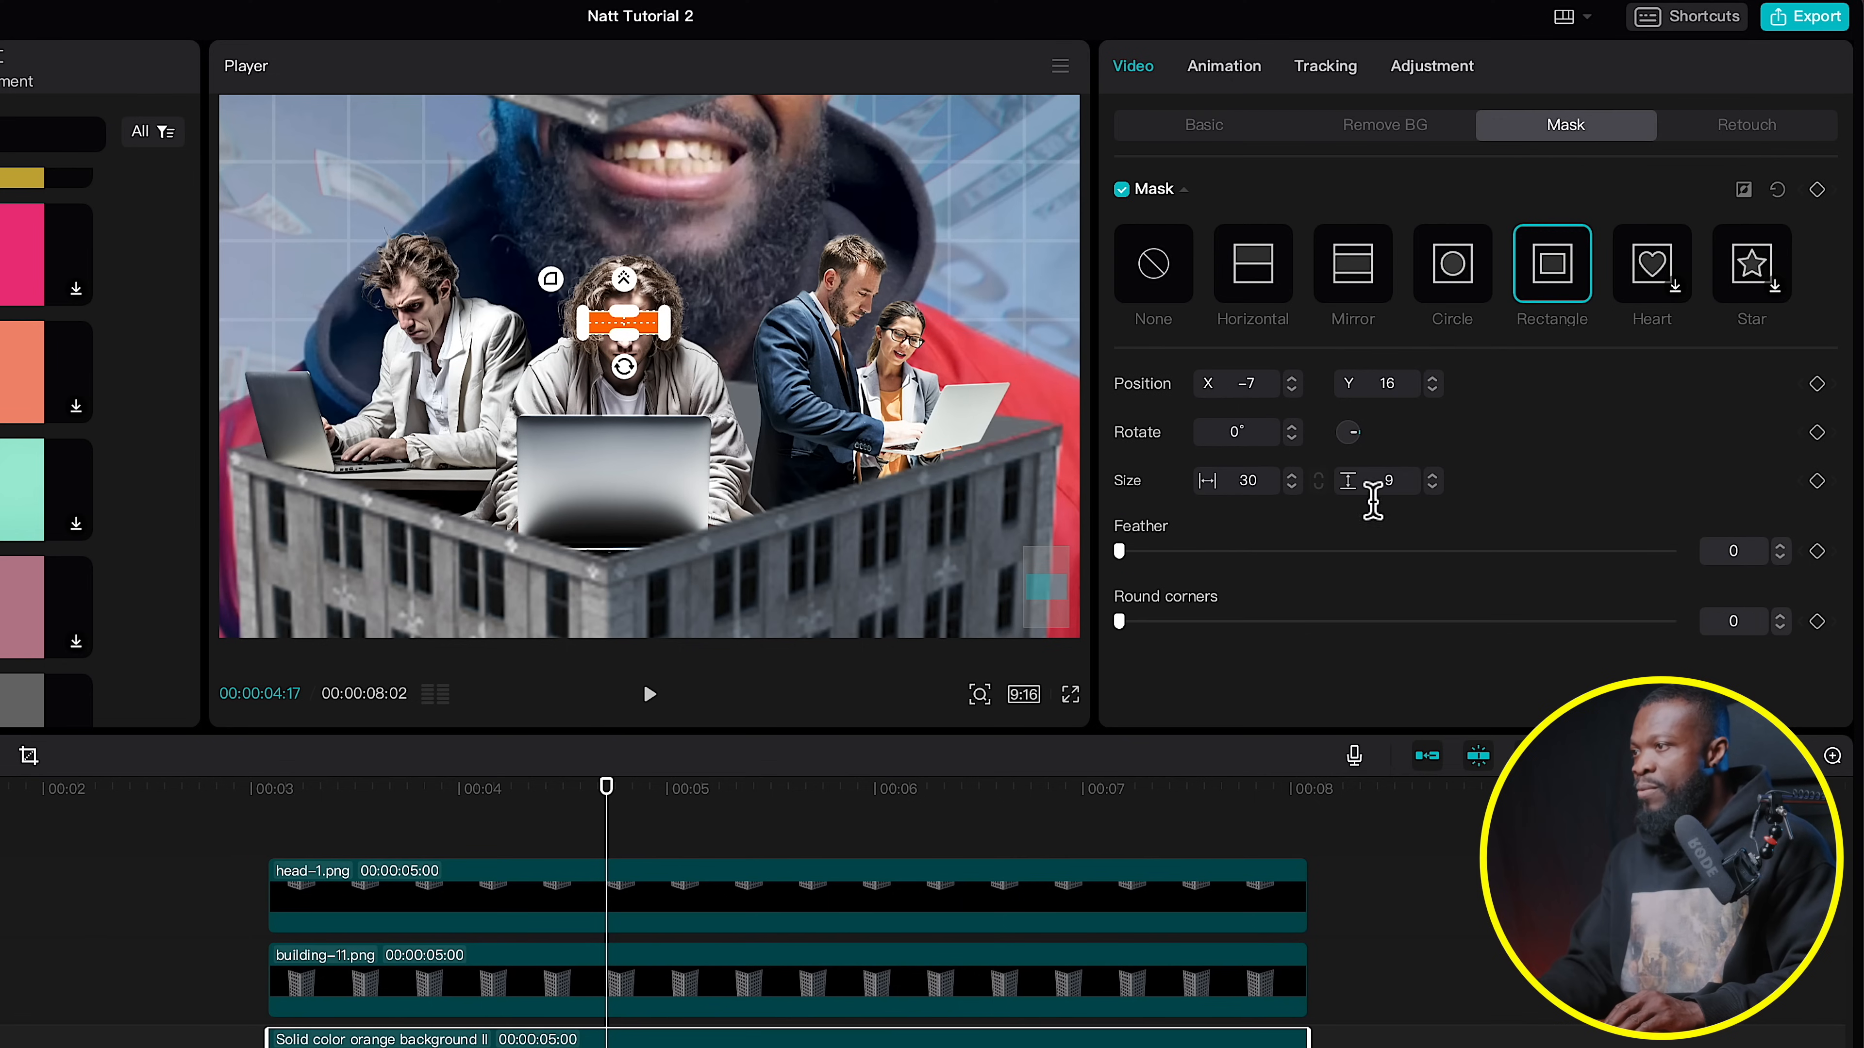
{"action": "left_click", "coordinate": [1440, 488]}
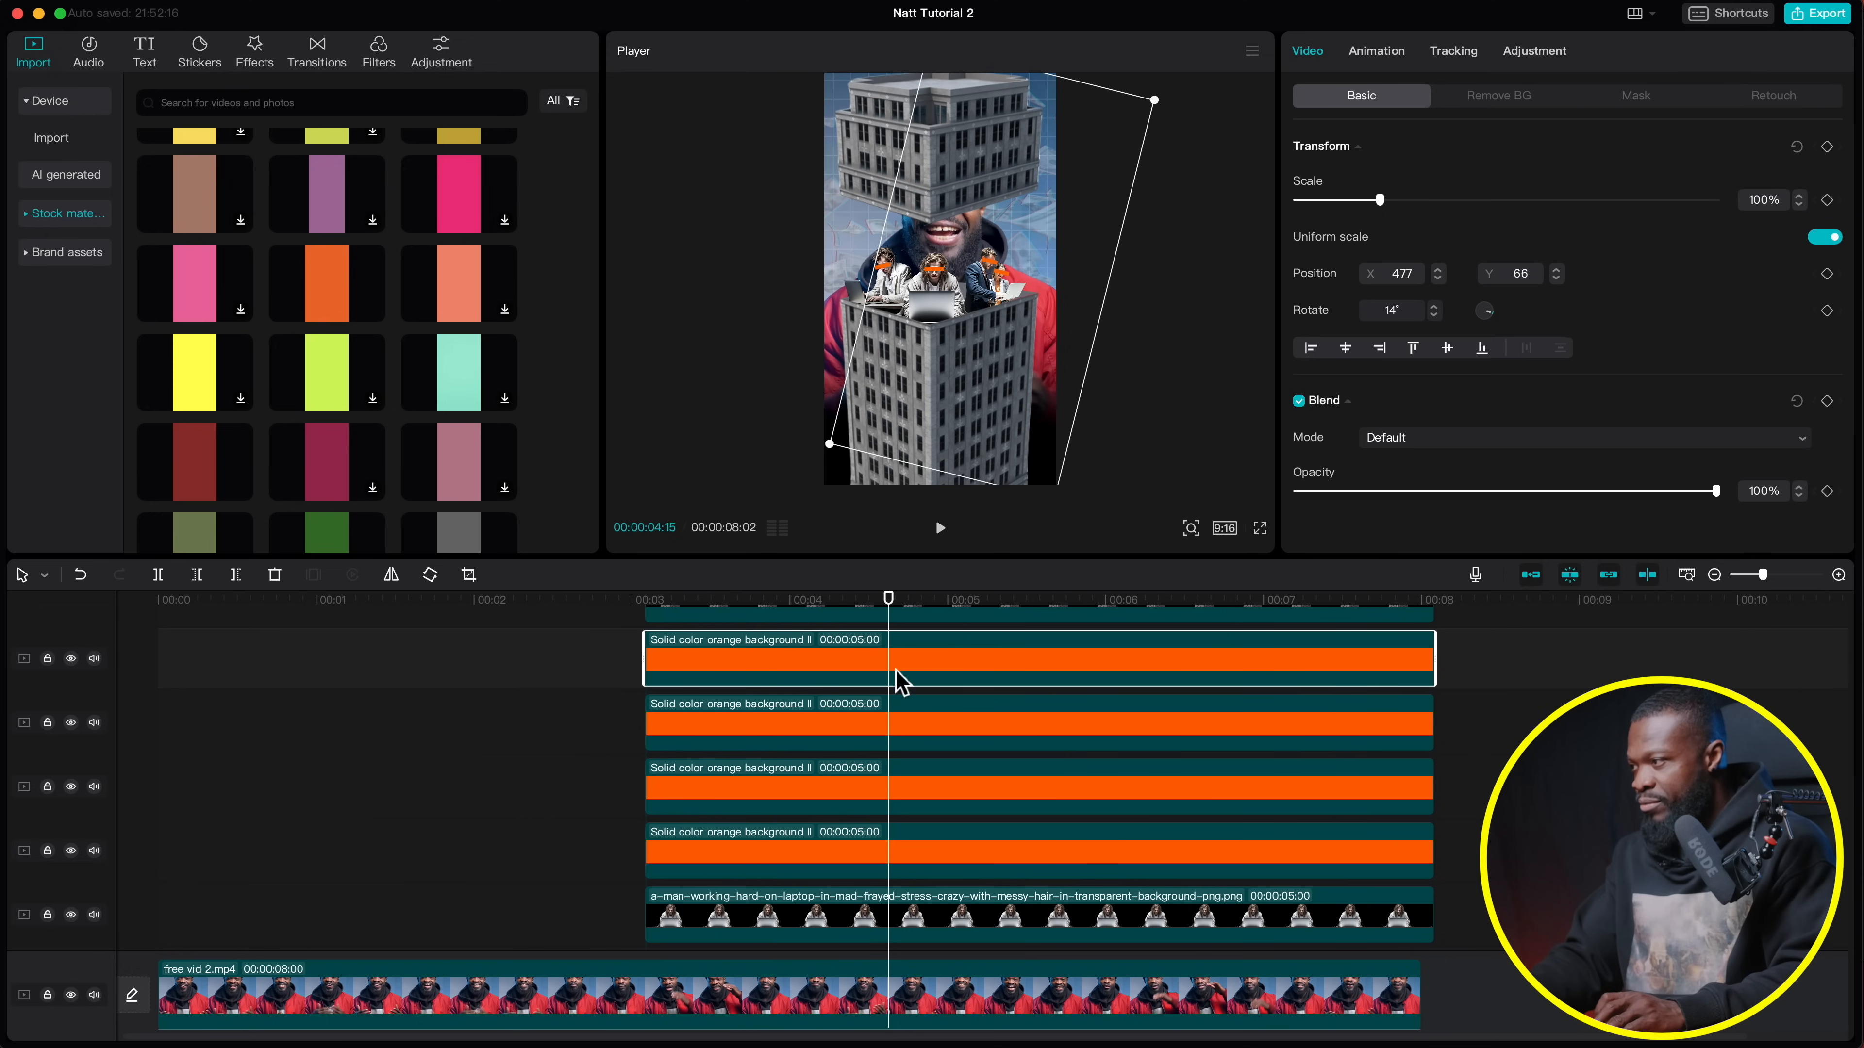
Combine the two laptop men, the office worker and the four orange background clips into one compound clip
{"action": "scroll", "coordinate": [999, 832], "scroll_direction": "down", "scroll_amount": 5}
{"action": "scroll", "coordinate": [999, 844], "scroll_direction": "down", "scroll_amount": 1}
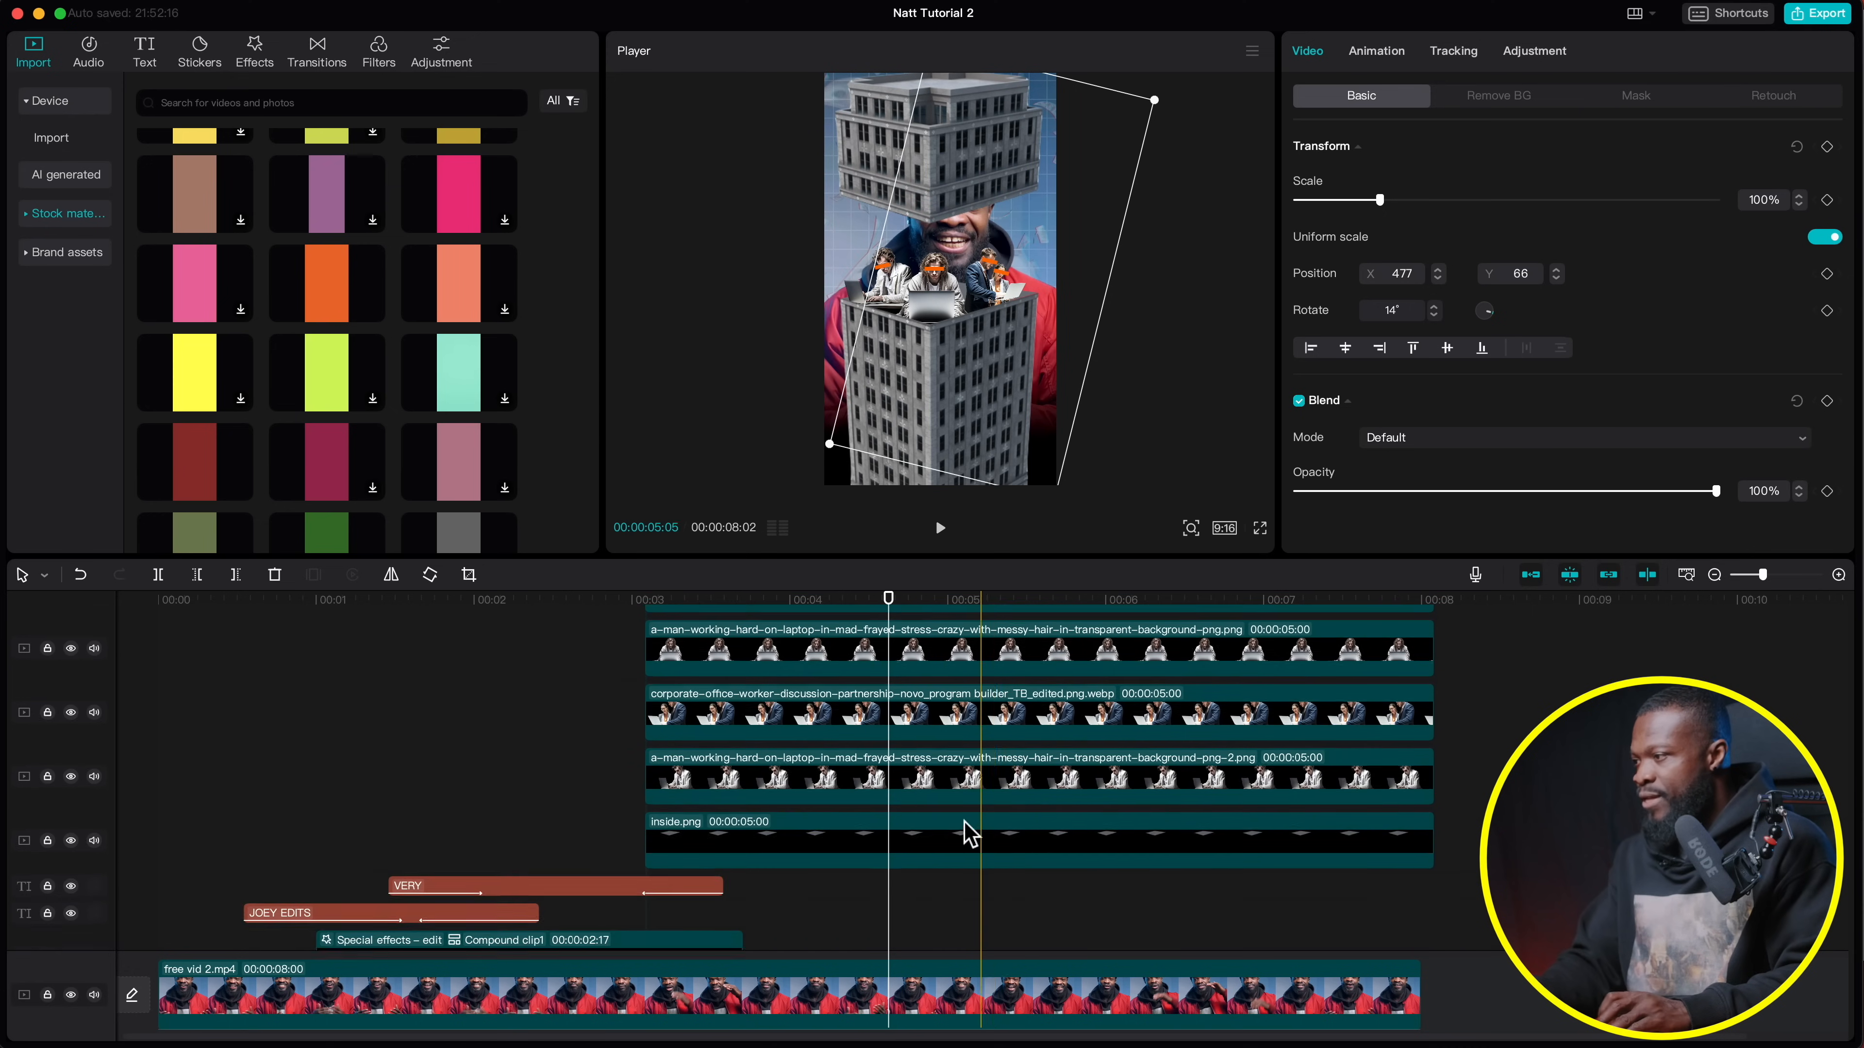
{"action": "left_click", "coordinate": [910, 792]}
{"action": "scroll", "coordinate": [911, 793], "scroll_direction": "up", "scroll_amount": 2}
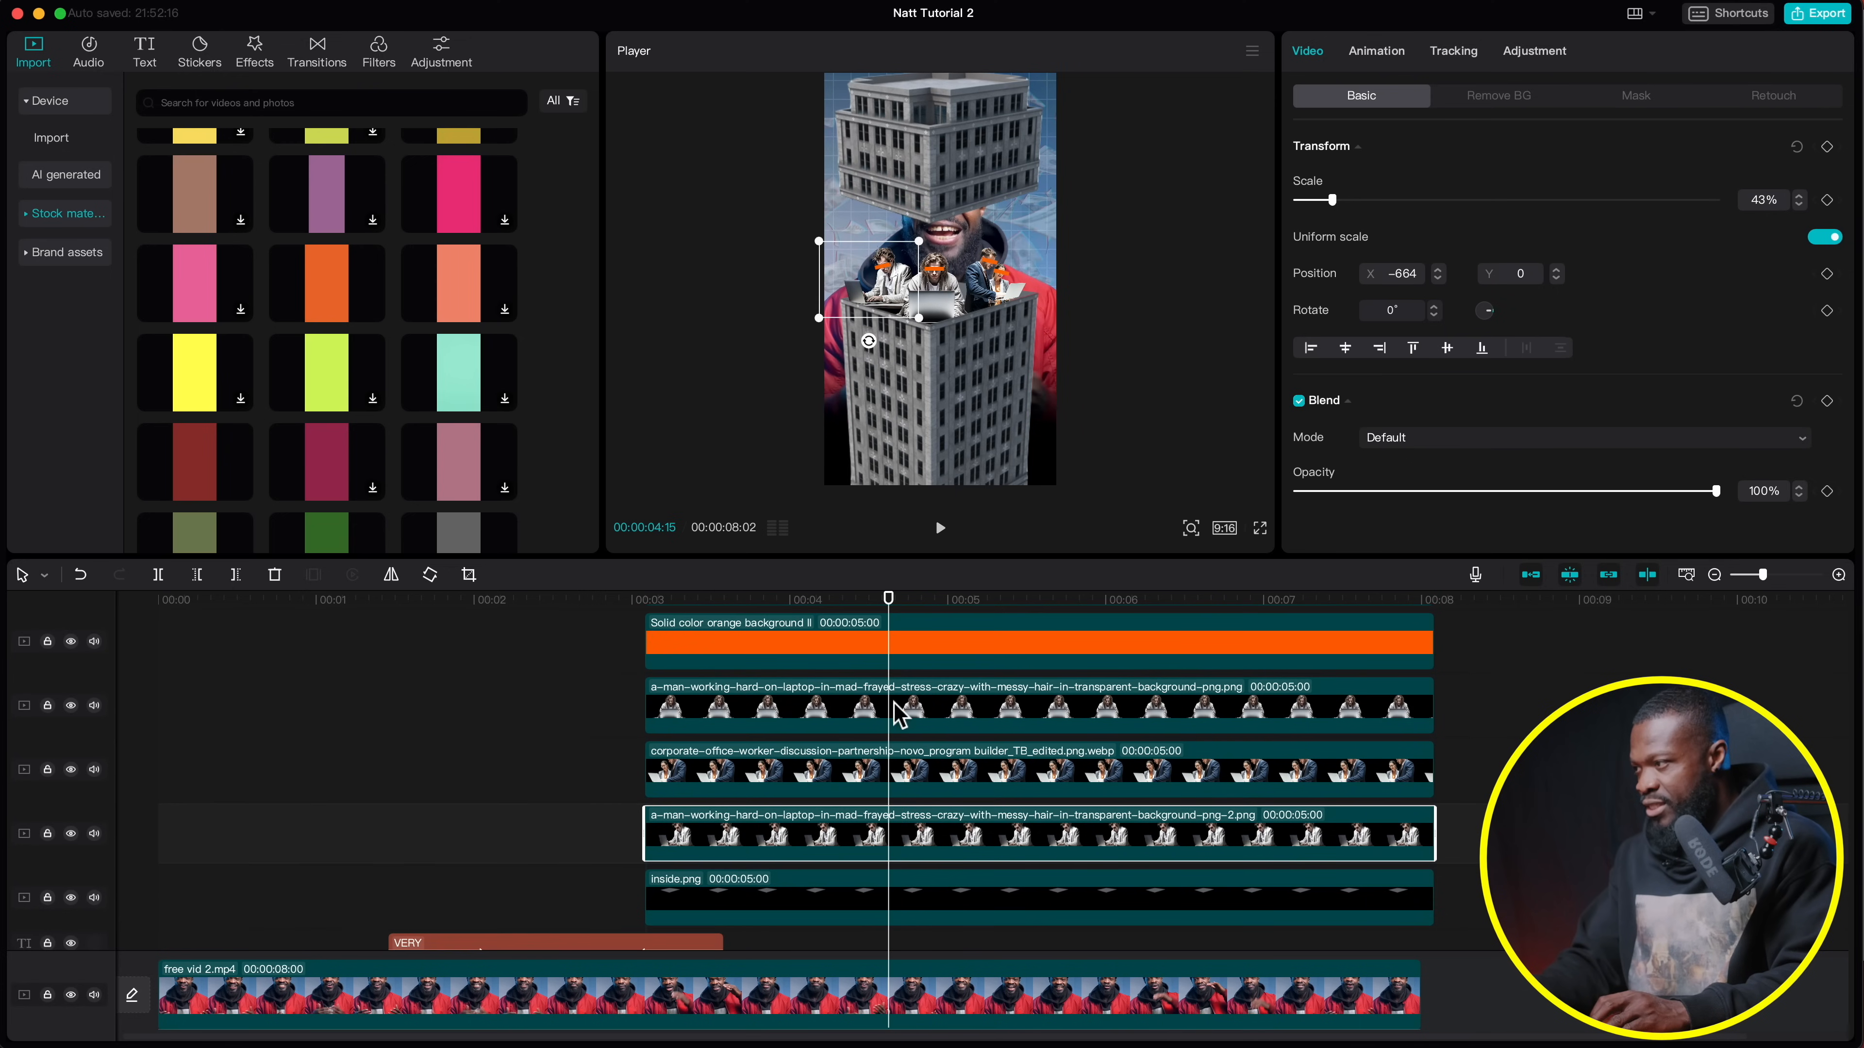
{"action": "left_click", "coordinate": [897, 713], "text": "super"}
{"action": "left_click", "coordinate": [892, 780], "text": "super"}
{"action": "left_click", "coordinate": [894, 650], "text": "super"}
{"action": "scroll", "coordinate": [893, 649], "scroll_direction": "up", "scroll_amount": 6}
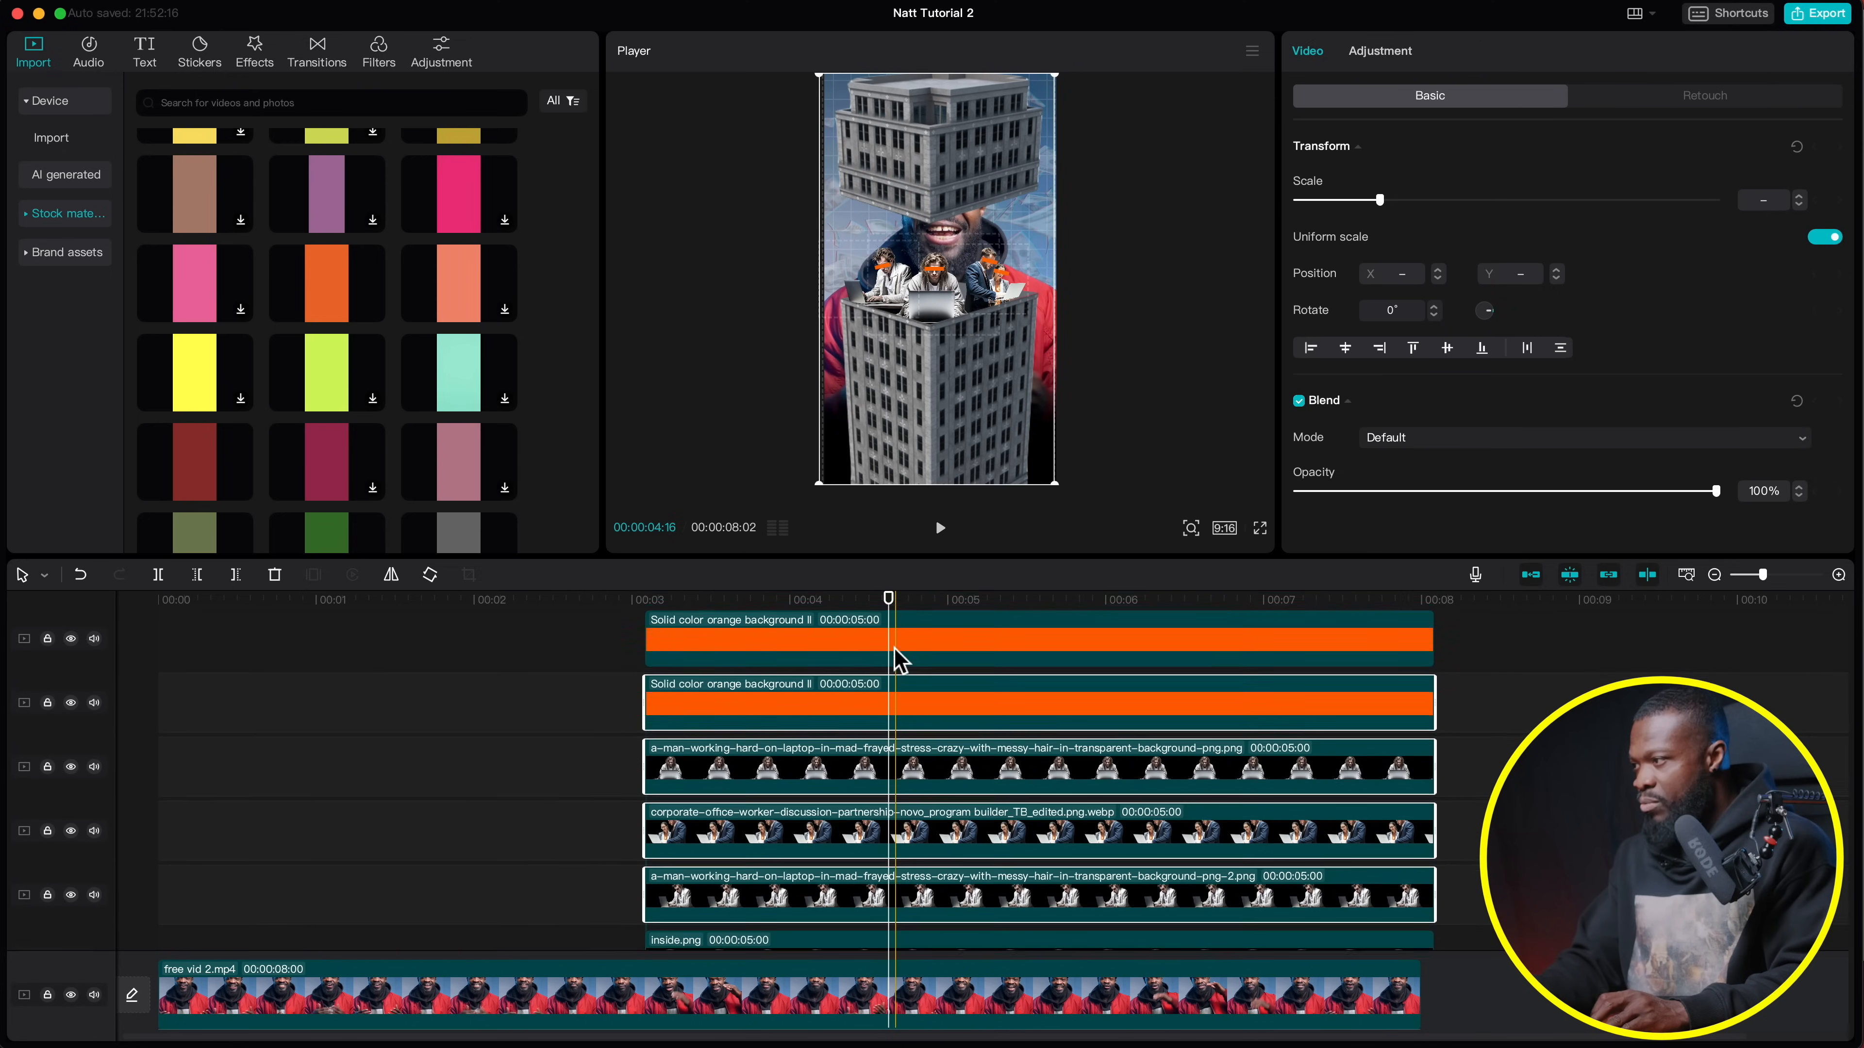
{"action": "left_click", "coordinate": [891, 808], "text": "super"}
{"action": "left_click", "coordinate": [899, 746], "text": "super"}
{"action": "left_click", "coordinate": [903, 683], "text": "super"}
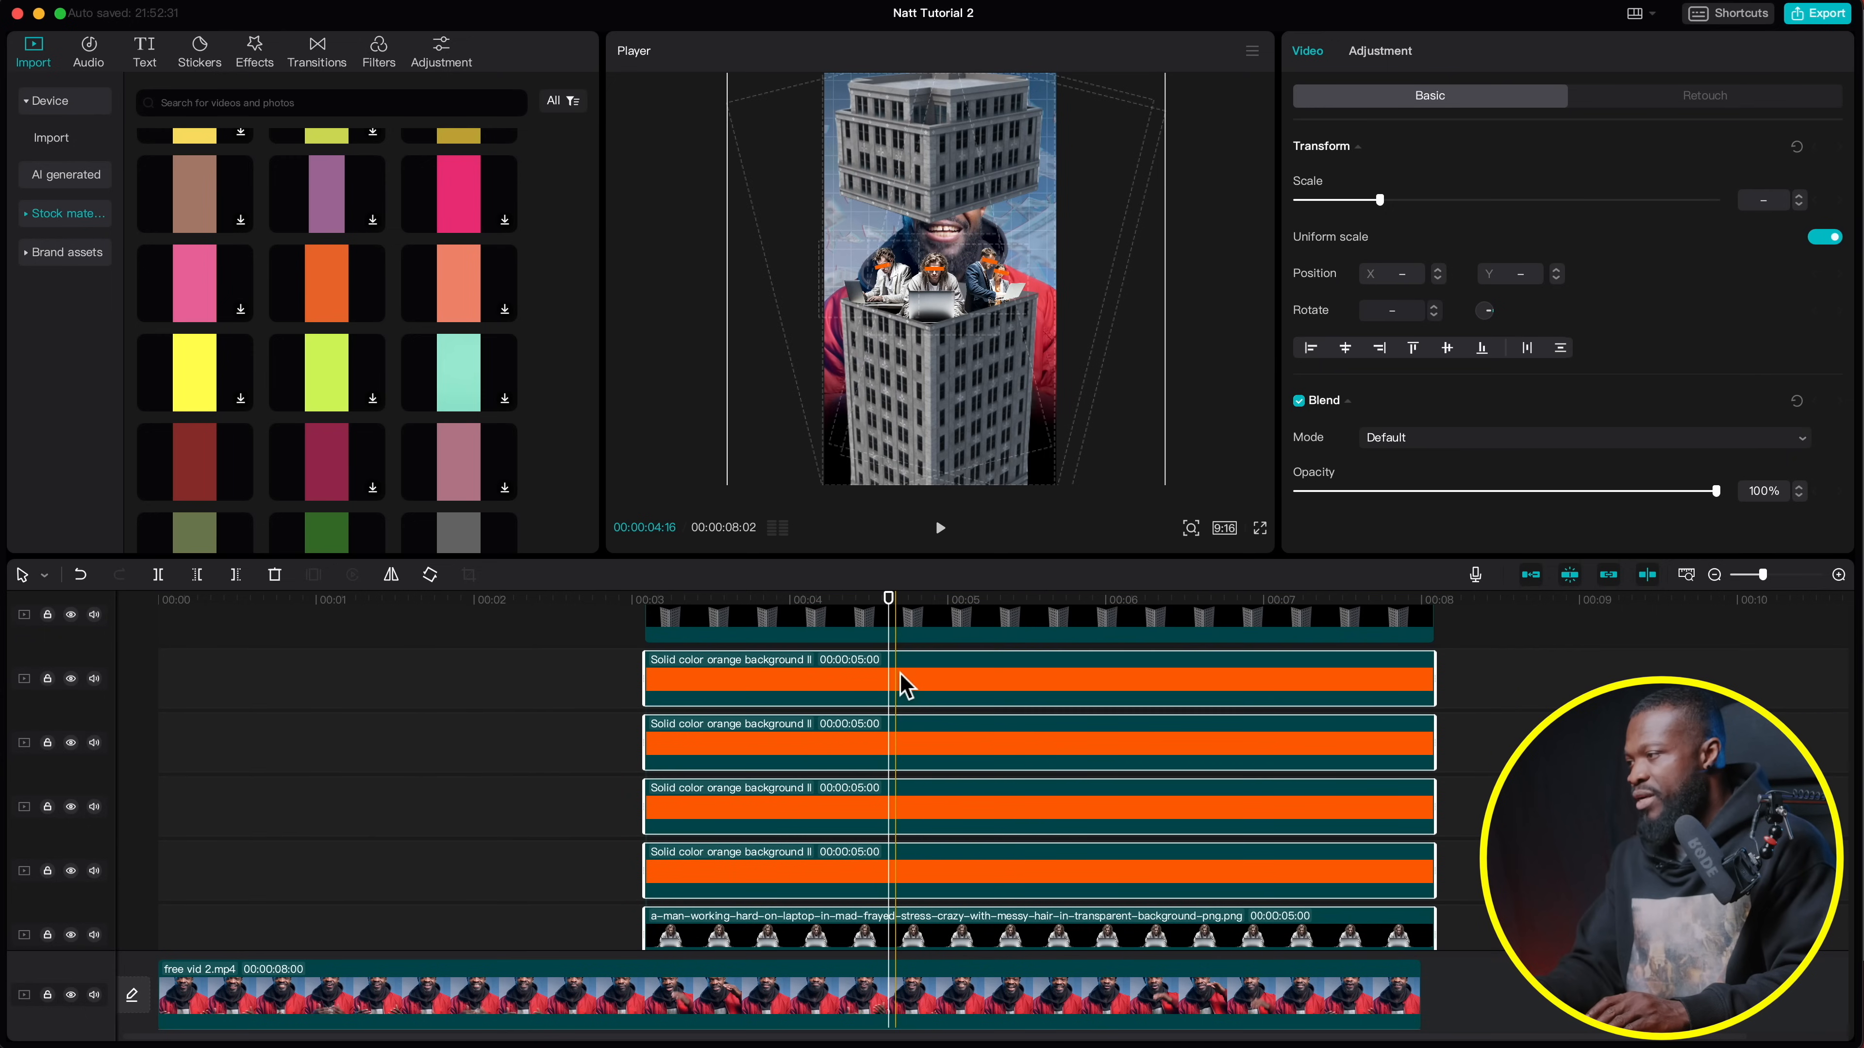
{"action": "right_click", "coordinate": [902, 676]}
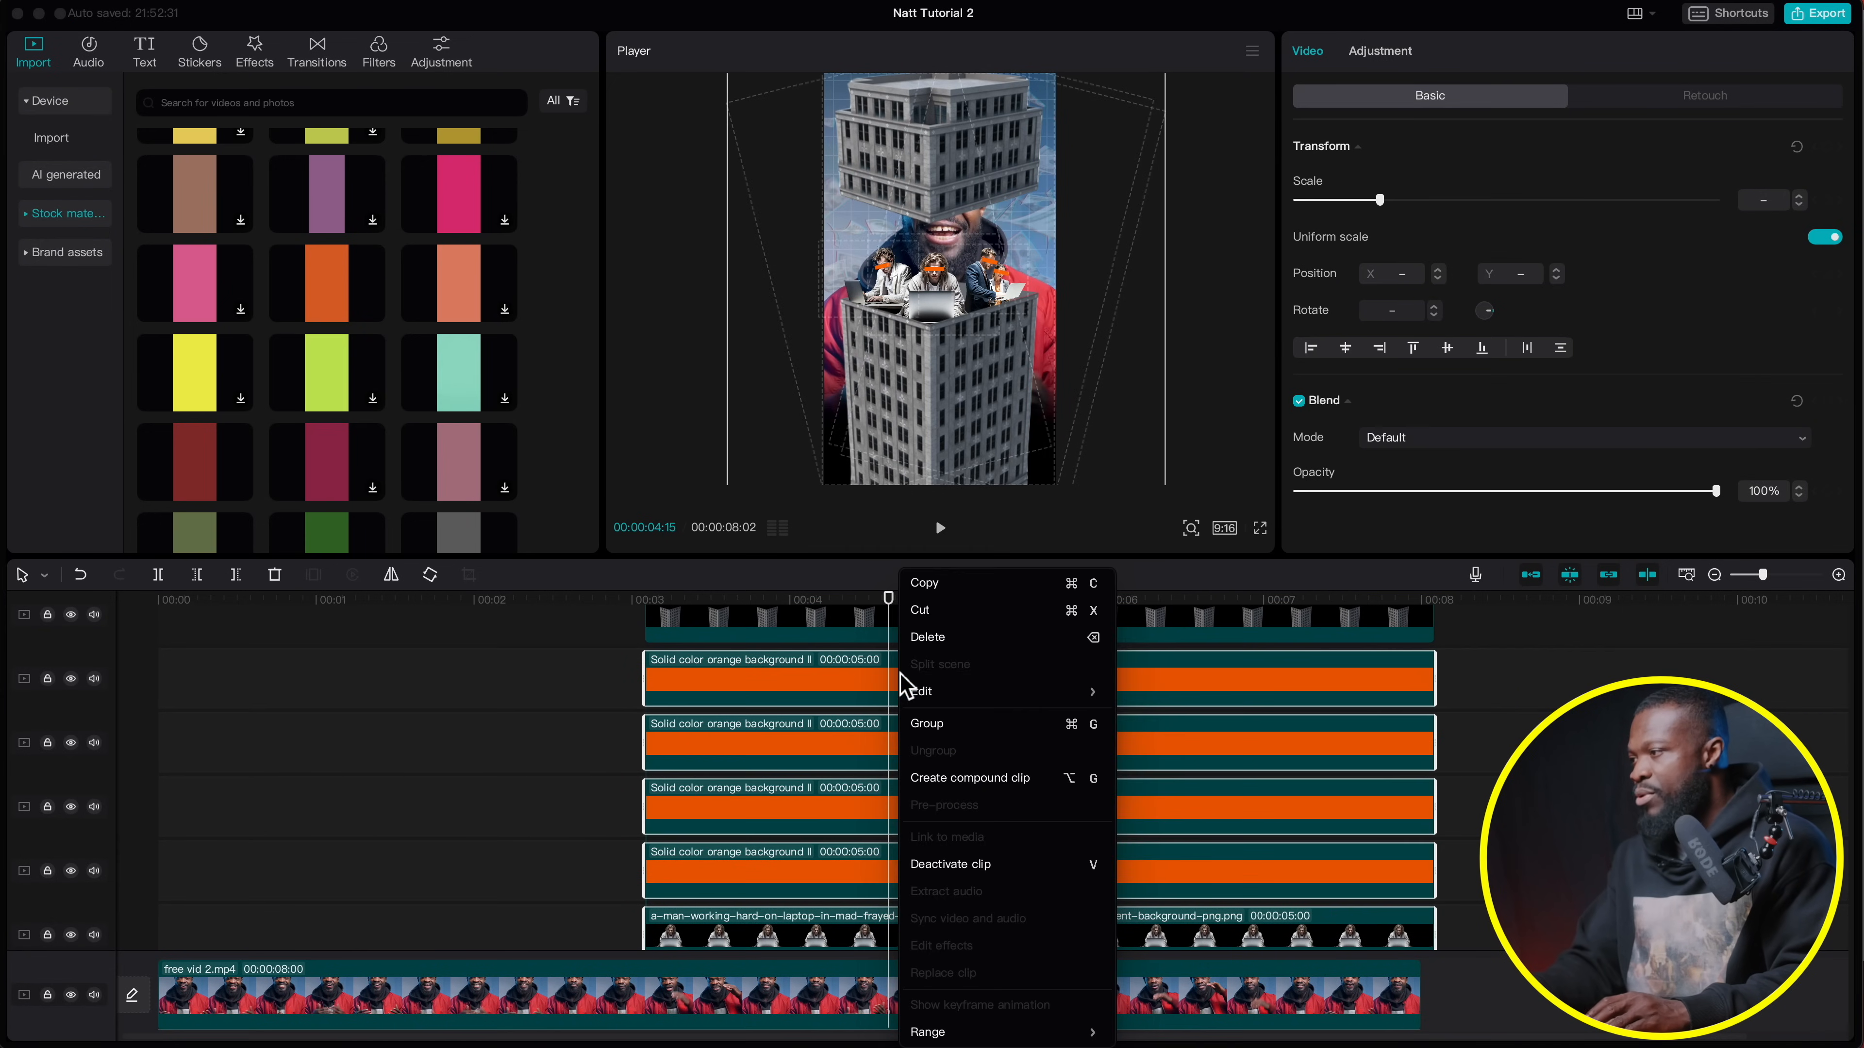
{"action": "left_click", "coordinate": [955, 780]}
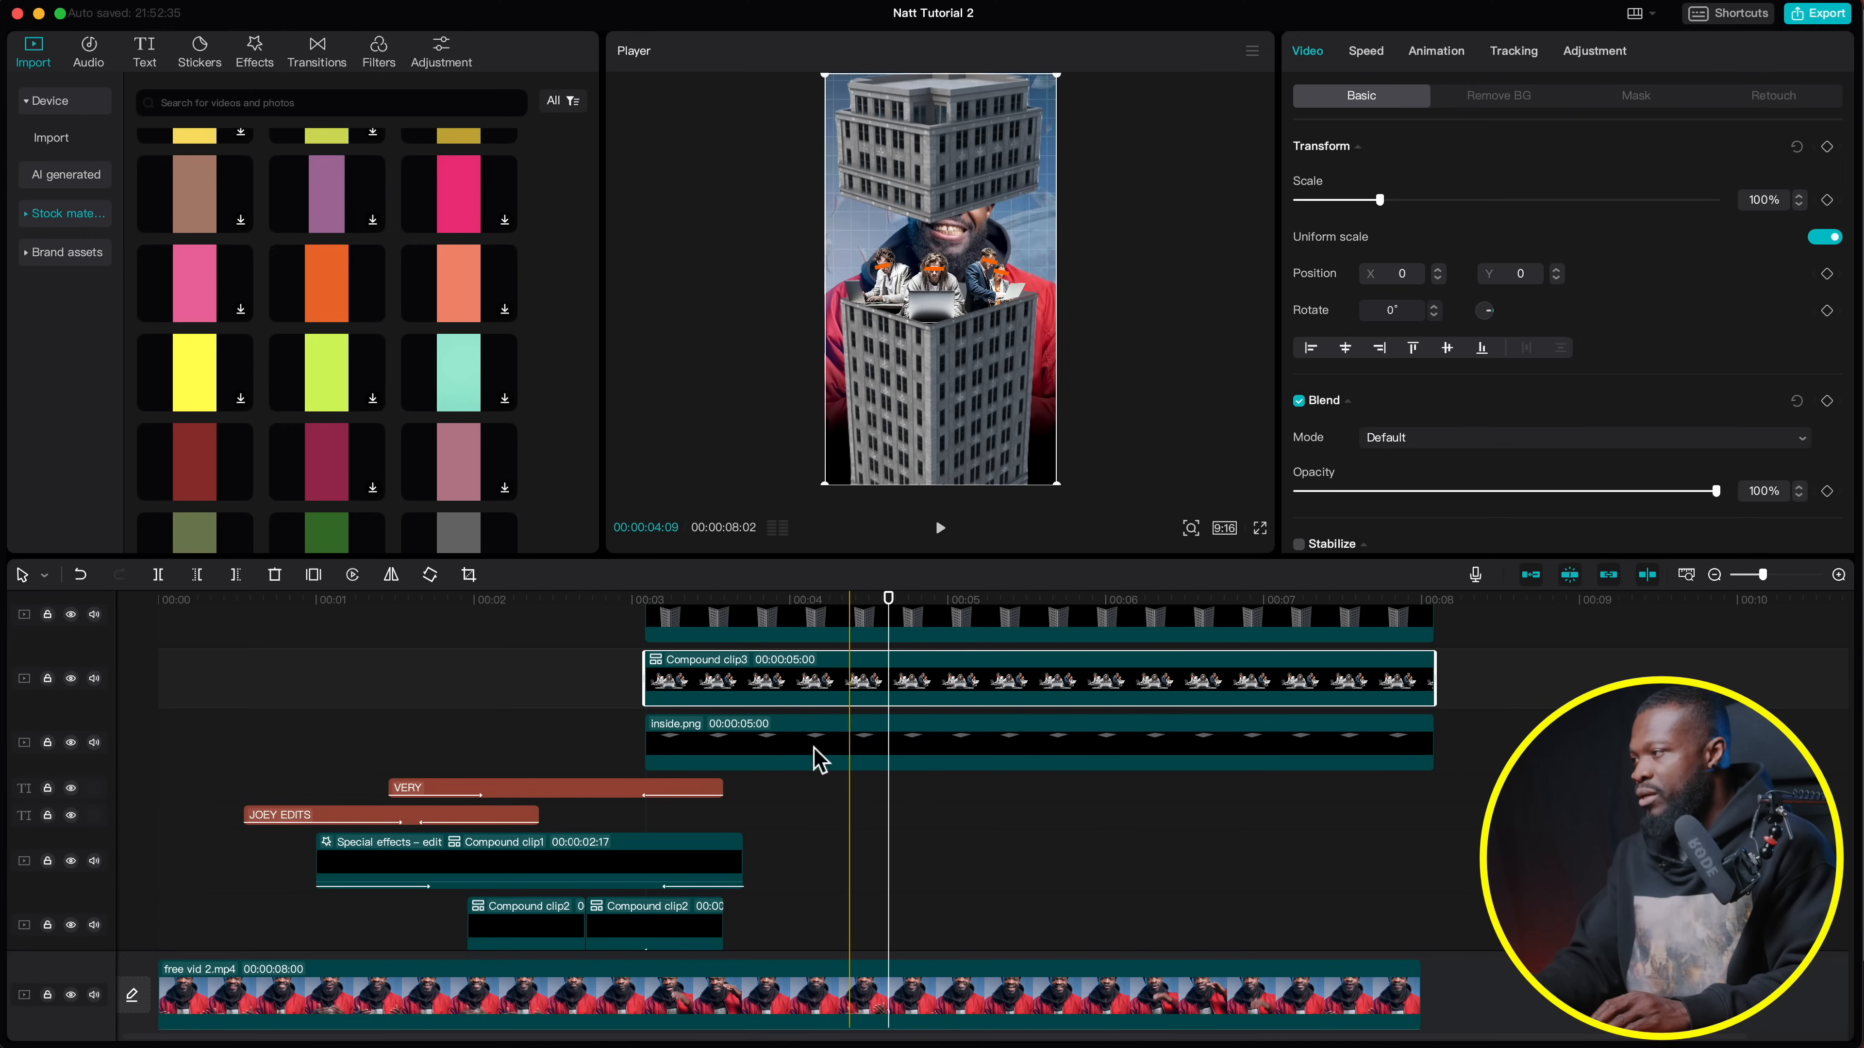
Create a freeze frame from the workers' compound clip at 00:00:04:15
{"action": "scroll", "coordinate": [1023, 733], "scroll_direction": "up", "scroll_amount": 2}
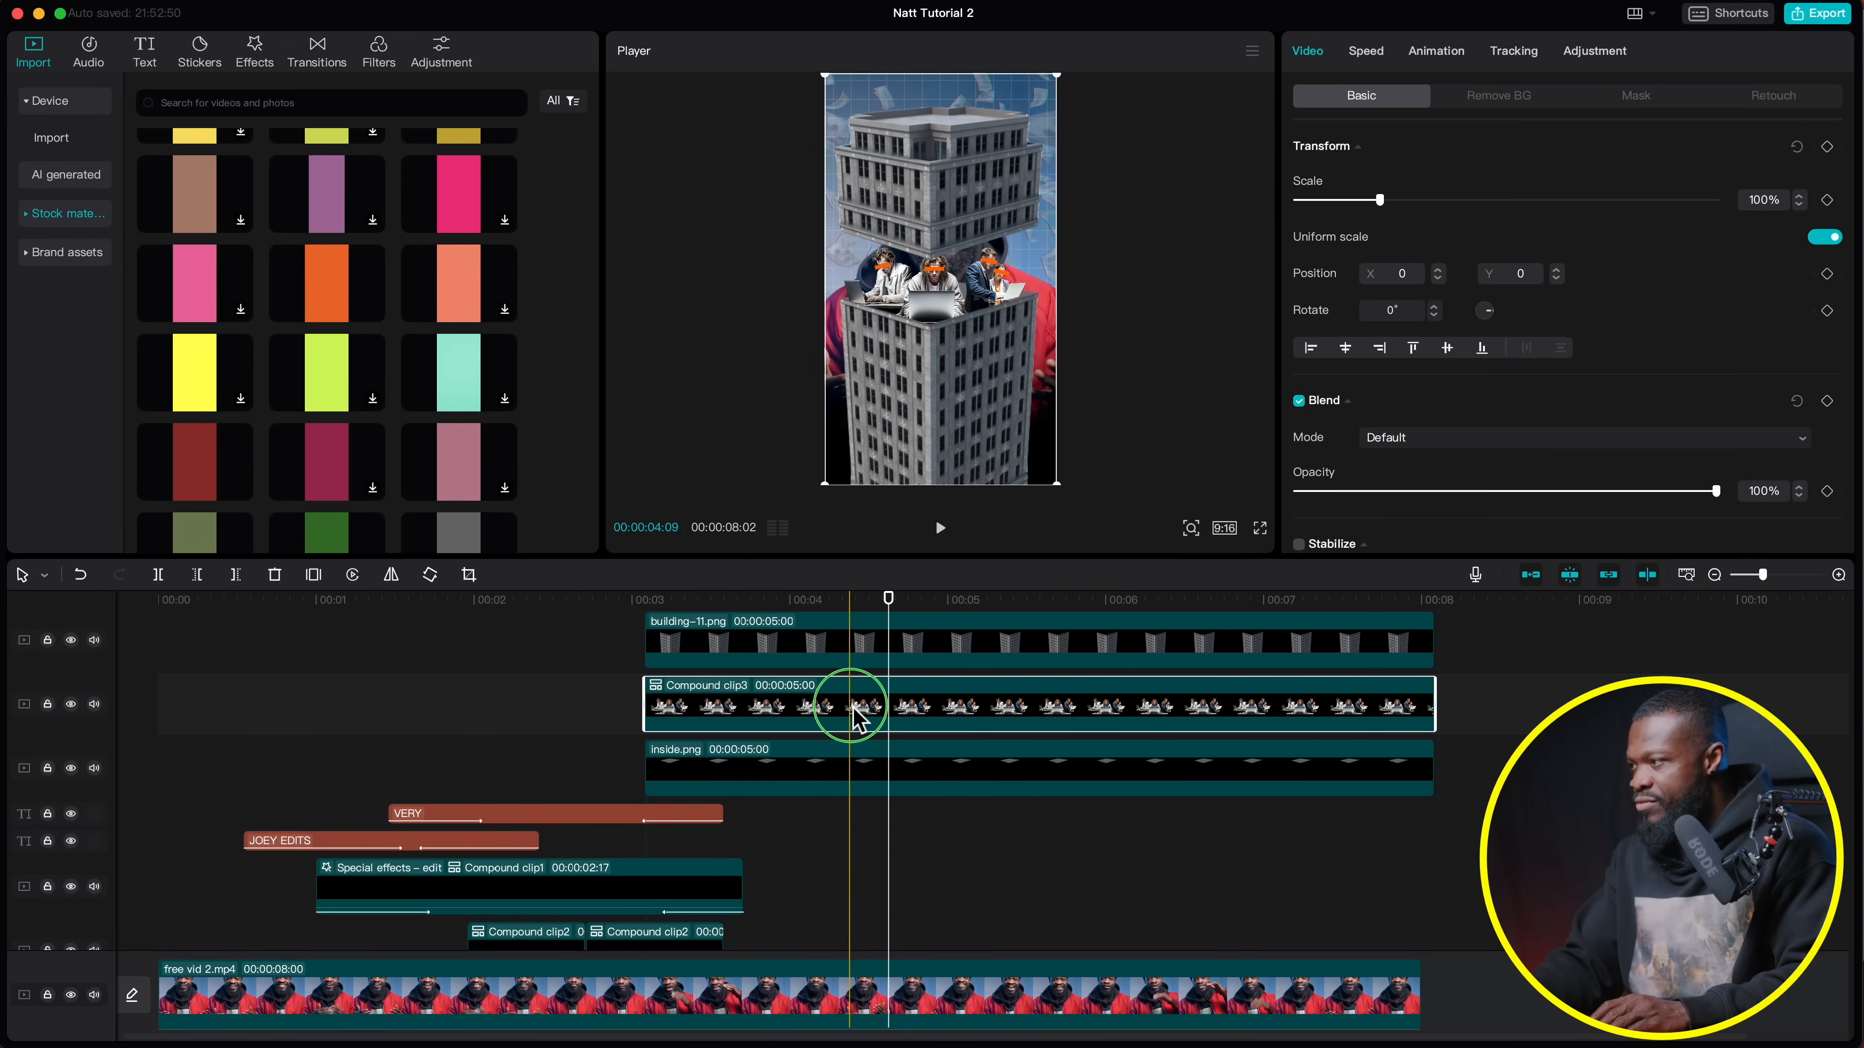
{"action": "right_click", "coordinate": [856, 719]}
{"action": "mouse_move", "coordinate": [883, 707]}
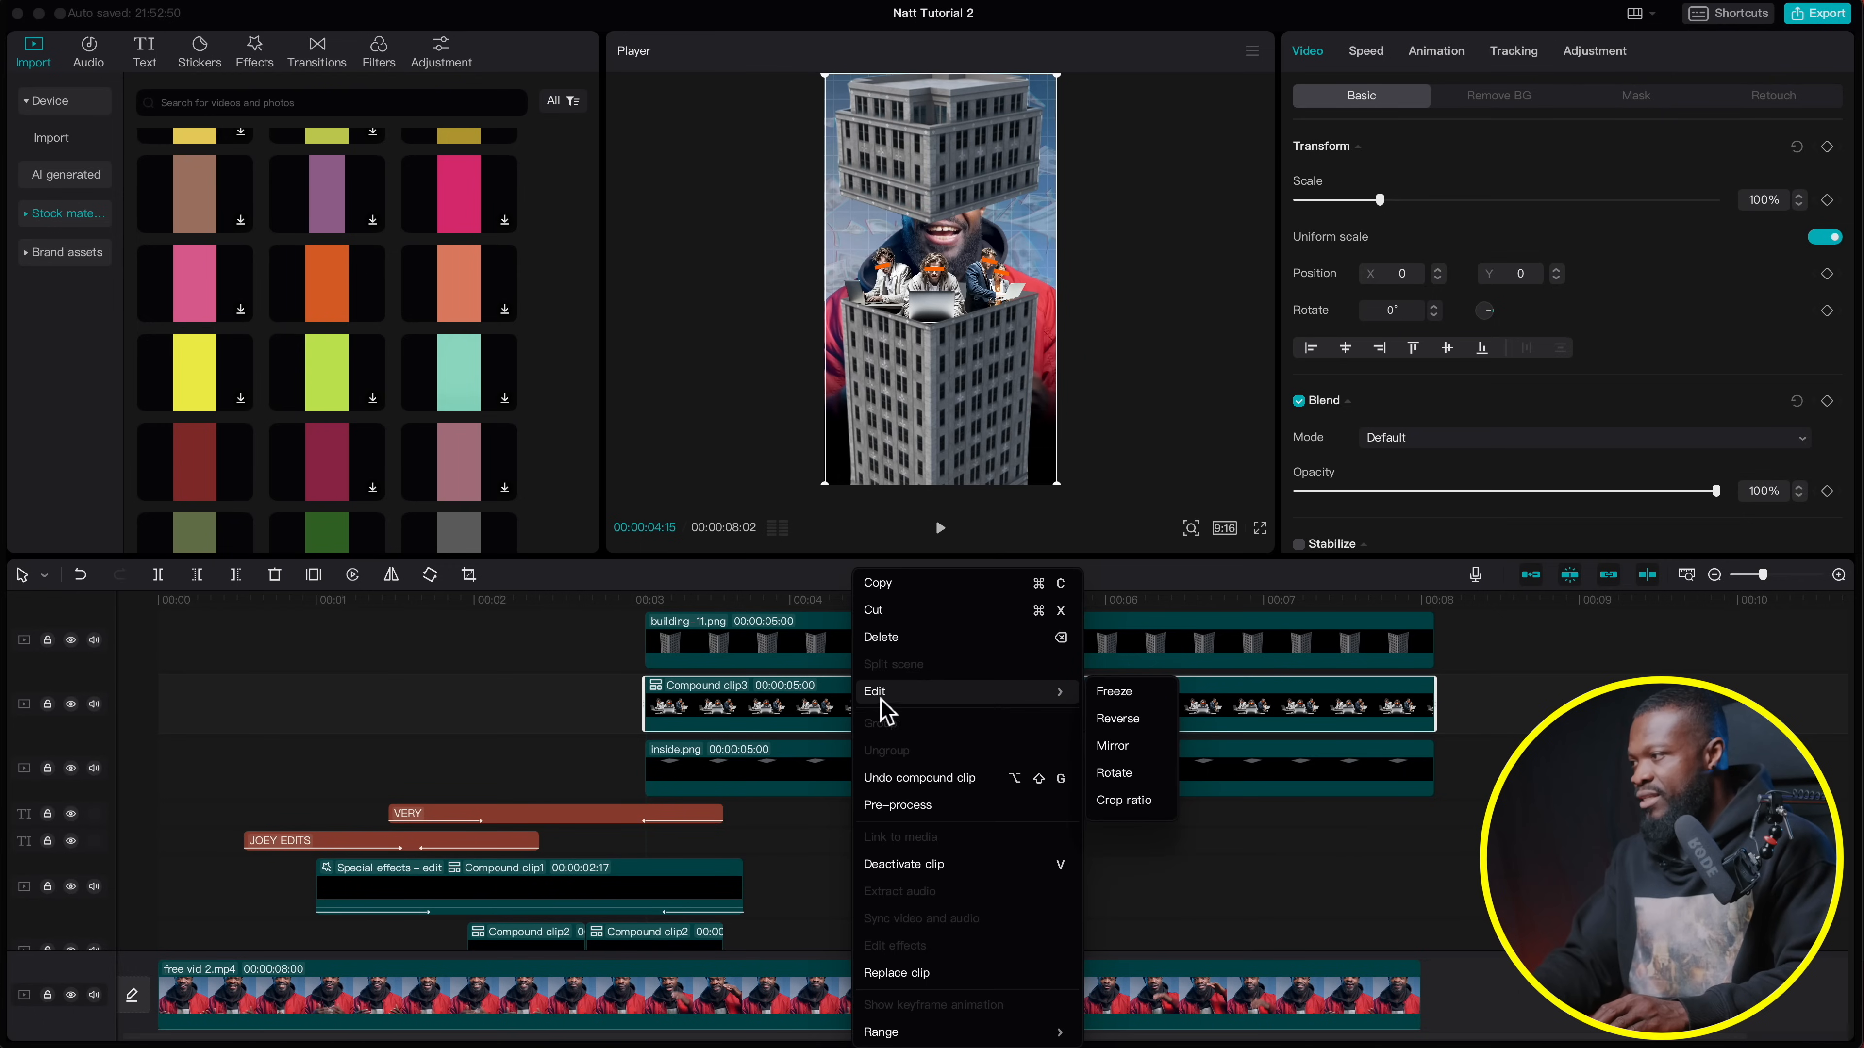
{"action": "left_click", "coordinate": [1114, 692]}
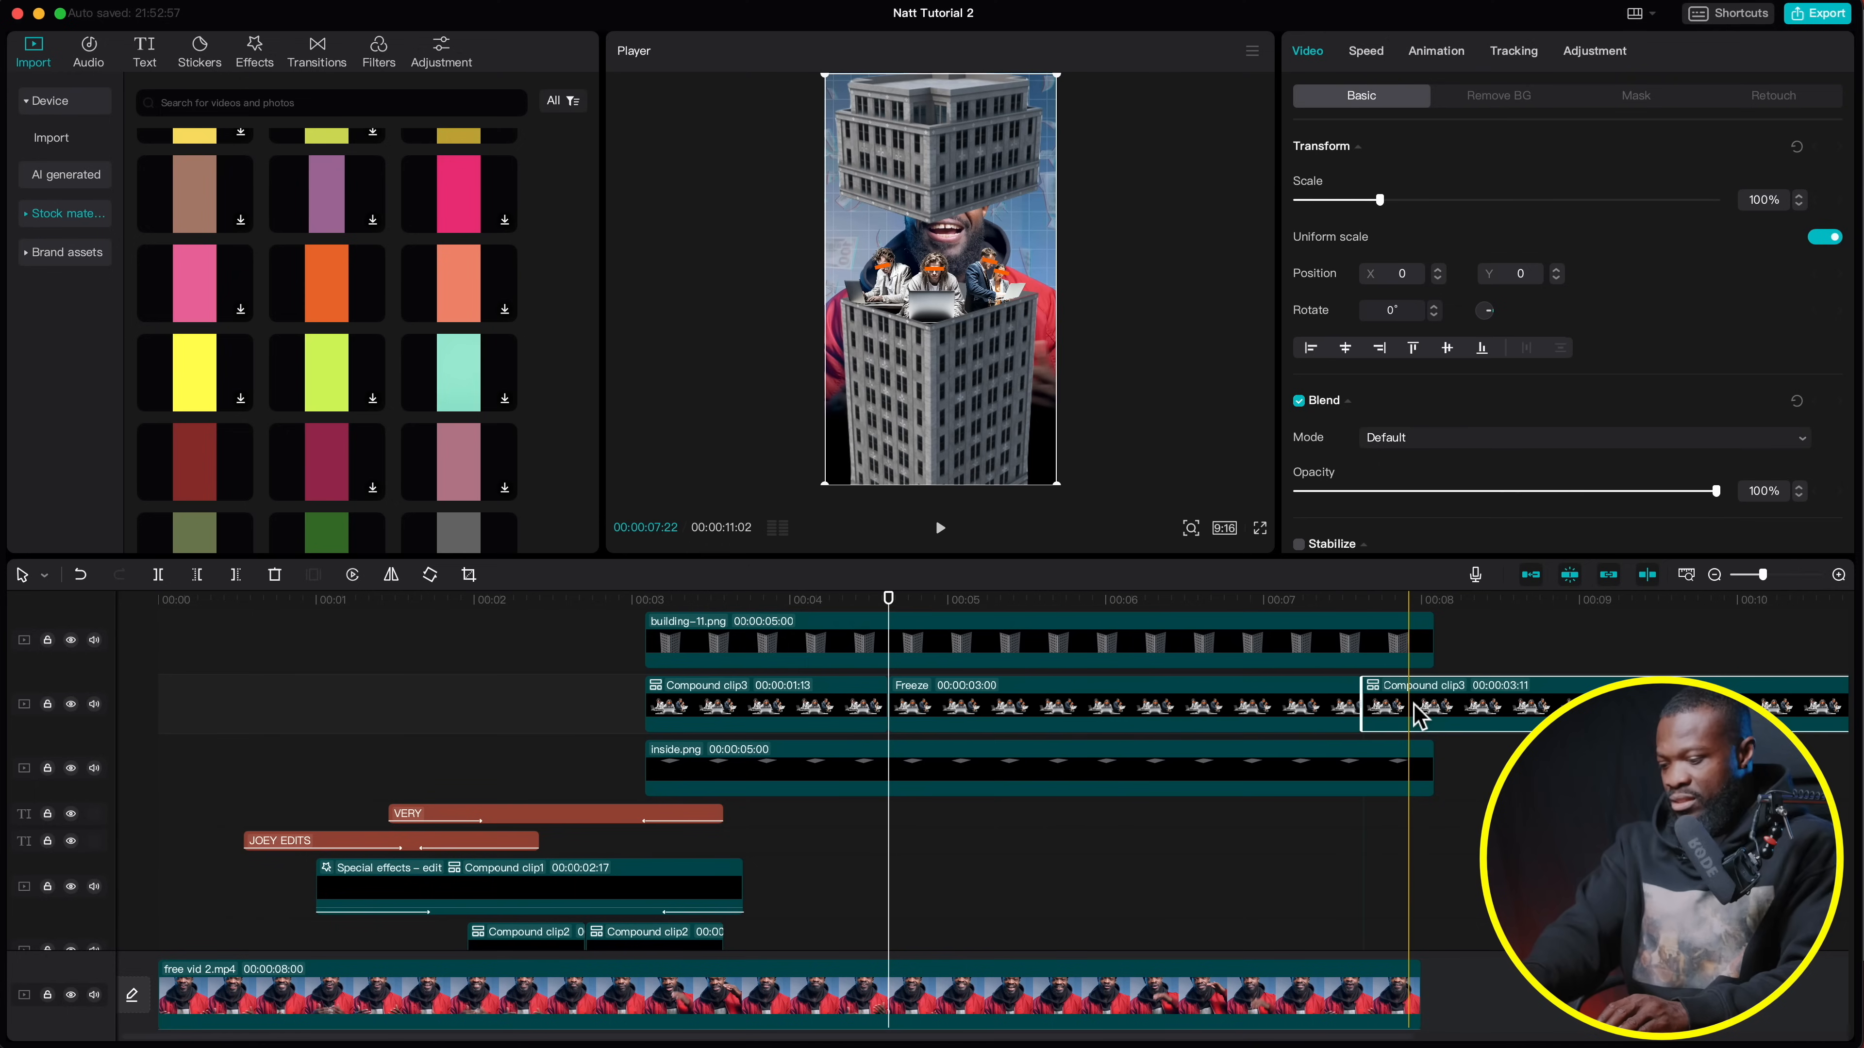
Delete the compound clip pieces around the freeze frame, and fit the freeze clip to the building clips' start and 5-second length
{"action": "key", "text": "Delete"}
{"action": "left_click", "coordinate": [792, 706]}
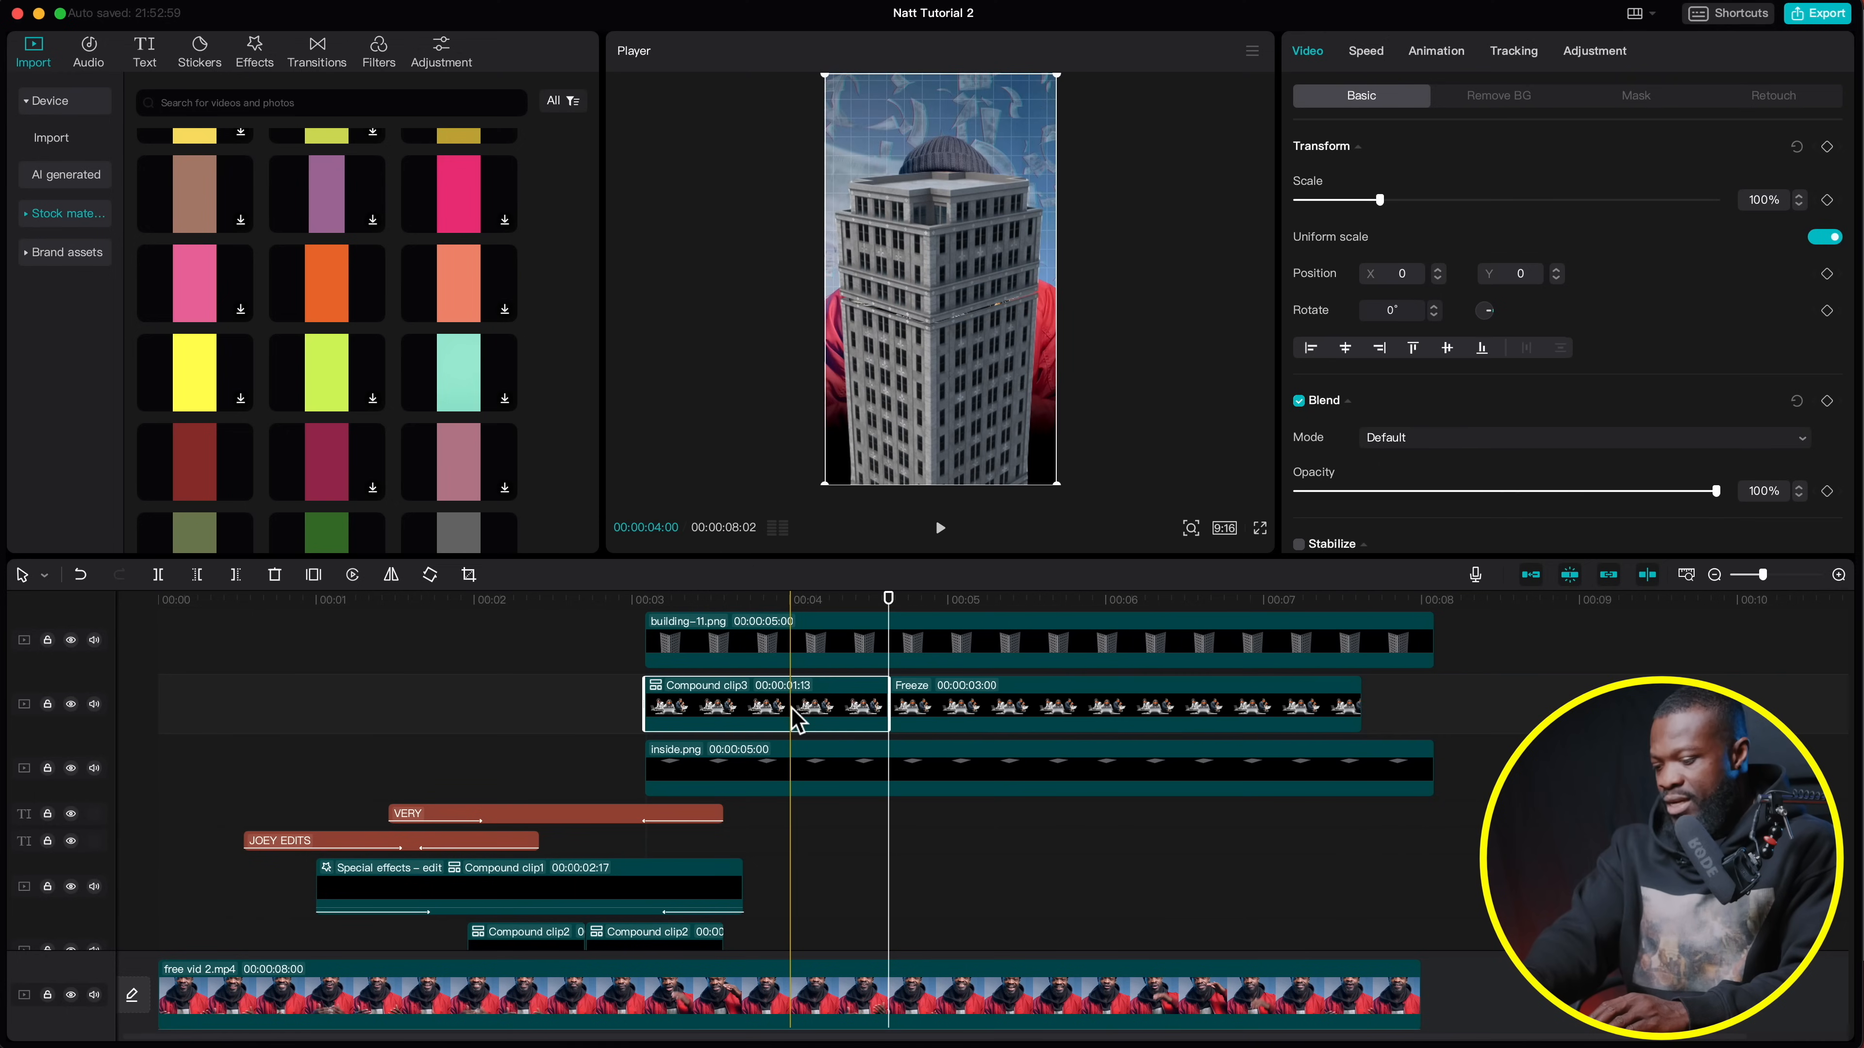
{"action": "key", "text": "Delete"}
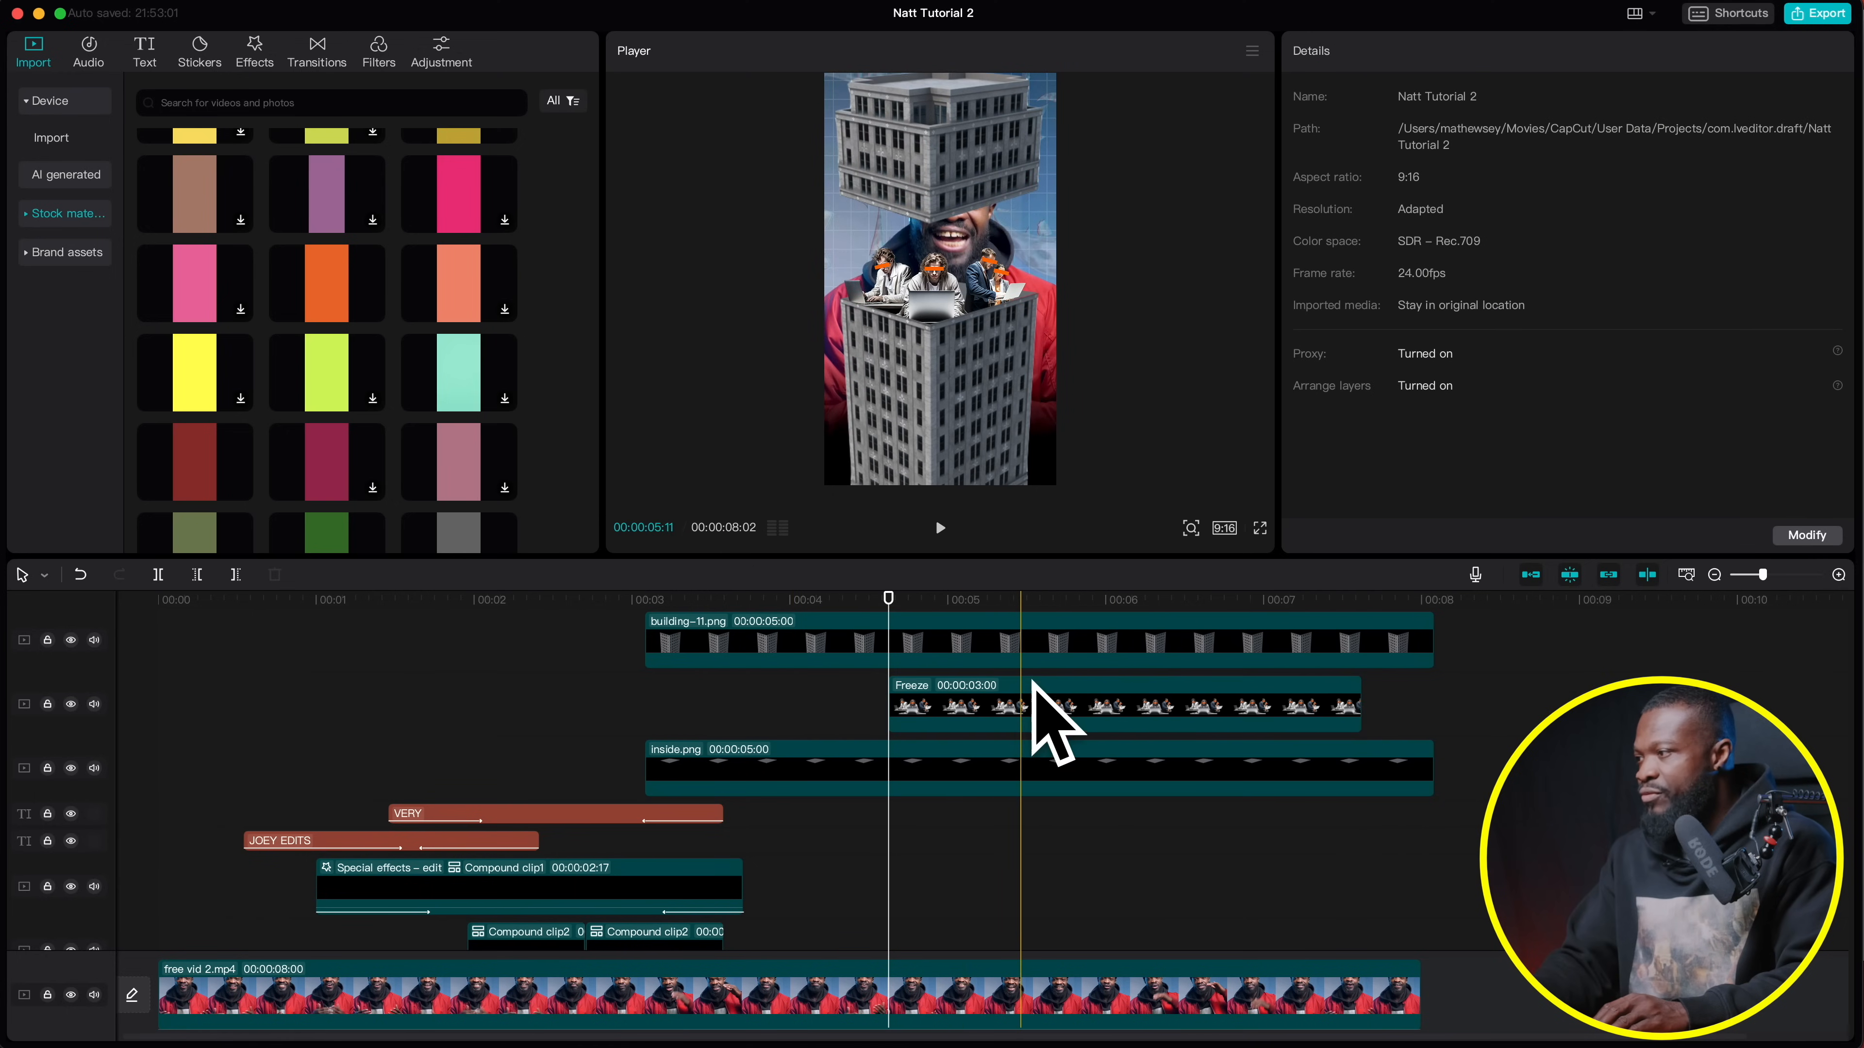
{"action": "left_click_drag", "start_coordinate": [1038, 706], "coordinate": [792, 707]}
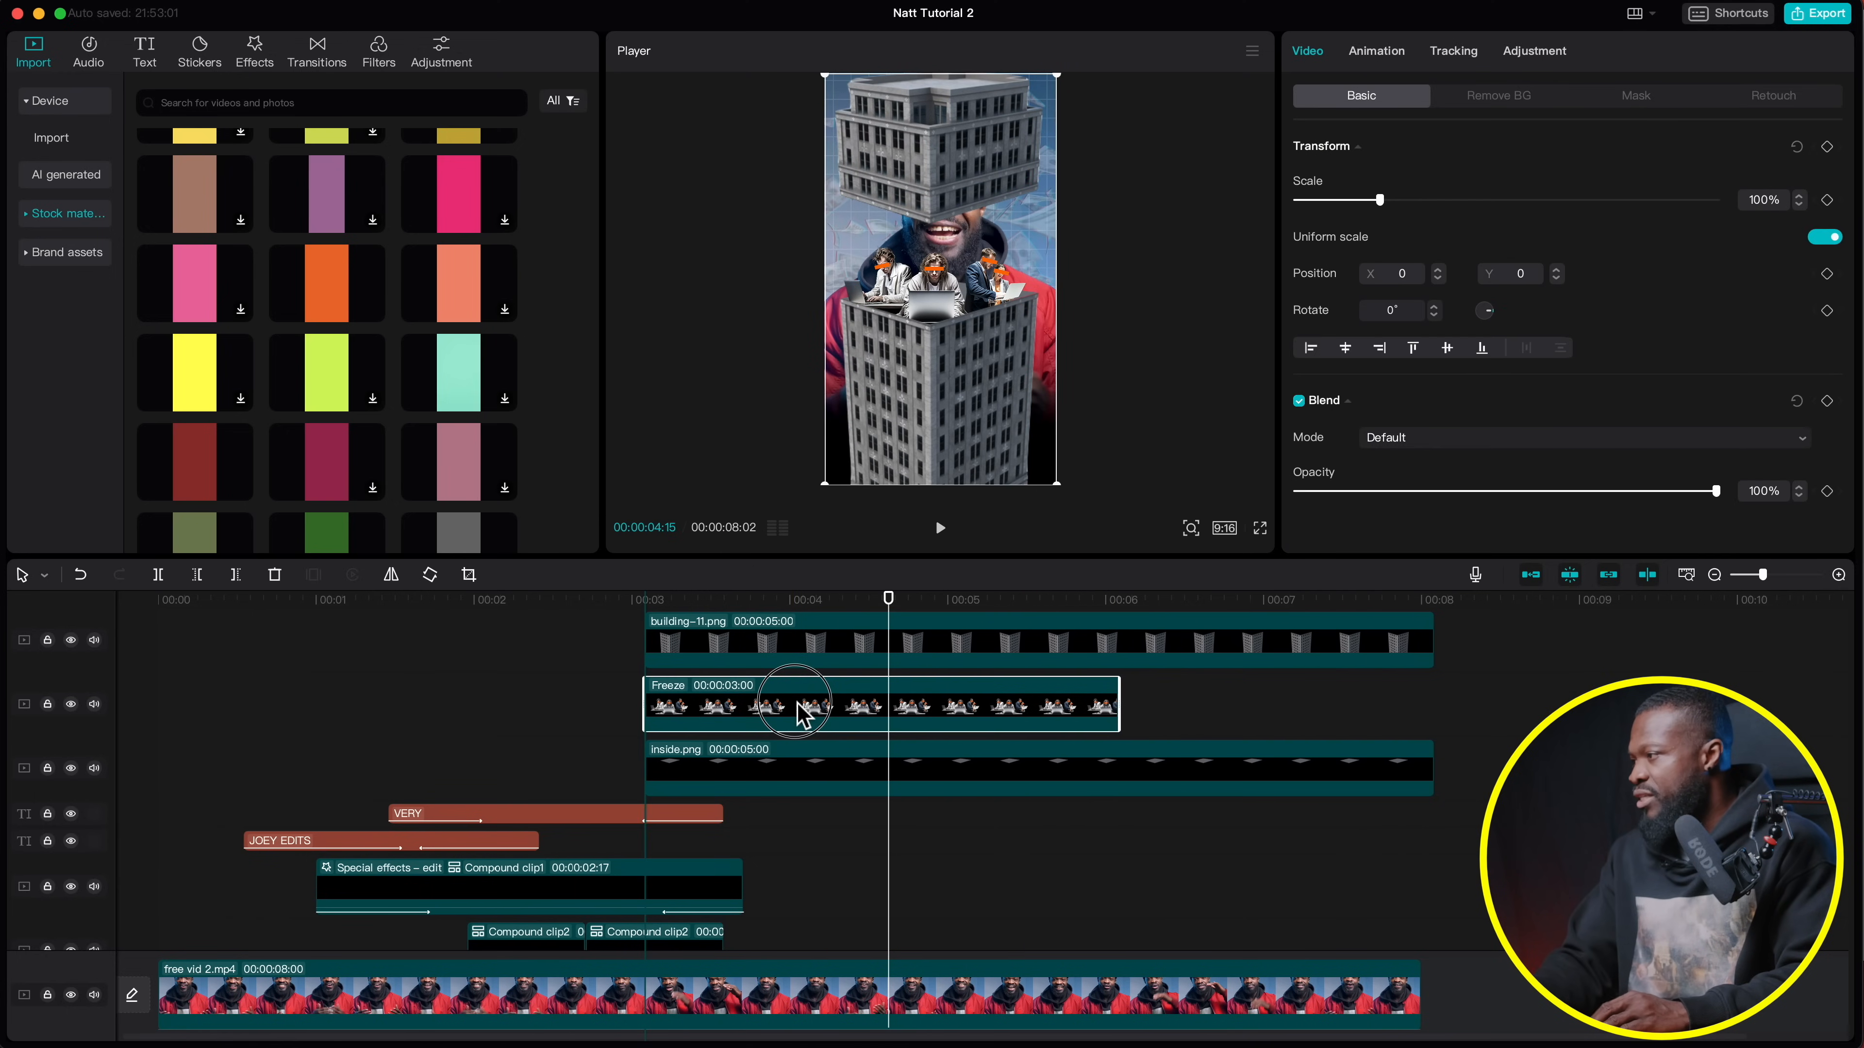
{"action": "left_click_drag", "start_coordinate": [1119, 706], "coordinate": [1435, 713]}
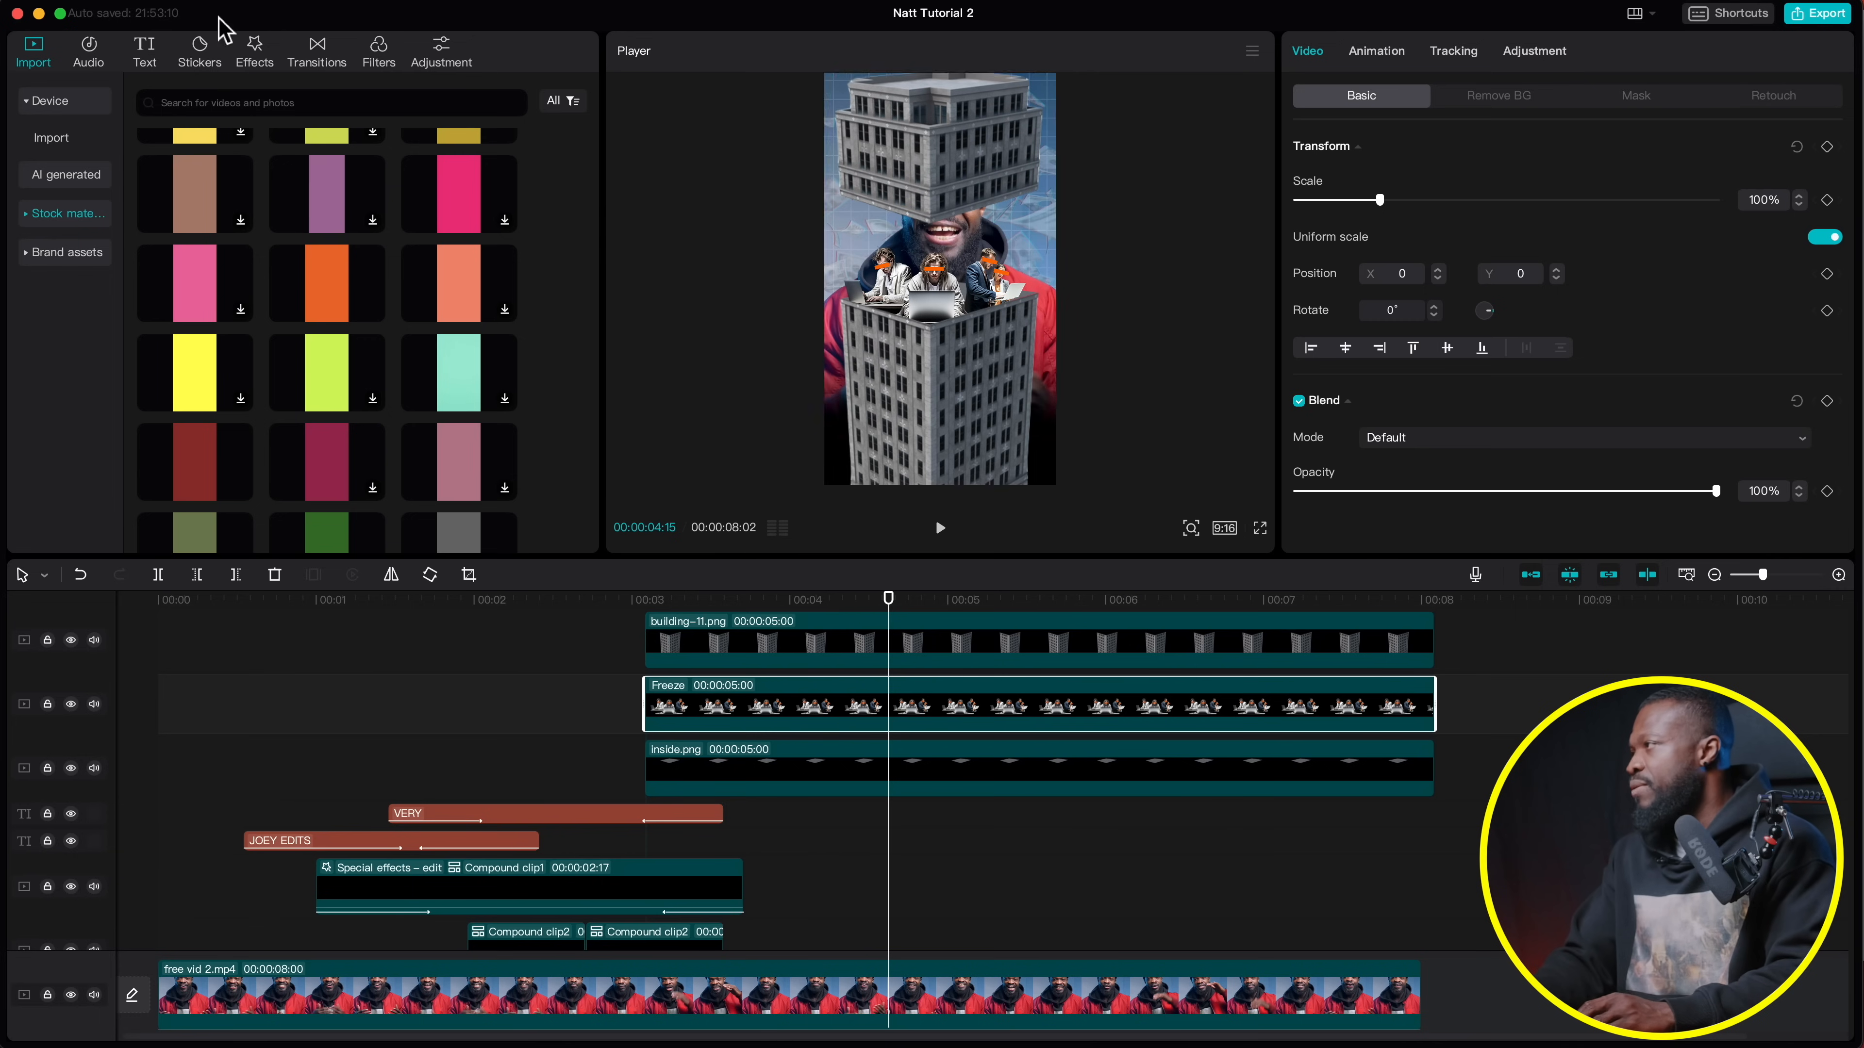
Apply the Red style filter to the workers' freeze clip at intensity 86
{"action": "left_click", "coordinate": [375, 61]}
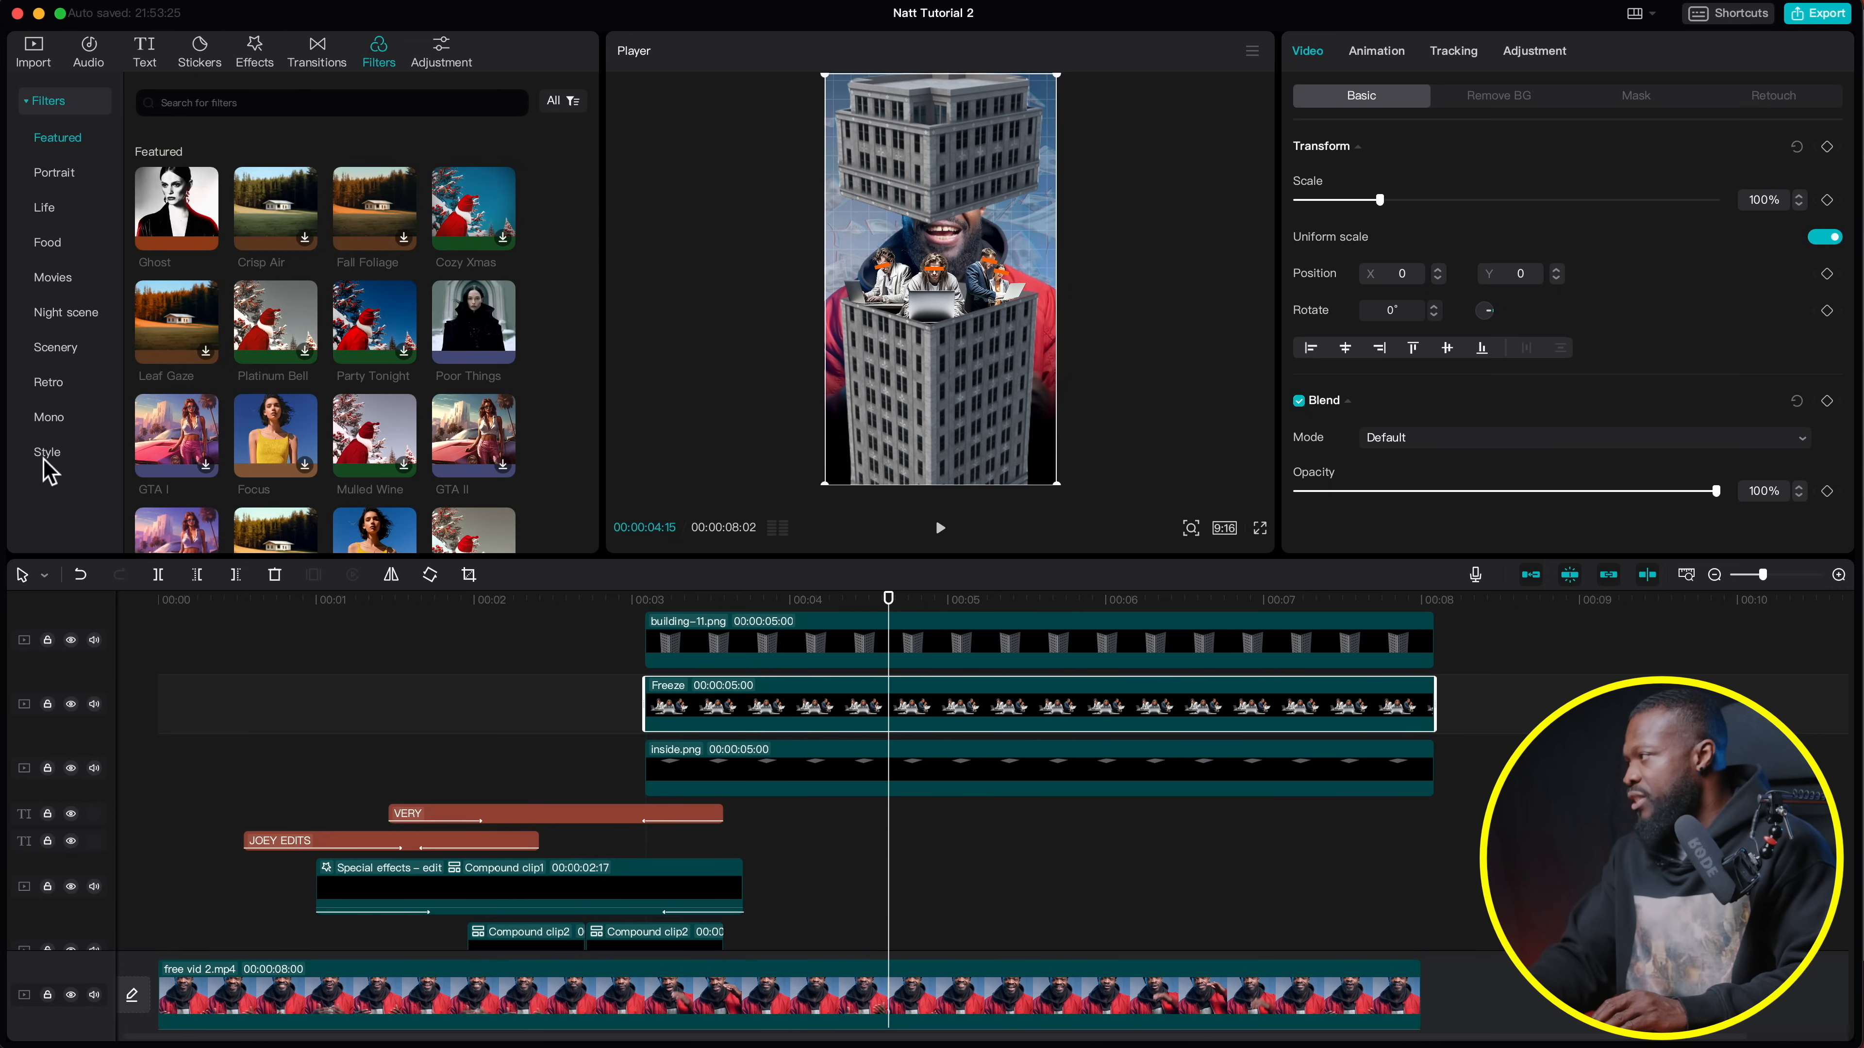
{"action": "left_click", "coordinate": [47, 452]}
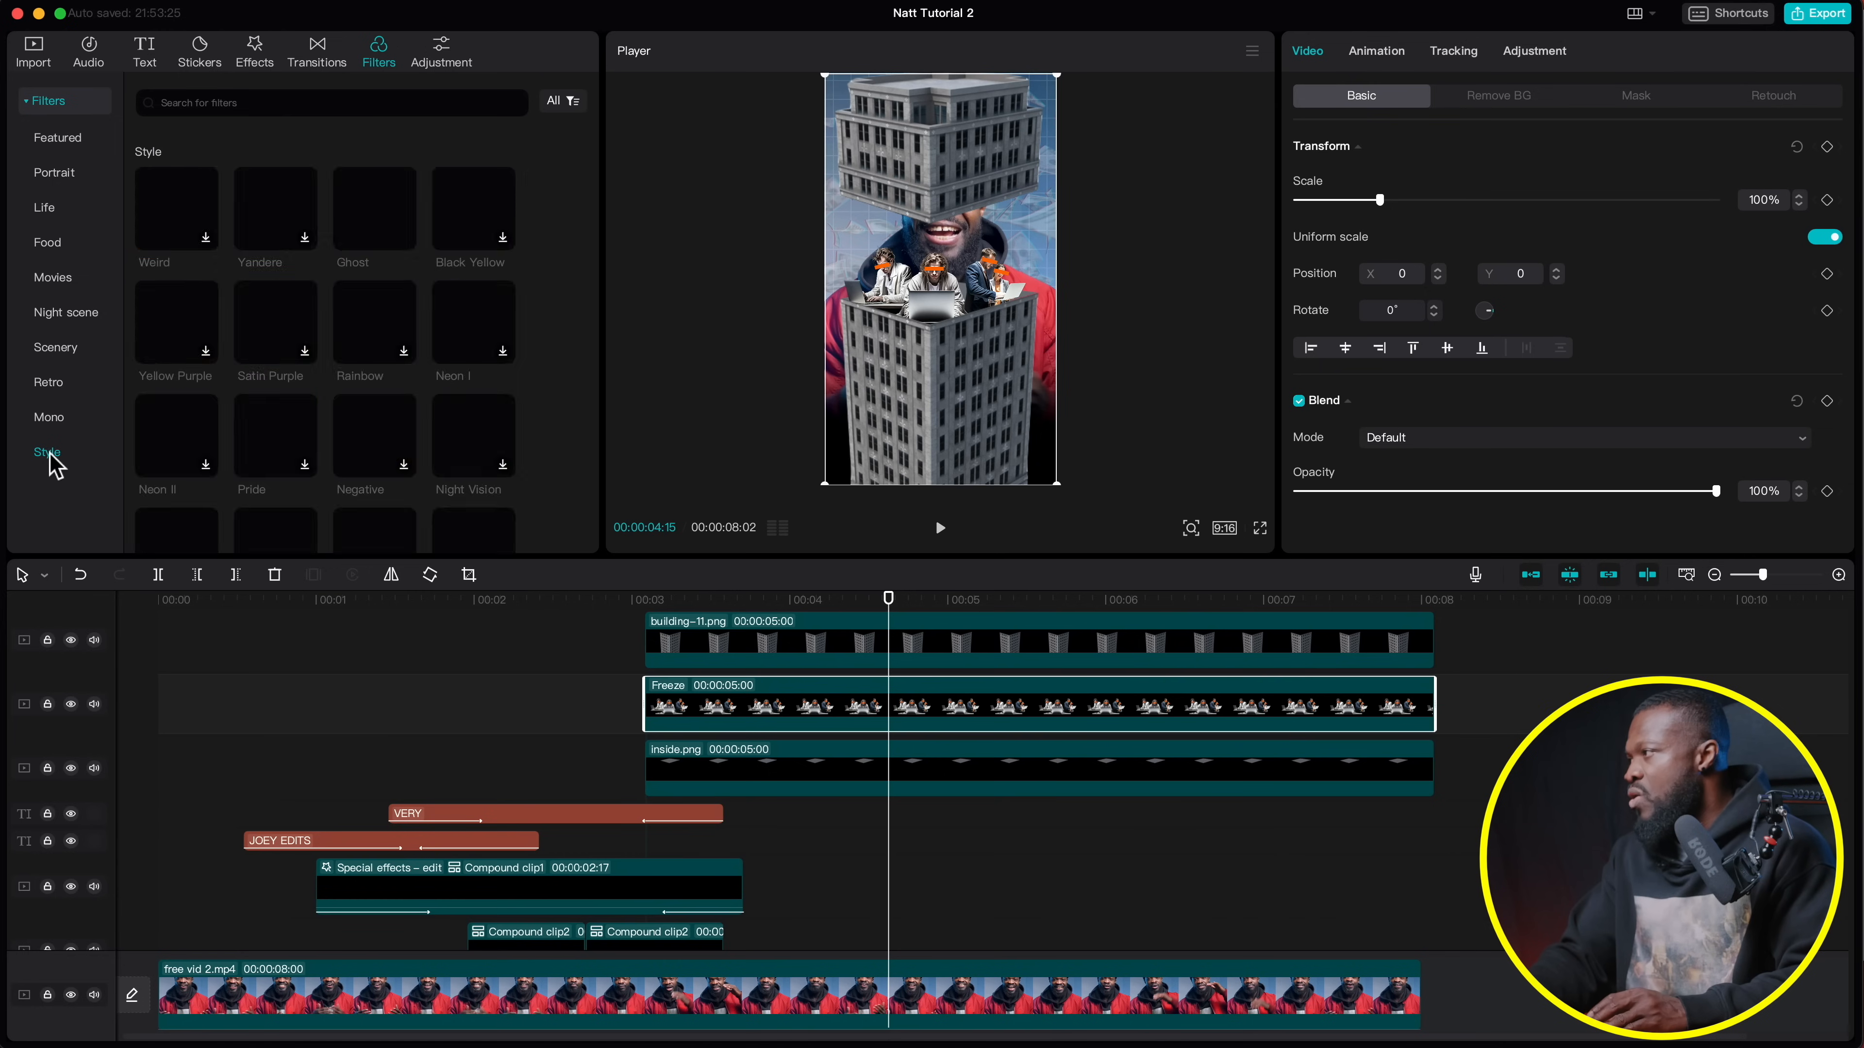
{"action": "scroll", "coordinate": [459, 417], "scroll_direction": "down", "scroll_amount": 5}
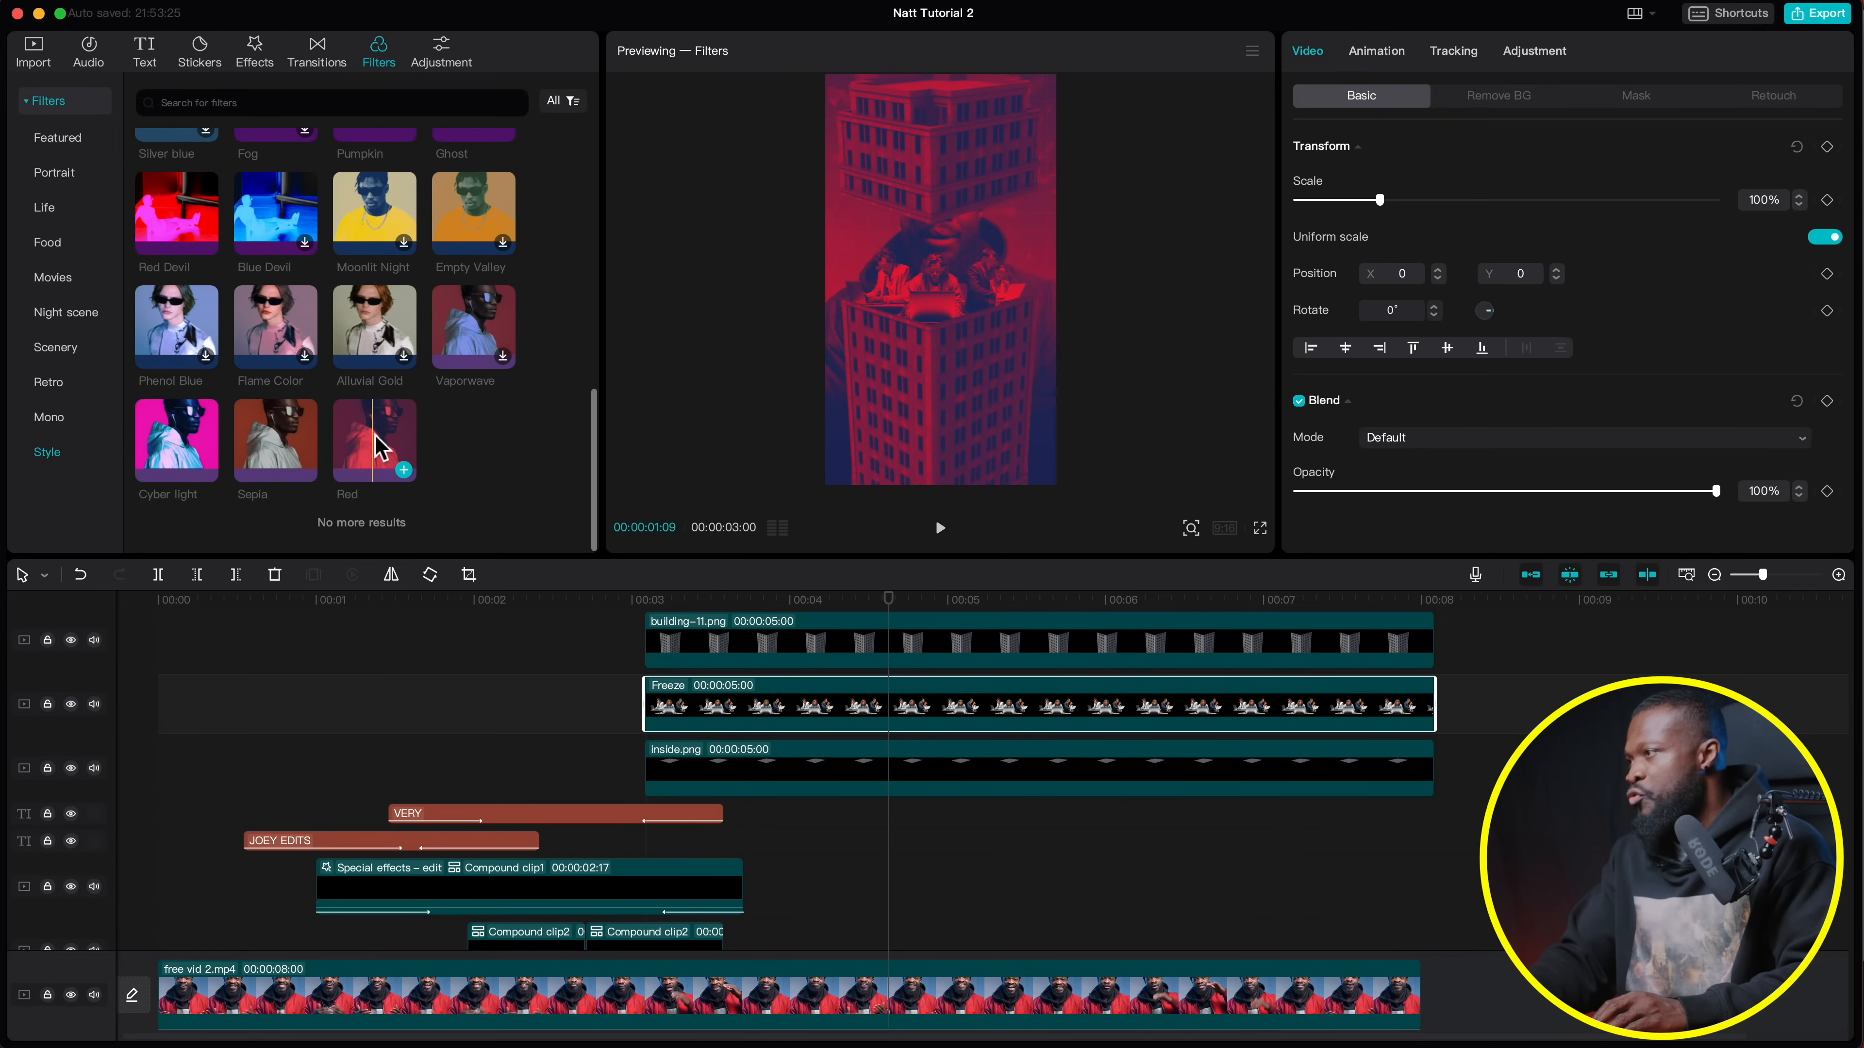
{"action": "left_click_drag", "start_coordinate": [379, 437], "coordinate": [833, 729]}
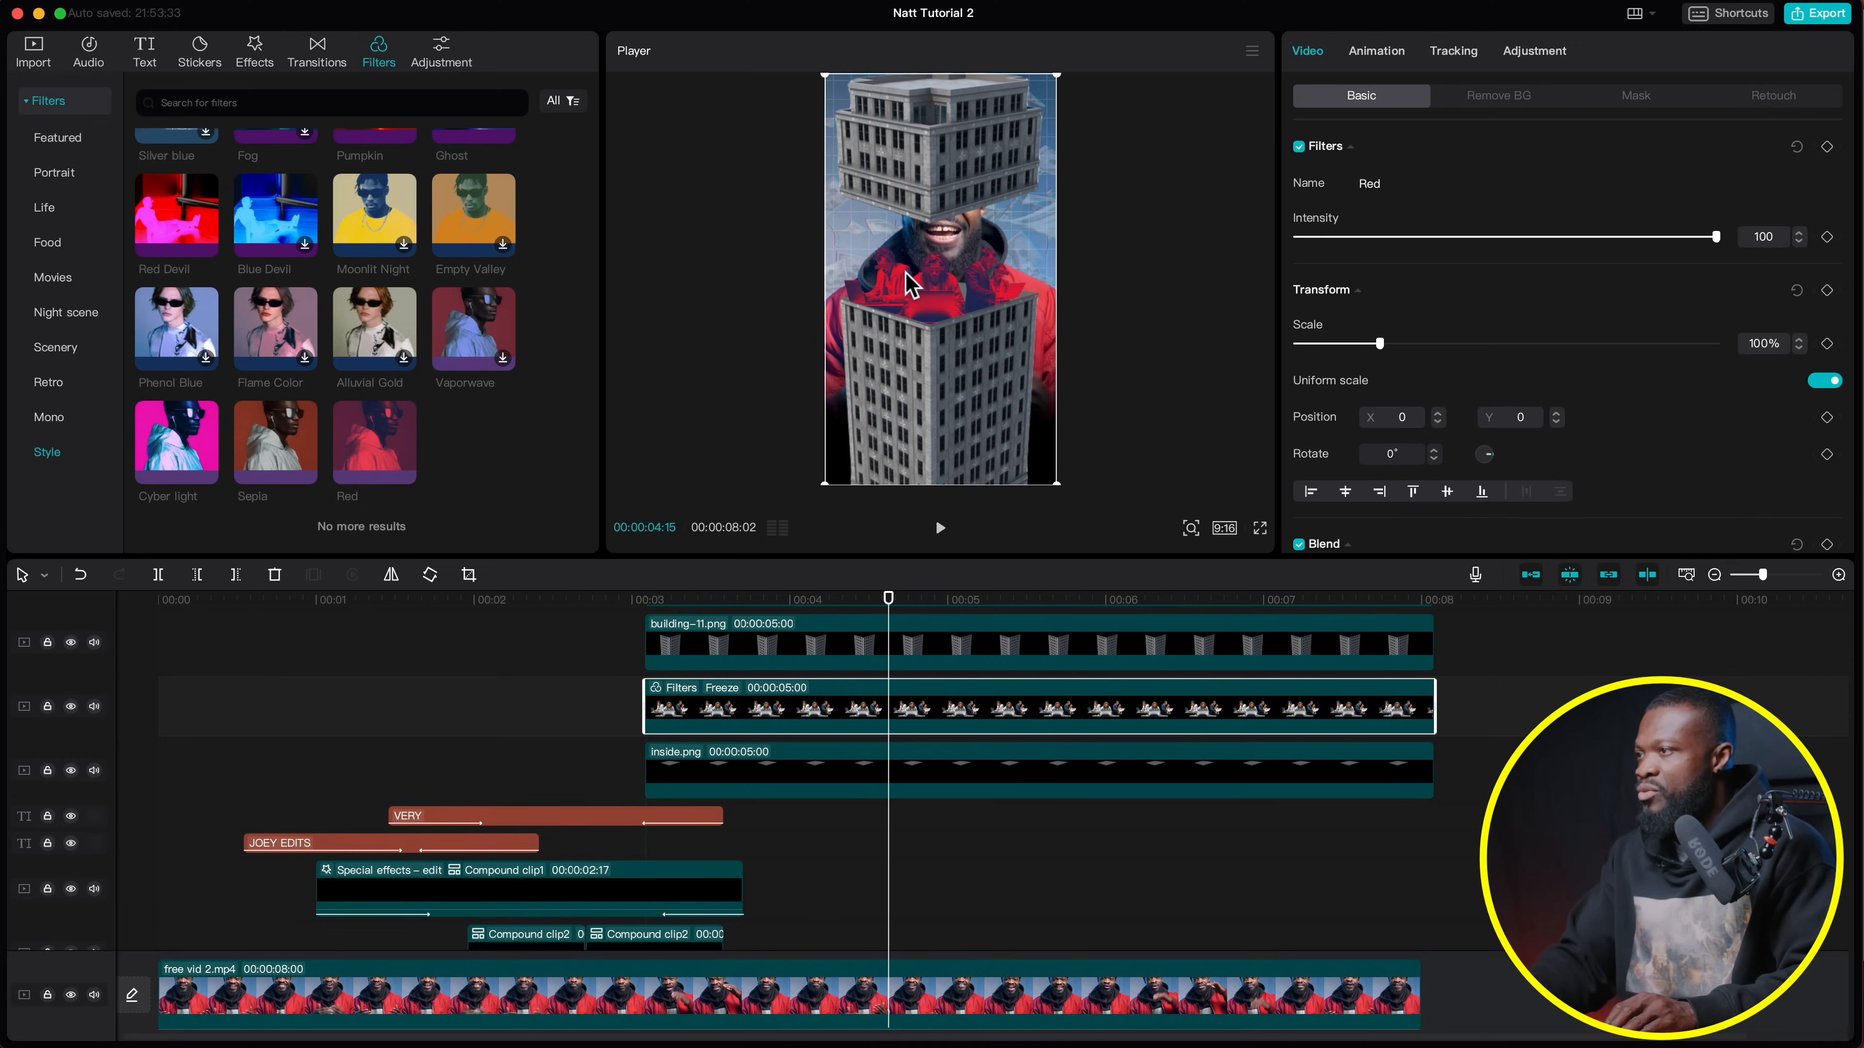
{"action": "left_click_drag", "start_coordinate": [1688, 239], "coordinate": [1680, 236]}
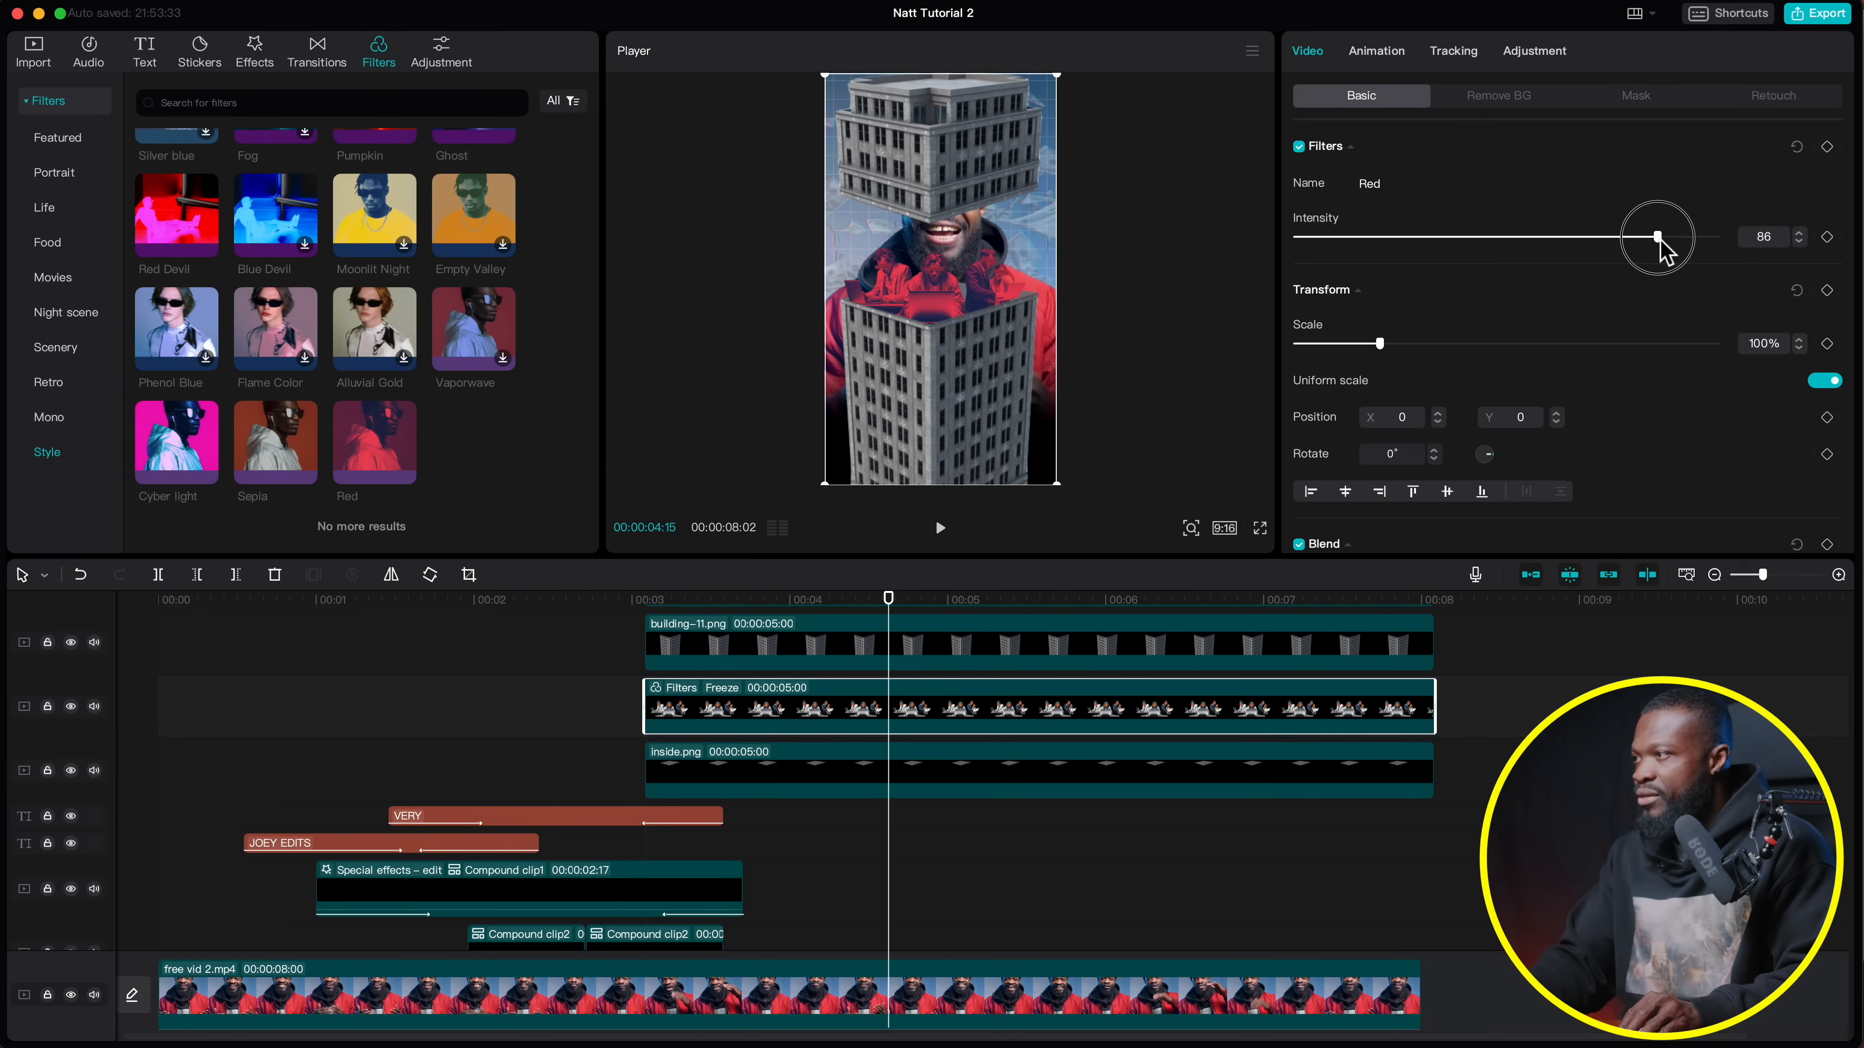
Raise the exposure of the workers' freeze clip to 7
{"action": "left_click", "coordinate": [1536, 64]}
{"action": "scroll", "coordinate": [1539, 374], "scroll_direction": "down", "scroll_amount": 3}
{"action": "mouse_move", "coordinate": [1506, 473]}
{"action": "left_mouse_down"}
{"action": "mouse_move", "coordinate": [1560, 474]}
{"action": "mouse_move", "coordinate": [1440, 474]}
{"action": "mouse_move", "coordinate": [1533, 475]}
{"action": "left_mouse_up"}
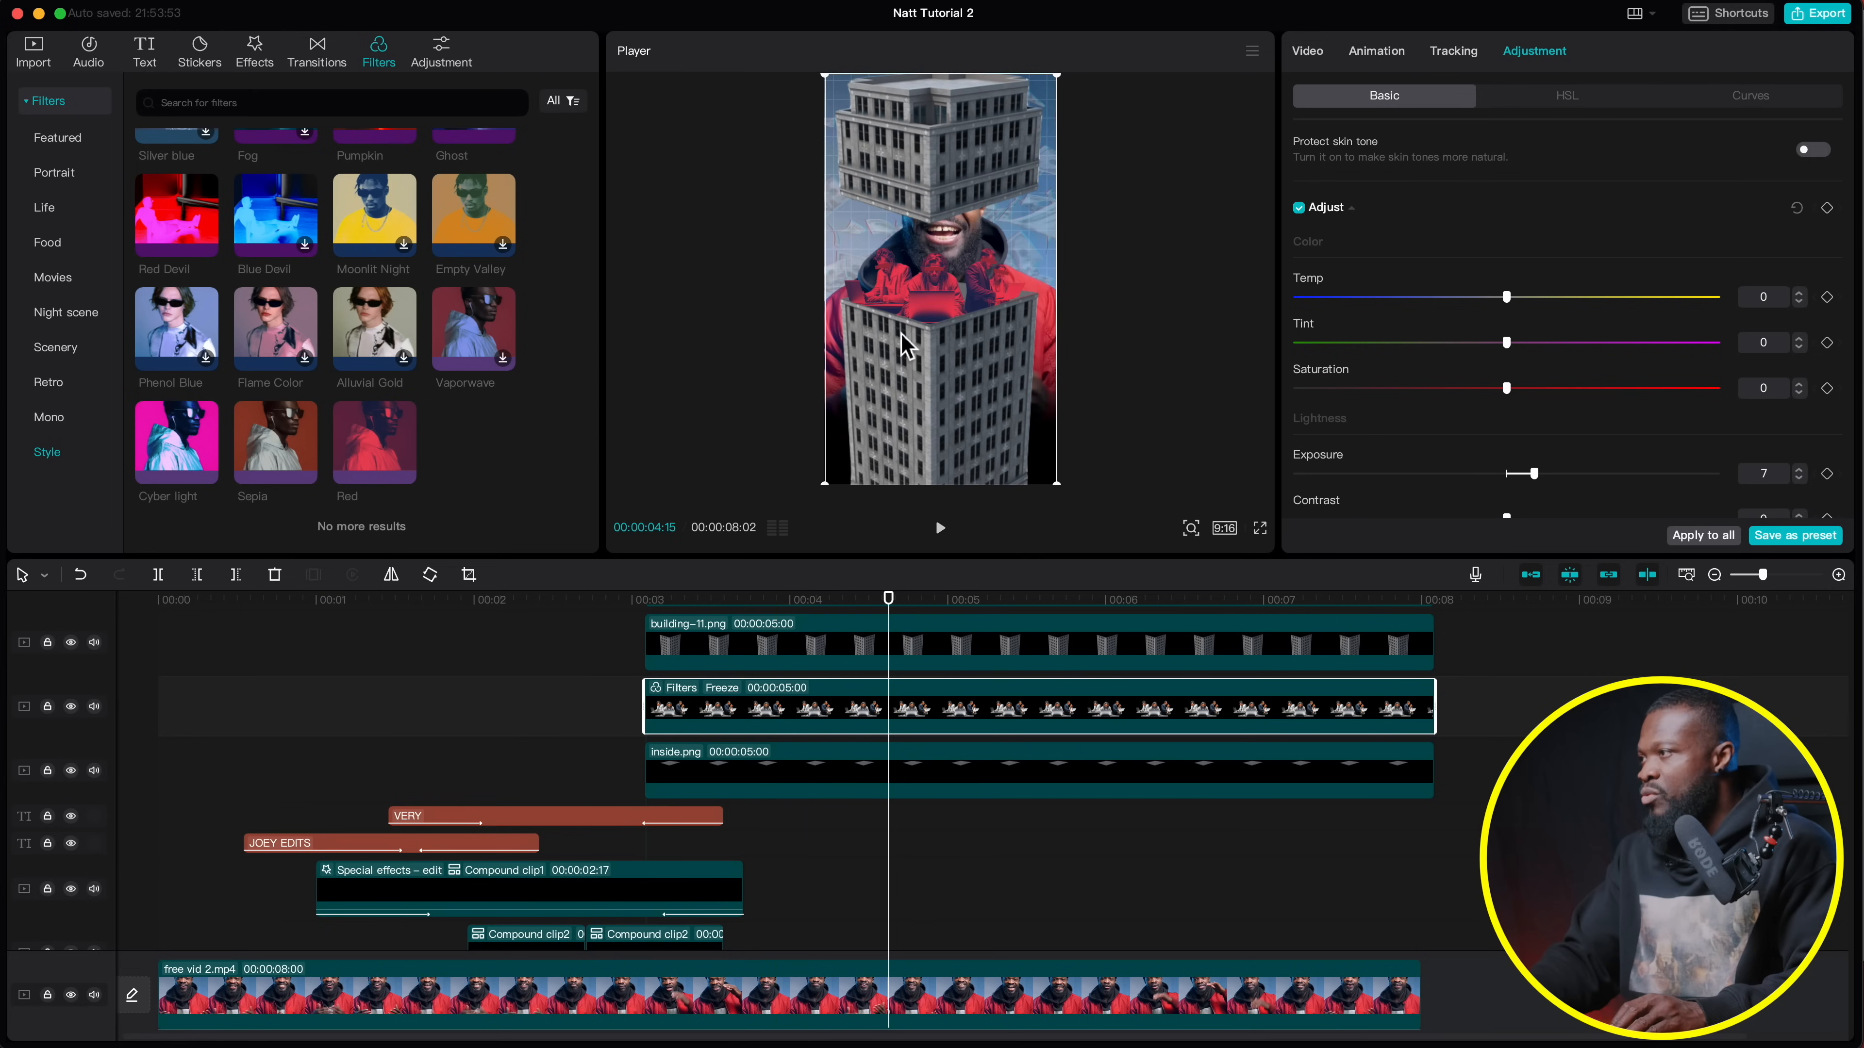
Add a position keyframe to the workers' freeze clip at head-1.png's first keyframe, 00:00:03:23
{"action": "scroll", "coordinate": [770, 661], "scroll_direction": "up", "scroll_amount": 3}
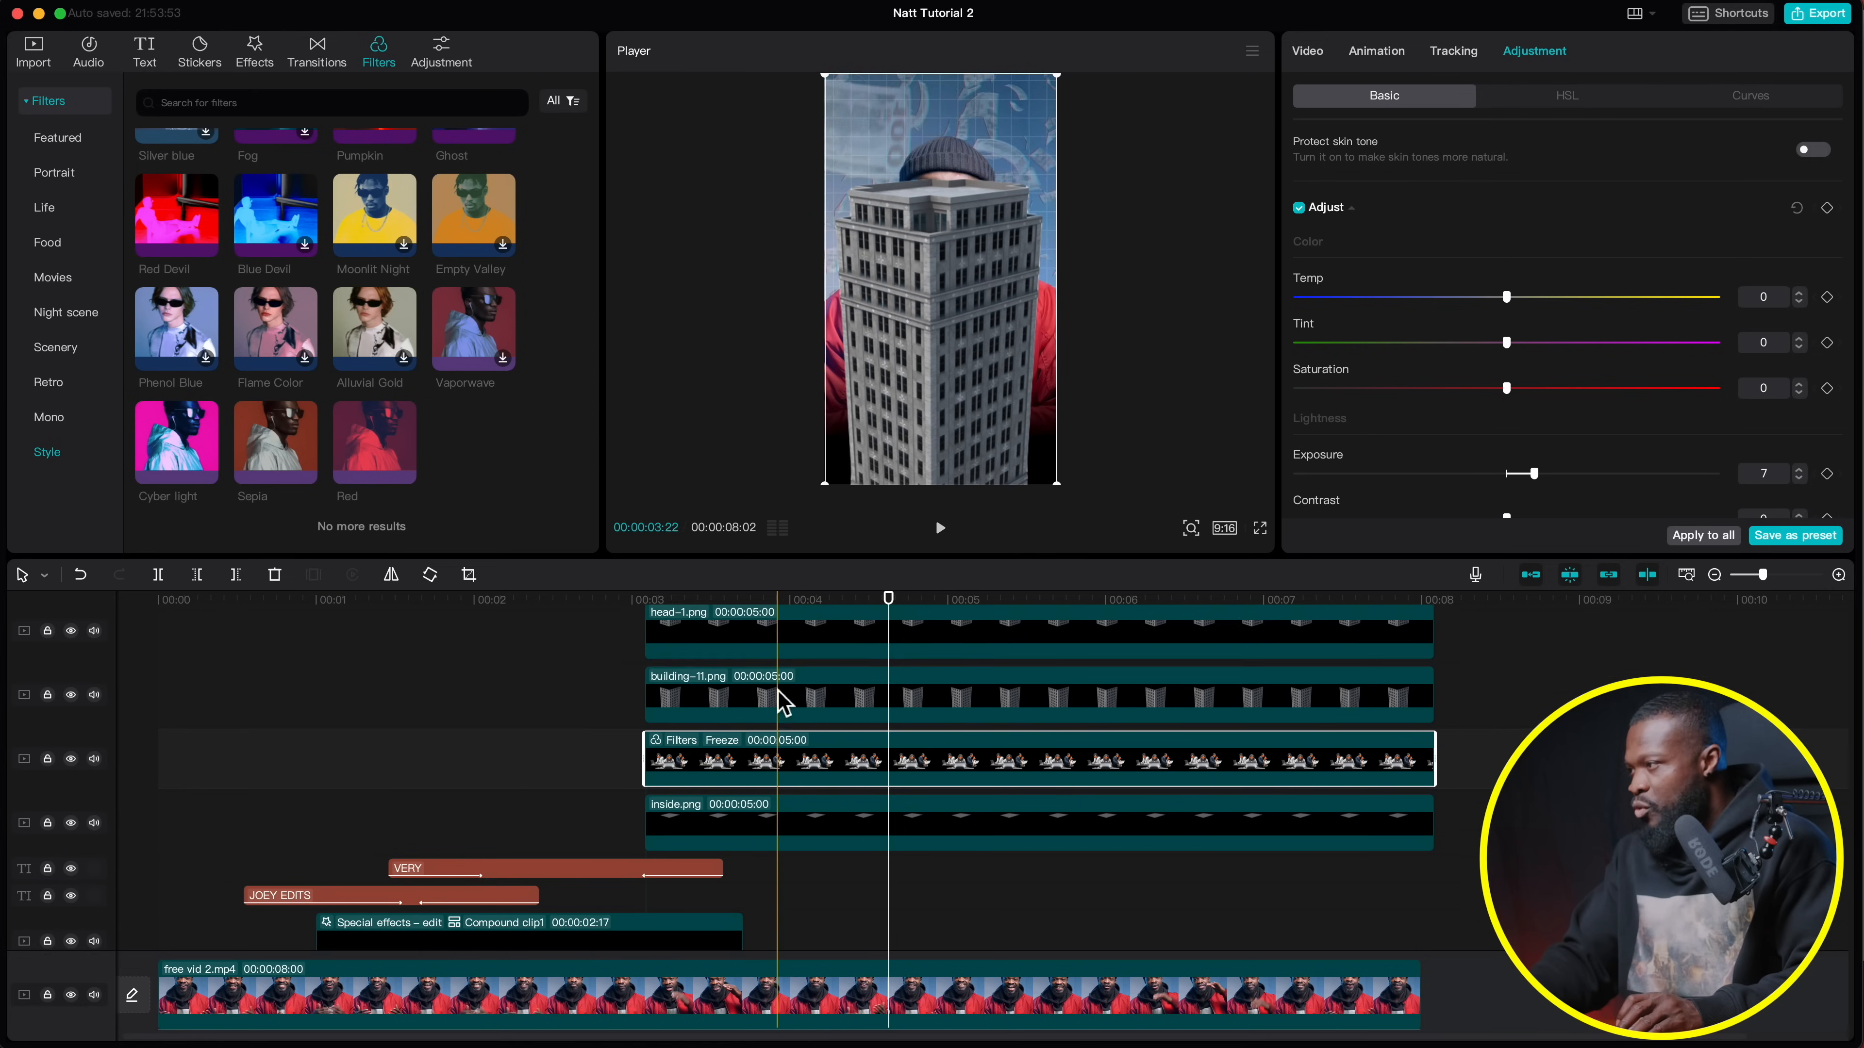
{"action": "left_click", "coordinate": [747, 697]}
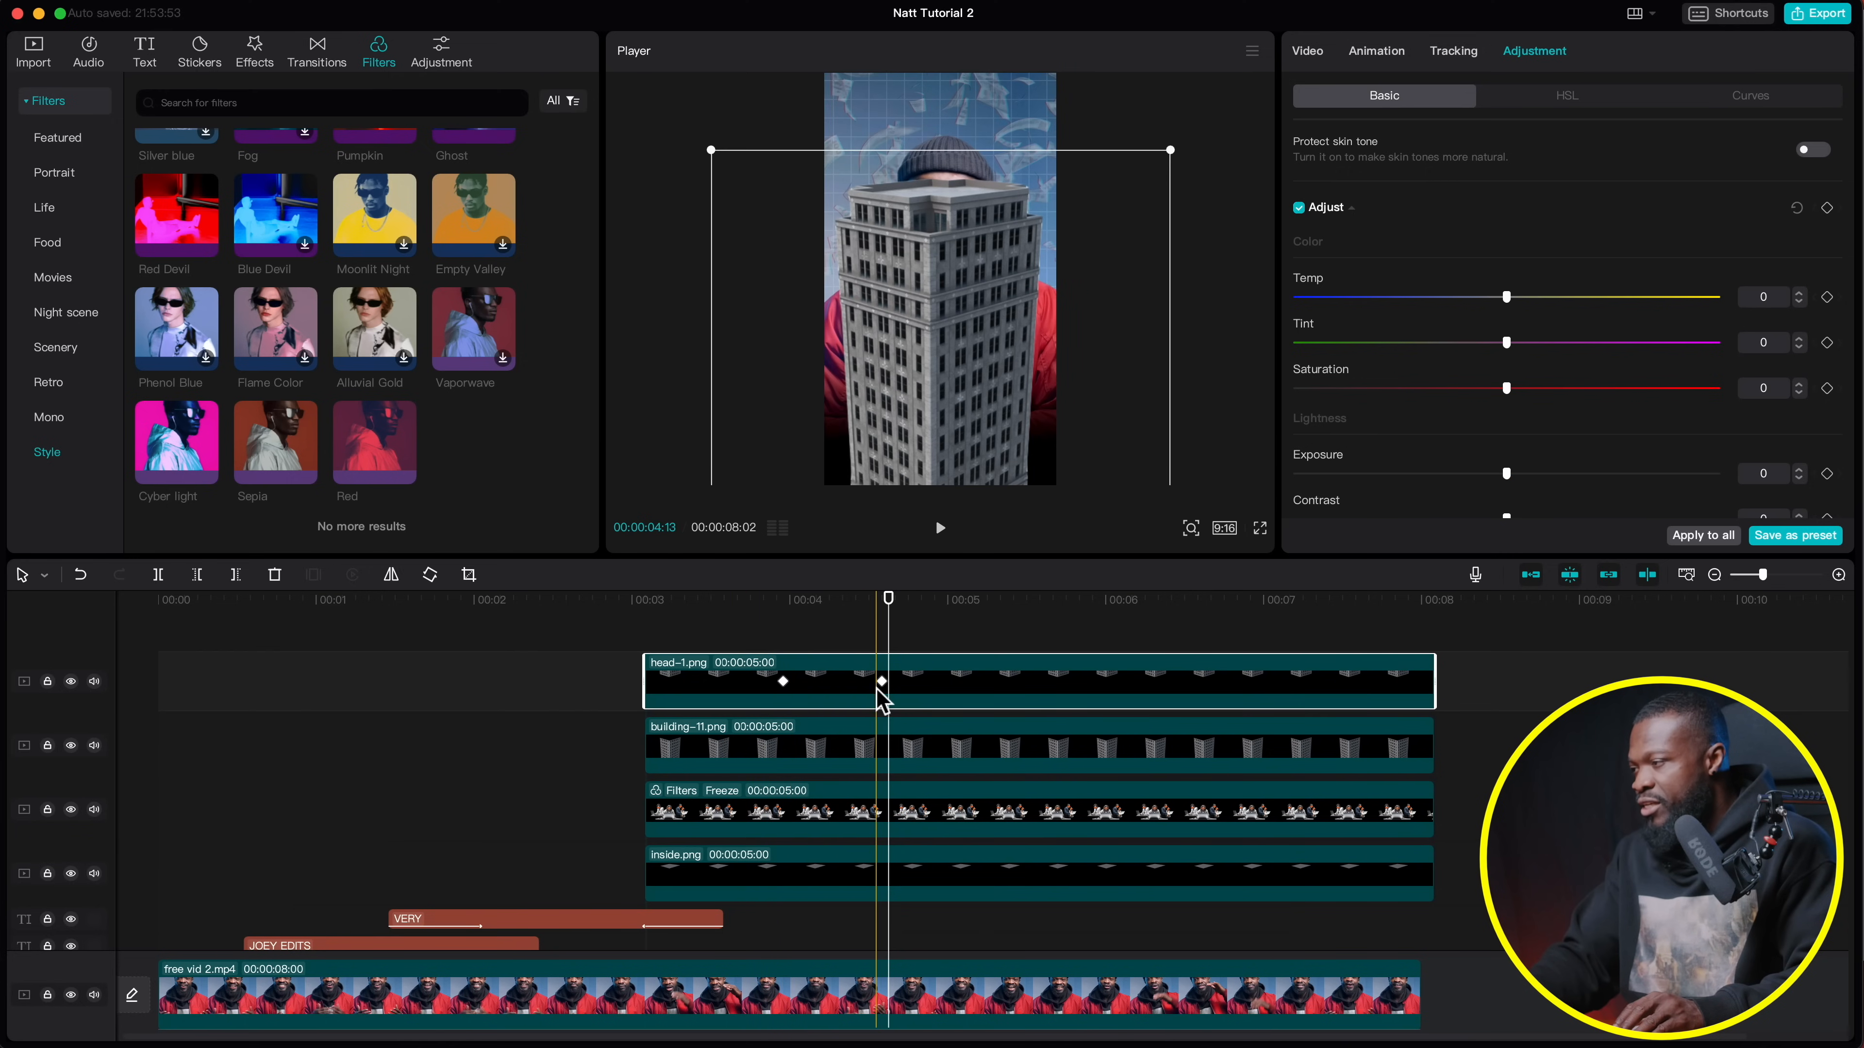
{"action": "left_click", "coordinate": [786, 607]}
{"action": "scroll", "coordinate": [794, 719], "scroll_direction": "down", "scroll_amount": 1}
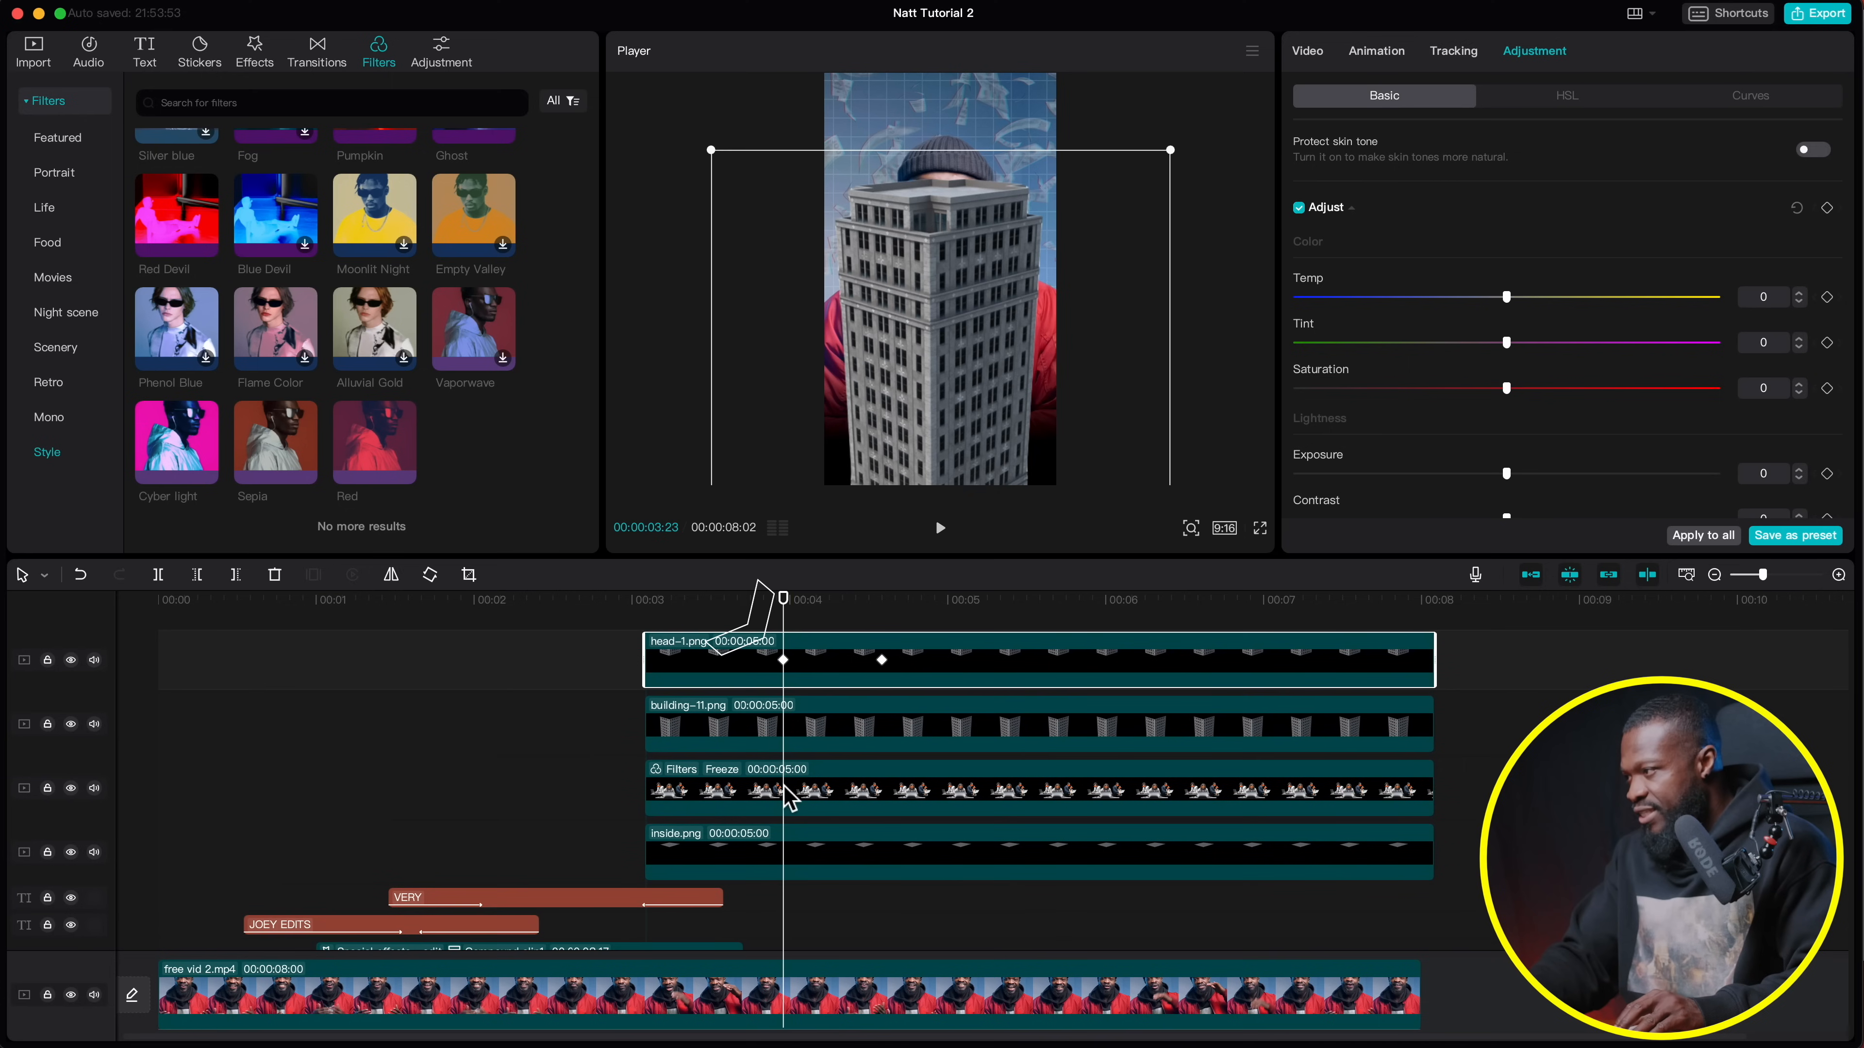
{"action": "left_click", "coordinate": [787, 798]}
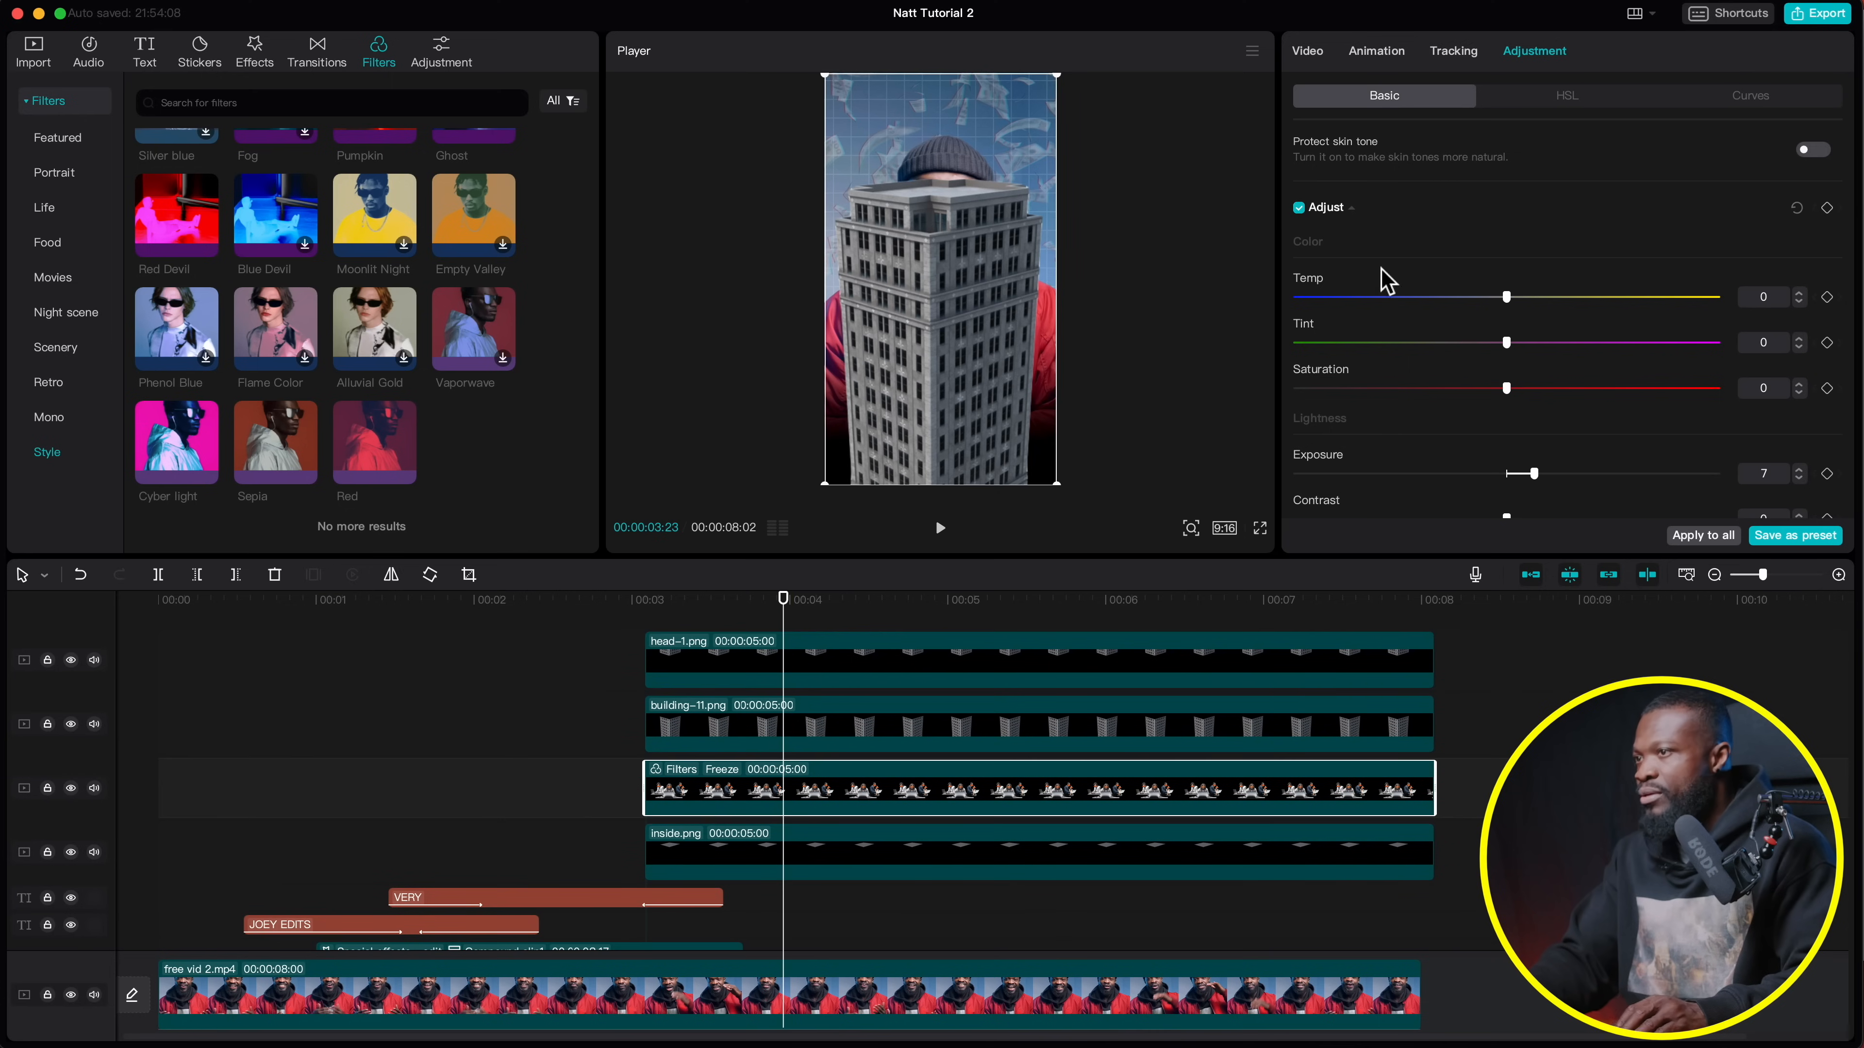
{"action": "left_click", "coordinate": [1308, 52]}
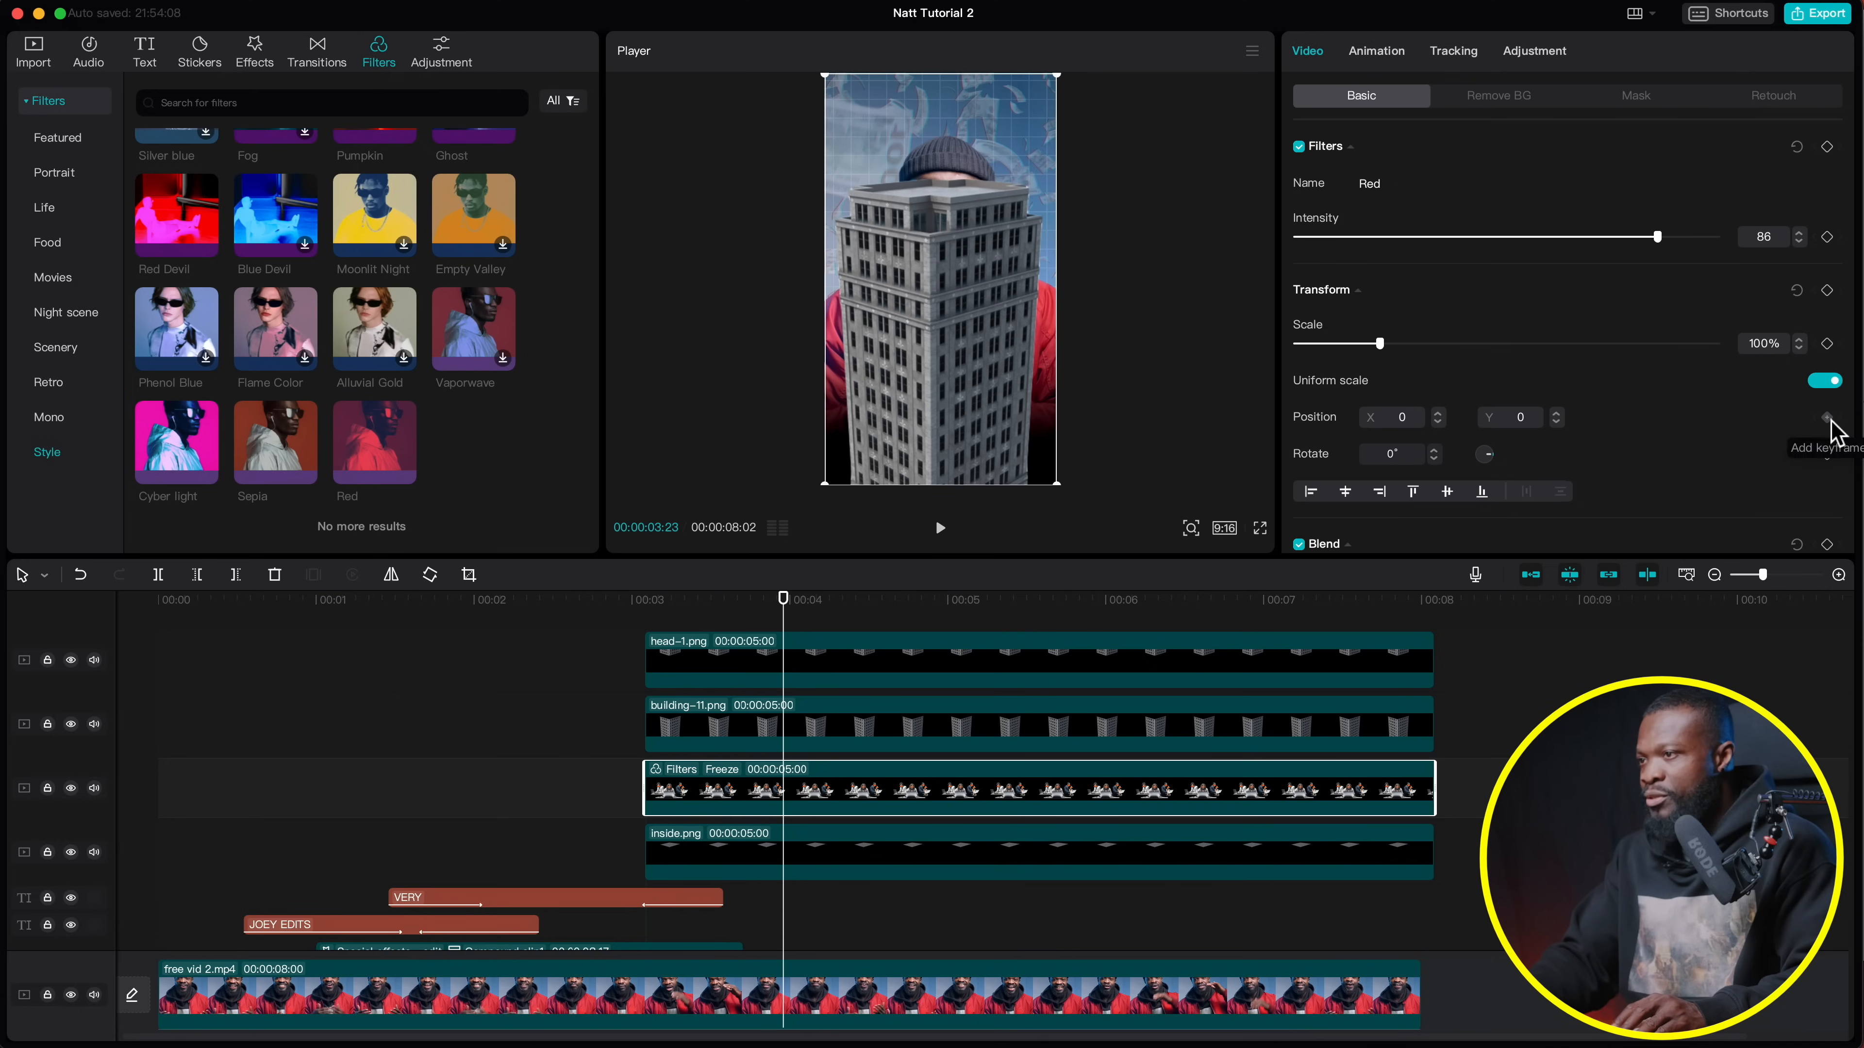
Add a second position keyframe to the freeze clip at head-1.png's second keyframe, 00:00:04:14, and return to the first one
{"action": "left_click", "coordinate": [814, 659]}
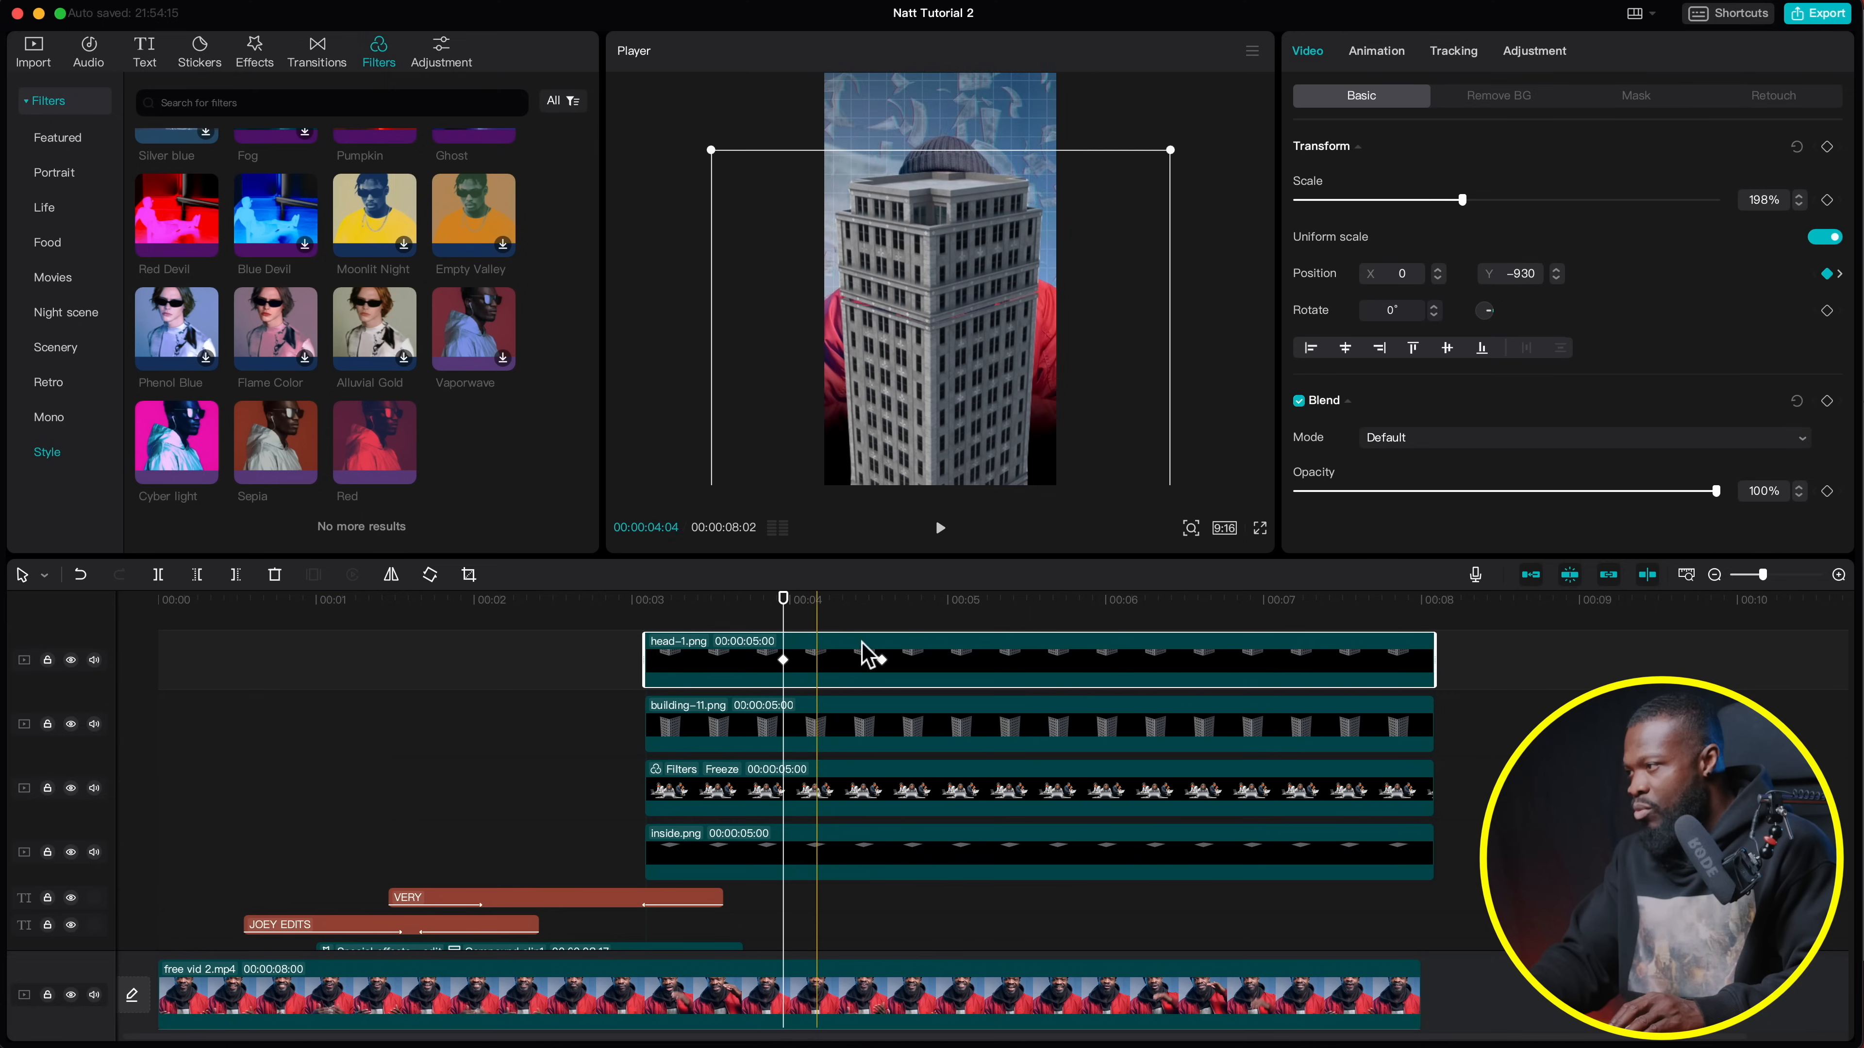
{"action": "left_click", "coordinate": [884, 604]}
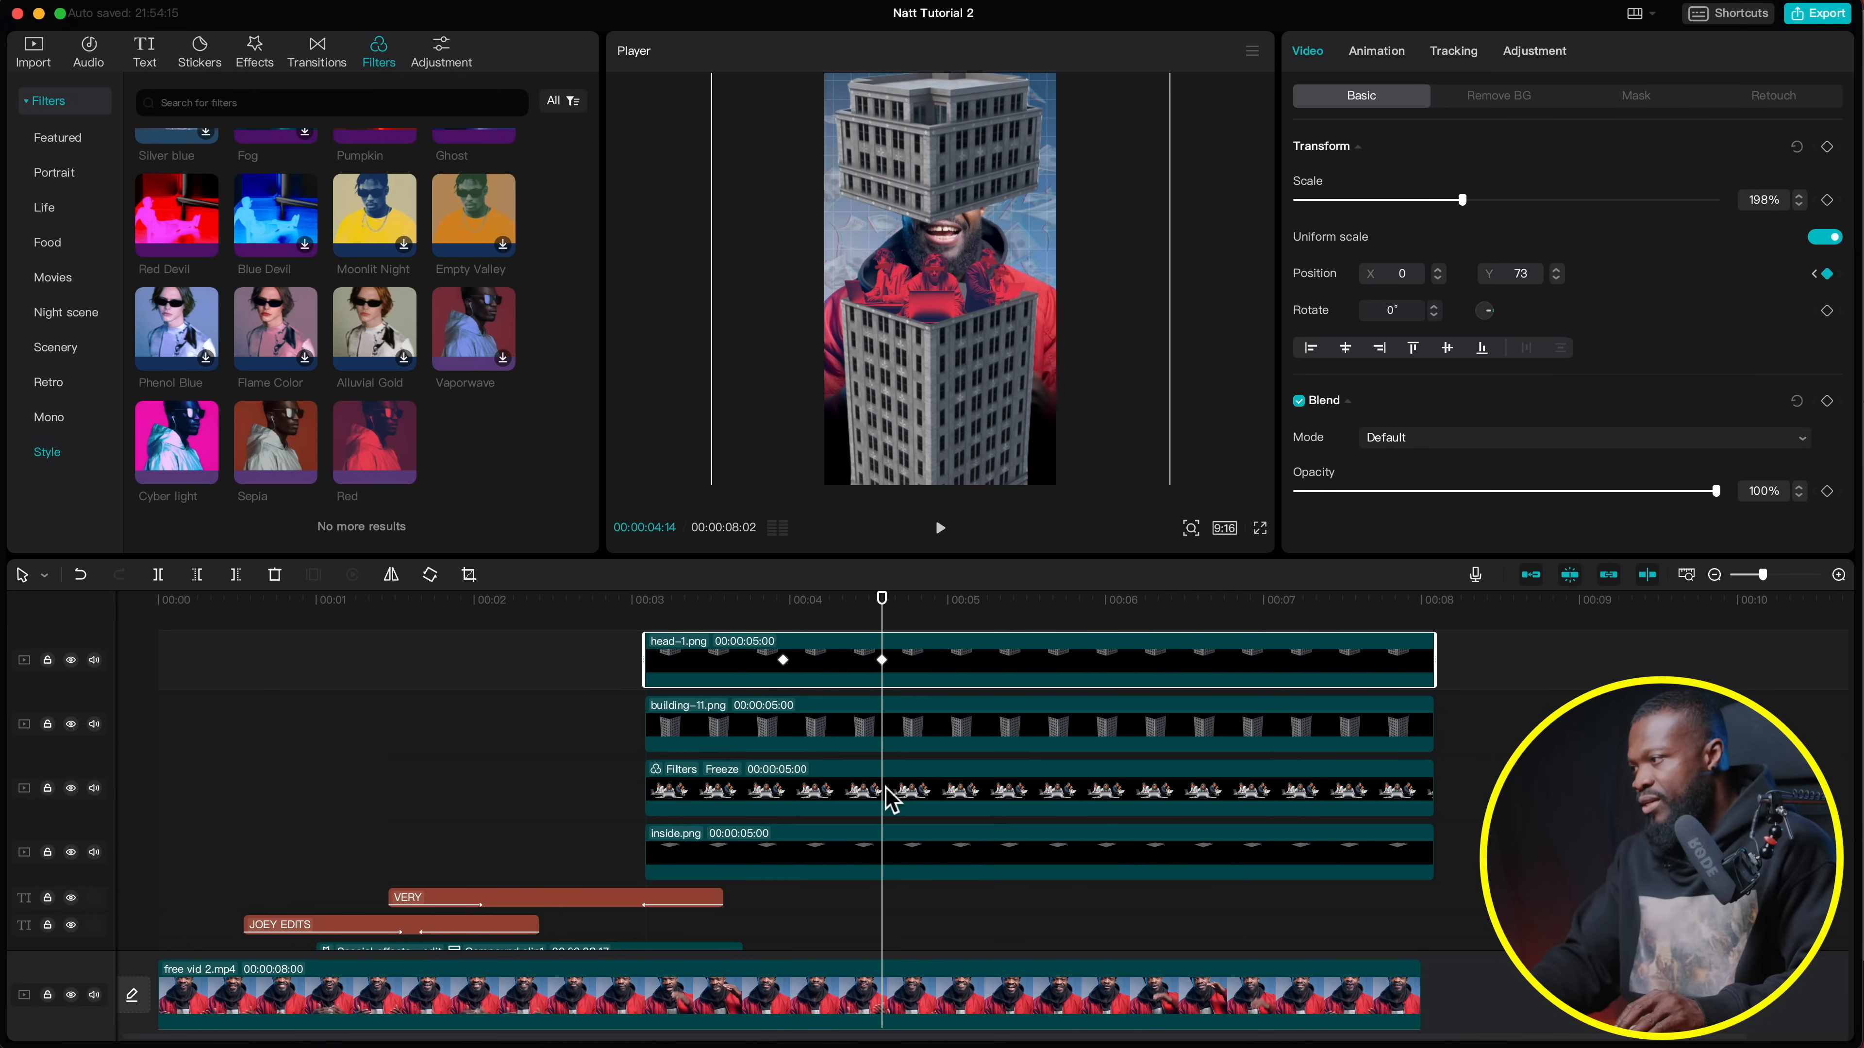
{"action": "left_click", "coordinate": [890, 801]}
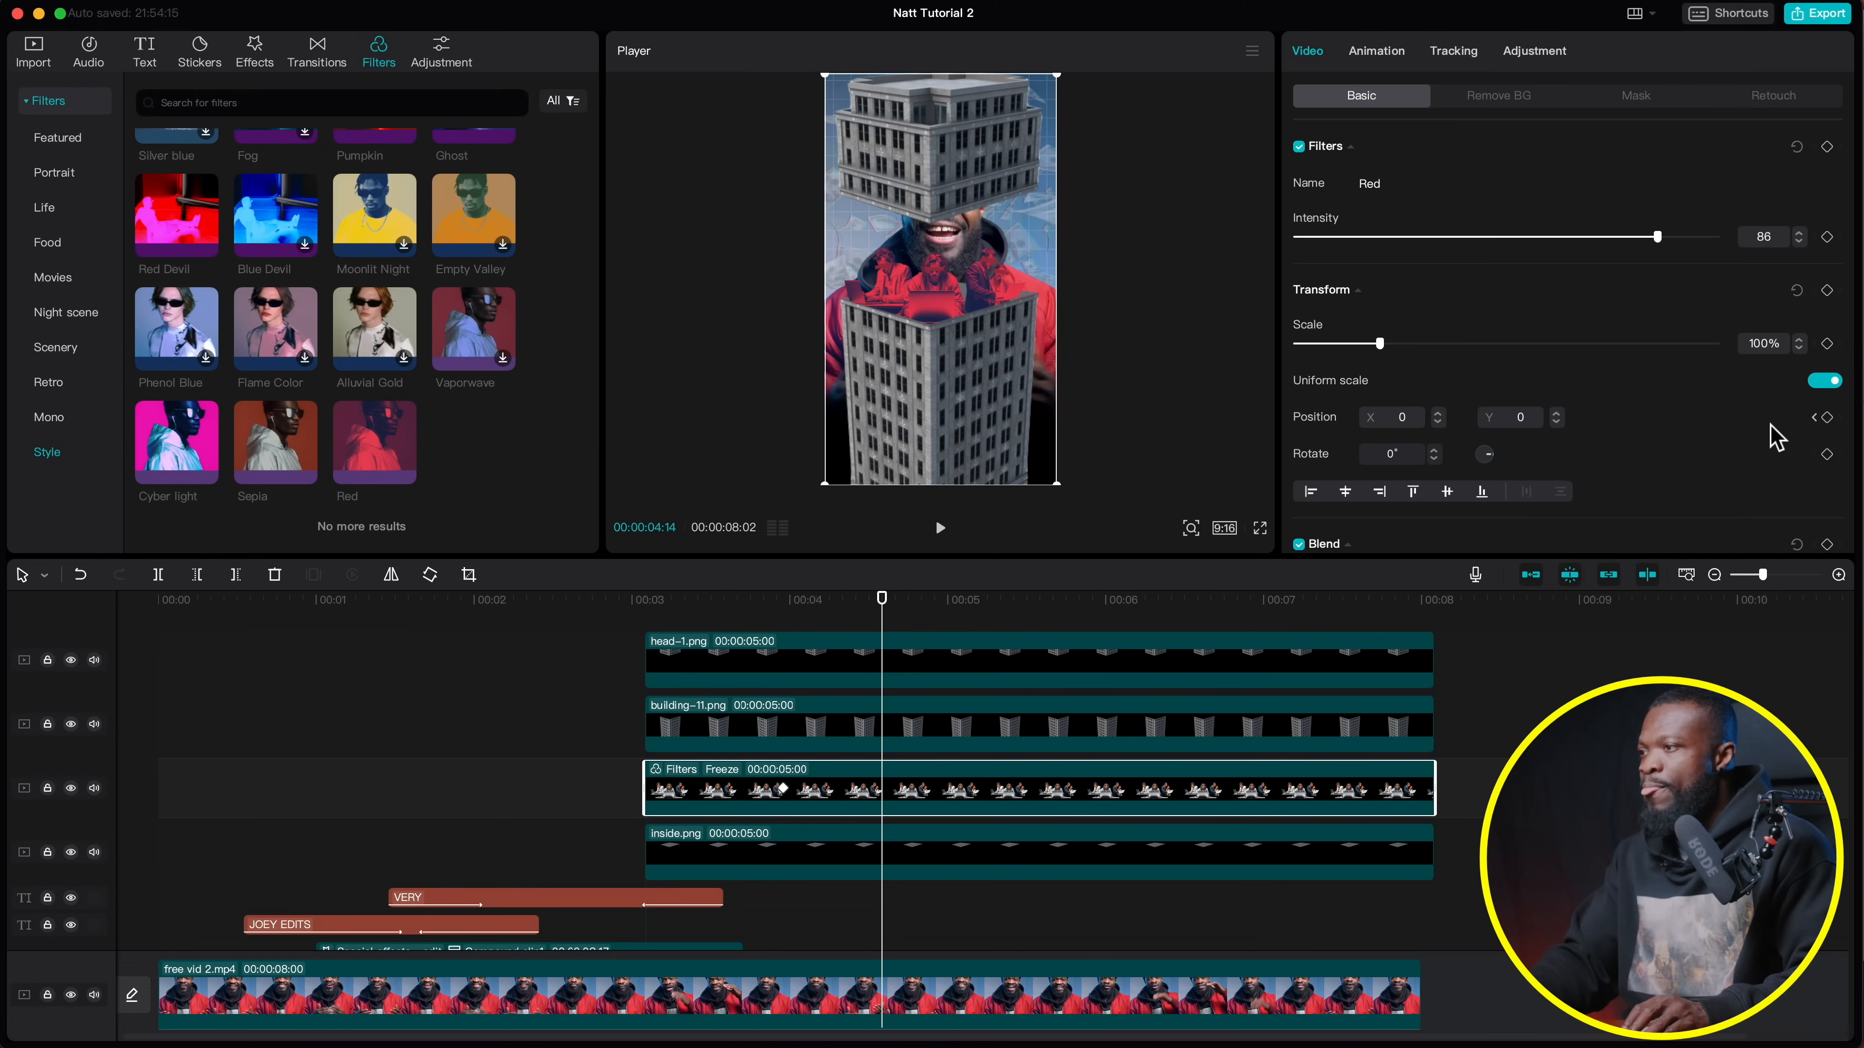
{"action": "left_click", "coordinate": [1815, 418]}
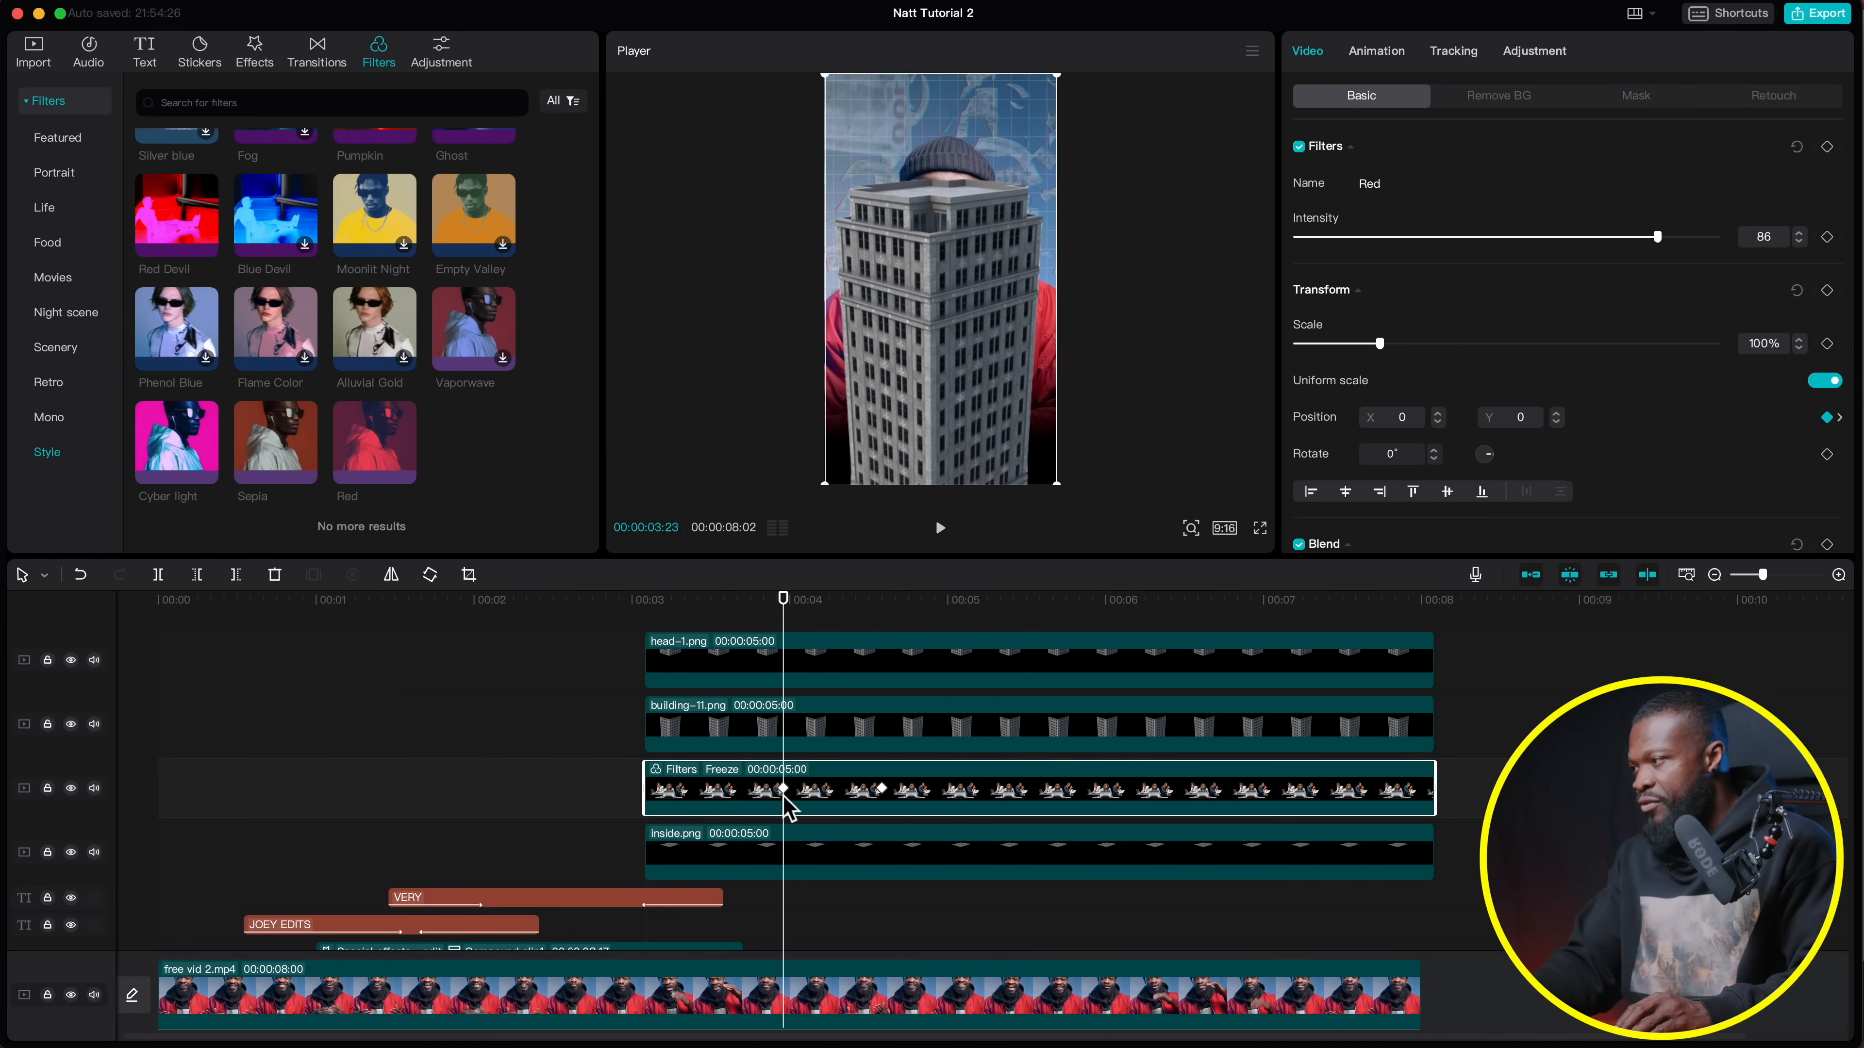
Disable the head-1.png clip and lower the workers' freeze clip to Y -574 at its first keyframe
{"action": "scroll", "coordinate": [784, 686], "scroll_direction": "left", "scroll_amount": 1}
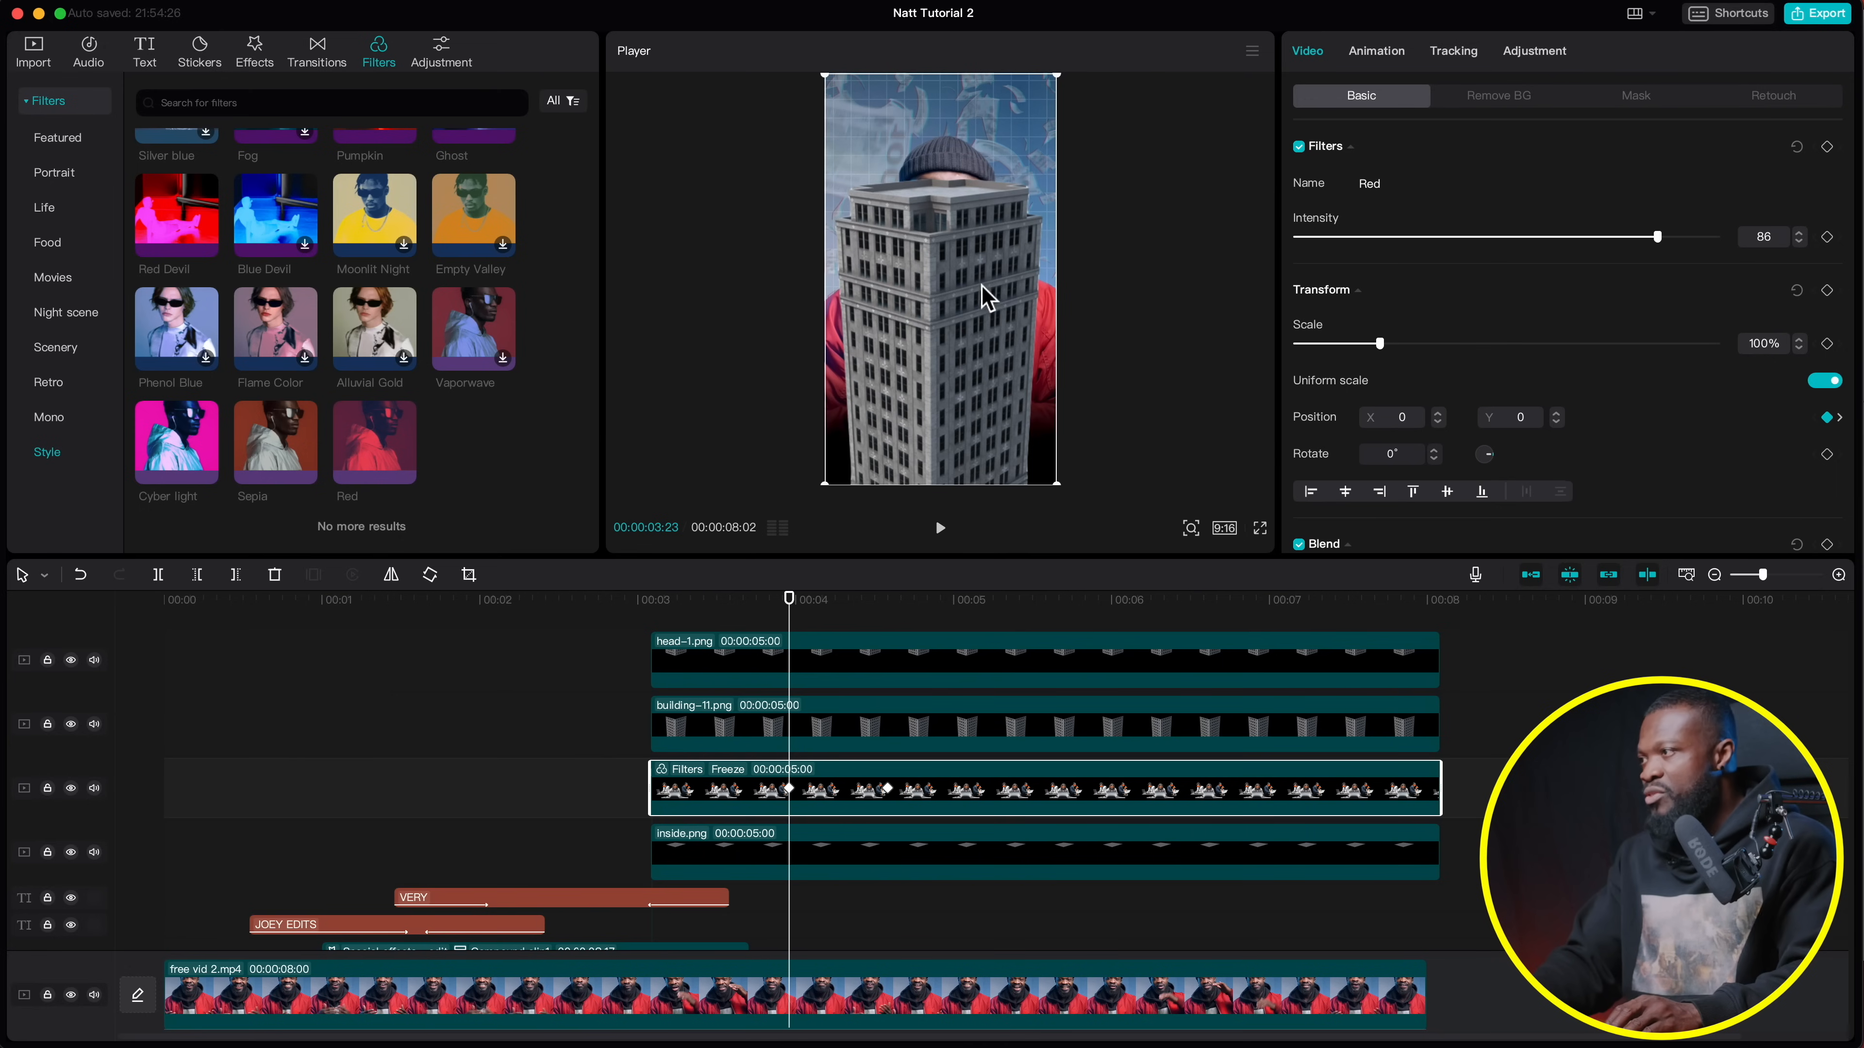
{"action": "left_click", "coordinate": [792, 673]}
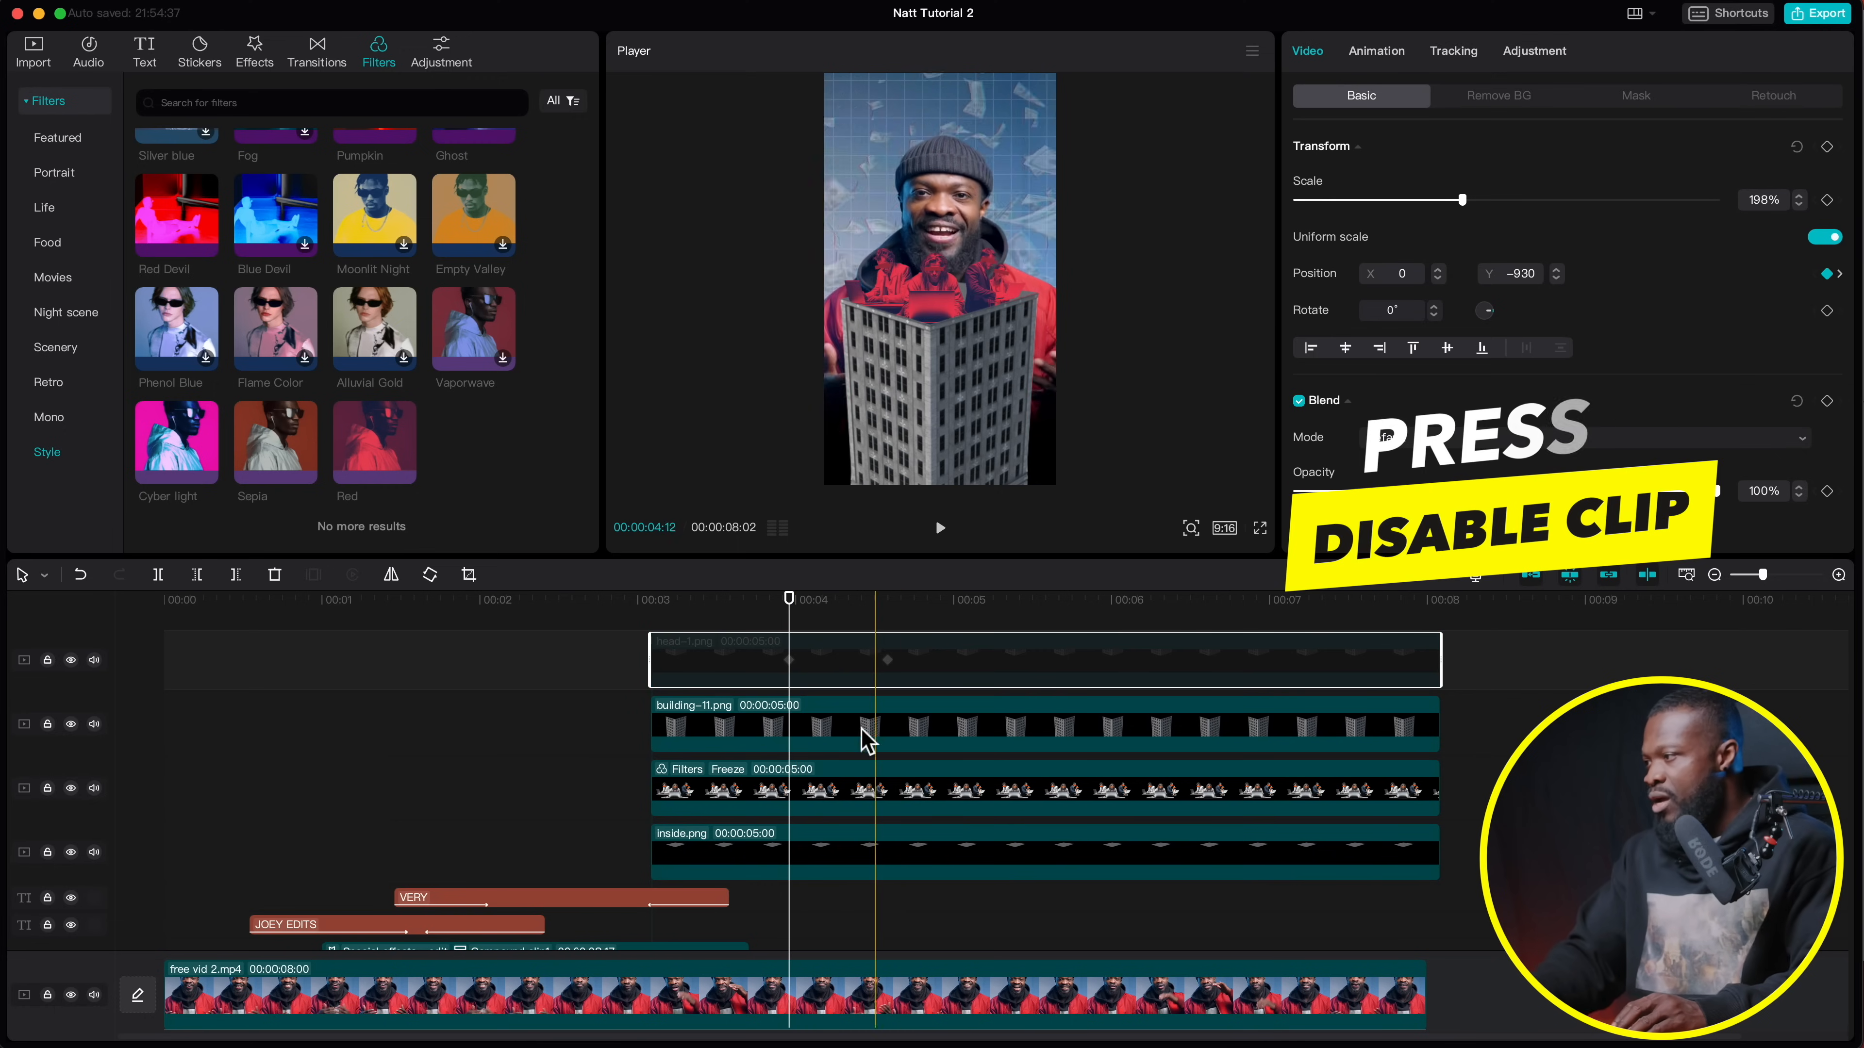
{"action": "left_click", "coordinate": [803, 796]}
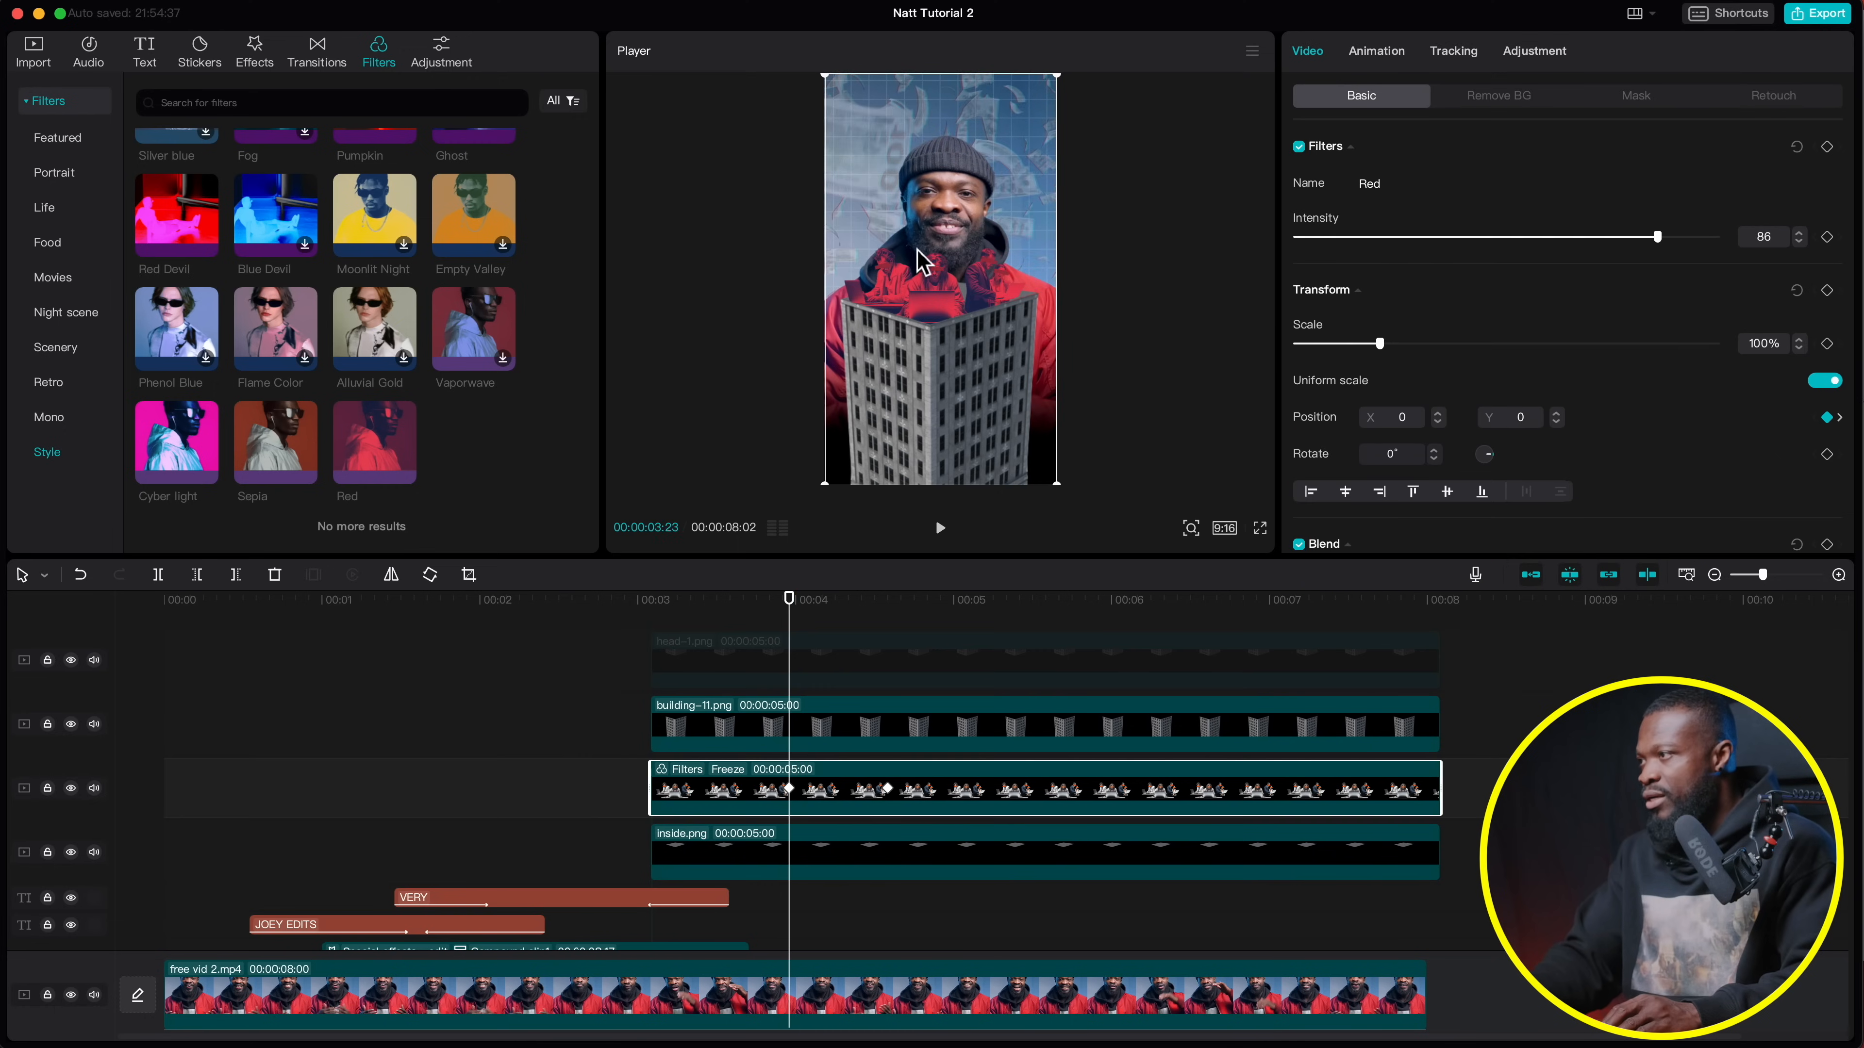
{"action": "left_click_drag", "start_coordinate": [920, 264], "coordinate": [920, 290]}
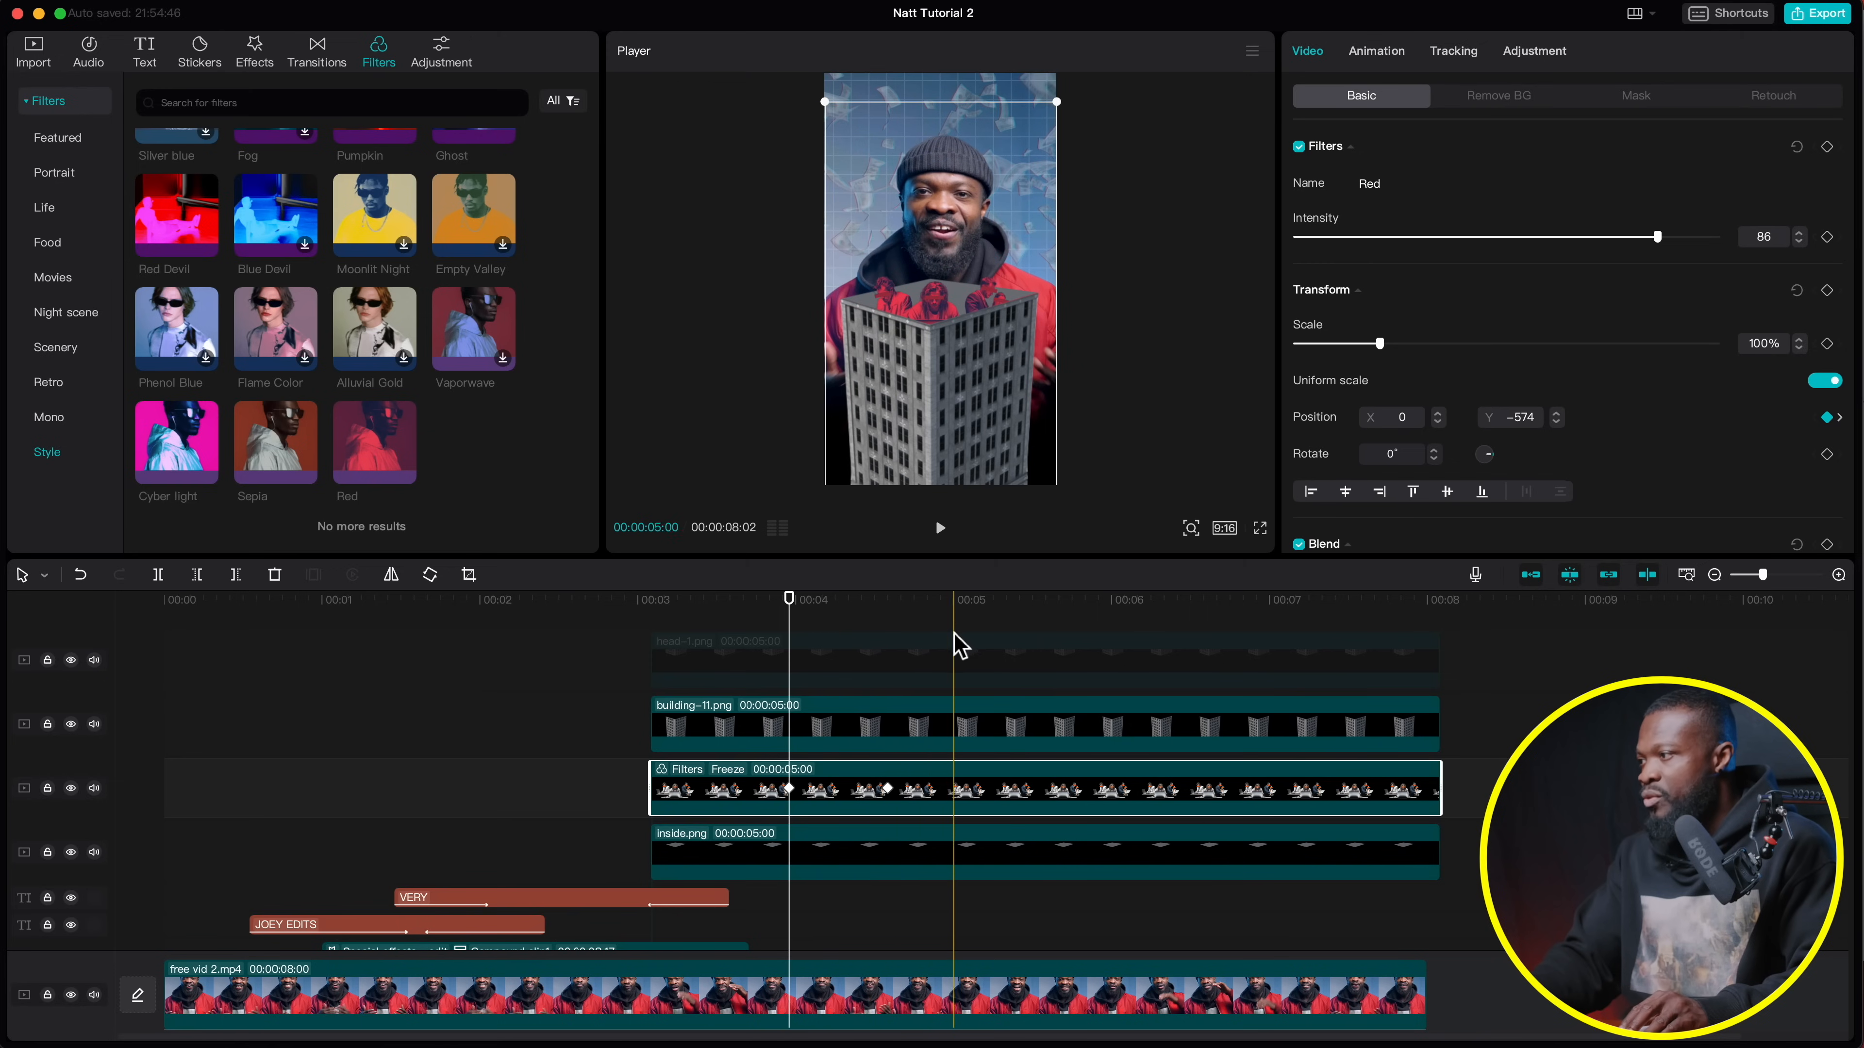
Re-enable the head-1.png clip so the building's top shows again
{"action": "left_click", "coordinate": [829, 675]}
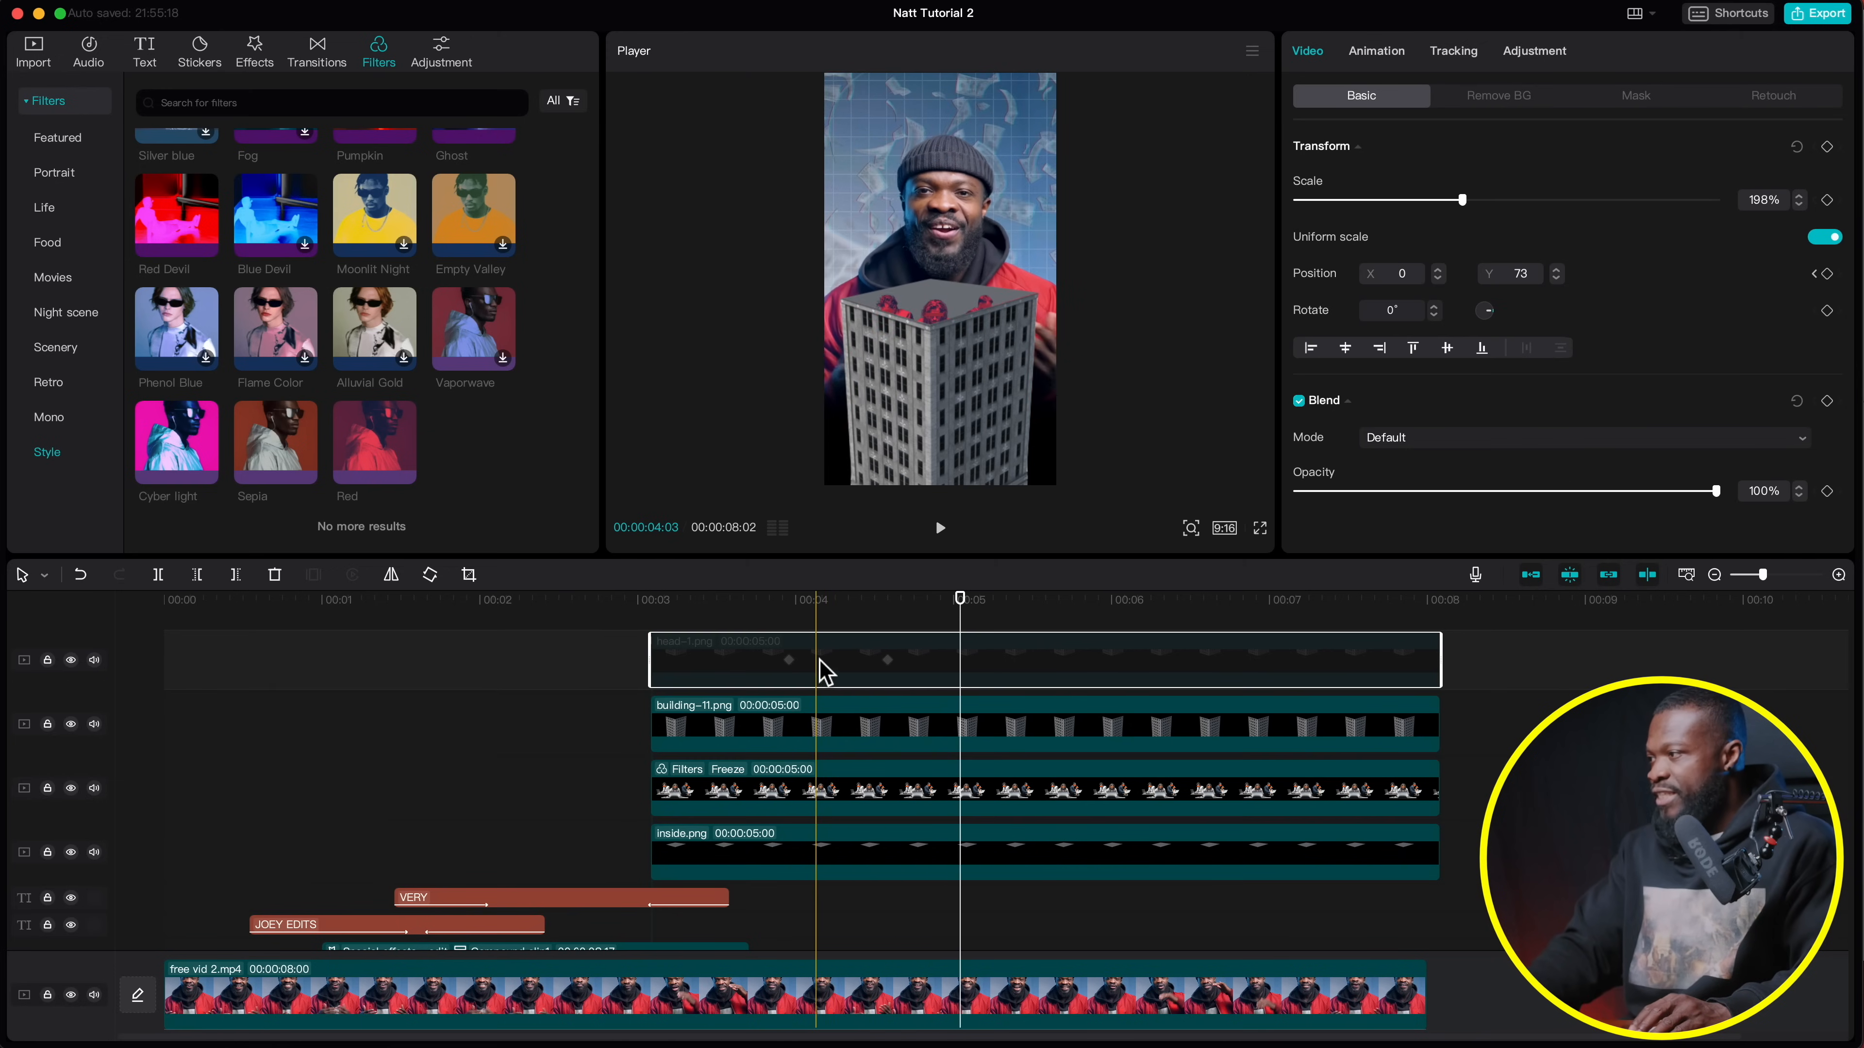
{"action": "key", "text": "v"}
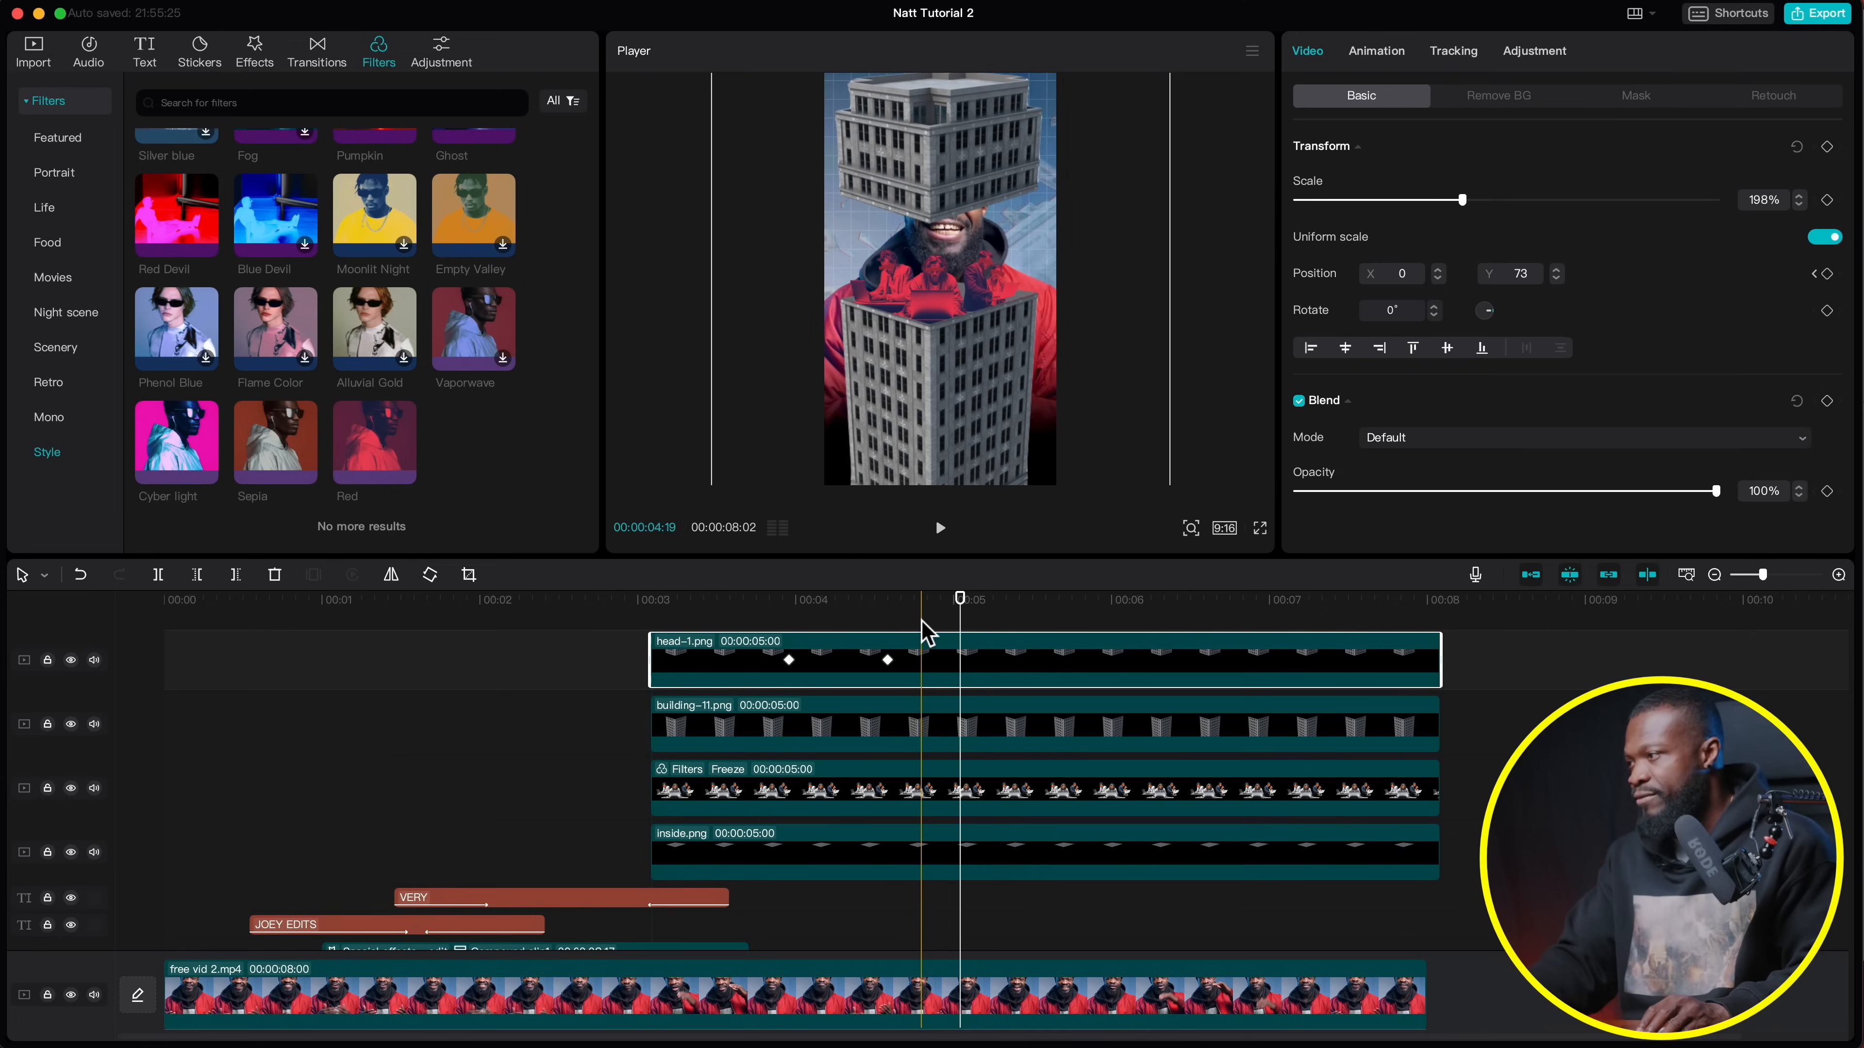
{"action": "scroll", "coordinate": [888, 642], "scroll_direction": "up", "scroll_amount": 1}
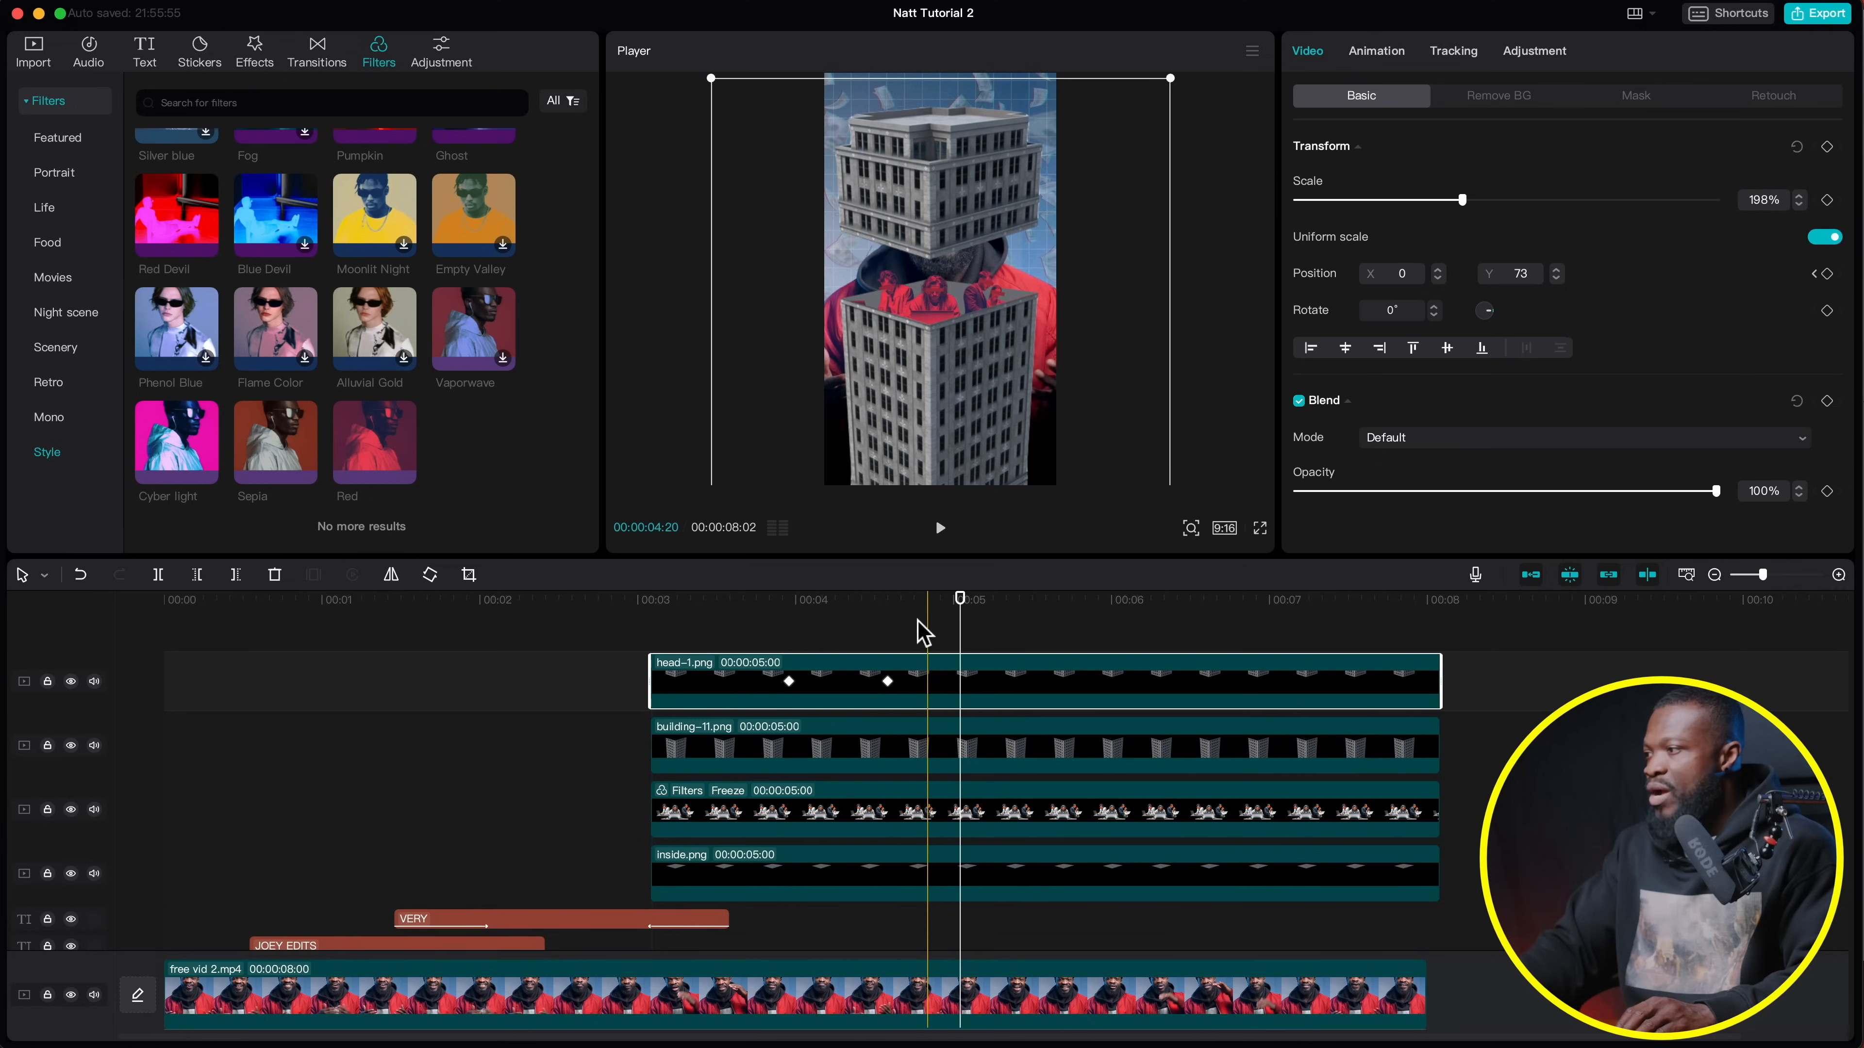
Add MONEY.png from the imported media on a new track above head-1.png, starting at head-1.png's second position keyframe
{"action": "left_click", "coordinate": [915, 599]}
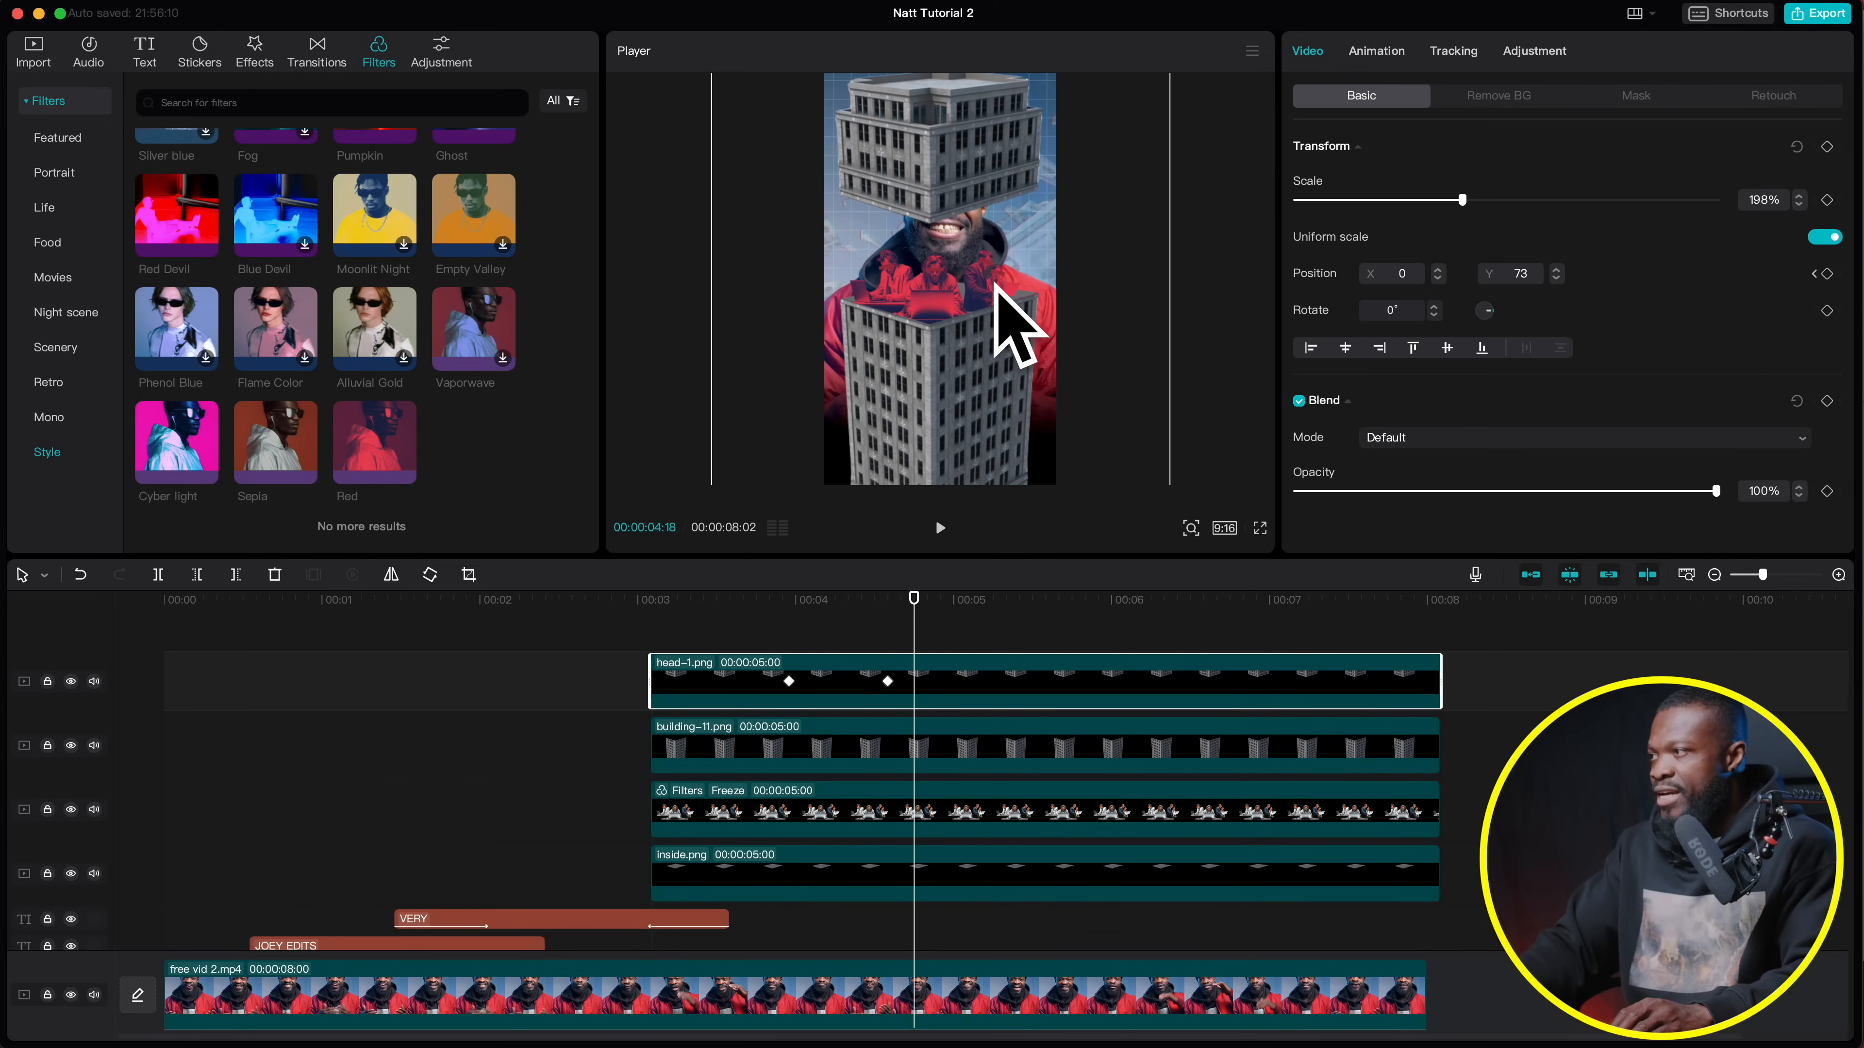
{"action": "left_click", "coordinate": [41, 55]}
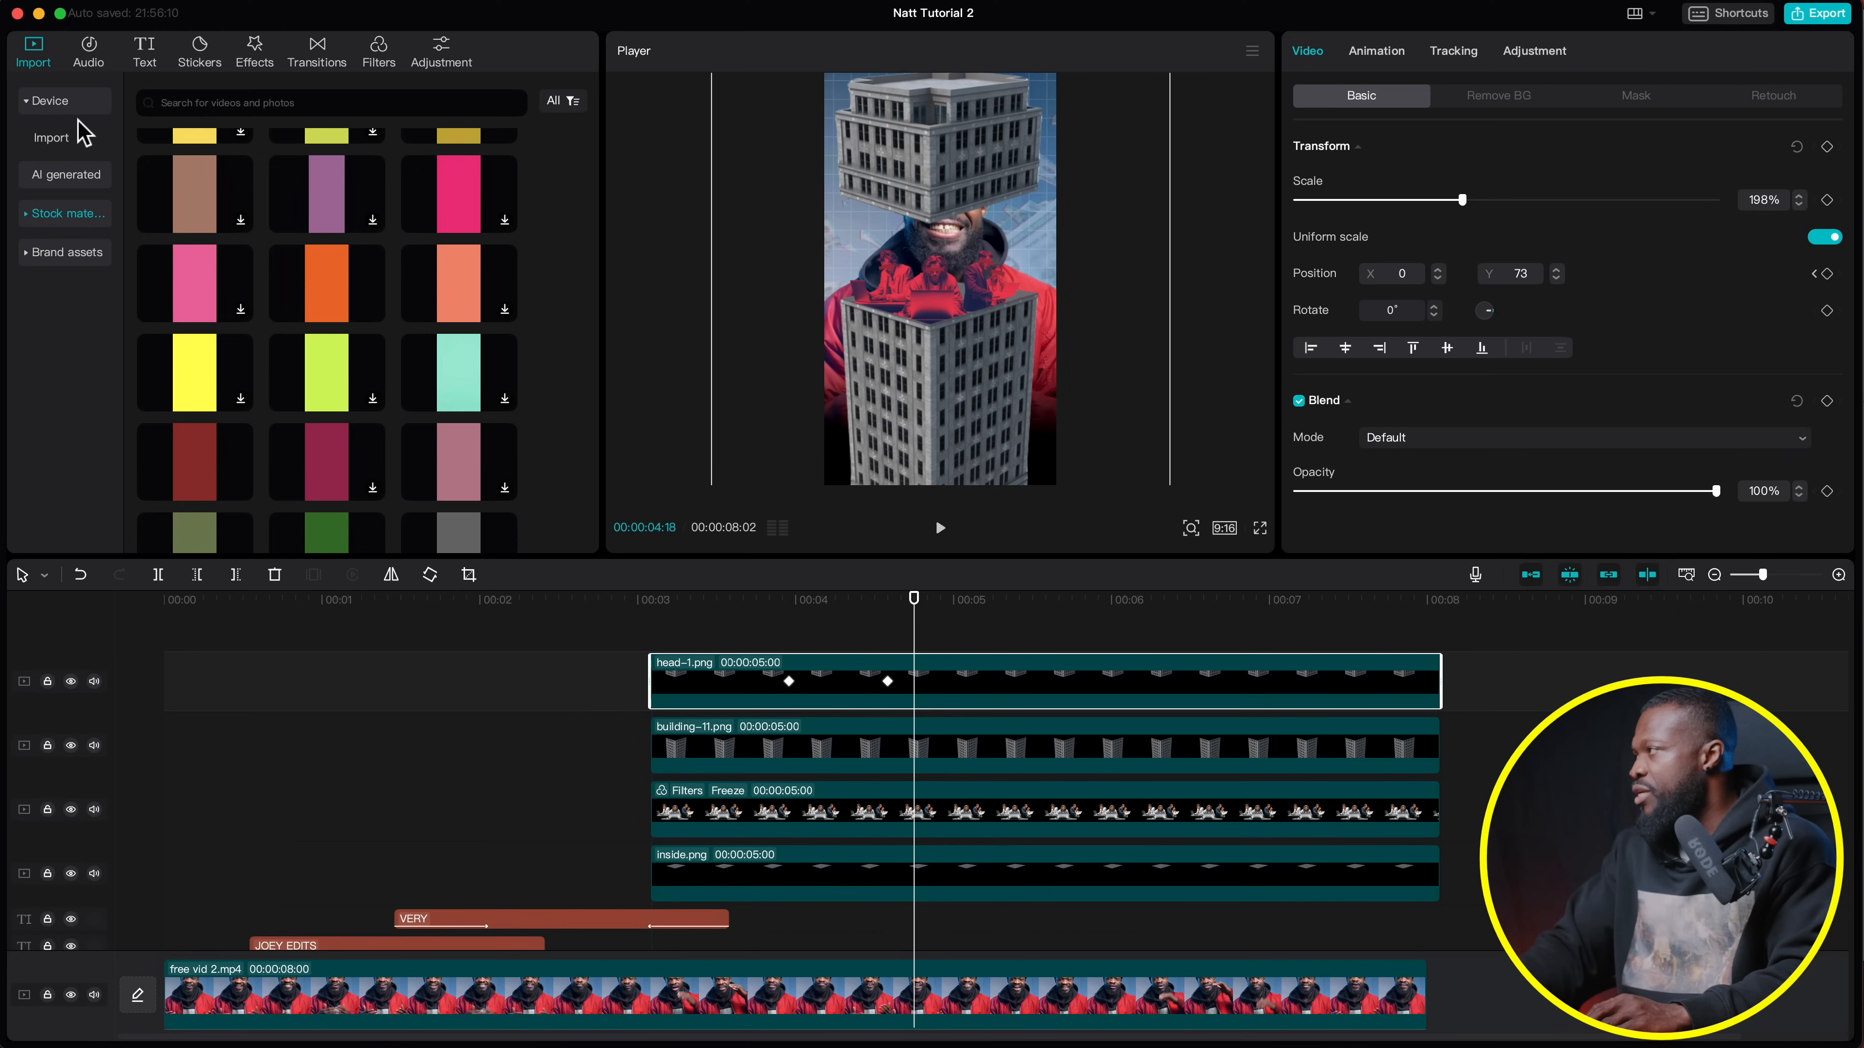
{"action": "left_click", "coordinate": [51, 137]}
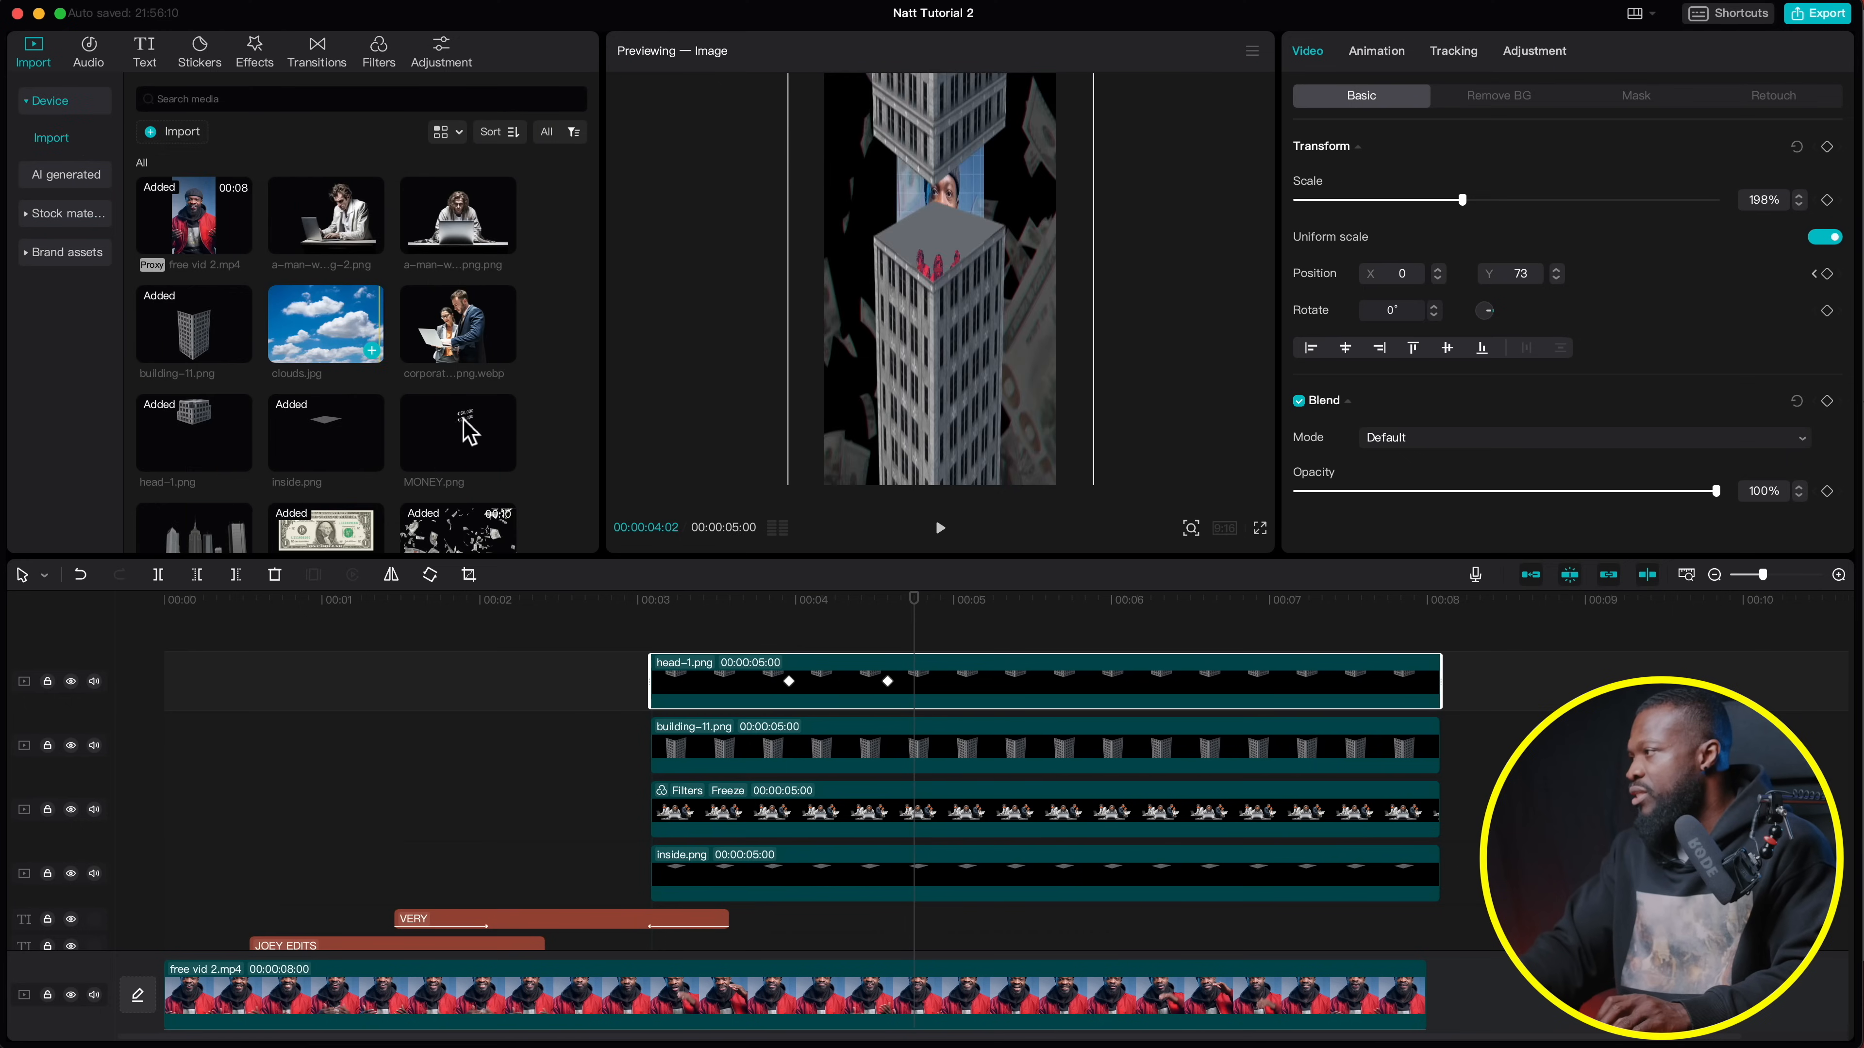
{"action": "left_click_drag", "start_coordinate": [459, 433], "coordinate": [770, 646]}
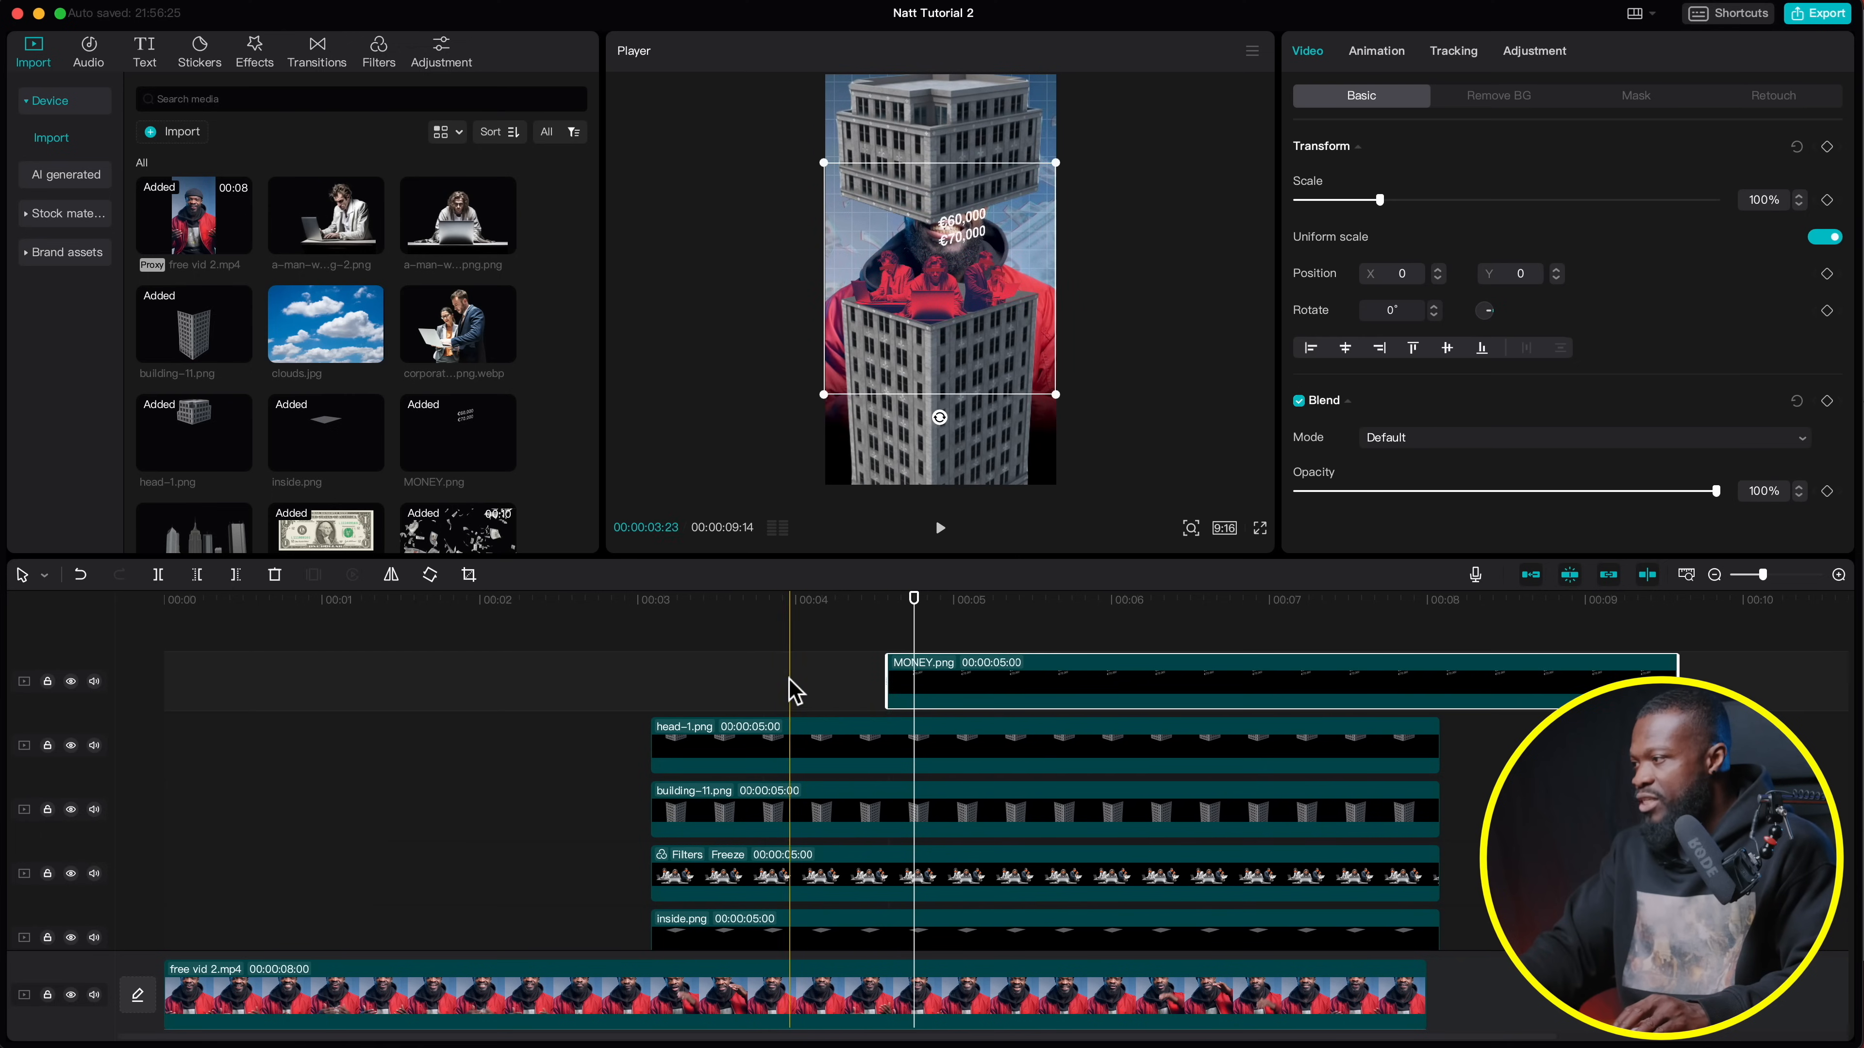
Shift the MONEY.png clip slightly later so it starts just after head-1.png's second keyframe
{"action": "left_click", "coordinate": [801, 685]}
{"action": "left_click", "coordinate": [830, 742]}
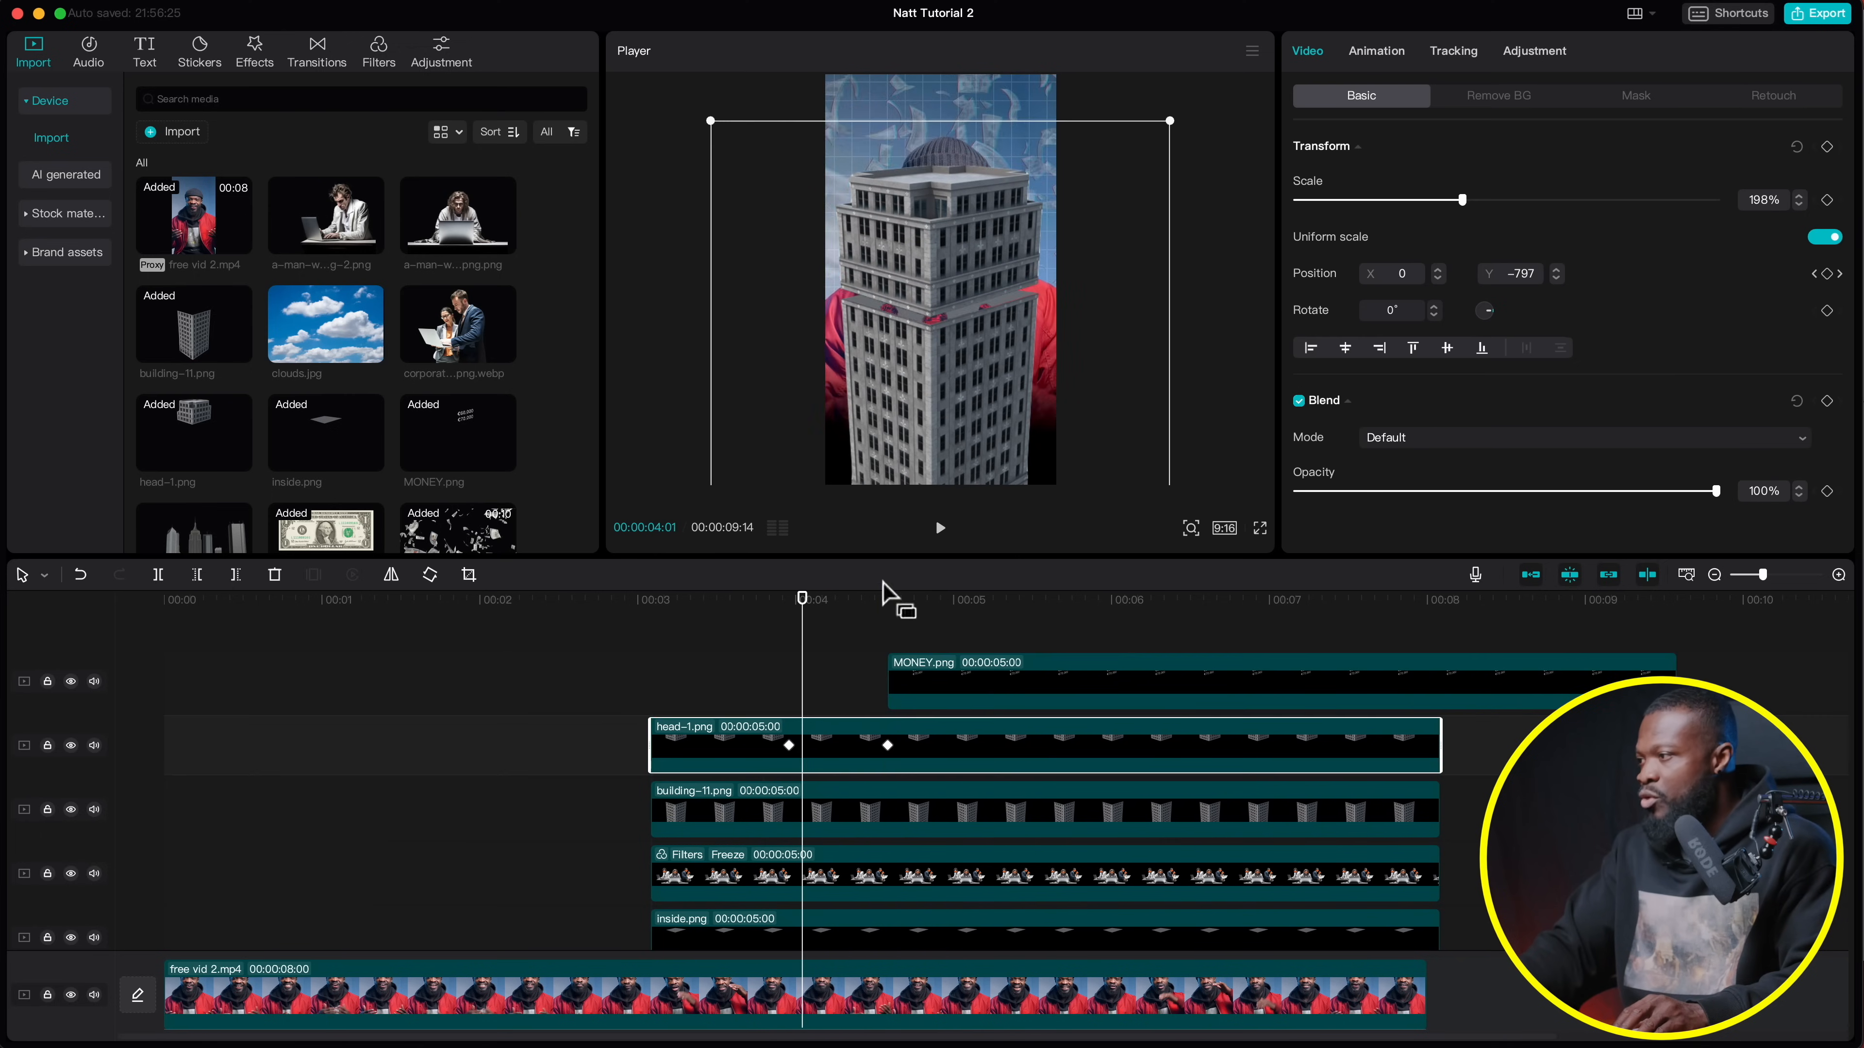
{"action": "left_click", "coordinate": [909, 602]}
{"action": "left_click", "coordinate": [930, 701]}
{"action": "left_click_drag", "start_coordinate": [903, 675], "coordinate": [907, 691]}
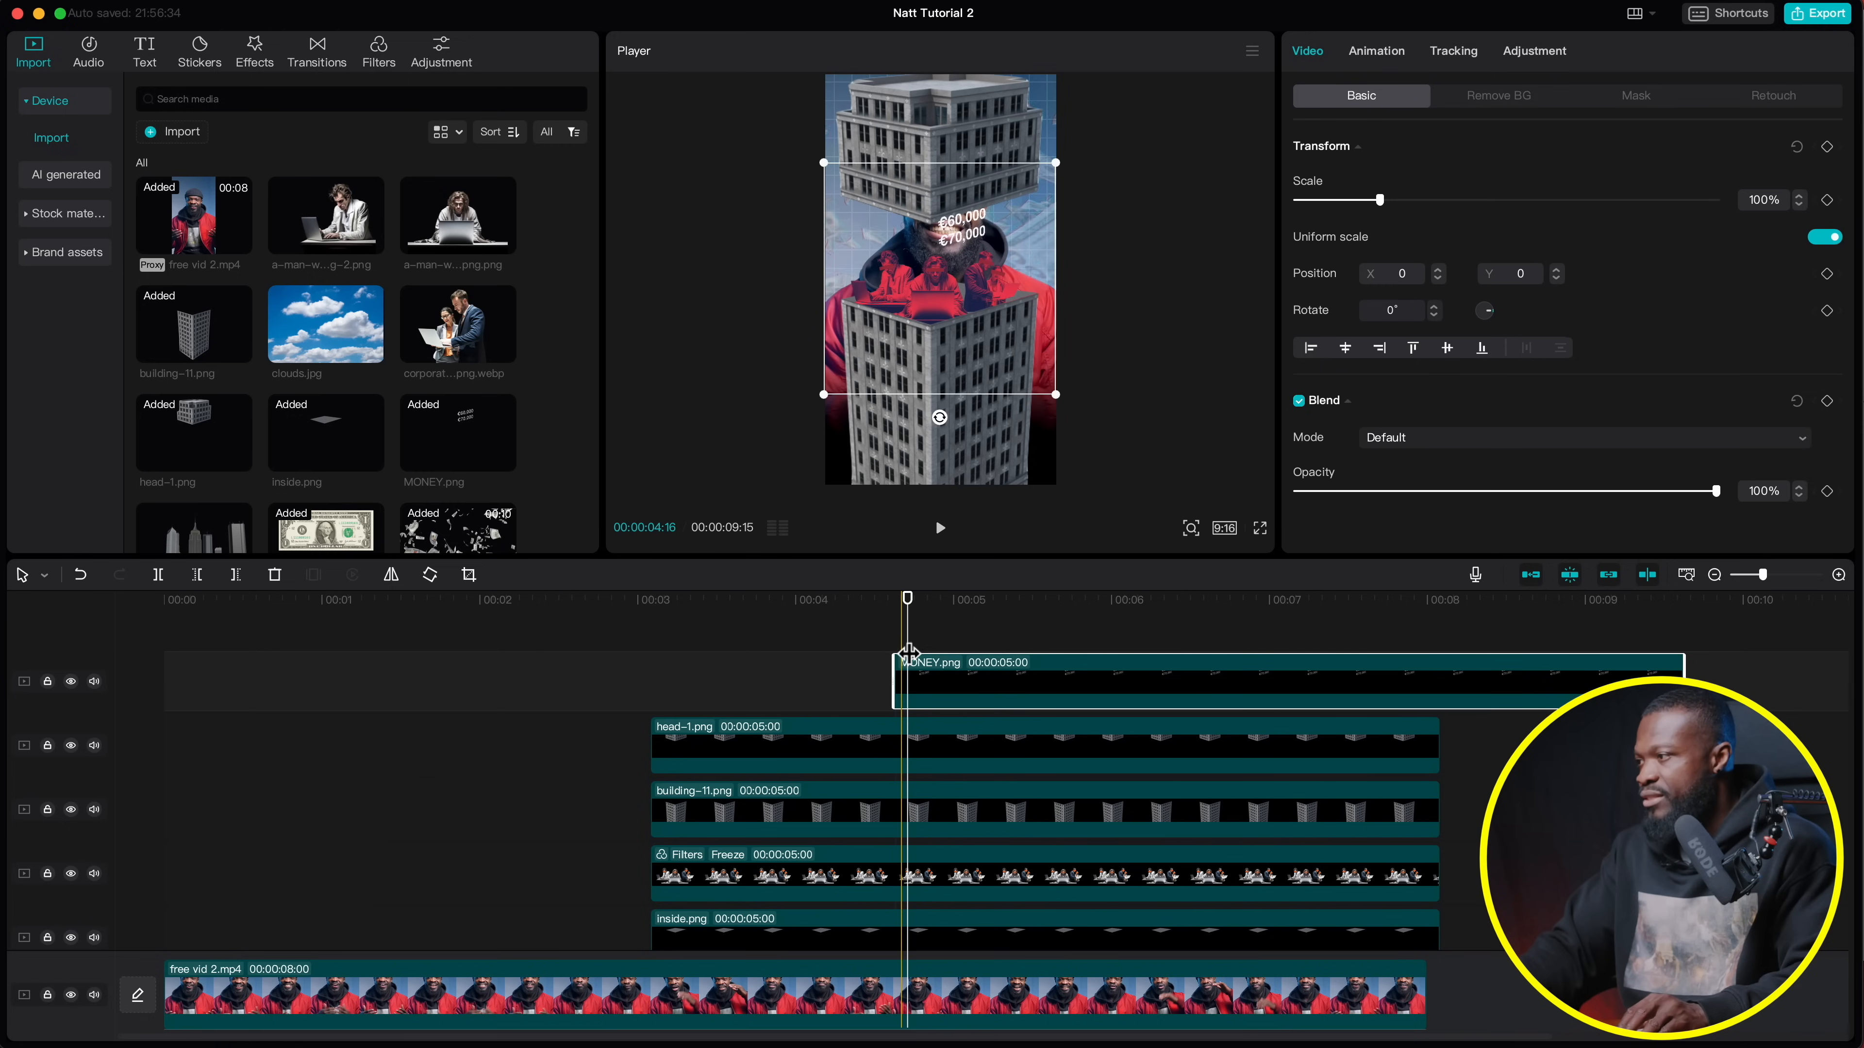
Scale MONEY.png to 183% and place it over the building's opening at X -63, Y -899, keeping a single copy
{"action": "left_click_drag", "start_coordinate": [902, 273], "coordinate": [915, 333]}
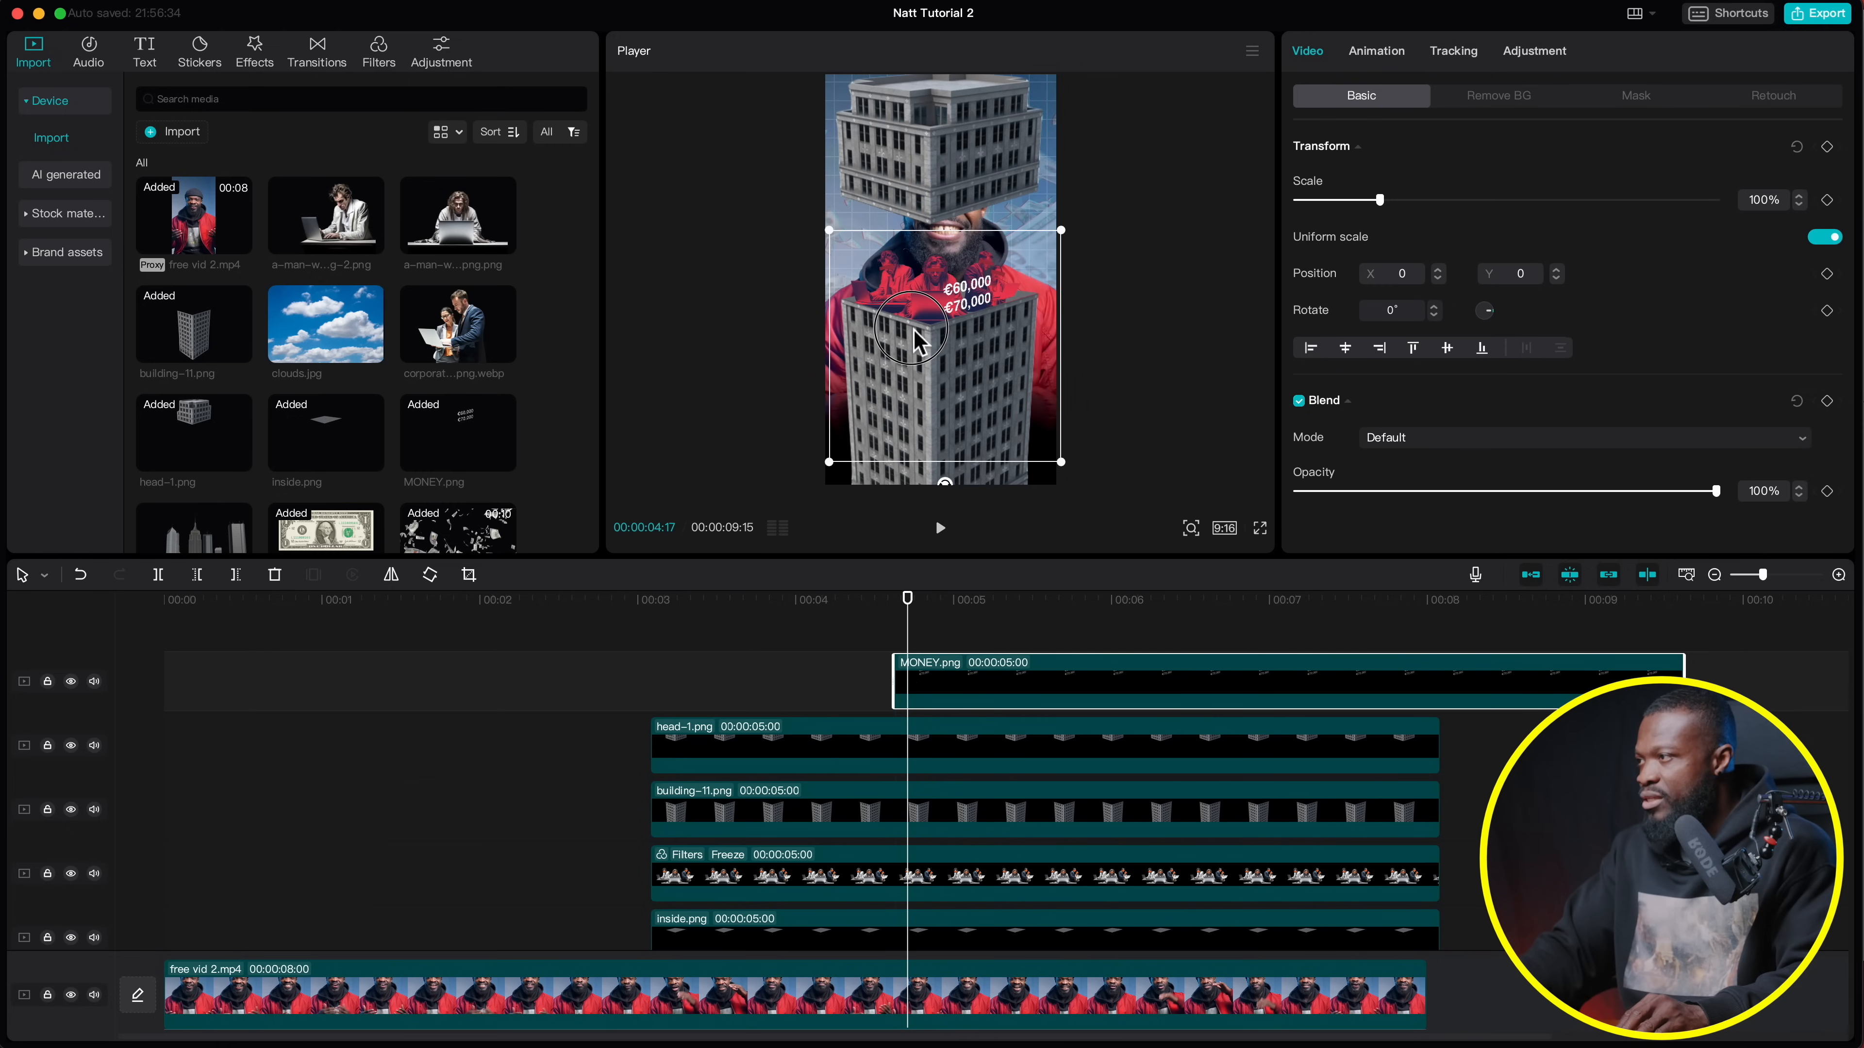
{"action": "left_click_drag", "start_coordinate": [1059, 233], "coordinate": [1195, 197]}
{"action": "left_click_drag", "start_coordinate": [1028, 306], "coordinate": [1034, 337]}
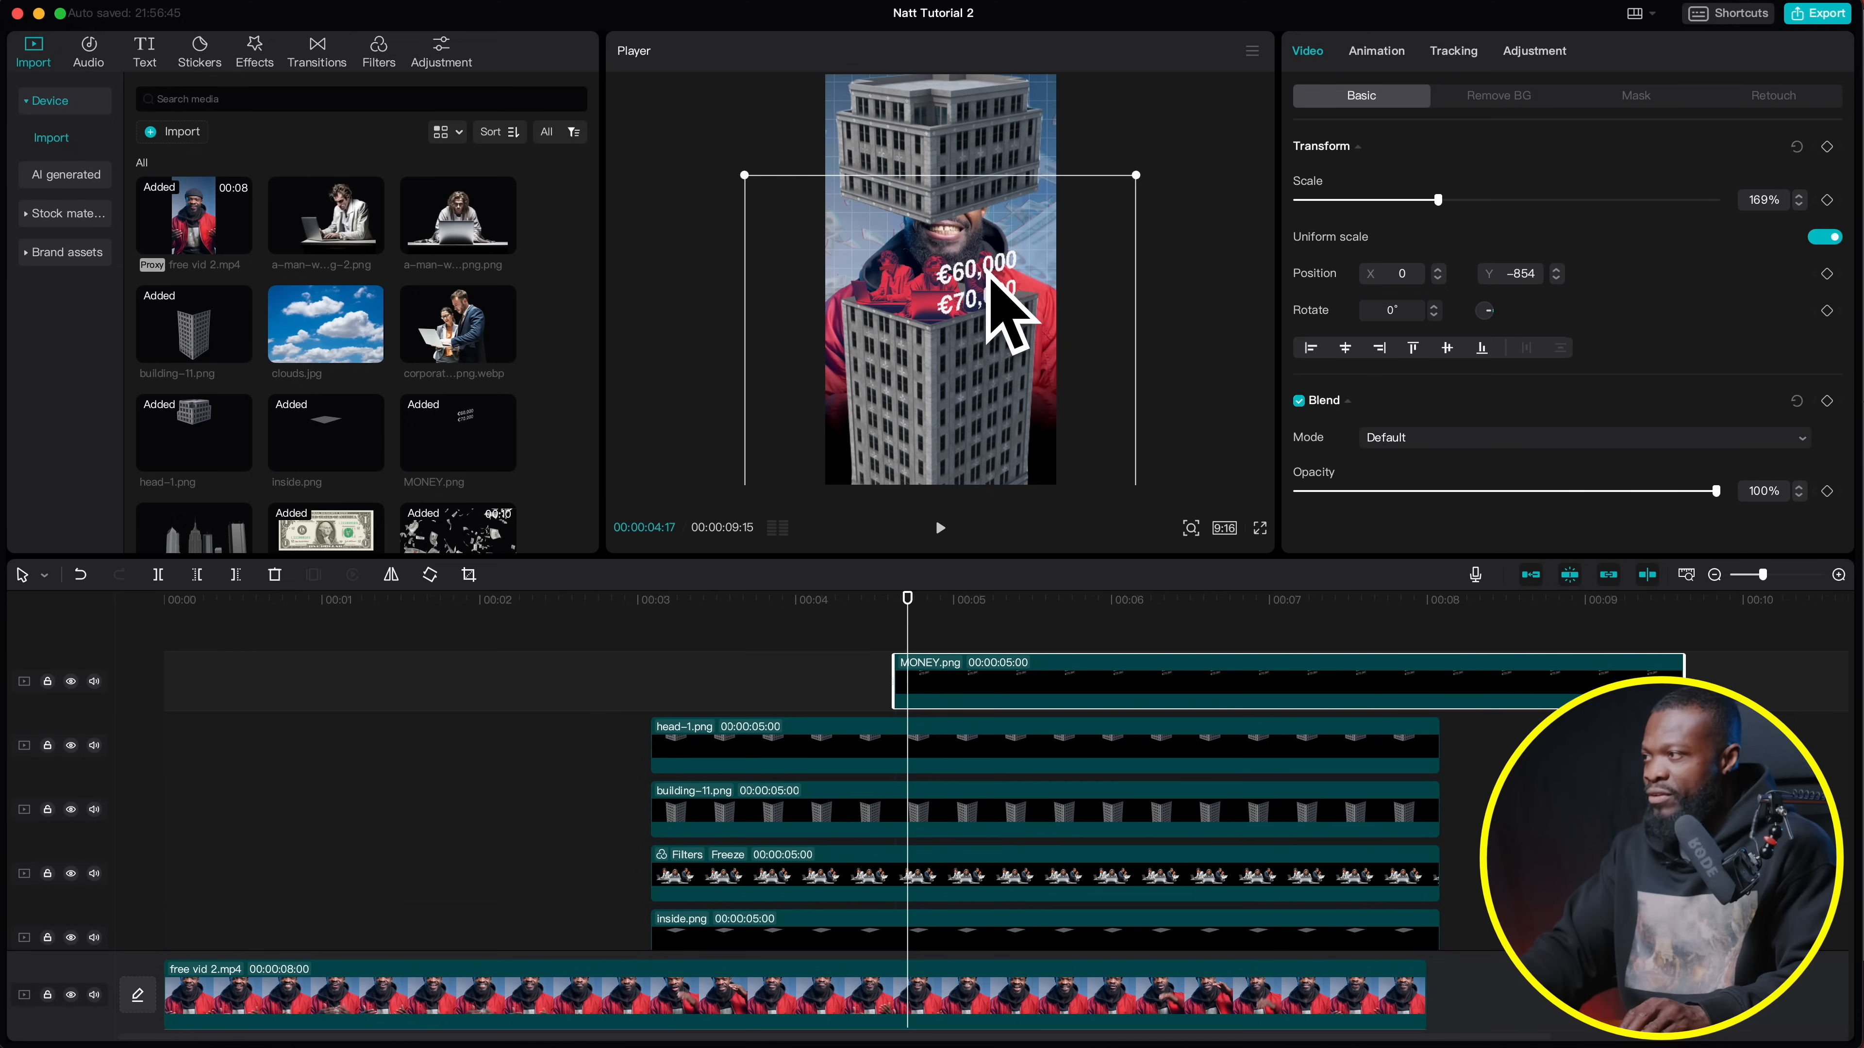
{"action": "left_click_drag", "start_coordinate": [1141, 172], "coordinate": [1157, 165]}
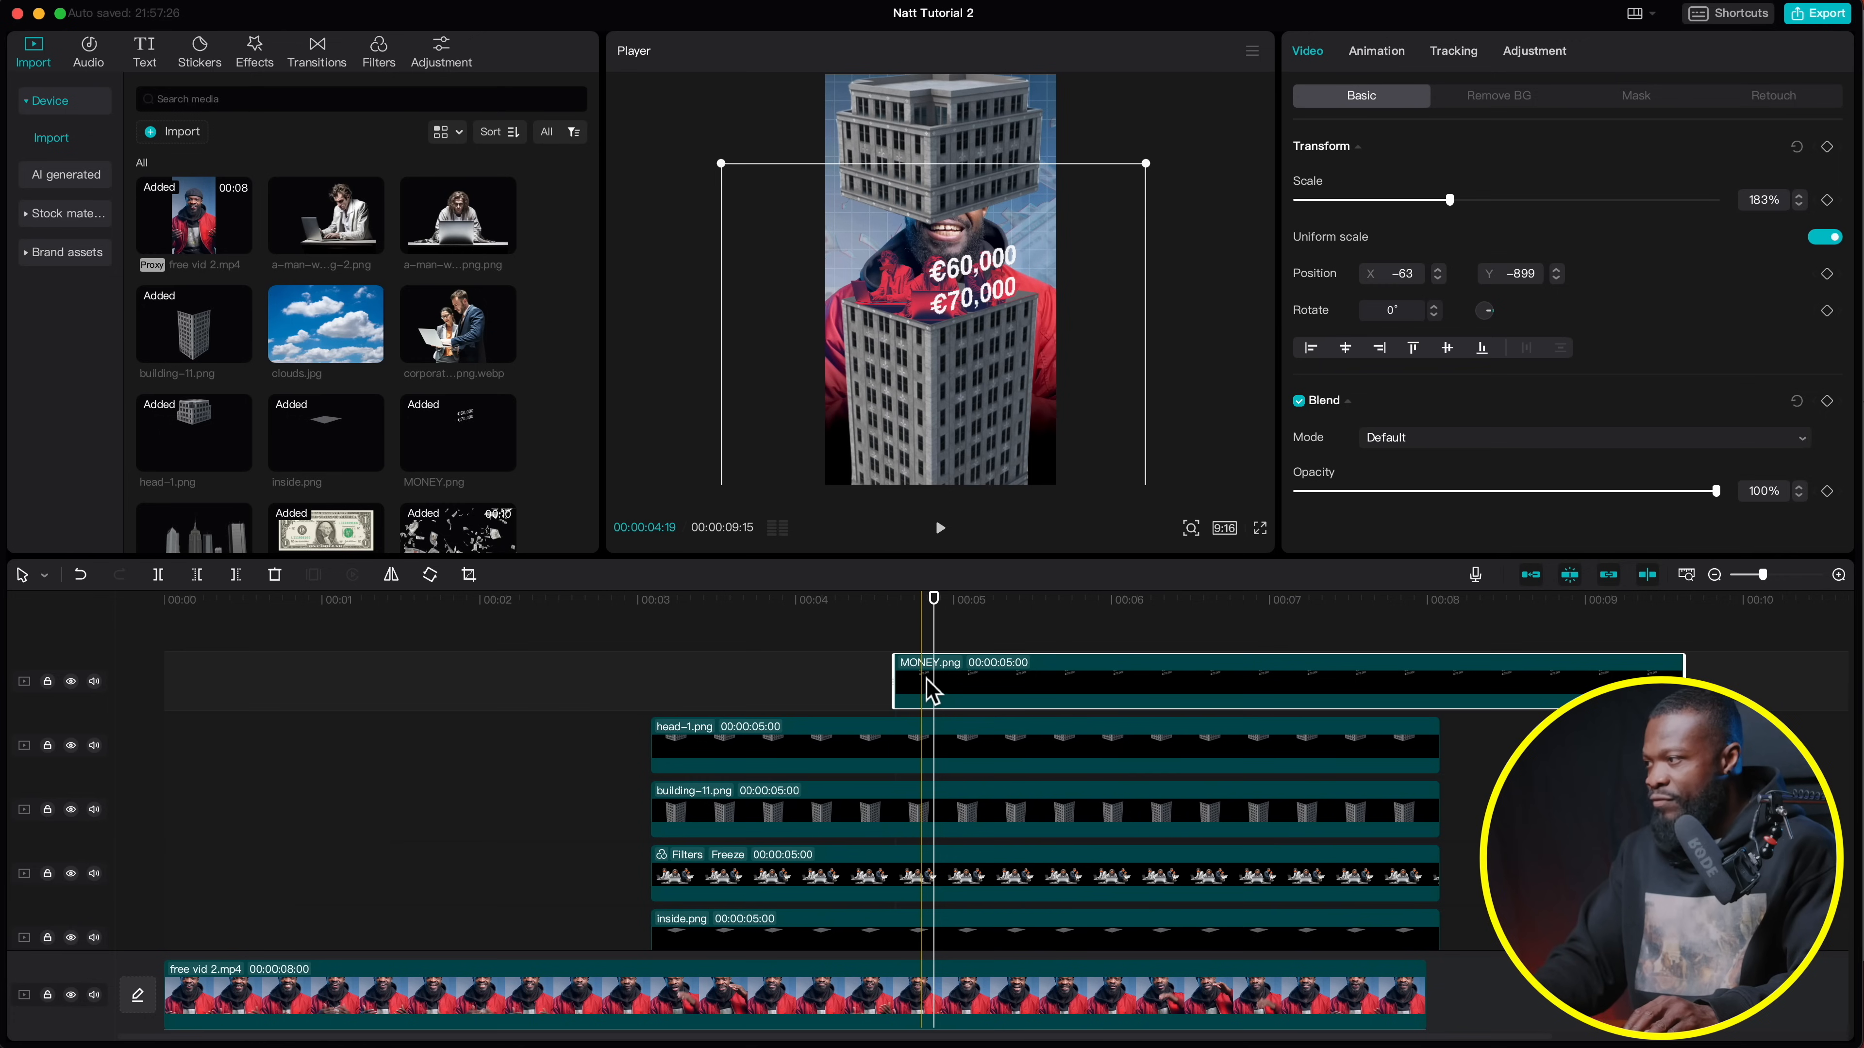
{"action": "left_click_drag", "start_coordinate": [928, 668], "coordinate": [922, 628]}
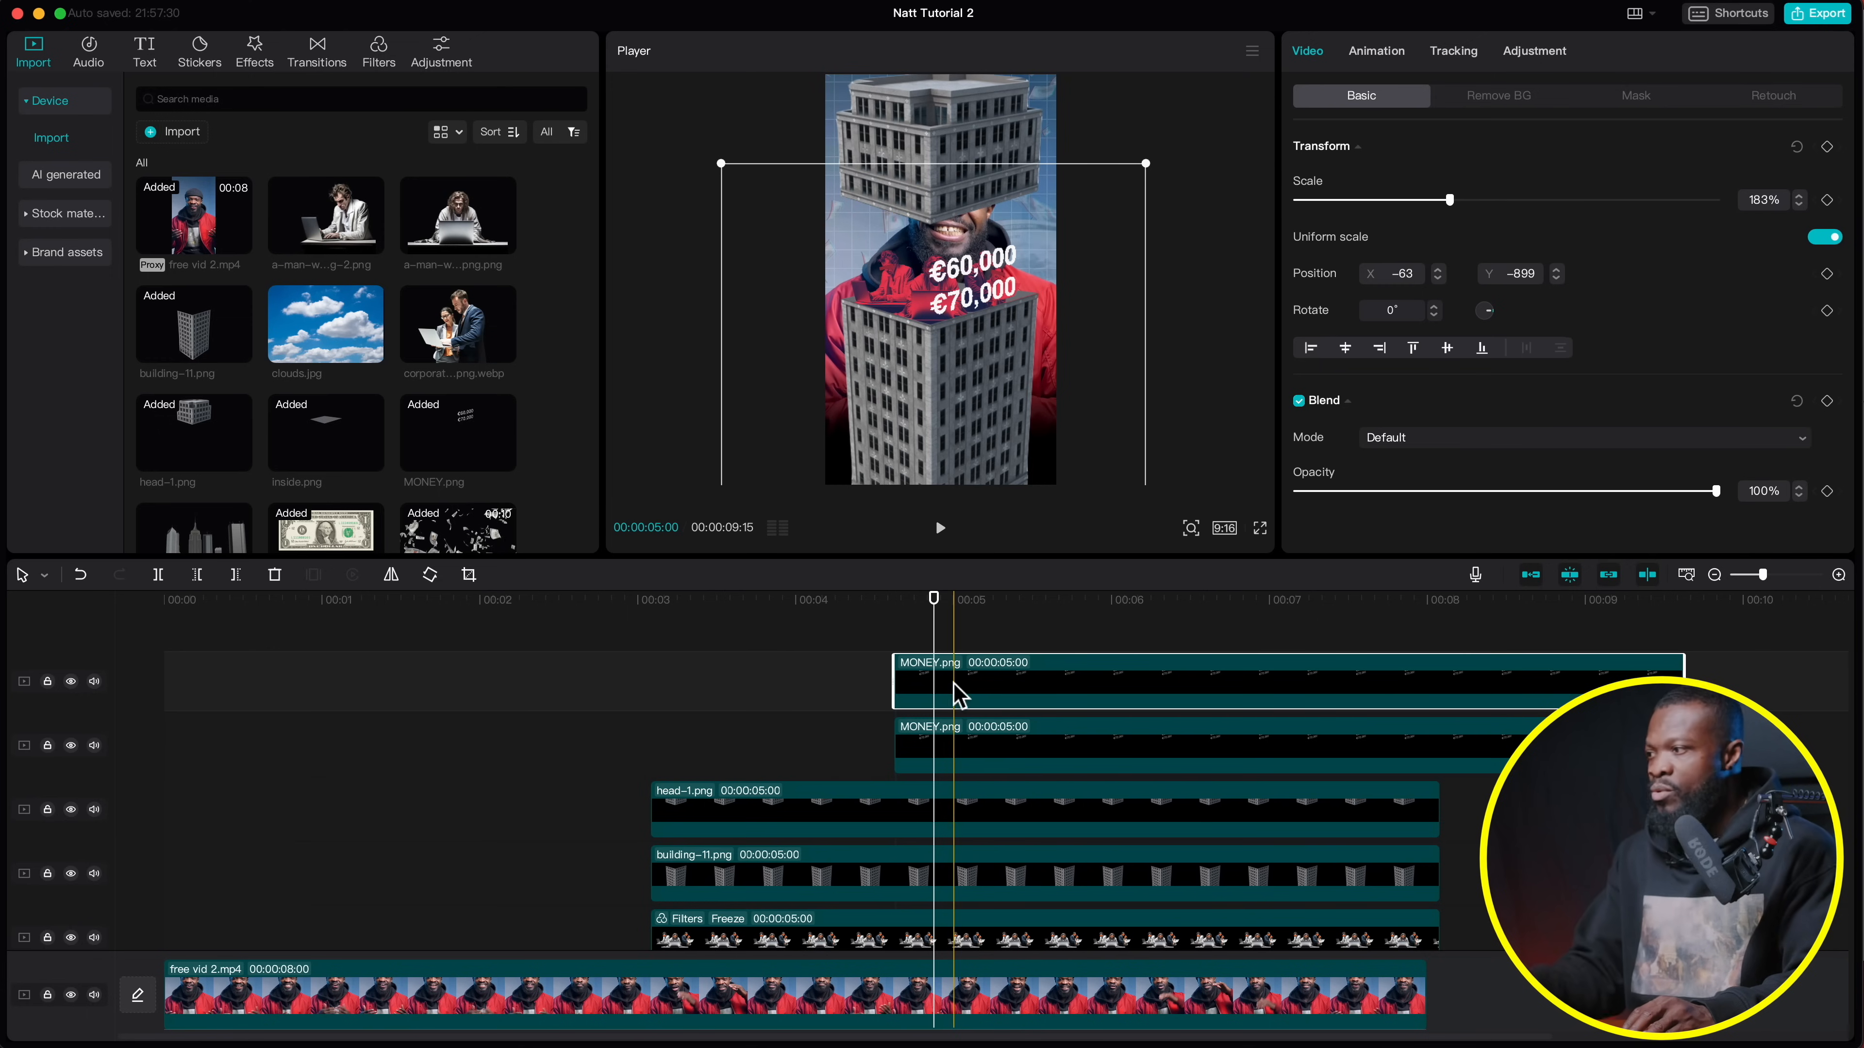
{"action": "key", "text": "super+z"}
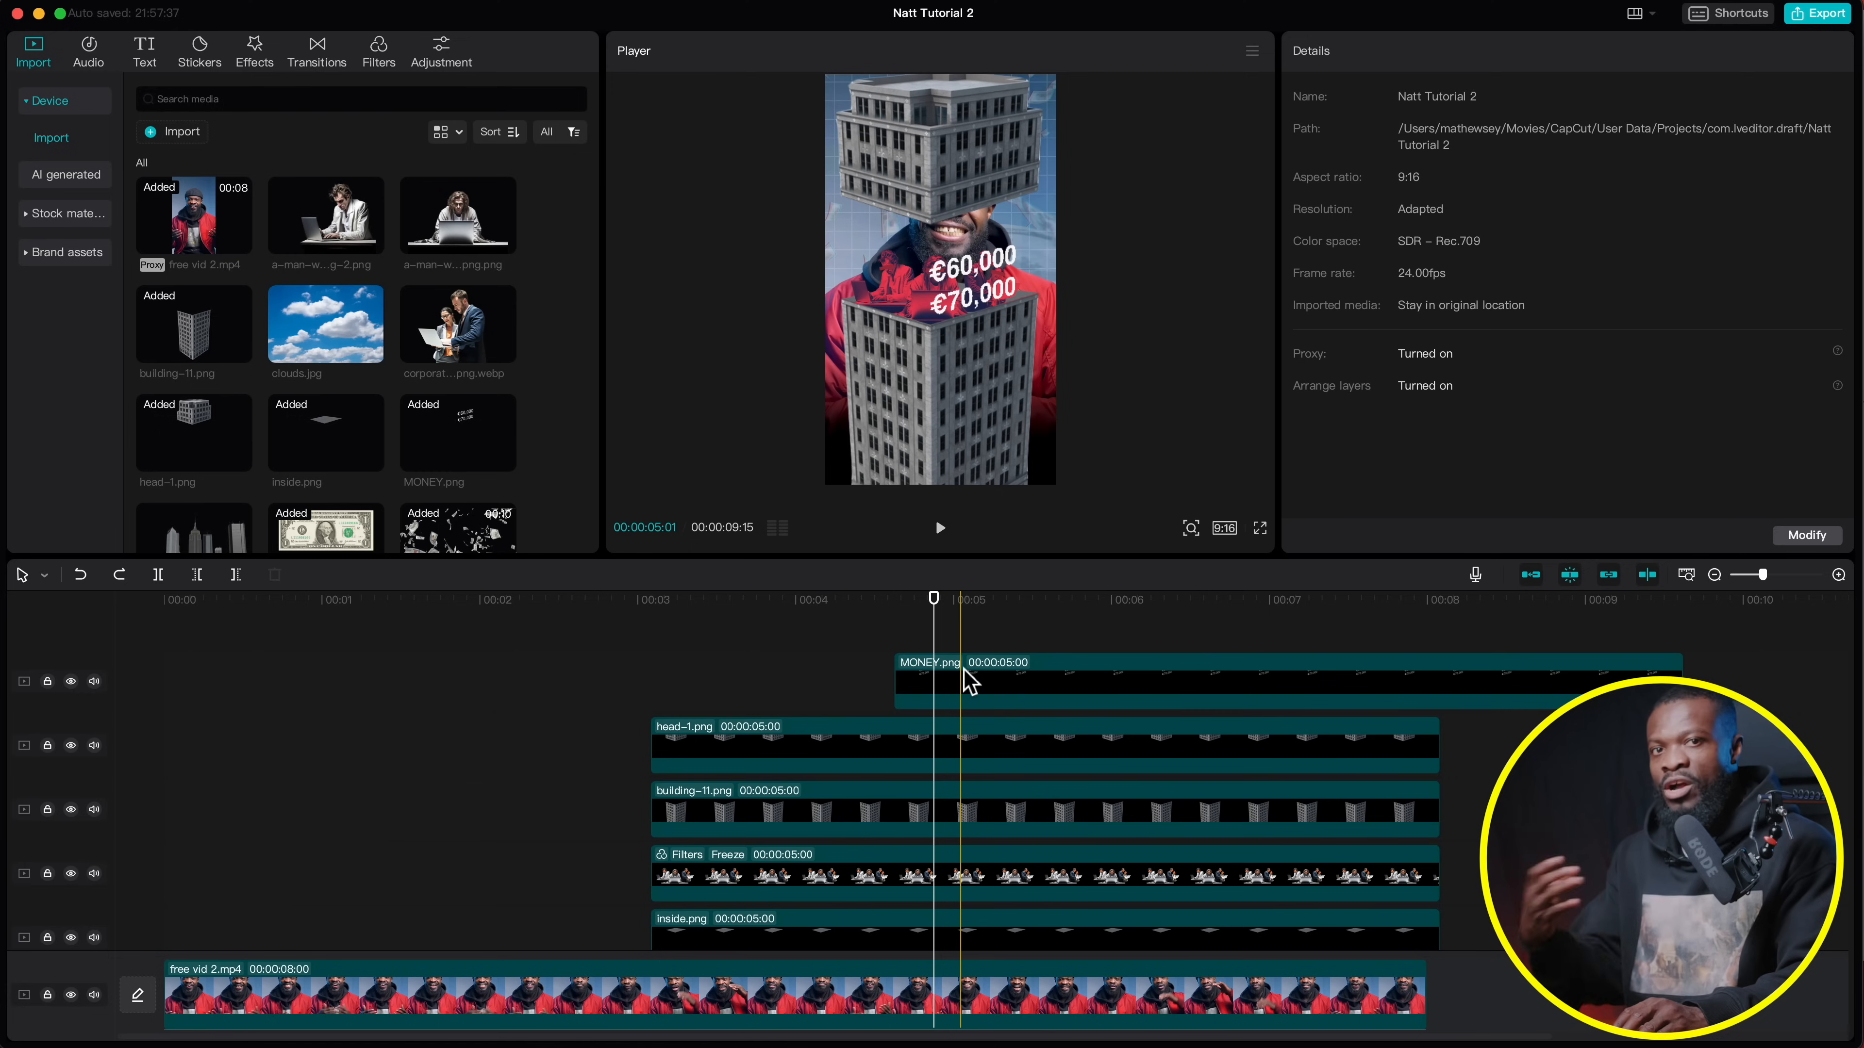
Apply the Slide Up In animation to MONEY.png and move the clip beneath the building-11.png track
{"action": "left_click", "coordinate": [964, 682]}
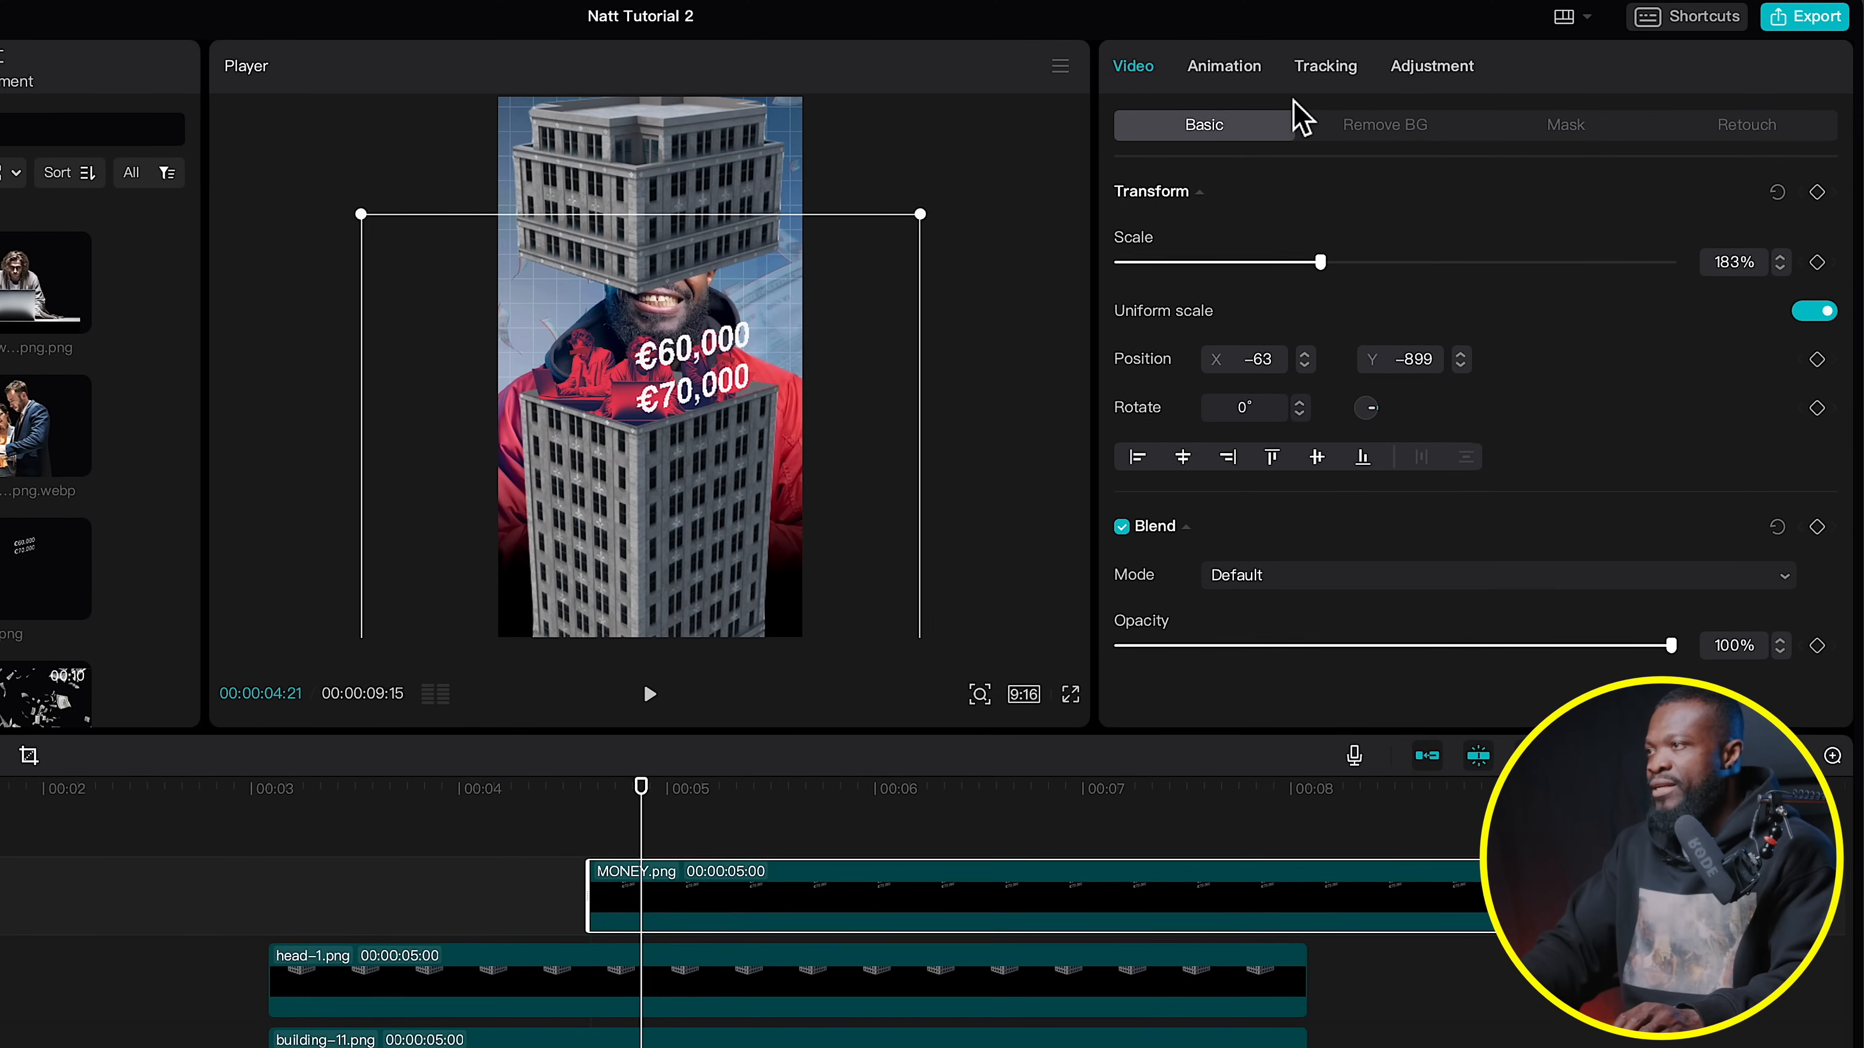
{"action": "left_click", "coordinate": [1387, 56]}
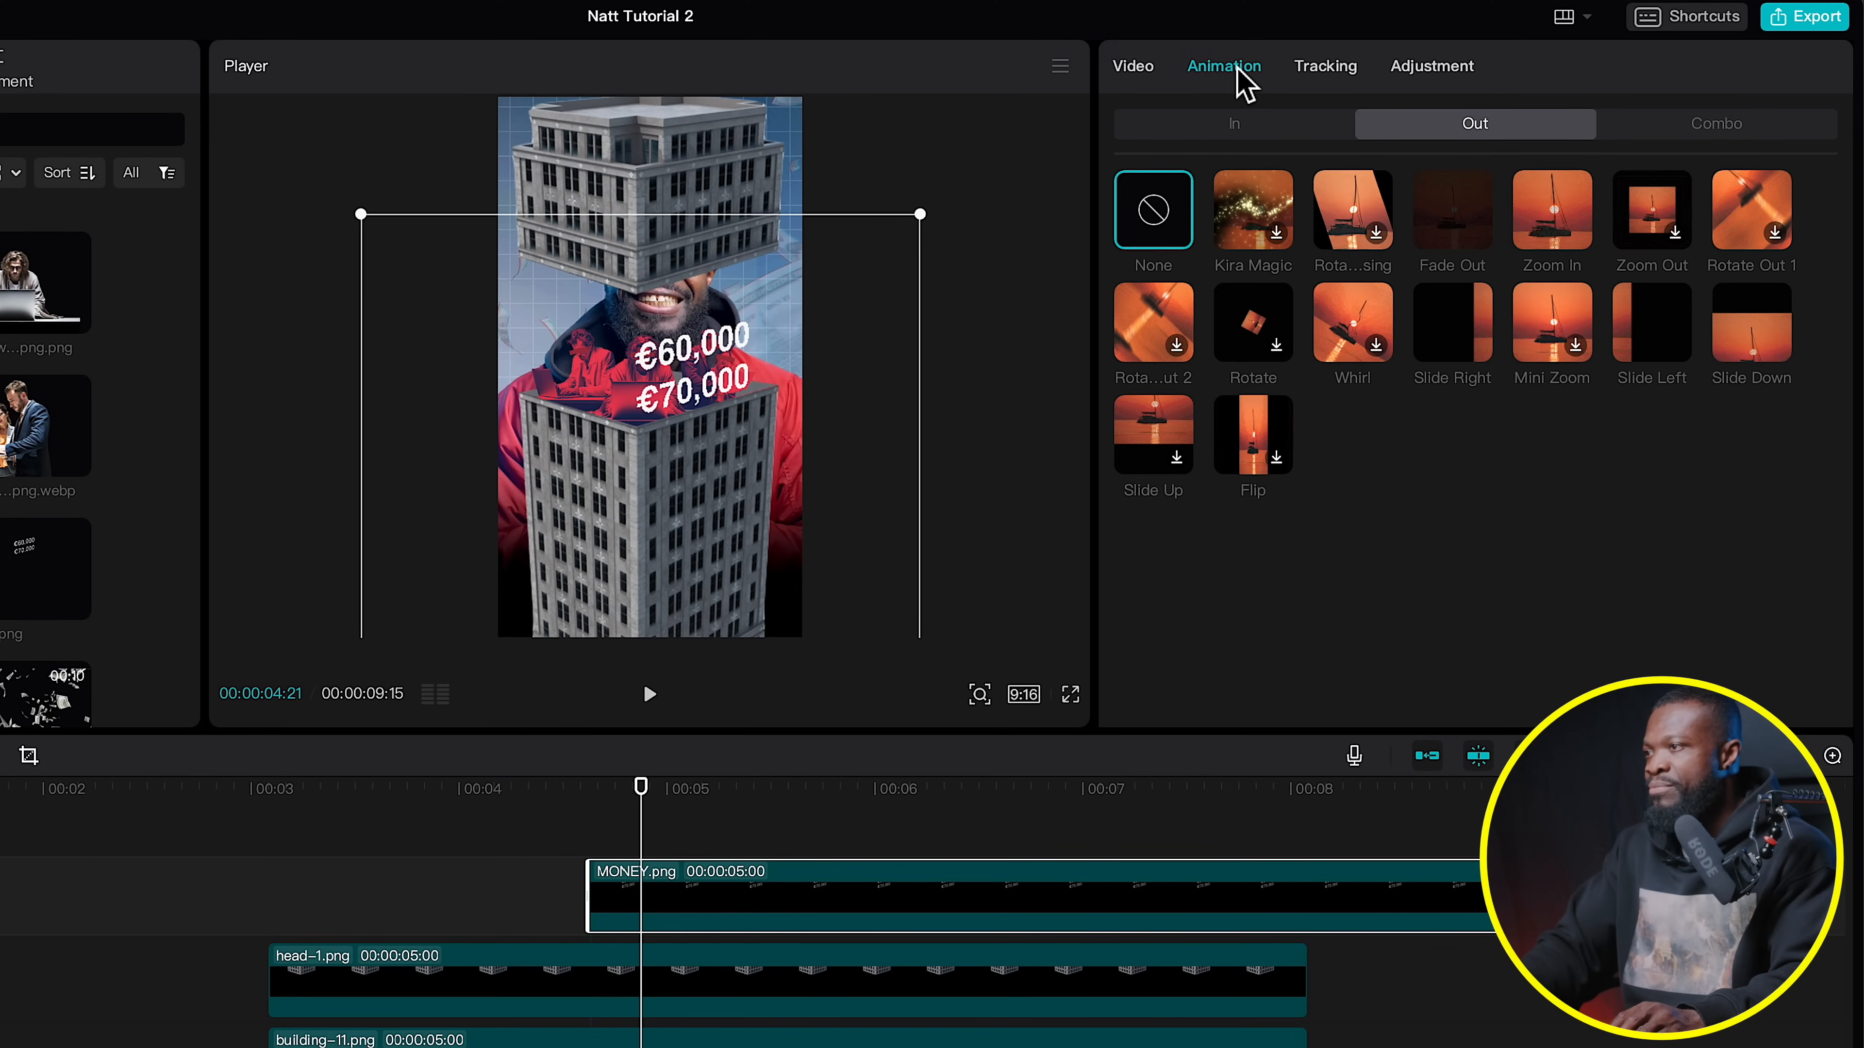
{"action": "left_click", "coordinate": [1232, 131]}
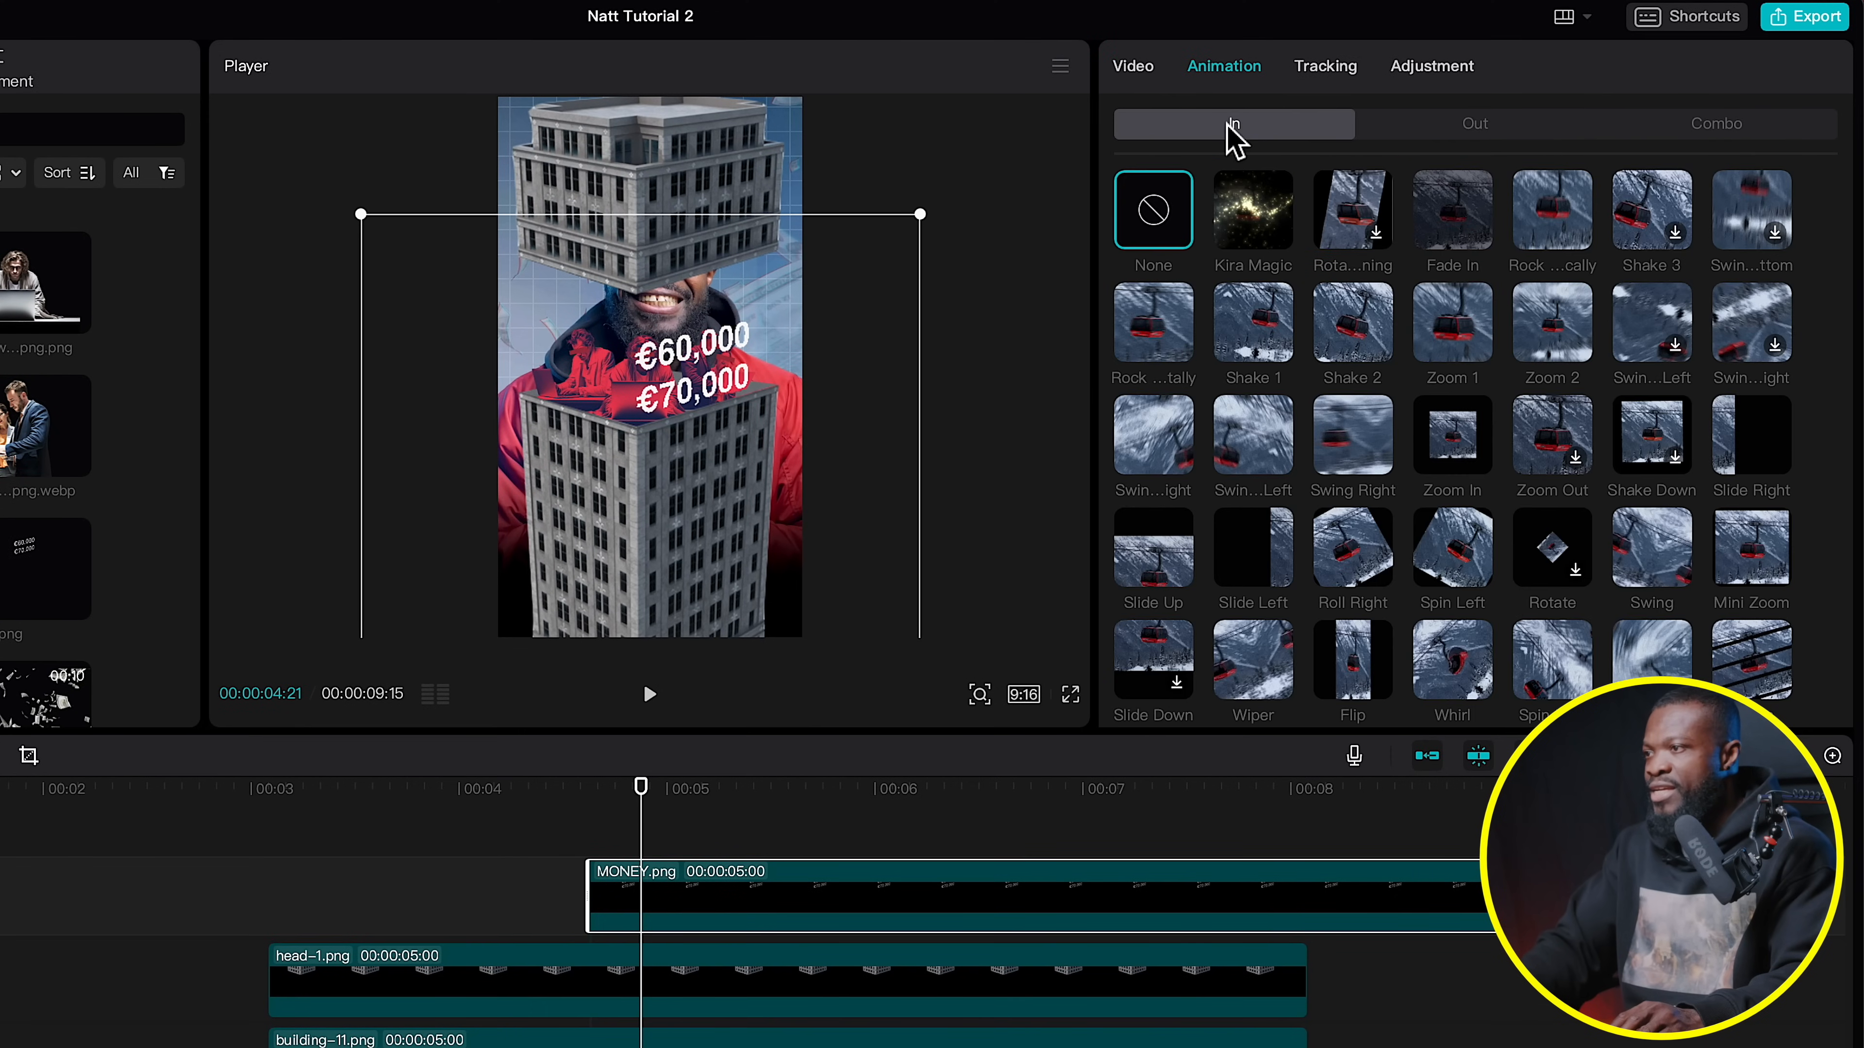
{"action": "scroll", "coordinate": [1321, 514], "scroll_direction": "down", "scroll_amount": 2}
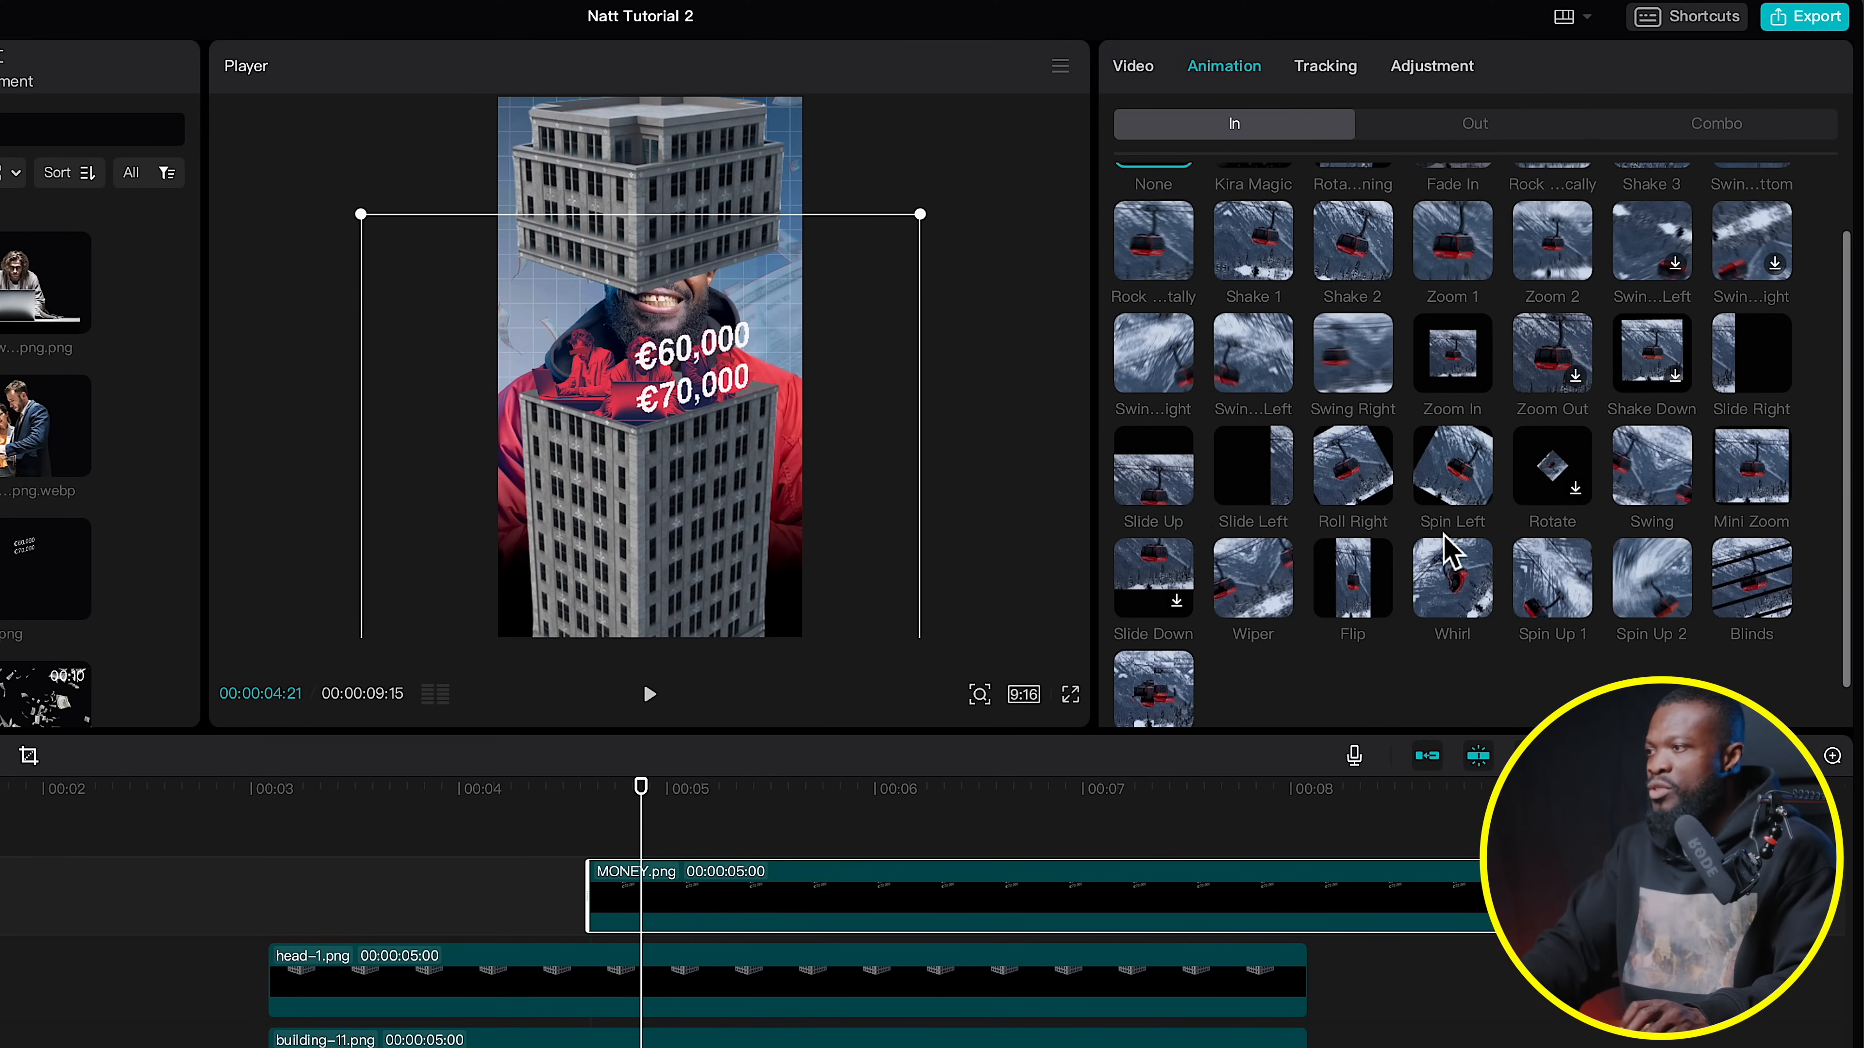
{"action": "left_click", "coordinate": [1156, 470]}
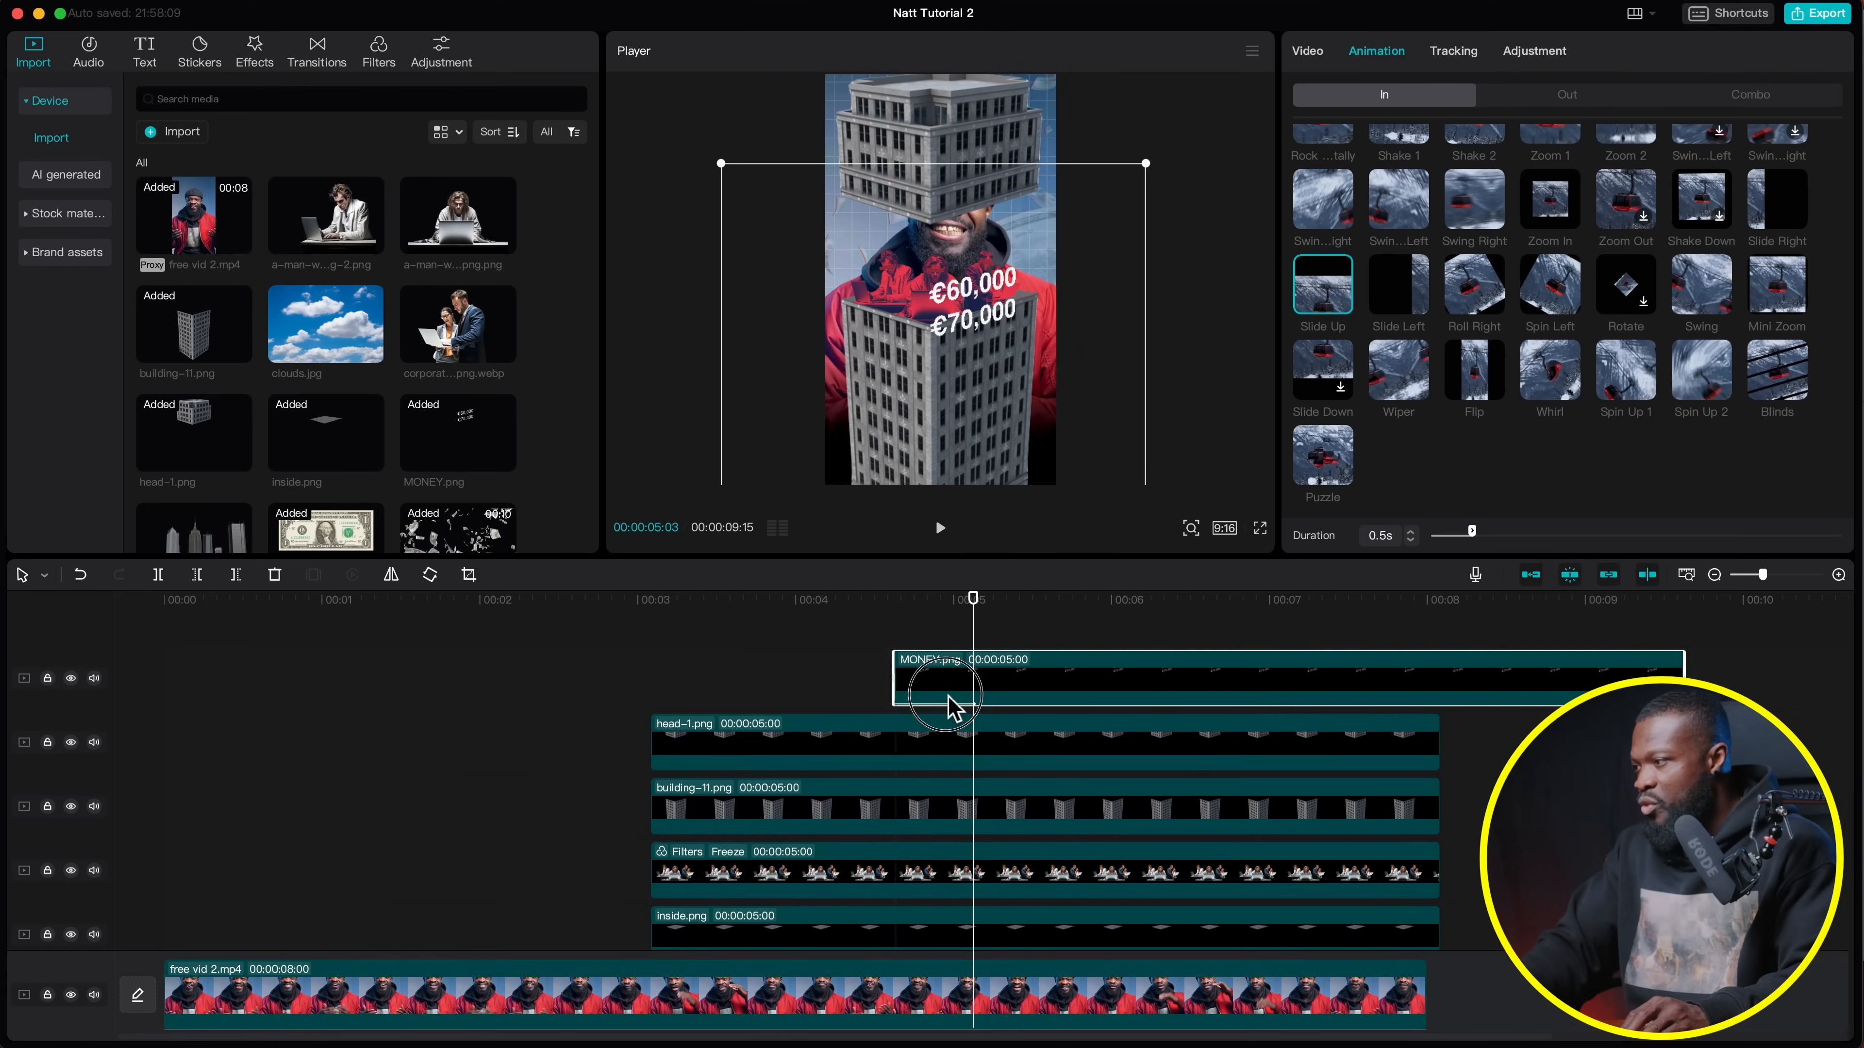
{"action": "left_click_drag", "start_coordinate": [954, 708], "coordinate": [936, 830]}
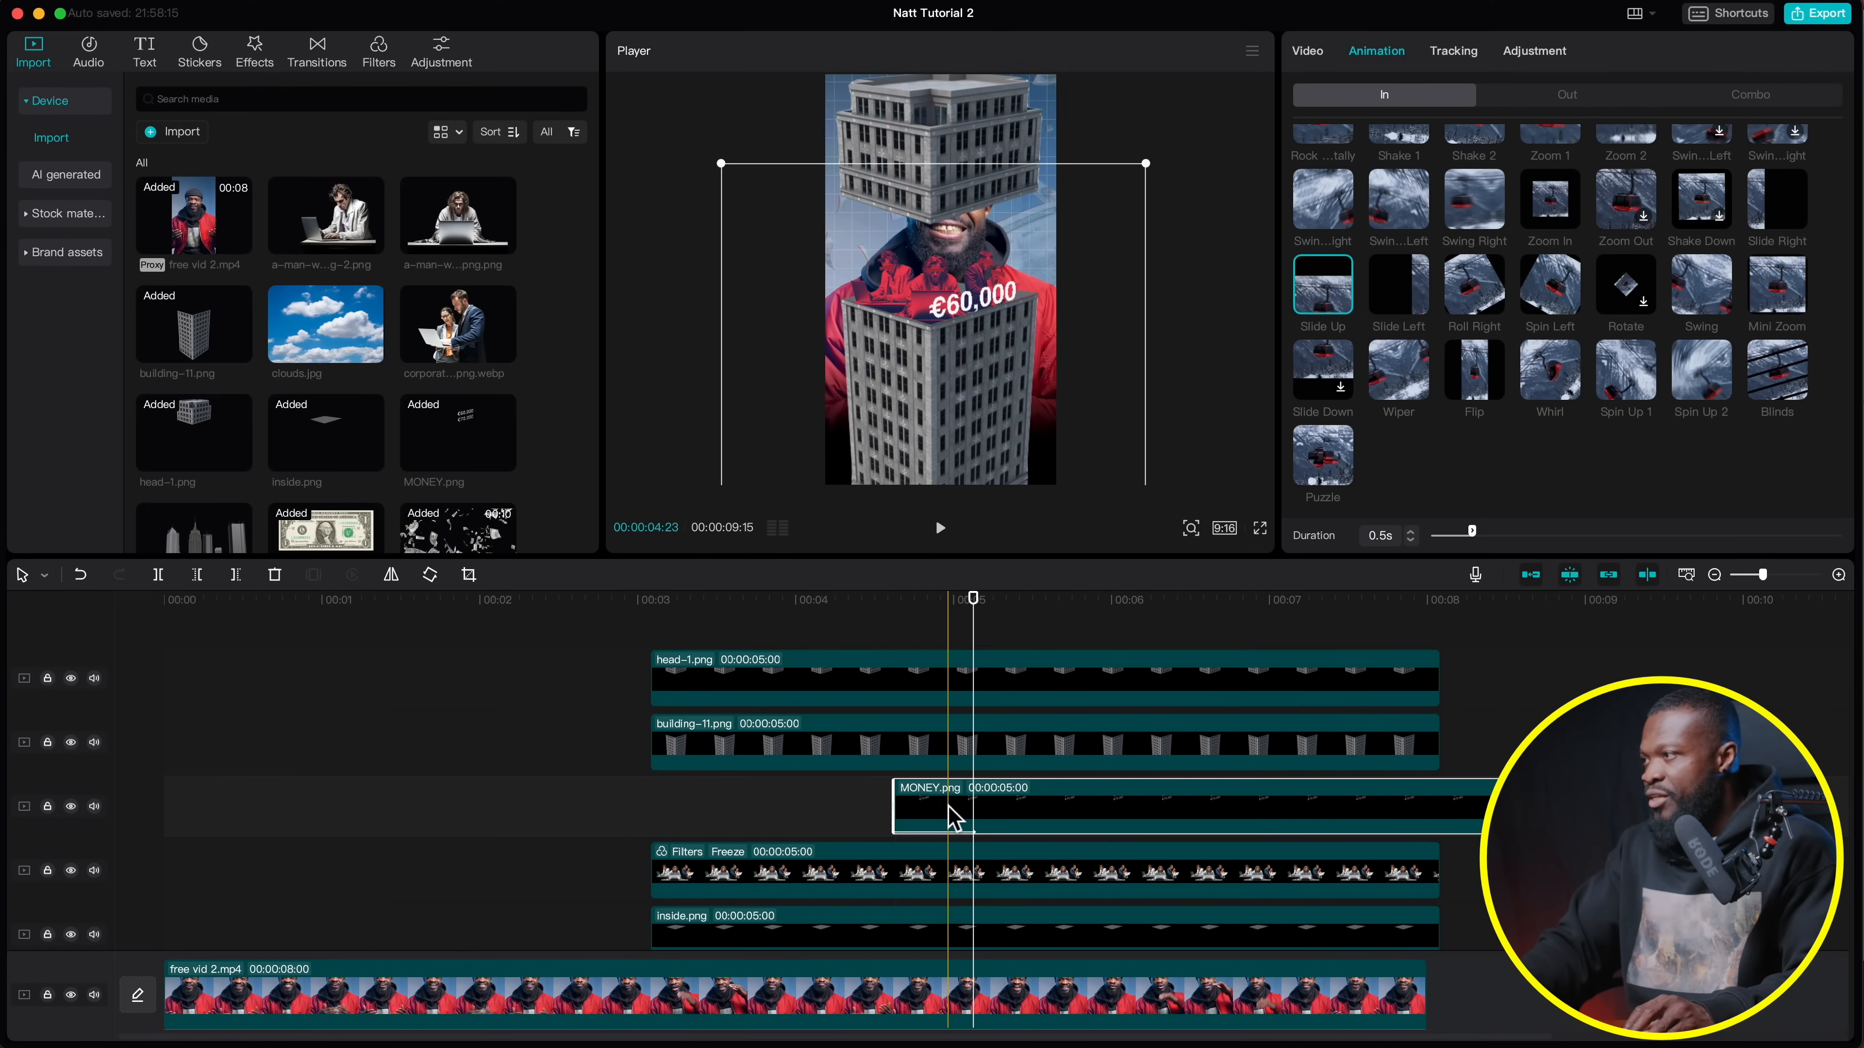
Lengthen the MONEY.png Slide Up animation to 0.7 s and play it back
{"action": "left_click", "coordinate": [1410, 533]}
{"action": "left_click", "coordinate": [1410, 533]}
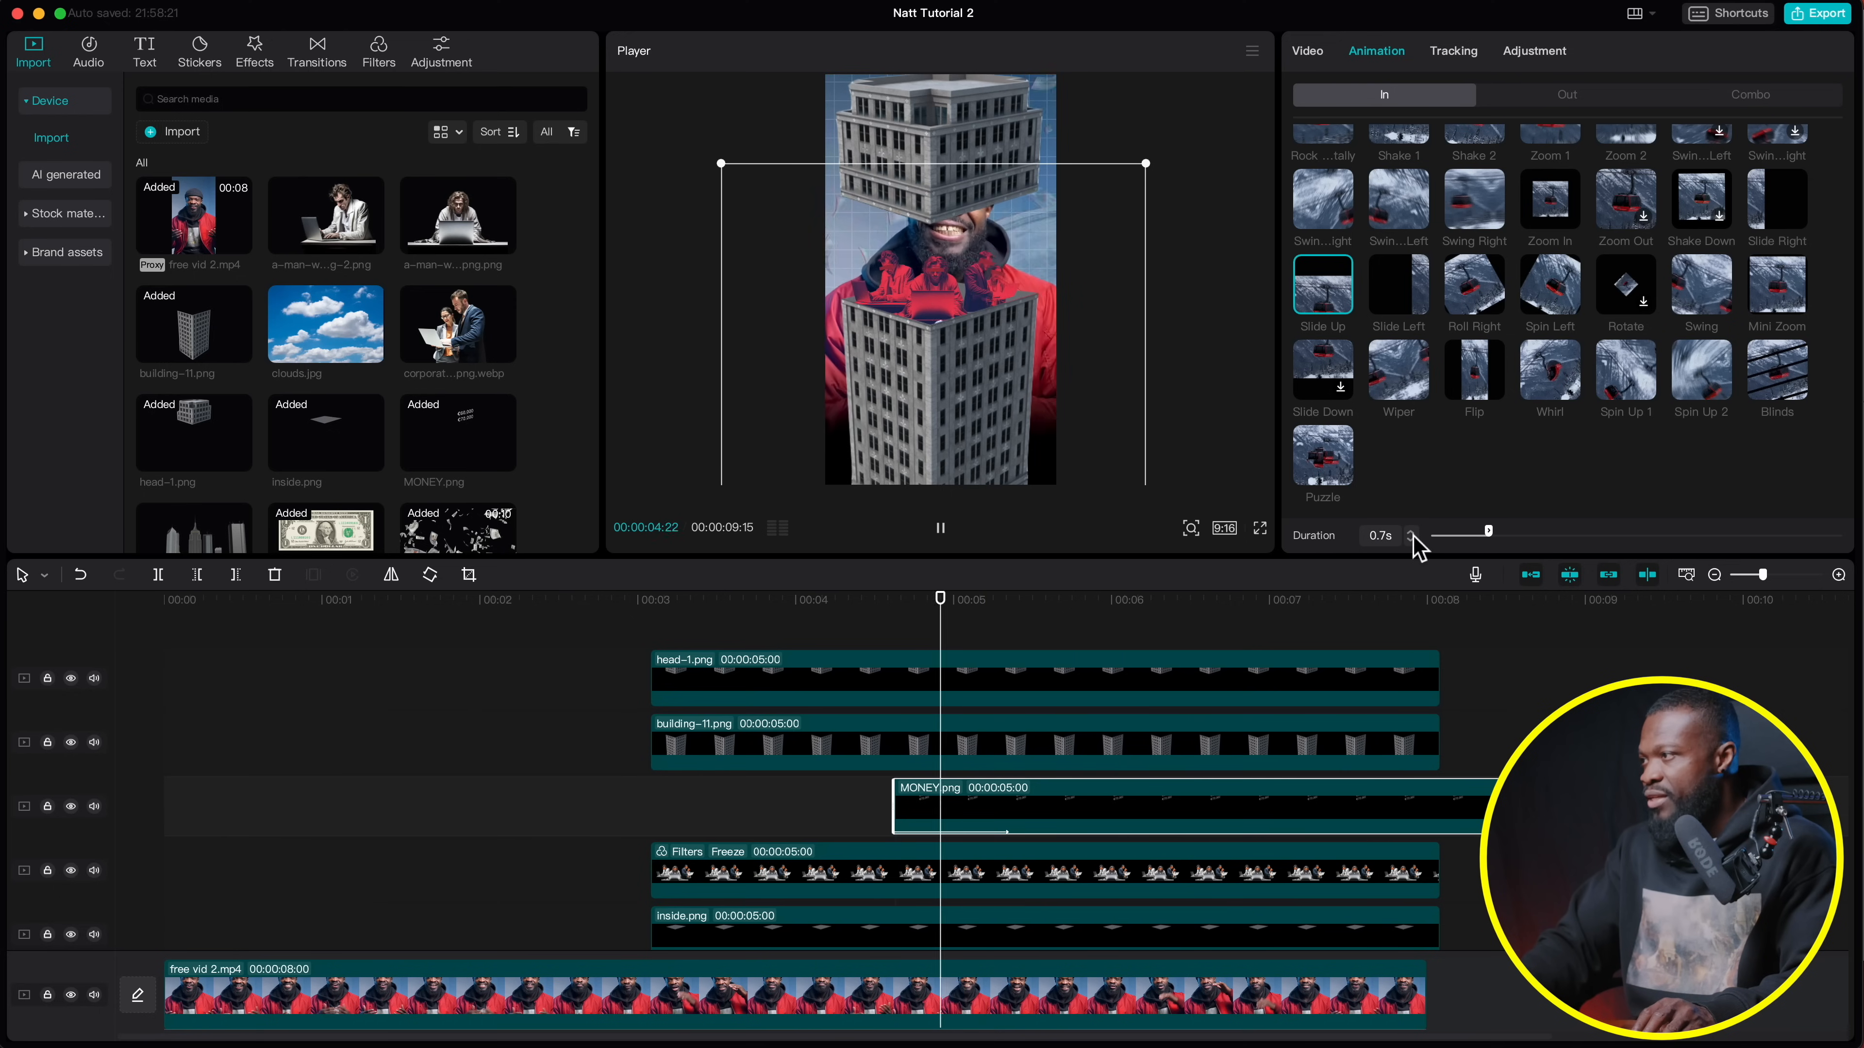
{"action": "left_click", "coordinate": [869, 613]}
{"action": "key", "text": "space"}
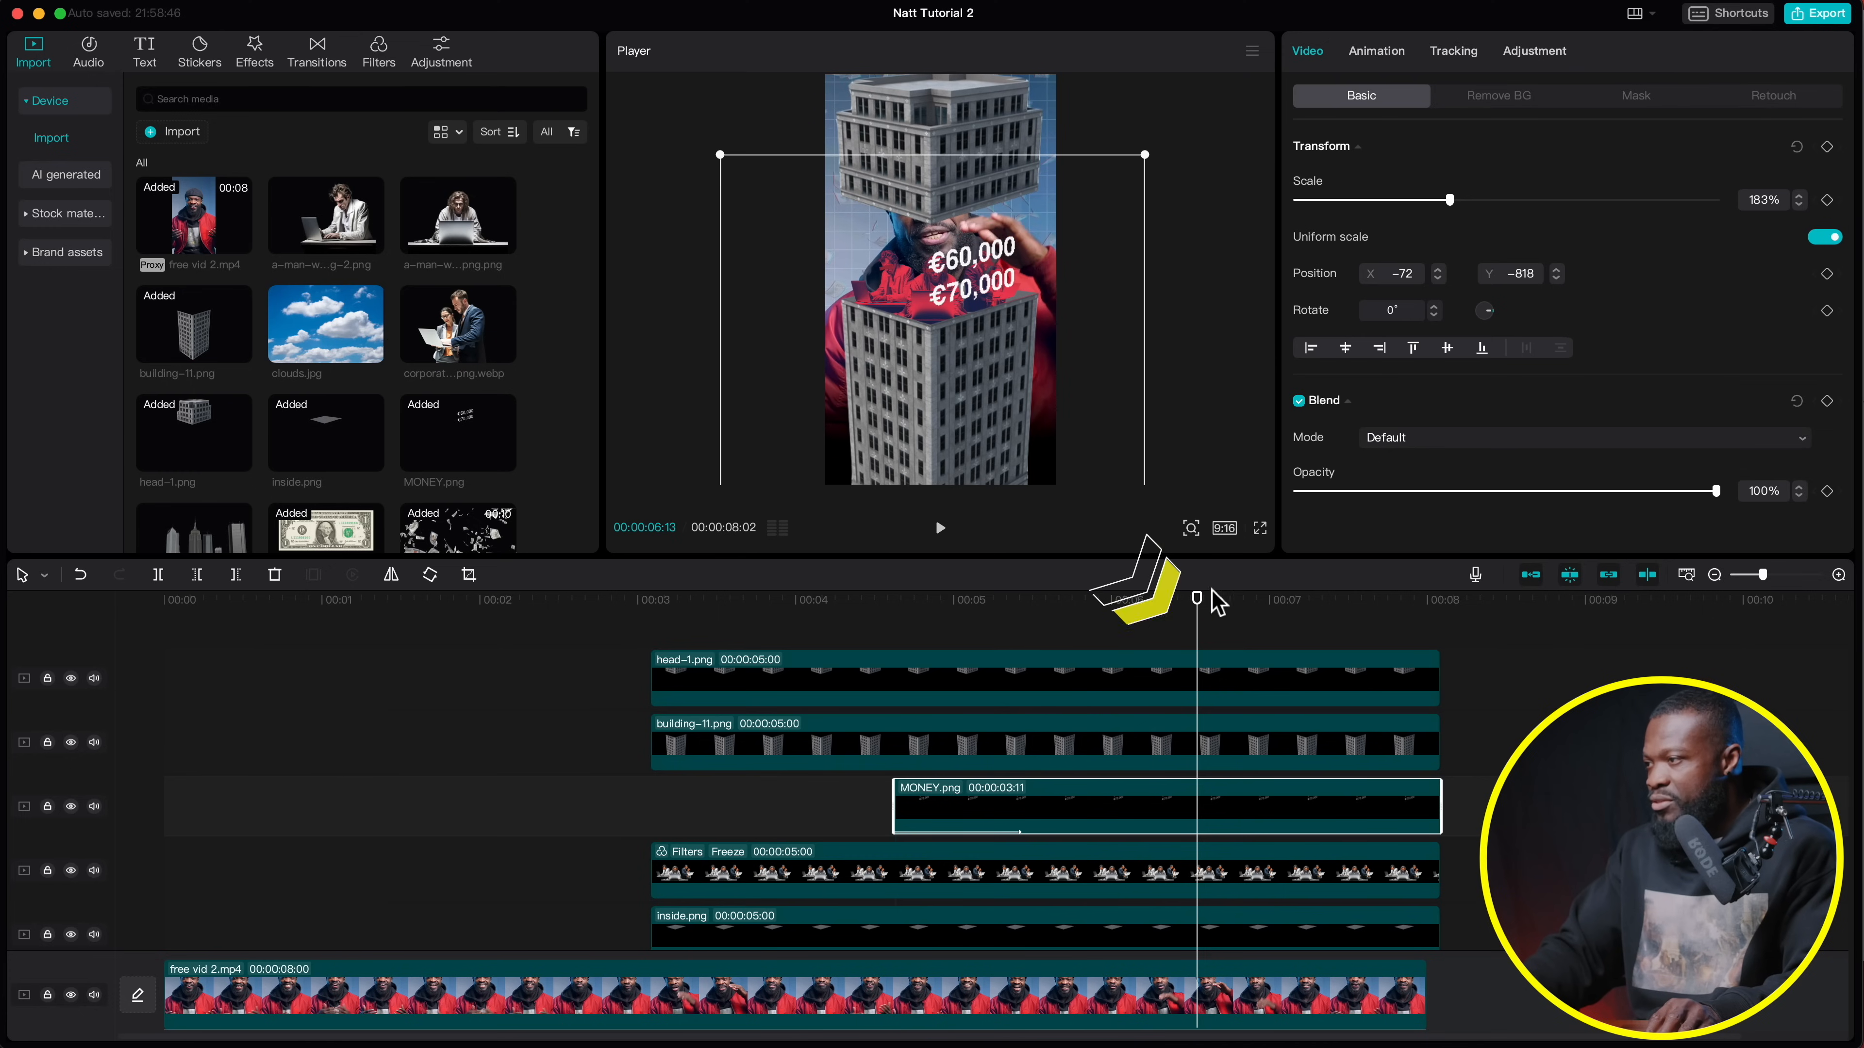
Add a position keyframe to head-1.png at 00:00:06:15, and lower the clip to Y -894 at 00:00:07:06
{"action": "left_click", "coordinate": [1210, 601]}
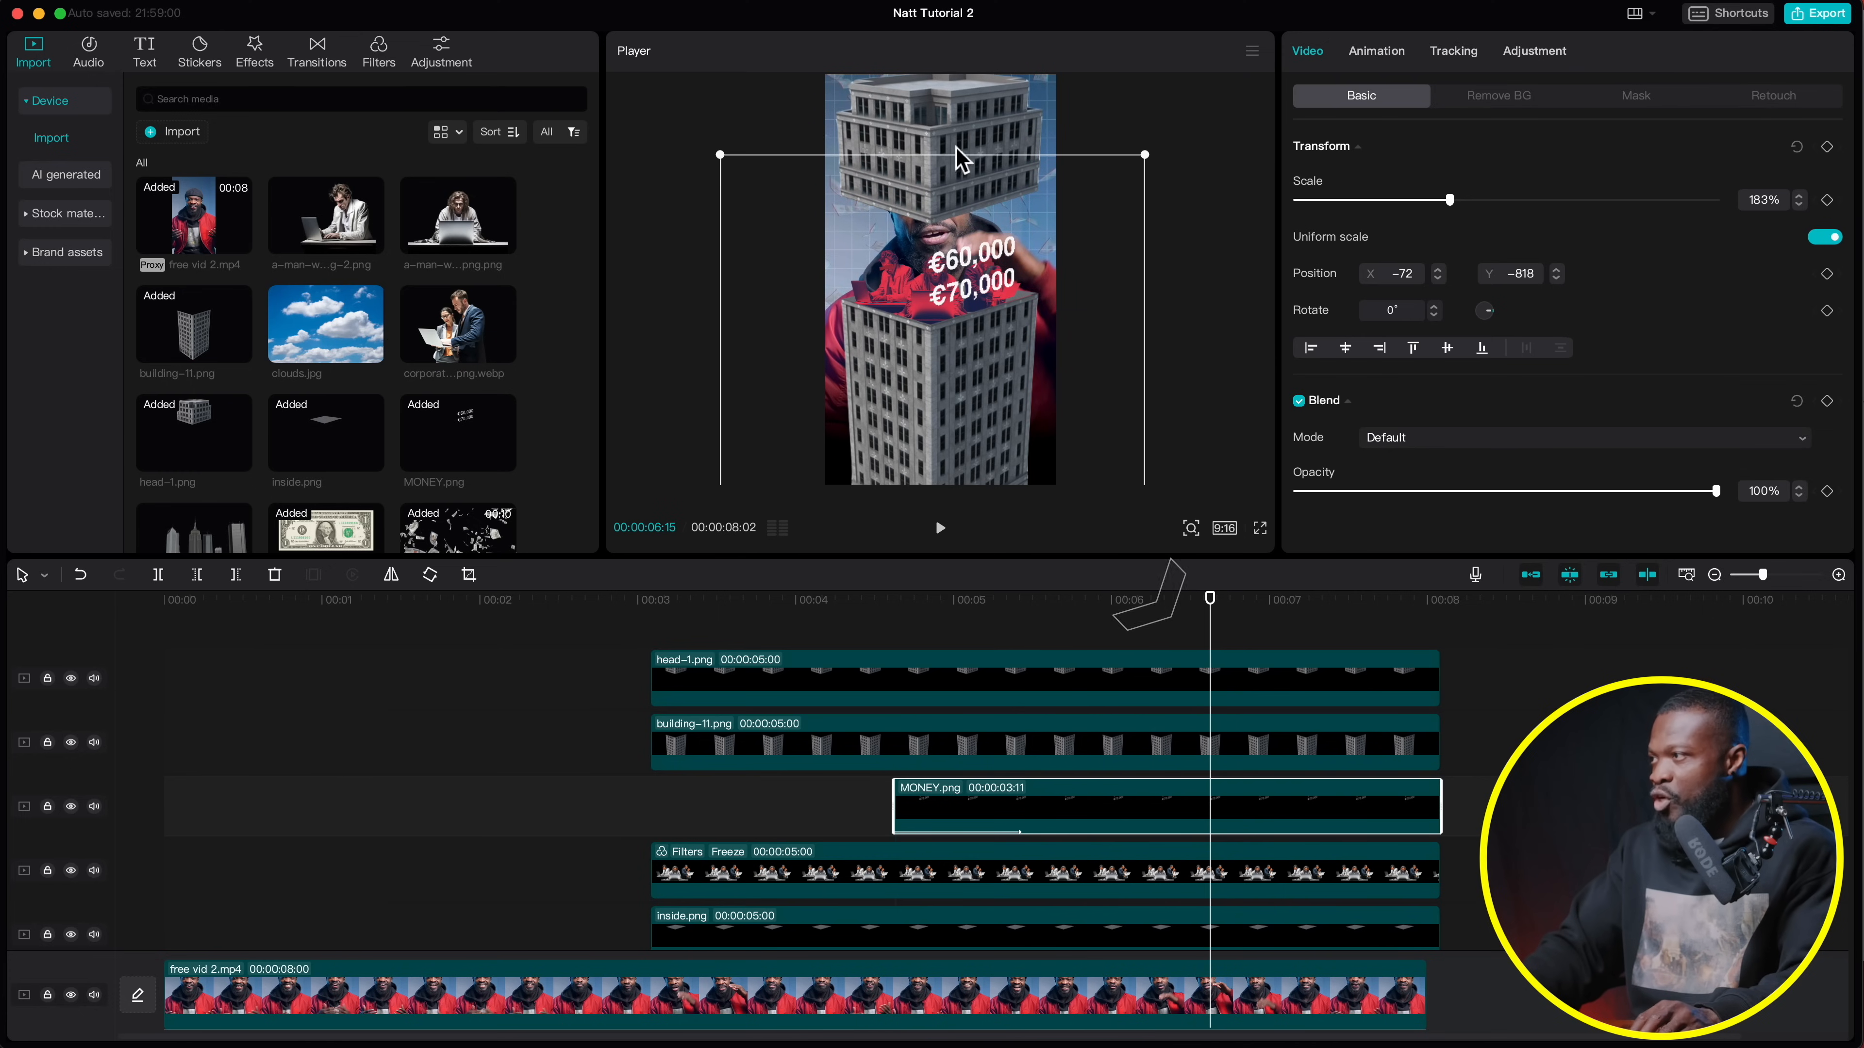
{"action": "left_click", "coordinate": [1210, 686]}
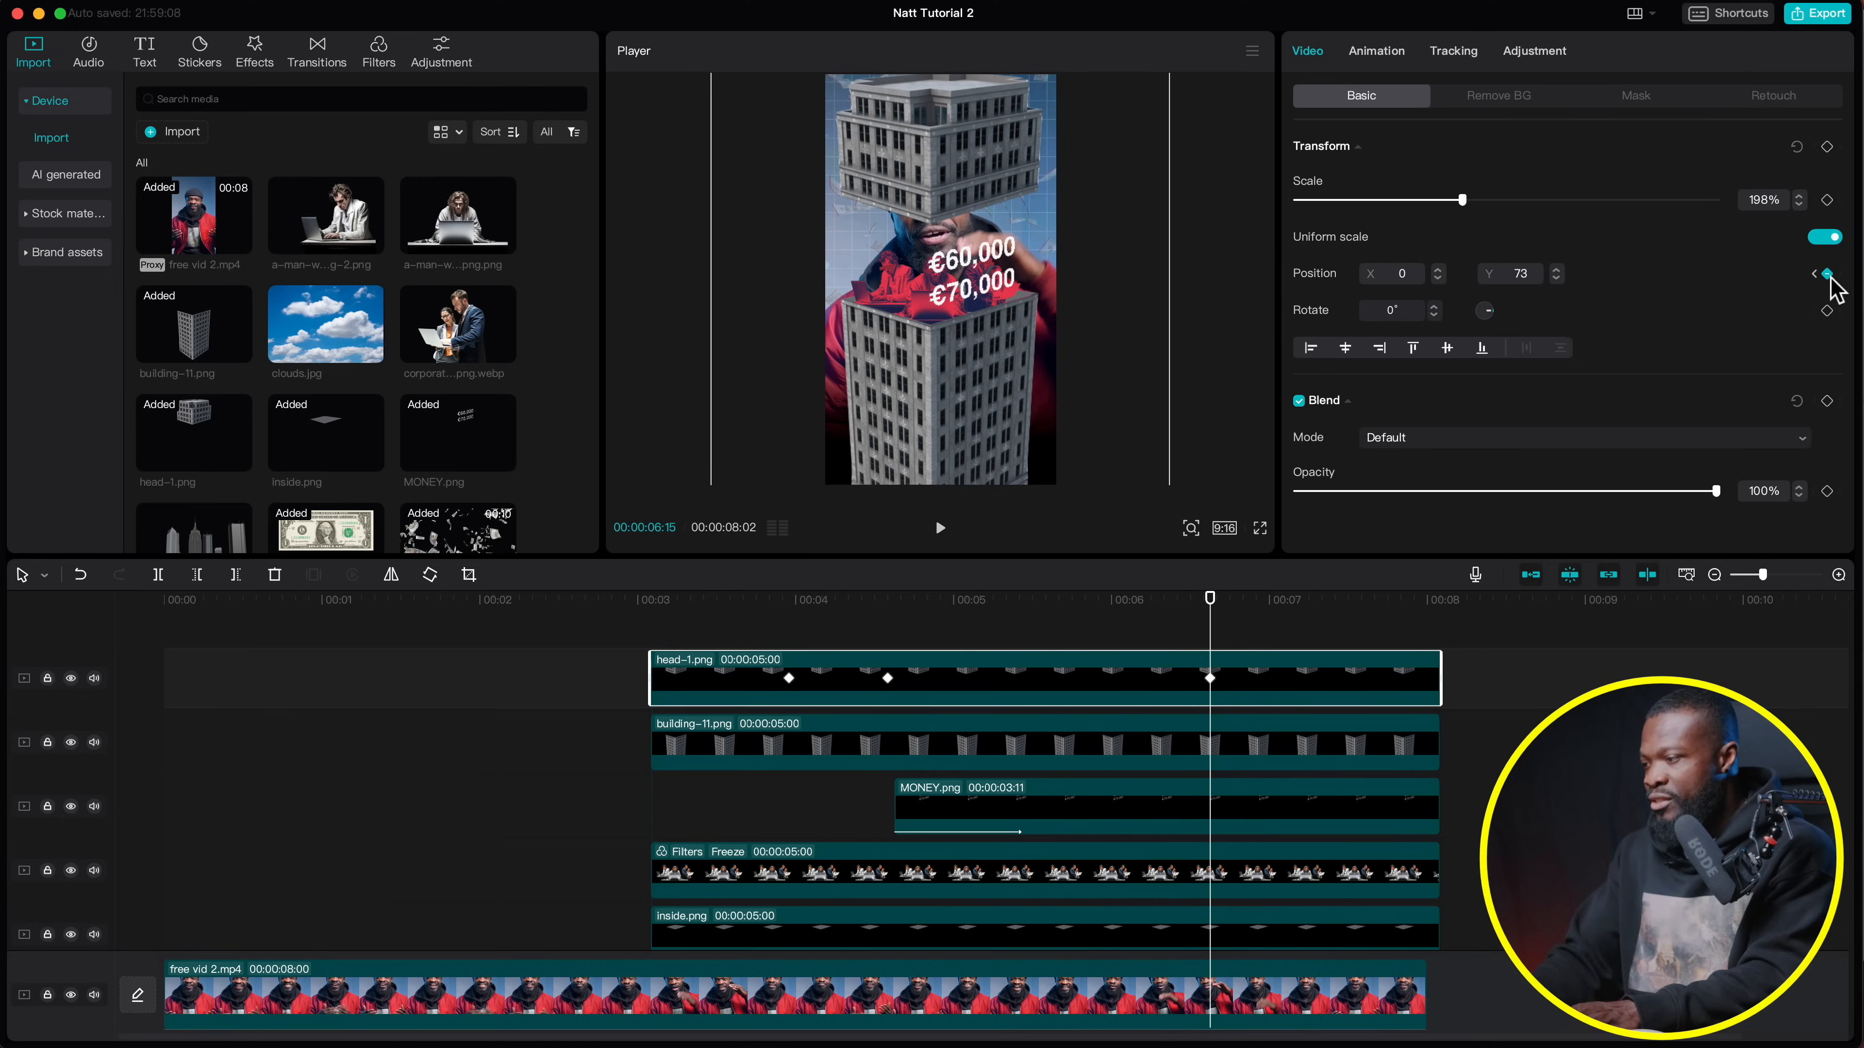
{"action": "key", "text": "Right"}
{"action": "key", "text": "Right"}
{"action": "key", "text": "Right"}
{"action": "key", "text": "Right"}
{"action": "key", "text": "Right"}
{"action": "key", "text": "Right"}
{"action": "key", "text": "Right"}
{"action": "key", "text": "Right"}
{"action": "key", "text": "Right"}
{"action": "key", "text": "Right"}
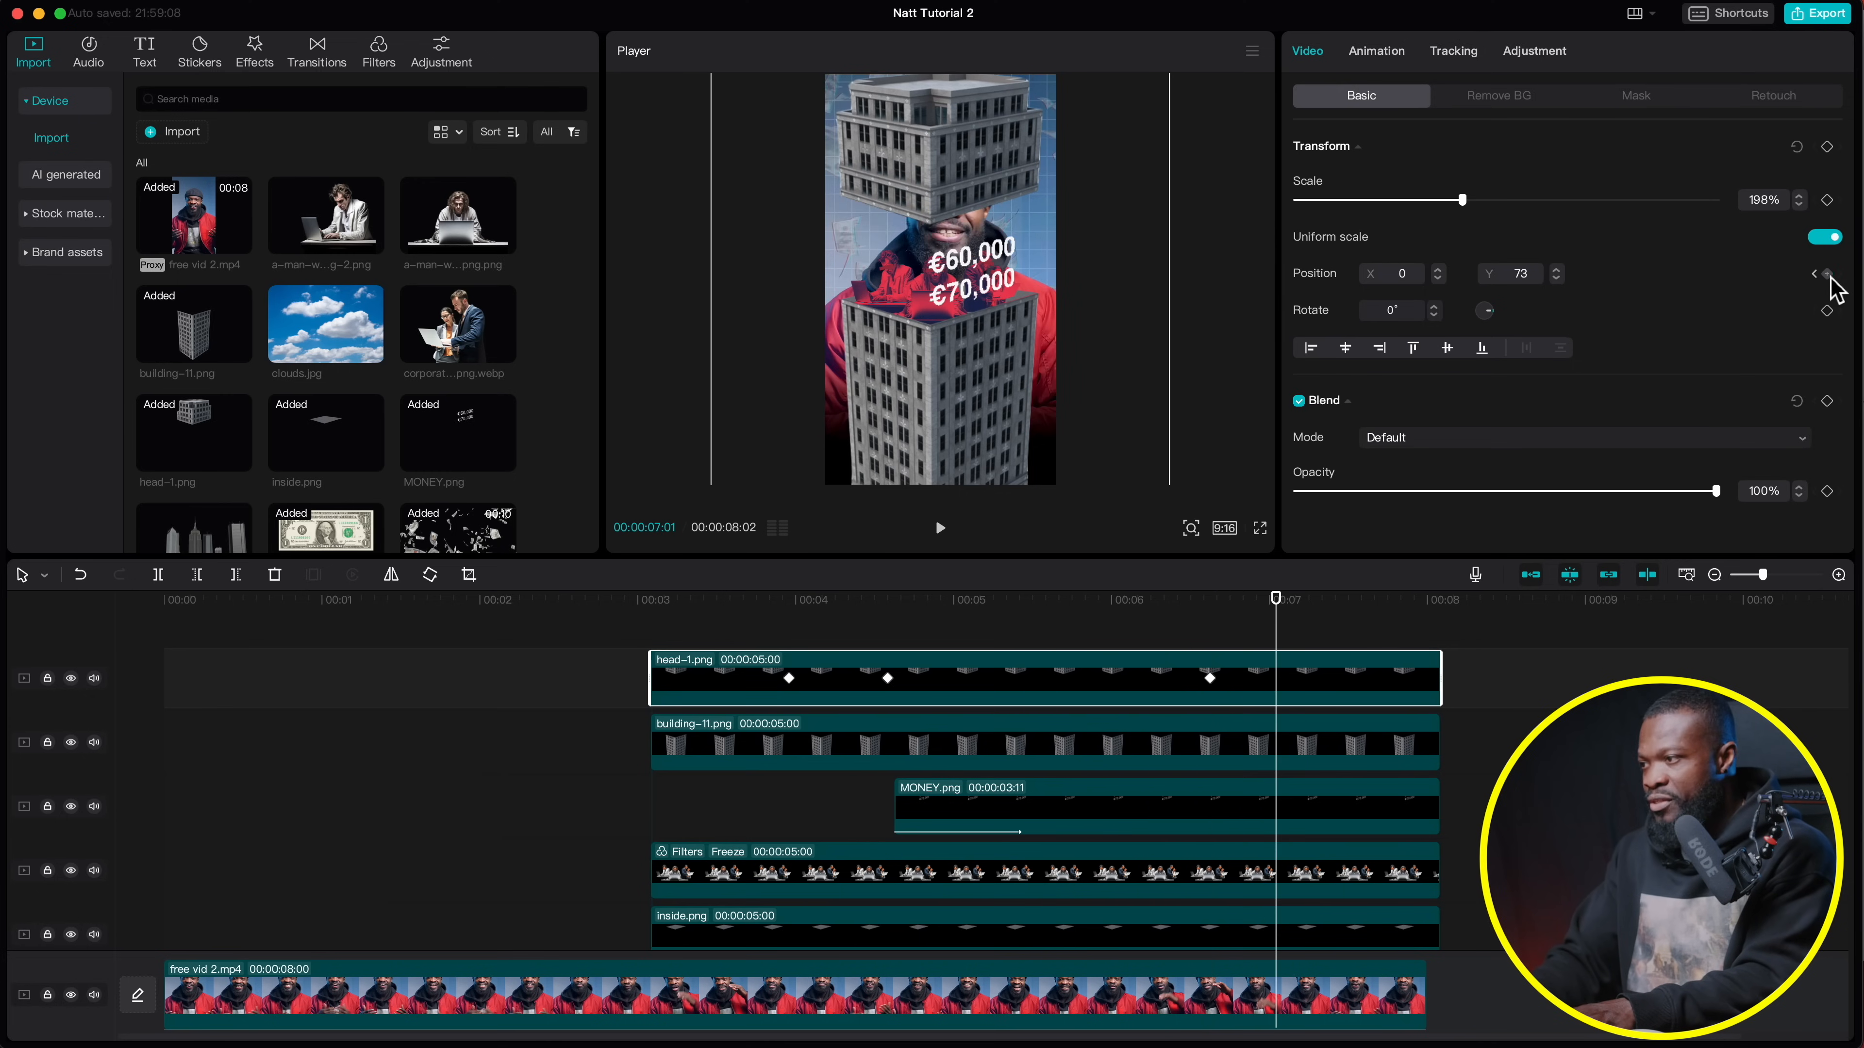
{"action": "key", "text": "Right"}
{"action": "key", "text": "Right"}
{"action": "key", "text": "Right"}
{"action": "key", "text": "Right"}
{"action": "key", "text": "Right"}
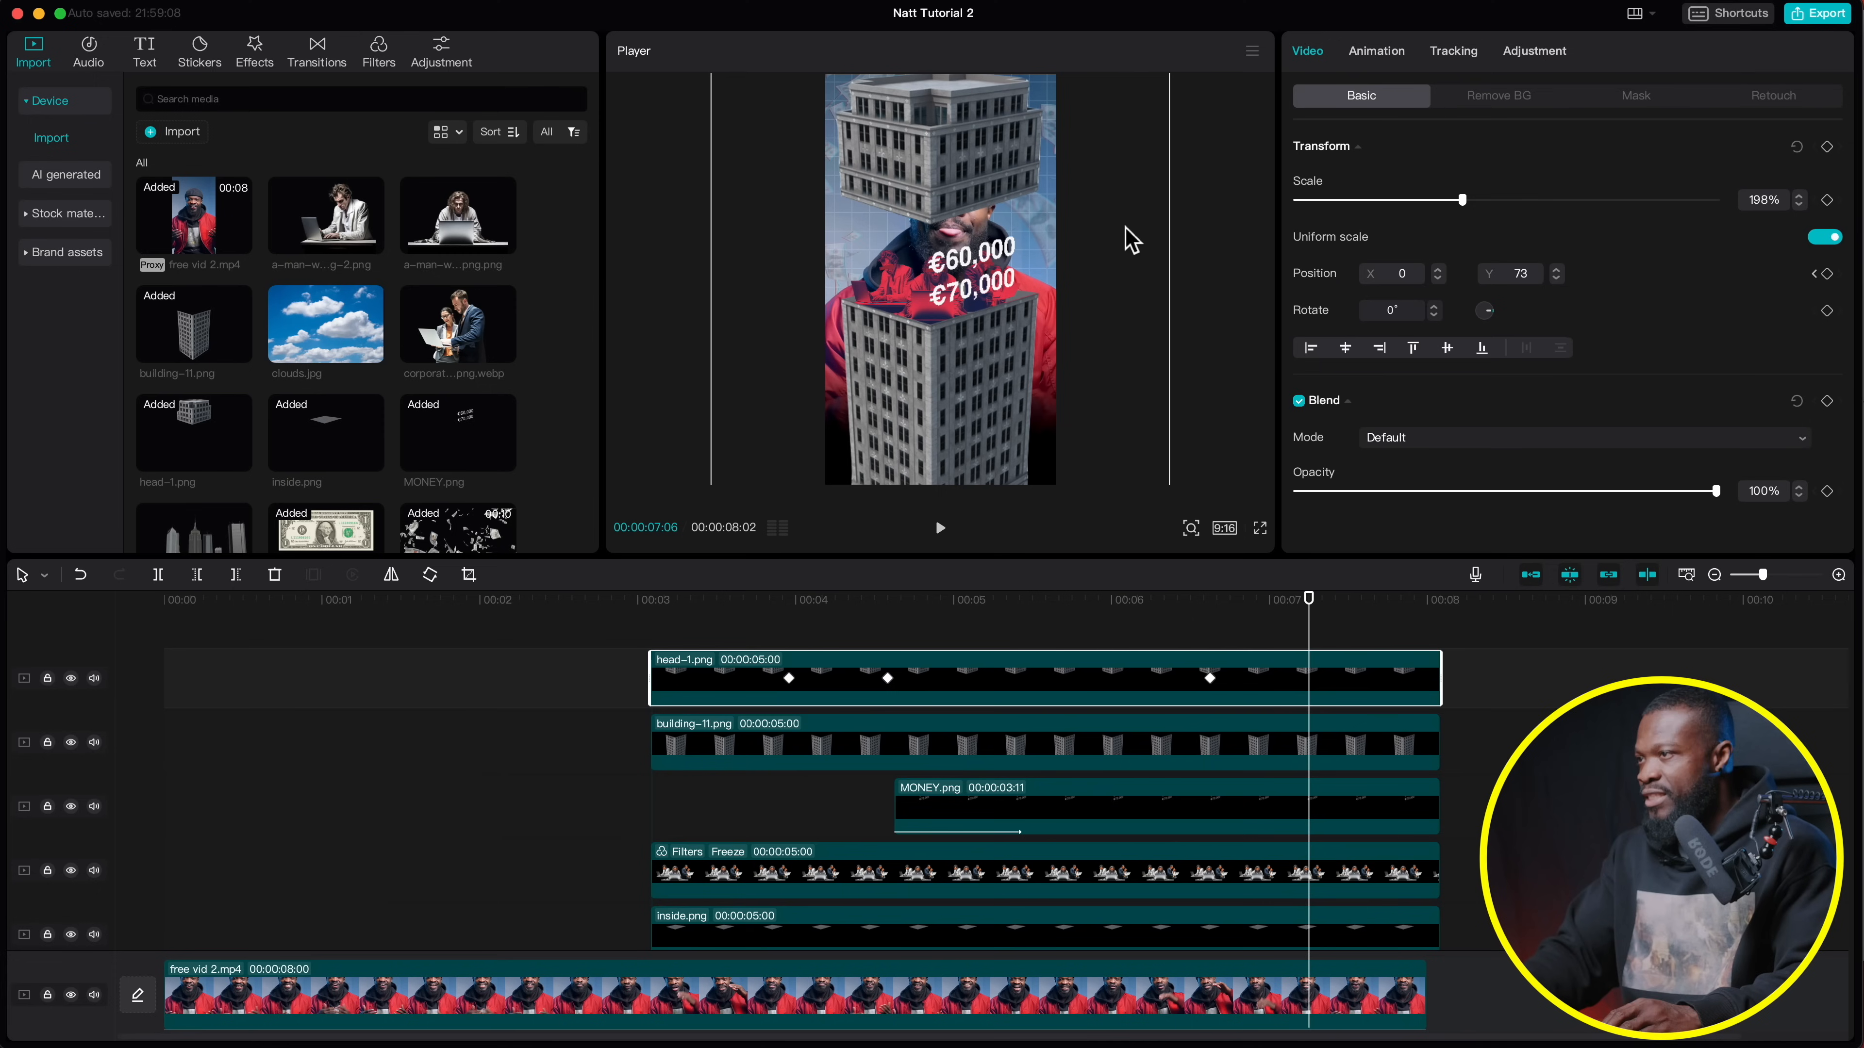
{"action": "left_click_drag", "start_coordinate": [952, 193], "coordinate": [940, 284]}
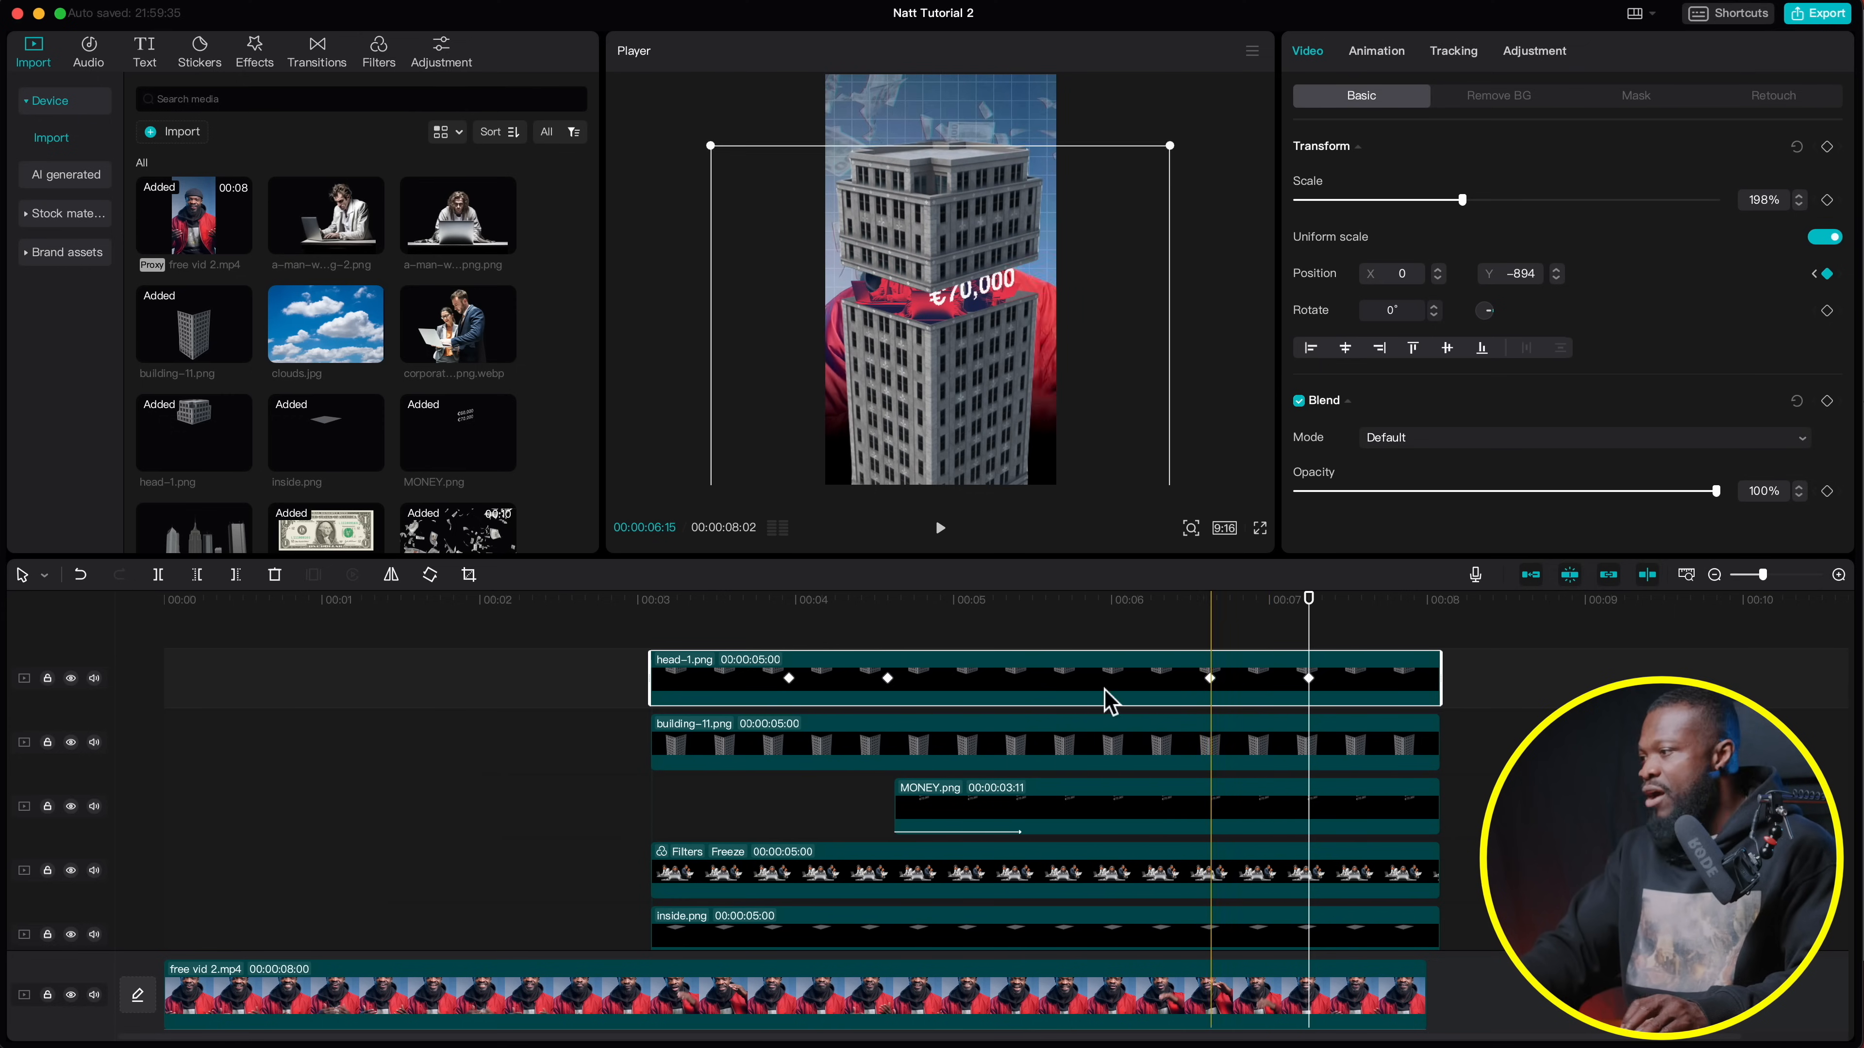
Combine the head-1.png, building-11.png, MONEY.png, workers' freeze and inside.png clips into one compound clip
{"action": "scroll", "coordinate": [954, 705], "scroll_direction": "down", "scroll_amount": 1}
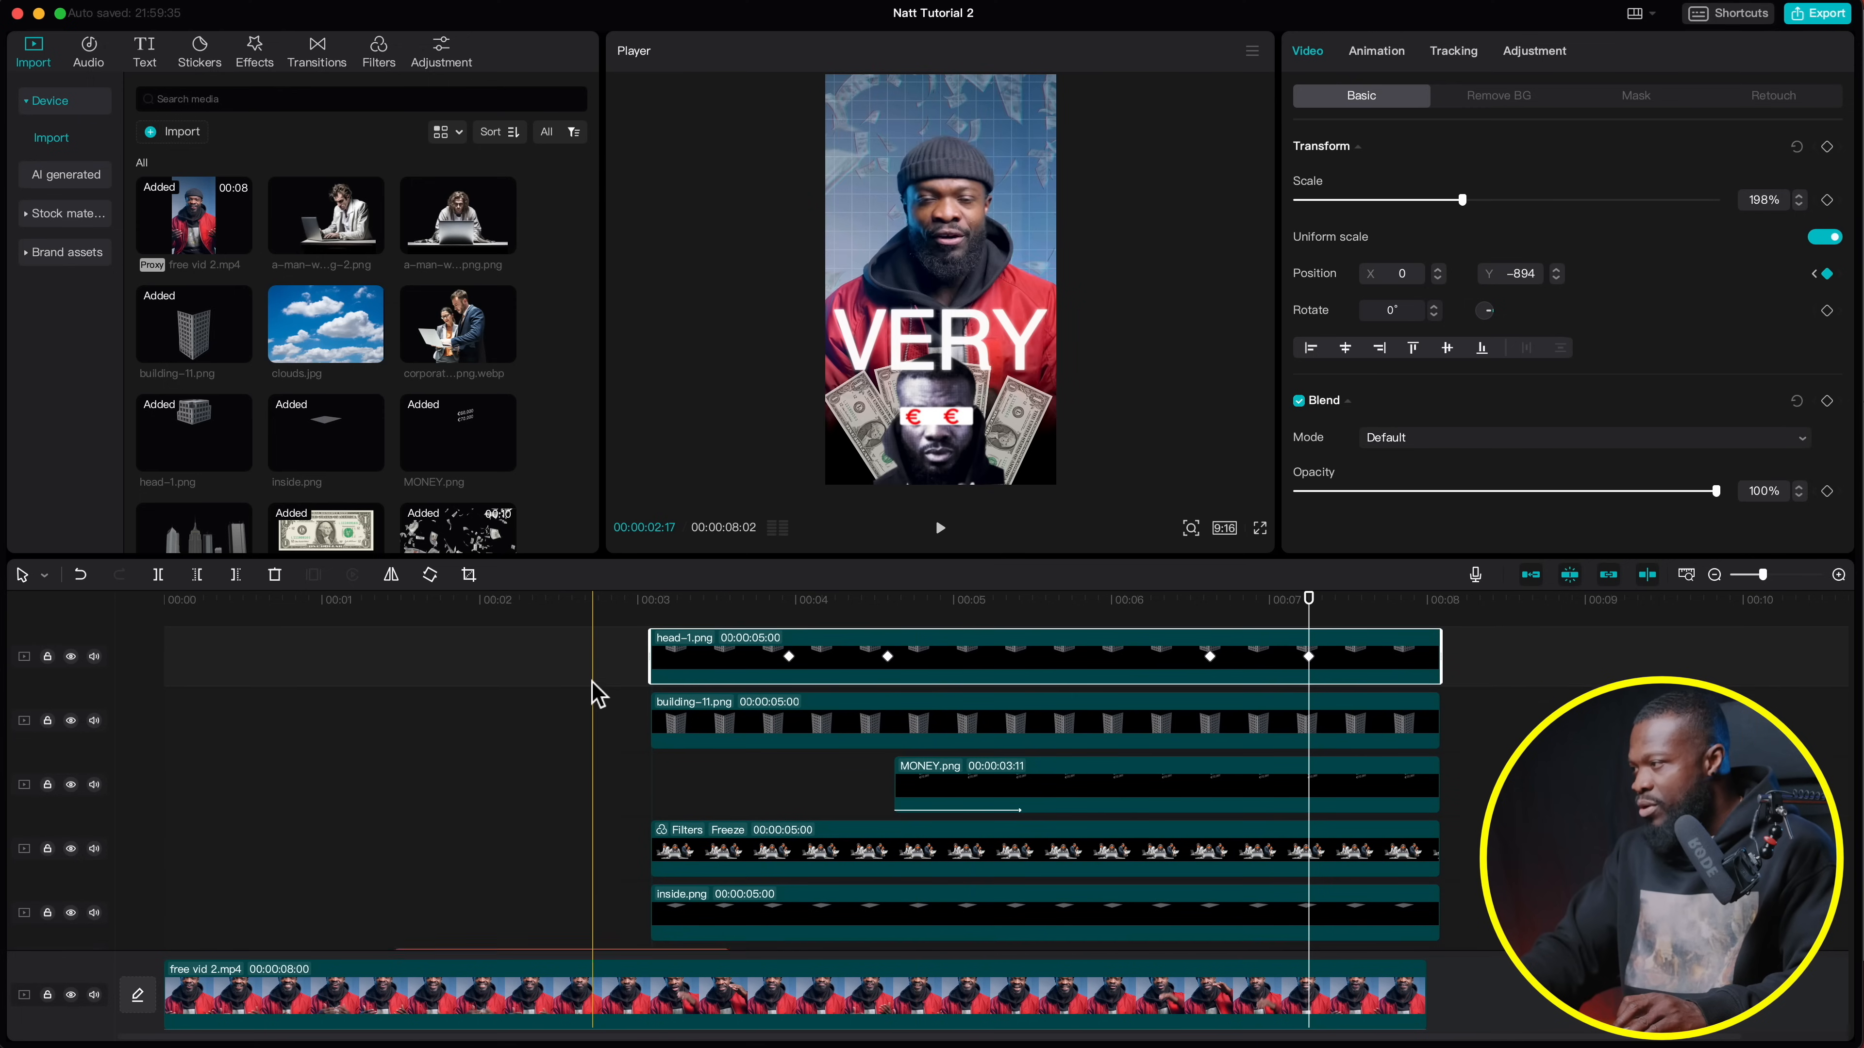
{"action": "scroll", "coordinate": [603, 646], "scroll_direction": "down", "scroll_amount": 1}
{"action": "left_click_drag", "start_coordinate": [719, 679], "coordinate": [1138, 904]}
{"action": "scroll", "coordinate": [1136, 904], "scroll_direction": "down", "scroll_amount": 5}
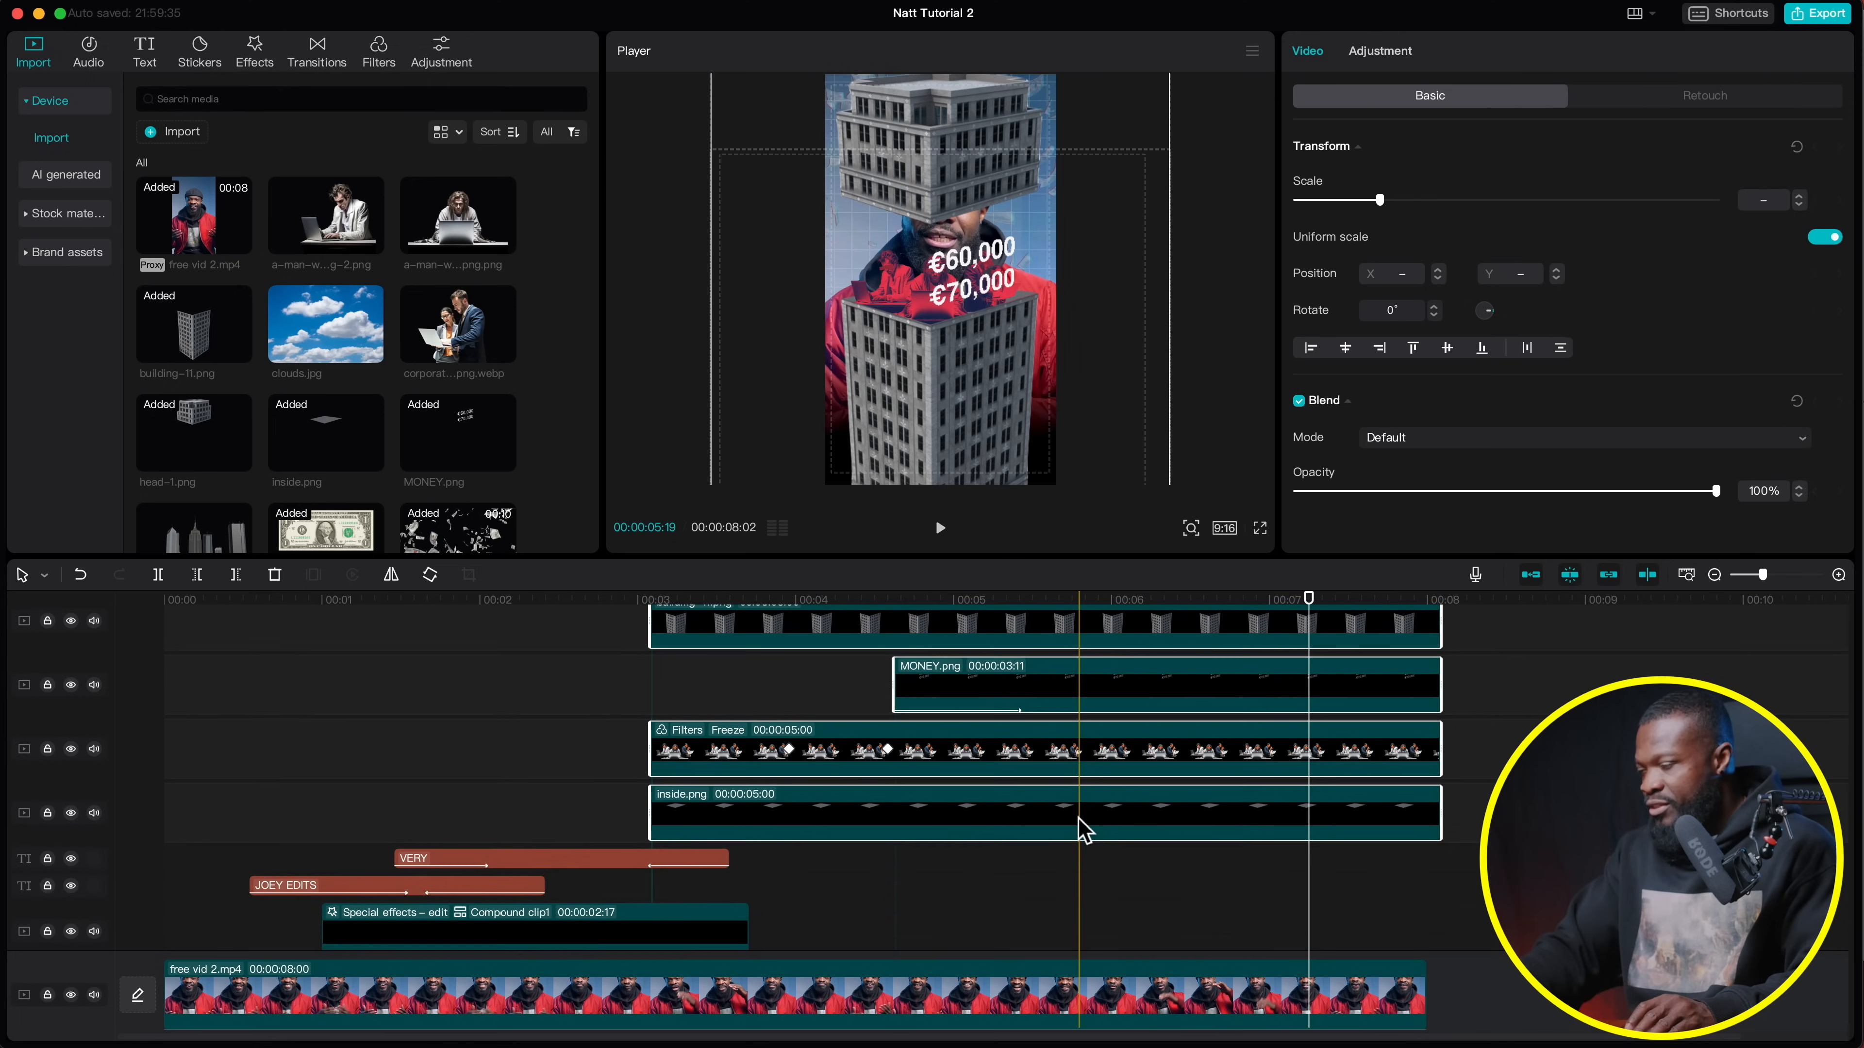
{"action": "right_click", "coordinate": [1079, 817]}
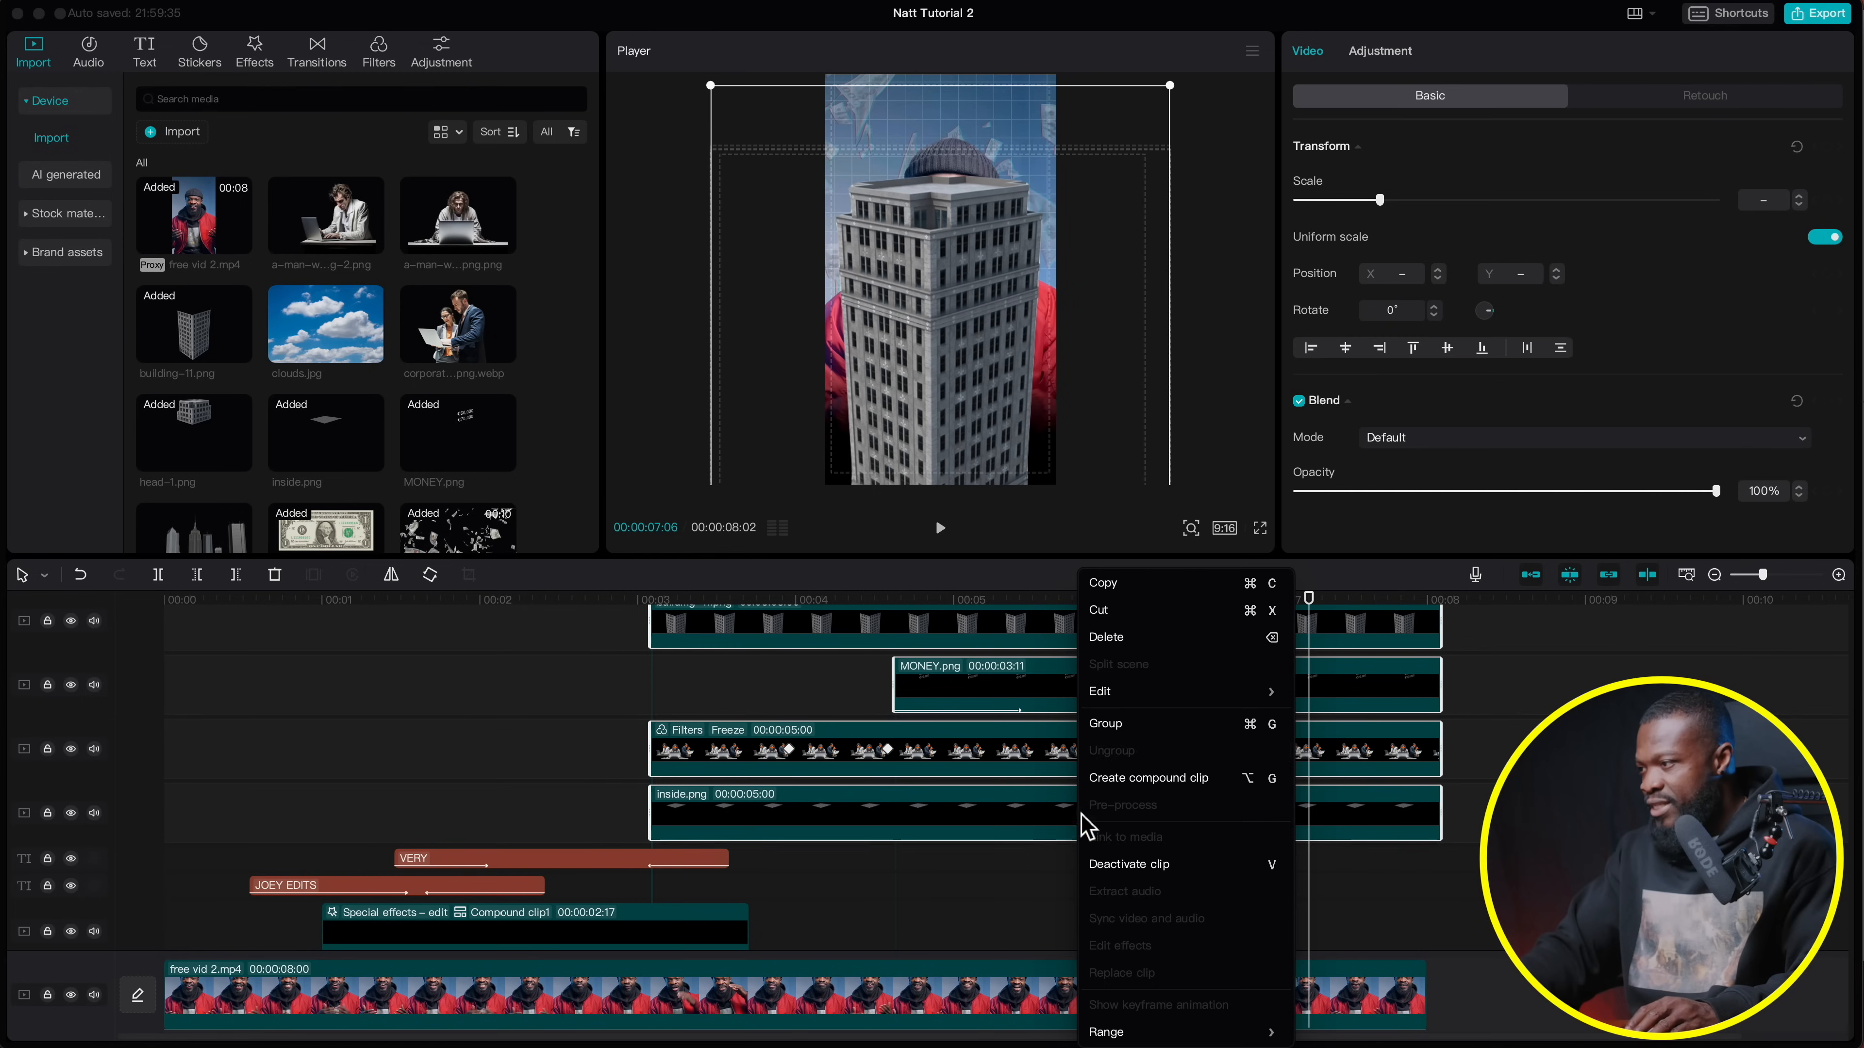
{"action": "left_click", "coordinate": [1139, 780]}
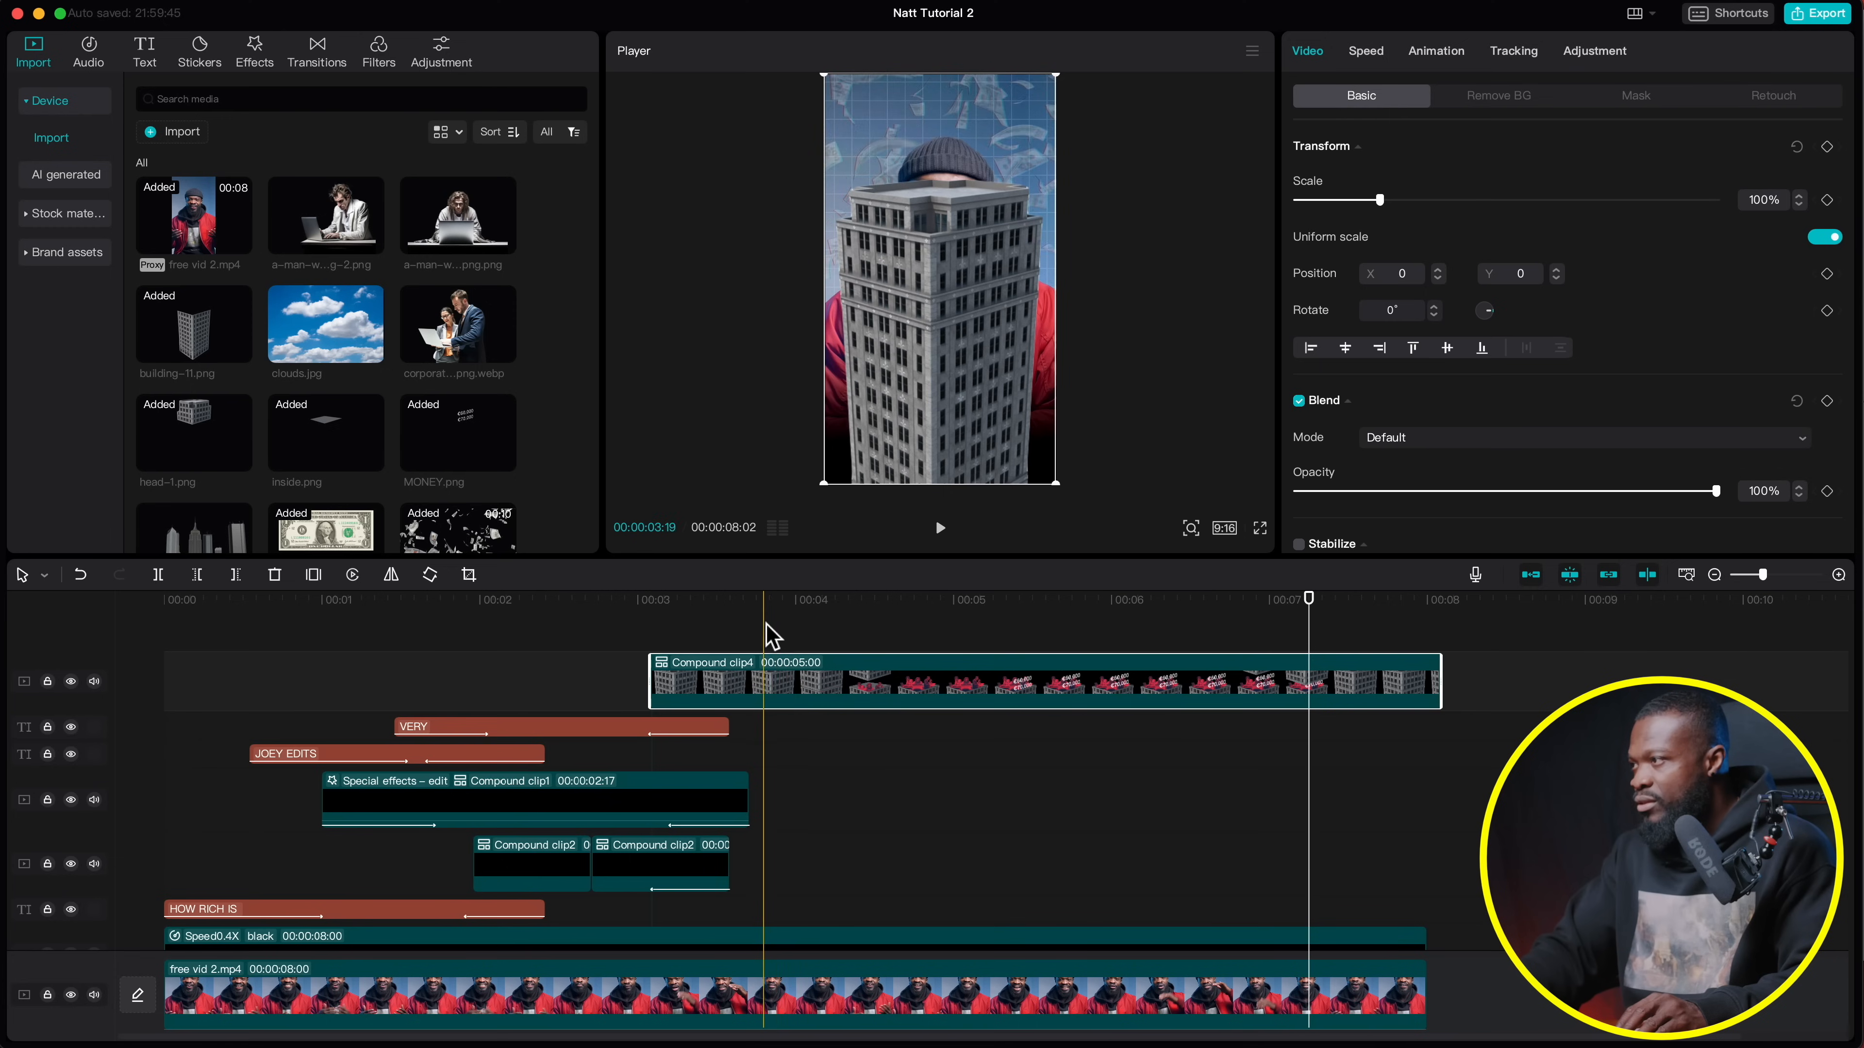
Keyframe the building compound clip's scale and position at 00:00:03:23, set 144% and Y -194 at 00:00:04:17, and play the zoom
{"action": "left_click", "coordinate": [790, 637]}
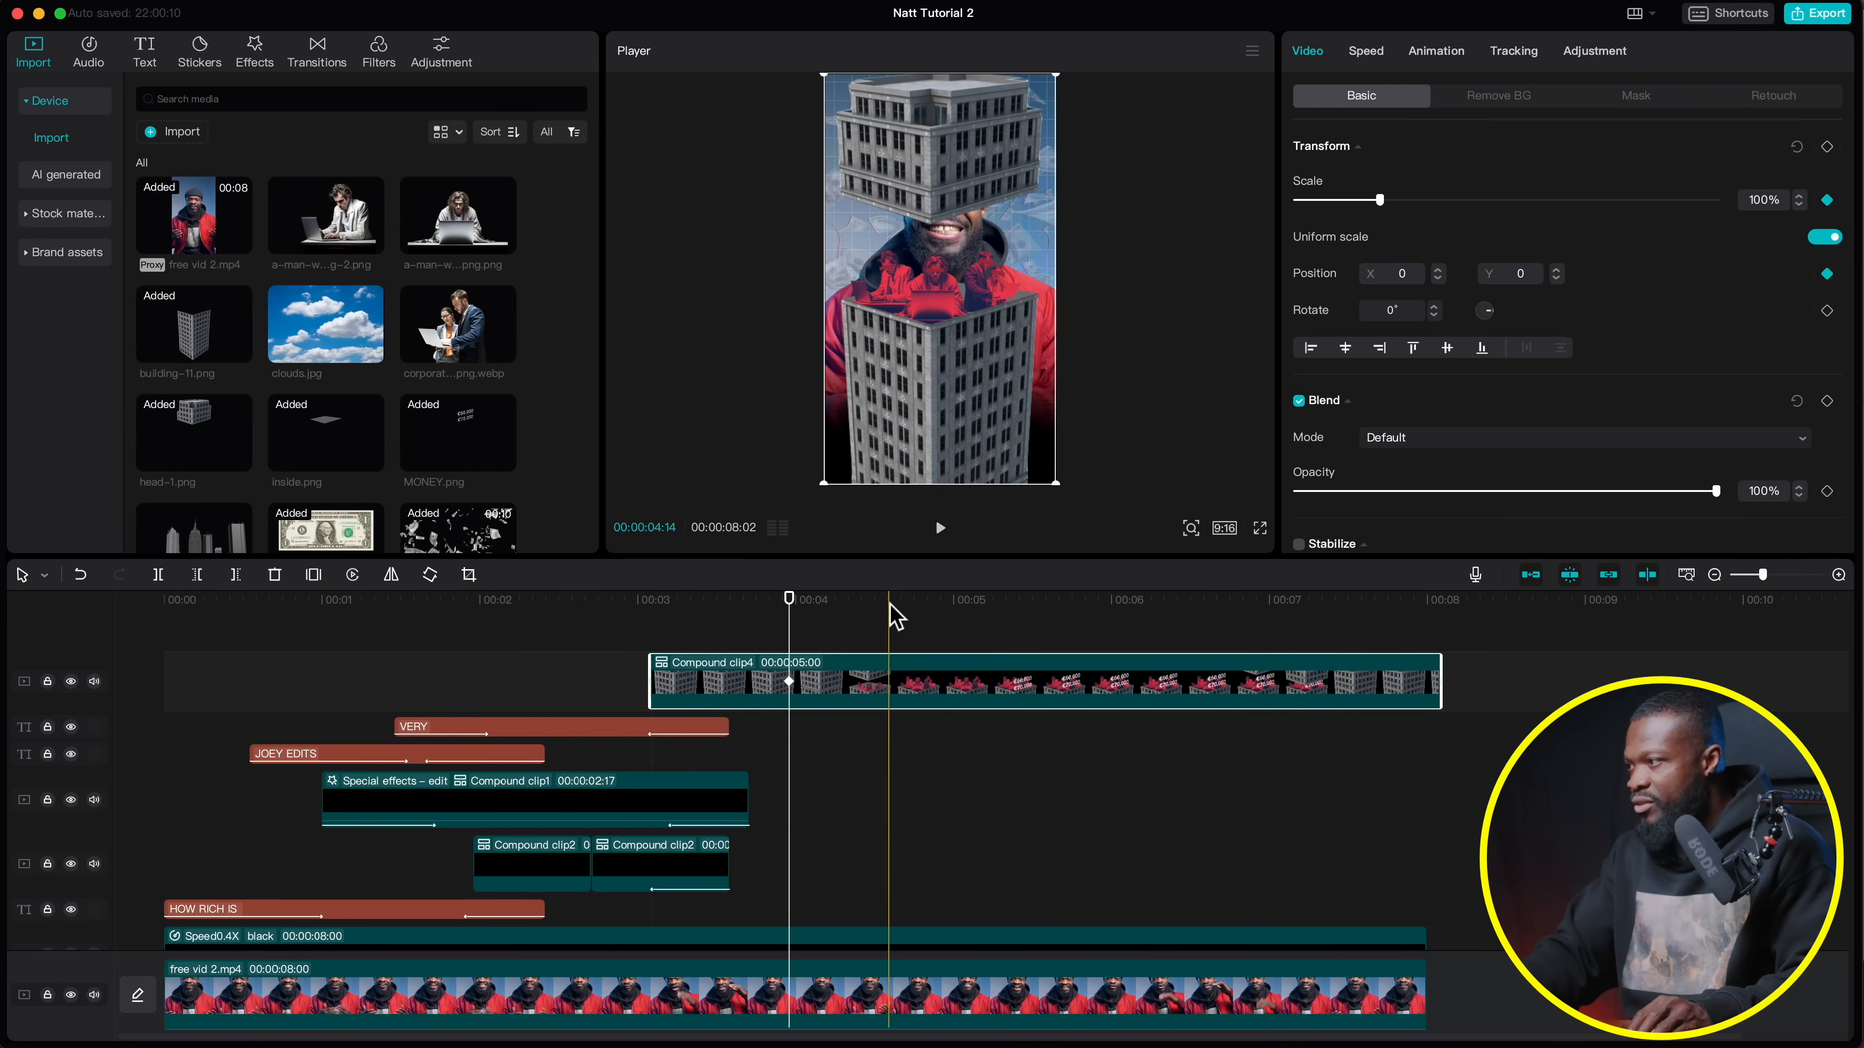
{"action": "left_click", "coordinate": [909, 611]}
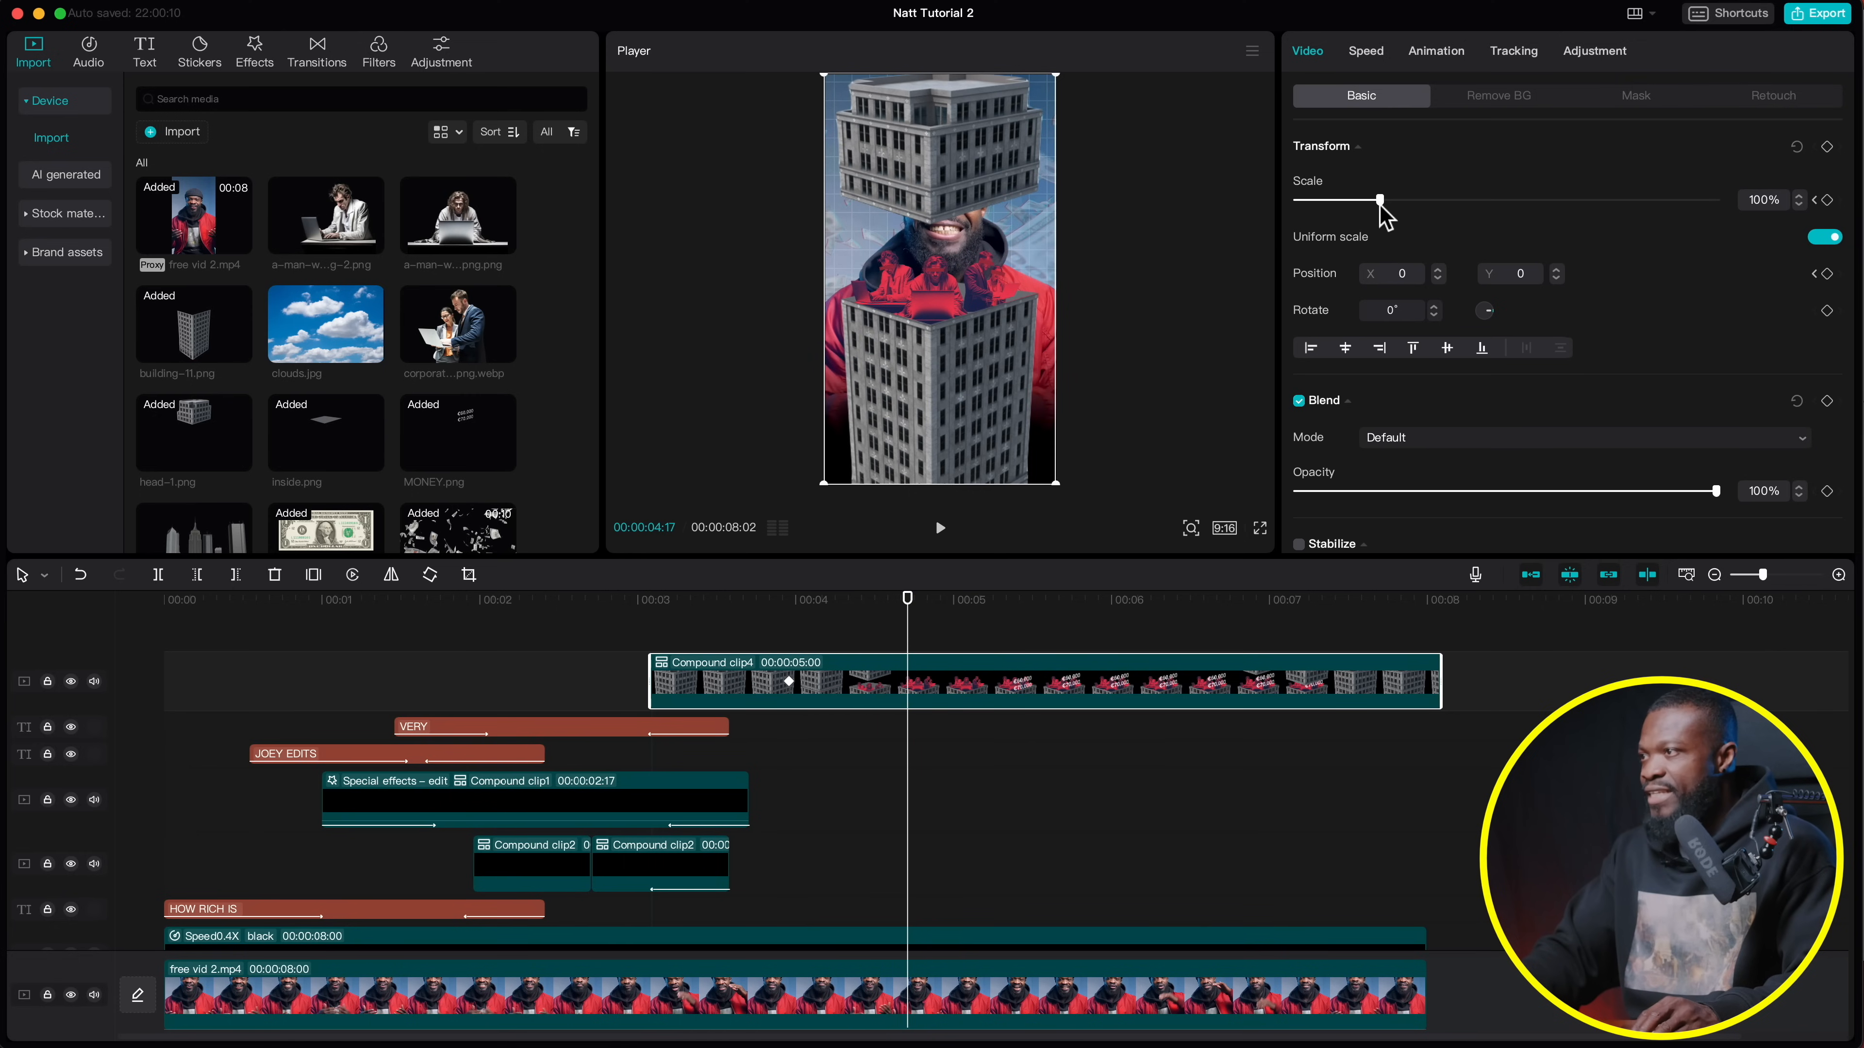
{"action": "left_click_drag", "start_coordinate": [1386, 202], "coordinate": [1418, 203]}
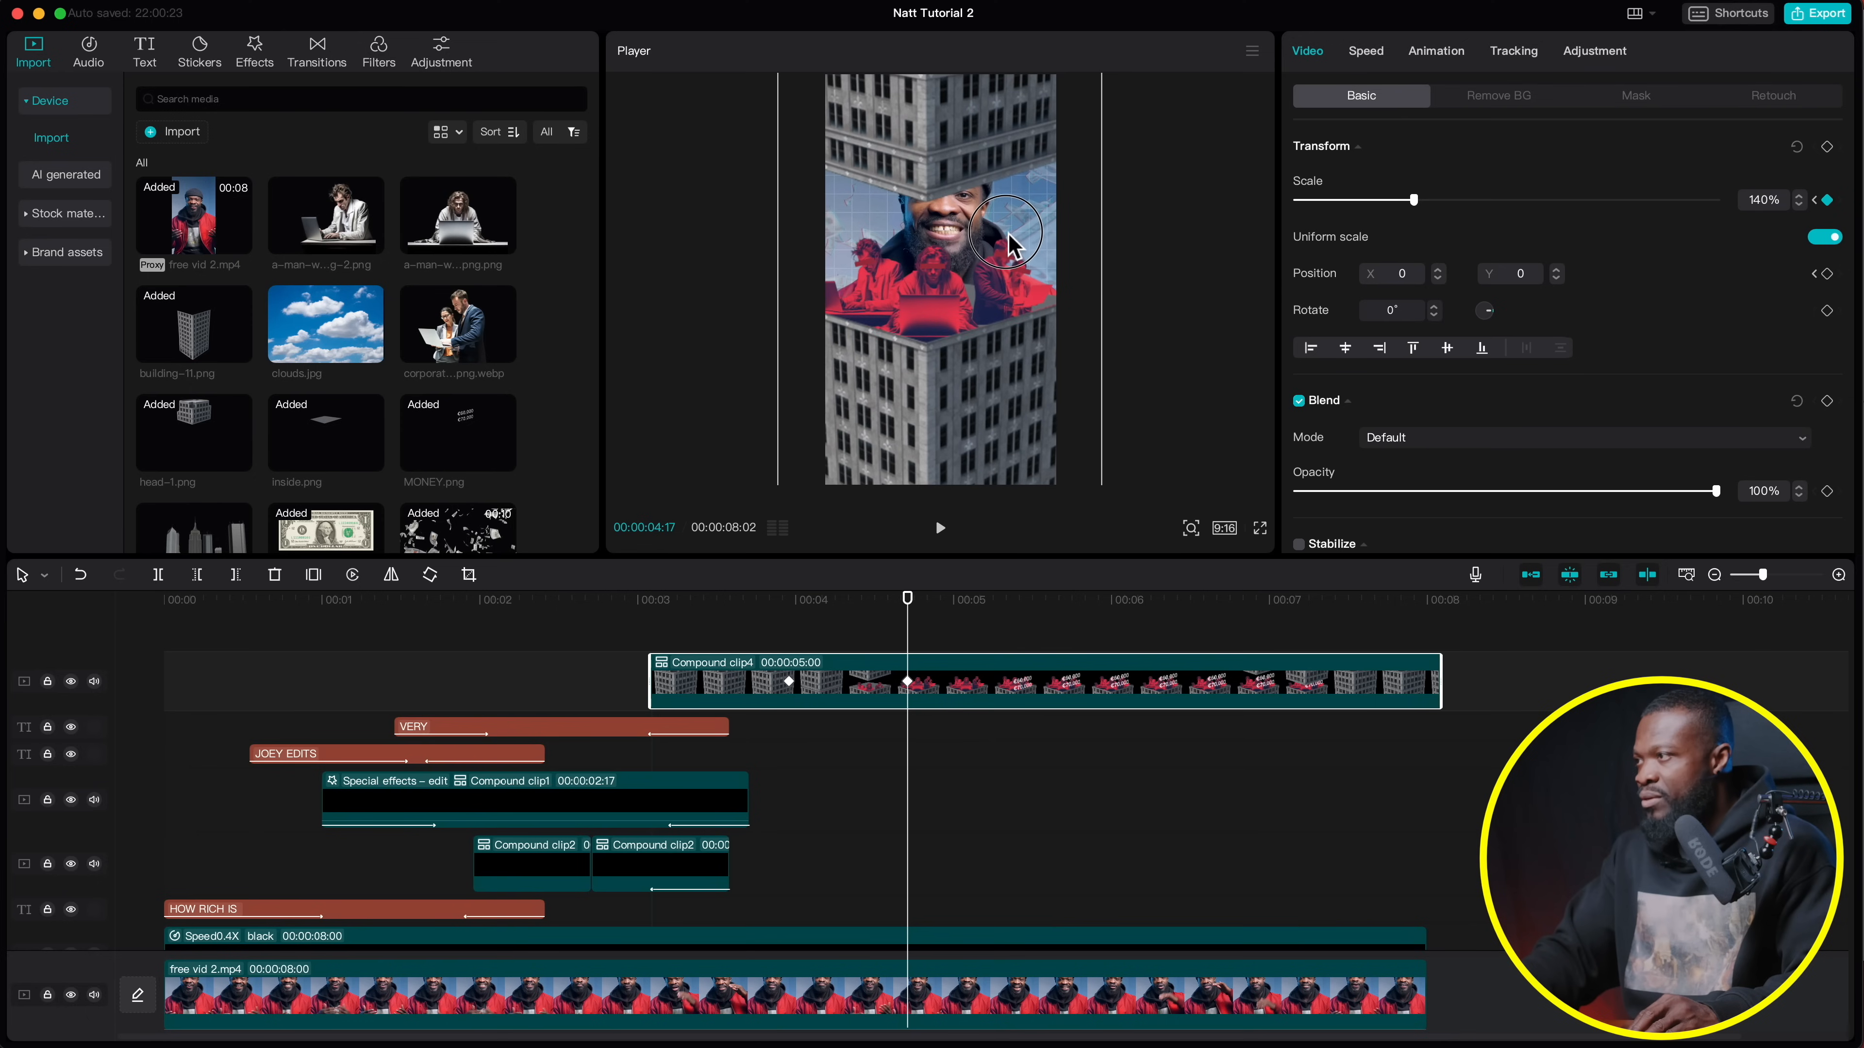
{"action": "left_click_drag", "start_coordinate": [1013, 257], "coordinate": [1013, 290]}
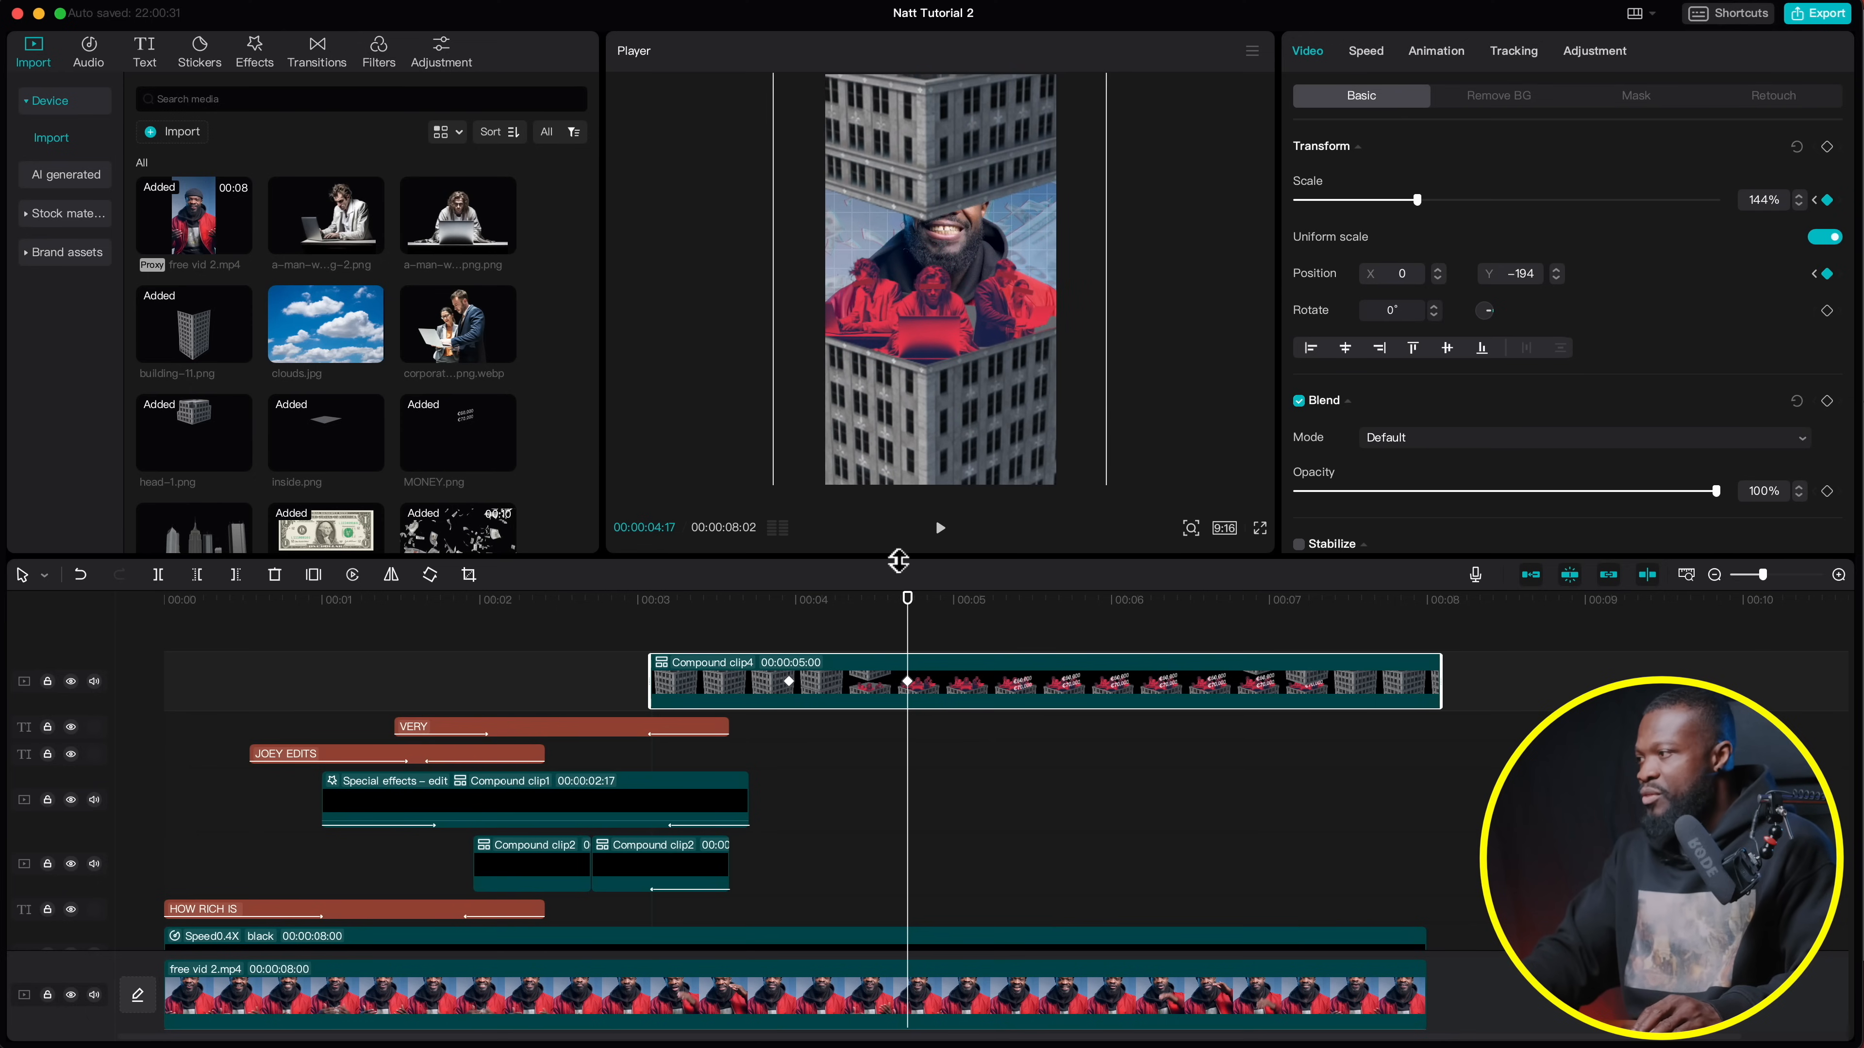
{"action": "left_click", "coordinate": [638, 609]}
{"action": "key", "text": "space"}
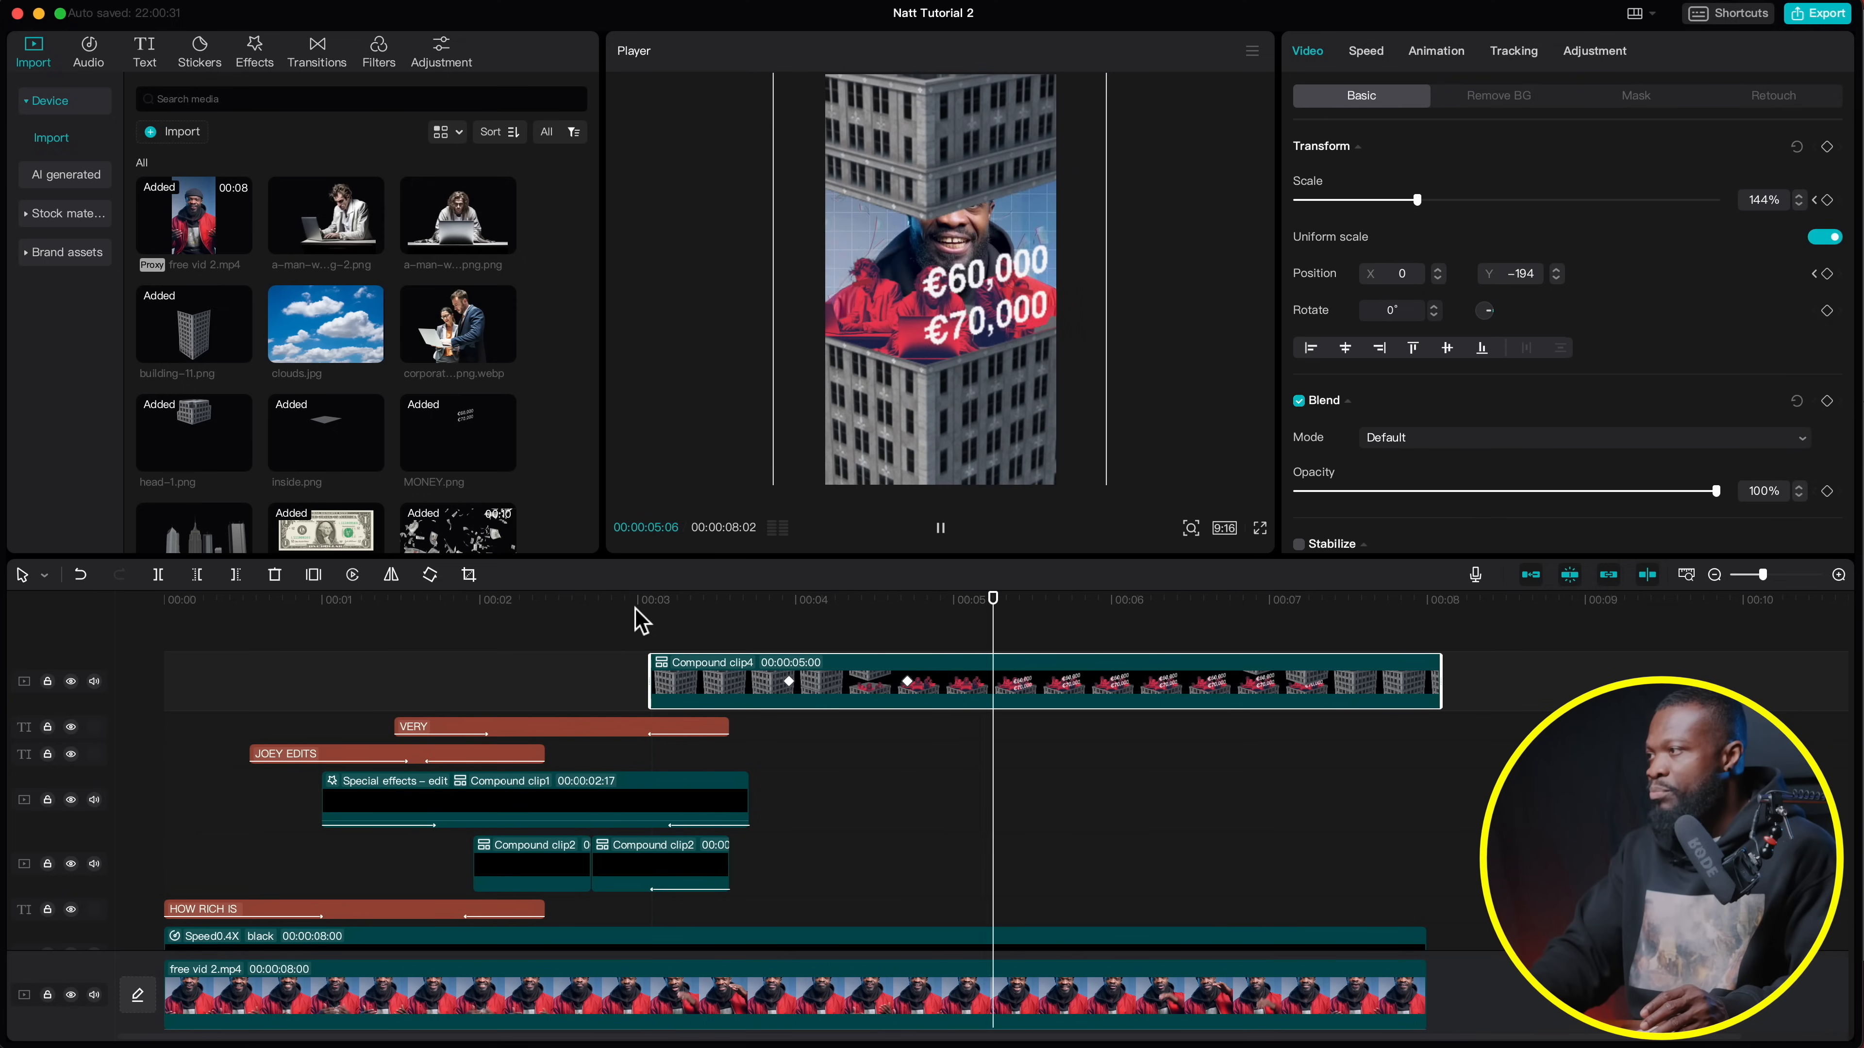
{"action": "key", "text": "space"}
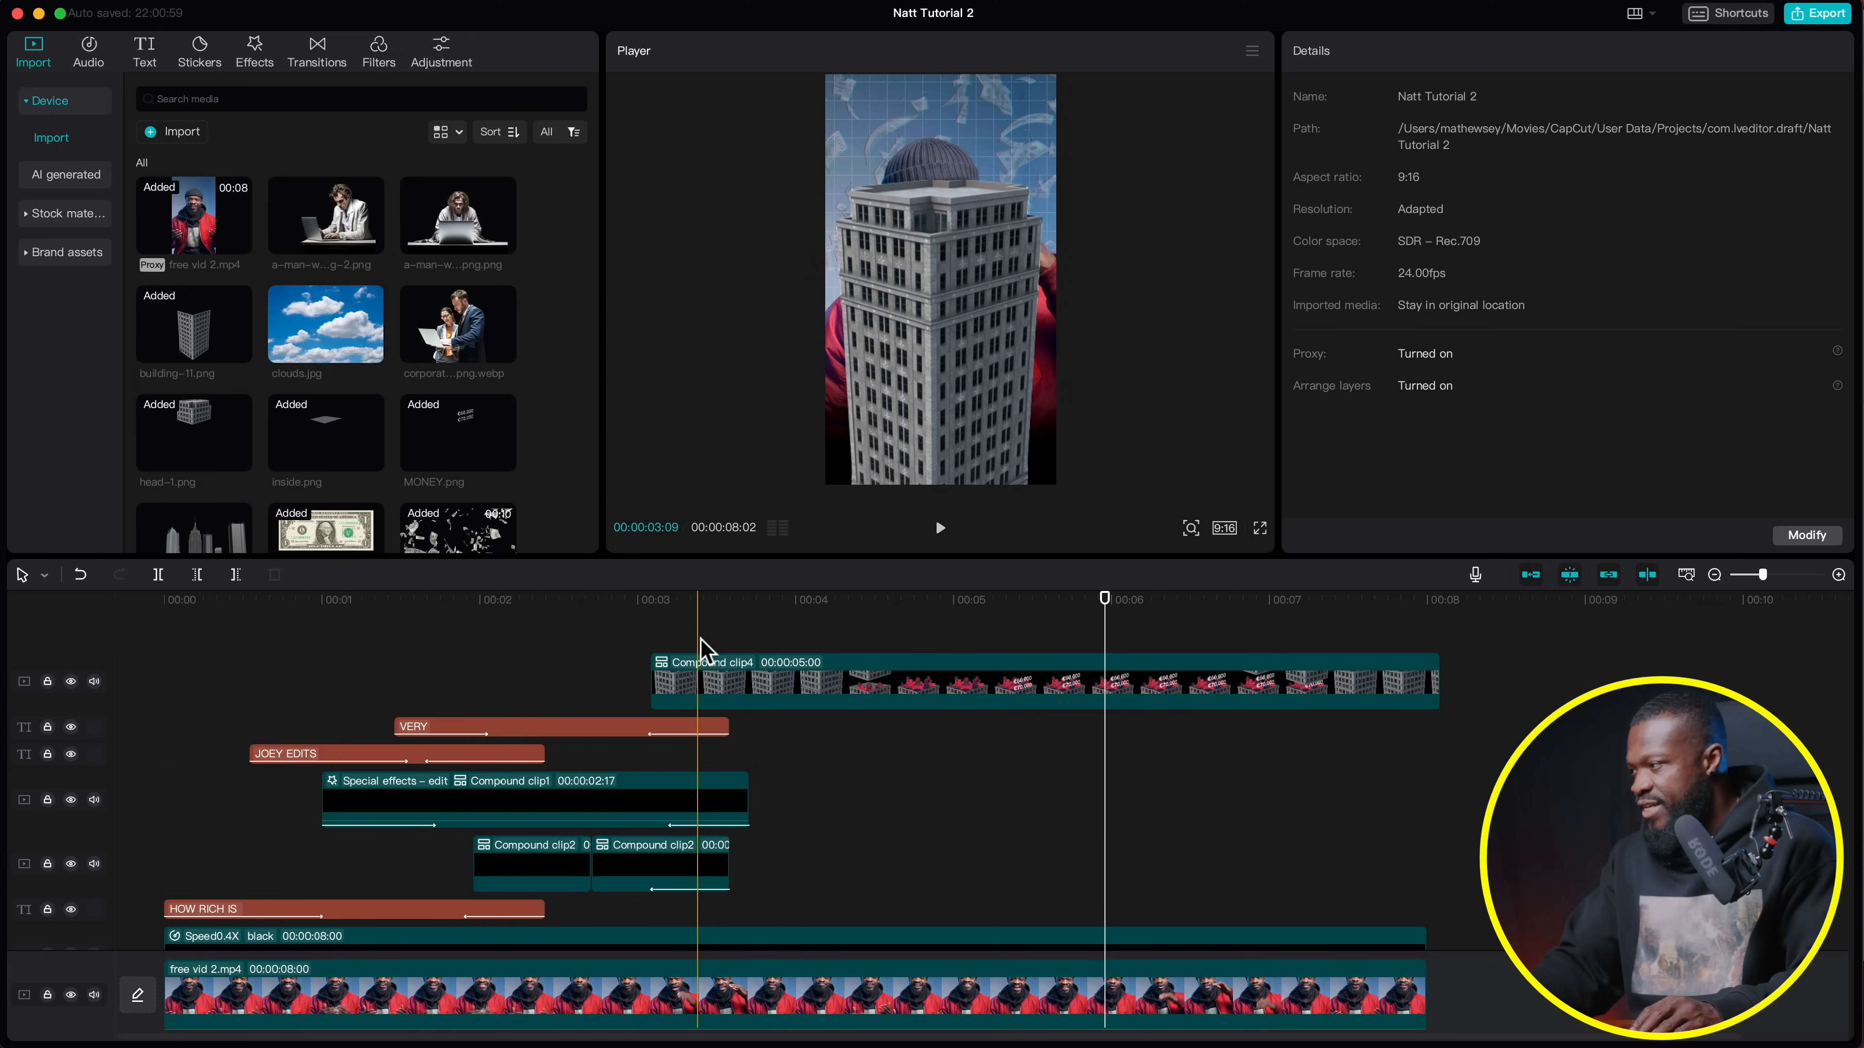
Move the building compound clip beneath the Compound clip2 track, just above the HOW RICH IS text
{"action": "left_click_drag", "start_coordinate": [694, 683], "coordinate": [688, 892]}
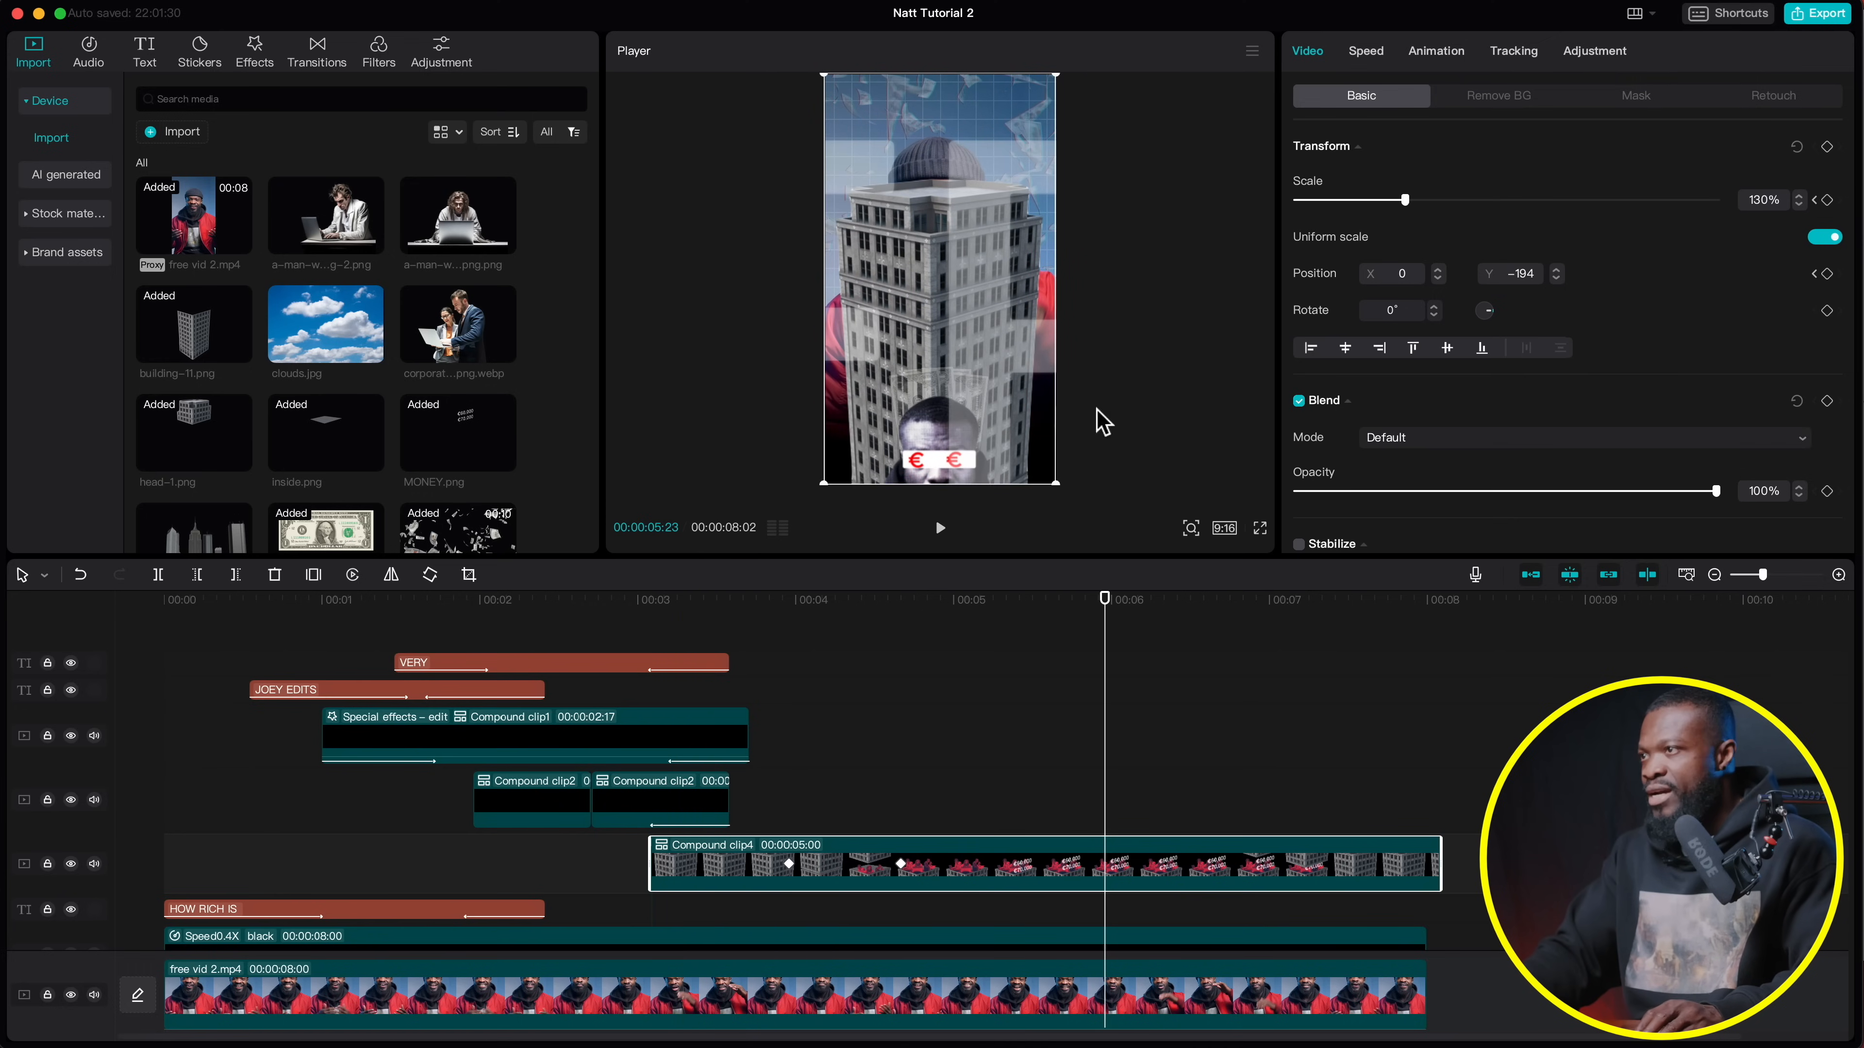
Apply the Slide Up in-animation to the building compound clip with a duration of 0.7 s
{"action": "left_click", "coordinate": [1438, 51]}
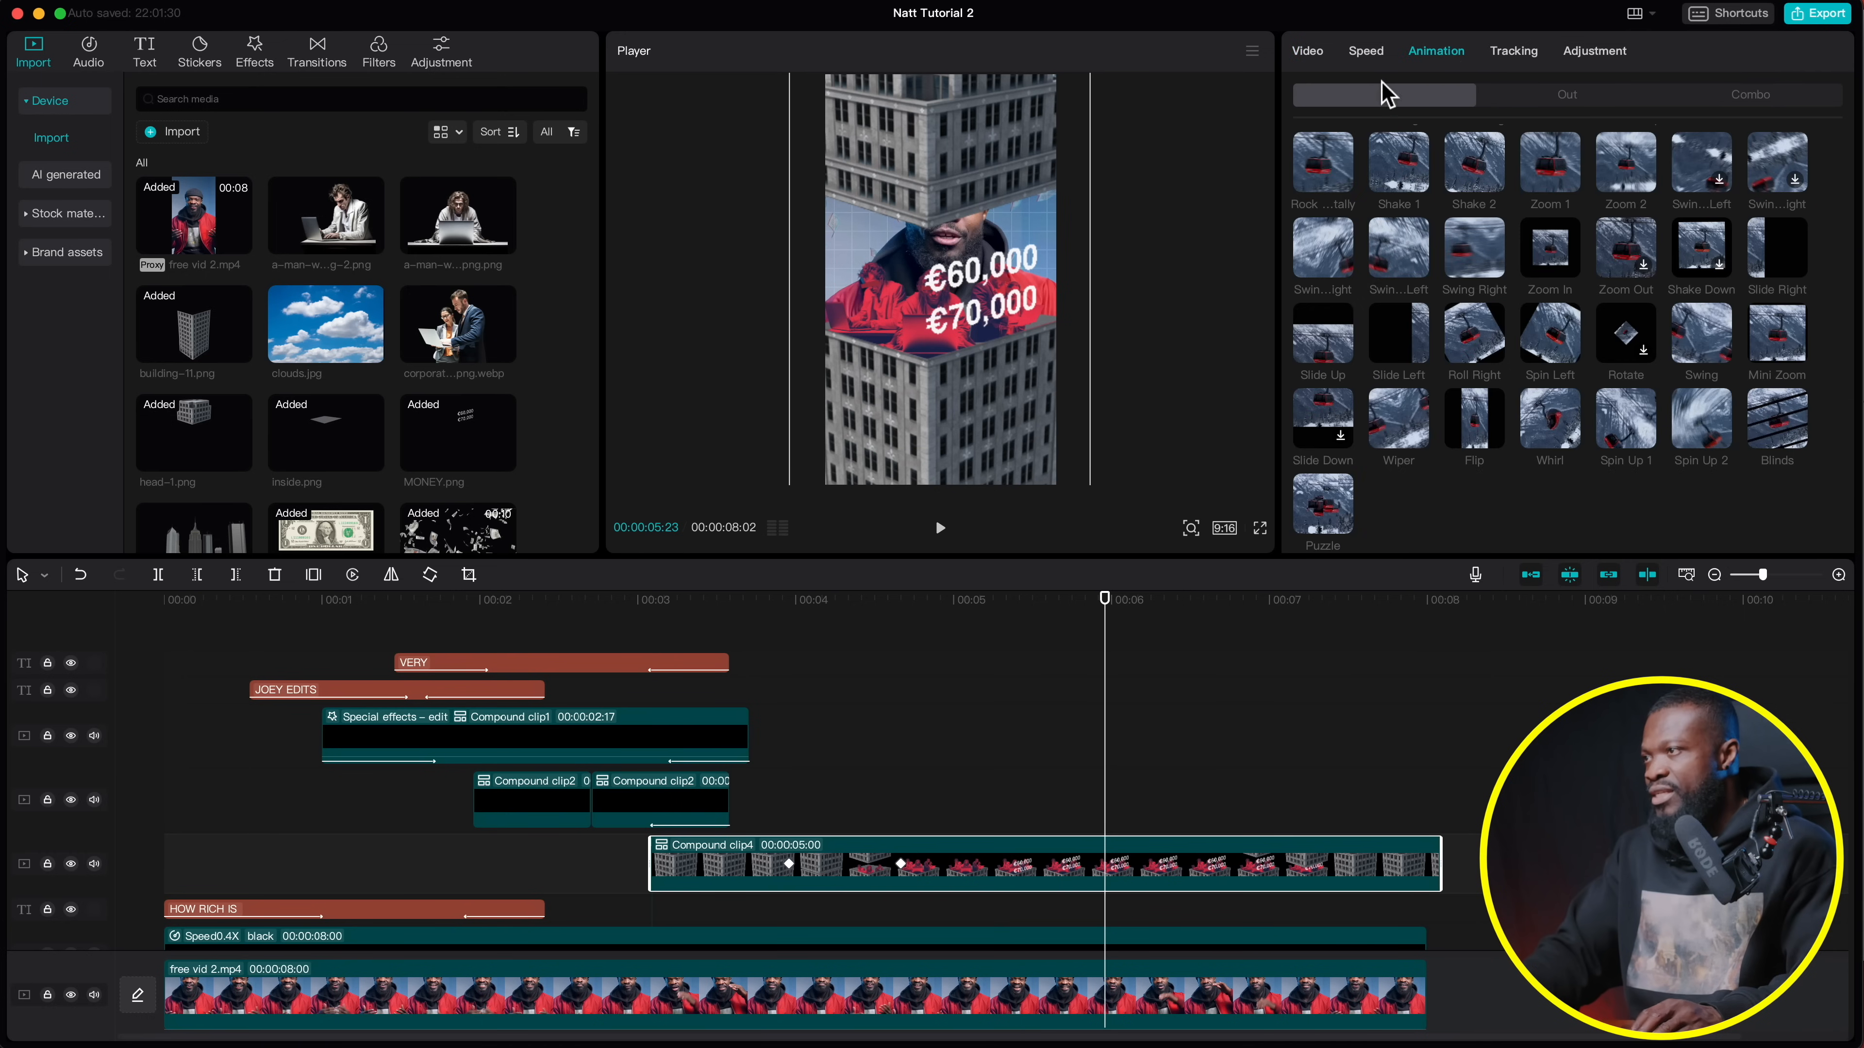
{"action": "left_click", "coordinate": [1319, 343]}
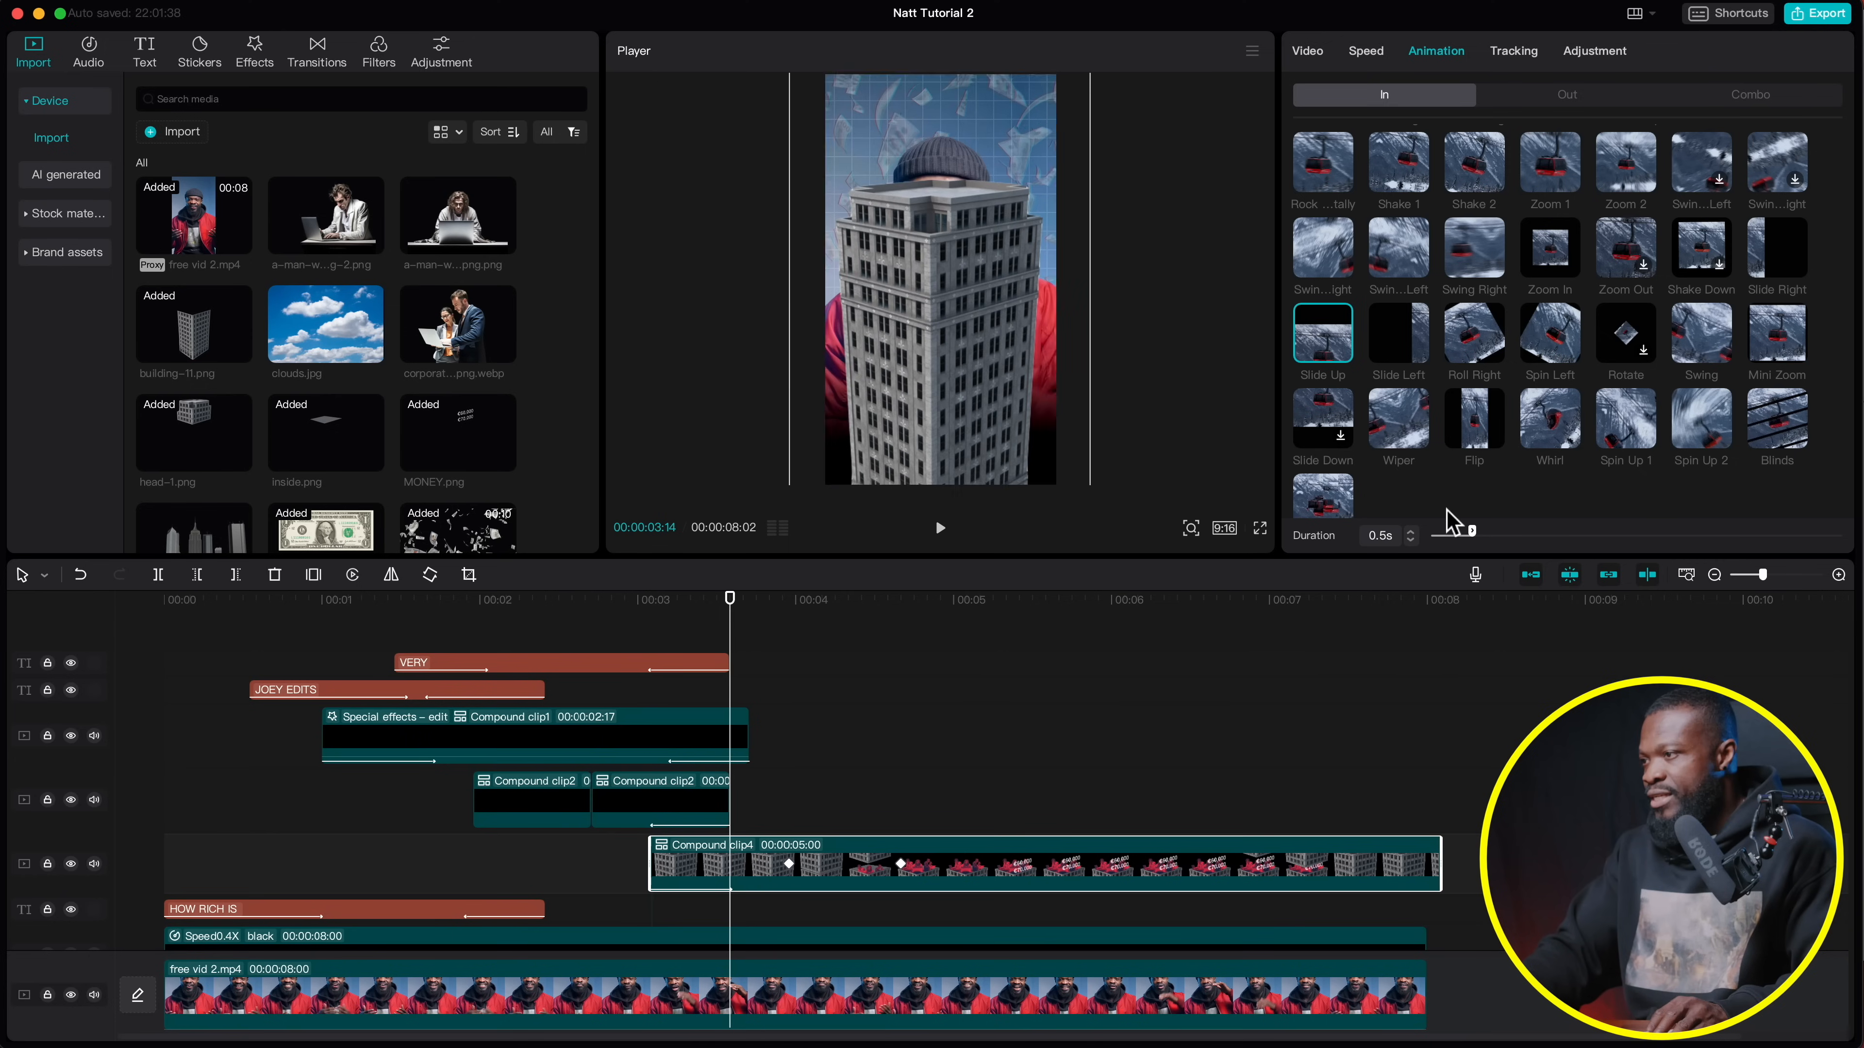
{"action": "left_click", "coordinate": [1414, 535]}
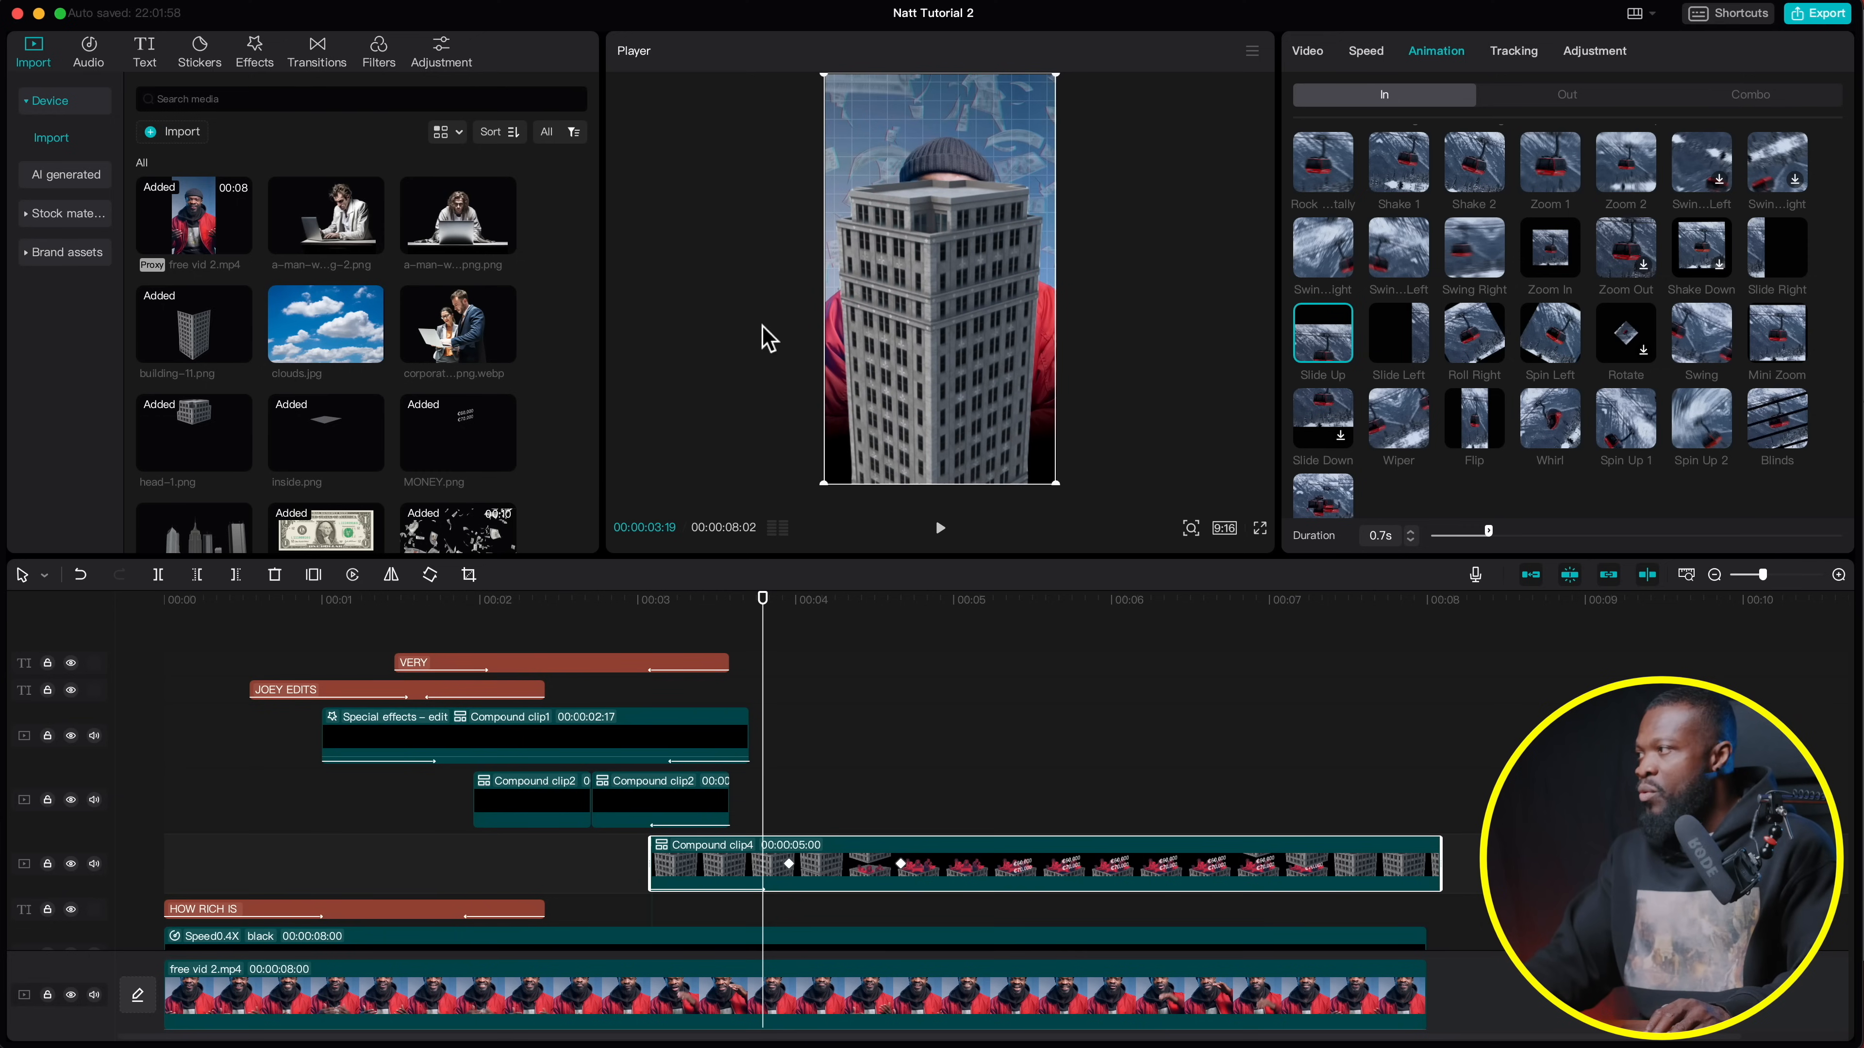
Add the skyscrapers PNG to a new track beneath the HOW RICH IS text, starting shortly after the building compound clip
{"action": "scroll", "coordinate": [305, 489], "scroll_direction": "down", "scroll_amount": 3}
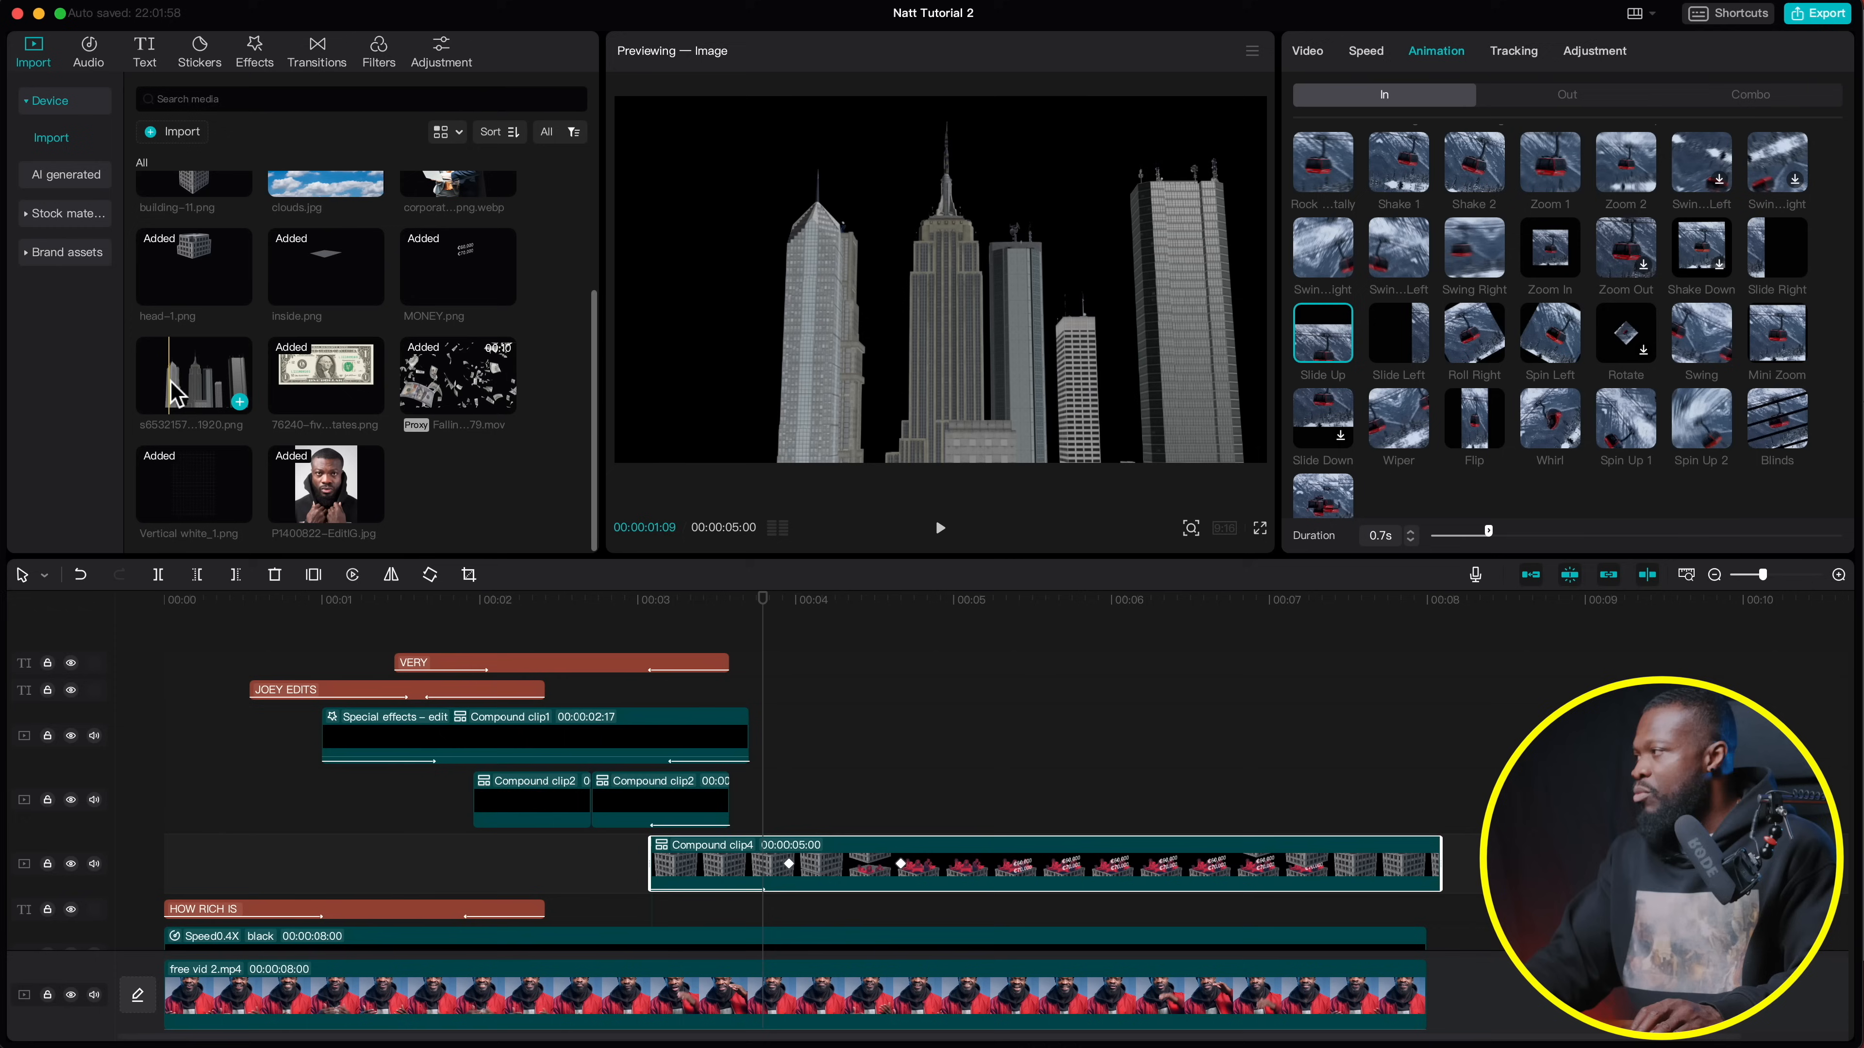
{"action": "left_click_drag", "start_coordinate": [187, 385], "coordinate": [785, 927]}
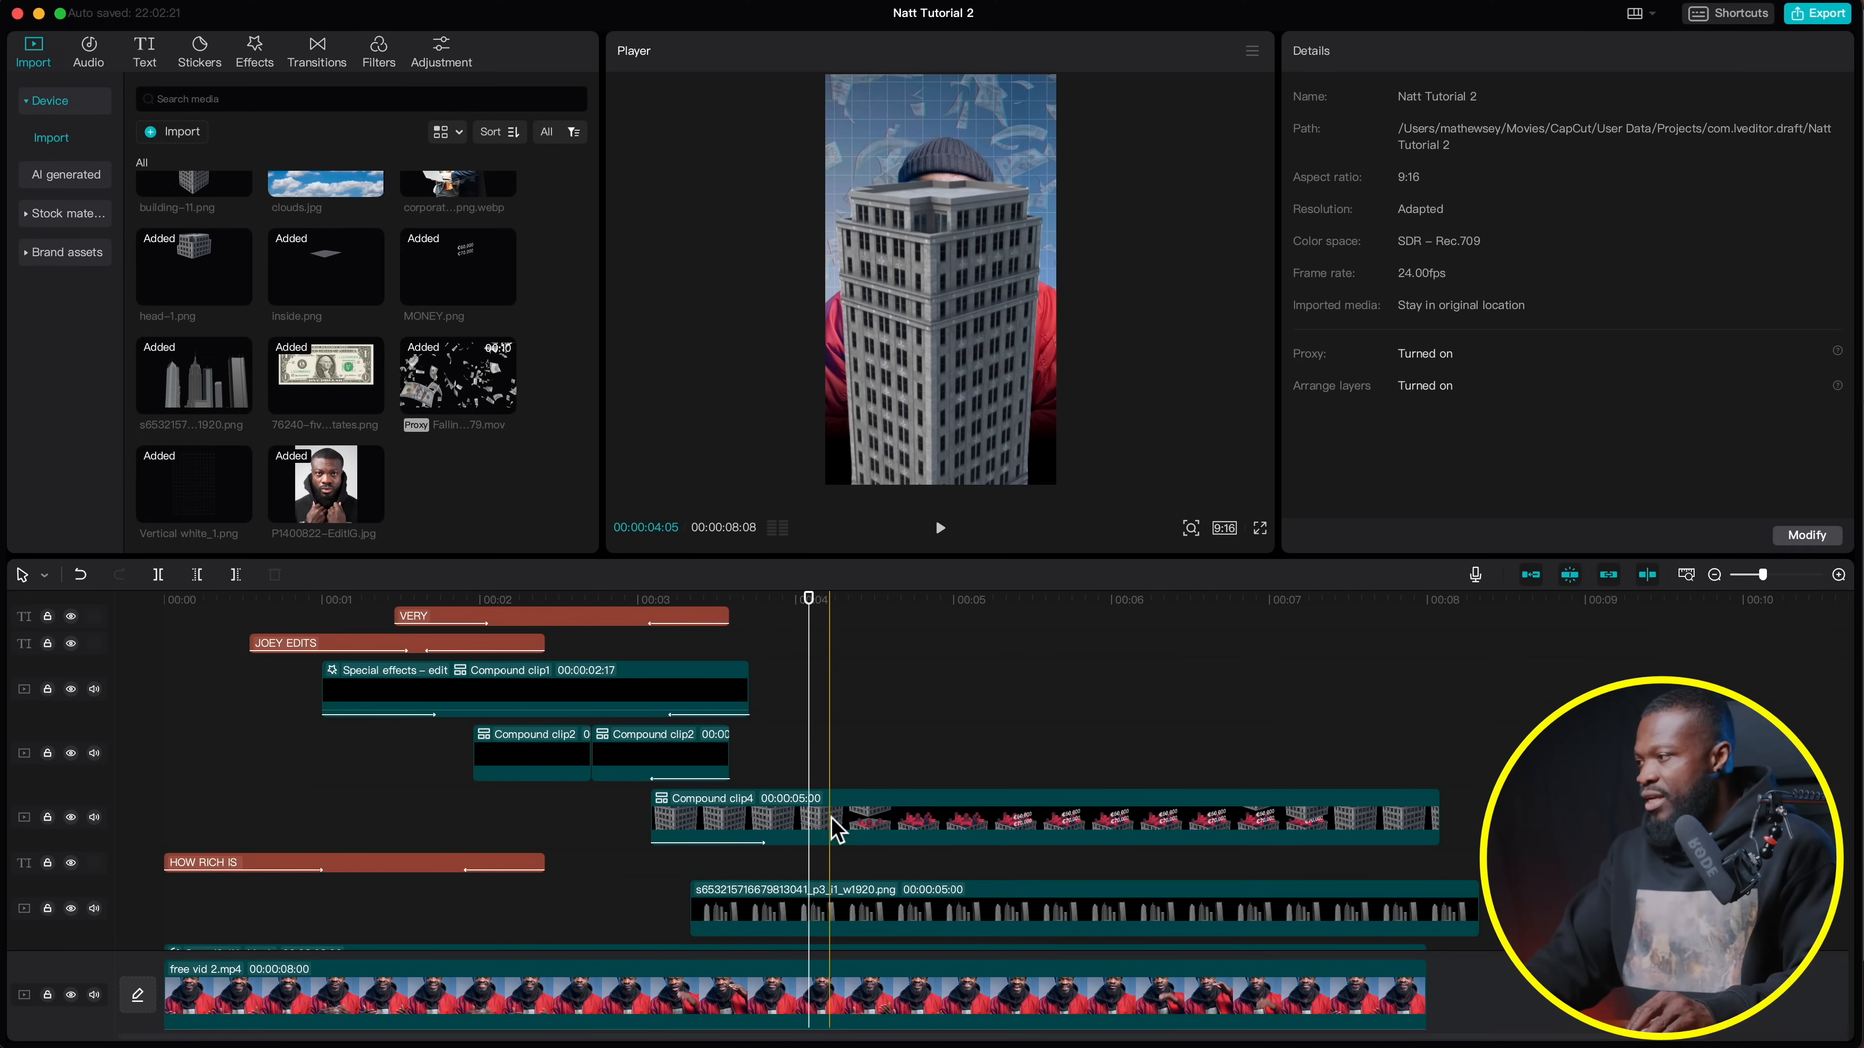
Disable the building compound clip, and enlarge the skyscrapers image to 350% at X 732, Y 0
{"action": "left_click", "coordinate": [815, 822]}
{"action": "key", "text": "v"}
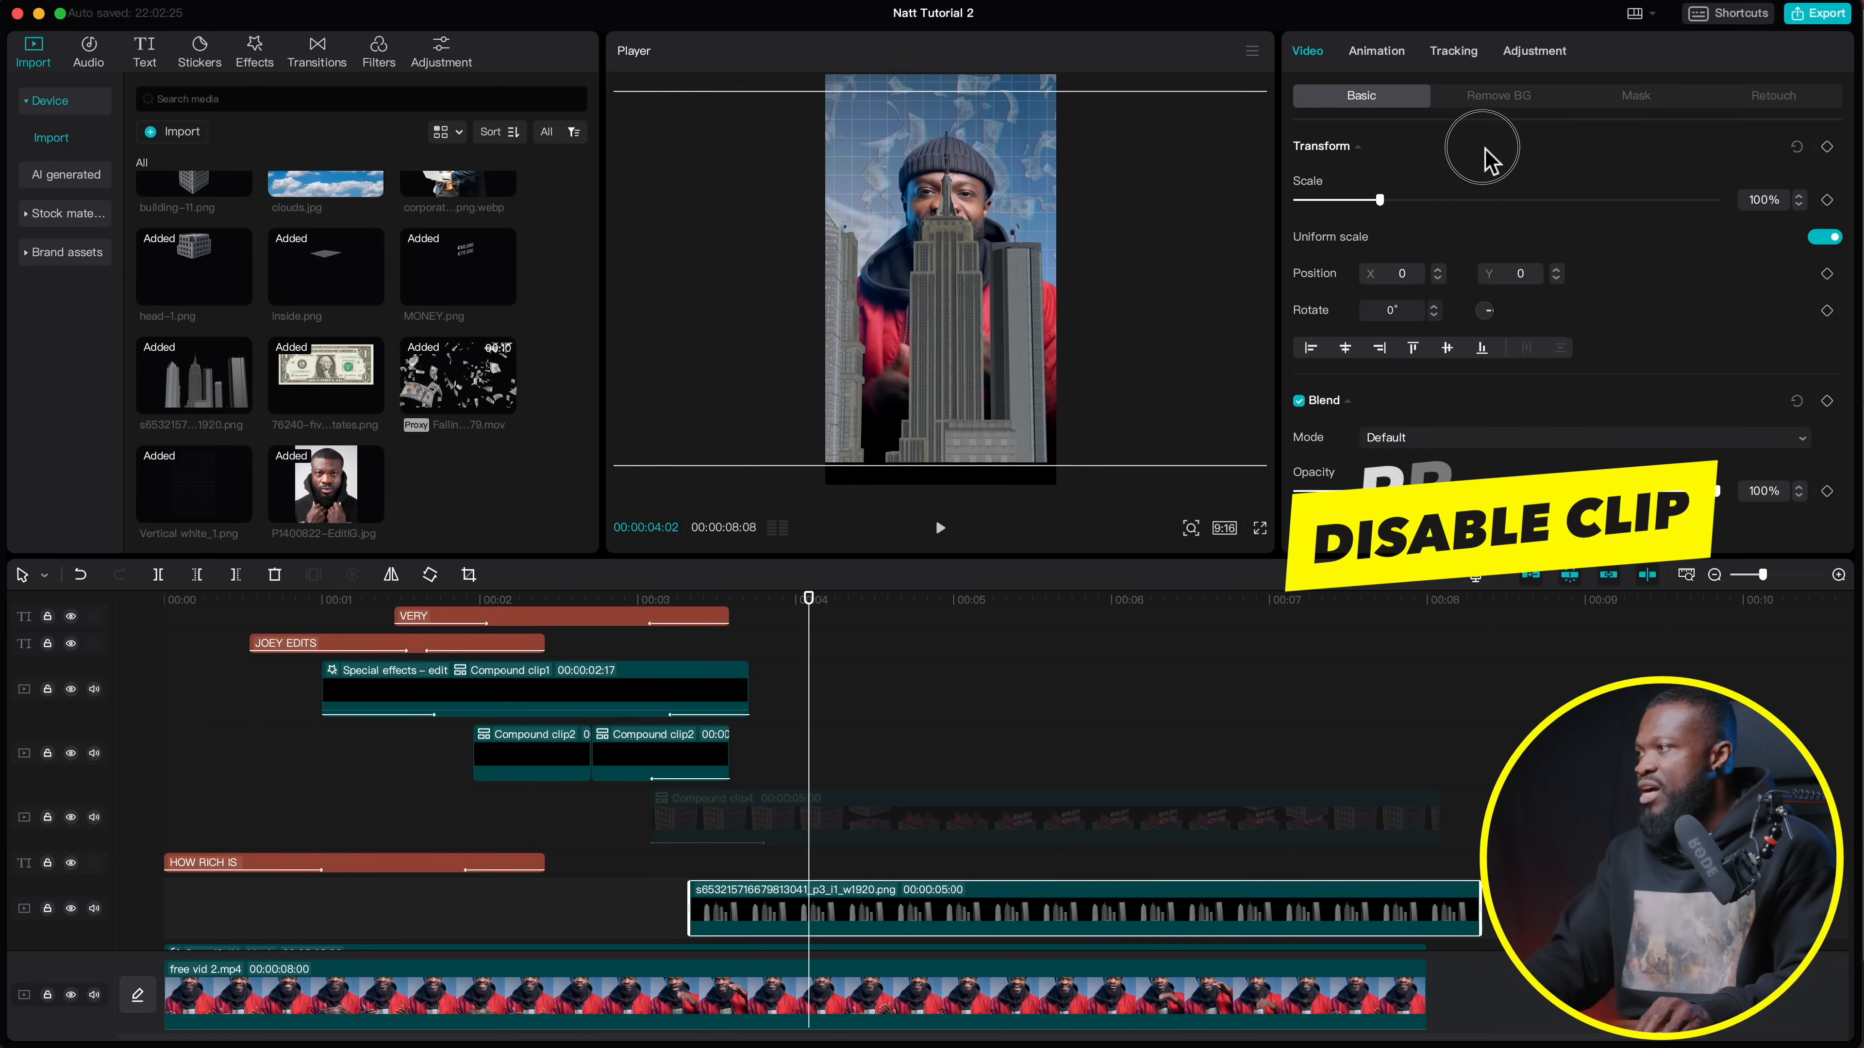
{"action": "left_click_drag", "start_coordinate": [963, 296], "coordinate": [1009, 288]}
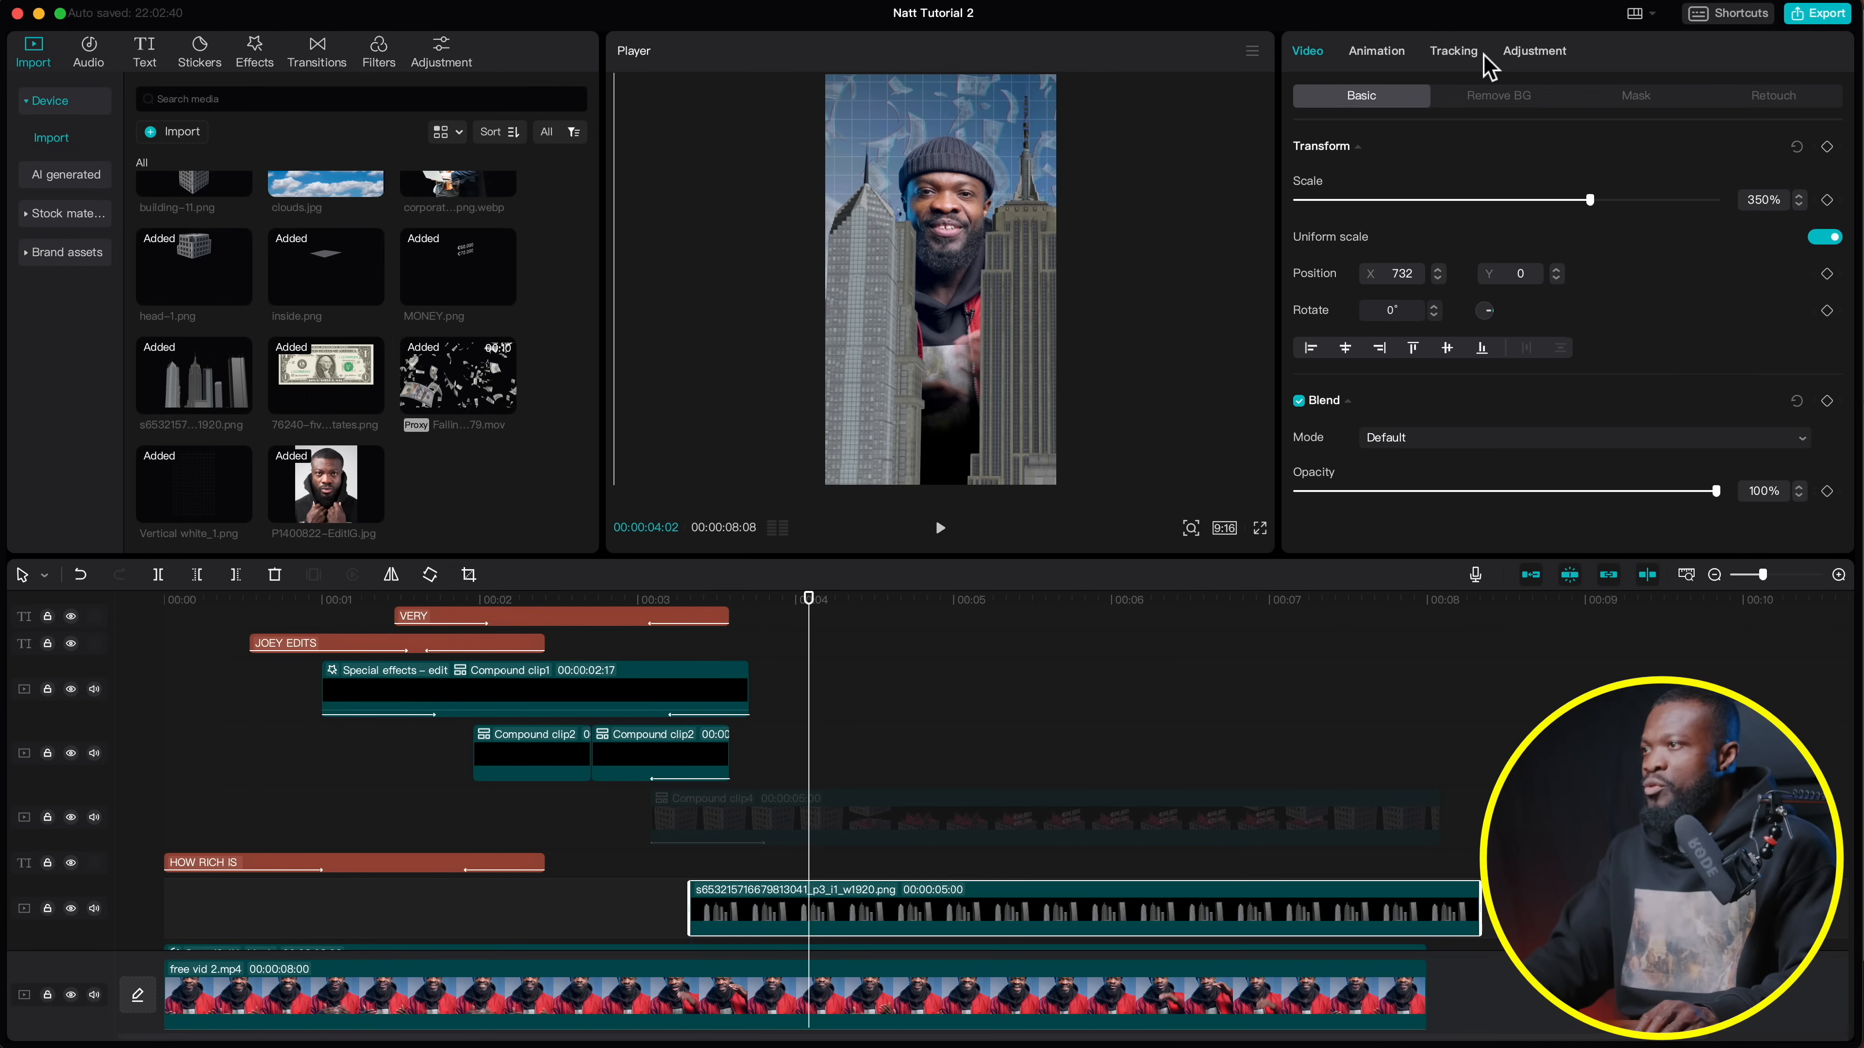
Grade the skyscrapers image with saturation -33, highlight -11, shadow -35, exposure -4 and contrast 11
{"action": "left_click", "coordinate": [1536, 53]}
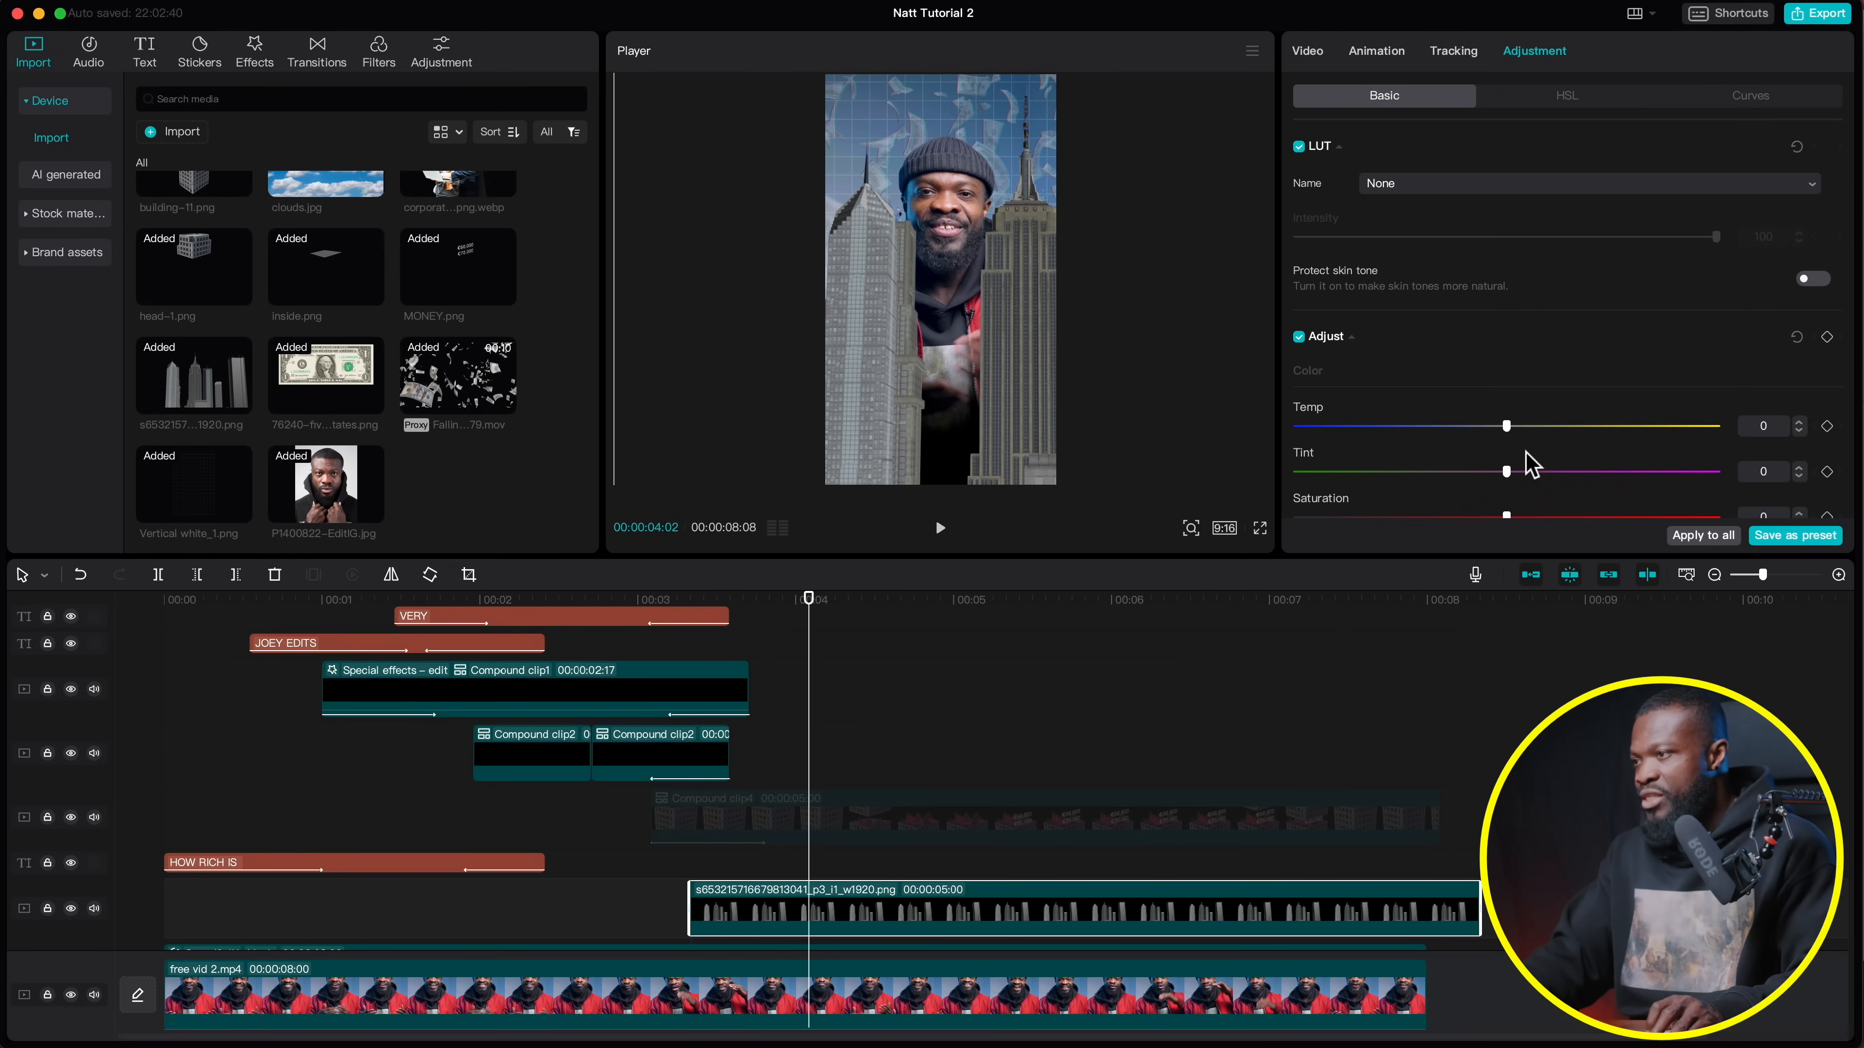
{"action": "scroll", "coordinate": [1529, 467], "scroll_direction": "down", "scroll_amount": 3}
{"action": "left_click_drag", "start_coordinate": [1506, 381], "coordinate": [1378, 381]}
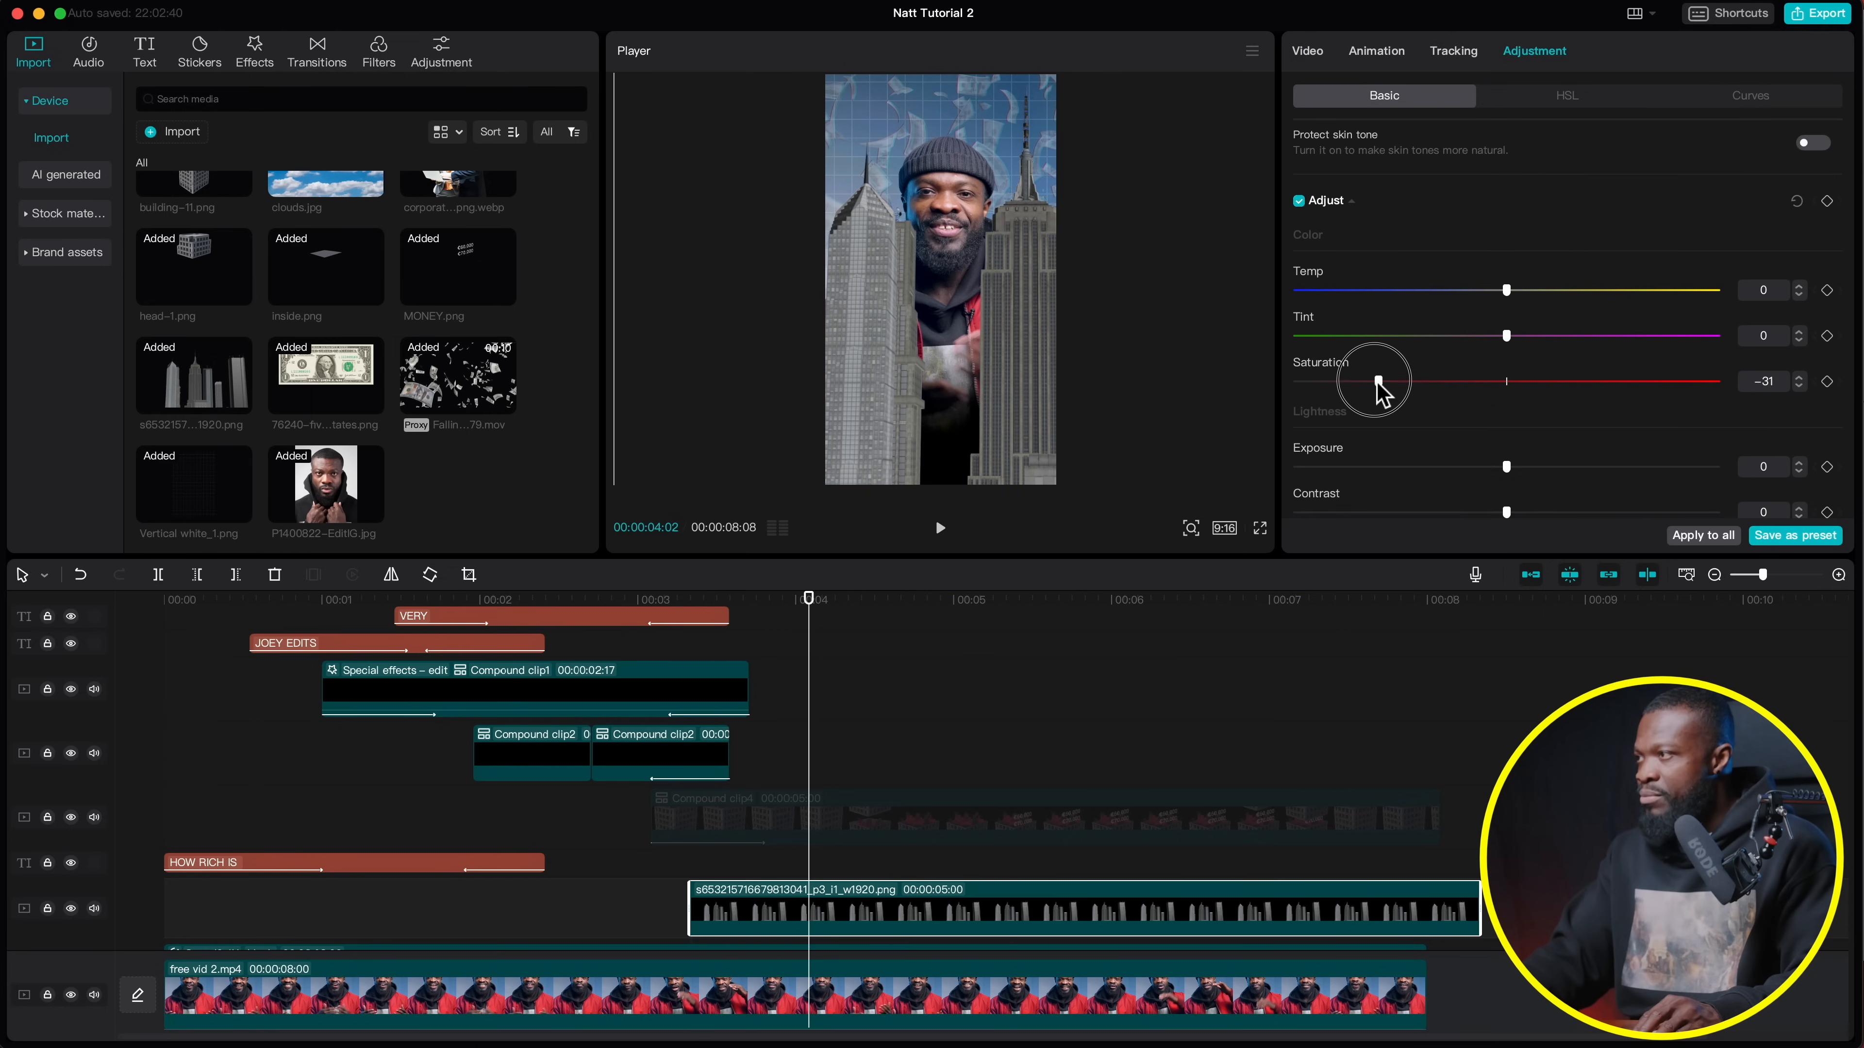
{"action": "scroll", "coordinate": [1427, 438], "scroll_direction": "down", "scroll_amount": 3}
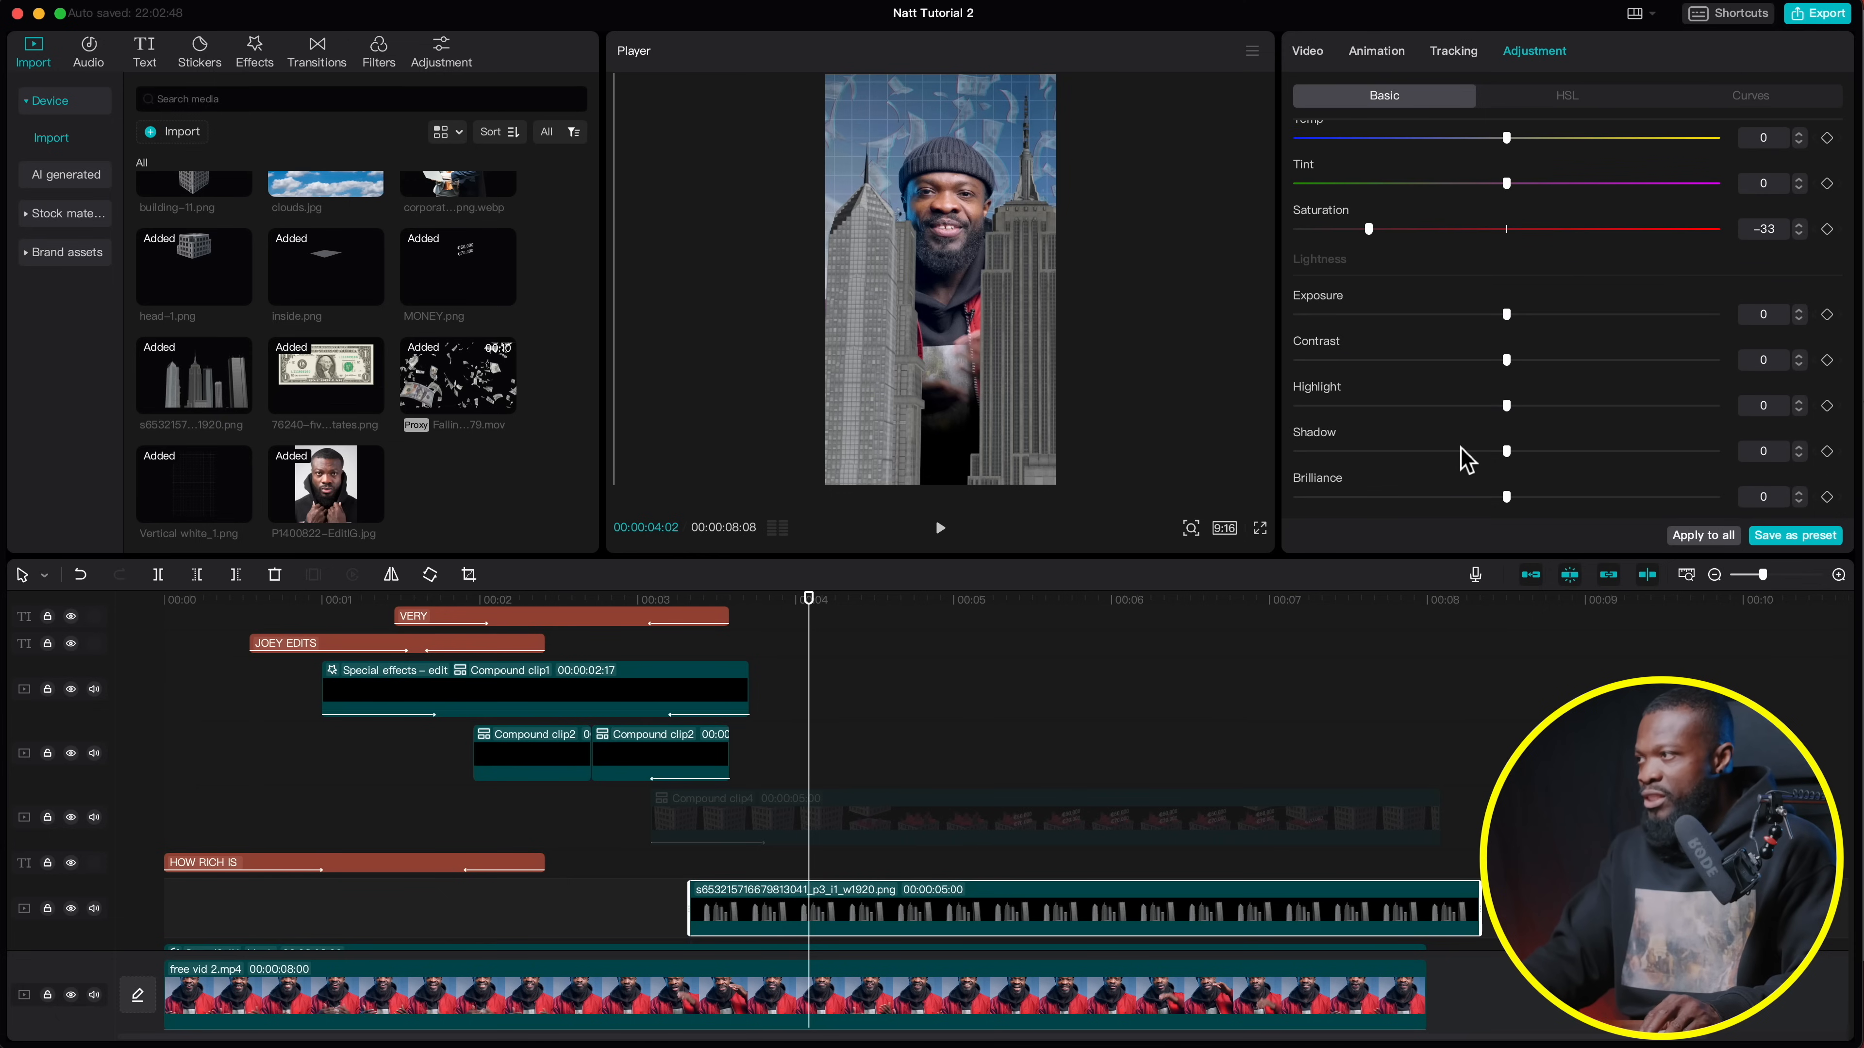
{"action": "left_click_drag", "start_coordinate": [1462, 451], "coordinate": [1432, 451]}
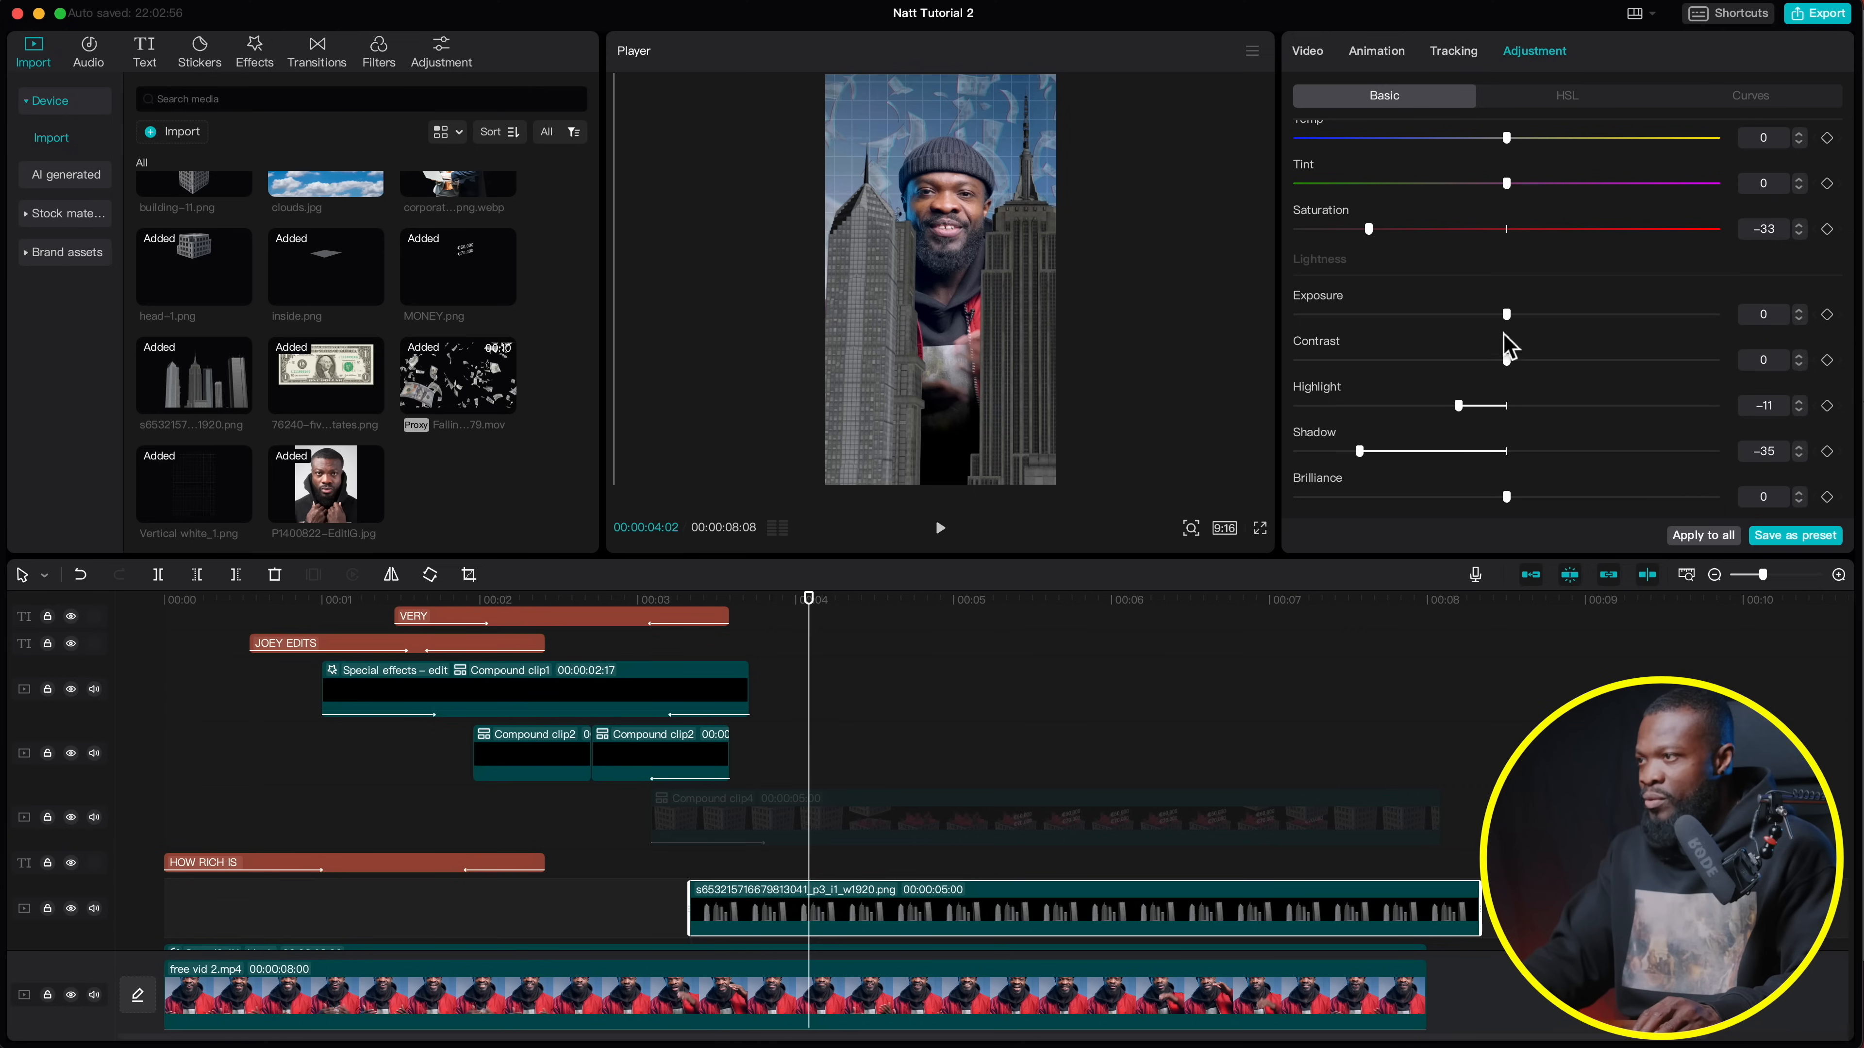
{"action": "left_click_drag", "start_coordinate": [1510, 316], "coordinate": [1541, 360]}
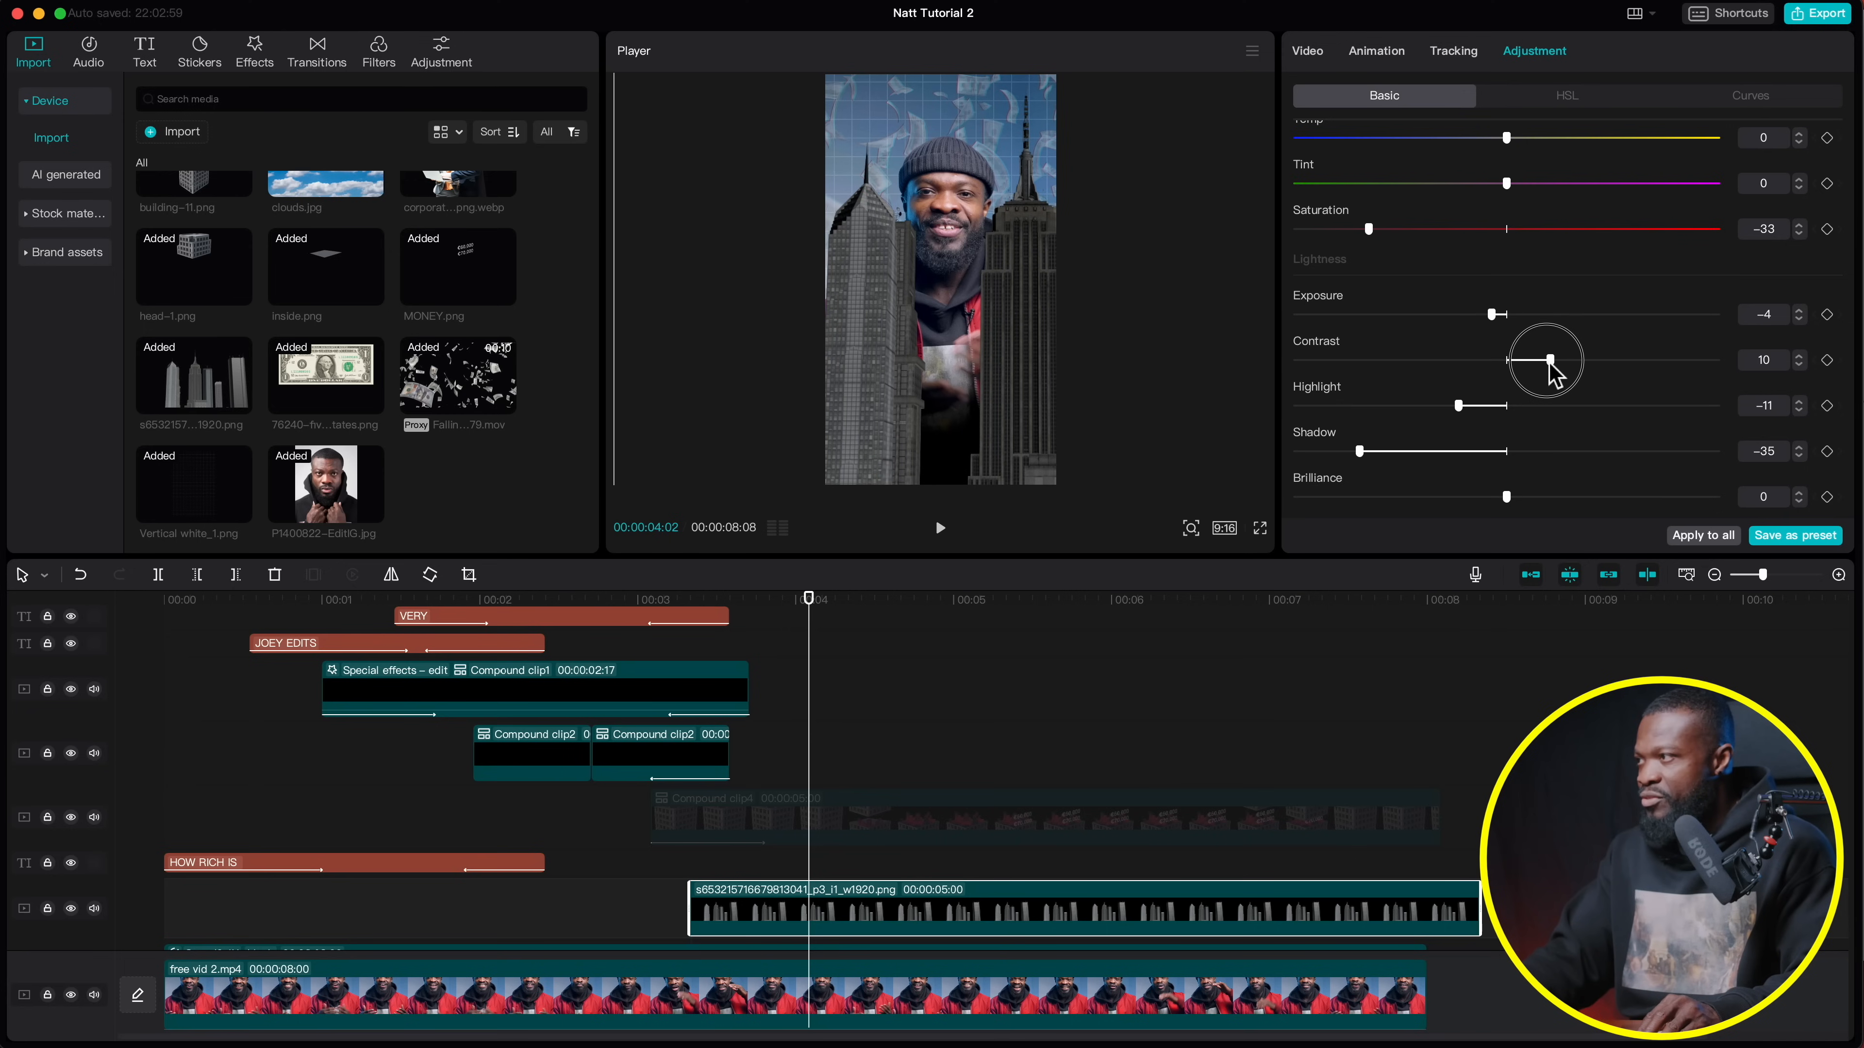
Move the skyscrapers clip beneath the Speed0.4X black overlay, and add clouds.jpg directly below it with the same start
{"action": "scroll", "coordinate": [832, 749], "scroll_direction": "down", "scroll_amount": 3}
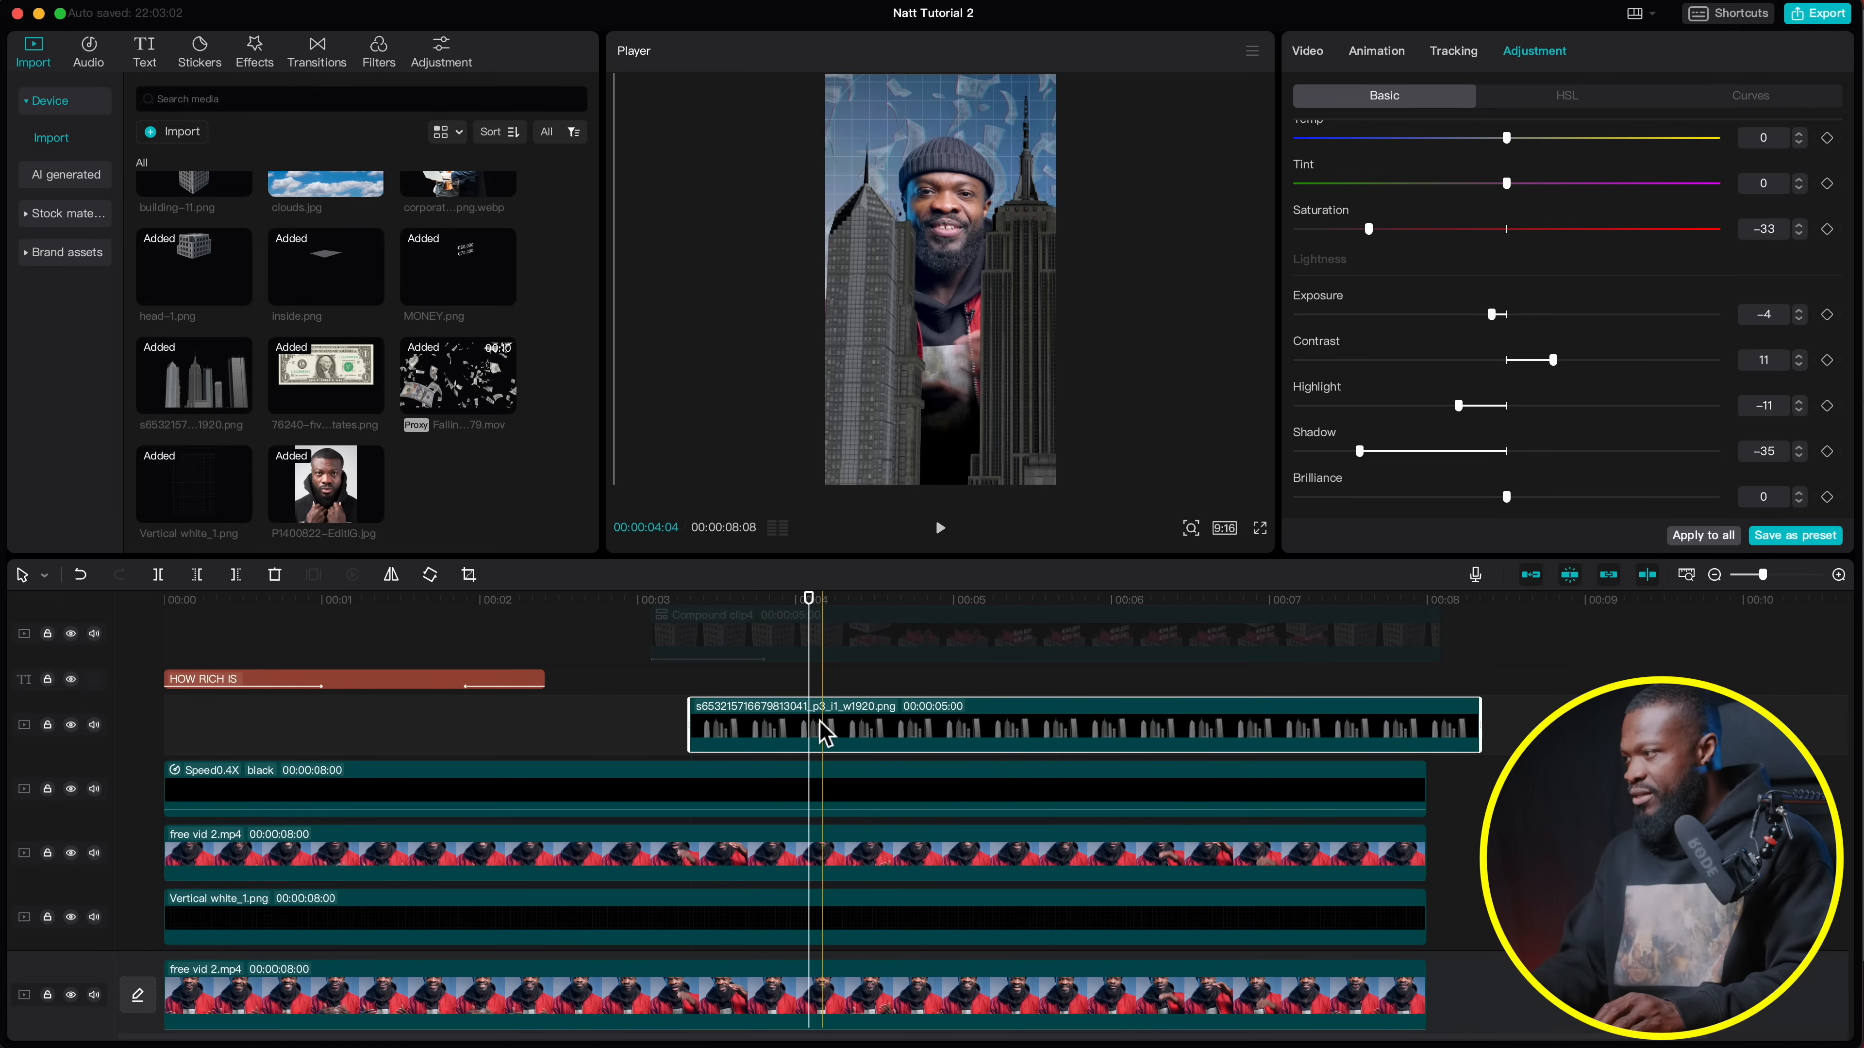
{"action": "left_click_drag", "start_coordinate": [781, 750], "coordinate": [773, 806]}
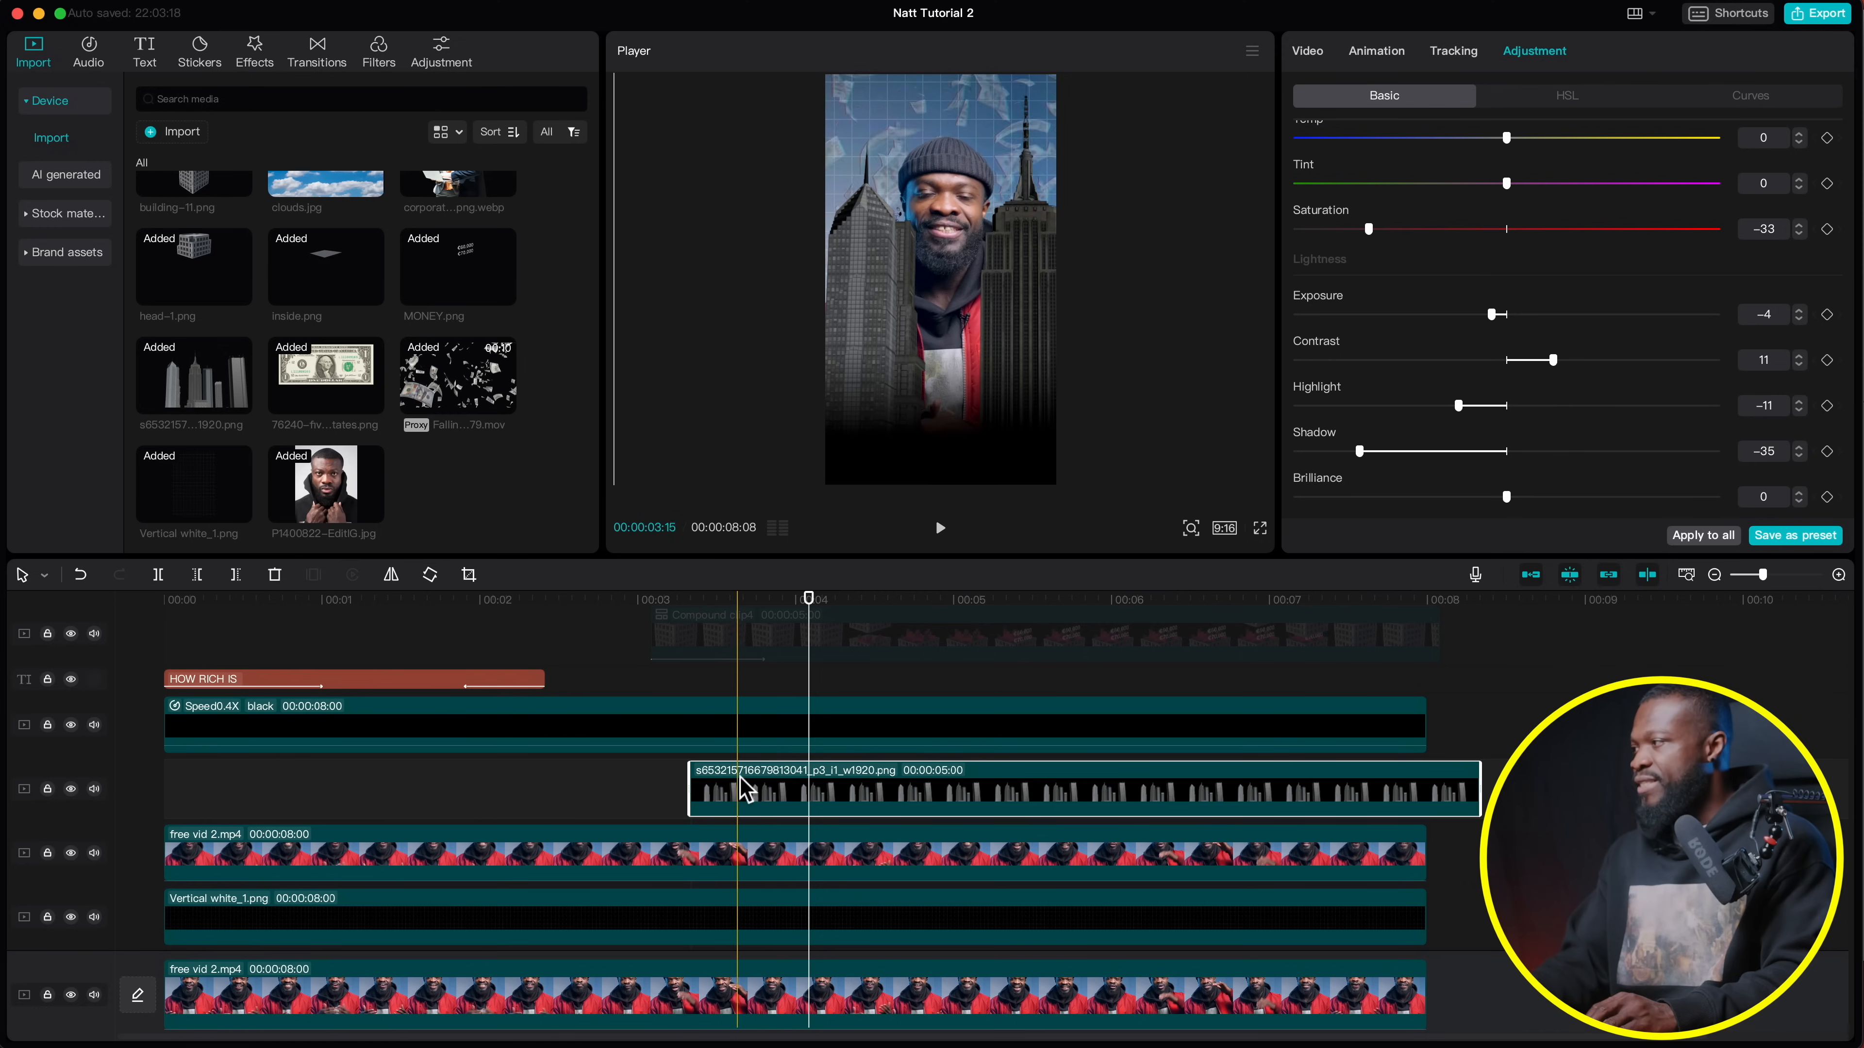
{"action": "scroll", "coordinate": [470, 371], "scroll_direction": "up", "scroll_amount": 3}
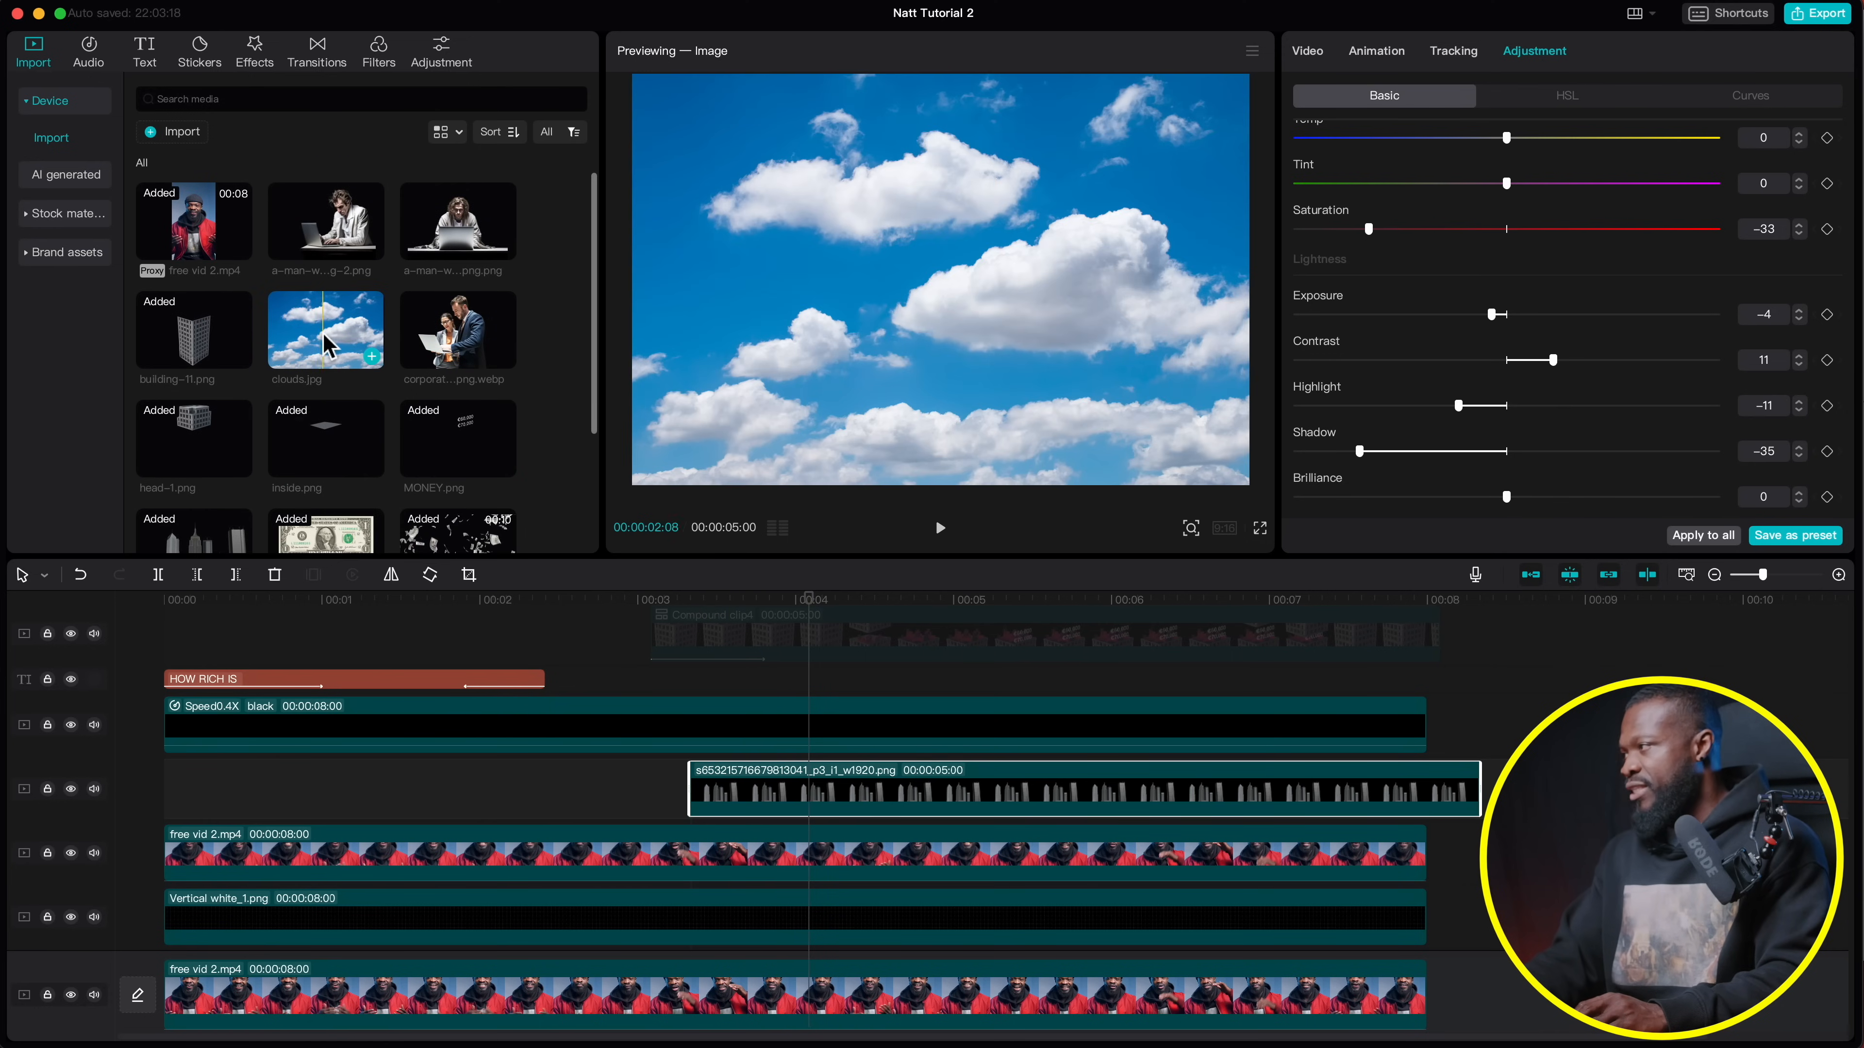
{"action": "left_click_drag", "start_coordinate": [320, 330], "coordinate": [695, 825]}
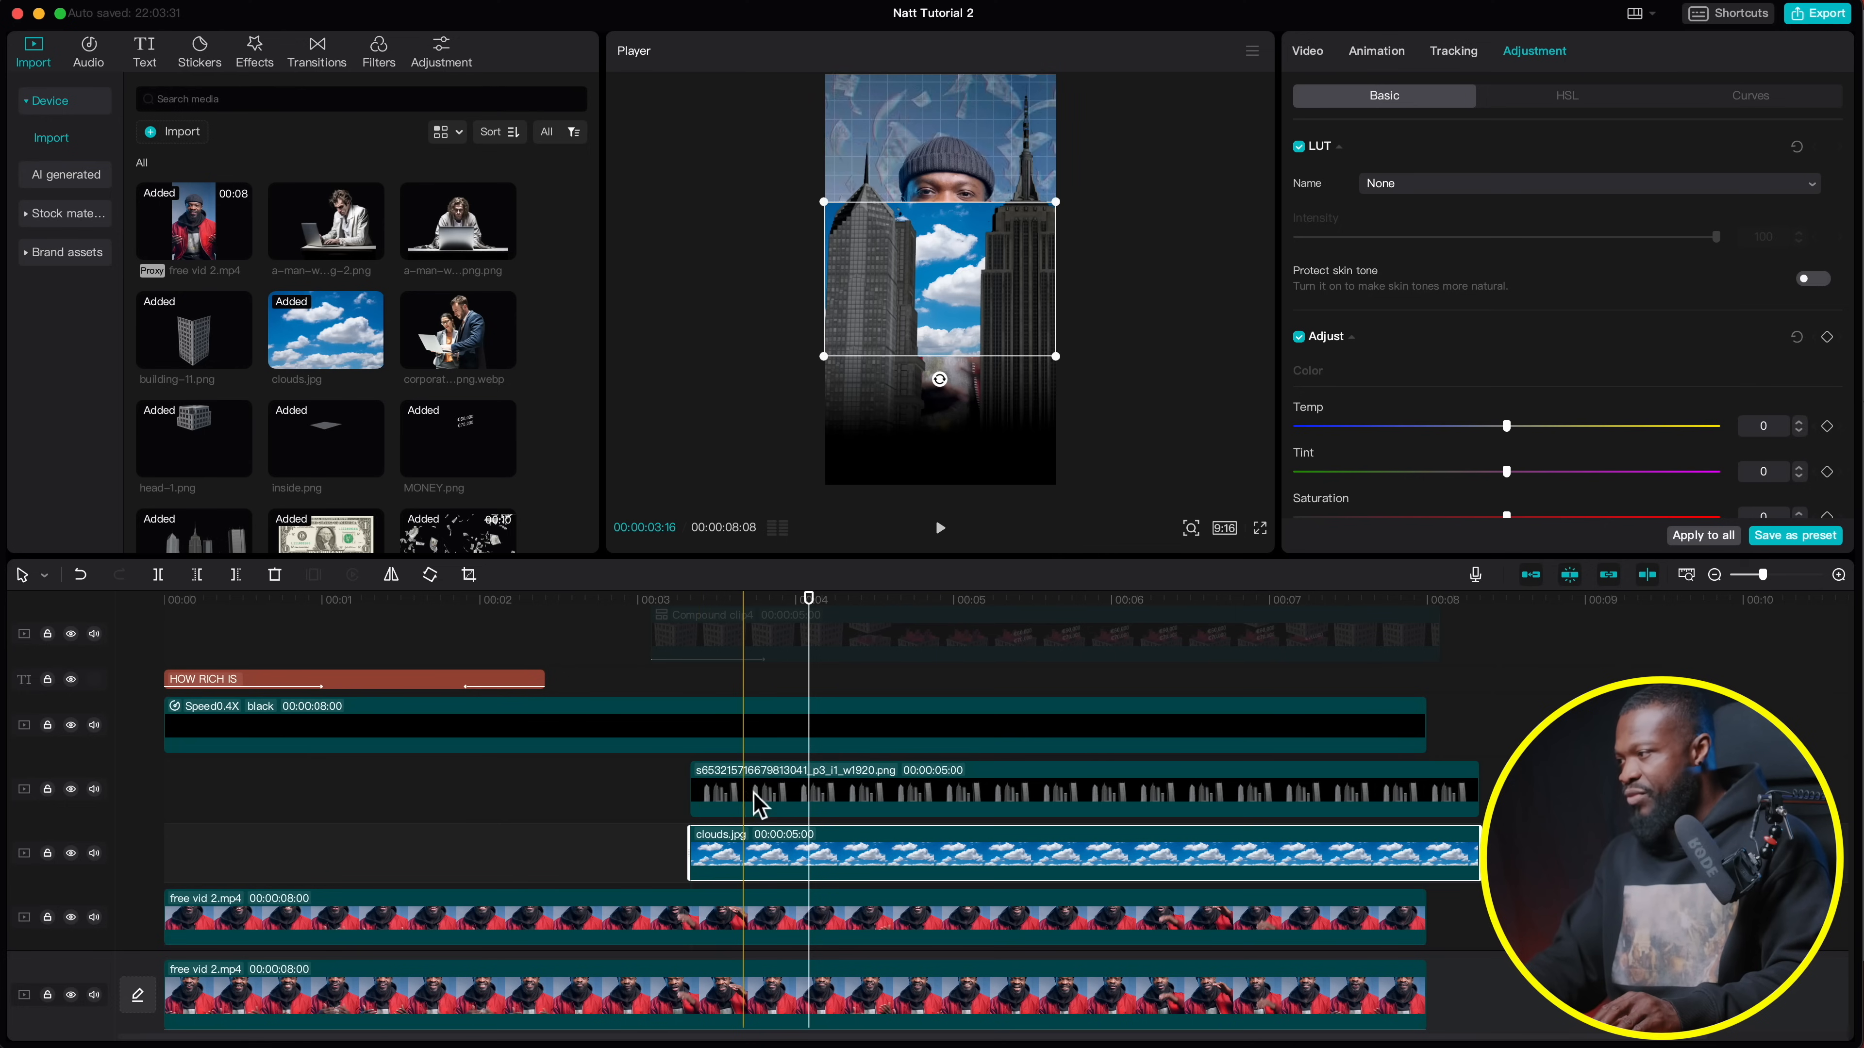
Enlarge clouds.jpg to 245% and move it to X 54, Y 515 so it fills the sky behind the skyscrapers
{"action": "left_click", "coordinate": [766, 792]}
{"action": "left_click", "coordinate": [792, 857]}
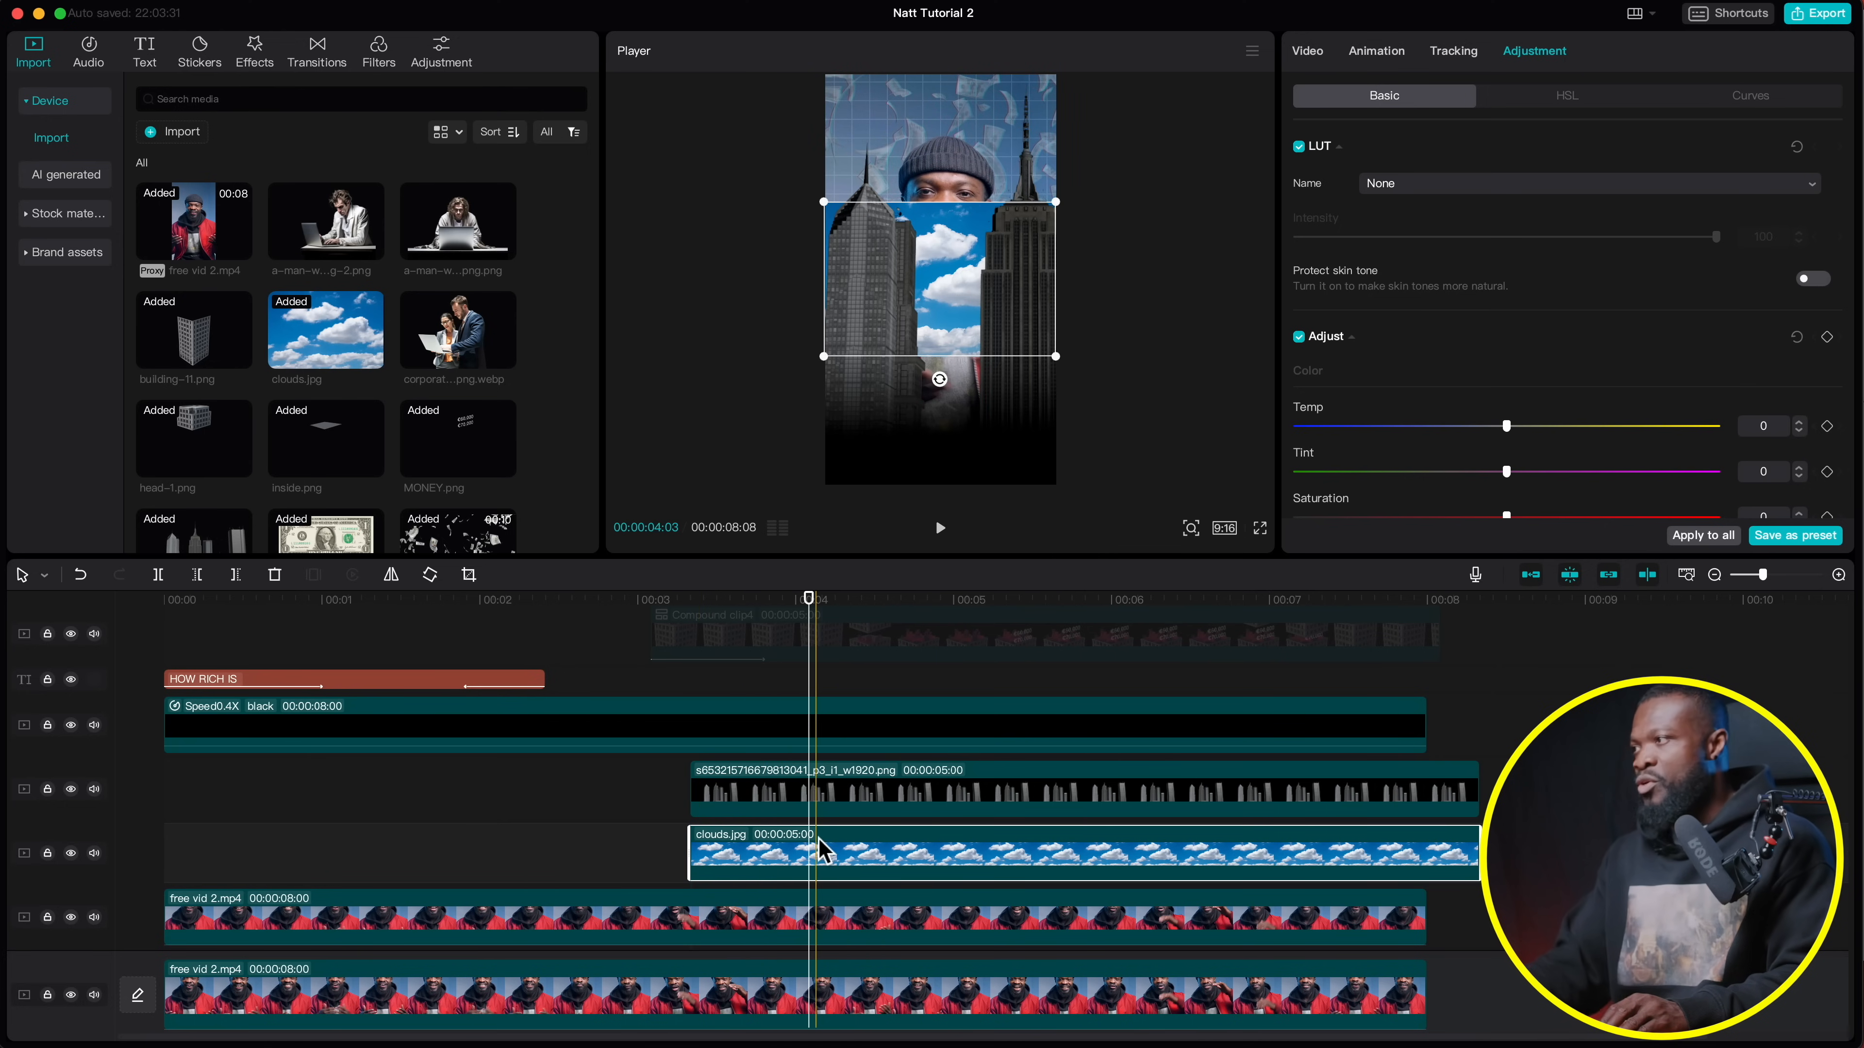
{"action": "left_click_drag", "start_coordinate": [1056, 202], "coordinate": [1332, 88]}
{"action": "left_click_drag", "start_coordinate": [1126, 298], "coordinate": [1134, 249]}
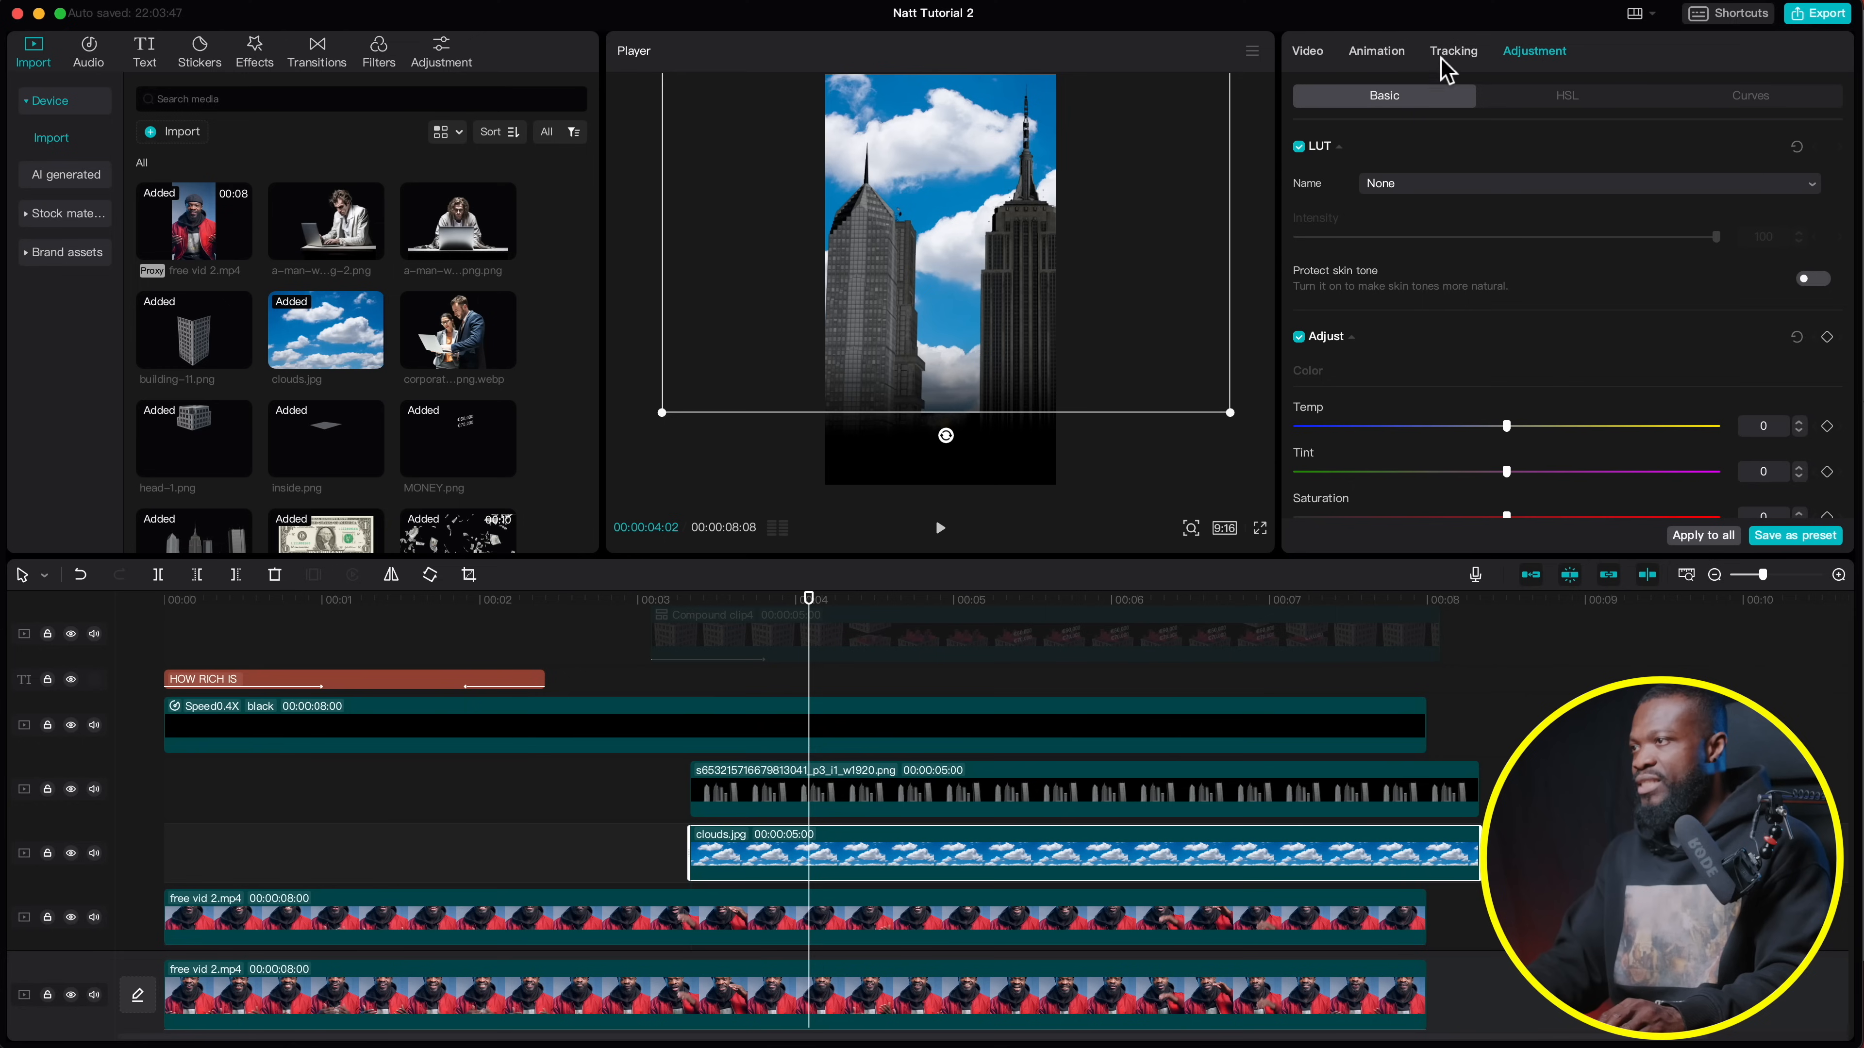
Apply a Horizontal mask with feather 60 to clouds.jpg, placing its edge near the bottom of the clouds
{"action": "left_click", "coordinate": [1325, 53]}
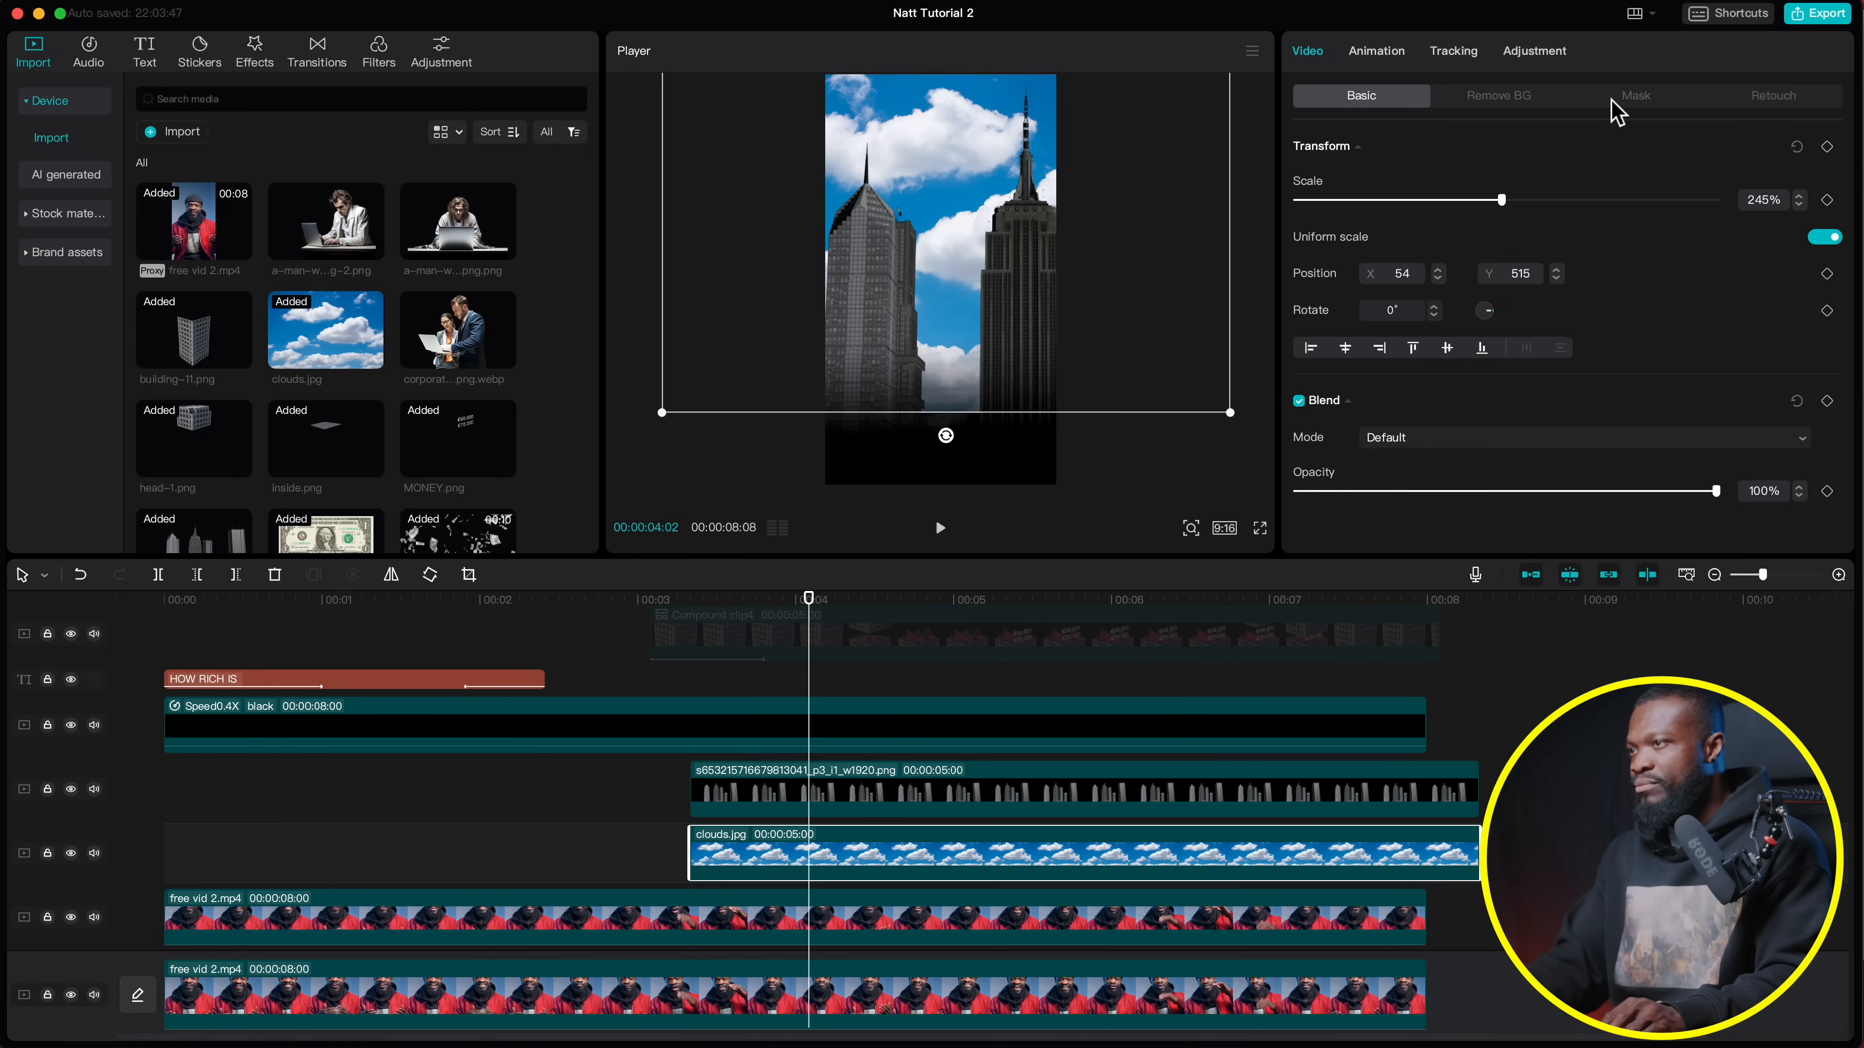
{"action": "left_click", "coordinate": [1633, 99]}
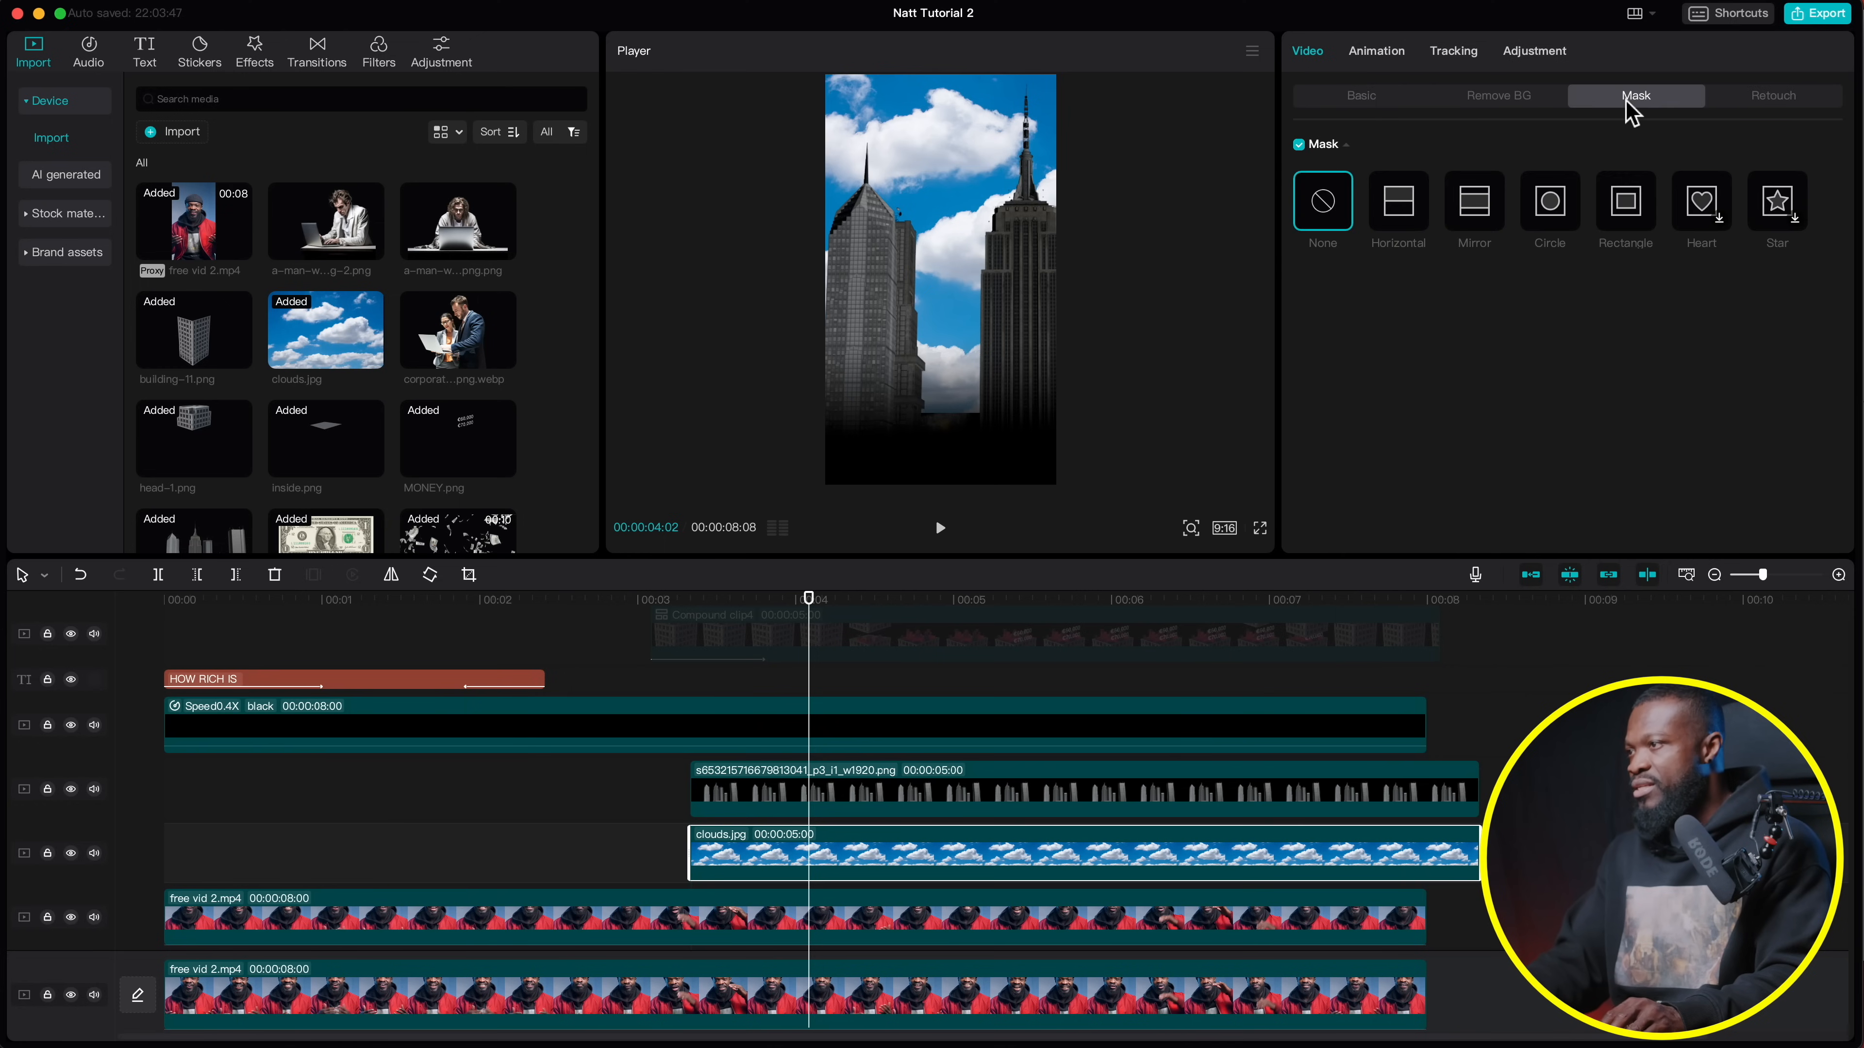
{"action": "left_click", "coordinate": [1400, 220]}
{"action": "left_click_drag", "start_coordinate": [1027, 222], "coordinate": [940, 422]}
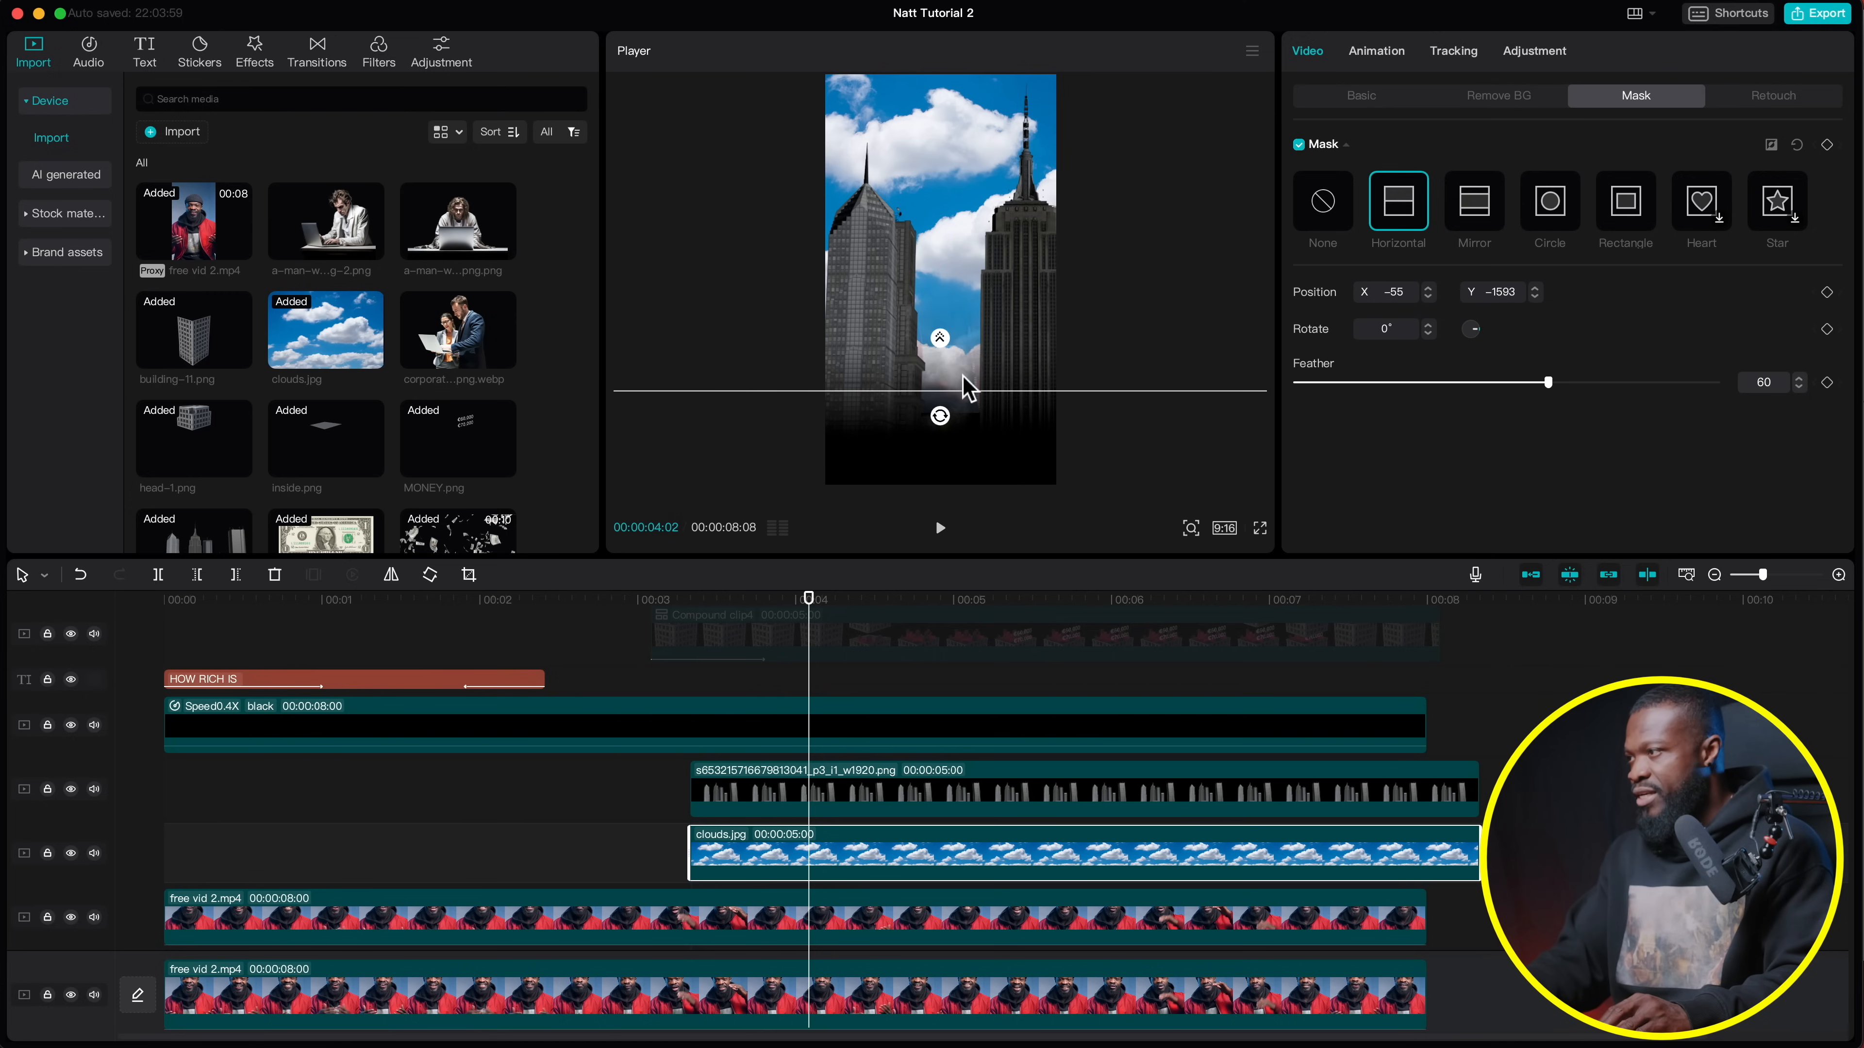
{"action": "left_click_drag", "start_coordinate": [969, 389], "coordinate": [969, 397]}
Reduce the saturation of clouds.jpg to about -37
{"action": "left_click", "coordinate": [1524, 66]}
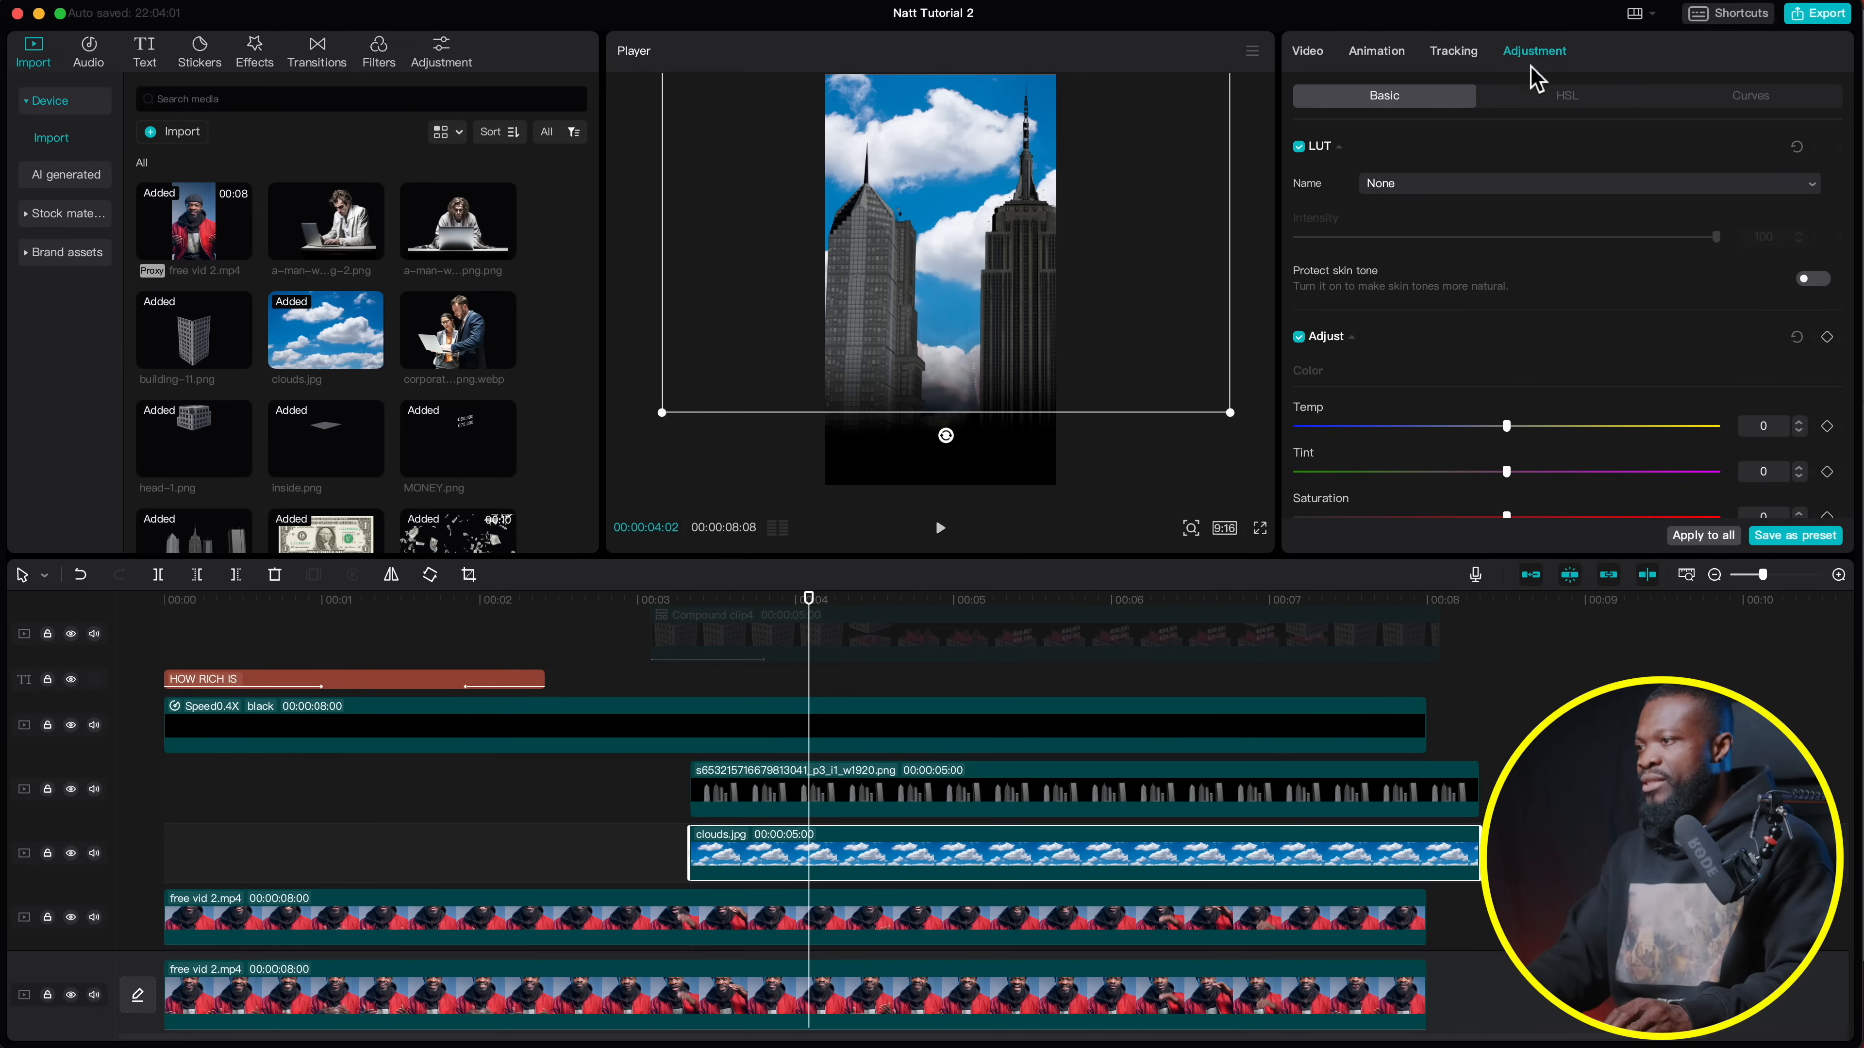
{"action": "scroll", "coordinate": [1510, 471], "scroll_direction": "down", "scroll_amount": 2}
{"action": "left_click_drag", "start_coordinate": [1494, 451], "coordinate": [1385, 450]}
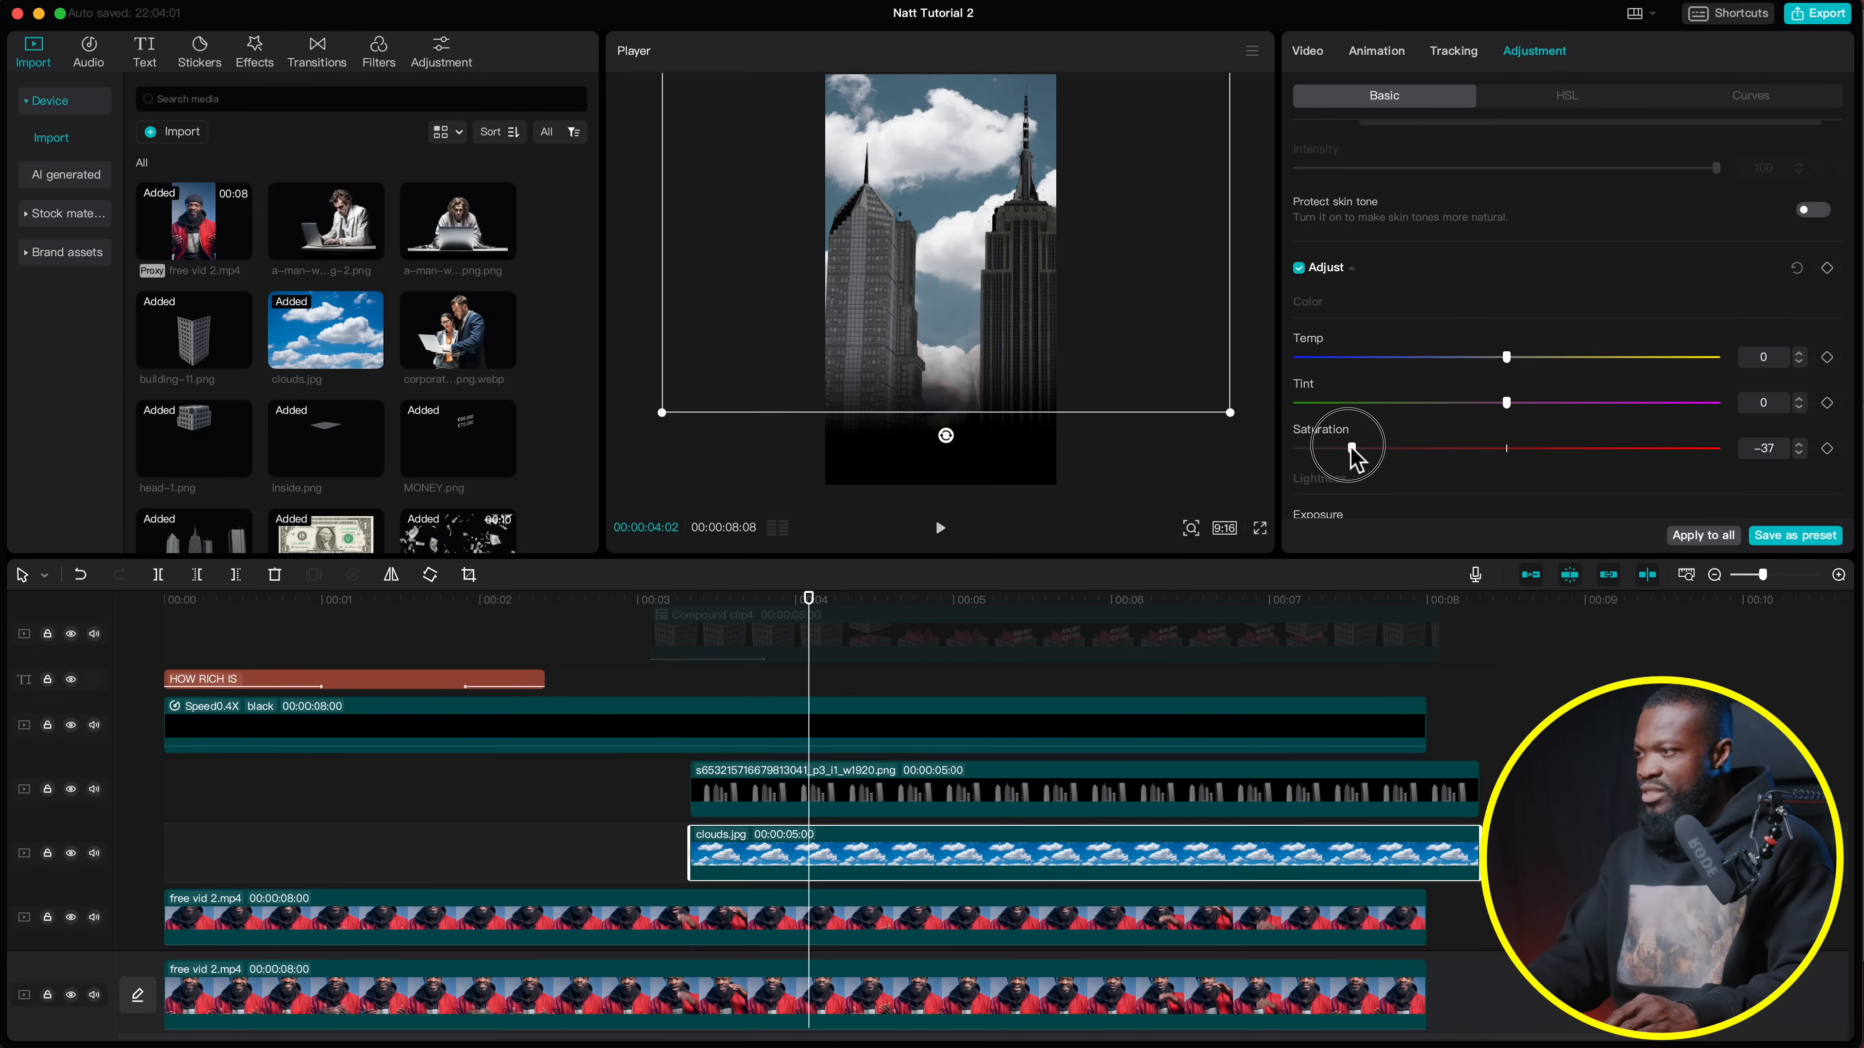
Re-enable the building compound clip
{"action": "left_click", "coordinate": [723, 687]}
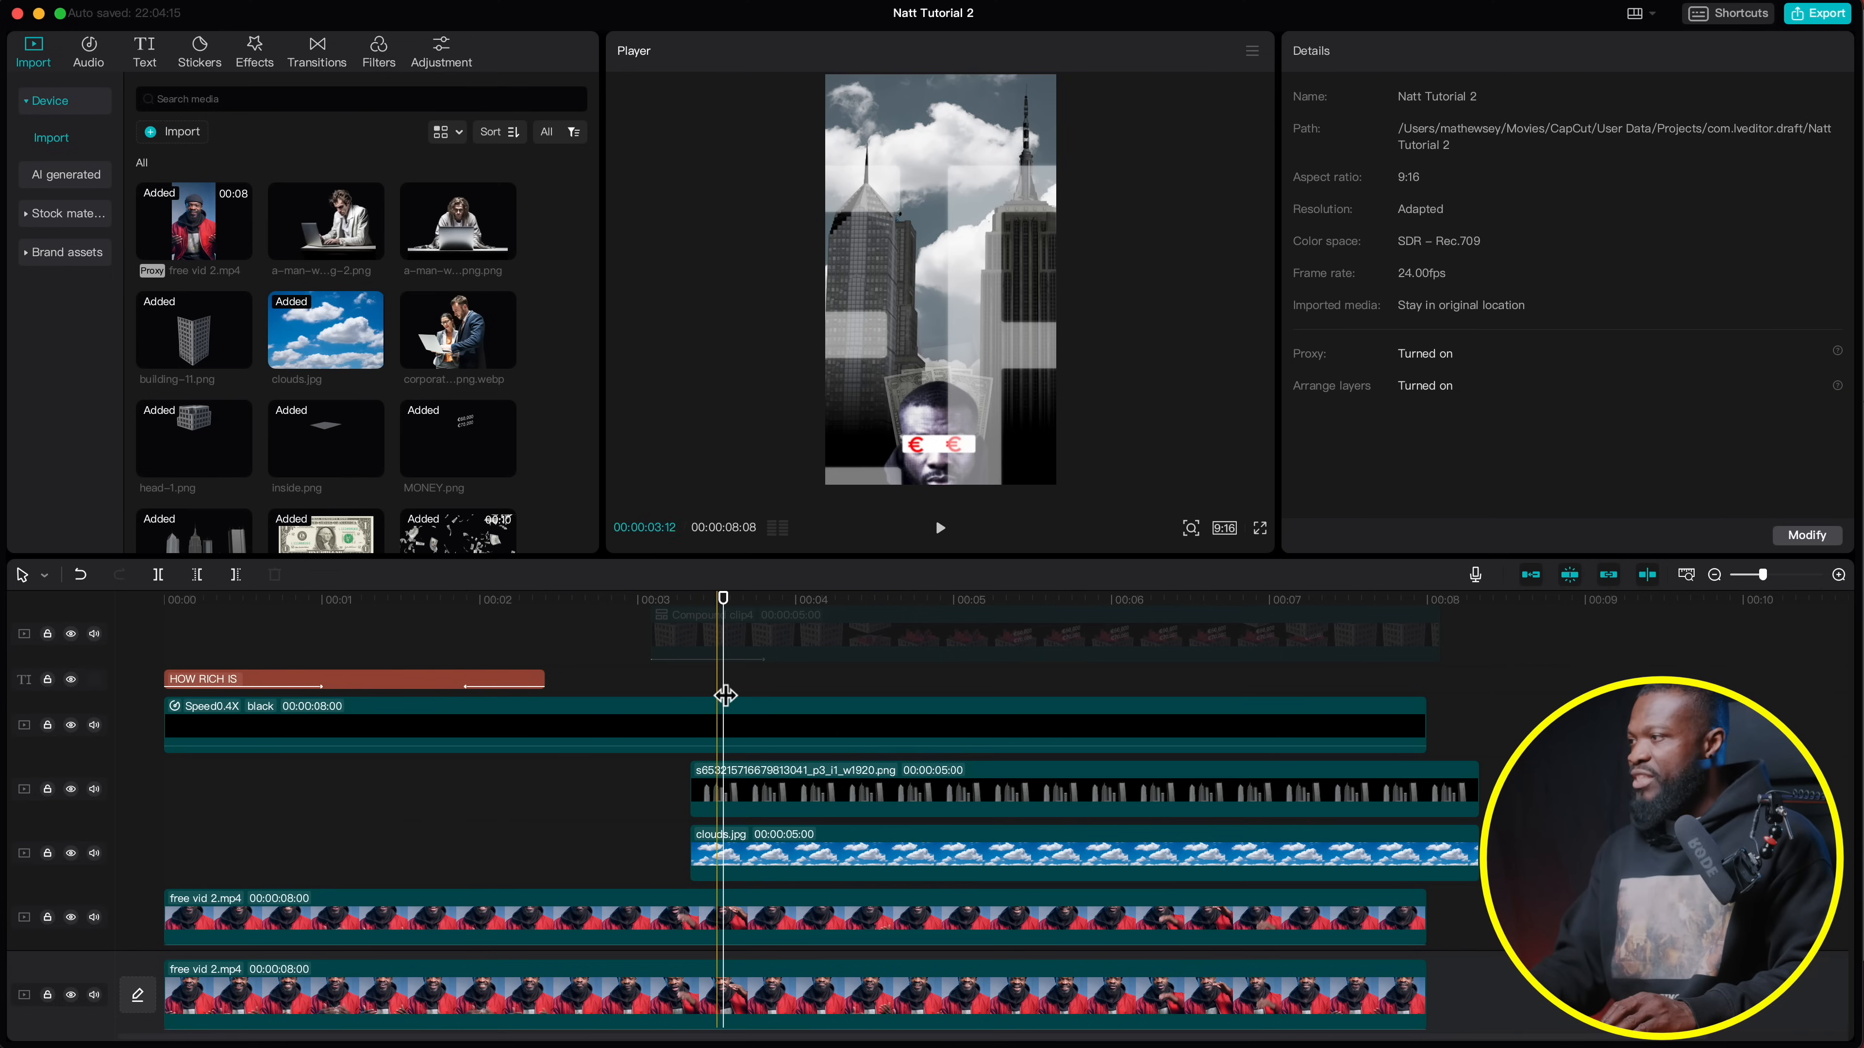
{"action": "left_click", "coordinate": [585, 668]}
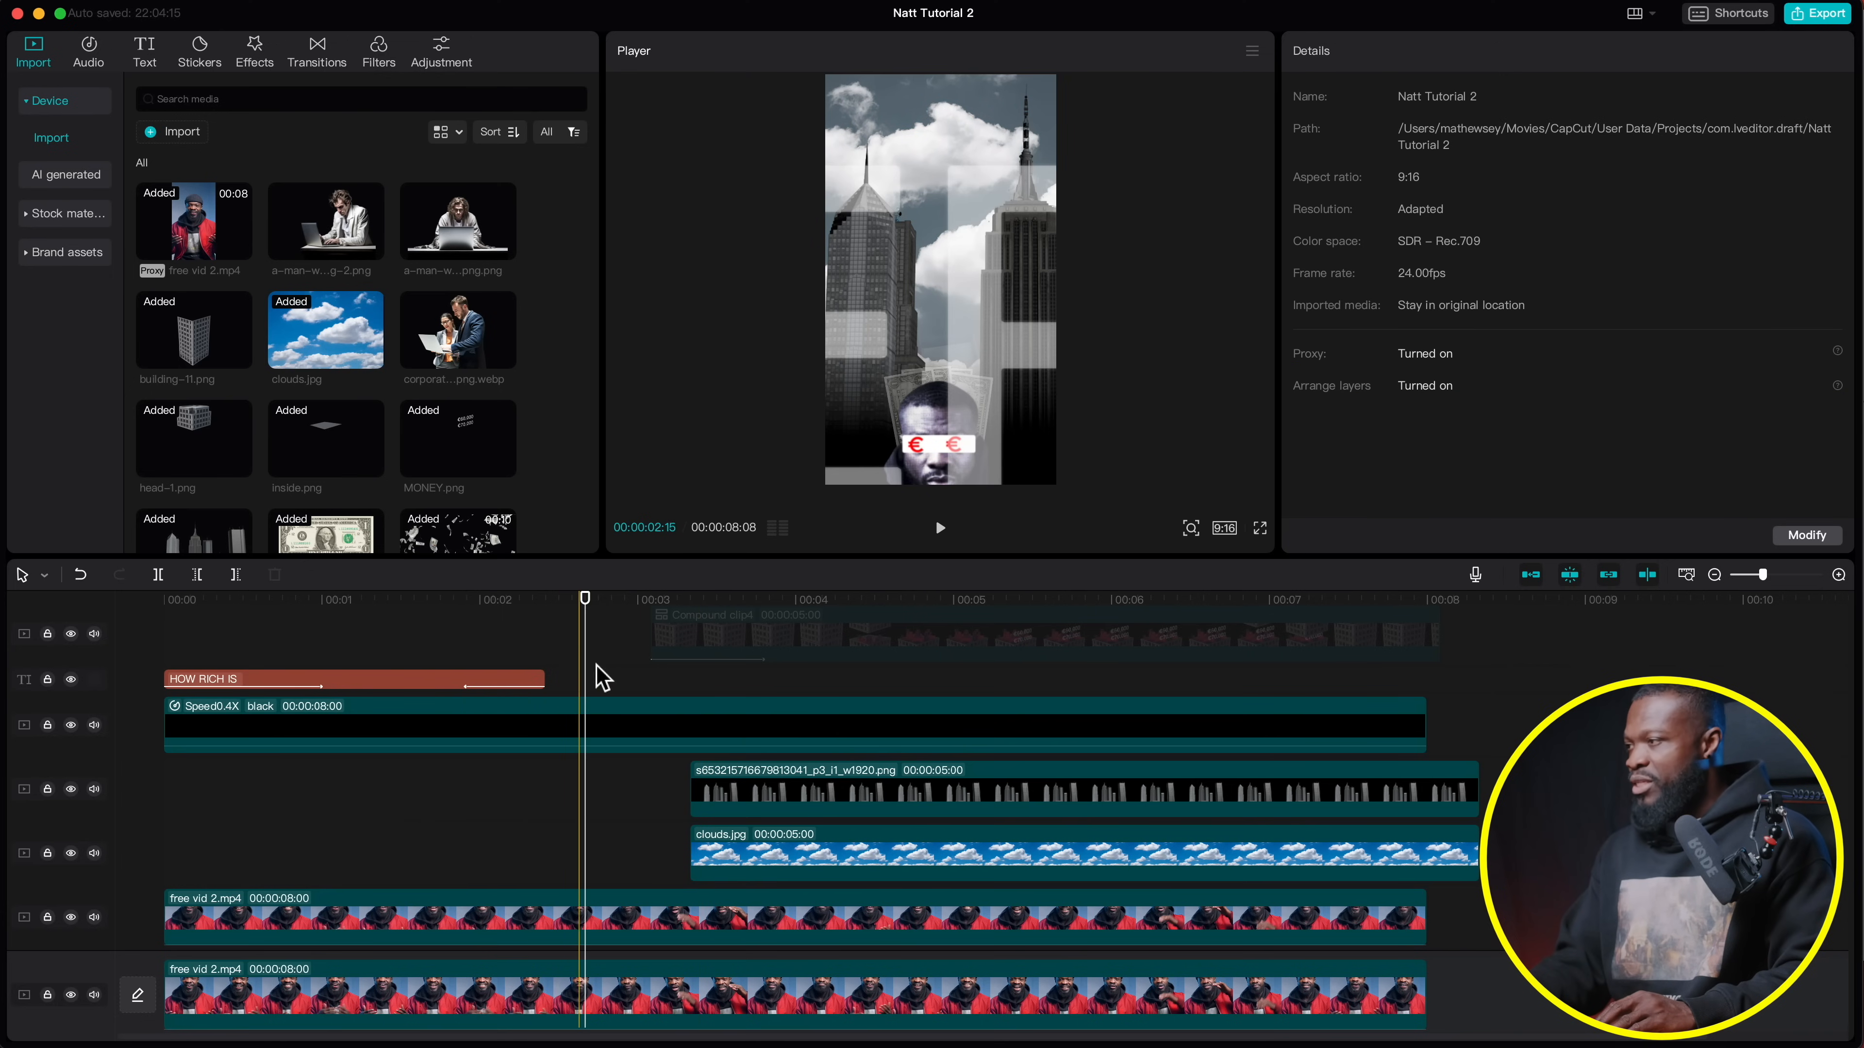
{"action": "scroll", "coordinate": [727, 742], "scroll_direction": "up", "scroll_amount": 4}
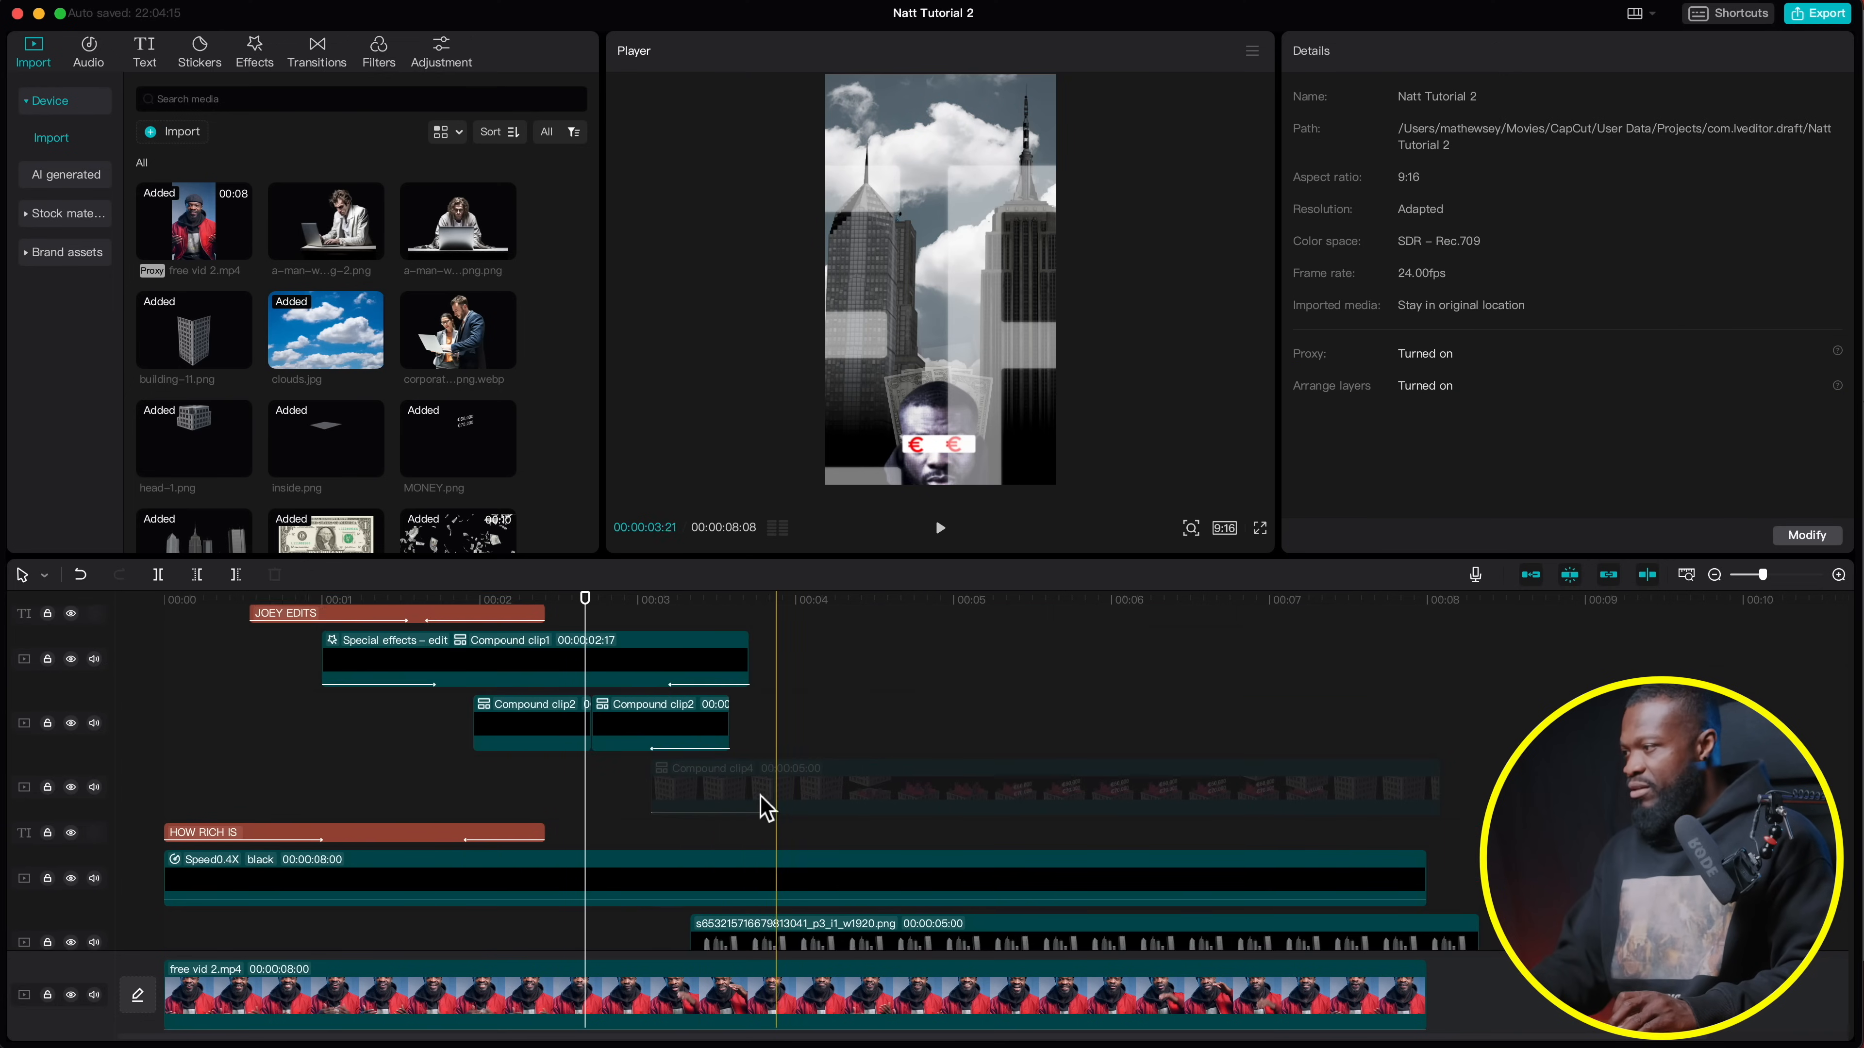
{"action": "left_click", "coordinate": [790, 793]}
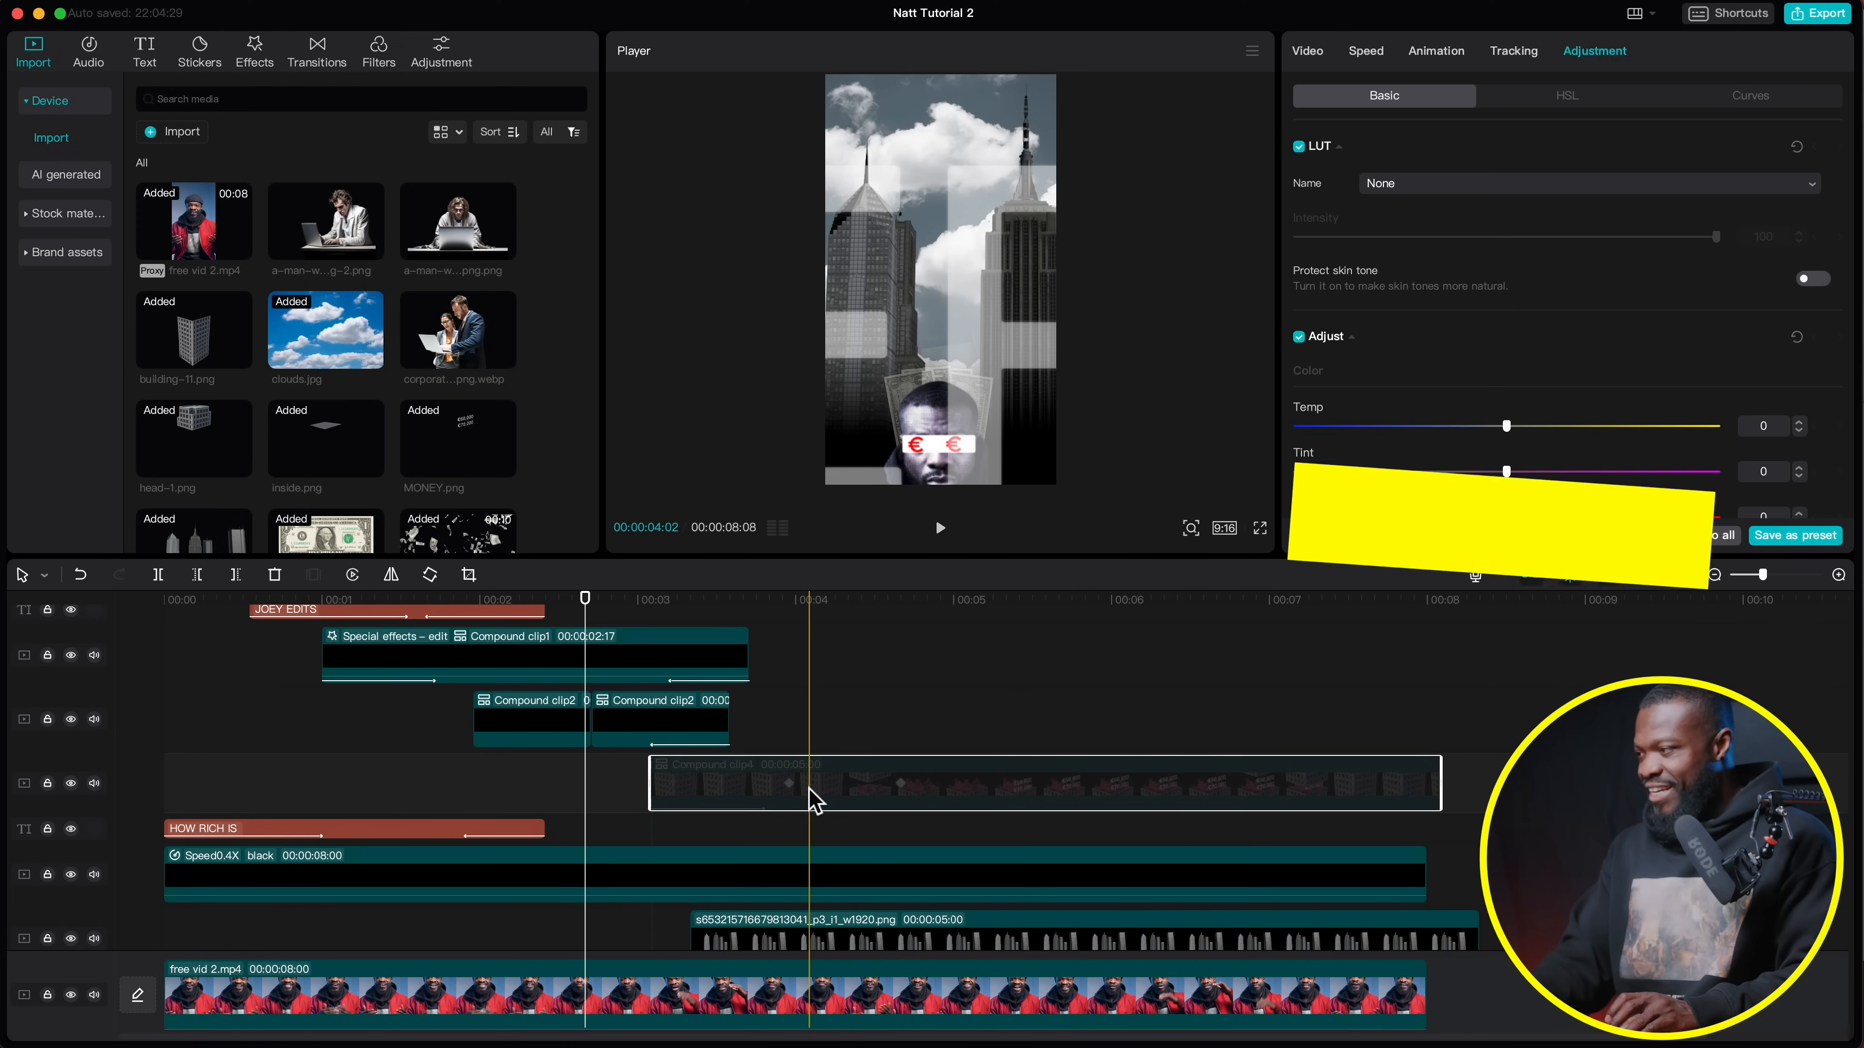
{"action": "key", "text": "v"}
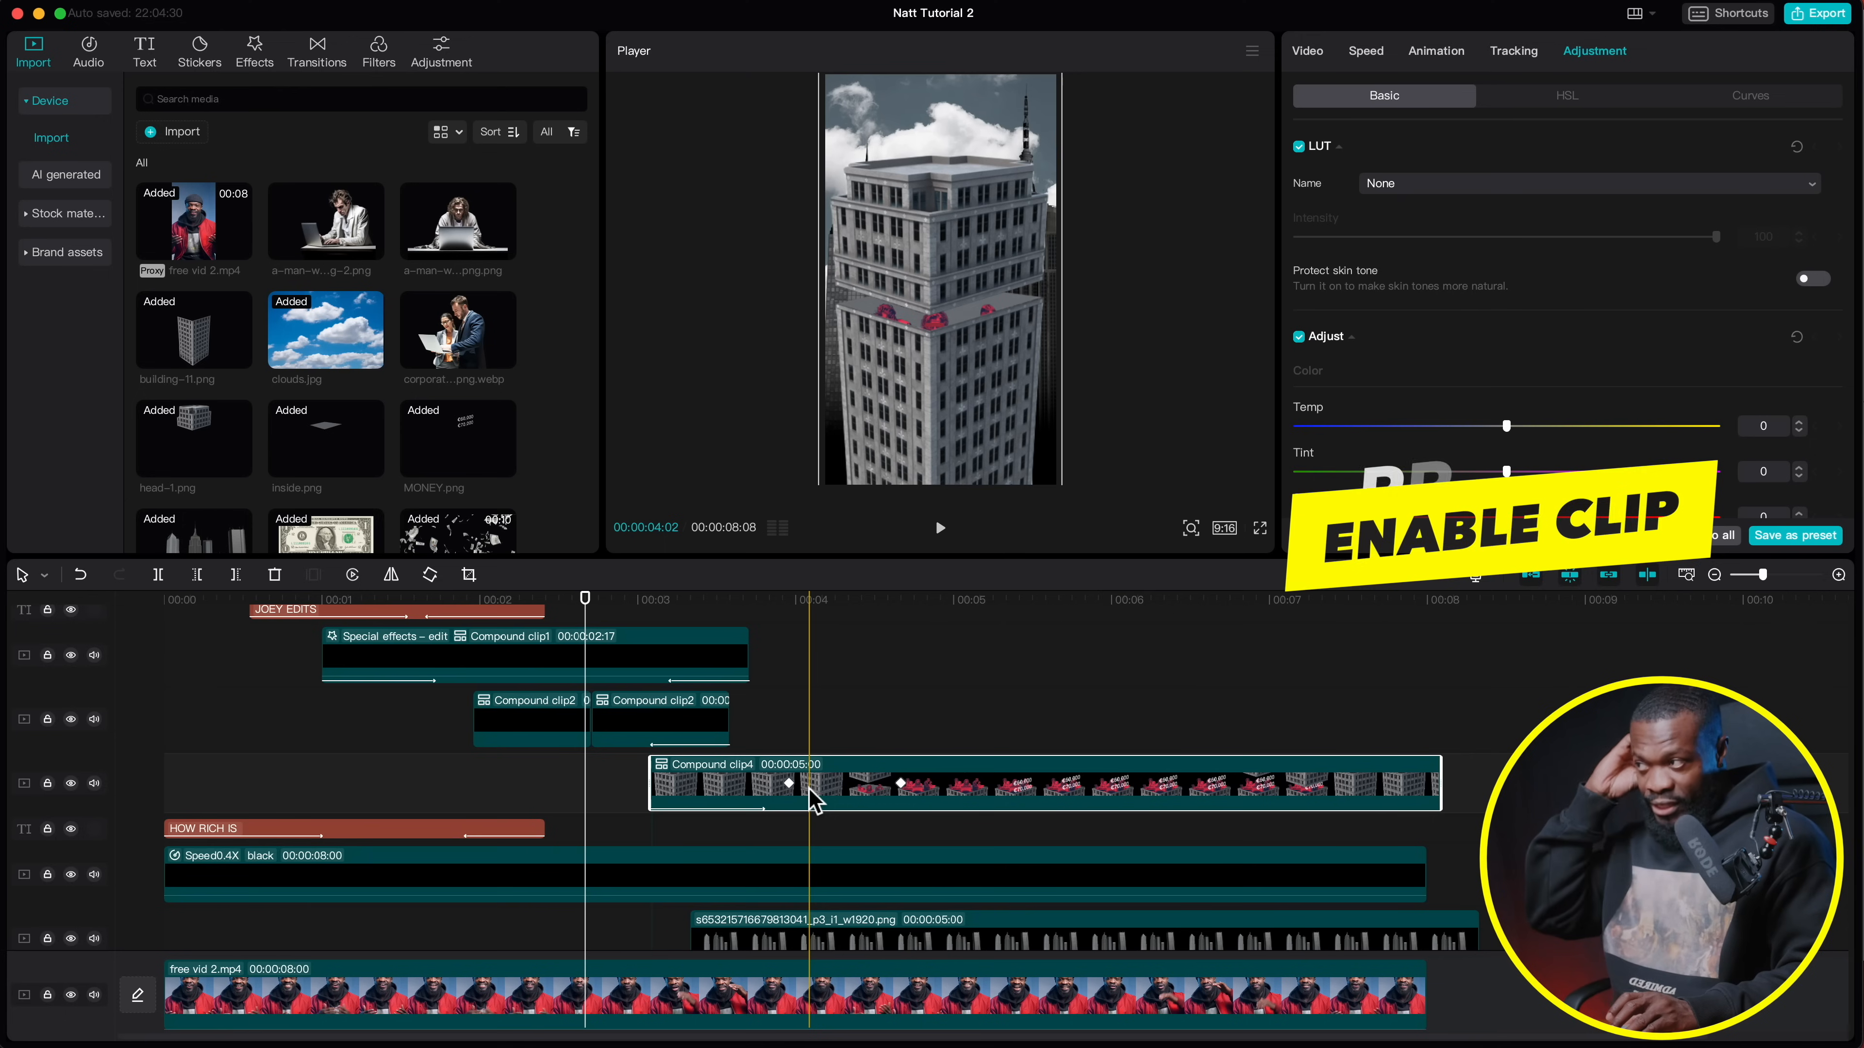
Add starting scale and position keyframes to the skyscraper image at 00:00:03:23, matching the building compound clip's first keyframe
{"action": "scroll", "coordinate": [778, 836], "scroll_direction": "down", "scroll_amount": 2}
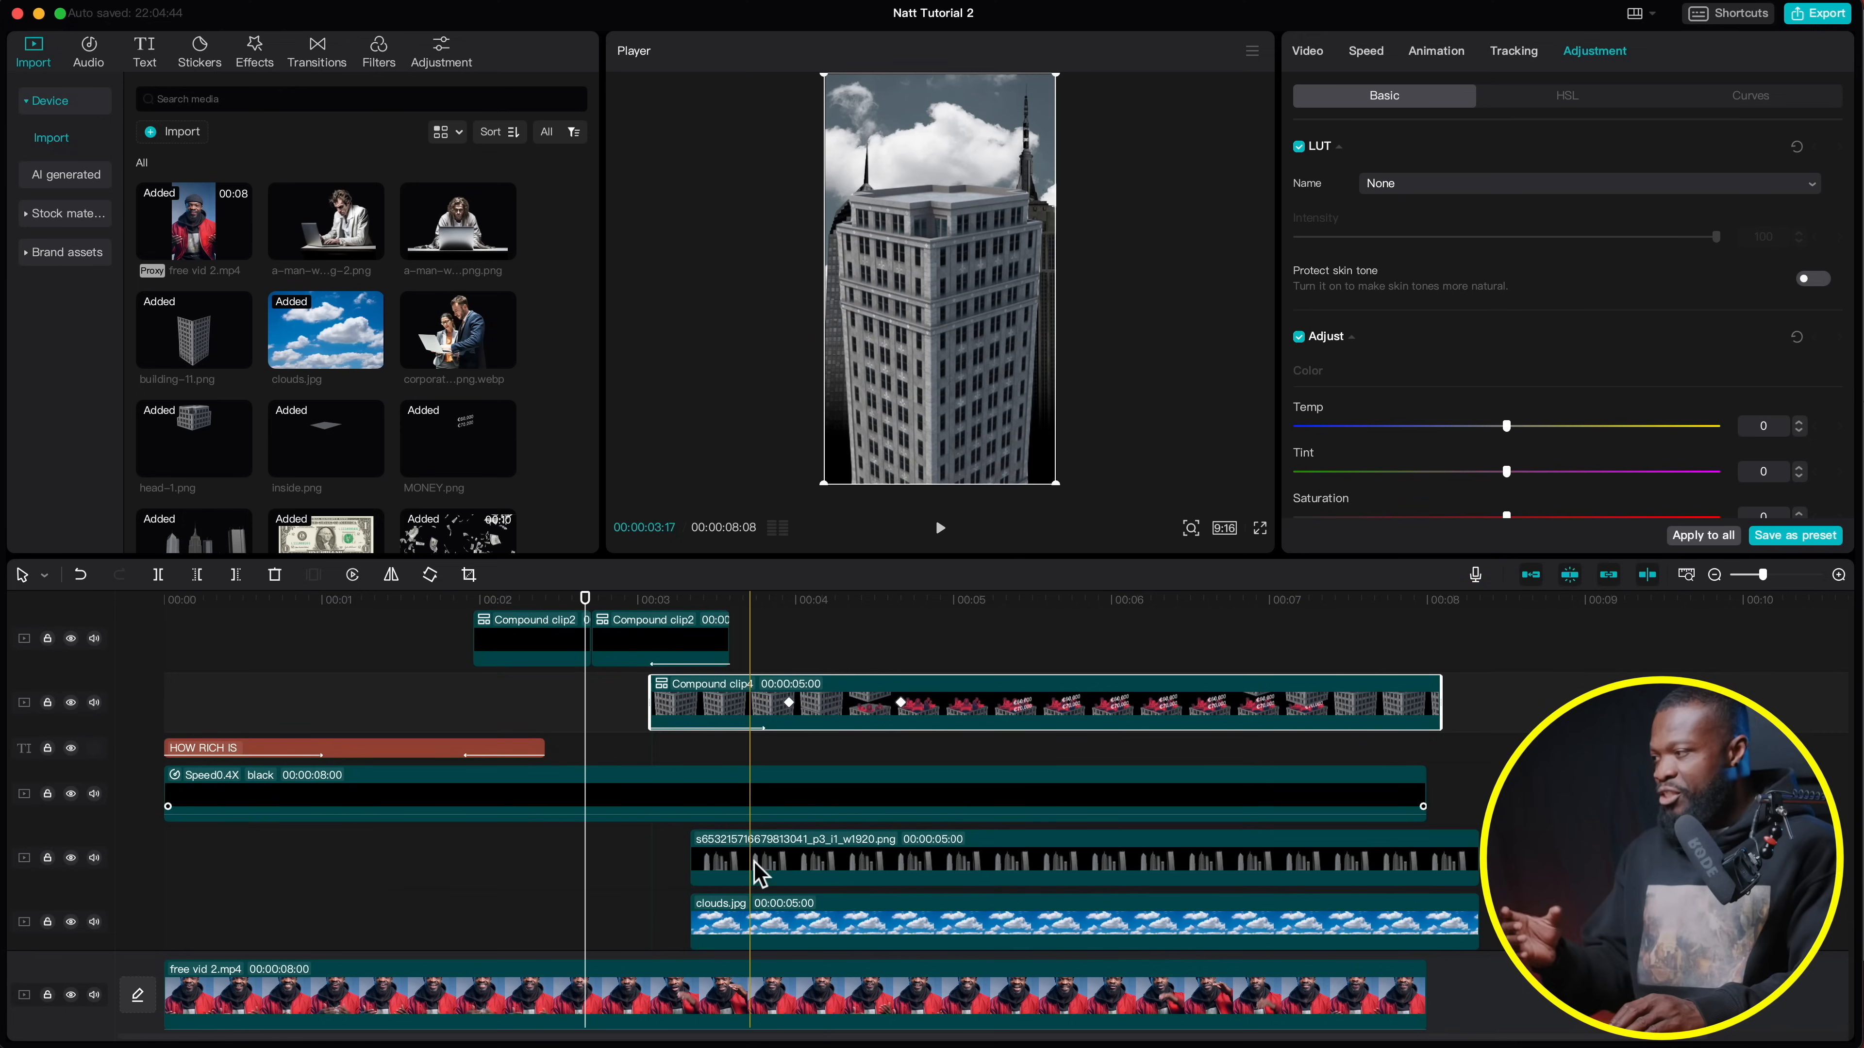
{"action": "left_click", "coordinate": [790, 602]}
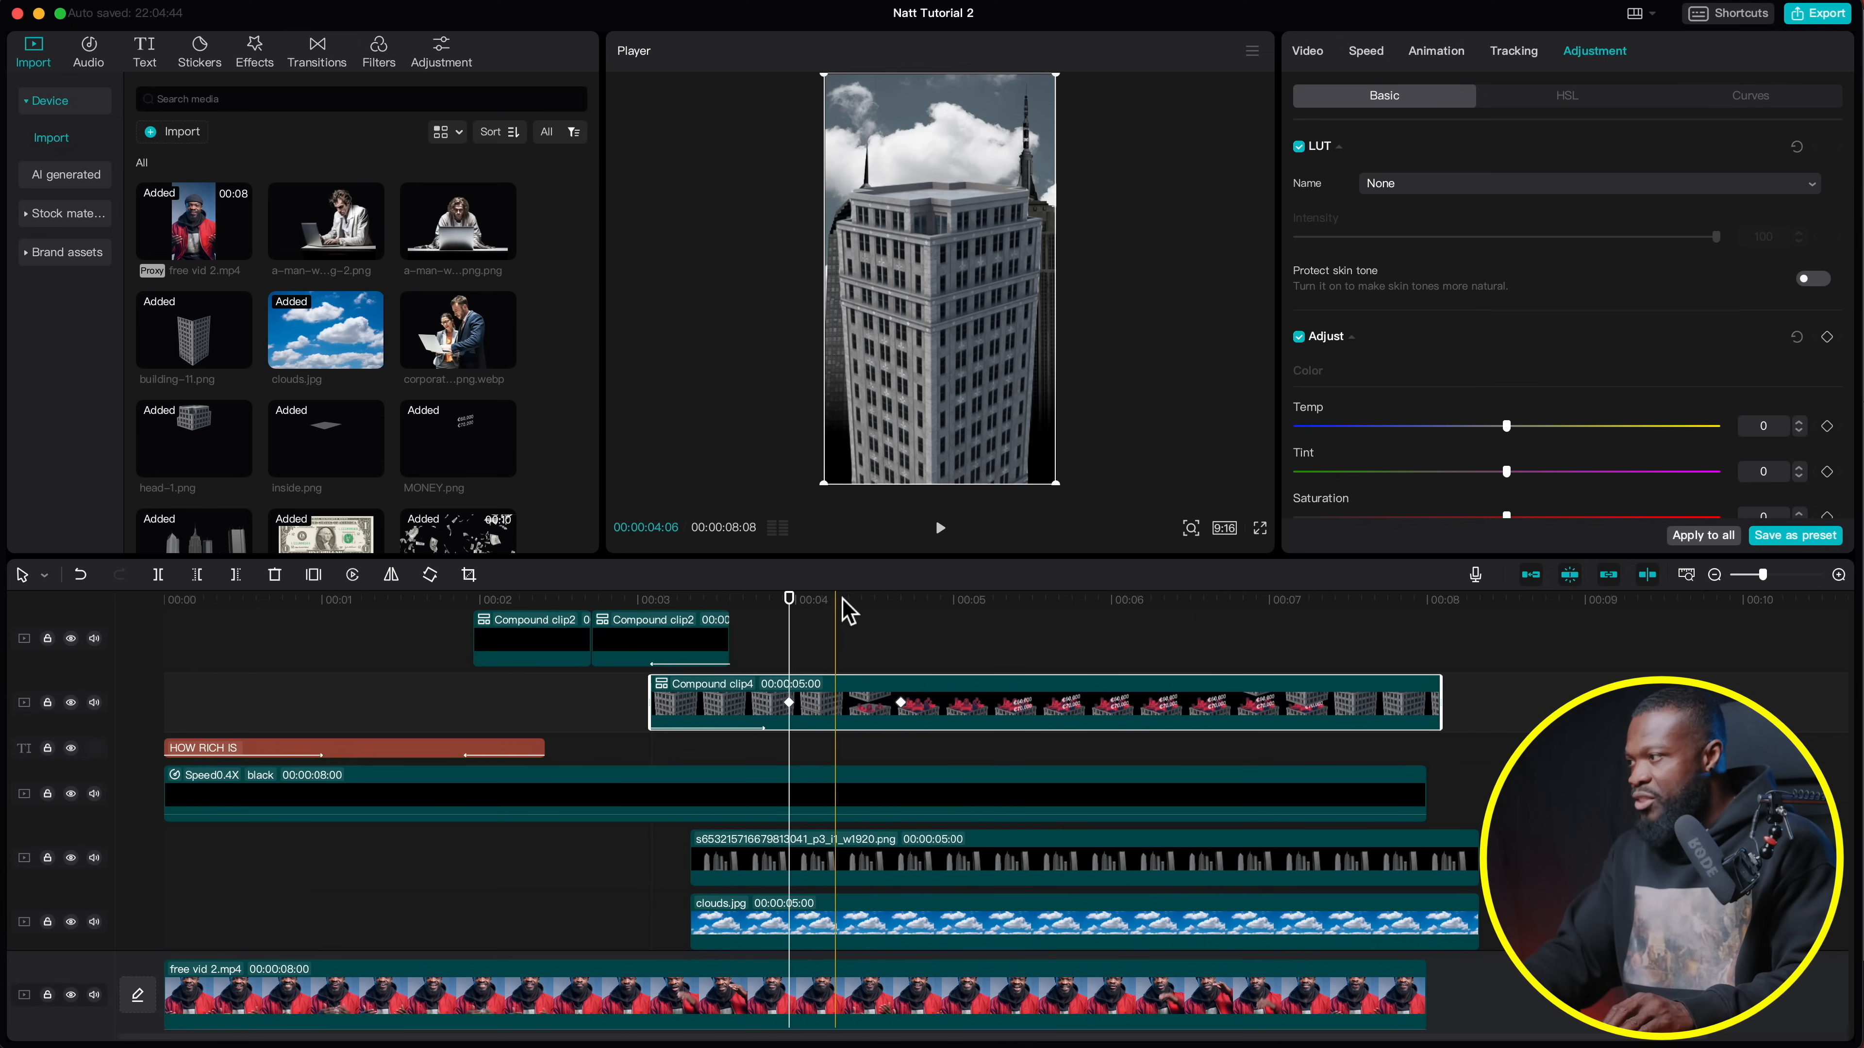
{"action": "left_click", "coordinate": [856, 603]}
{"action": "left_click", "coordinate": [792, 601]}
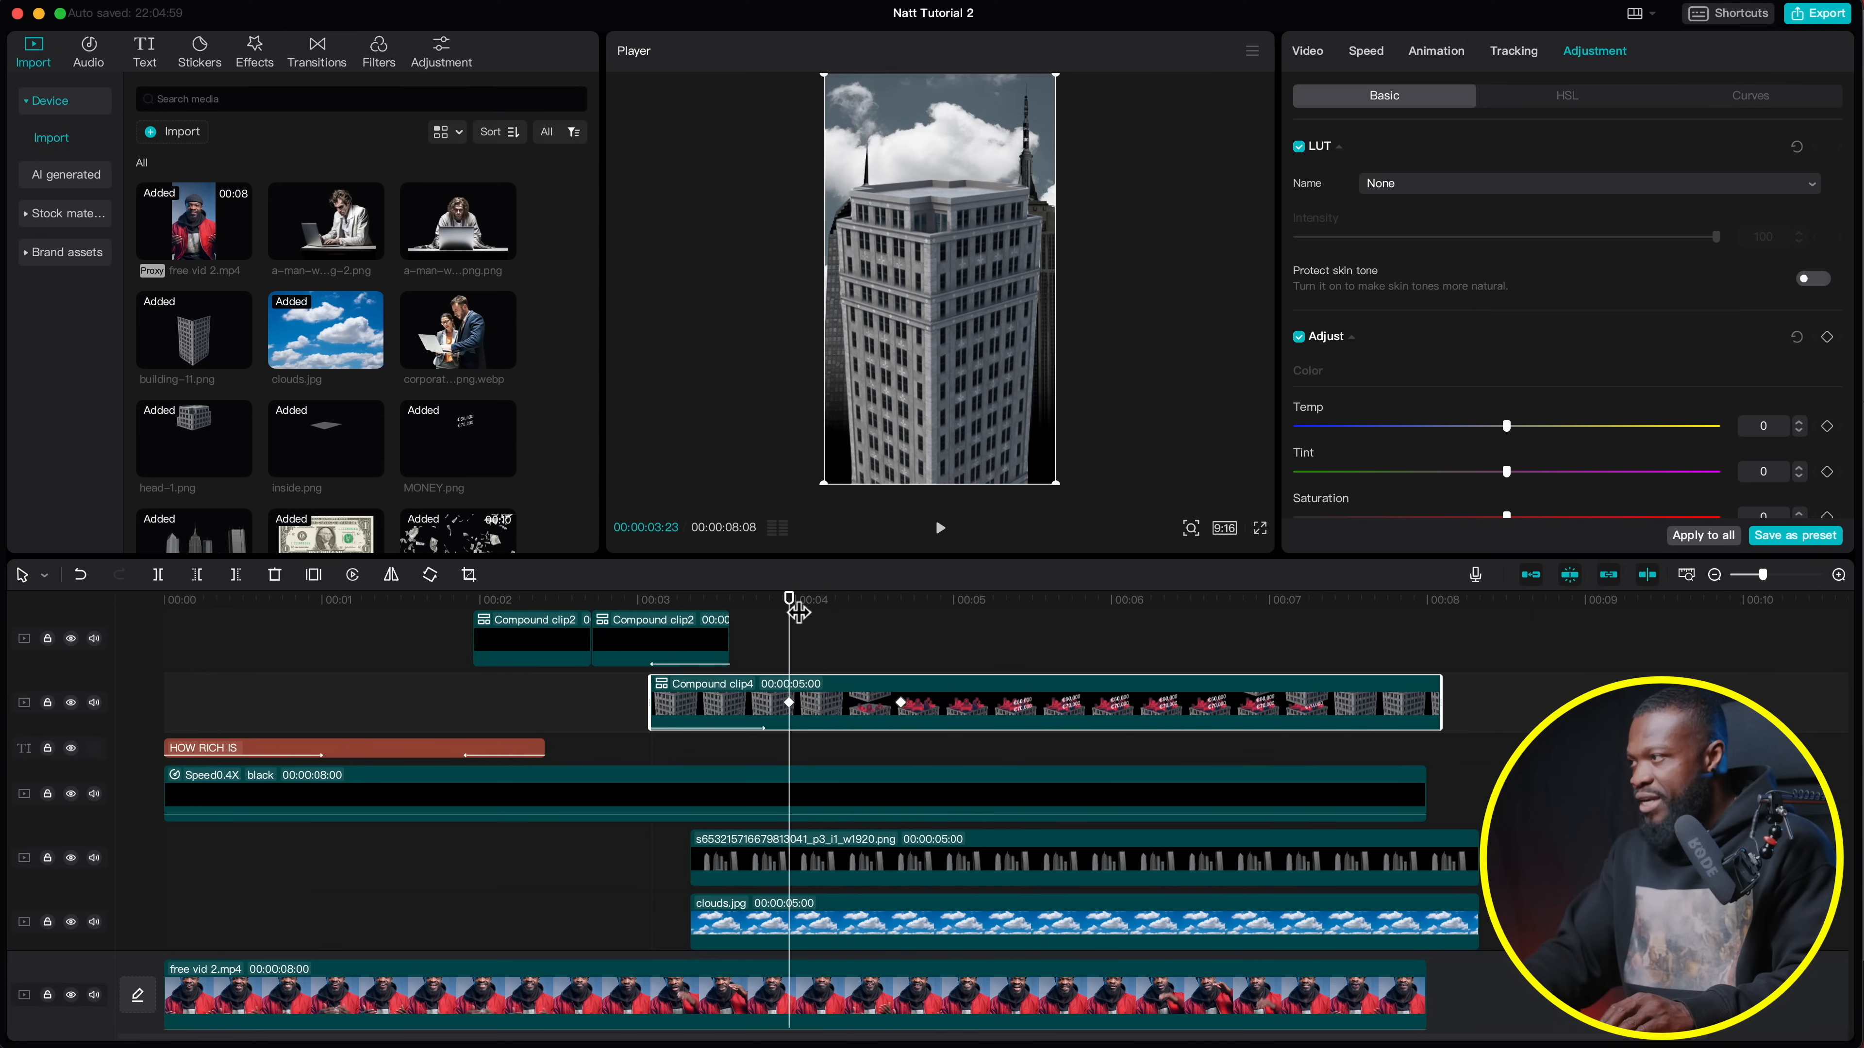
{"action": "scroll", "coordinate": [790, 826], "scroll_direction": "down", "scroll_amount": 2}
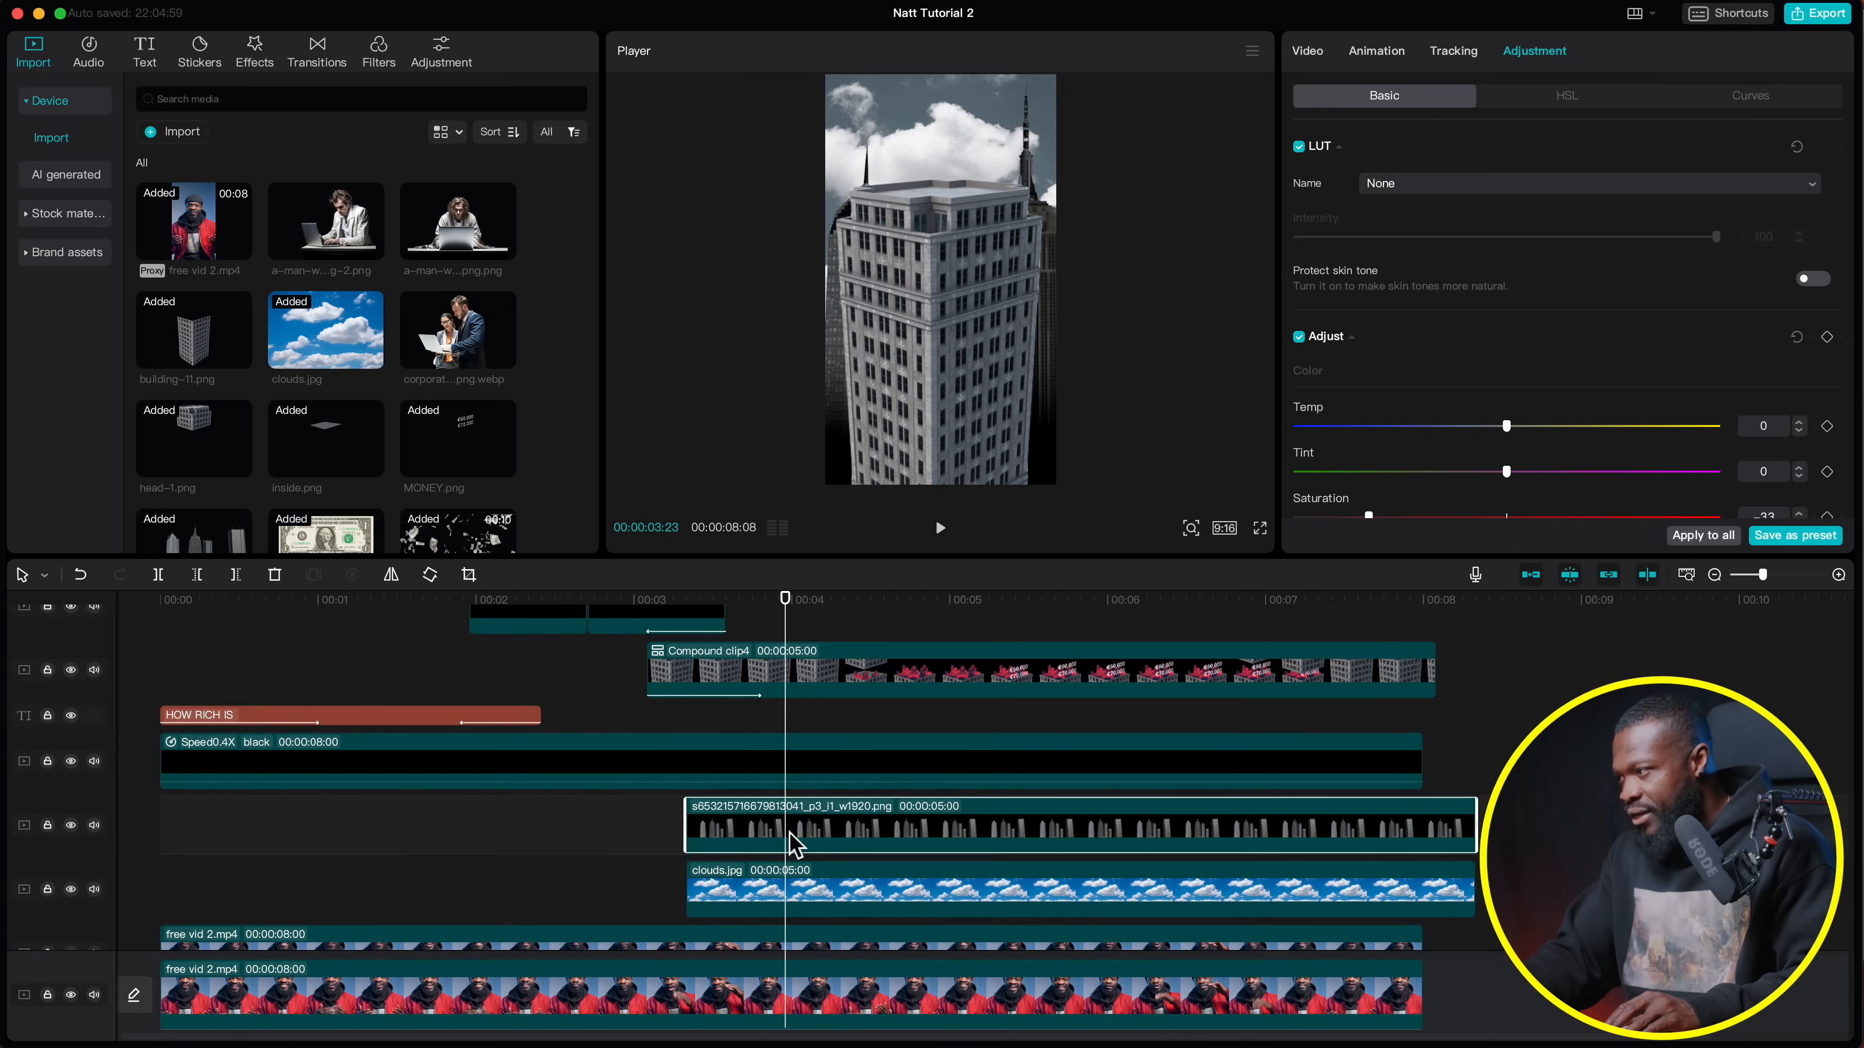
{"action": "left_click", "coordinate": [796, 843]}
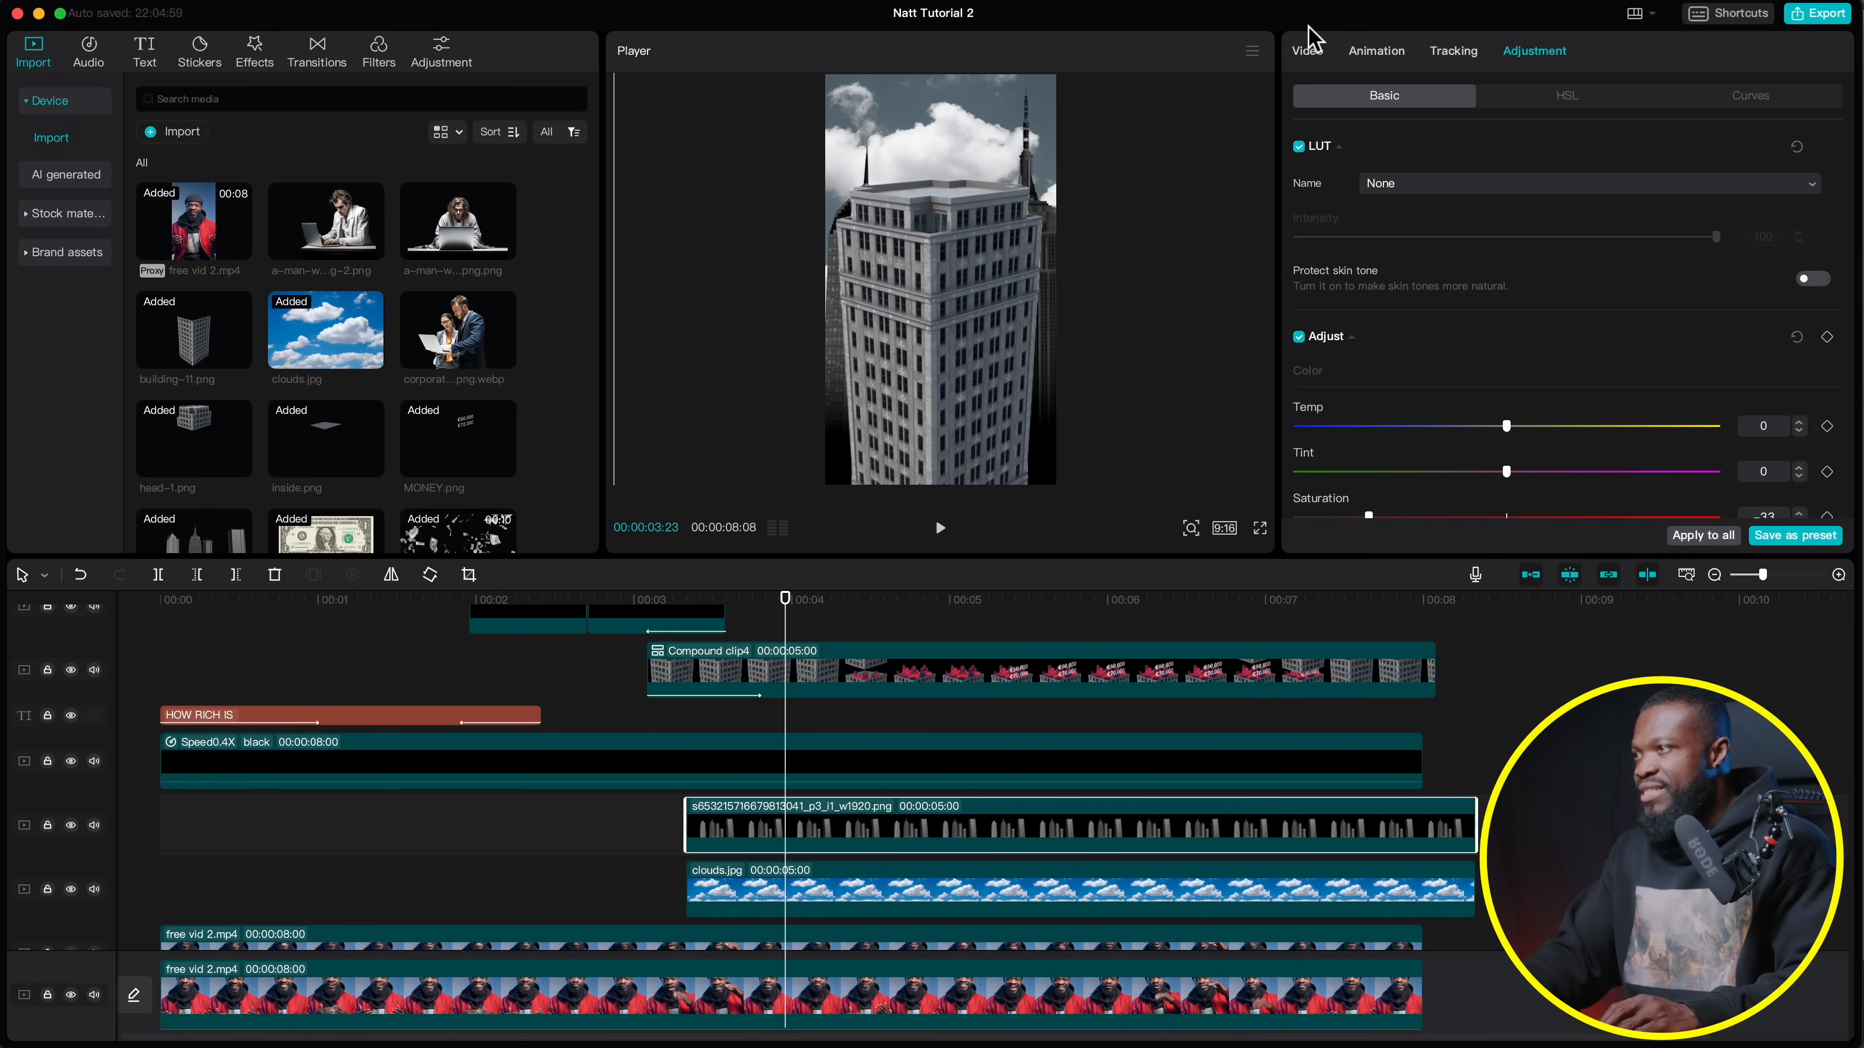
{"action": "left_click", "coordinate": [1309, 52]}
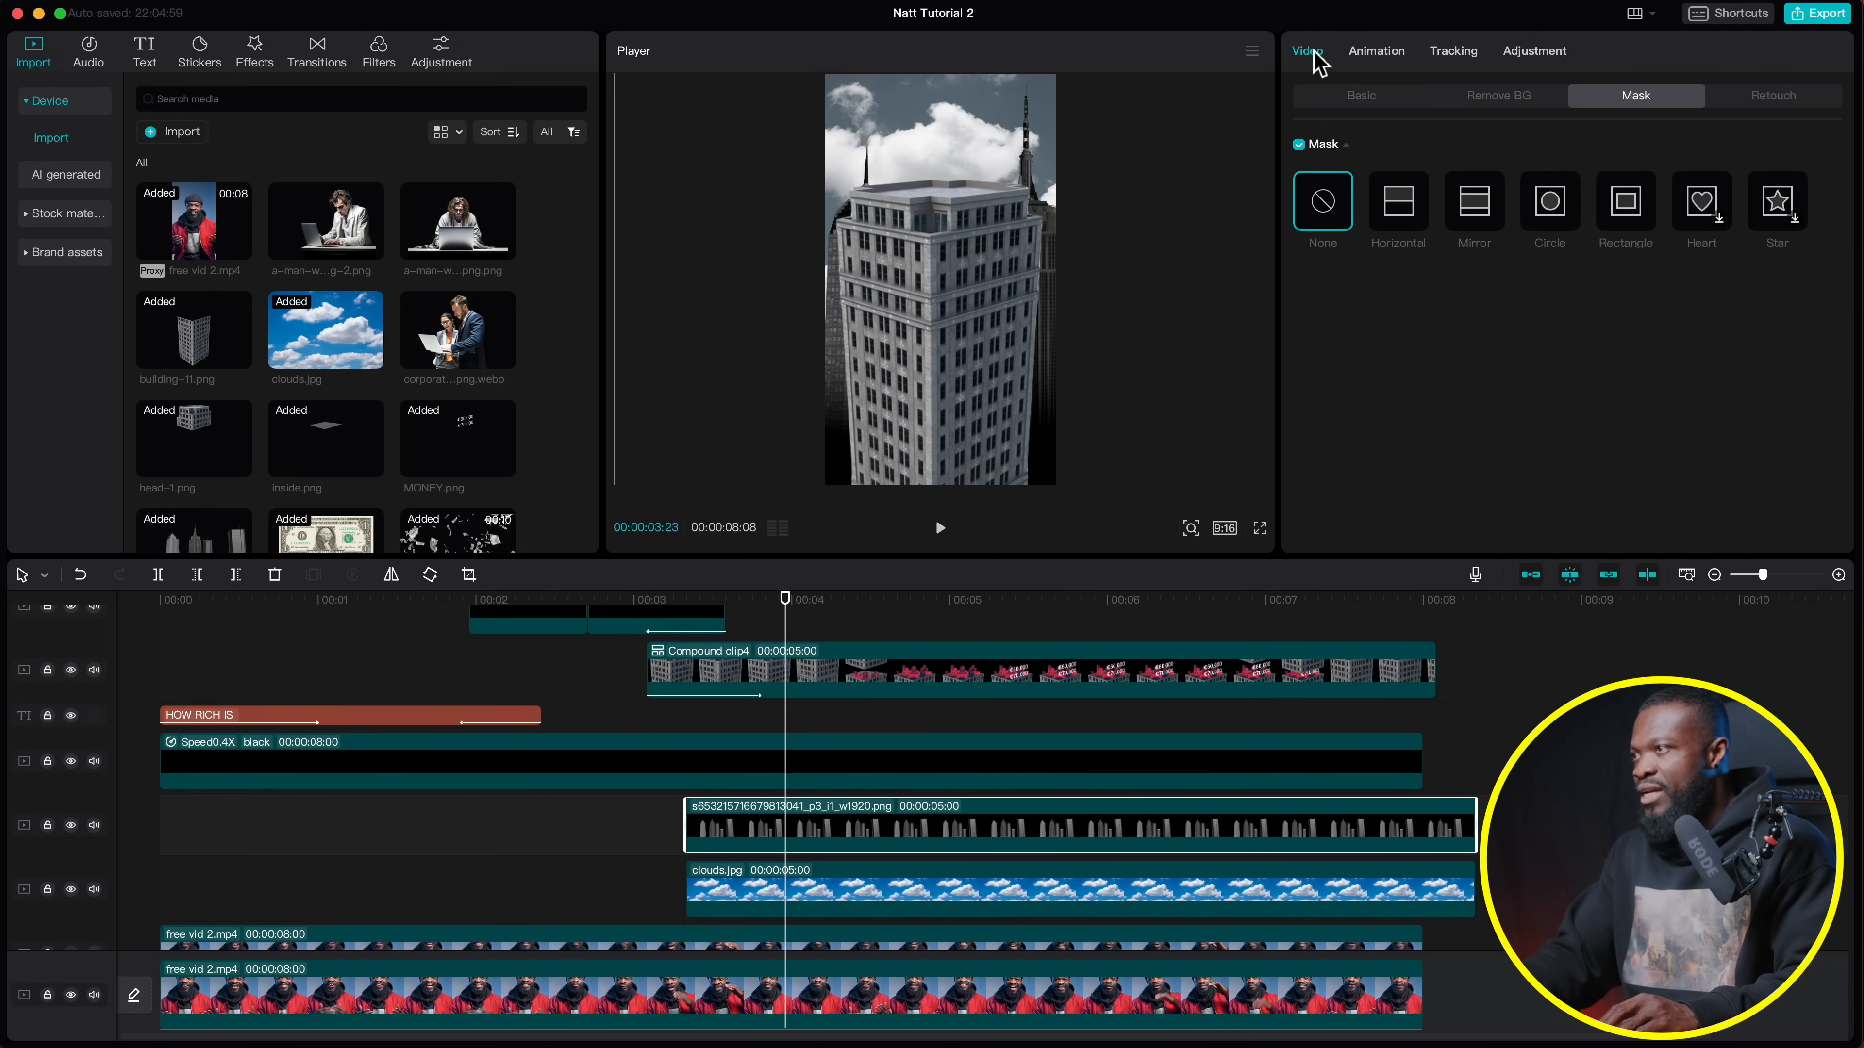
{"action": "left_click", "coordinate": [1347, 102]}
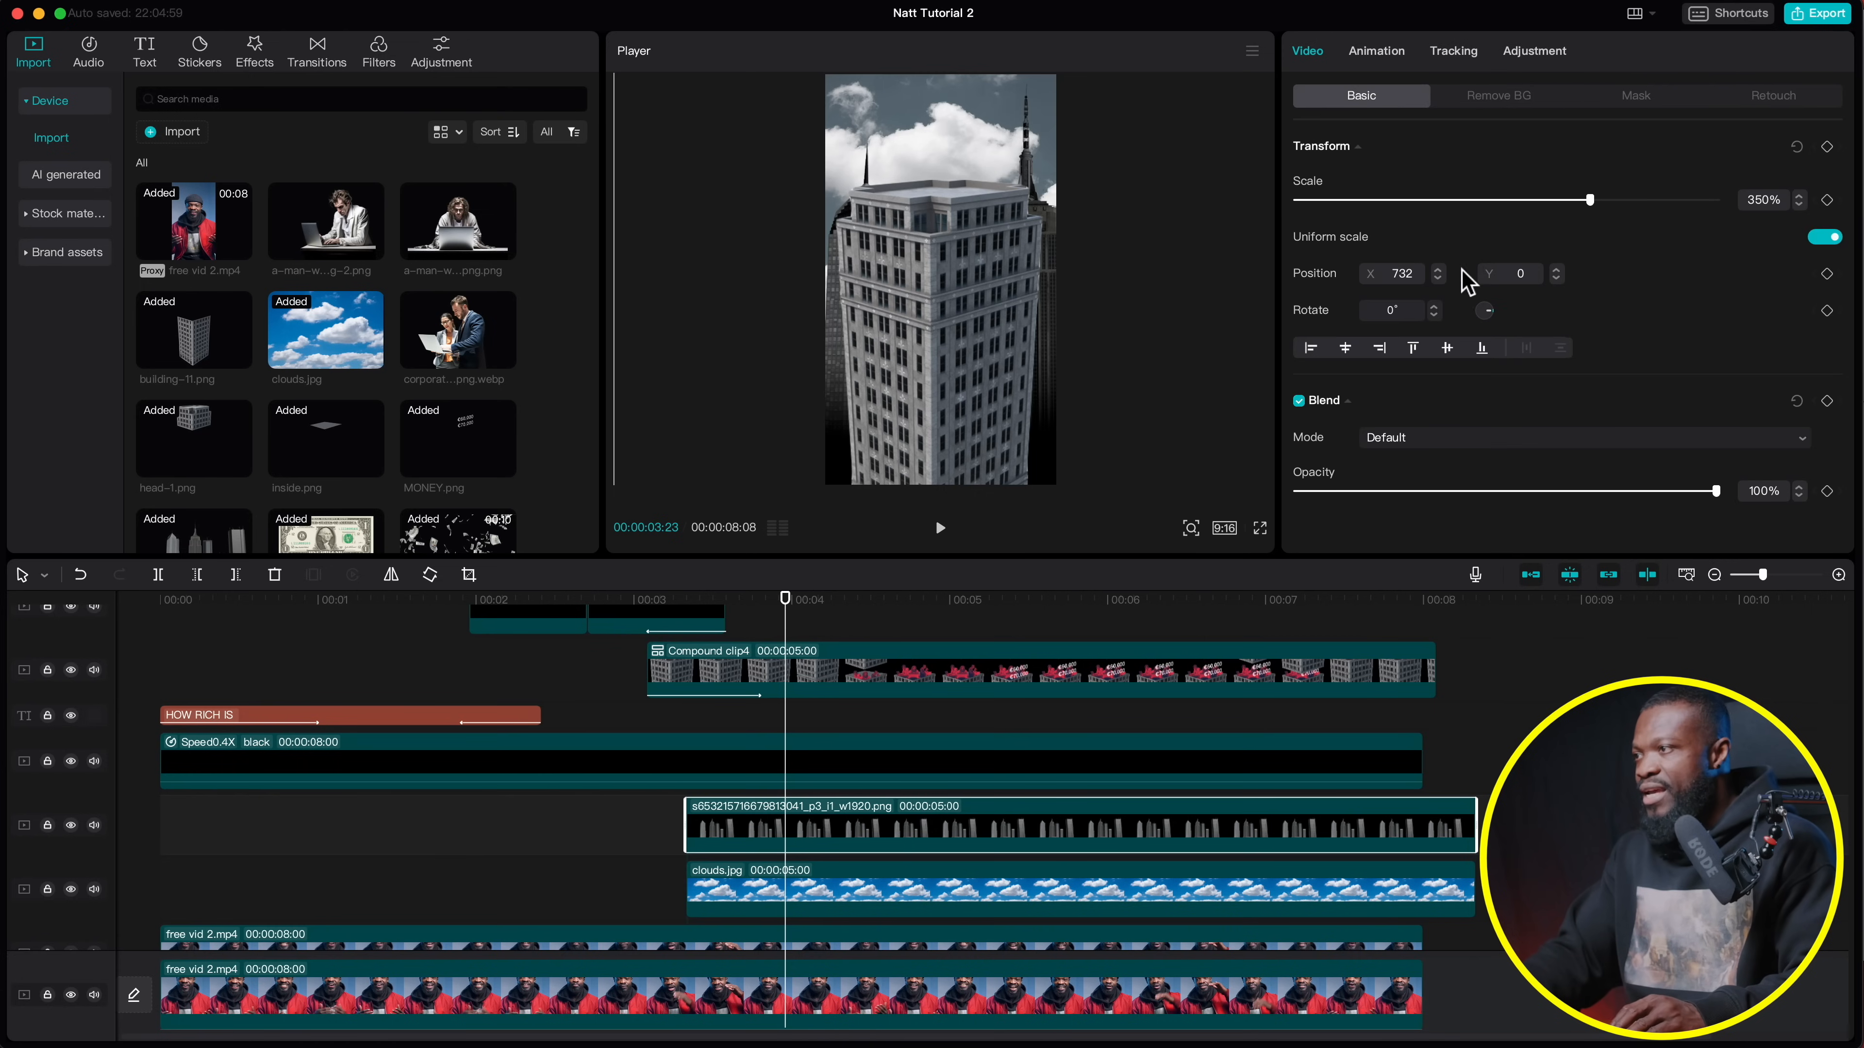
{"action": "left_click", "coordinate": [1827, 199]}
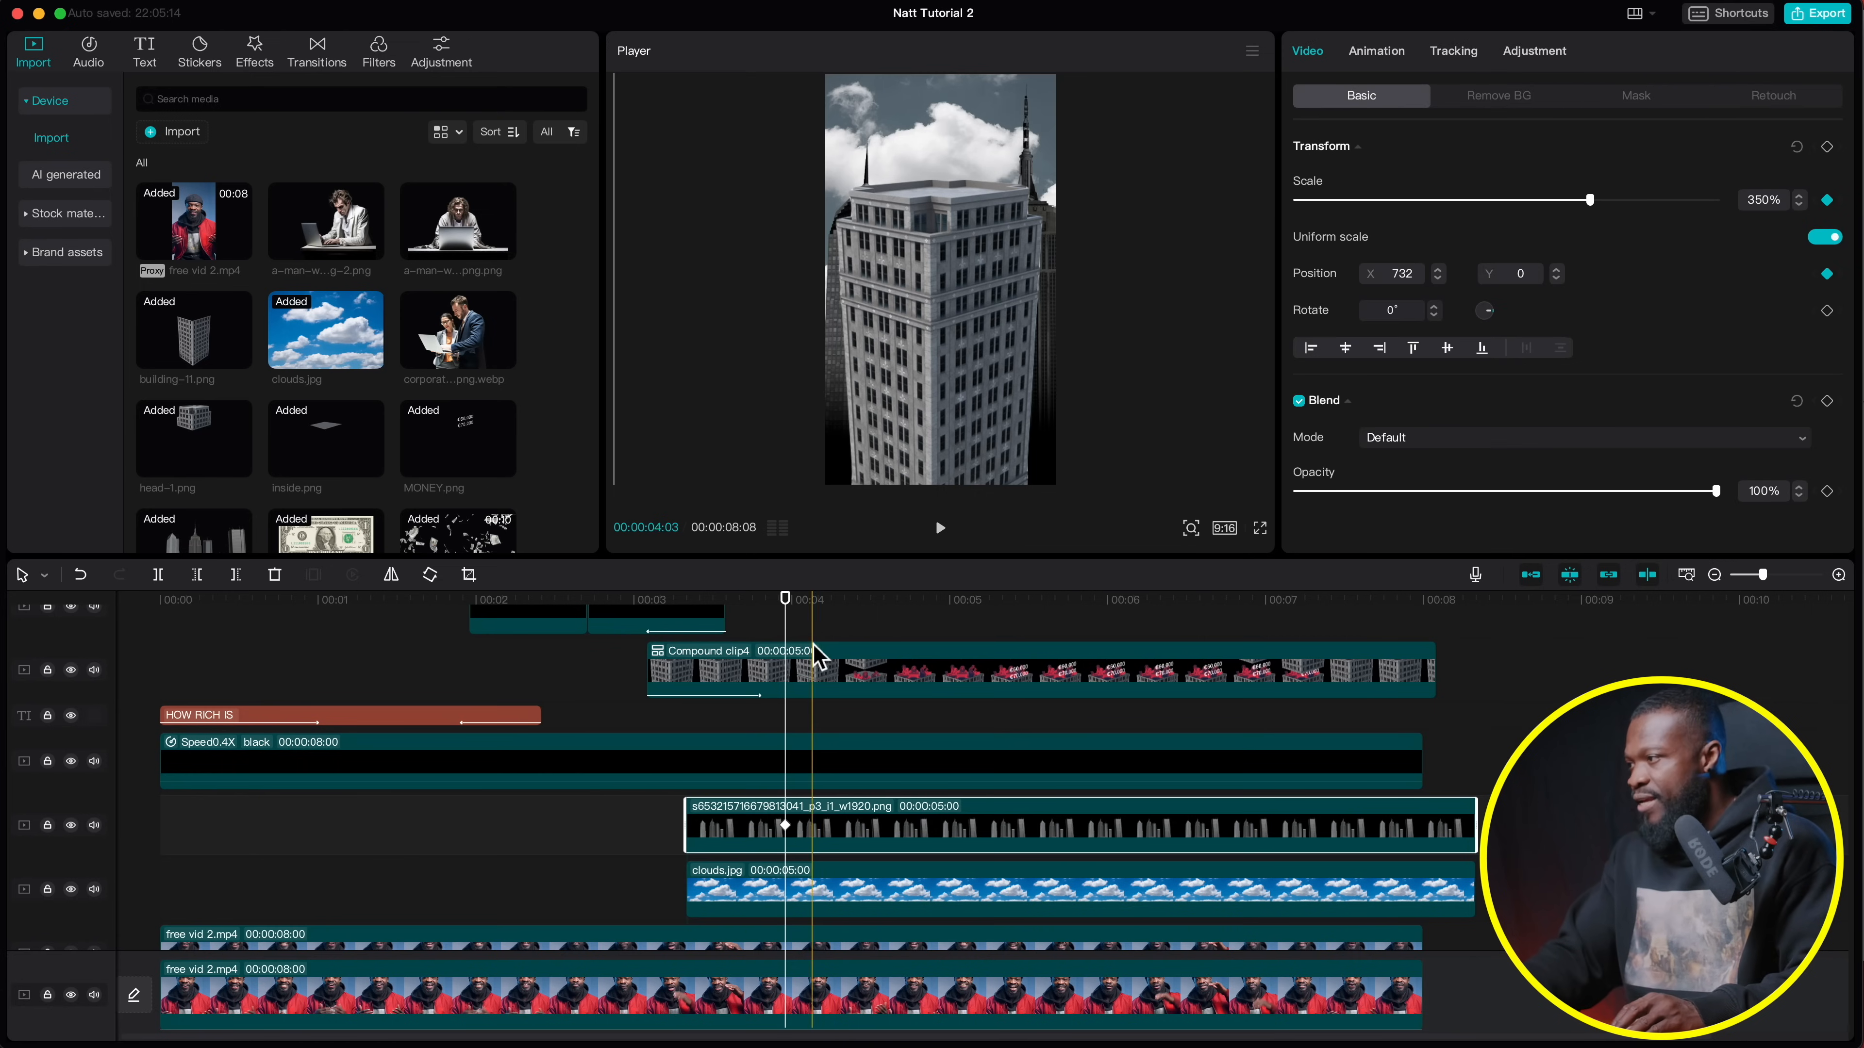
At the building clip's second keyframe, 00:00:04:16, keyframe the skyscraper image lower at about X 741, Y -524
{"action": "left_click", "coordinate": [815, 669]}
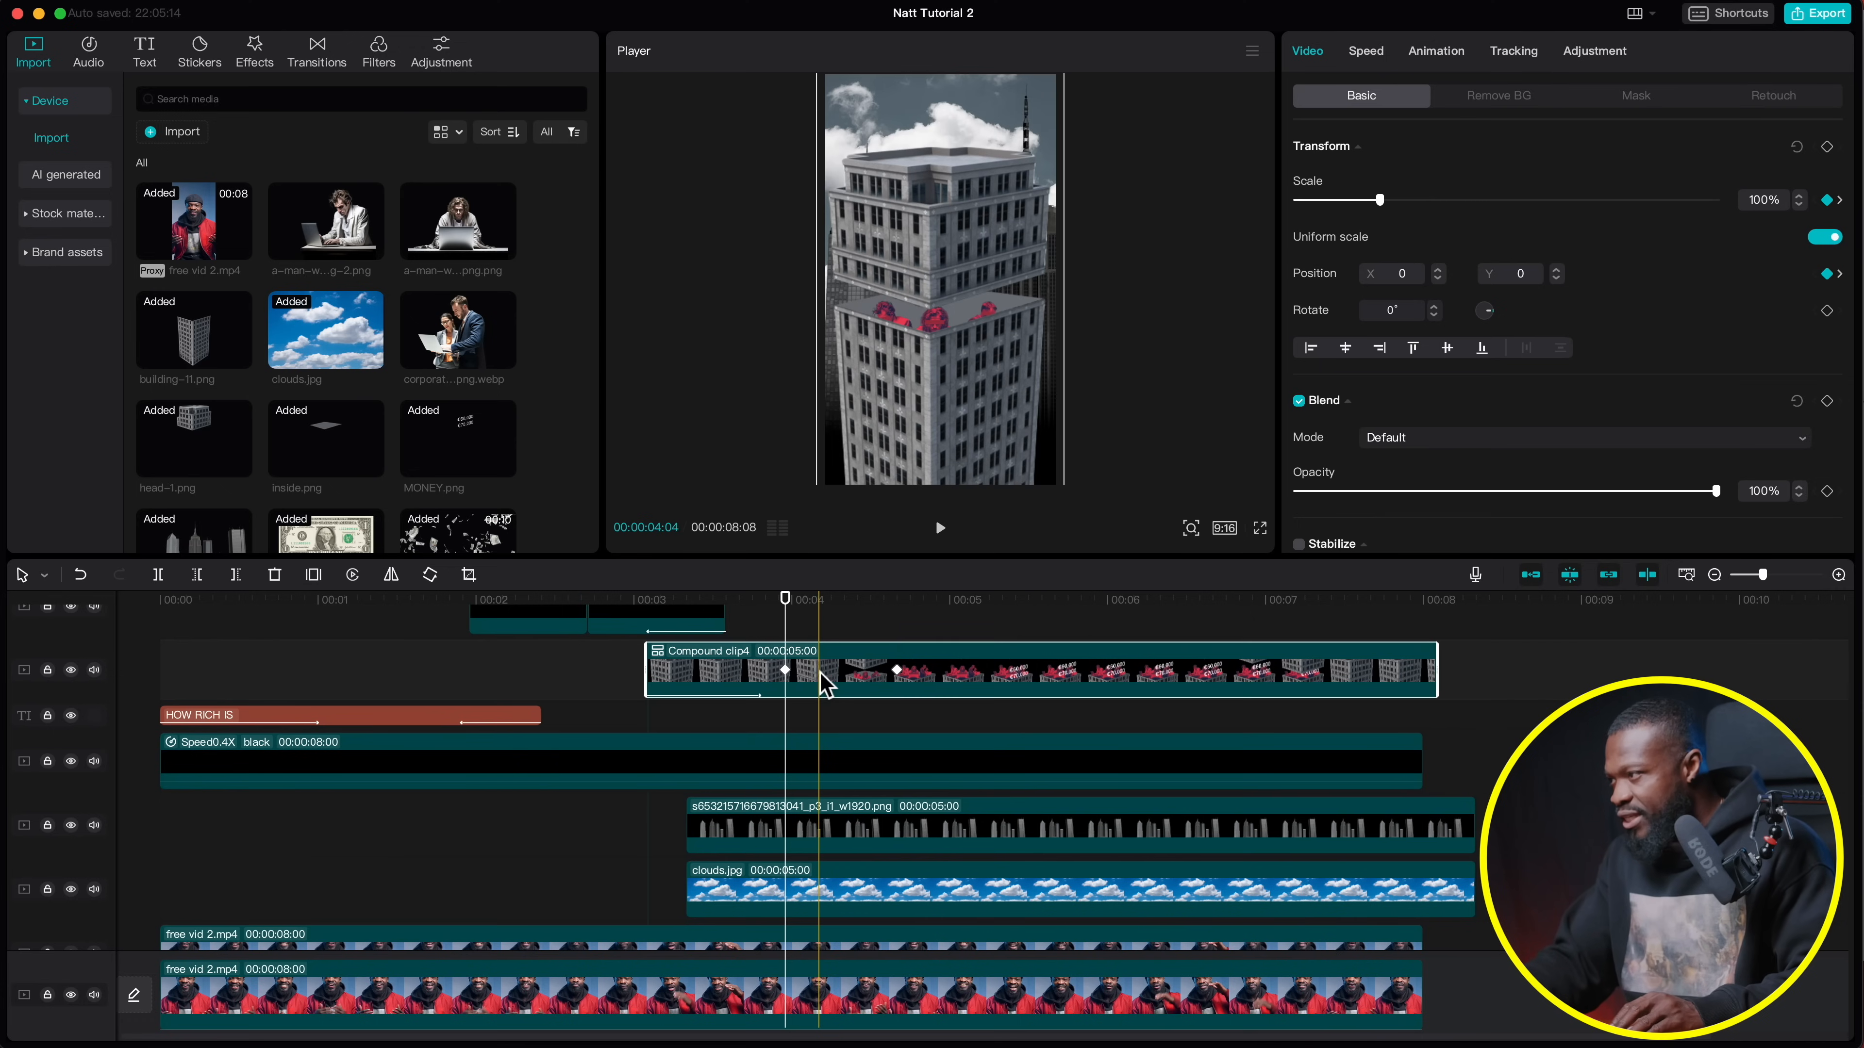
{"action": "left_click", "coordinate": [903, 609]}
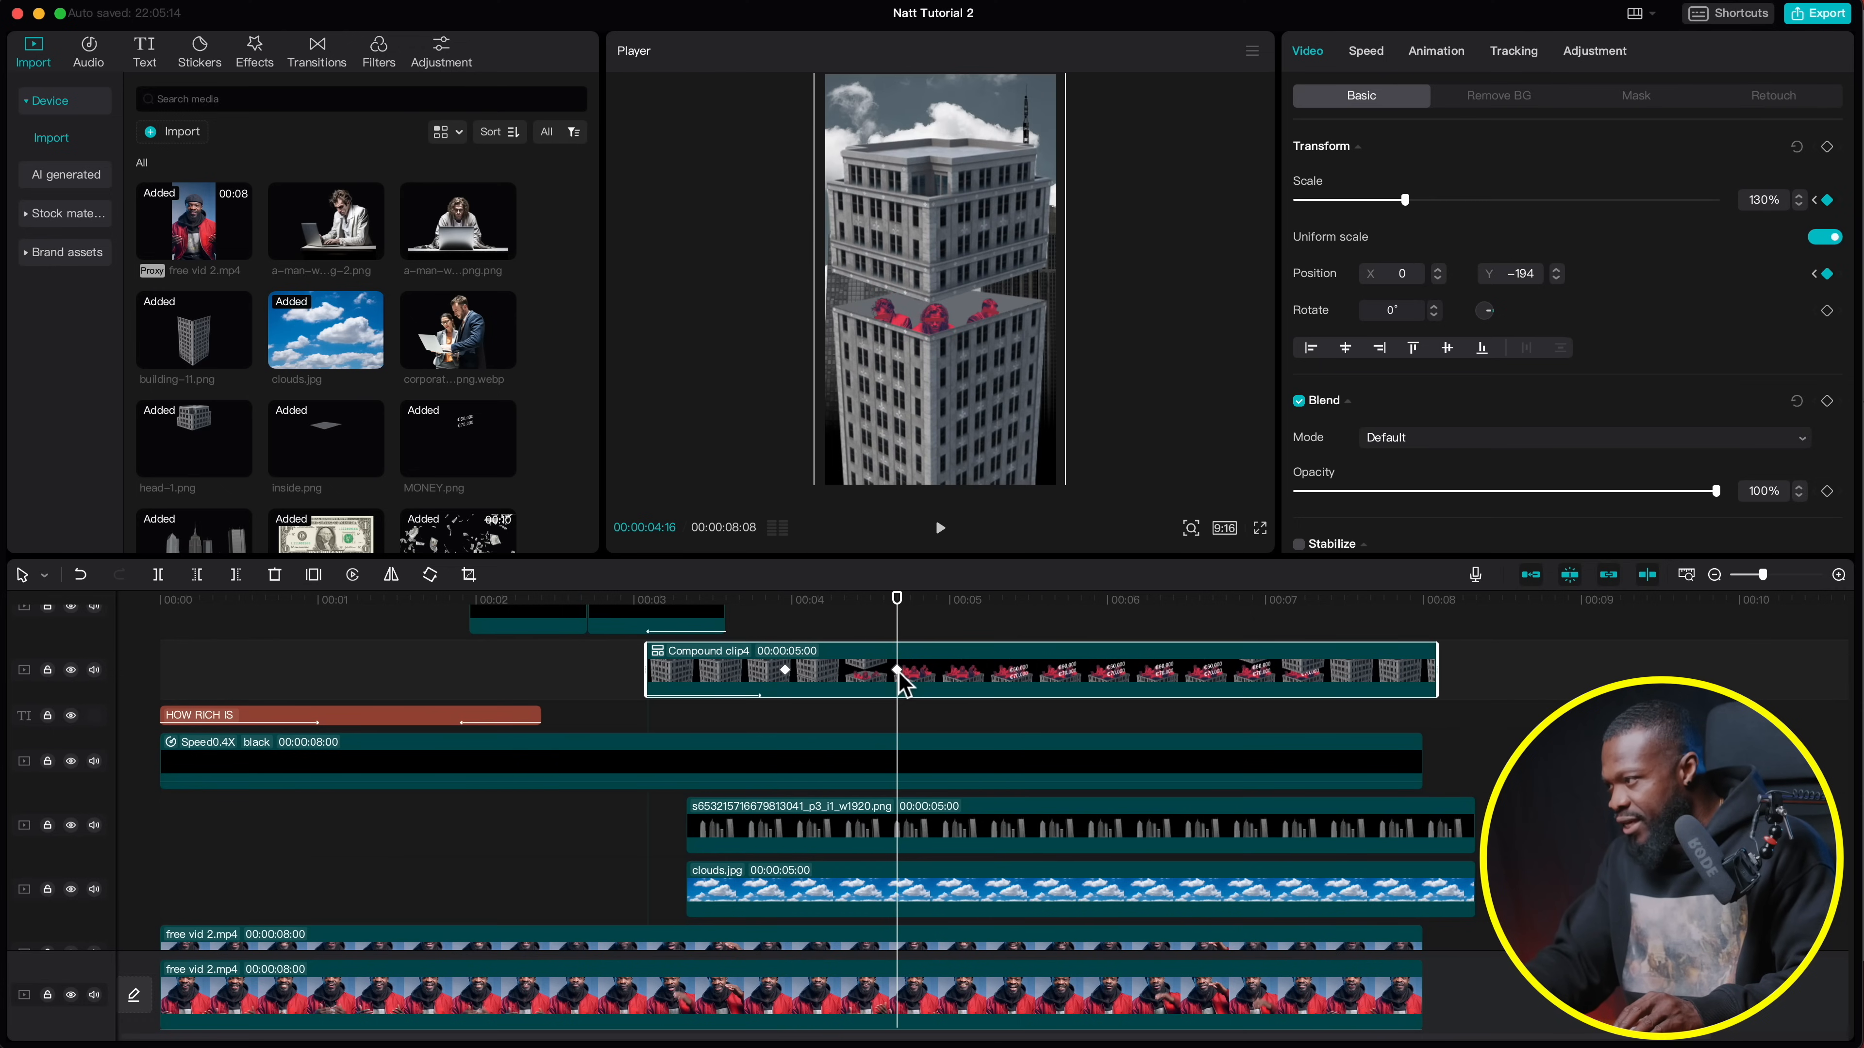
{"action": "left_click", "coordinate": [899, 837]}
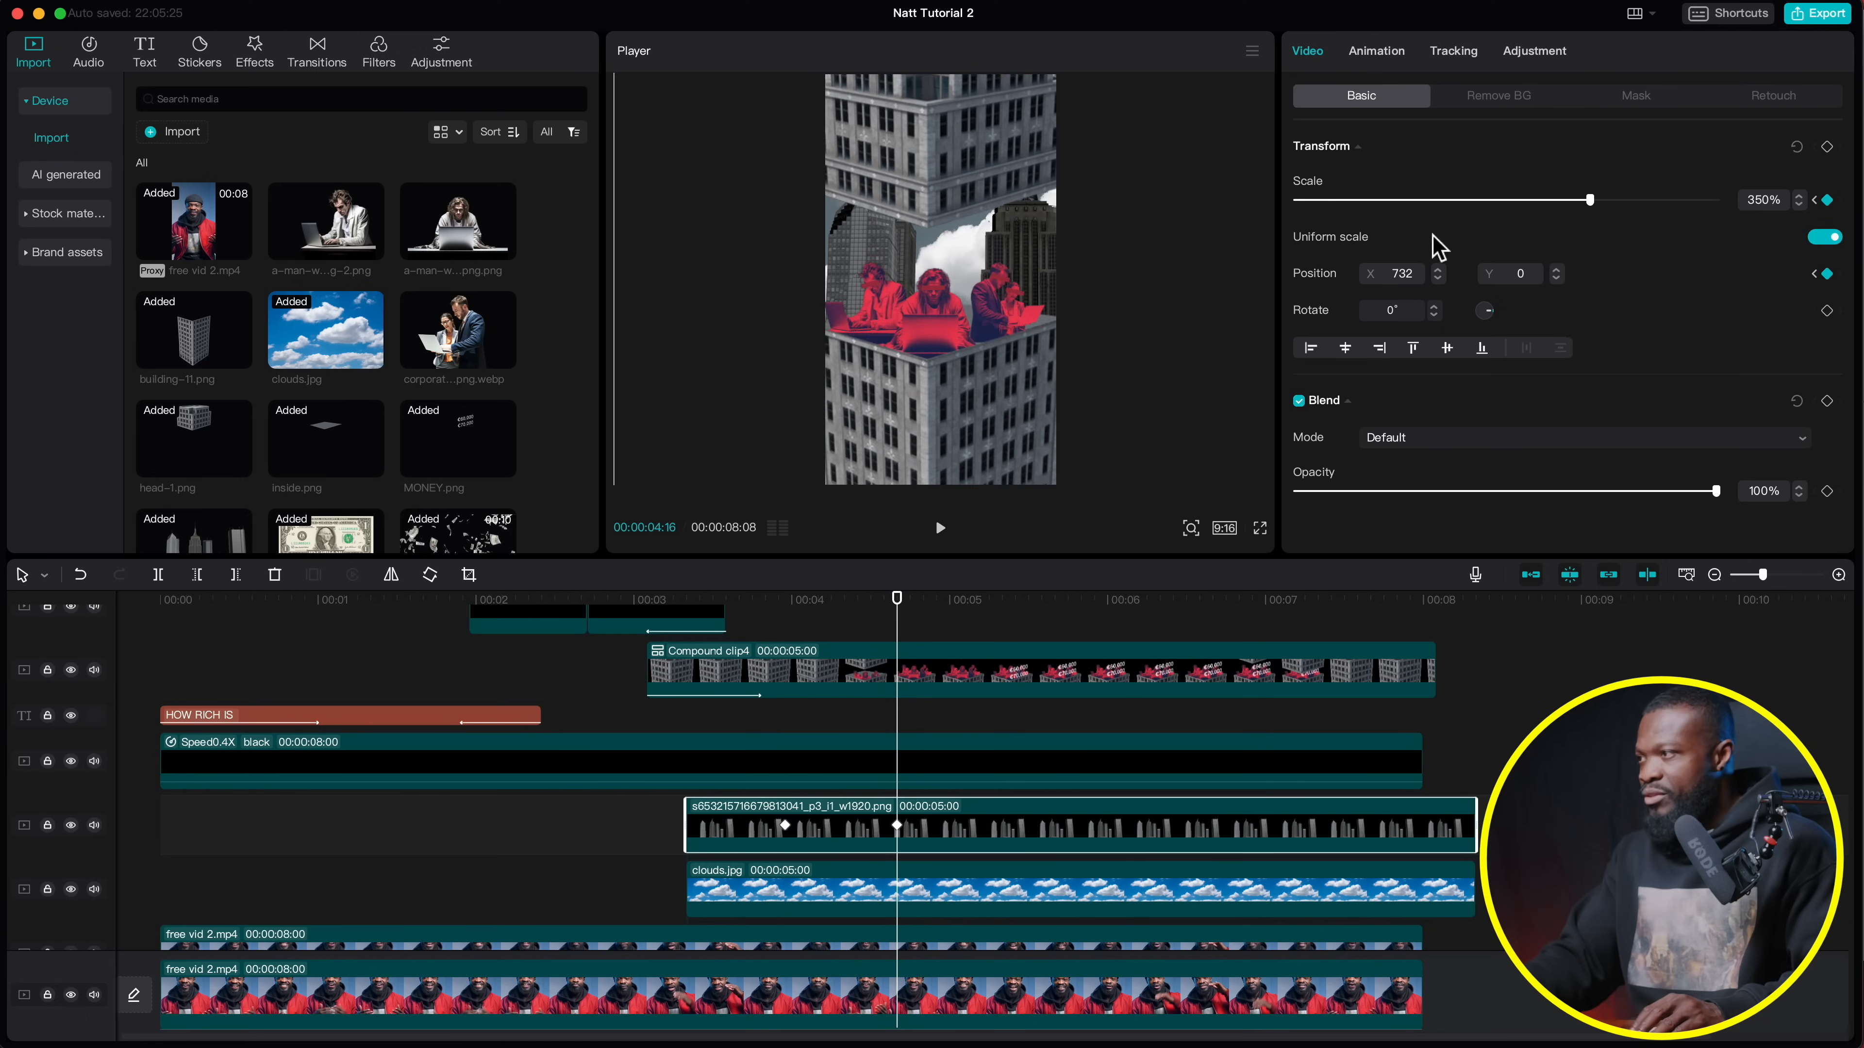
{"action": "left_click_drag", "start_coordinate": [945, 279], "coordinate": [948, 363]}
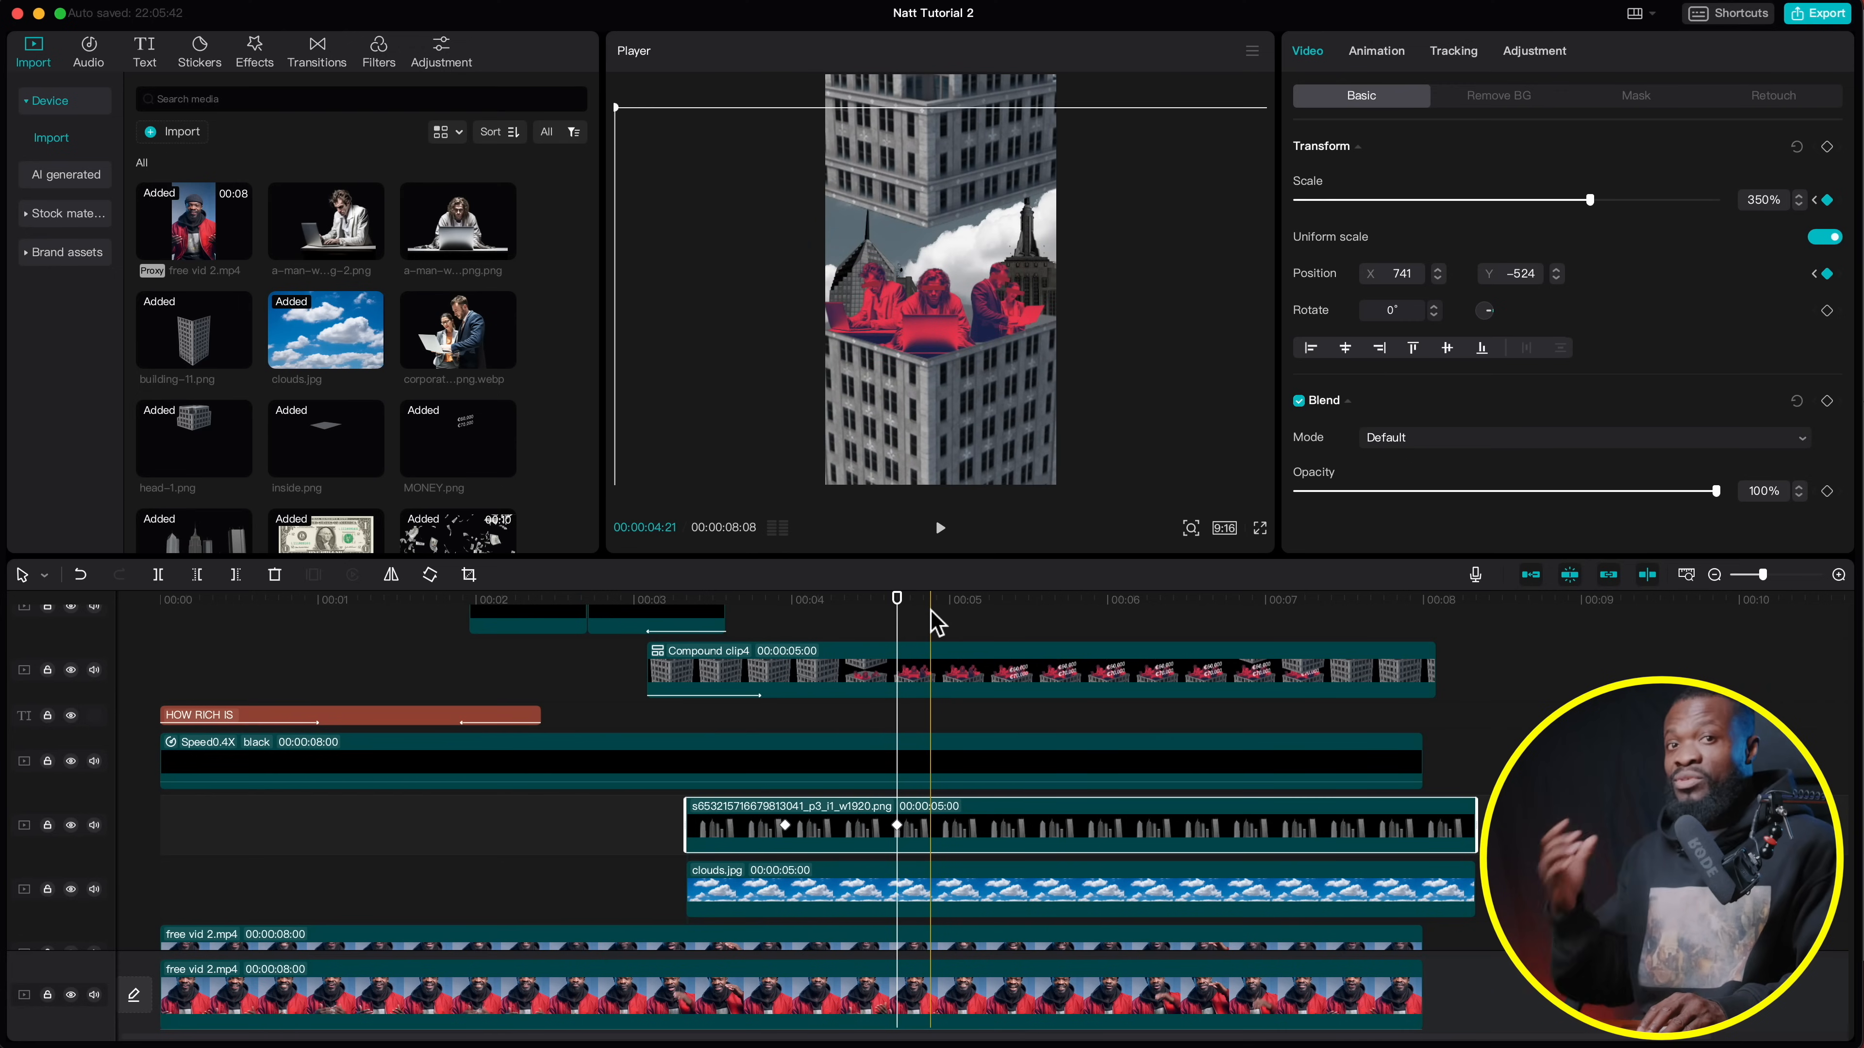
Play back the building opening from about 00:00:04 to check the skyscrapers' downward movement
{"action": "left_click", "coordinate": [803, 615]}
{"action": "key", "text": "space"}
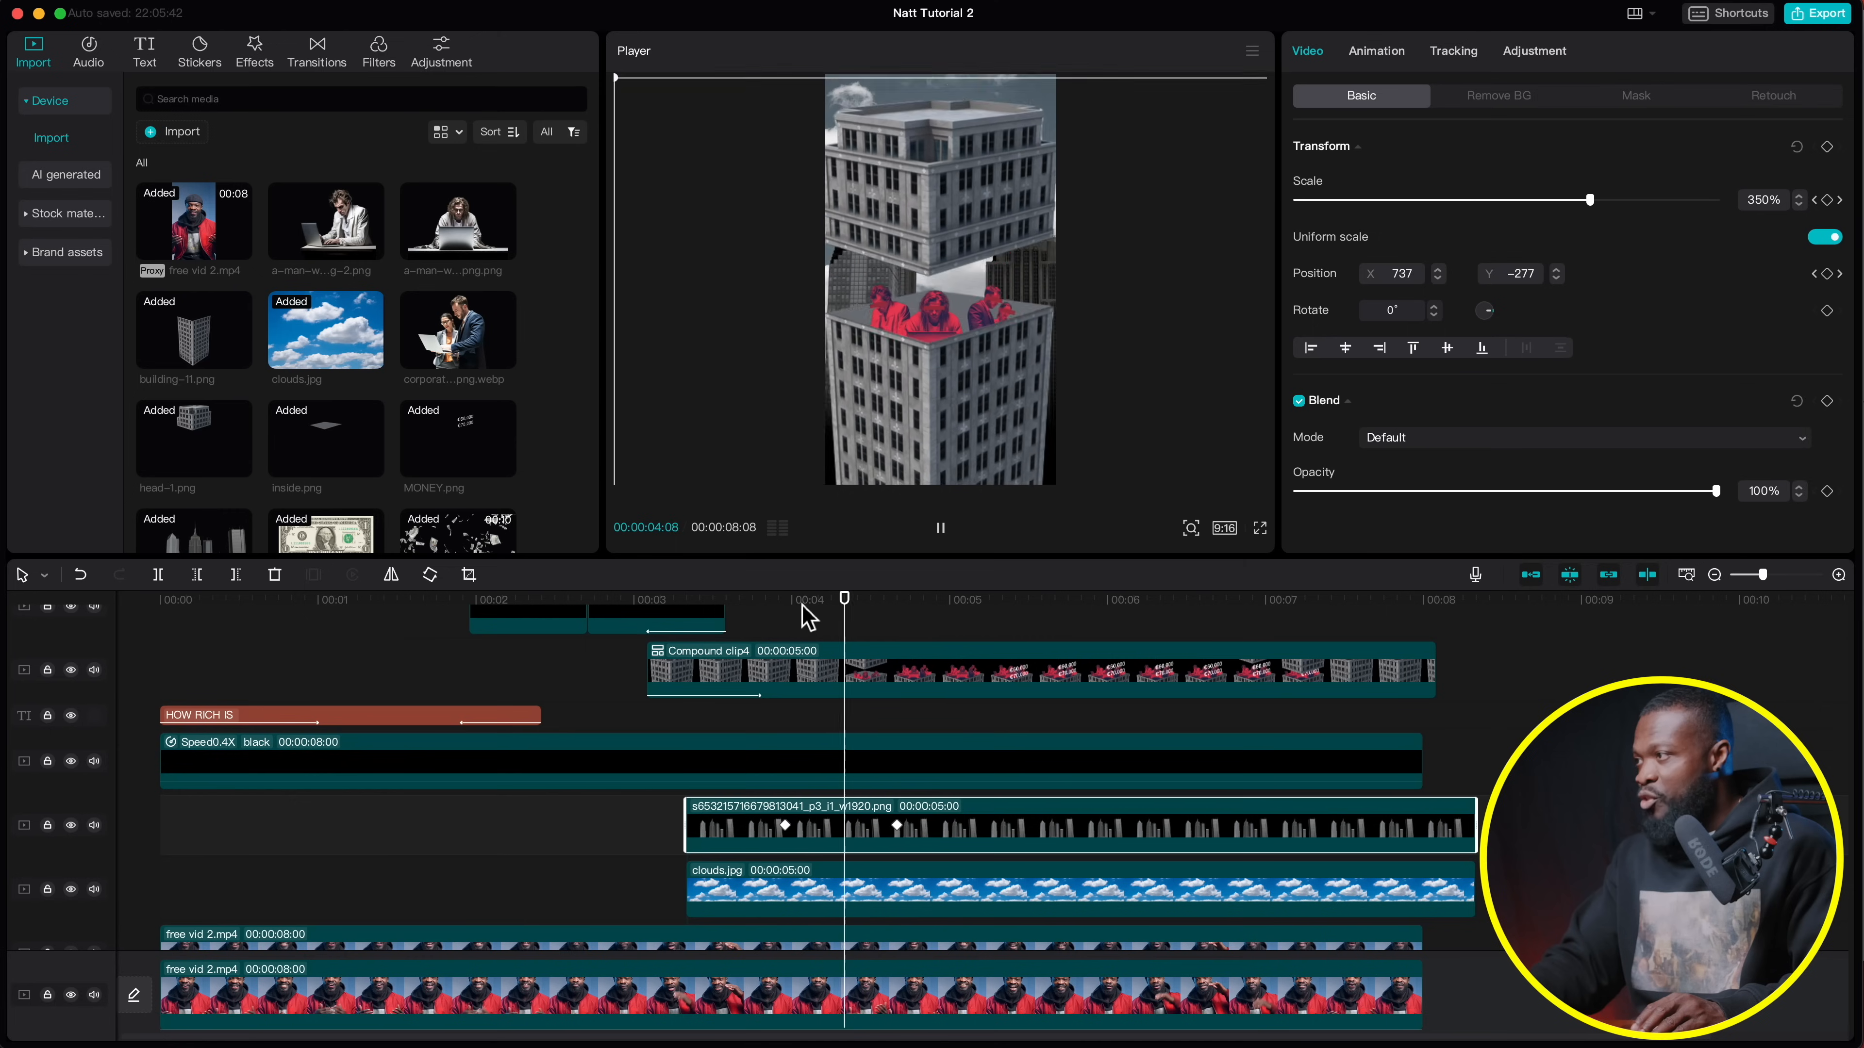
{"action": "key", "text": "space"}
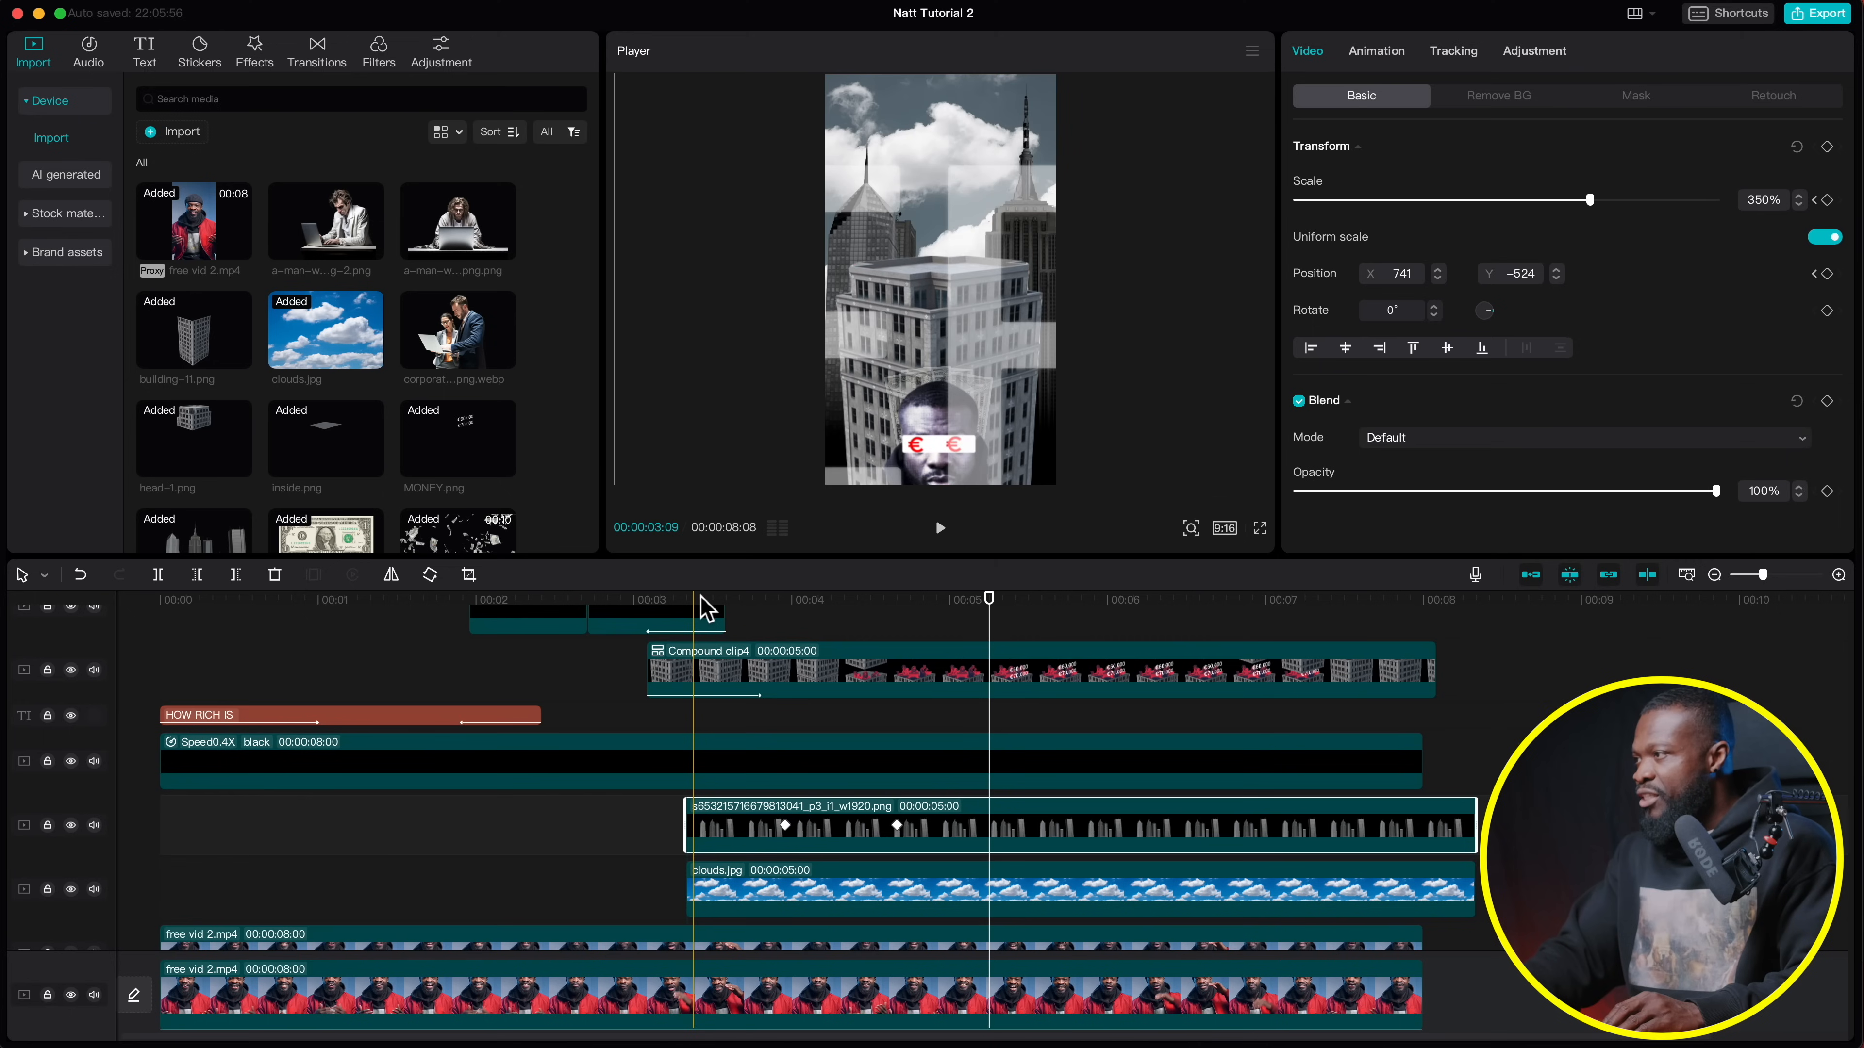
Trim the starts of the skyscraper and clouds clips to a 00:00:04:17 duration and combine both into a compound clip
{"action": "left_click", "coordinate": [745, 603]}
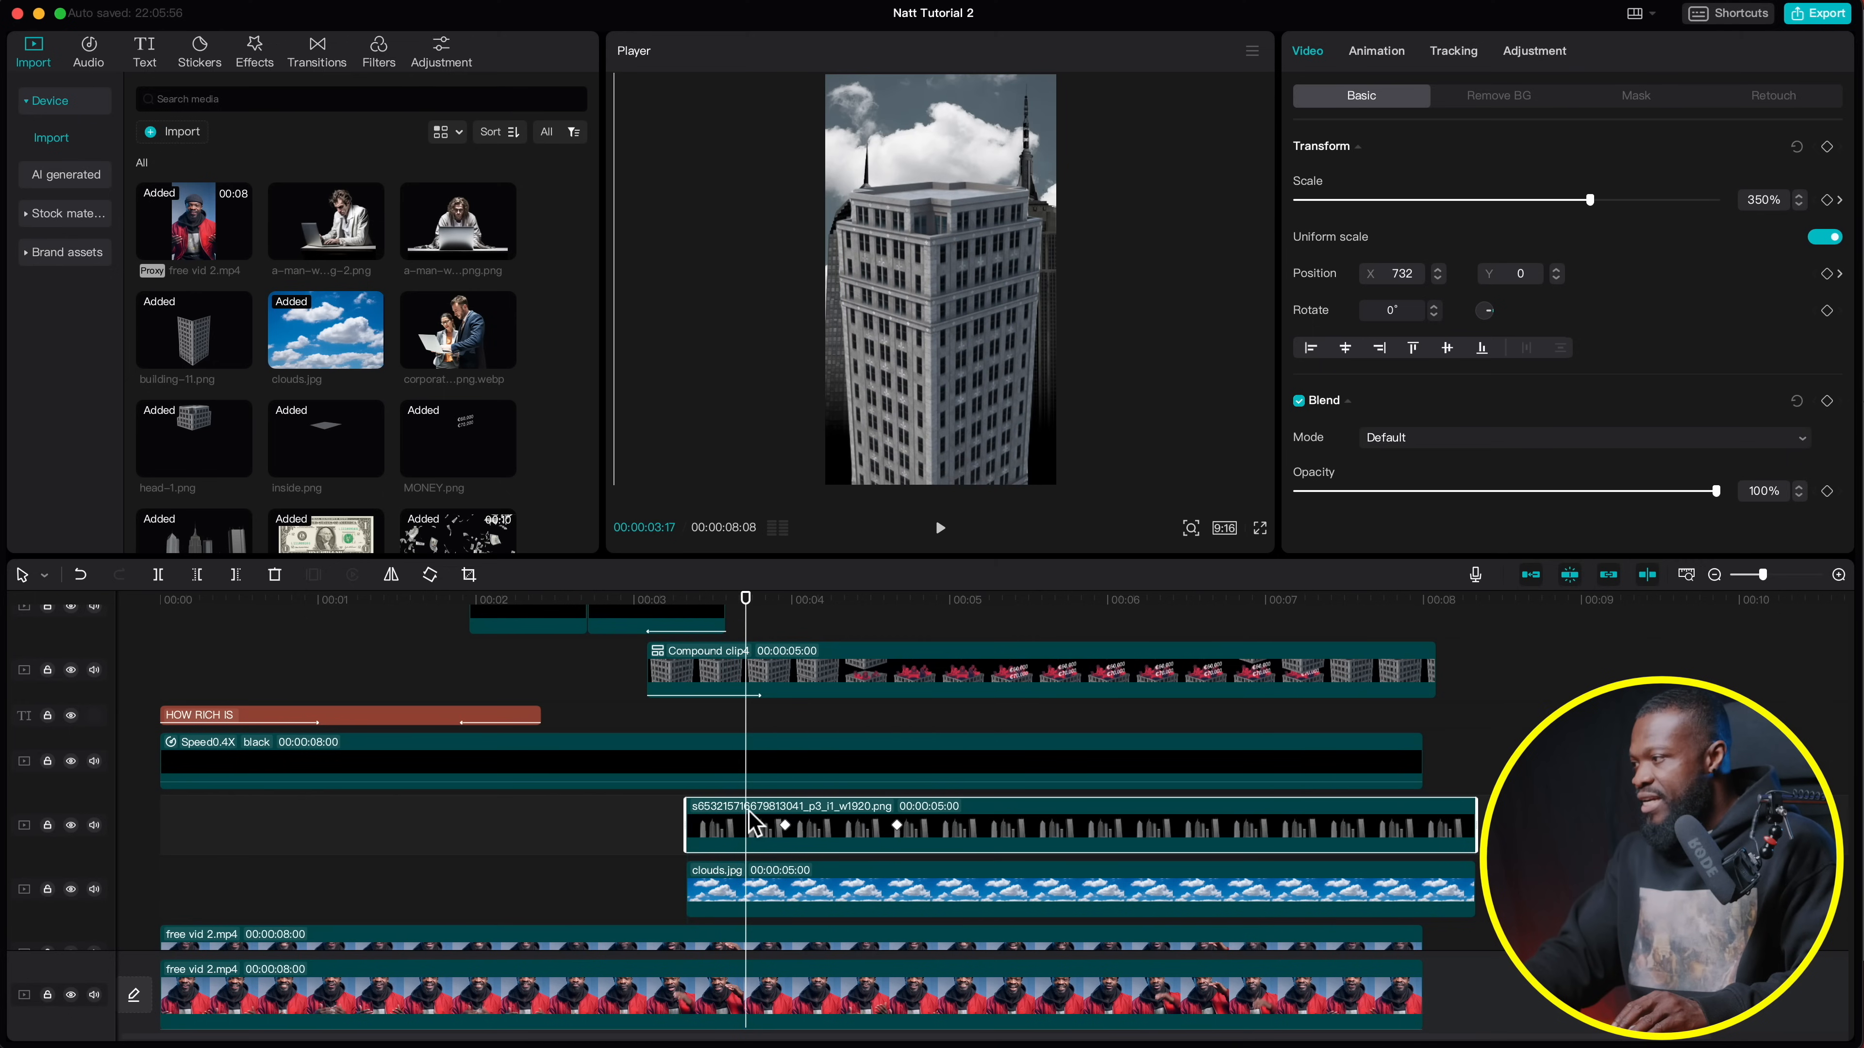
{"action": "left_click_drag", "start_coordinate": [697, 838], "coordinate": [733, 892]}
{"action": "left_click_drag", "start_coordinate": [715, 811], "coordinate": [815, 897]}
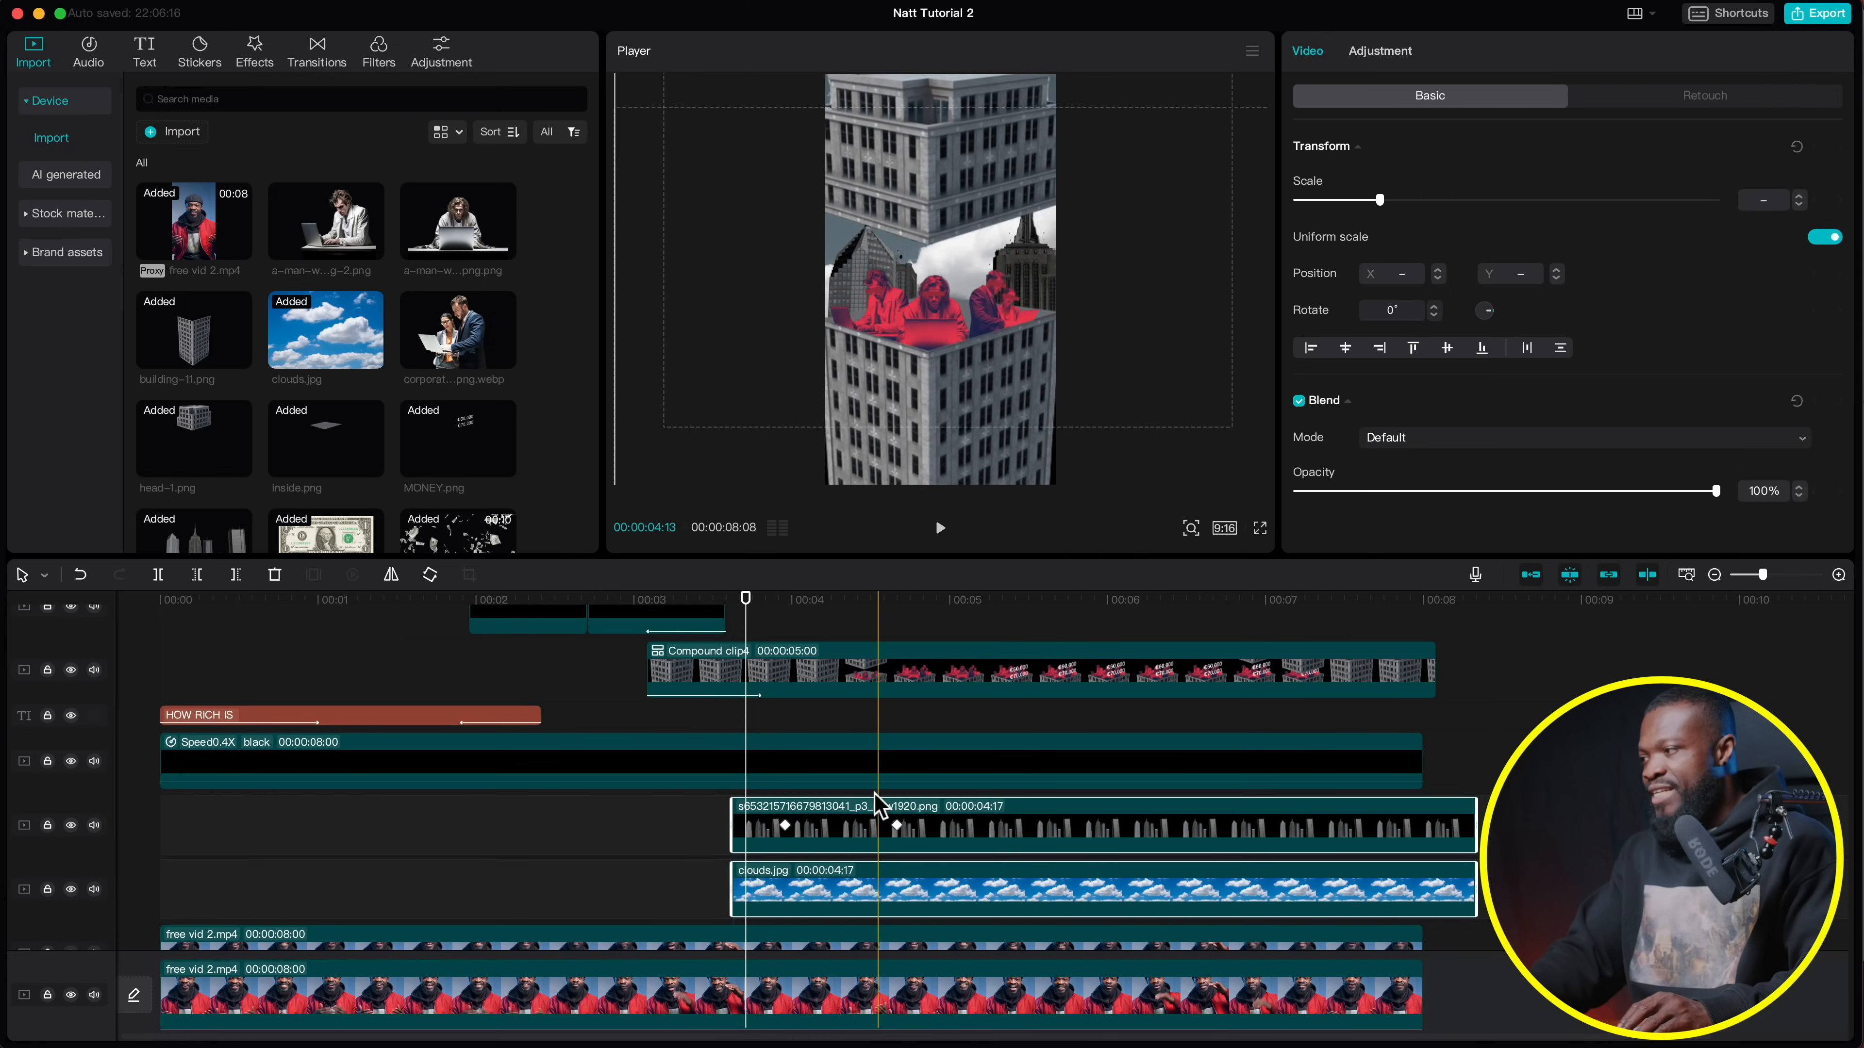
{"action": "right_click", "coordinate": [844, 837]}
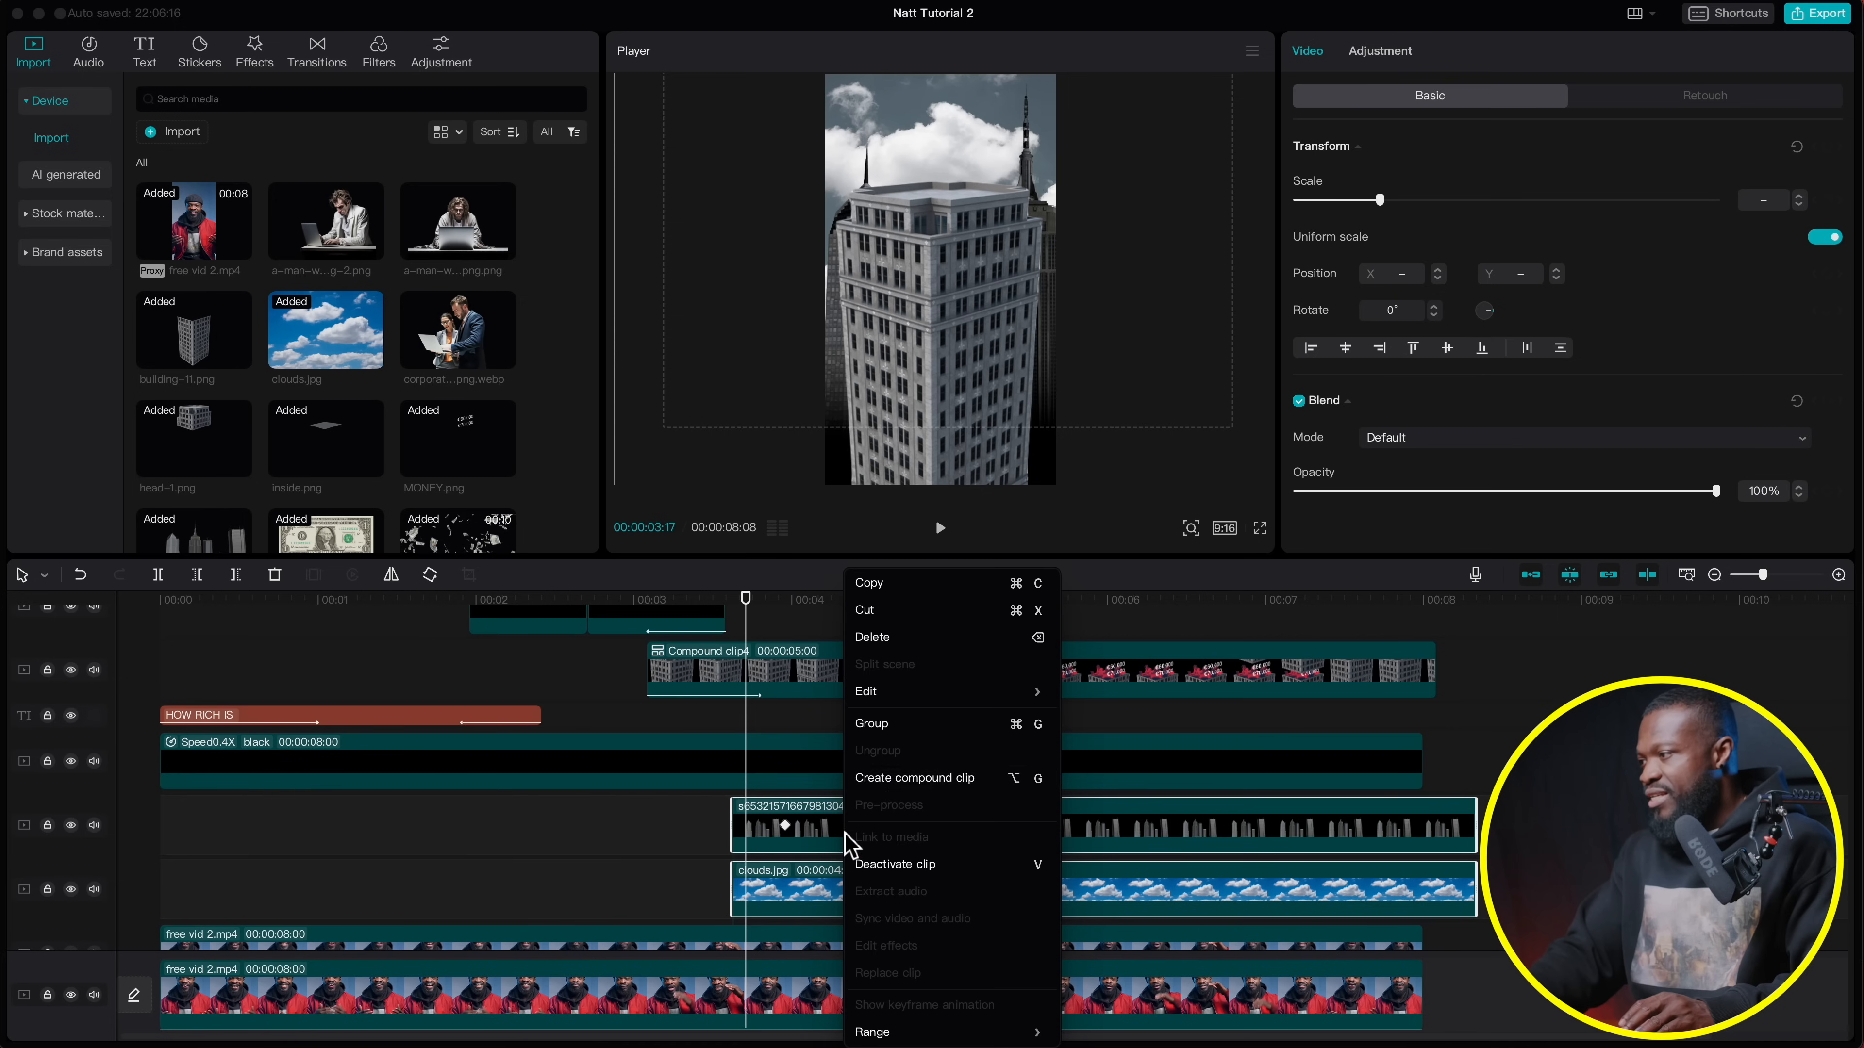
{"action": "left_click", "coordinate": [879, 780]}
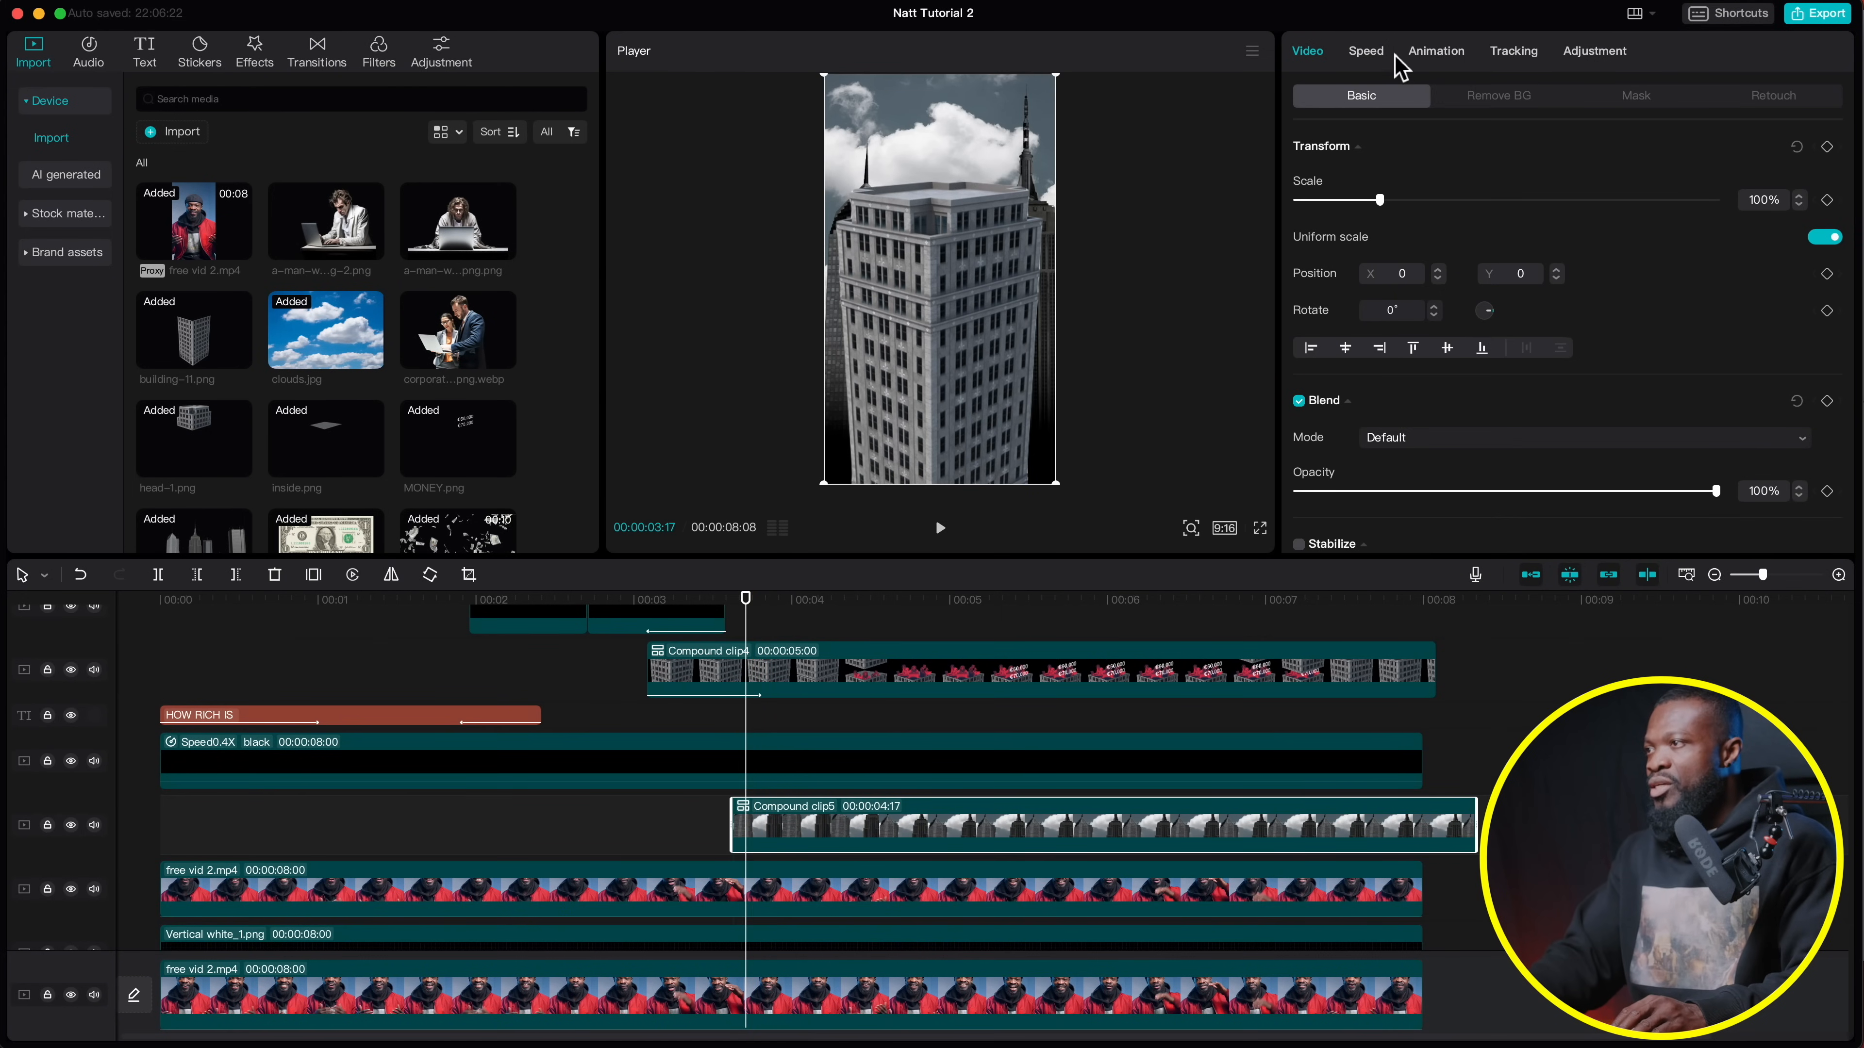
Apply the Fade In entrance animation to the skyscraper and clouds compound clip with a 0.5 s duration
{"action": "left_click", "coordinate": [1426, 60]}
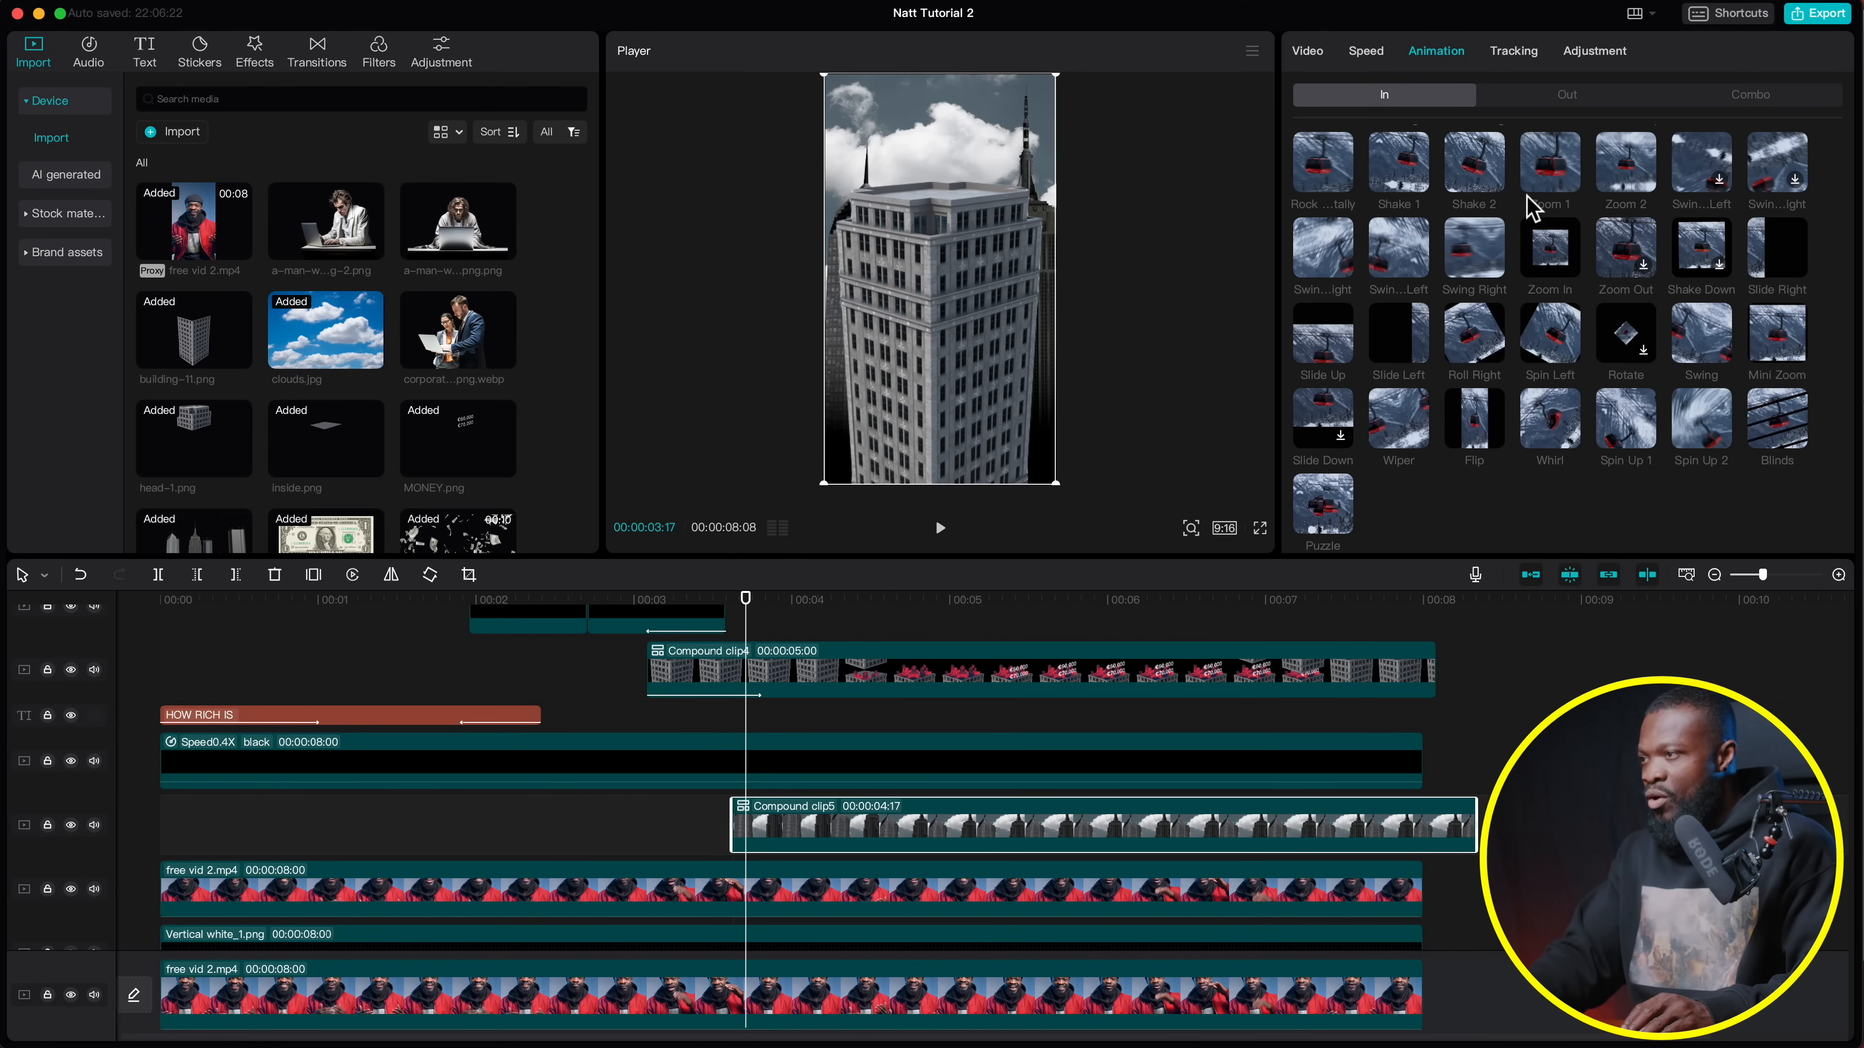
{"action": "scroll", "coordinate": [1530, 210], "scroll_direction": "up", "scroll_amount": 2}
{"action": "left_click", "coordinate": [1550, 162]}
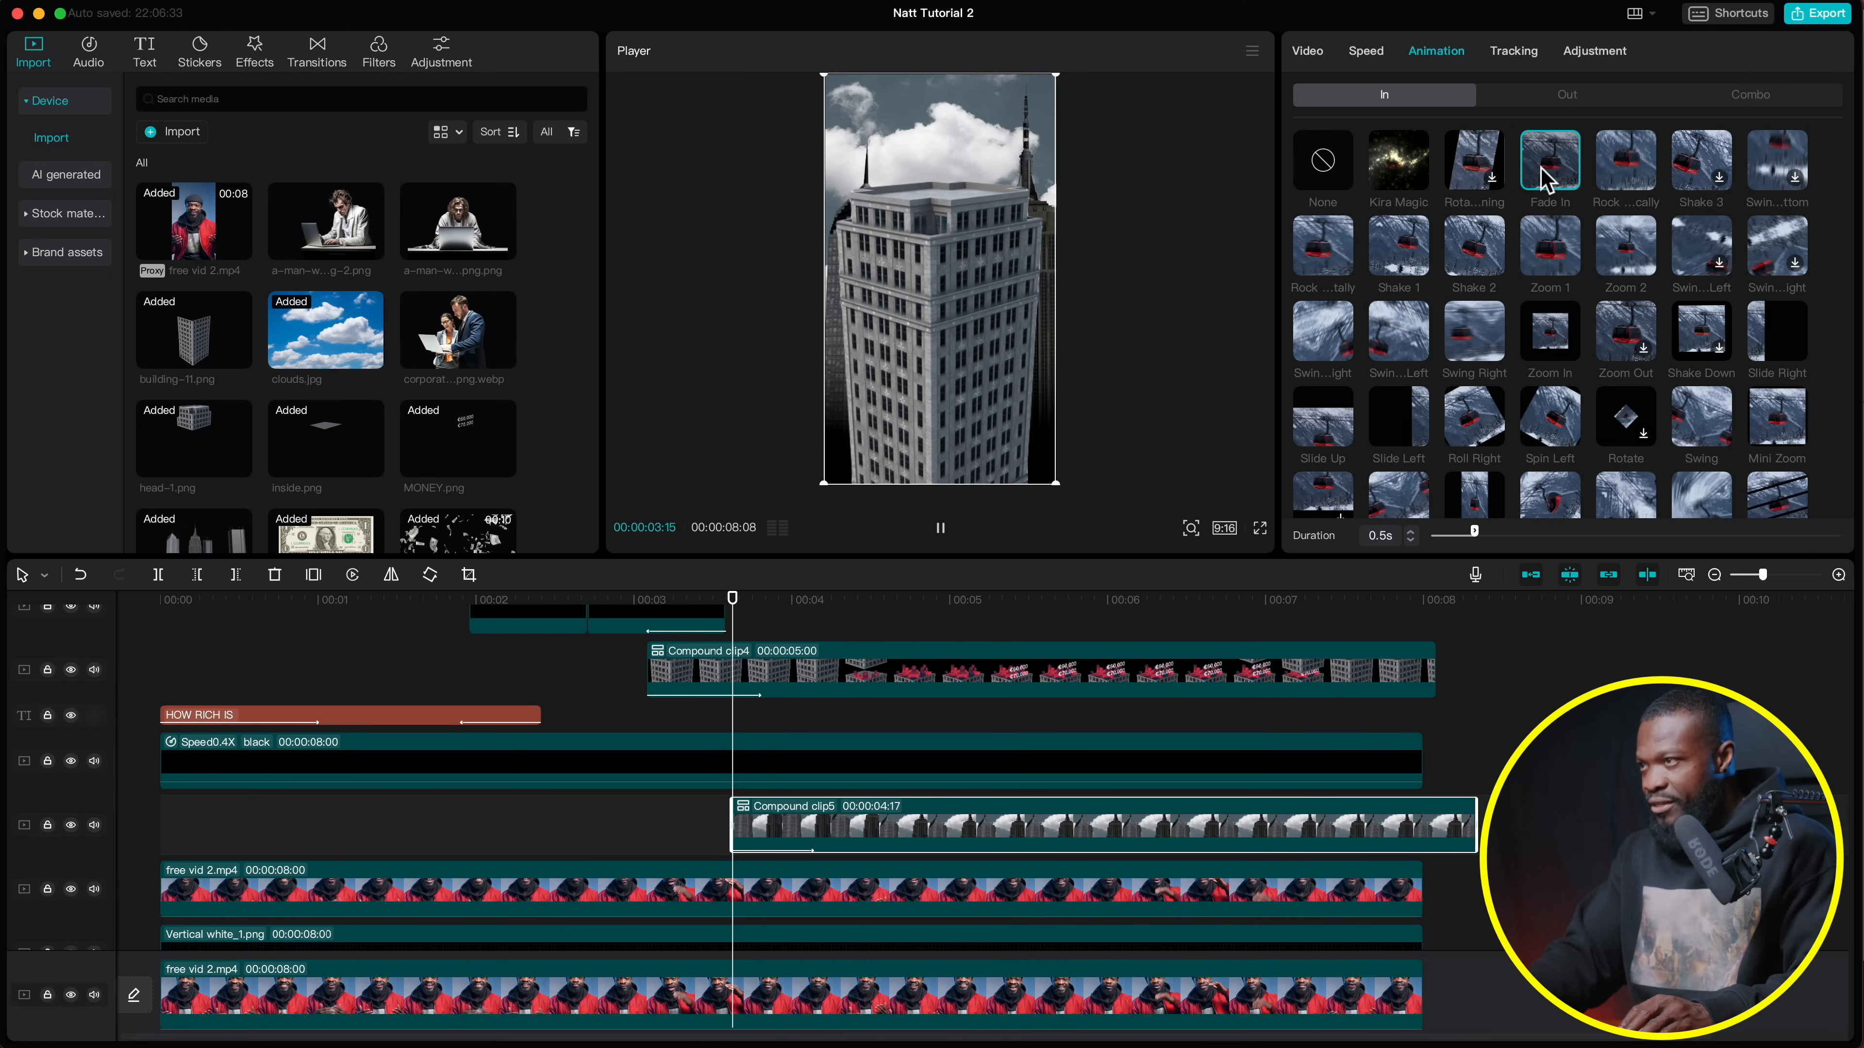
{"action": "left_click", "coordinate": [1411, 540]}
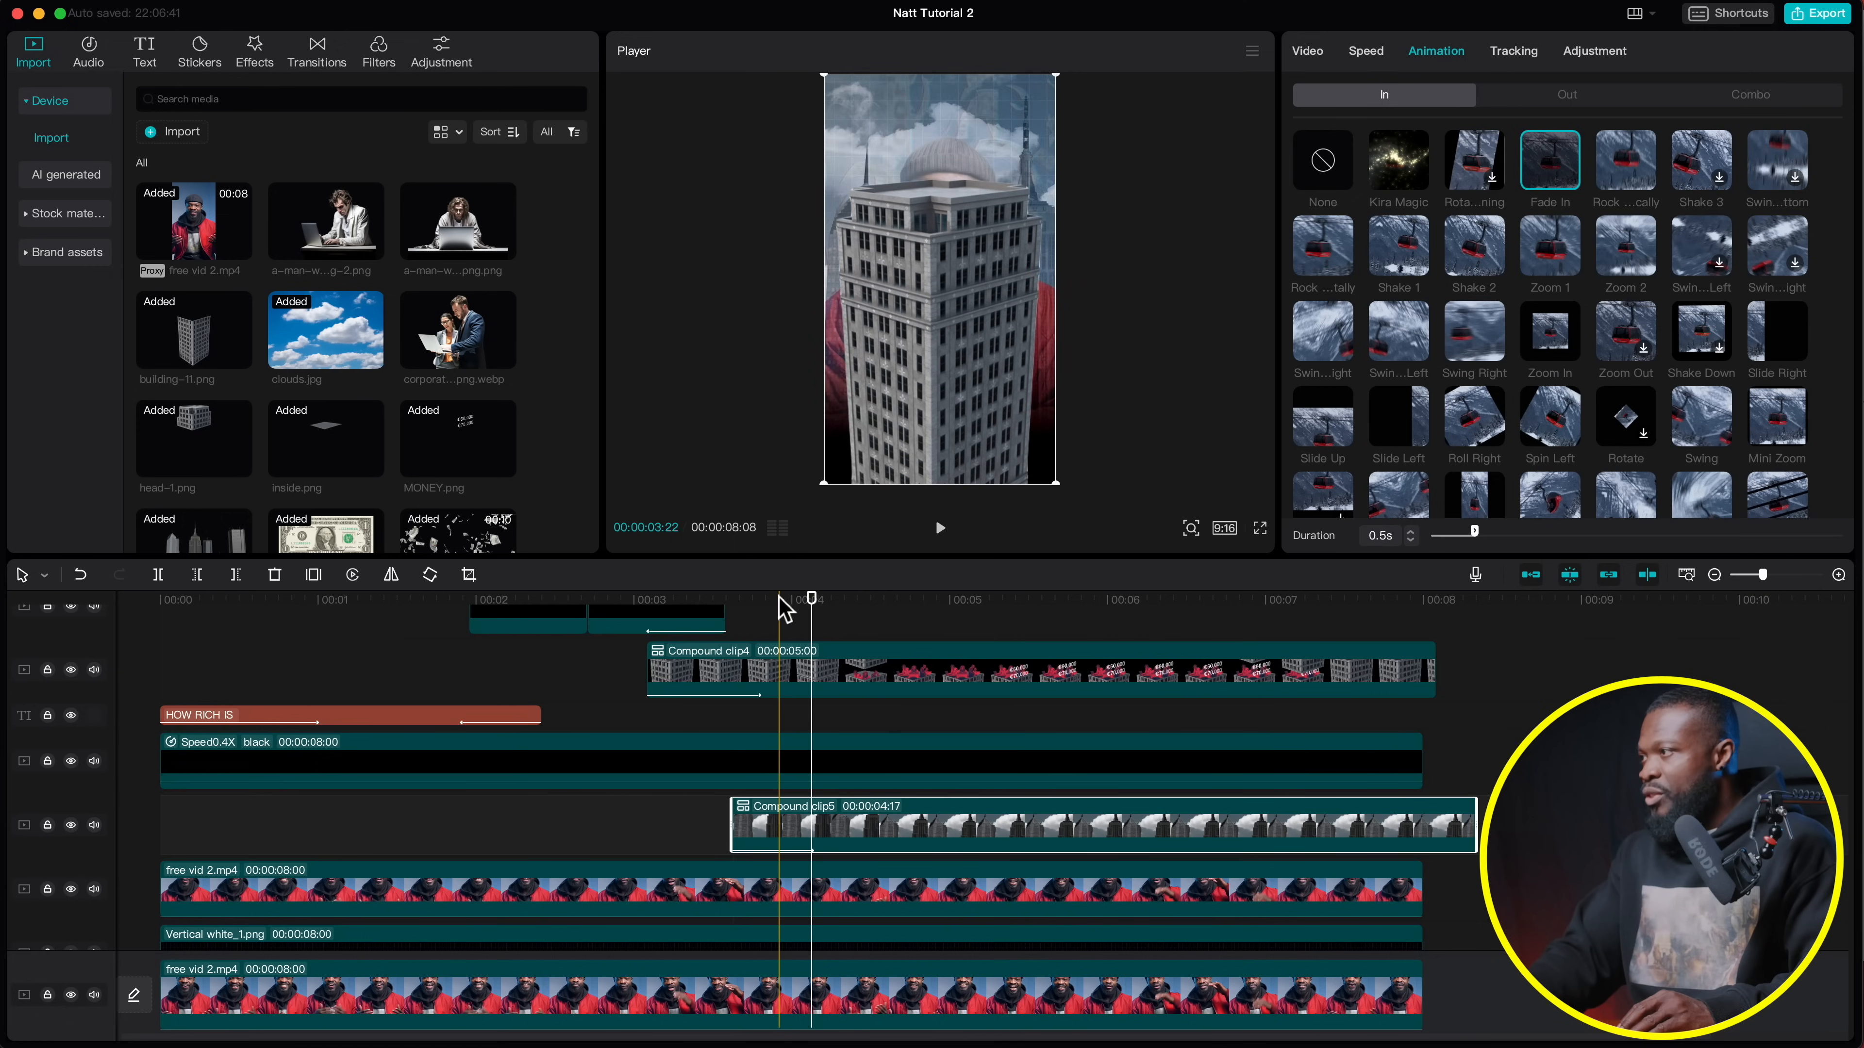